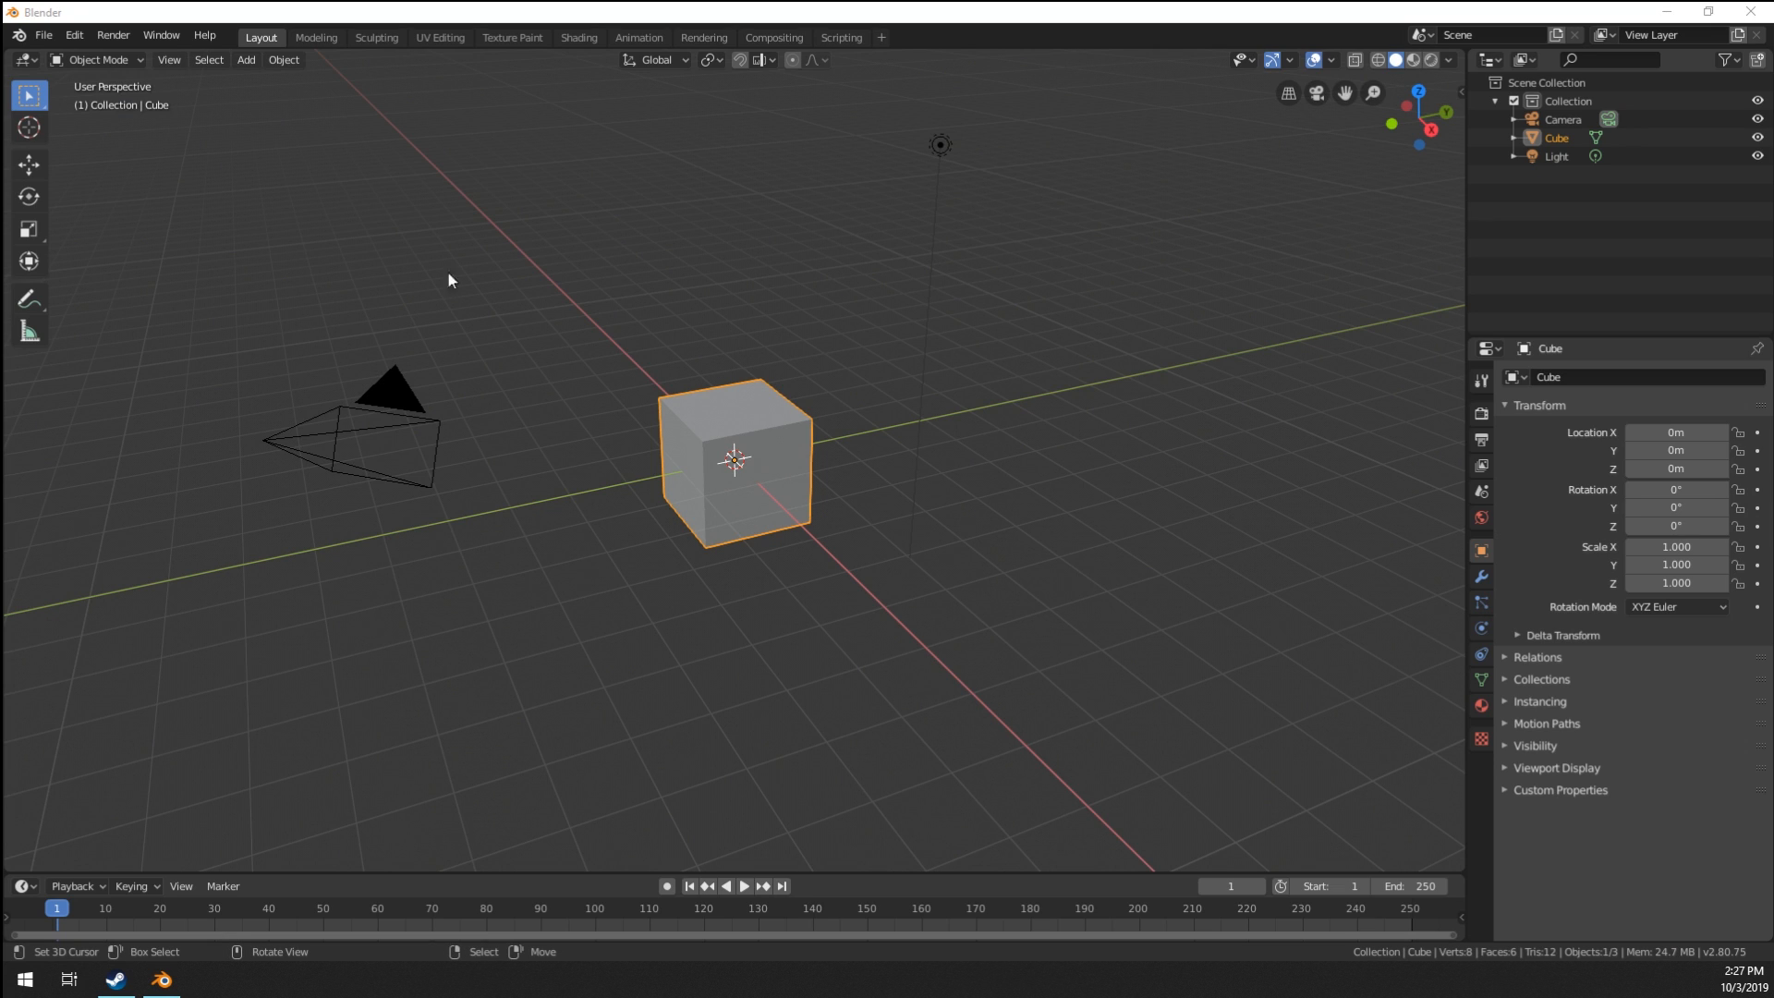
# Delete the default cube from the scene.
pyautogui.moveTo(800, 481); pyautogui.dragTo(499, 480, button='middle')
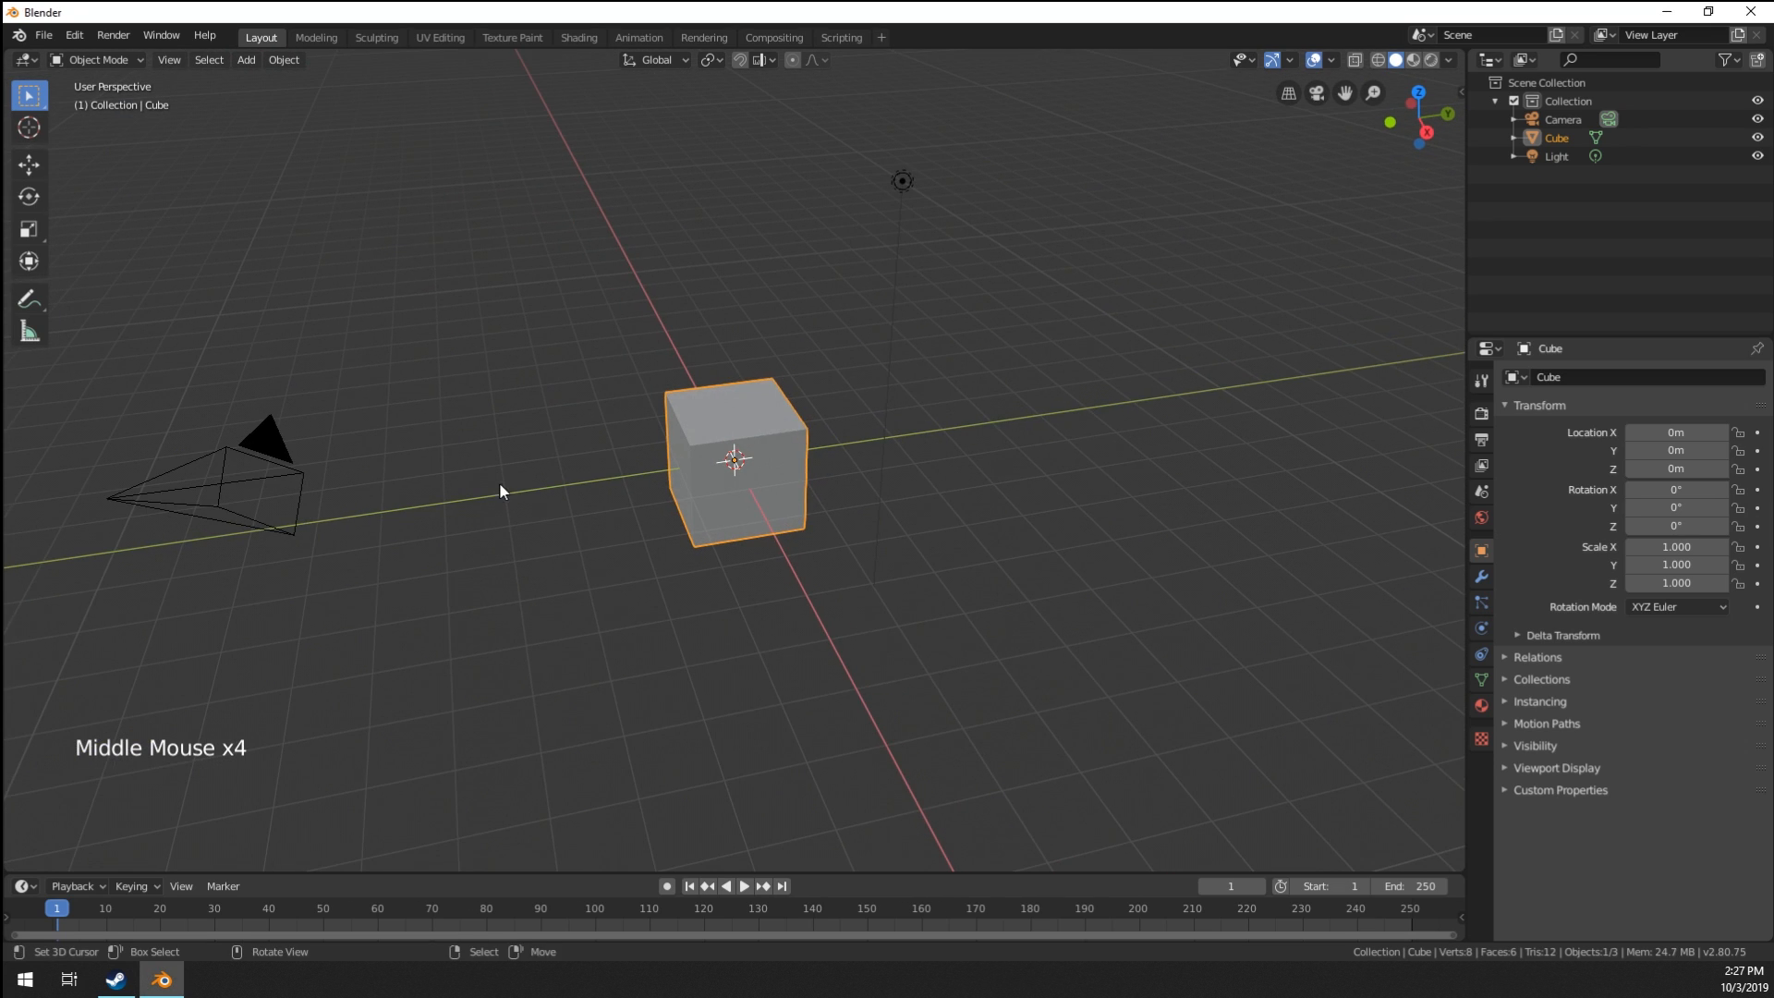
pyautogui.scroll(-1, 735, 486)
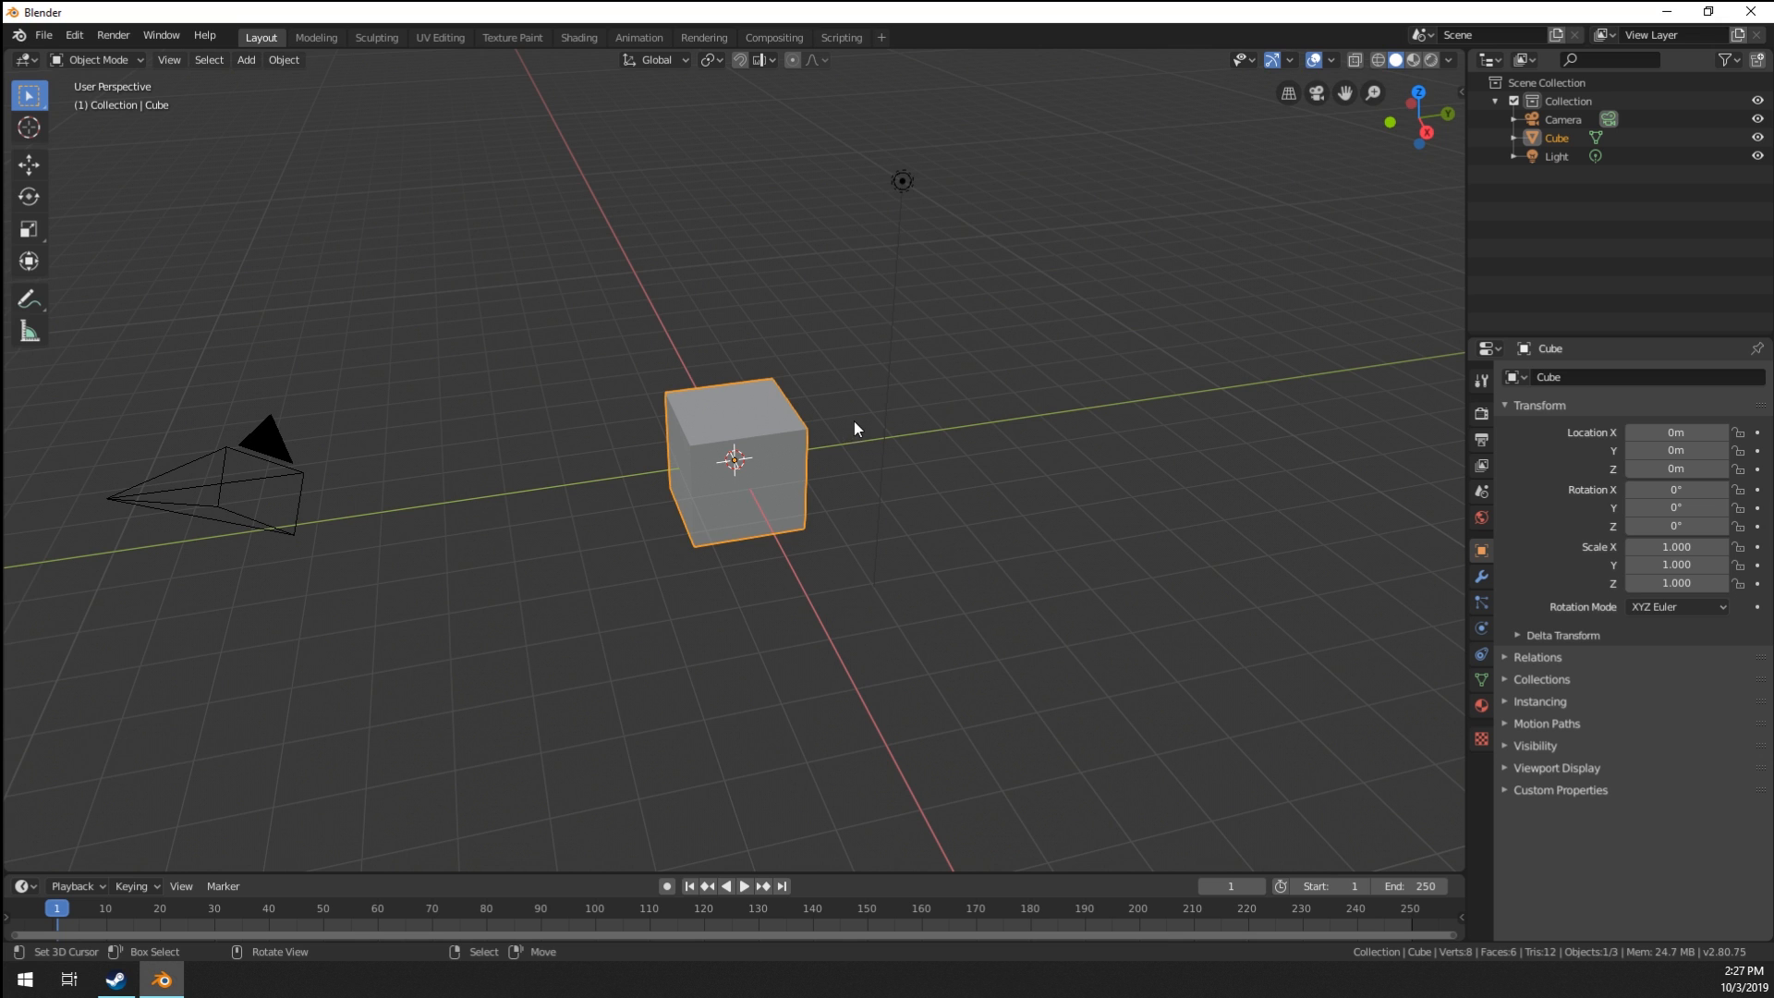
pyautogui.scroll(1, 660, 436)
pyautogui.press('x')
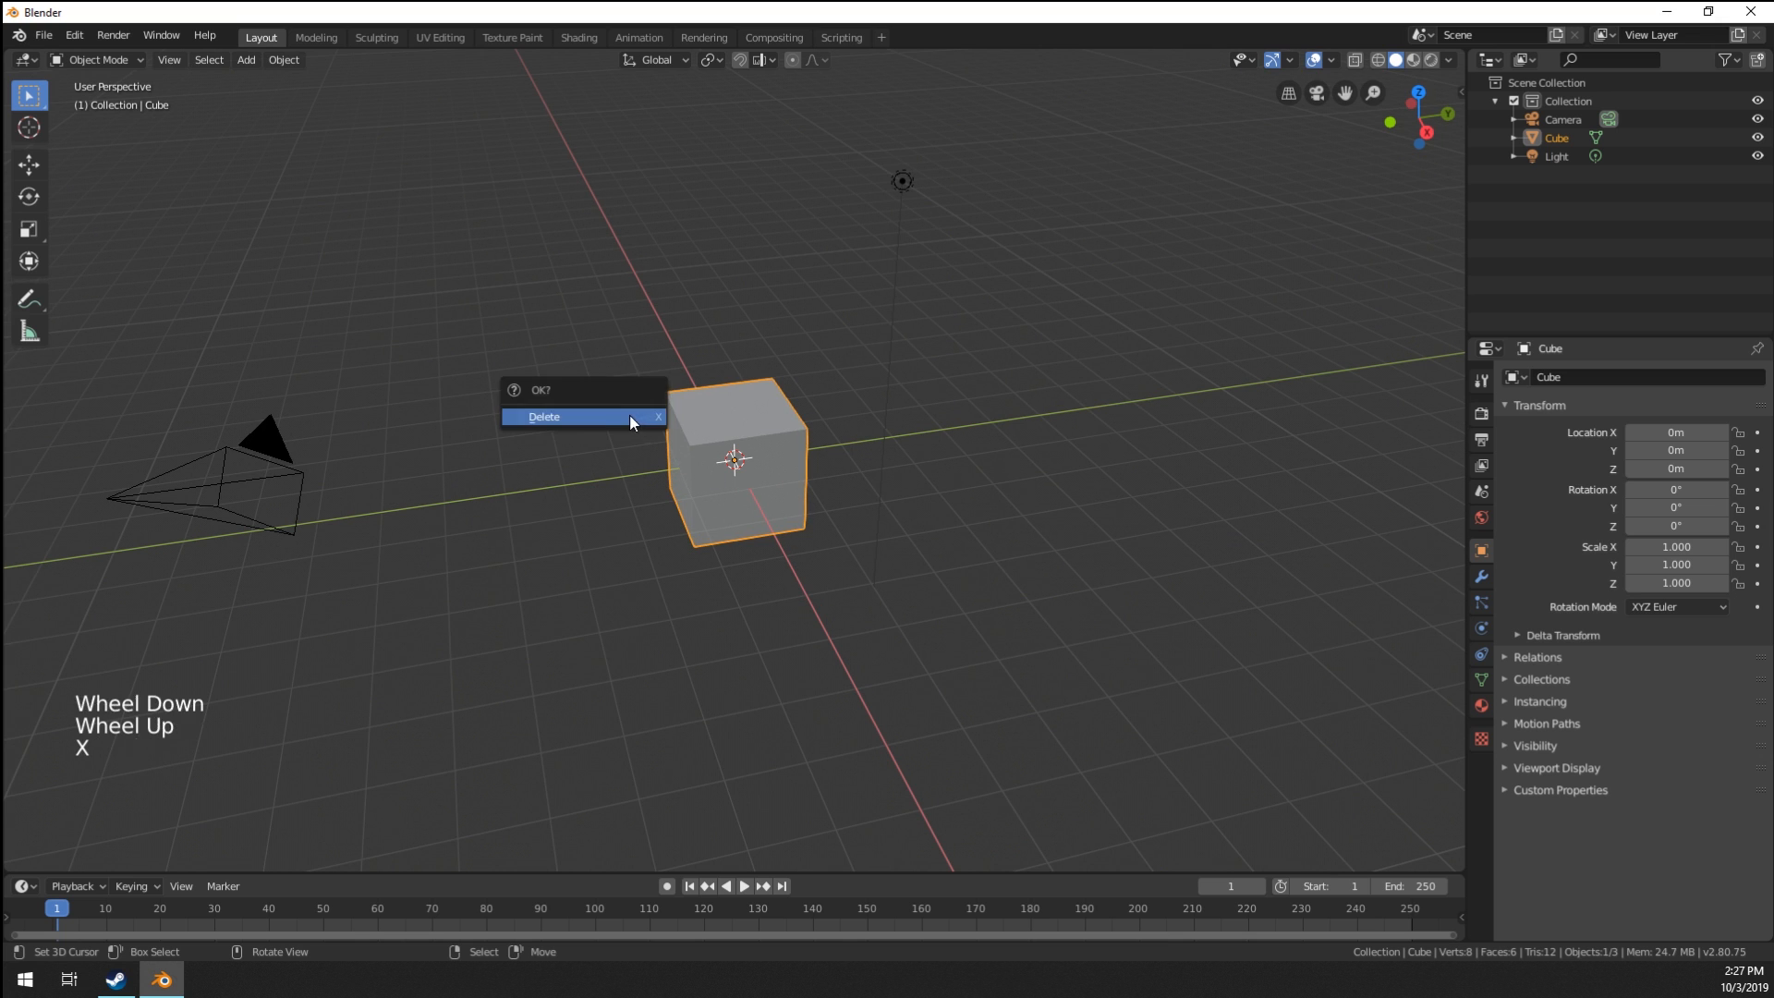
pyautogui.click(630, 414)
# Add a UV sphere mesh at the origin.
pyautogui.moveTo(871, 300); pyautogui.dragTo(733, 474, button='middle')
pyautogui.hotkey('shift', 'a')
pyautogui.moveTo(718, 473)
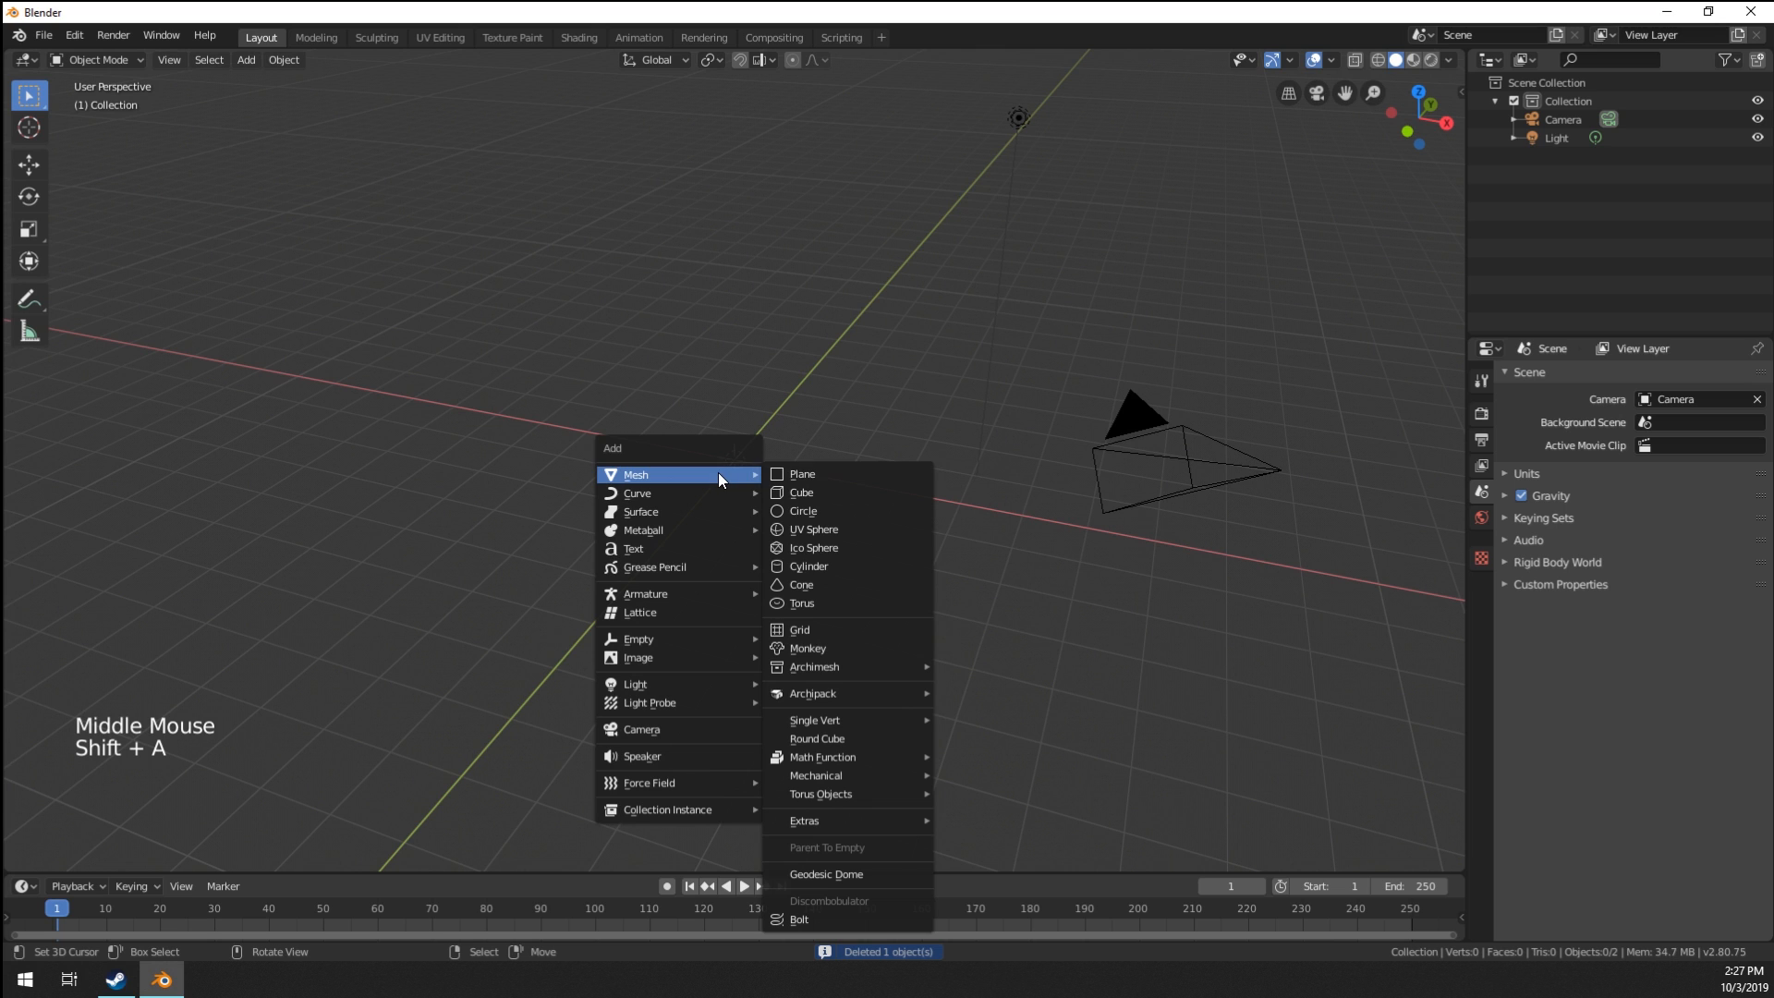
pyautogui.click(841, 529)
pyautogui.scroll(5, 729, 516)
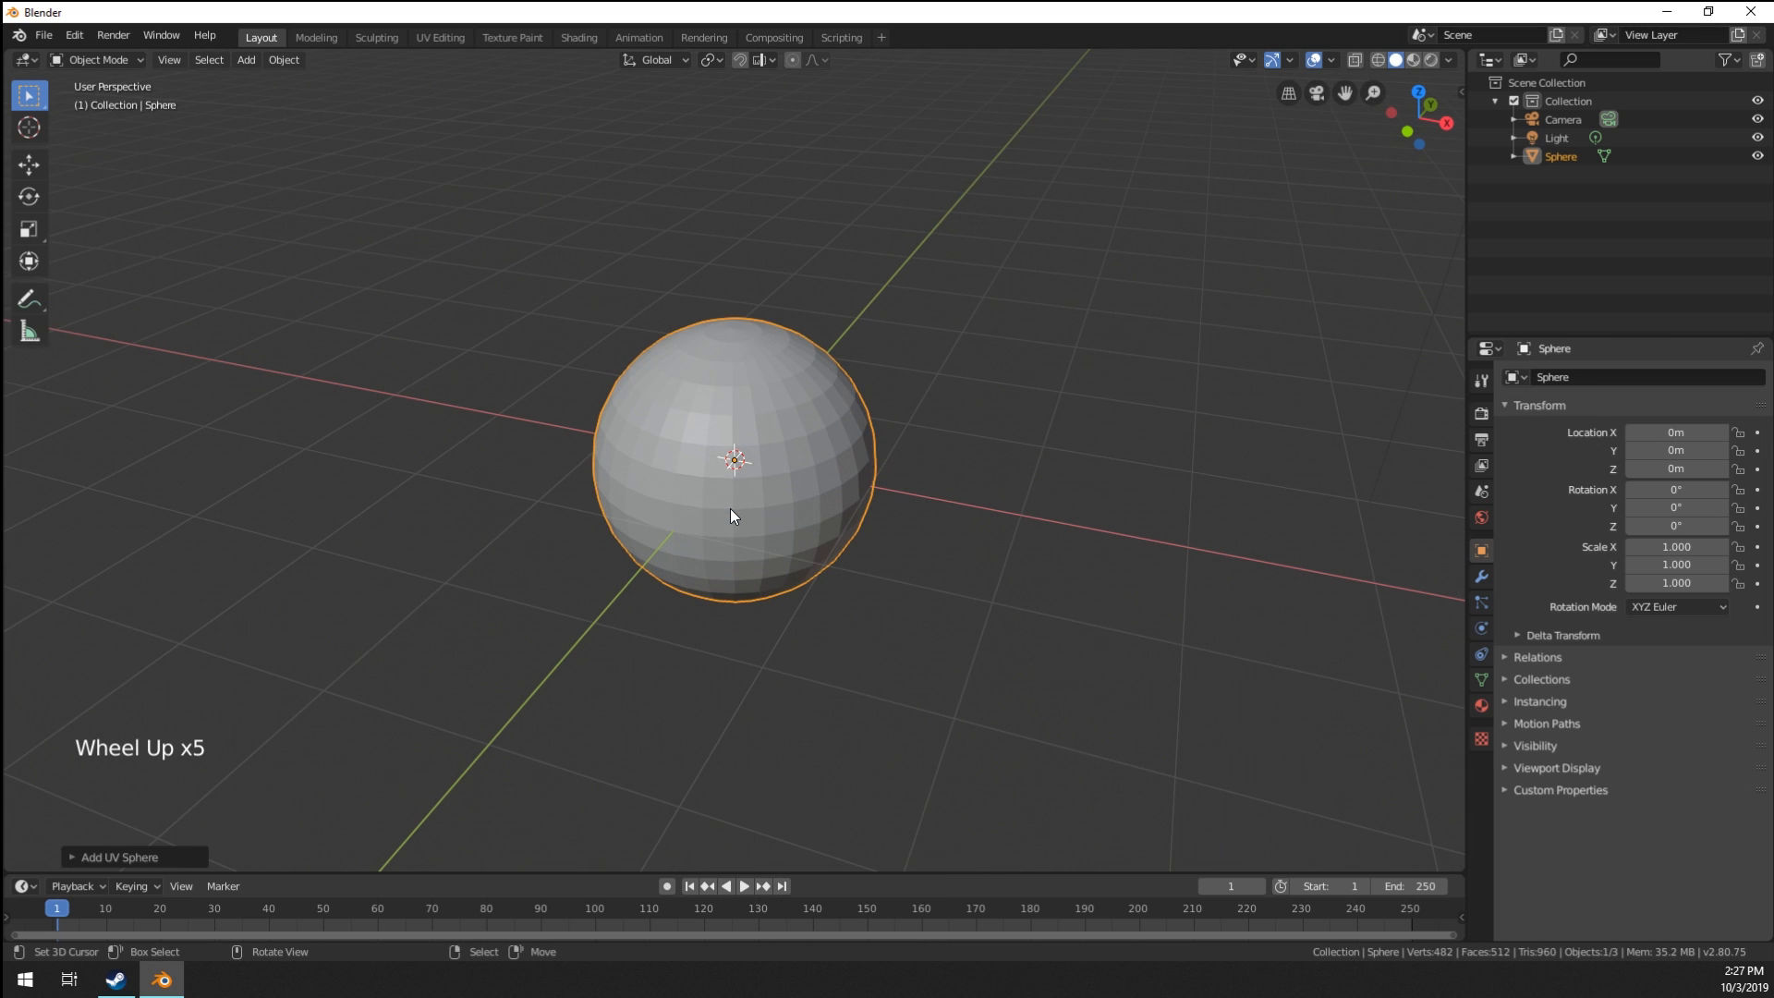
# Rotate the sphere 90° about the global X axis.
pyautogui.write('rx90')
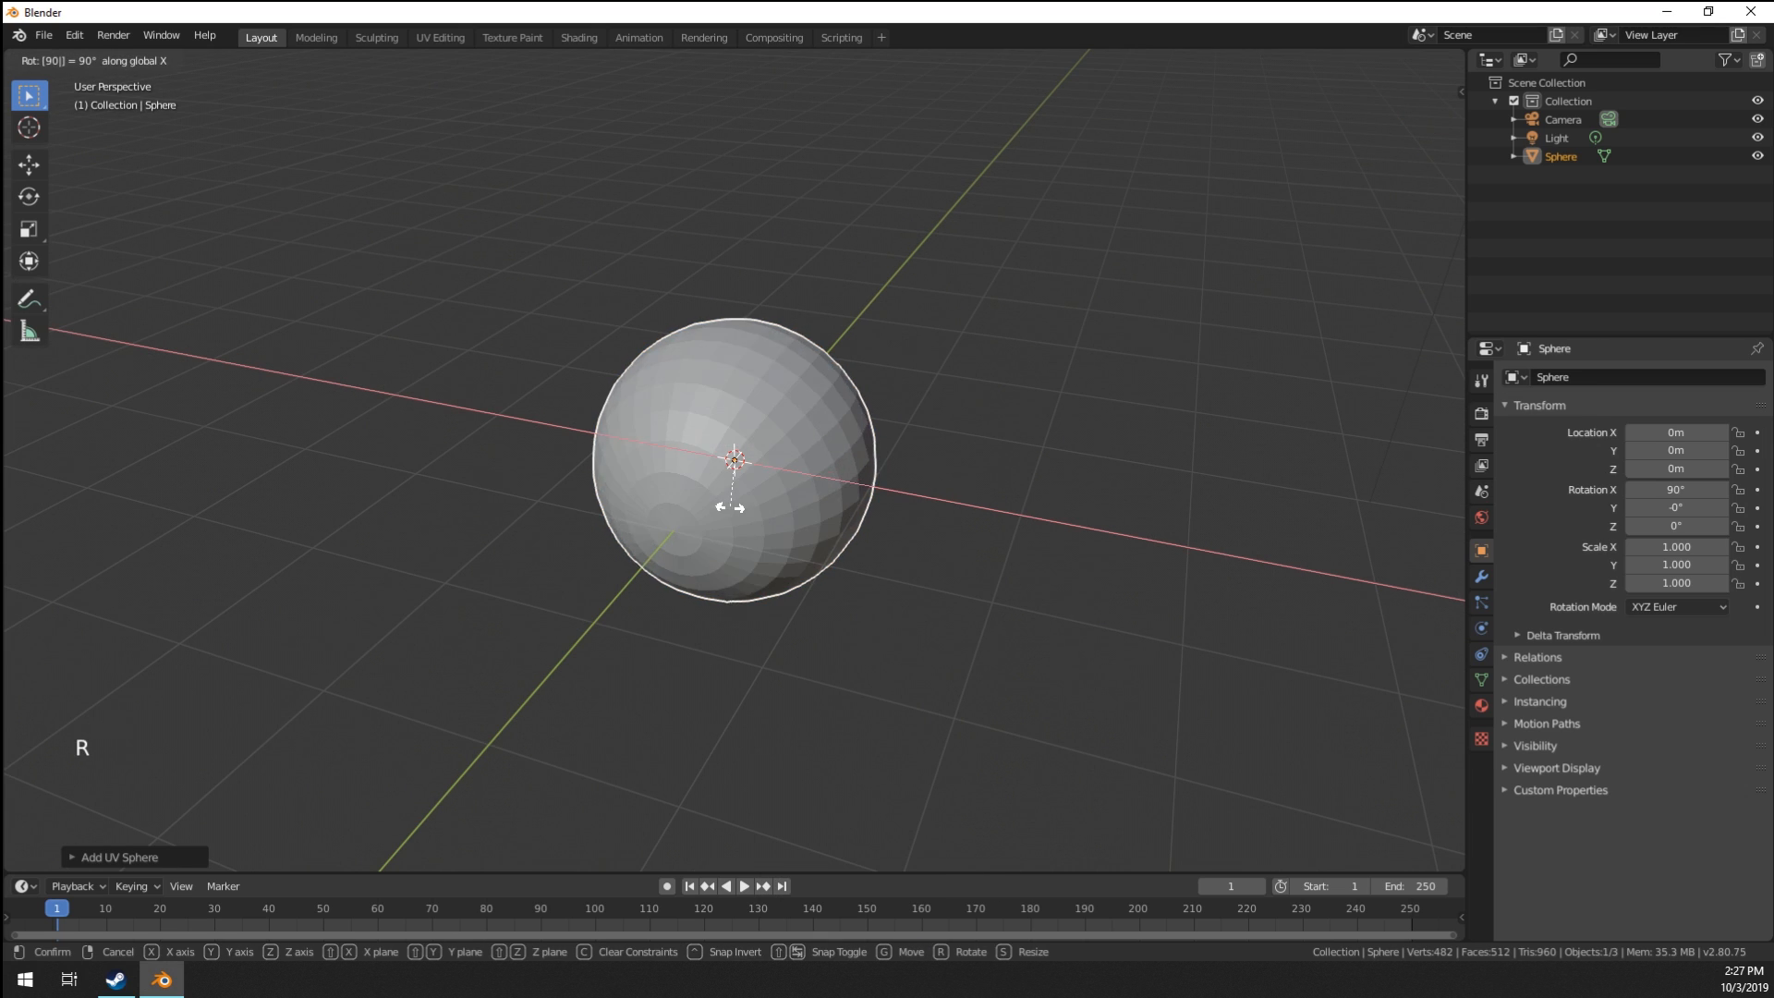
pyautogui.press('Return')
pyautogui.scroll(2, 730, 509)
pyautogui.moveTo(714, 483); pyautogui.dragTo(781, 517, button='middle')
pyautogui.moveTo(781, 517); pyautogui.dragTo(744, 646, button='middle')
pyautogui.scroll(1, 745, 629)
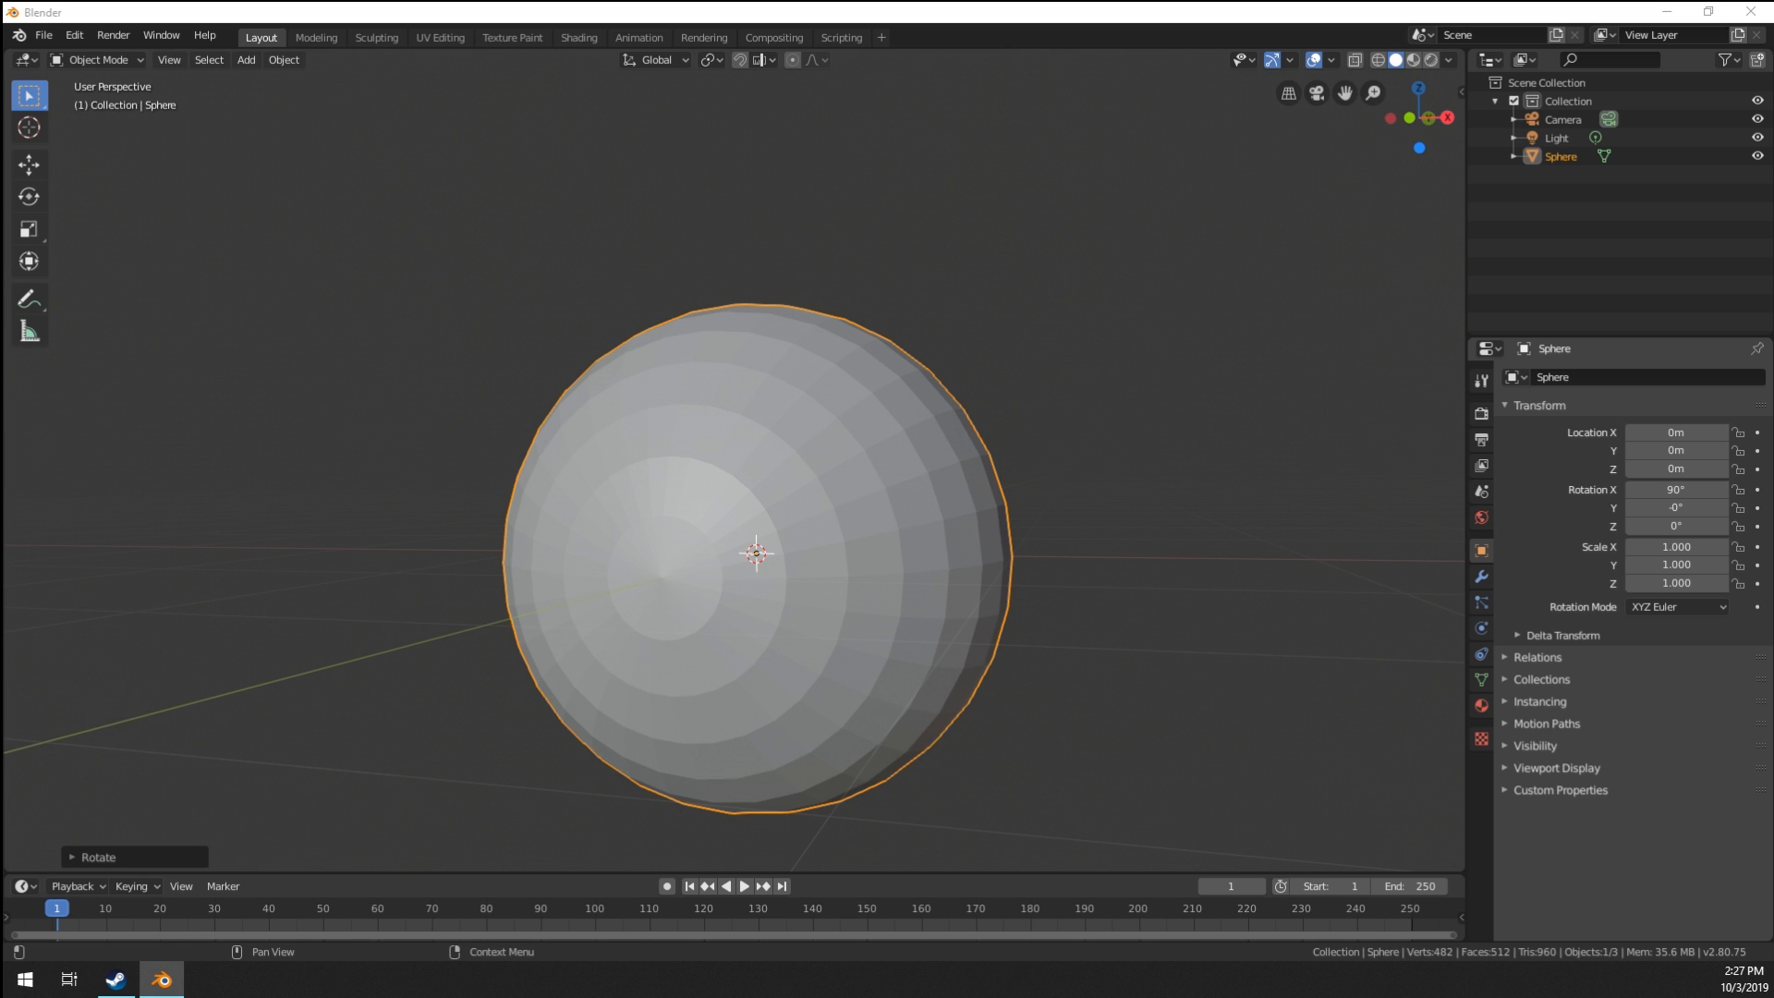
pyautogui.moveTo(1098, 547); pyautogui.dragTo(1085, 551, button='middle')
pyautogui.keyDown('shift'); pyautogui.moveTo(813, 600); pyautogui.dragTo(800, 519, button='middle'); pyautogui.keyUp('shift')
pyautogui.scroll(1, 650, 599)
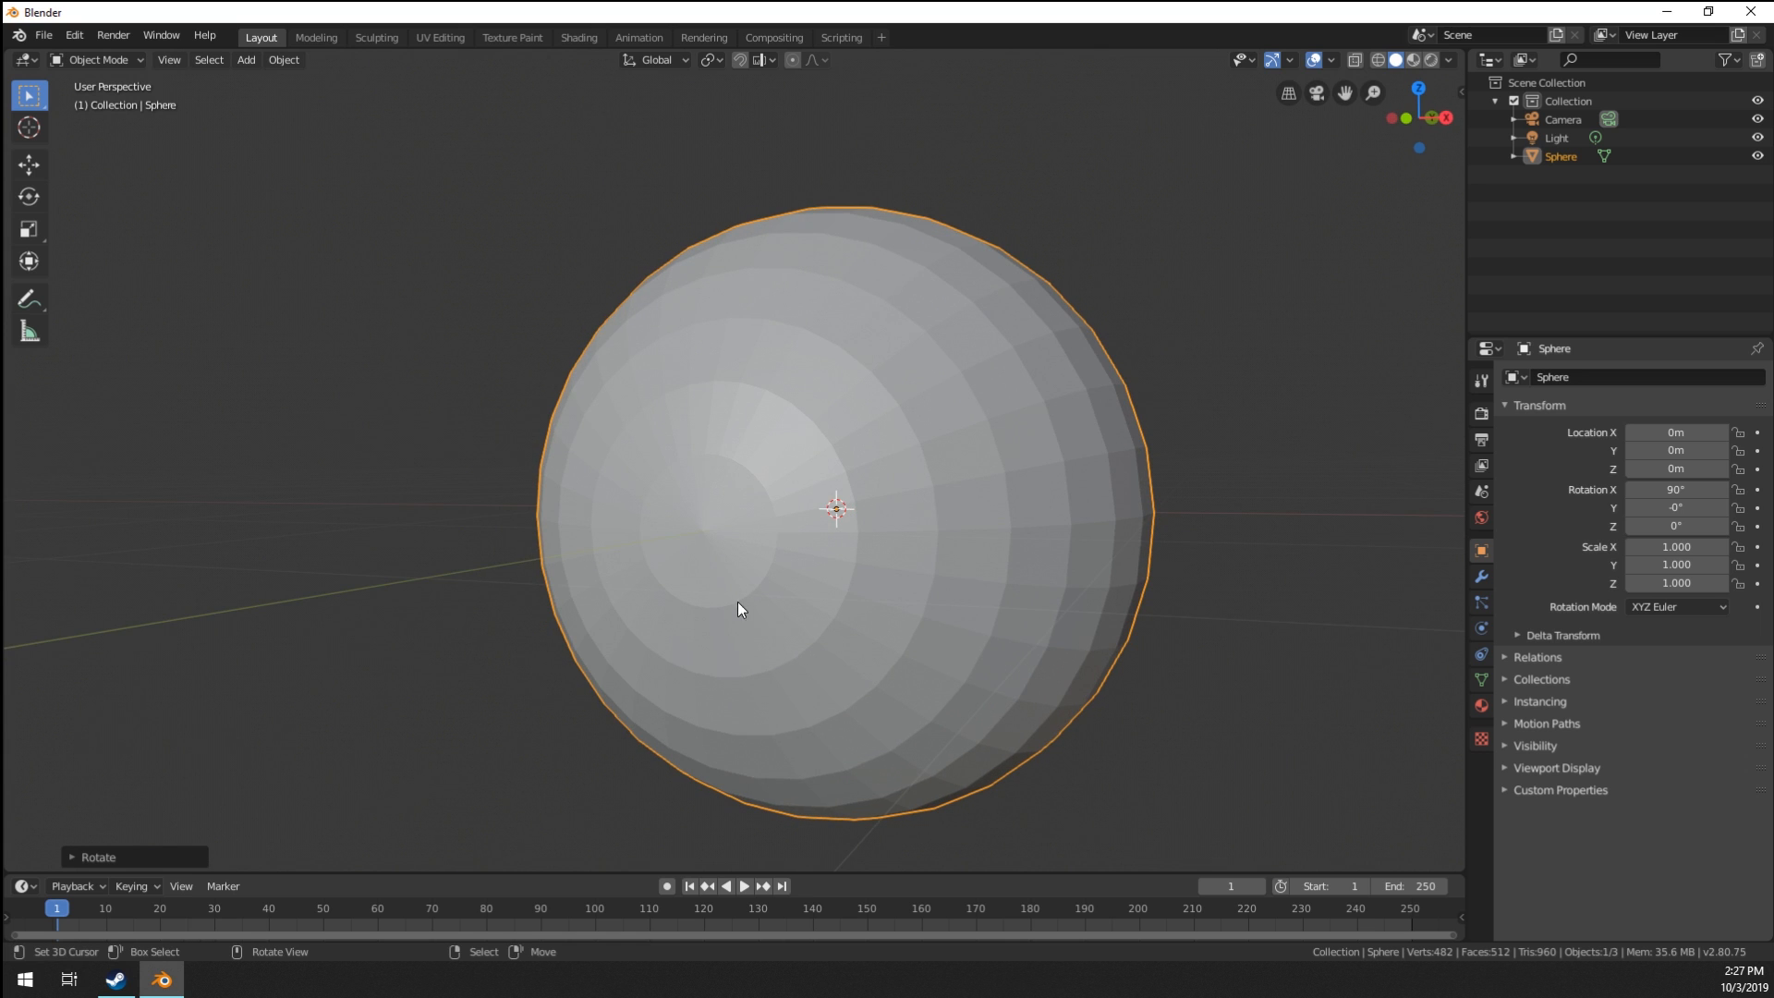
# Enter Edit Mode and select the third edge loop out from the sphere's front pole.
pyautogui.moveTo(740, 606); pyautogui.dragTo(831, 586, button='middle')
pyautogui.moveTo(898, 636); pyautogui.dragTo(759, 596, button='middle')
pyautogui.press('Tab')
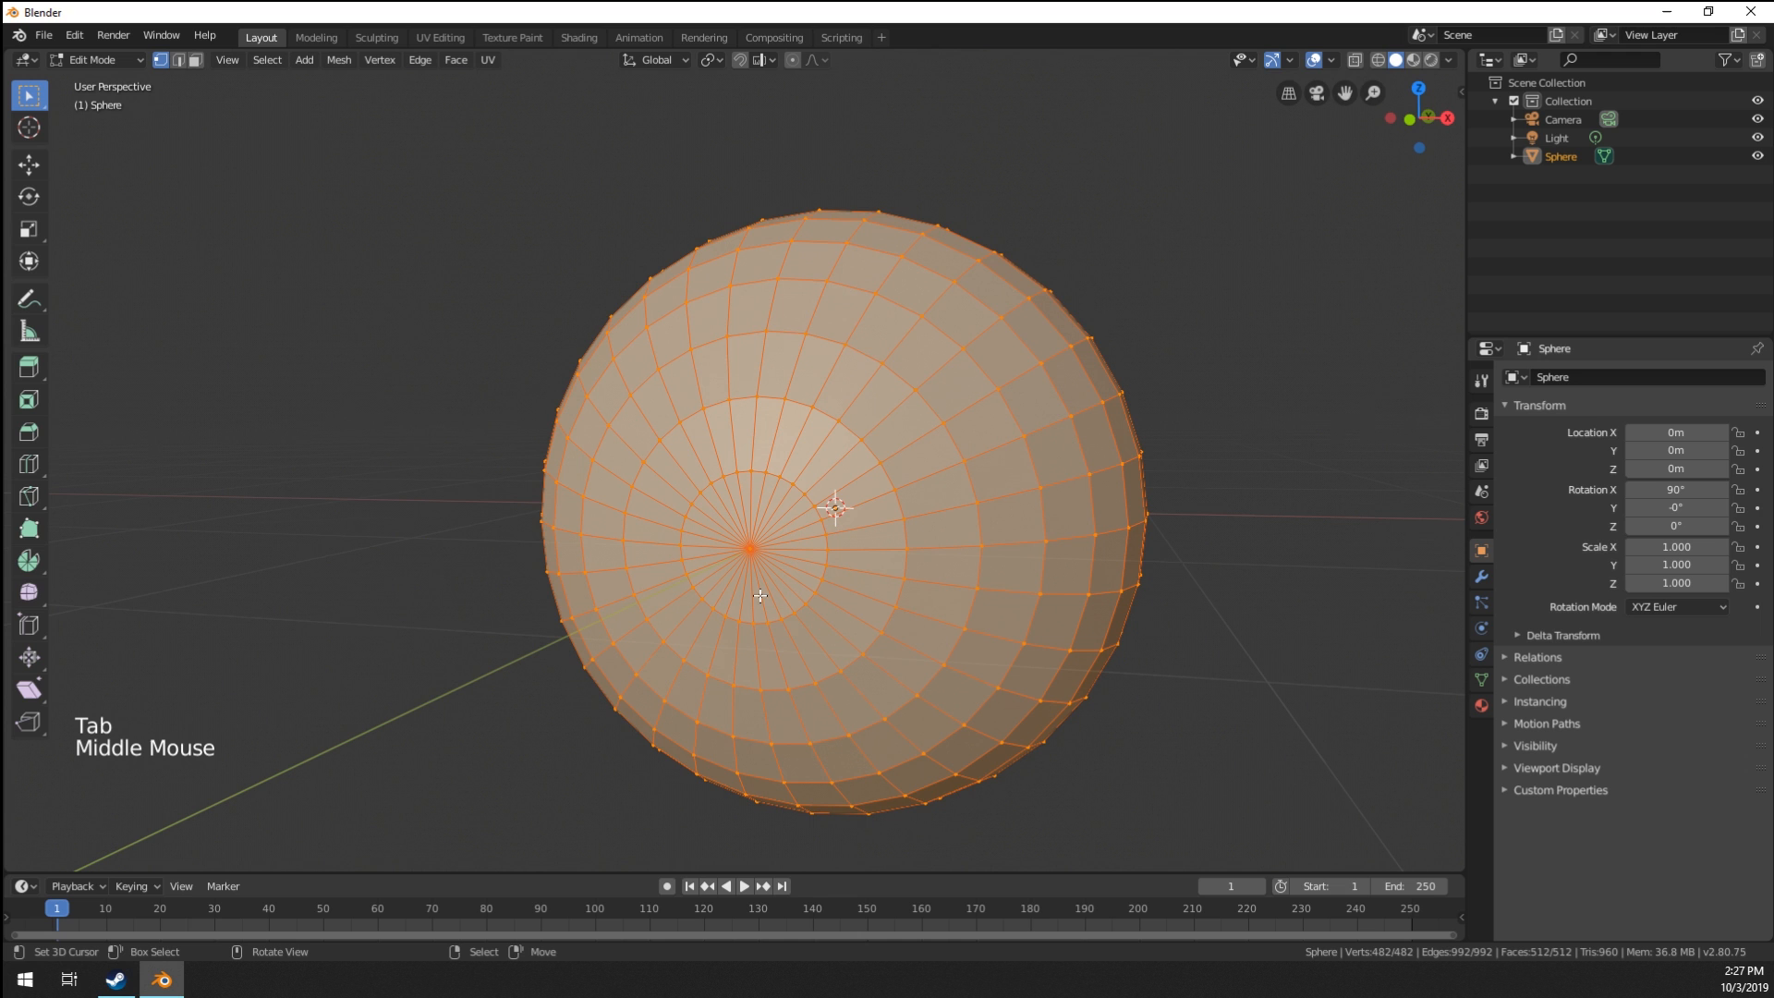
pyautogui.keyDown('alt'); pyautogui.rightClick(866, 363); pyautogui.keyUp('alt')
pyautogui.moveTo(866, 363); pyautogui.dragTo(764, 512, button='middle')
pyautogui.press('g')
pyautogui.press('g')
pyautogui.click(772, 510)
pyautogui.moveTo(633, 514); pyautogui.dragTo(397, 555, button='middle')
pyautogui.scroll(1, 839, 525)
pyautogui.scroll(-2, 856, 520)
pyautogui.scroll(-1, 855, 520)
pyautogui.scroll(2, 874, 577)
pyautogui.hotkey('ctrl', 'z')
# Edge-slide the selected third loop partway outward, away from the front pole and closer to the neighbouring loop.
pyautogui.middleClick(876, 574)
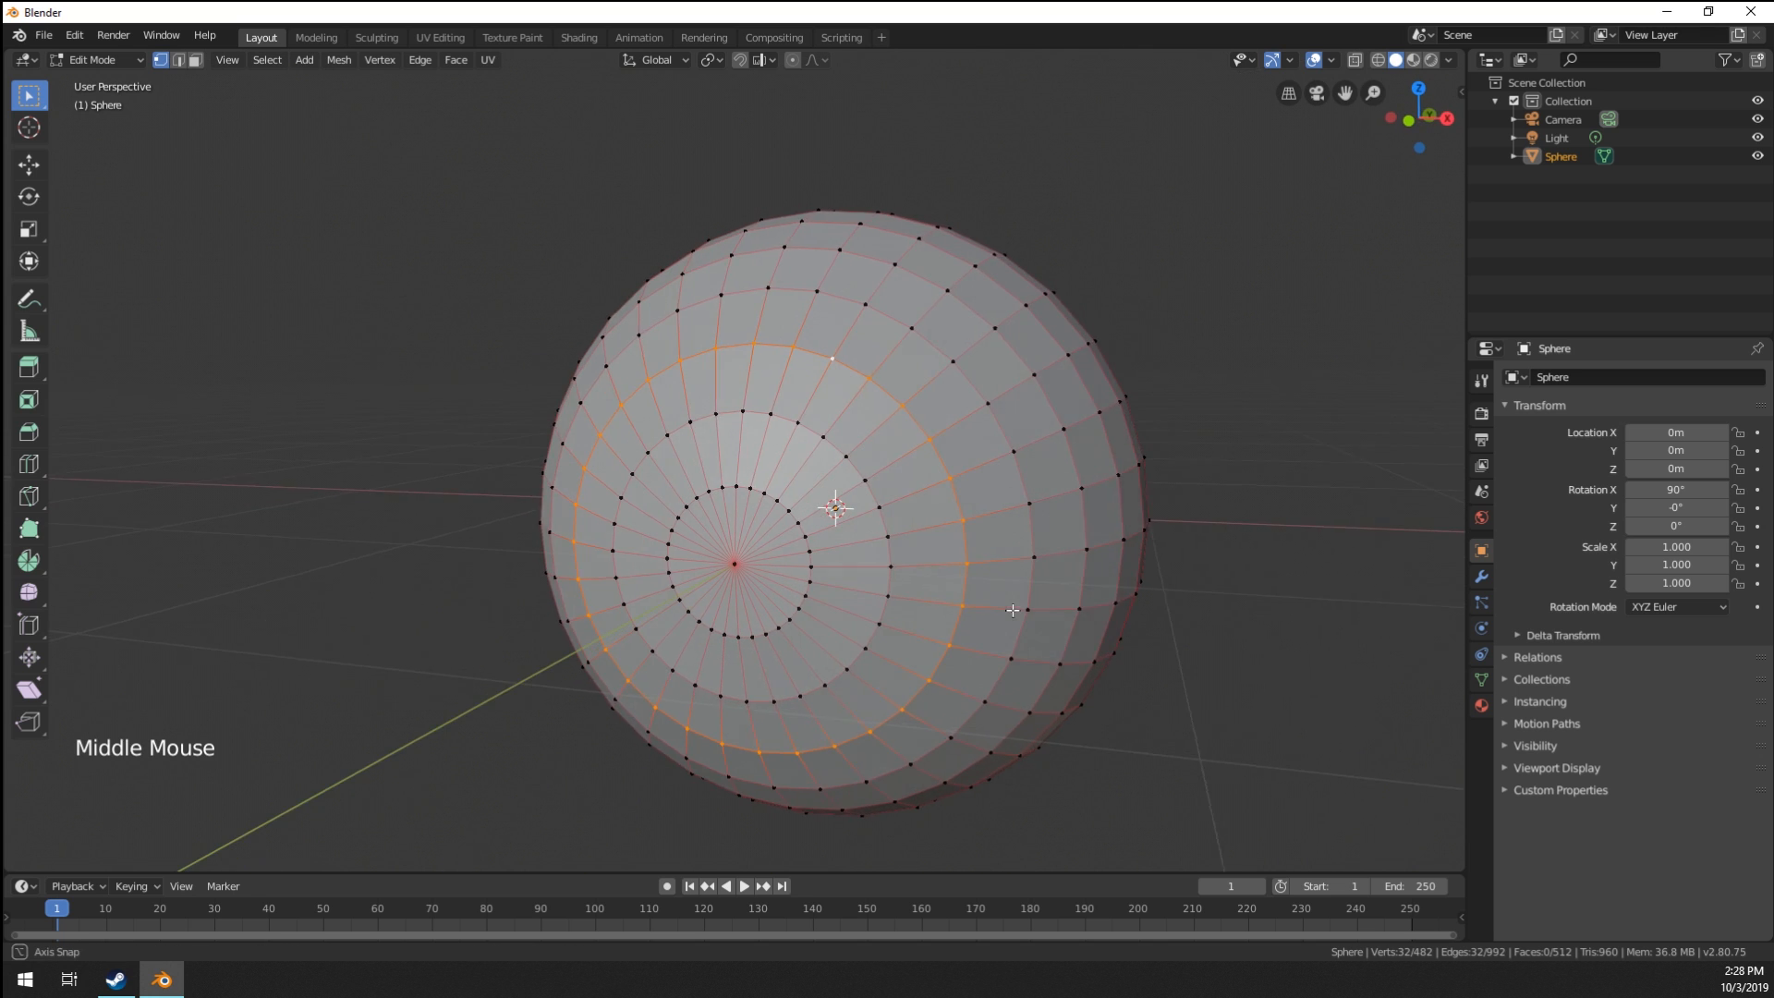
pyautogui.moveTo(1152, 646); pyautogui.dragTo(449, 496, button='middle')
pyautogui.moveTo(767, 628); pyautogui.dragTo(1017, 621, button='middle')
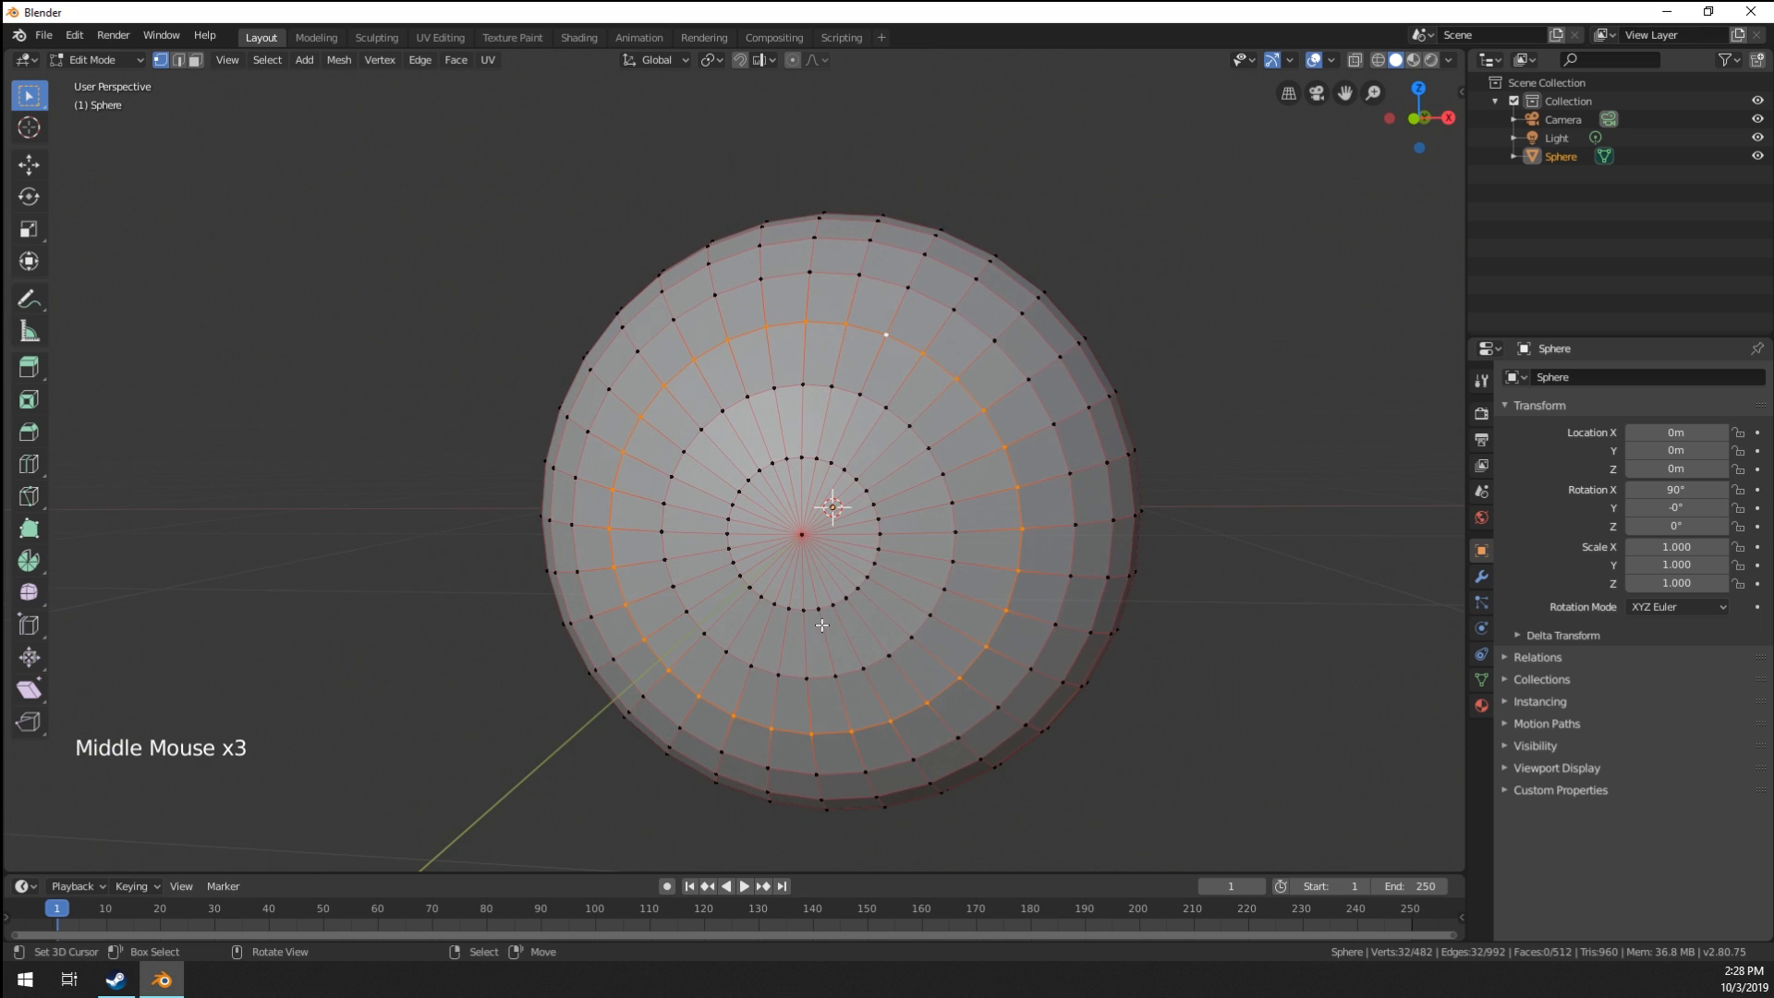
pyautogui.moveTo(480, 610); pyautogui.dragTo(666, 601, button='middle')
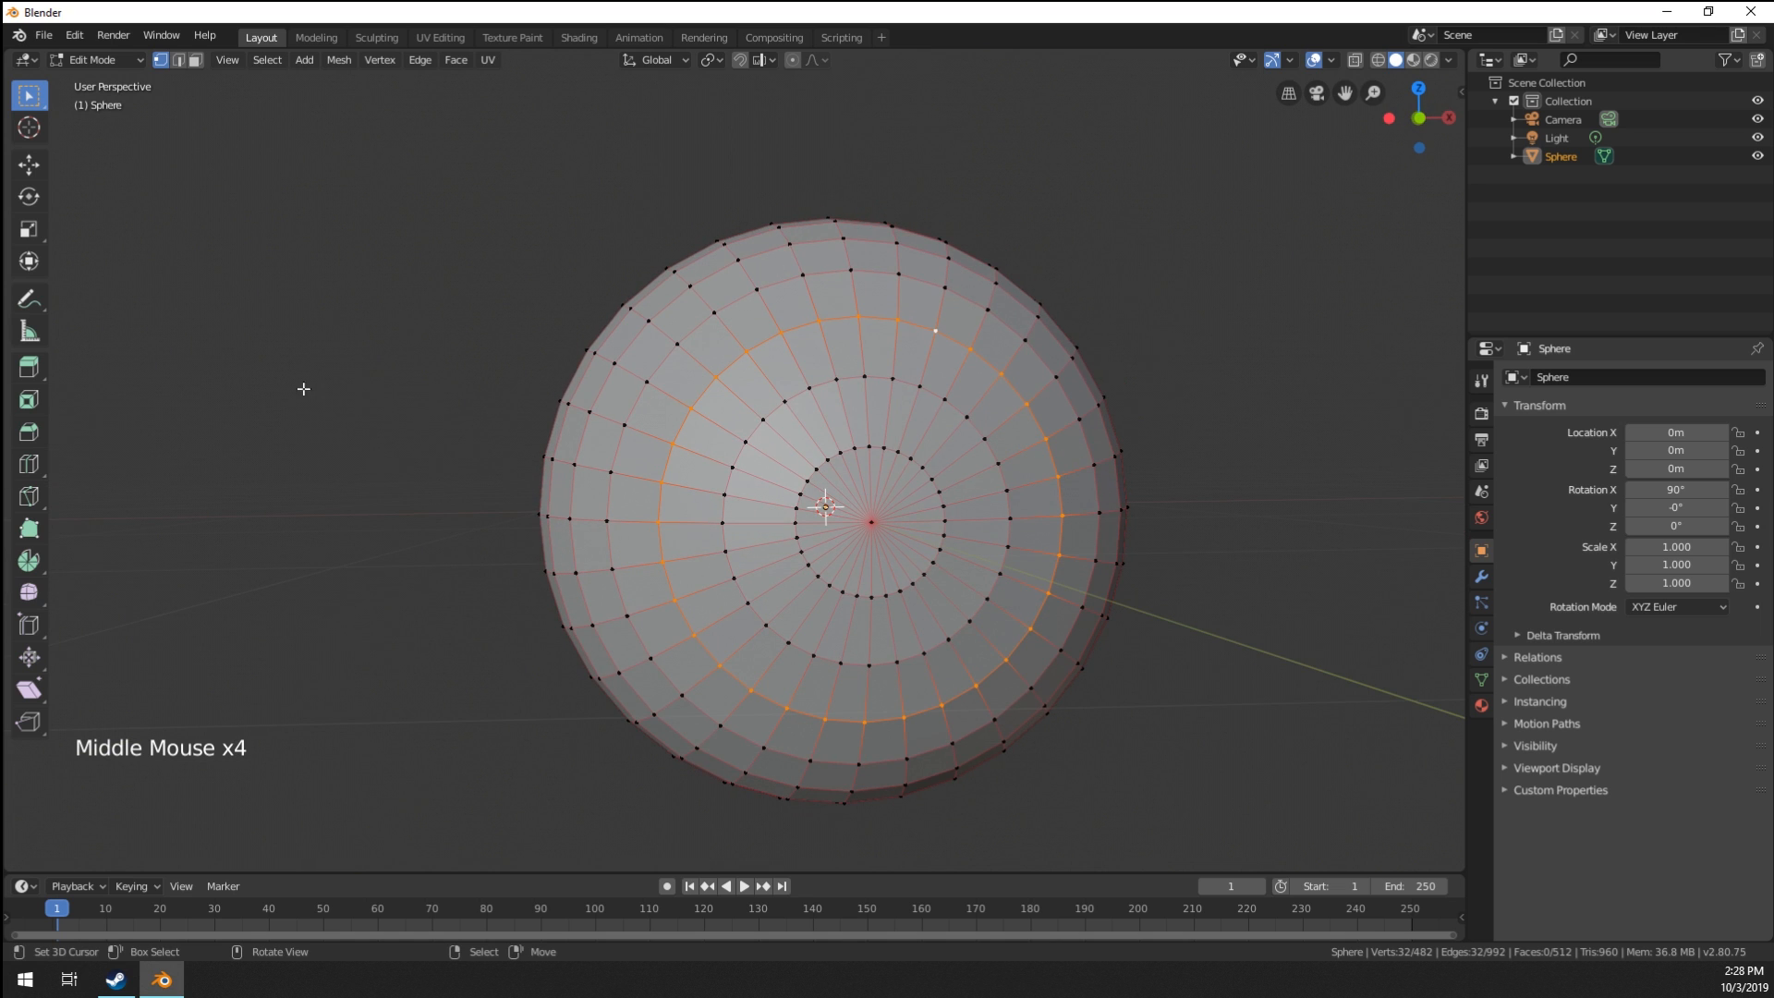
pyautogui.moveTo(243, 717); pyautogui.dragTo(212, 701, button='middle')
pyautogui.moveTo(777, 586); pyautogui.dragTo(717, 614, button='middle')
pyautogui.scroll(1, 887, 596)
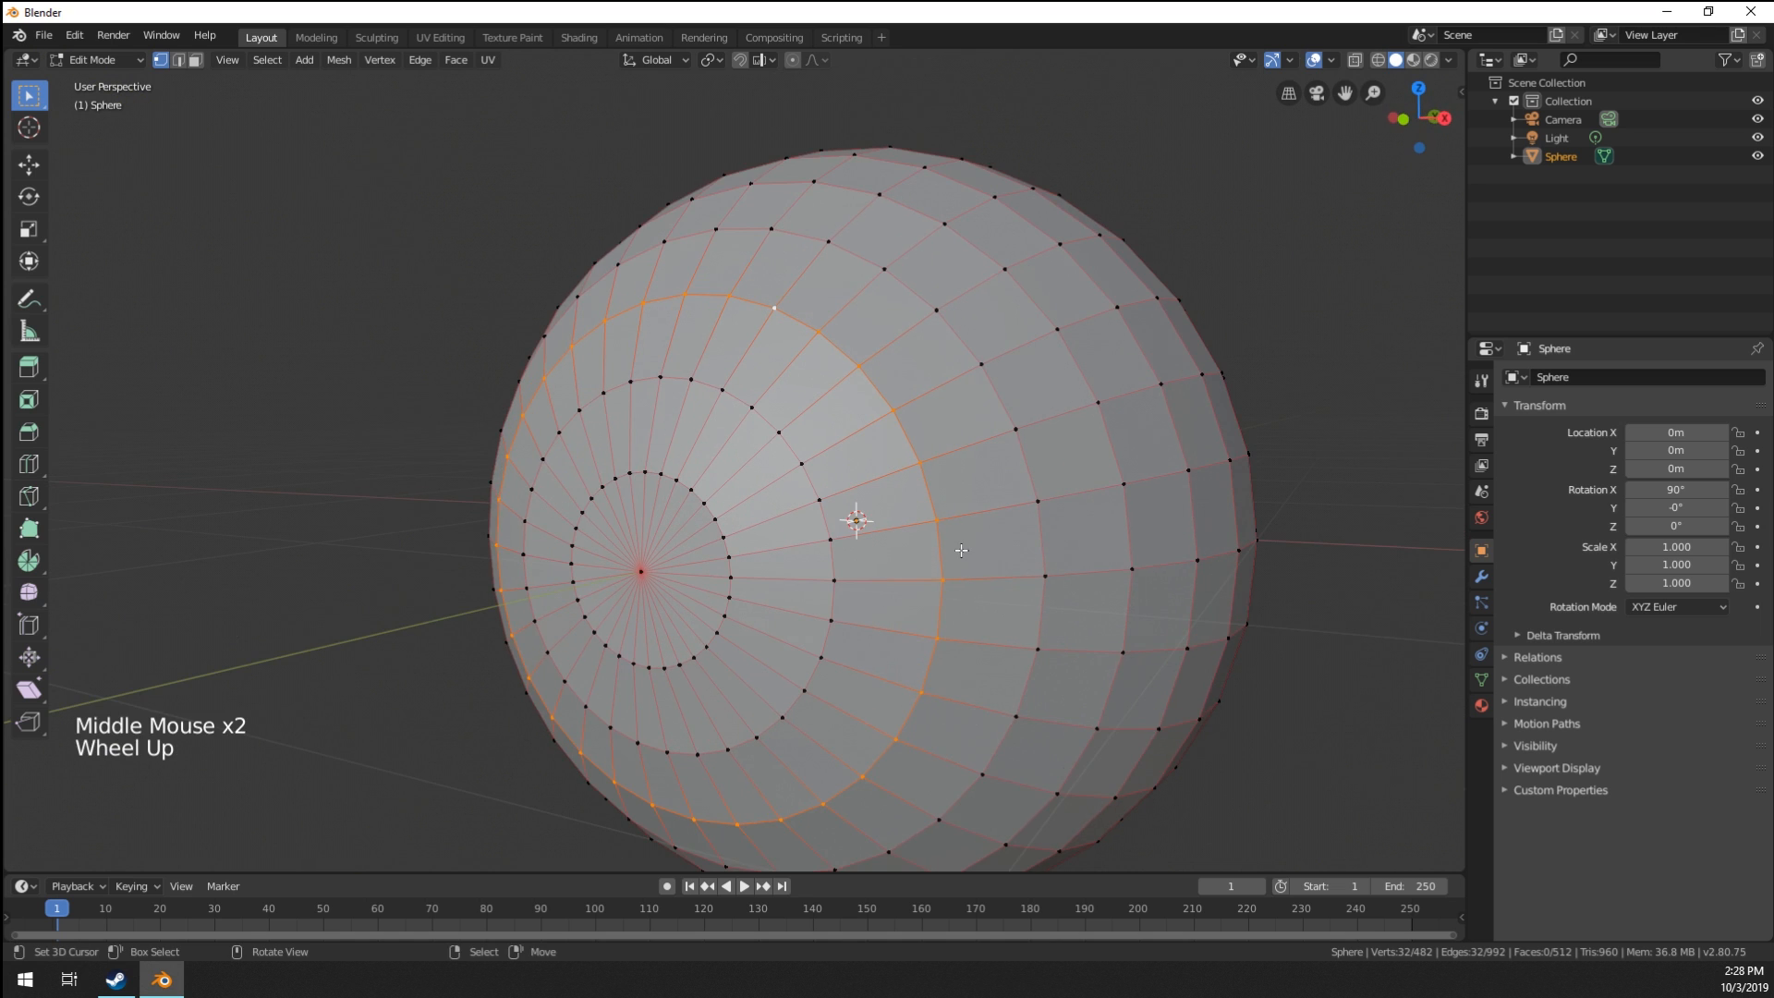
pyautogui.press('g')
pyautogui.press('g')
pyautogui.click(981, 536)
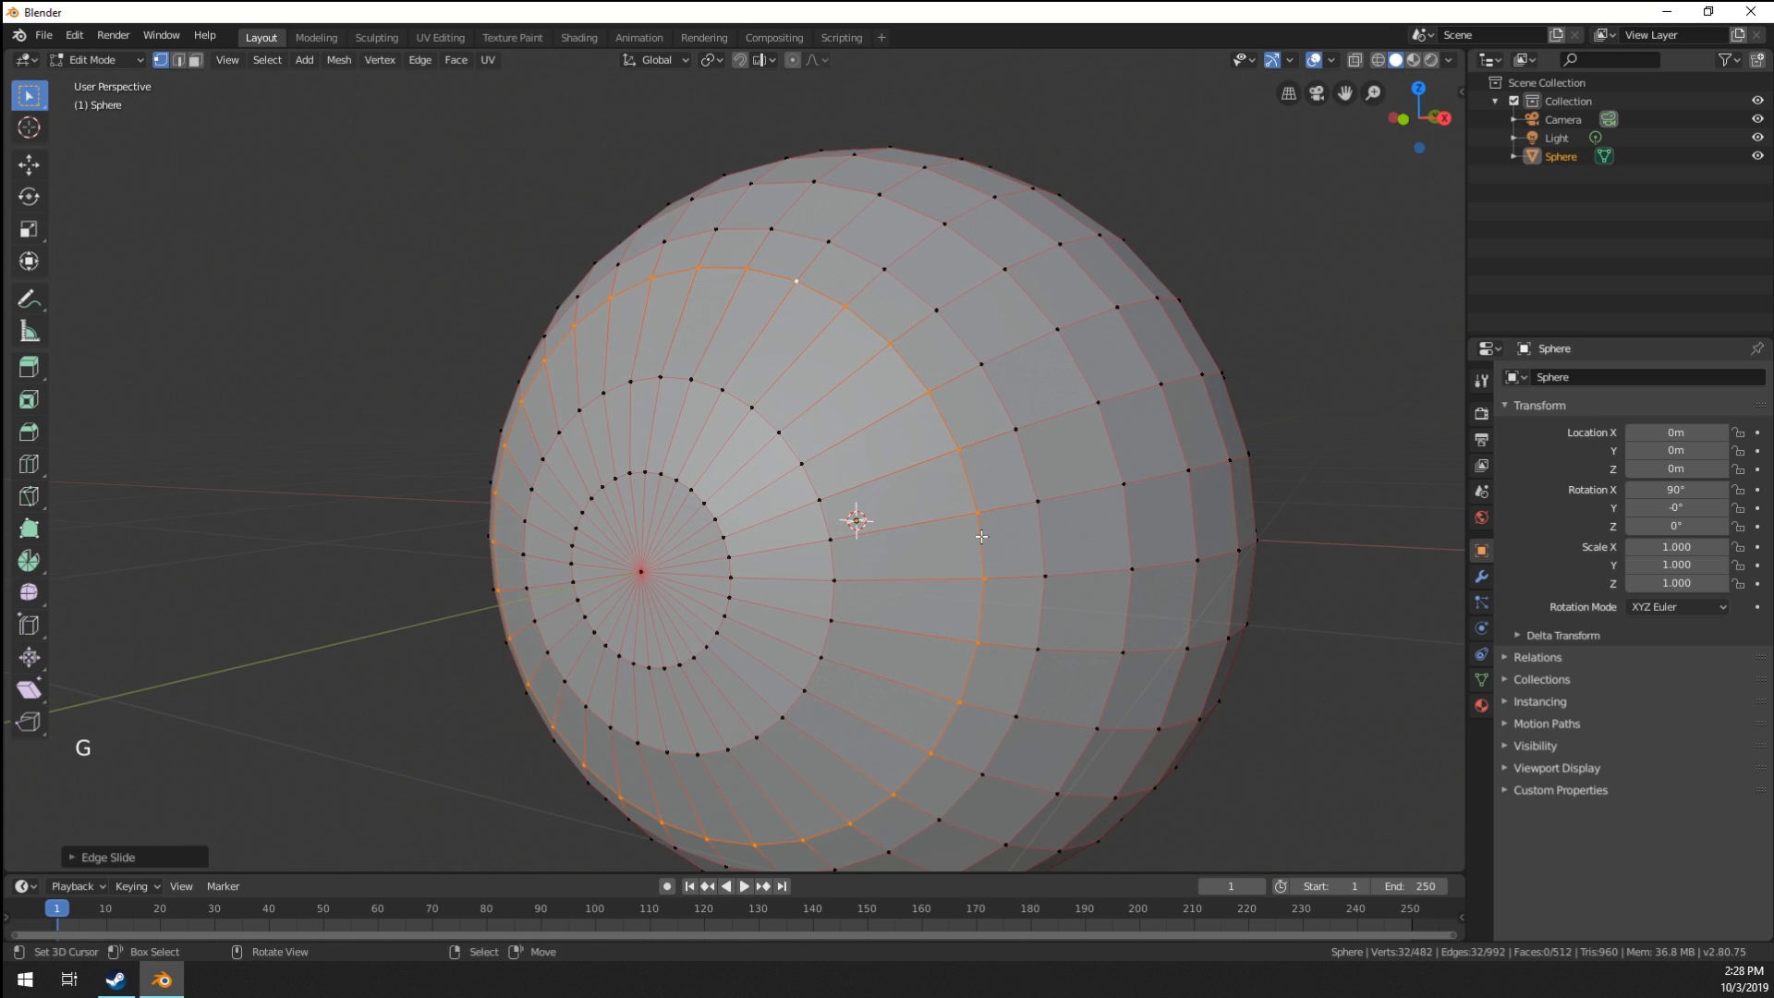
pyautogui.moveTo(981, 536); pyautogui.dragTo(927, 454, button='middle')
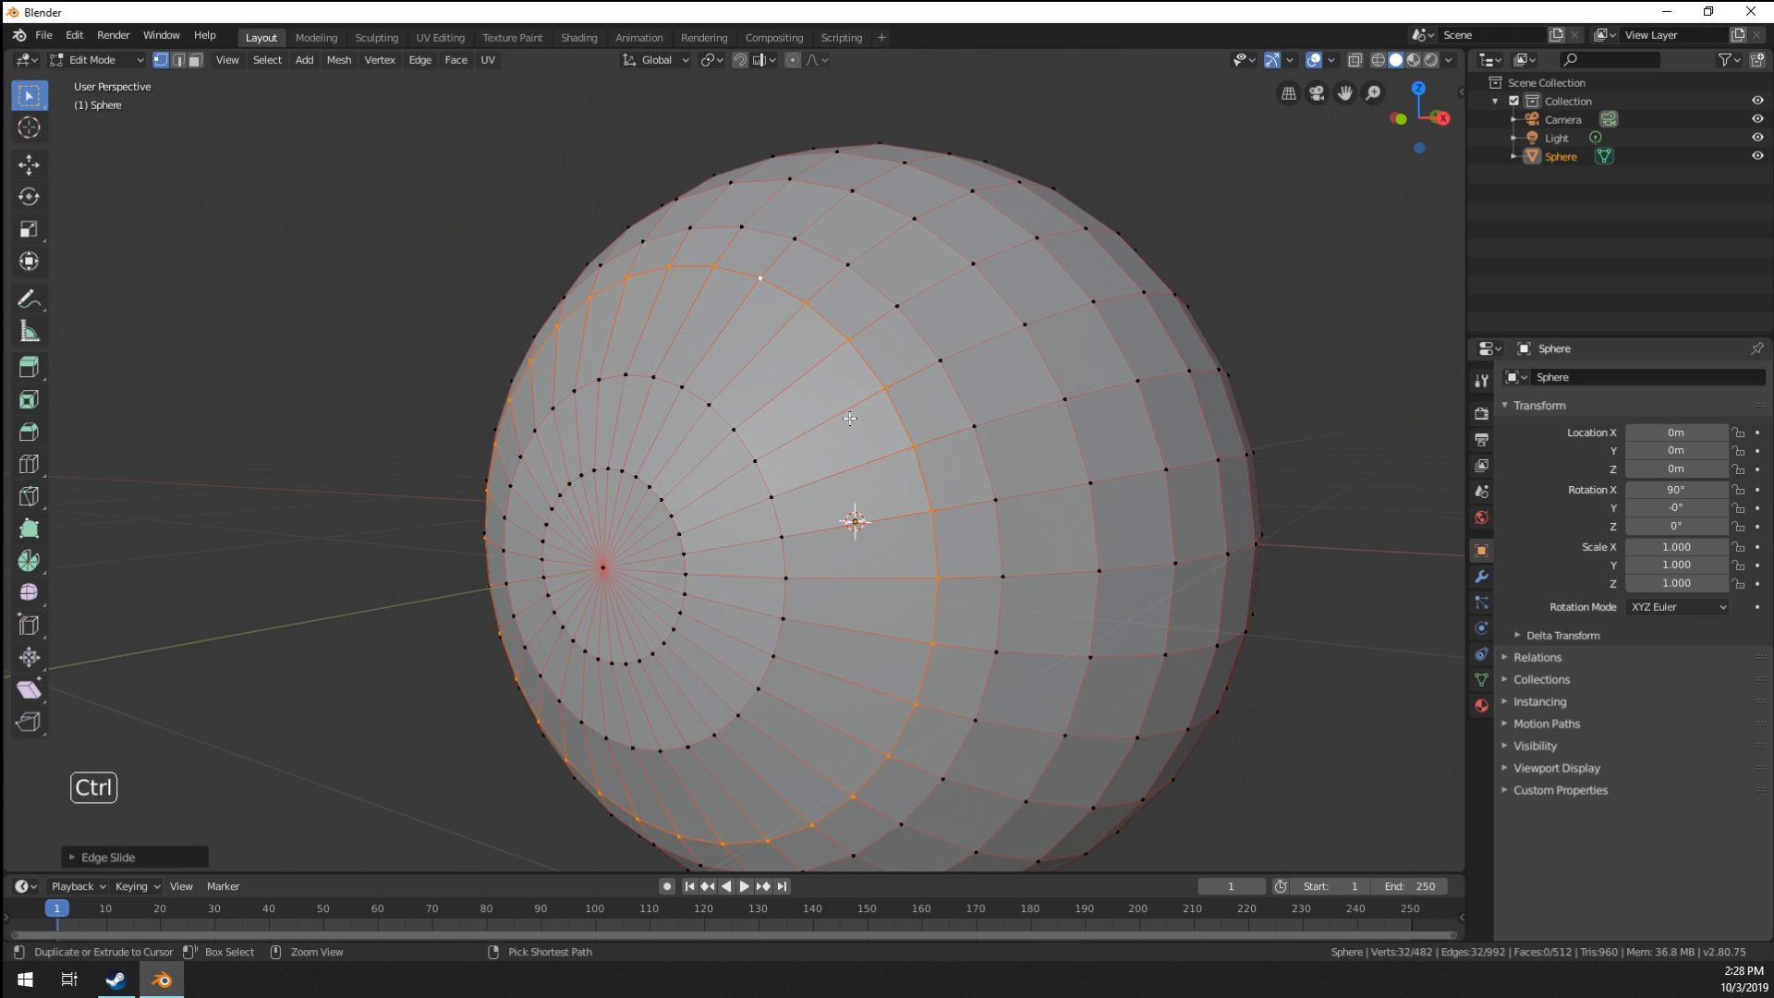
# Bevel the second edge loop around the front pole with one segment, about 0.083 m wide.
pyautogui.press('space')
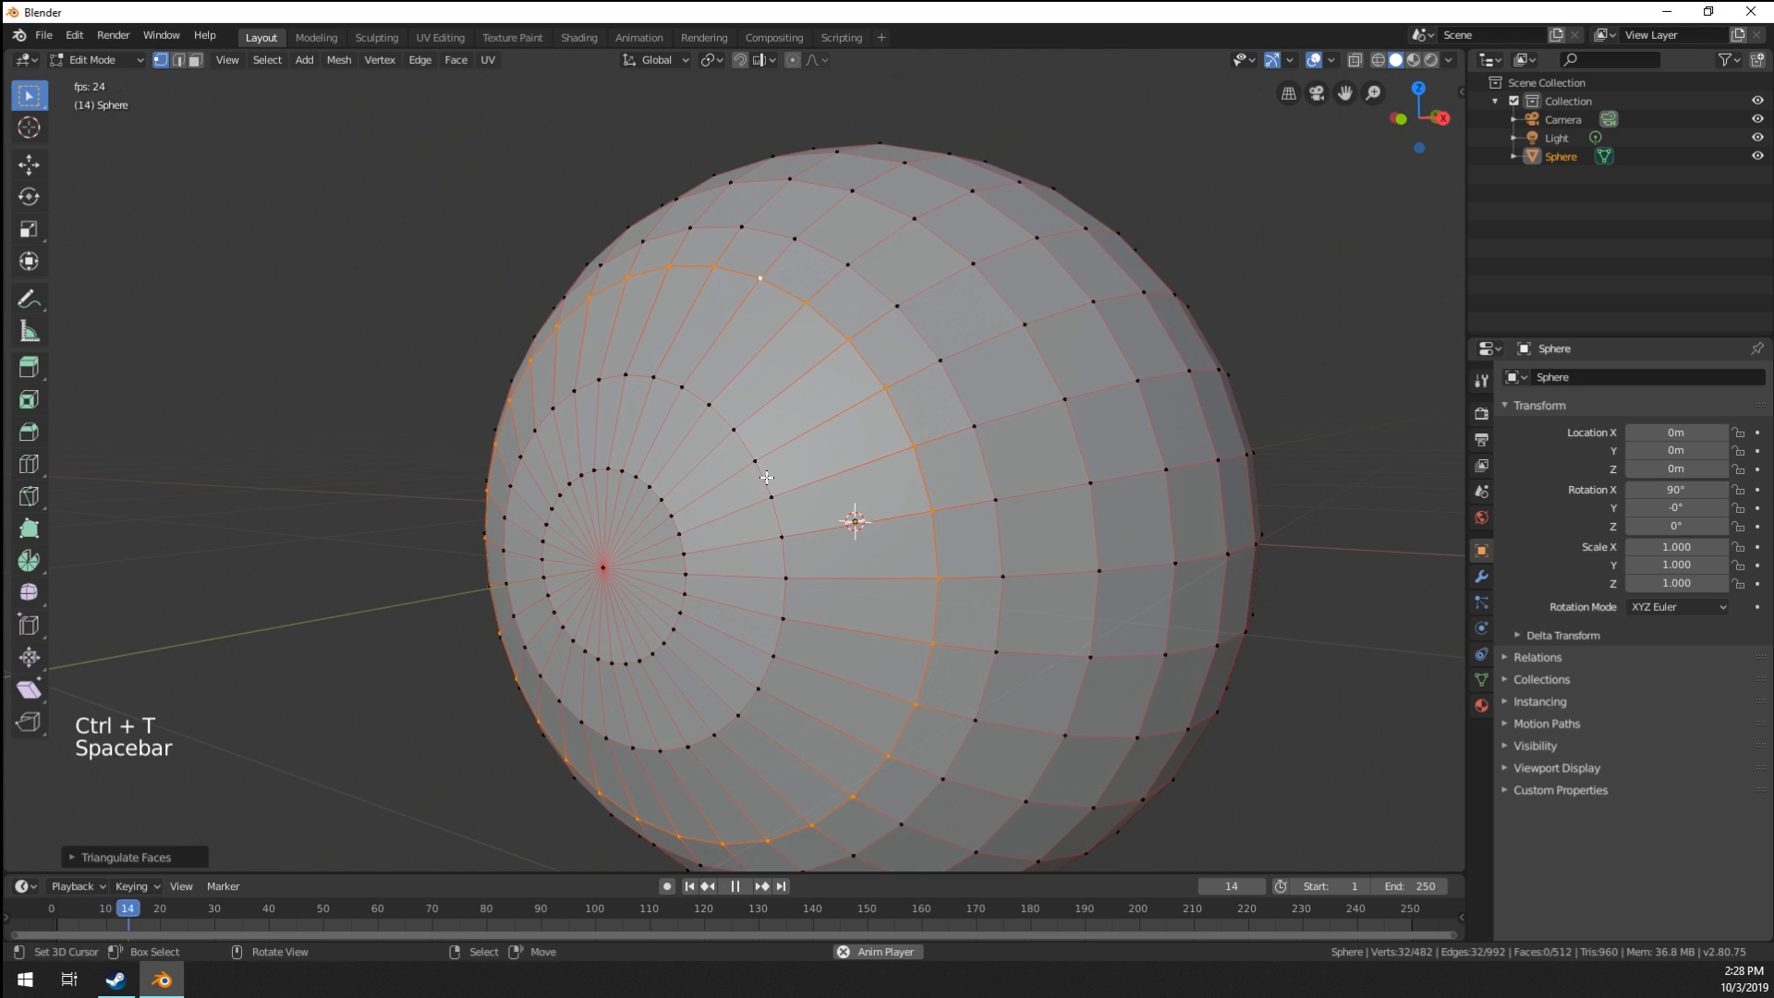
pyautogui.press('space')
pyautogui.keyDown('alt'); pyautogui.rightClick(766, 477); pyautogui.keyUp('alt')
pyautogui.hotkey('ctrl', 'b')
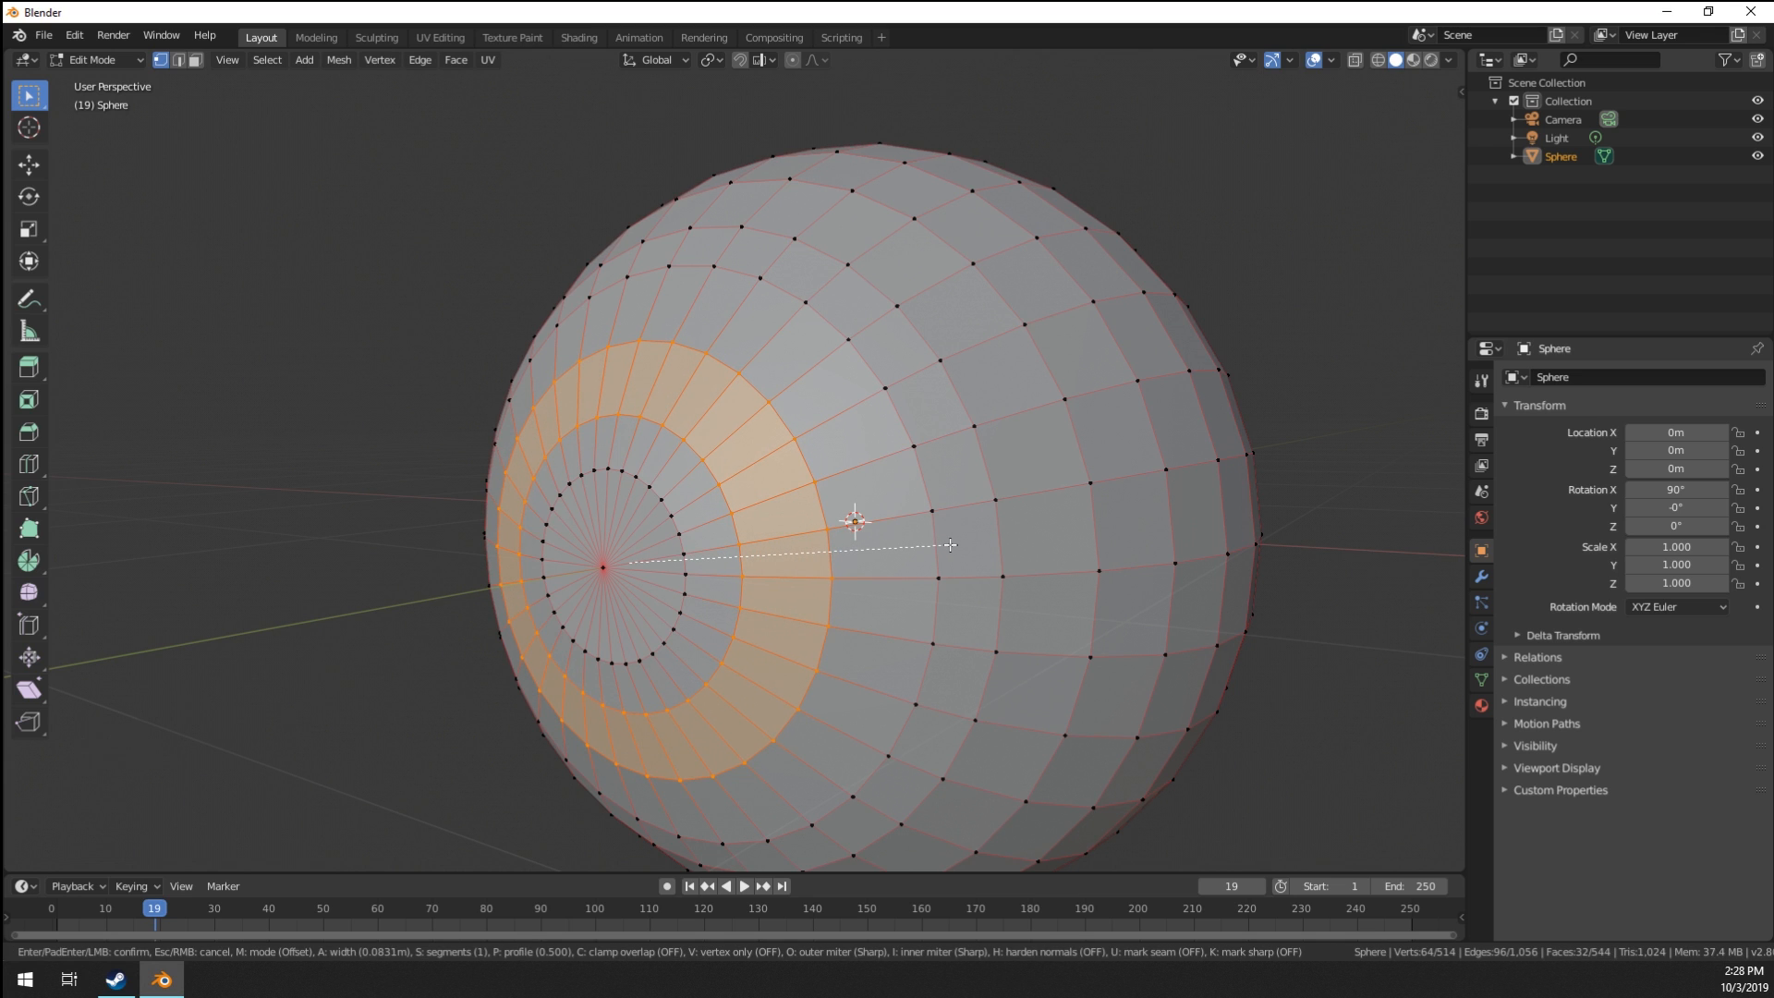
pyautogui.click(950, 545)
# Select the front pole vertex and turn on proportional editing with the Inverse Square falloff.
pyautogui.rightClick(606, 579)
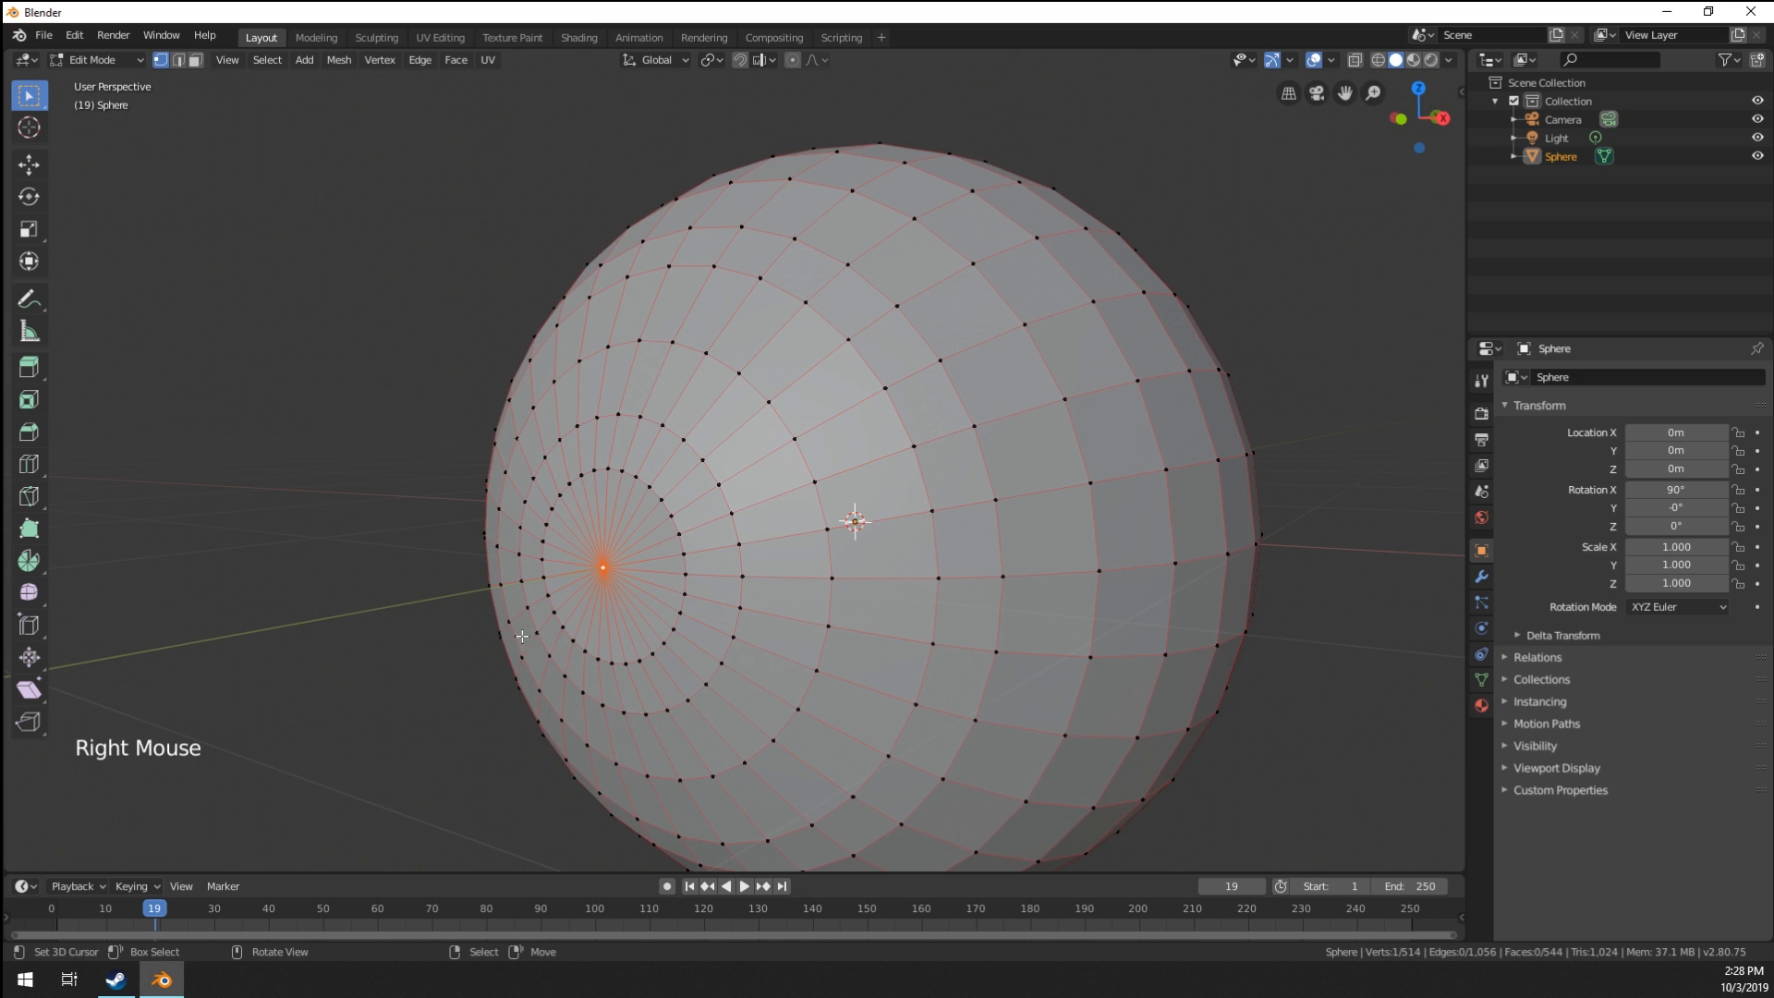
pyautogui.moveTo(595, 625); pyautogui.dragTo(695, 438, button='middle')
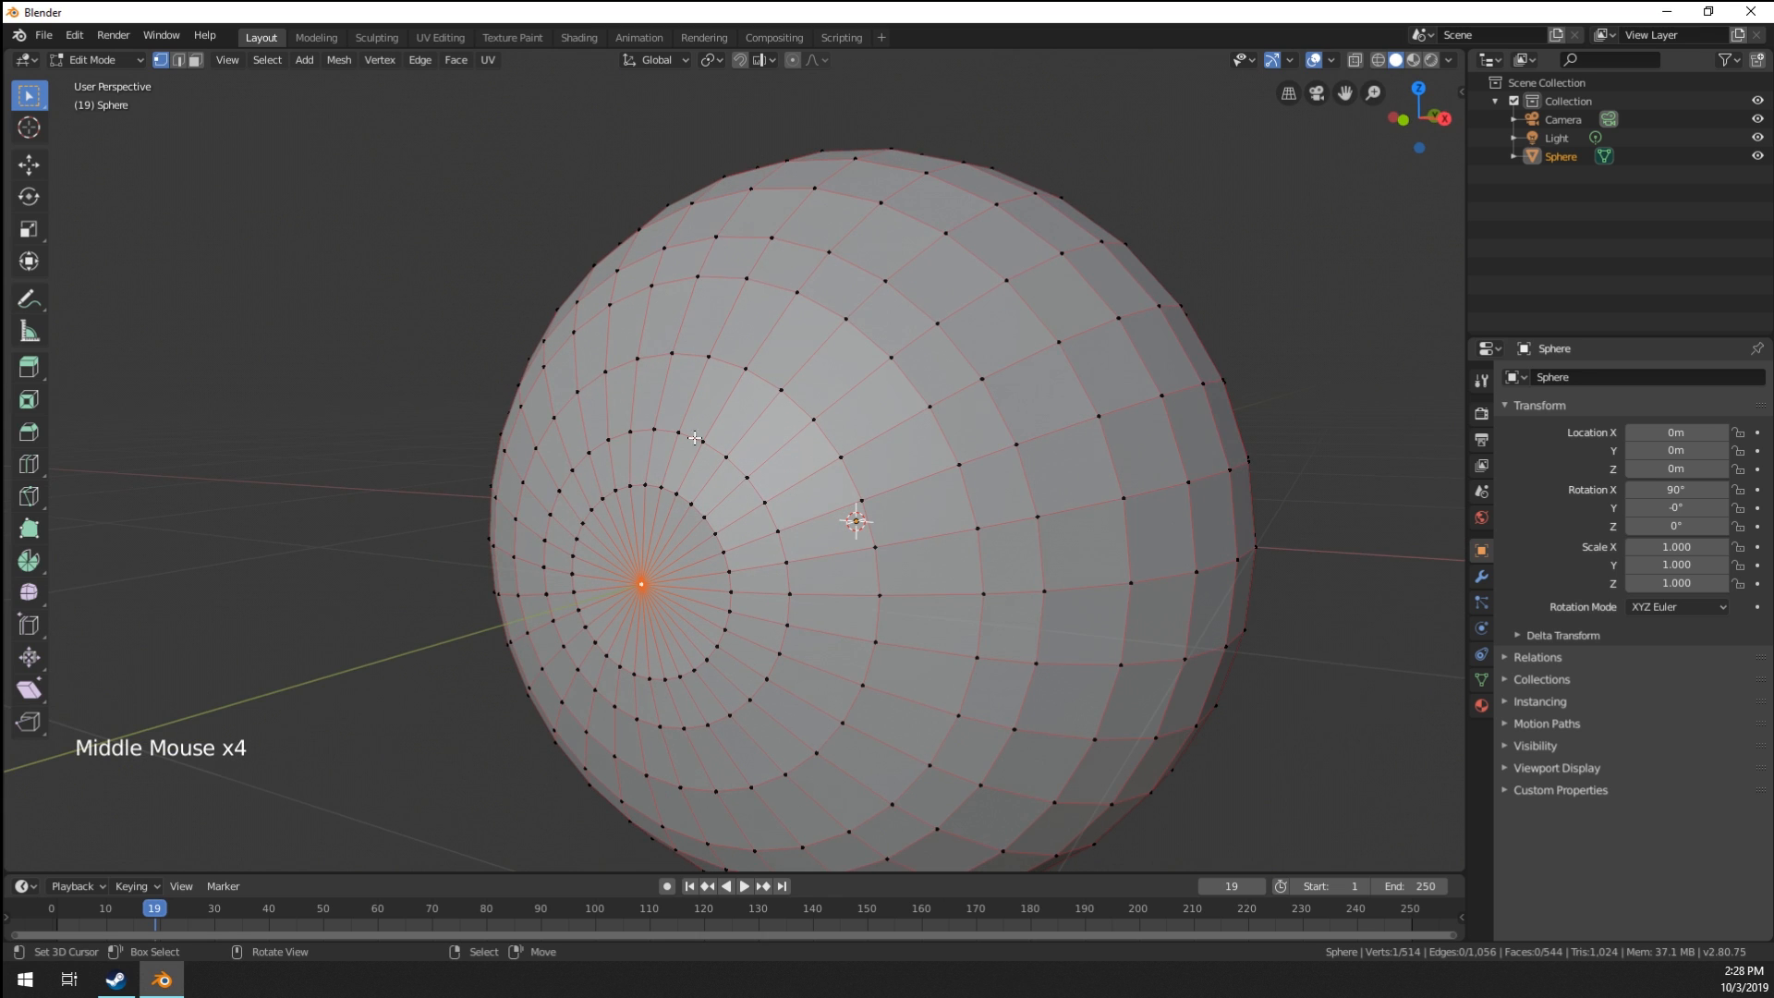
pyautogui.click(822, 59)
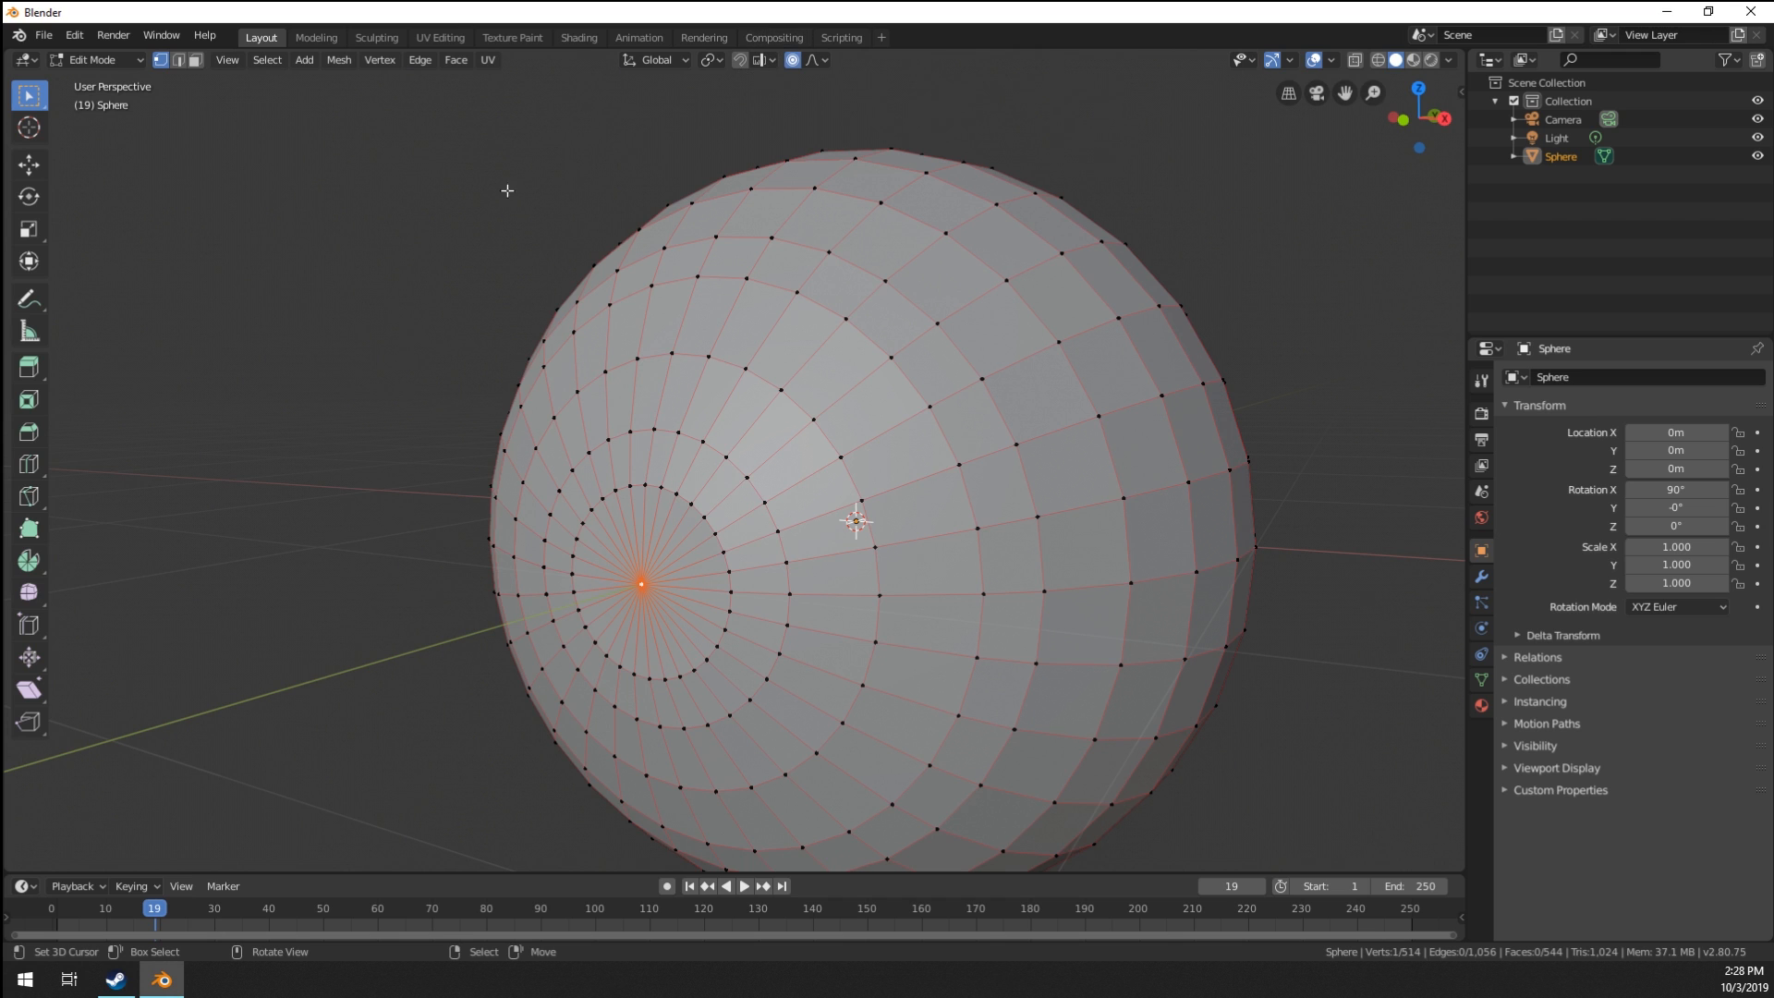
pyautogui.click(817, 61)
pyautogui.click(809, 200)
pyautogui.moveTo(647, 573); pyautogui.dragTo(561, 573, button='middle')
pyautogui.press('g')
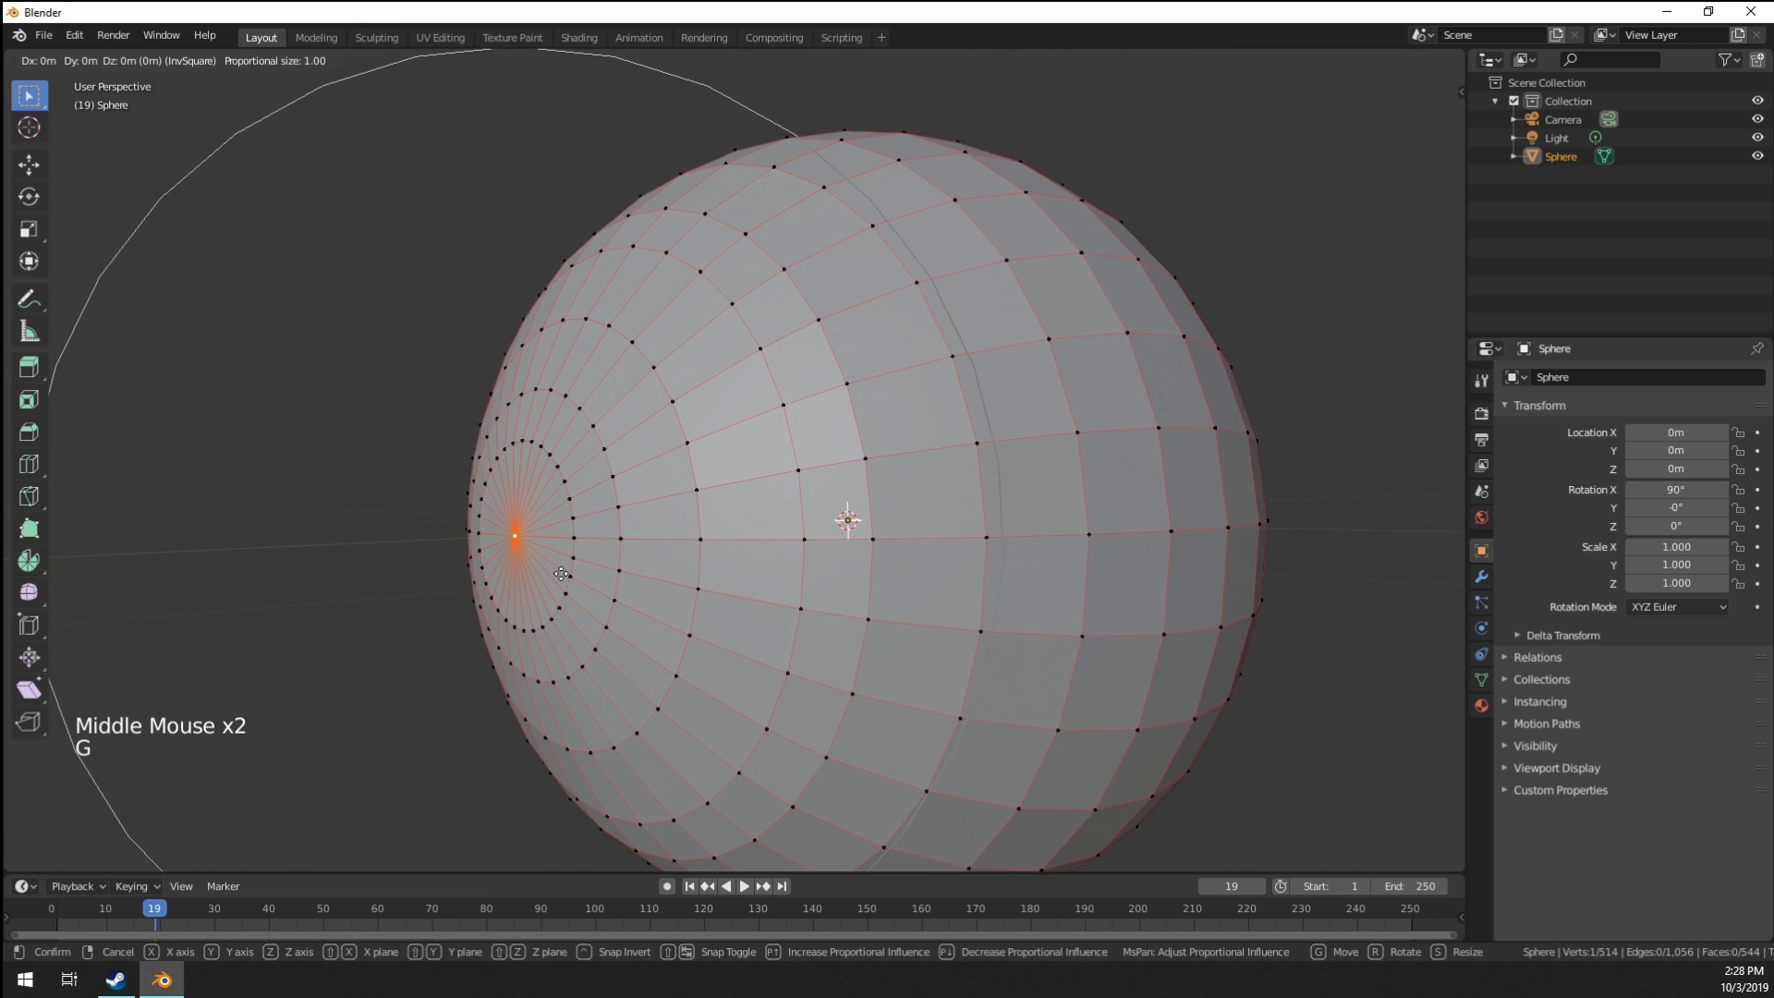
pyautogui.press('y')
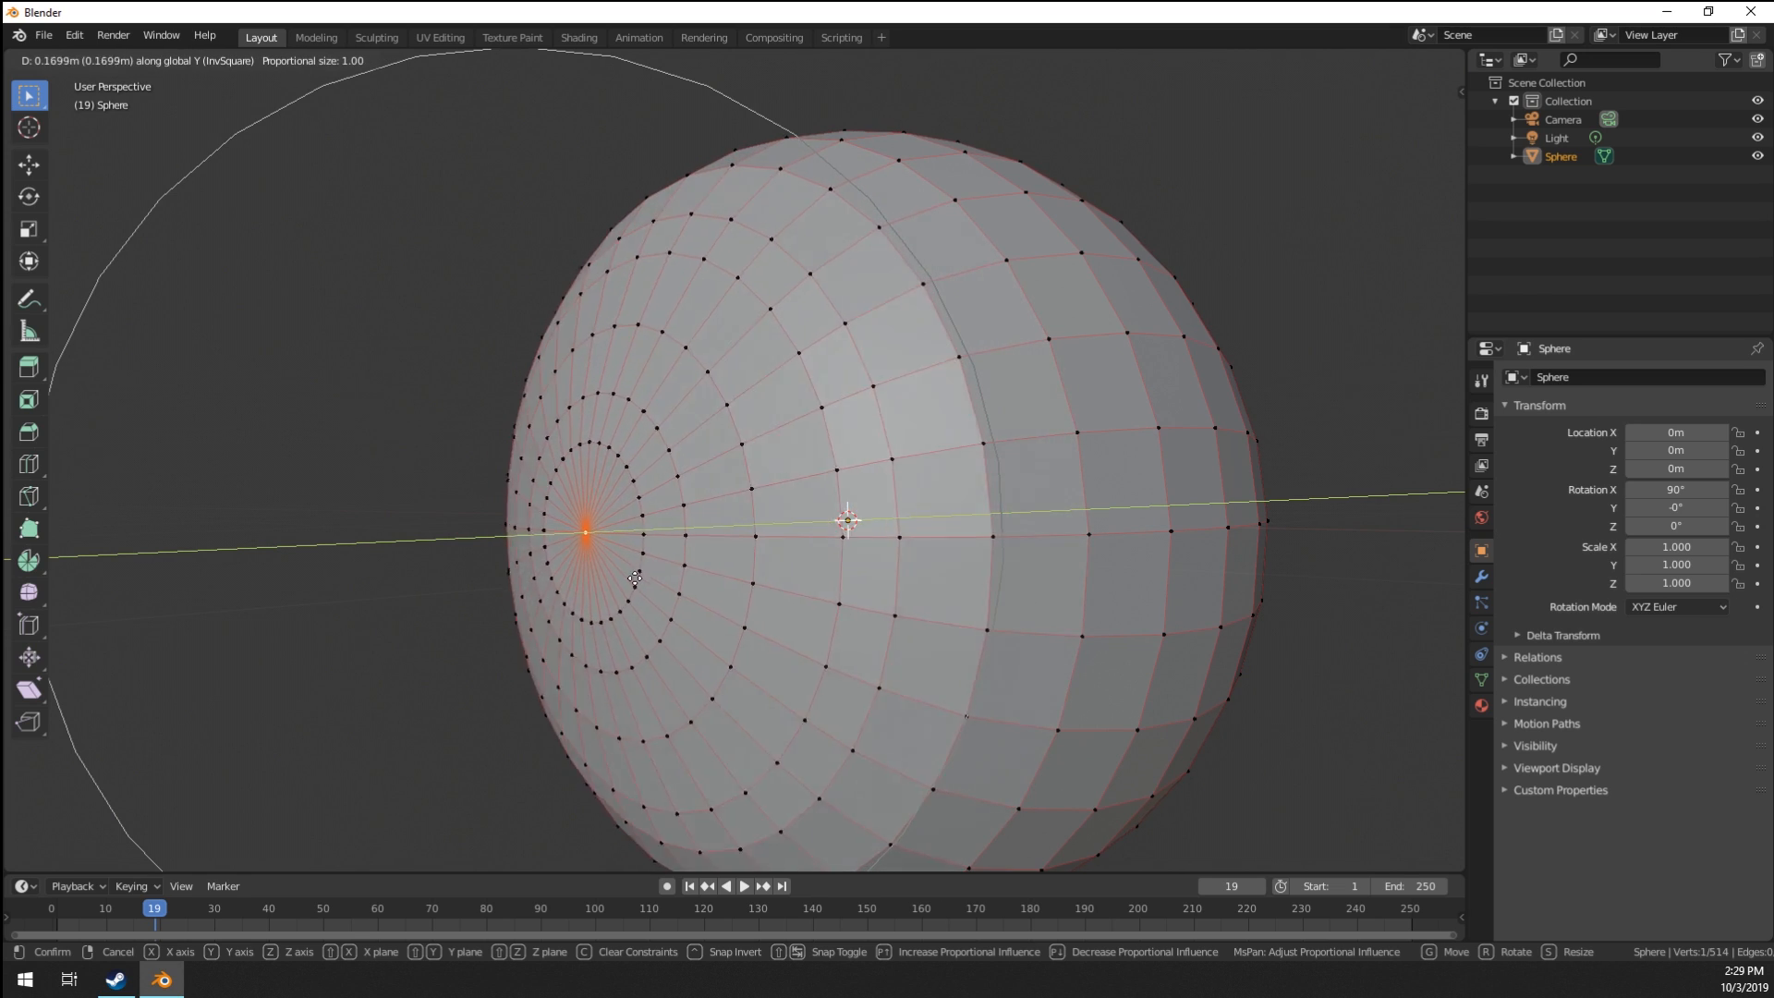
pyautogui.scroll(4, 621, 567)
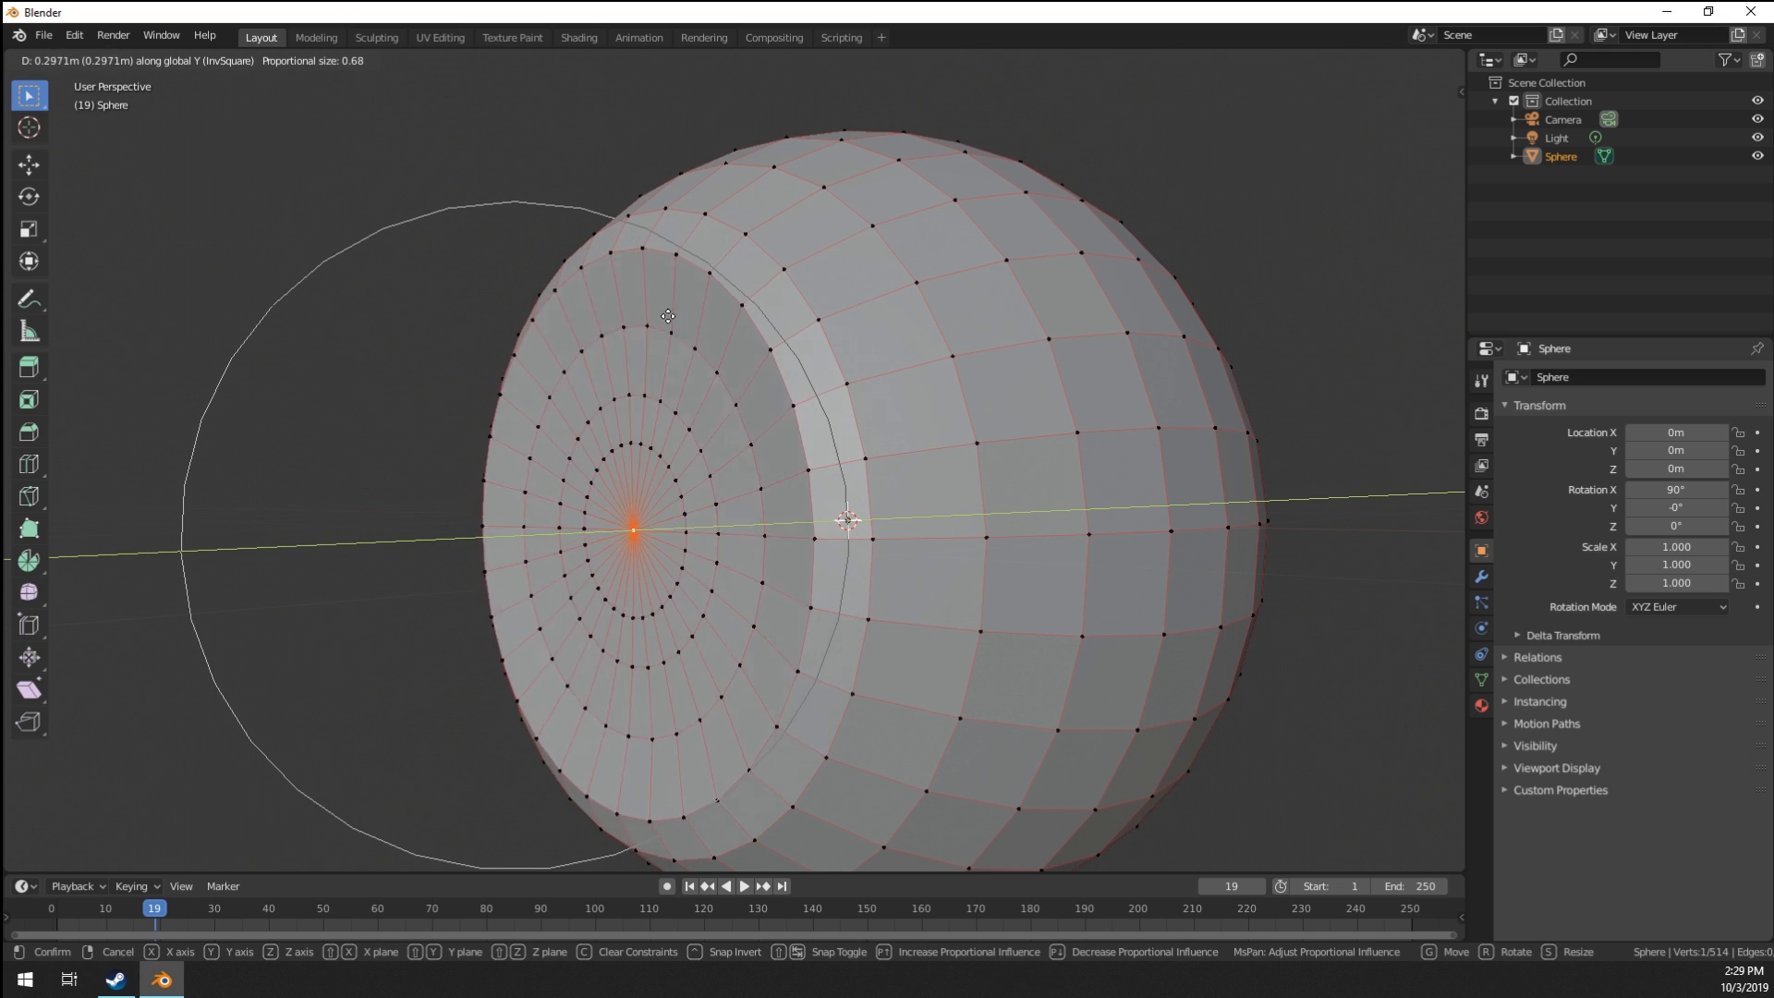
pyautogui.rightClick(602, 242)
# Switch to the right orthographic view and set the proportional editing size to 0.66 during a trial move of the pole vertex along Y.
pyautogui.moveTo(556, 484); pyautogui.dragTo(654, 514, button='middle')
pyautogui.press('KP_1')
pyautogui.press('KP_3')
pyautogui.scroll(1, 400, 607)
pyautogui.press('g')
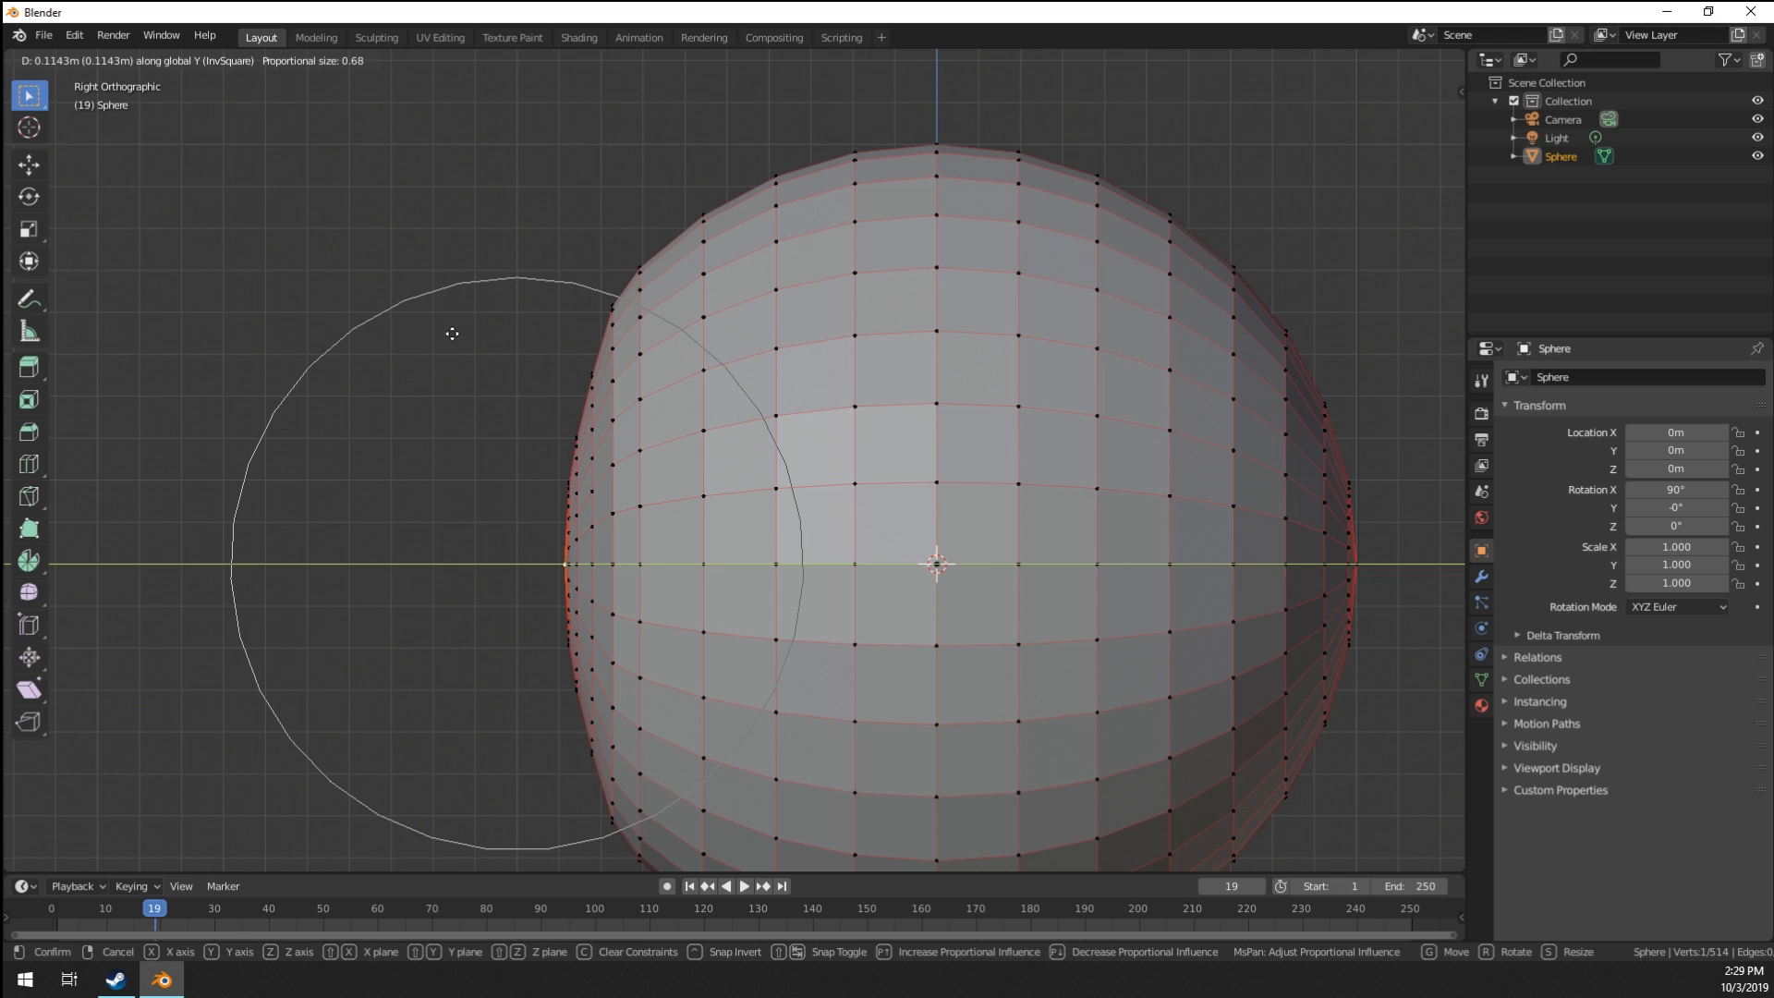
pyautogui.keyDown('shift'); pyautogui.scroll(3, 452, 333); pyautogui.keyUp('shift')
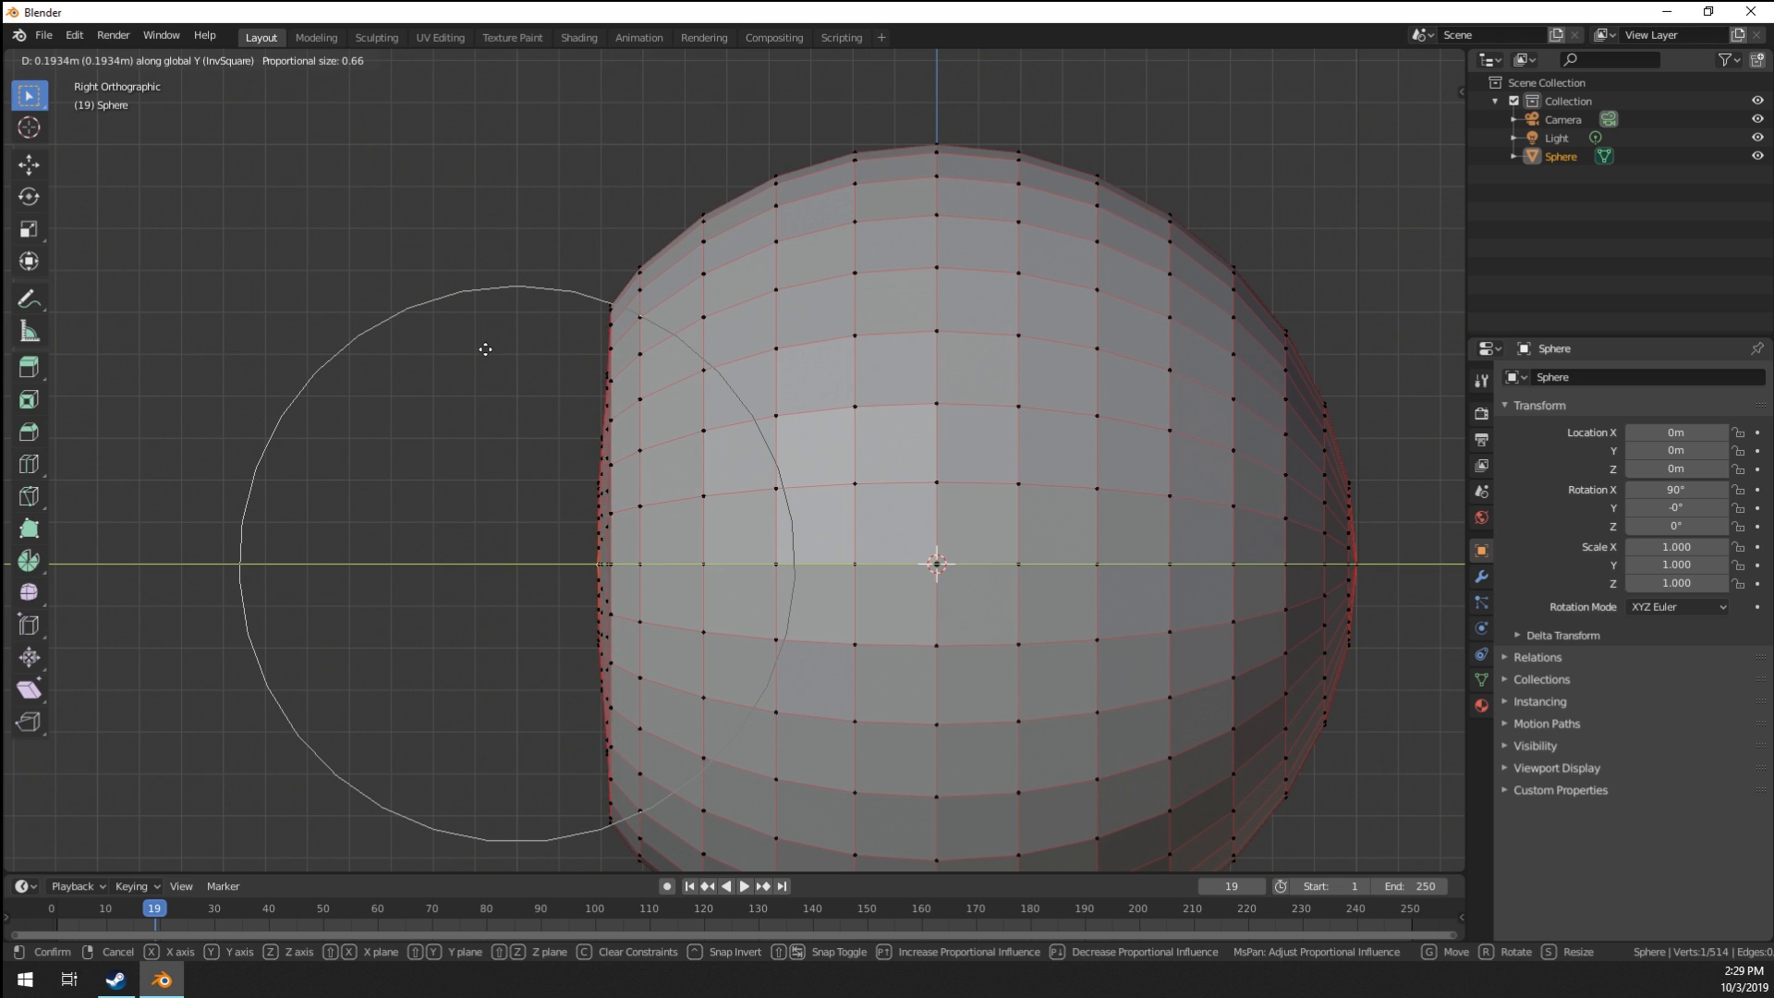
pyautogui.rightClick(534, 376)
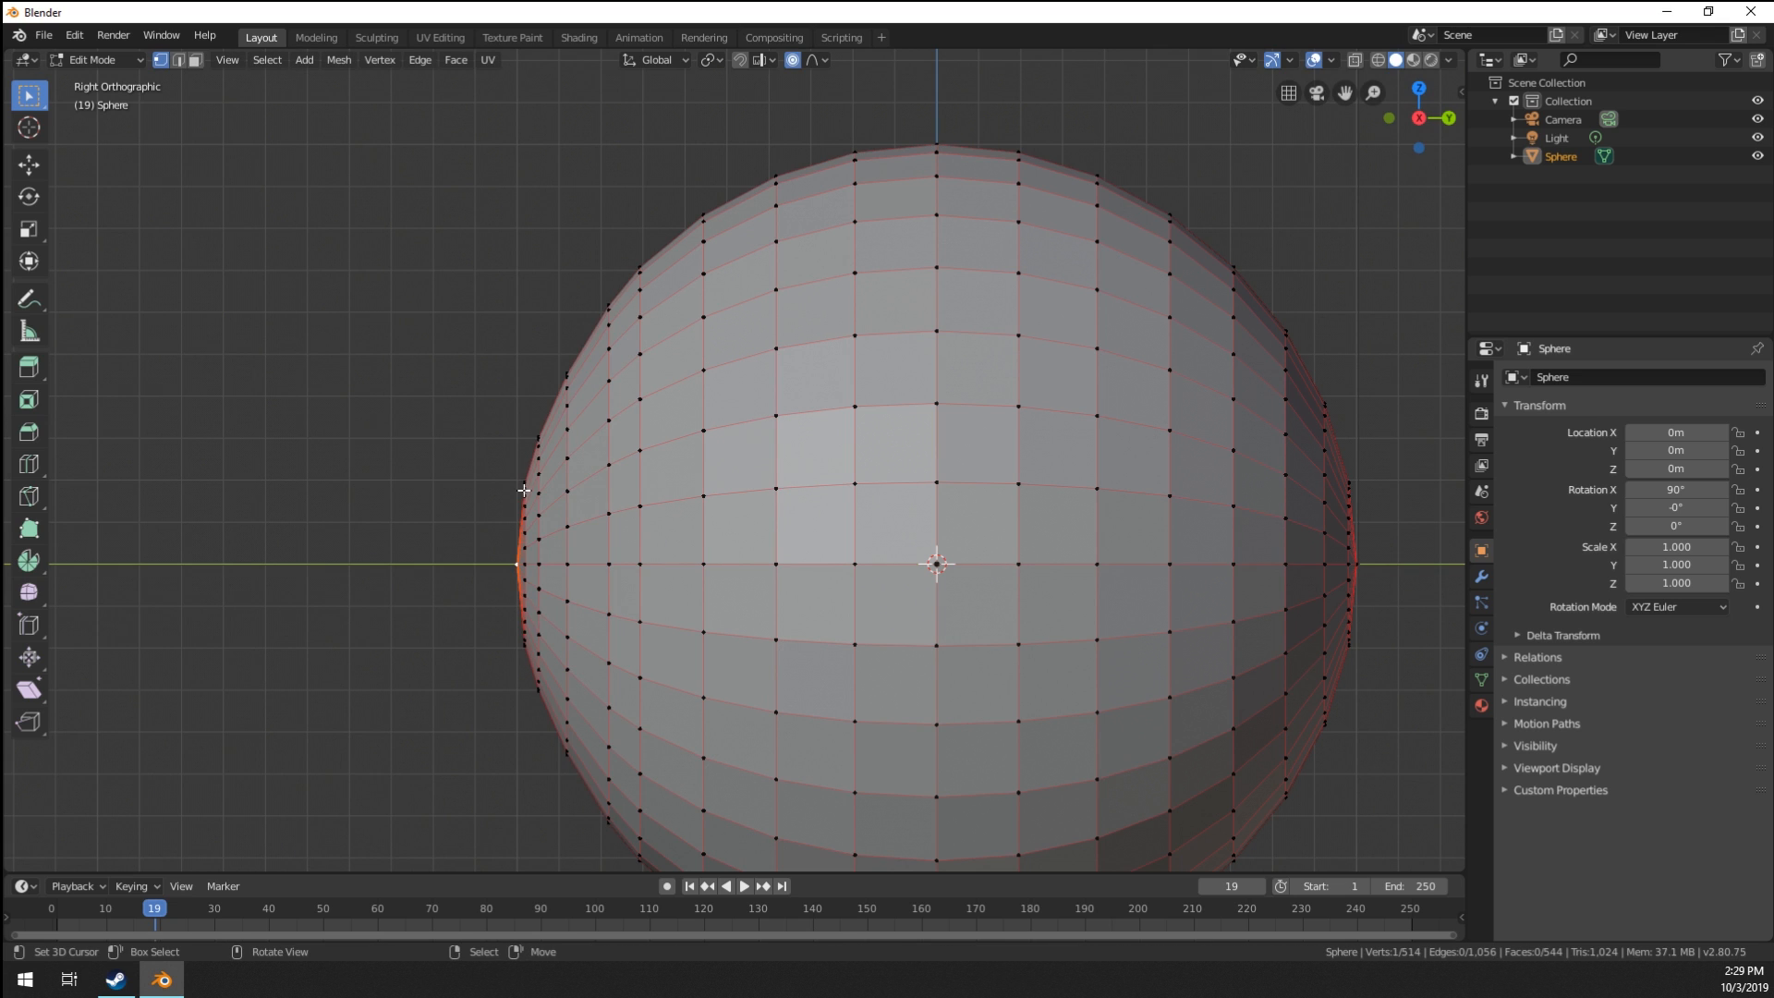
# Show the mesh in wireframe and move the pole vertex about 0.61 m inward along global Y with proportional editing.
pyautogui.press('z')
pyautogui.press('g')
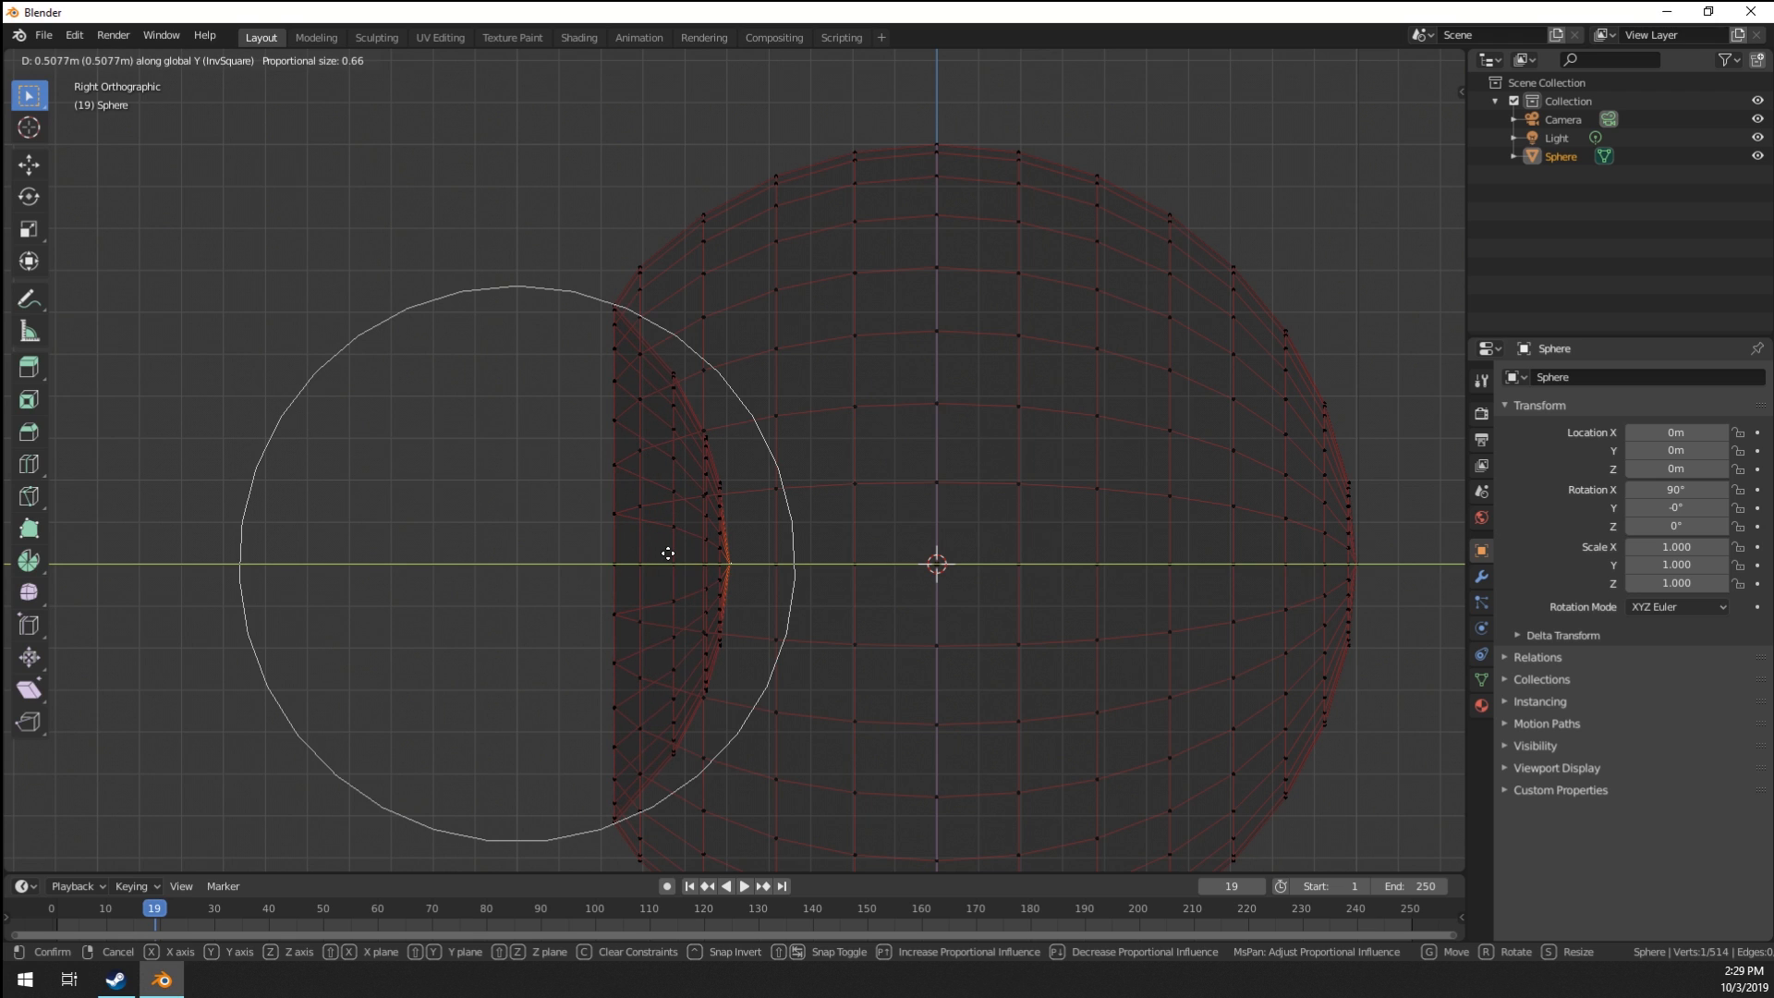
pyautogui.press('Escape')
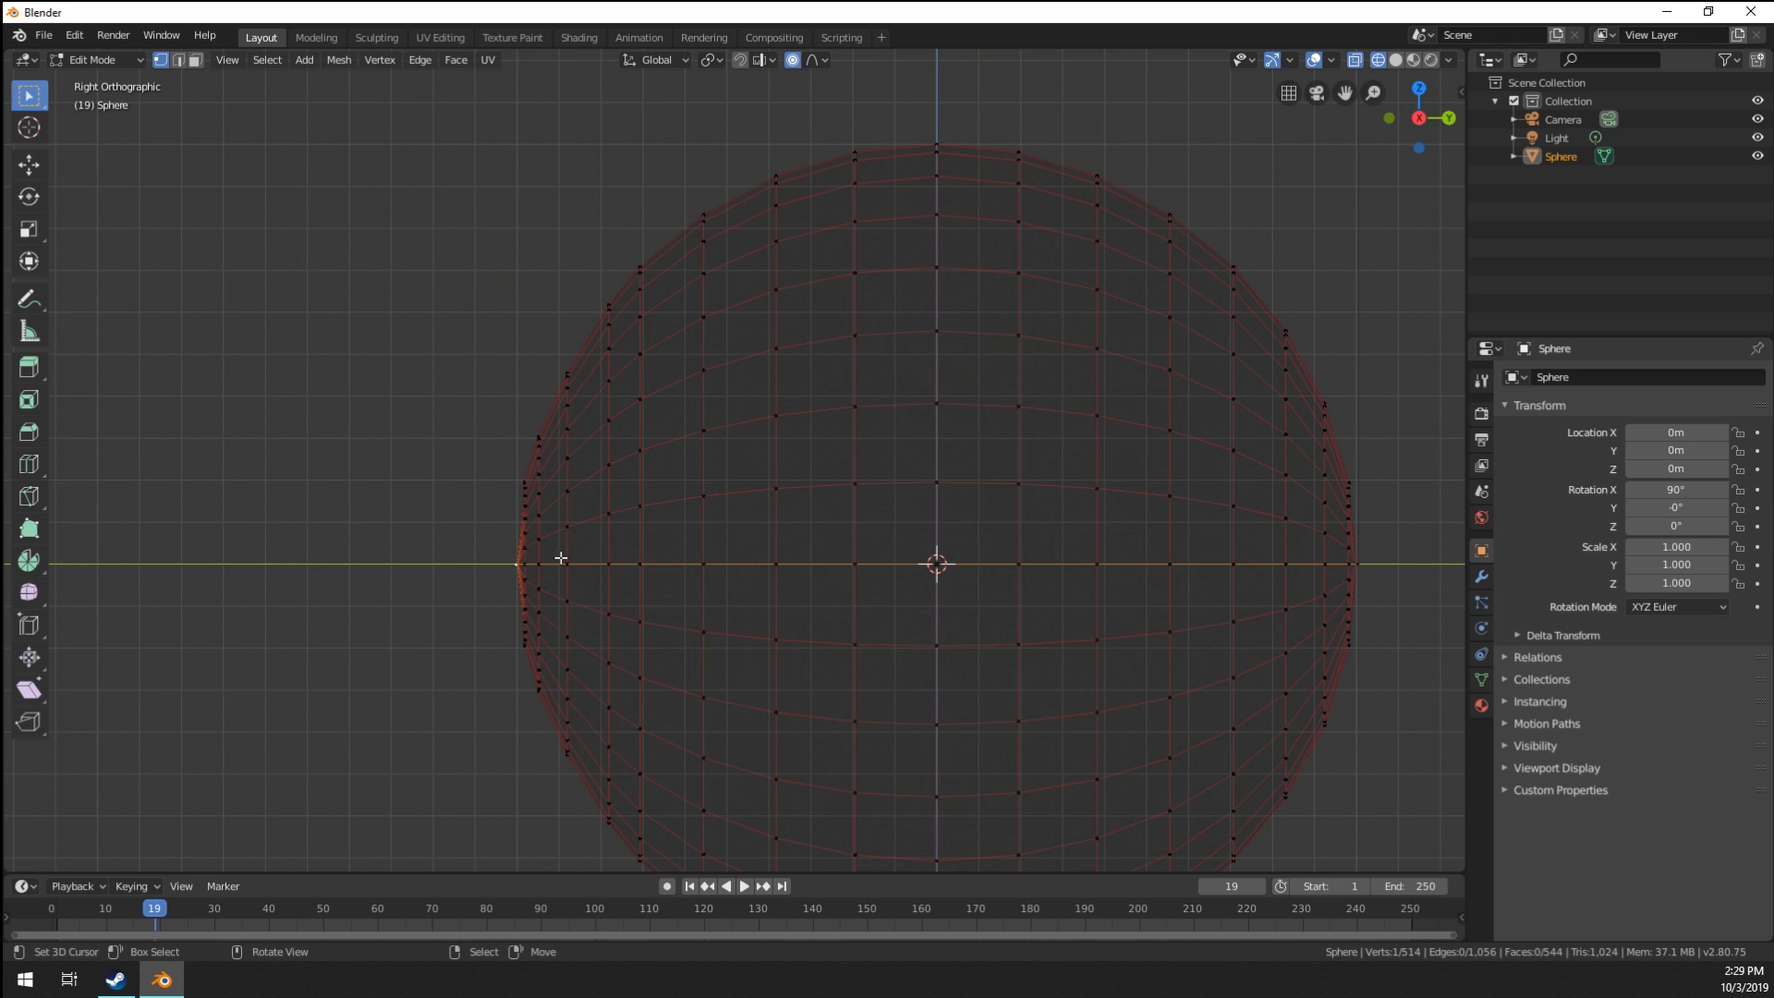
pyautogui.press('g')
pyautogui.press('y')
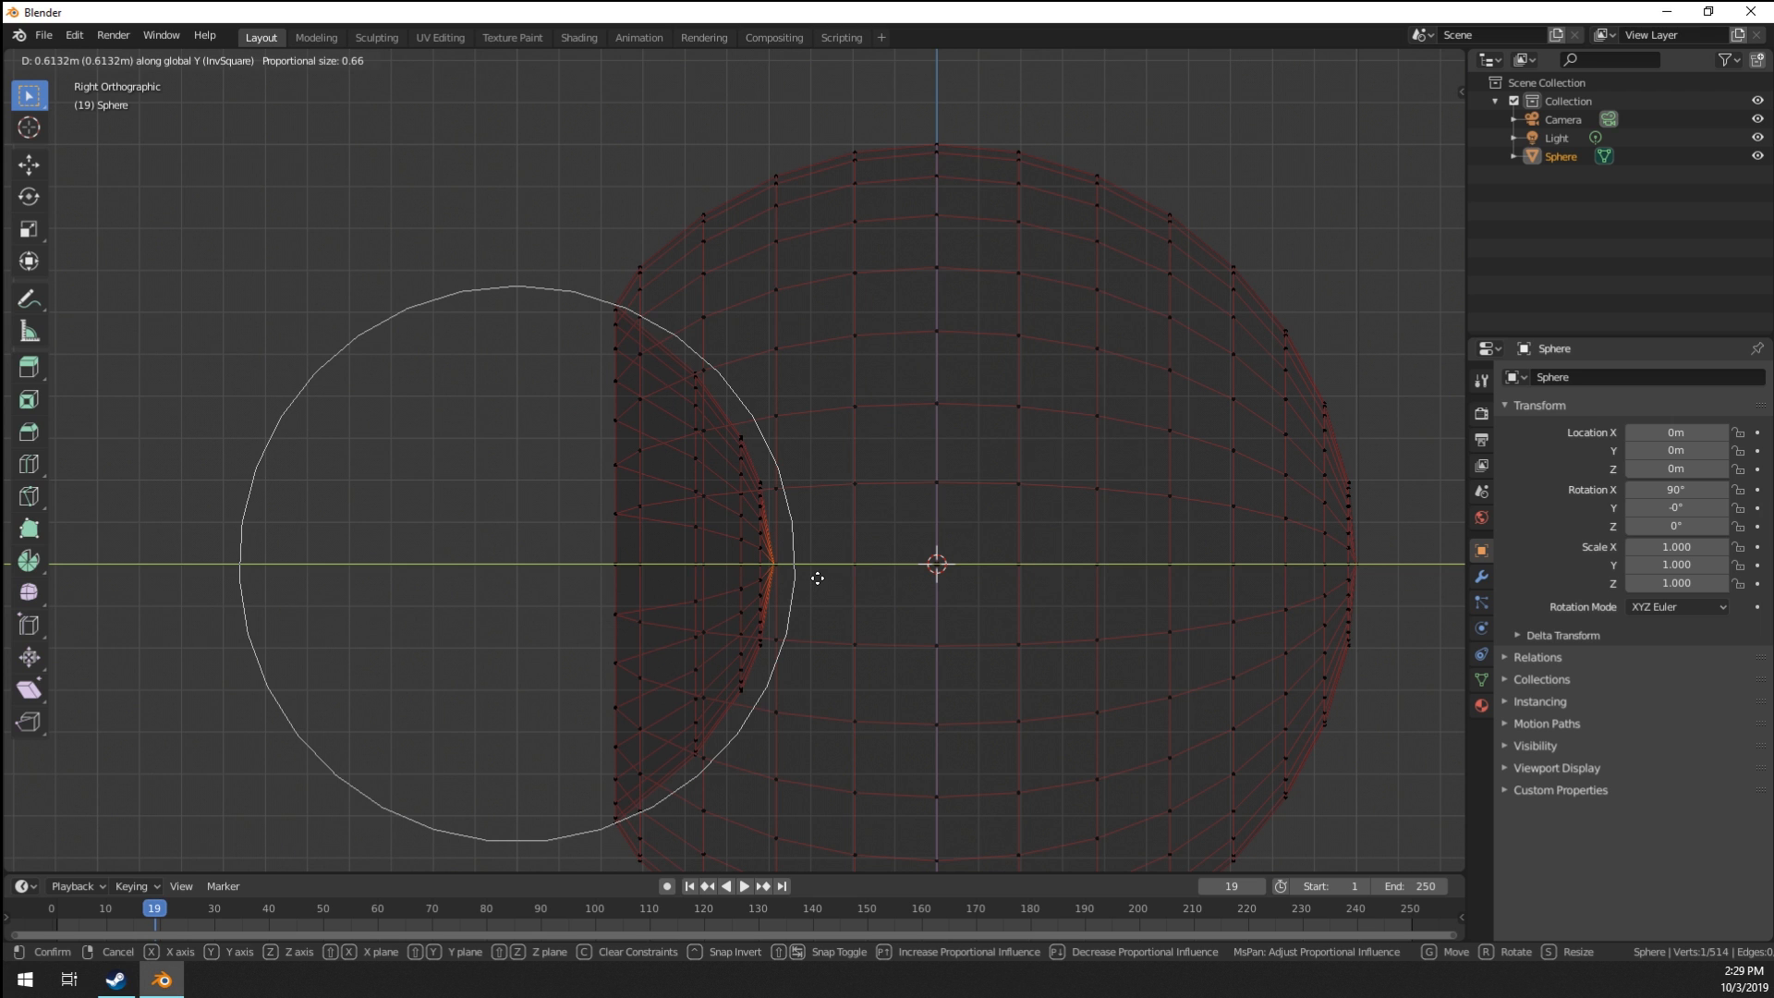
pyautogui.click(817, 578)
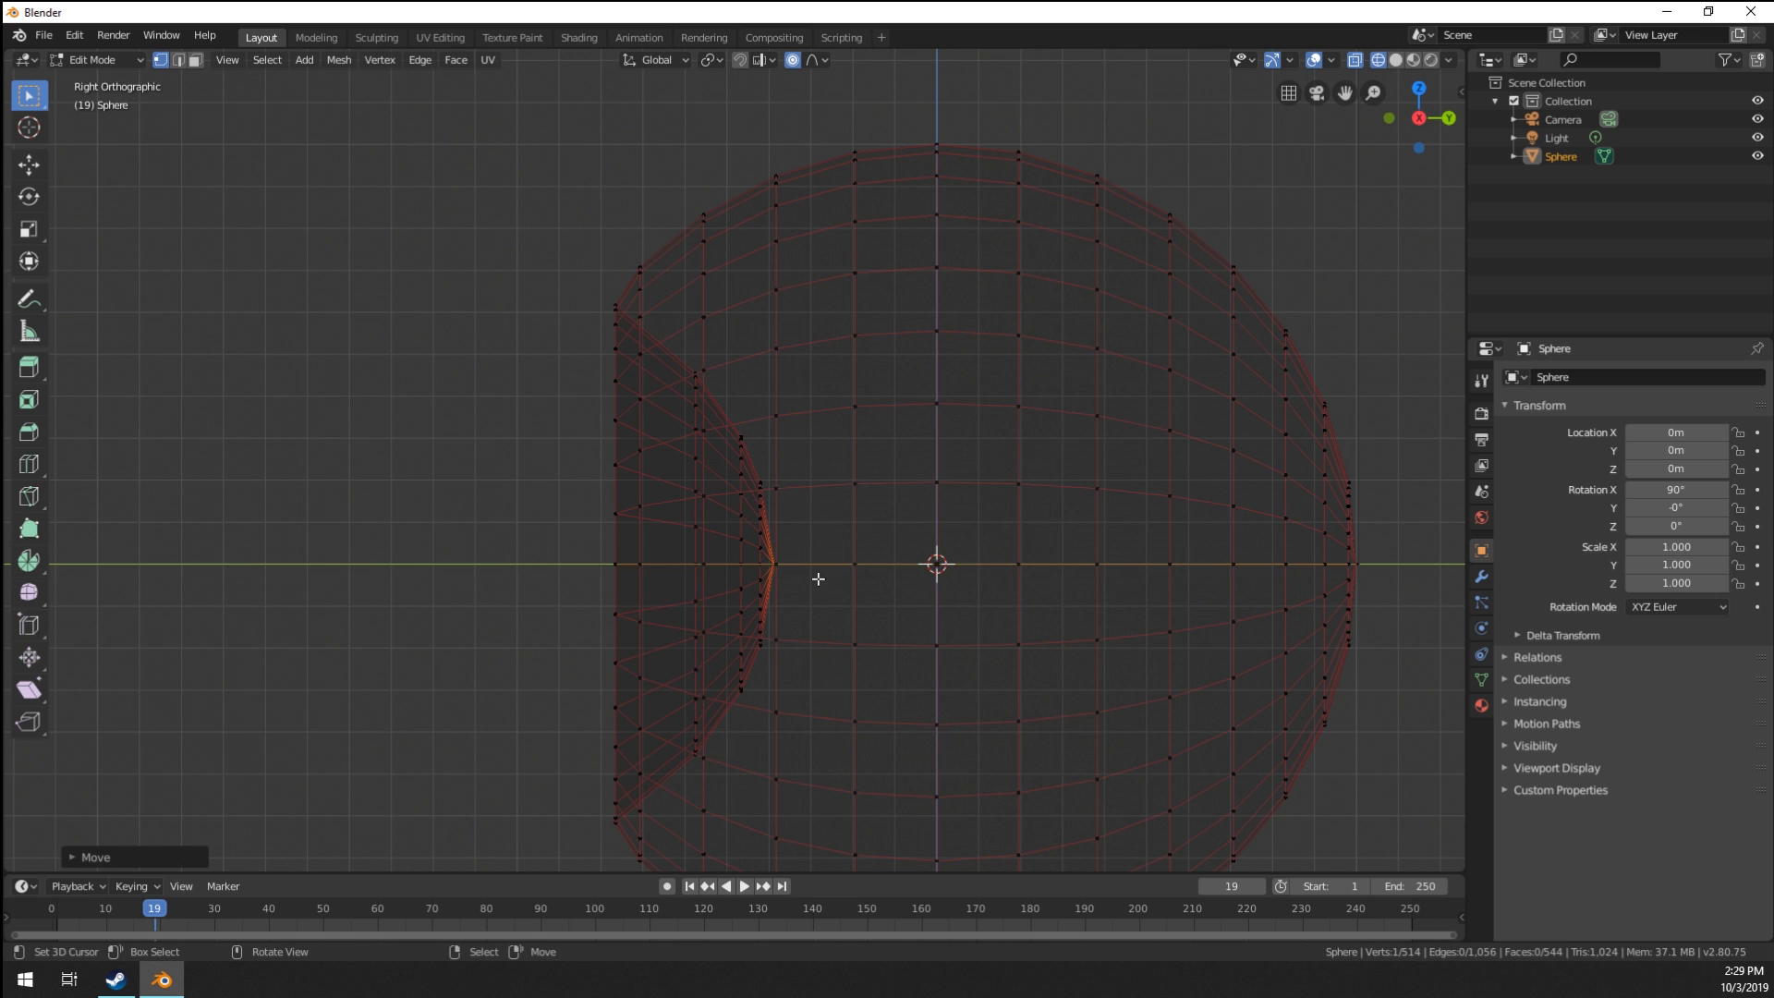
# Return the viewport to solid shading with the front cavity in view.
pyautogui.moveTo(812, 582)
pyautogui.mouseDown(button='middle')
pyautogui.moveTo(435, 613)
pyautogui.moveTo(506, 611)
pyautogui.moveTo(677, 503)
pyautogui.moveTo(753, 507)
pyautogui.moveTo(704, 547)
pyautogui.mouseUp(button='middle')
pyautogui.press('z')
pyautogui.click(590, 614)
pyautogui.scroll(-3, 588, 610)
pyautogui.scroll(2, 626, 584)
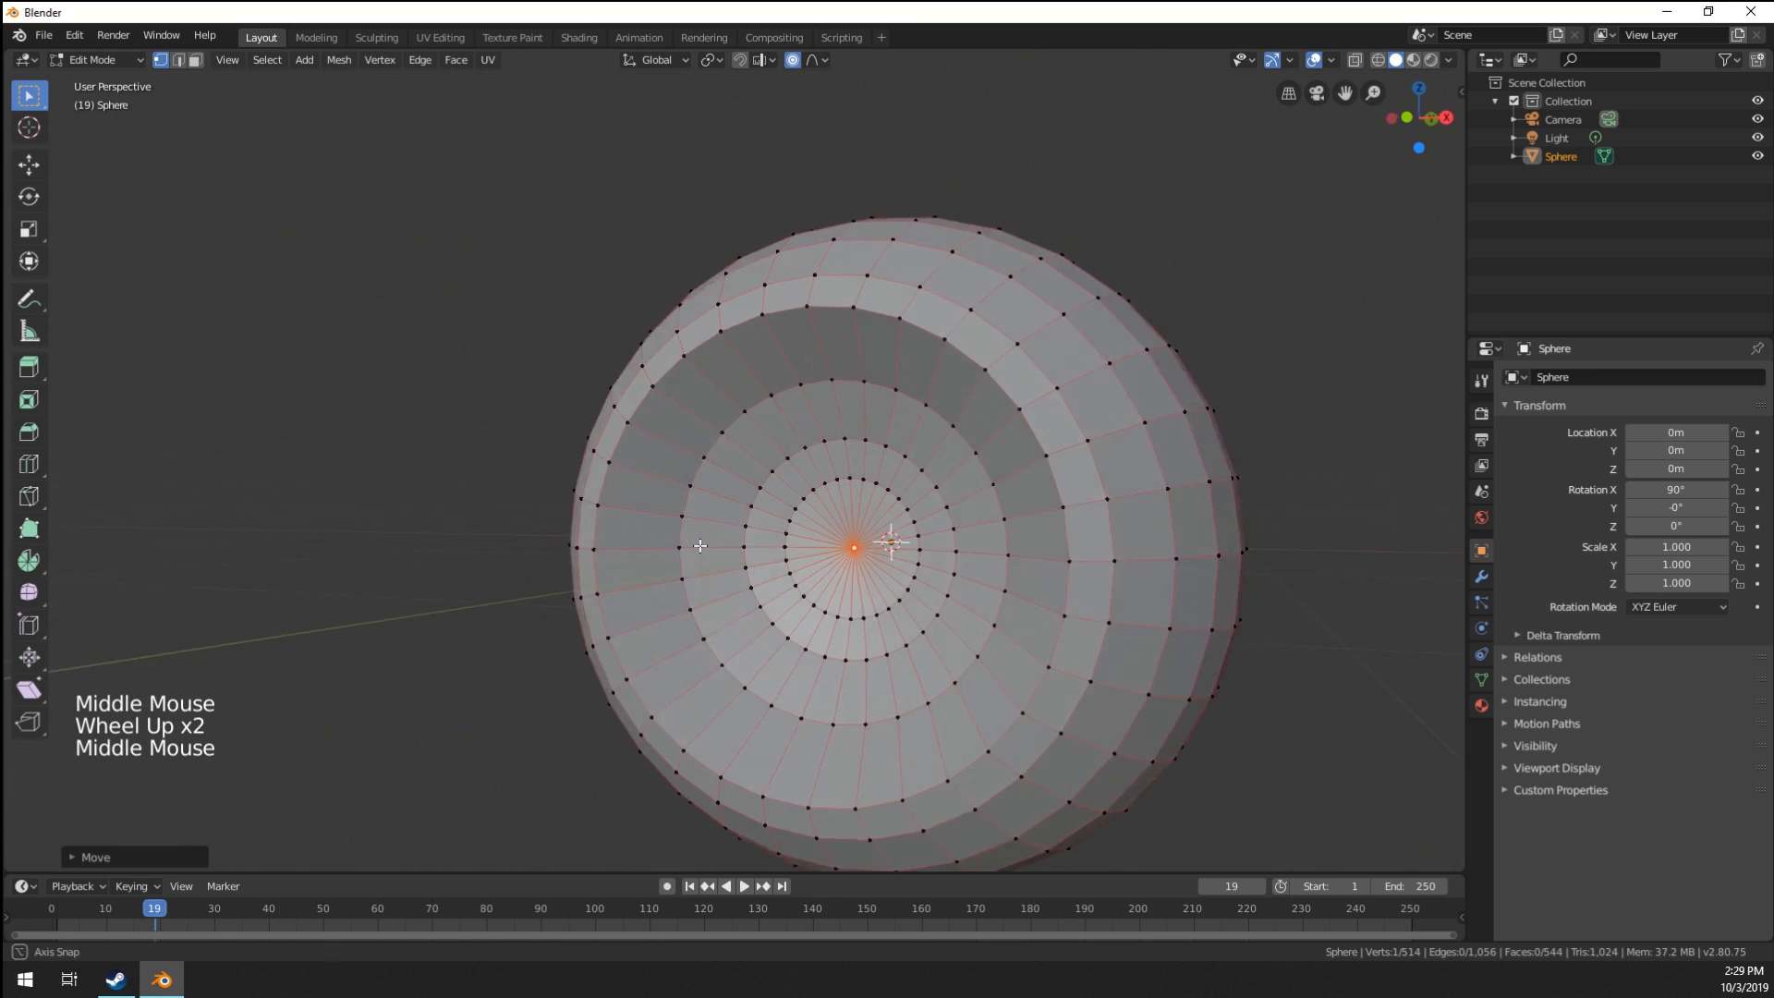
# Edge-slide the loop just outside the cavity rim away from the rim to even out the loop spacing.
pyautogui.moveTo(967, 545); pyautogui.dragTo(927, 543, button='middle')
pyautogui.scroll(-1, 924, 542)
pyautogui.scroll(1, 910, 536)
pyautogui.scroll(-2, 893, 529)
pyautogui.moveTo(701, 625); pyautogui.dragTo(709, 475, button='middle')
pyautogui.scroll(2, 776, 518)
pyautogui.scroll(1, 828, 349)
pyautogui.keyDown('alt'); pyautogui.rightClick(903, 505); pyautogui.keyUp('alt')
pyautogui.press('g')
pyautogui.press('g')
pyautogui.click(736, 460)
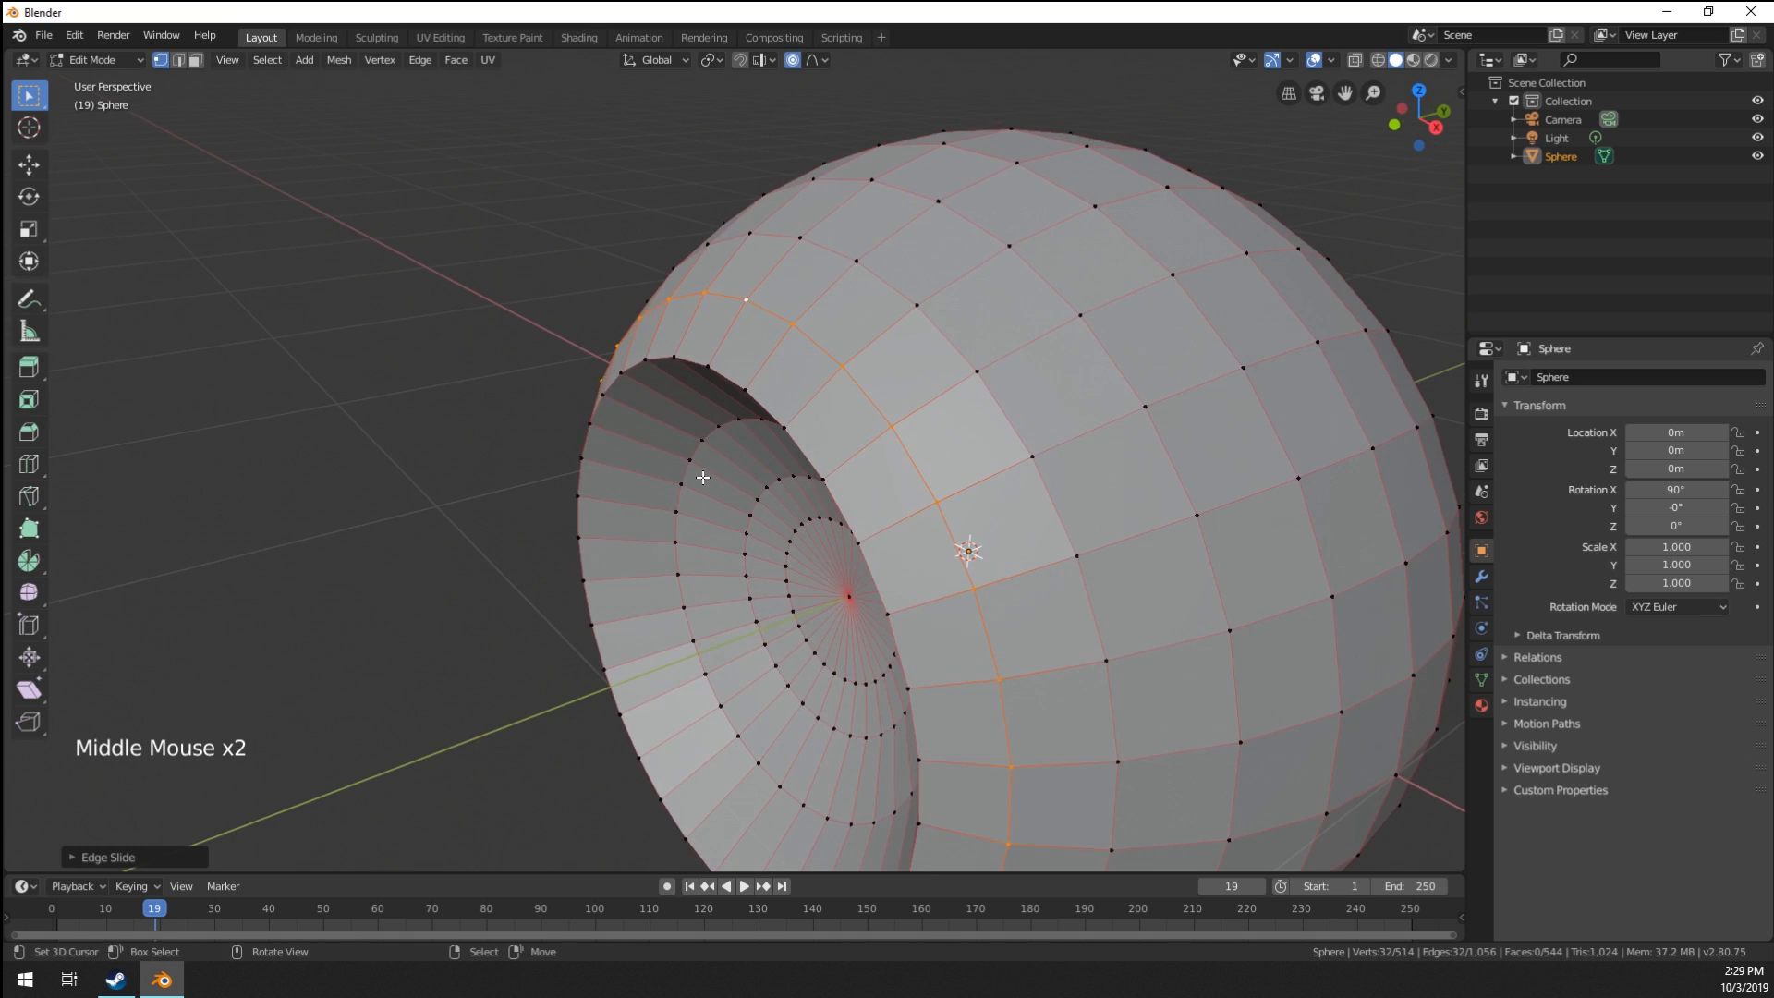
pyautogui.press('g')
pyautogui.press('g')
pyautogui.click(712, 473)
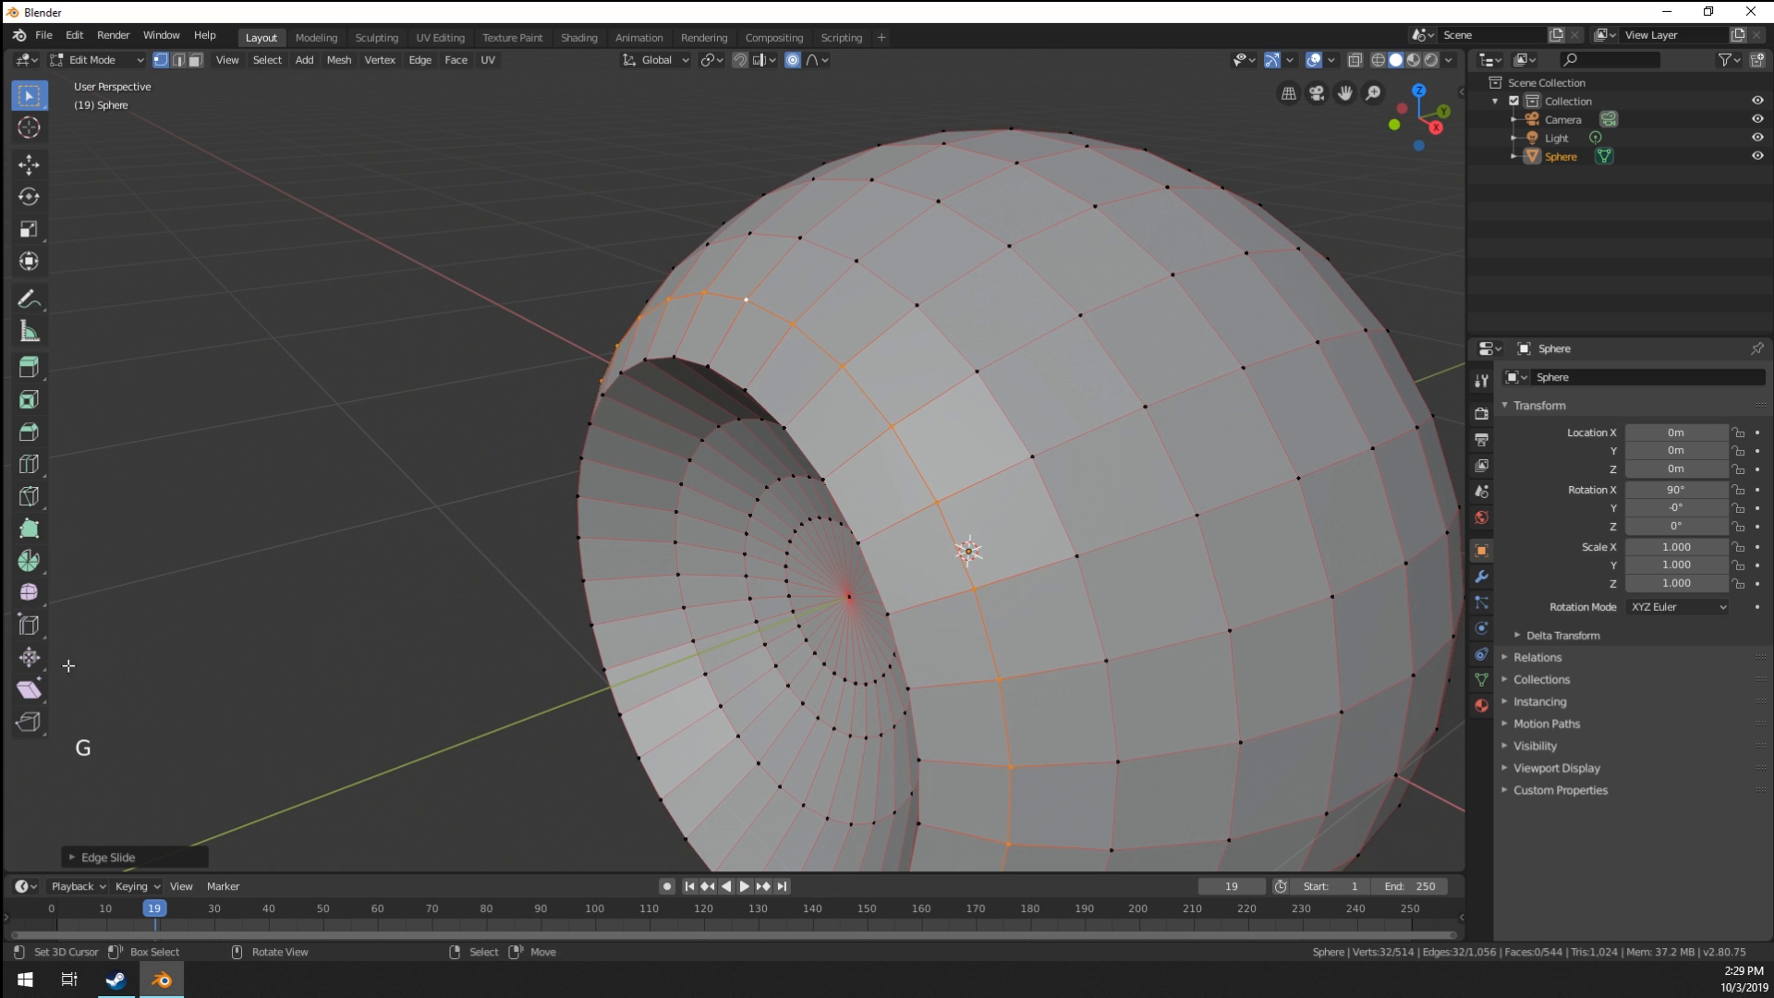
pyautogui.moveTo(462, 737); pyautogui.dragTo(422, 667, button='middle')
pyautogui.moveTo(695, 377); pyautogui.dragTo(735, 350, button='middle')
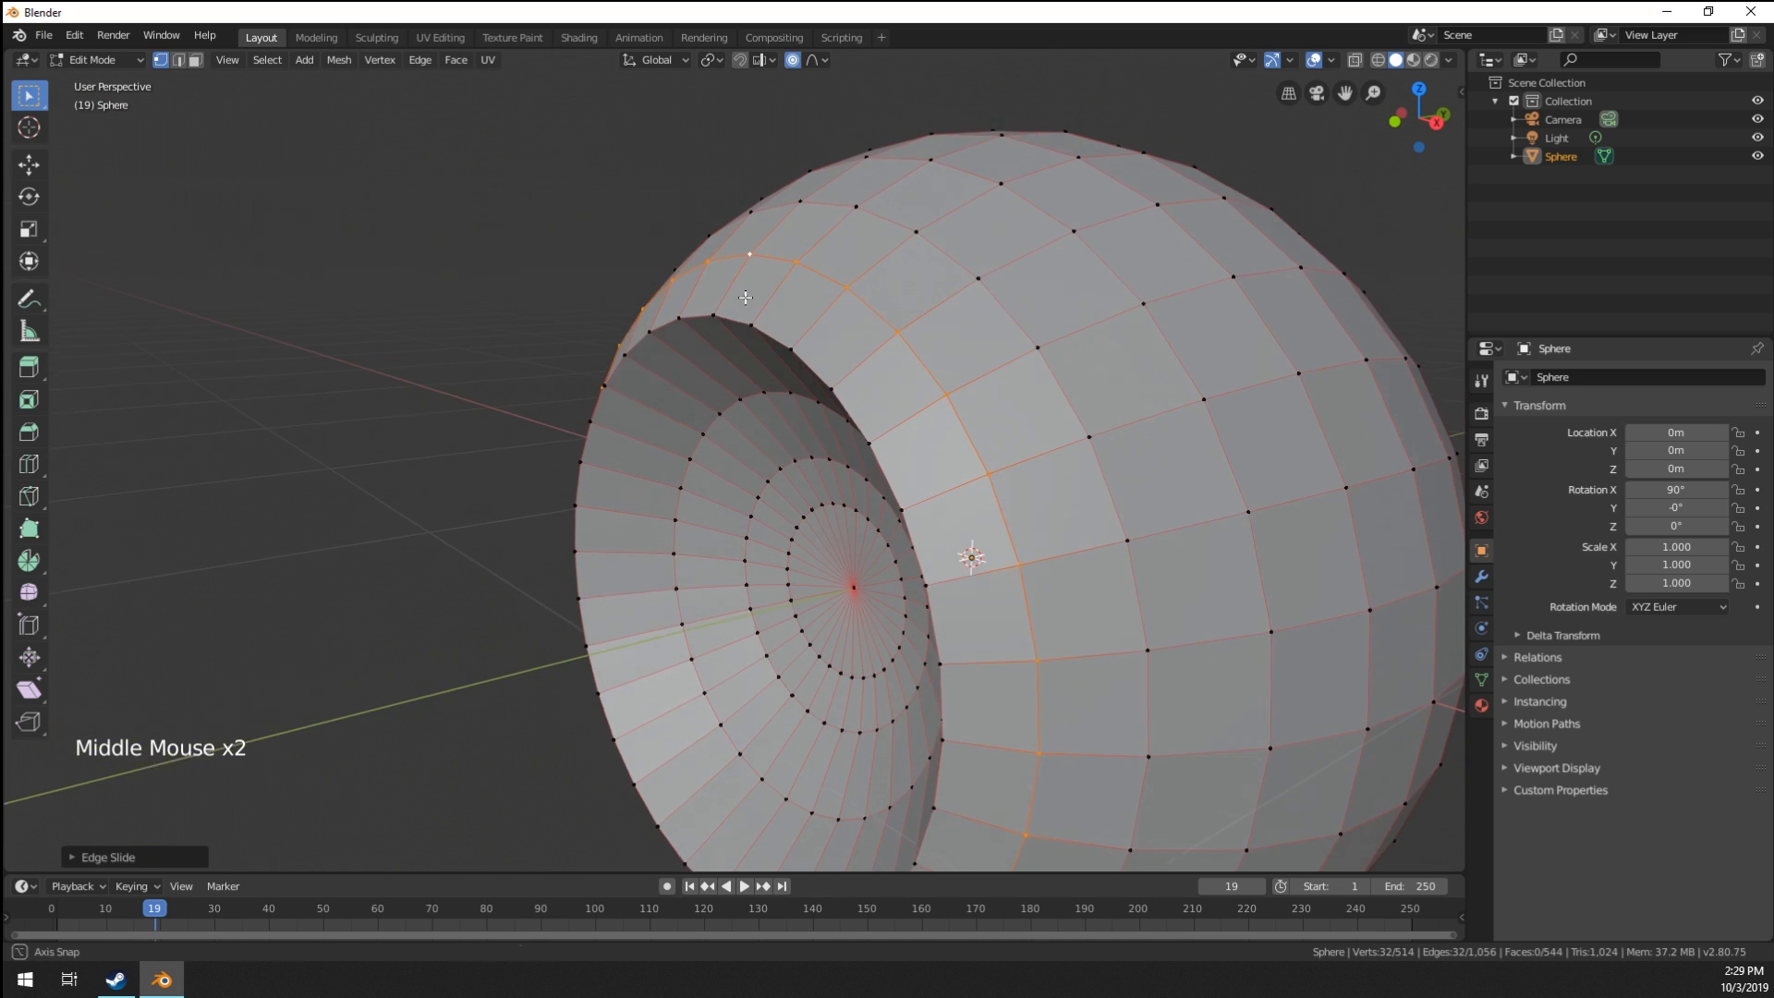
# Bevel the cavity's rim edge loop with two segments and a width of about 0.04 m.
pyautogui.keyDown('alt'); pyautogui.rightClick(743, 321); pyautogui.keyUp('alt')
pyautogui.moveTo(689, 434); pyautogui.dragTo(704, 443, button='middle')
pyautogui.moveTo(704, 442); pyautogui.dragTo(717, 449, button='middle')
pyautogui.scroll(1, 717, 450)
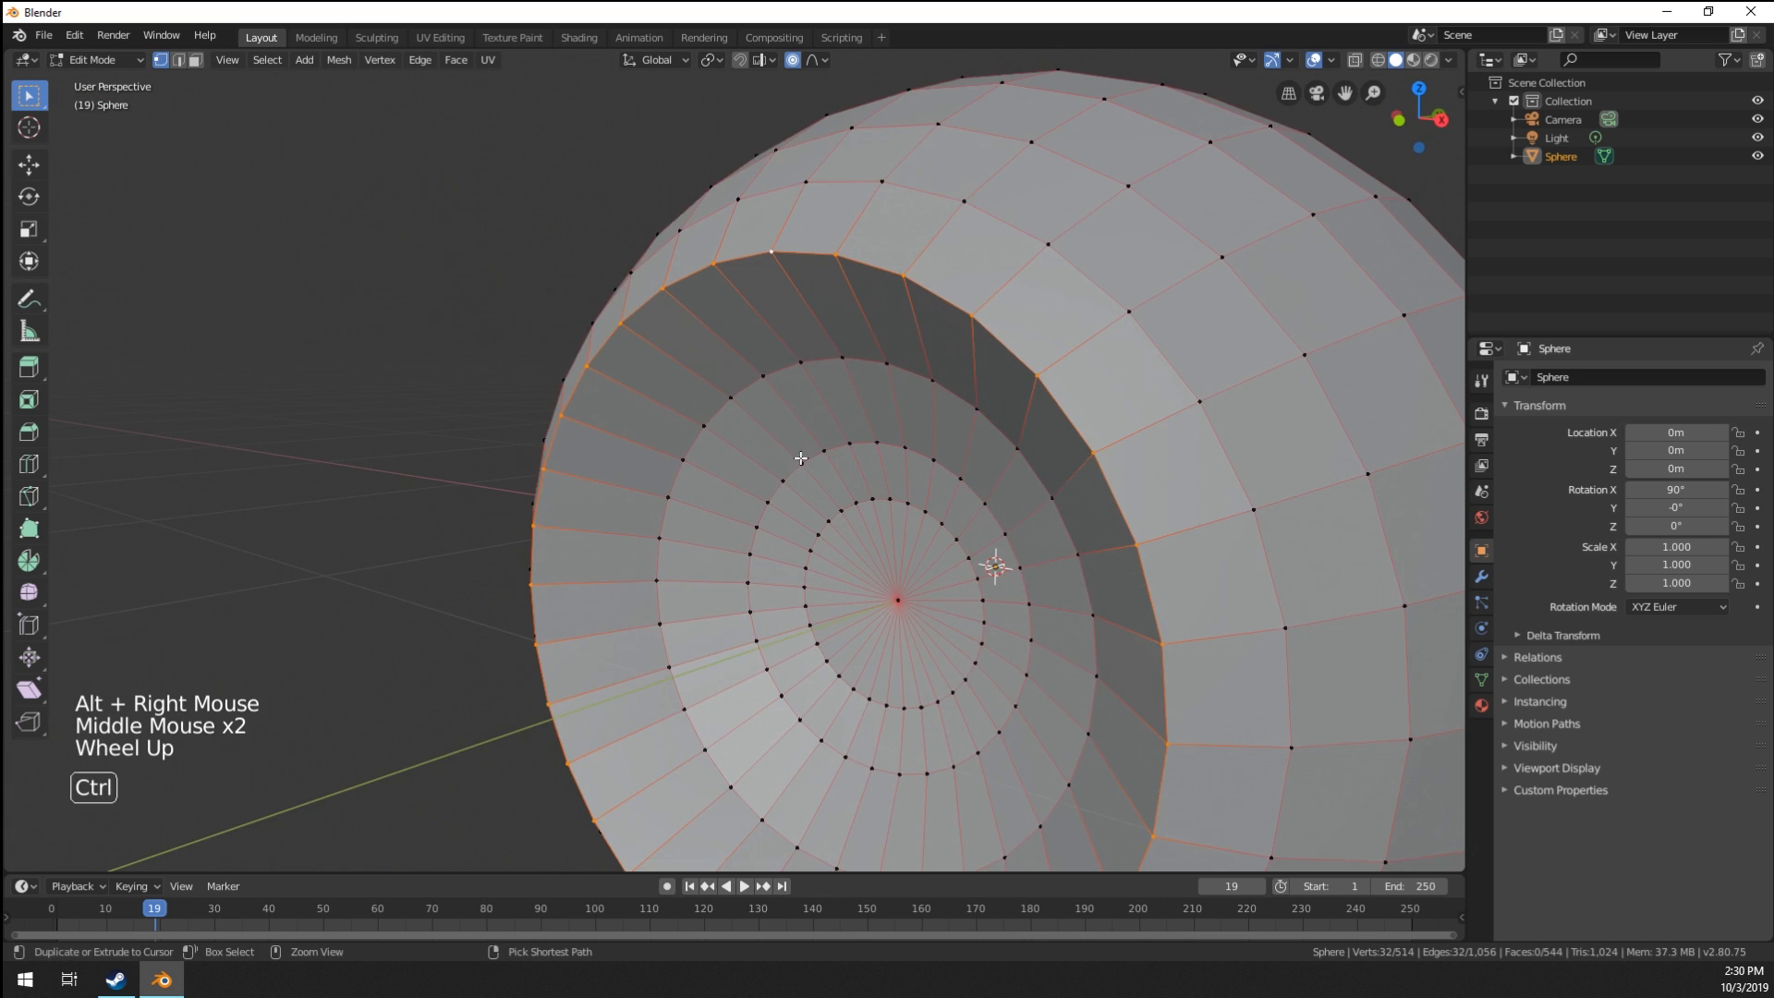
pyautogui.hotkey('ctrl', 'b')
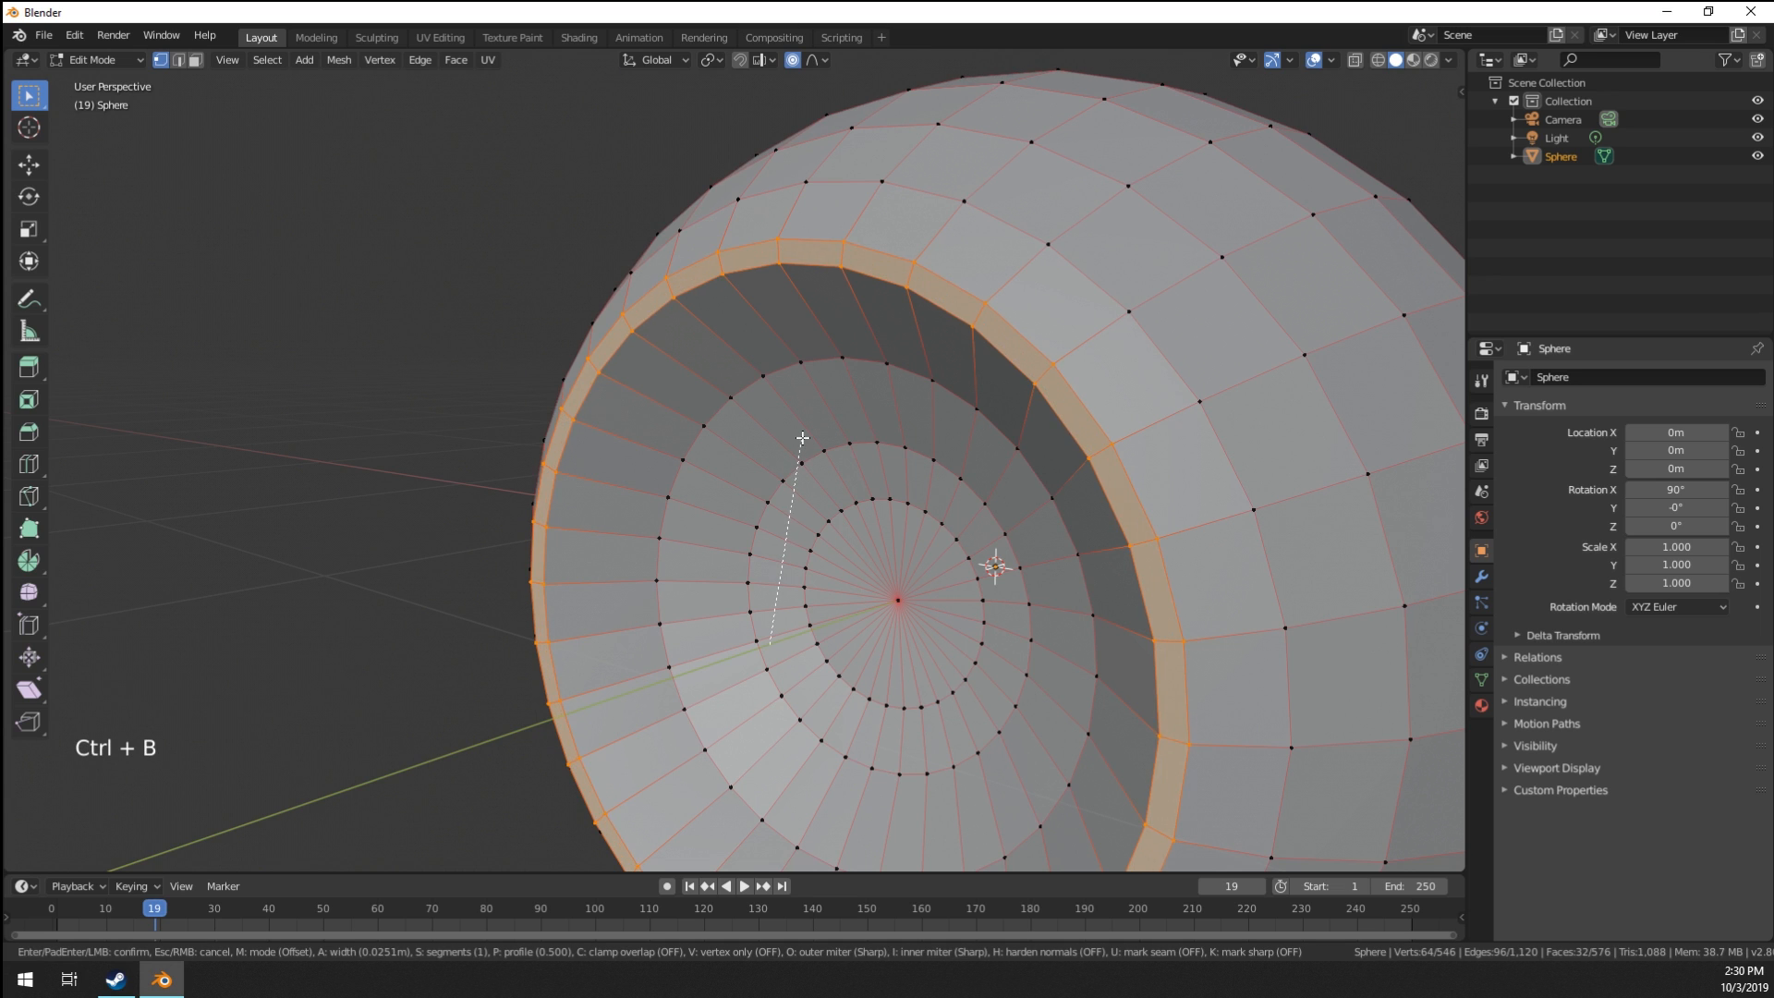
pyautogui.scroll(1, 802, 425)
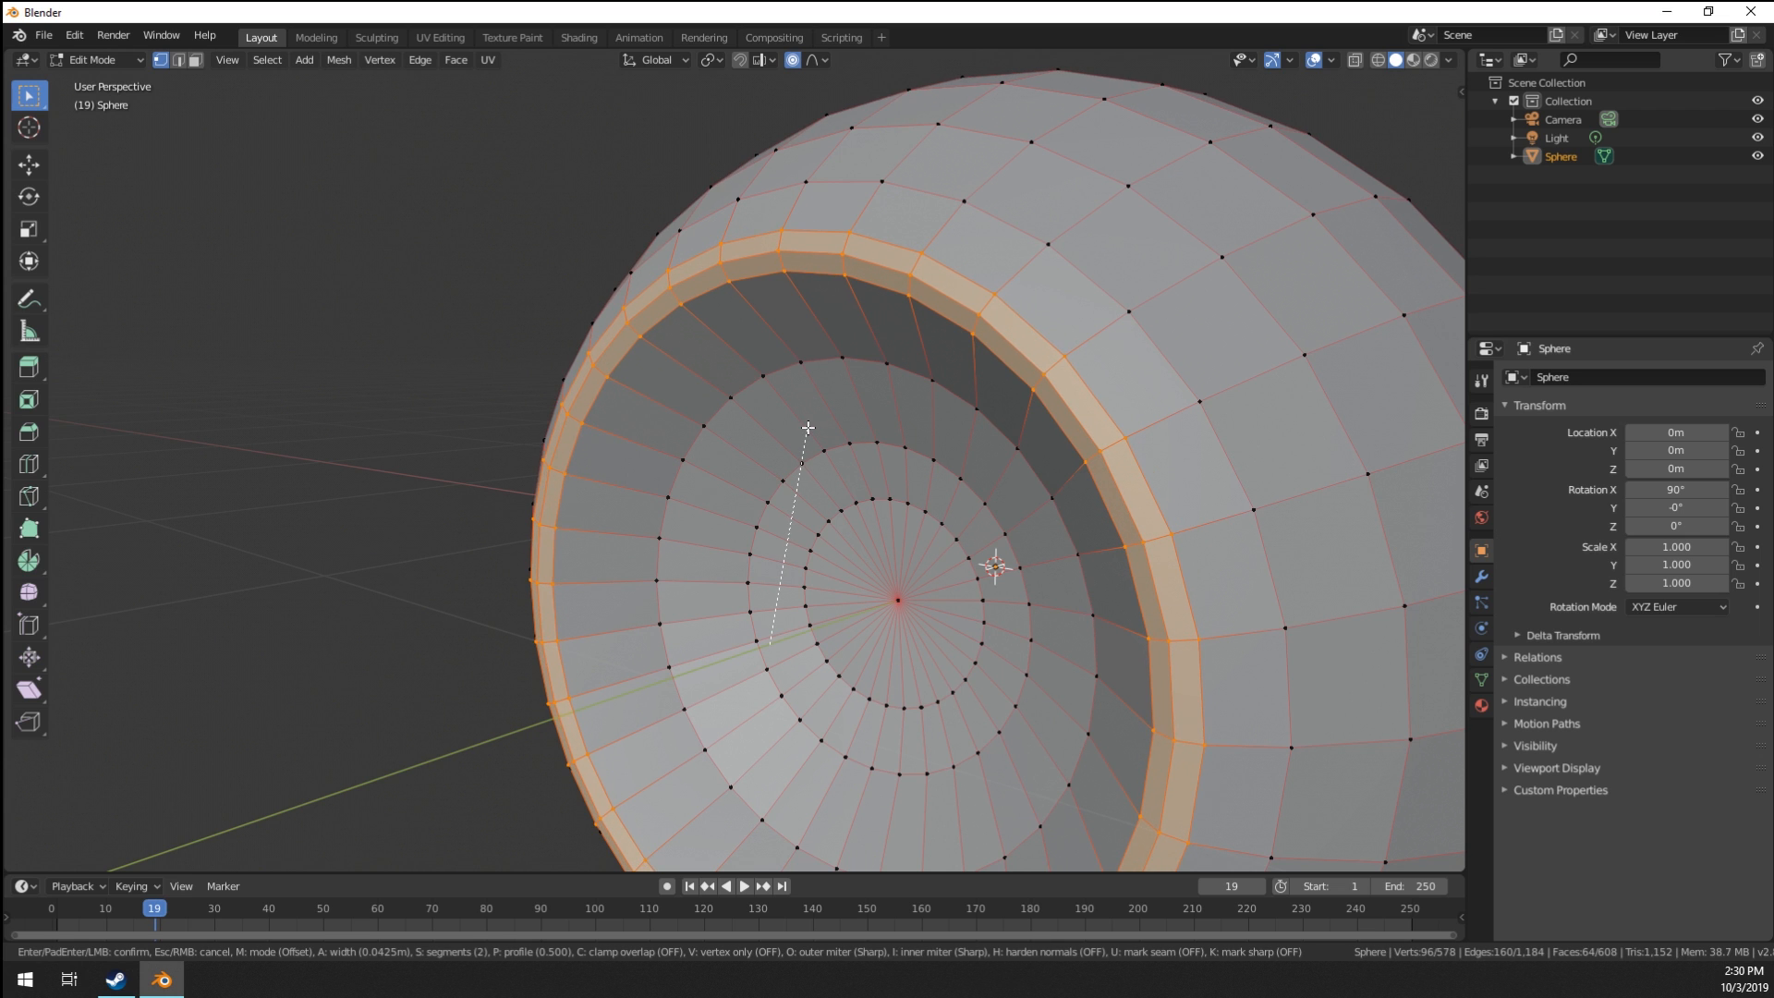
pyautogui.click(806, 430)
# Bevel the outermost edge loop inside the cavity with two segments and a width of about 0.10 m.
pyautogui.moveTo(776, 505); pyautogui.dragTo(791, 456, button='middle')
pyautogui.scroll(-3, 767, 536)
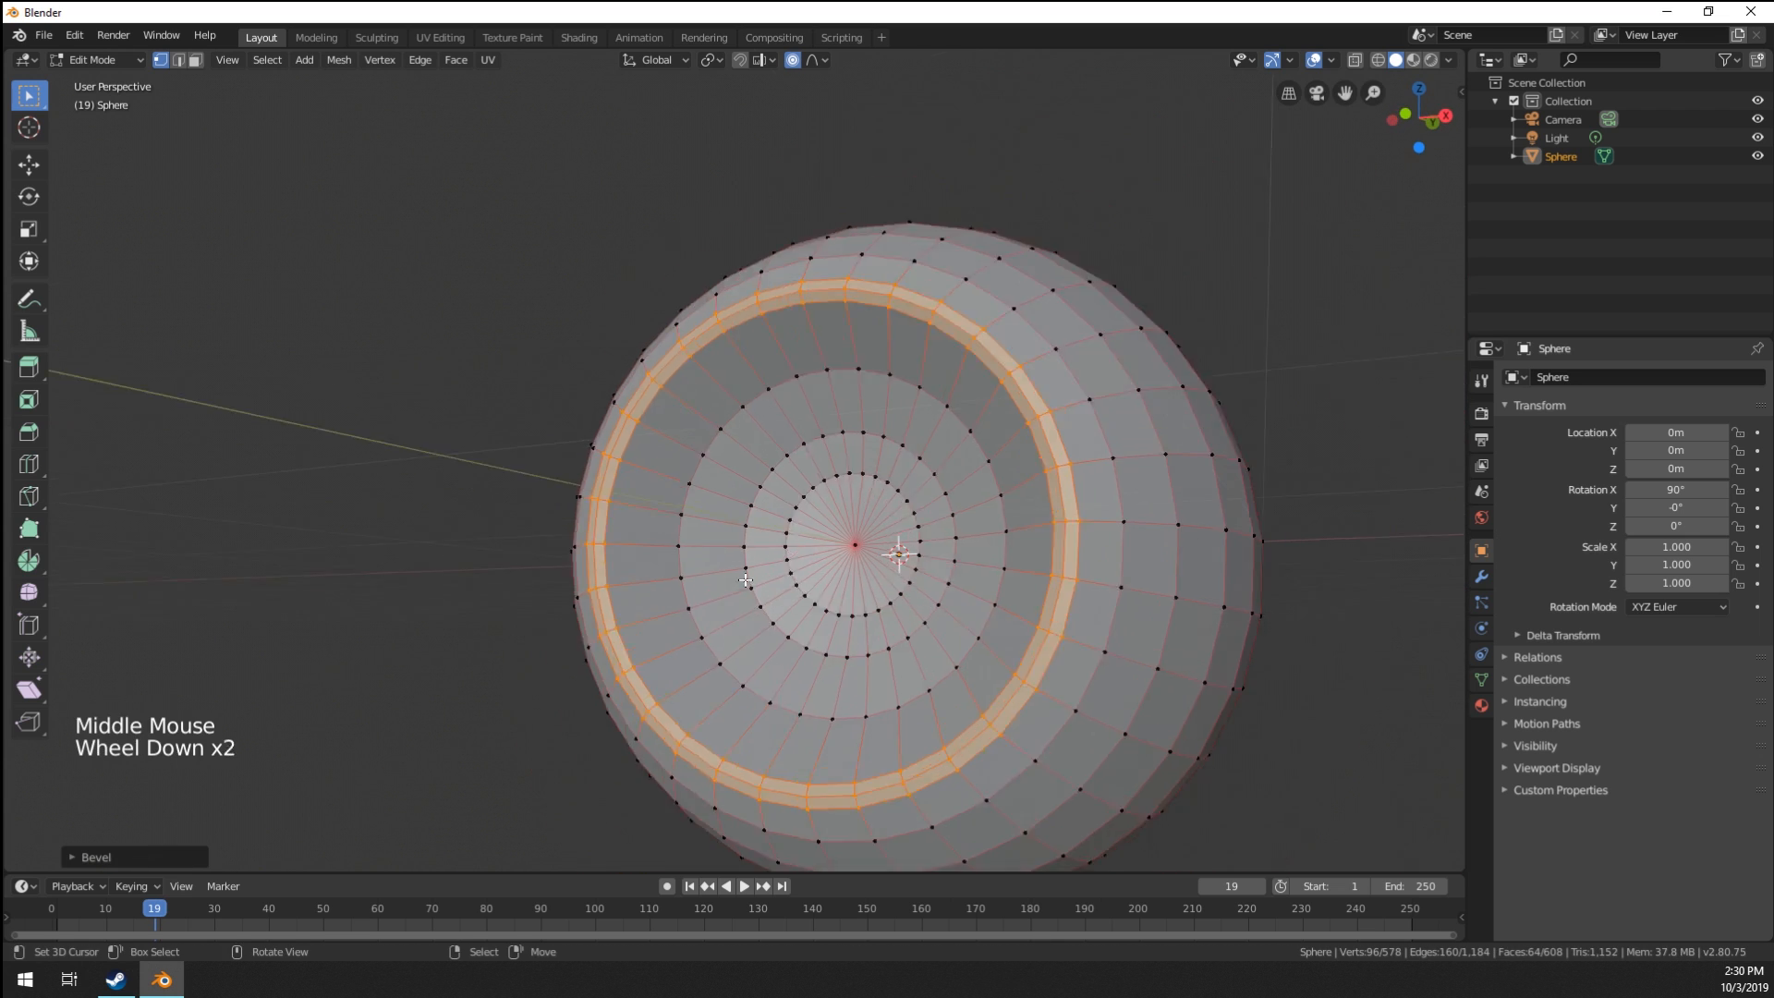
pyautogui.moveTo(752, 571)
pyautogui.mouseDown(button='middle')
pyautogui.moveTo(863, 565)
pyautogui.moveTo(750, 578)
pyautogui.moveTo(760, 591)
pyautogui.mouseUp(button='middle')
pyautogui.scroll(2, 752, 587)
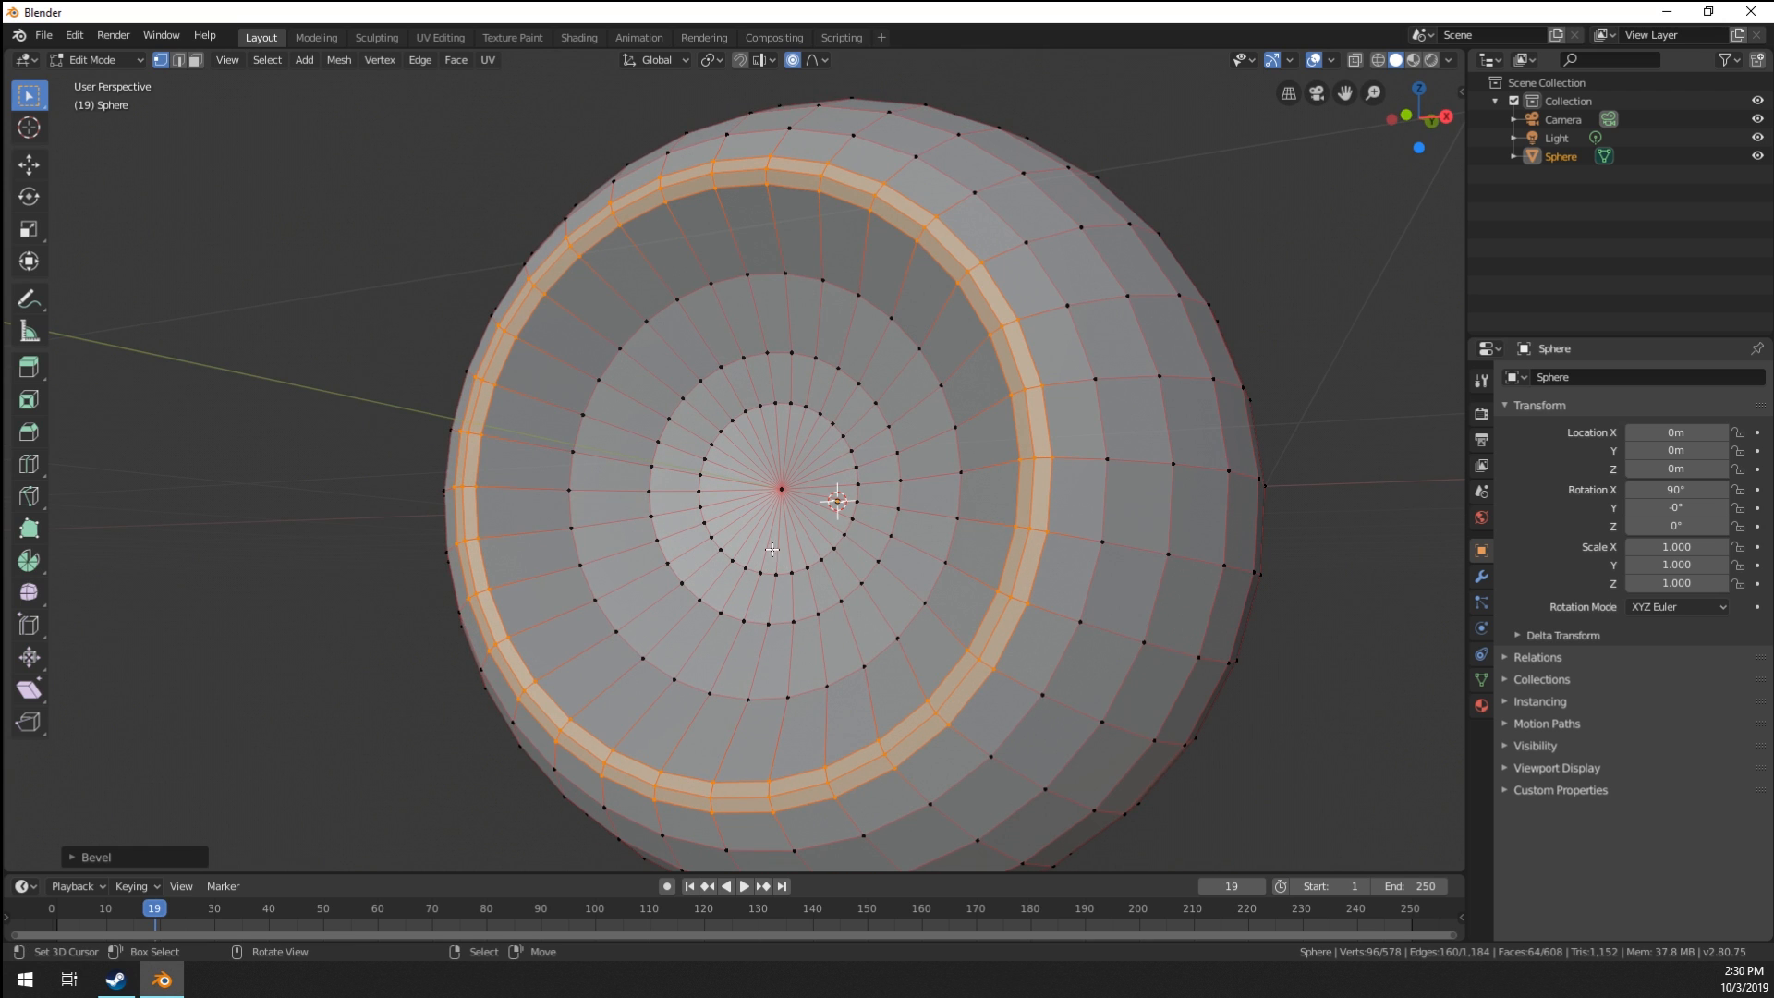
pyautogui.moveTo(778, 494); pyautogui.dragTo(788, 493, button='middle')
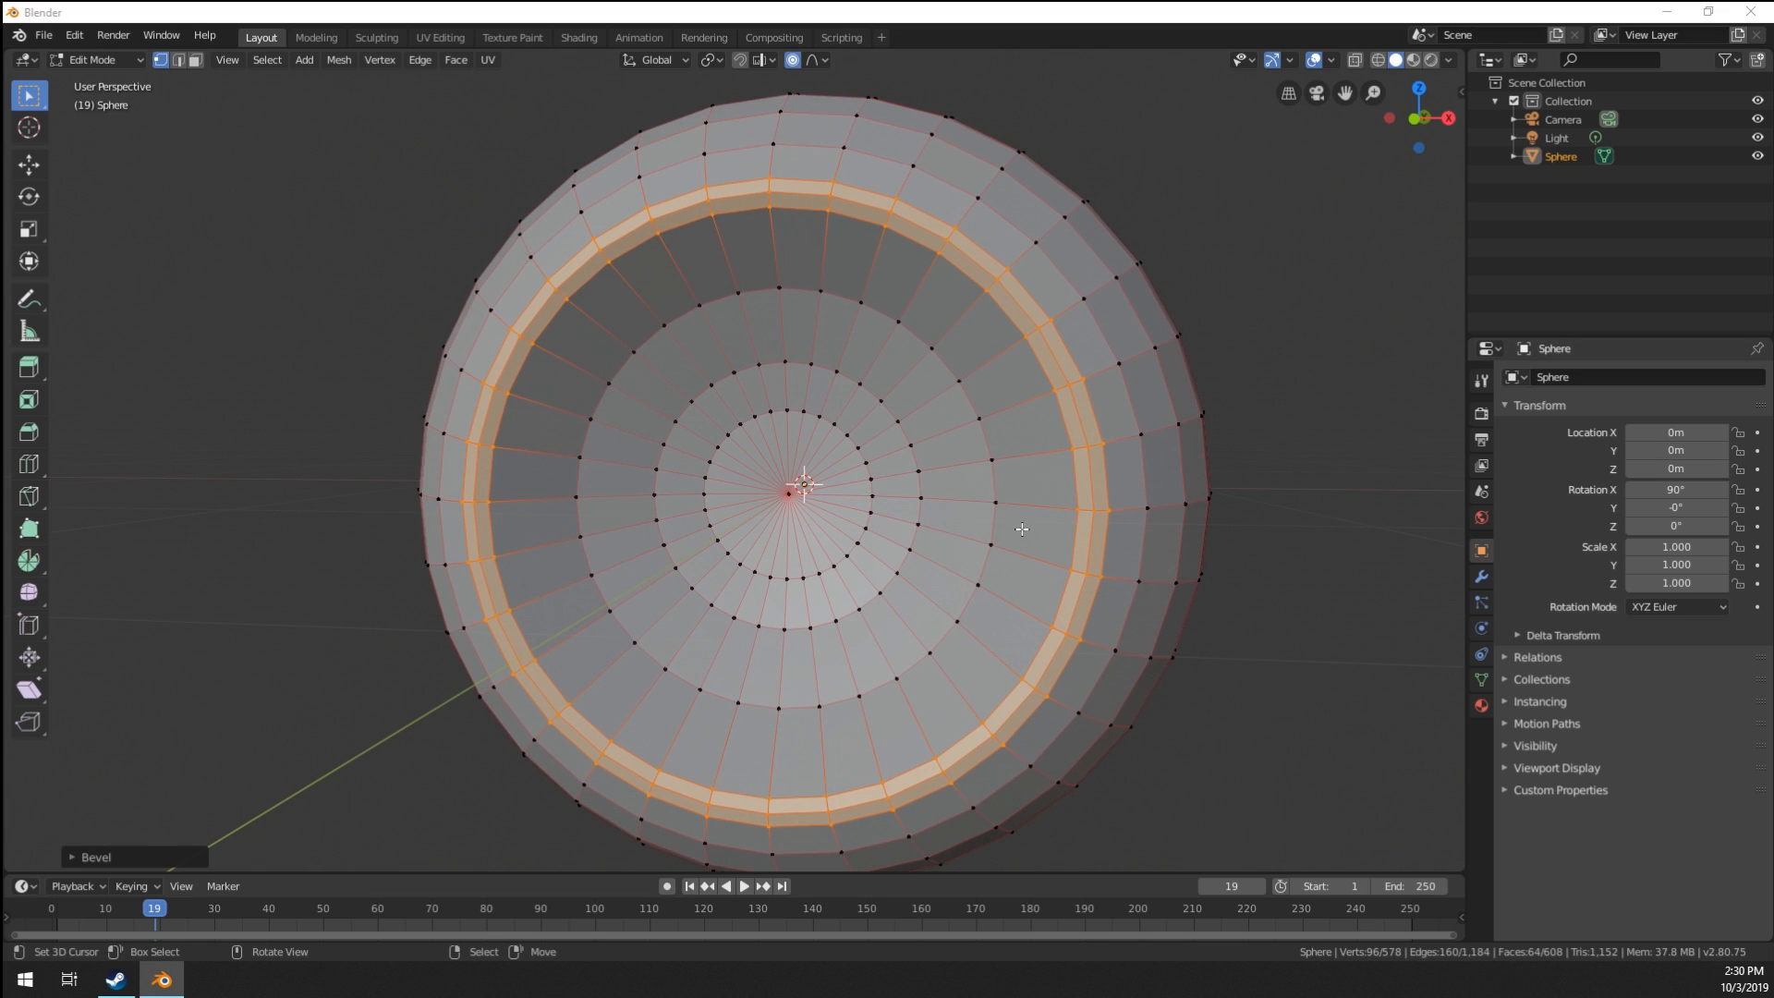
pyautogui.rightClick(664, 461)
pyautogui.keyDown('alt'); pyautogui.rightClick(663, 461); pyautogui.keyUp('alt')
pyautogui.keyDown('alt'); pyautogui.rightClick(586, 444); pyautogui.keyUp('alt')
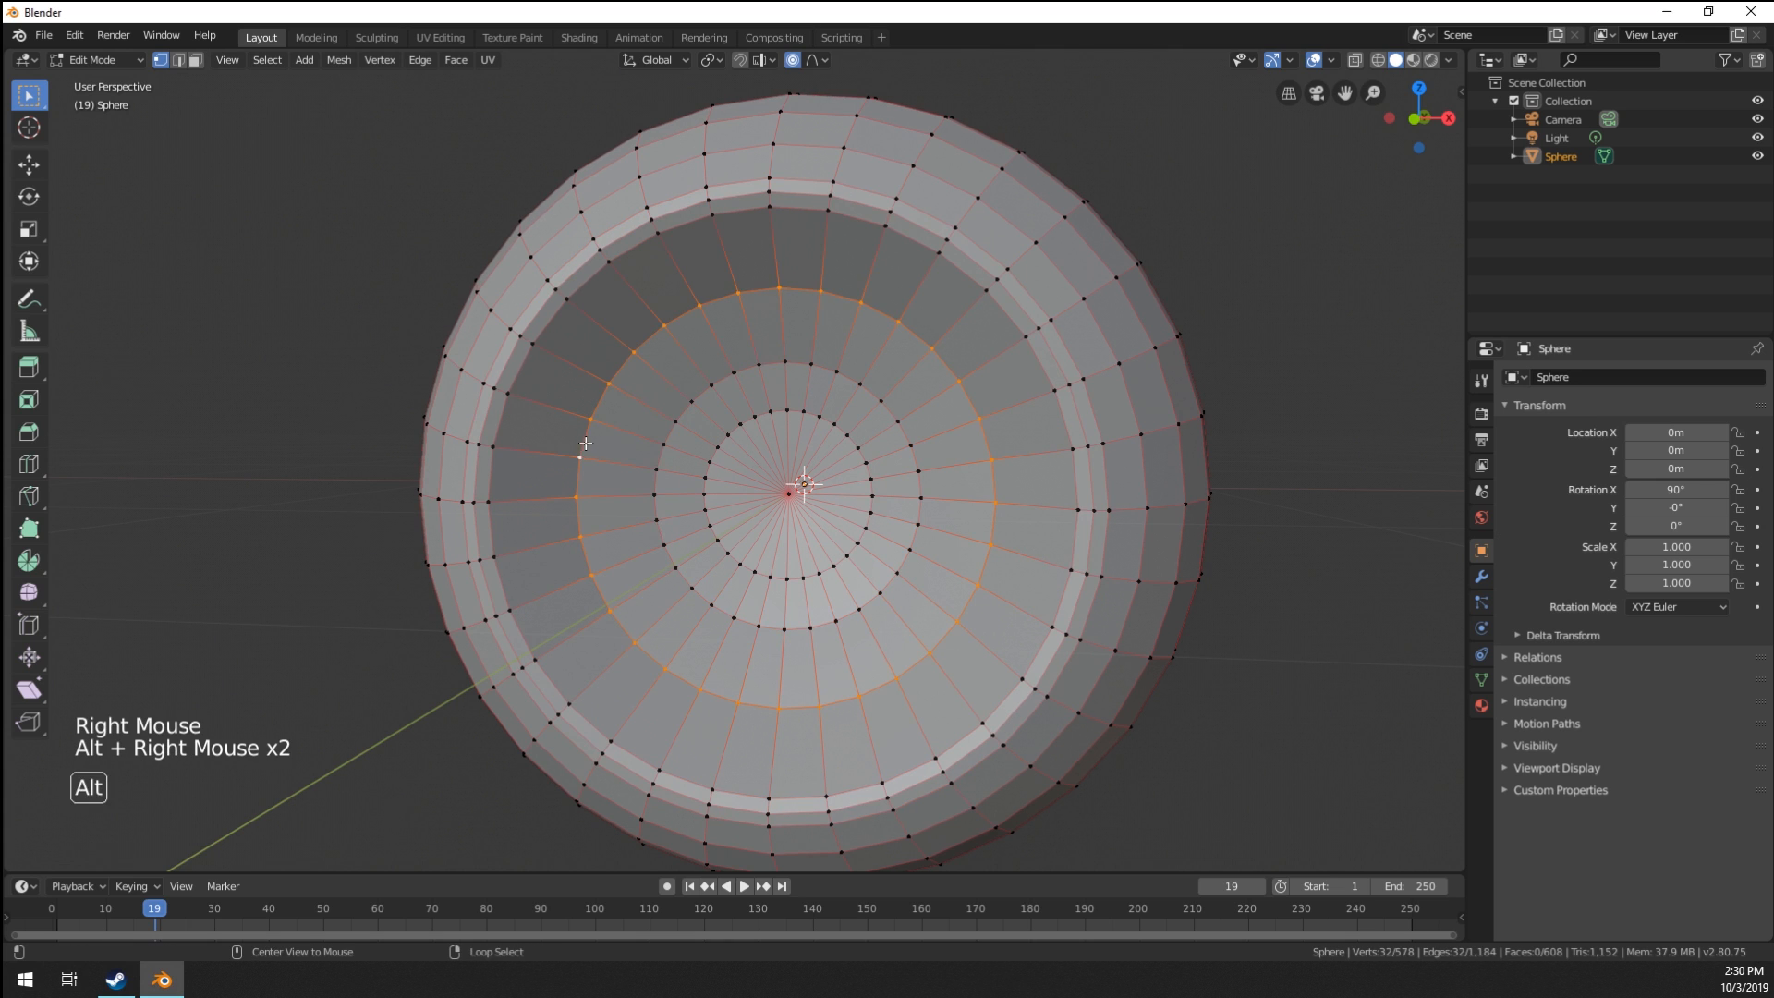
pyautogui.hotkey('ctrl', 'b')
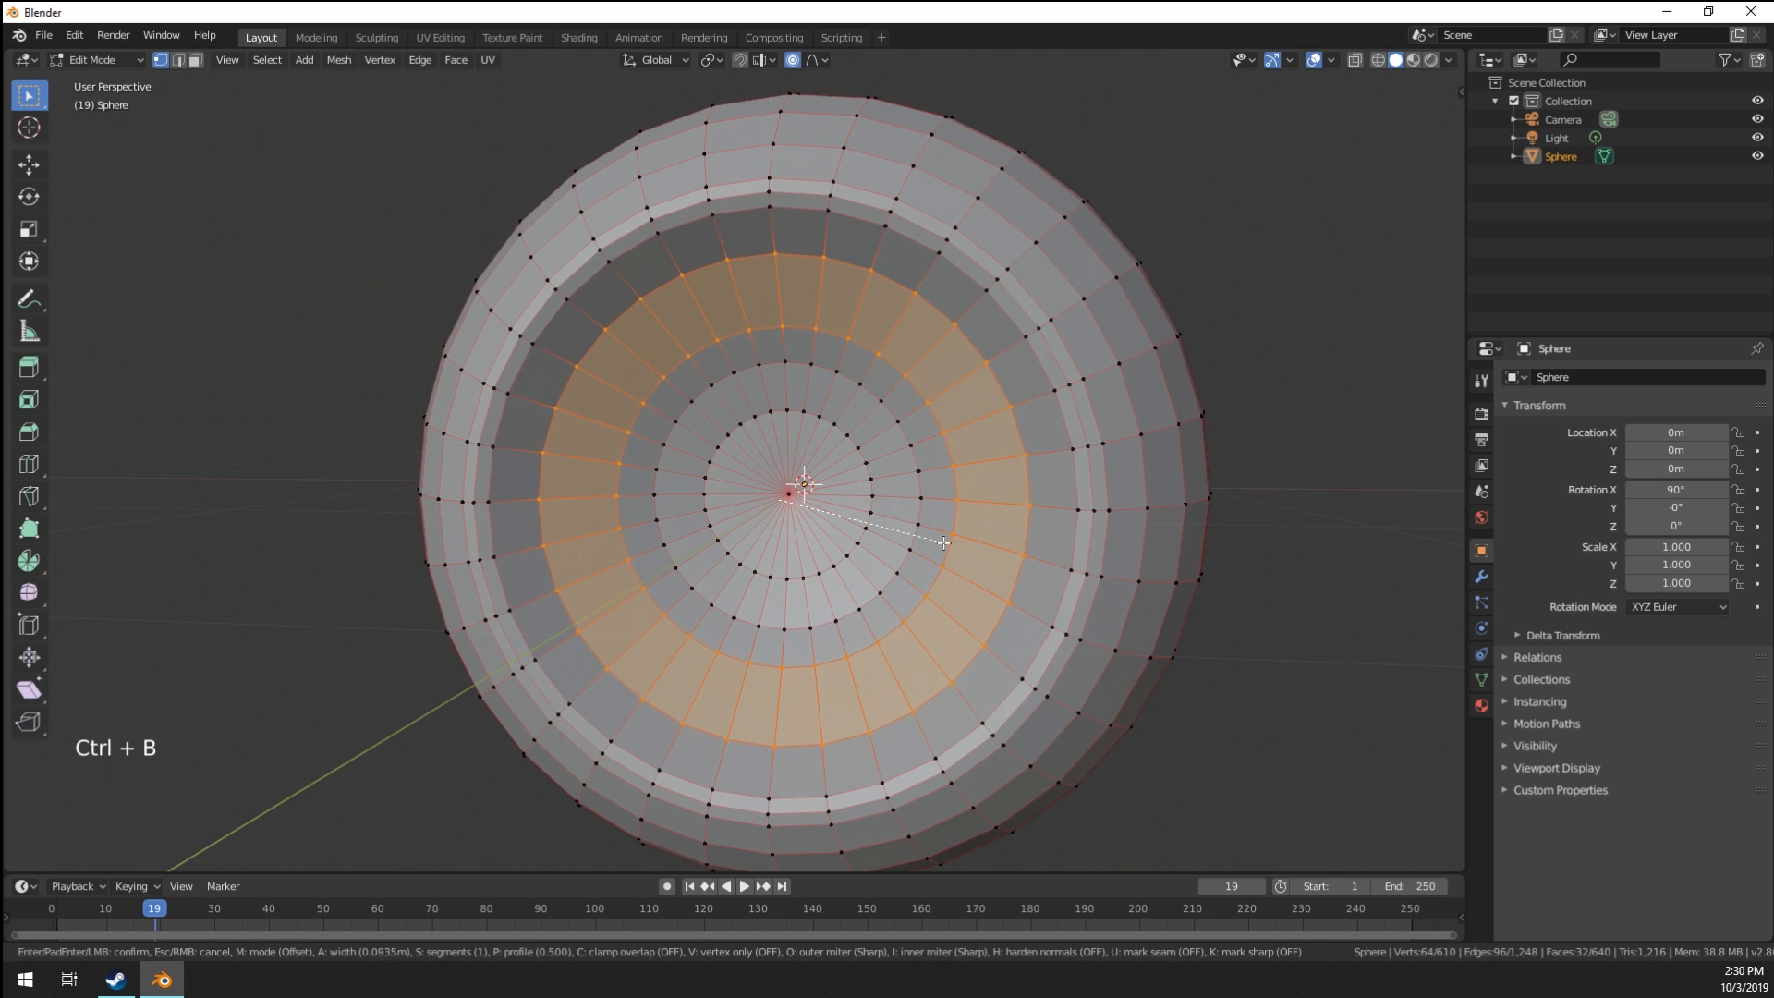
pyautogui.scroll(1, 944, 543)
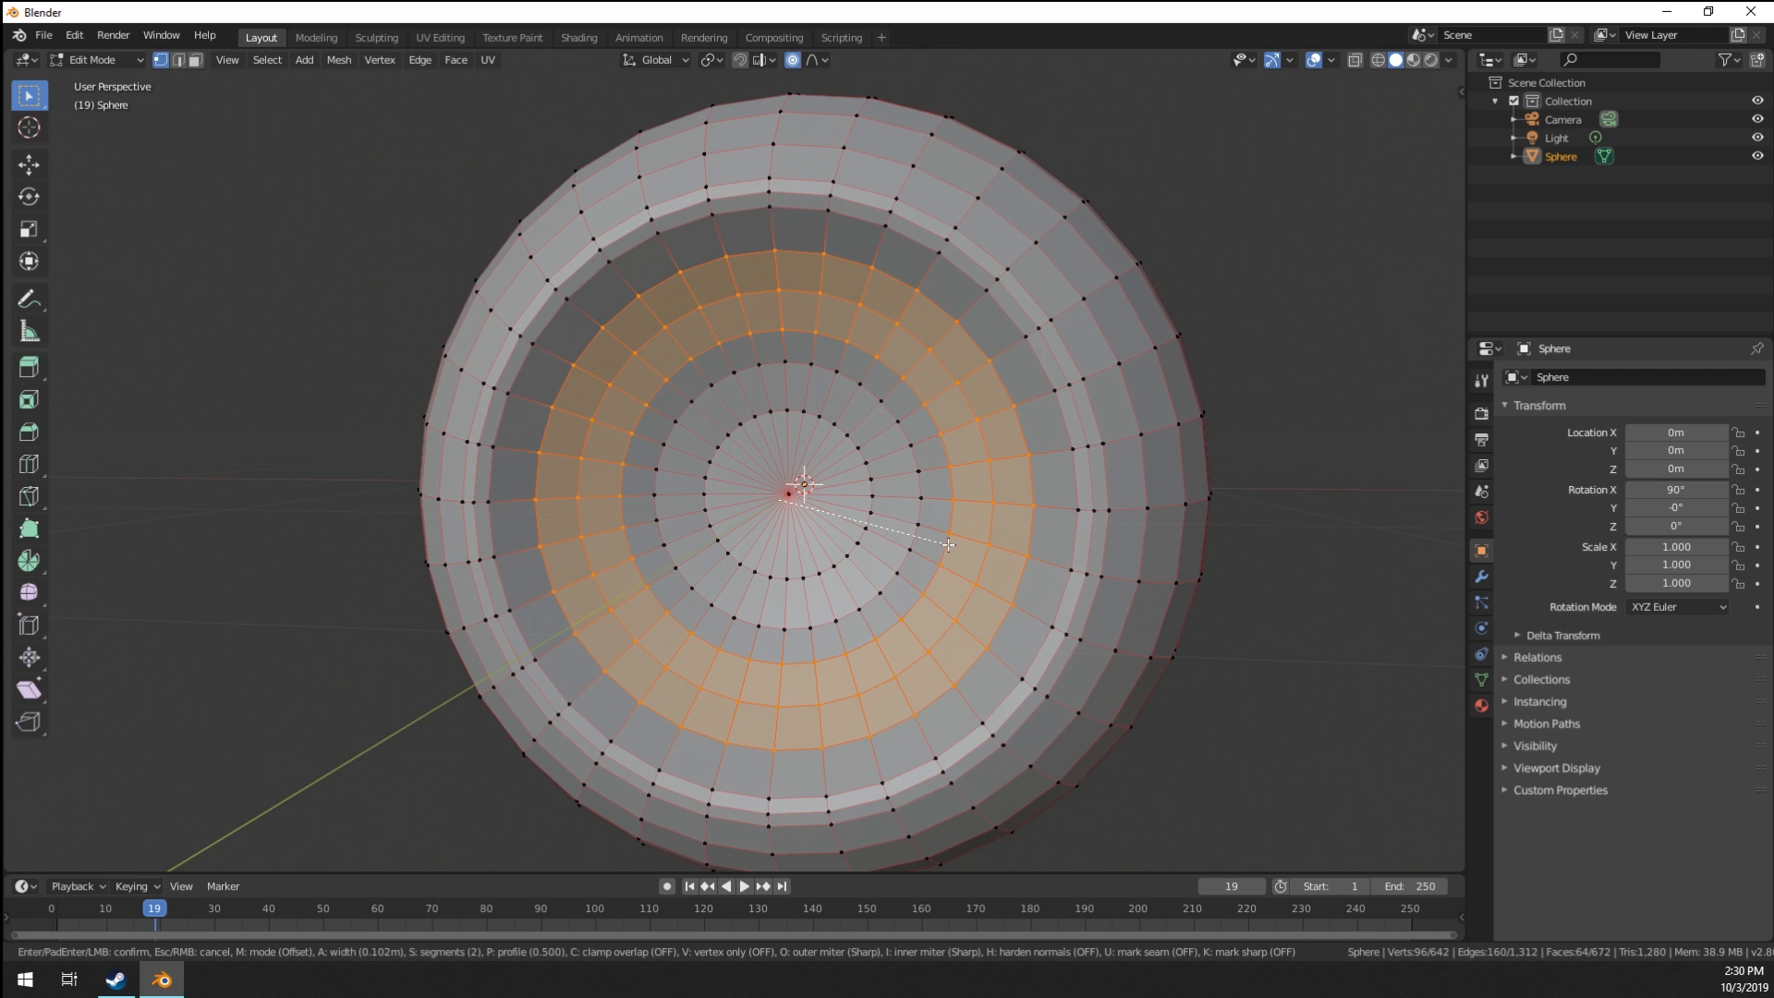
pyautogui.click(948, 544)
# Bevel the innermost edge loop around the cavity's pole with one segment and a width of about 0.04 m.
pyautogui.moveTo(948, 545); pyautogui.dragTo(862, 511, button='middle')
pyautogui.moveTo(890, 540); pyautogui.dragTo(902, 590, button='middle')
pyautogui.press('Tab')
pyautogui.scroll(1, 746, 577)
pyautogui.scroll(-1, 746, 576)
pyautogui.moveTo(747, 577); pyautogui.dragTo(584, 571, button='middle')
pyautogui.scroll(1, 584, 571)
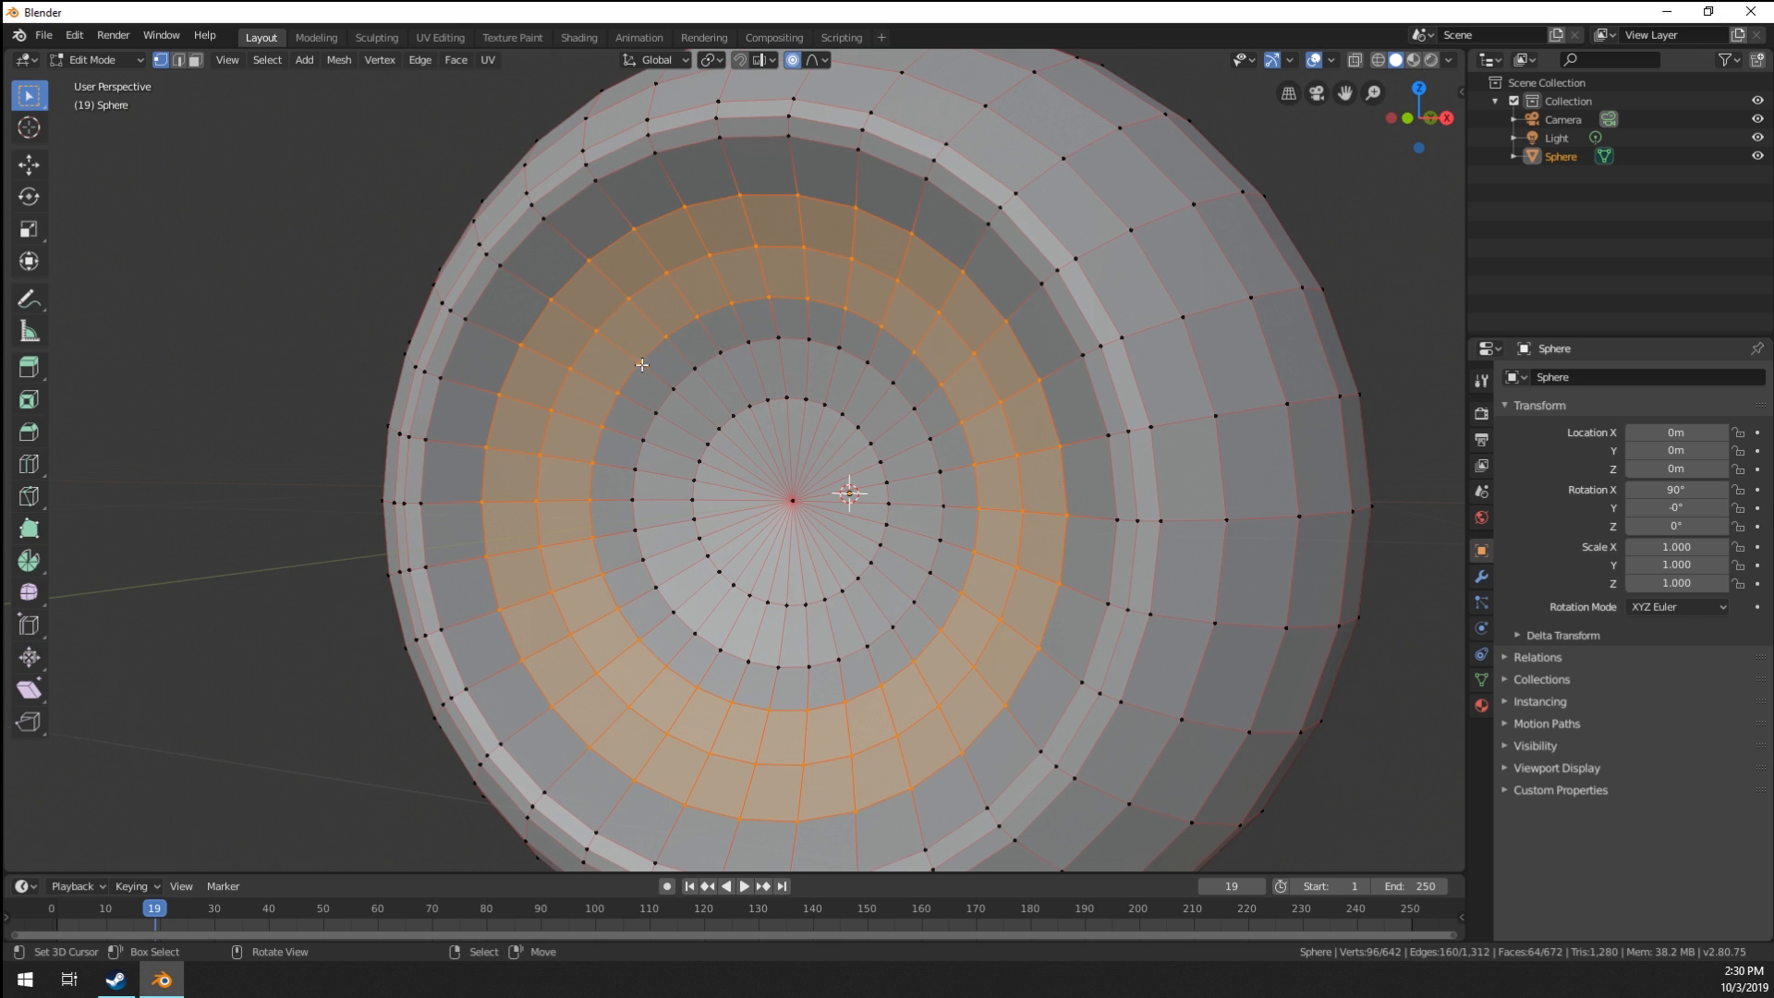
pyautogui.moveTo(642, 365); pyautogui.dragTo(813, 522, button='middle')
pyautogui.moveTo(813, 522); pyautogui.dragTo(887, 522, button='middle')
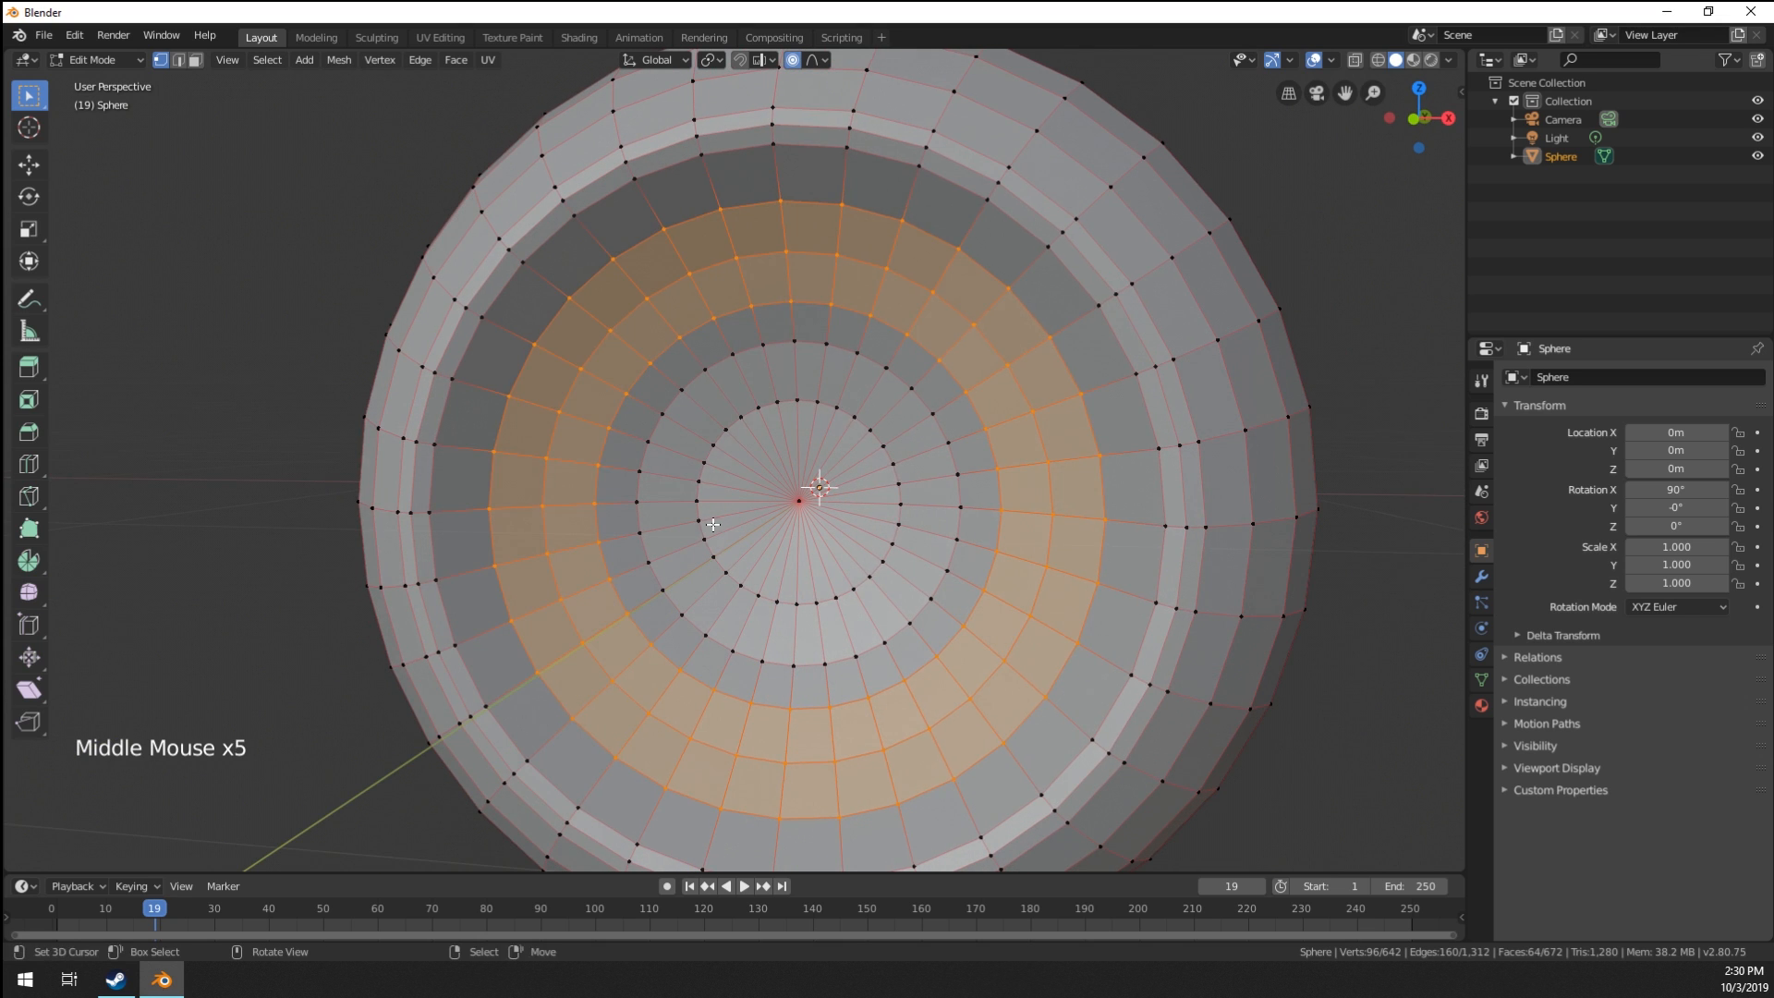
pyautogui.keyDown('alt'); pyautogui.rightClick(901, 523); pyautogui.keyUp('alt')
pyautogui.hotkey('ctrl', 'b')
pyautogui.scroll(-1, 916, 533)
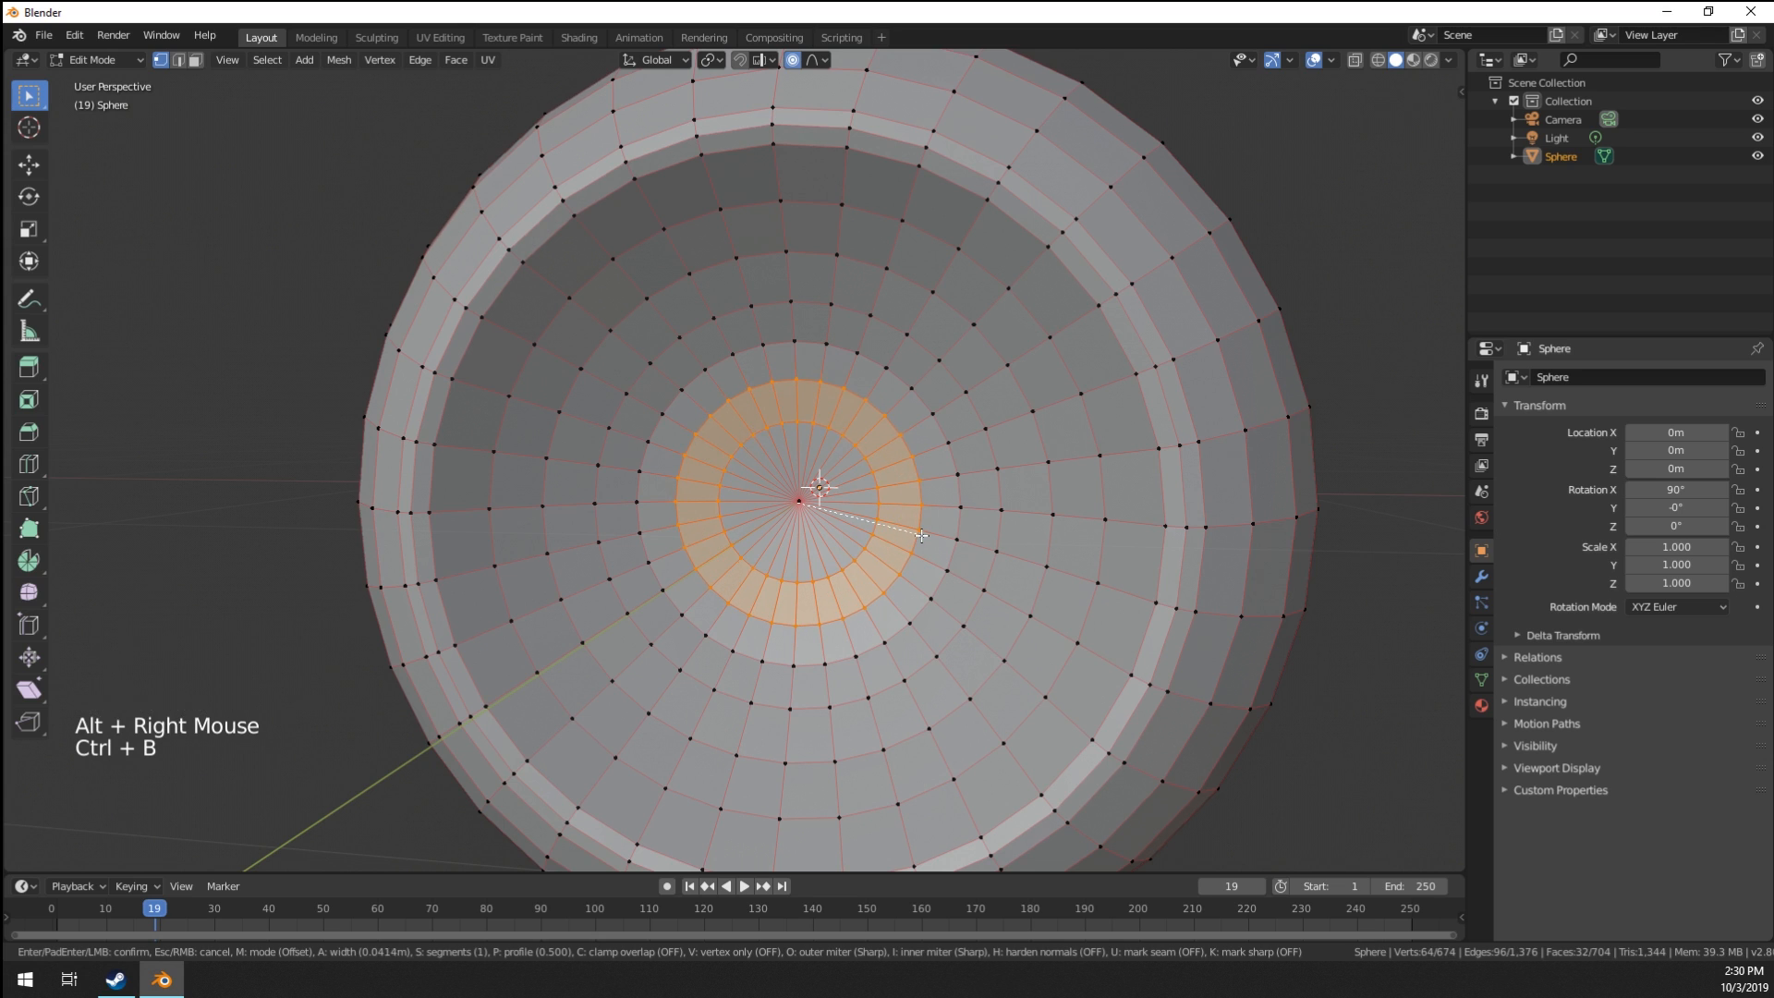
pyautogui.click(919, 535)
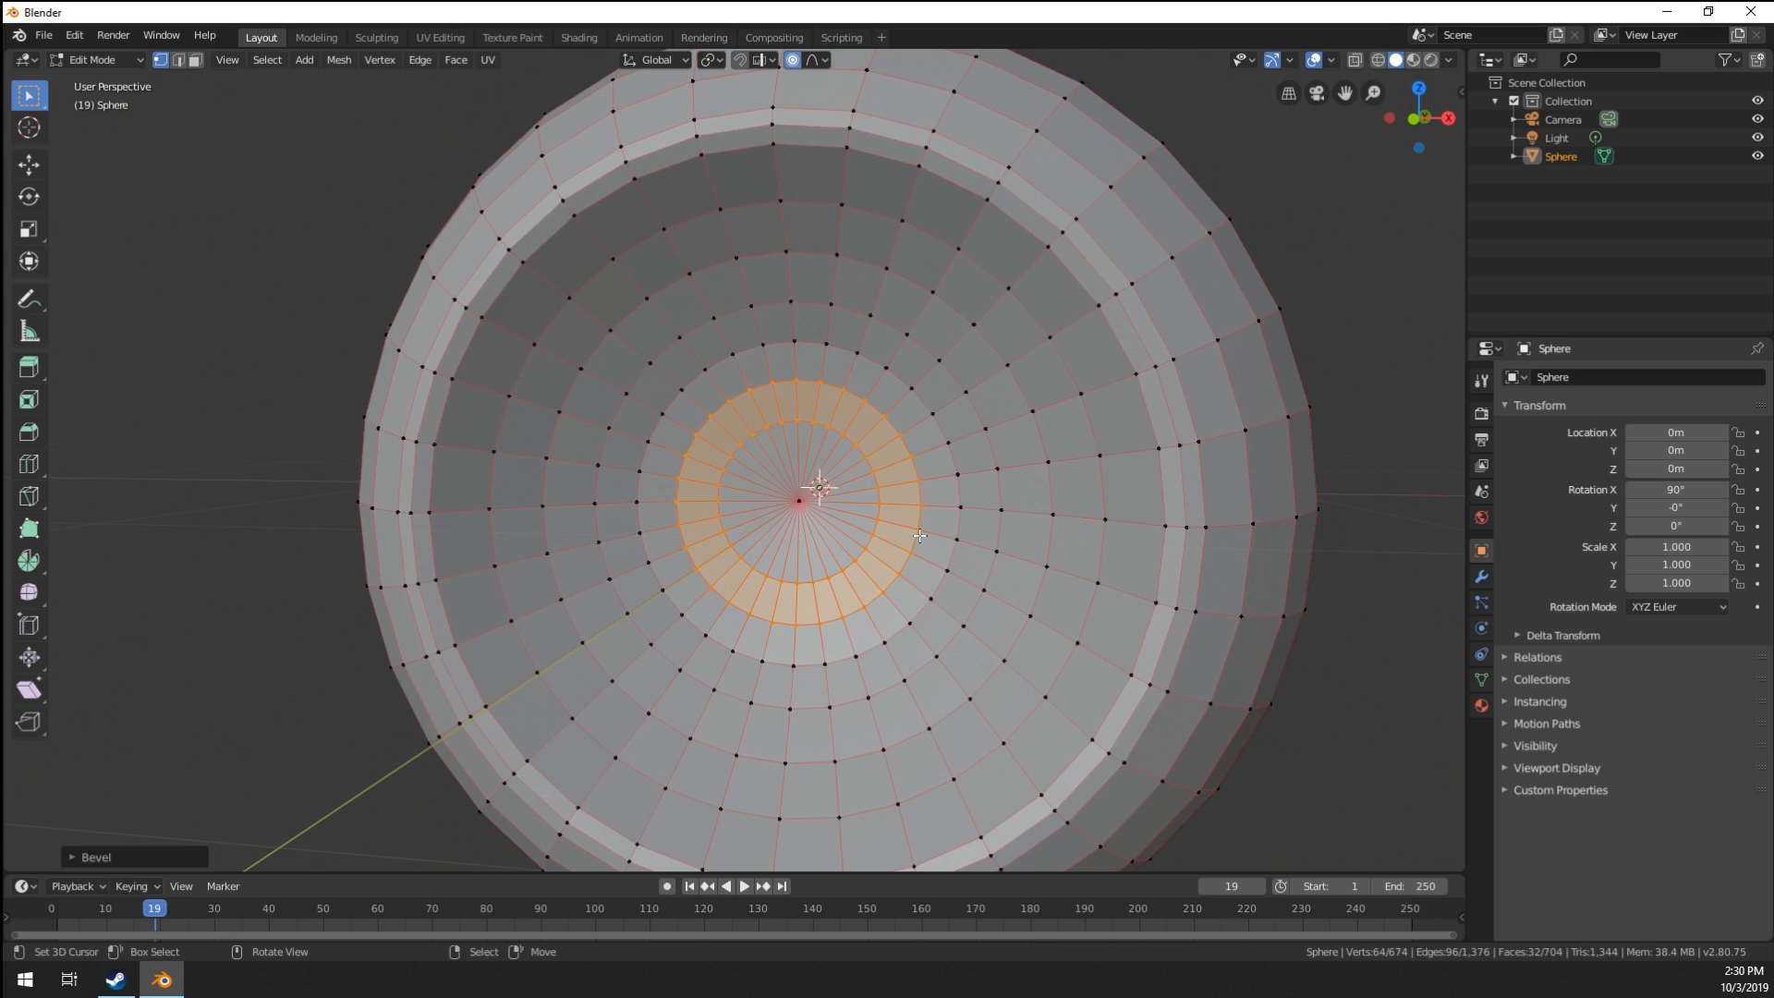
# Edge-slide the two innermost loops toward the pole, by factors of about 0.24 and -0.16, to even out their spacing.
pyautogui.keyDown('alt'); pyautogui.rightClick(847, 558); pyautogui.keyUp('alt')
pyautogui.keyDown('alt'); pyautogui.rightClick(849, 560); pyautogui.keyUp('alt')
pyautogui.press('g')
pyautogui.press('g')
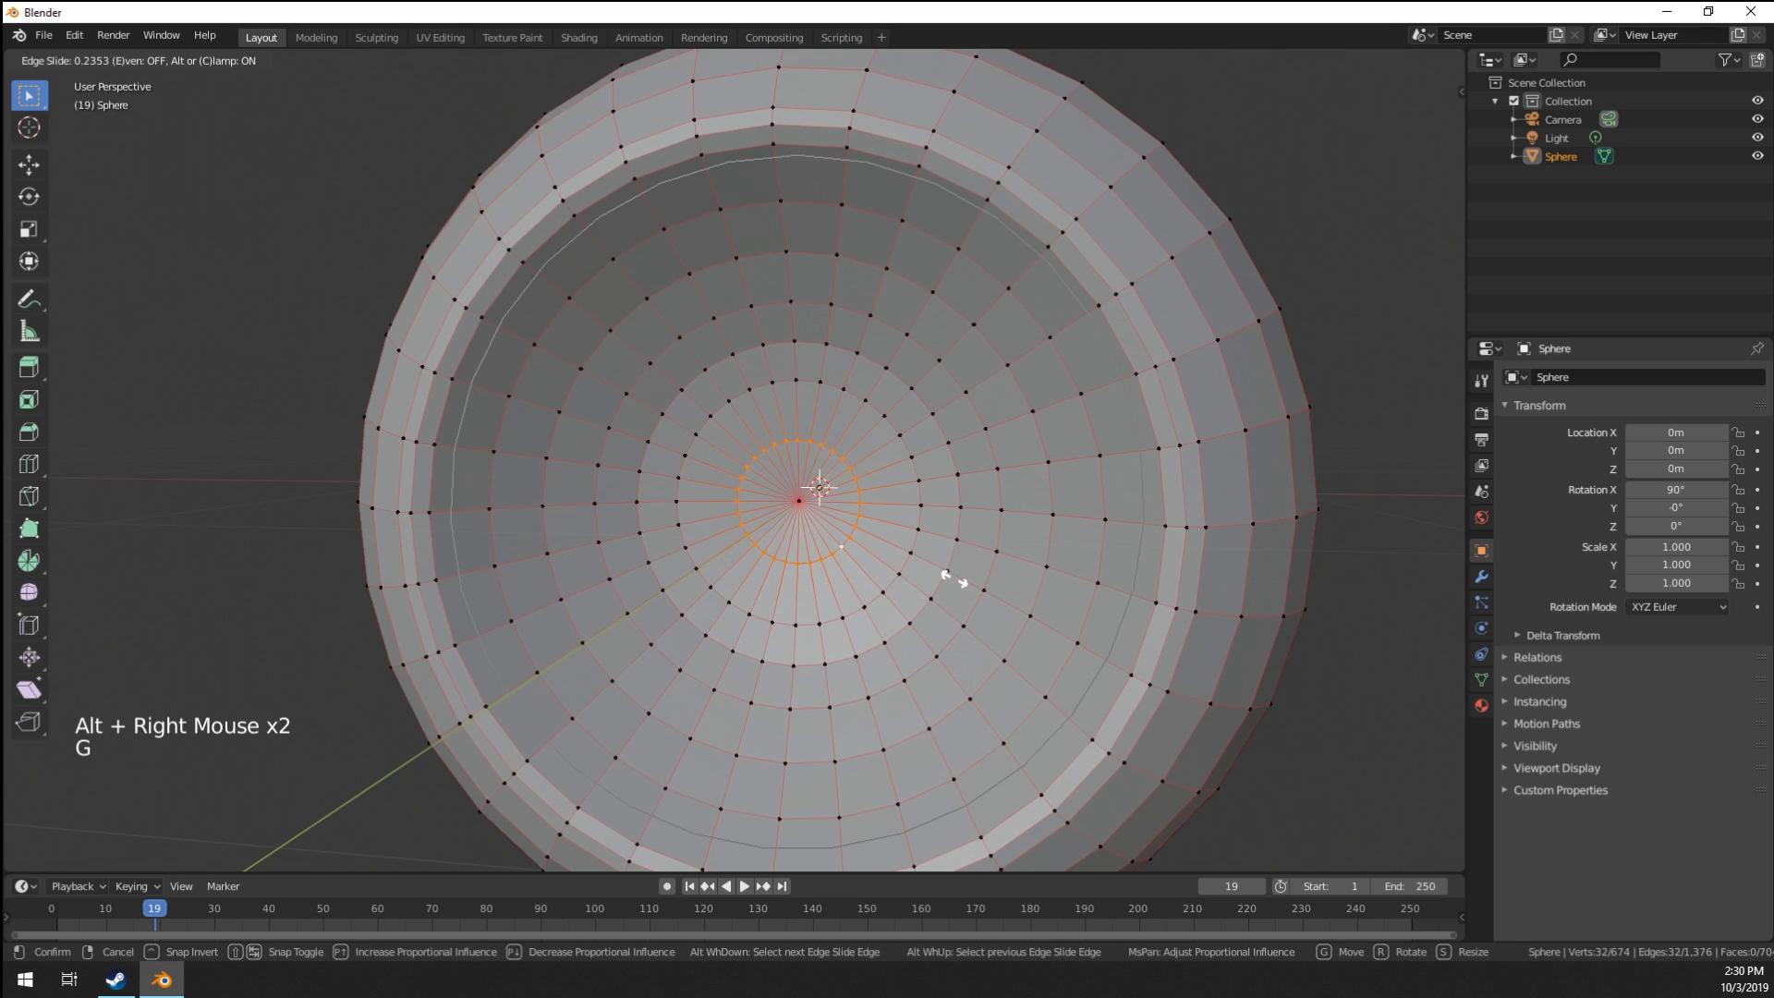
pyautogui.click(957, 578)
pyautogui.keyDown('alt'); pyautogui.rightClick(869, 599); pyautogui.keyUp('alt')
pyautogui.press('g')
pyautogui.press('g')
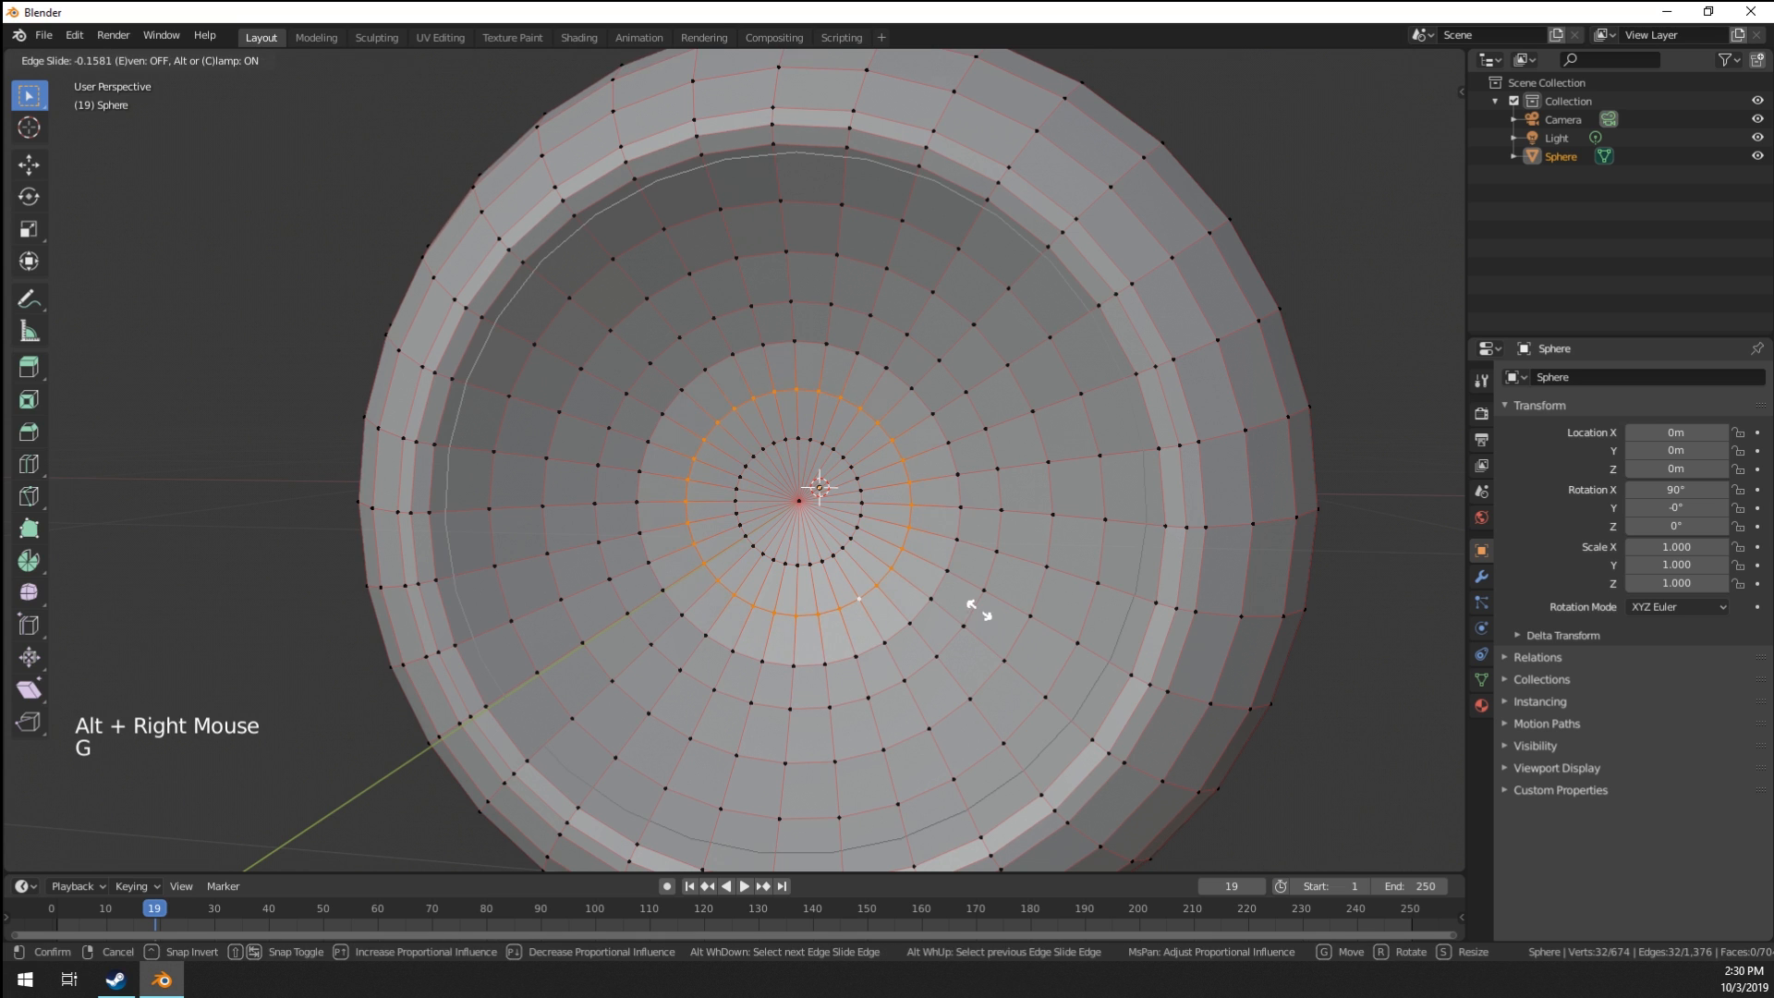
pyautogui.click(979, 610)
# Move the cavity's pole vertex about -0.07 m along global Y with Inverse Square proportional editing at size 0.34, and check it in Object Mode.
pyautogui.moveTo(979, 610); pyautogui.dragTo(851, 594, button='middle')
pyautogui.rightClick(766, 492)
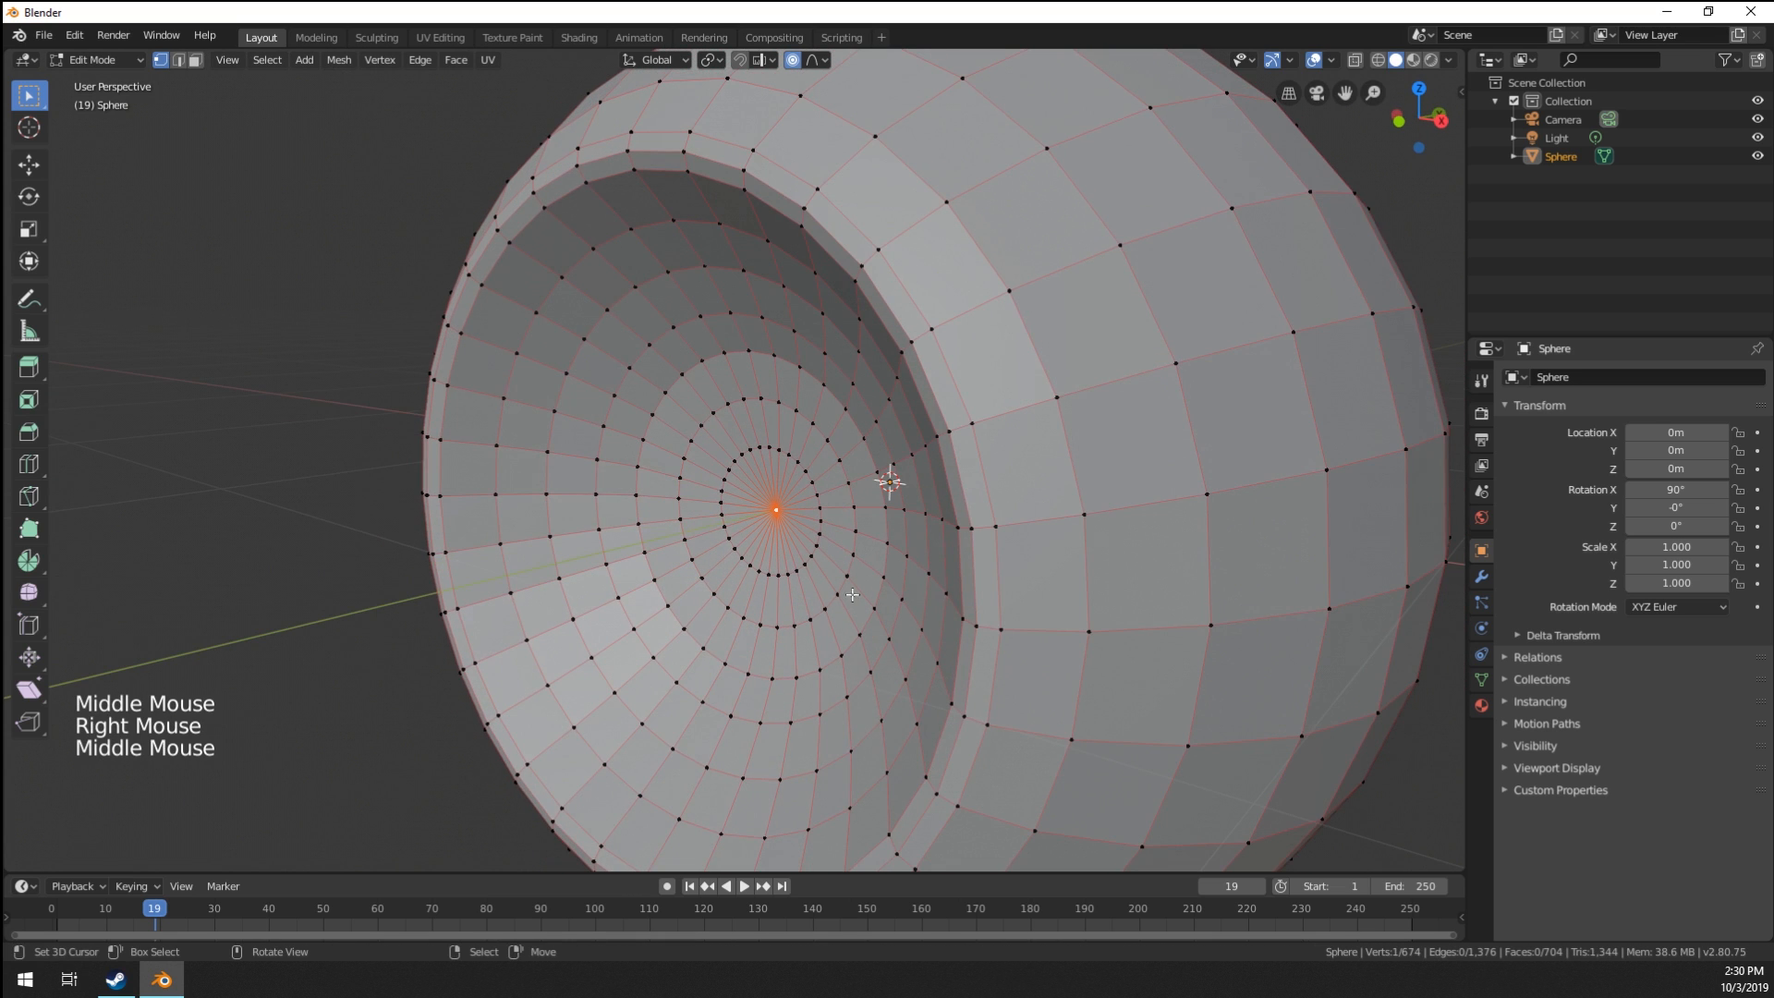
pyautogui.keyDown('alt'); pyautogui.rightClick(667, 595); pyautogui.keyUp('alt')
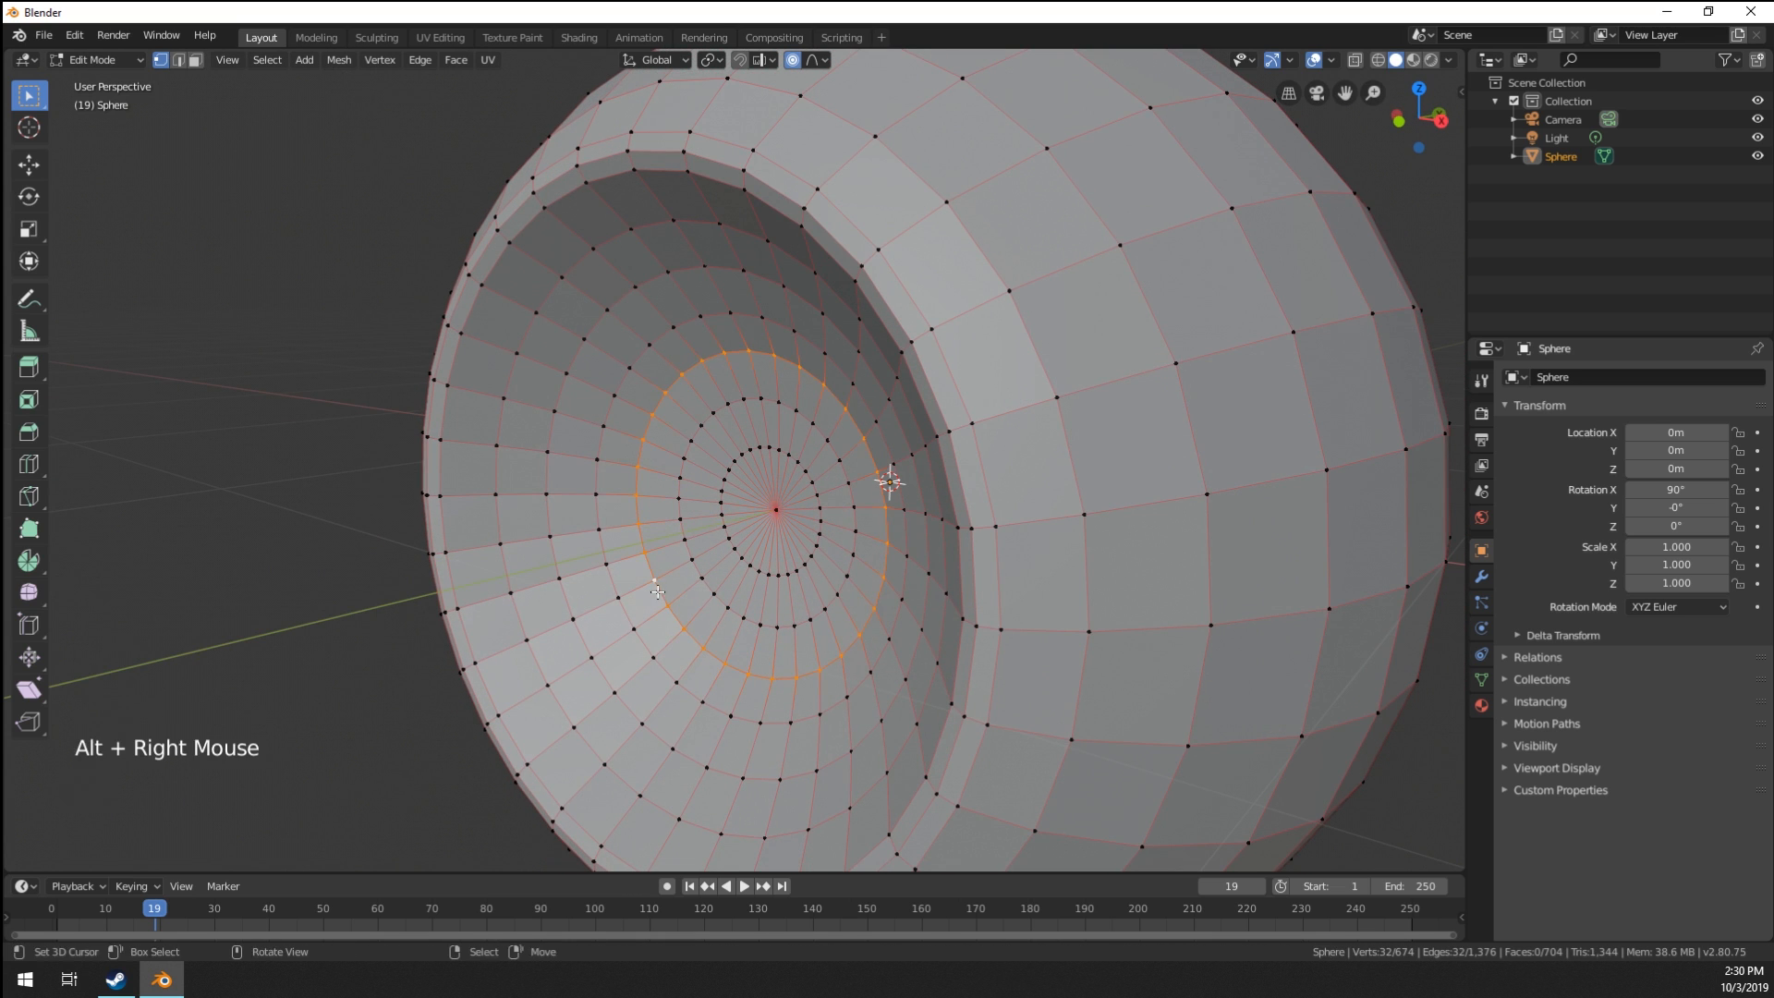
pyautogui.moveTo(667, 595); pyautogui.dragTo(685, 664, button='middle')
pyautogui.rightClick(790, 506)
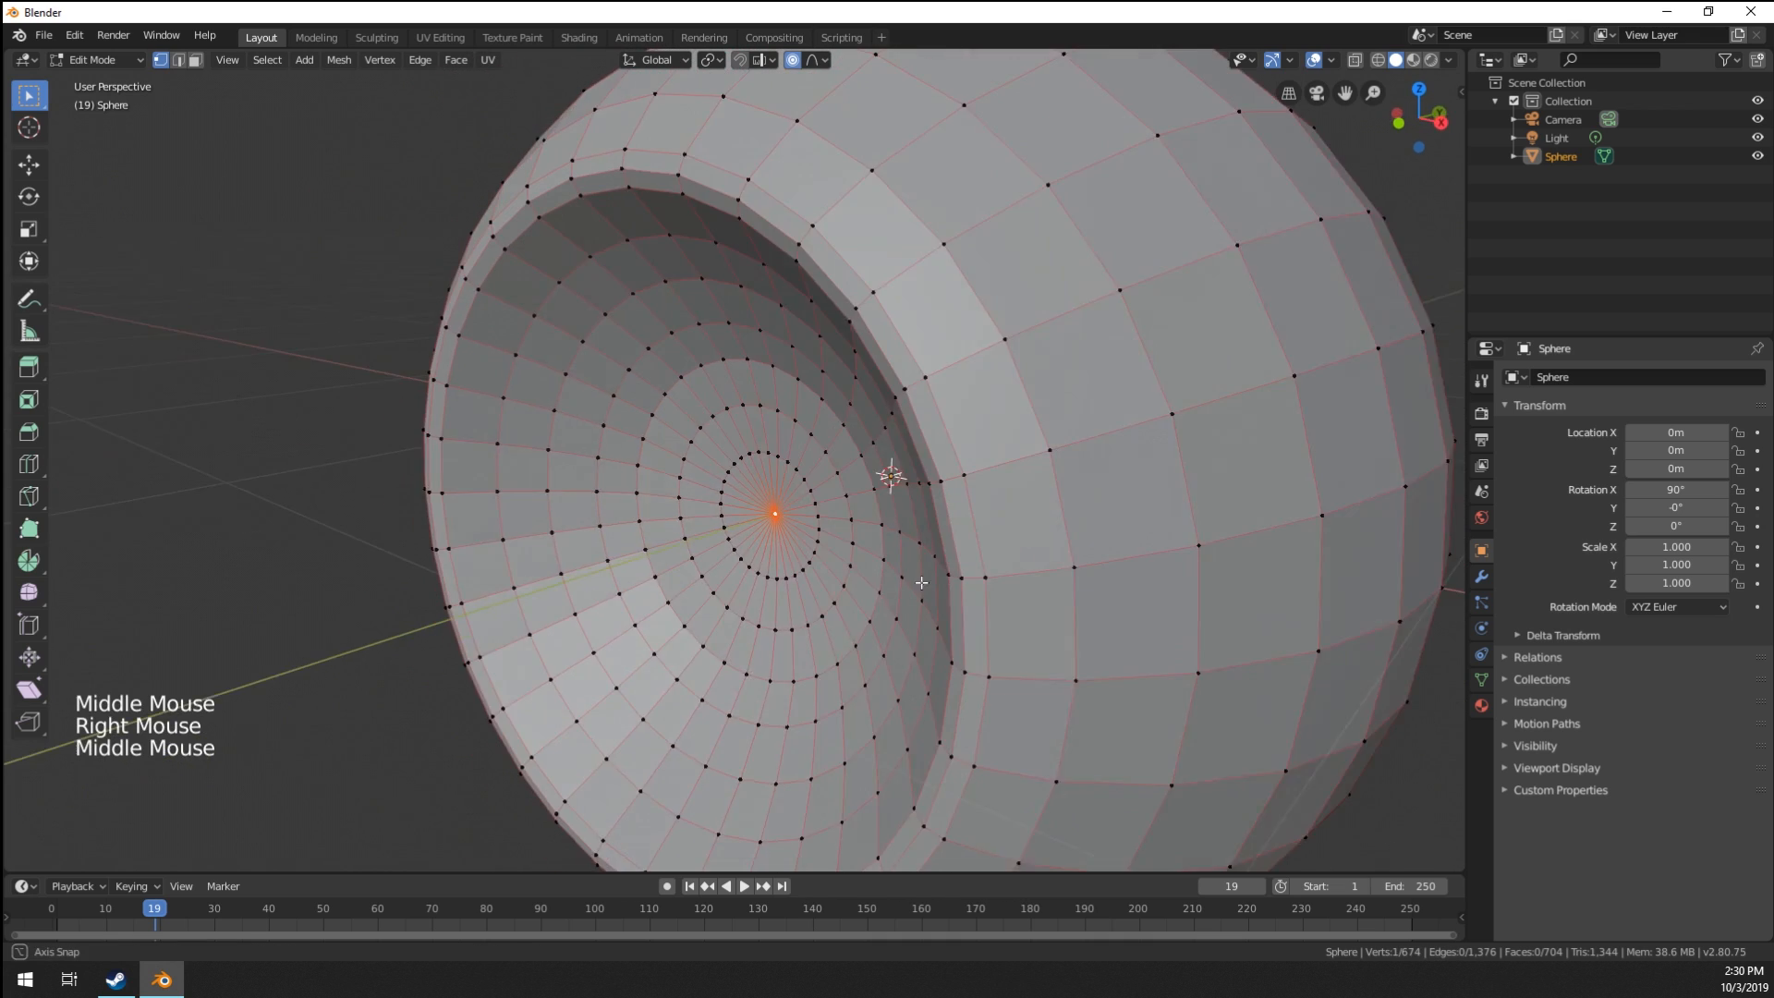
pyautogui.scroll(2, 684, 664)
pyautogui.press('g')
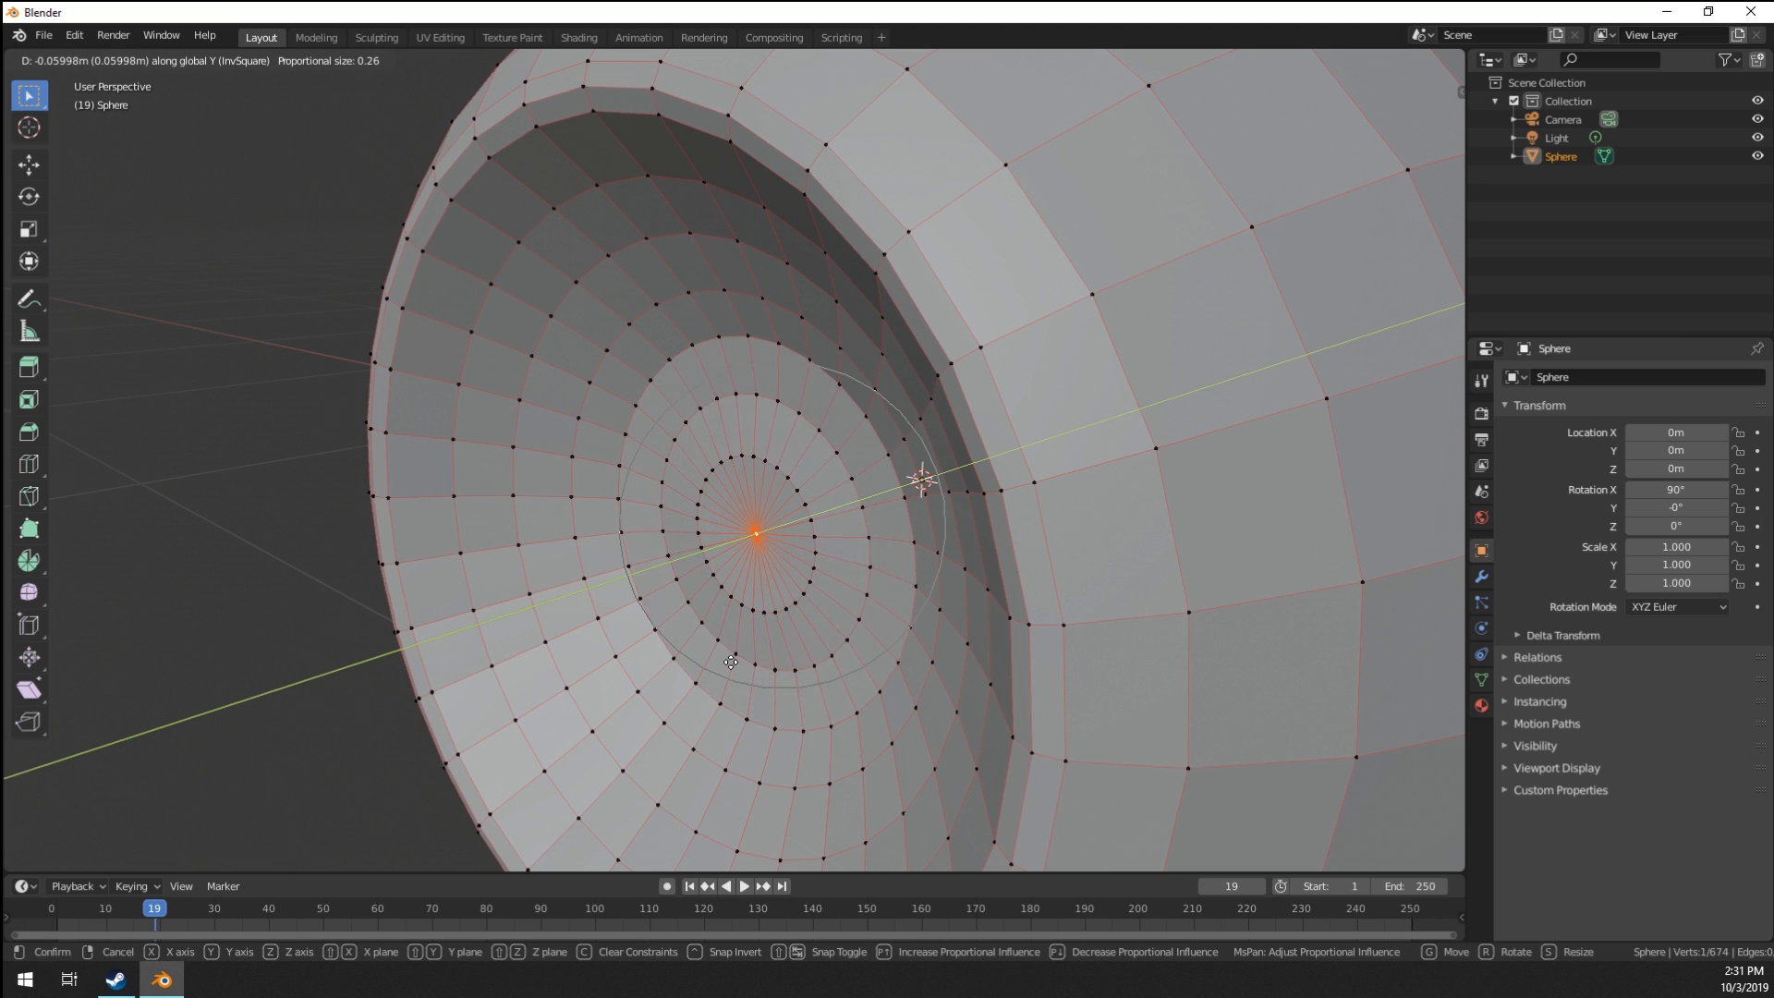
pyautogui.scroll(-2, 735, 656)
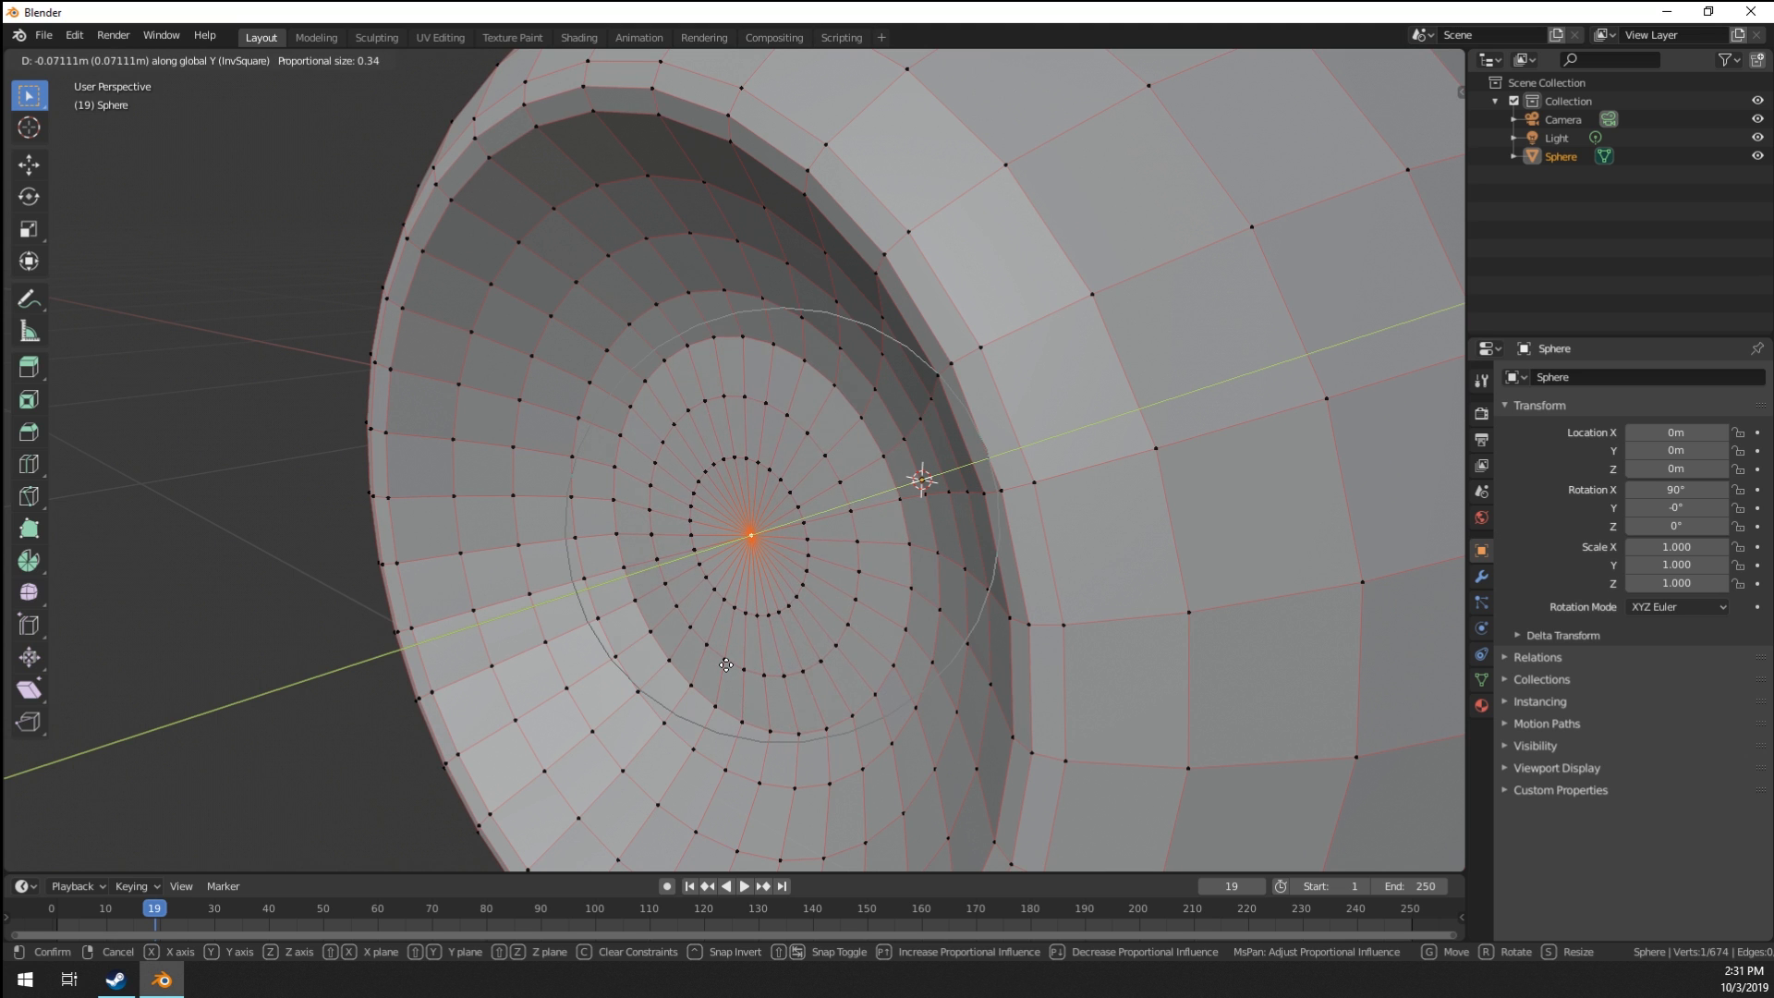
pyautogui.press('Tab')
pyautogui.moveTo(653, 714); pyautogui.dragTo(772, 656, button='middle')
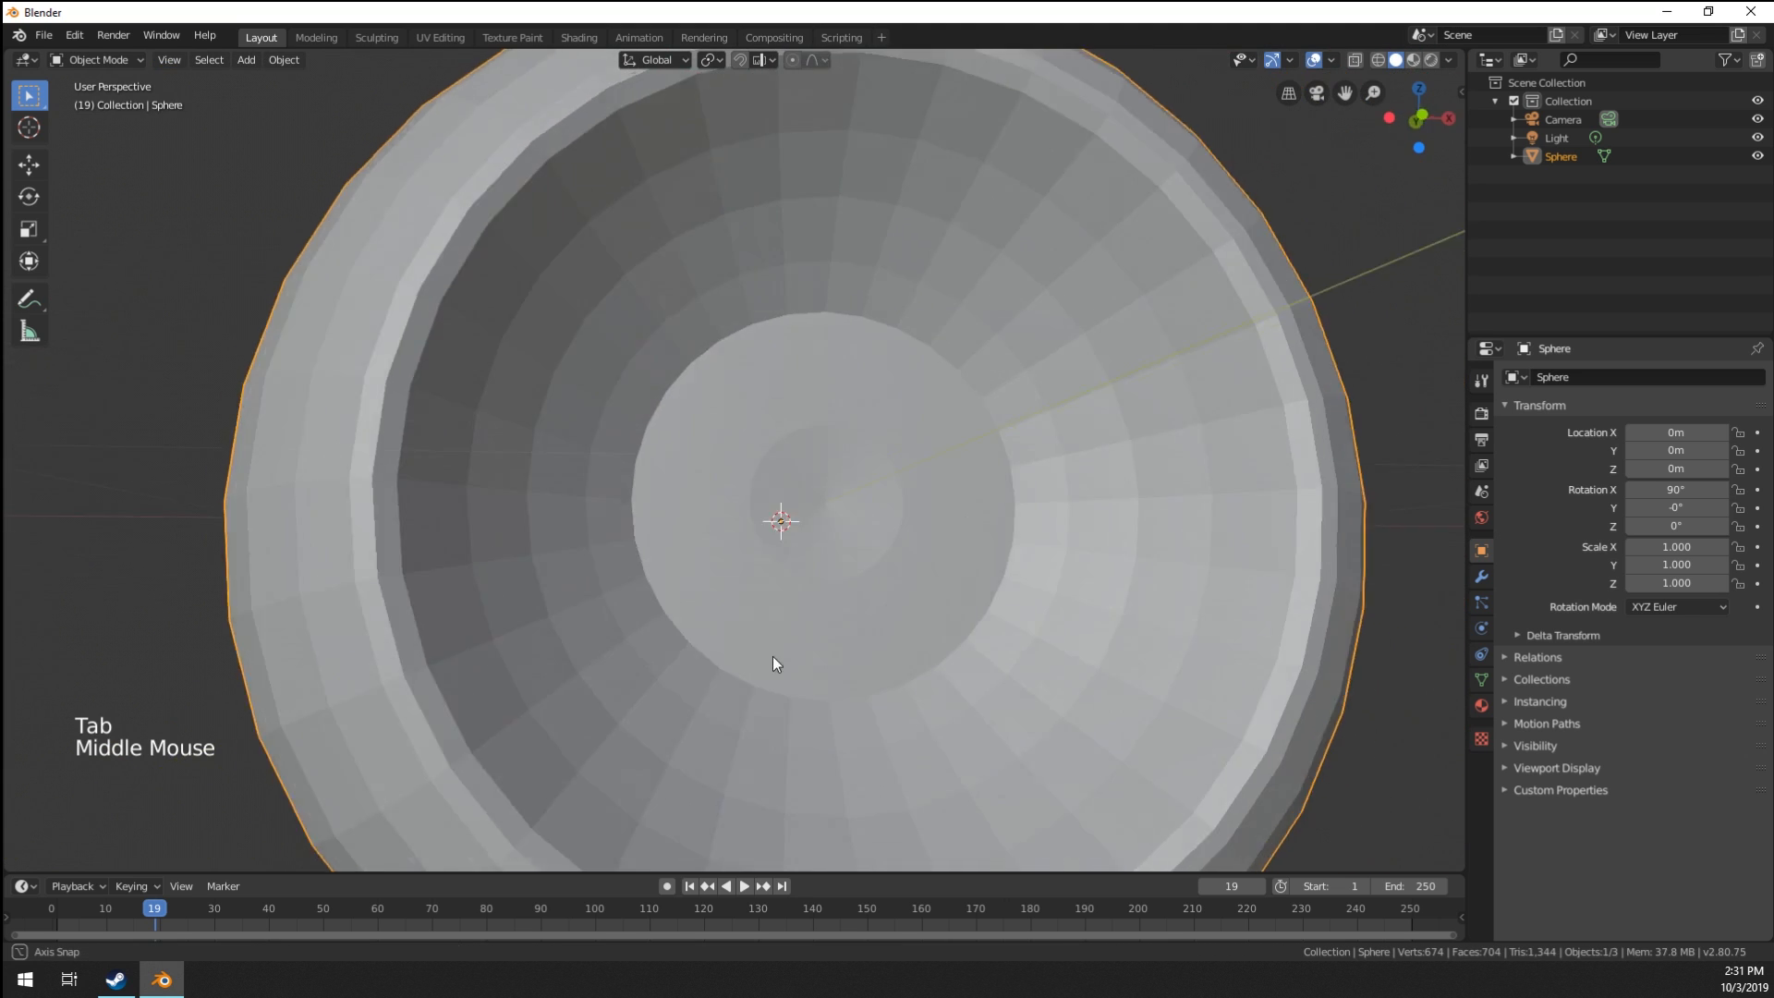
# Readjust the pole vertex with proportional editing at size 0.31 to level the cavity's centre, and inspect the result in Object Mode.
pyautogui.press('Tab')
pyautogui.scroll(2, 855, 592)
pyautogui.press('Tab')
pyautogui.moveTo(855, 592); pyautogui.dragTo(793, 641, button='middle')
pyautogui.scroll(-2, 784, 614)
pyautogui.press('Tab')
pyautogui.scroll(4, 792, 641)
pyautogui.press('g')
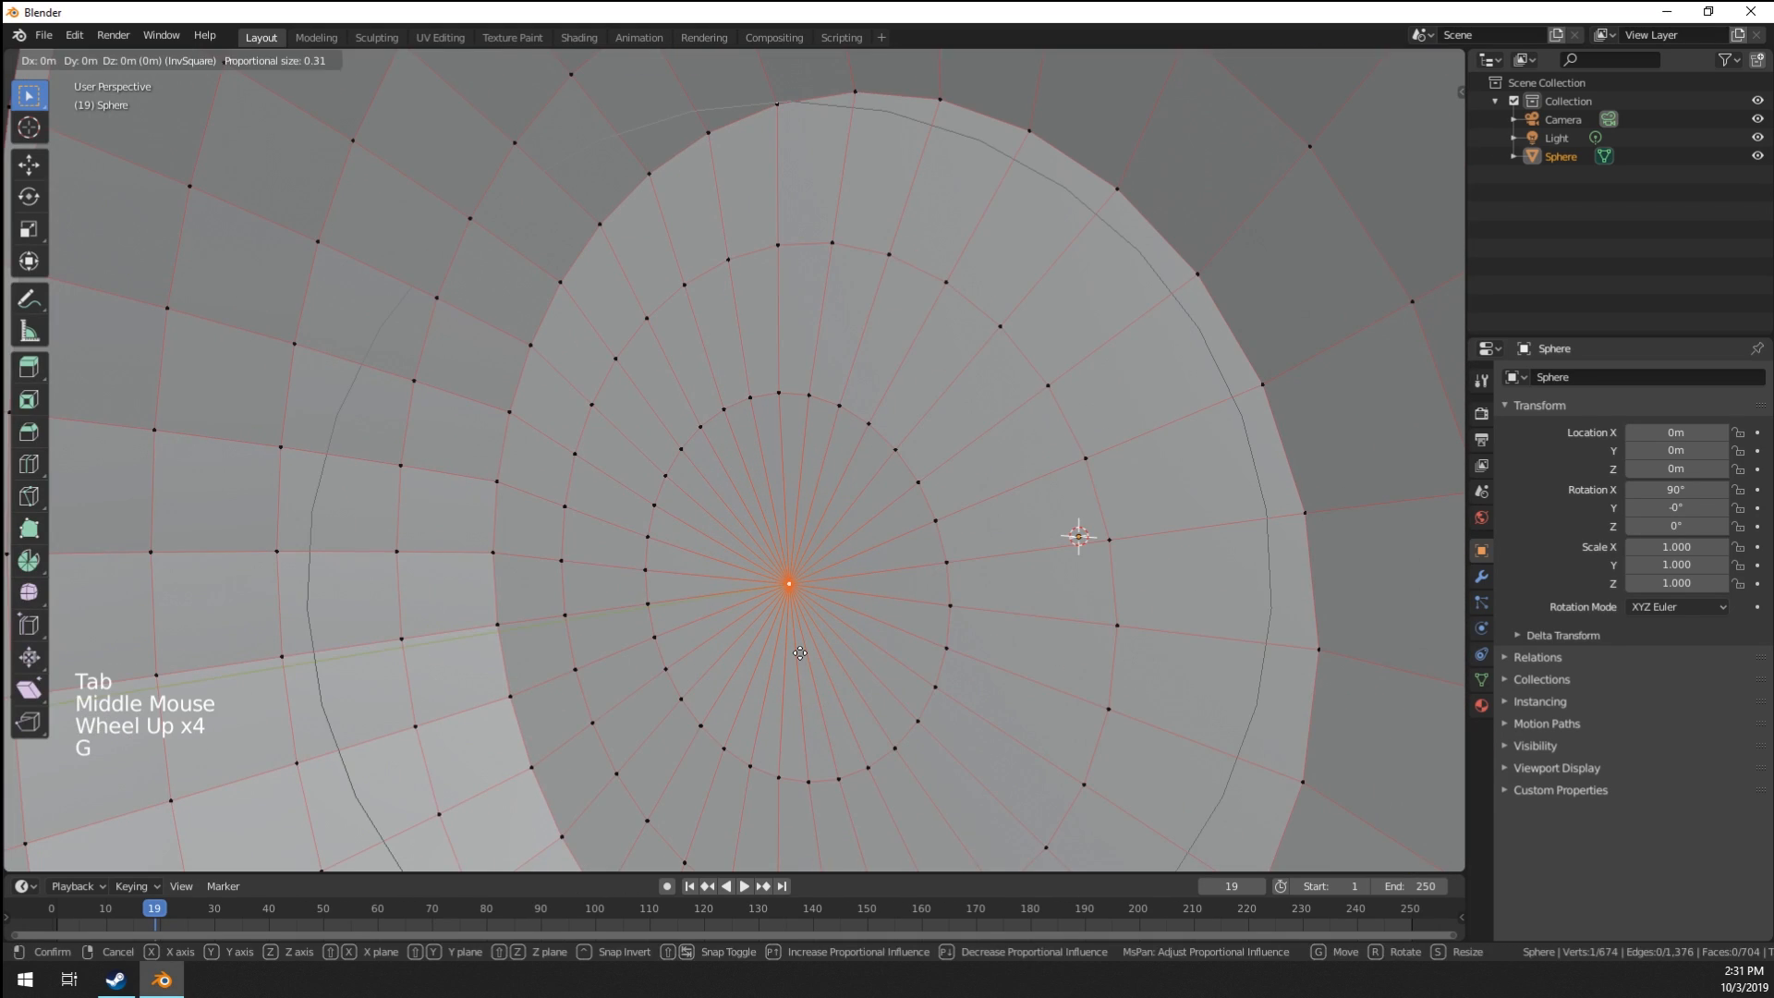
pyautogui.press('Tab')
pyautogui.scroll(-4, 794, 652)
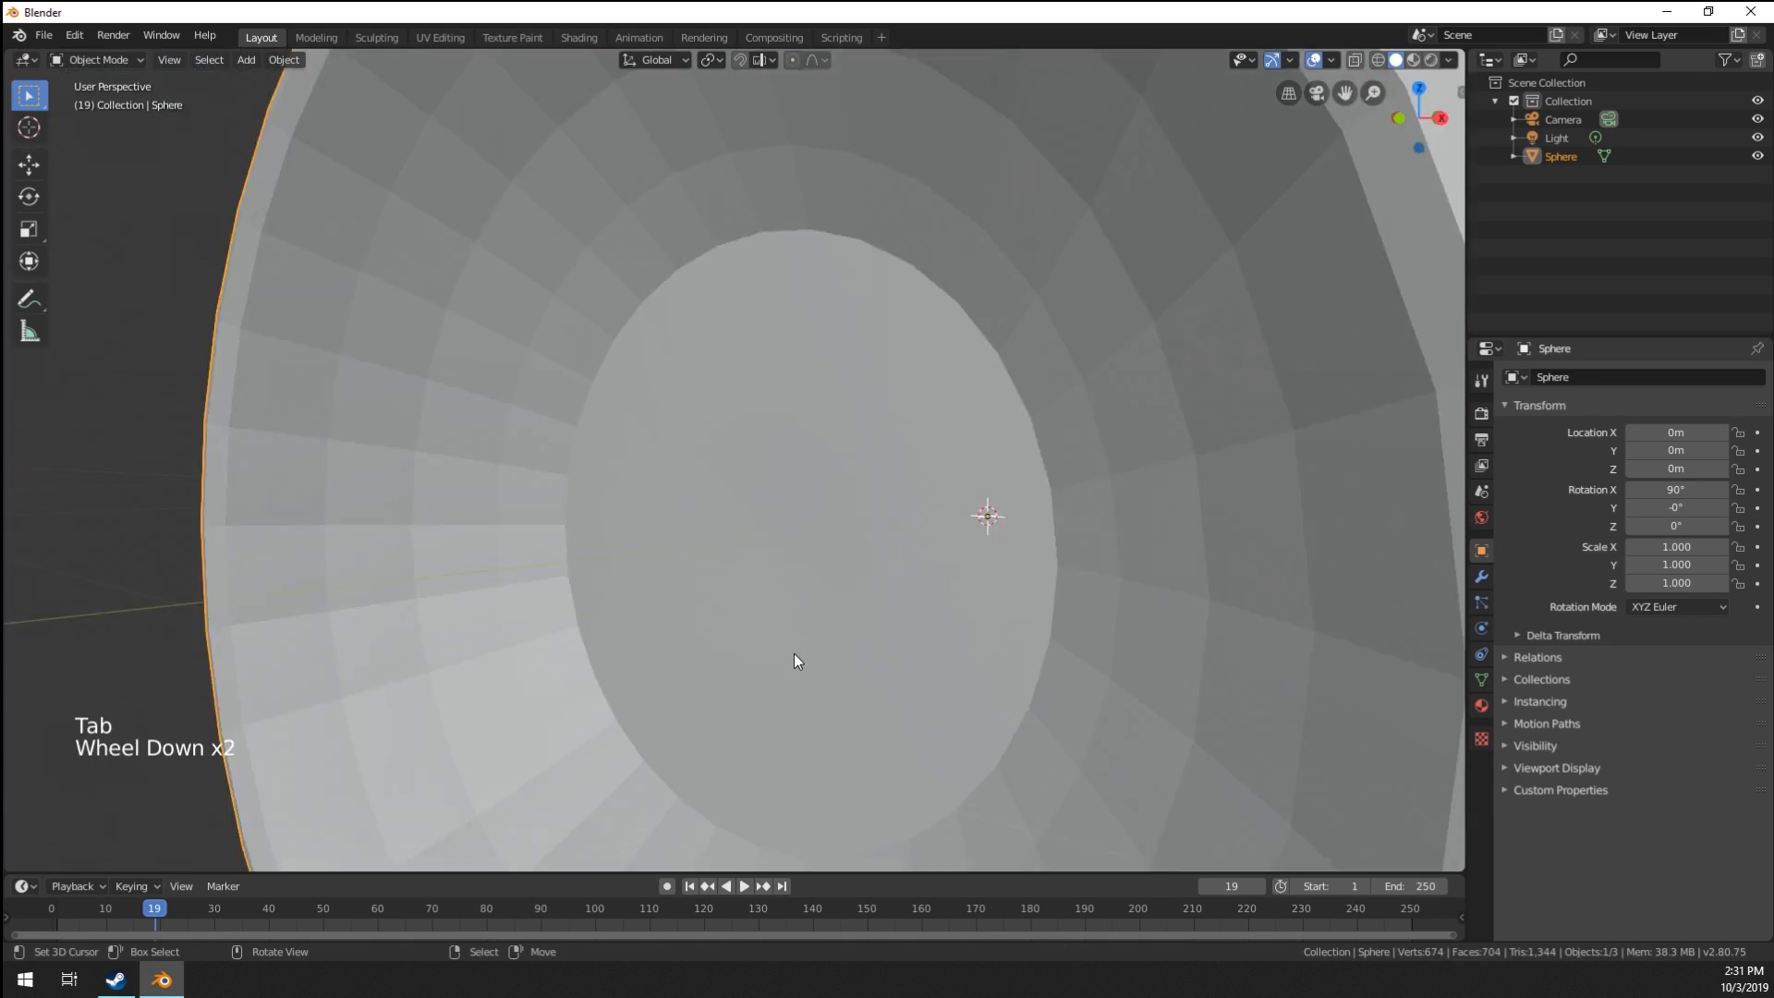
# Grow the selection from the pole vertex to its three surrounding rings and flatten the disc with LoopTools Flatten.
pyautogui.moveTo(795, 652); pyautogui.dragTo(876, 626, button='middle')
pyautogui.scroll(1, 863, 599)
pyautogui.press('Tab')
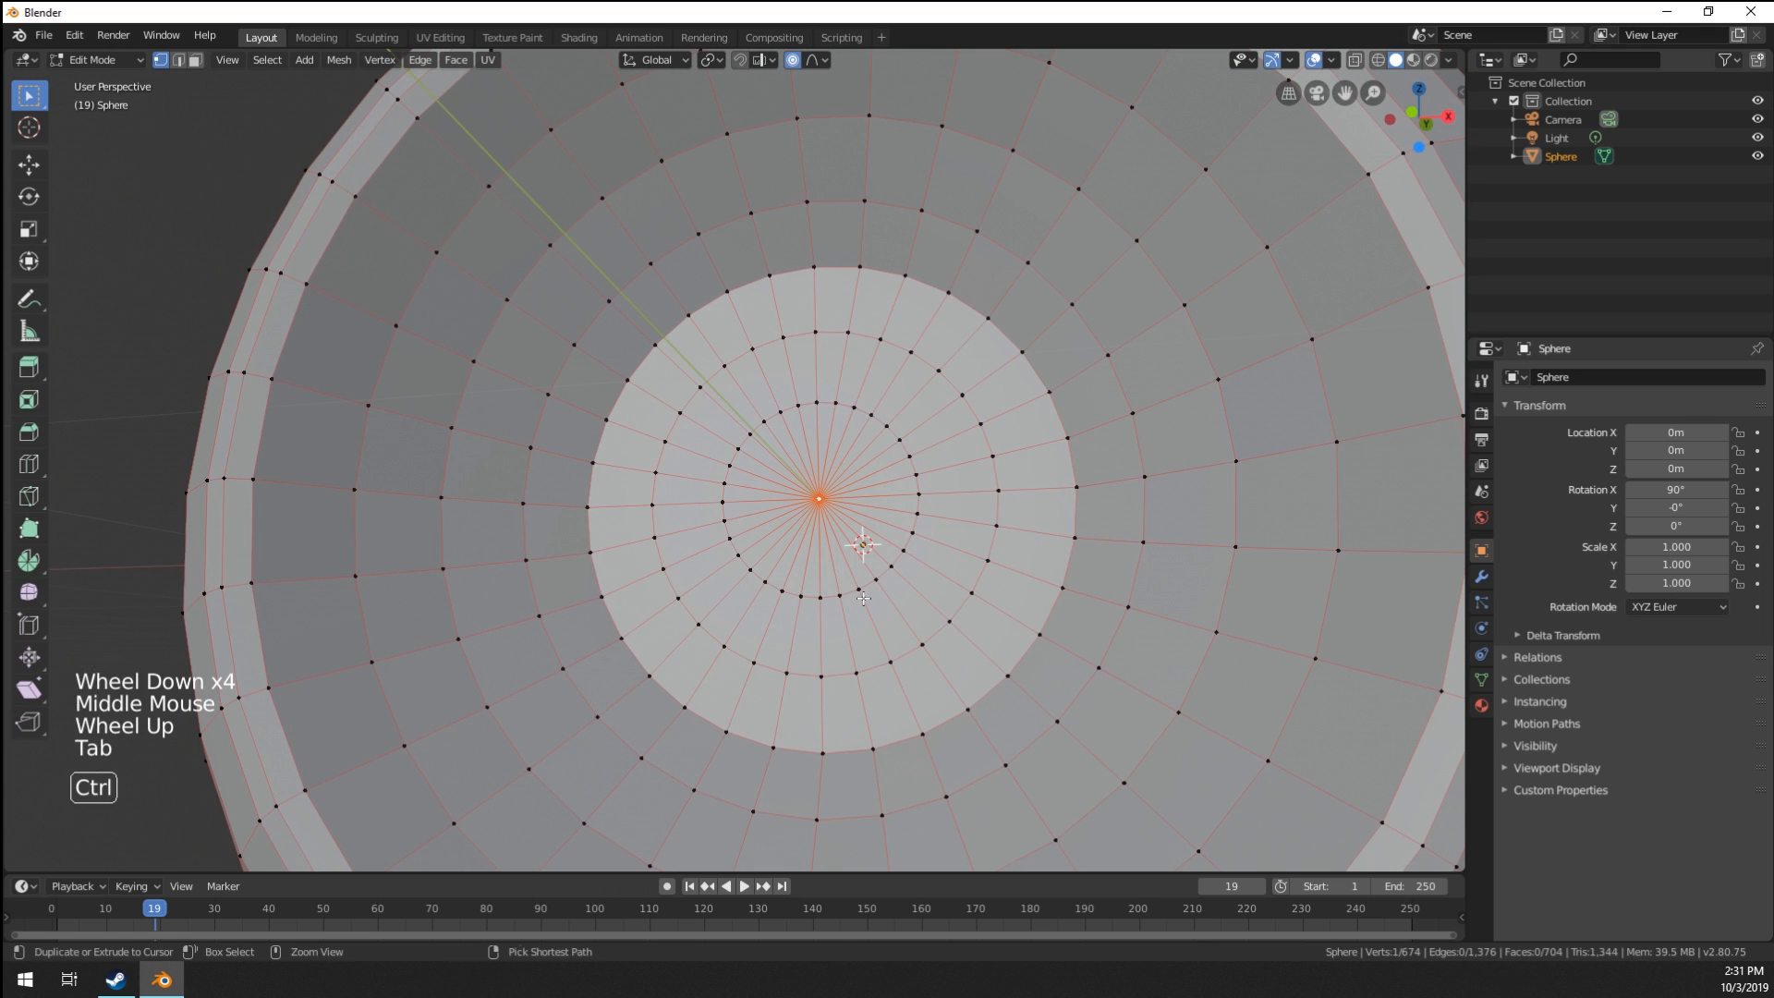
pyautogui.press('ctrl+KP_Add')
pyautogui.press('ctrl+KP_Add')
pyautogui.press('ctrl+KP_Add')
pyautogui.press('ctrl+KP_Add')
pyautogui.press('w')
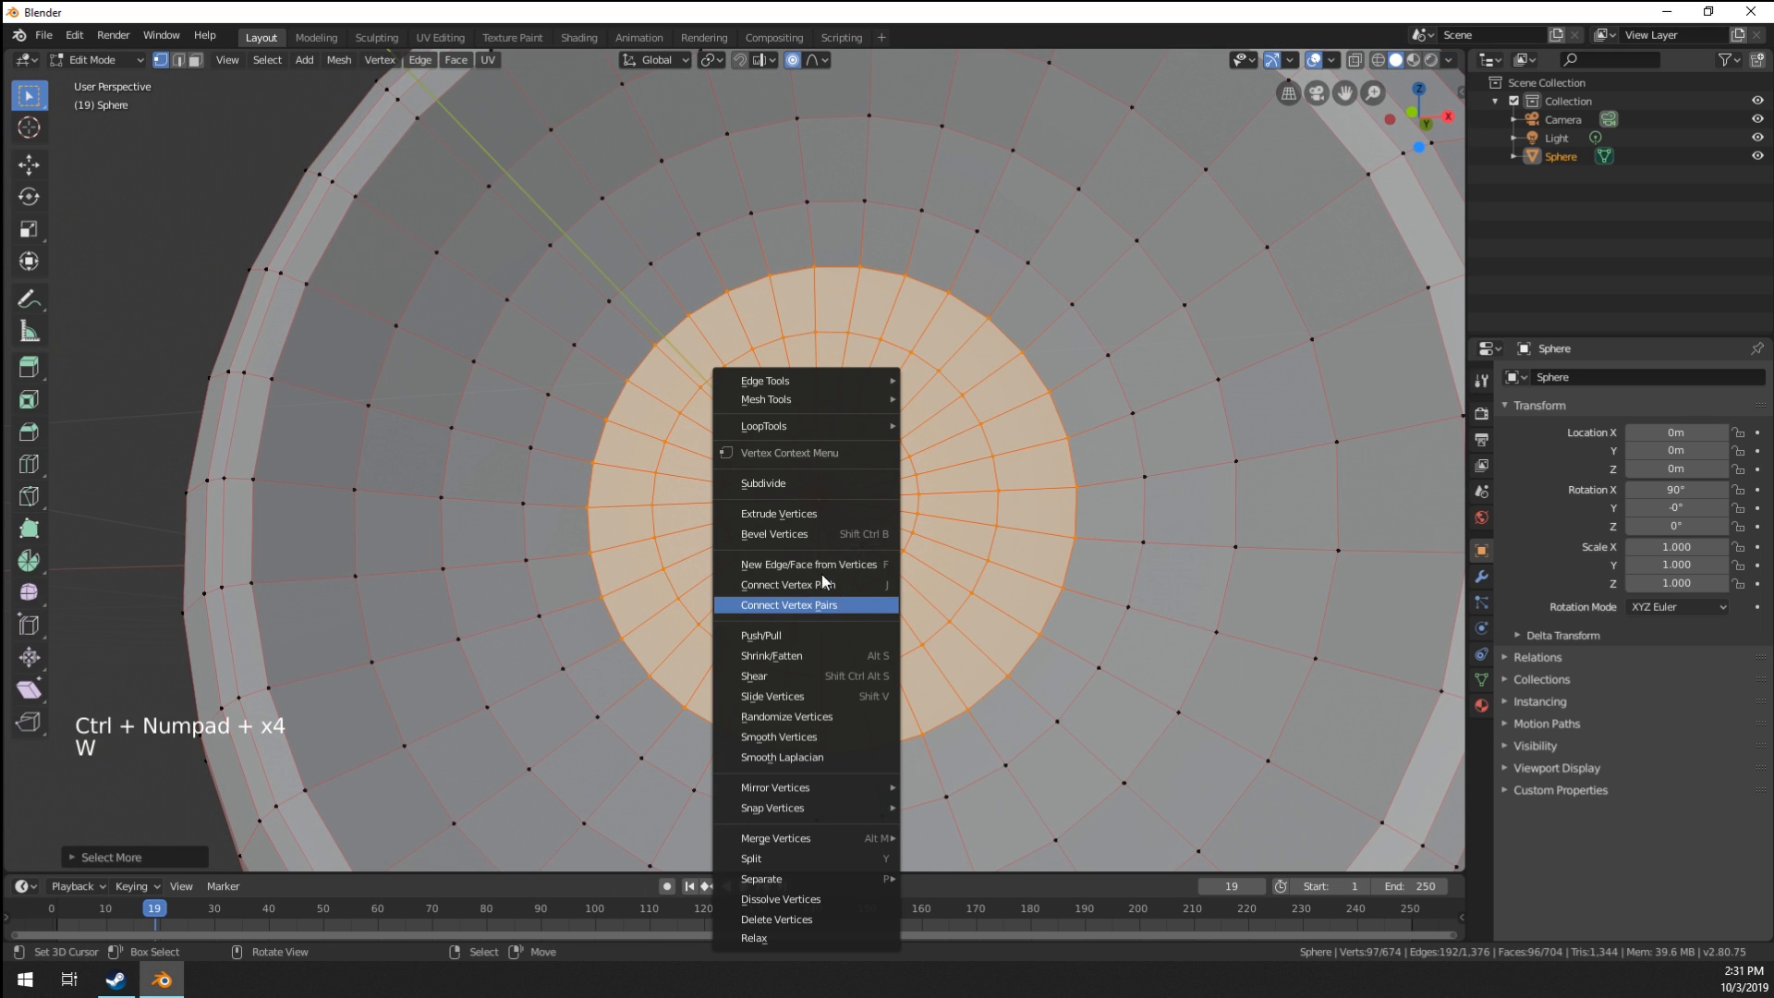
pyautogui.moveTo(863, 435)
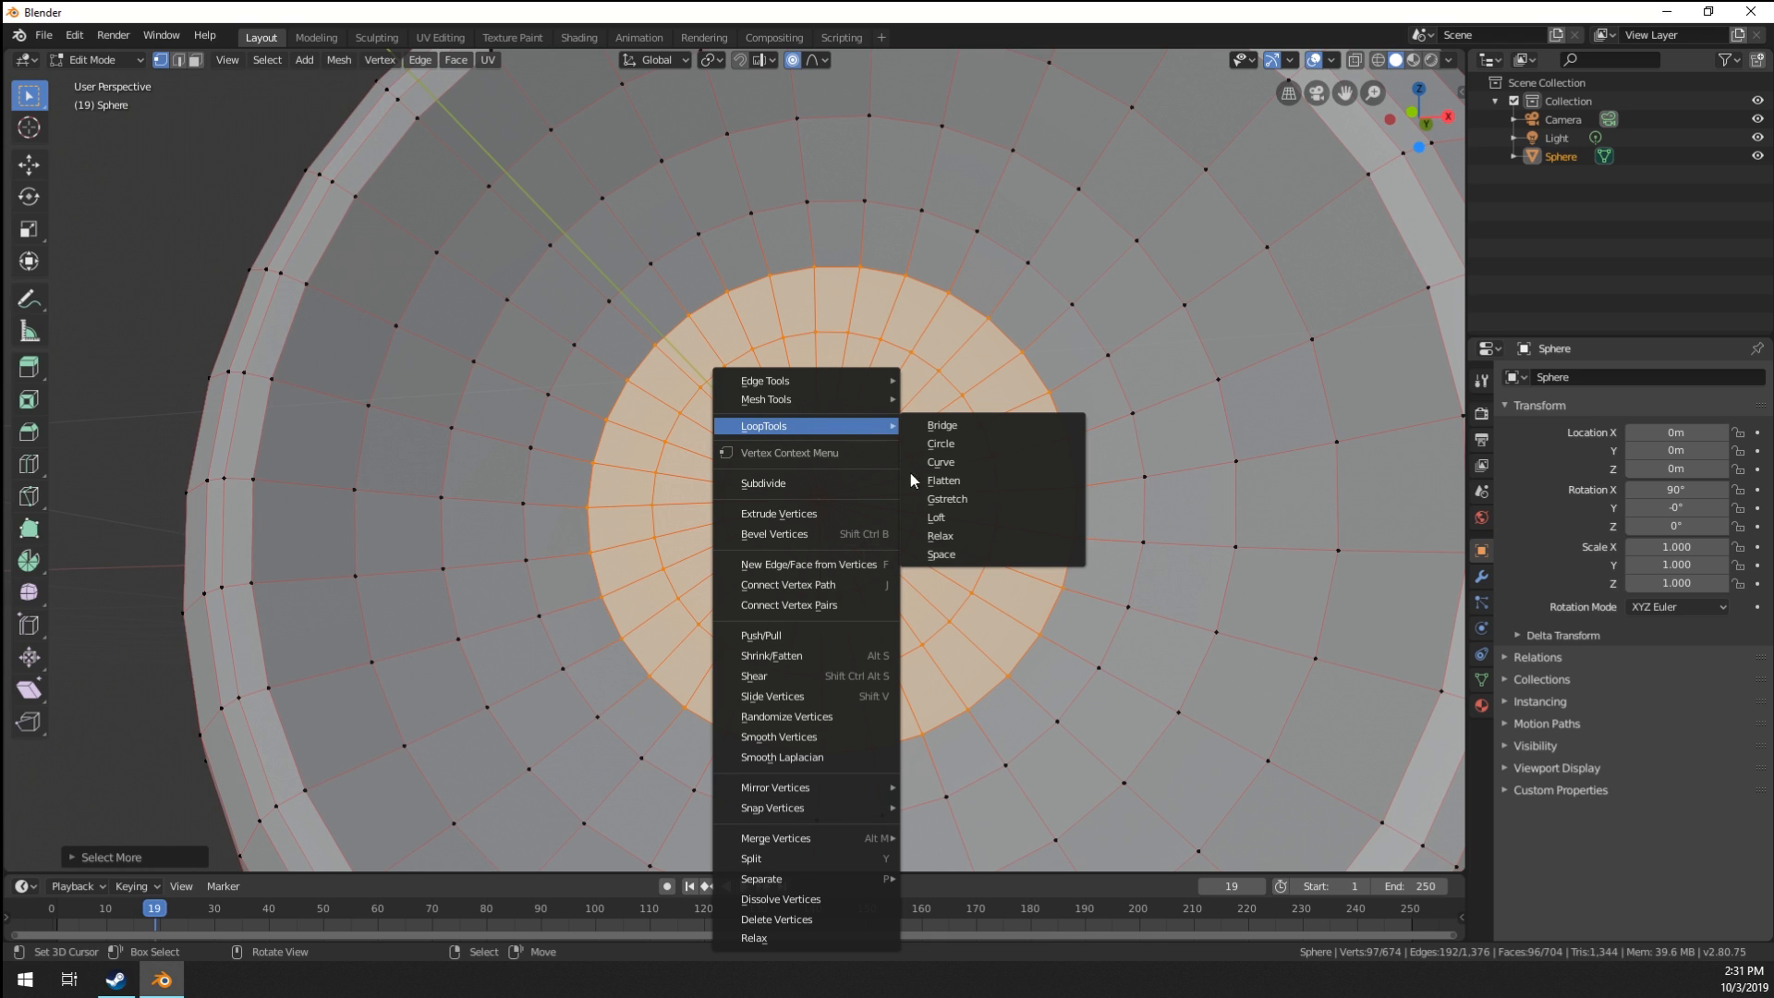
pyautogui.click(947, 499)
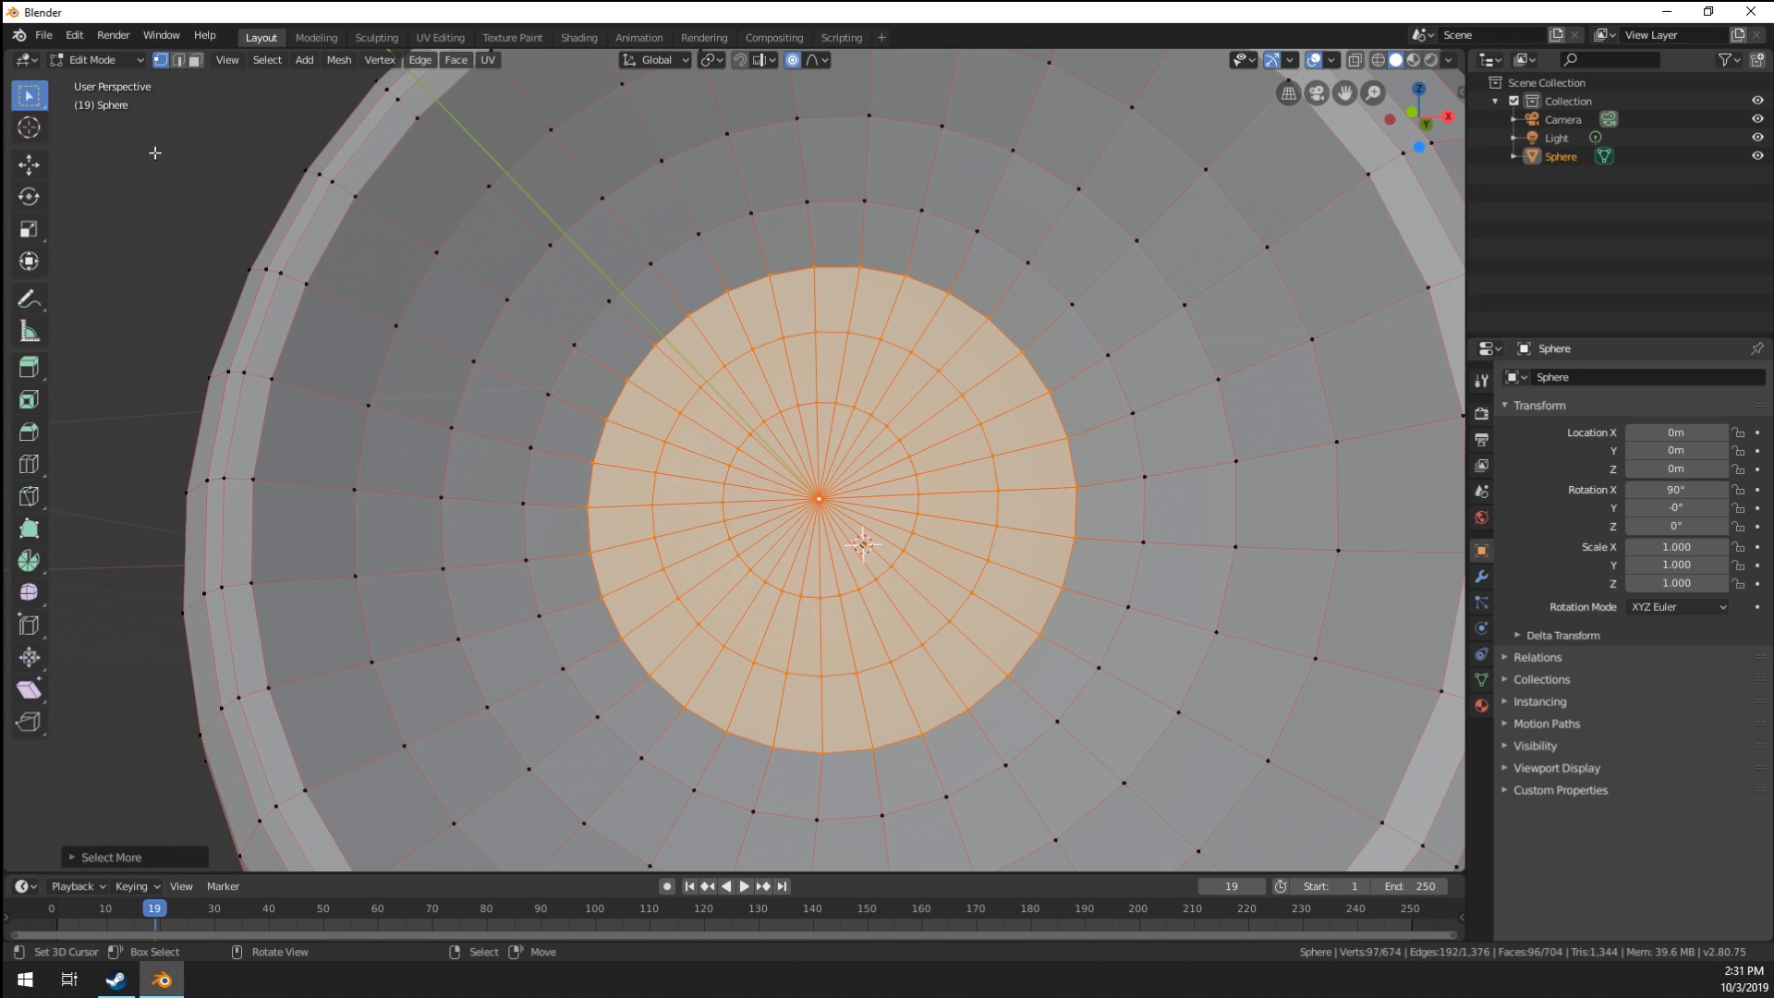
pyautogui.press('w')
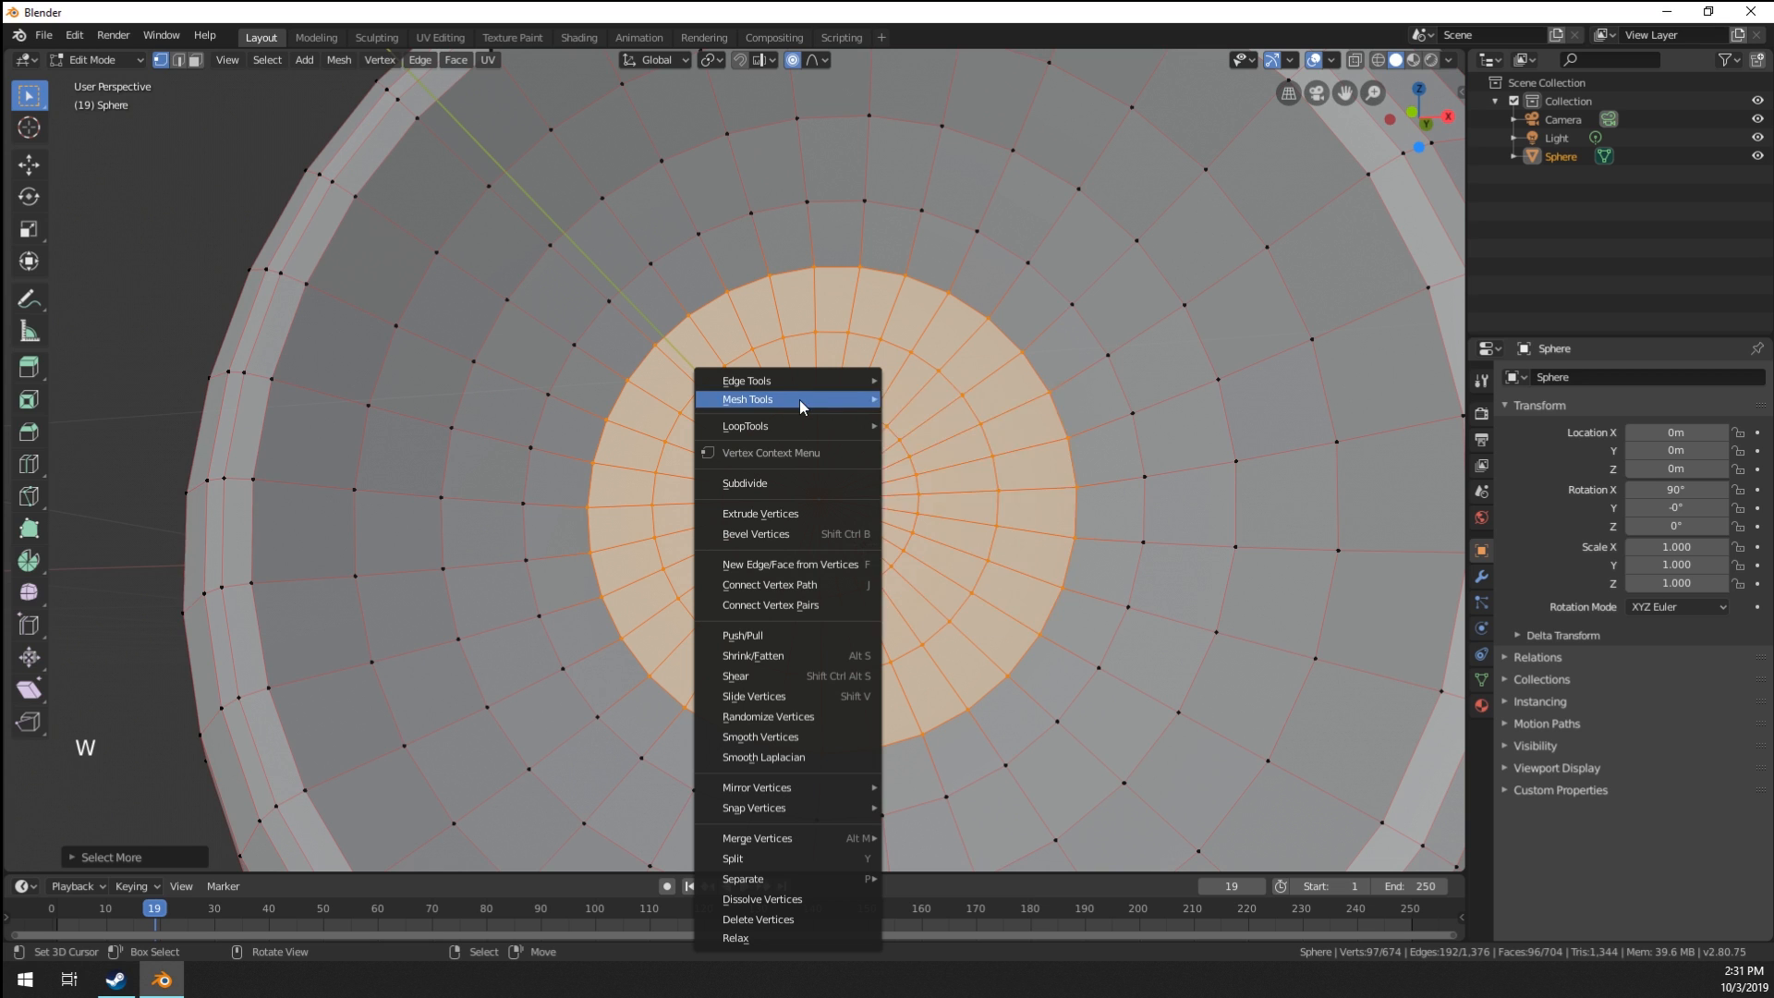
pyautogui.moveTo(804, 425)
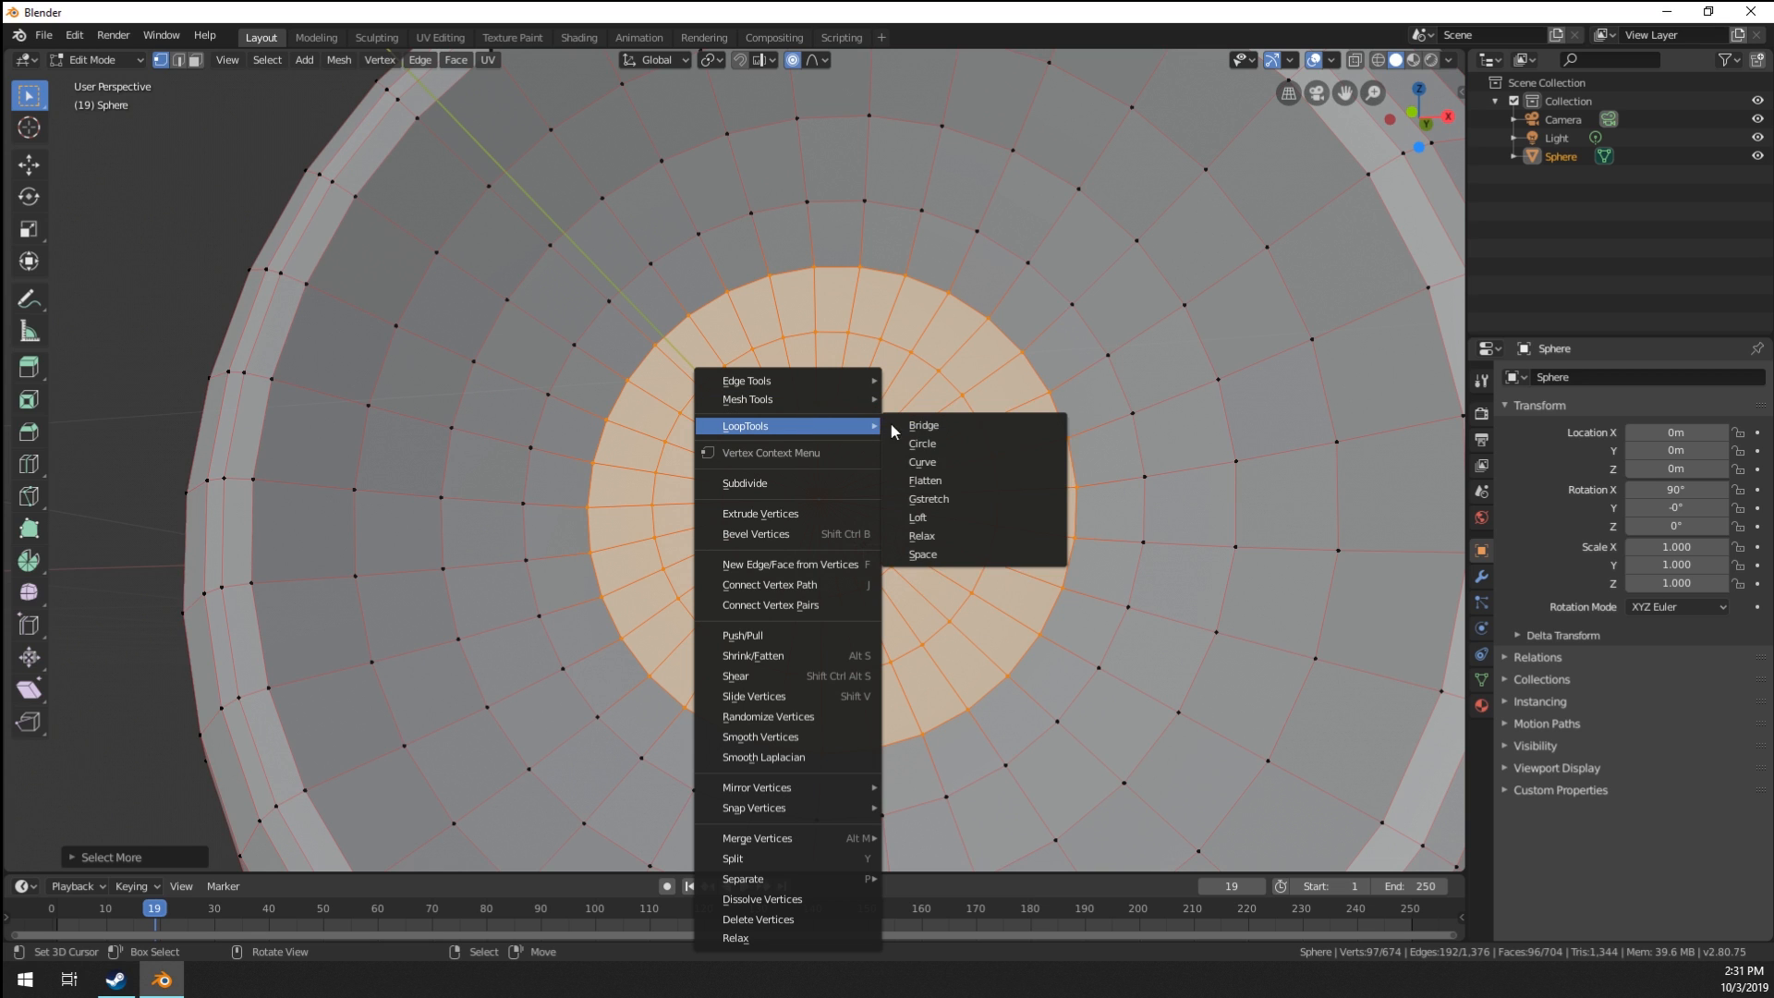
pyautogui.click(945, 478)
pyautogui.scroll(-5, 946, 479)
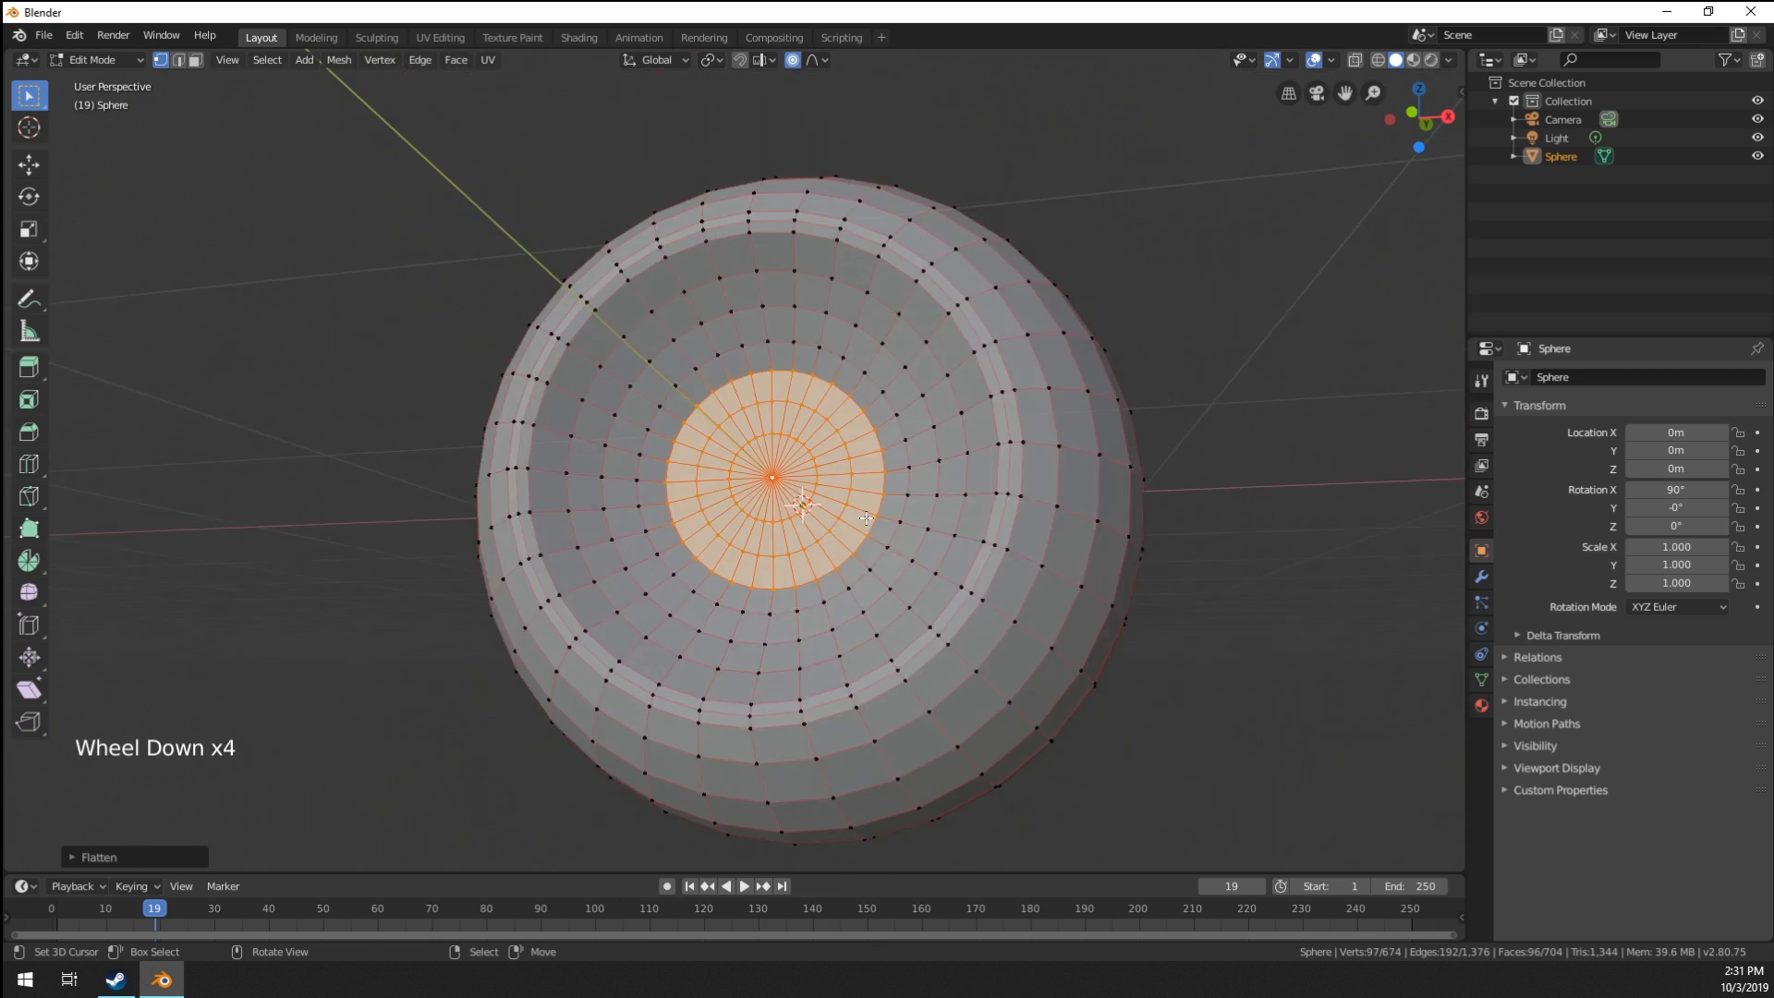
# Move the disc's centre vertex about -0.018 m along global Y with Inverse Square proportional editing at size 0.25.
pyautogui.moveTo(945, 479); pyautogui.dragTo(813, 591, button='middle')
pyautogui.scroll(4, 759, 574)
pyautogui.press('Tab')
pyautogui.press('Tab')
pyautogui.scroll(2, 821, 564)
pyautogui.rightClick(817, 549)
pyautogui.scroll(-1, 818, 549)
pyautogui.press('g')
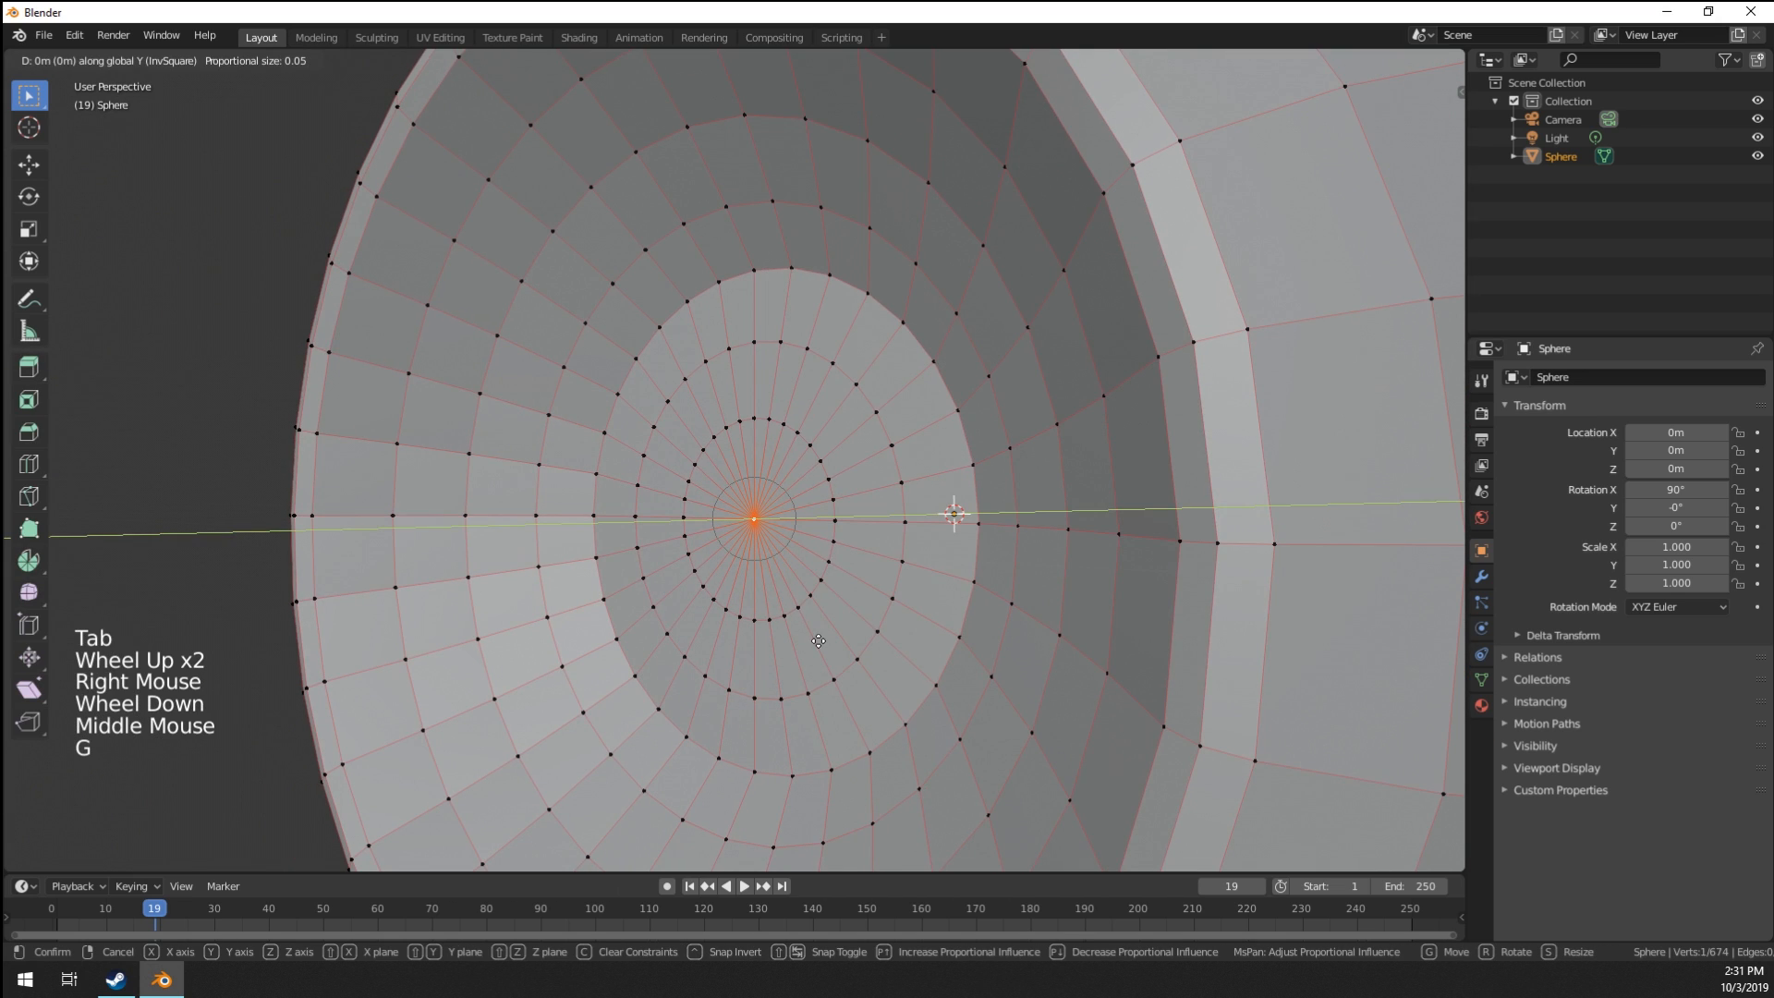
pyautogui.scroll(-8, 808, 645)
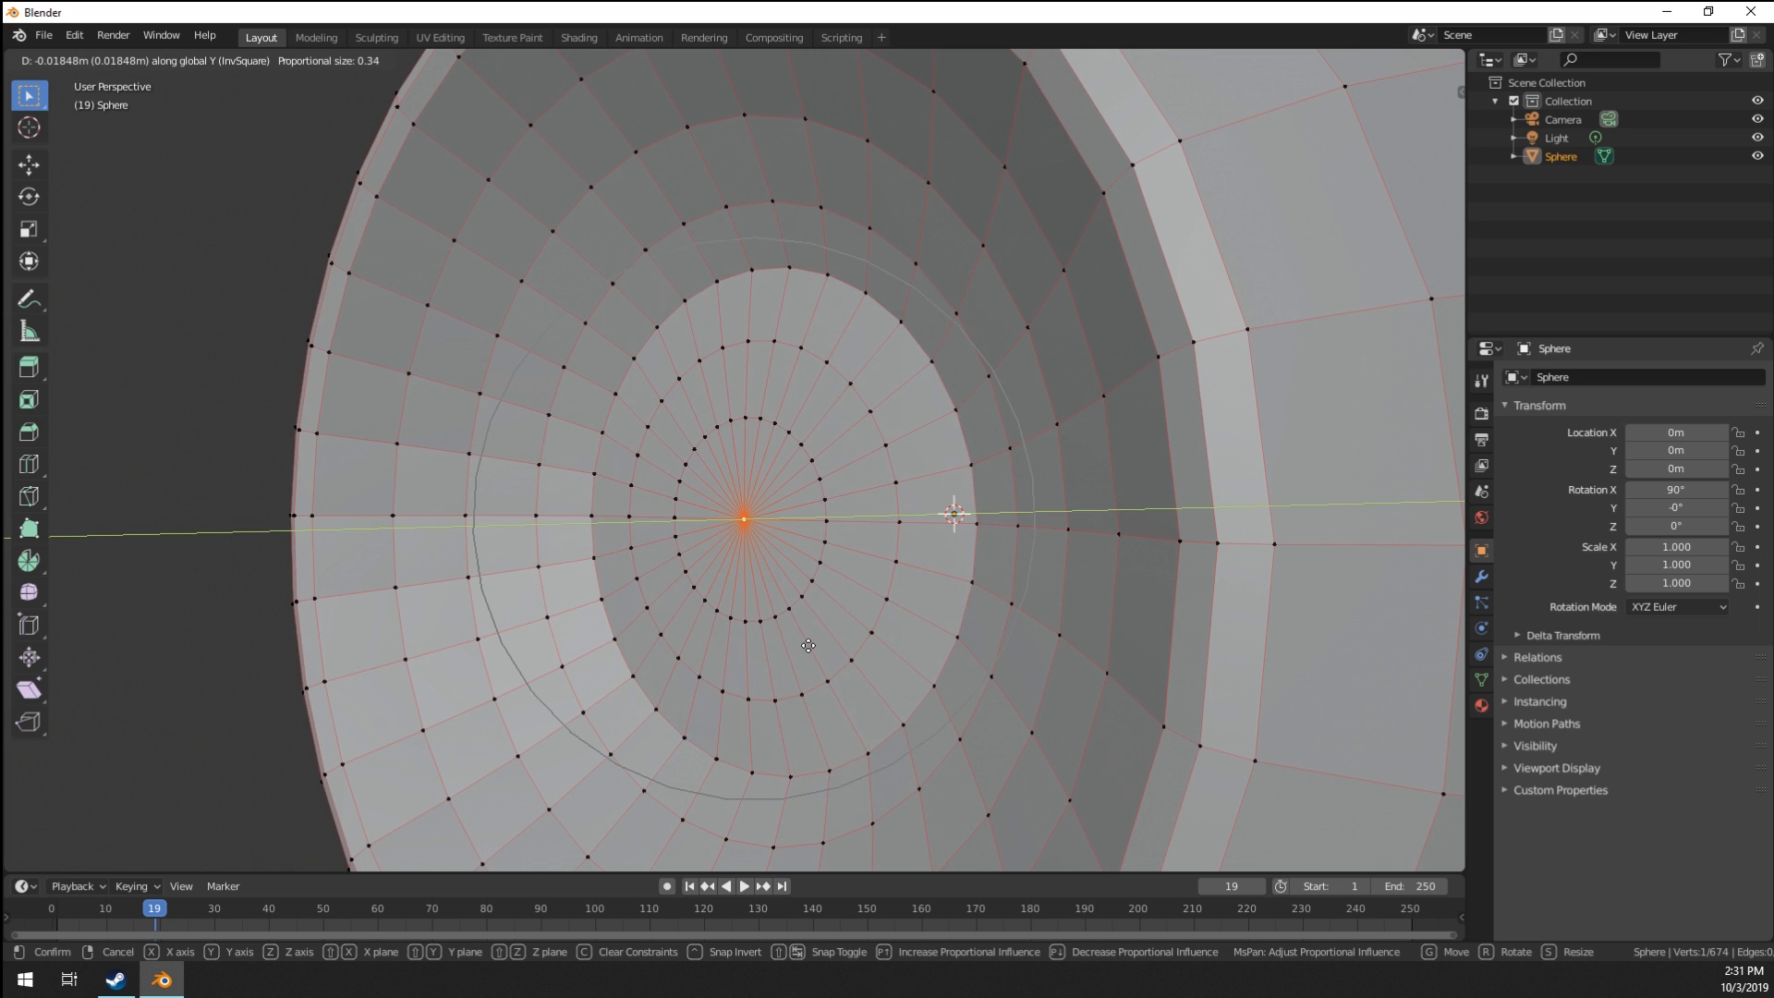
pyautogui.keyDown('shift'); pyautogui.scroll(-3, 809, 646); pyautogui.keyUp('shift')
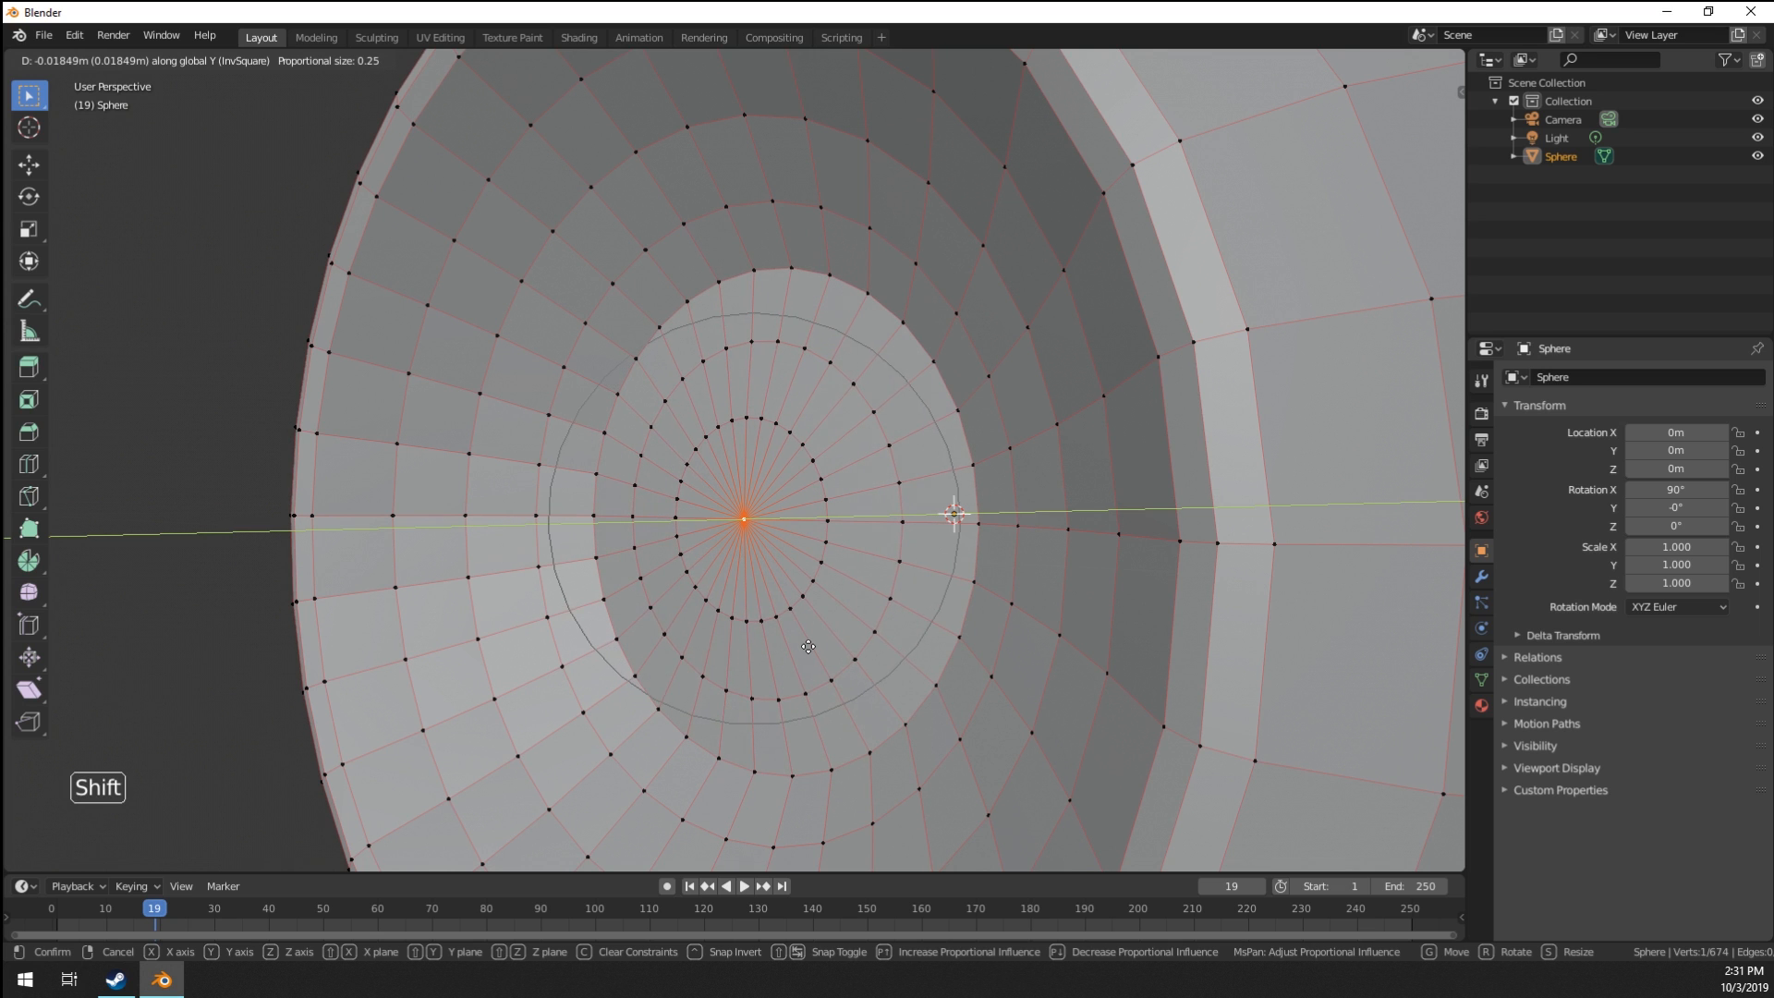
pyautogui.click(811, 649)
# Return to Object Mode and apply Shade Smooth to the eyeball sphere.
pyautogui.press('Tab')
pyautogui.scroll(-4, 811, 656)
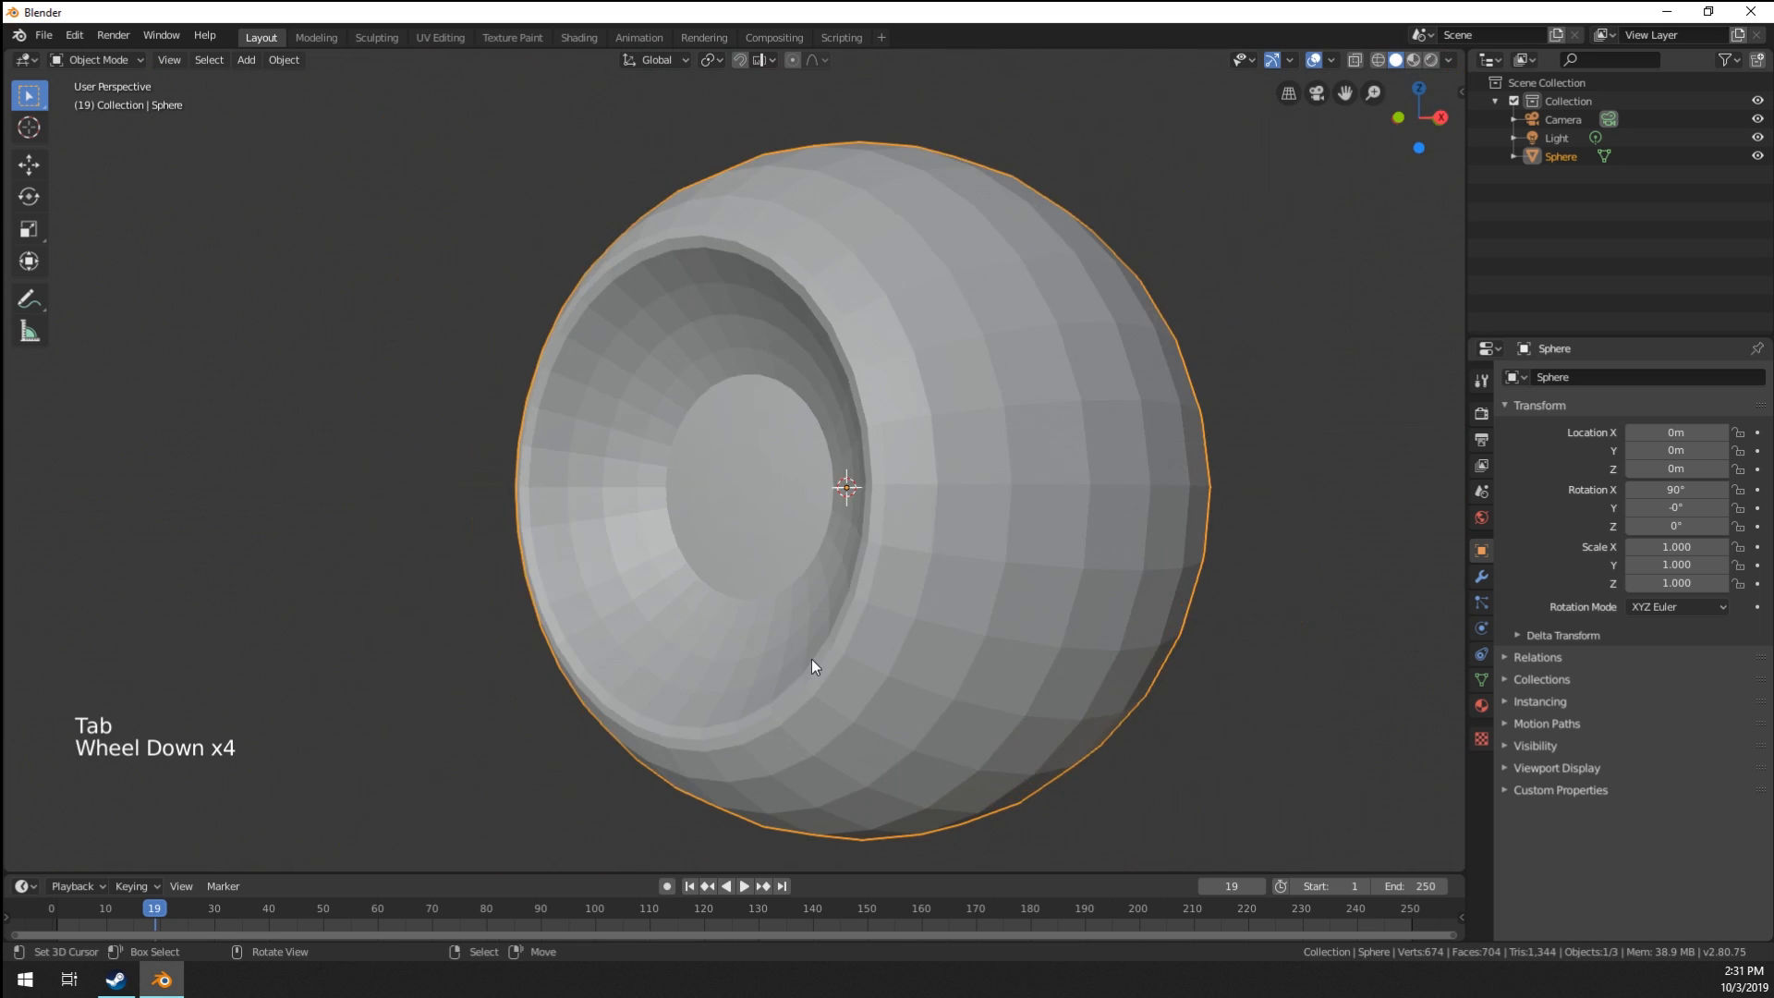
pyautogui.moveTo(811, 658); pyautogui.dragTo(862, 641, button='middle')
pyautogui.press('w')
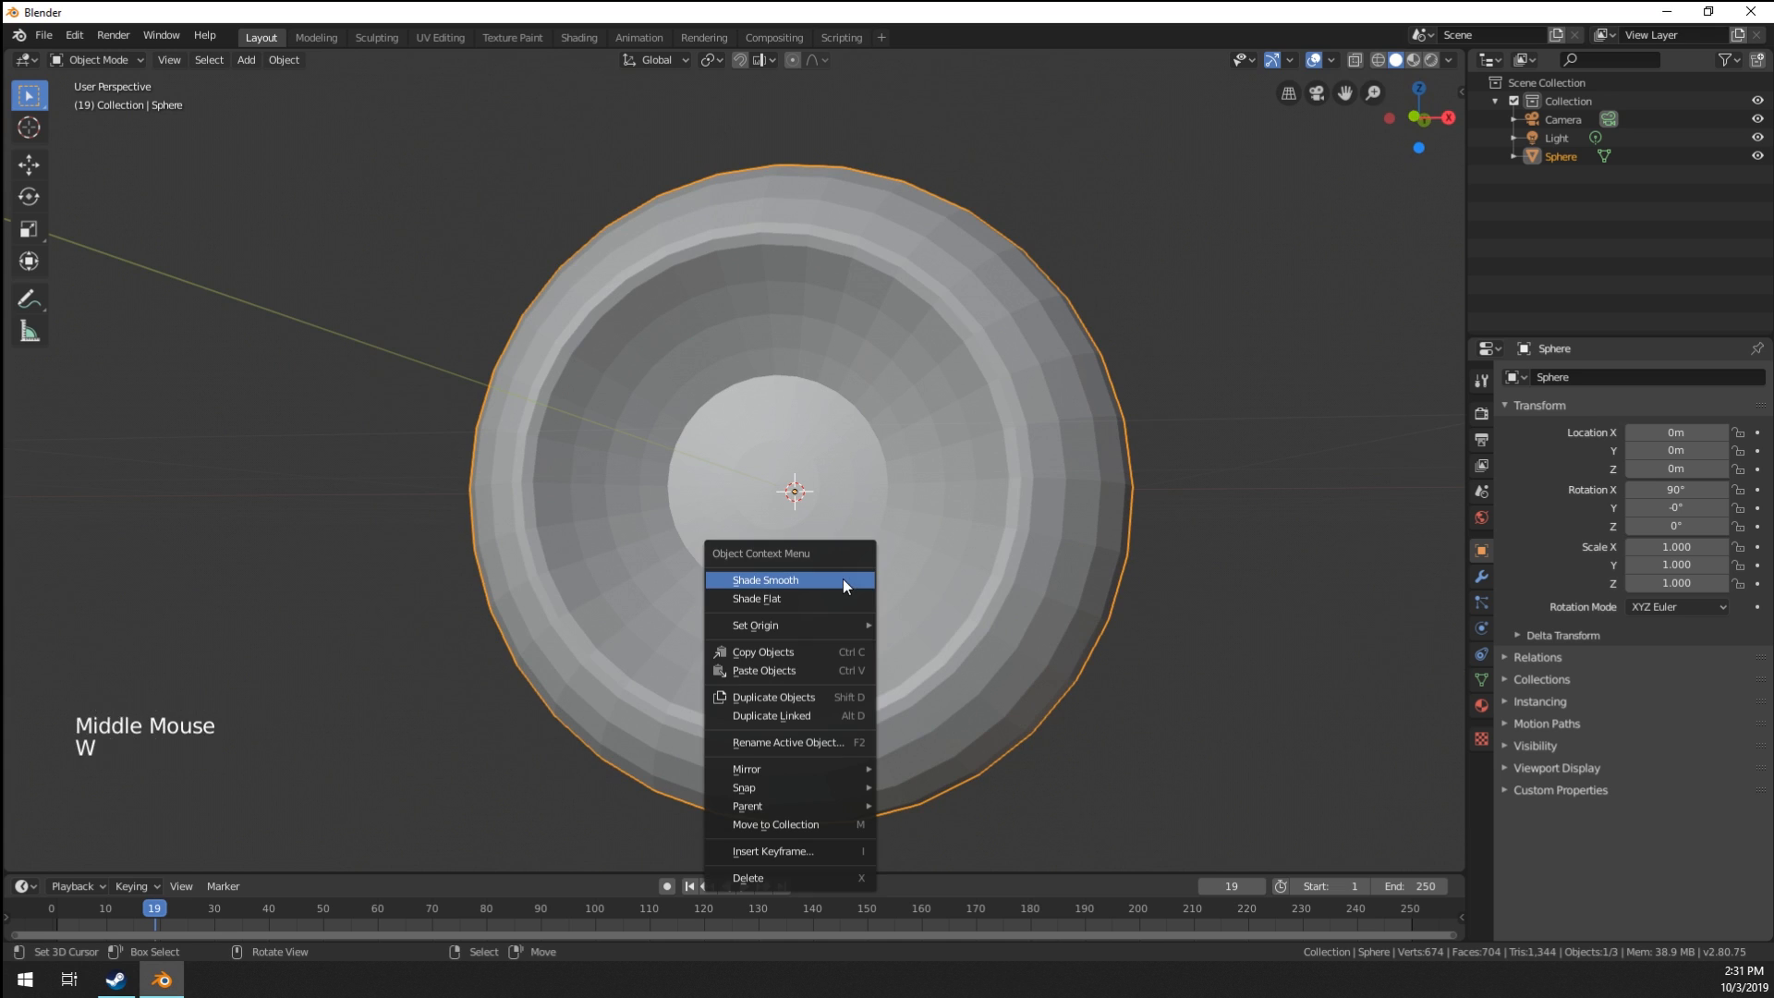
pyautogui.click(737, 580)
pyautogui.scroll(-3, 740, 584)
pyautogui.moveTo(843, 578)
pyautogui.mouseDown(button='middle')
pyautogui.moveTo(966, 618)
pyautogui.moveTo(831, 574)
pyautogui.mouseUp(button='middle')
pyautogui.scroll(5, 832, 574)
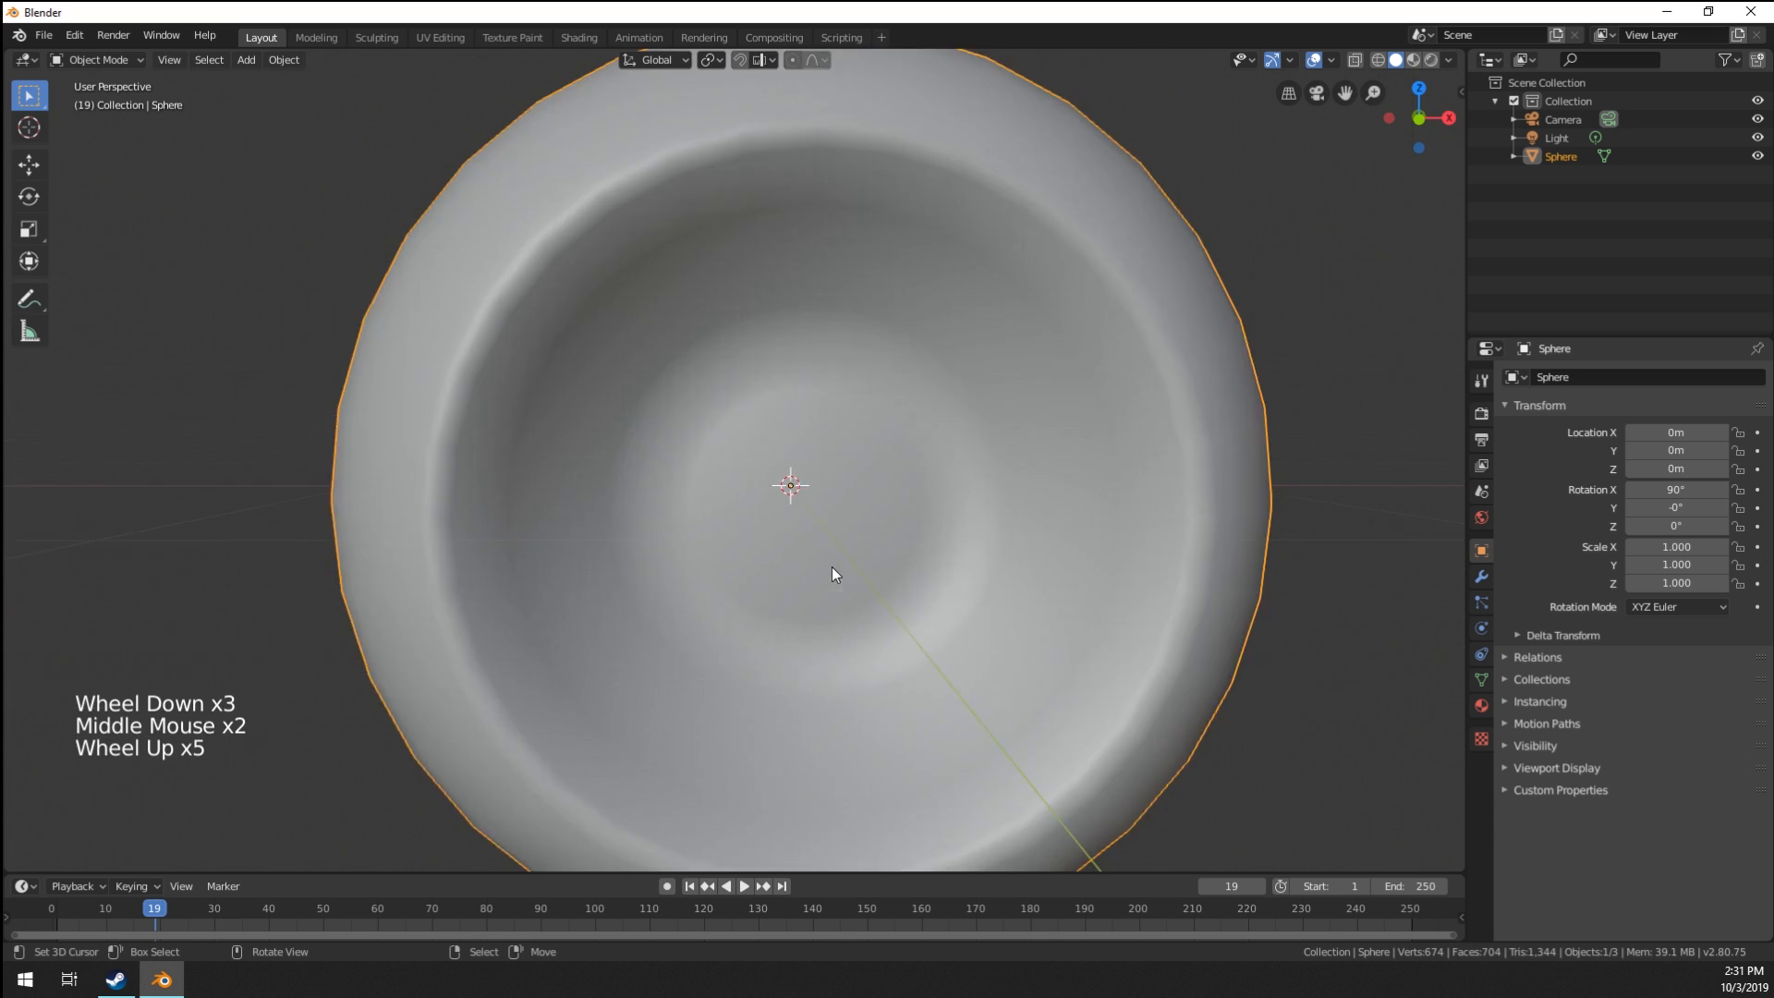
# Bevel the edge loop around the central disc with two segments and a width of about 0.0156 m, then return to Object Mode.
pyautogui.press('Tab')
pyautogui.scroll(2, 757, 527)
pyautogui.scroll(-1, 757, 526)
pyautogui.moveTo(757, 527); pyautogui.dragTo(706, 501, button='middle')
pyautogui.scroll(1, 707, 501)
pyautogui.keyDown('alt'); pyautogui.rightClick(613, 407); pyautogui.keyUp('alt')
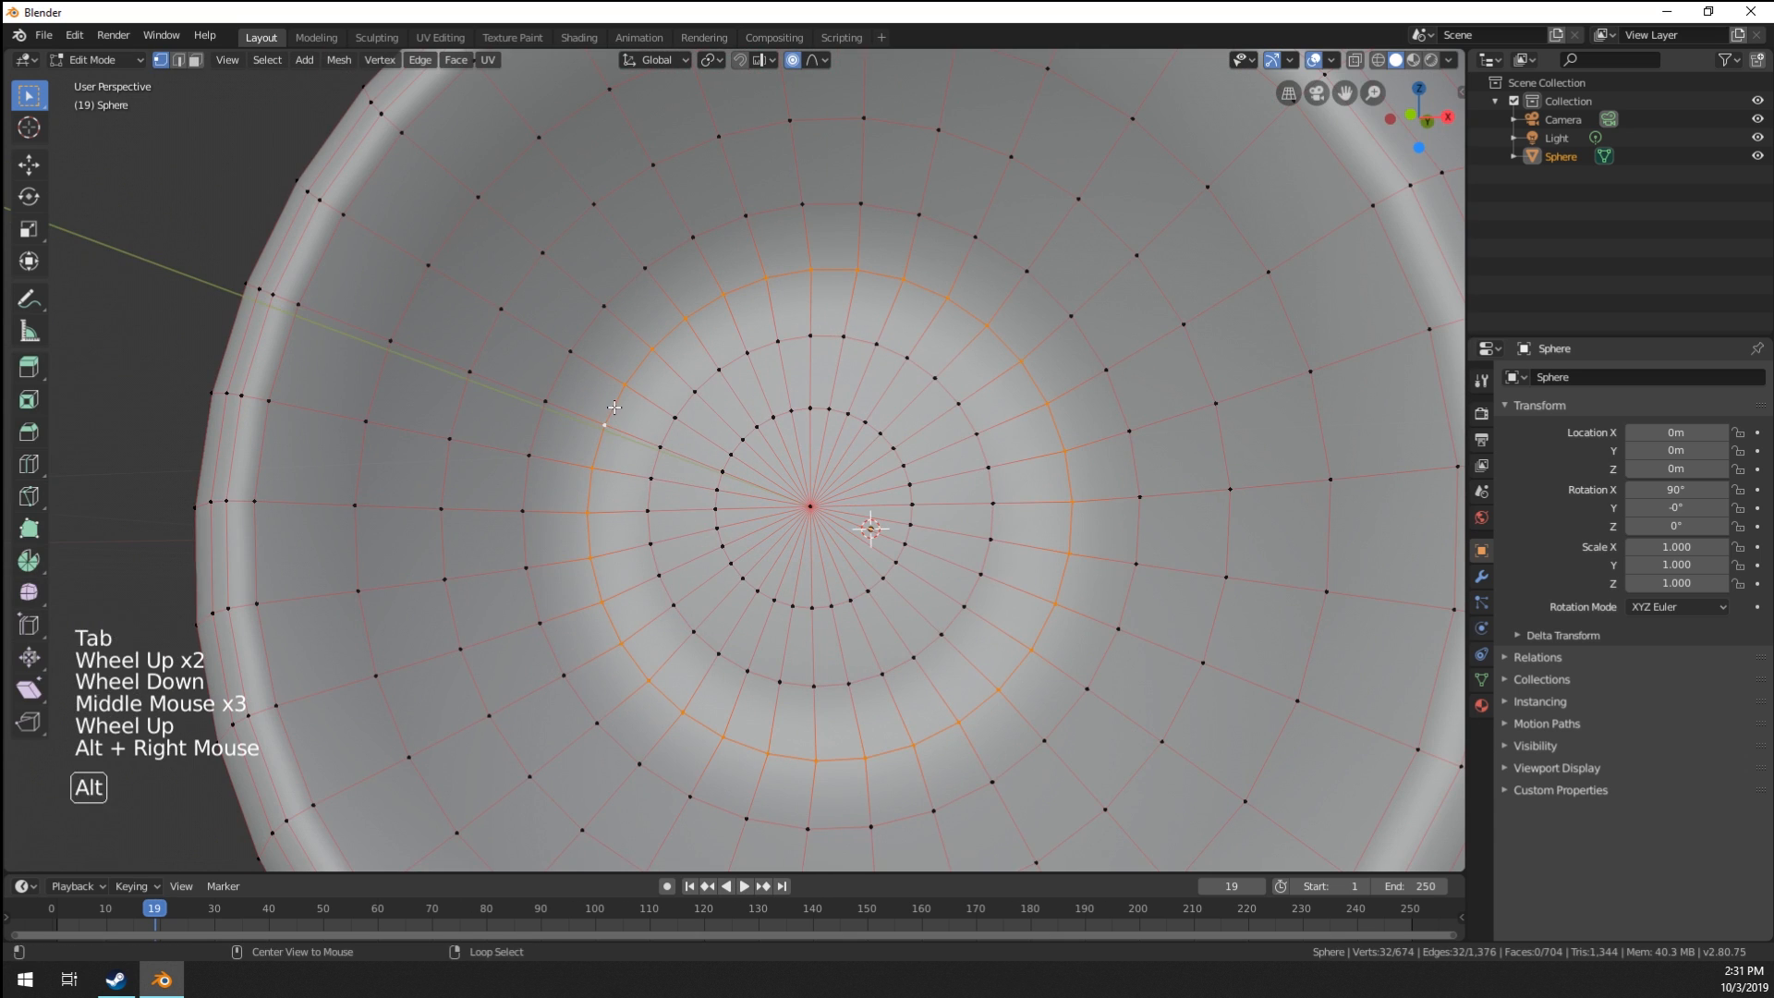
pyautogui.hotkey('ctrl', 'b')
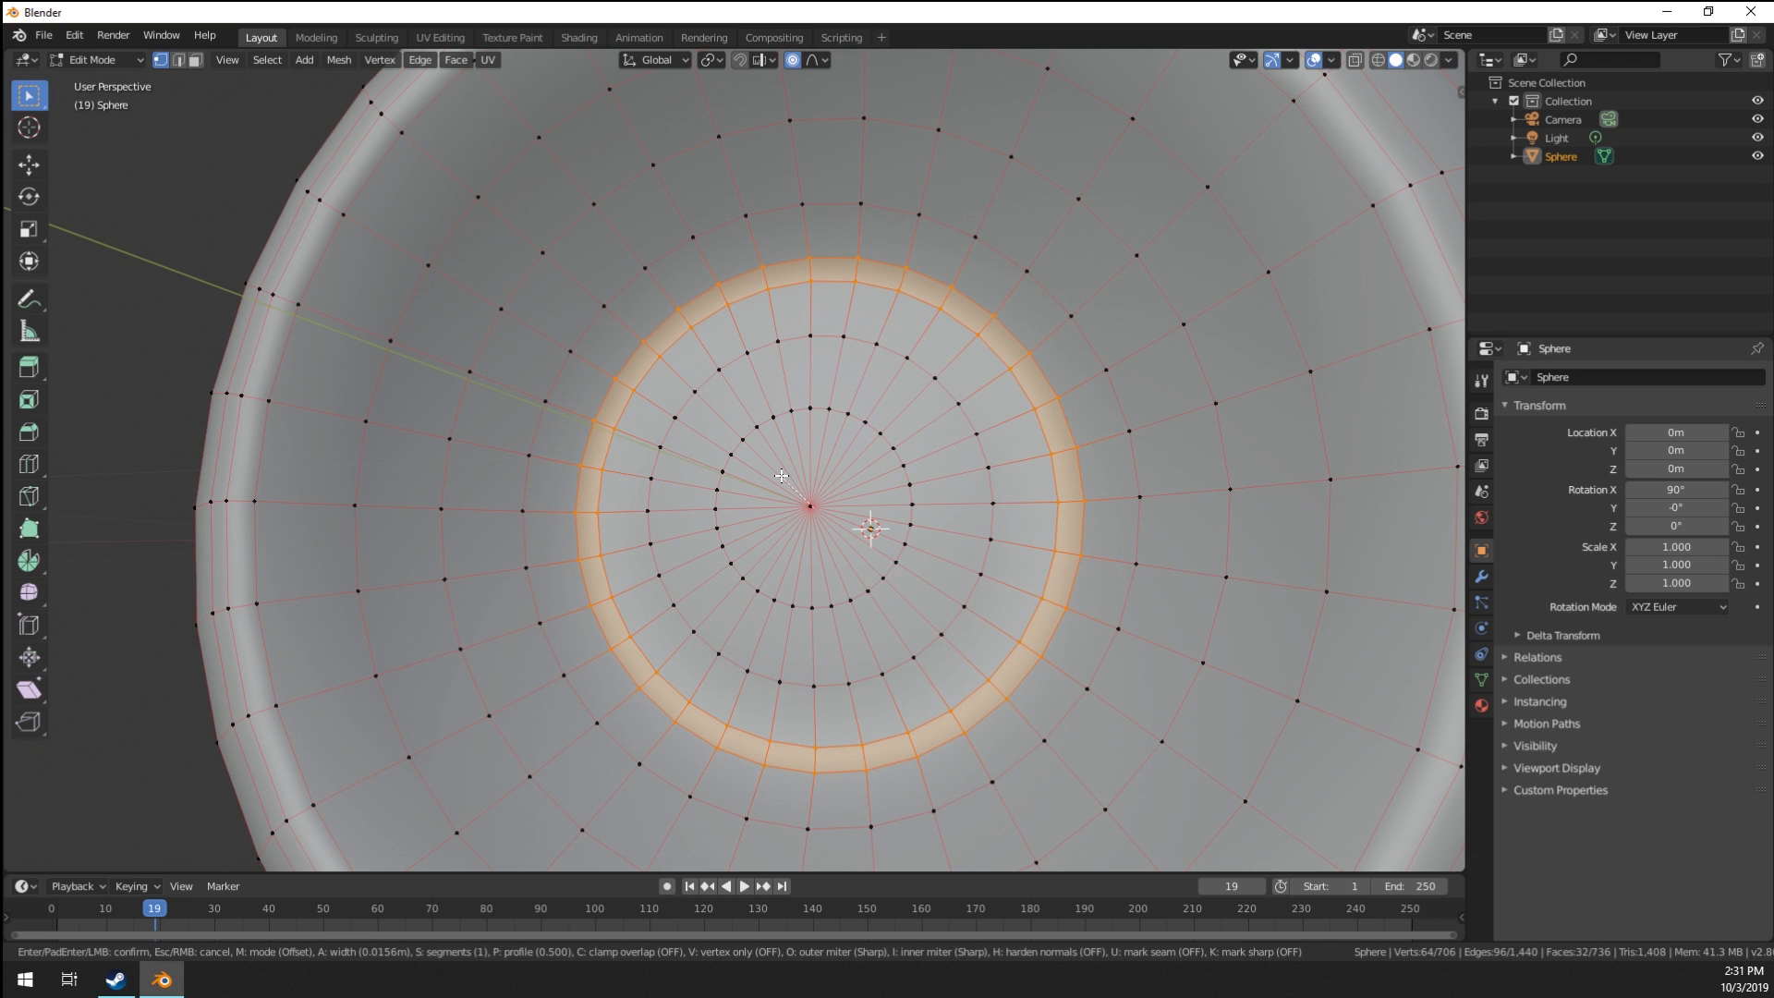
pyautogui.scroll(1, 780, 476)
pyautogui.click(781, 476)
pyautogui.press('Tab')
# Examine the smooth-shaded eyeball's cavity, central disc and outer rim from the front and the side.
pyautogui.scroll(-6, 768, 606)
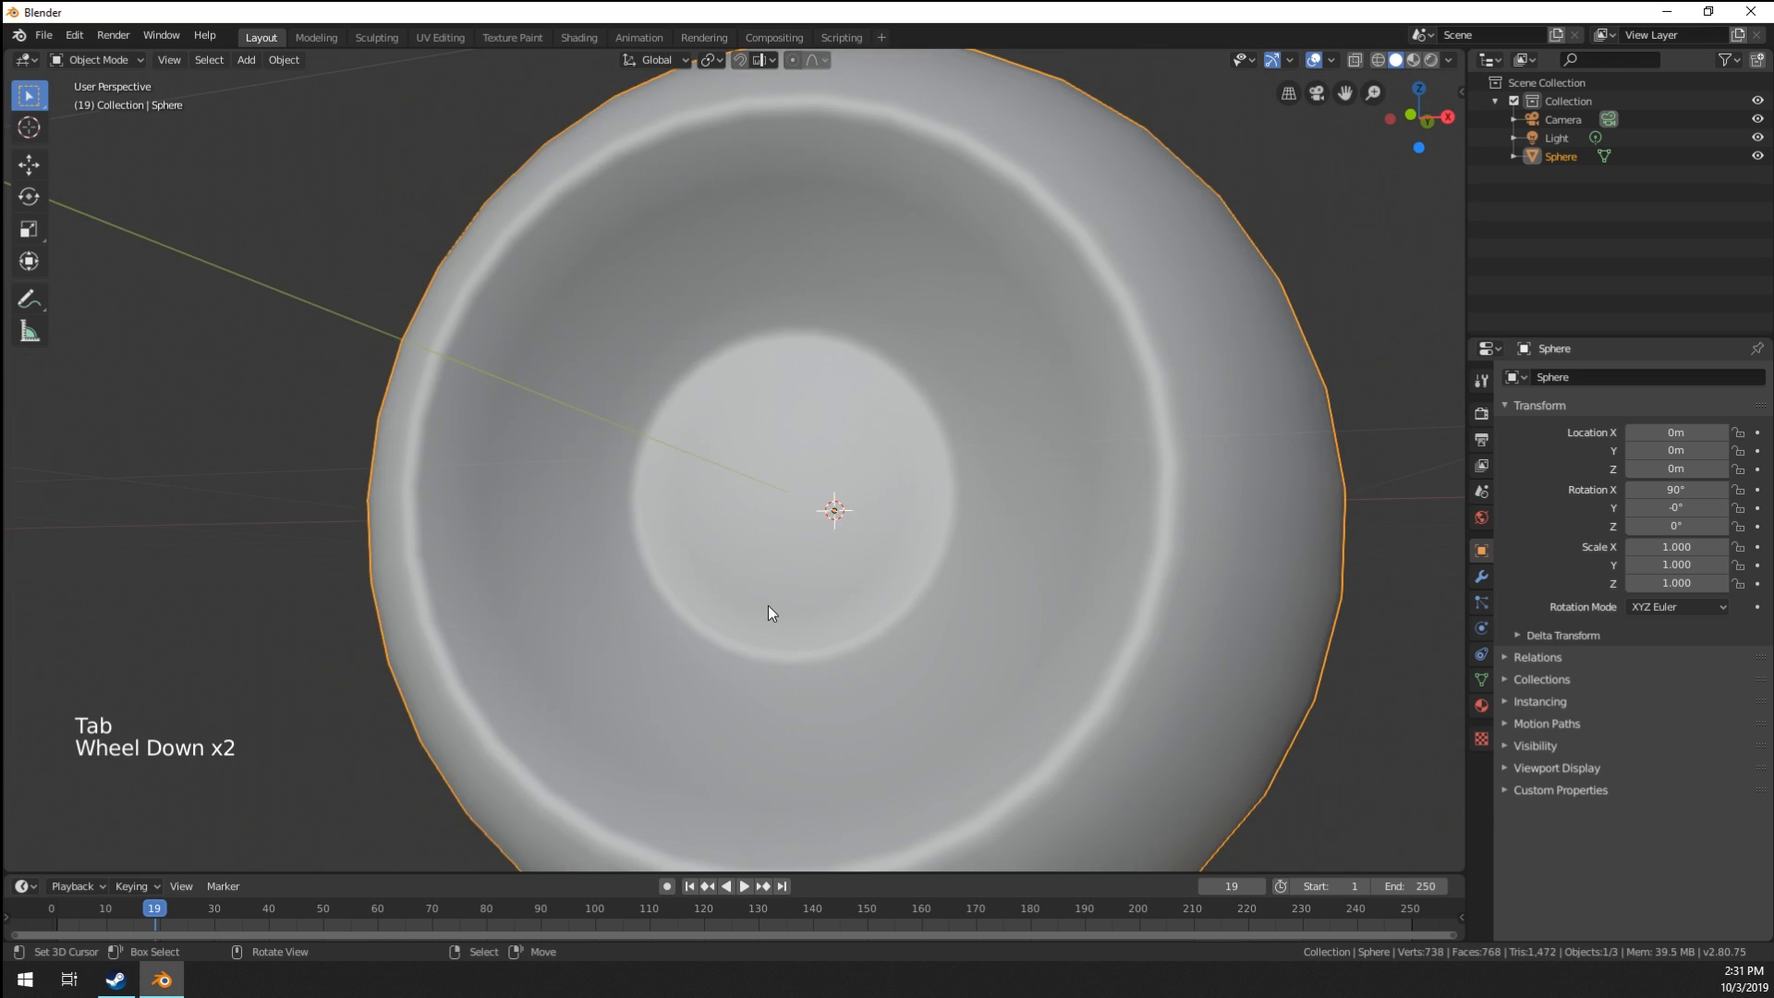
pyautogui.moveTo(789, 628)
pyautogui.mouseDown(button='middle')
pyautogui.moveTo(968, 653)
pyautogui.moveTo(729, 656)
pyautogui.moveTo(785, 547)
pyautogui.moveTo(935, 619)
pyautogui.moveTo(784, 657)
pyautogui.mouseUp(button='middle')
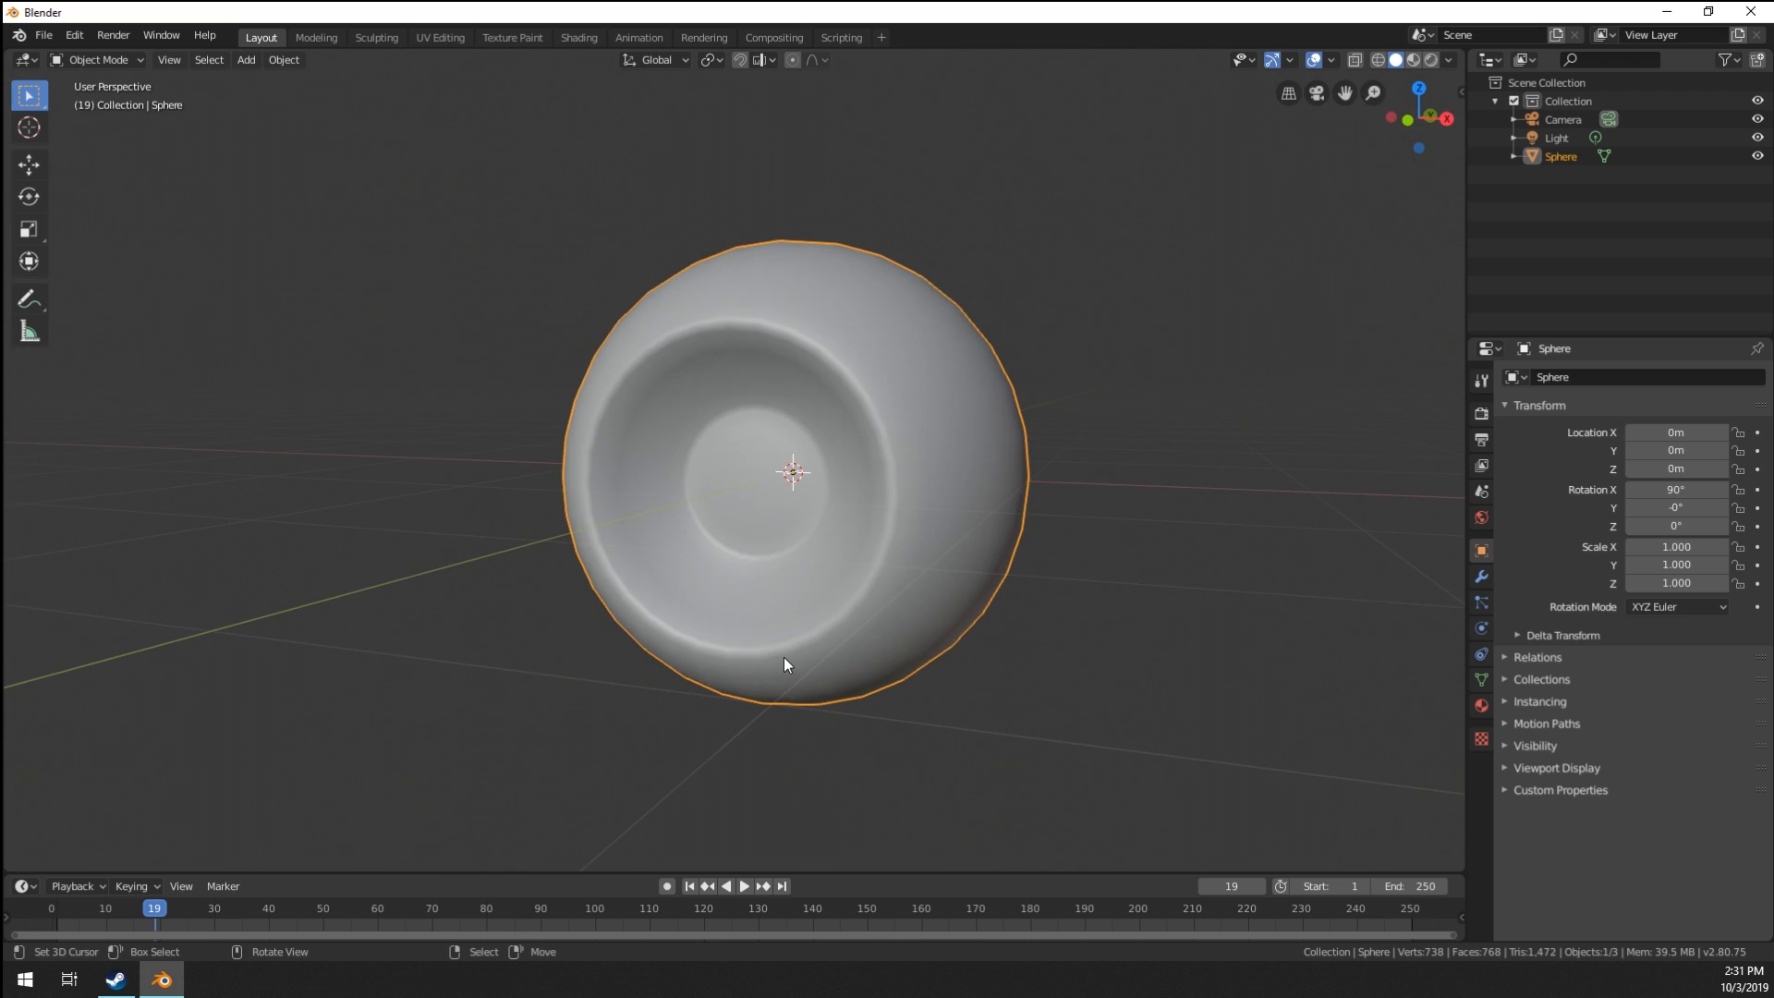
pyautogui.scroll(1, 783, 664)
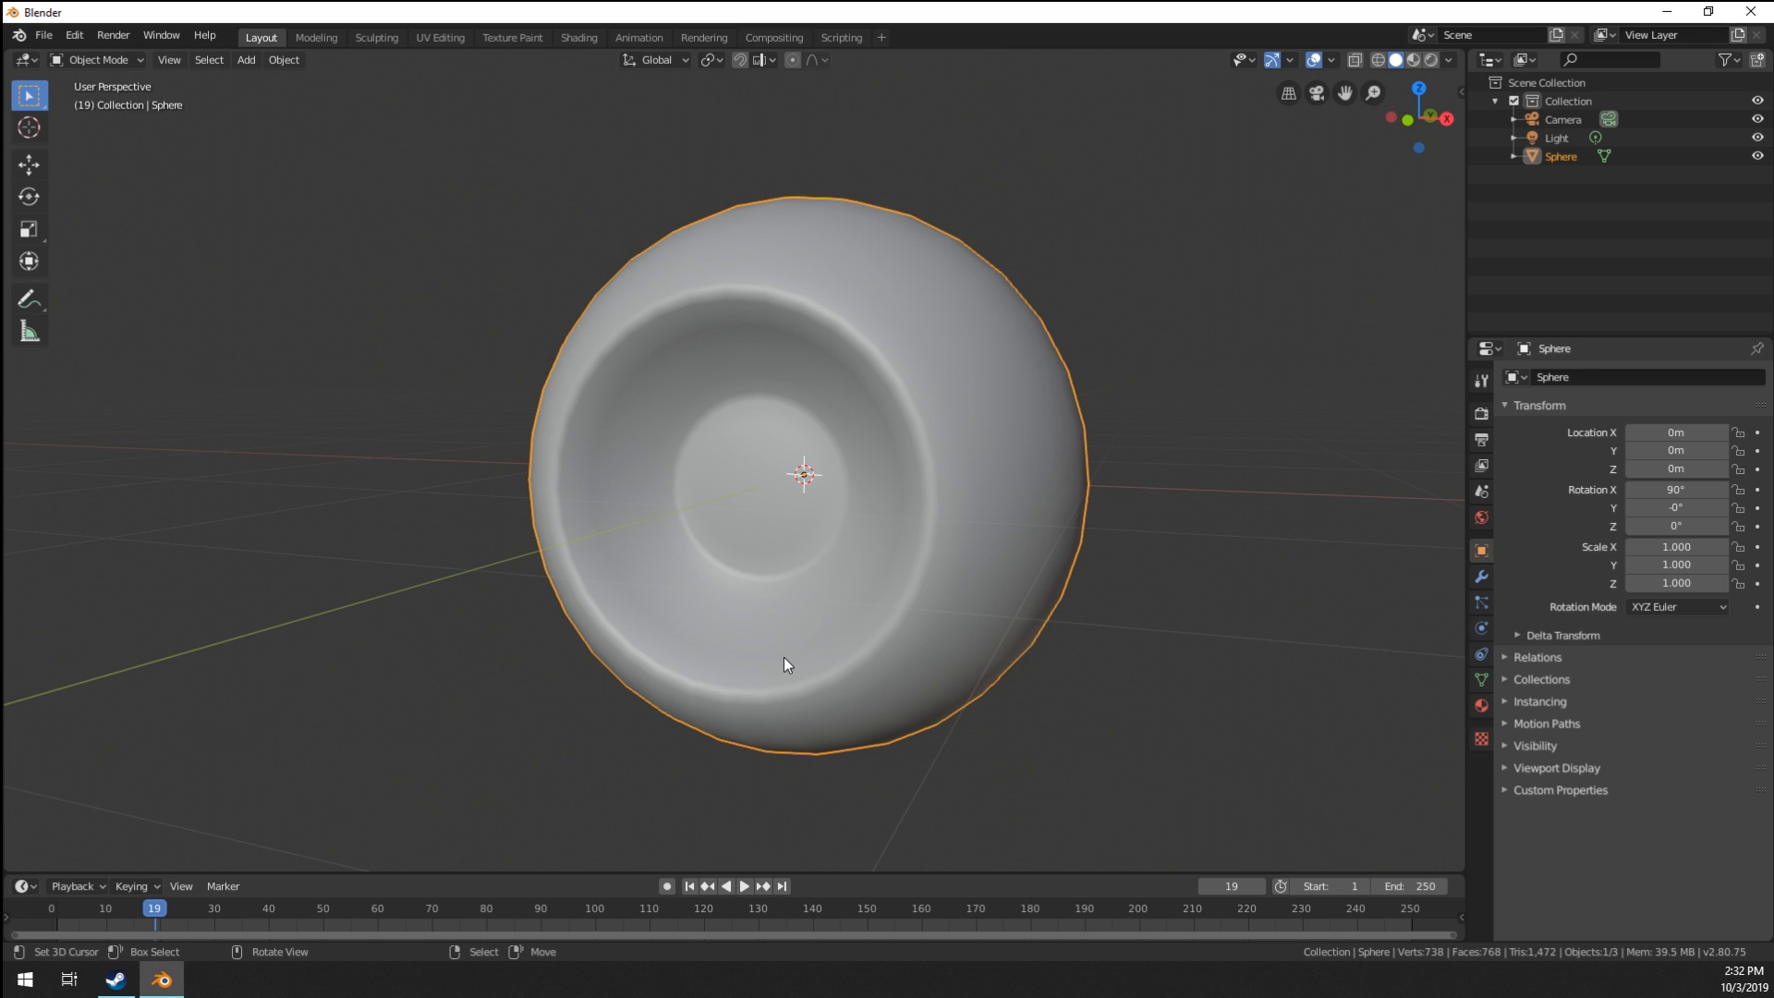
pyautogui.moveTo(785, 658); pyautogui.dragTo(632, 619, button='middle')
pyautogui.press('shift')
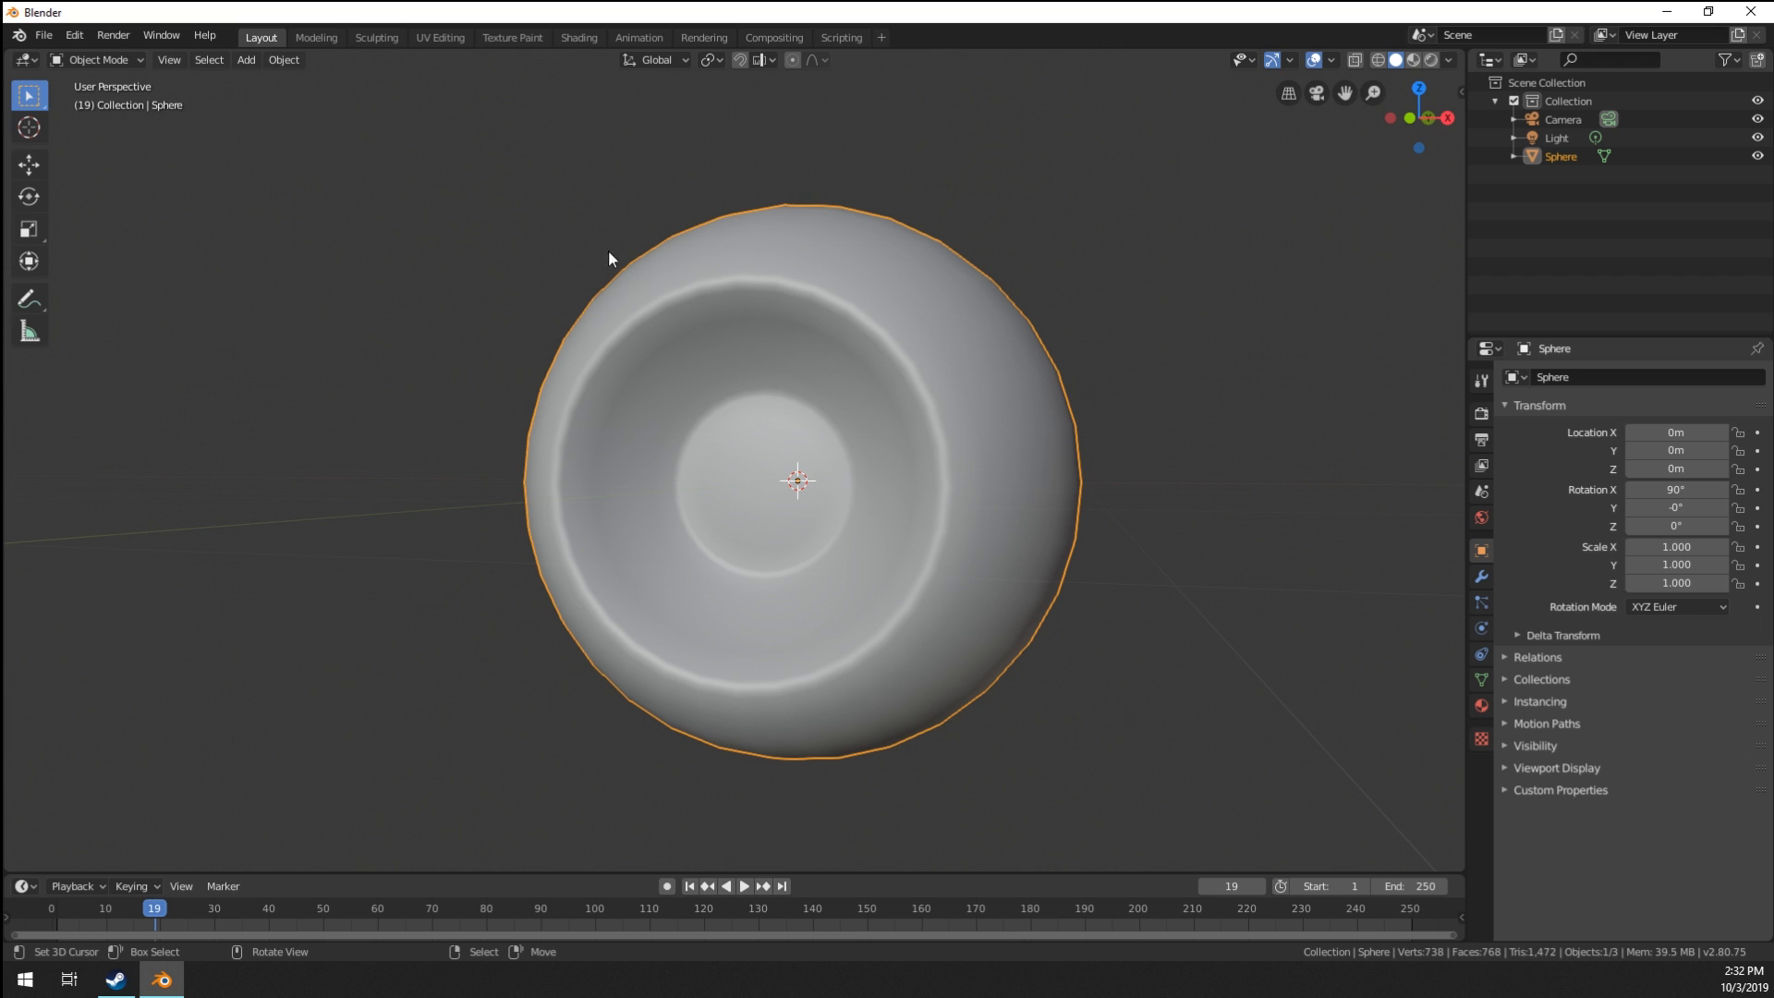
pyautogui.moveTo(608, 250); pyautogui.dragTo(723, 320, button='middle')
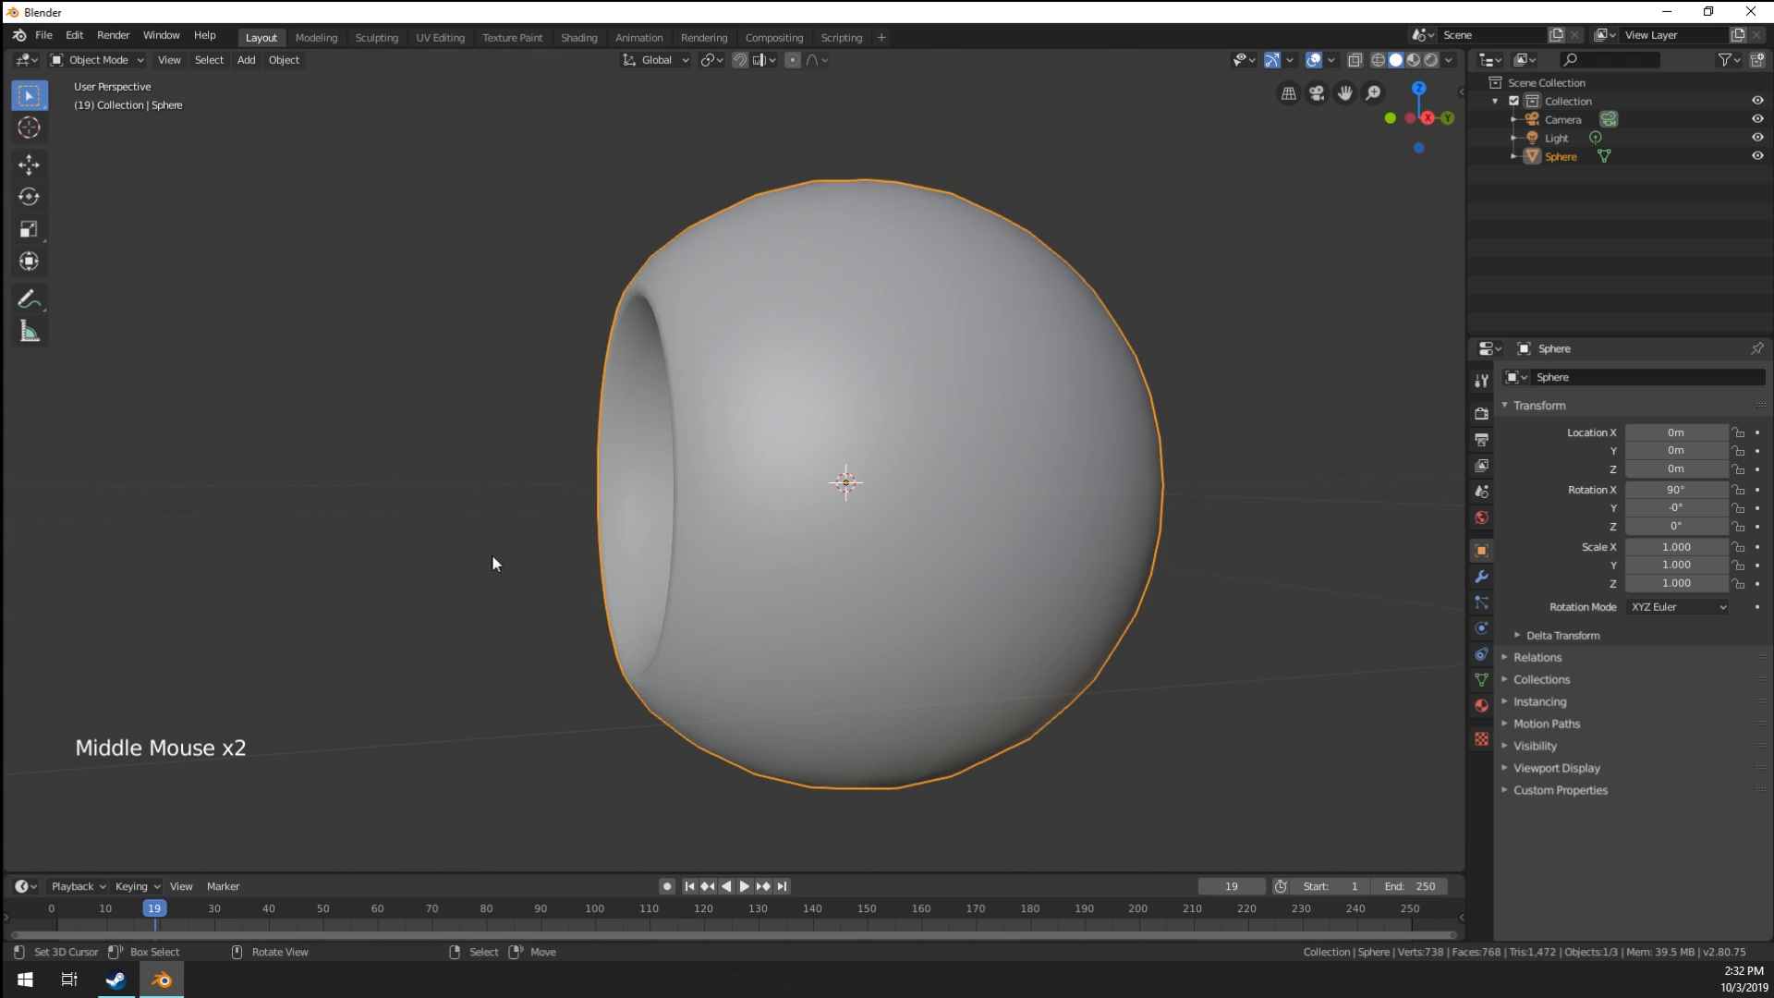
pyautogui.moveTo(493, 561); pyautogui.dragTo(536, 465, button='middle')
pyautogui.moveTo(557, 592); pyautogui.dragTo(622, 599, button='middle')
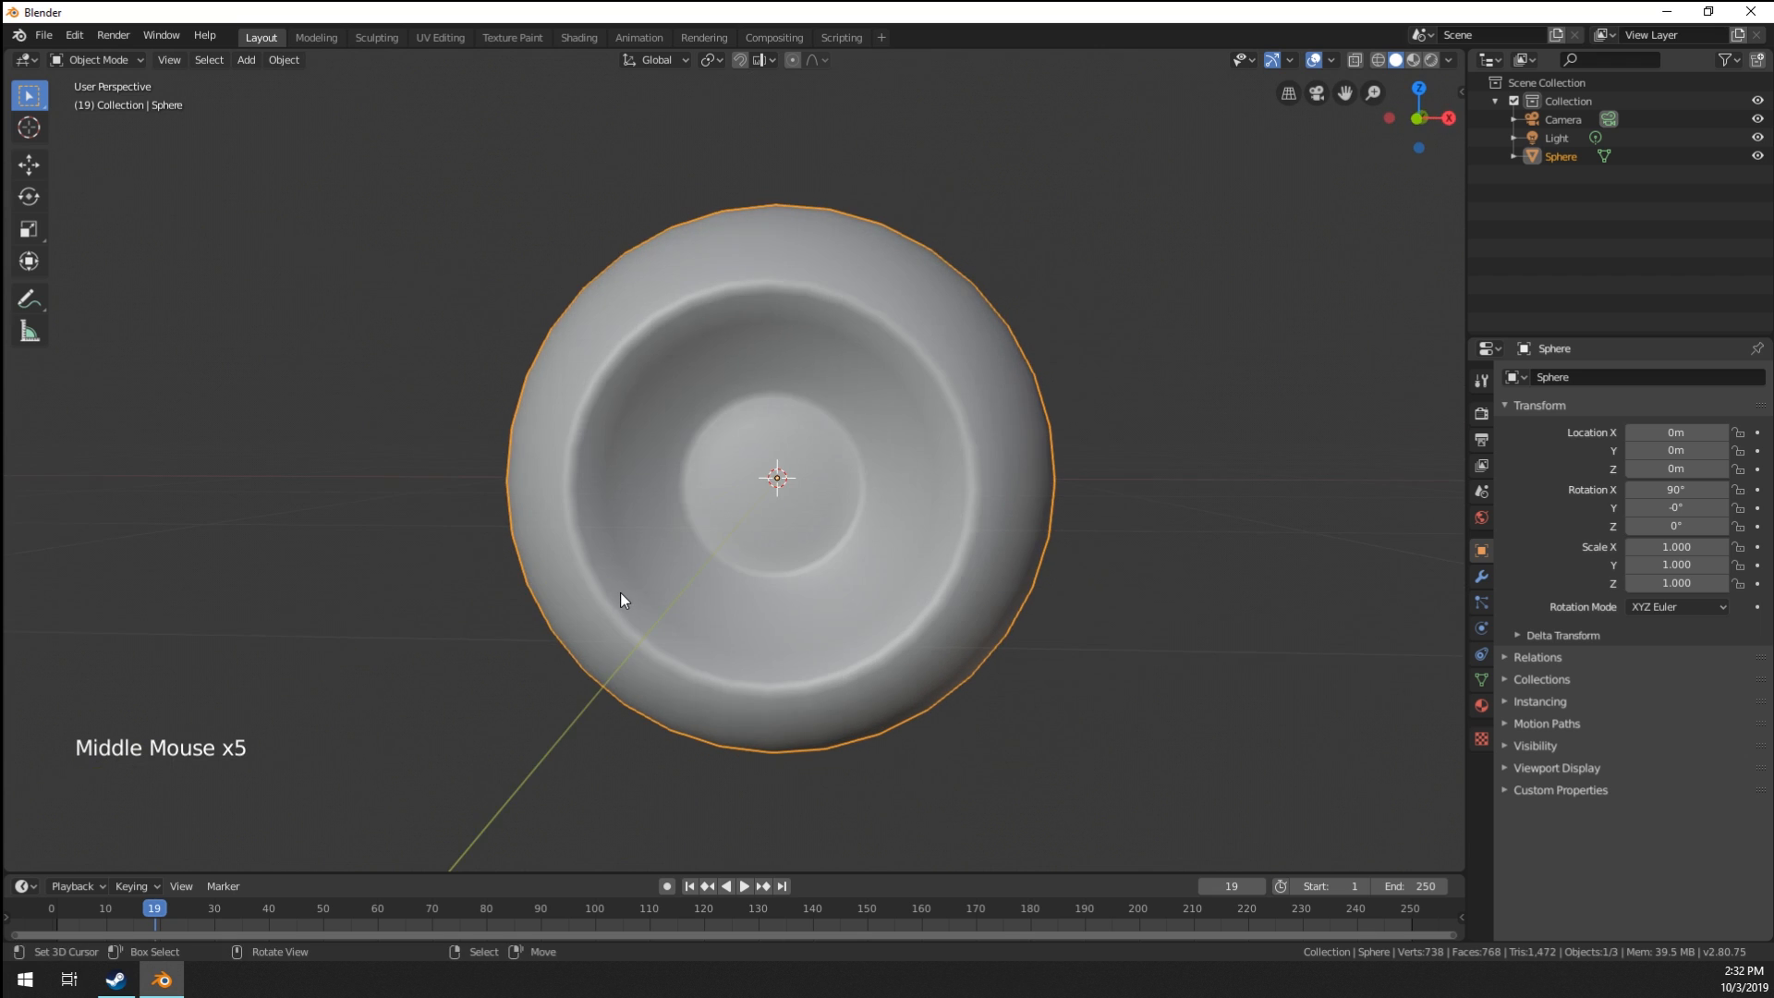
# Add a second UV sphere around the eyeball and rotate it 90° about the X axis.
pyautogui.hotkey('shift', 'a')
pyautogui.moveTo(621, 596)
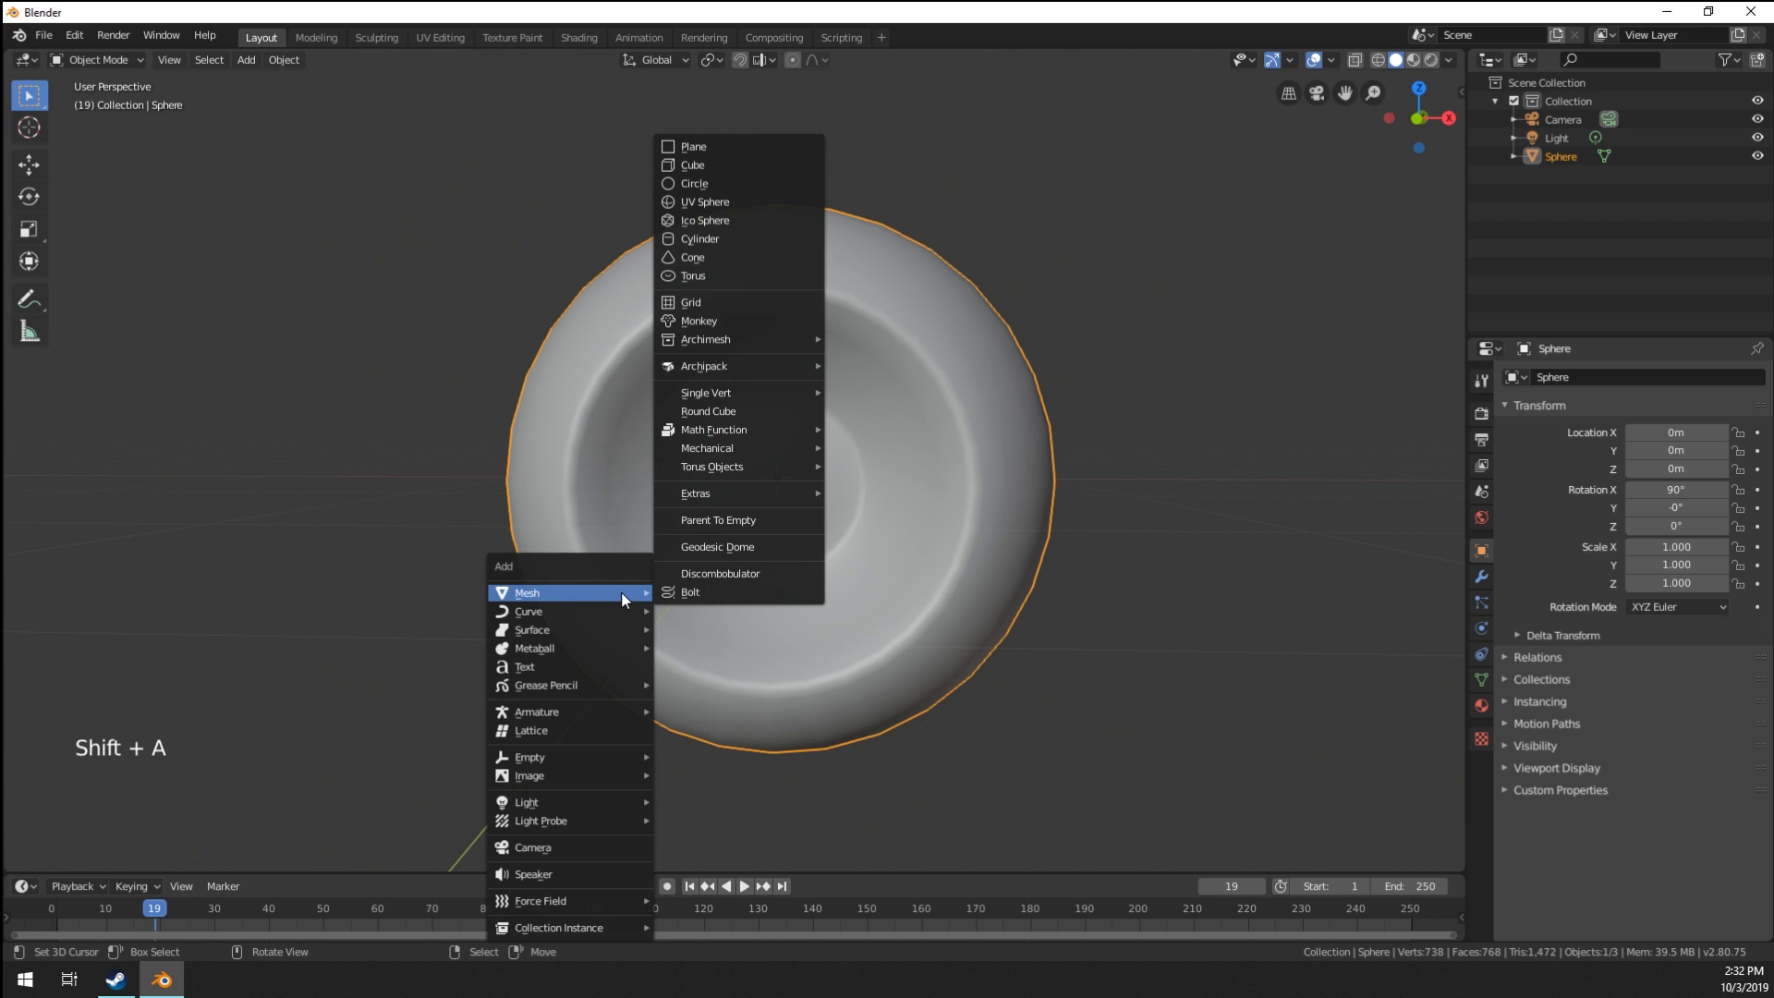
pyautogui.click(739, 203)
pyautogui.moveTo(944, 574); pyautogui.dragTo(903, 602, button='middle')
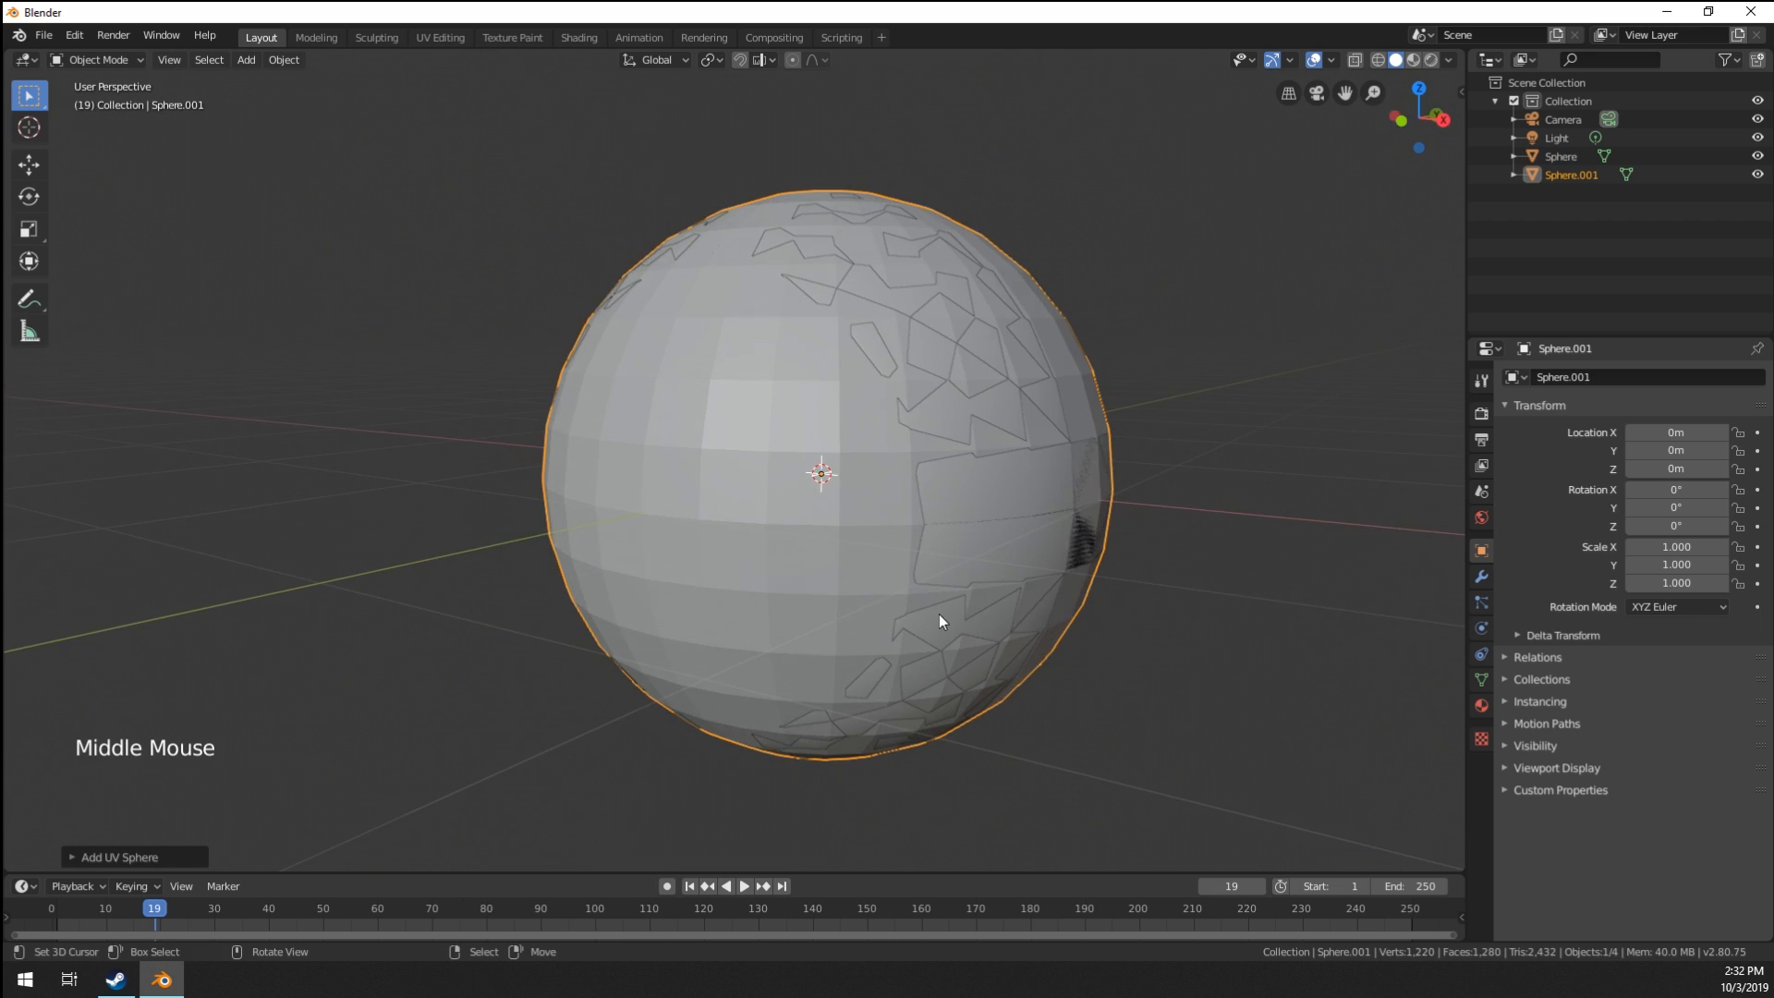
pyautogui.write('rx90')
pyautogui.press('Return')
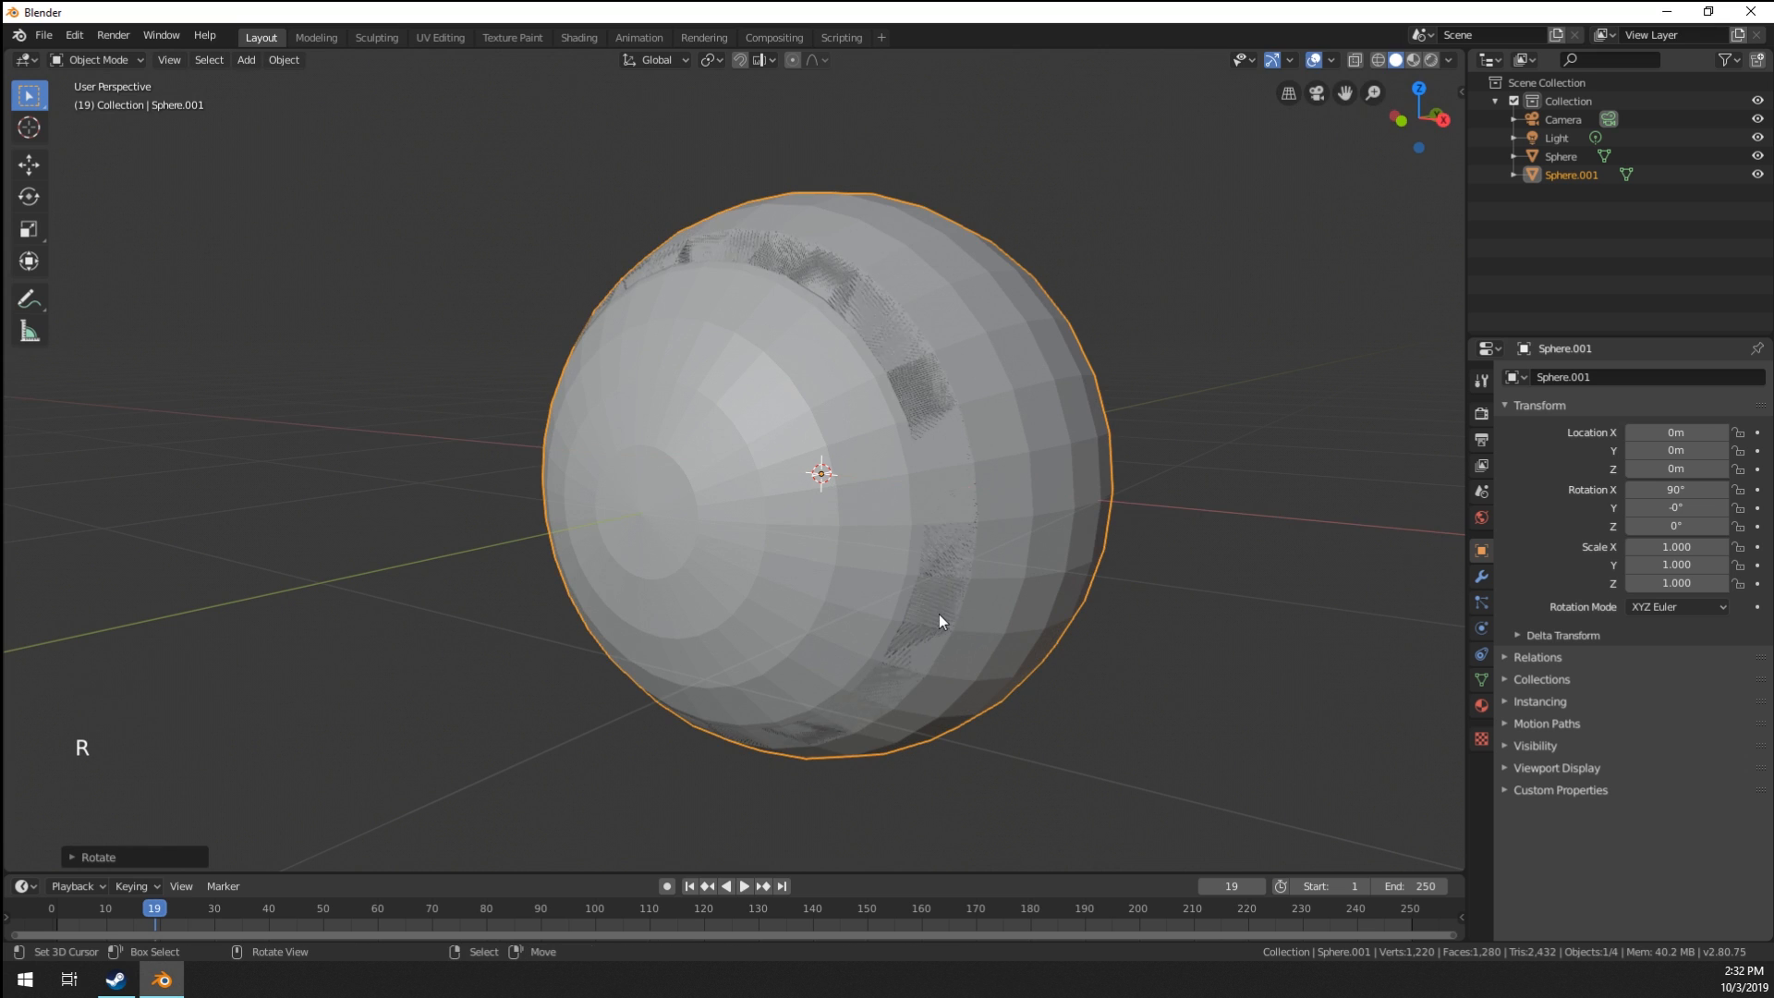
# Scale the new outer sphere by 1.02 so that it encloses the inner eyeball.
pyautogui.scroll(2, 941, 708)
pyautogui.moveTo(941, 707); pyautogui.dragTo(941, 700, button='middle')
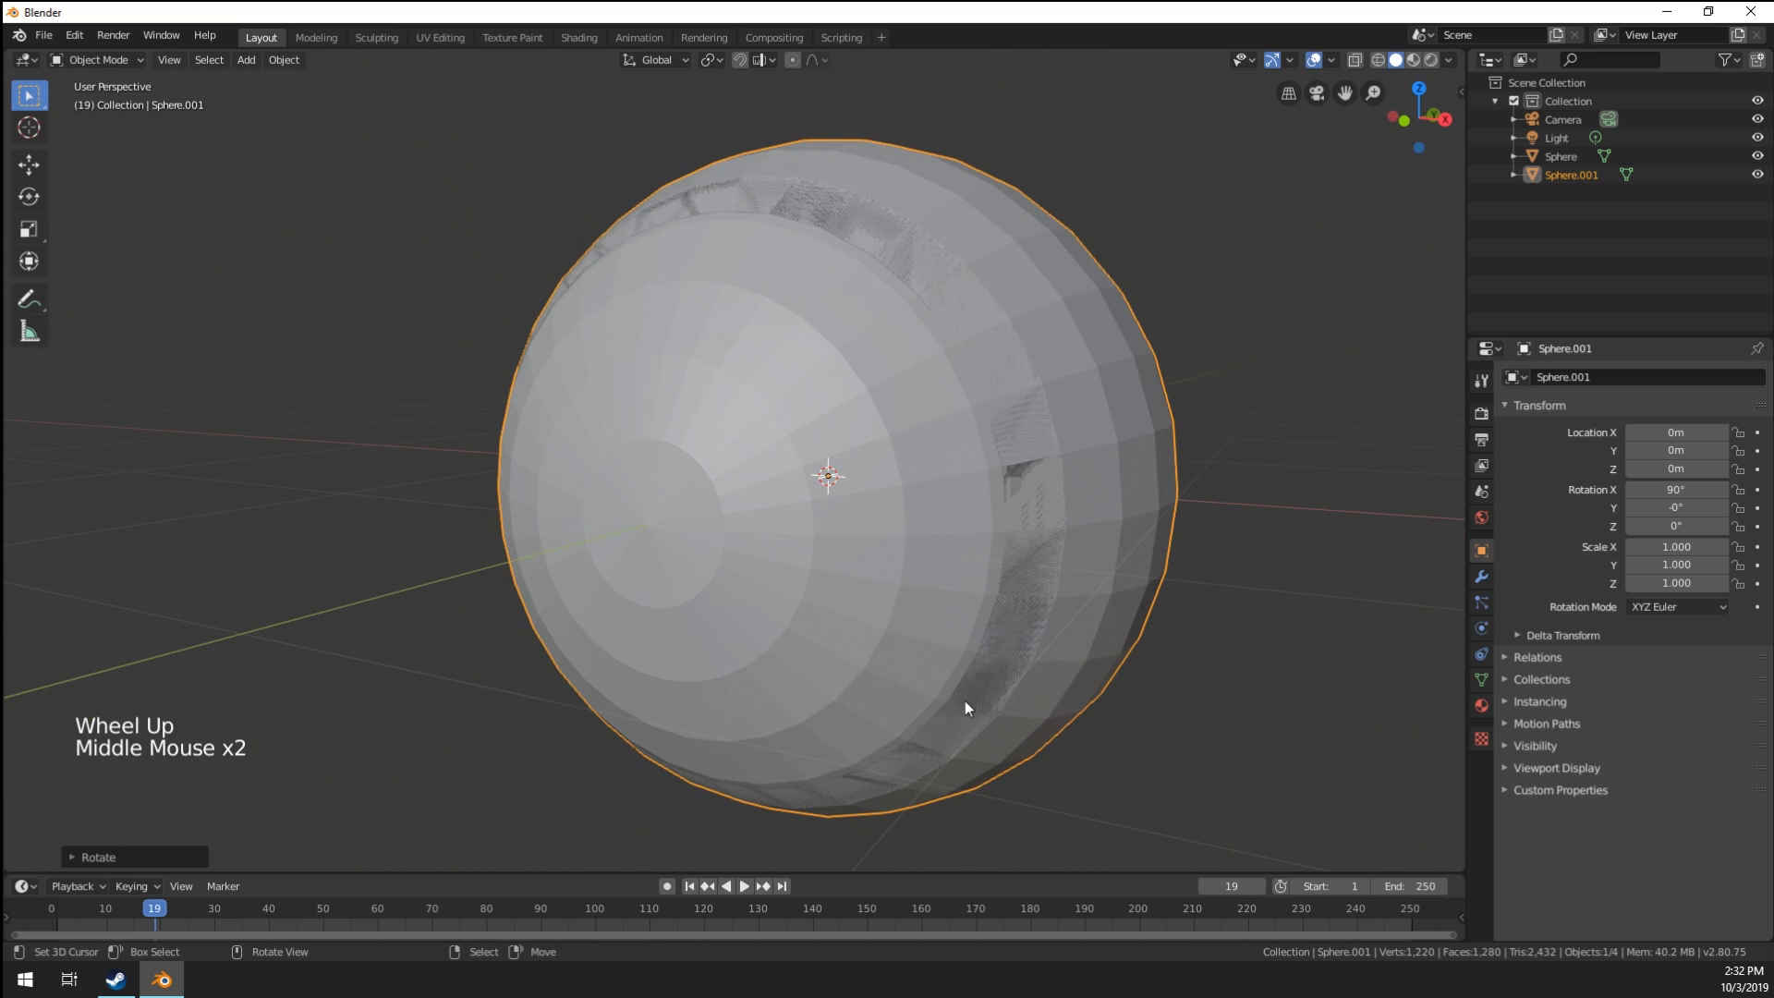
pyautogui.press('s')
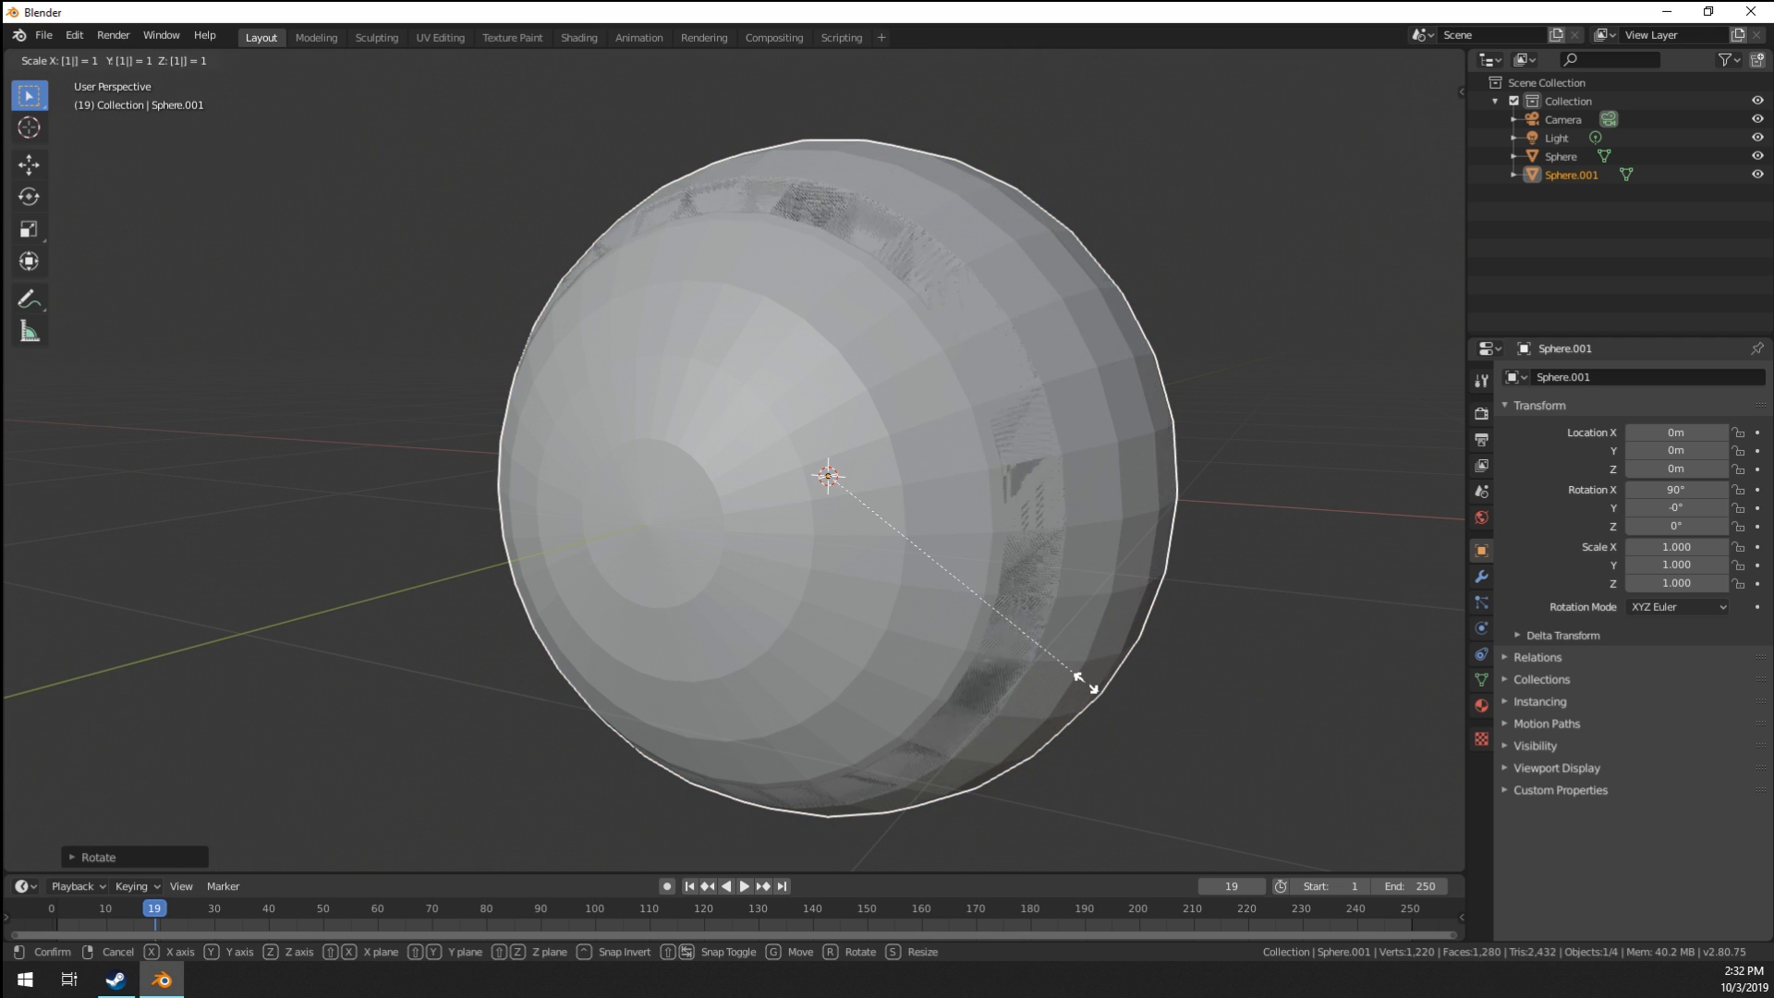
pyautogui.write('1.02')
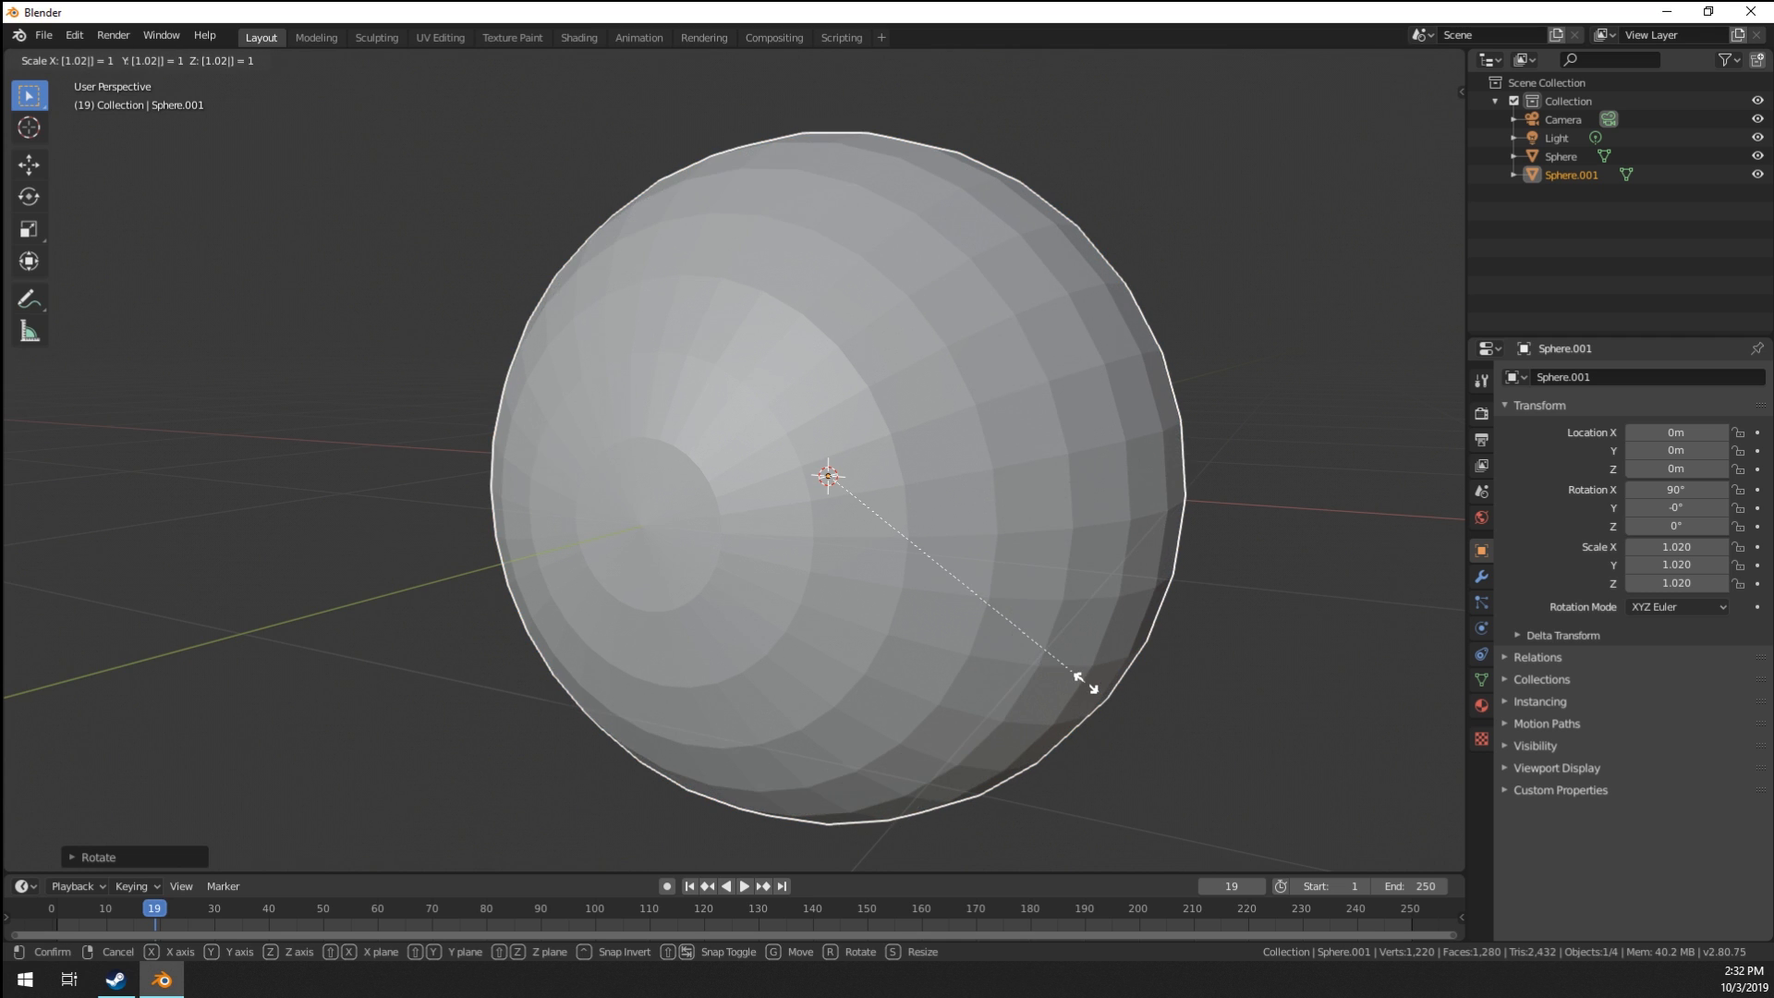
pyautogui.press('Return')
pyautogui.moveTo(880, 664); pyautogui.dragTo(937, 657, button='middle')
pyautogui.scroll(2, 933, 652)
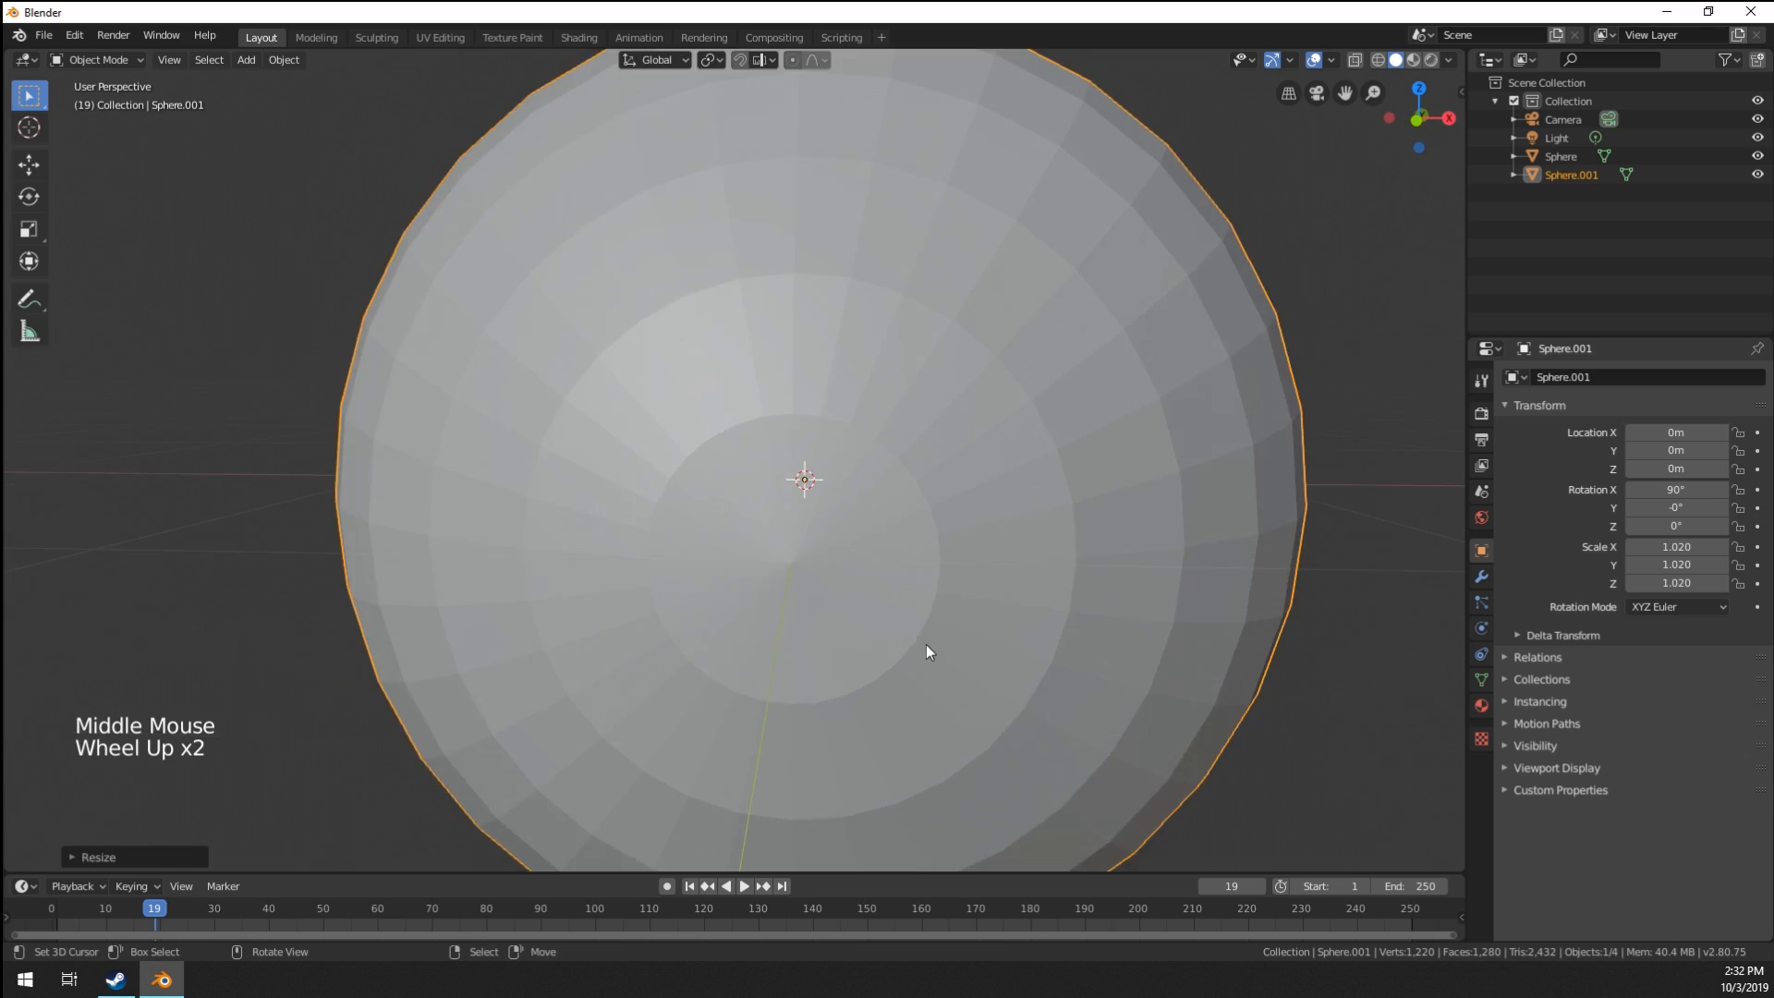
# Examine the gap between the outer and inner spheres in wireframe from the front and right orthographic views.
pyautogui.scroll(-3, 926, 645)
pyautogui.press('z')
pyautogui.moveTo(835, 639); pyautogui.dragTo(790, 641, button='middle')
pyautogui.press('KP_1')
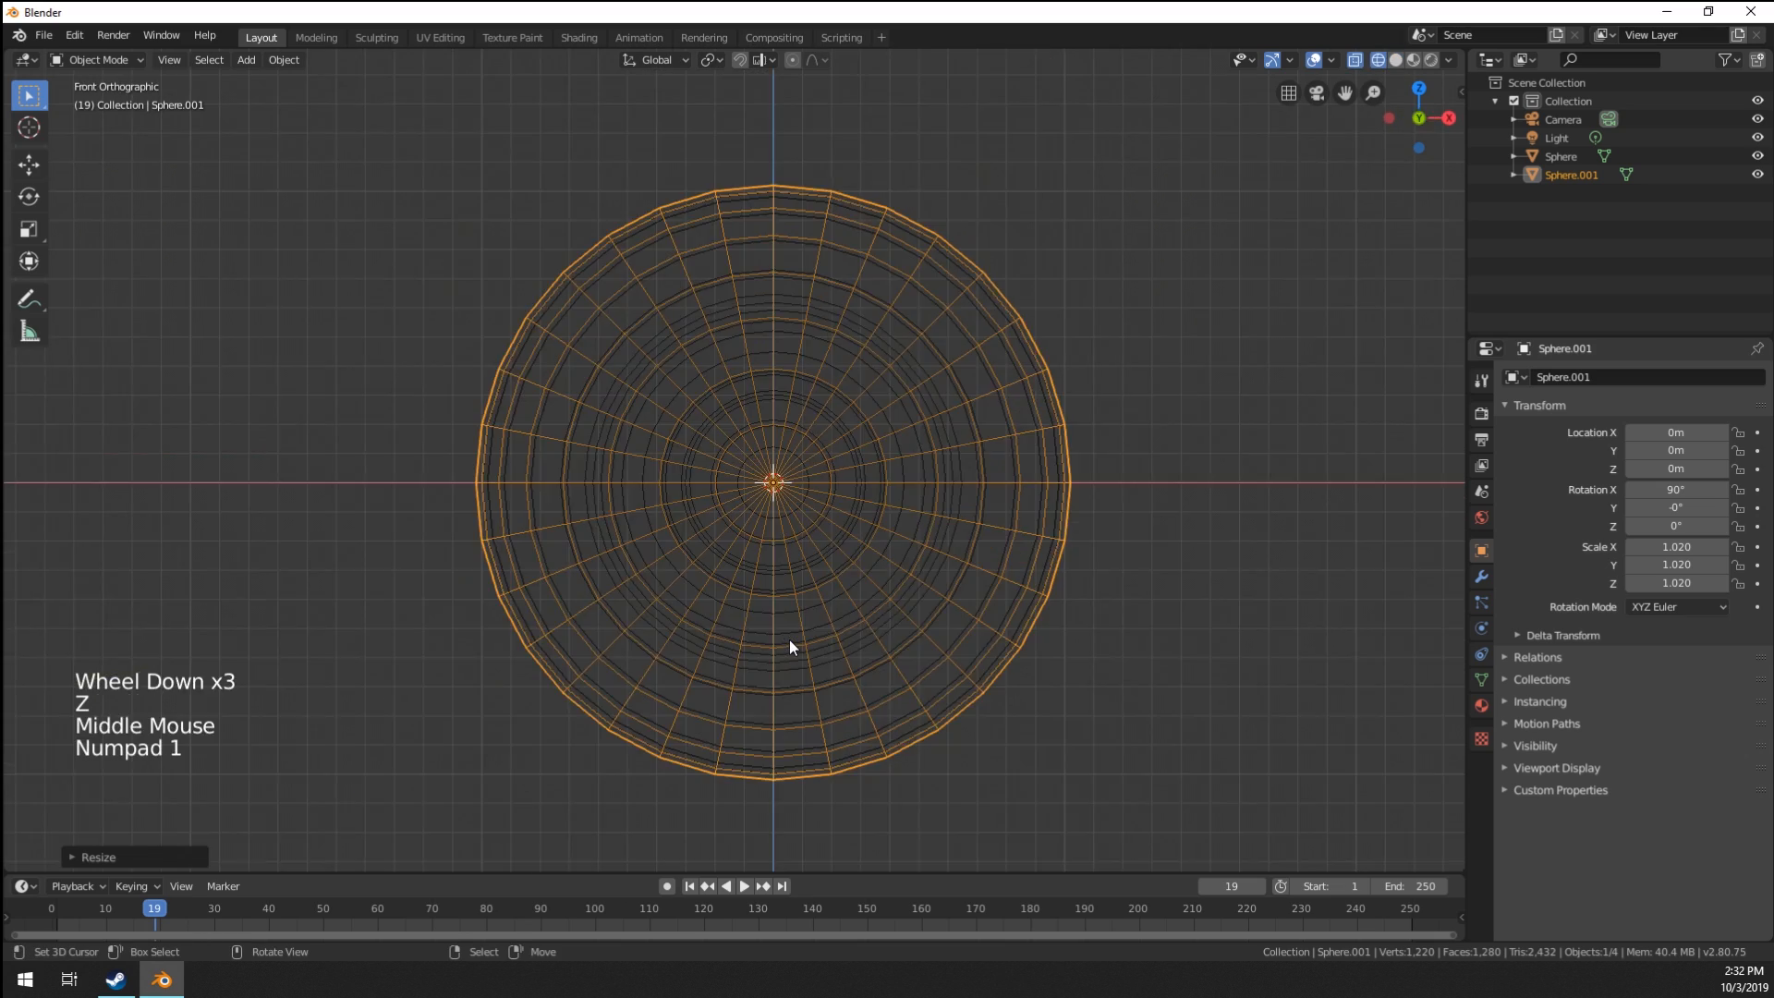
pyautogui.press('KP_3')
pyautogui.scroll(4, 721, 510)
pyautogui.keyDown('shift'); pyautogui.moveTo(721, 510); pyautogui.dragTo(728, 667, button='middle'); pyautogui.keyUp('shift')
pyautogui.scroll(6, 666, 518)
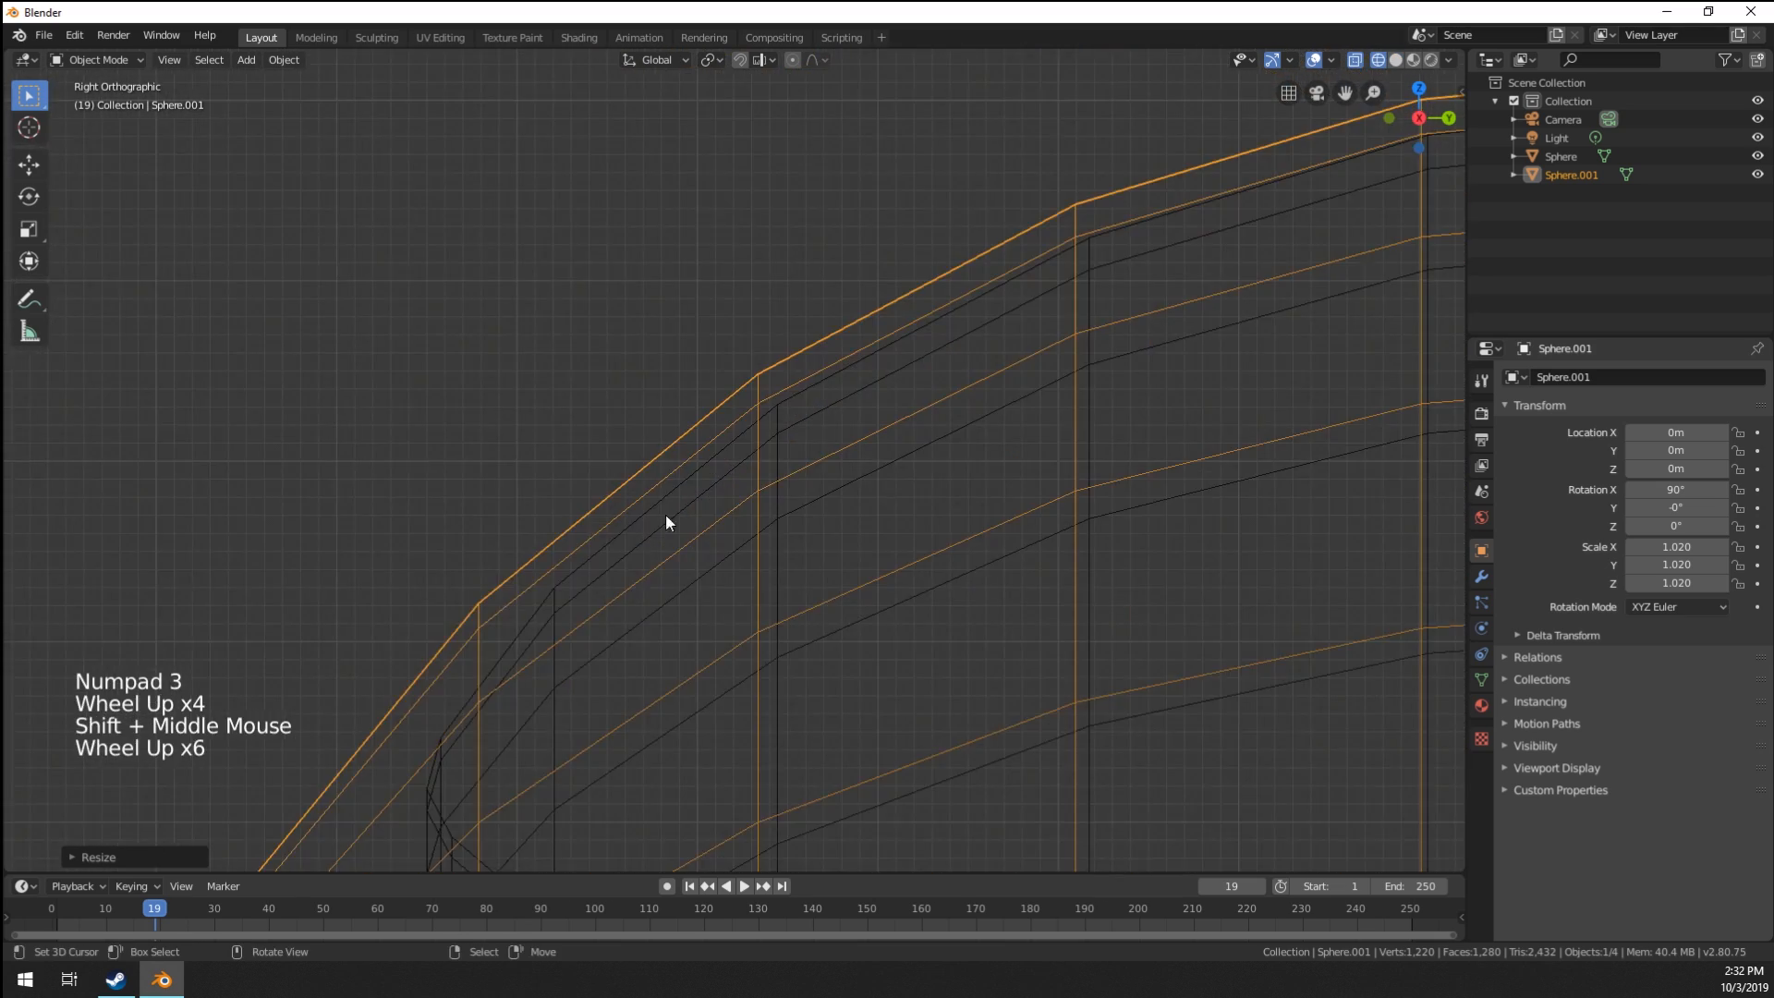
pyautogui.keyDown('shift'); pyautogui.moveTo(665, 518); pyautogui.dragTo(752, 406, button='middle'); pyautogui.keyUp('shift')
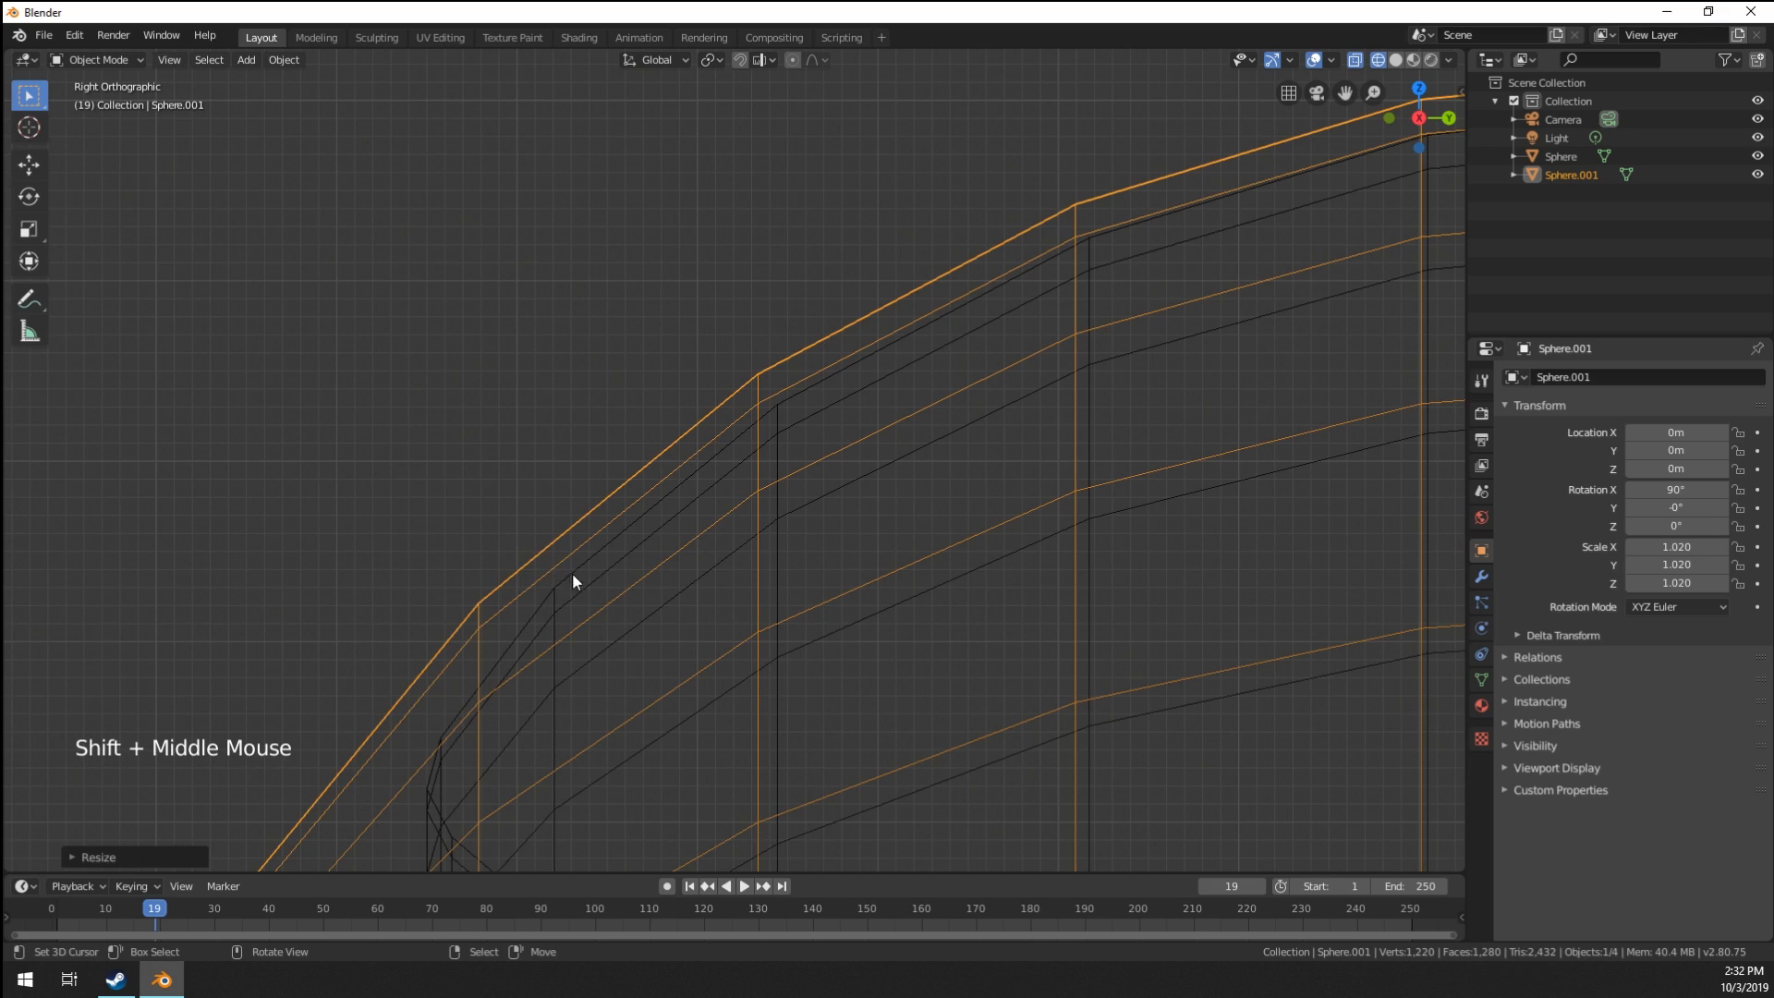
pyautogui.scroll(-12, 573, 582)
pyautogui.keyDown('shift'); pyautogui.moveTo(622, 578); pyautogui.dragTo(818, 573, button='middle'); pyautogui.keyUp('shift')
pyautogui.scroll(4, 705, 566)
pyautogui.scroll(-4, 856, 510)
pyautogui.scroll(1, 800, 594)
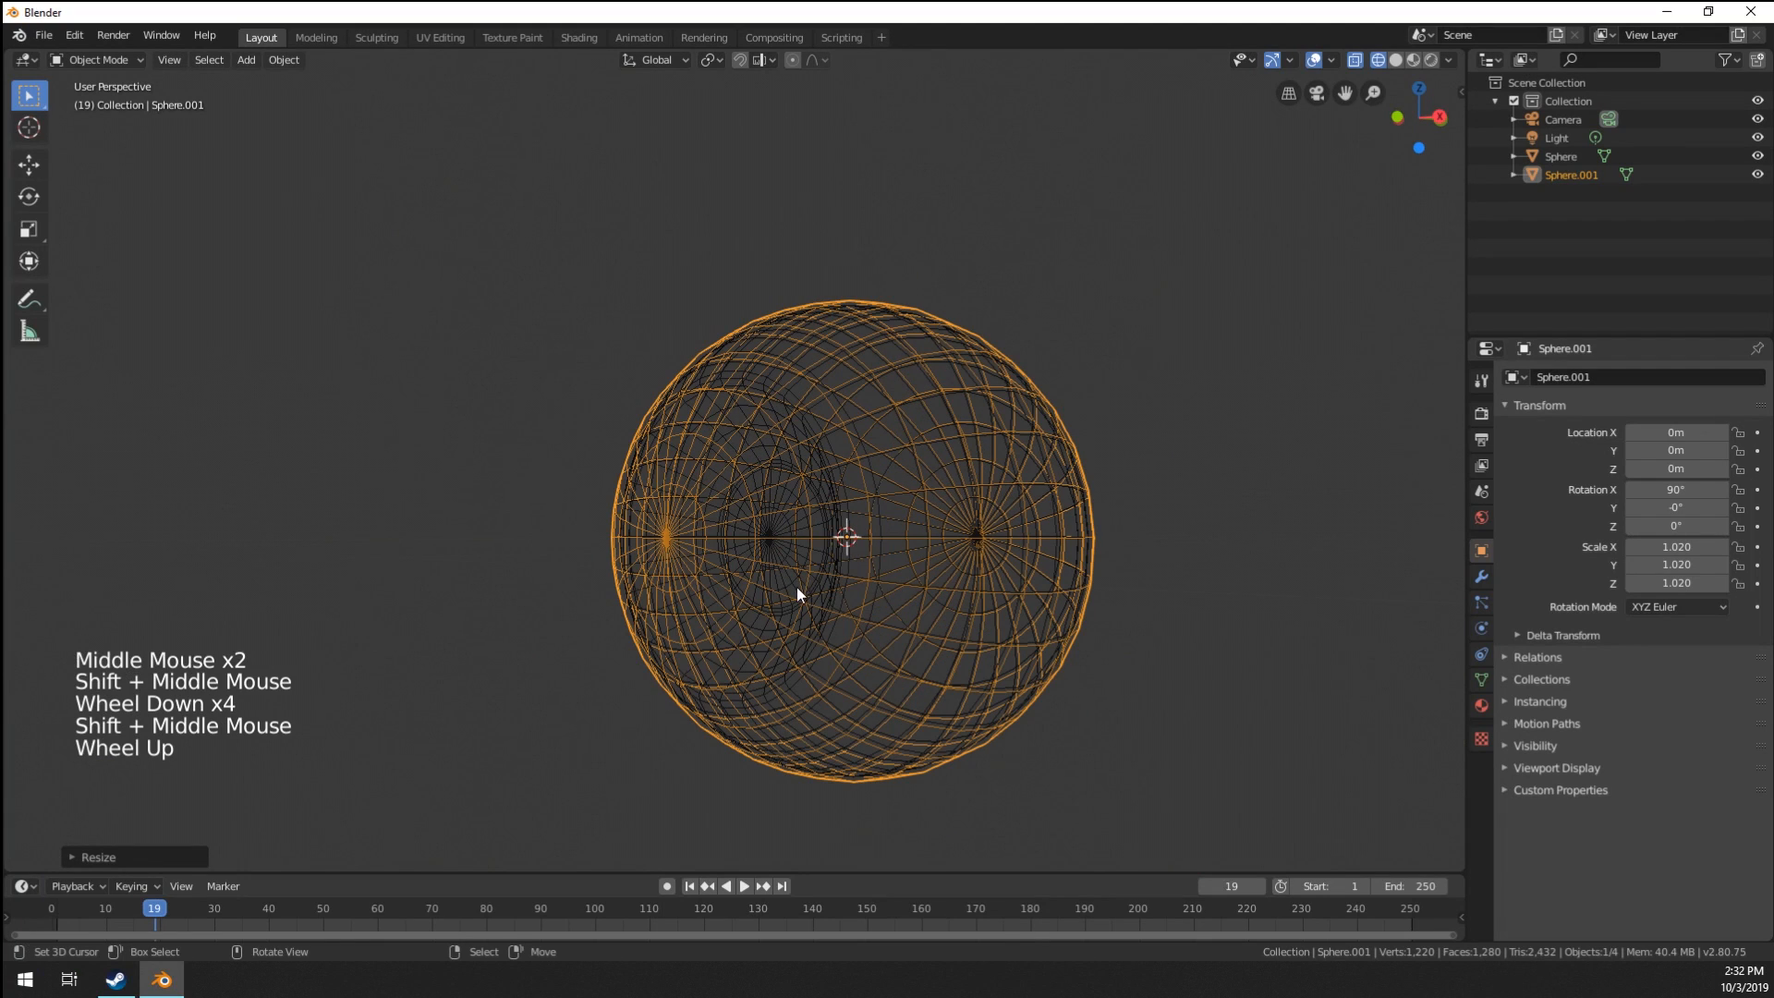
# Apply Shade Smooth to the outer sphere and switch the viewport back to solid shading.
pyautogui.press('w')
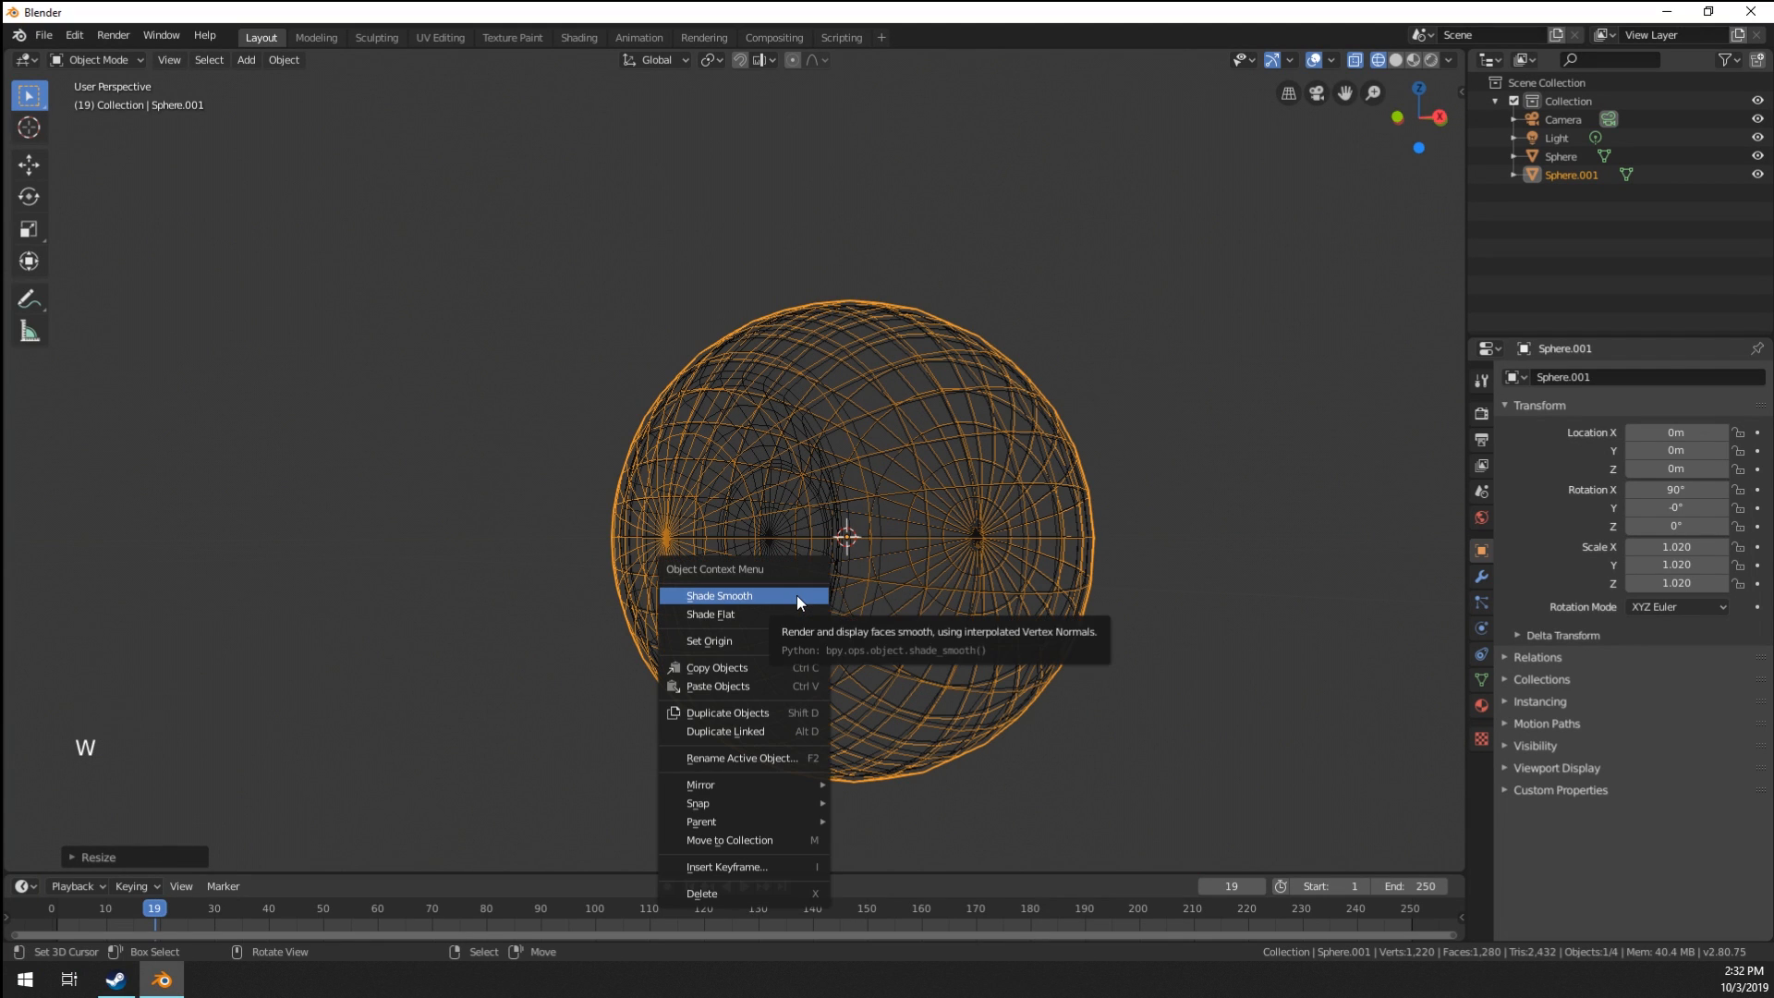
pyautogui.press('z')
pyautogui.click(802, 620)
pyautogui.moveTo(802, 620)
pyautogui.mouseDown(button='middle')
pyautogui.moveTo(802, 639)
pyautogui.moveTo(779, 630)
pyautogui.mouseUp(button='middle')
pyautogui.moveTo(778, 630)
pyautogui.keyDown('shift'); pyautogui.mouseDown(button='middle')
pyautogui.moveTo(749, 571)
pyautogui.moveTo(756, 601)
pyautogui.moveTo(910, 632)
pyautogui.moveTo(813, 657)
pyautogui.moveTo(843, 662)
pyautogui.moveTo(823, 573)
pyautogui.moveTo(821, 638)
pyautogui.mouseUp(button='middle'); pyautogui.keyUp('shift')
pyautogui.scroll(2, 750, 598)
# Hide the outer sphere and select the inner eyeball sphere.
pyautogui.press('h')
pyautogui.rightClick(909, 632)
pyautogui.scroll(-2, 843, 662)
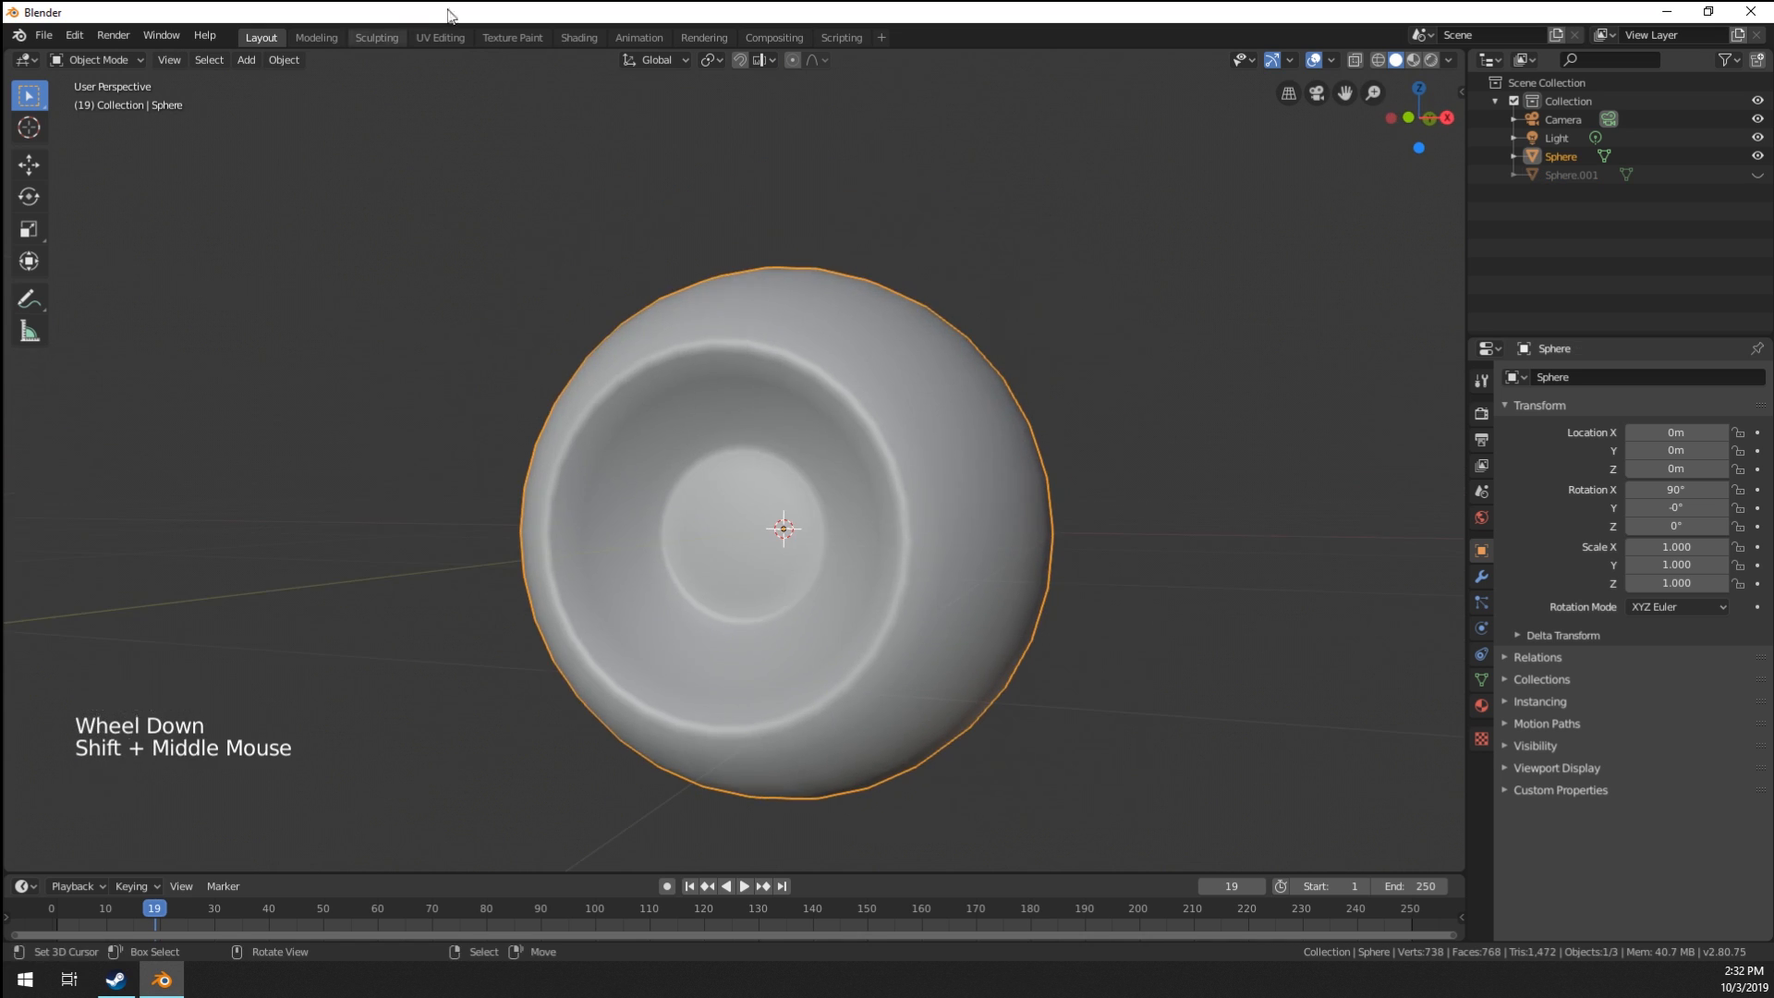
# Switch to the UV Editing workspace and mark the edge loop around the middle of the inner sphere as a seam.
pyautogui.click(568, 41)
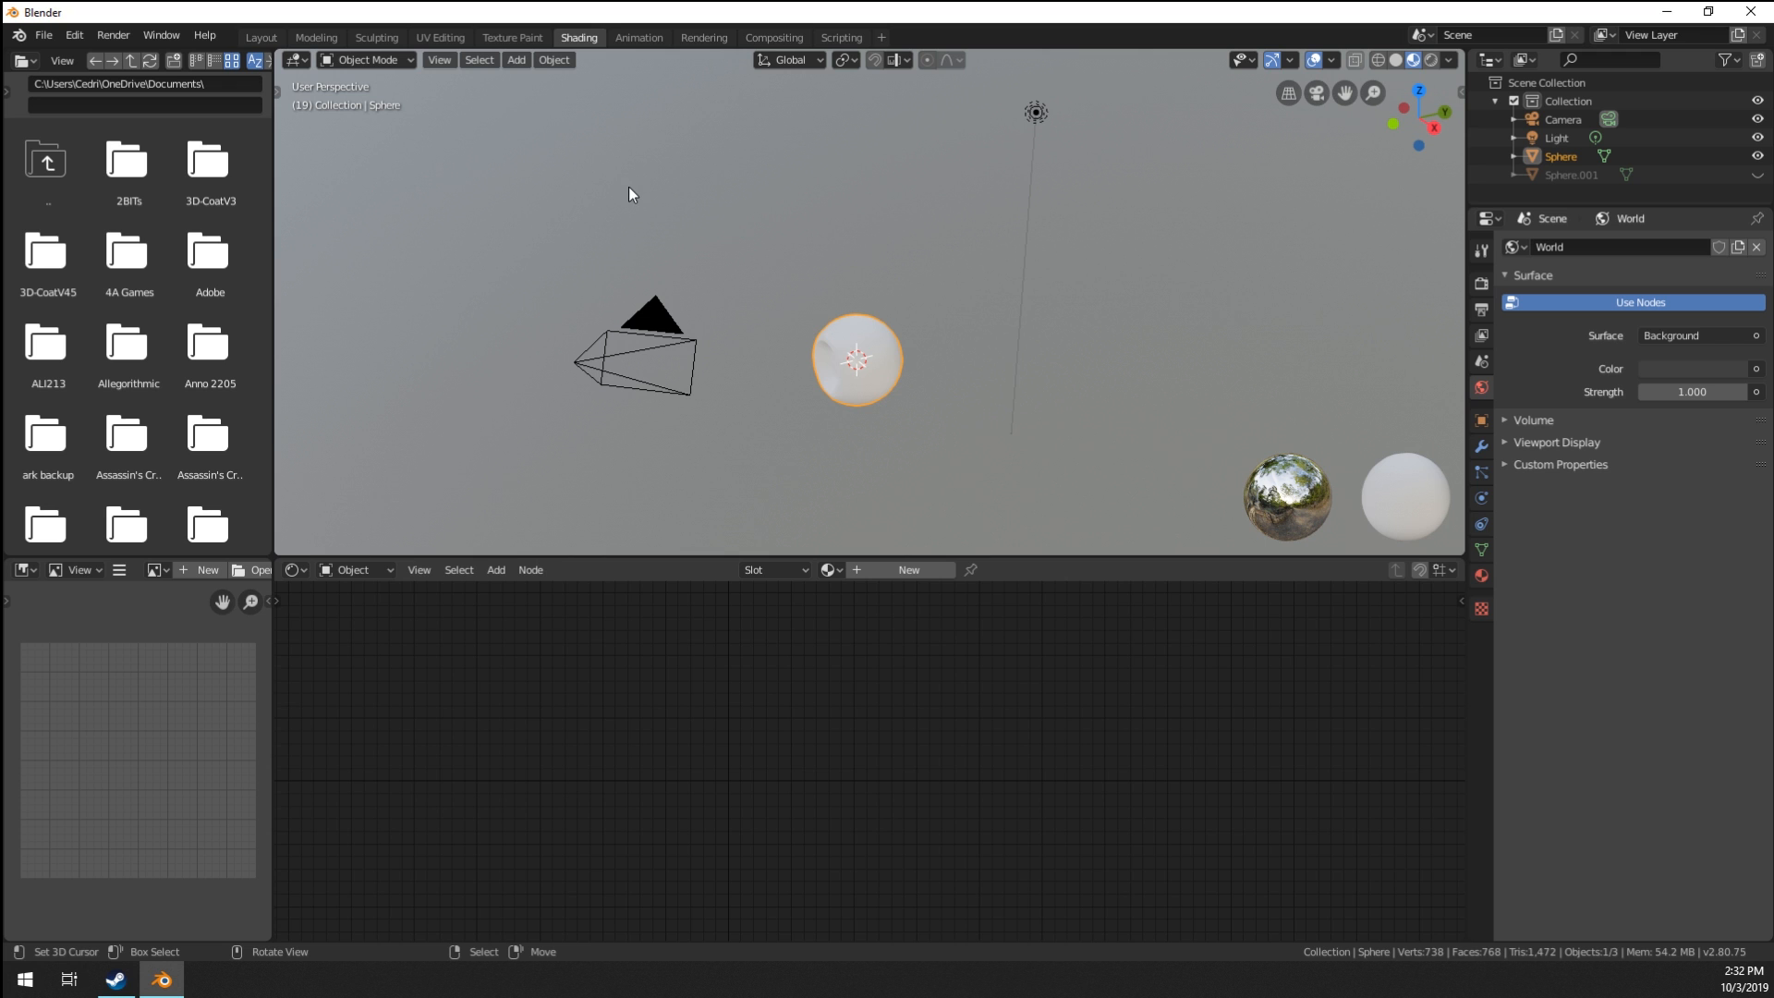
pyautogui.click(431, 41)
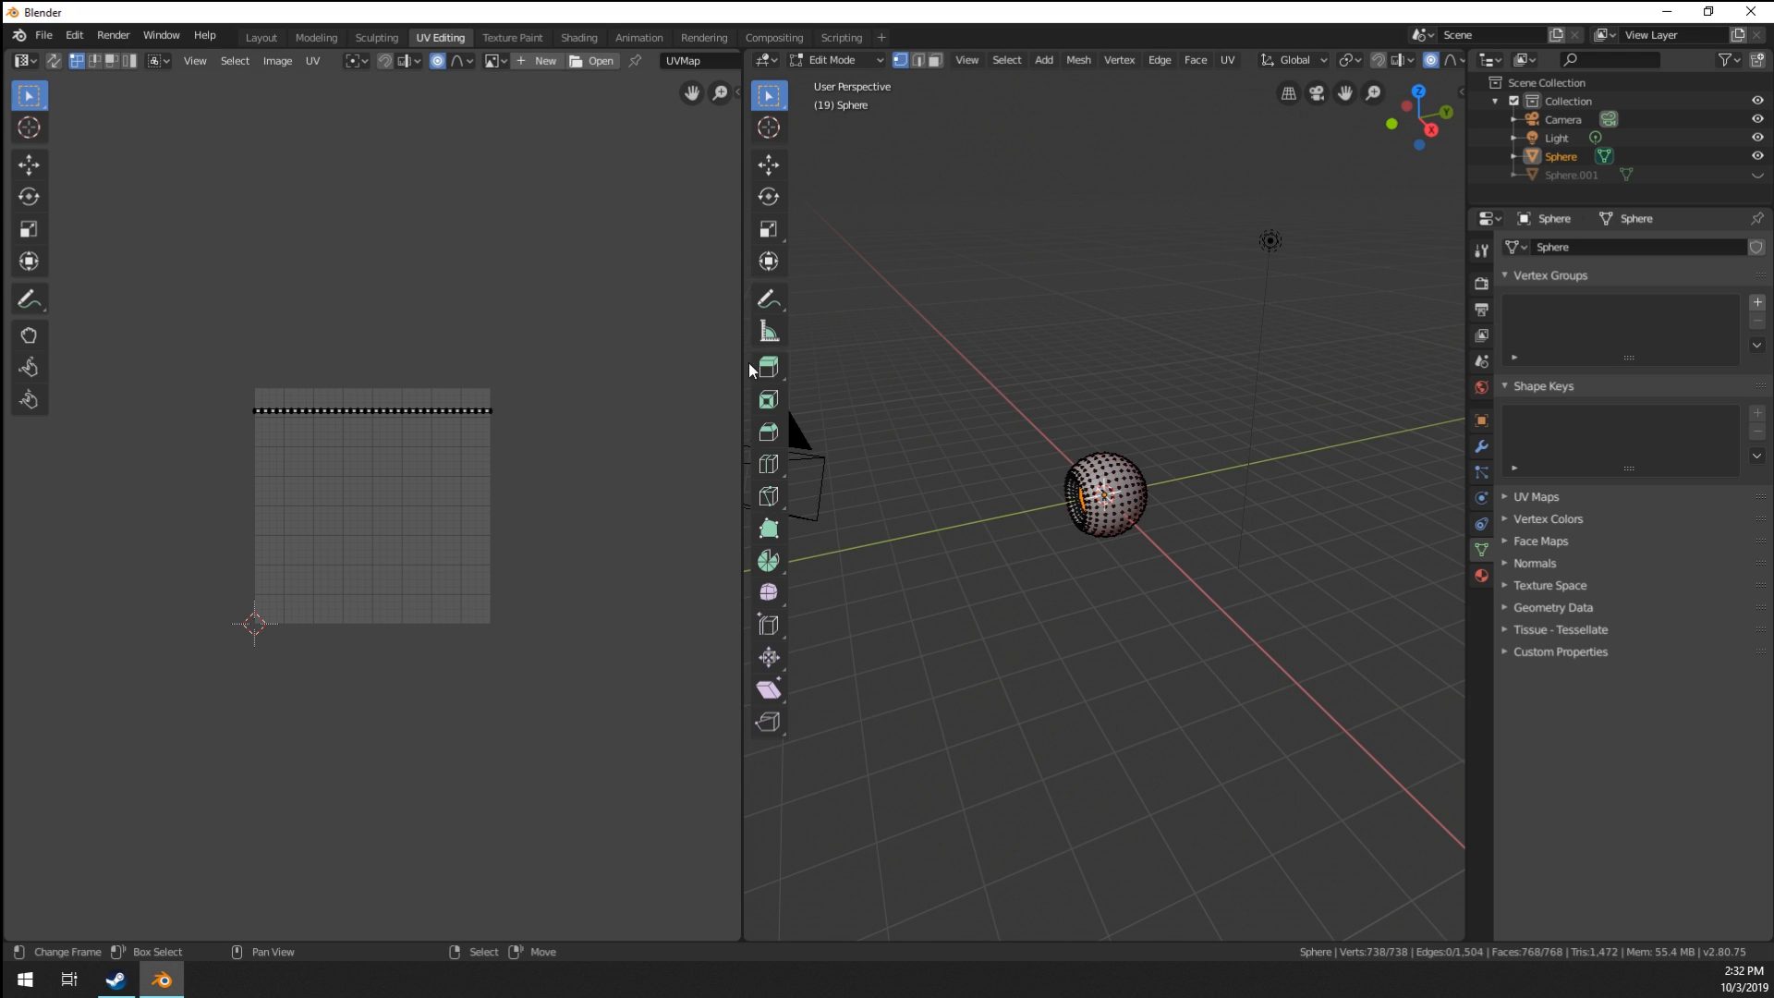
pyautogui.moveTo(1012, 606); pyautogui.dragTo(1083, 578, button='middle')
pyautogui.scroll(2, 1003, 645)
pyautogui.scroll(5, 1004, 645)
pyautogui.moveTo(1004, 645); pyautogui.dragTo(1124, 441, button='middle')
pyautogui.keyDown('alt'); pyautogui.click(1123, 442); pyautogui.keyUp('alt')
pyautogui.moveTo(950, 546); pyautogui.dragTo(1059, 390, button='middle')
pyautogui.hotkey('ctrl', 'e')
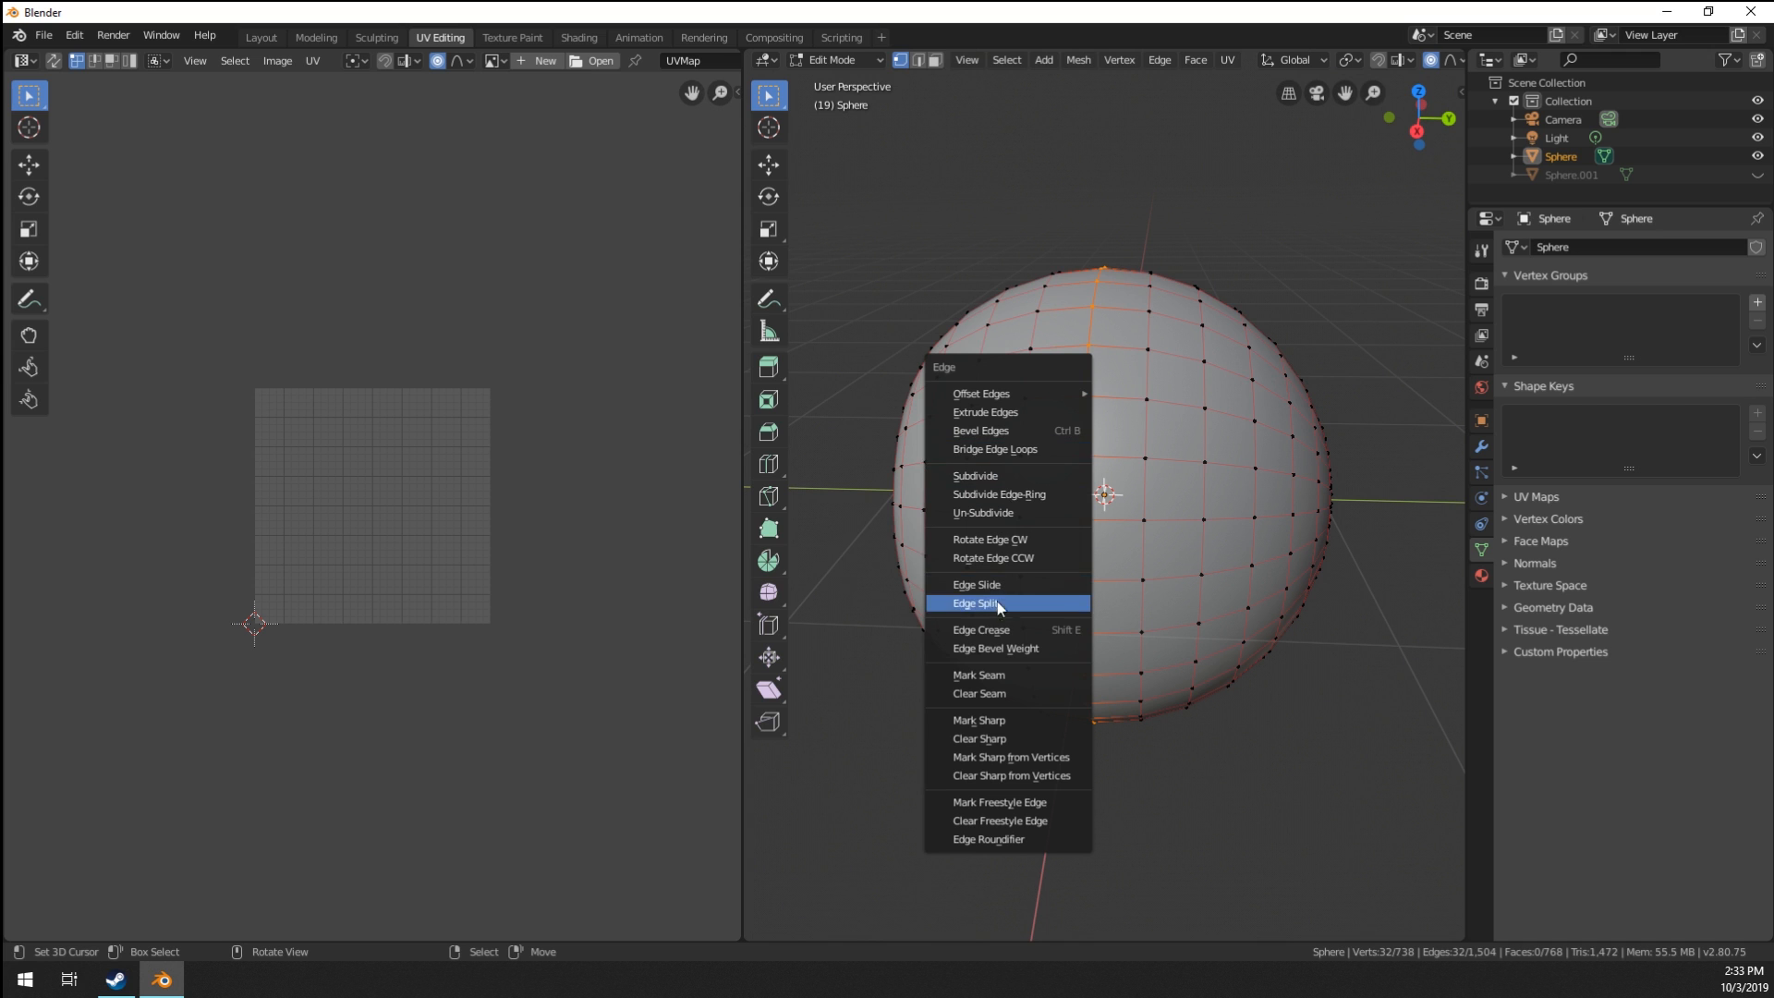
pyautogui.click(1010, 677)
pyautogui.moveTo(1016, 647); pyautogui.dragTo(1190, 534, button='middle')
# Select the whole inner sphere mesh and unwrap it into UV islands.
pyautogui.press('a')
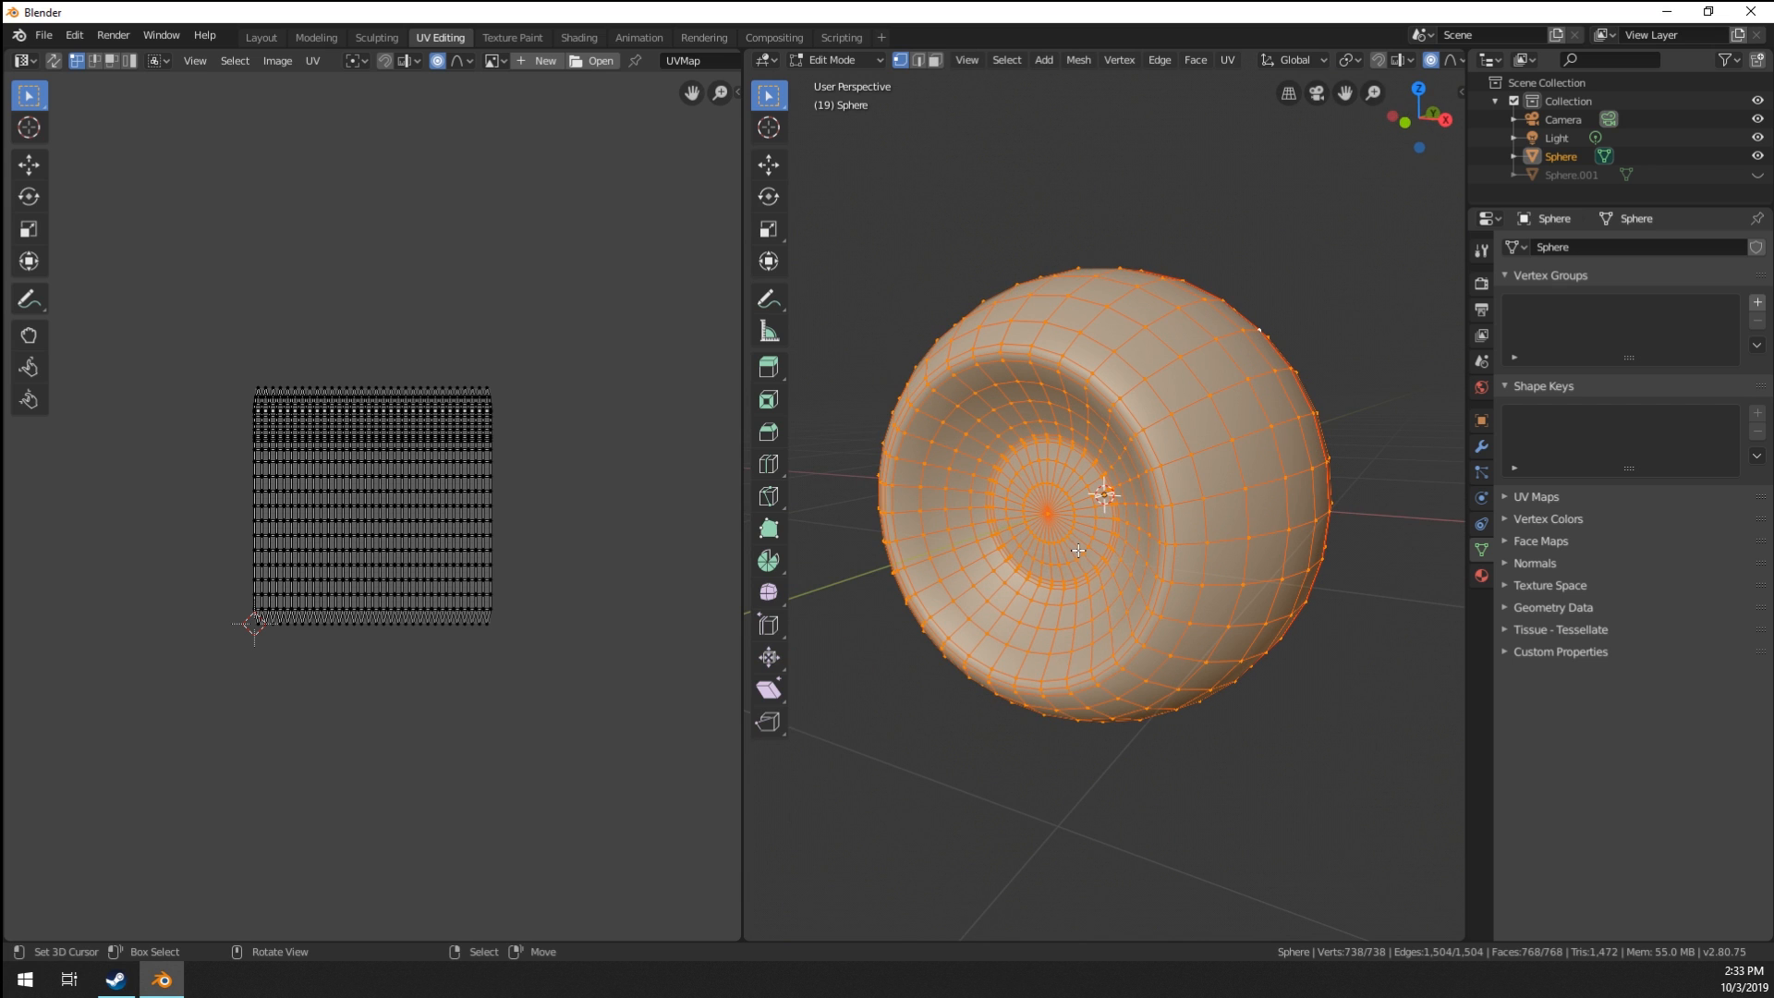
pyautogui.press('u')
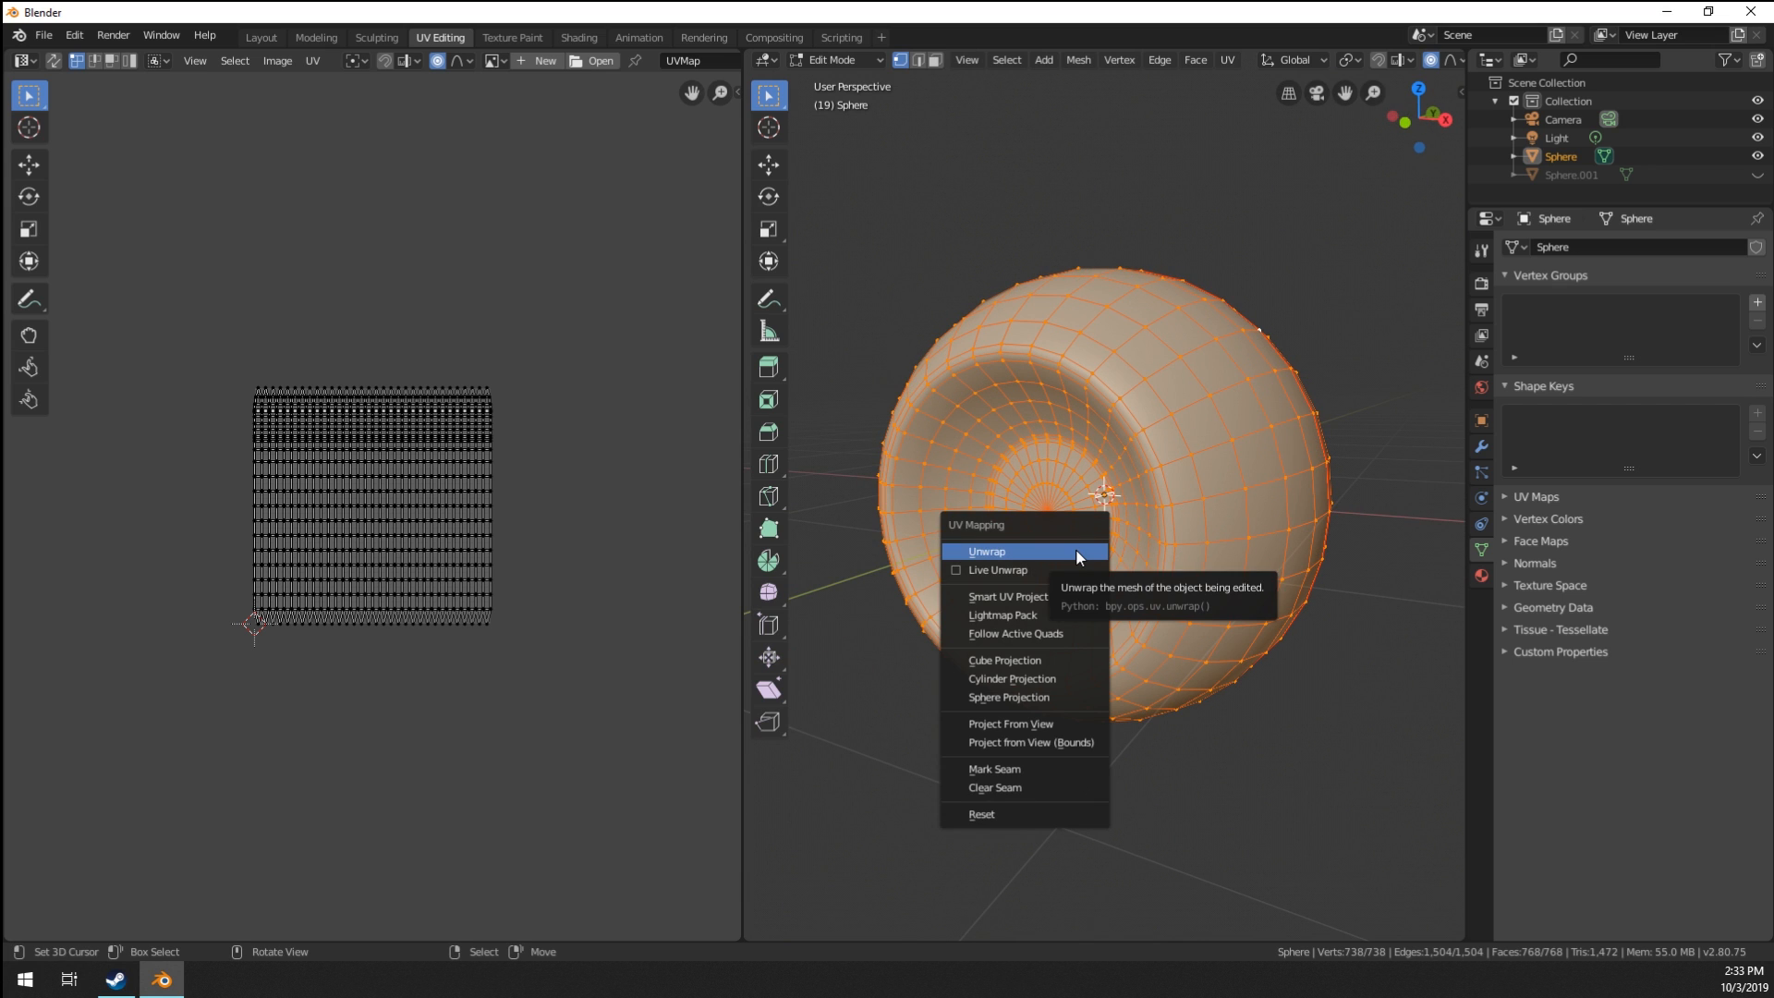
pyautogui.click(1075, 550)
pyautogui.scroll(5, 396, 584)
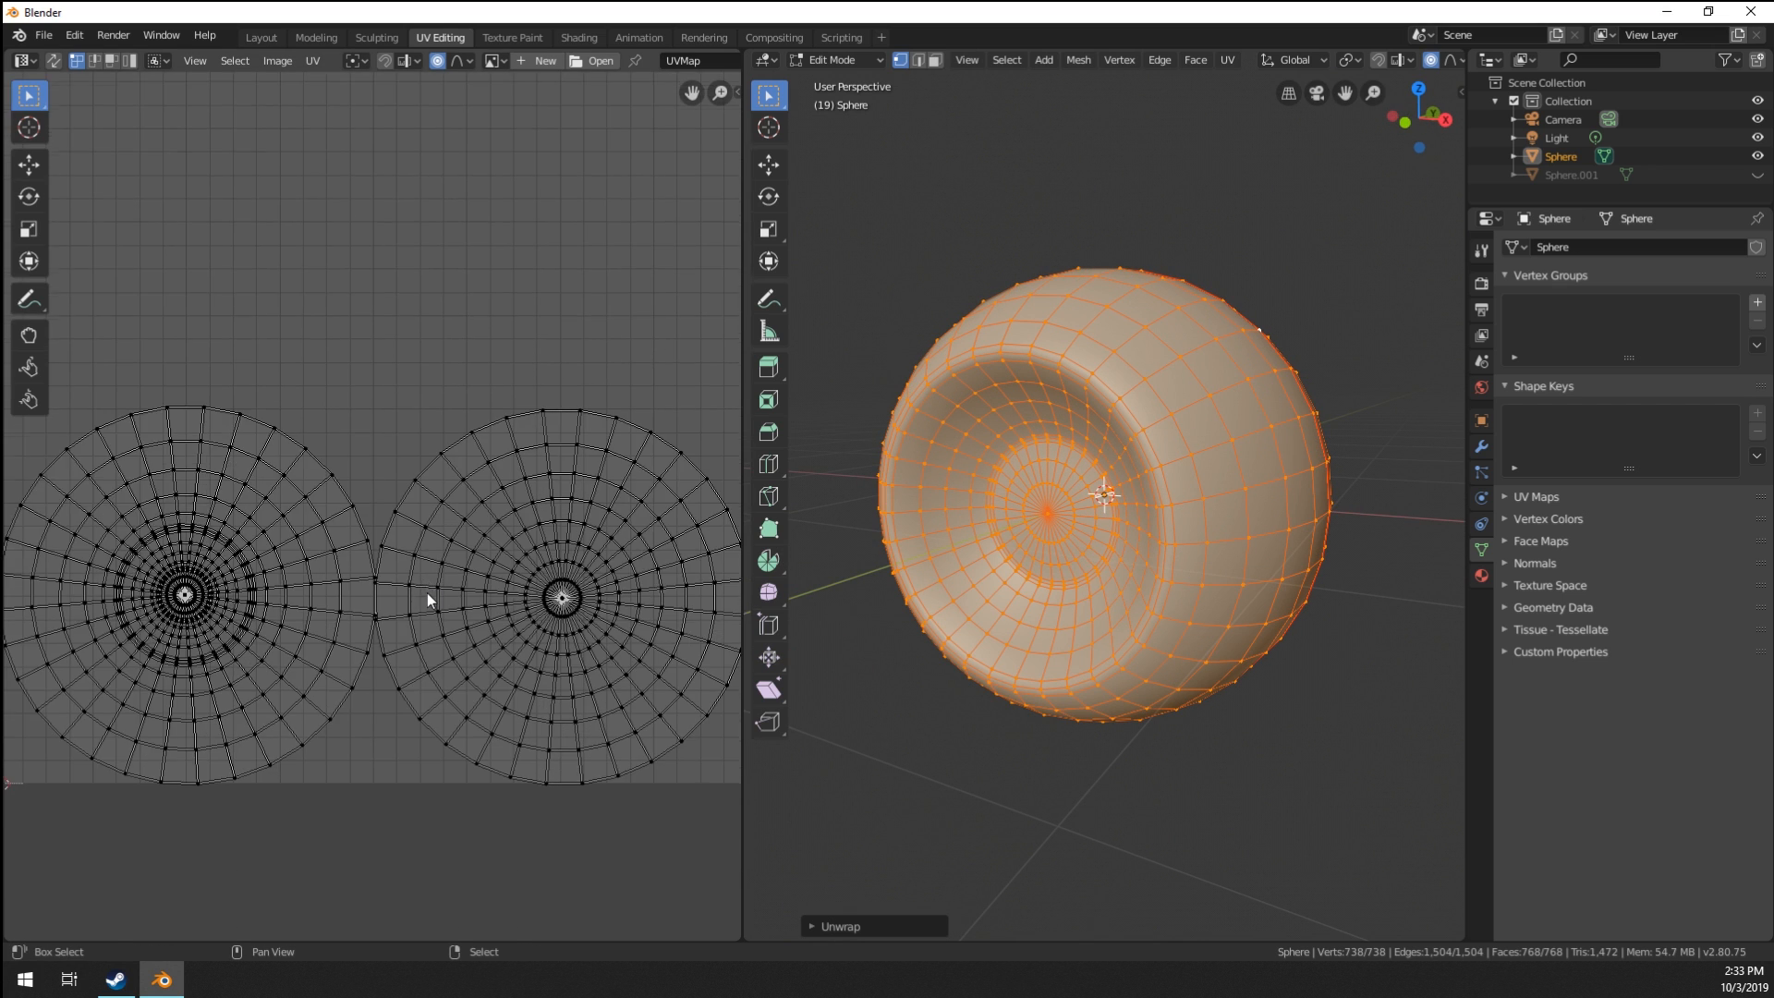
pyautogui.scroll(-1, 443, 591)
pyautogui.moveTo(452, 588); pyautogui.dragTo(459, 615, button='middle')
# Select the front half's UV island in island selection mode and apply Pack Islands to fill the UV space.
pyautogui.click(302, 623)
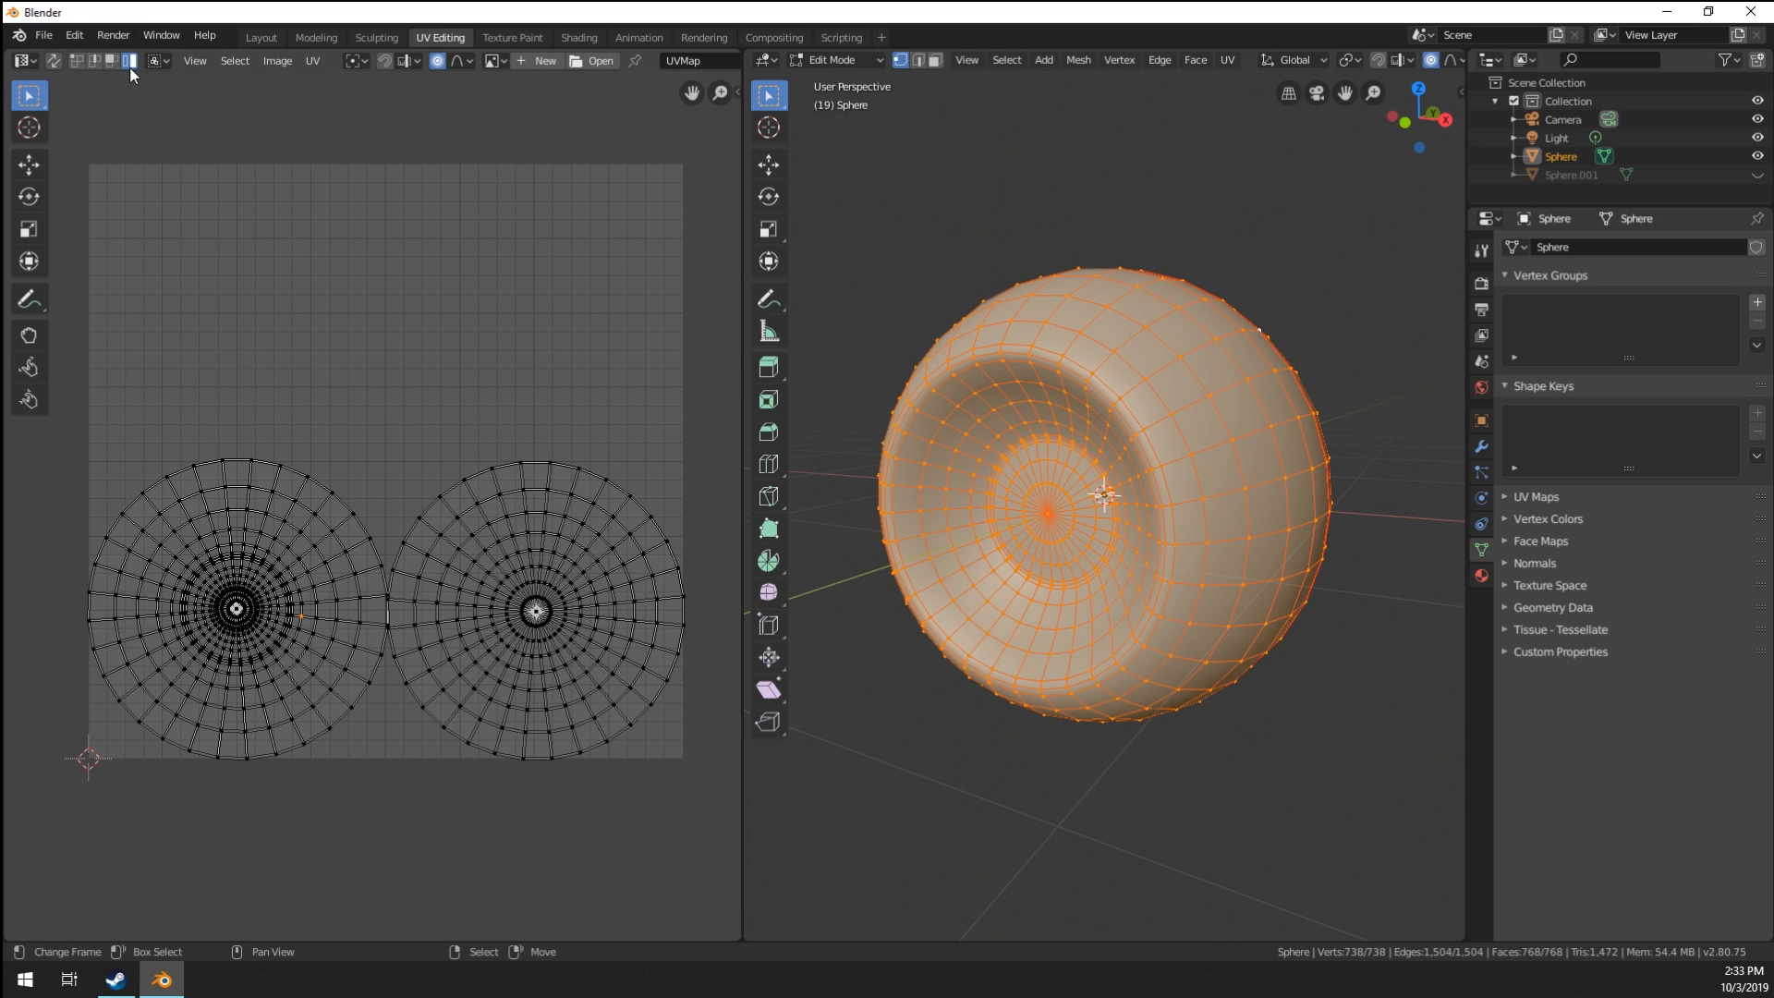
pyautogui.press('l')
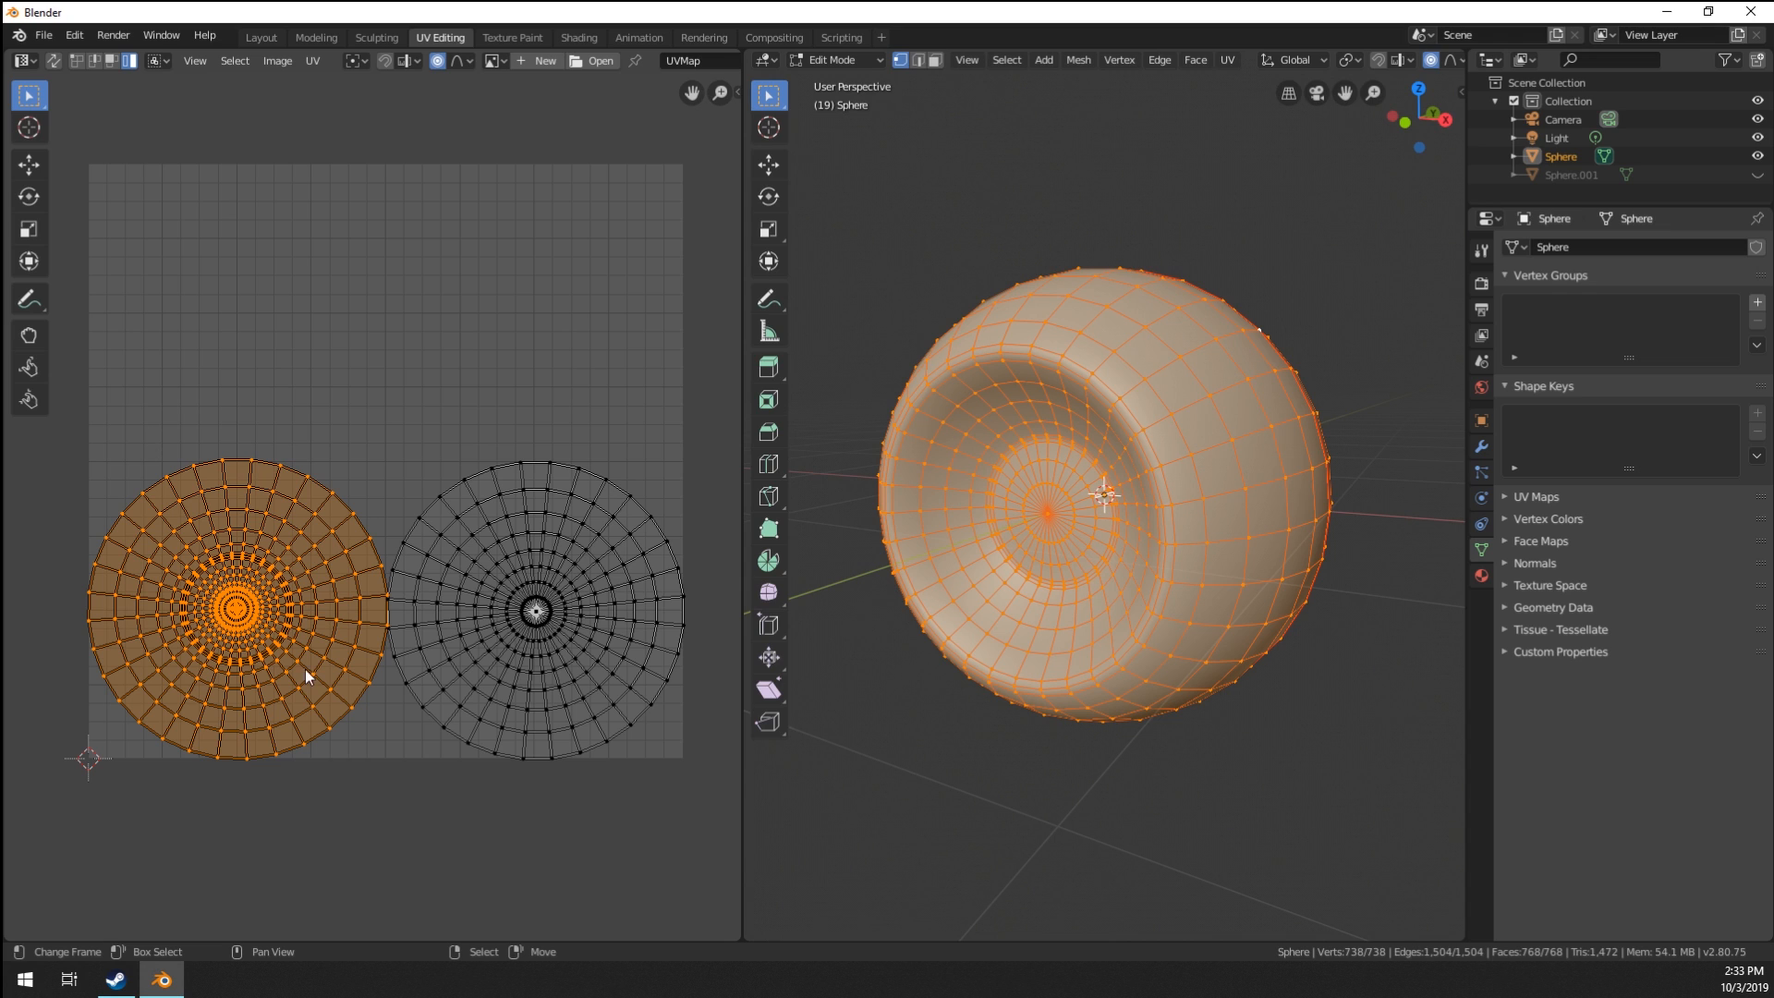
pyautogui.click(318, 60)
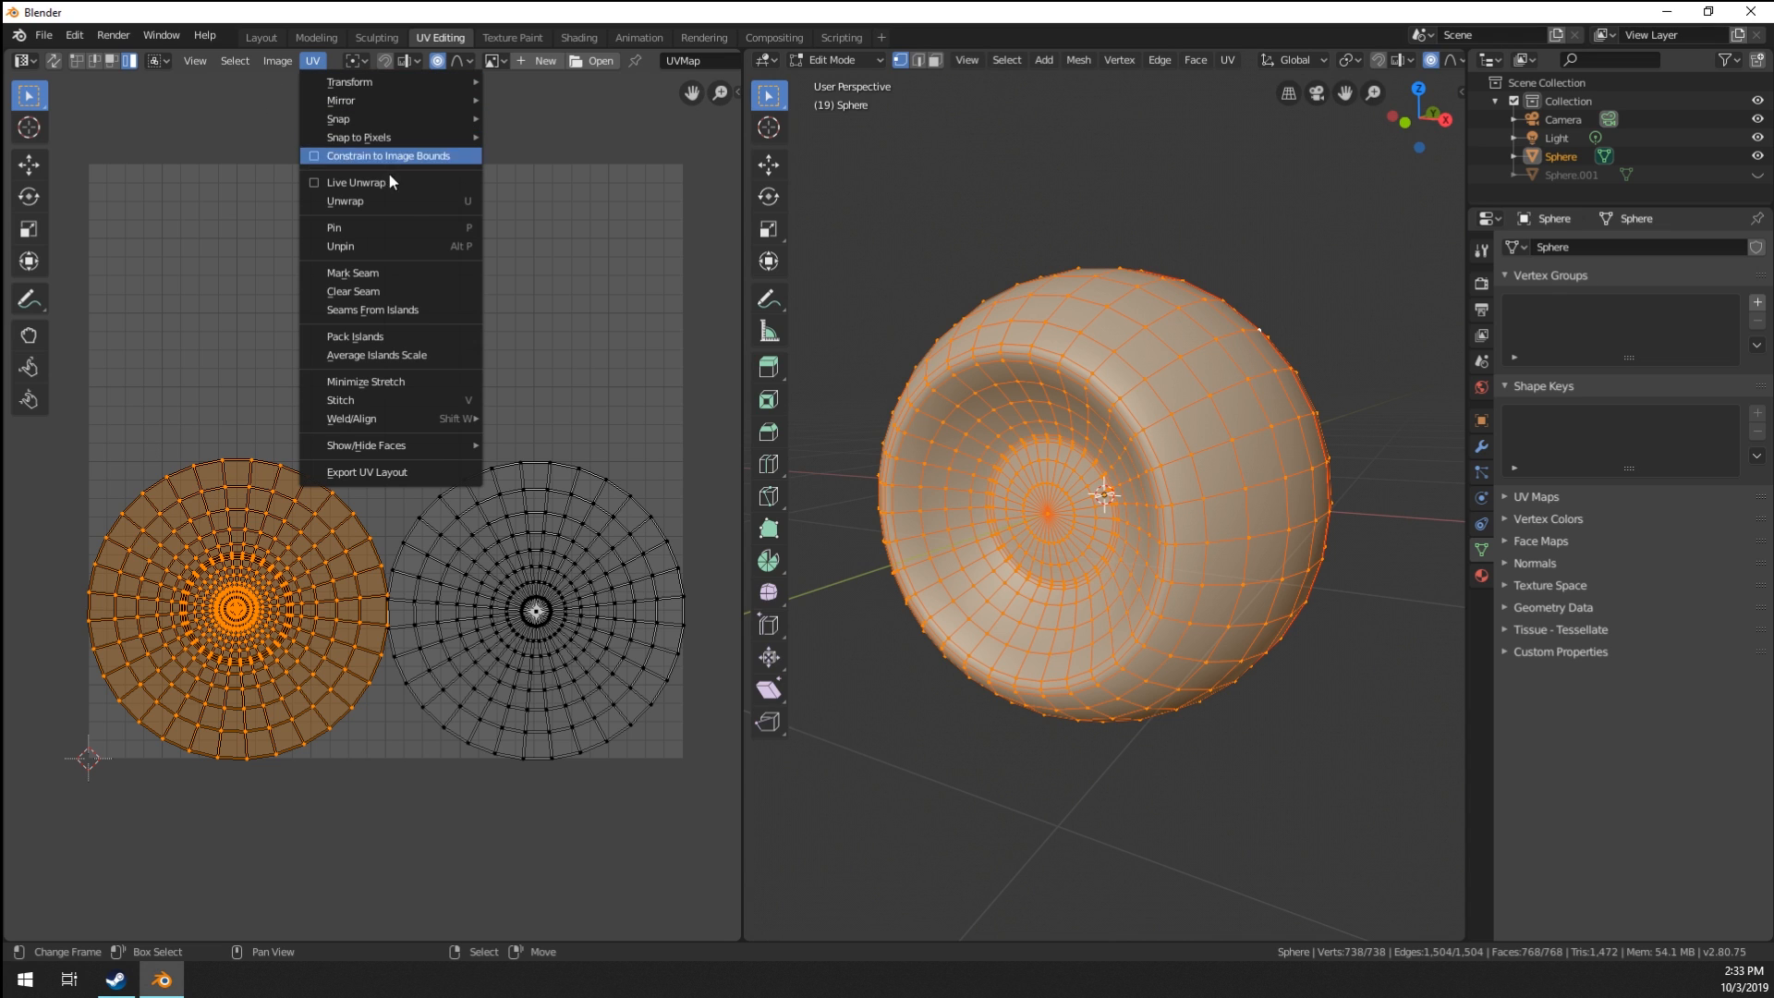
pyautogui.click(418, 337)
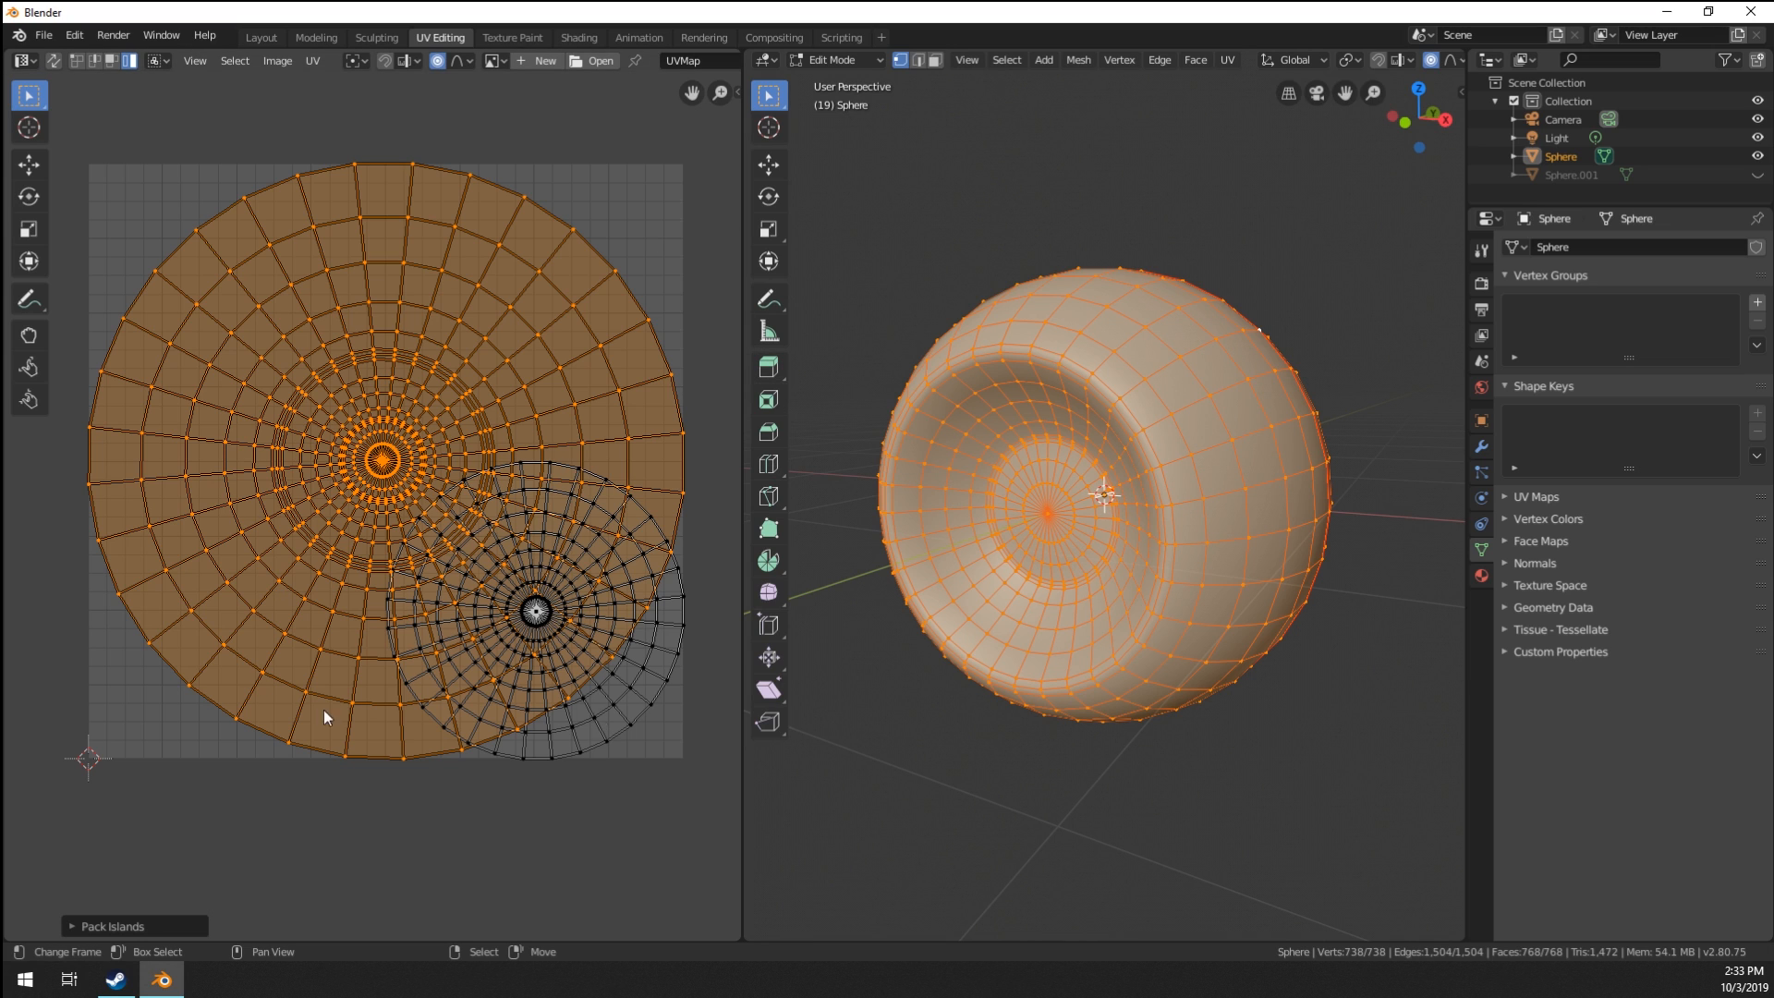
# Scale the back half's UV island down to a small disc with proportional editing off and move it toward the UV space's lower-right corner.
pyautogui.press('l')
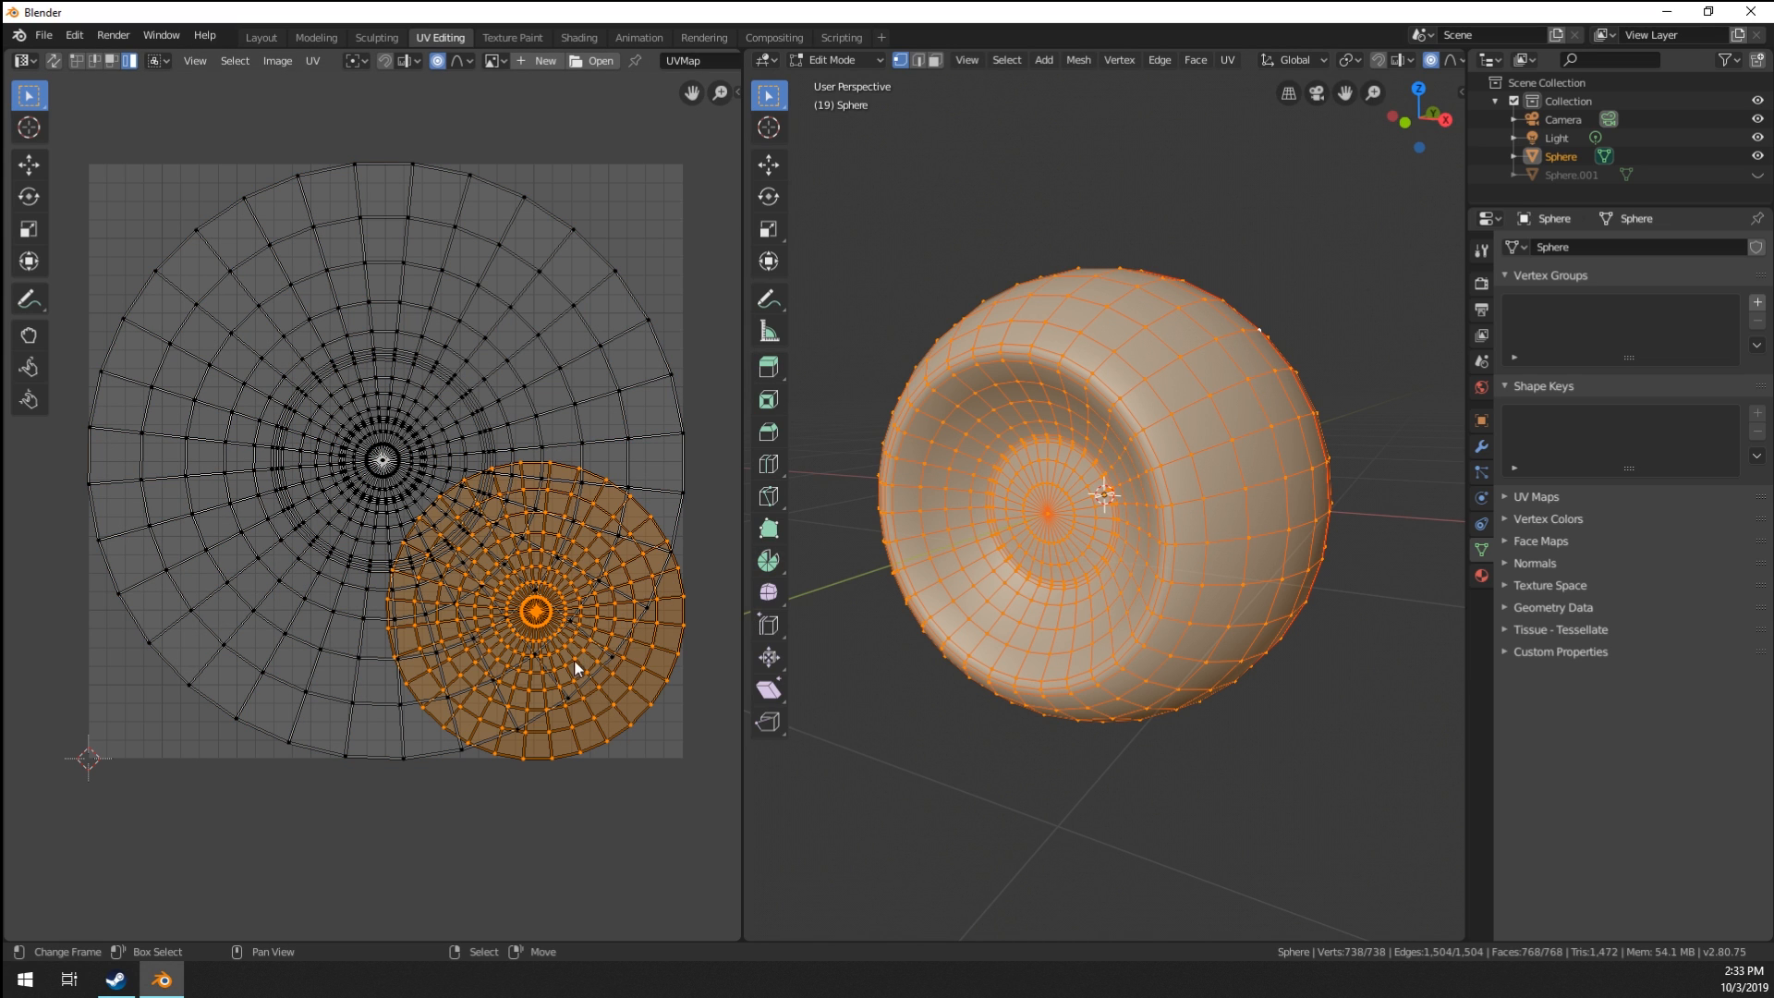
pyautogui.press('s')
pyautogui.press('Escape')
pyautogui.click(438, 61)
pyautogui.press('s')
pyautogui.click(527, 650)
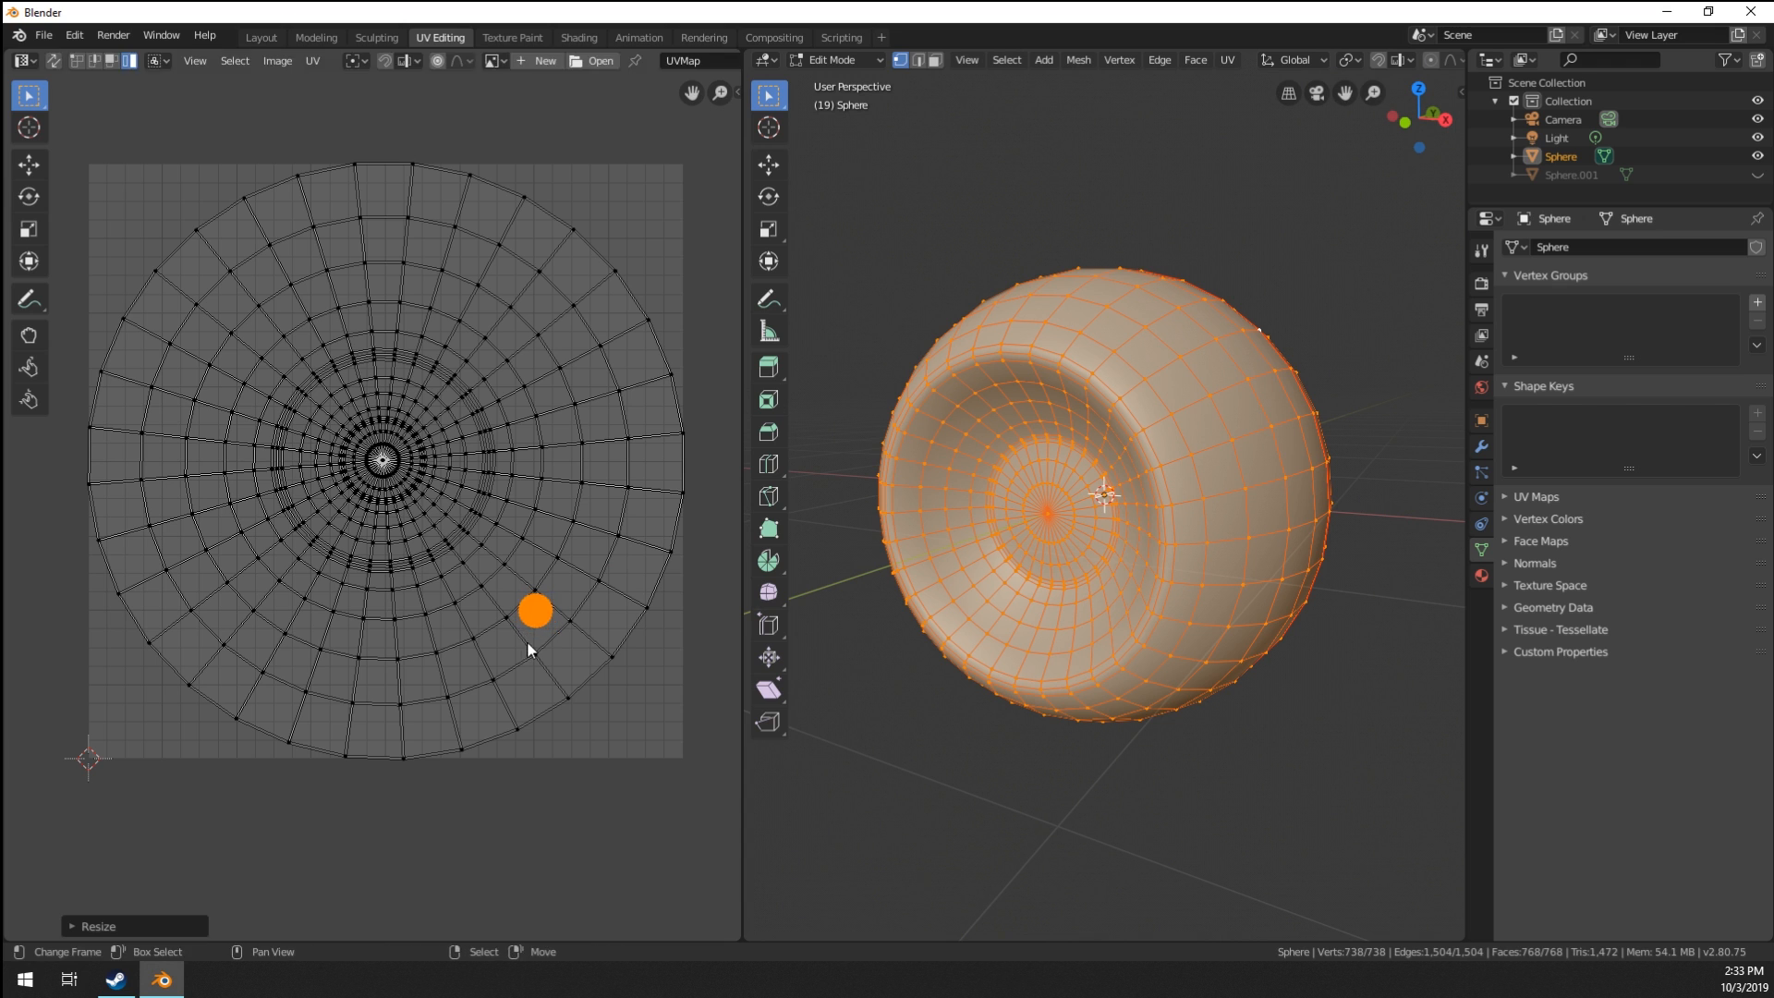
pyautogui.press('g')
pyautogui.click(649, 771)
pyautogui.press('Tab')
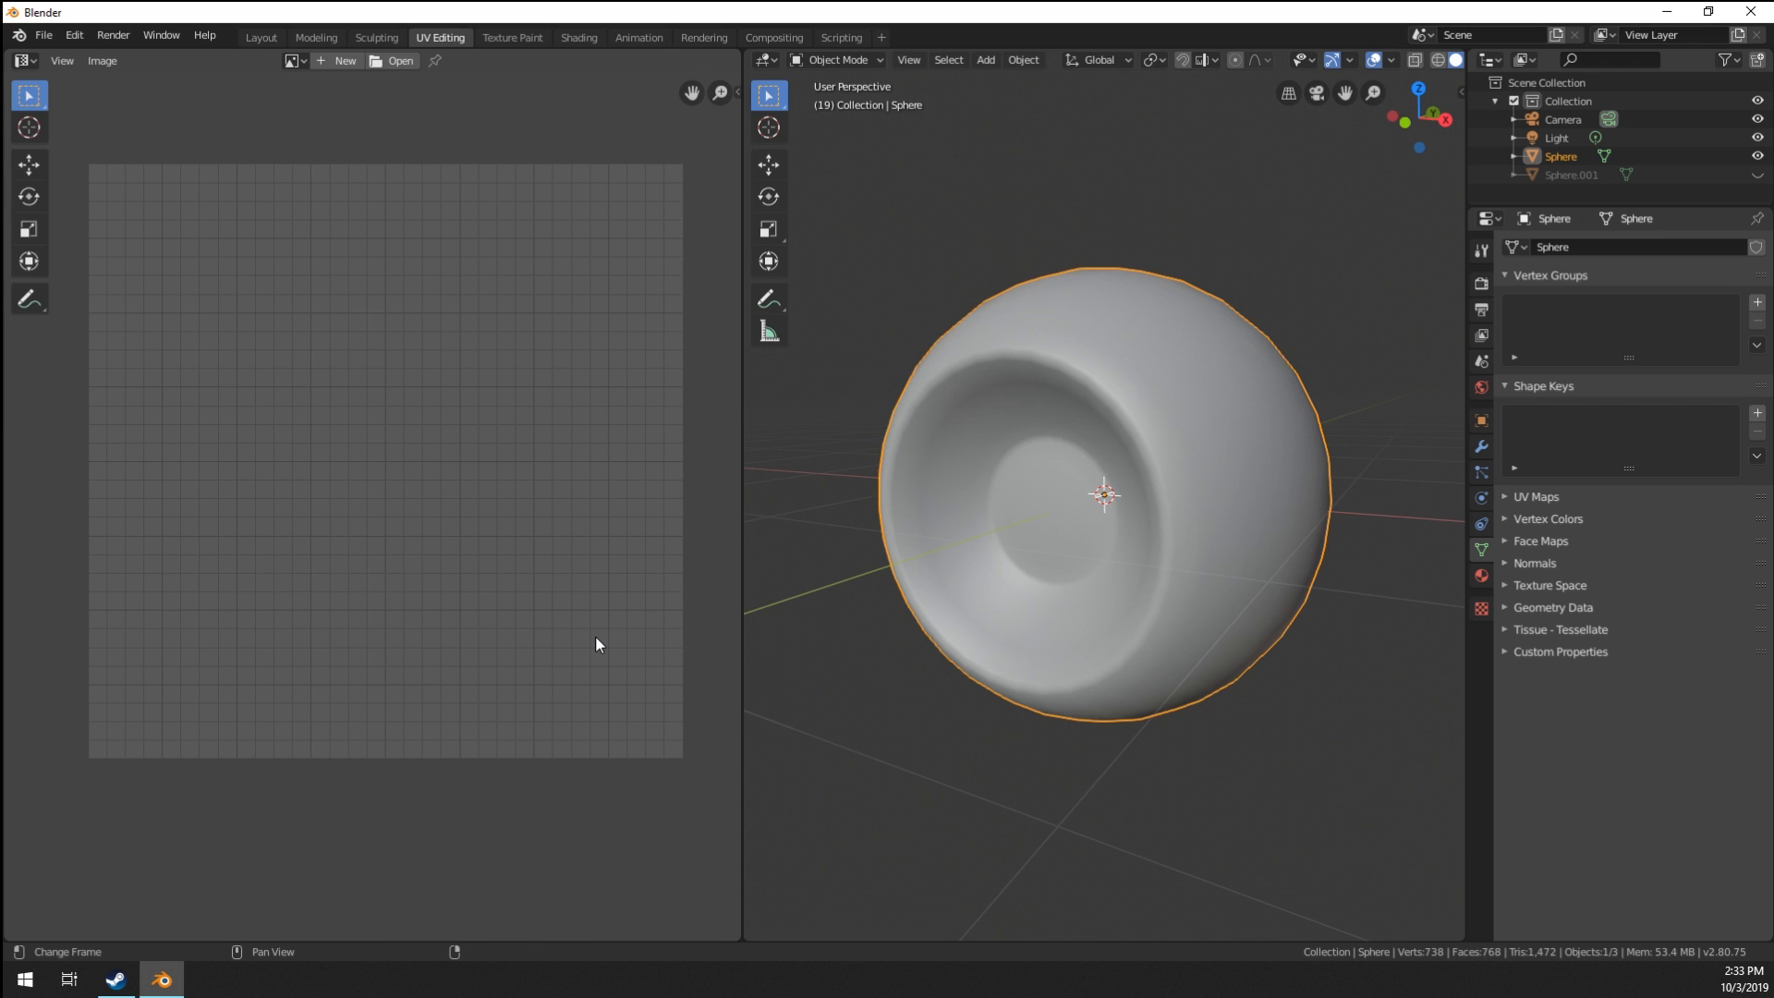
pyautogui.press('Tab')
pyautogui.moveTo(1153, 622); pyautogui.dragTo(830, 645, button='middle')
pyautogui.moveTo(1096, 583); pyautogui.dragTo(1151, 531, button='middle')
pyautogui.moveTo(1247, 627); pyautogui.dragTo(1081, 518, button='middle')
pyautogui.press('Tab')
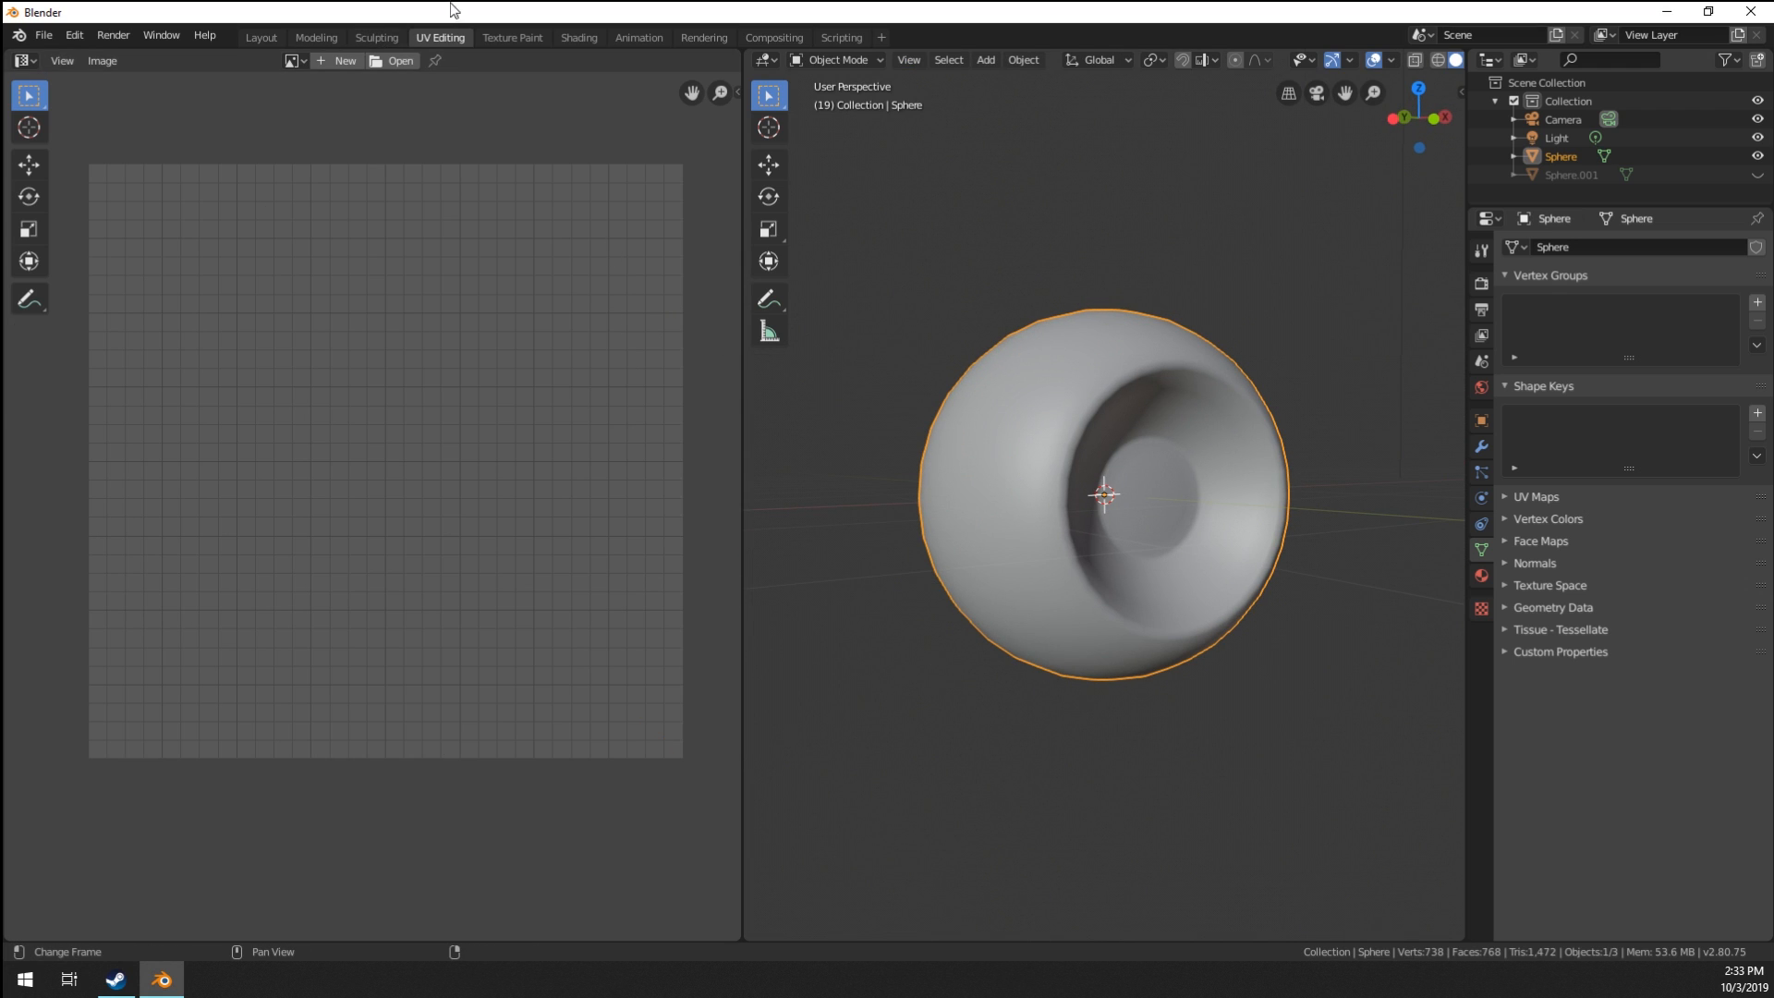
# Switch to the Shading workspace and create a new material named mat-eye on the inner sphere.
pyautogui.click(574, 37)
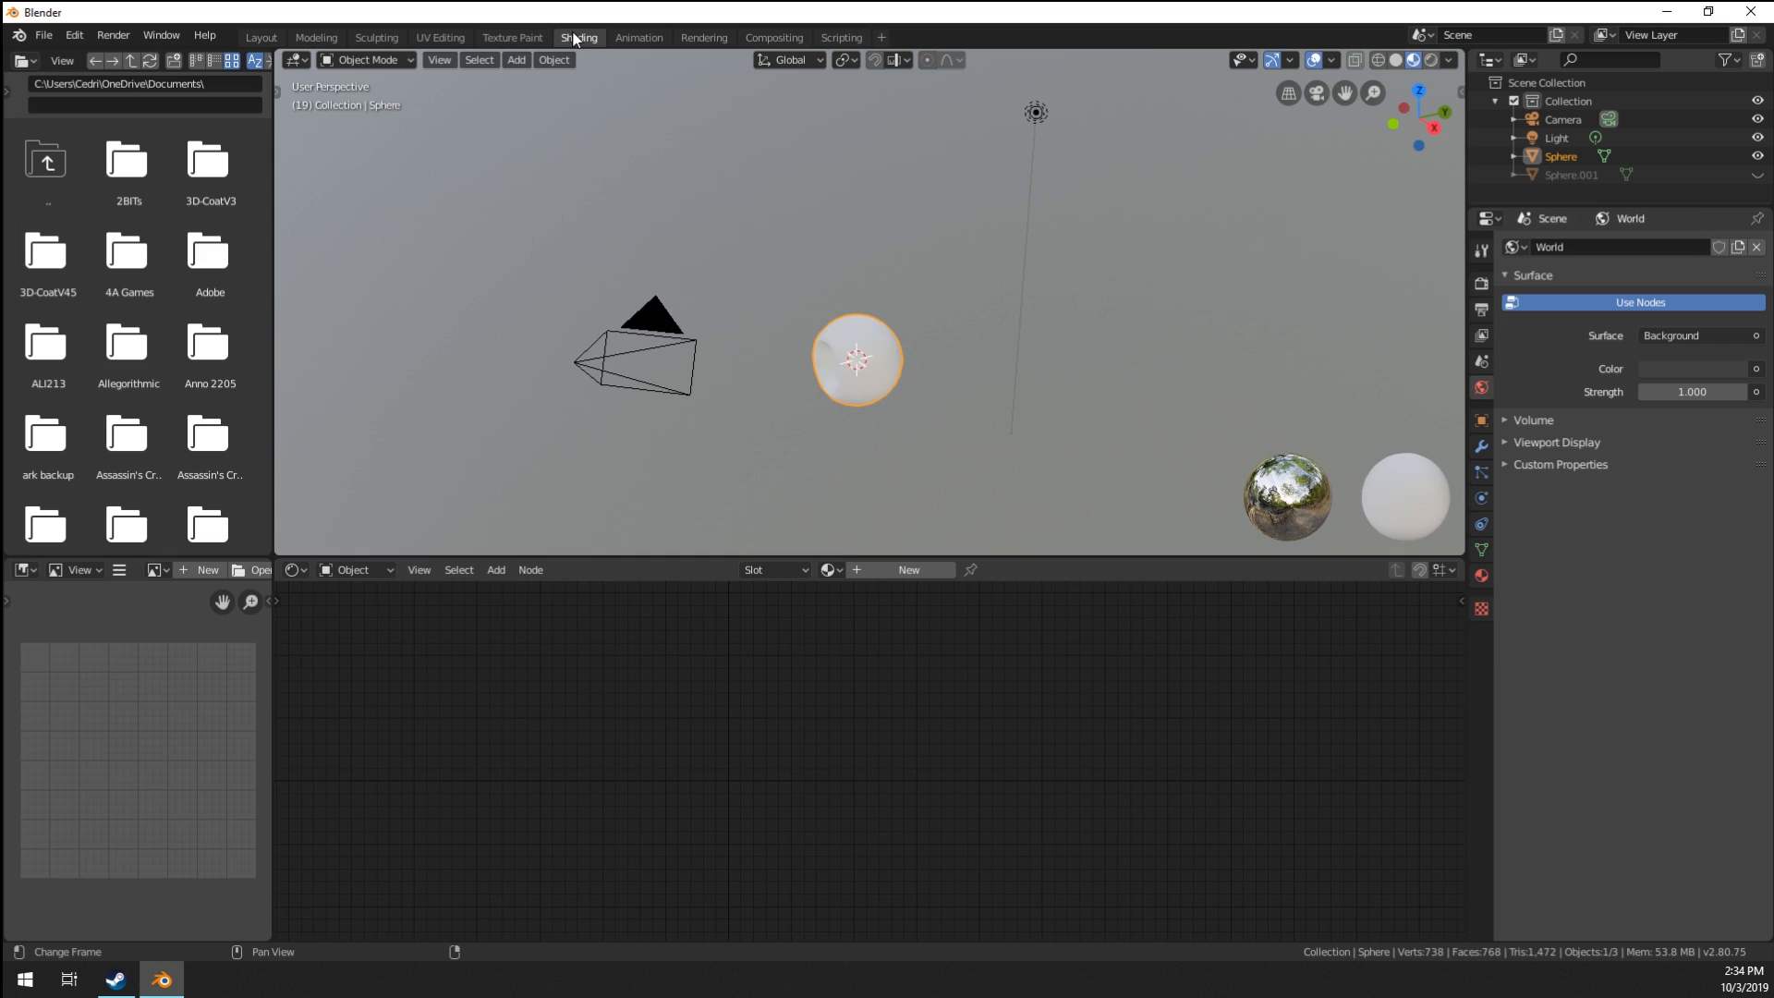
pyautogui.moveTo(870, 407); pyautogui.dragTo(968, 342, button='middle')
pyautogui.scroll(4, 854, 440)
pyautogui.keyDown('shift'); pyautogui.moveTo(890, 459); pyautogui.dragTo(839, 308, button='middle'); pyautogui.keyUp('shift')
pyautogui.scroll(3, 839, 308)
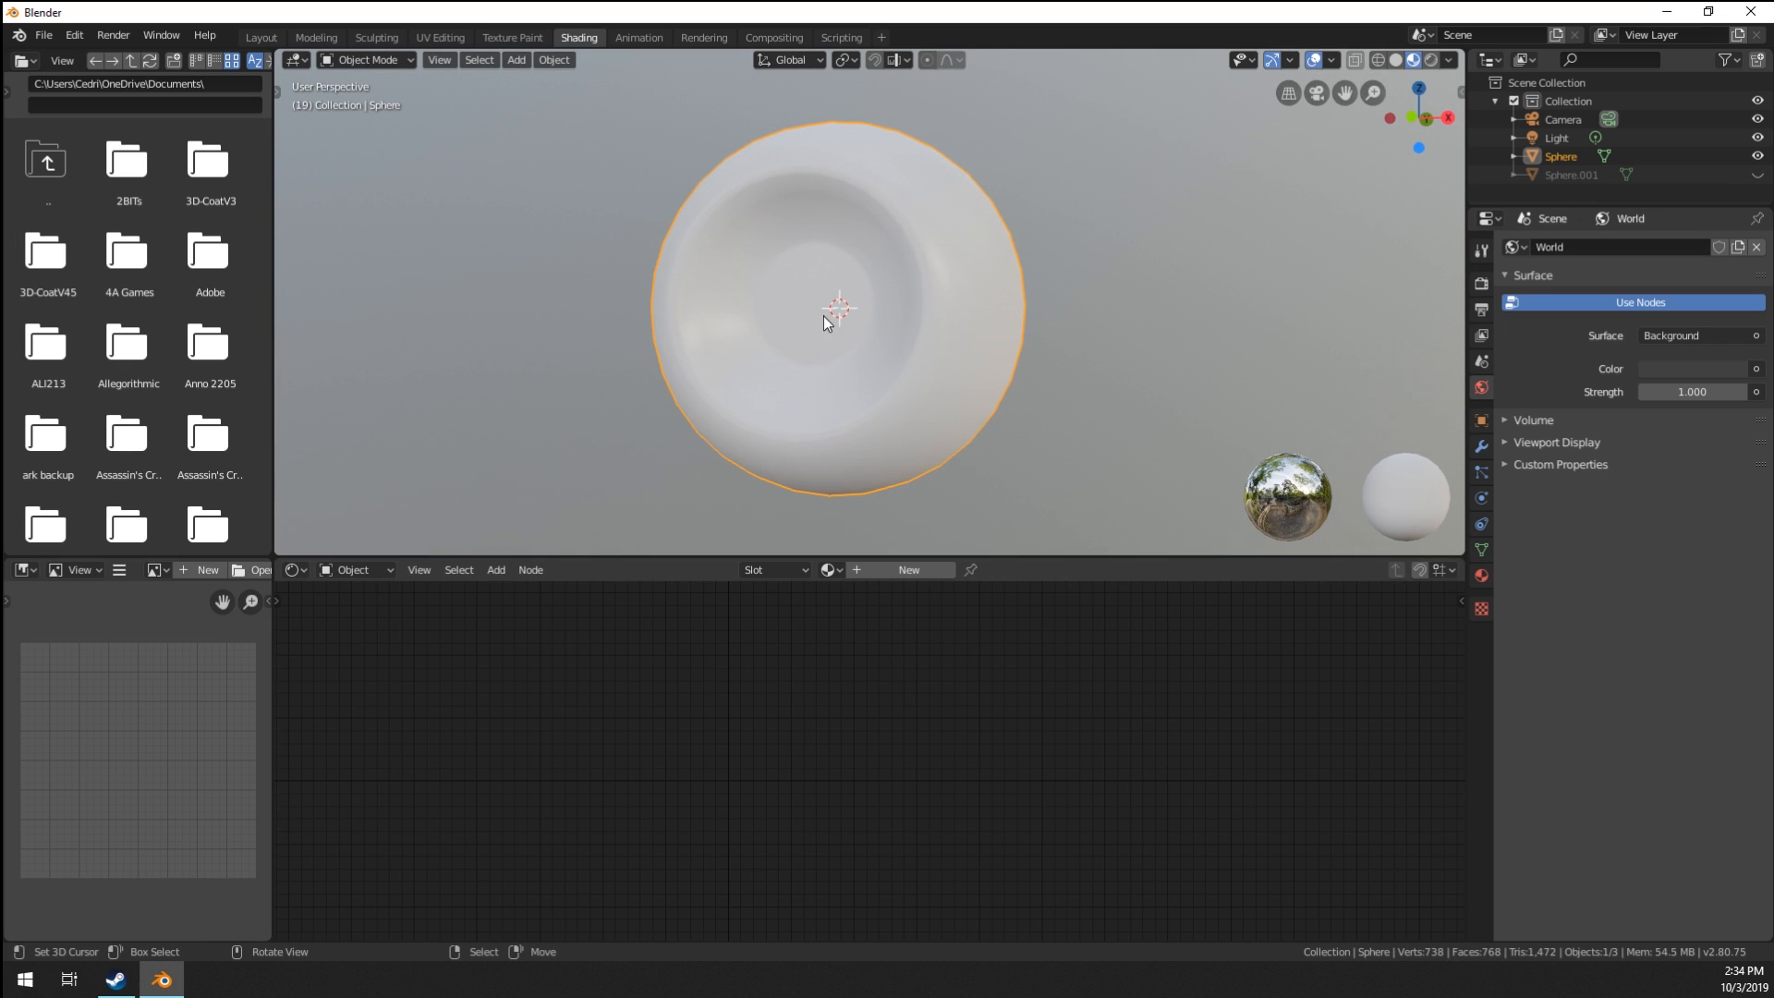
pyautogui.click(880, 570)
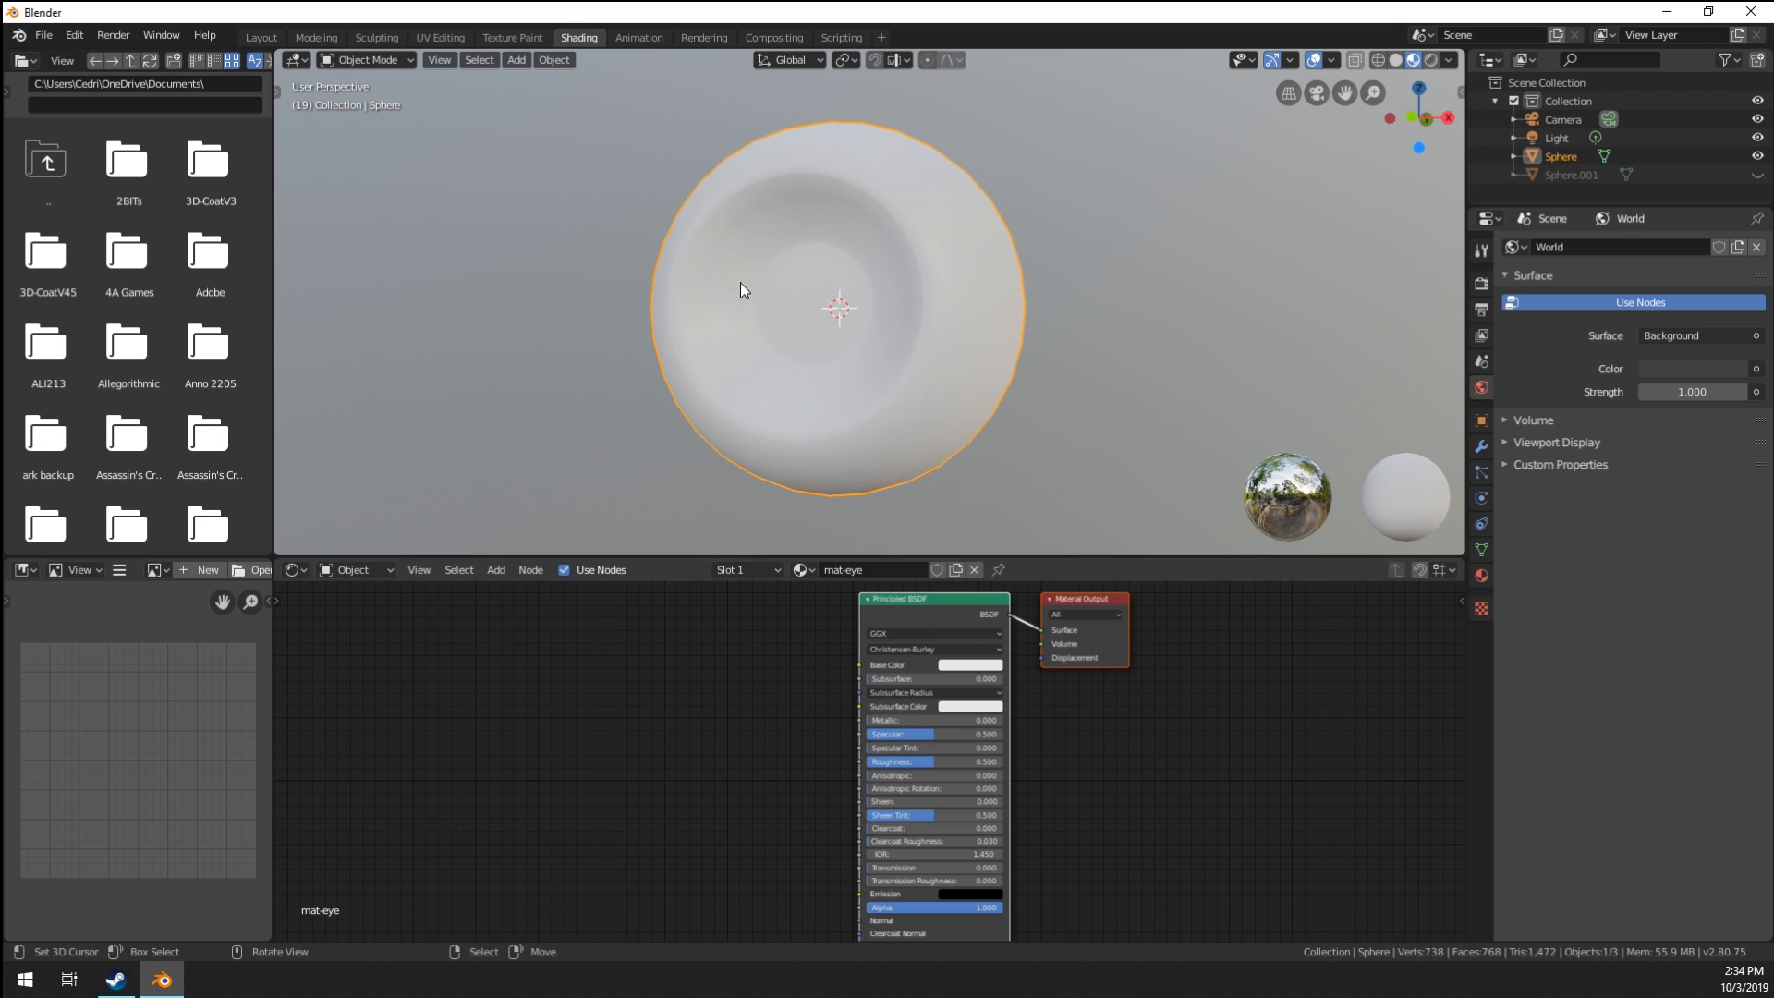
# Rename the inner sphere eye-inner and the hidden outer sphere eye-outer, and reselect eye-inner.
pyautogui.doubleClick(1561, 156)
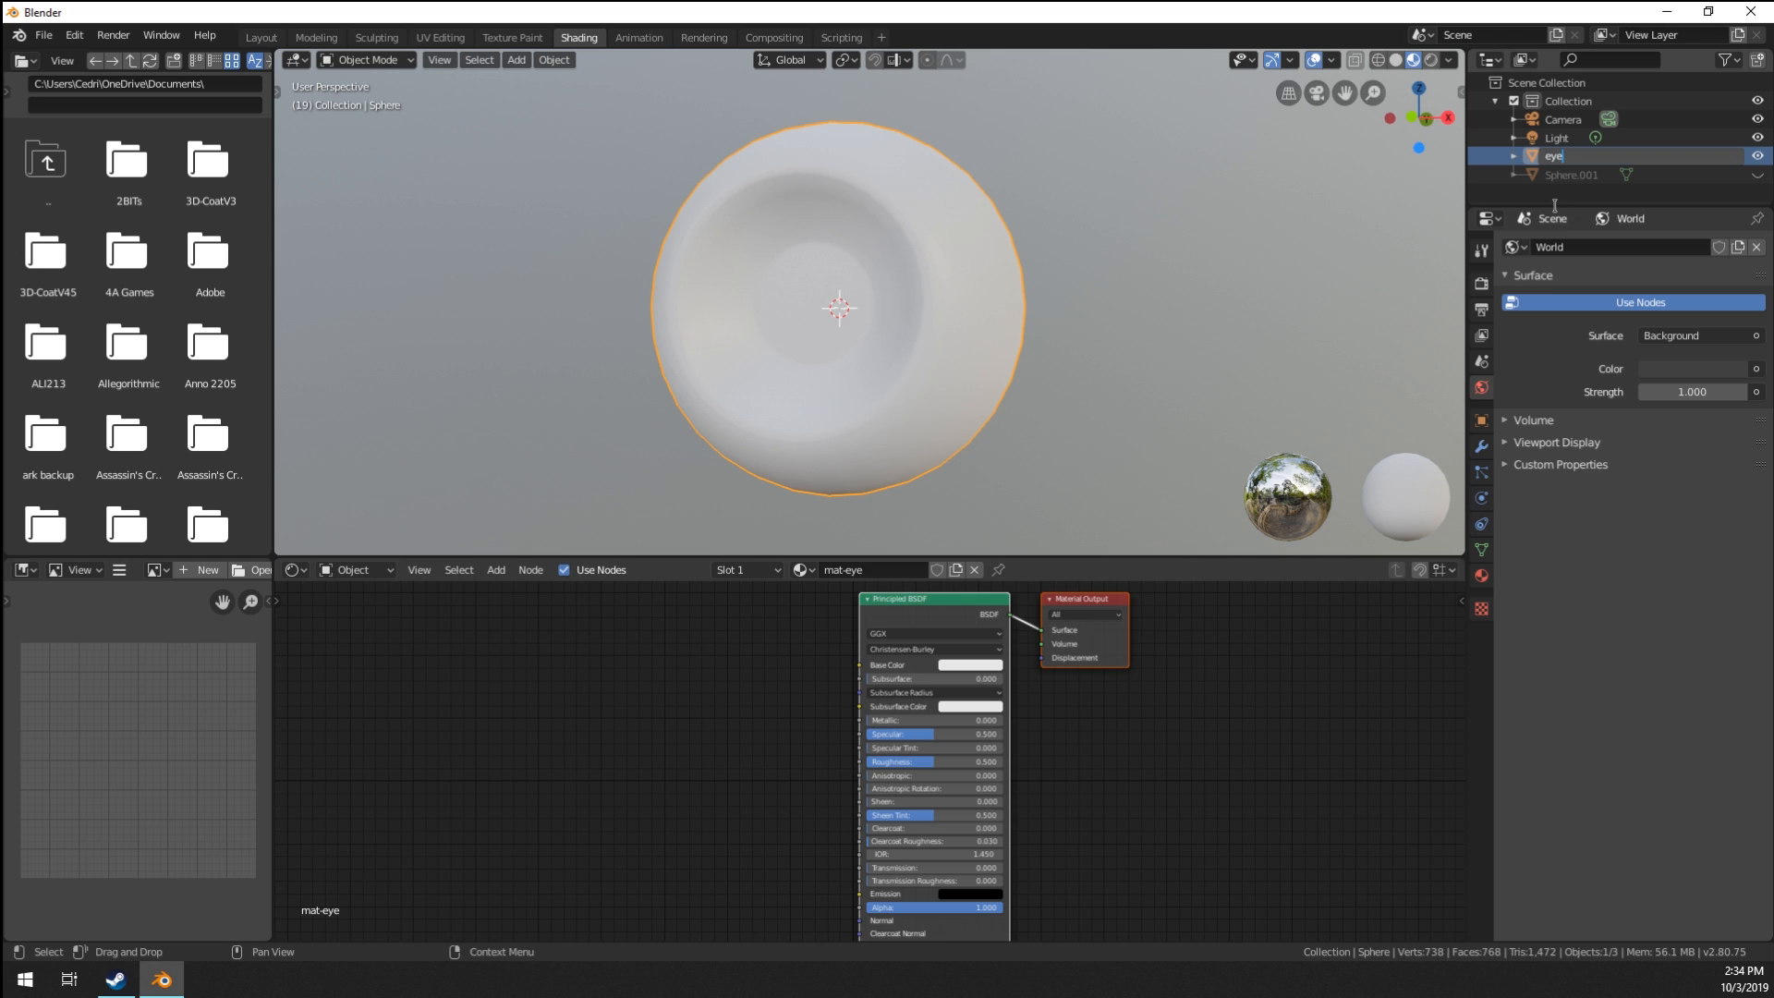
pyautogui.write('eye-inner')
pyautogui.press('Return')
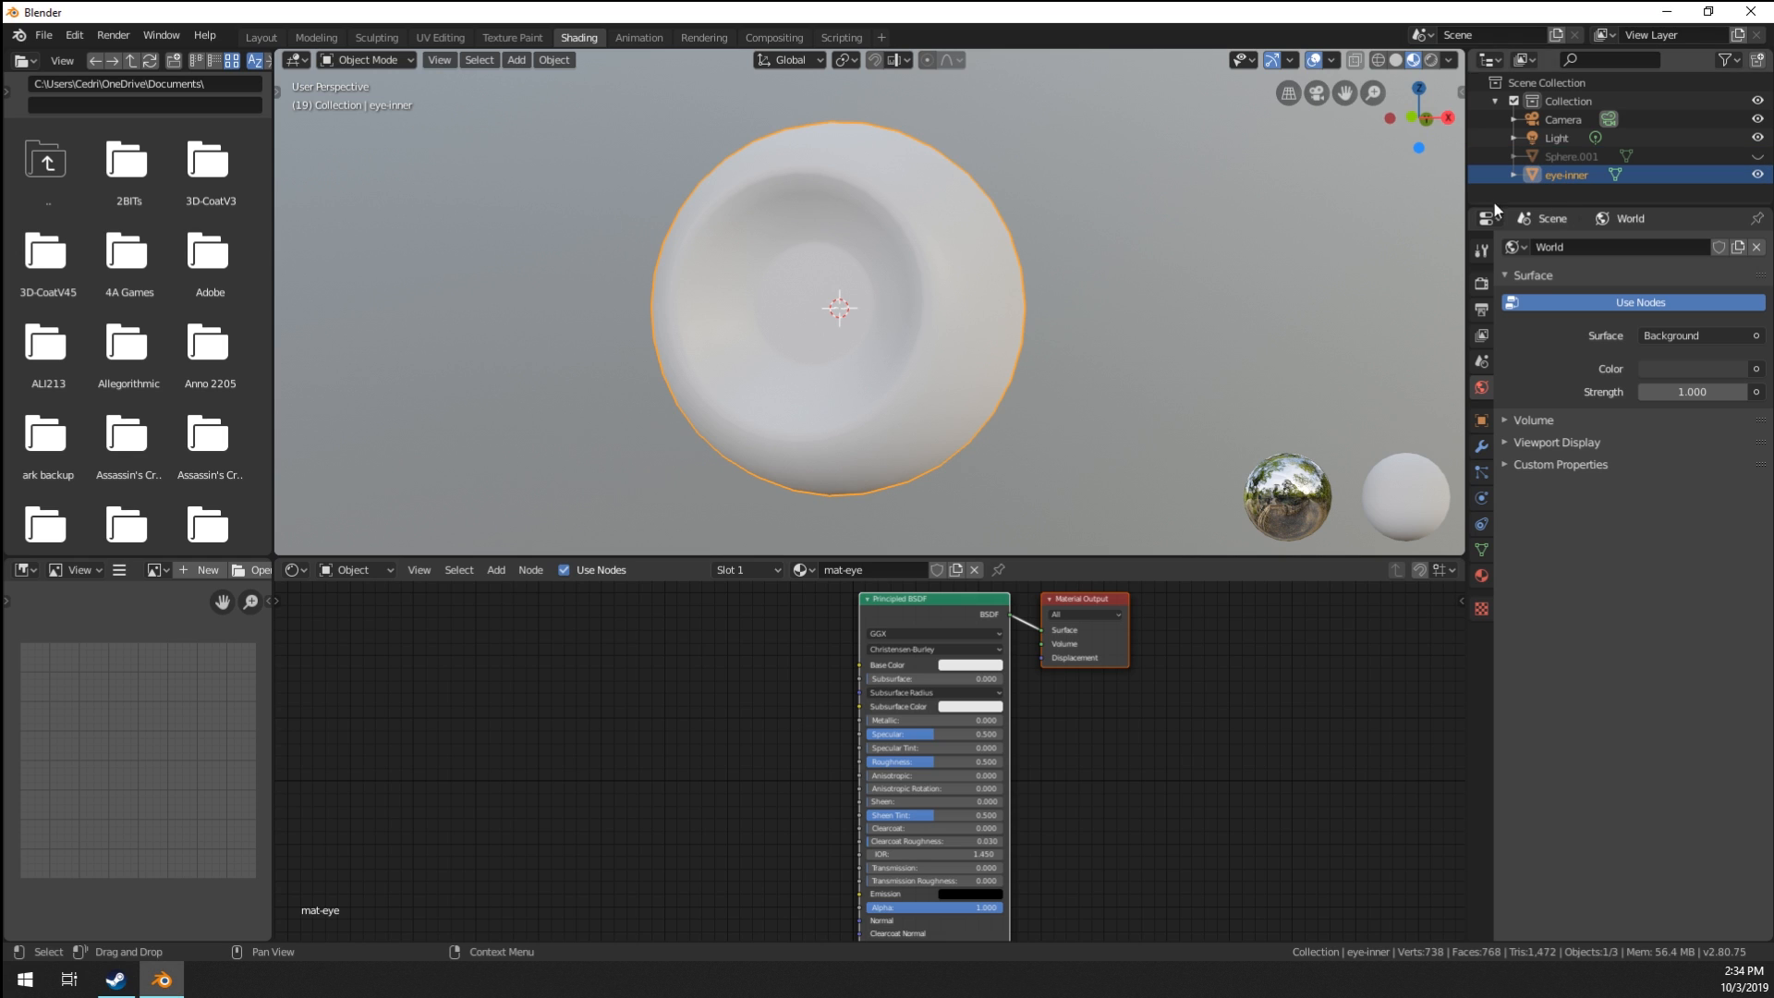
pyautogui.doubleClick(1566, 155)
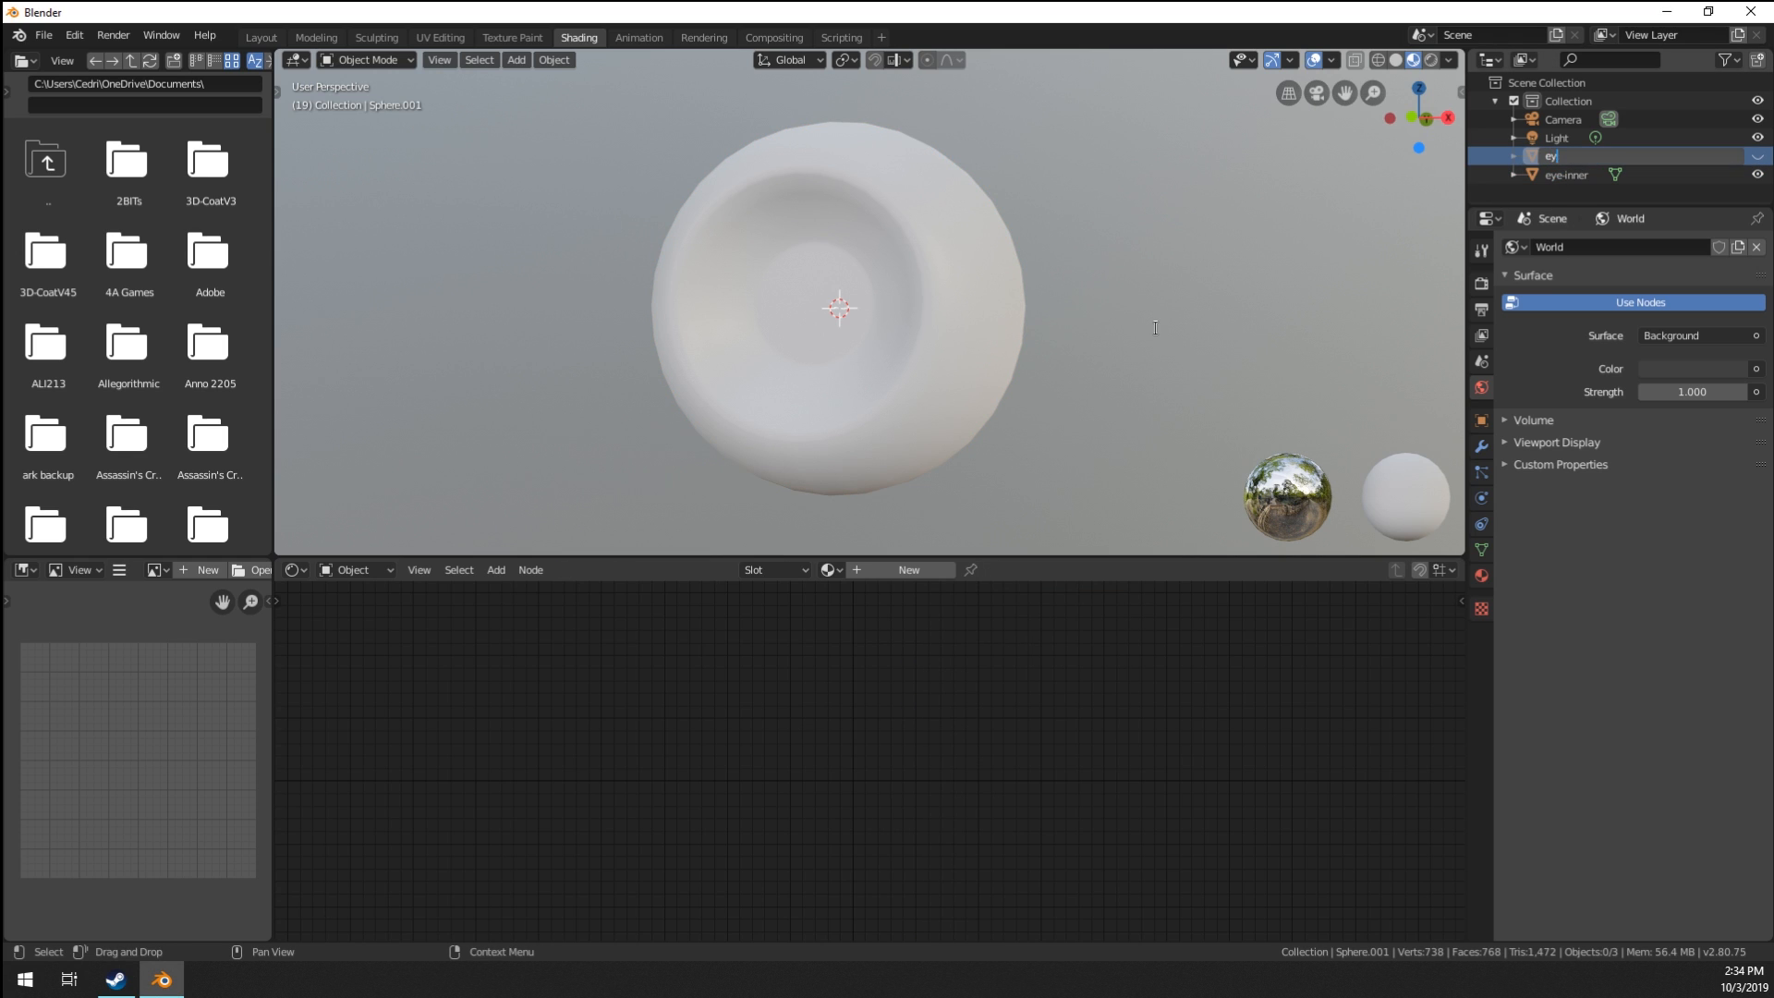
pyautogui.press('Return')
pyautogui.click(1566, 156)
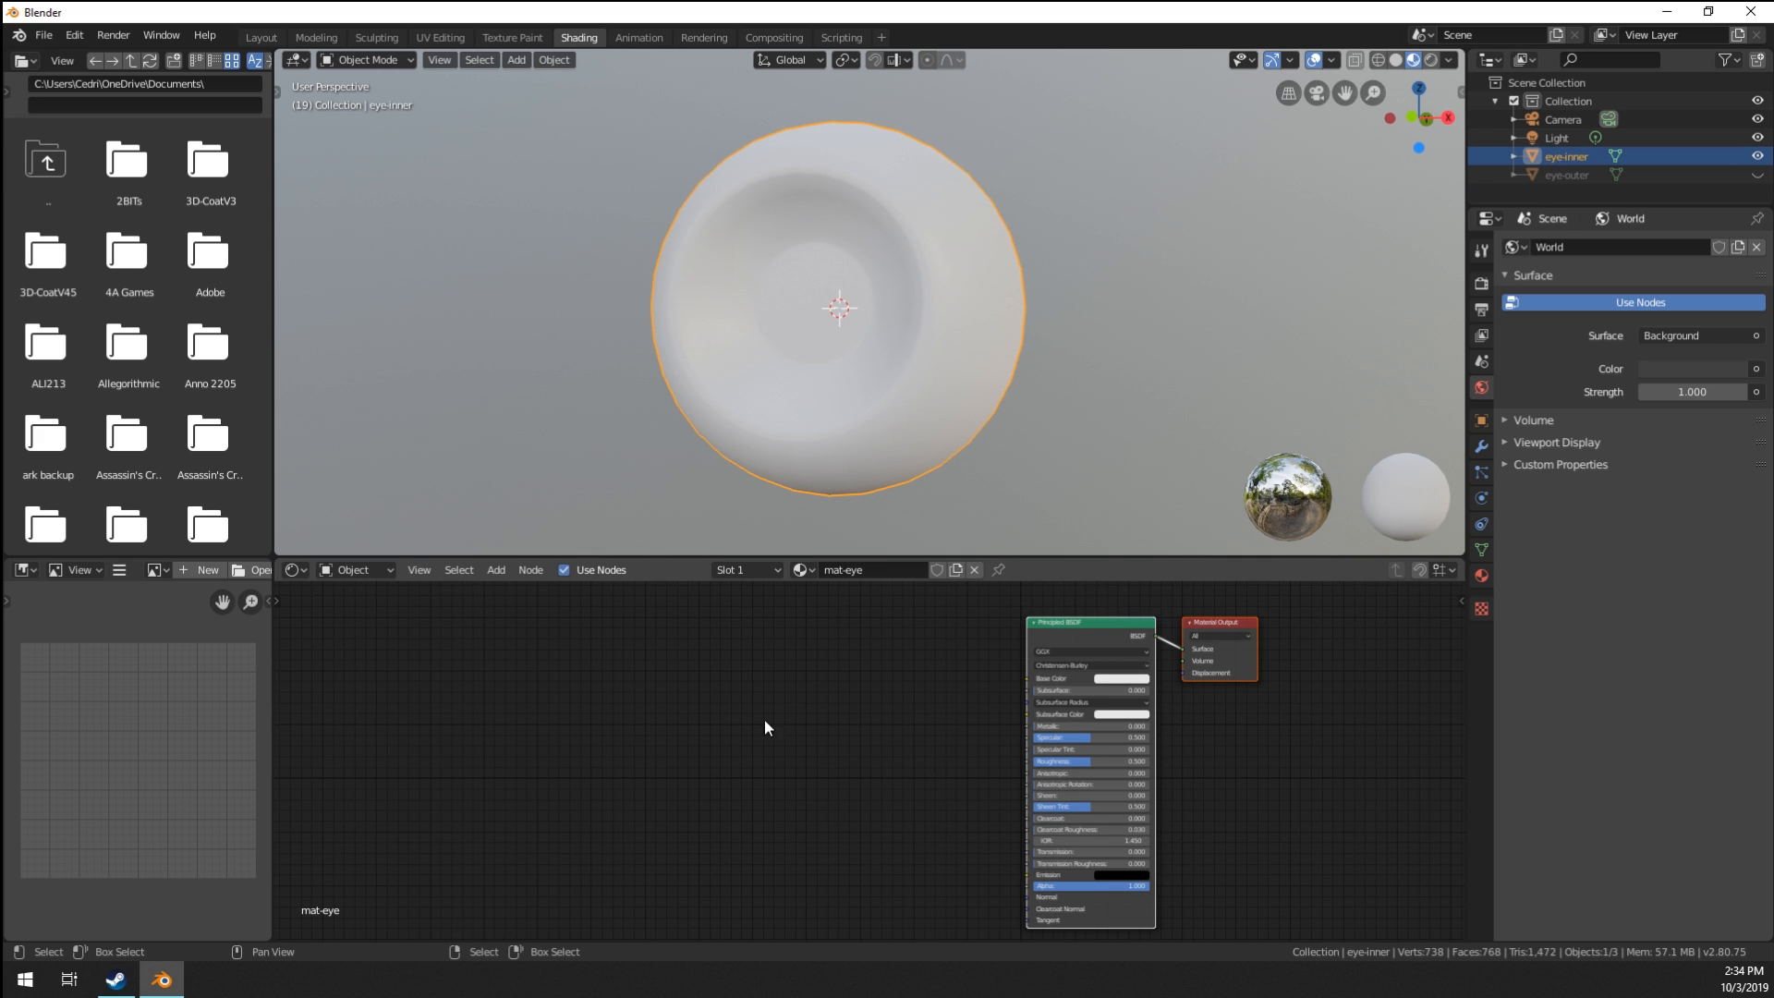
# Examine the eyeball's concave front and its side profile from several angles.
pyautogui.moveTo(763, 719); pyautogui.dragTo(837, 729, button='middle')
pyautogui.moveTo(957, 346); pyautogui.dragTo(1100, 324, button='middle')
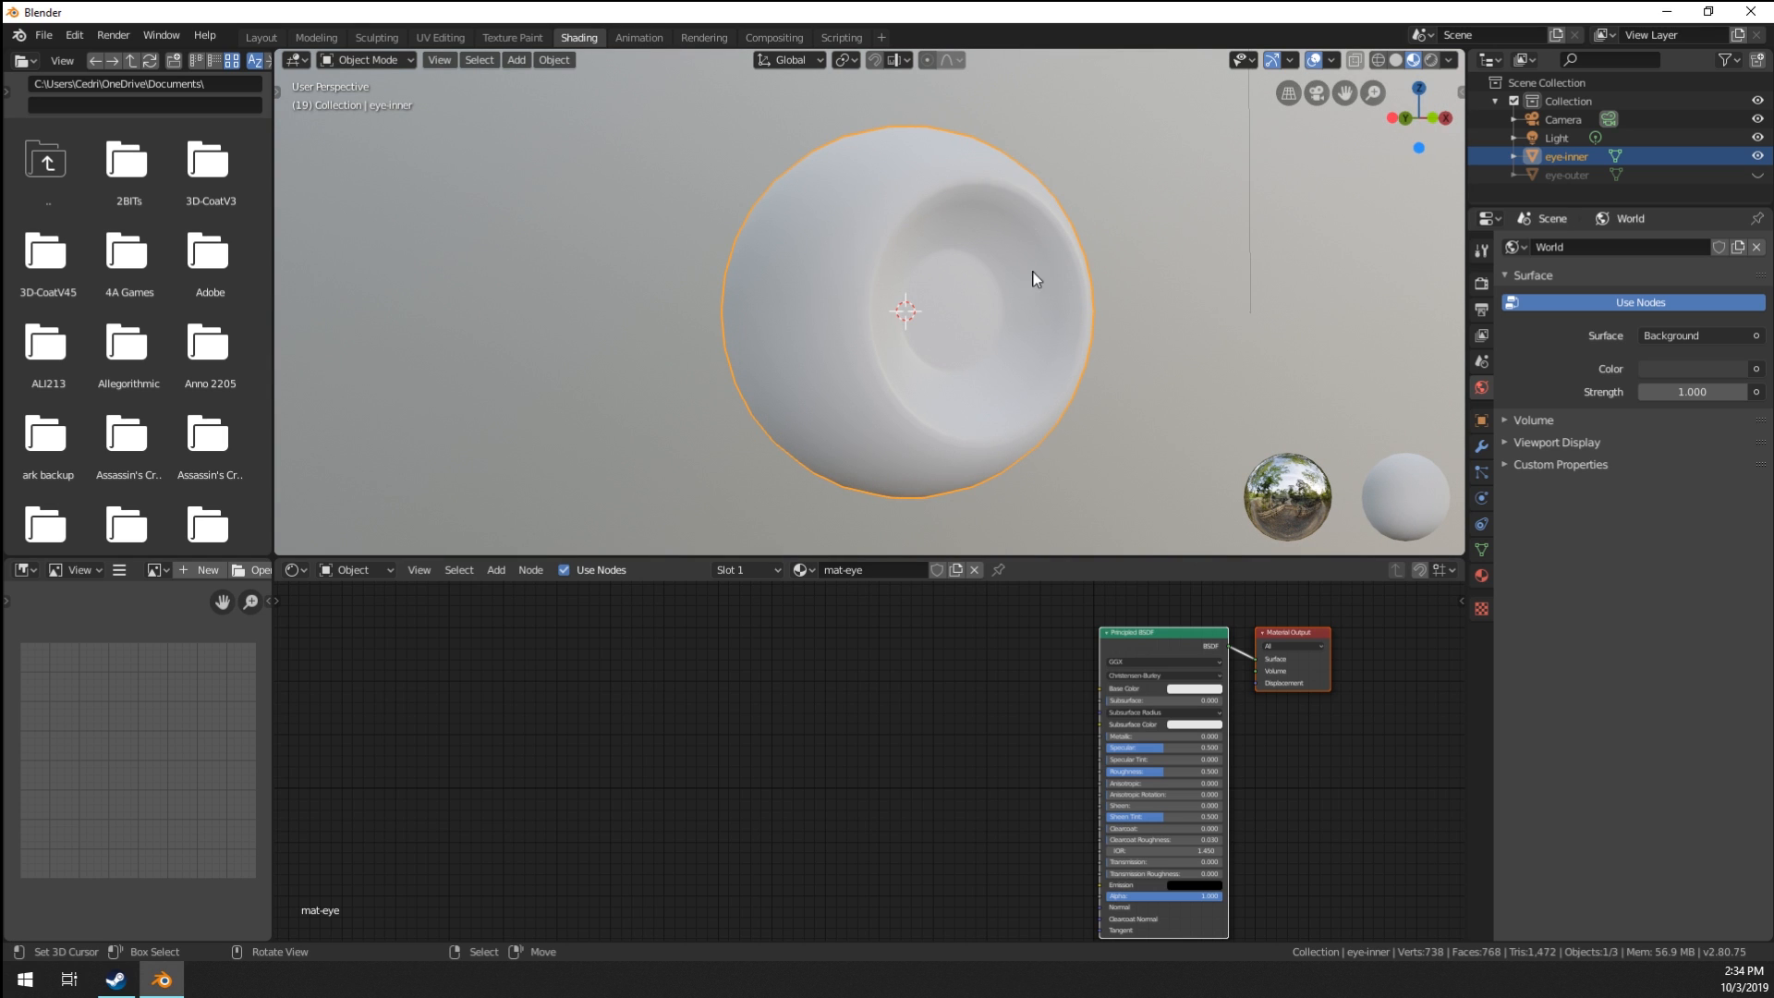
pyautogui.moveTo(826, 316)
pyautogui.mouseDown(button='middle')
pyautogui.moveTo(907, 334)
pyautogui.moveTo(838, 323)
pyautogui.mouseUp(button='middle')
pyautogui.moveTo(839, 263)
pyautogui.mouseDown(button='middle')
pyautogui.moveTo(804, 276)
pyautogui.moveTo(824, 267)
pyautogui.mouseUp(button='middle')
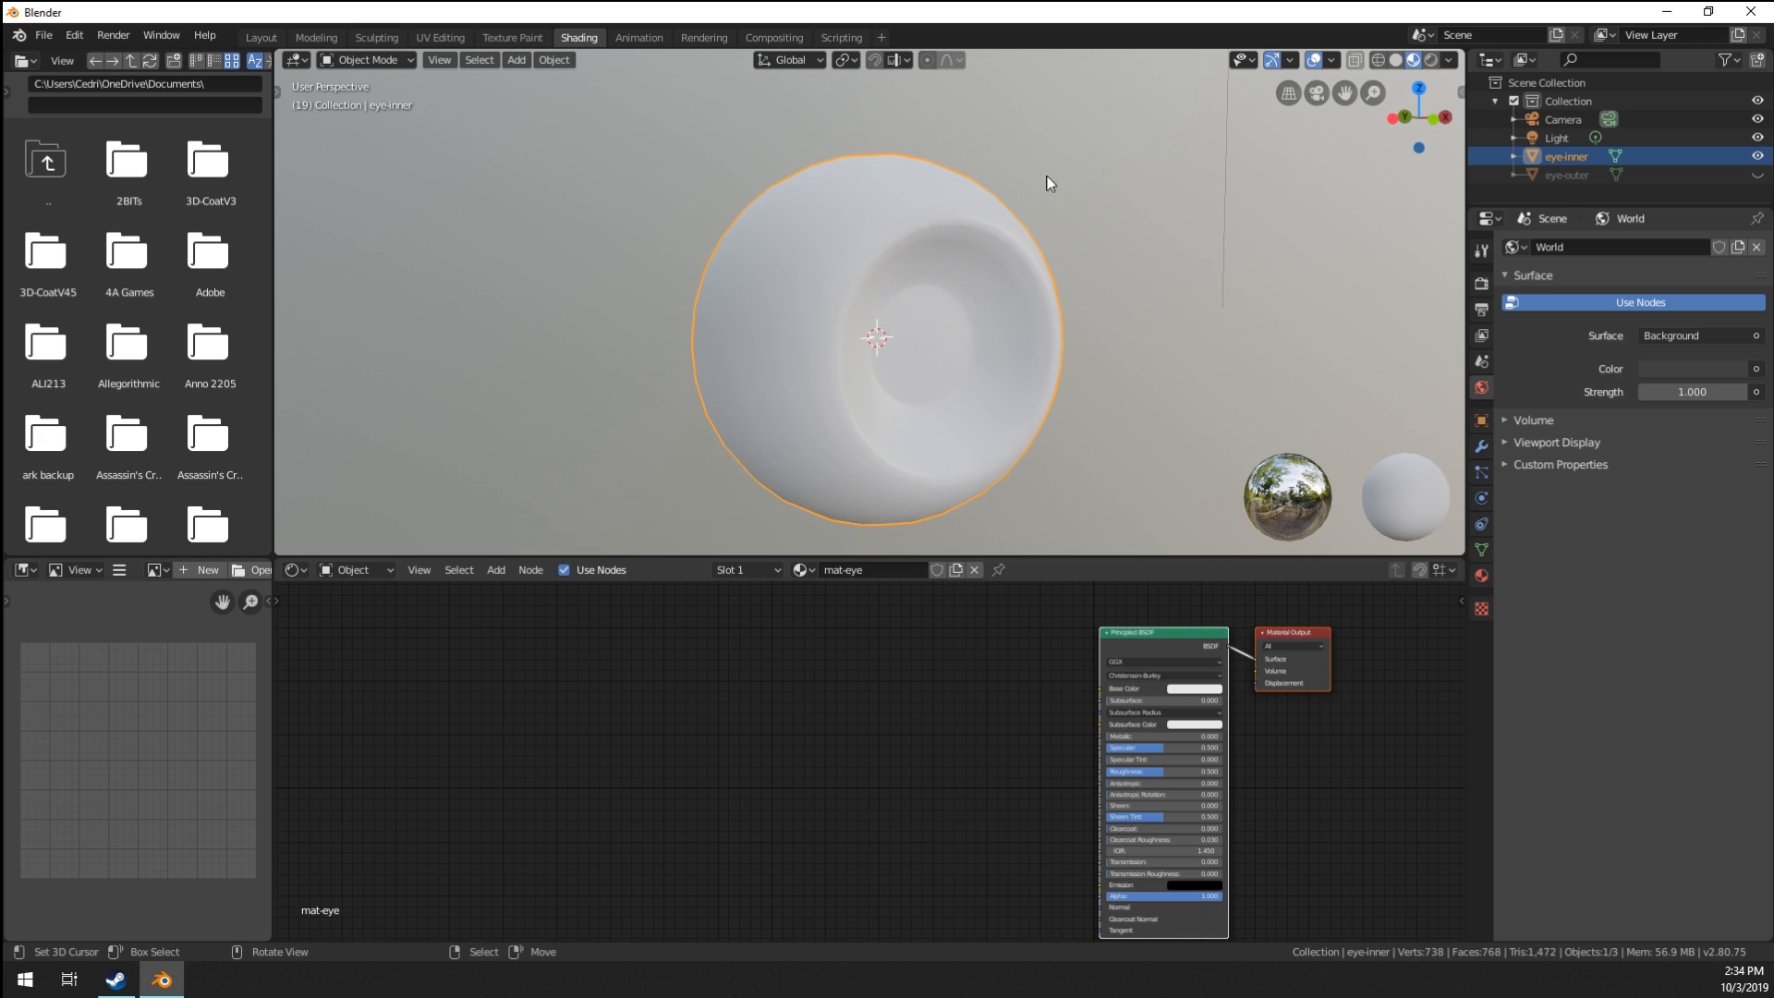
pyautogui.moveTo(698, 273); pyautogui.dragTo(671, 302, button='middle')
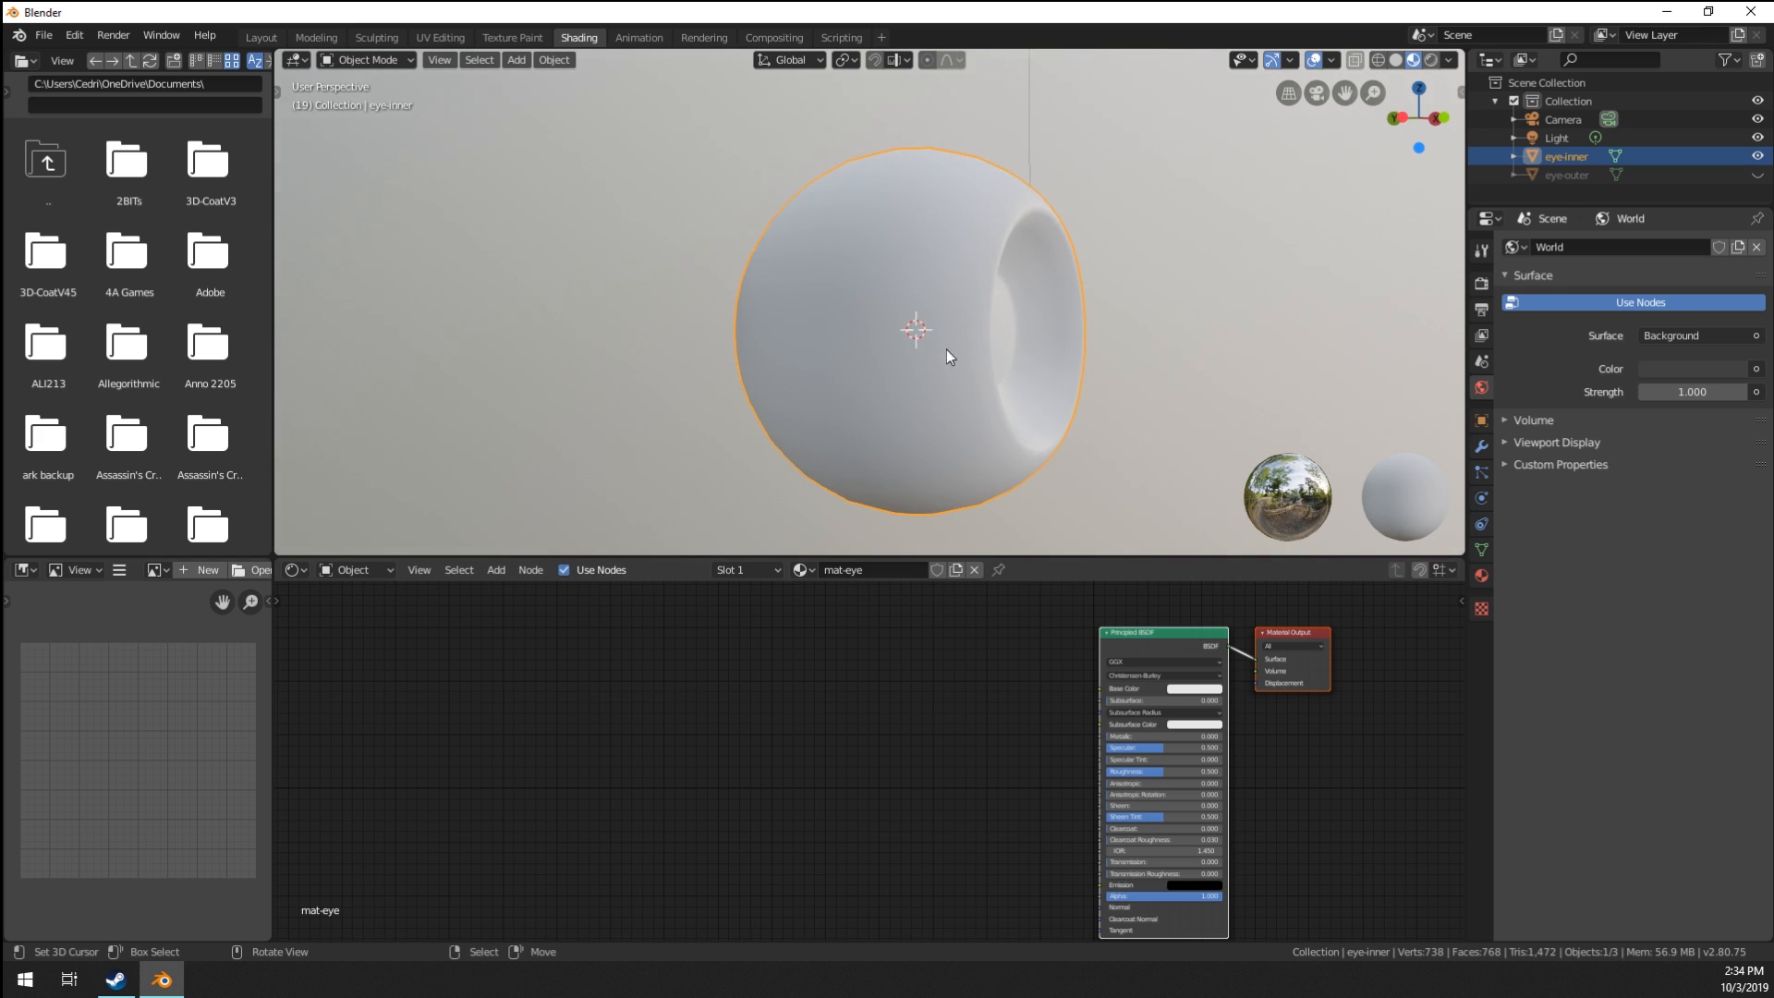
pyautogui.moveTo(949, 356); pyautogui.dragTo(1011, 242, button='middle')
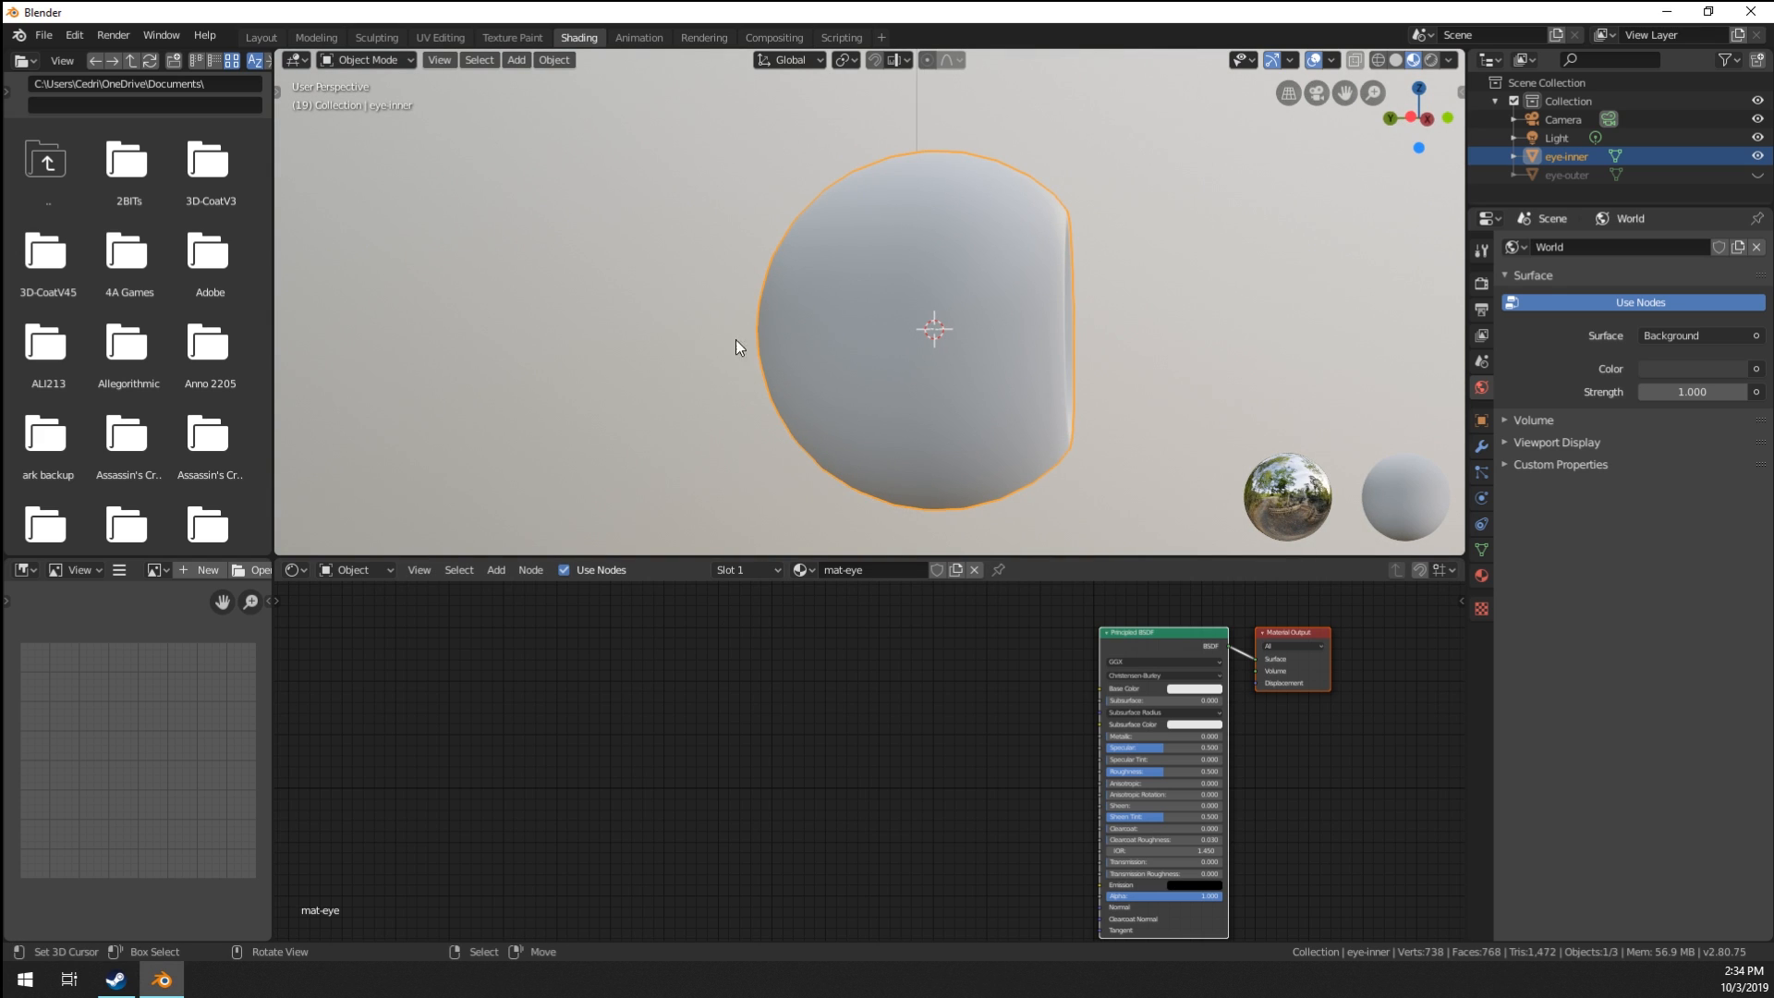
pyautogui.moveTo(832, 275); pyautogui.dragTo(733, 388, button='middle')
pyautogui.scroll(2, 734, 388)
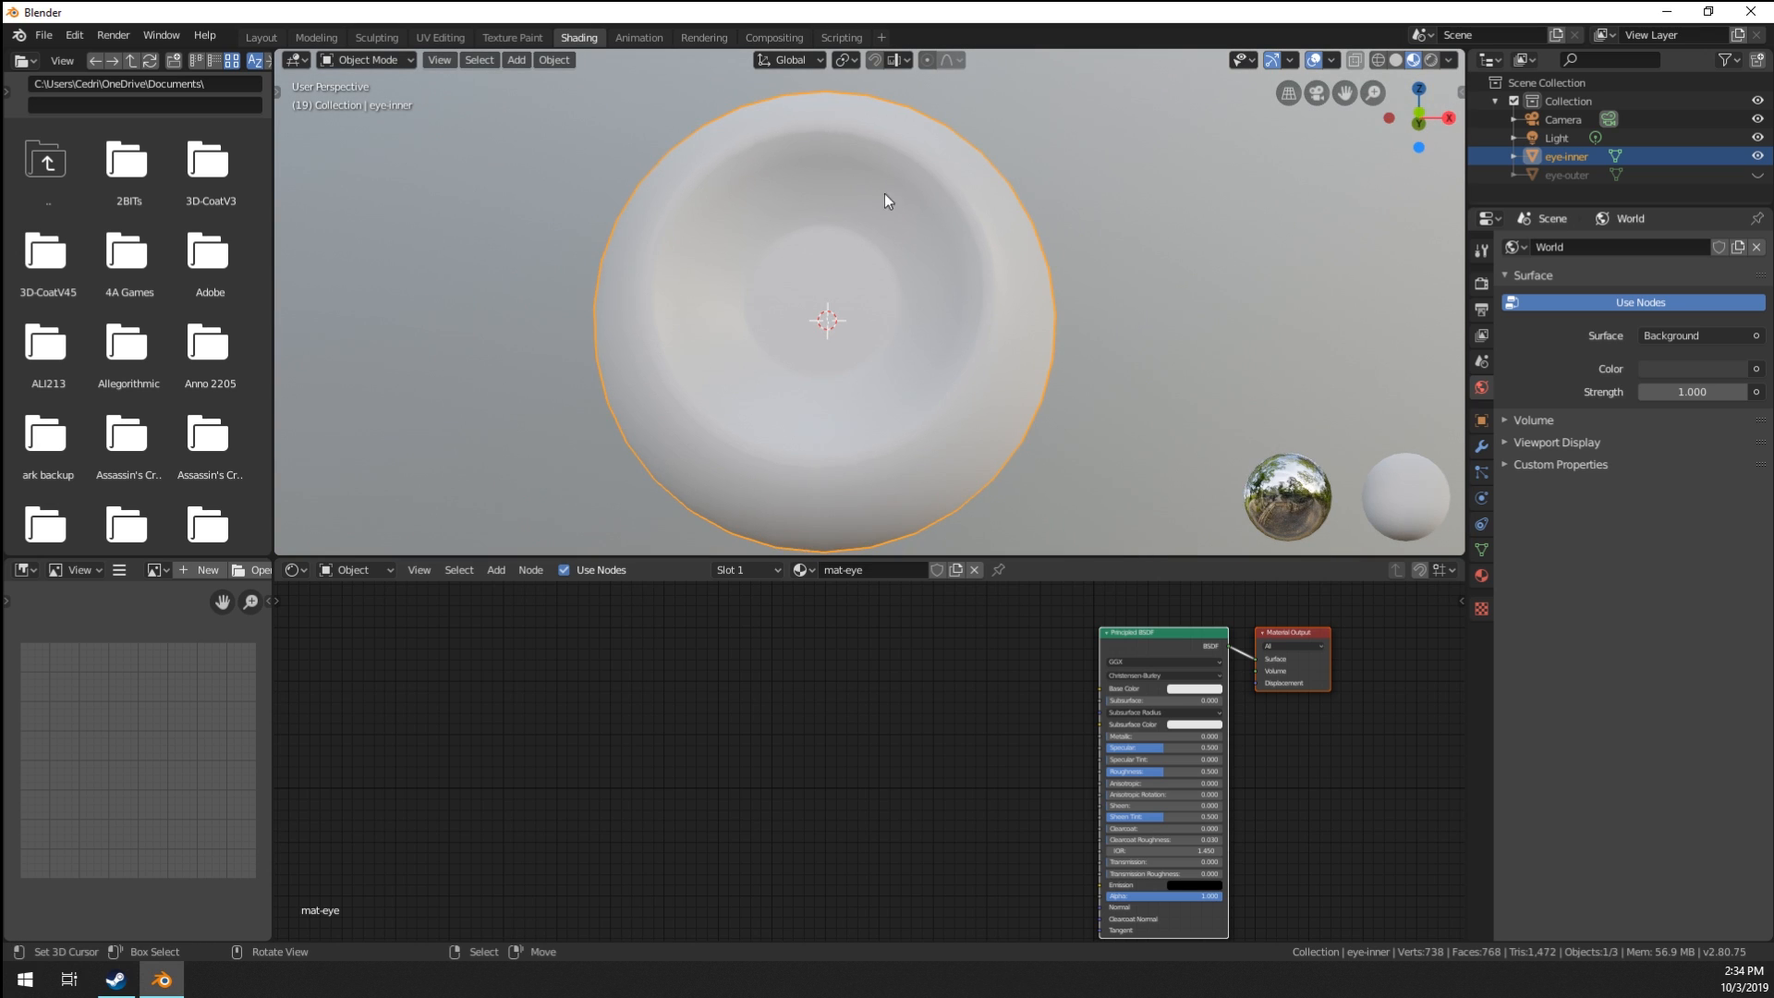
pyautogui.moveTo(869, 342); pyautogui.dragTo(879, 357, button='middle')
# Add a Gradient Texture node to the mat-eye material and preview its color output on the eyeball.
pyautogui.moveTo(926, 817); pyautogui.dragTo(945, 820, button='middle')
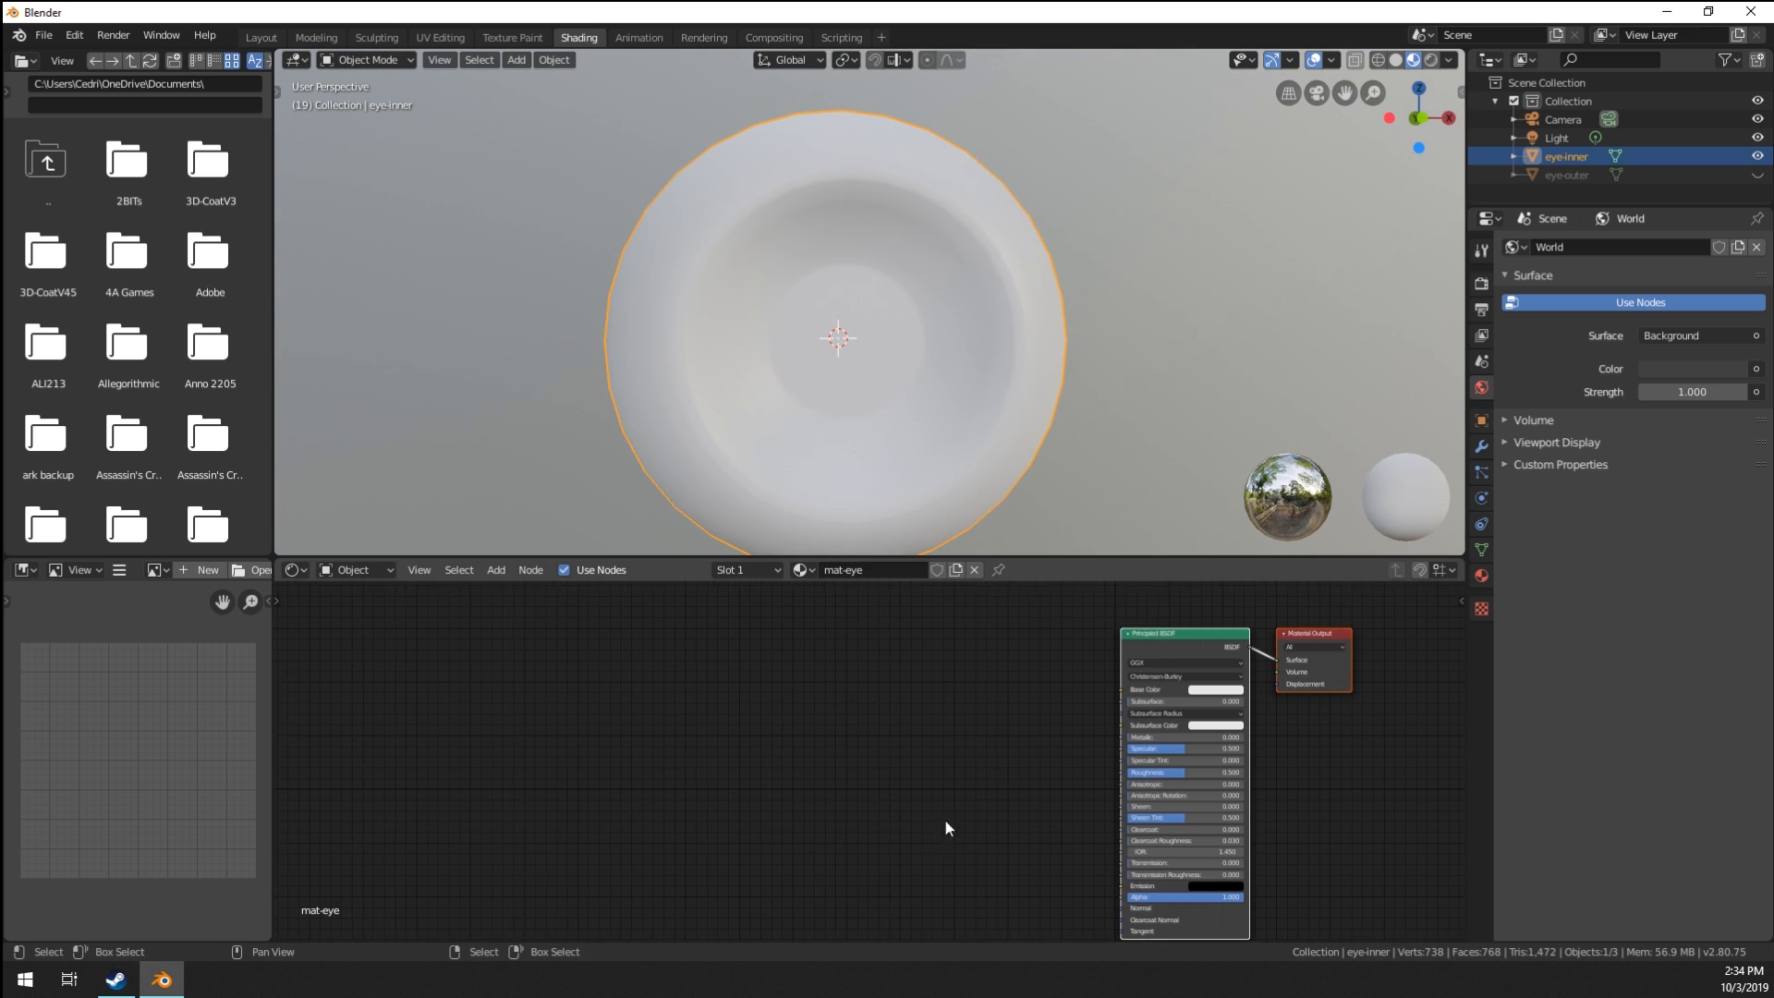
pyautogui.moveTo(669, 754); pyautogui.dragTo(703, 756, button='middle')
pyautogui.hotkey('shift', 'a')
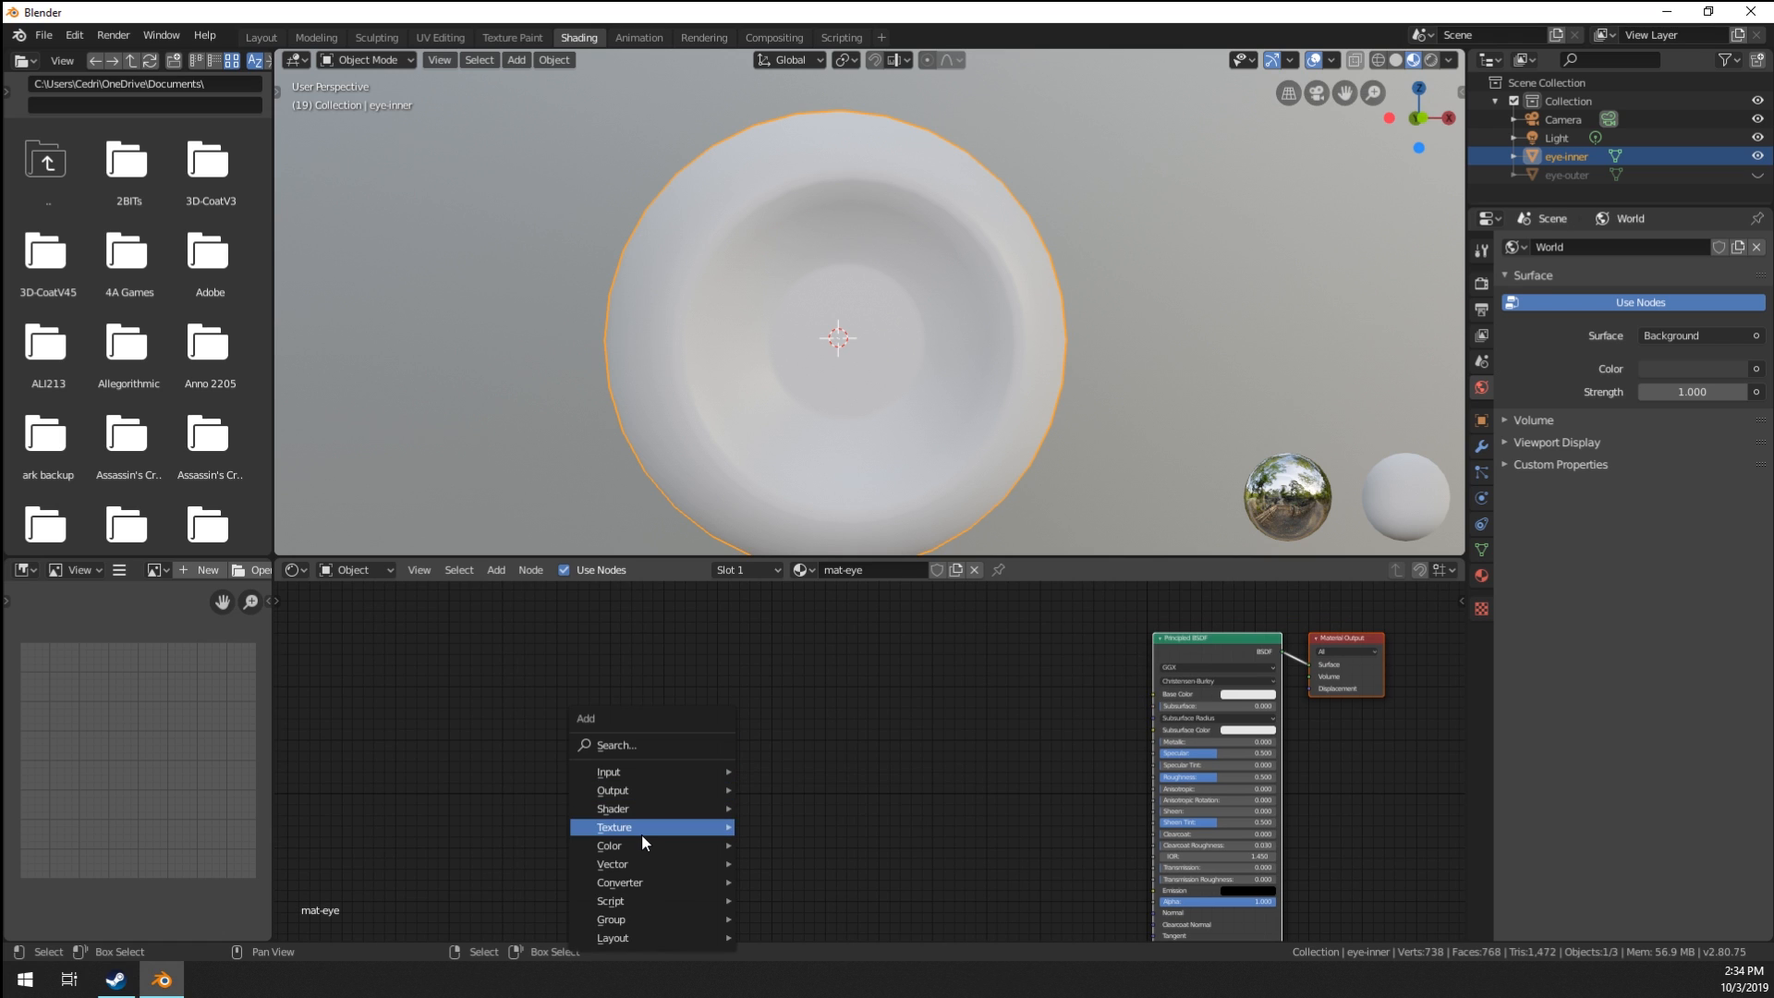
pyautogui.moveTo(641, 827)
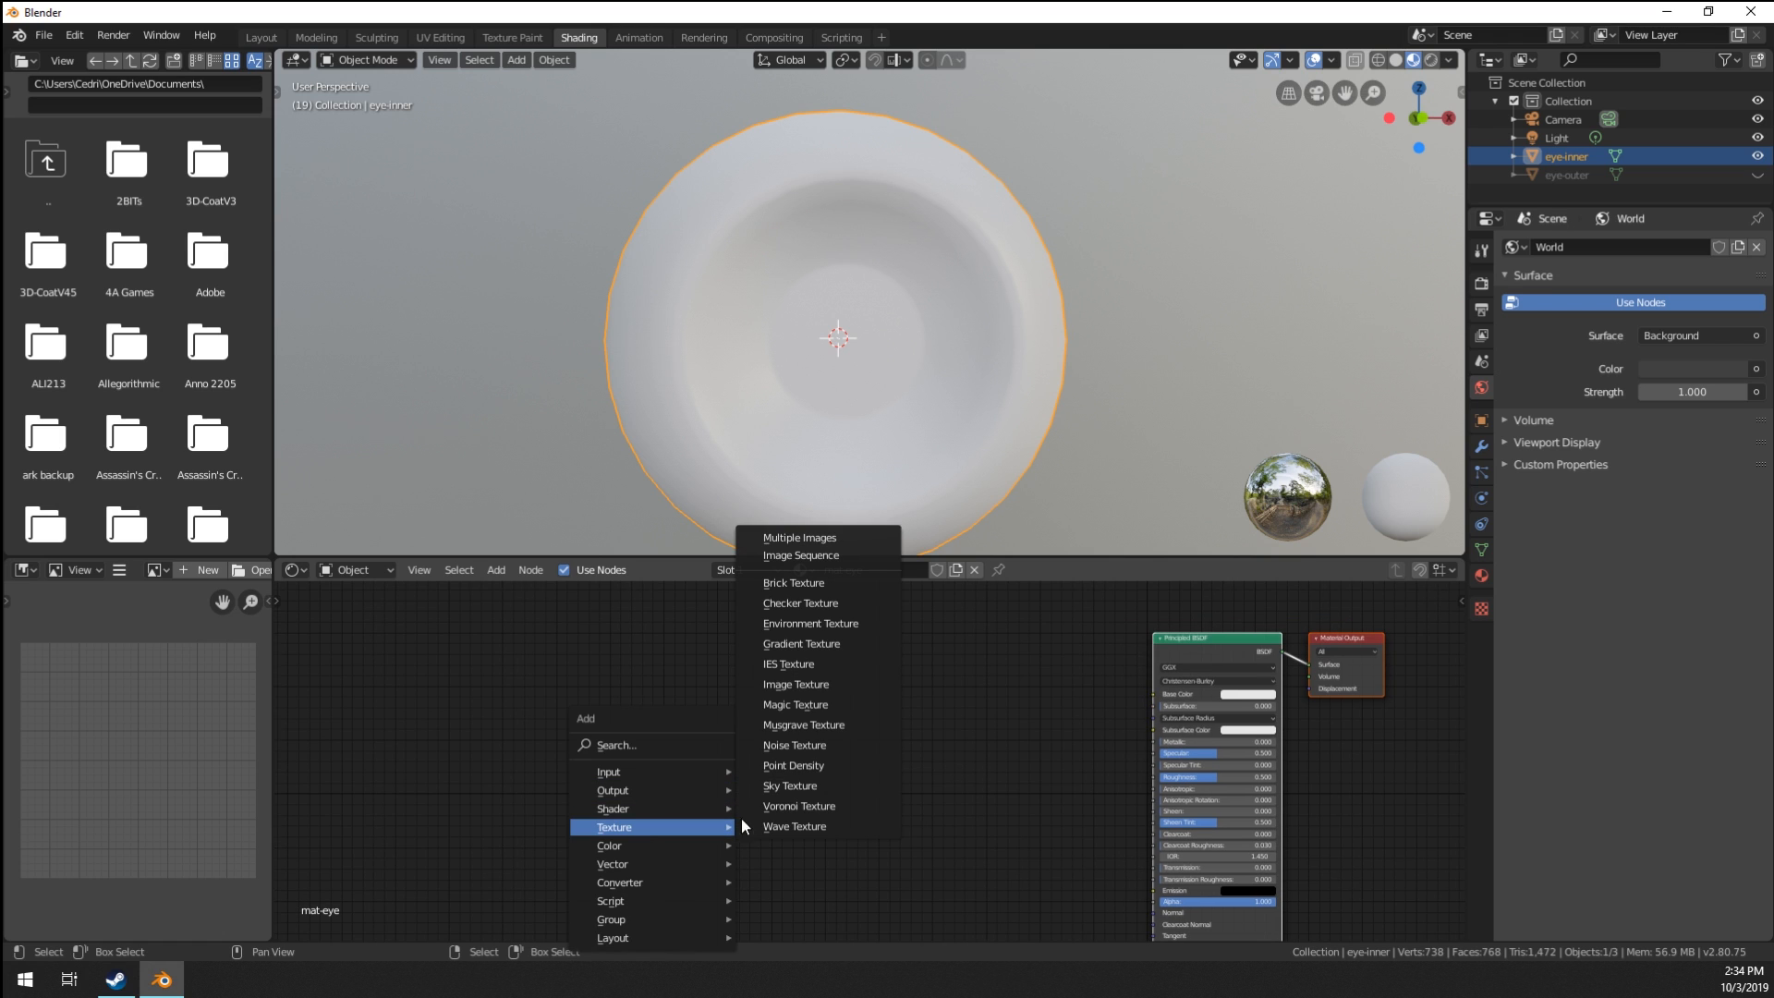
pyautogui.click(801, 641)
pyautogui.click(562, 663)
pyautogui.keyDown('ctrl'); pyautogui.keyDown('shift'); pyautogui.click(561, 659); pyautogui.keyUp('shift'); pyautogui.keyUp('ctrl')
pyautogui.moveTo(805, 743); pyautogui.dragTo(935, 748, button='middle')
pyautogui.scroll(2, 928, 750)
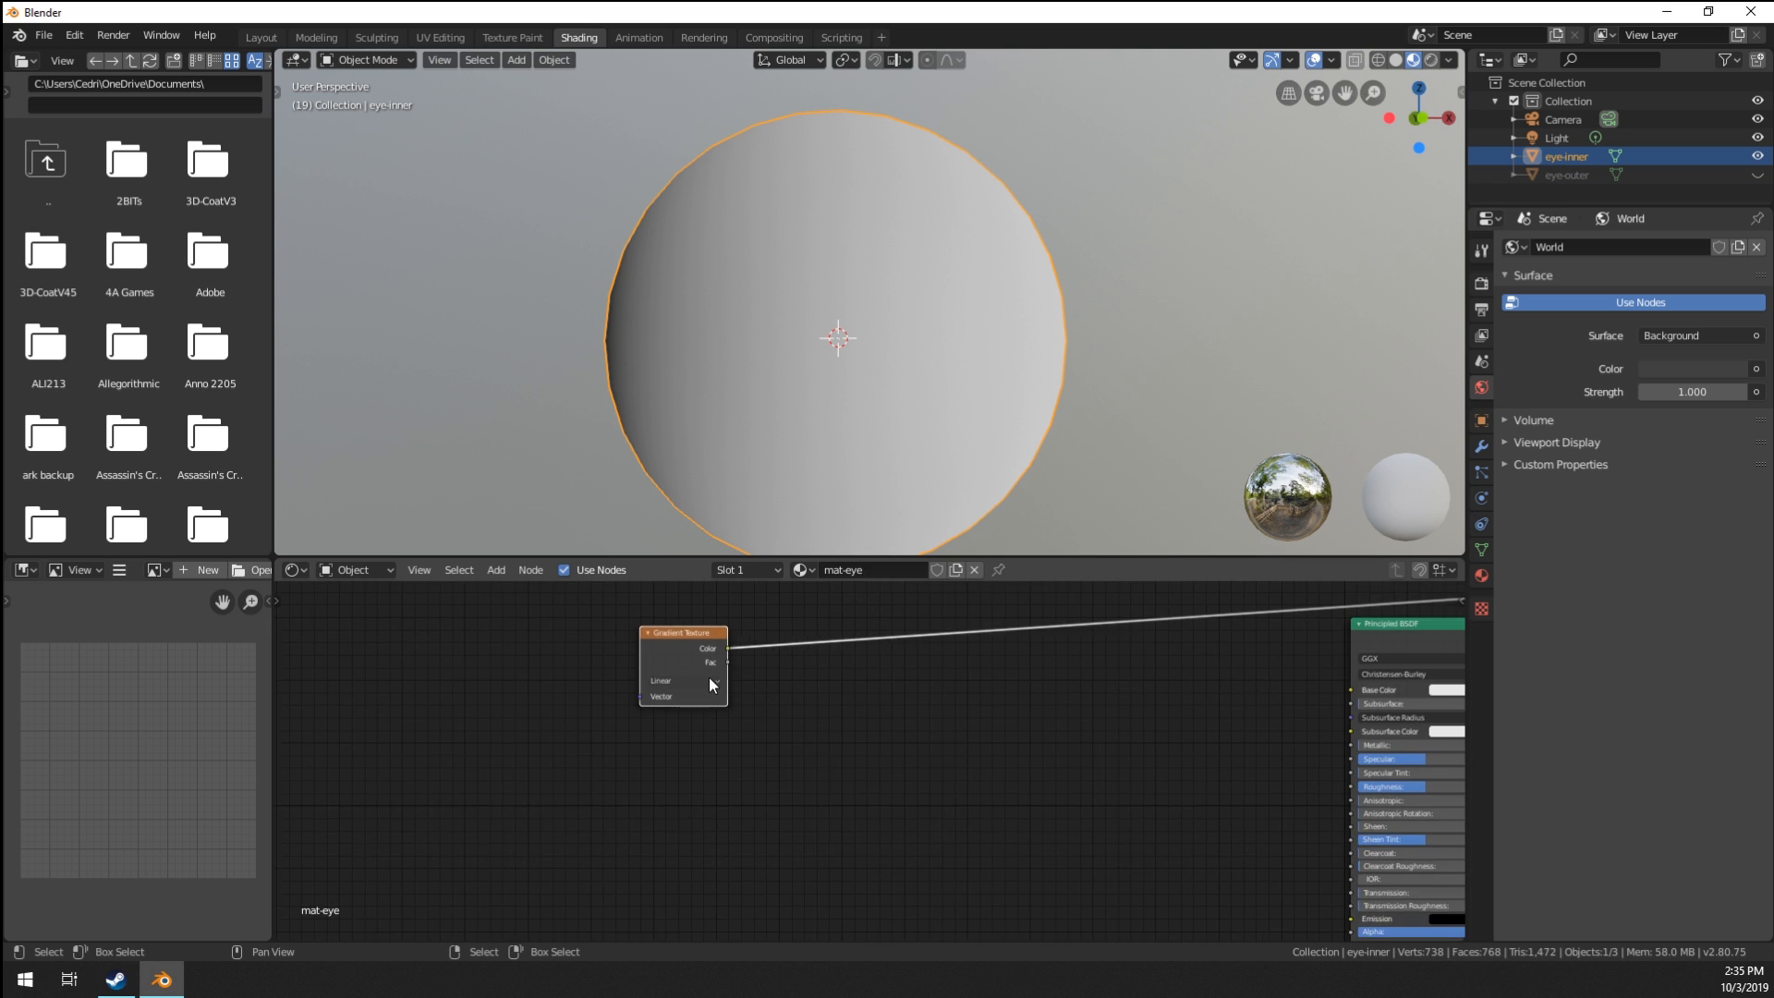
pyautogui.moveTo(737, 692); pyautogui.dragTo(803, 747, button='middle')
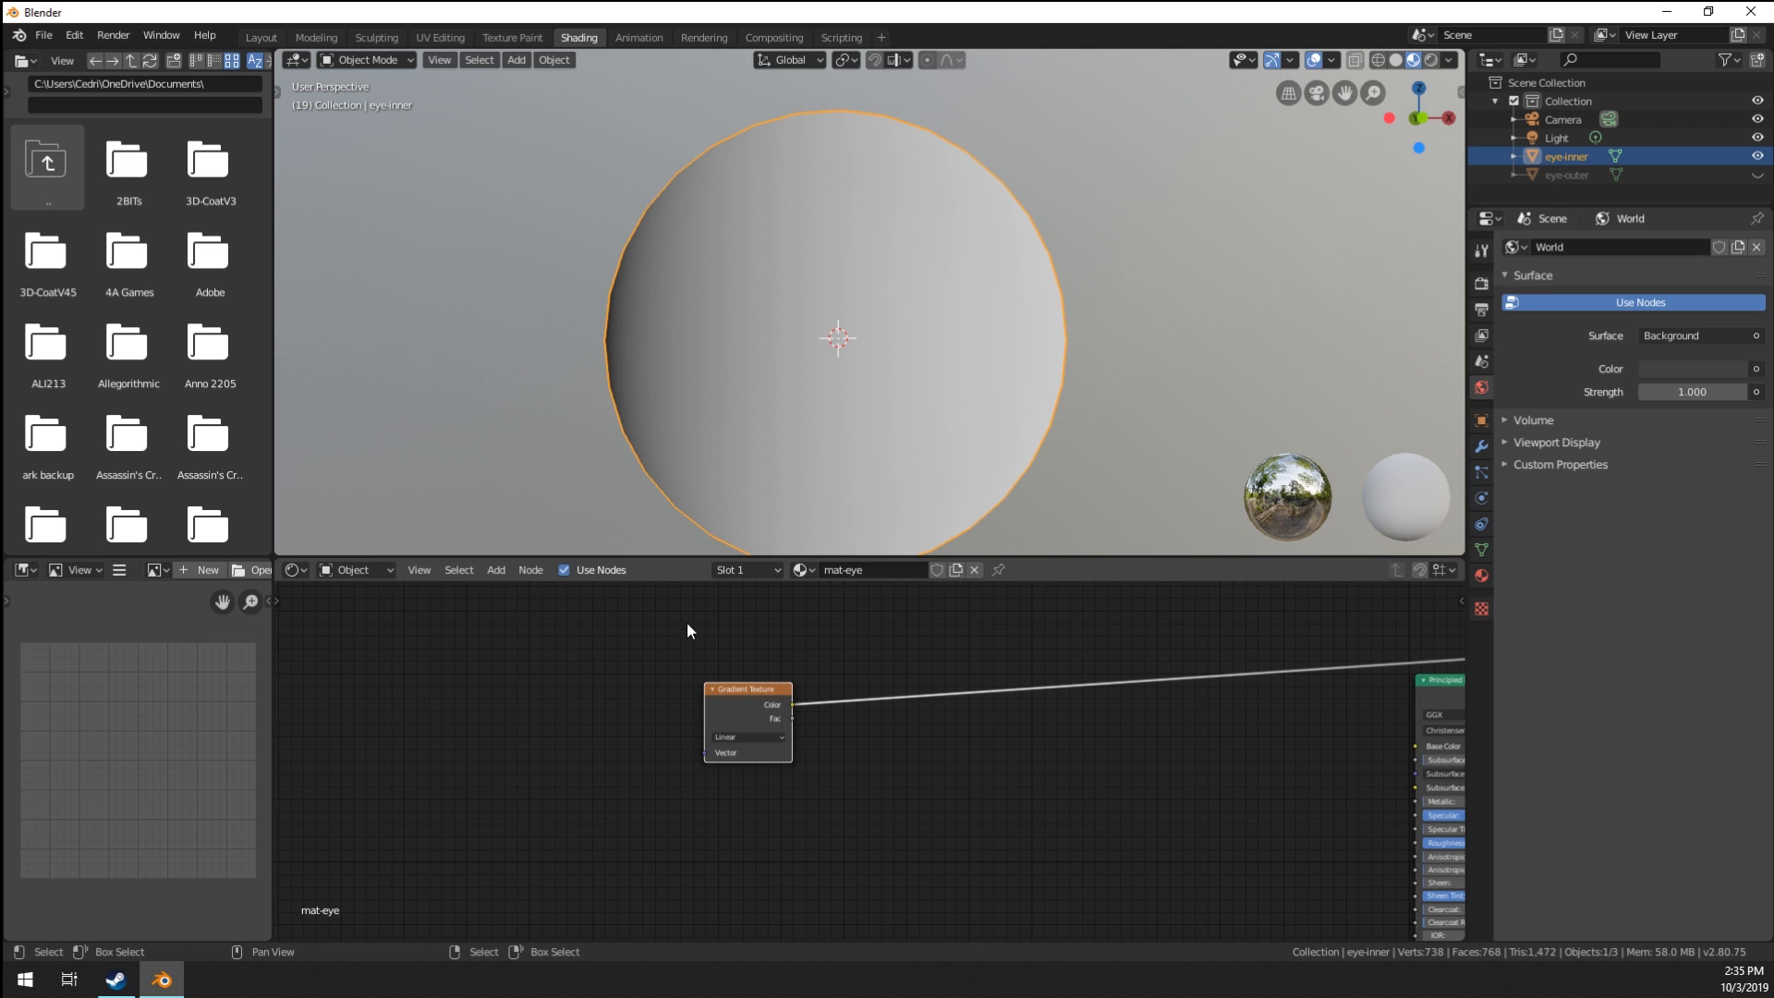
# Move the Gradient Texture node farther from the shader and set its gradient type to Spherical.
pyautogui.moveTo(712, 709); pyautogui.dragTo(658, 707)
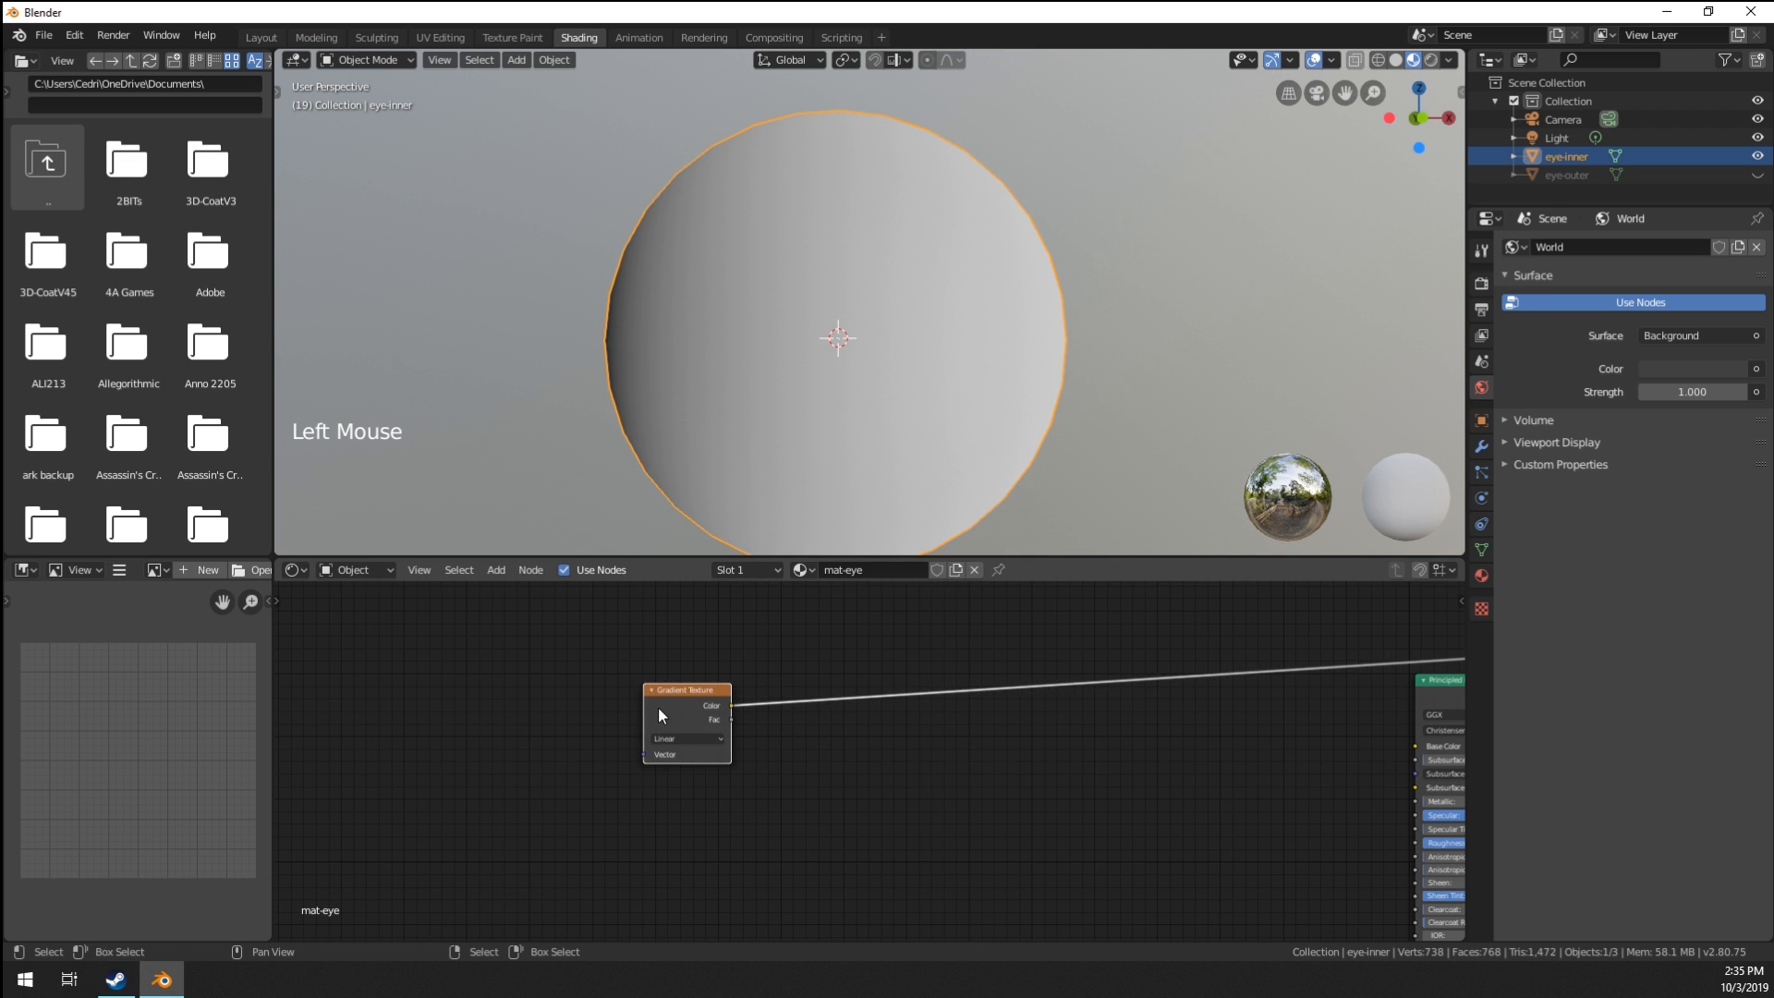
pyautogui.scroll(2, 658, 707)
pyautogui.click(642, 736)
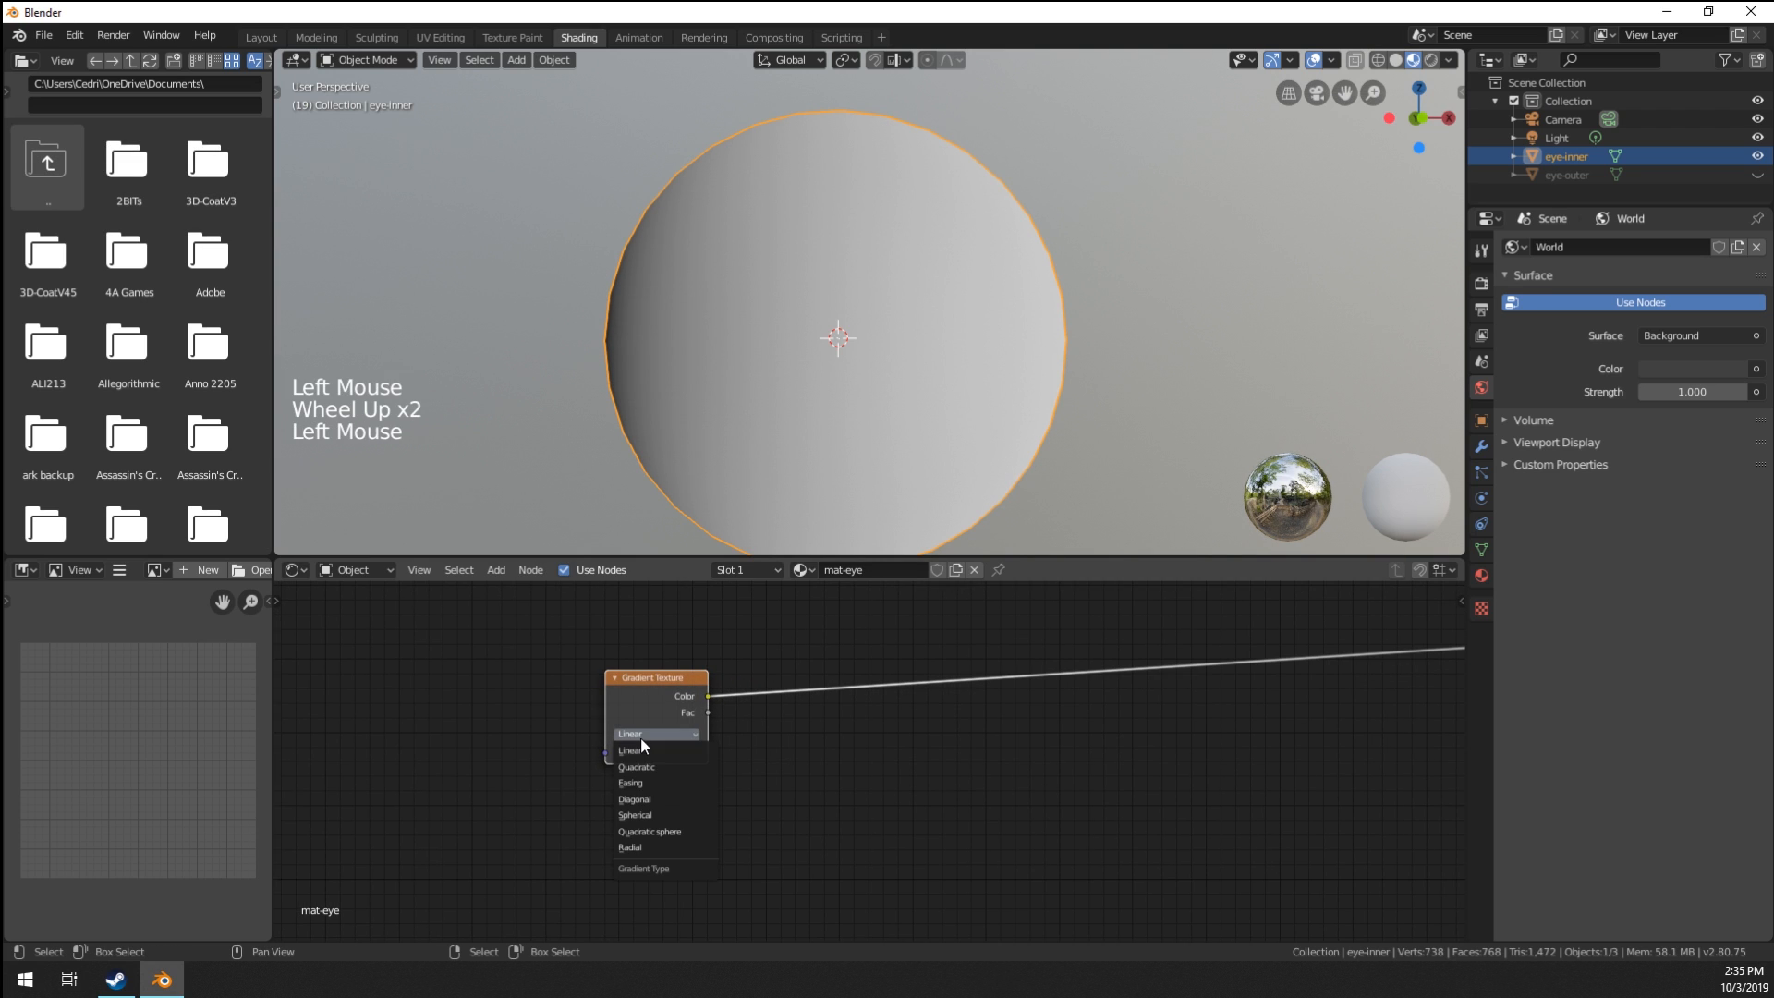
pyautogui.click(657, 817)
# Add Texture Coordinate and Mapping nodes to the gradient texture and feed the UV output into the Mapping vector.
pyautogui.moveTo(800, 718); pyautogui.dragTo(955, 758, button='middle')
pyautogui.click(747, 687)
pyautogui.hotkey('ctrl', 't')
pyautogui.moveTo(619, 763); pyautogui.dragTo(702, 764, button='middle')
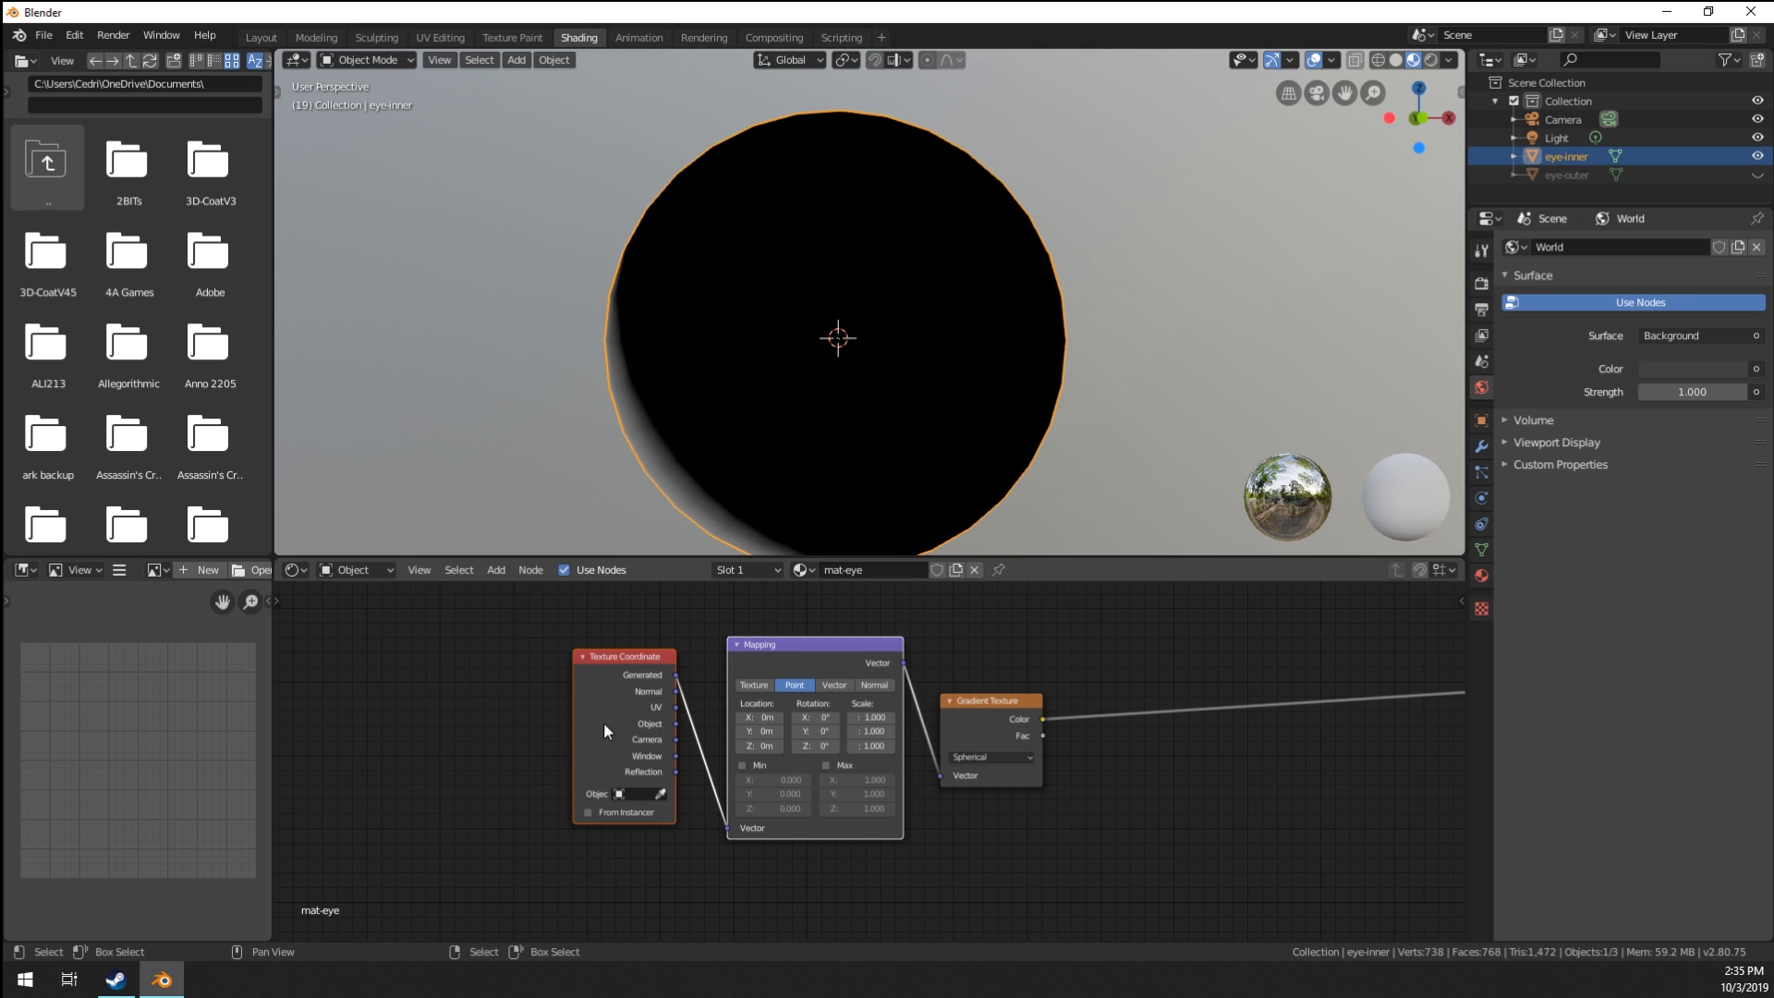
pyautogui.moveTo(602, 723); pyautogui.dragTo(616, 722, button='middle')
pyautogui.moveTo(689, 708); pyautogui.dragTo(745, 834)
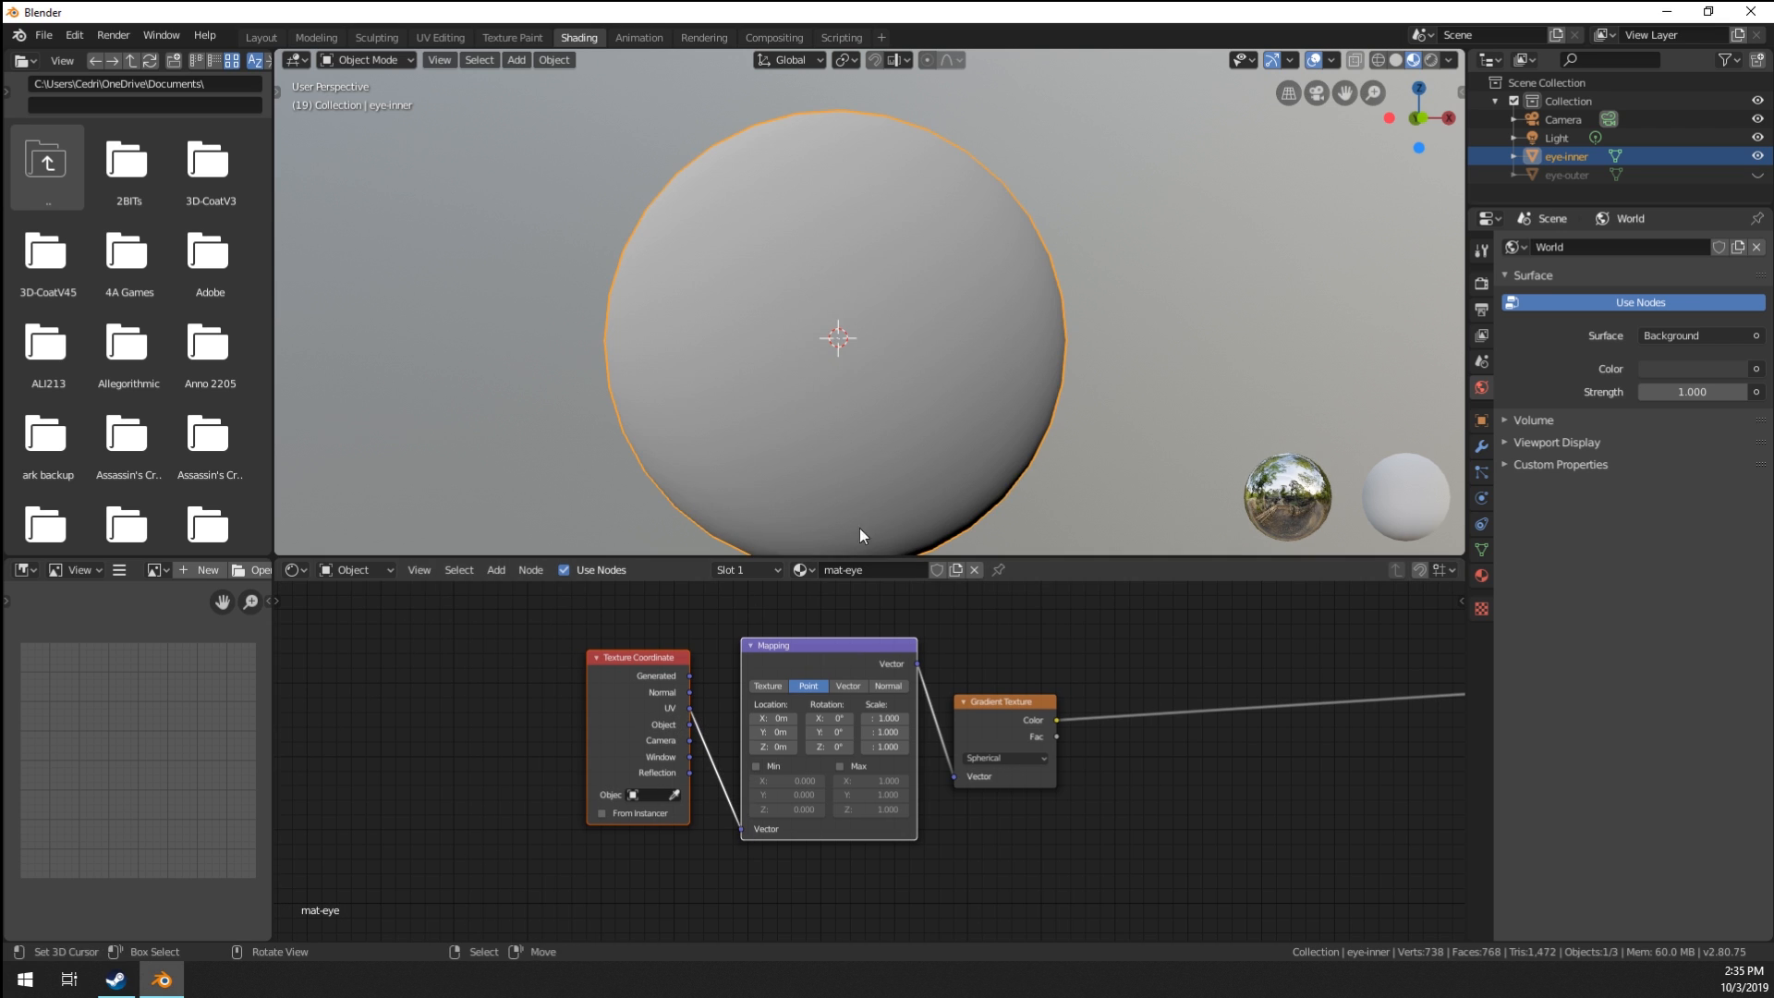
# Set the Mapping node's location to -0.5 m in X and Y to centre the gradient on the UVs.
pyautogui.moveTo(859, 529)
pyautogui.mouseDown(button='middle')
pyautogui.moveTo(806, 468)
pyautogui.moveTo(857, 524)
pyautogui.mouseUp(button='middle')
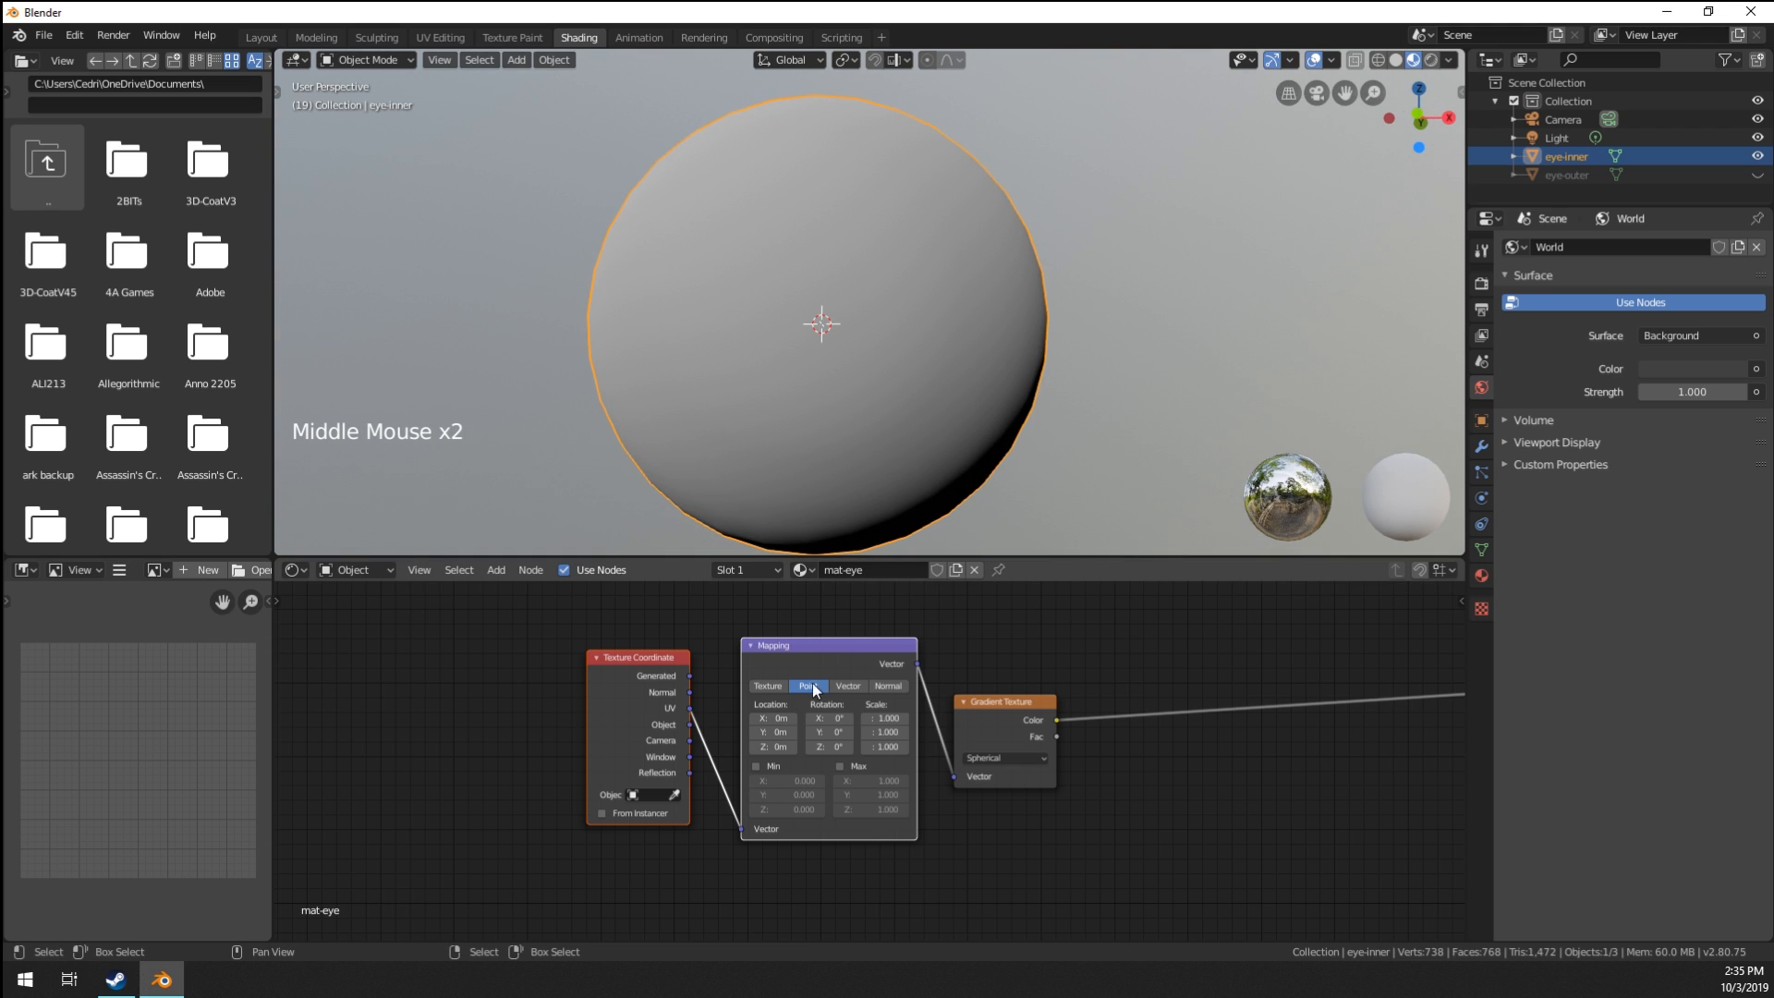
pyautogui.click(773, 720)
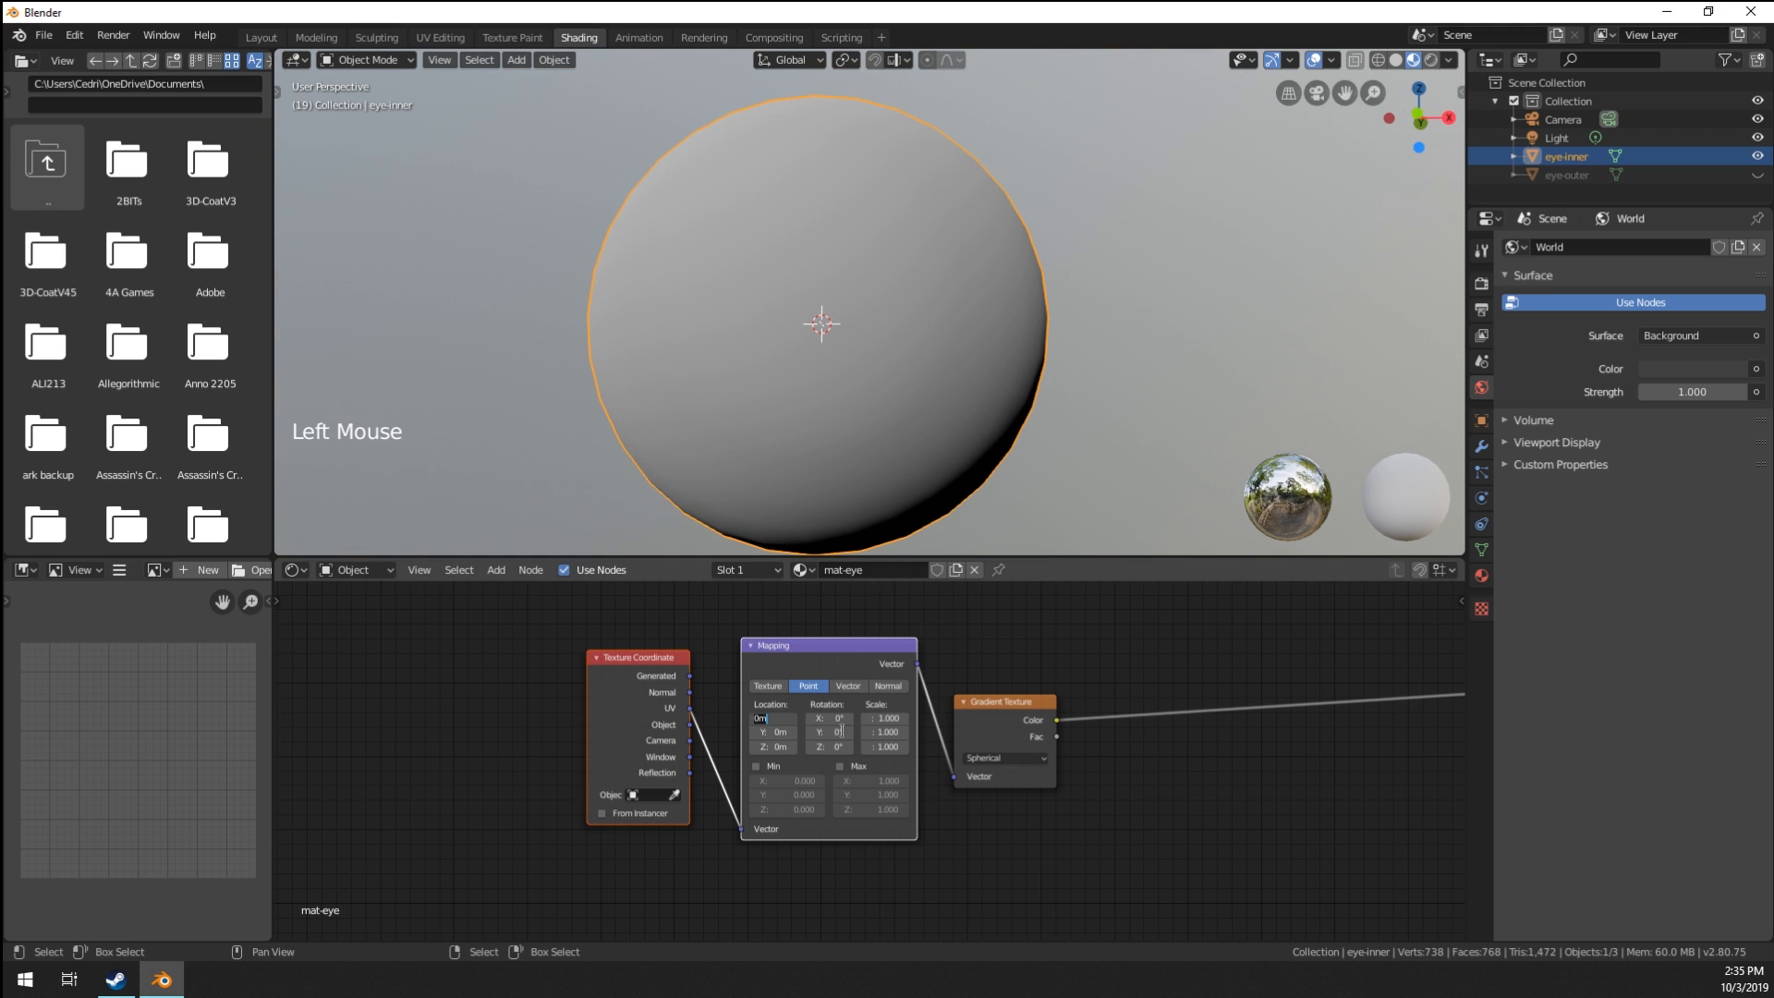
pyautogui.write('-.5')
pyautogui.press('Tab')
pyautogui.write('-0')
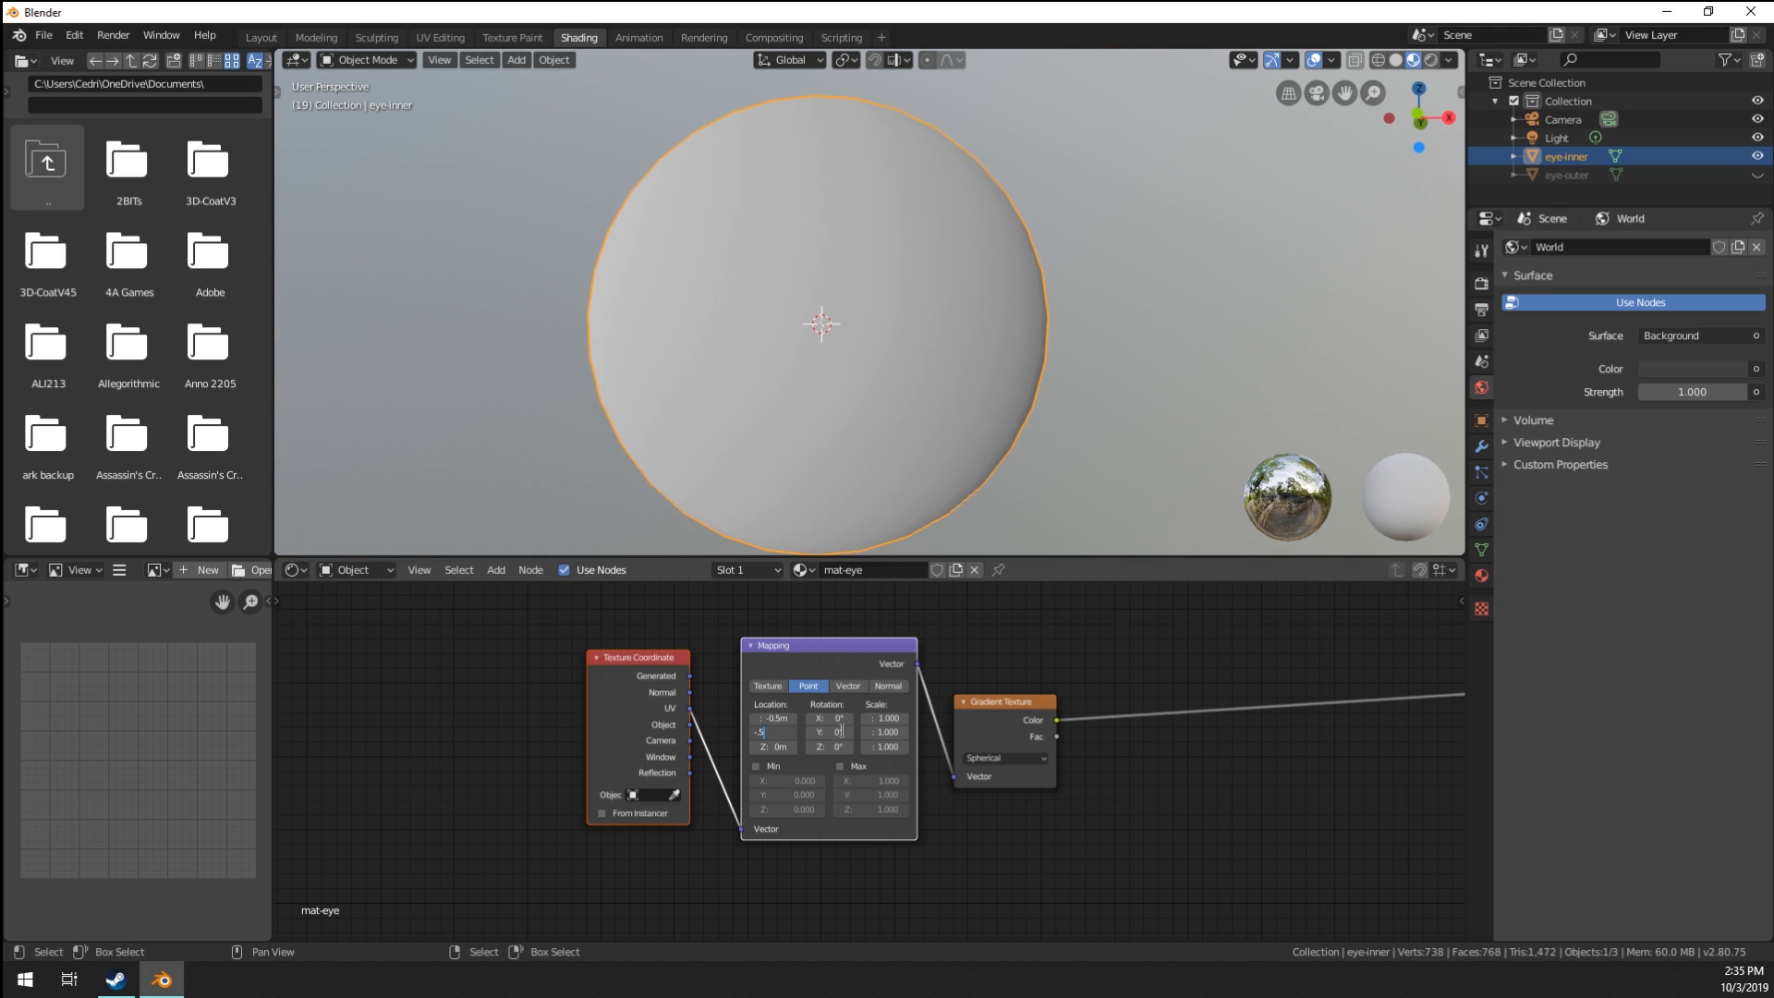
pyautogui.write('.5')
pyautogui.press('Return')
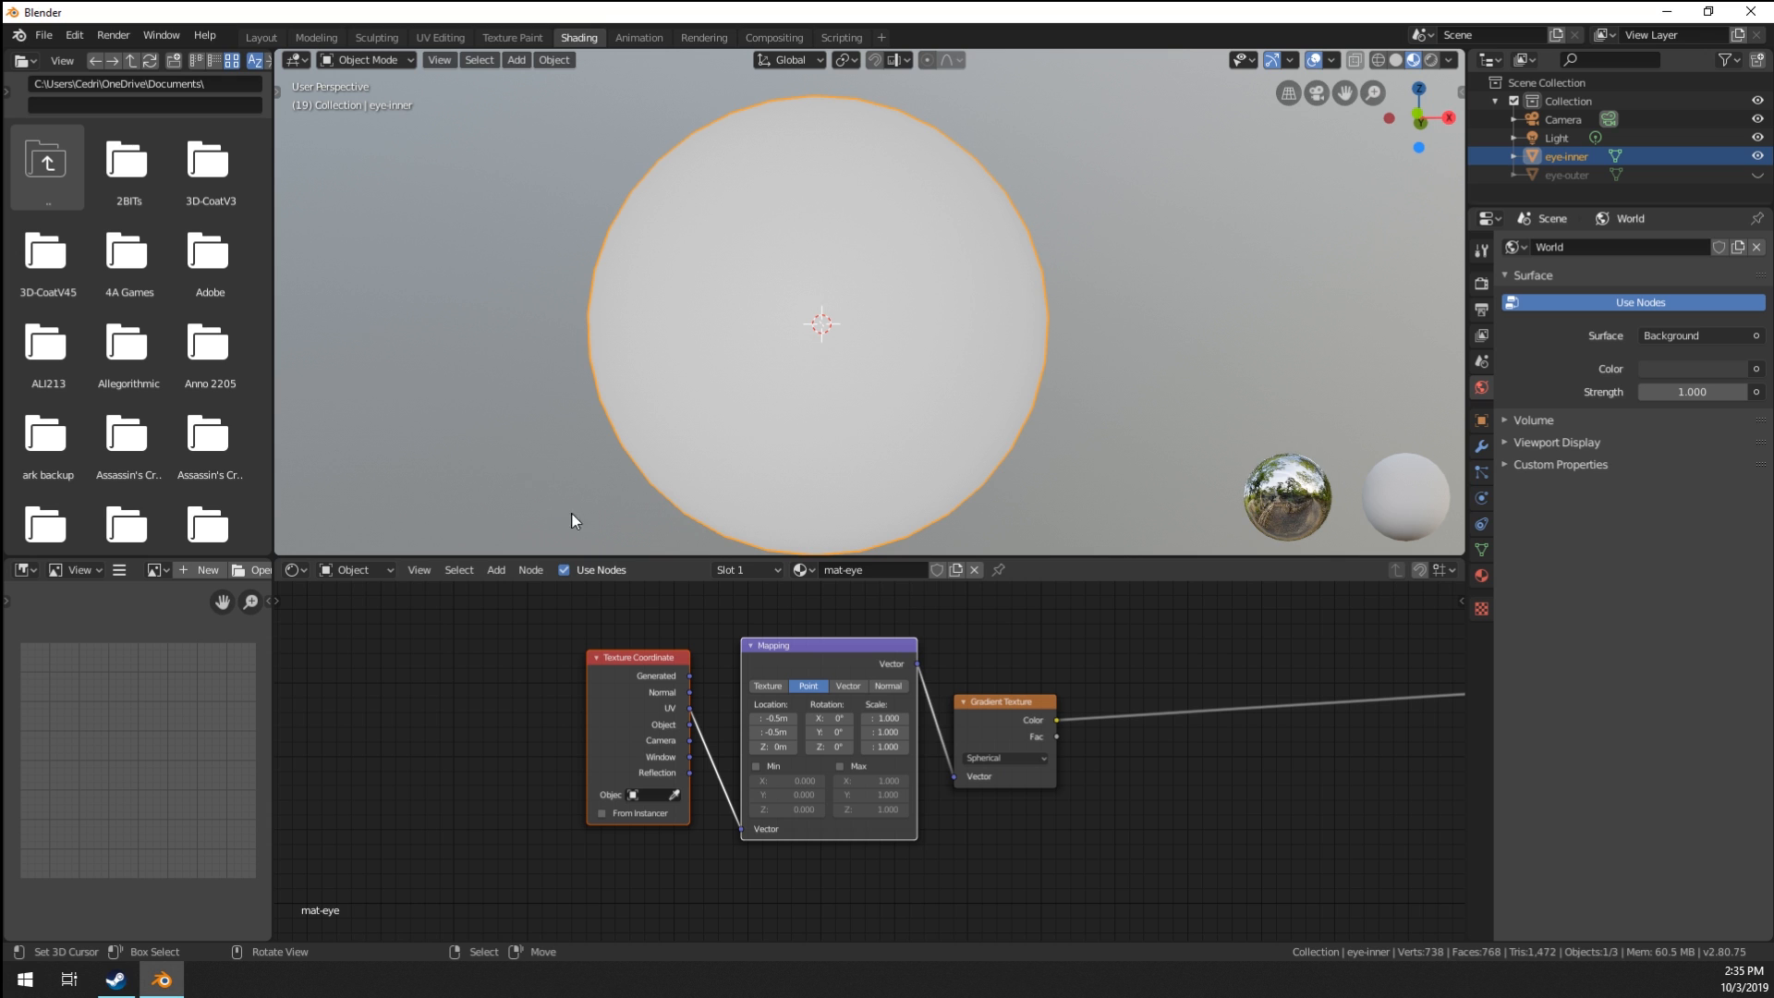
pyautogui.moveTo(782, 399)
pyautogui.mouseDown(button='middle')
pyautogui.moveTo(934, 397)
pyautogui.moveTo(931, 364)
pyautogui.moveTo(828, 362)
pyautogui.mouseUp(button='middle')
pyautogui.scroll(-2, 922, 357)
pyautogui.scroll(1, 845, 359)
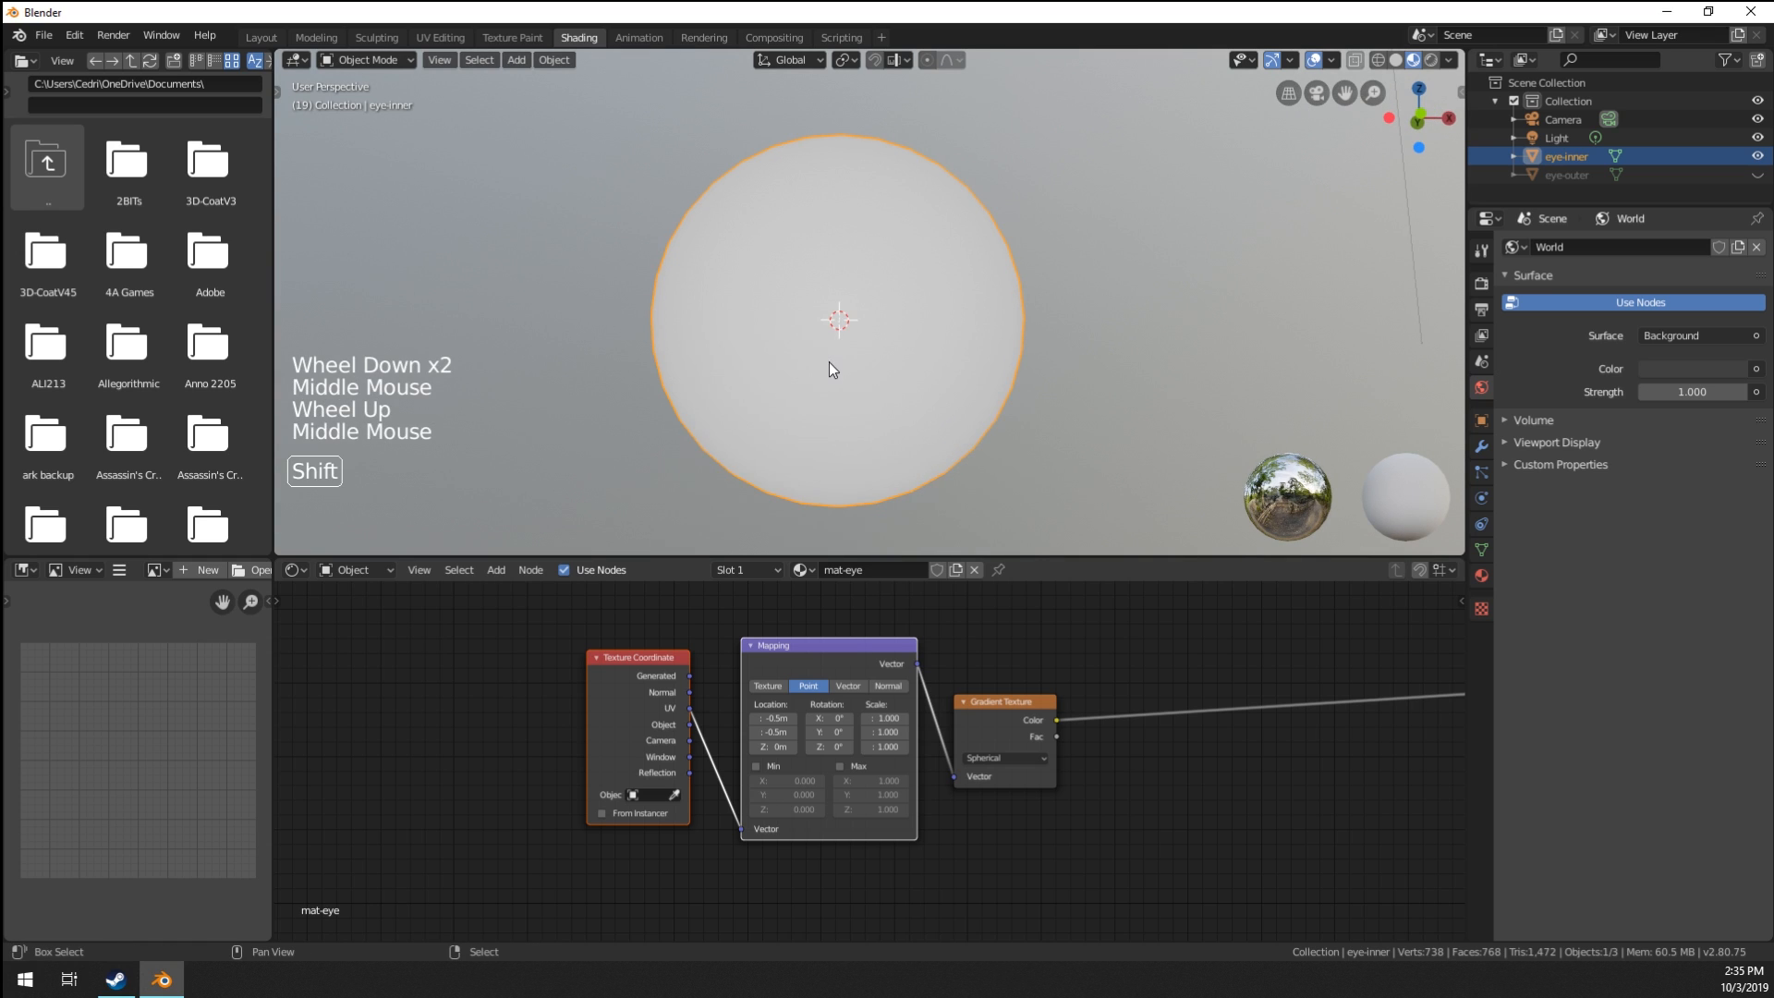
# Add a plane, move it to the left of the eyeball and rotate it 90 degrees about the X axis.
pyautogui.hotkey('shift', 'a')
pyautogui.click(966, 364)
pyautogui.write('g')
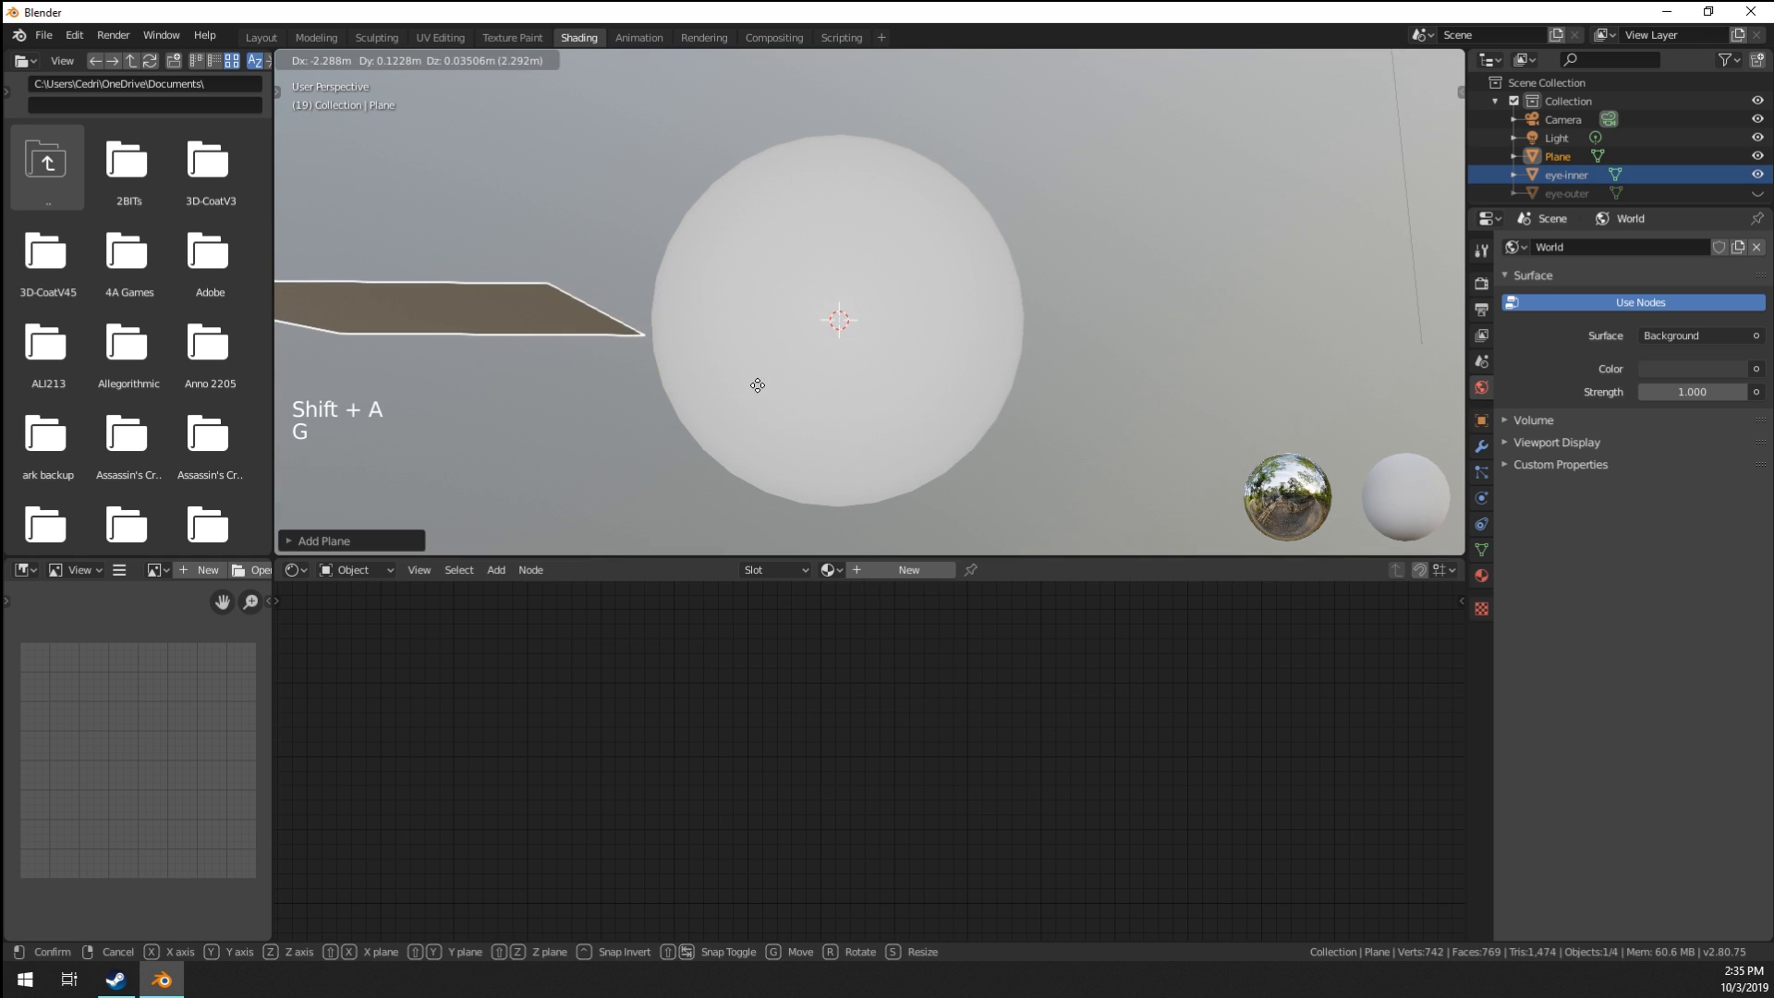
pyautogui.write('rx90')
pyautogui.press('Return')
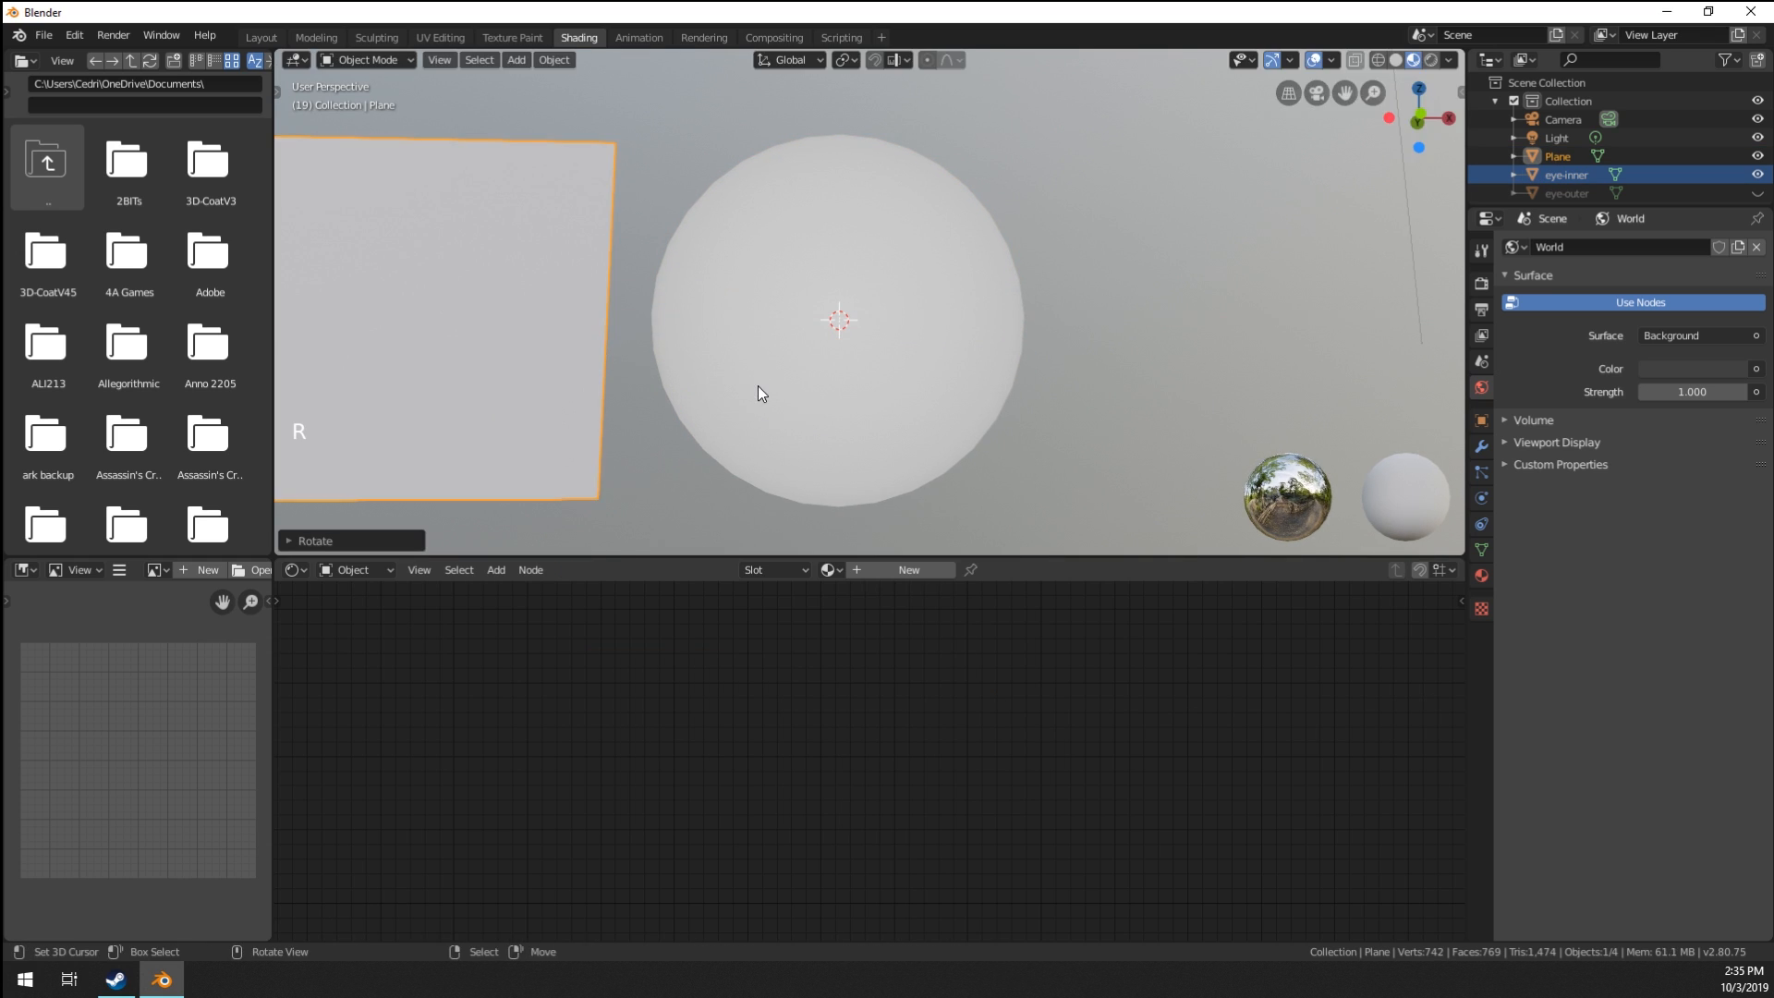
pyautogui.keyDown('shift'); pyautogui.moveTo(850, 451); pyautogui.dragTo(946, 464, button='middle'); pyautogui.keyUp('shift')
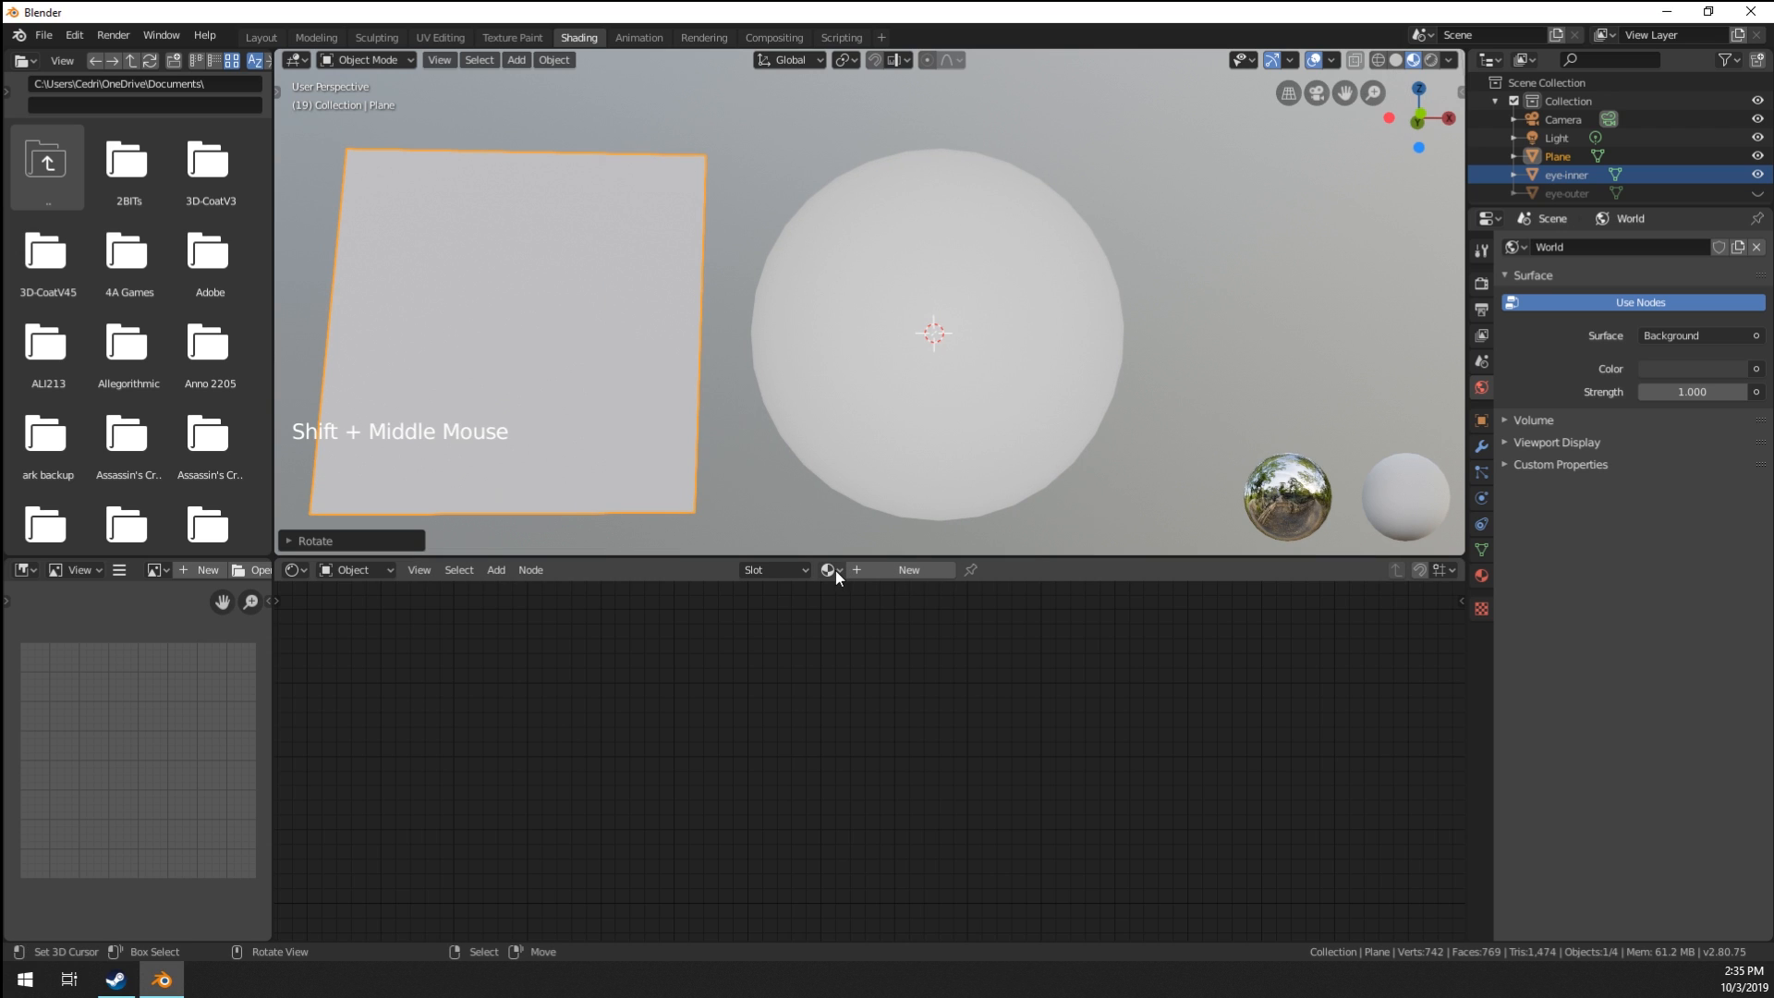
# Assign the existing mat-eye material to the plane.
pyautogui.click(835, 569)
pyautogui.click(865, 599)
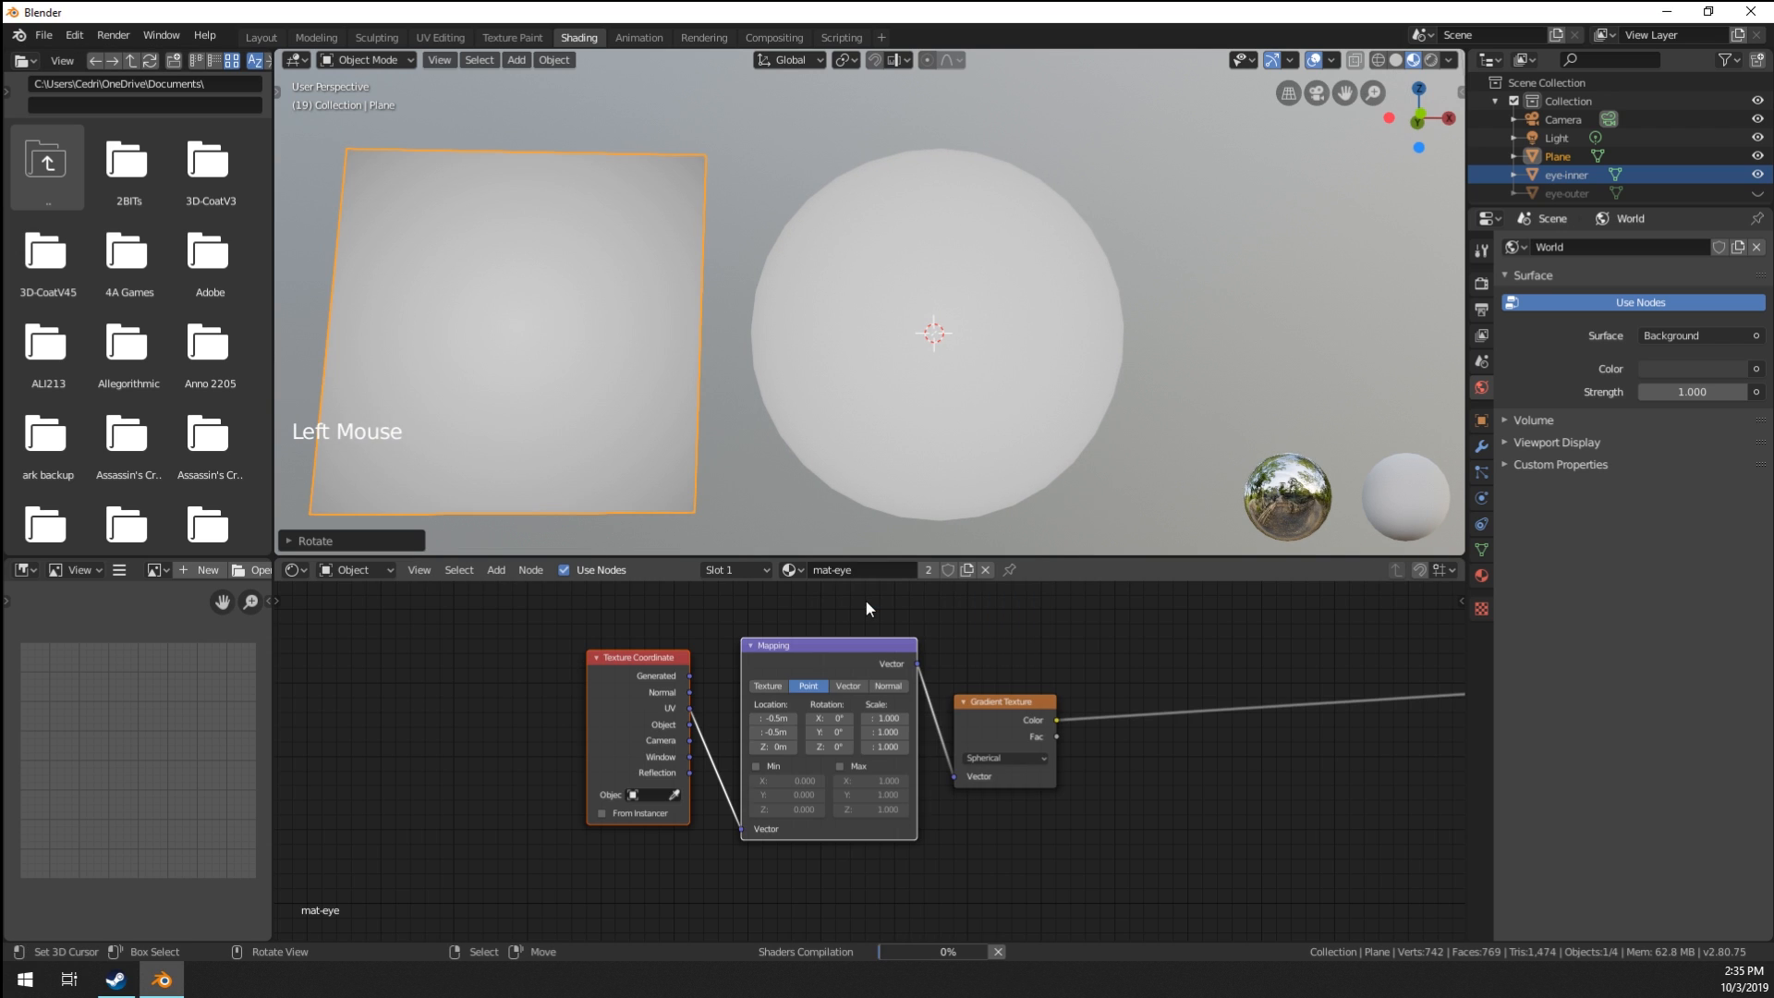
pyautogui.keyDown('shift'); pyautogui.moveTo(830, 421); pyautogui.dragTo(928, 369, button='middle'); pyautogui.keyUp('shift')
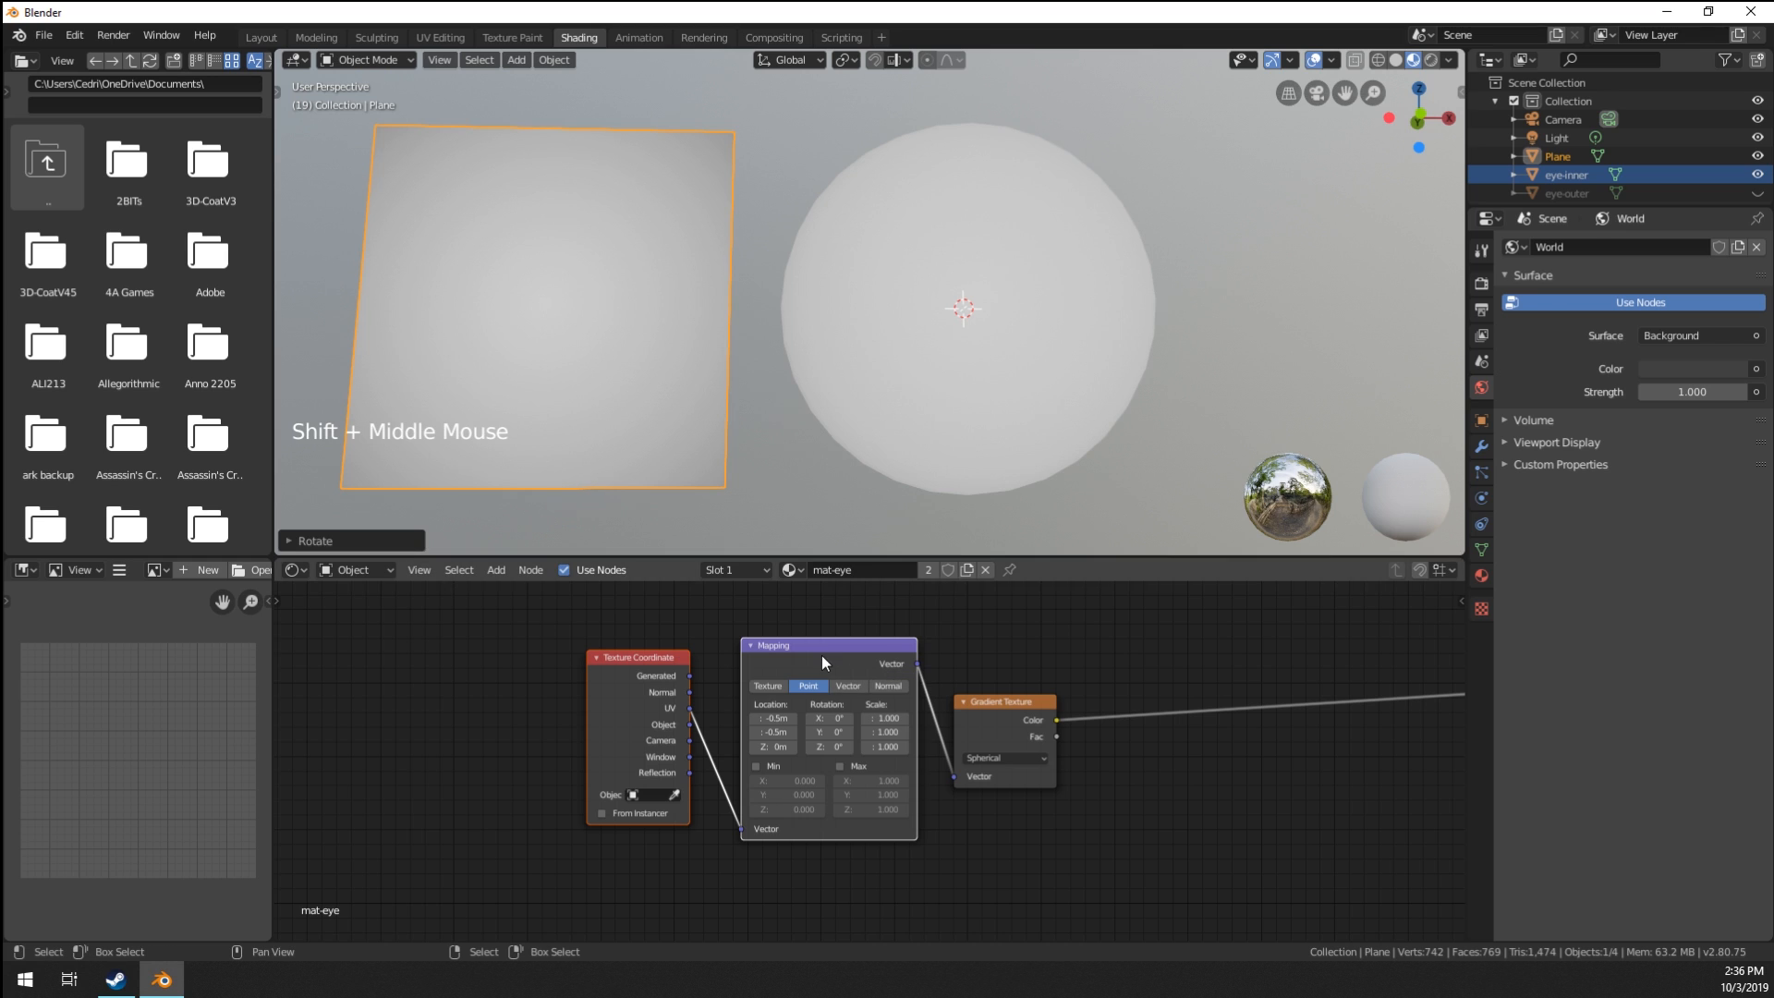
# Set the Mapping node's location to 0 m in X and Y to demonstrate the uncentred gradient on the plane.
pyautogui.rightClick(783, 719)
pyautogui.click(769, 718)
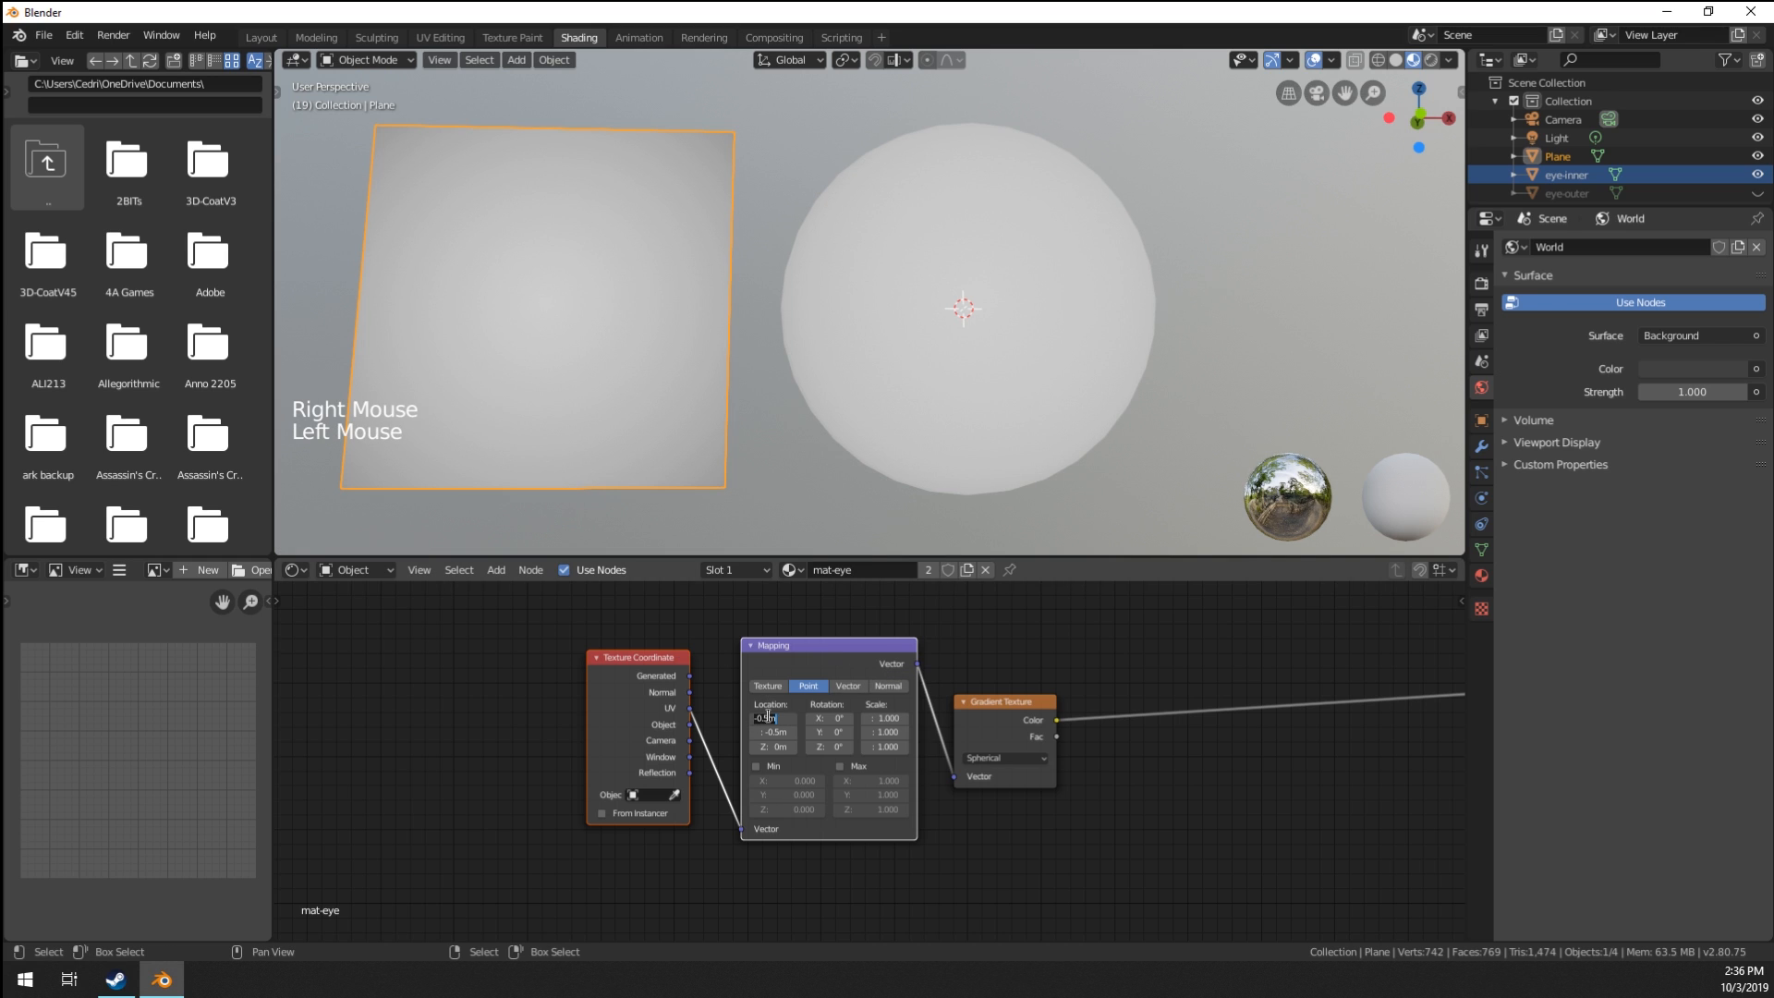
pyautogui.write('0')
pyautogui.press('Tab')
pyautogui.write('0')
pyautogui.press('Tab')
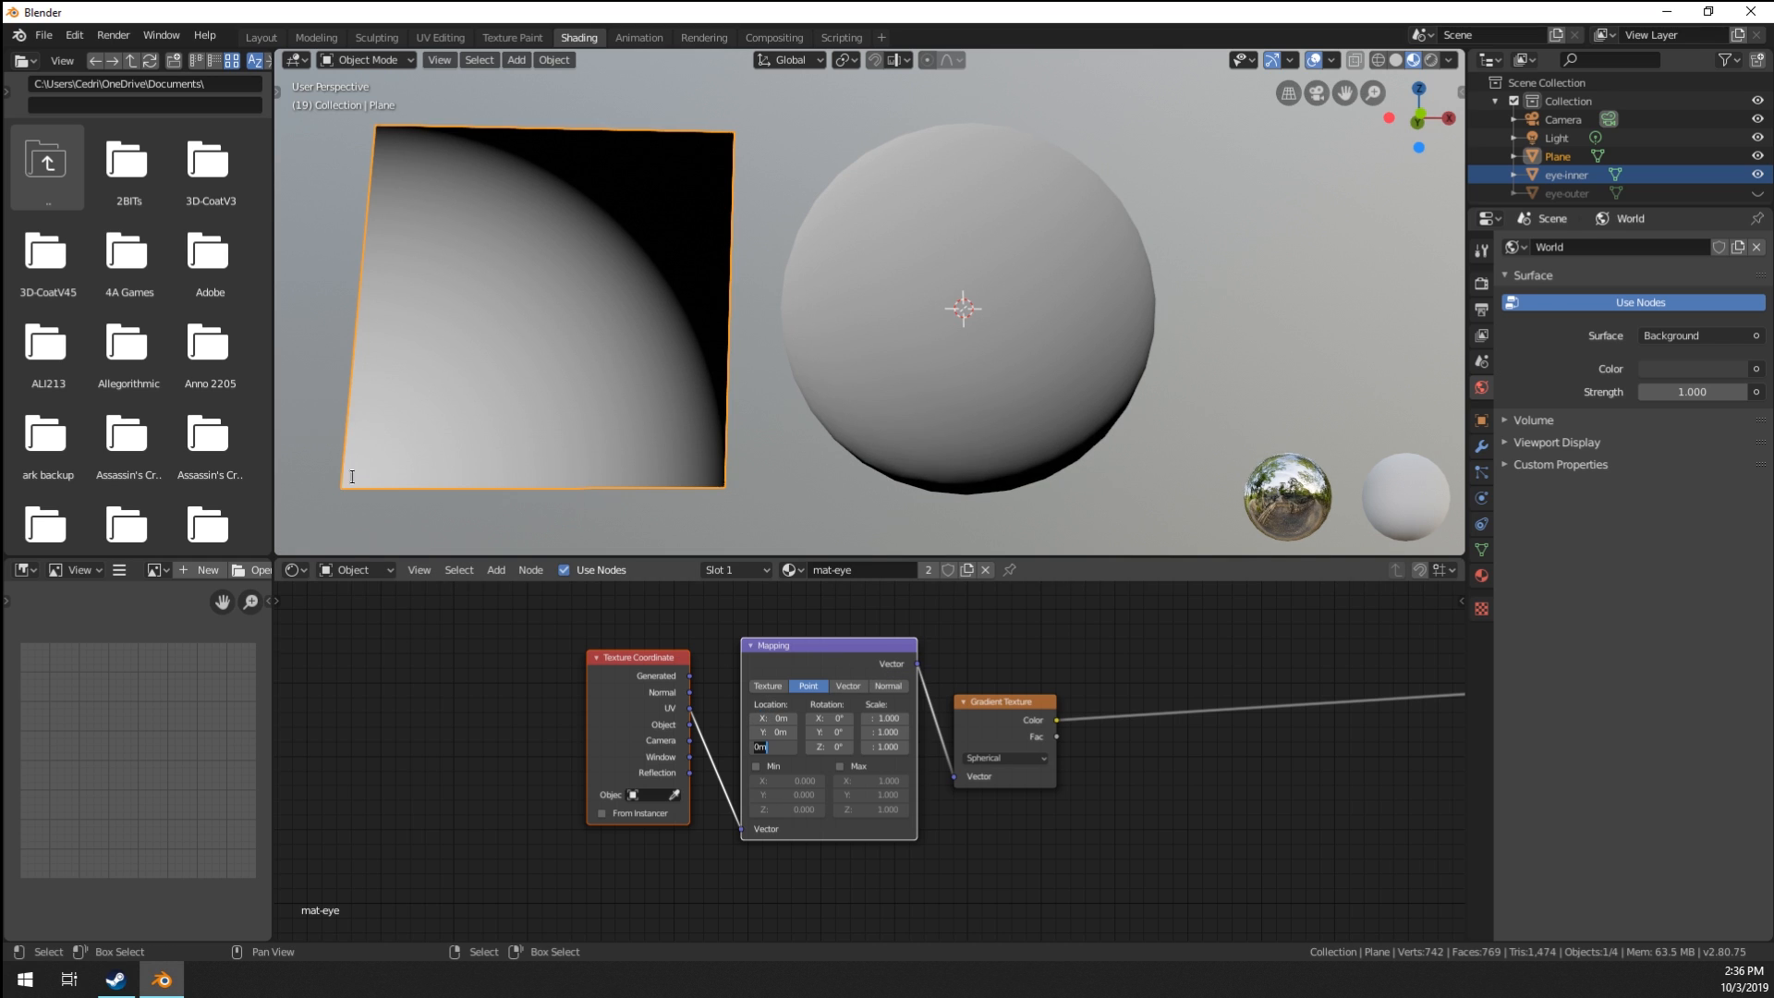
# Restore the Mapping node's X and Y location to -0.5 m so the gradient is centred again.
pyautogui.click(778, 718)
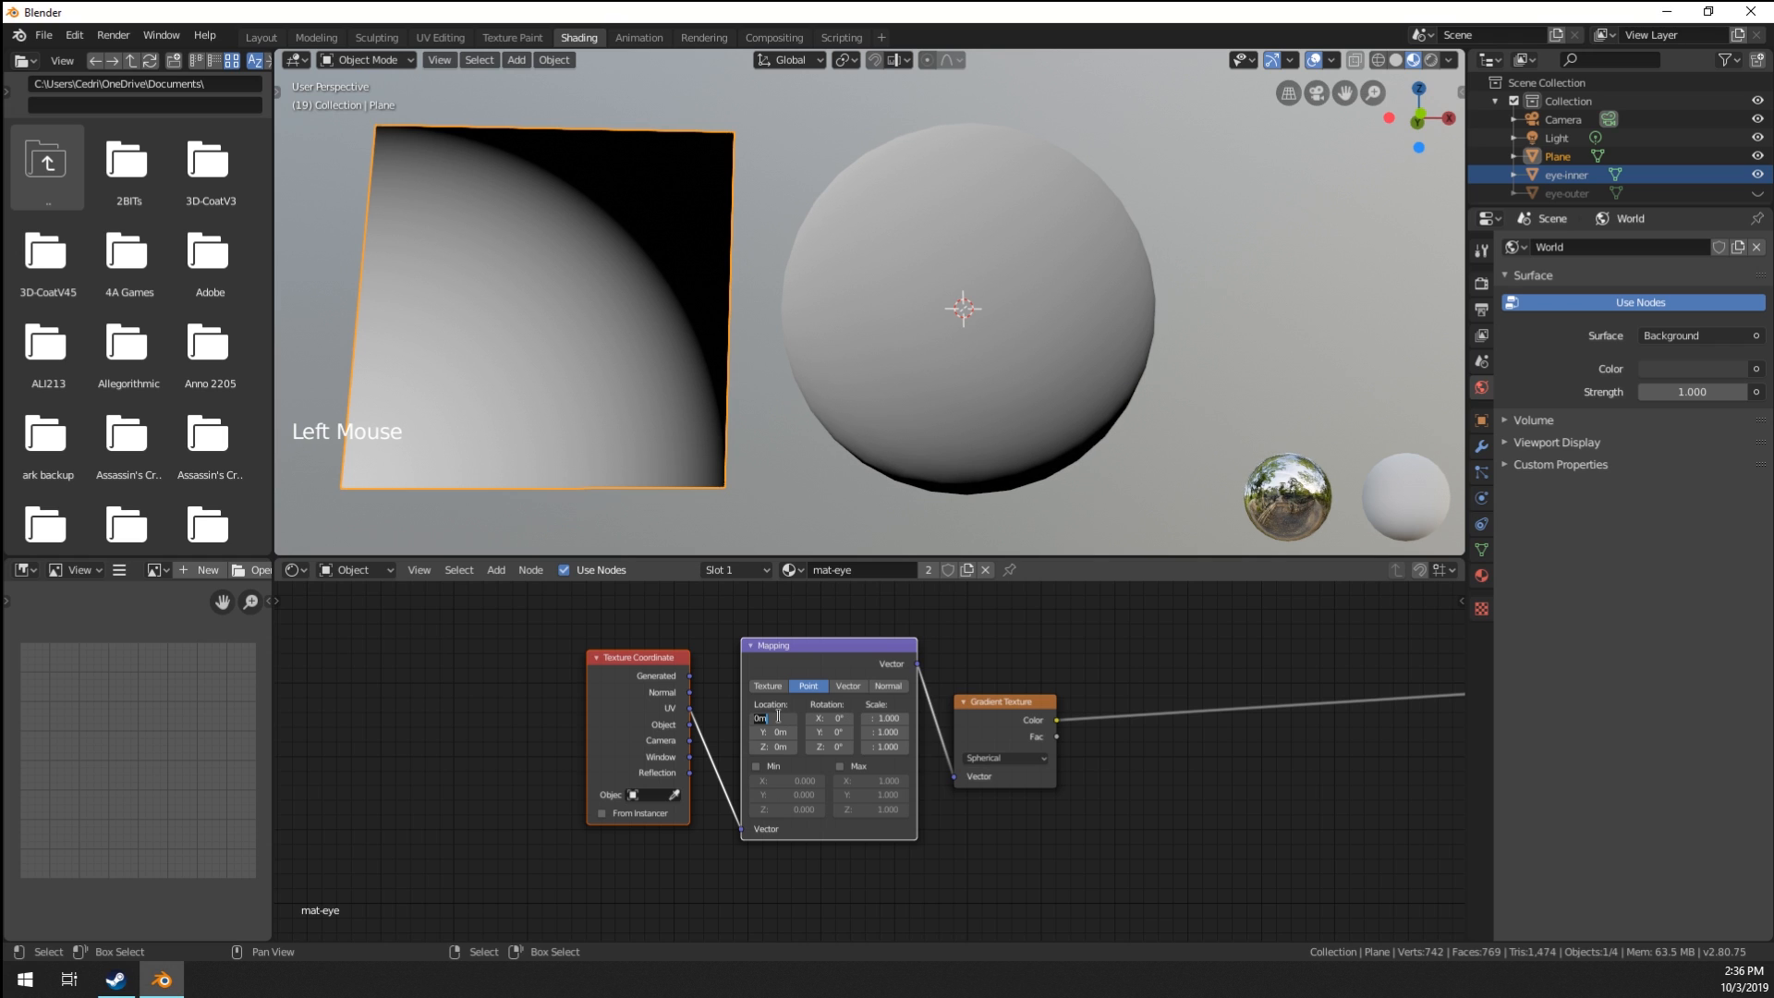
pyautogui.write('-.5')
pyautogui.press('Tab')
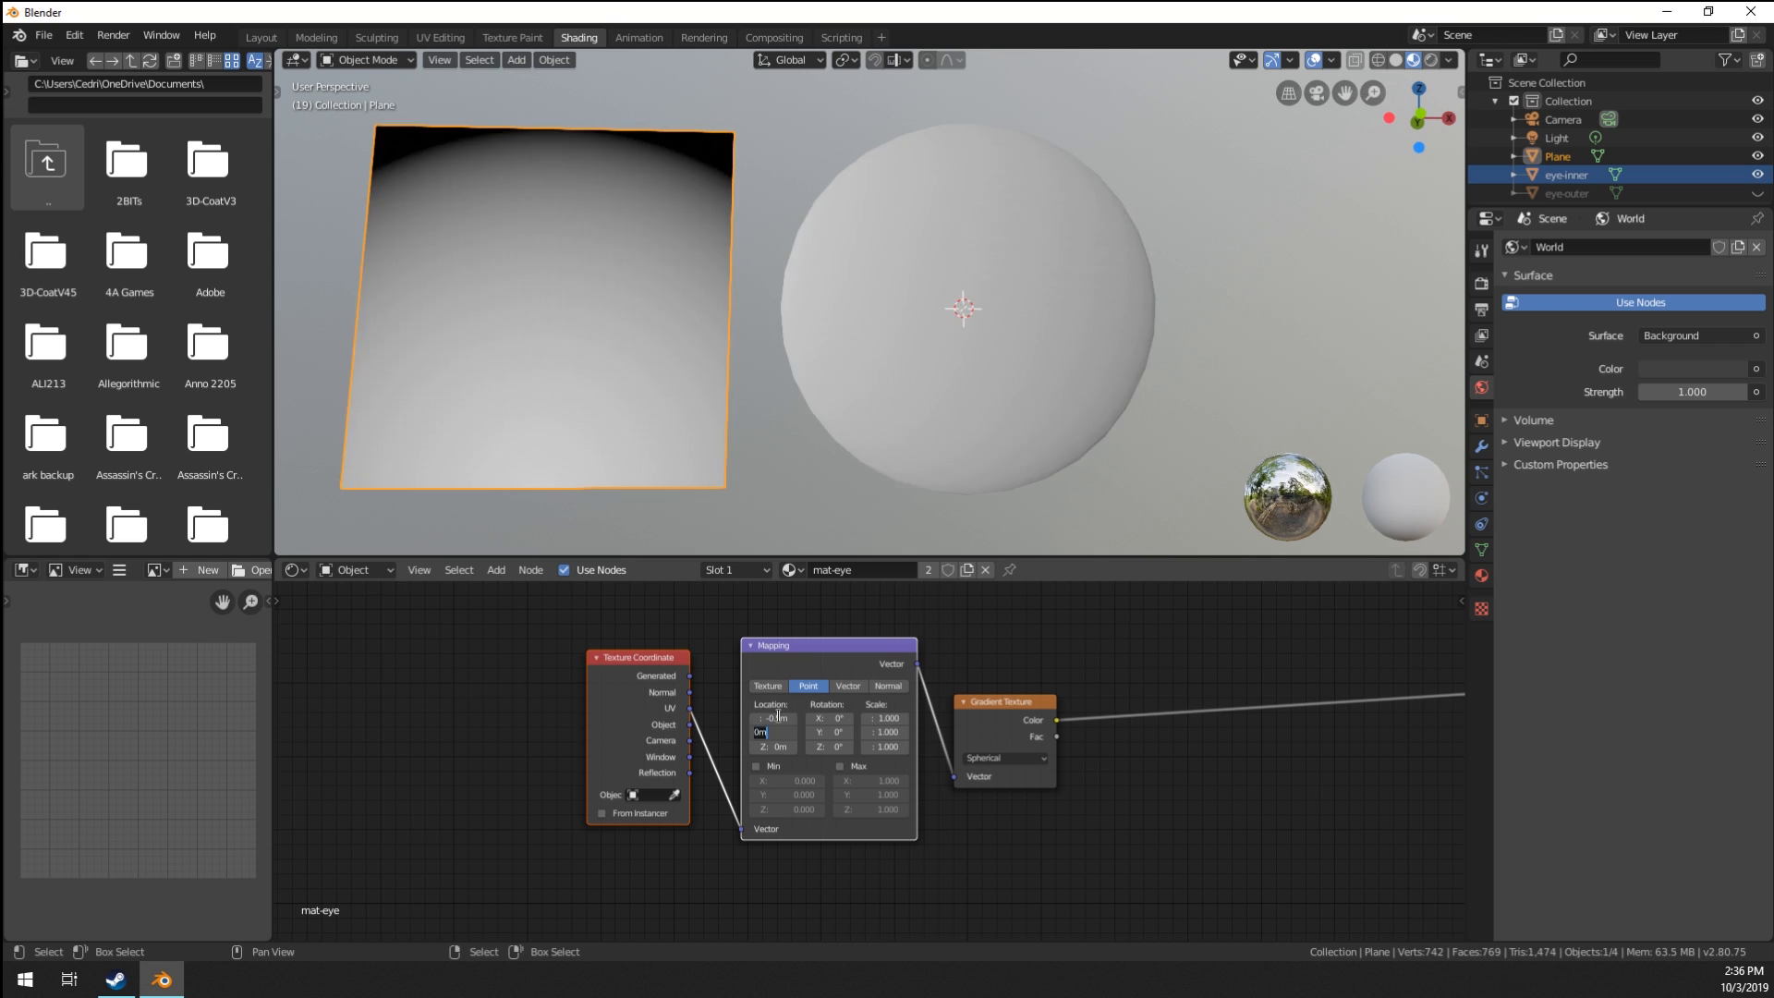
pyautogui.write('-.5')
pyautogui.press('Return')
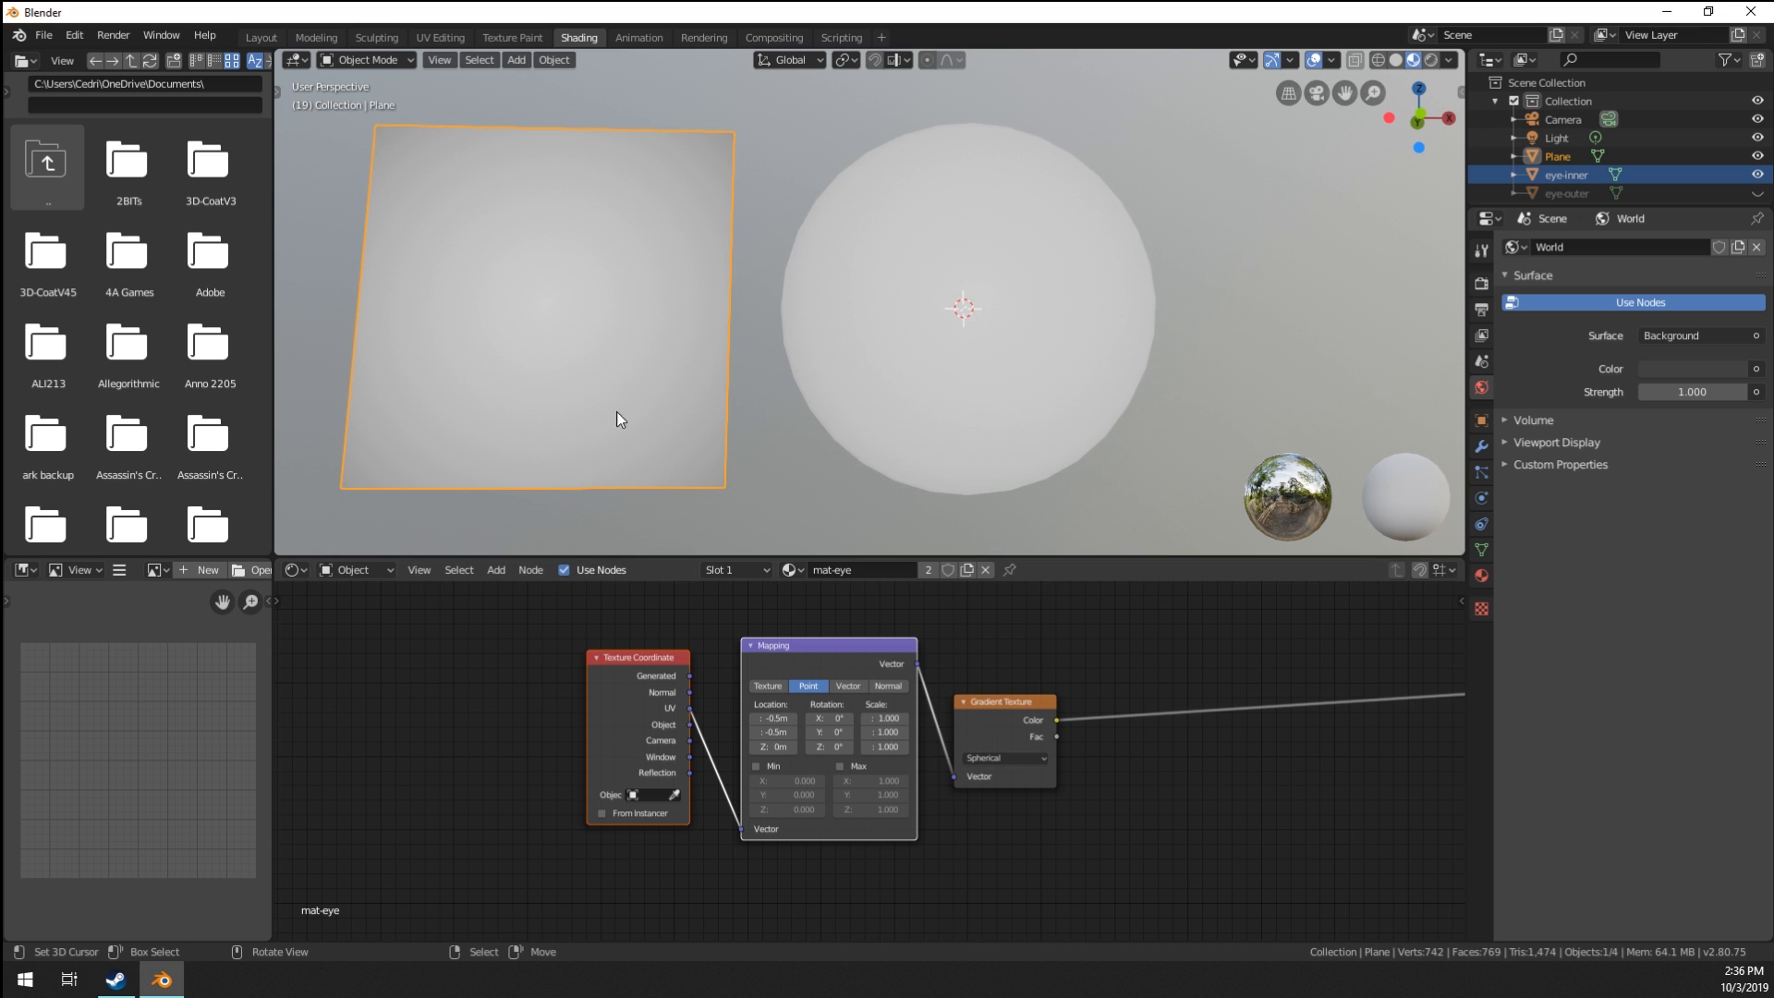
# Add a ColorRamp node onto the link coming from the Gradient Texture's Color output.
pyautogui.moveTo(789, 412); pyautogui.dragTo(800, 421, button='middle')
pyautogui.moveTo(978, 709); pyautogui.dragTo(954, 712, button='middle')
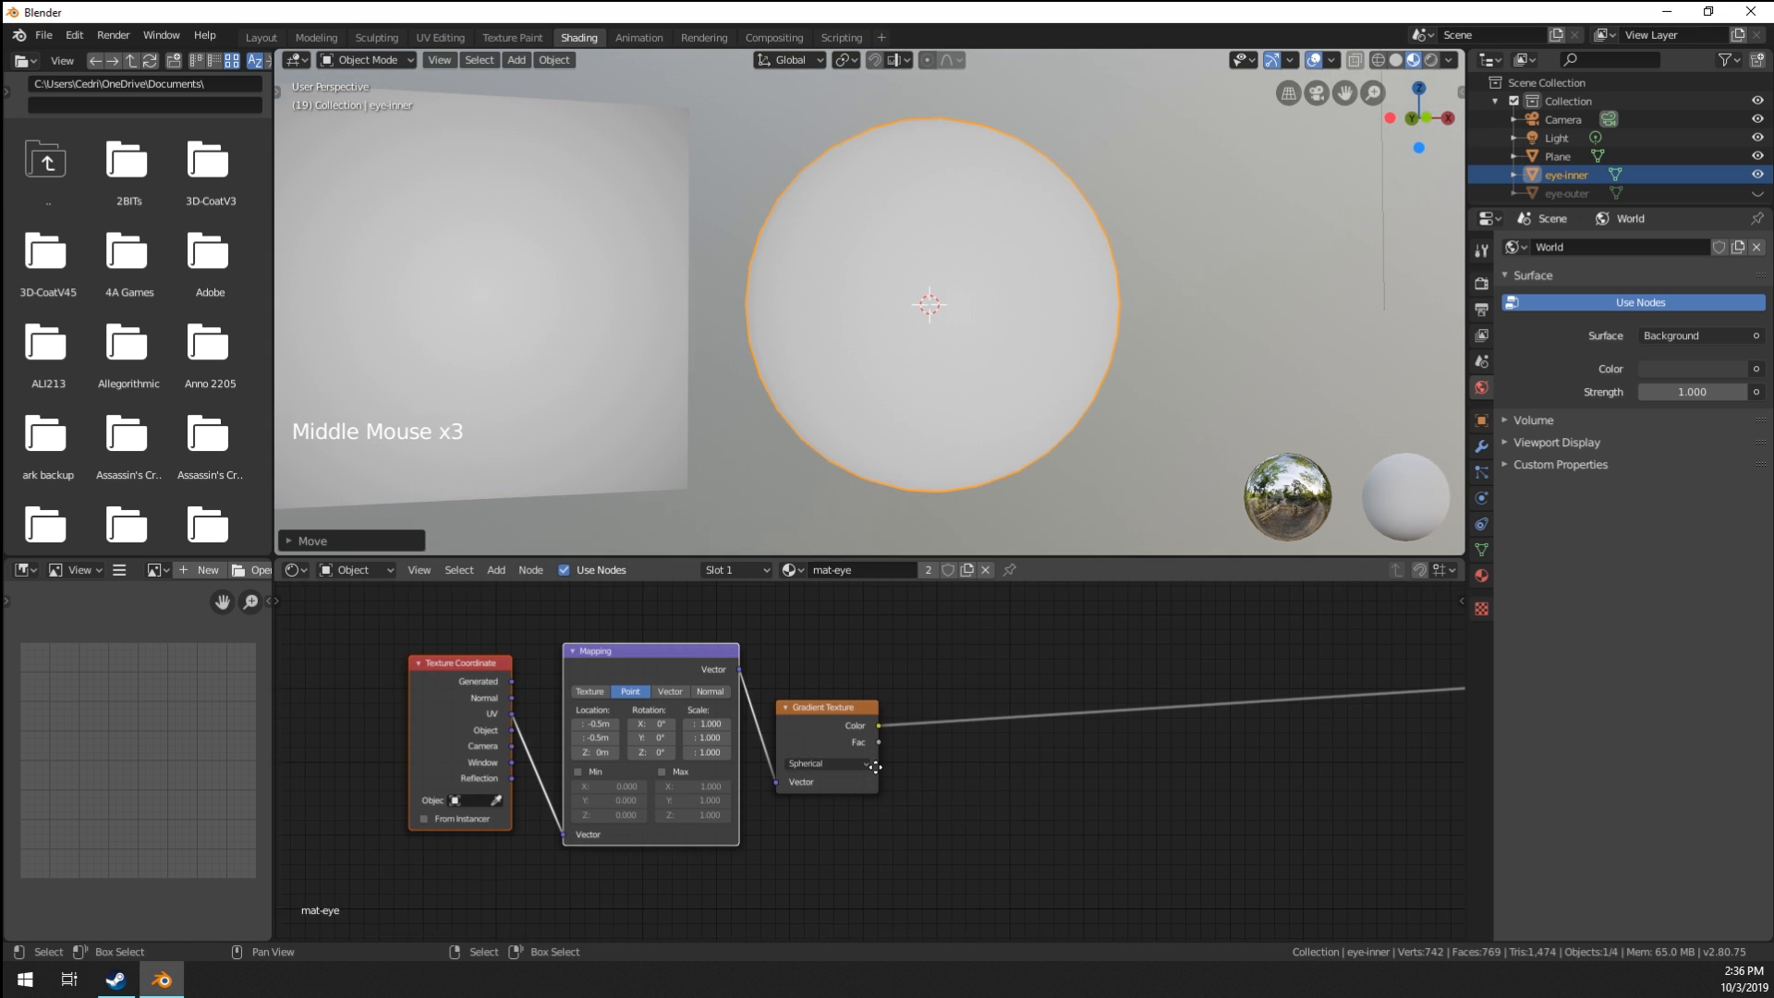
pyautogui.hotkey('shift', 'a')
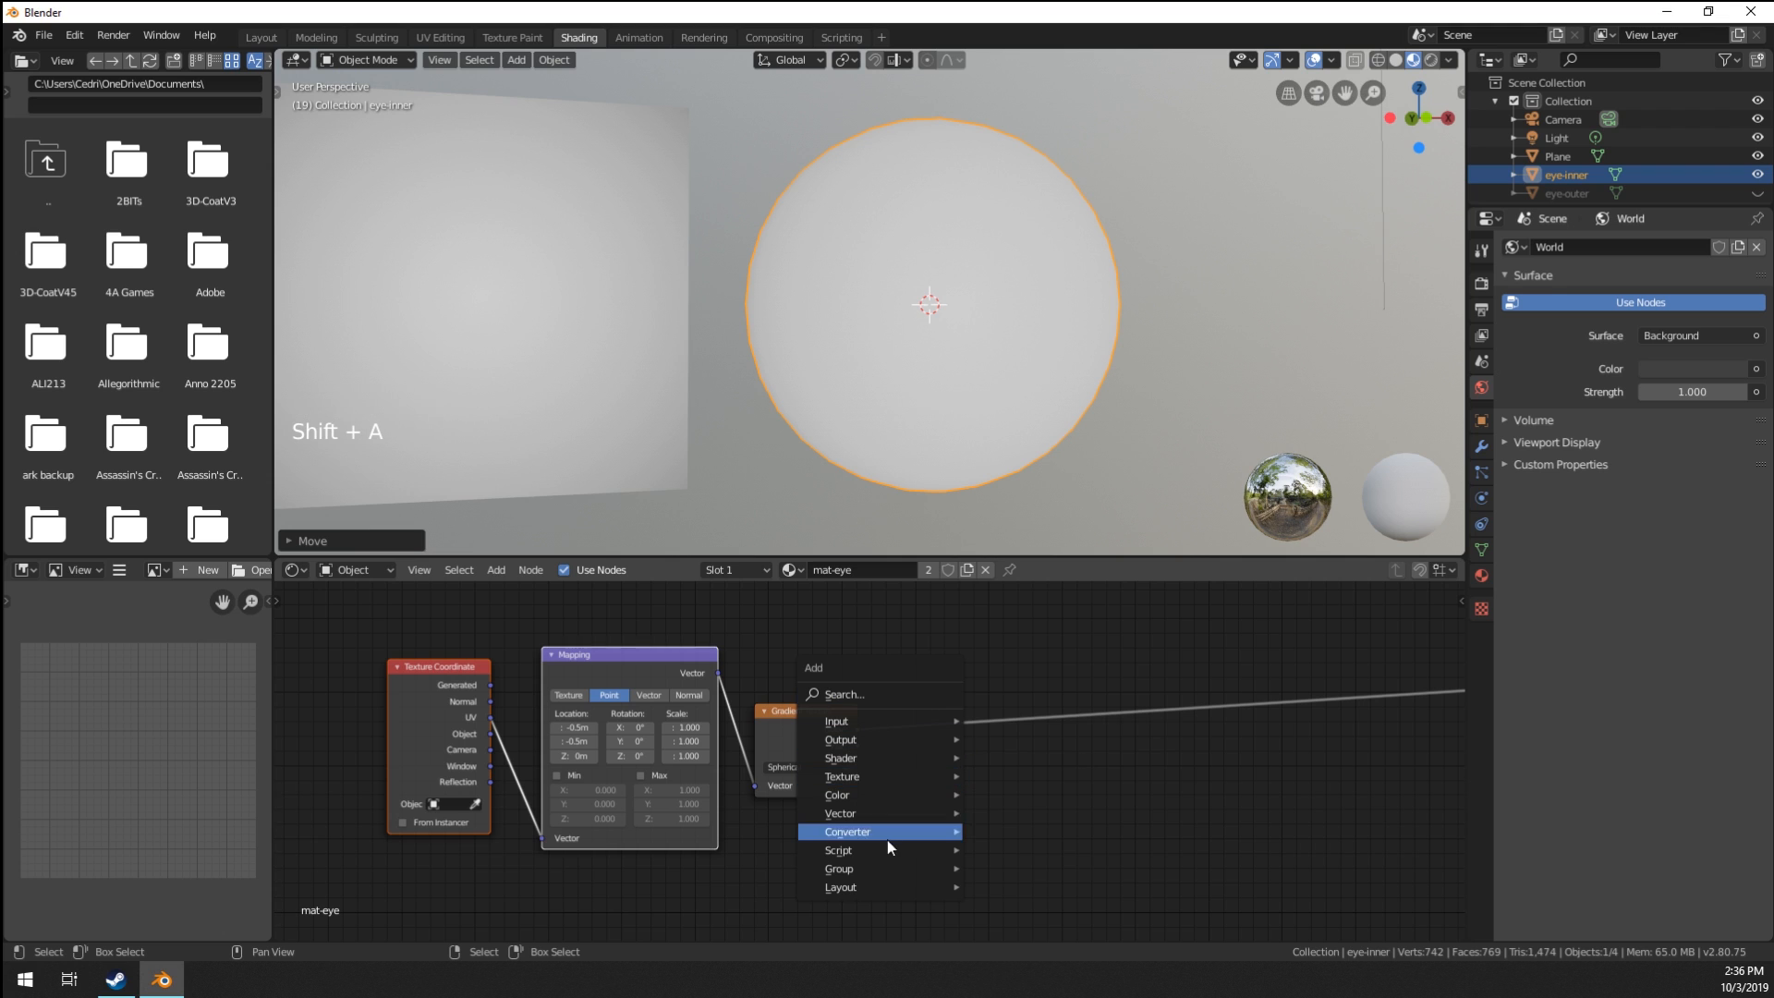
pyautogui.moveTo(889, 837)
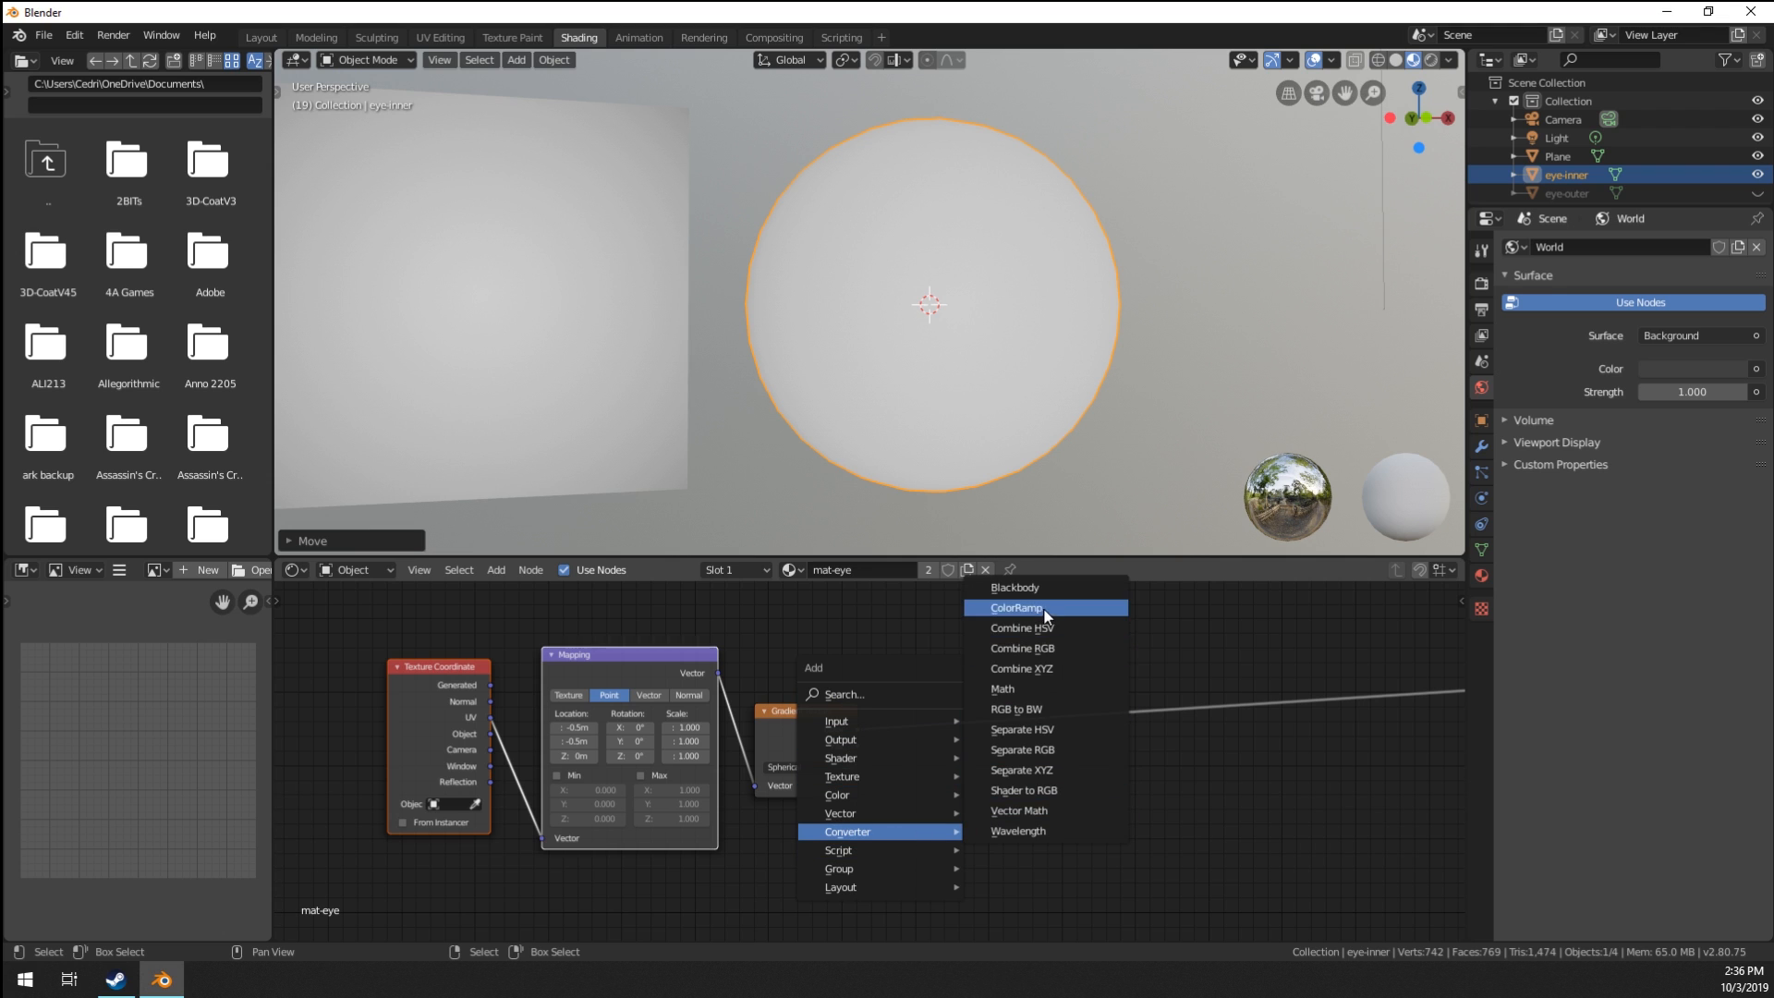
pyautogui.click(998, 608)
pyautogui.click(915, 702)
pyautogui.moveTo(974, 763); pyautogui.dragTo(1016, 771, button='middle')
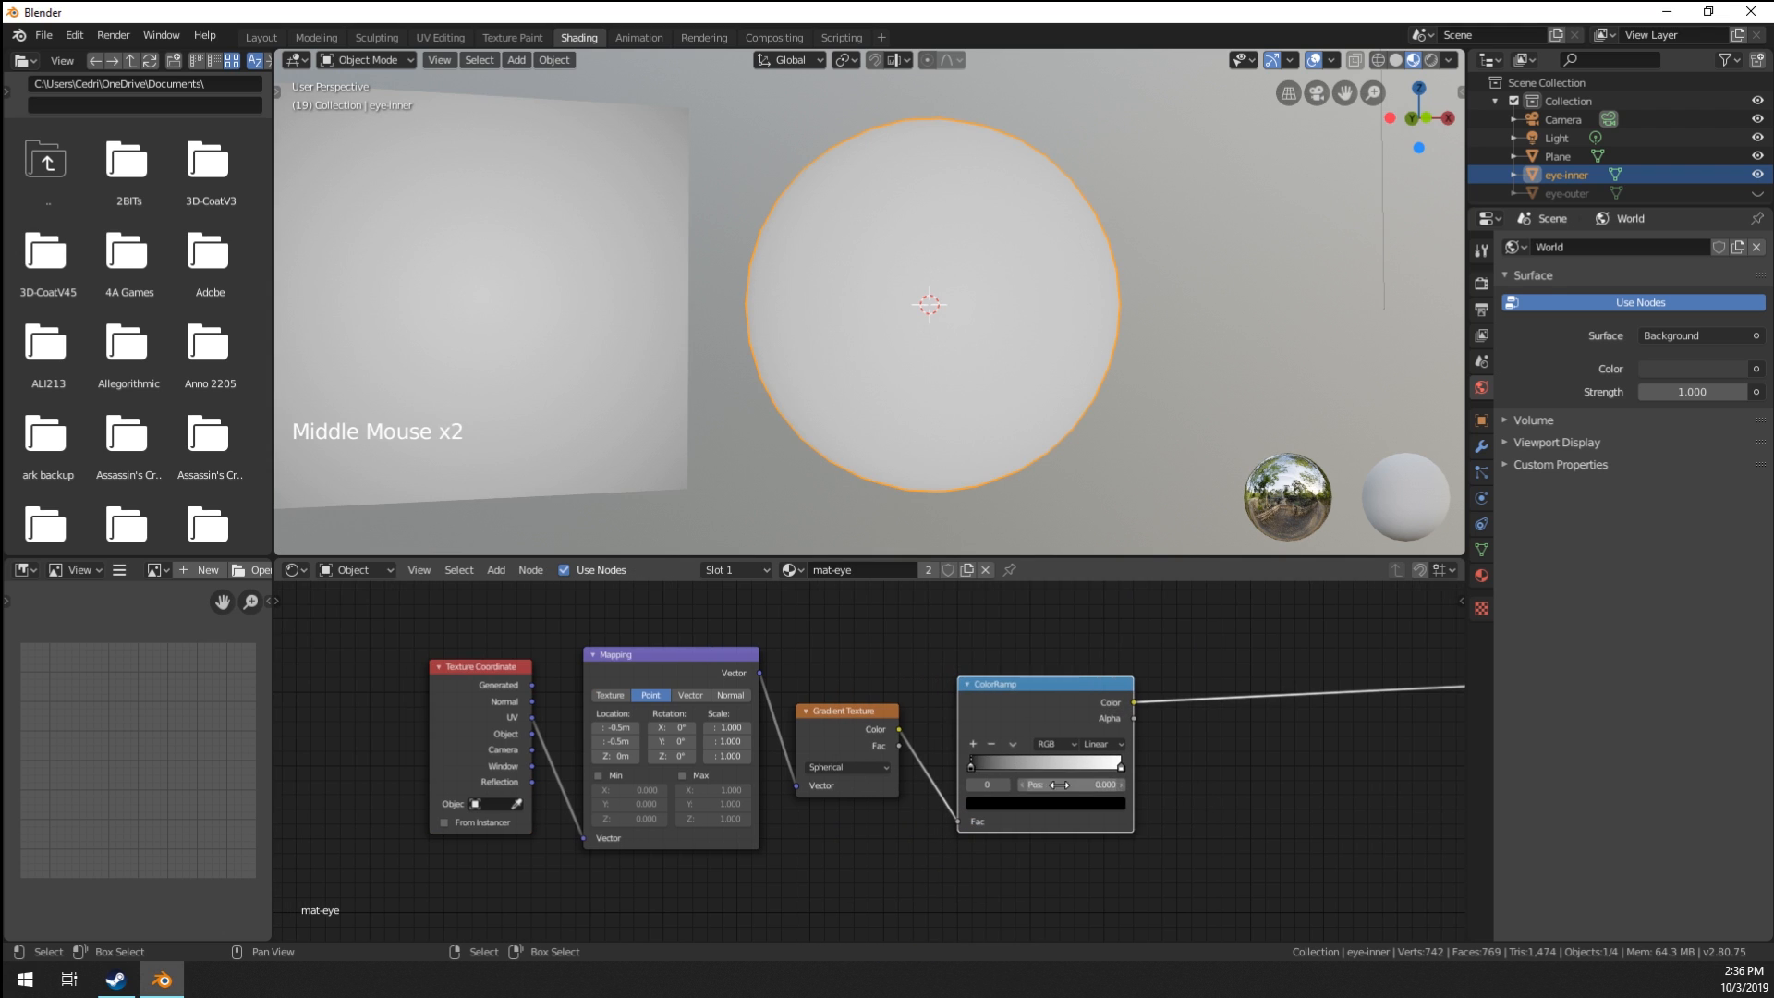
# Try the ColorRamp's black stop at about 0.8, and return it to position 0.
pyautogui.scroll(2, 1000, 769)
pyautogui.moveTo(989, 767); pyautogui.dragTo(1142, 780)
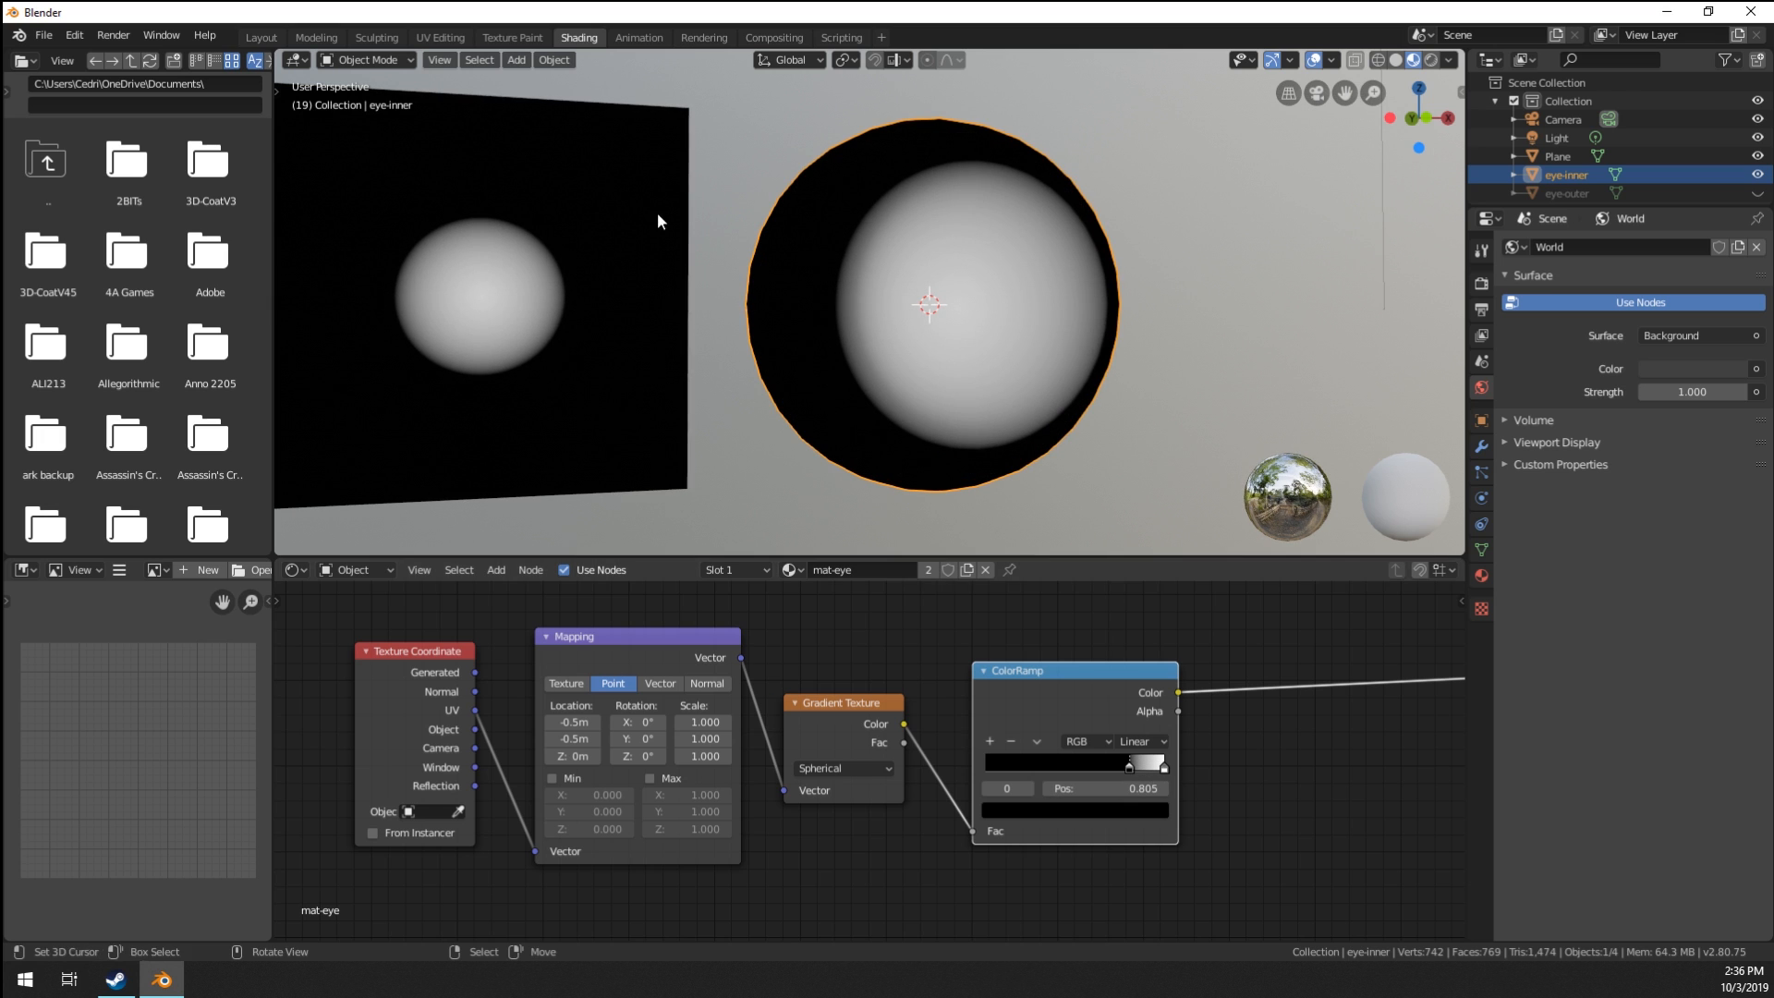
pyautogui.scroll(-3, 813, 728)
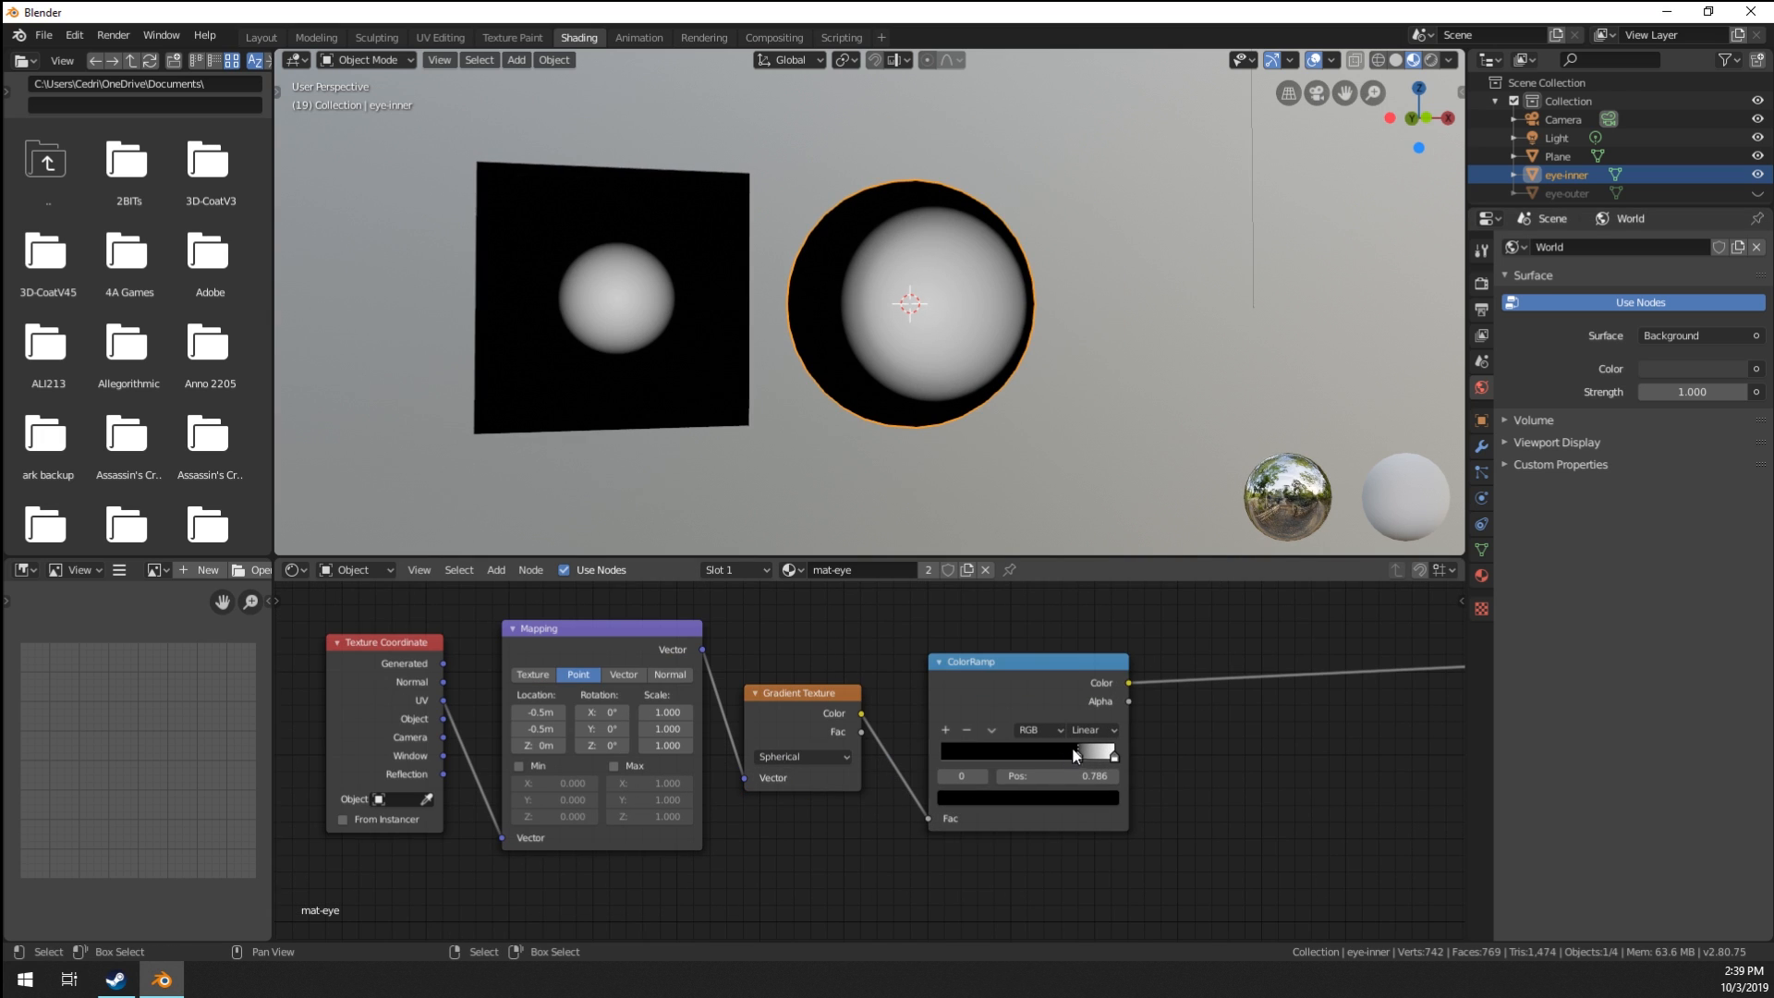
pyautogui.moveTo(1079, 756); pyautogui.dragTo(927, 757)
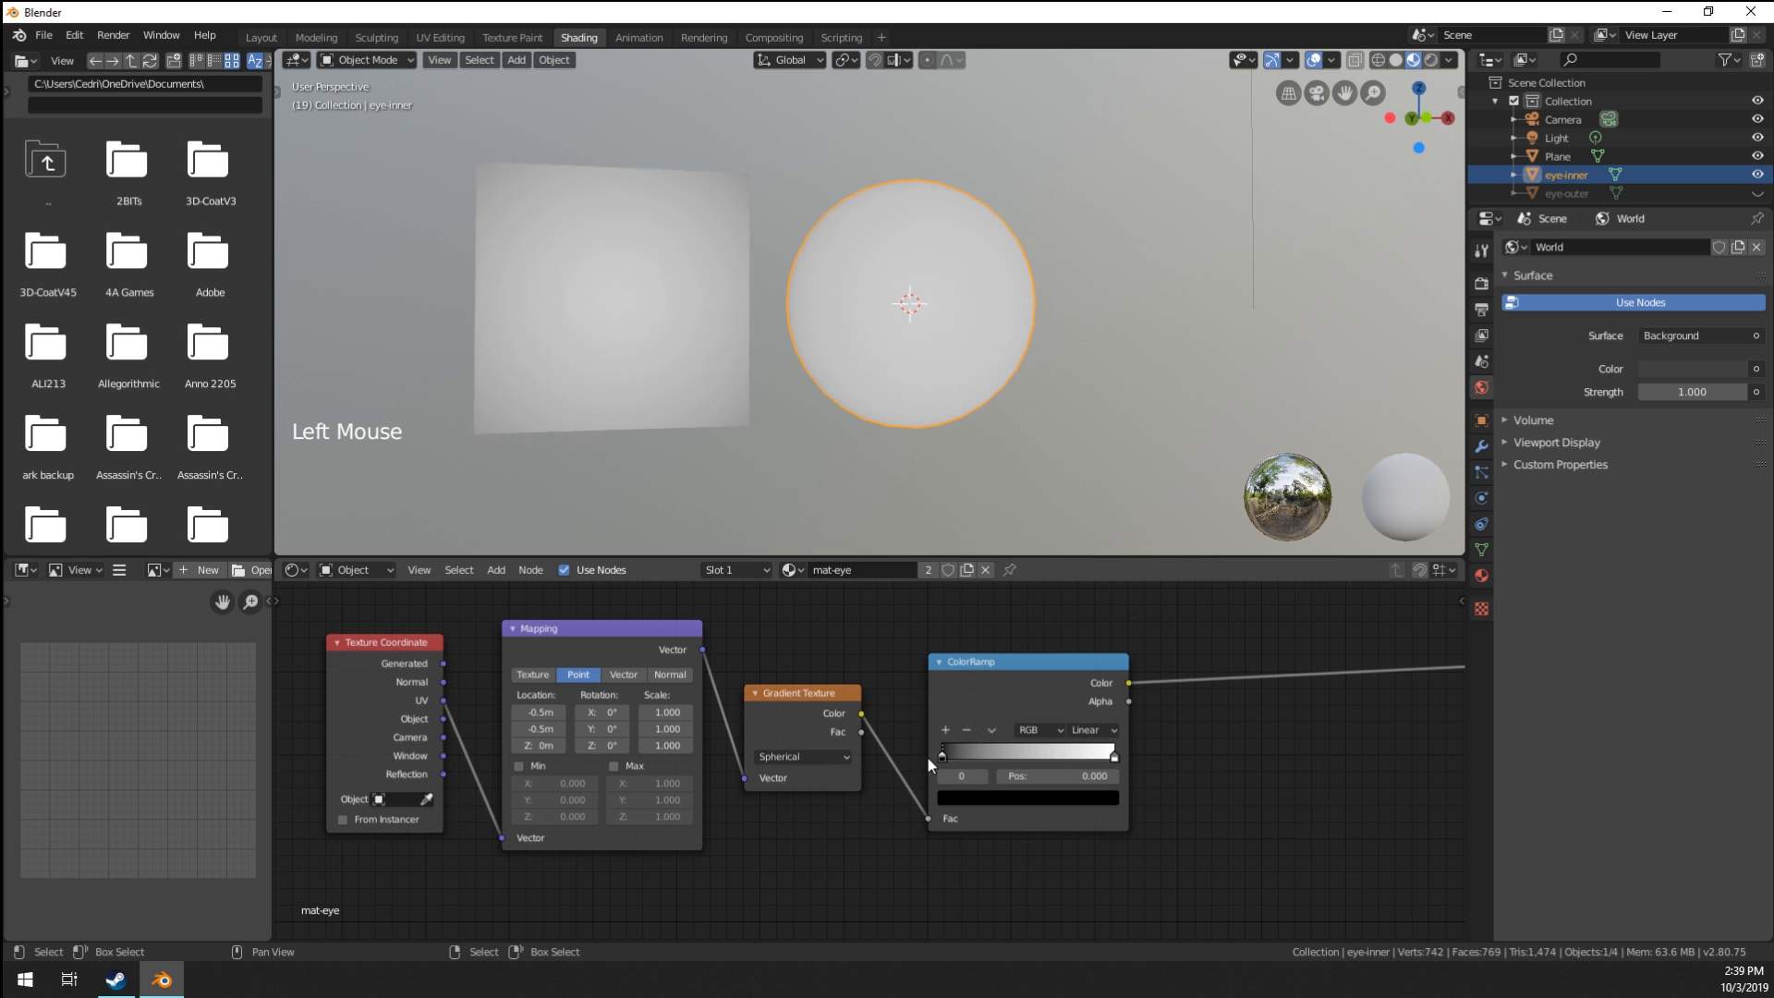
# Move the Texture Coordinate, Mapping and Gradient Texture nodes away from the ColorRamp to make room for another node.
pyautogui.moveTo(805, 776); pyautogui.dragTo(887, 782, button='middle')
pyautogui.press('a')
pyautogui.press('a')
pyautogui.press('a')
pyautogui.press('b')
pyautogui.moveTo(363, 645); pyautogui.dragTo(858, 811)
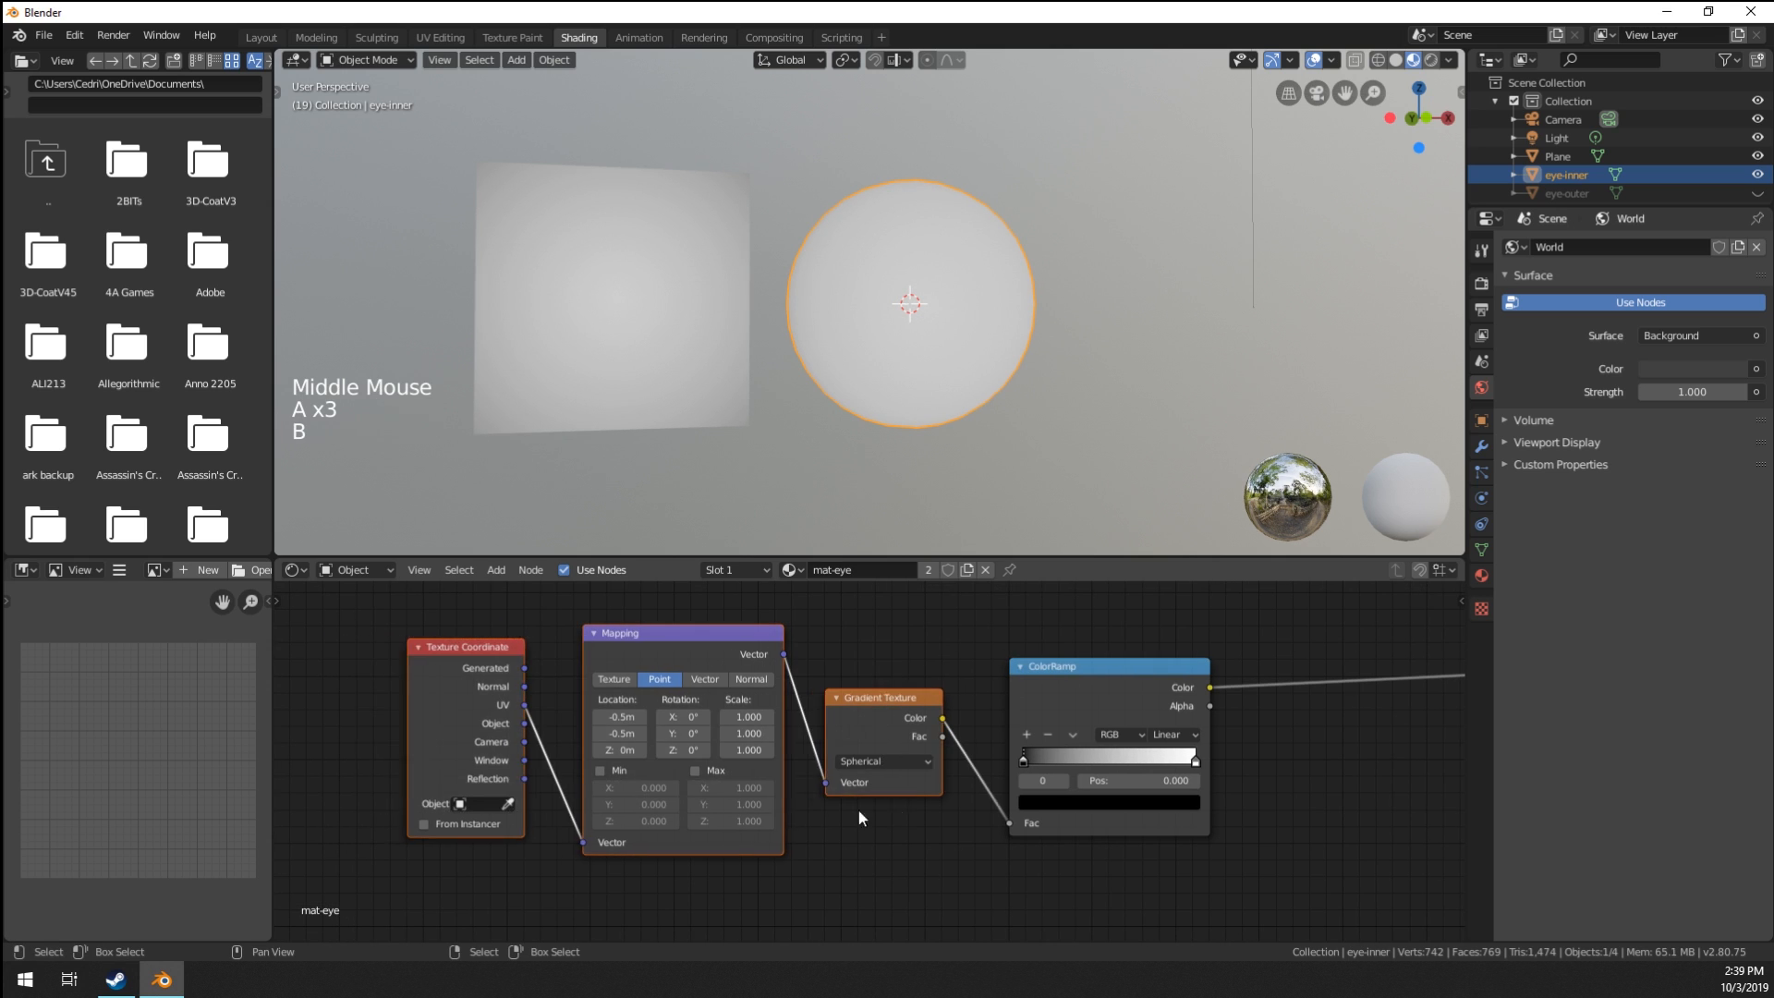
pyautogui.press('g')
# Insert a Math node between the Gradient Texture and the ColorRamp, using the Power operation with a value of 3.
pyautogui.hotkey('shift', 'a')
pyautogui.moveTo(788, 683)
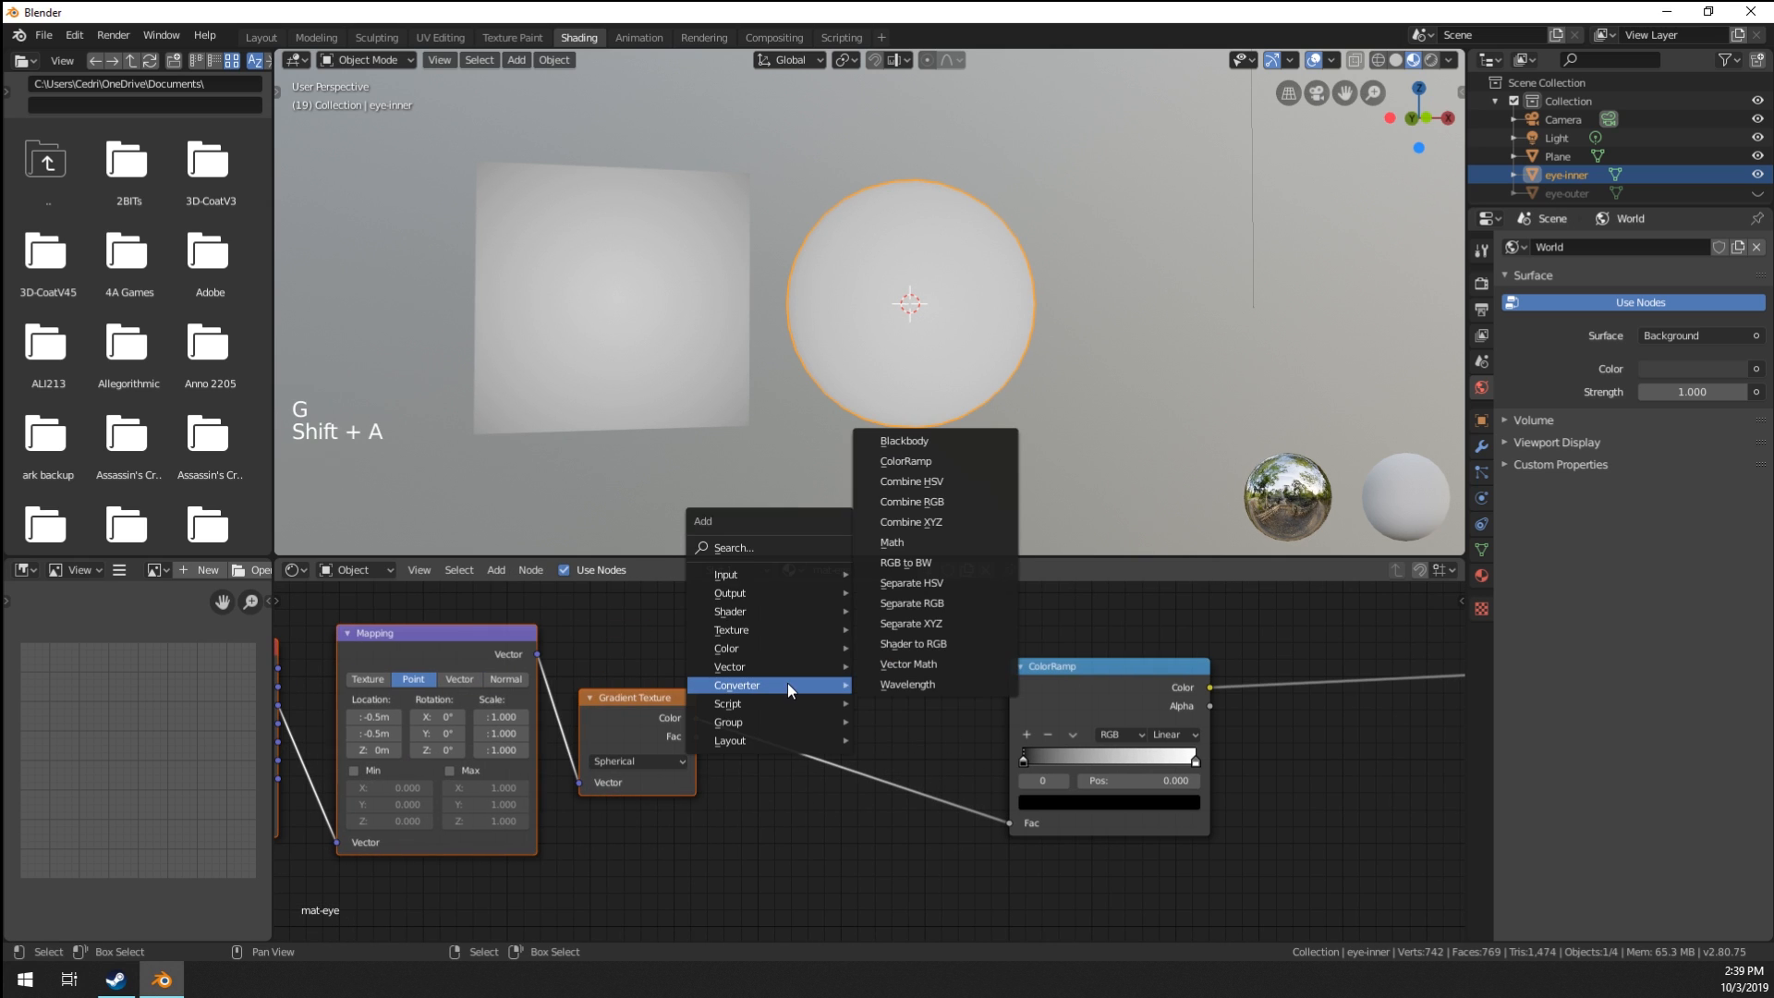
pyautogui.click(900, 545)
pyautogui.click(835, 740)
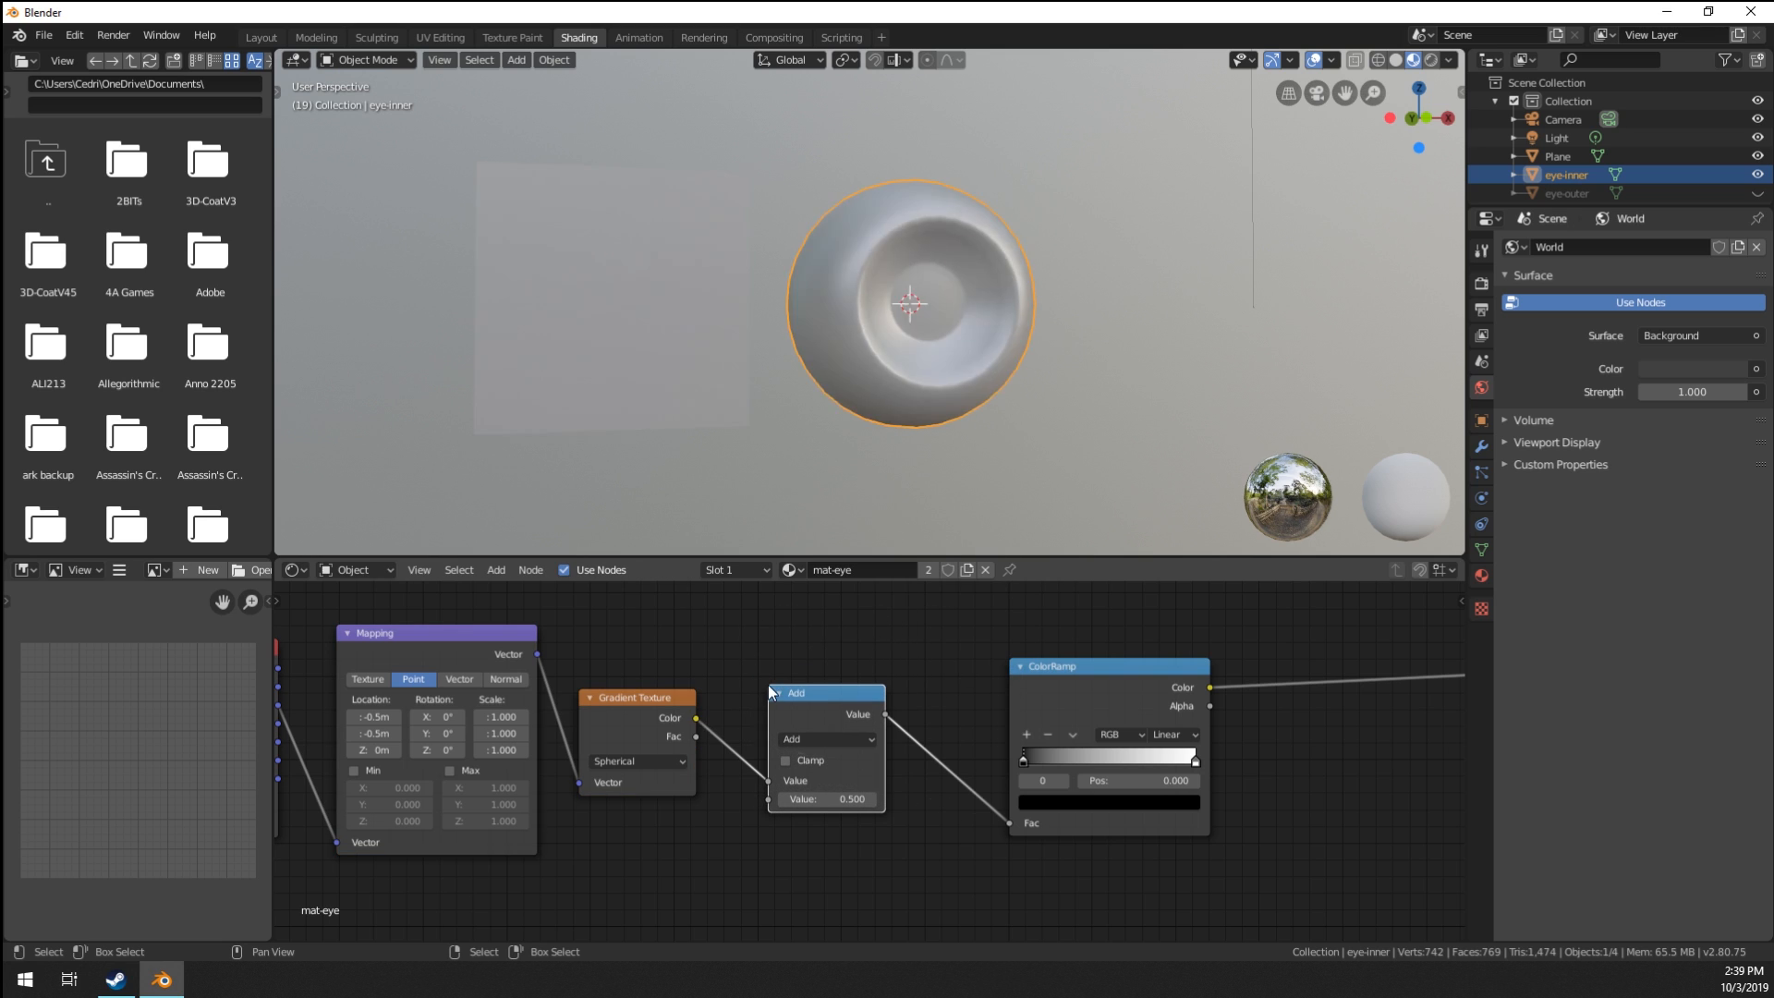
pyautogui.click(821, 739)
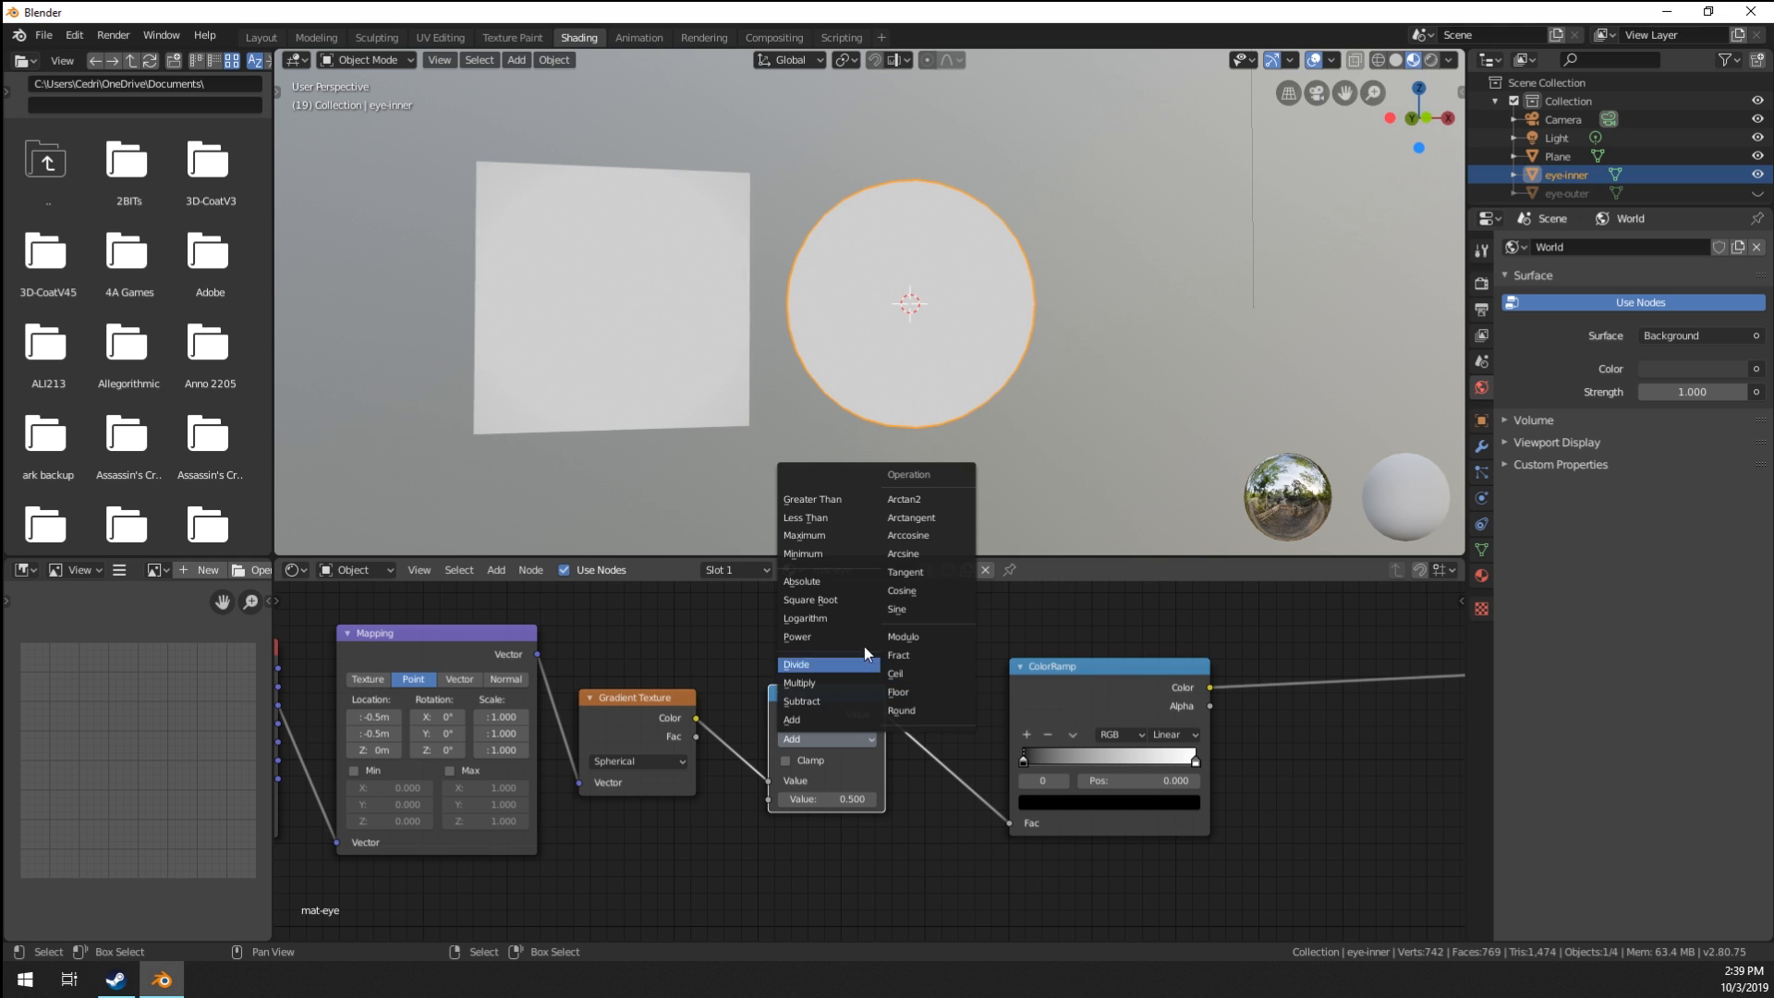
pyautogui.click(823, 637)
pyautogui.click(831, 798)
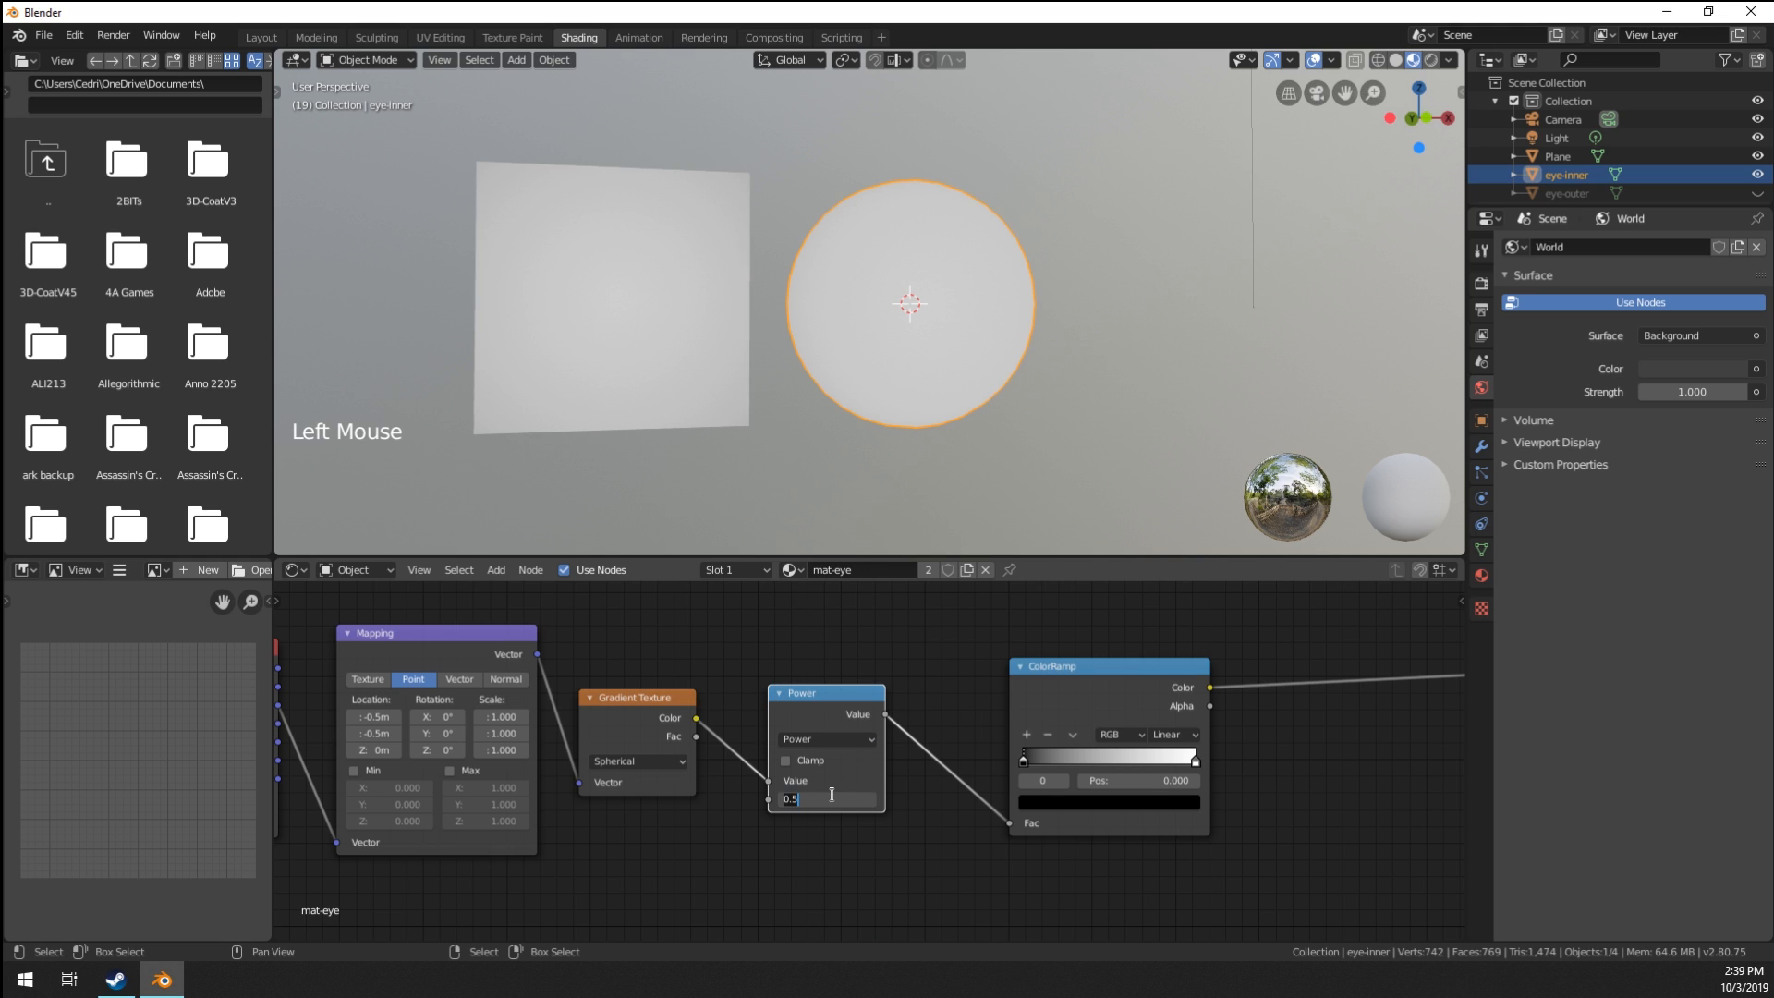
pyautogui.write('3')
pyautogui.press('Return')
# Move the ColorRamp's black stop to about 0.259 and colour it pure red.
pyautogui.moveTo(831, 798); pyautogui.dragTo(860, 730, button='middle')
pyautogui.scroll(4, 863, 719)
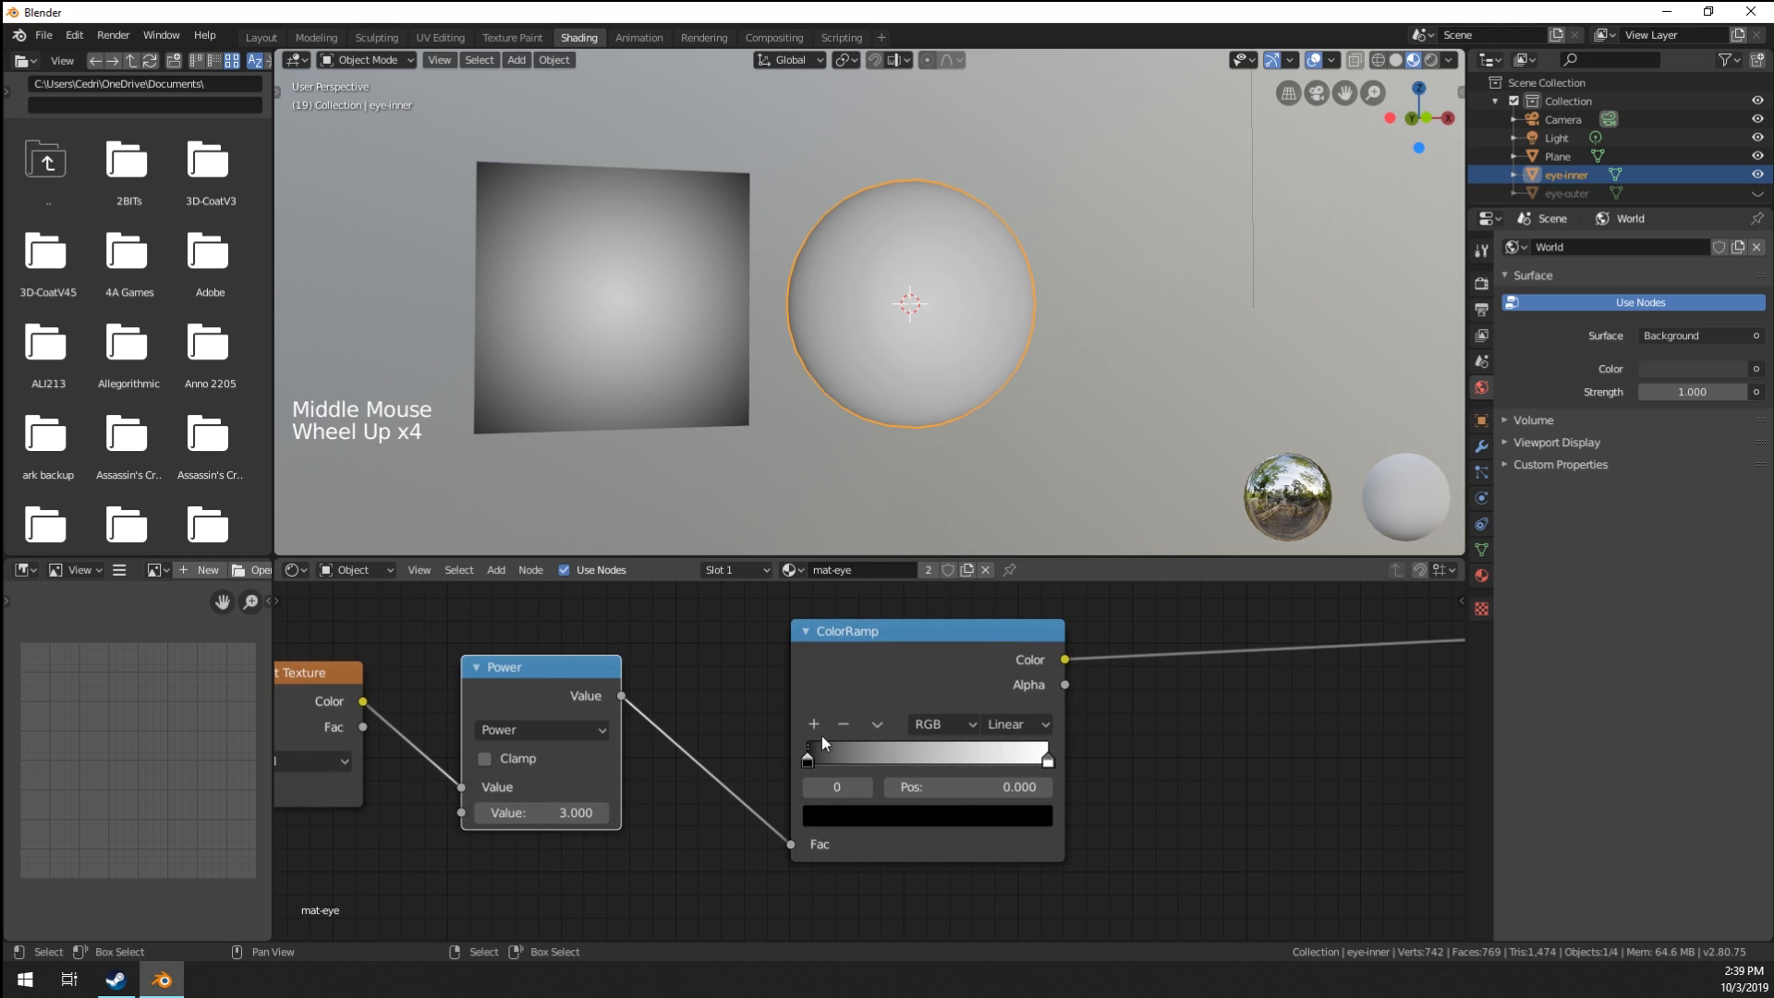
pyautogui.moveTo(823, 751)
pyautogui.mouseDown()
pyautogui.moveTo(996, 774)
pyautogui.moveTo(915, 788)
pyautogui.moveTo(1006, 778)
pyautogui.moveTo(811, 785)
pyautogui.mouseUp()
pyautogui.scroll(4, 832, 785)
pyautogui.moveTo(882, 898); pyautogui.dragTo(762, 821, button='middle')
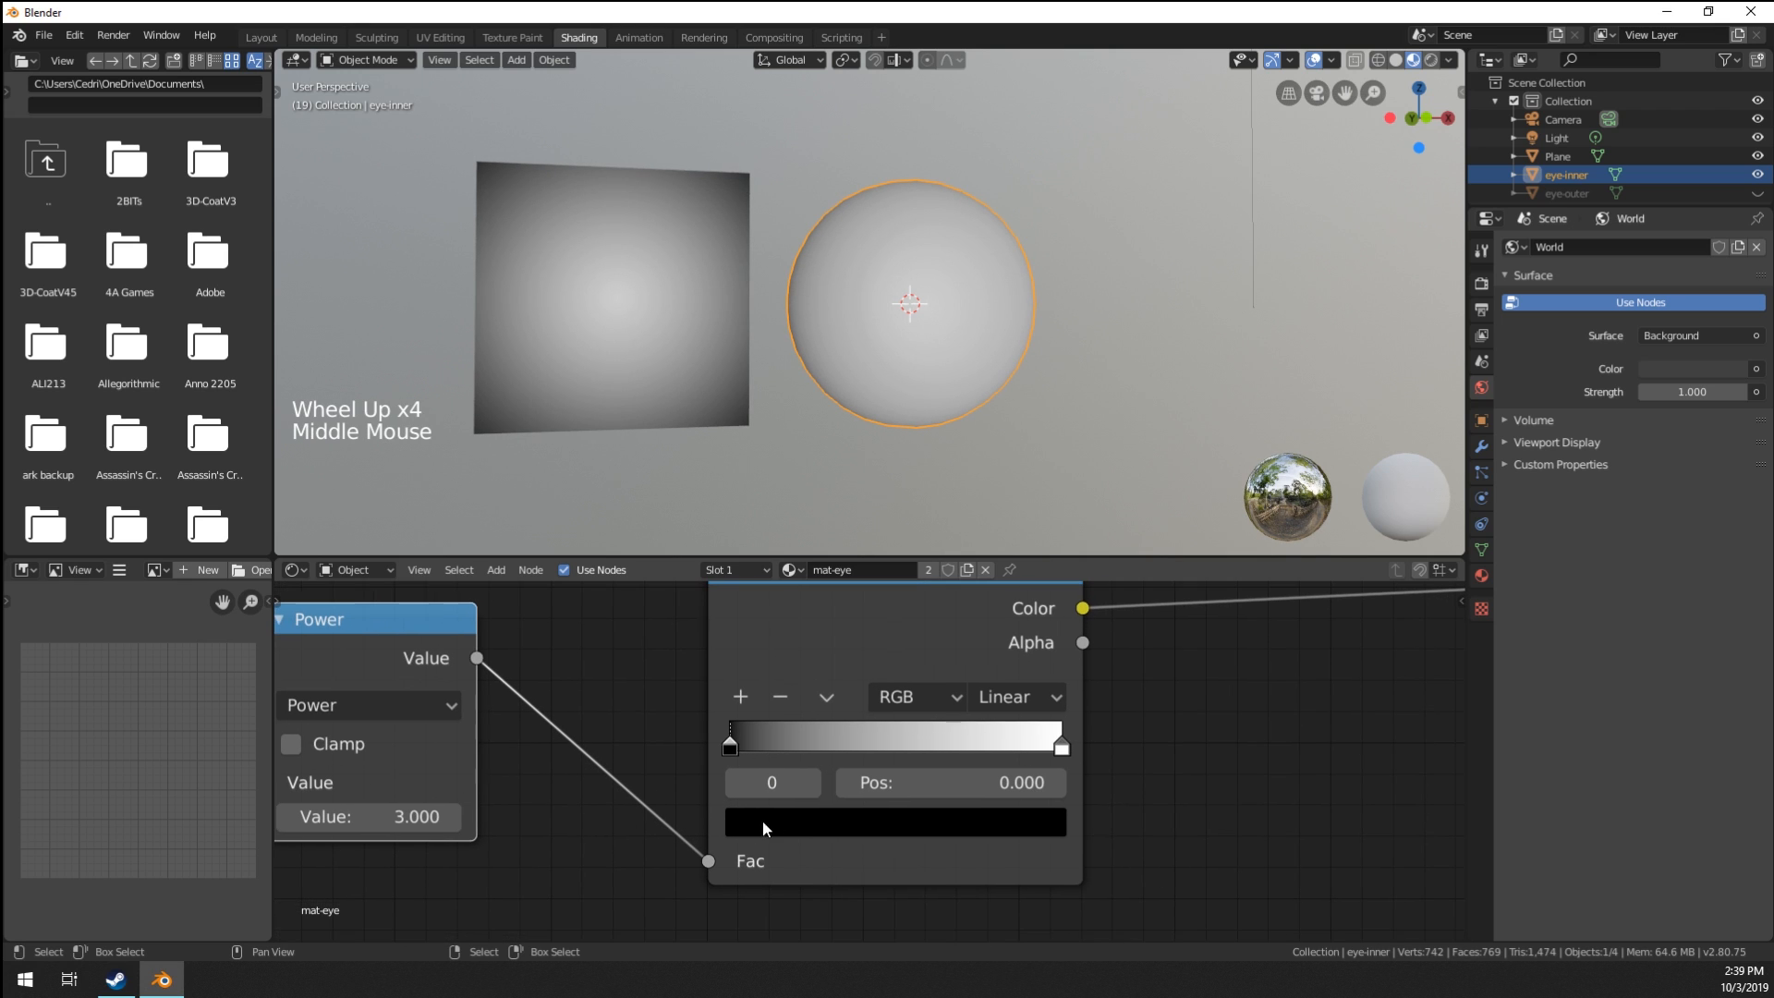
pyautogui.click(798, 825)
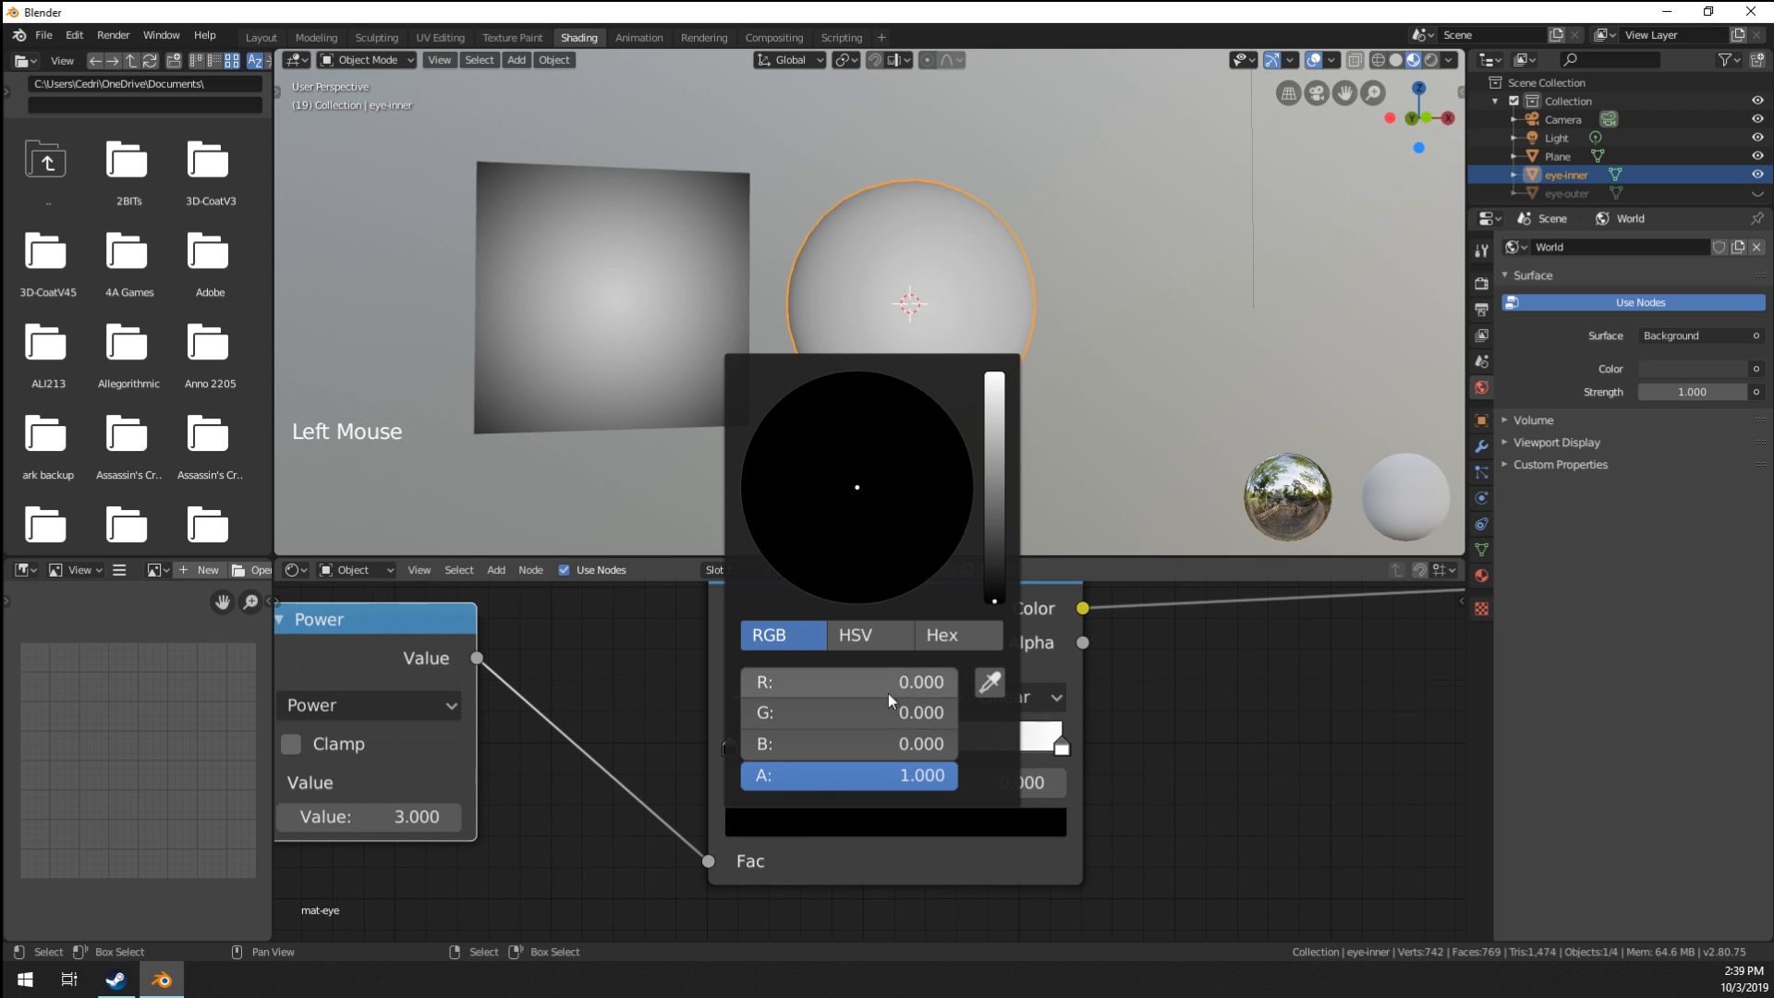
pyautogui.moveTo(730, 739); pyautogui.dragTo(831, 802)
pyautogui.click(840, 830)
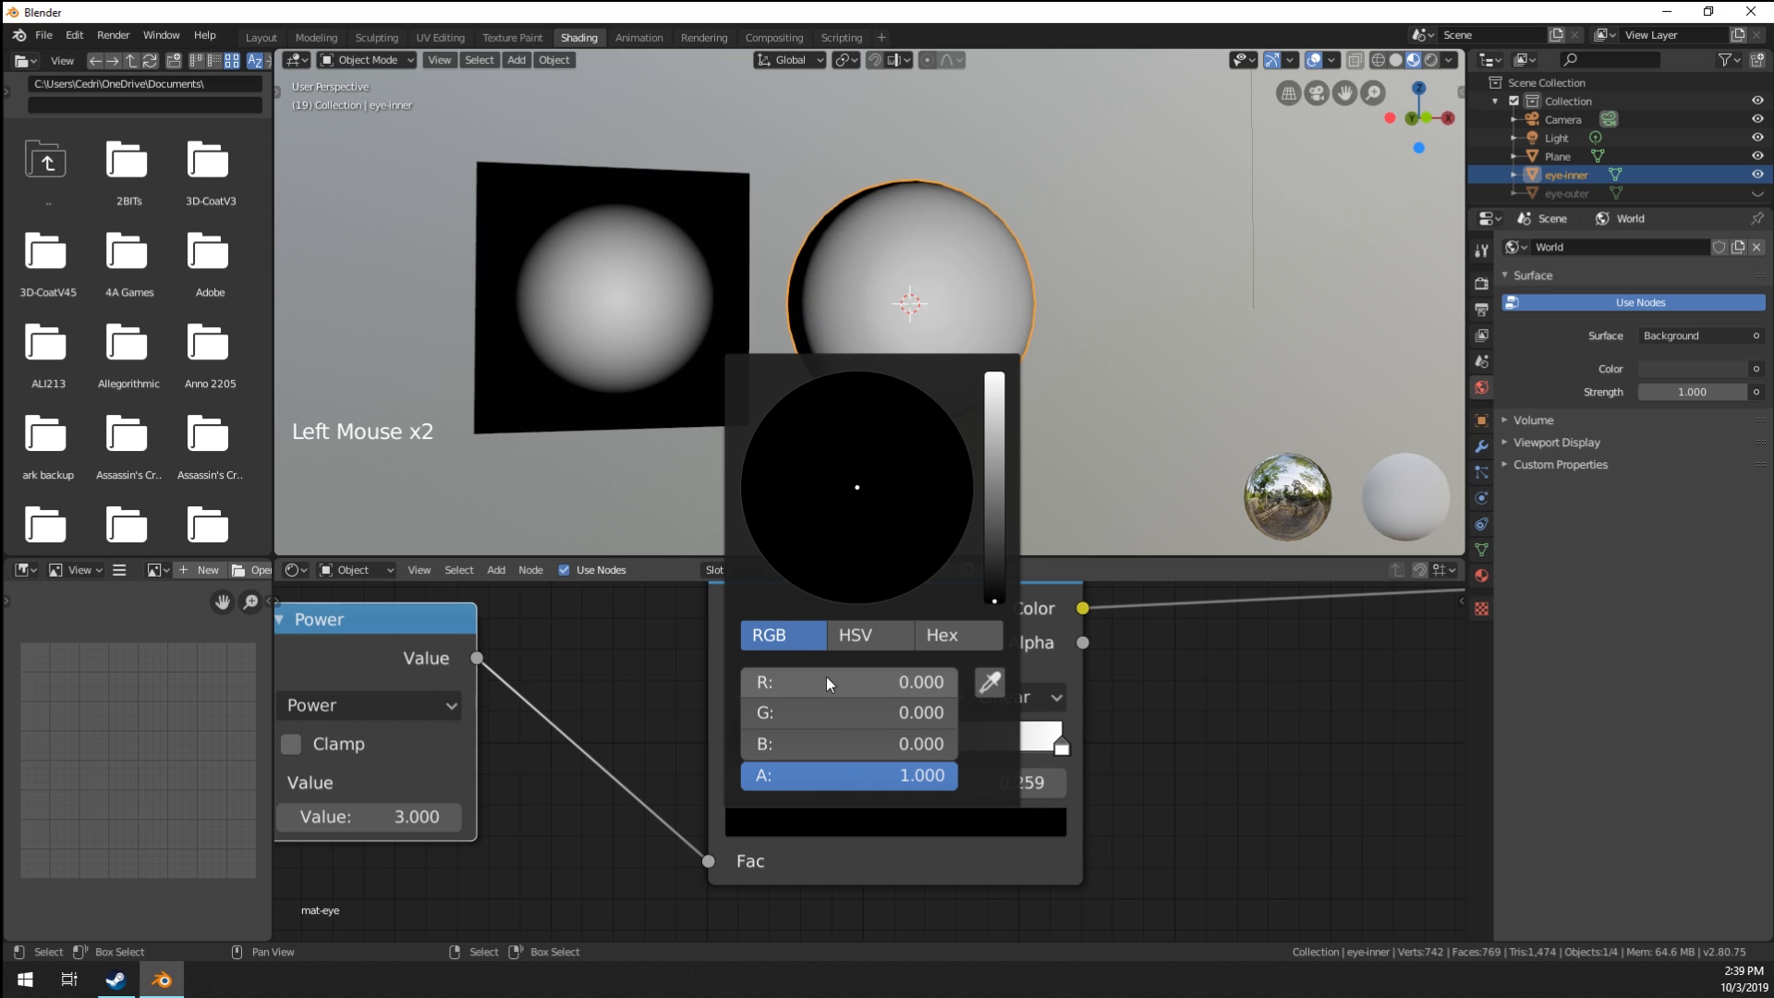
pyautogui.moveTo(826, 681); pyautogui.dragTo(1026, 681)
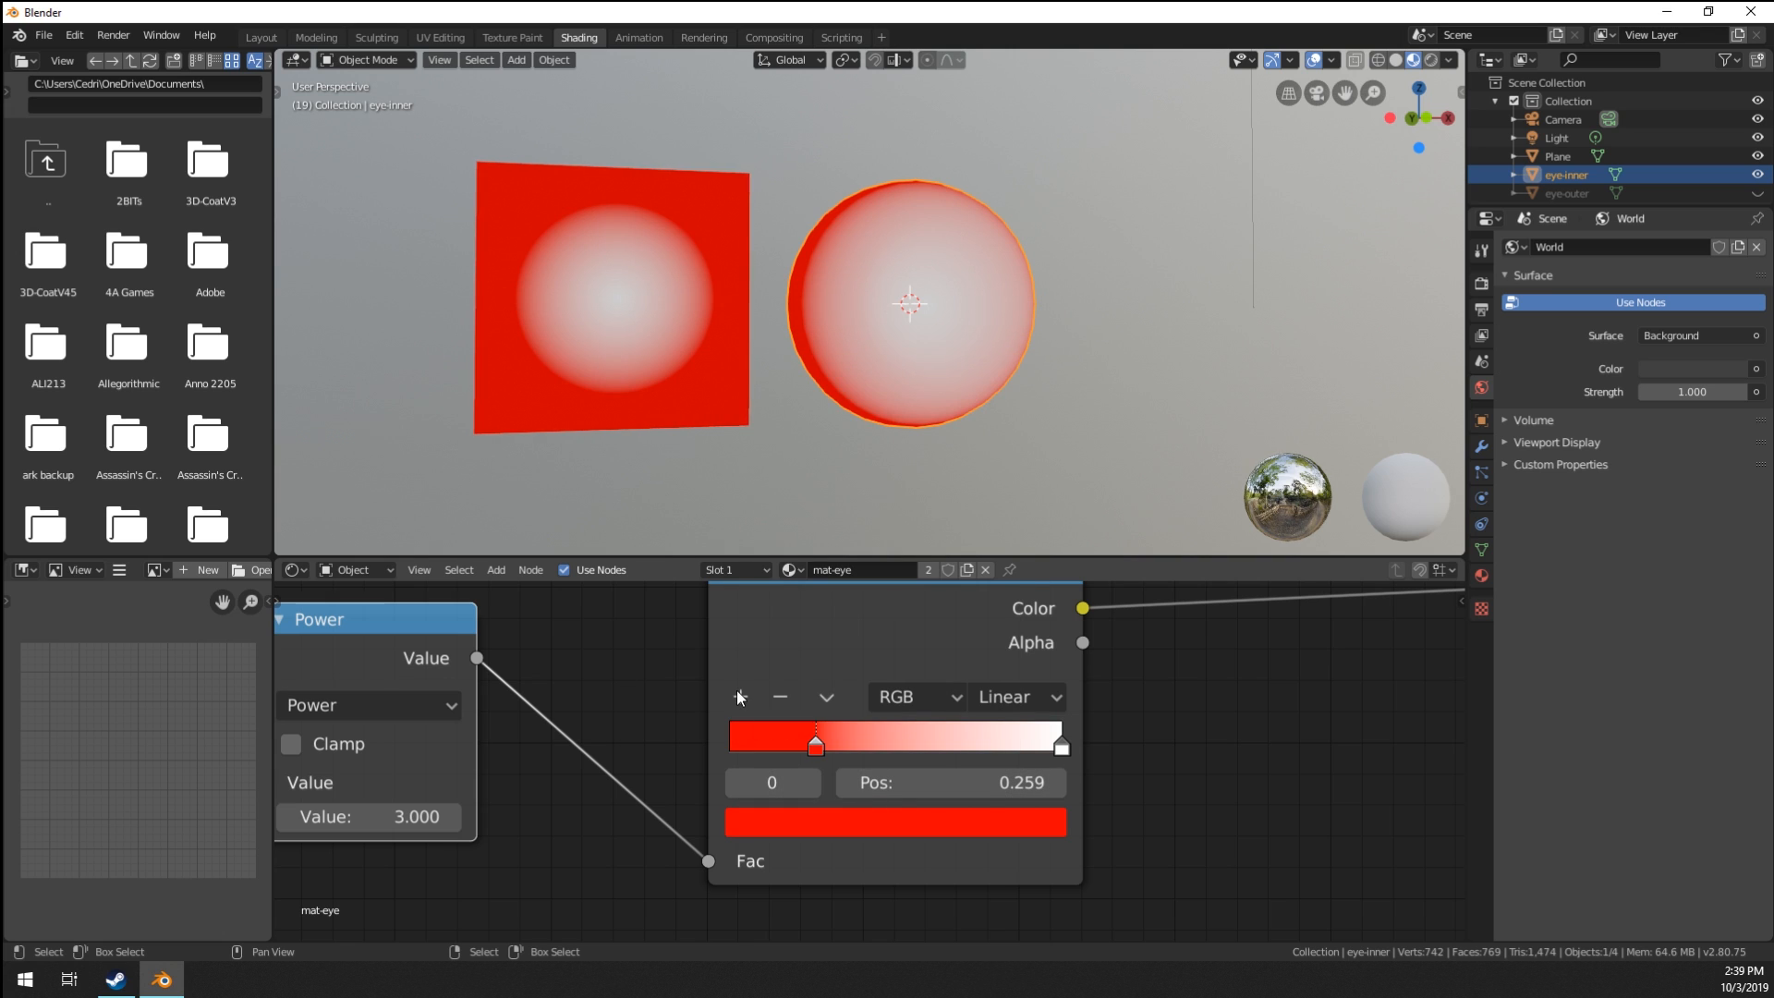
# Add a ColorRamp stop at about 0.398 and make it pure green by removing its red and blue.
pyautogui.click(740, 698)
pyautogui.moveTo(939, 748); pyautogui.dragTo(857, 749)
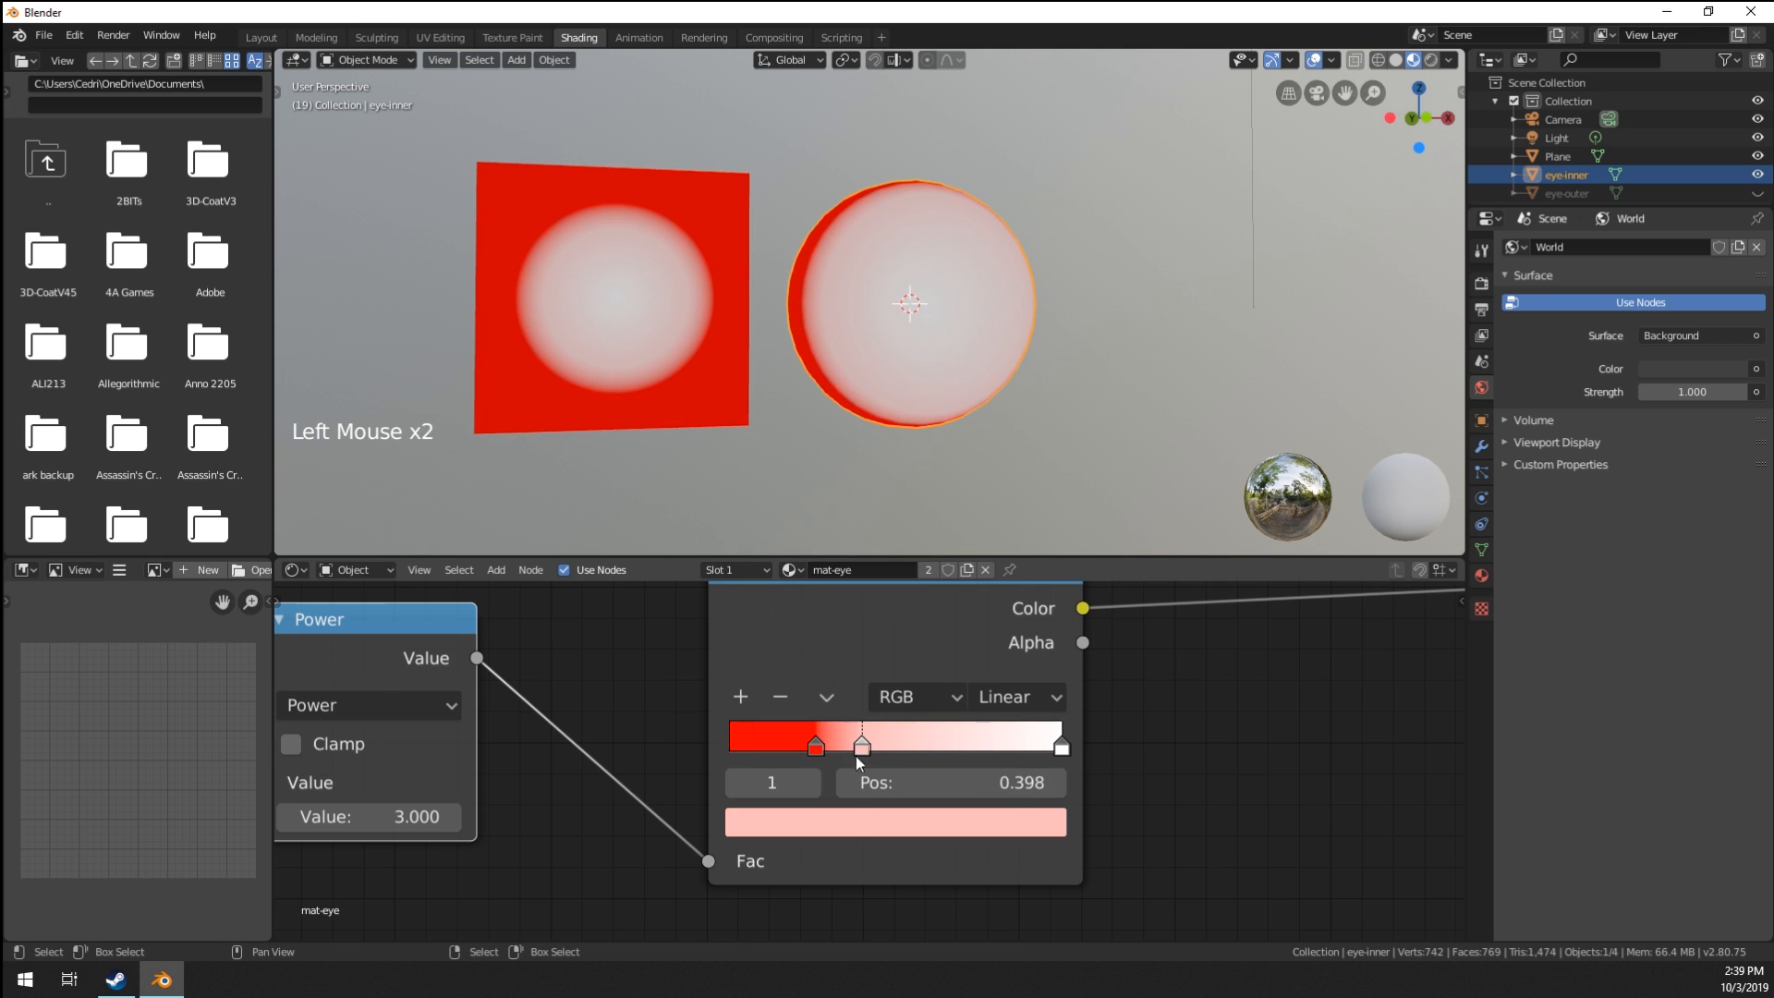
pyautogui.click(852, 823)
pyautogui.moveTo(853, 686); pyautogui.dragTo(633, 685)
pyautogui.moveTo(841, 743); pyautogui.dragTo(725, 743)
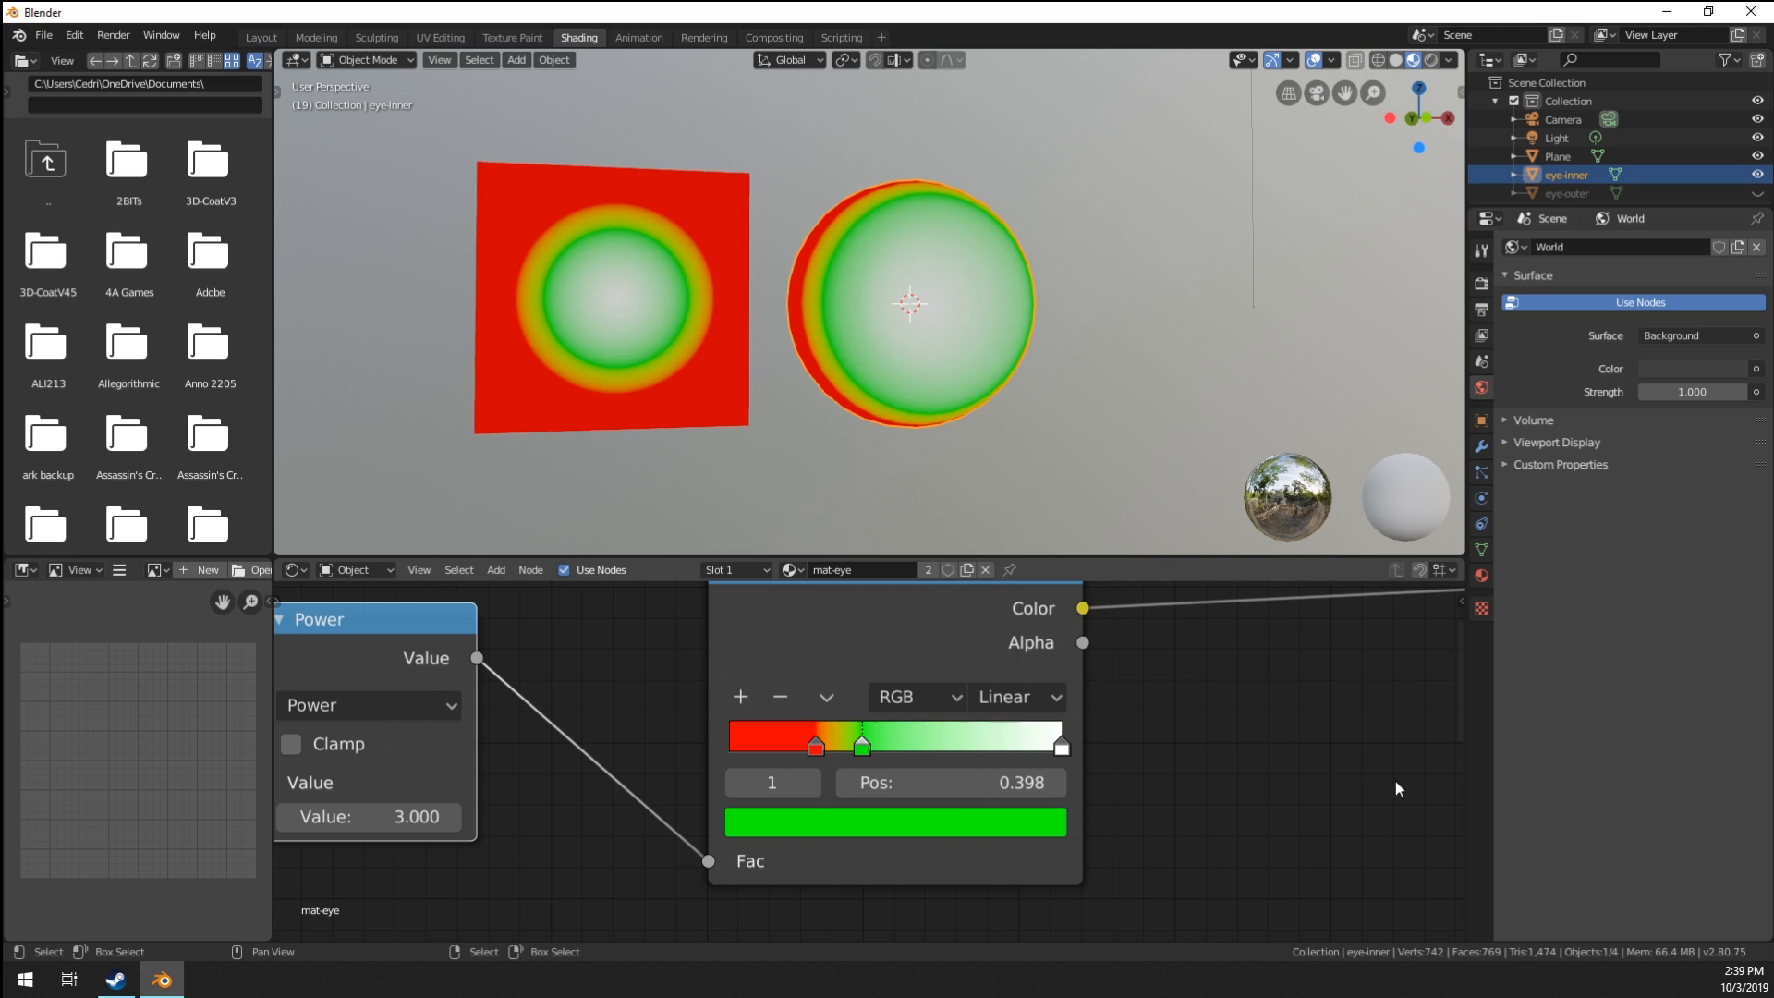
# Add another stop between the red and green ones and set its colour to R 0, G 1, B 0.
pyautogui.click(733, 694)
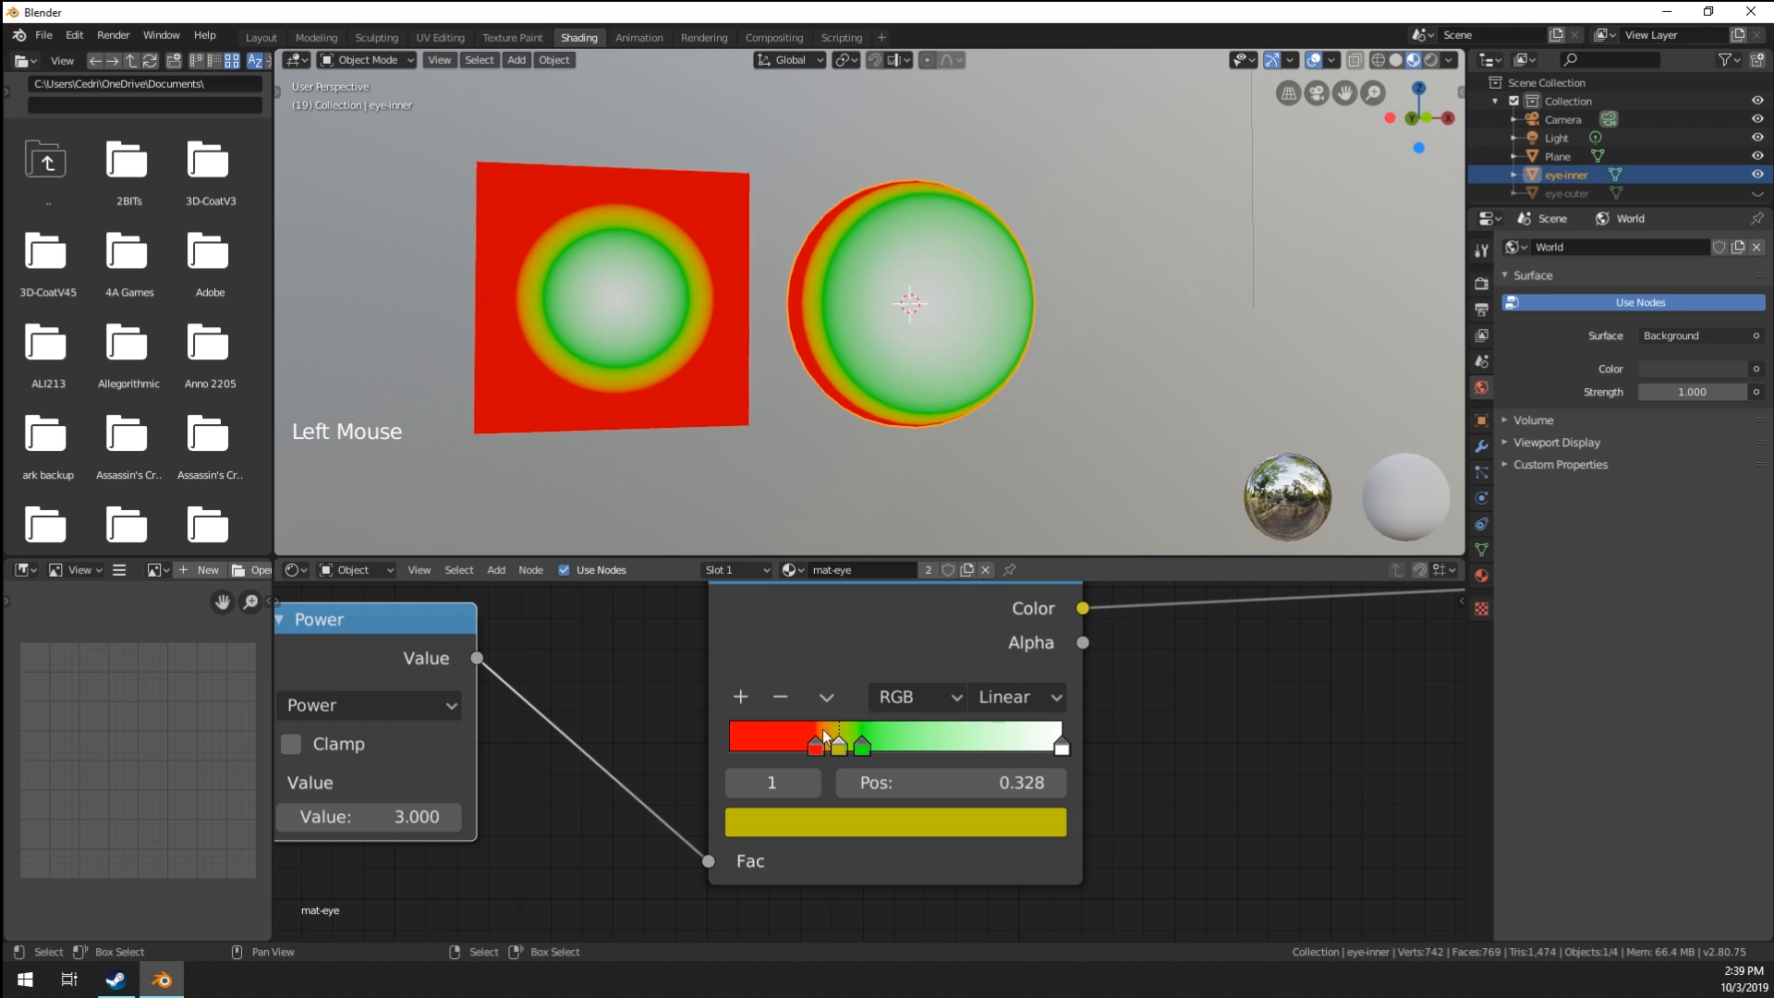
pyautogui.click(852, 830)
pyautogui.moveTo(819, 688); pyautogui.dragTo(957, 714)
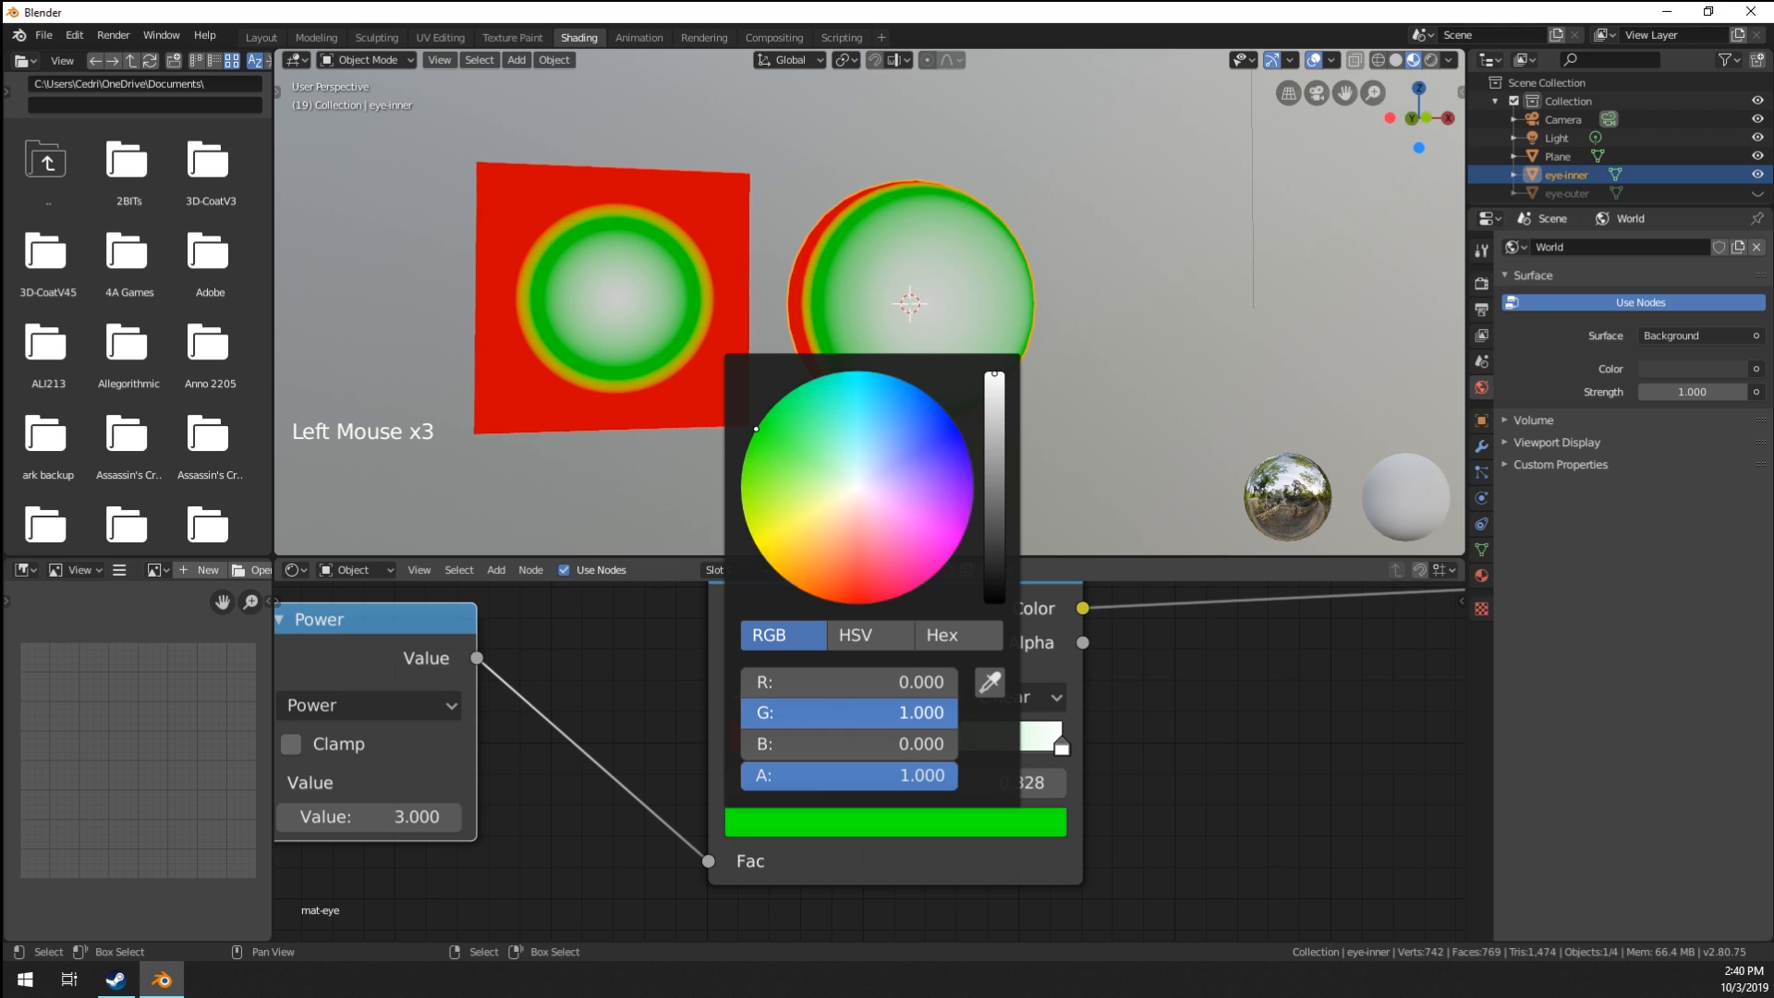
# Move the ColorRamp's white stop to about 0.609 and make it pure blue by removing its red and green.
pyautogui.moveTo(1063, 746); pyautogui.dragTo(931, 748)
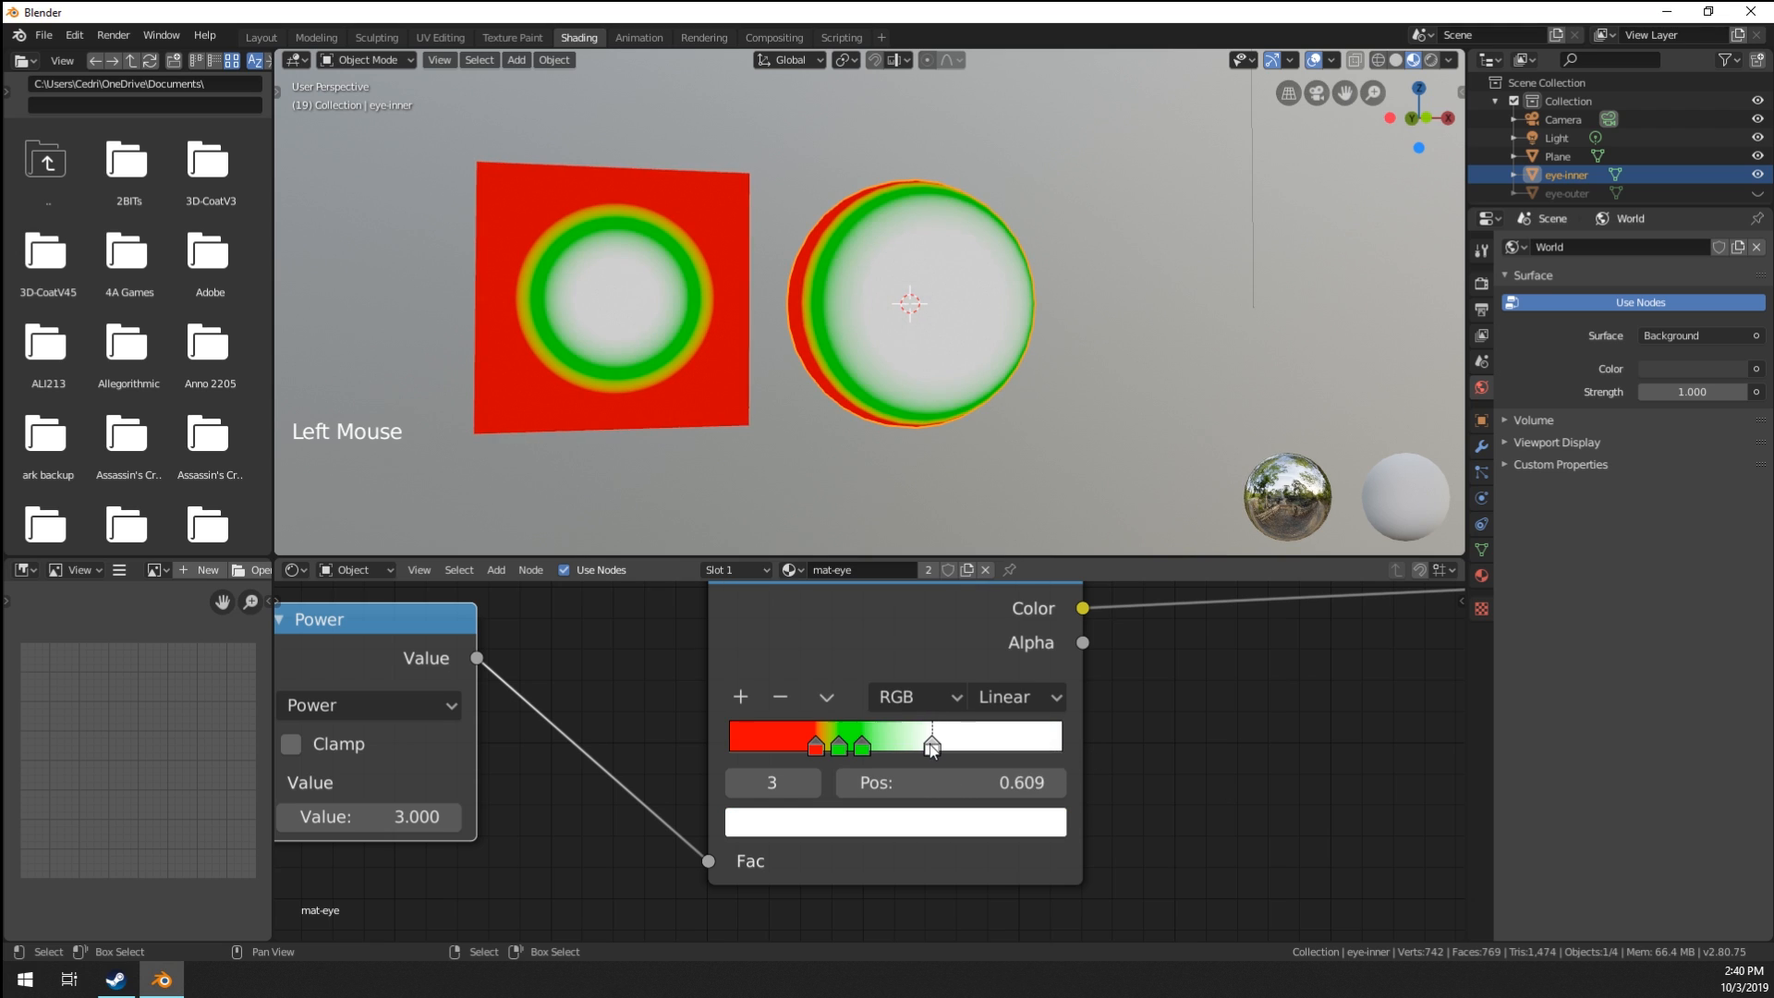
pyautogui.click(918, 820)
pyautogui.moveTo(852, 686); pyautogui.dragTo(690, 686)
pyautogui.moveTo(850, 719); pyautogui.dragTo(637, 720)
# Shift the ColorRamp stops towards the blue end to shrink the green and blue circles, placing the first green stop at about 0.533.
pyautogui.scroll(1, 874, 676)
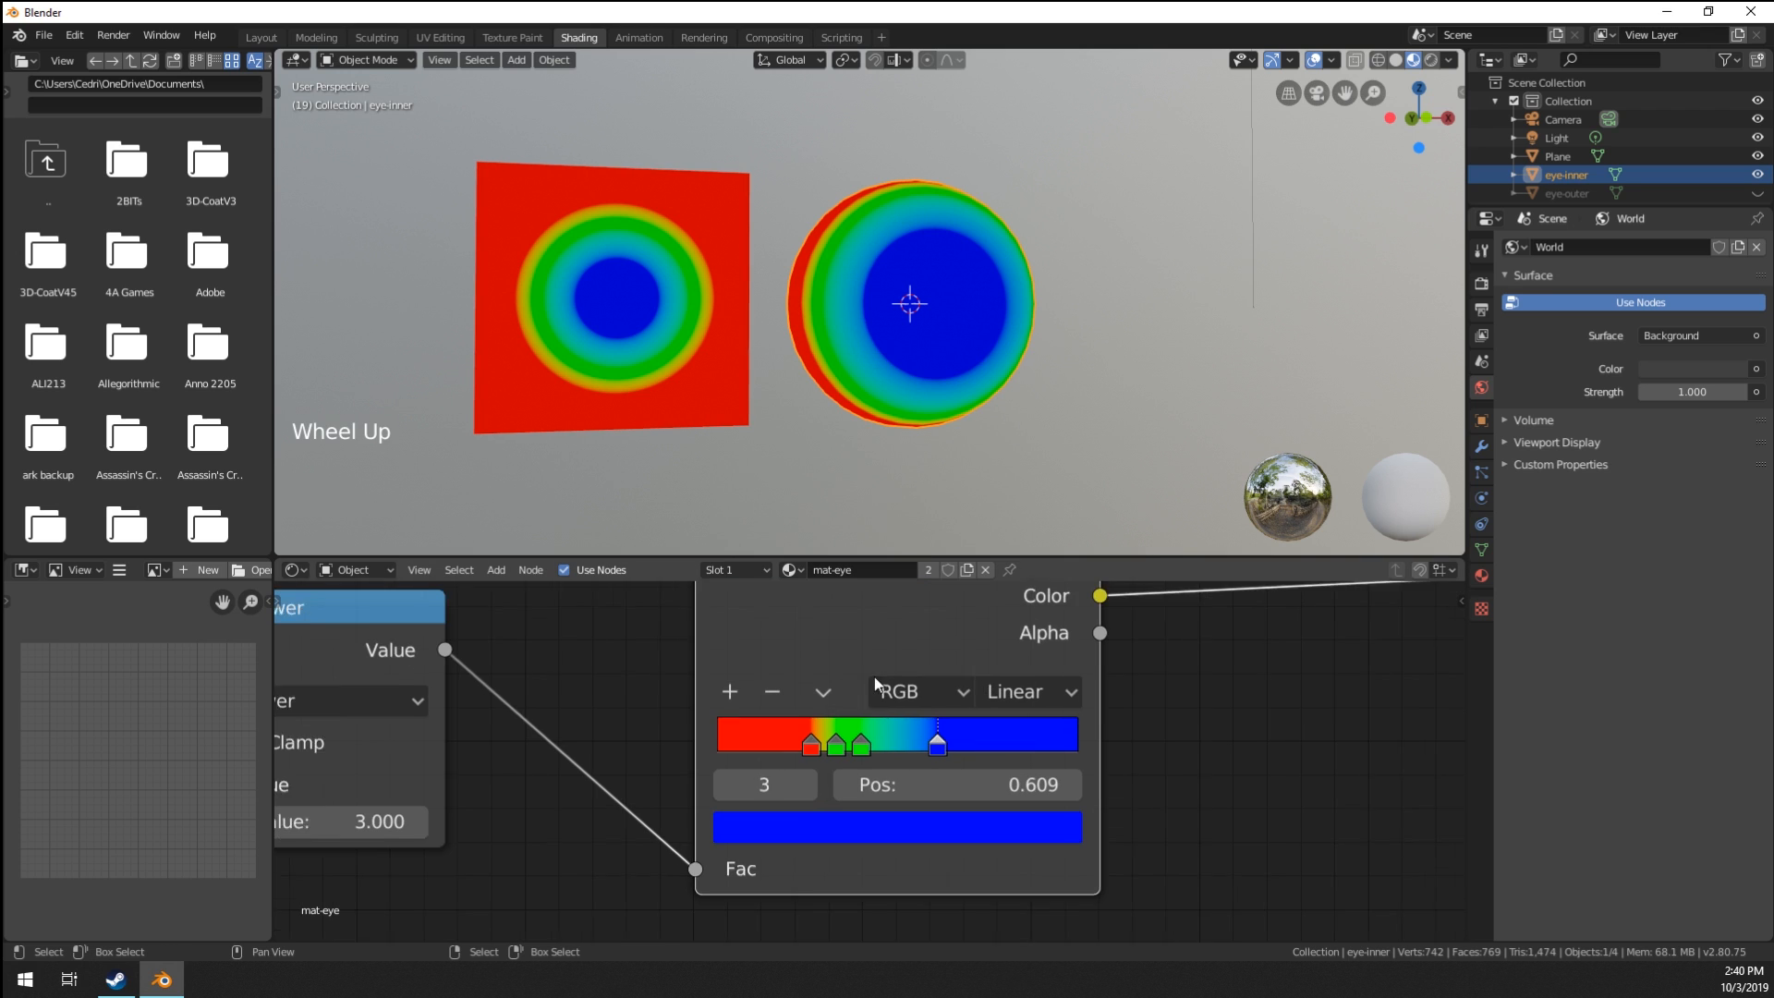
pyautogui.scroll(1, 874, 677)
pyautogui.moveTo(874, 676); pyautogui.dragTo(856, 702, button='middle')
pyautogui.scroll(2, 856, 703)
pyautogui.moveTo(856, 699); pyautogui.dragTo(934, 706)
pyautogui.moveTo(756, 707); pyautogui.dragTo(810, 706)
pyautogui.moveTo(693, 706); pyautogui.dragTo(829, 713)
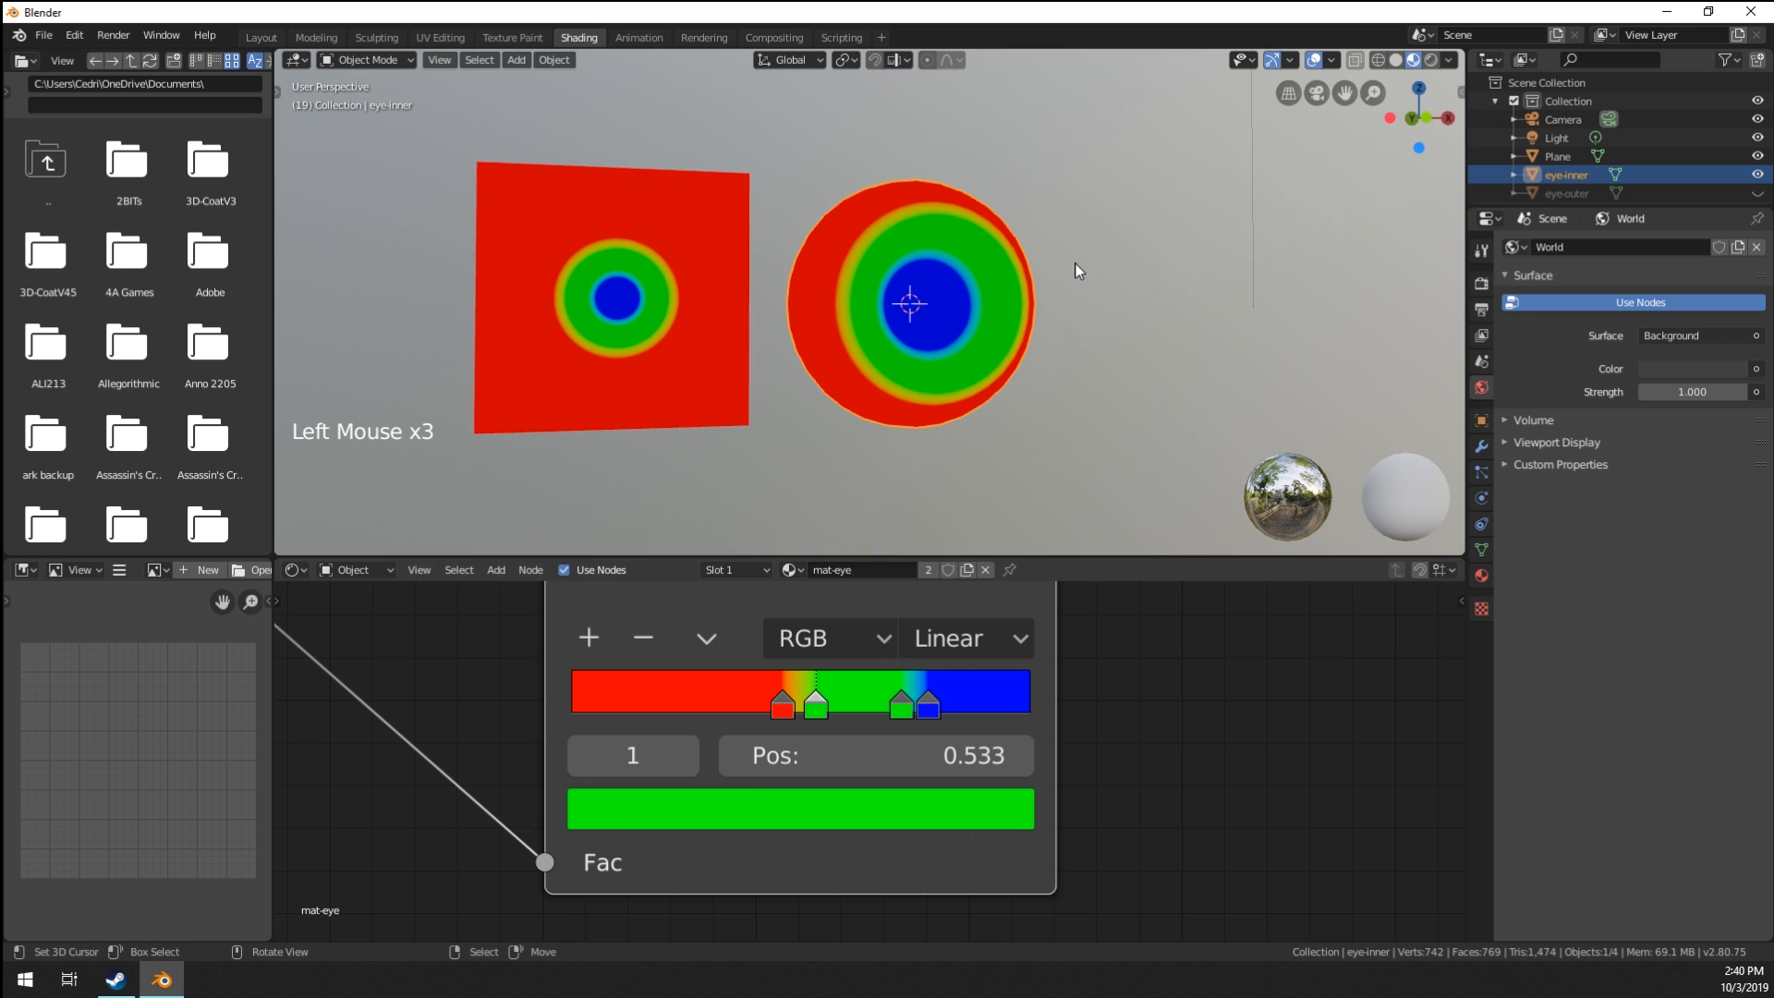
# Turn on the Wireframe viewport overlay at 1.000 to compare the colour bands with the eyeball's edge loops.
pyautogui.moveTo(1074, 263); pyautogui.dragTo(1062, 370, button='middle')
pyautogui.scroll(2, 1063, 370)
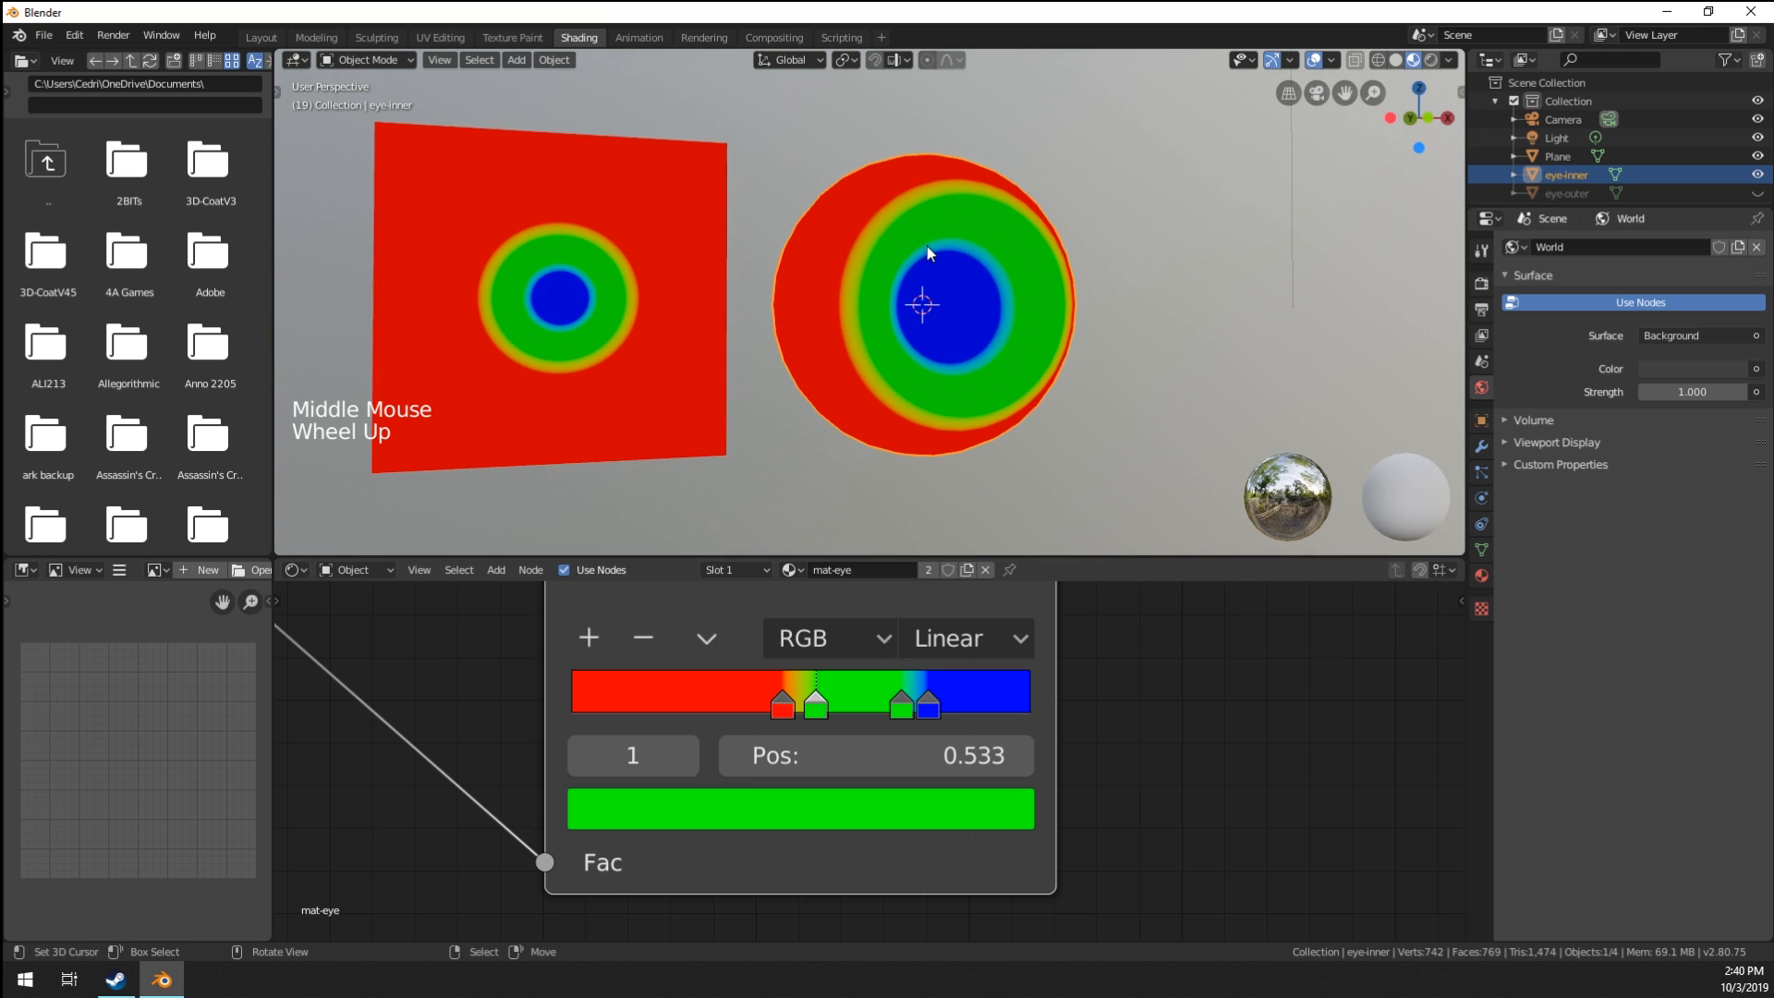
pyautogui.moveTo(979, 238); pyautogui.dragTo(1007, 347, button='middle')
pyautogui.scroll(2, 1007, 347)
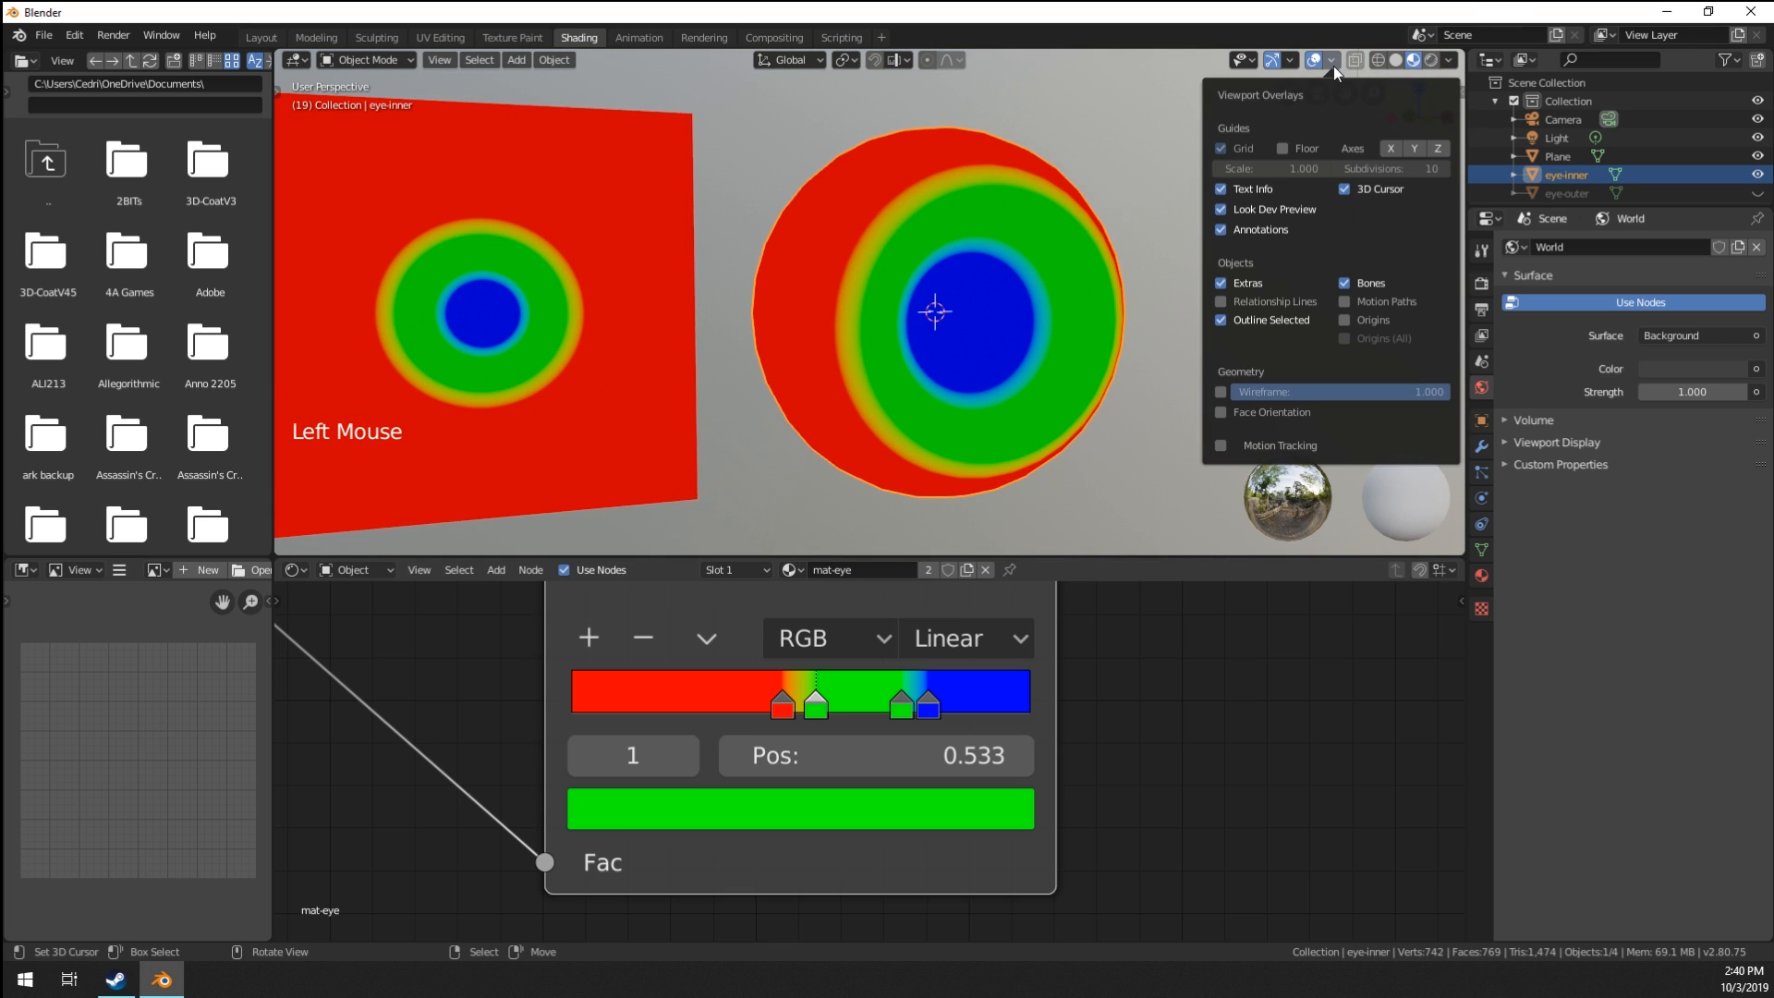
pyautogui.click(1221, 392)
pyautogui.moveTo(1371, 394); pyautogui.dragTo(1446, 391)
pyautogui.moveTo(1105, 391); pyautogui.dragTo(759, 377, button='middle')
pyautogui.scroll(2, 873, 357)
pyautogui.scroll(2, 943, 364)
pyautogui.scroll(1, 760, 377)
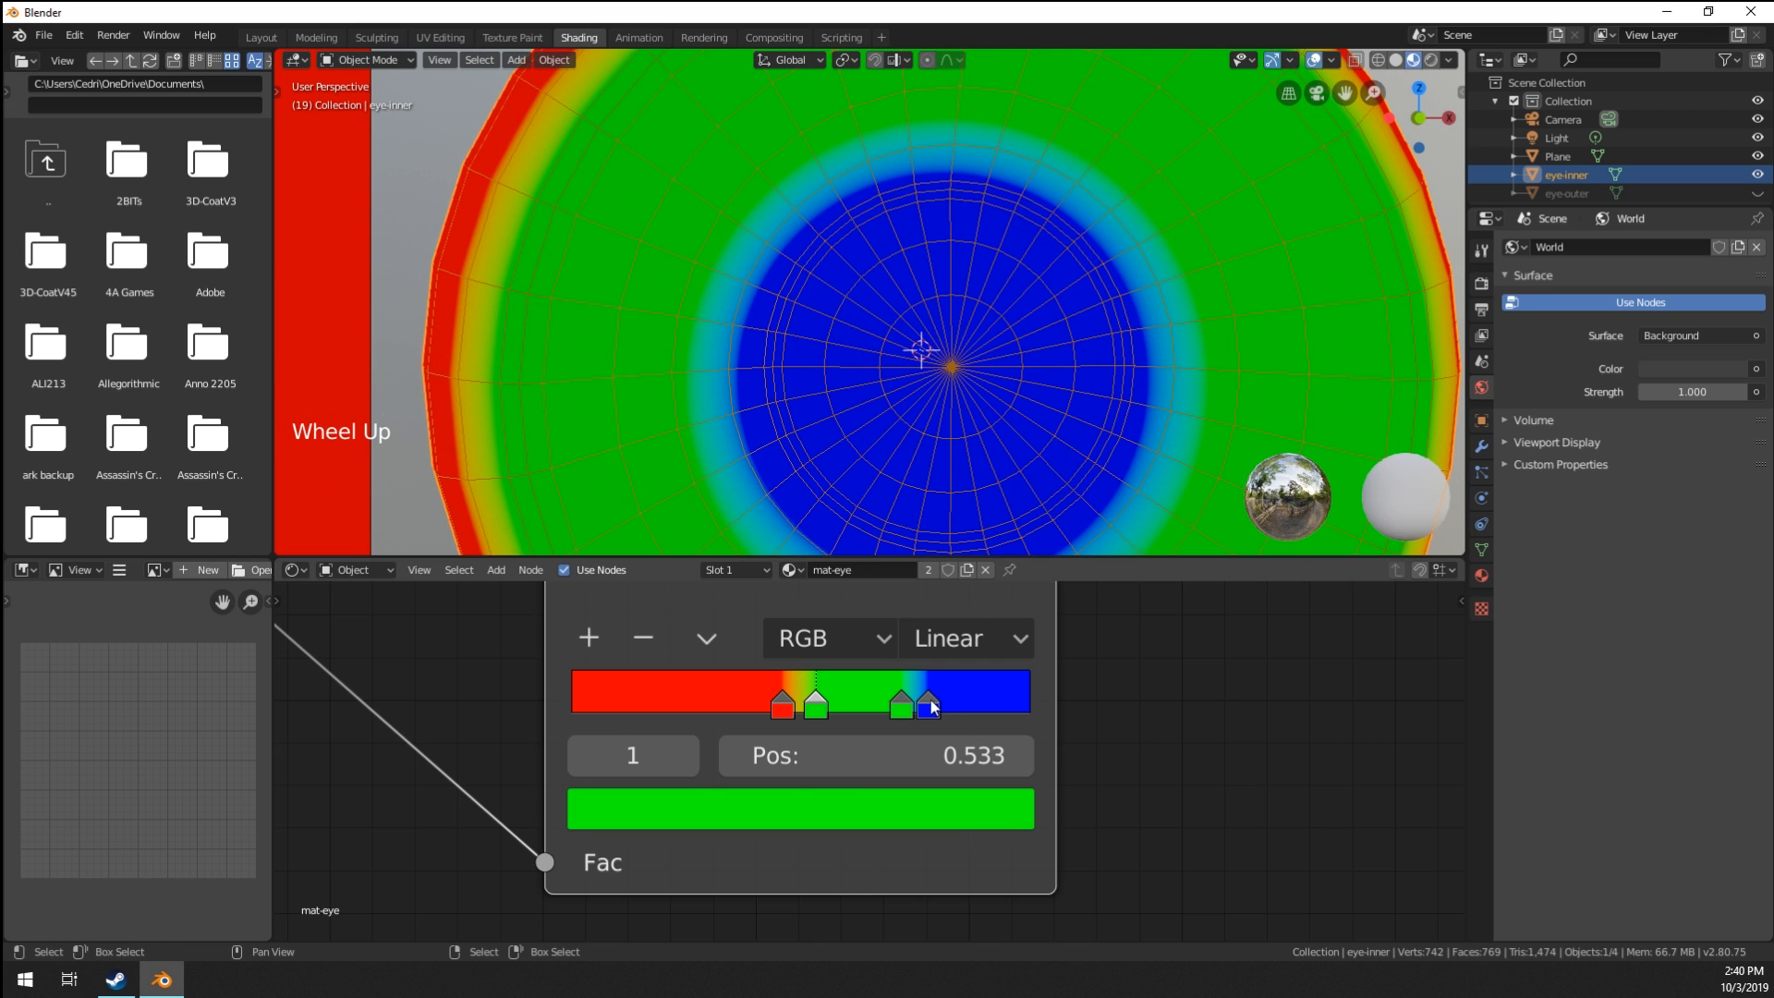
# Fit the blue pupil area to the edge loop by moving the blue stop to about 0.818 and the neighbouring green stop close to it.
pyautogui.moveTo(930, 701)
pyautogui.mouseDown()
pyautogui.moveTo(955, 702)
pyautogui.moveTo(913, 706)
pyautogui.moveTo(947, 712)
pyautogui.mouseUp()
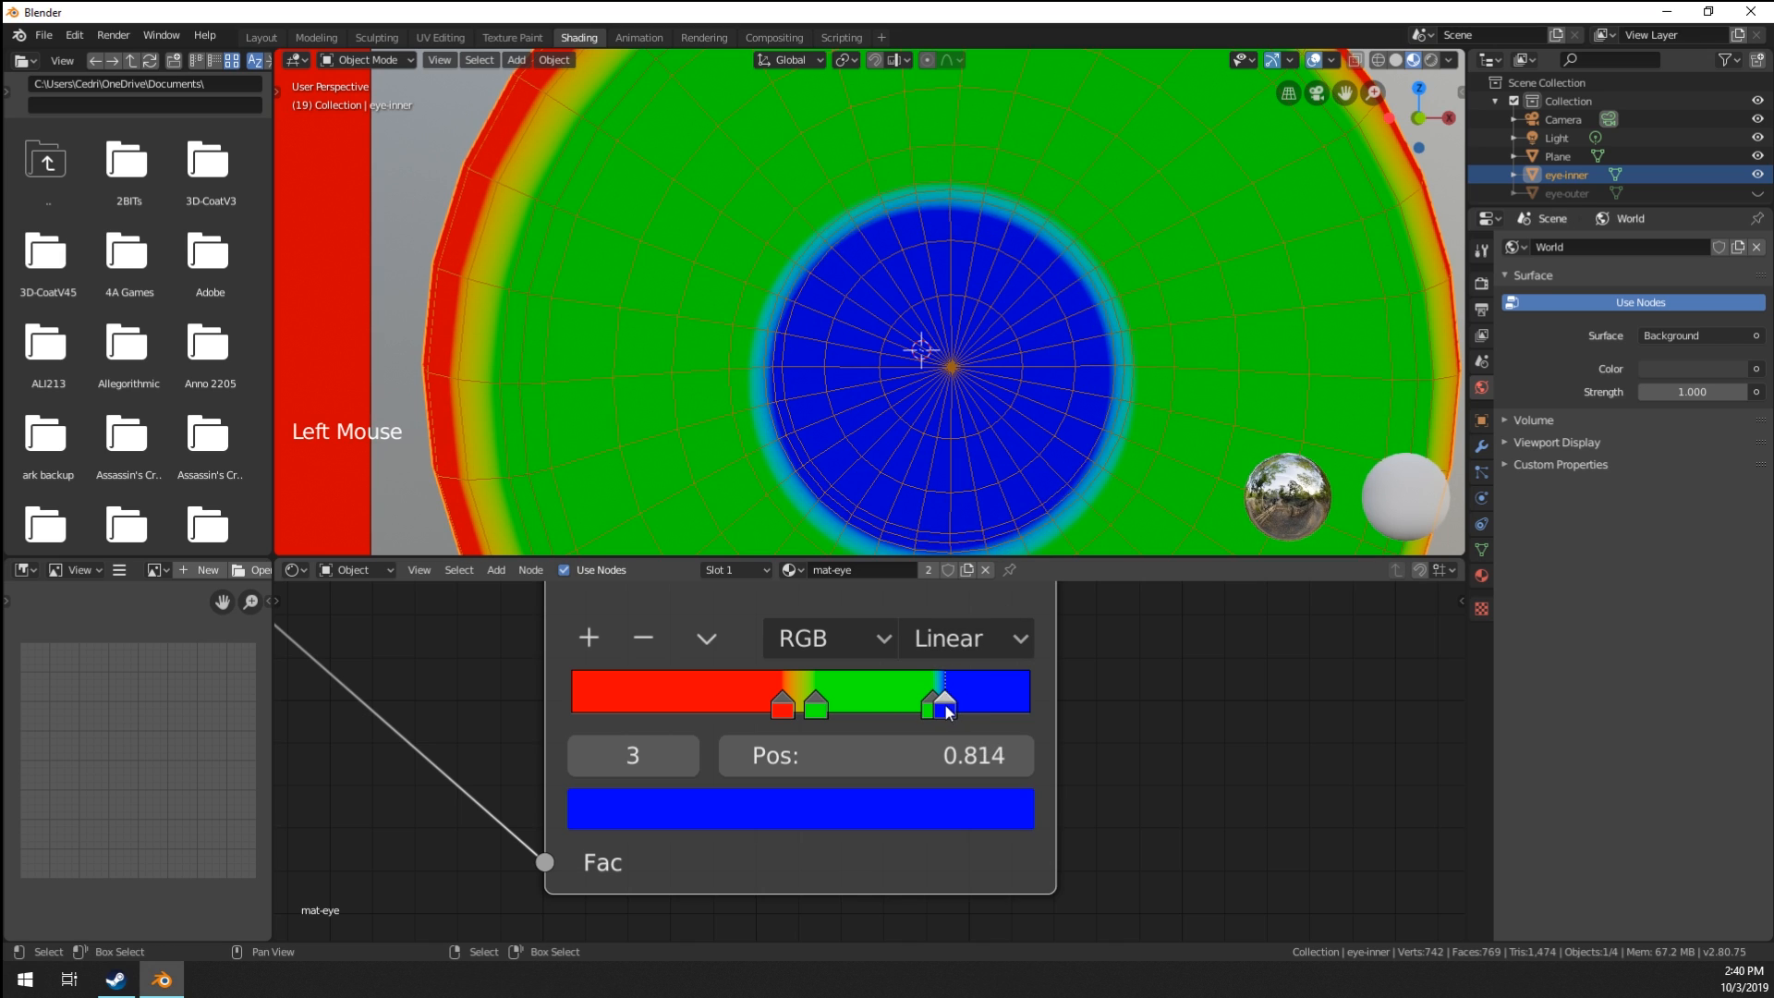
pyautogui.moveTo(985, 528); pyautogui.dragTo(990, 517, button='middle')
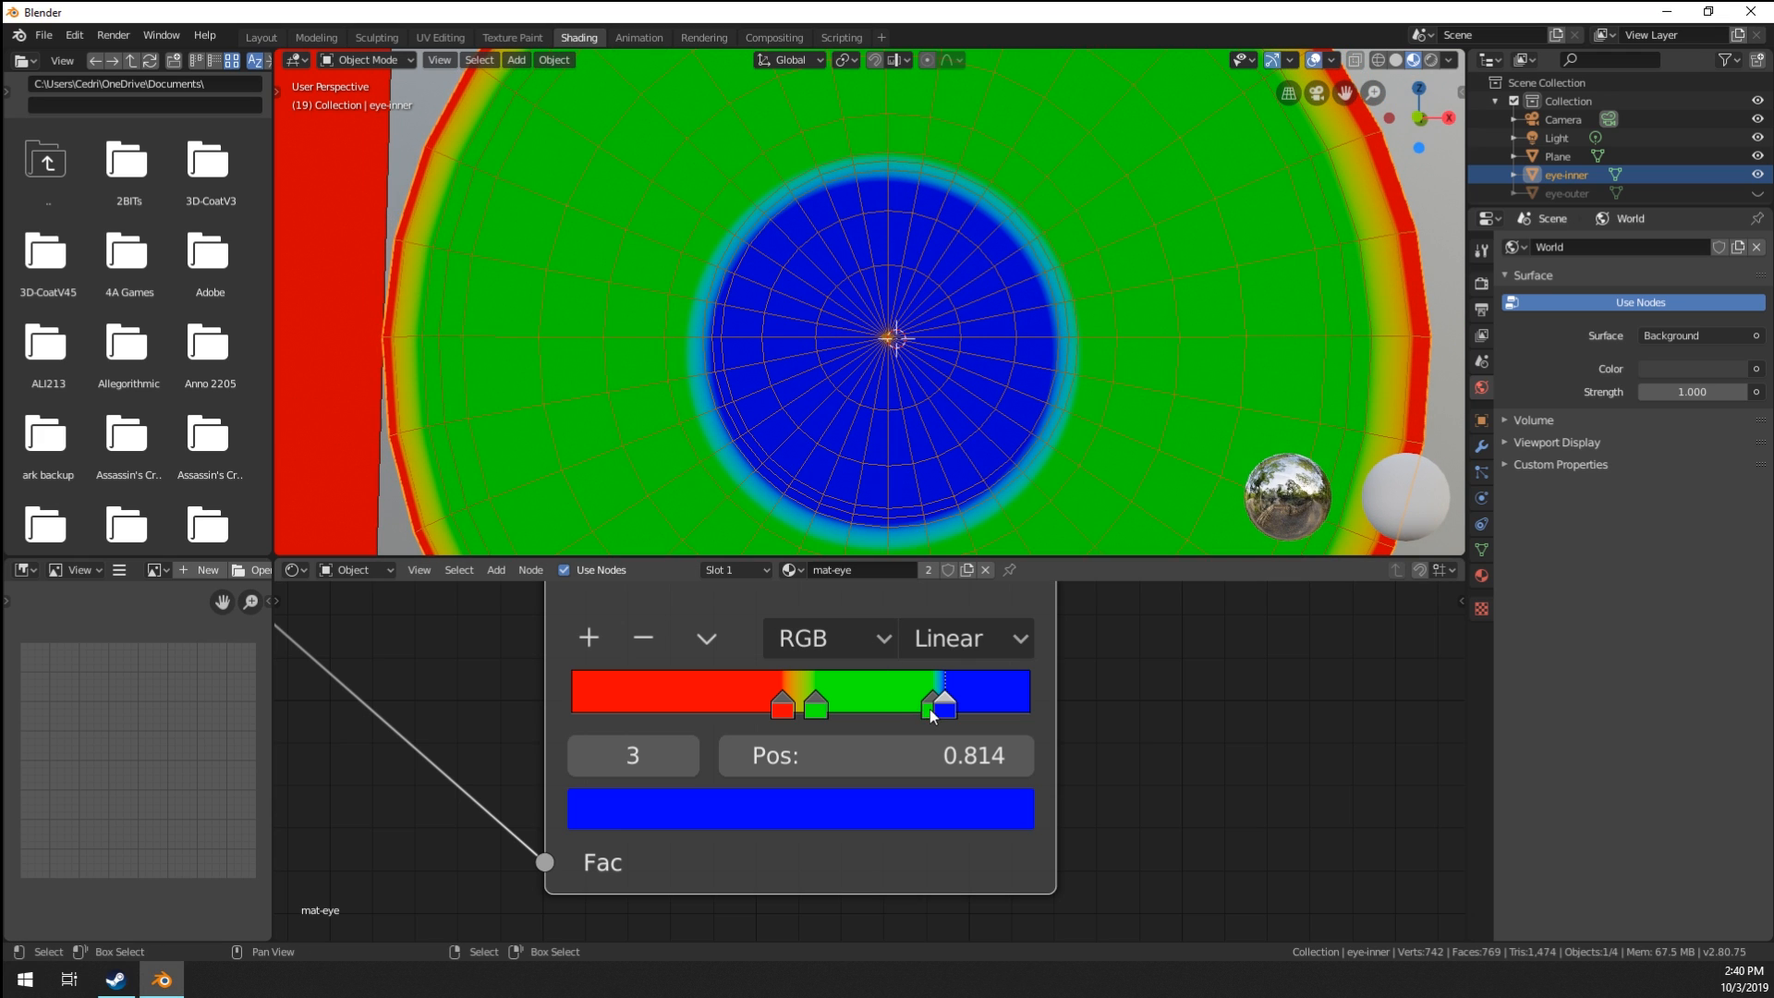
pyautogui.moveTo(931, 713); pyautogui.dragTo(951, 704)
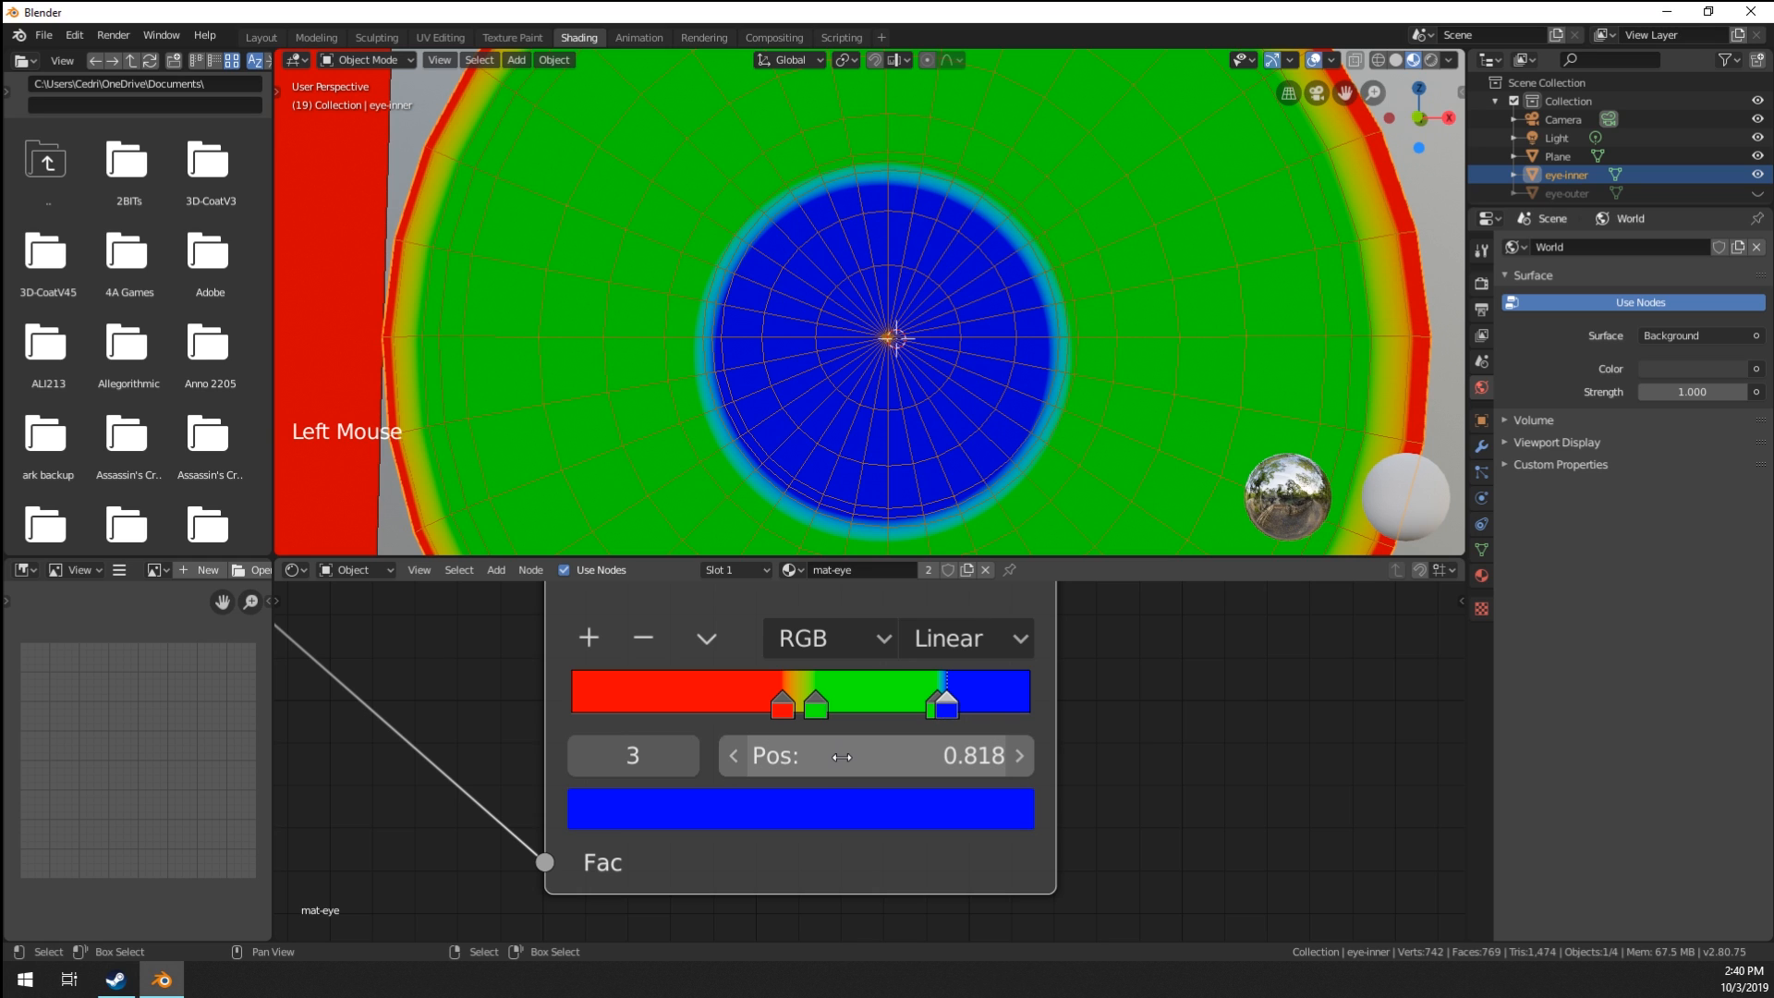
# Move the ColorRamp's blue stop to 0.827 to soften the transition around the pupil area.
pyautogui.keyDown('shift'); pyautogui.moveTo(947, 704); pyautogui.dragTo(951, 704); pyautogui.keyUp('shift')
pyautogui.scroll(-2, 884, 512)
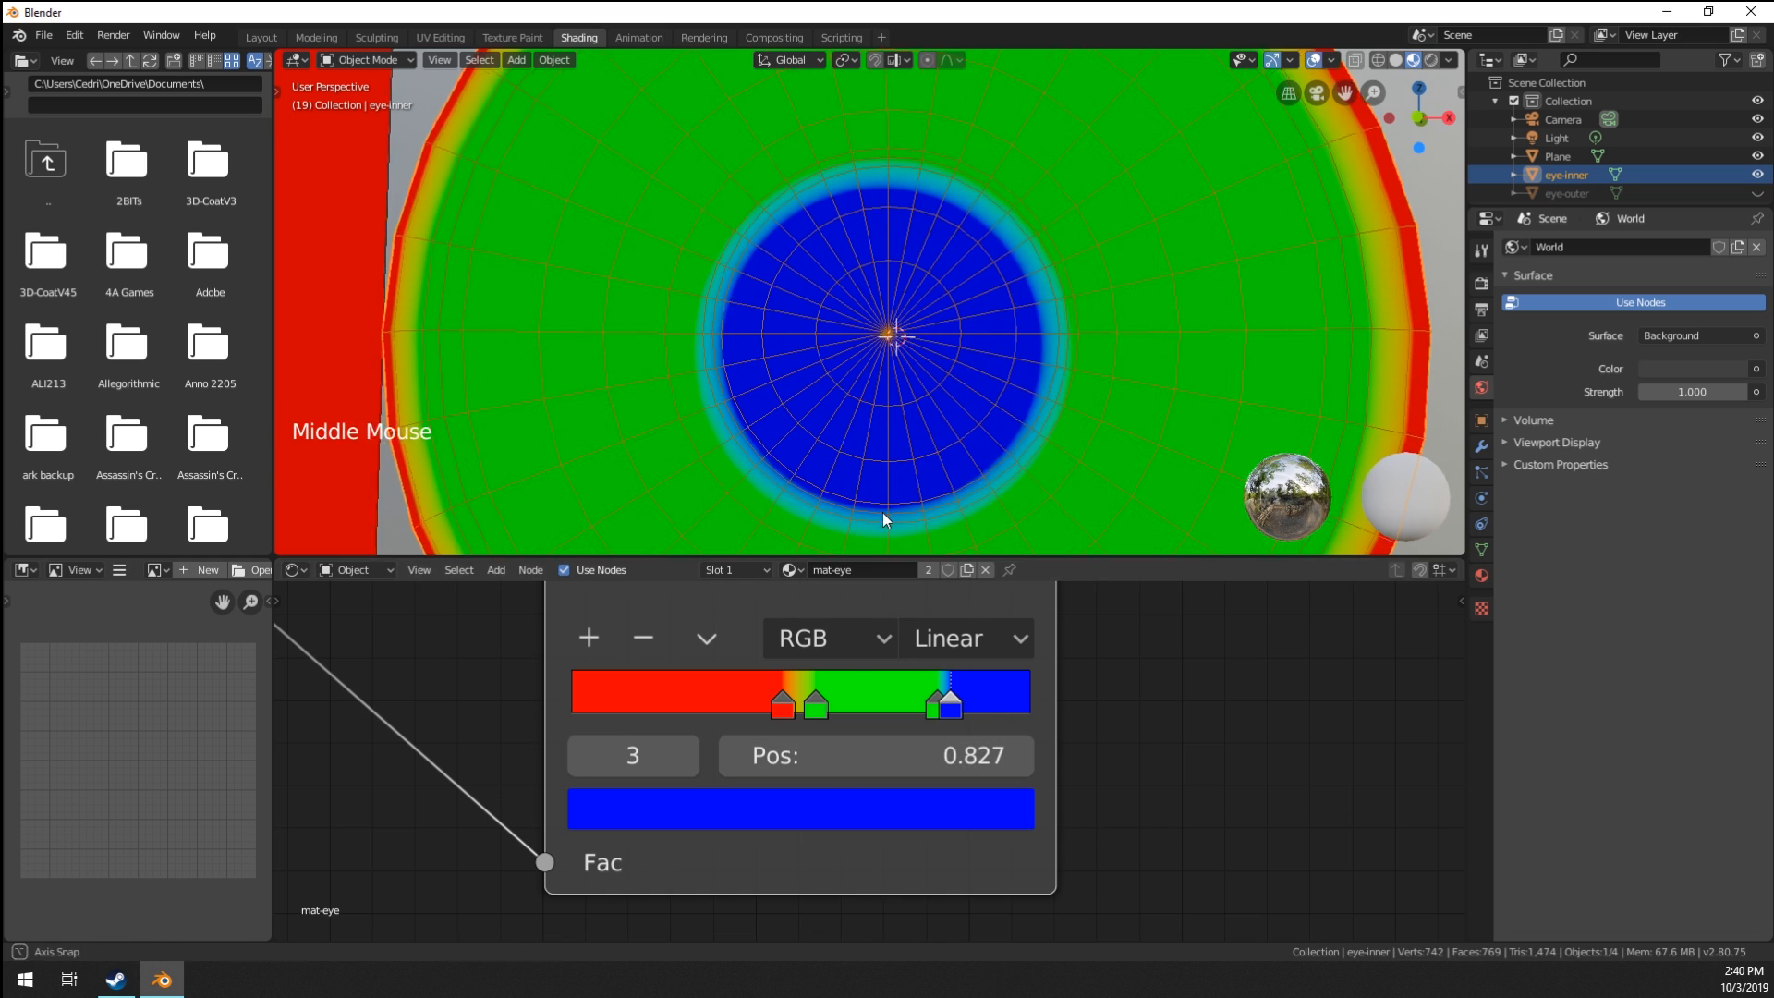
pyautogui.moveTo(876, 478)
pyautogui.mouseDown(button='middle')
pyautogui.moveTo(894, 481)
pyautogui.moveTo(850, 466)
pyautogui.moveTo(923, 447)
pyautogui.moveTo(900, 470)
pyautogui.mouseUp(button='middle')
pyautogui.scroll(1, 887, 479)
pyautogui.scroll(-2, 887, 478)
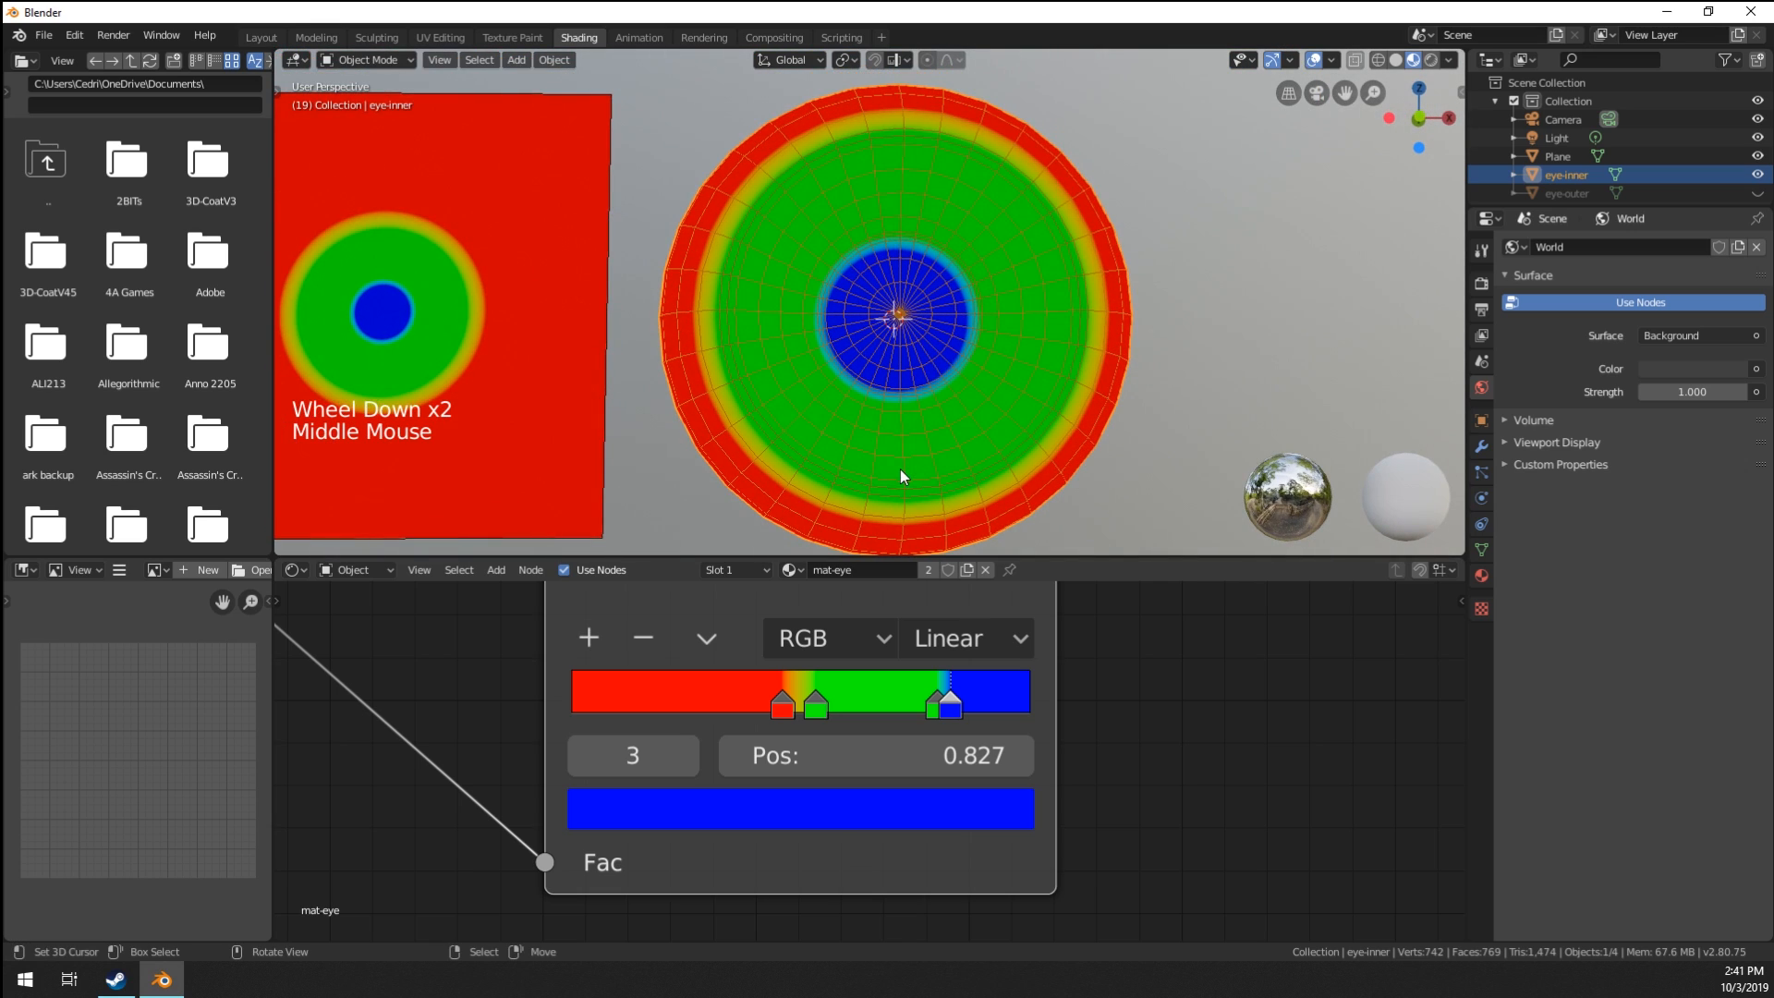
# Shift the first green stop and the red stop towards blue, placing the red stop at about 0.532, to shrink the green circle.
pyautogui.click(816, 704)
pyautogui.moveTo(816, 705)
pyautogui.keyDown('shift'); pyautogui.mouseDown()
pyautogui.moveTo(845, 704)
pyautogui.moveTo(815, 704)
pyautogui.mouseUp(); pyautogui.keyUp('shift')
pyautogui.click(784, 704)
pyautogui.keyDown('shift'); pyautogui.click(785, 704); pyautogui.keyUp('shift')
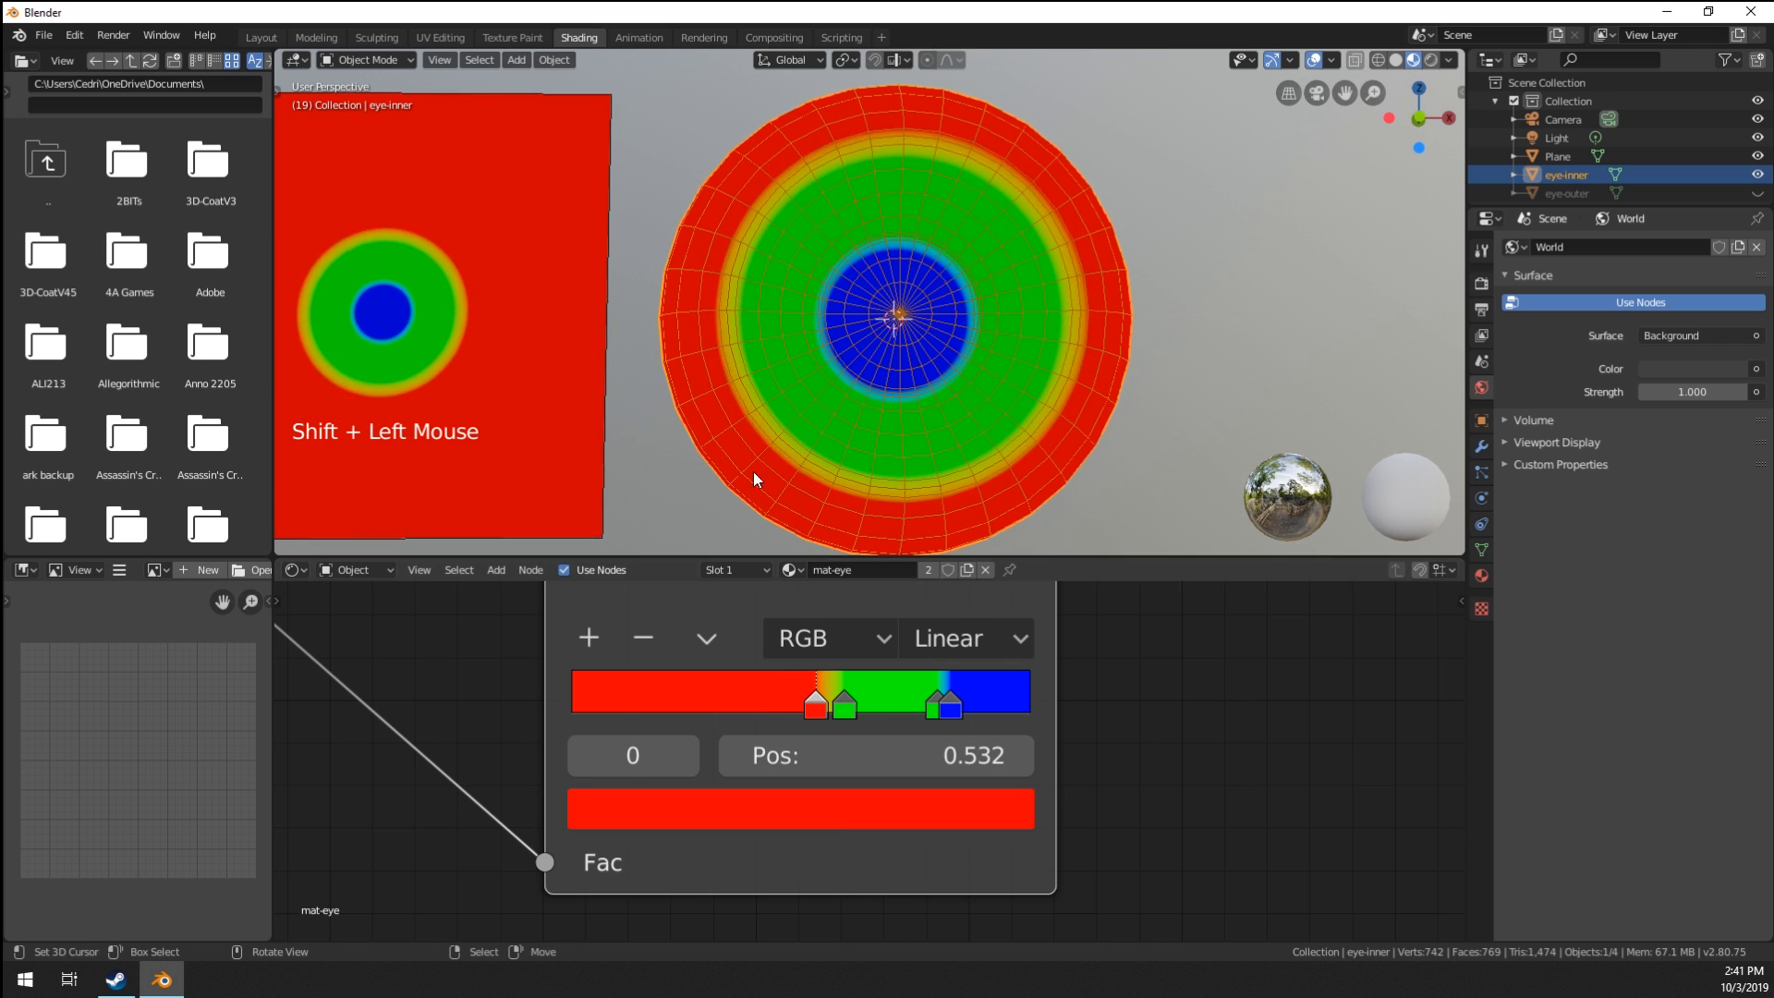
pyautogui.scroll(-2, 795, 429)
pyautogui.moveTo(796, 429); pyautogui.dragTo(842, 462, button='middle')
pyautogui.scroll(3, 817, 399)
pyautogui.scroll(-2, 829, 423)
pyautogui.scroll(-18, 1022, 752)
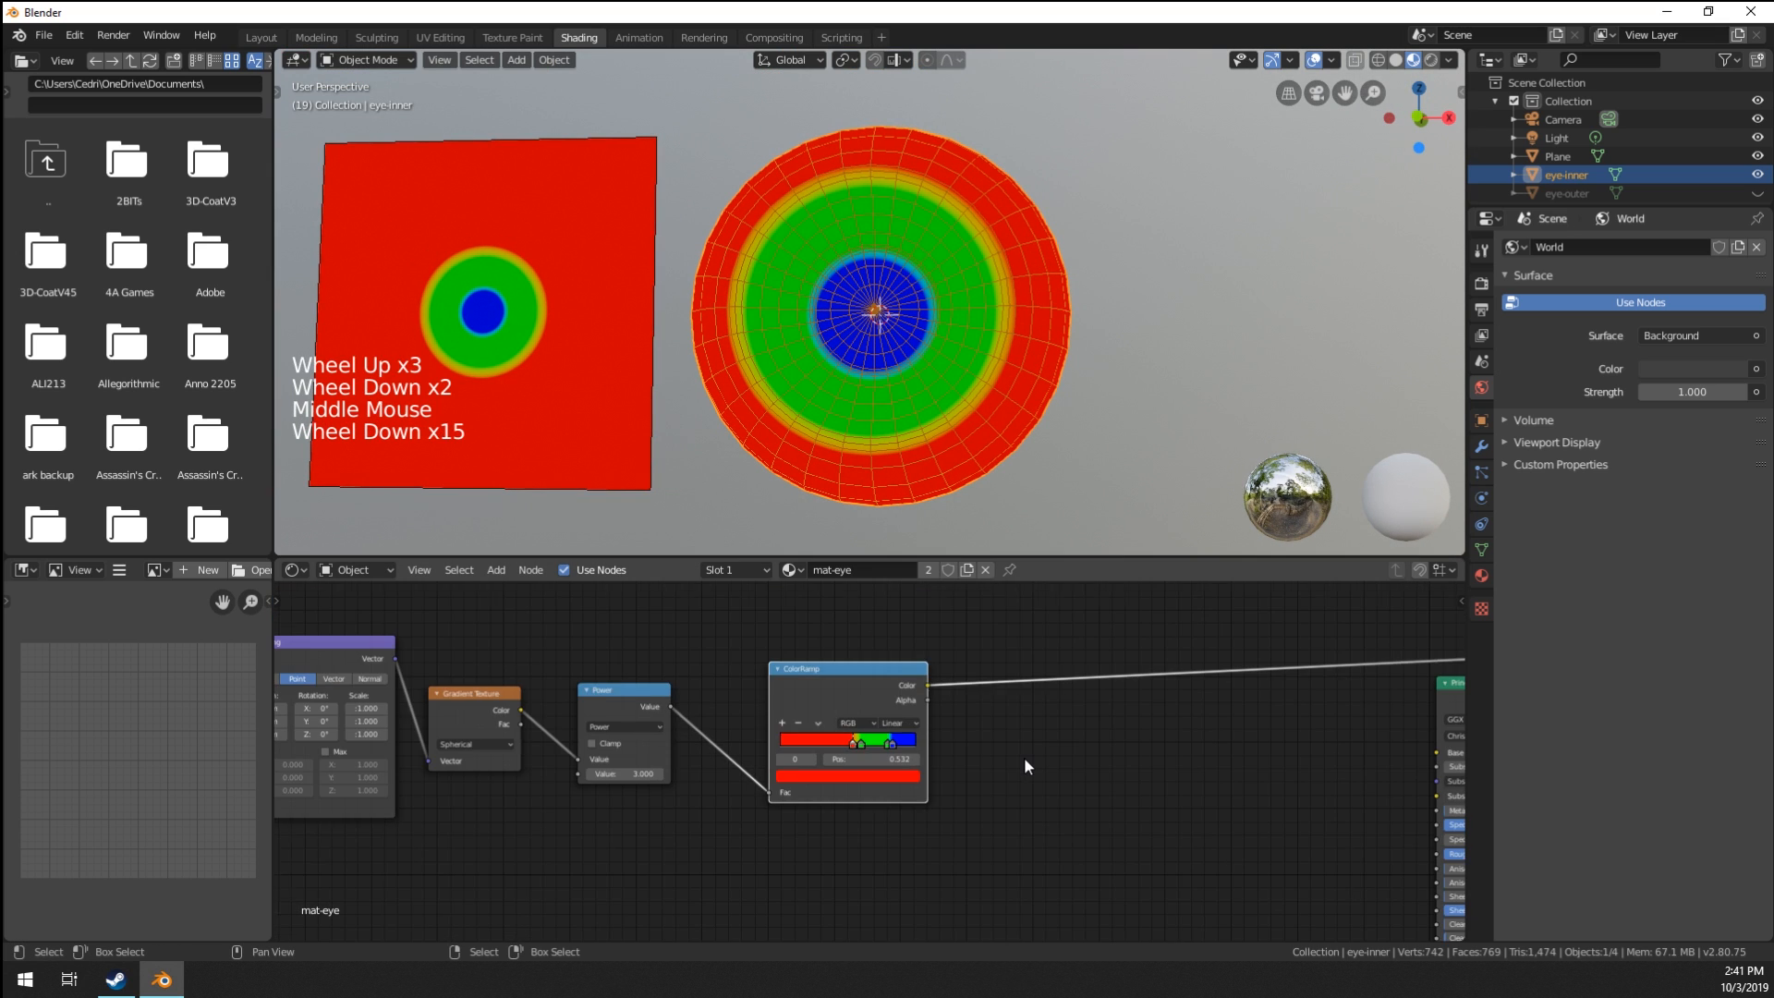
# Turn off the Wireframe viewport overlay.
pyautogui.moveTo(961, 517); pyautogui.dragTo(979, 467, button='middle')
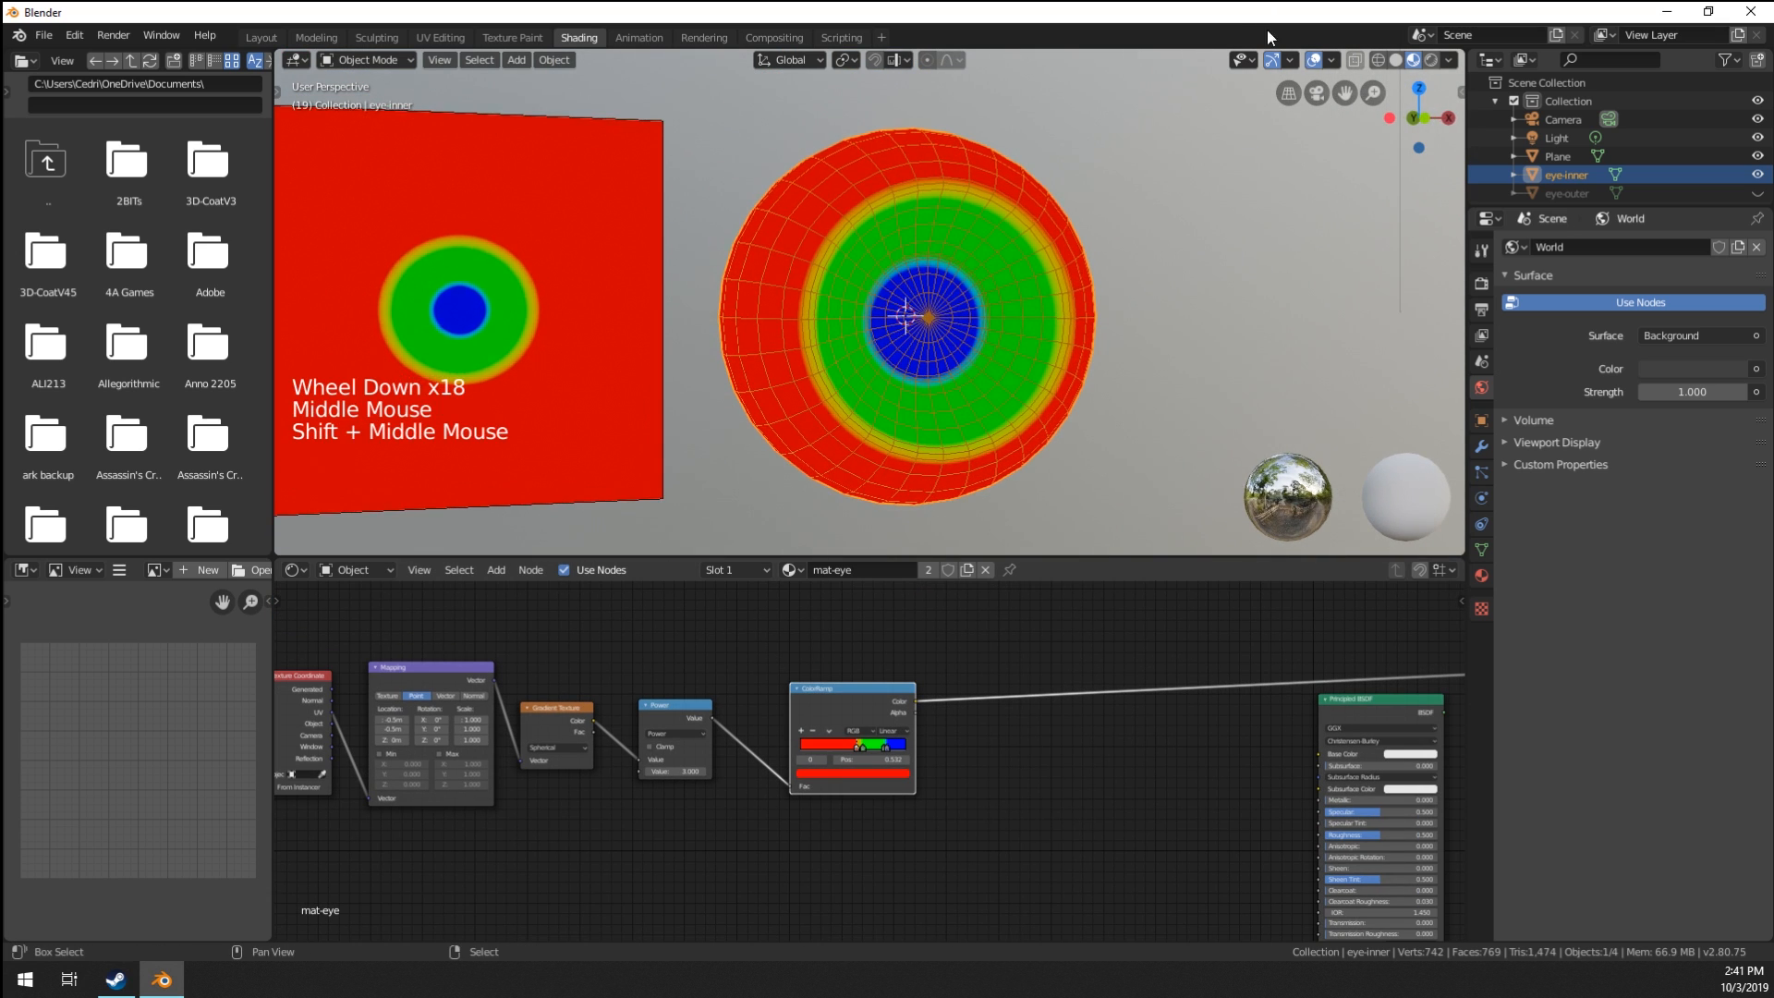
pyautogui.click(1336, 63)
pyautogui.click(1219, 392)
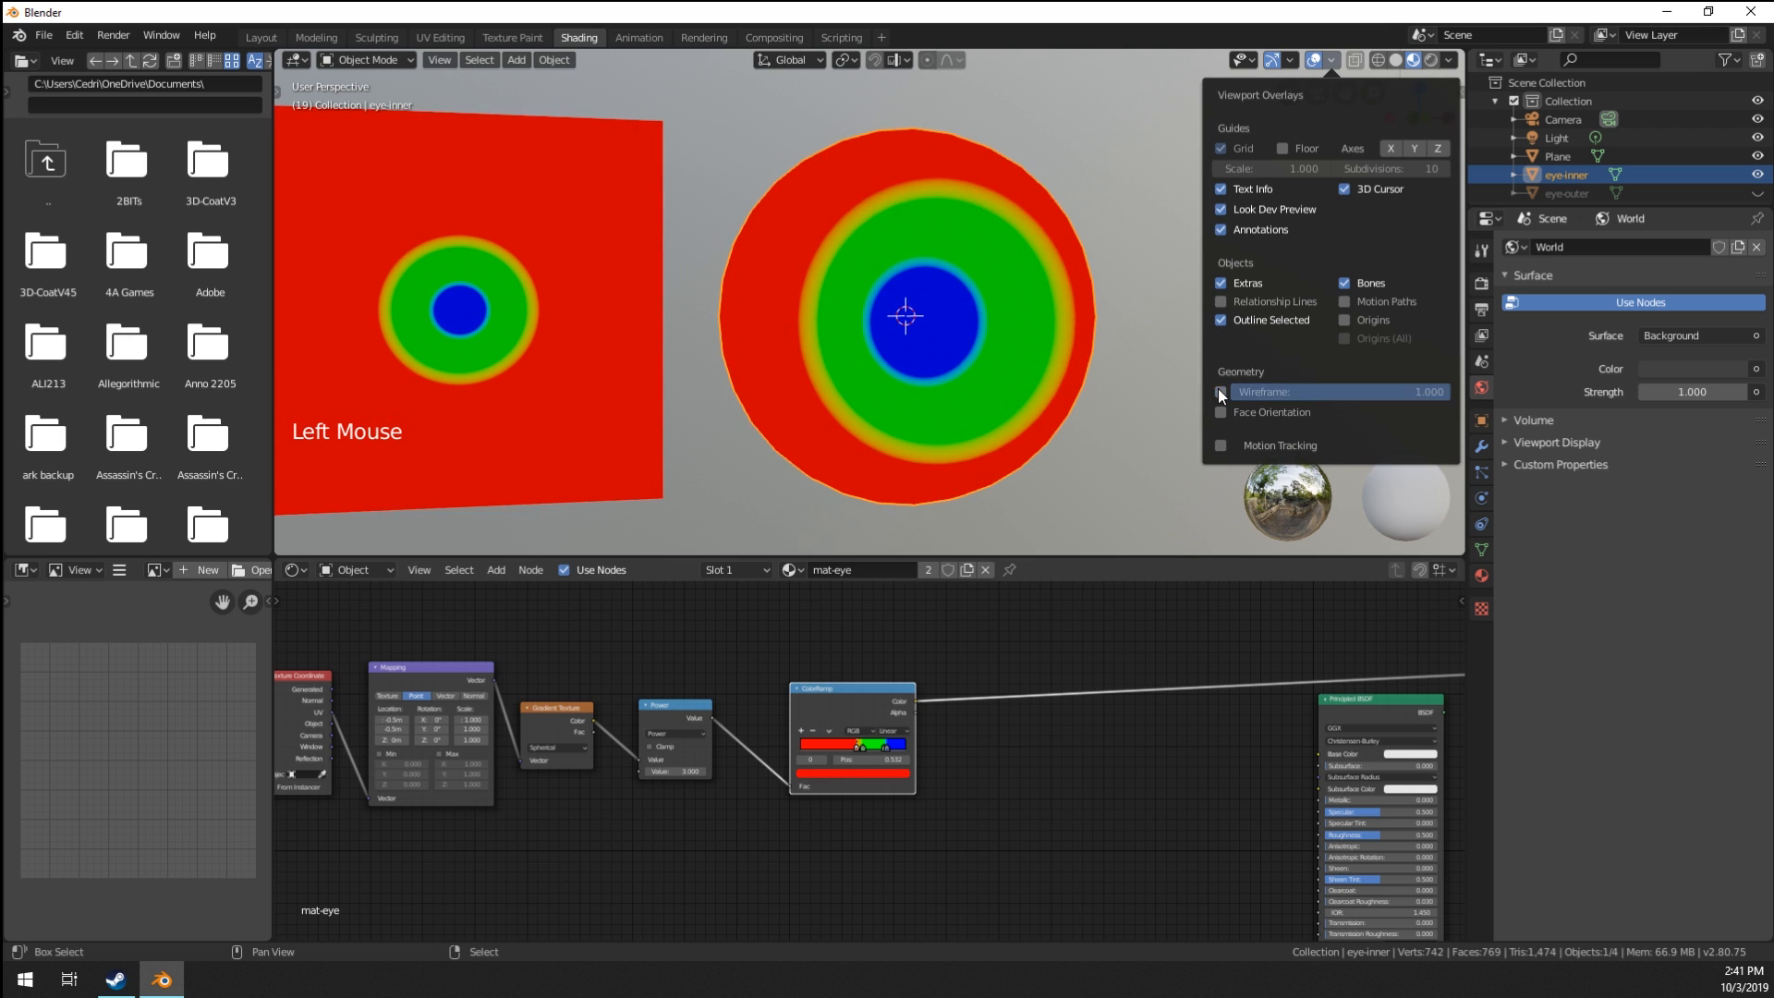
pyautogui.scroll(-2, 806, 318)
pyautogui.keyDown('shift'); pyautogui.moveTo(806, 318); pyautogui.dragTo(841, 362, button='middle'); pyautogui.keyUp('shift')
pyautogui.keyDown('shift'); pyautogui.moveTo(841, 363); pyautogui.dragTo(874, 406, button='middle'); pyautogui.keyUp('shift')
# Move the node chain from Texture Coordinate to ColorRamp together, farther away from the Principled BSDF.
pyautogui.moveTo(1044, 848); pyautogui.dragTo(1091, 727, button='middle')
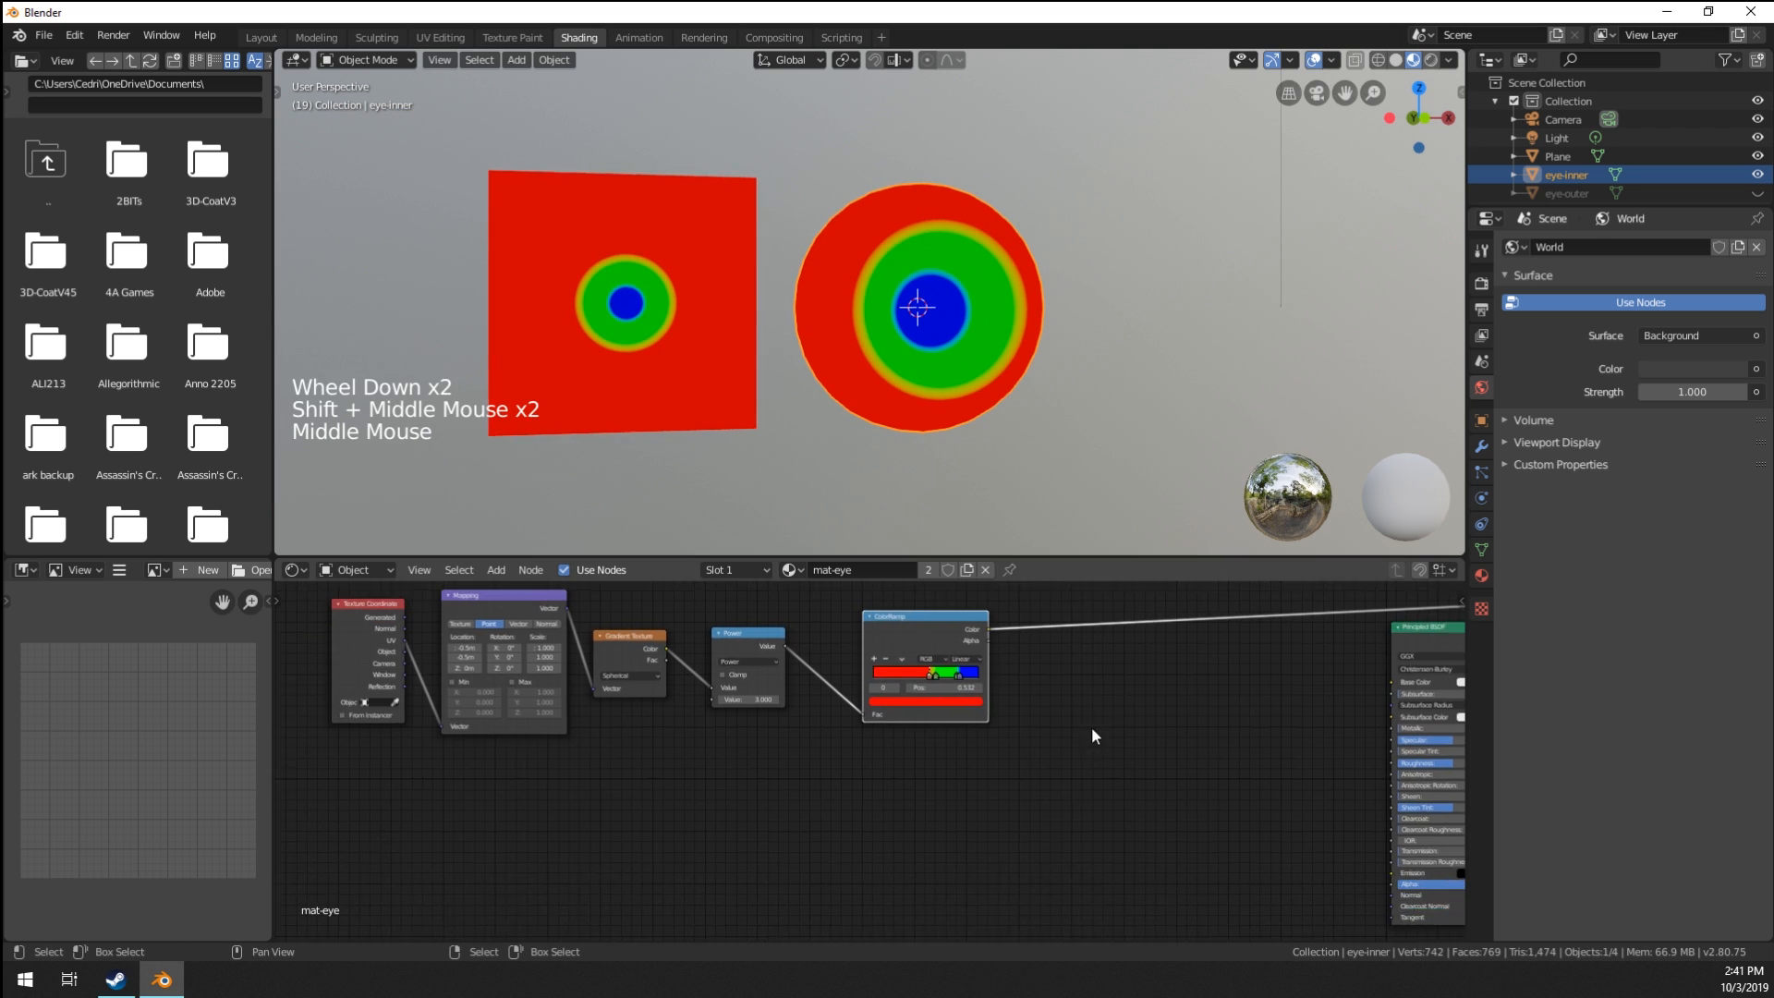
pyautogui.scroll(-5, 862, 765)
pyautogui.moveTo(797, 751); pyautogui.dragTo(772, 742, button='middle')
pyautogui.press('a')
pyautogui.press('a')
pyautogui.press('a')
pyautogui.press('b')
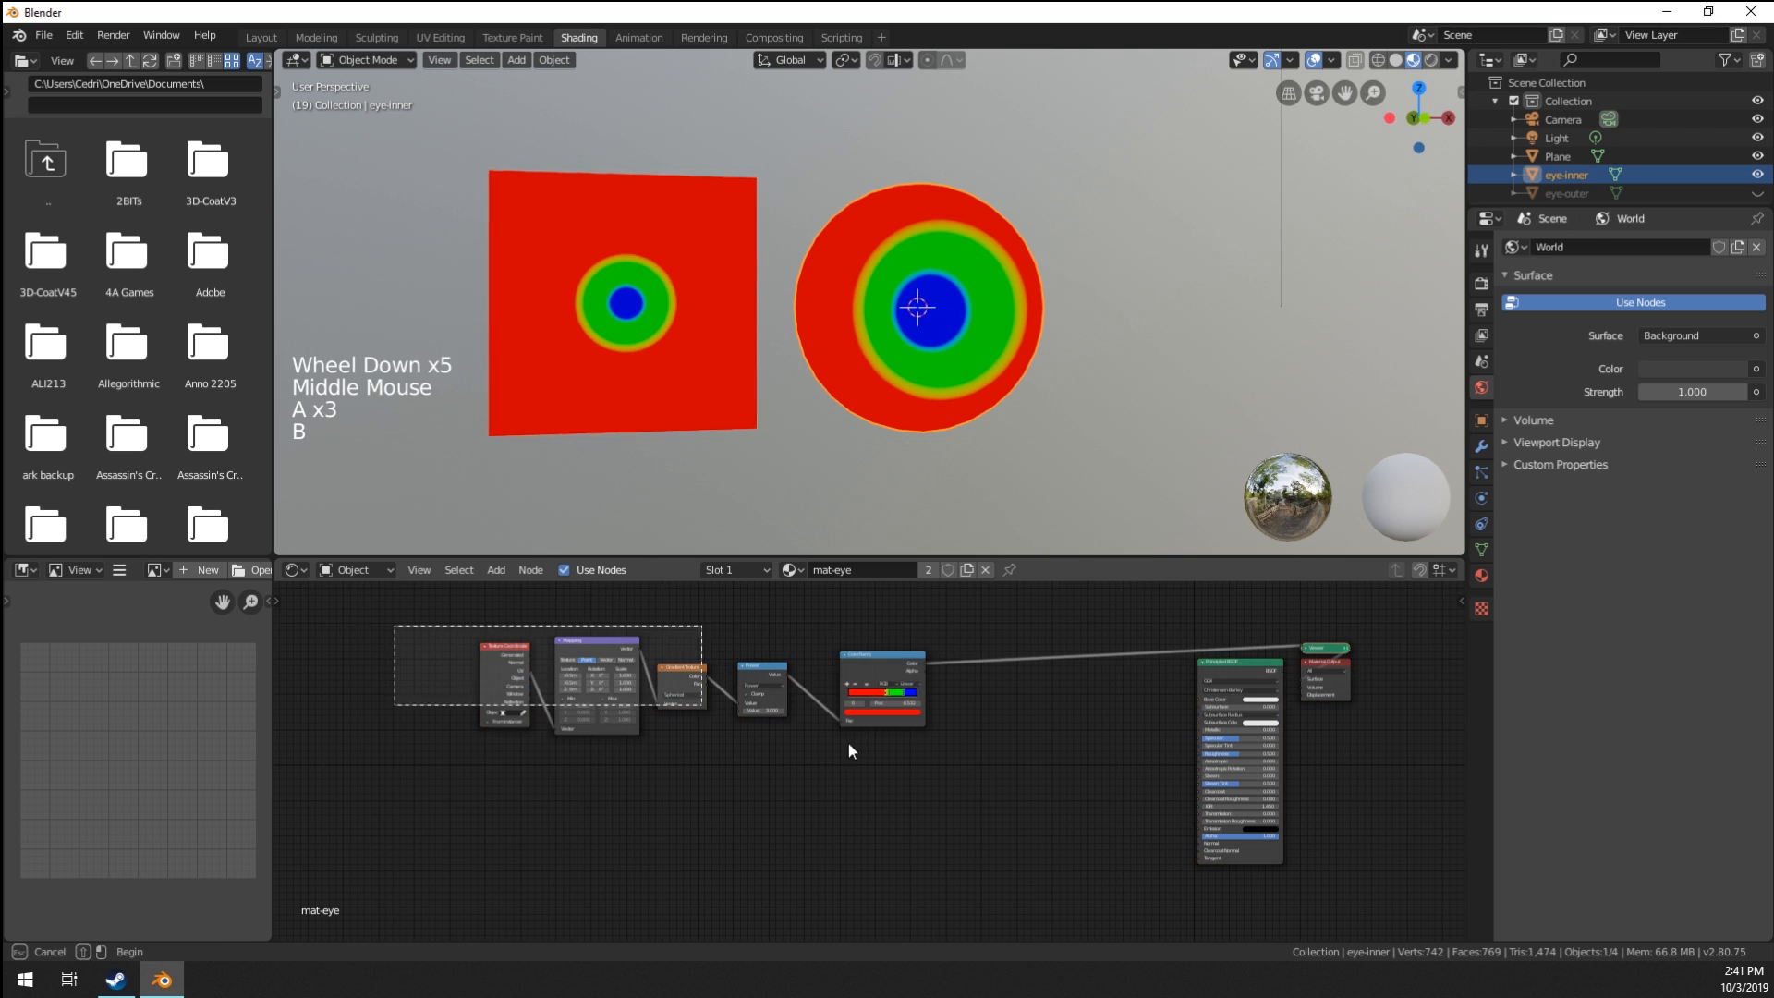
pyautogui.press('g')
pyautogui.scroll(8, 878, 739)
# Insert a Separate RGB node after the ColorRamp and preview its green and blue outputs in turn.
pyautogui.hotkey('shift', 'a')
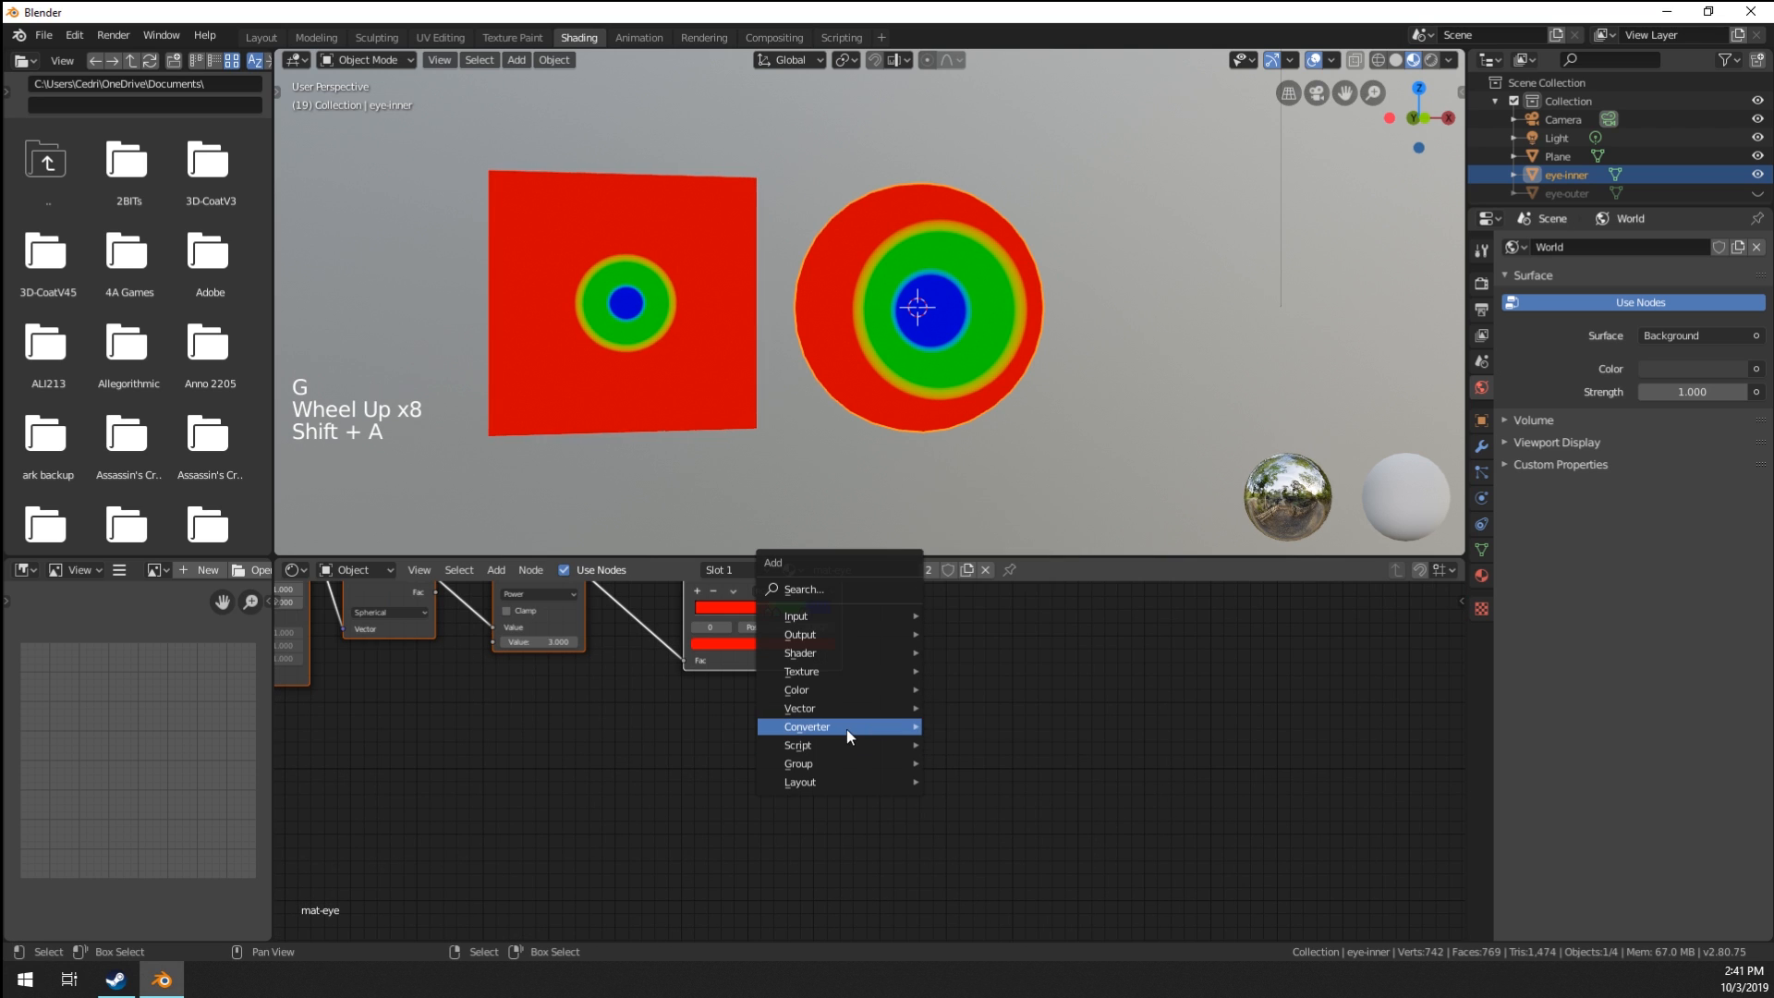
pyautogui.click(1029, 641)
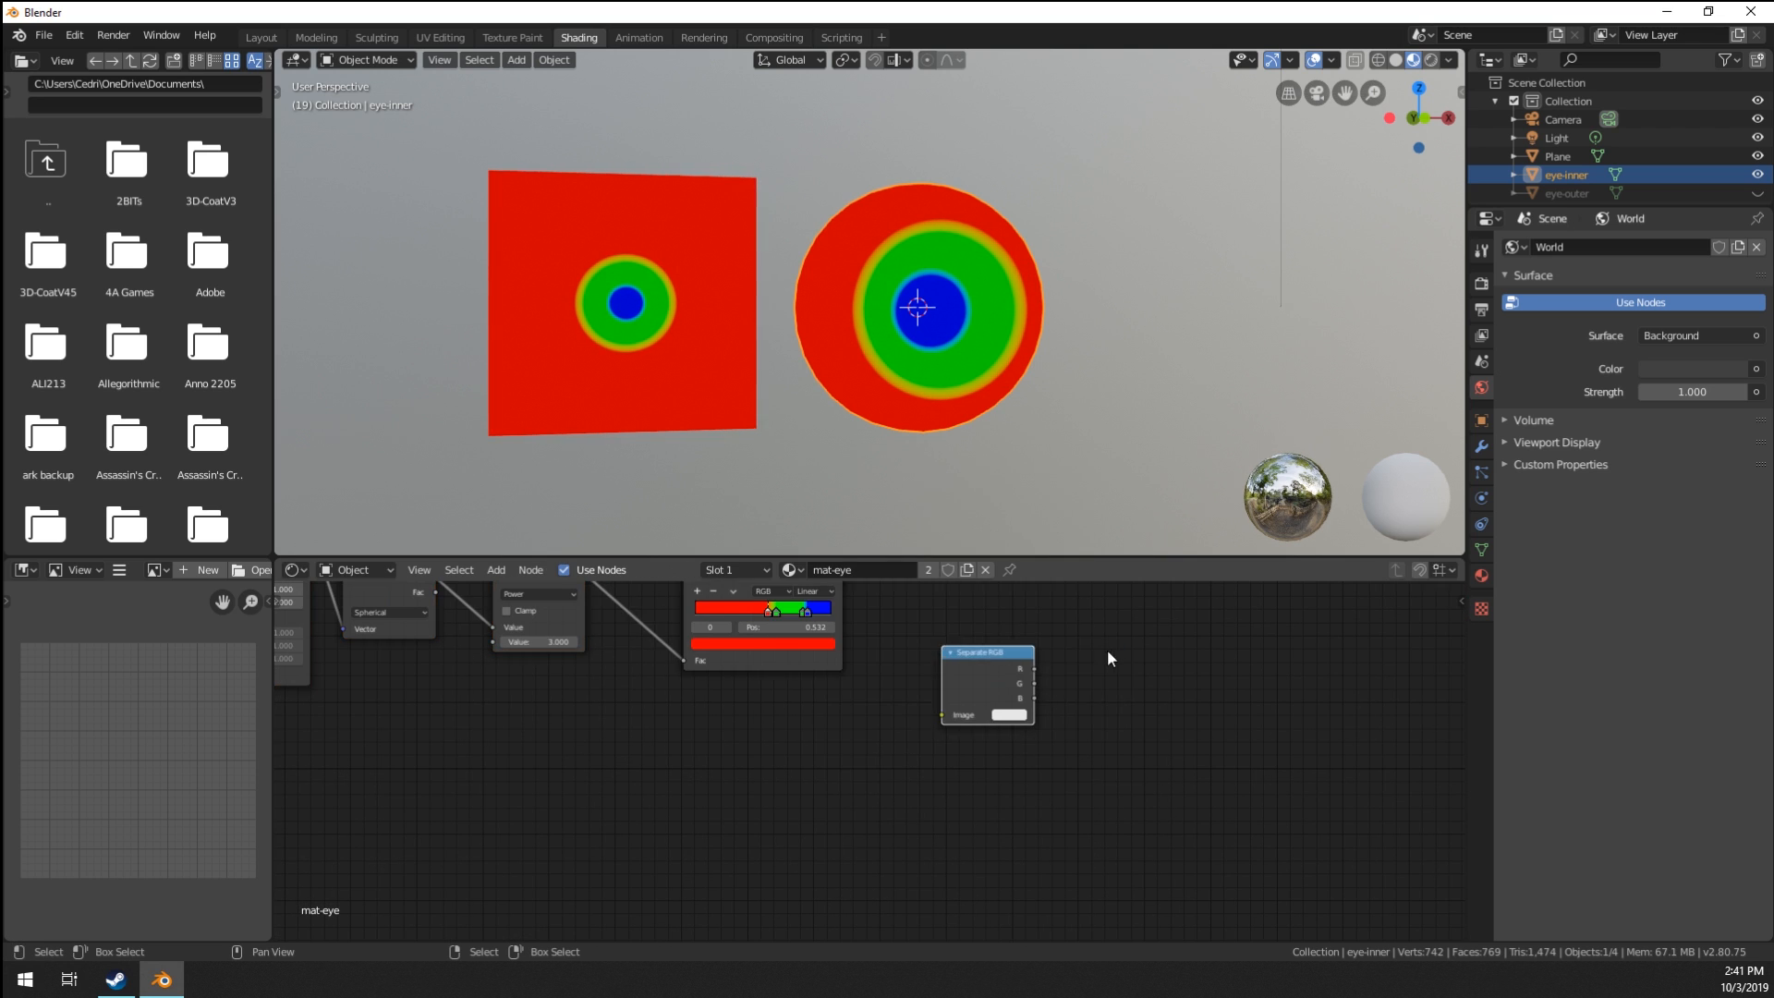
pyautogui.moveTo(945, 703); pyautogui.dragTo(945, 857, button='middle')
pyautogui.click(967, 732)
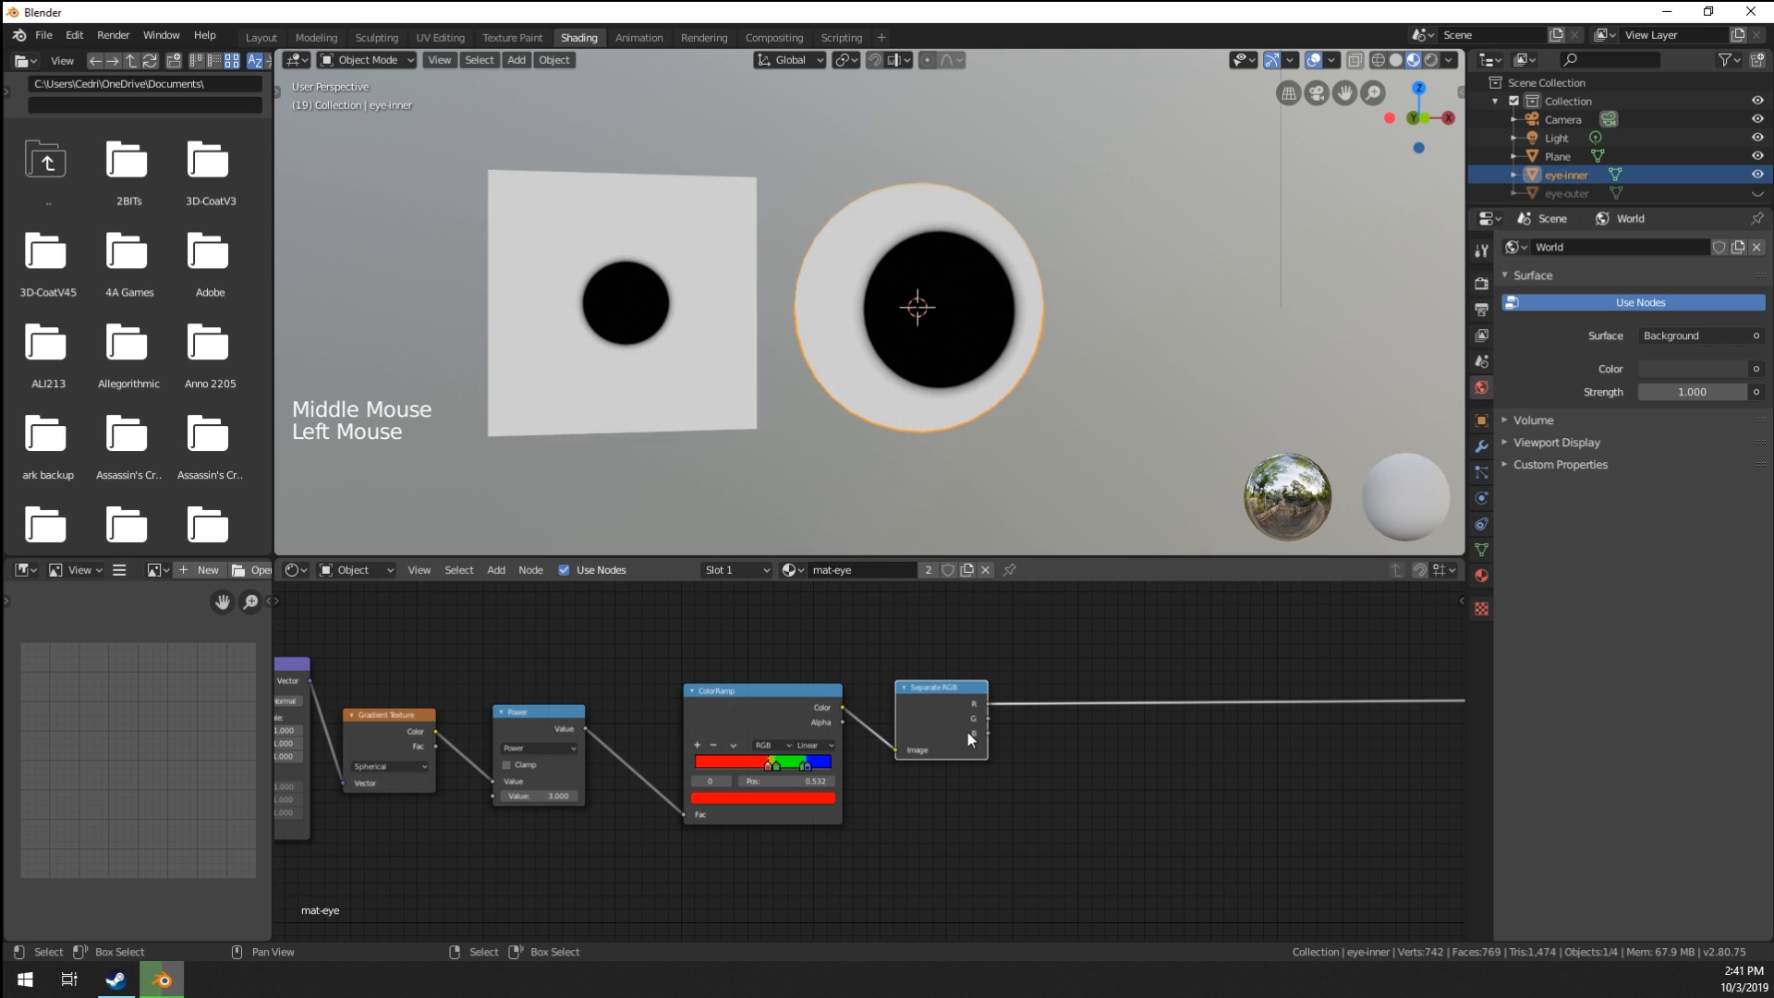
pyautogui.keyDown('ctrl'); pyautogui.keyDown('shift'); pyautogui.click(942, 719); pyautogui.keyUp('shift'); pyautogui.keyUp('ctrl')
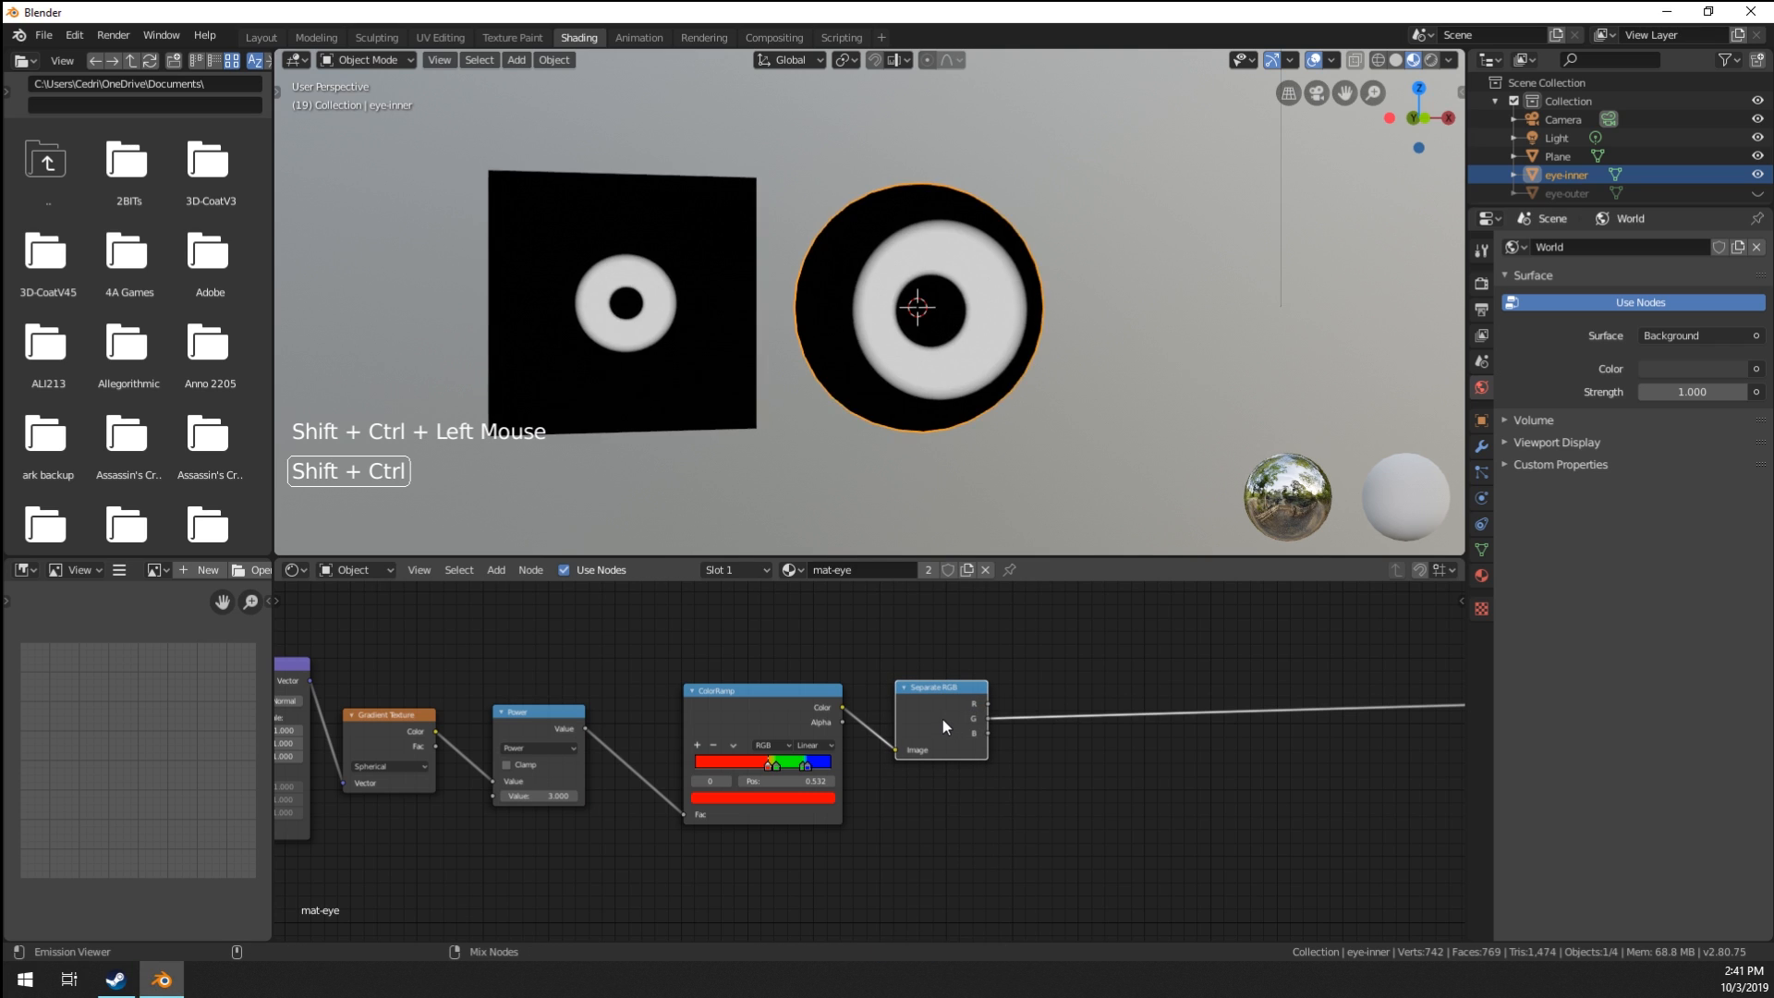
pyautogui.keyDown('ctrl'); pyautogui.keyDown('shift'); pyautogui.click(943, 719); pyautogui.keyUp('shift'); pyautogui.keyUp('ctrl')
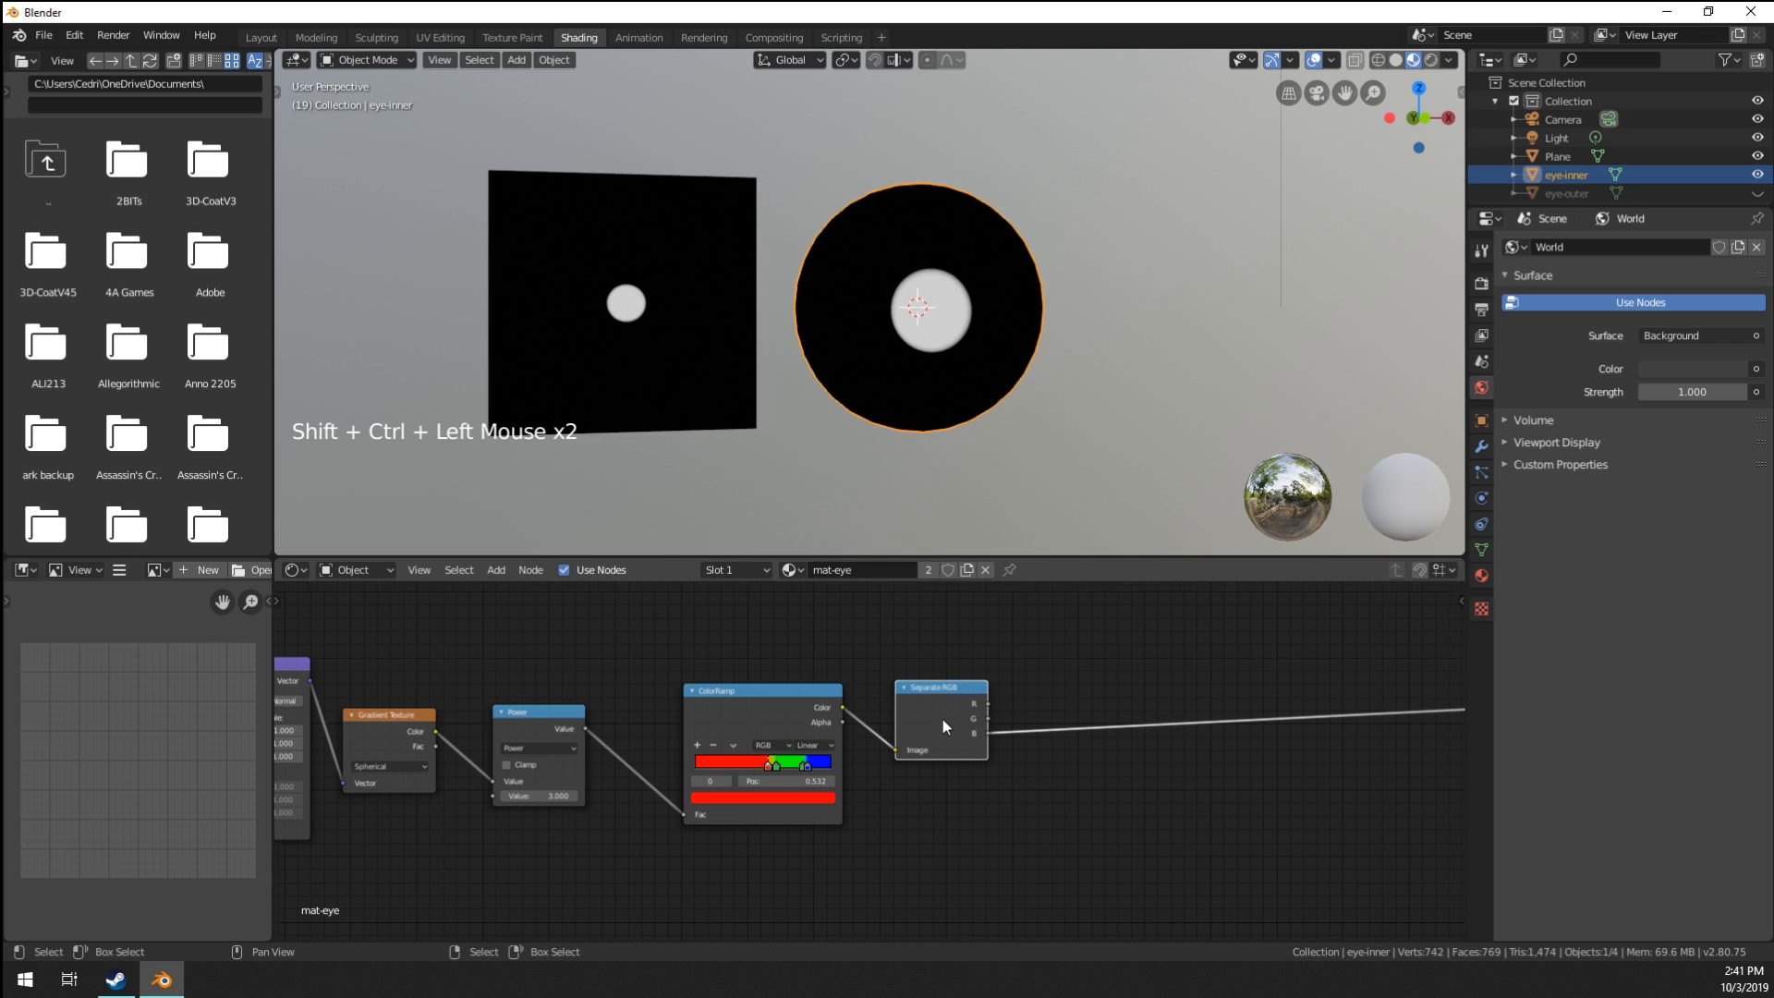
# Add a Frame node in the empty space below the gradient node chain.
pyautogui.scroll(-2, 943, 719)
pyautogui.moveTo(924, 704); pyautogui.dragTo(1017, 735, button='middle')
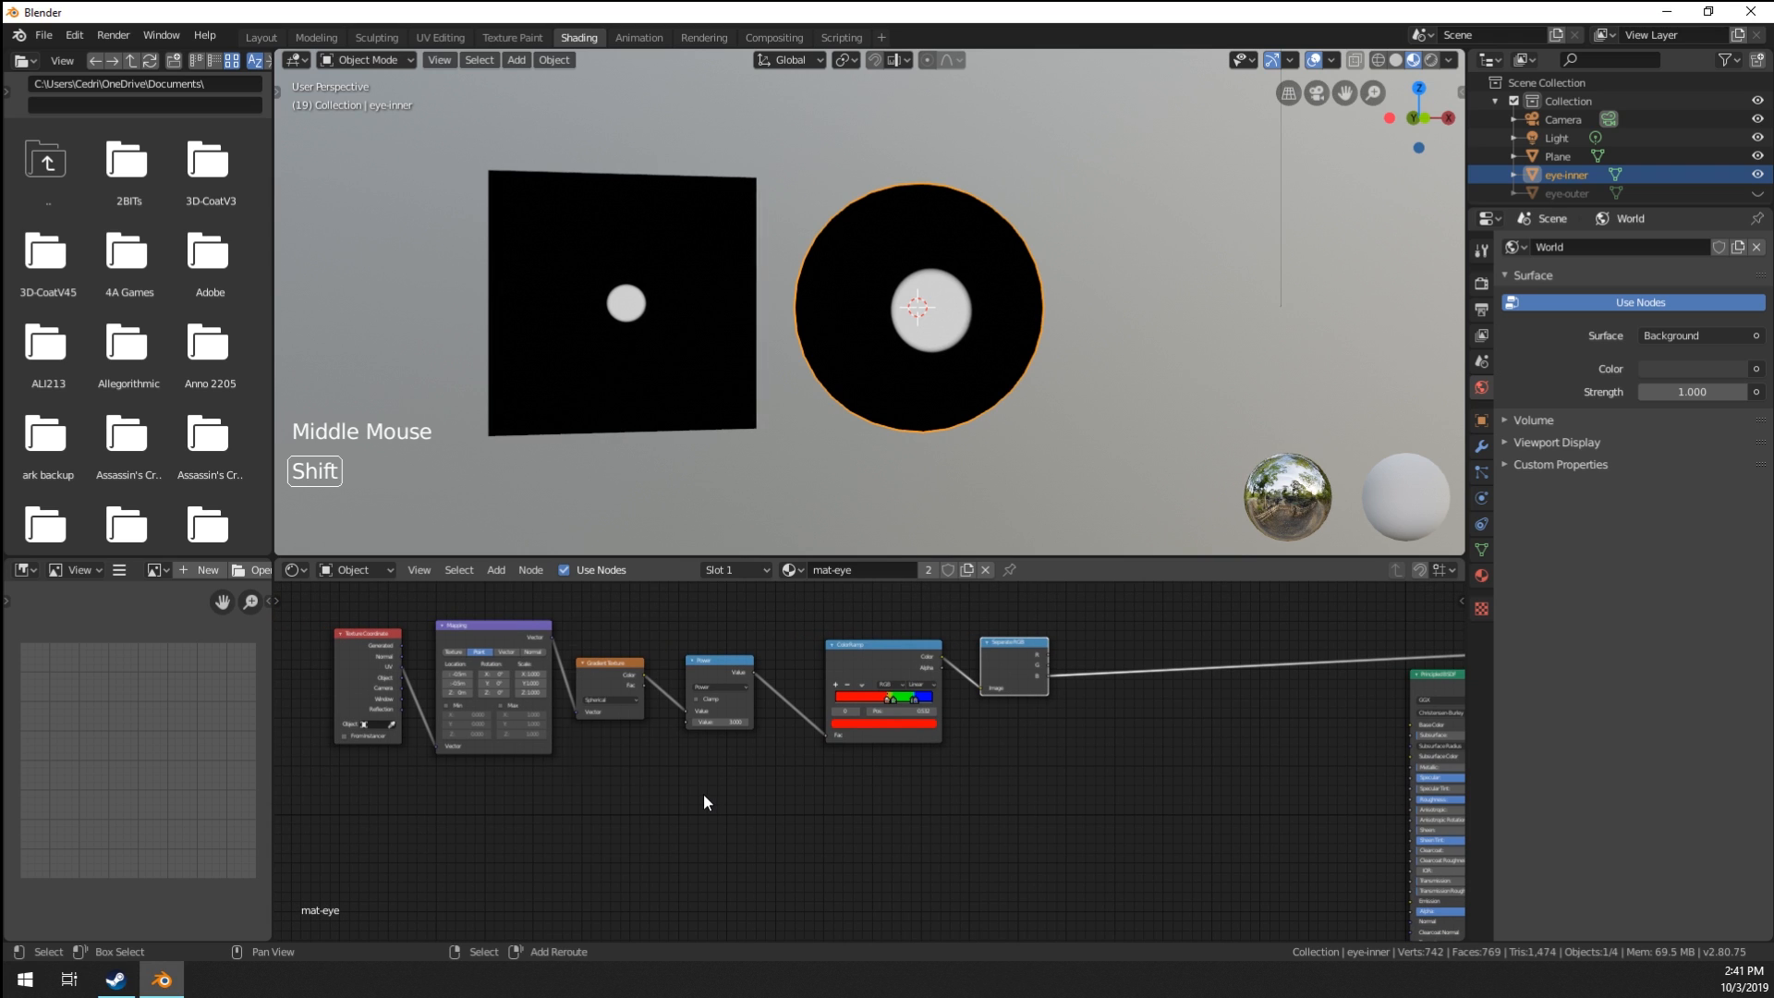
pyautogui.hotkey('shift', 'a')
pyautogui.moveTo(643, 812)
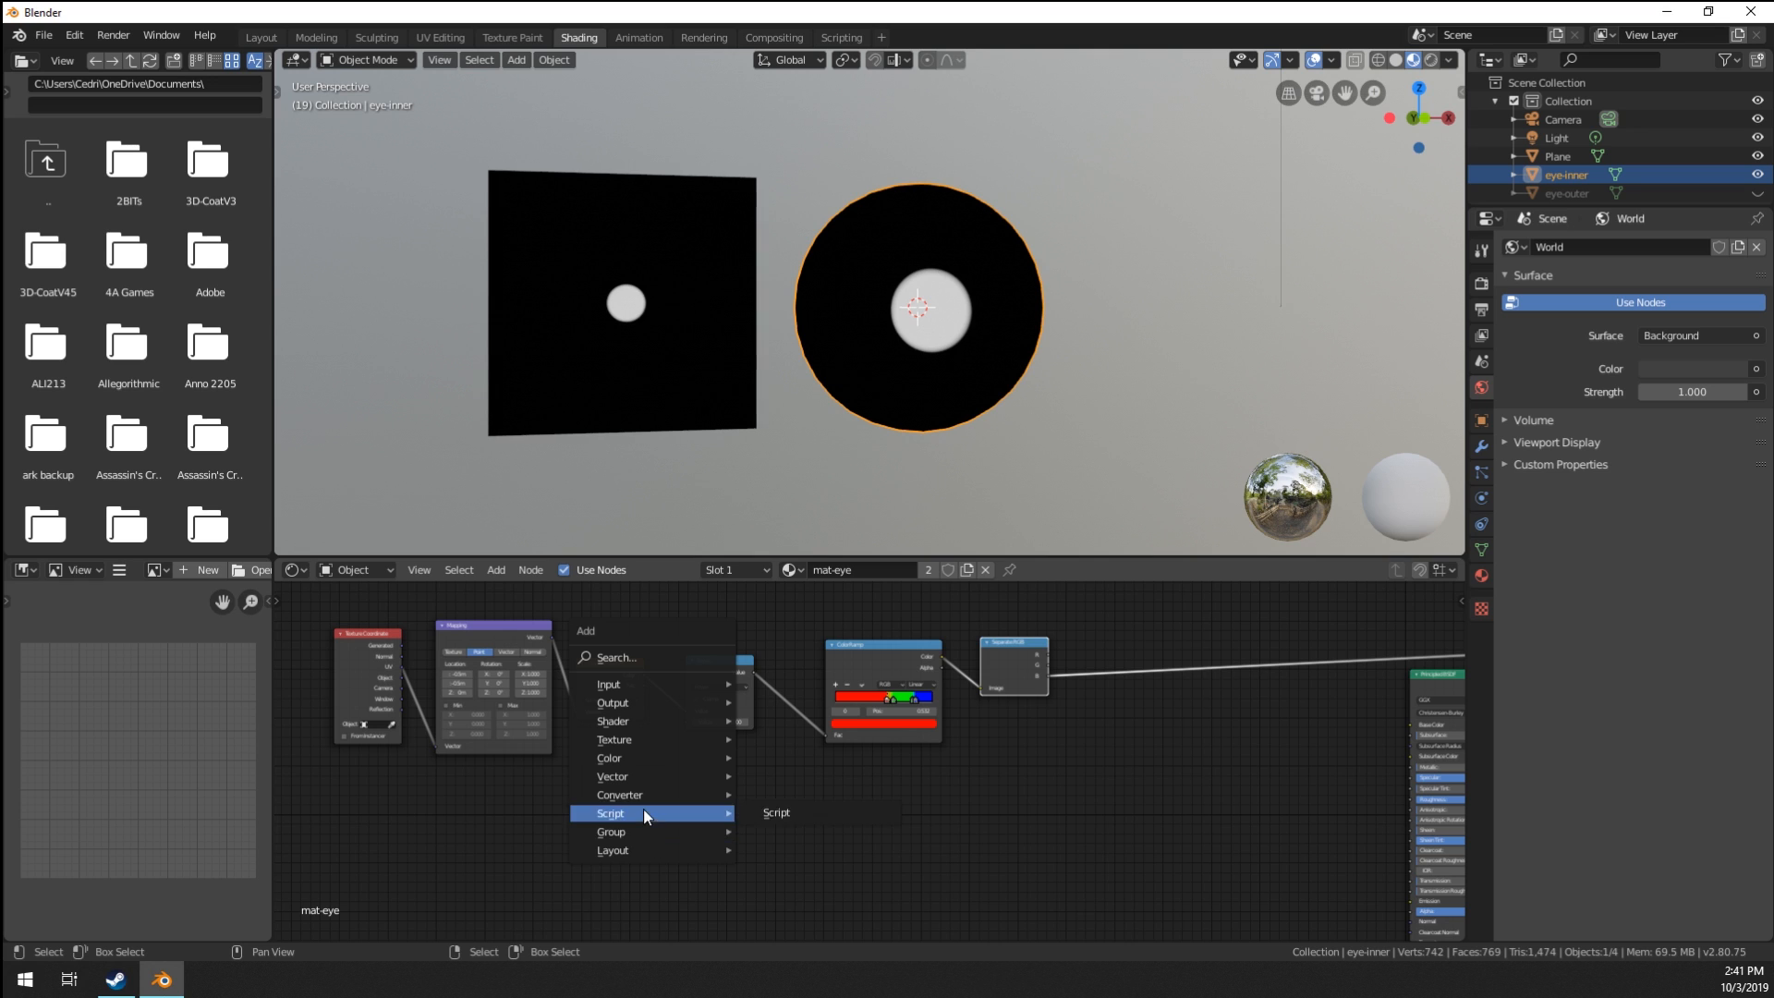
pyautogui.moveTo(643, 850)
pyautogui.click(795, 845)
pyautogui.click(614, 797)
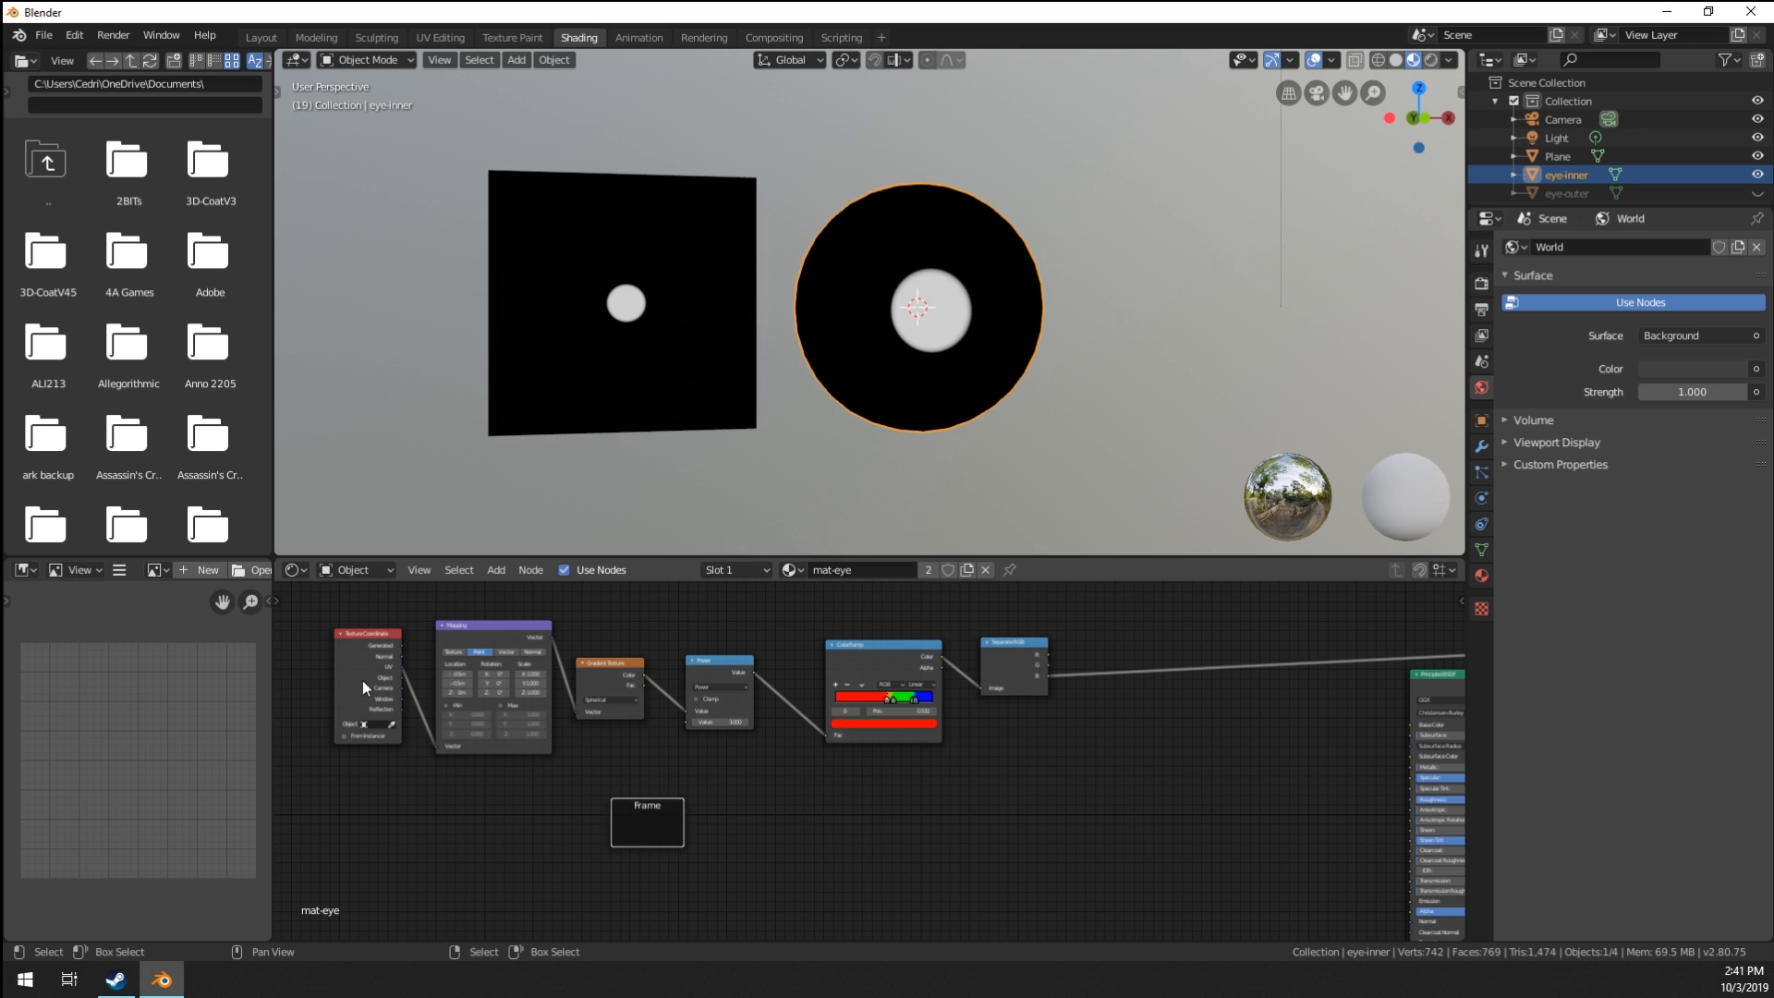
# Parent all nodes from Texture Coordinate through Separate RGB to the new frame.
pyautogui.press('b')
pyautogui.moveTo(313, 642); pyautogui.dragTo(1041, 722)
pyautogui.keyDown('shift'); pyautogui.click(647, 830); pyautogui.keyUp('shift')
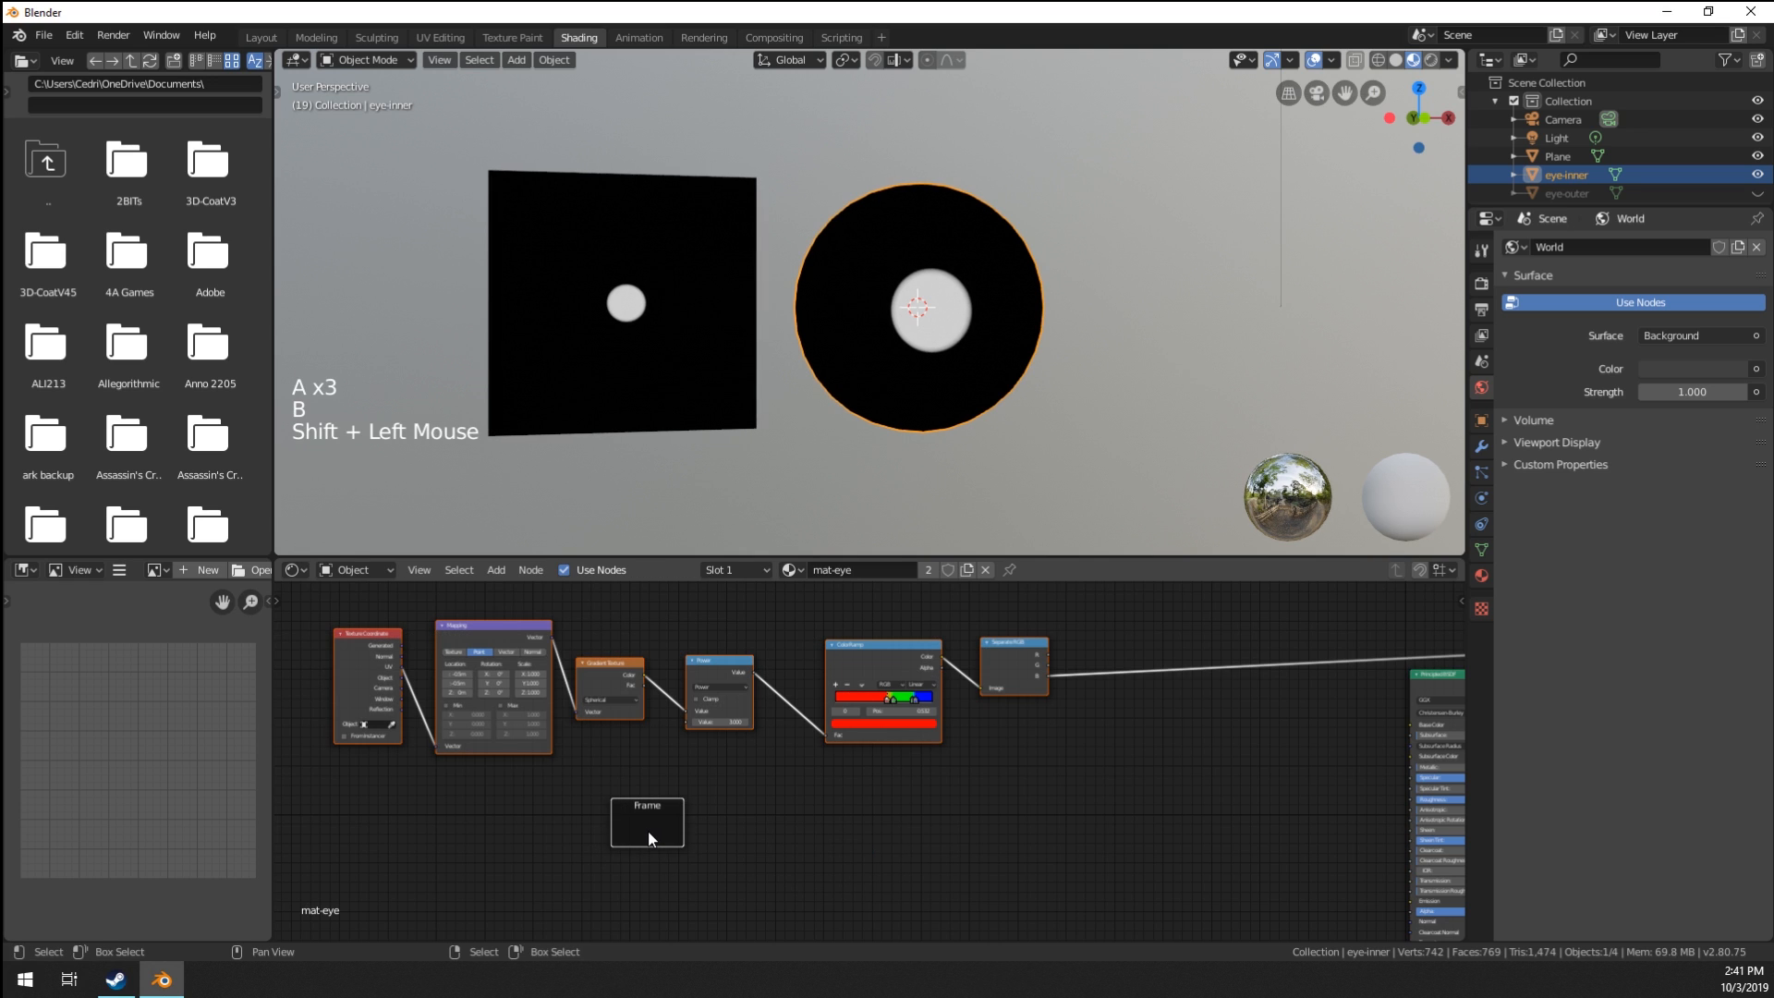
pyautogui.hotkey('ctrl', 'p')
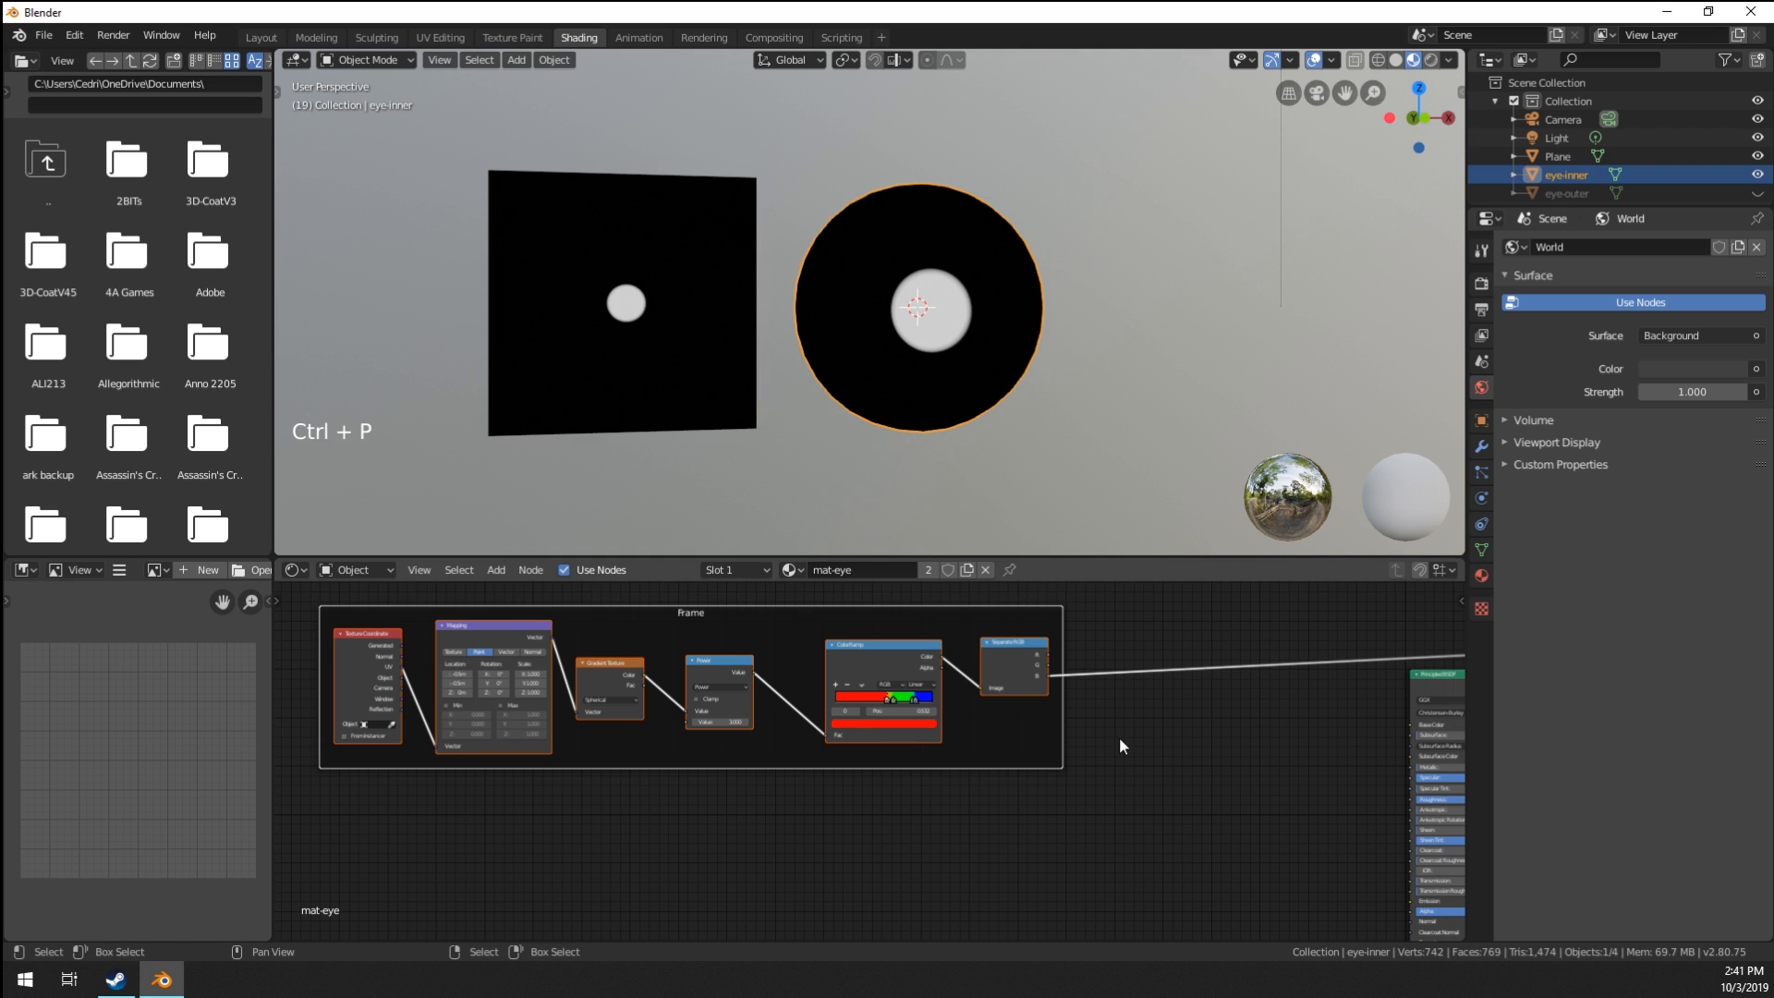
# Label the frame "divider".
pyautogui.press('n')
pyautogui.moveTo(921, 711); pyautogui.dragTo(1034, 746, button='middle')
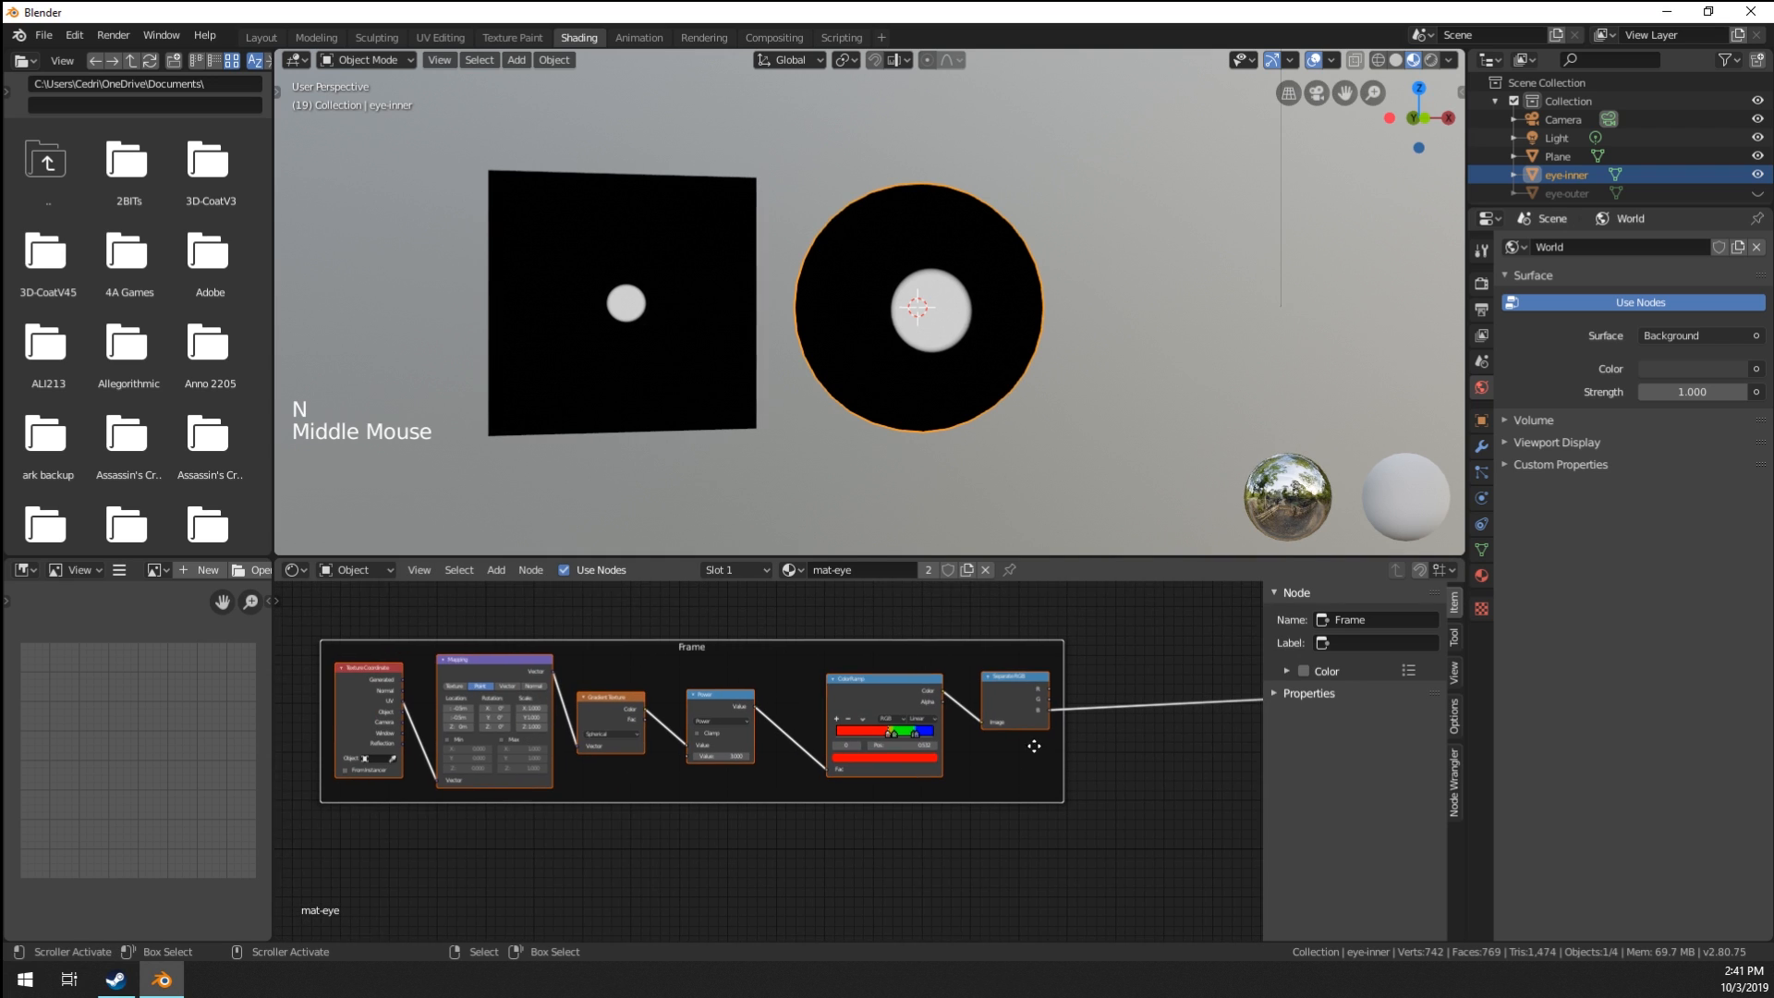
pyautogui.click(1347, 640)
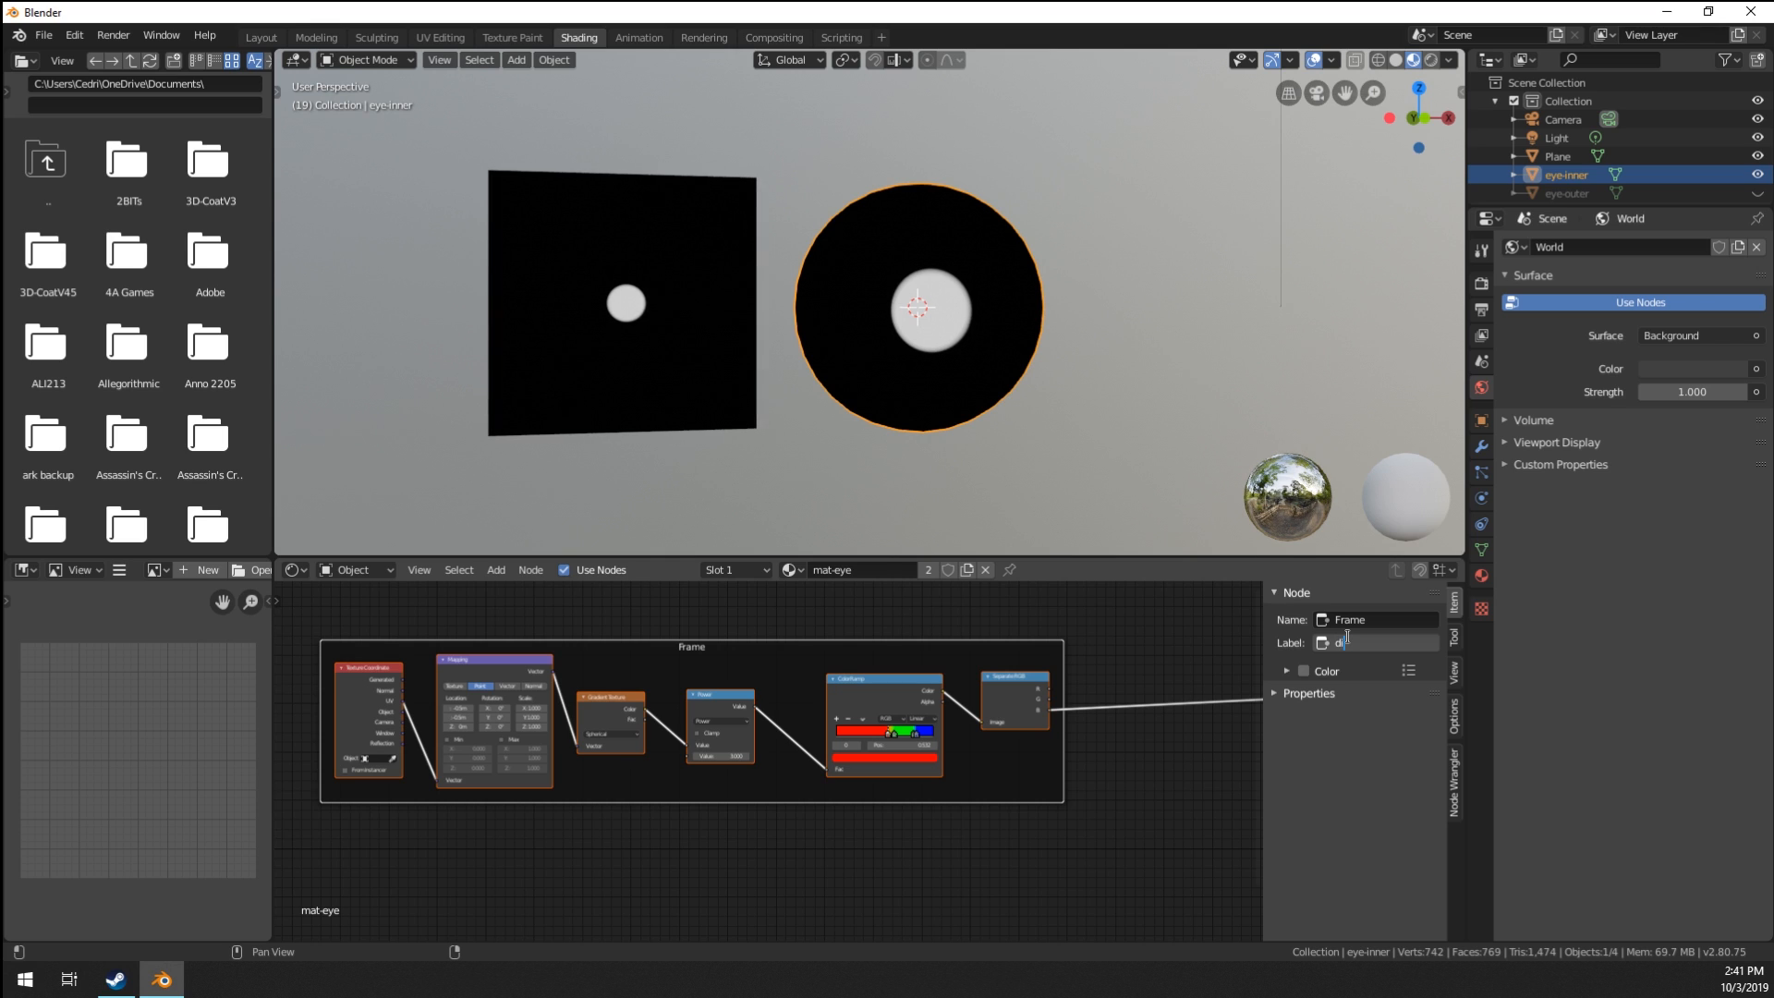
# Move the divider frame with its nodes up and farther away from the Principled BSDF.
pyautogui.moveTo(721, 739)
pyautogui.mouseDown(button='middle')
pyautogui.moveTo(796, 740)
pyautogui.moveTo(753, 745)
pyautogui.mouseUp(button='middle')
pyautogui.scroll(-7, 745, 740)
pyautogui.press('g')
pyautogui.click(743, 672)
pyautogui.scroll(-1, 792, 751)
pyautogui.scroll(3, 790, 758)
pyautogui.scroll(-1, 788, 767)
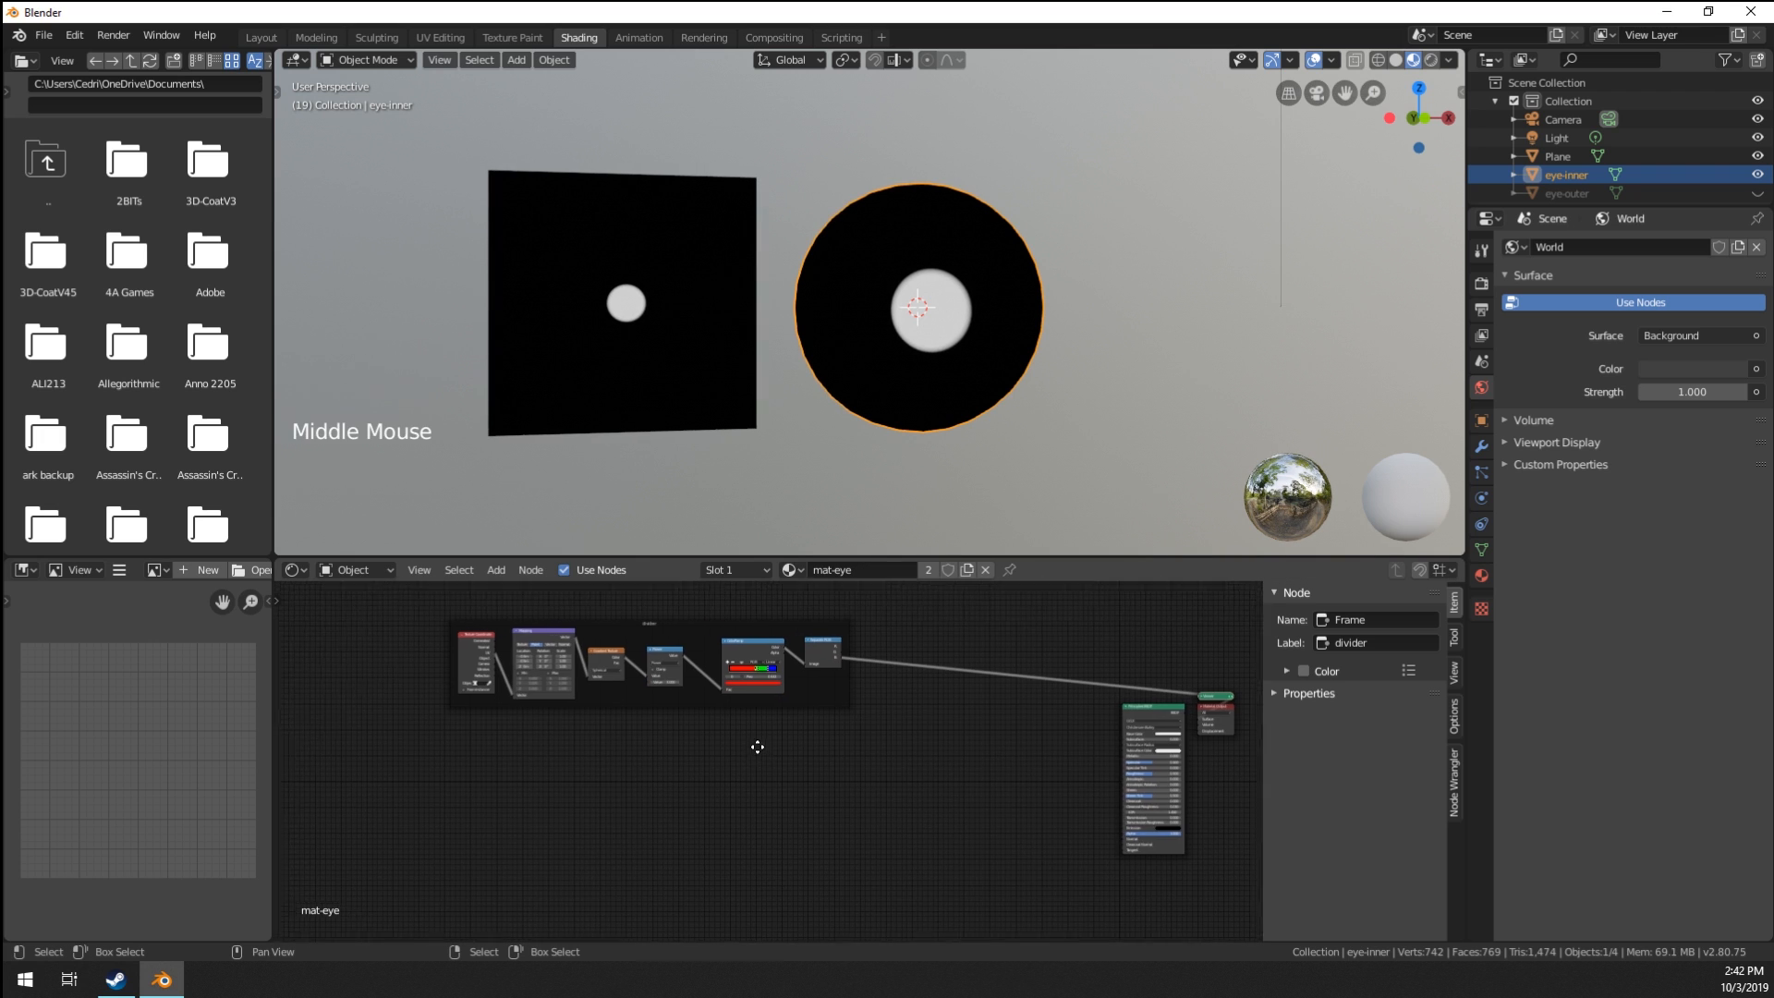
# Add a second ColorRamp node in the empty space below the divider frame.
pyautogui.scroll(4, 723, 774)
pyautogui.moveTo(828, 796); pyautogui.dragTo(778, 807, button='middle')
pyautogui.moveTo(811, 735); pyautogui.dragTo(797, 804, button='middle')
pyautogui.scroll(4, 748, 801)
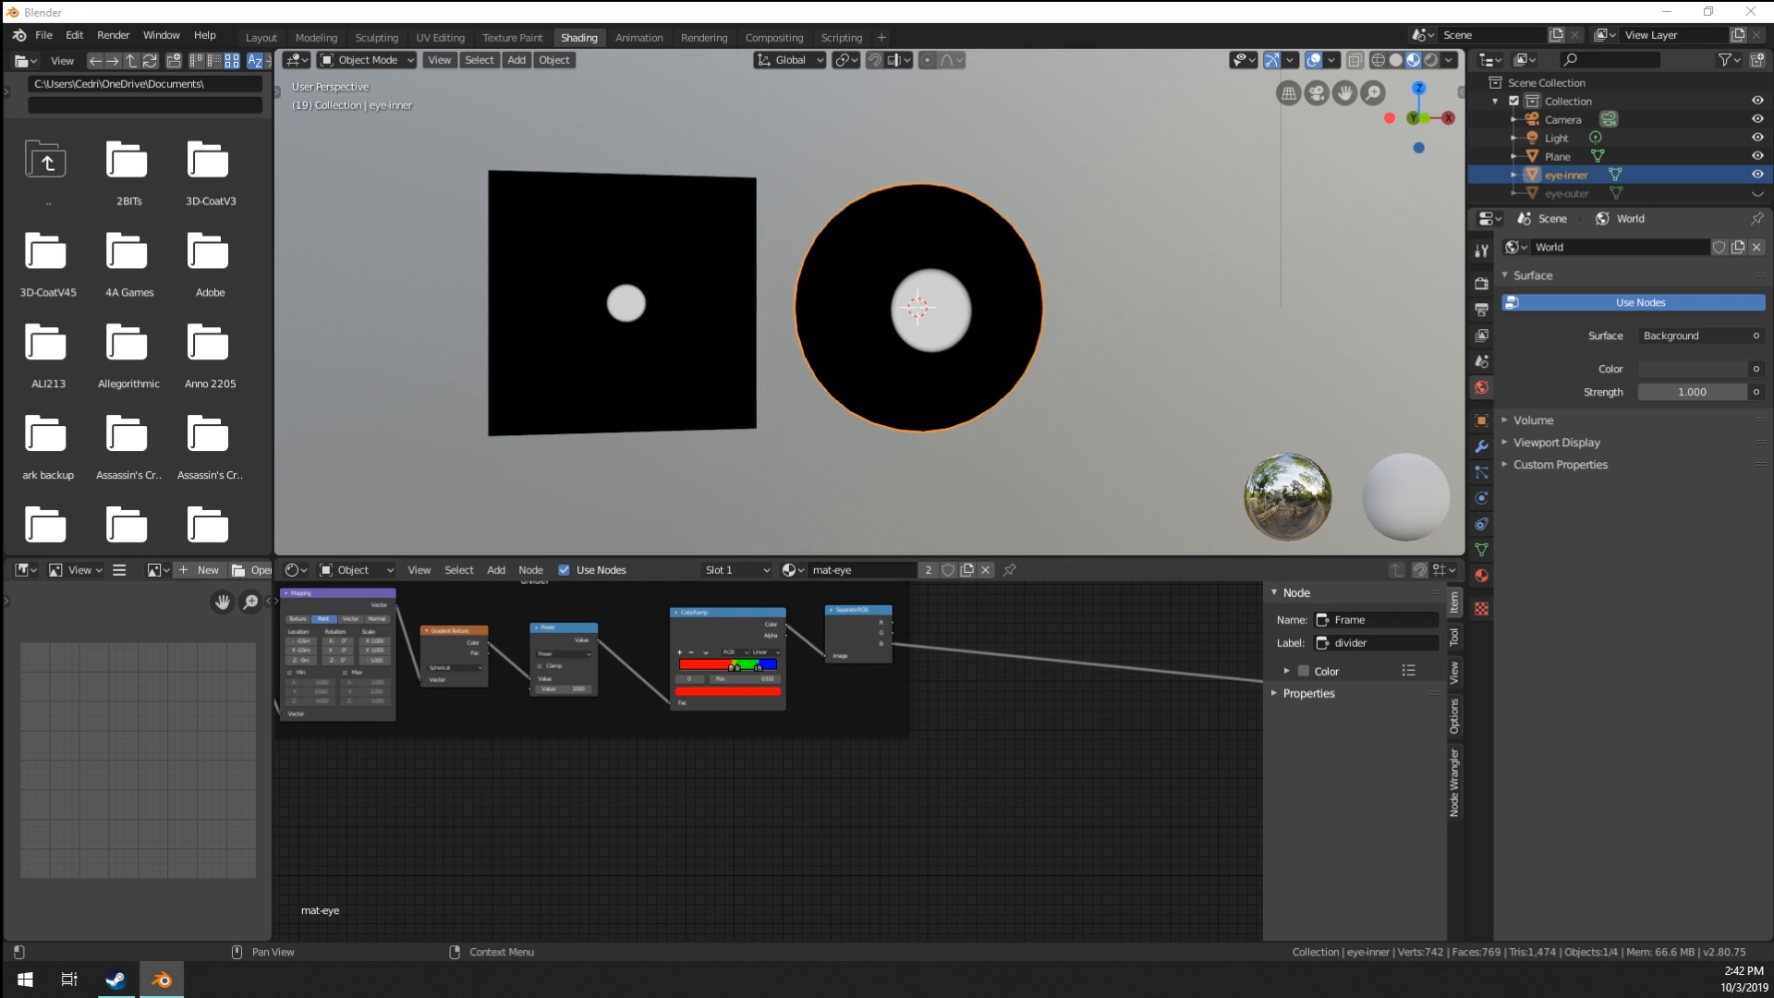
pyautogui.moveTo(569, 847); pyautogui.dragTo(634, 844, button='middle')
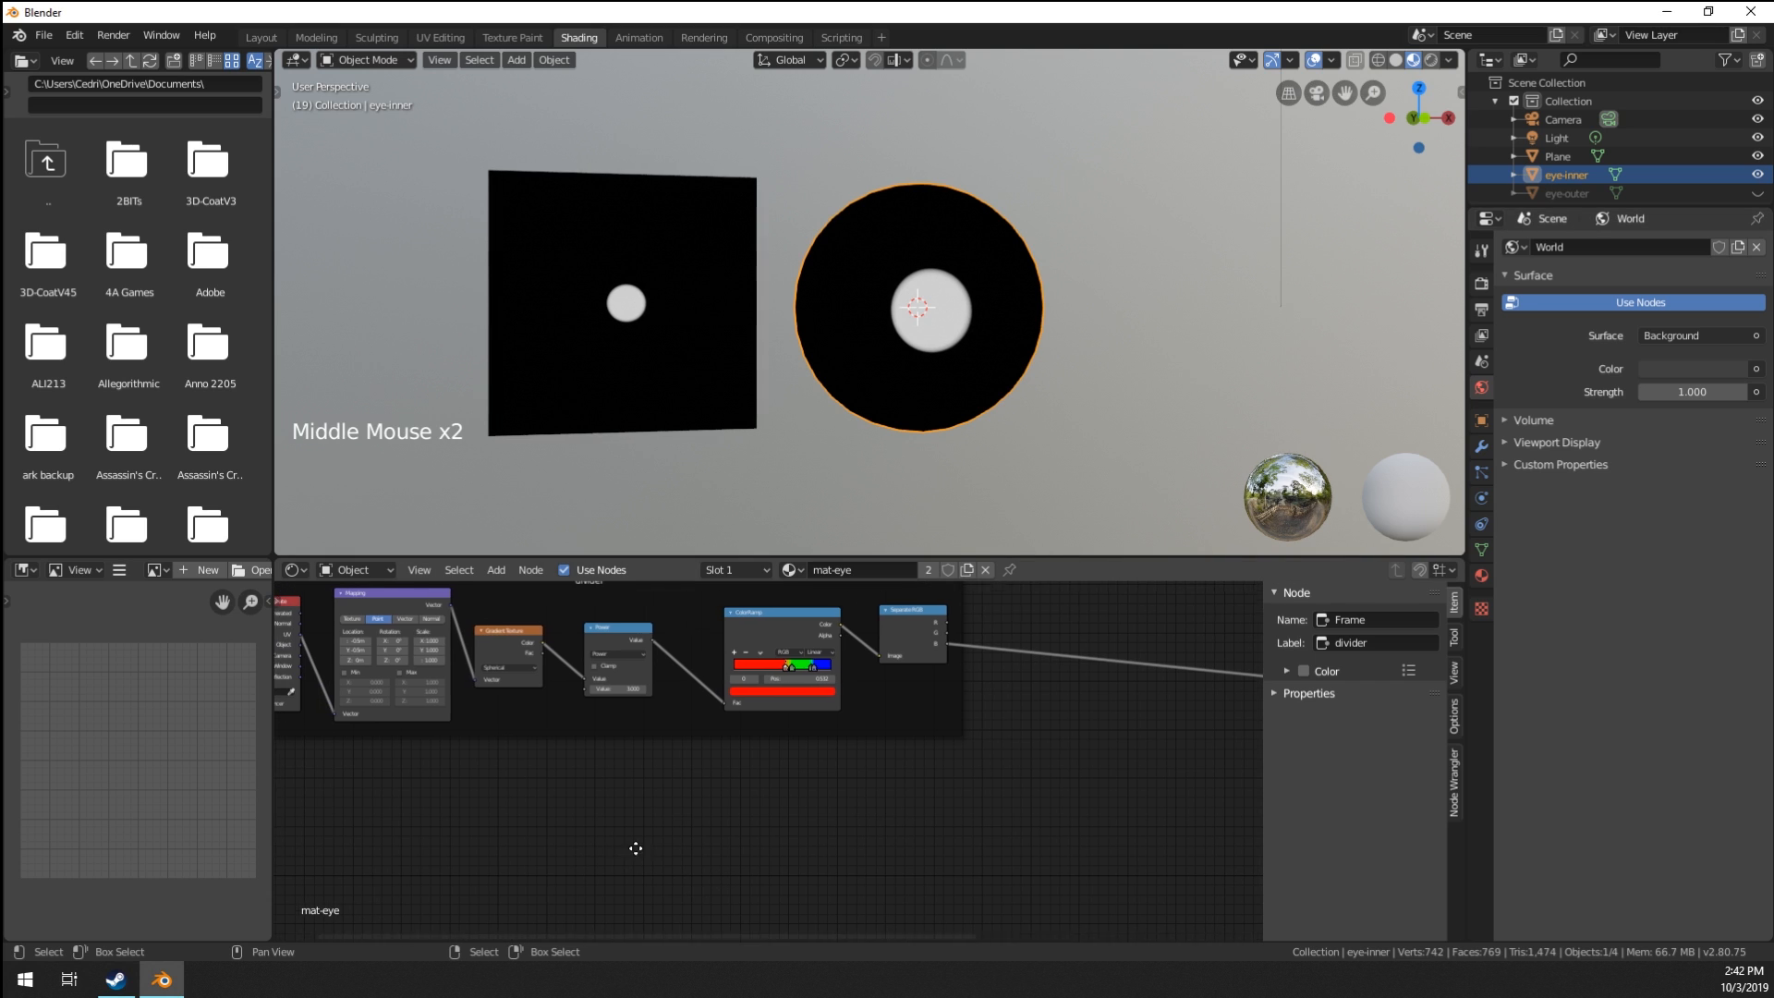
pyautogui.hotkey('shift', 'a')
pyautogui.moveTo(517, 728)
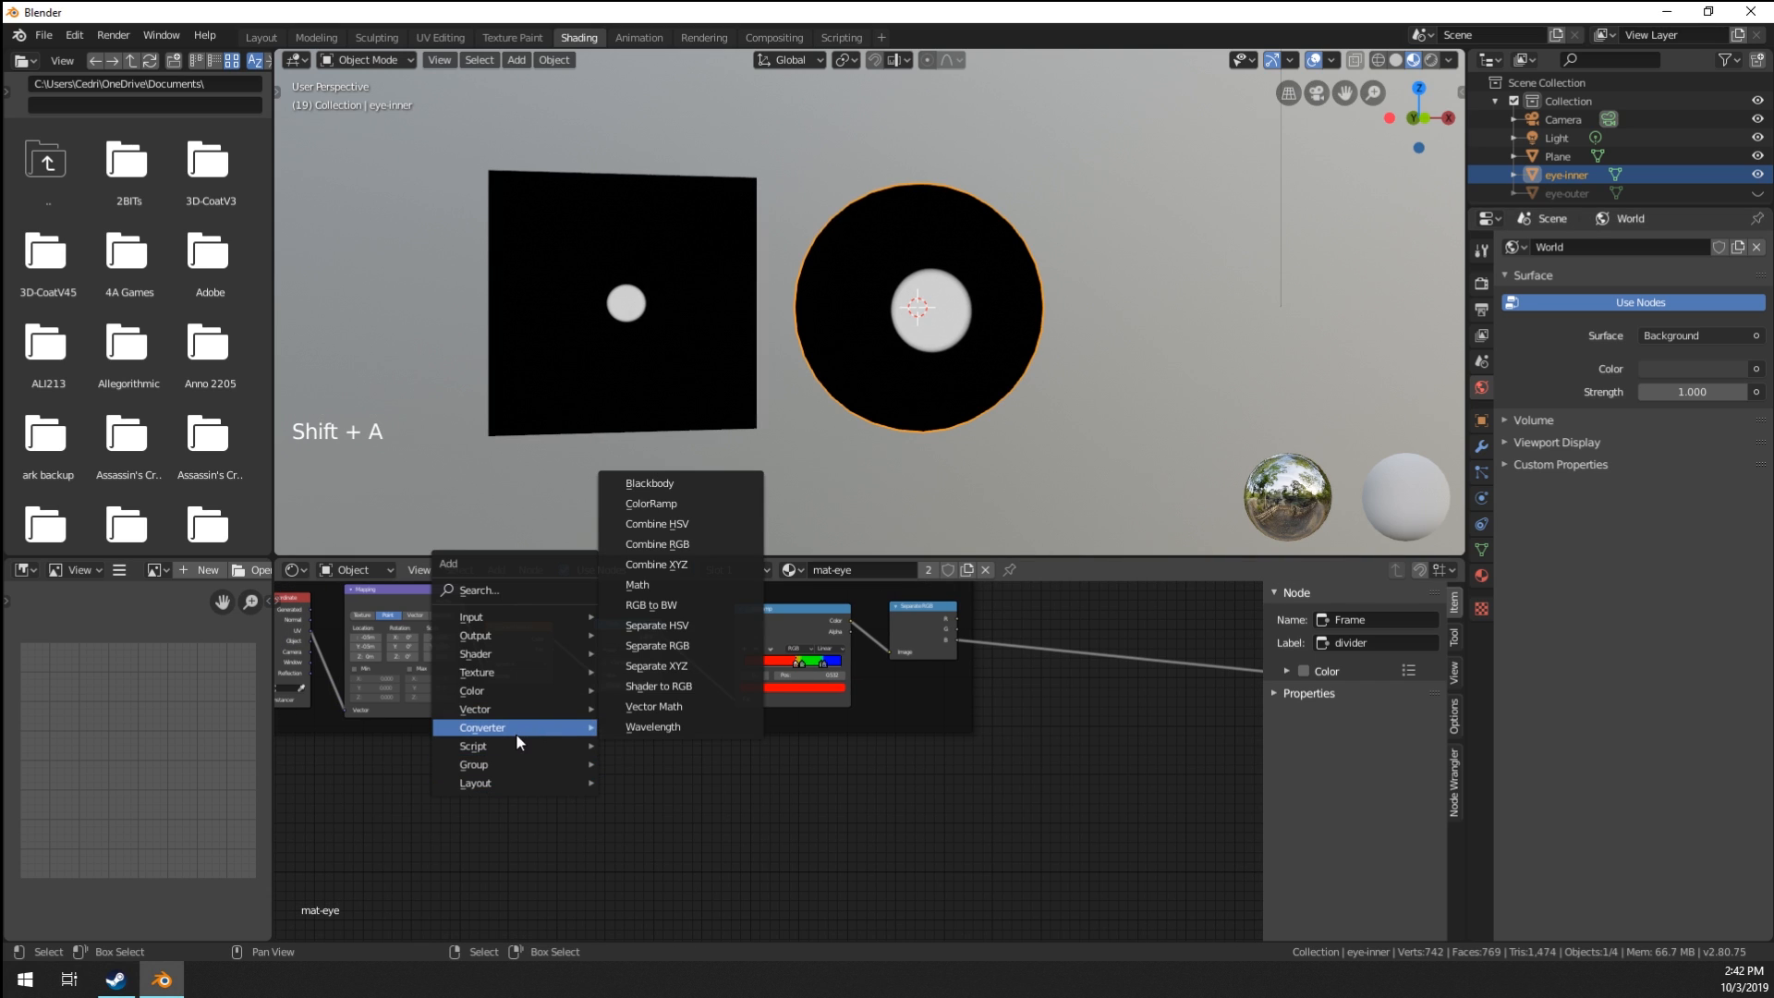
pyautogui.click(686, 505)
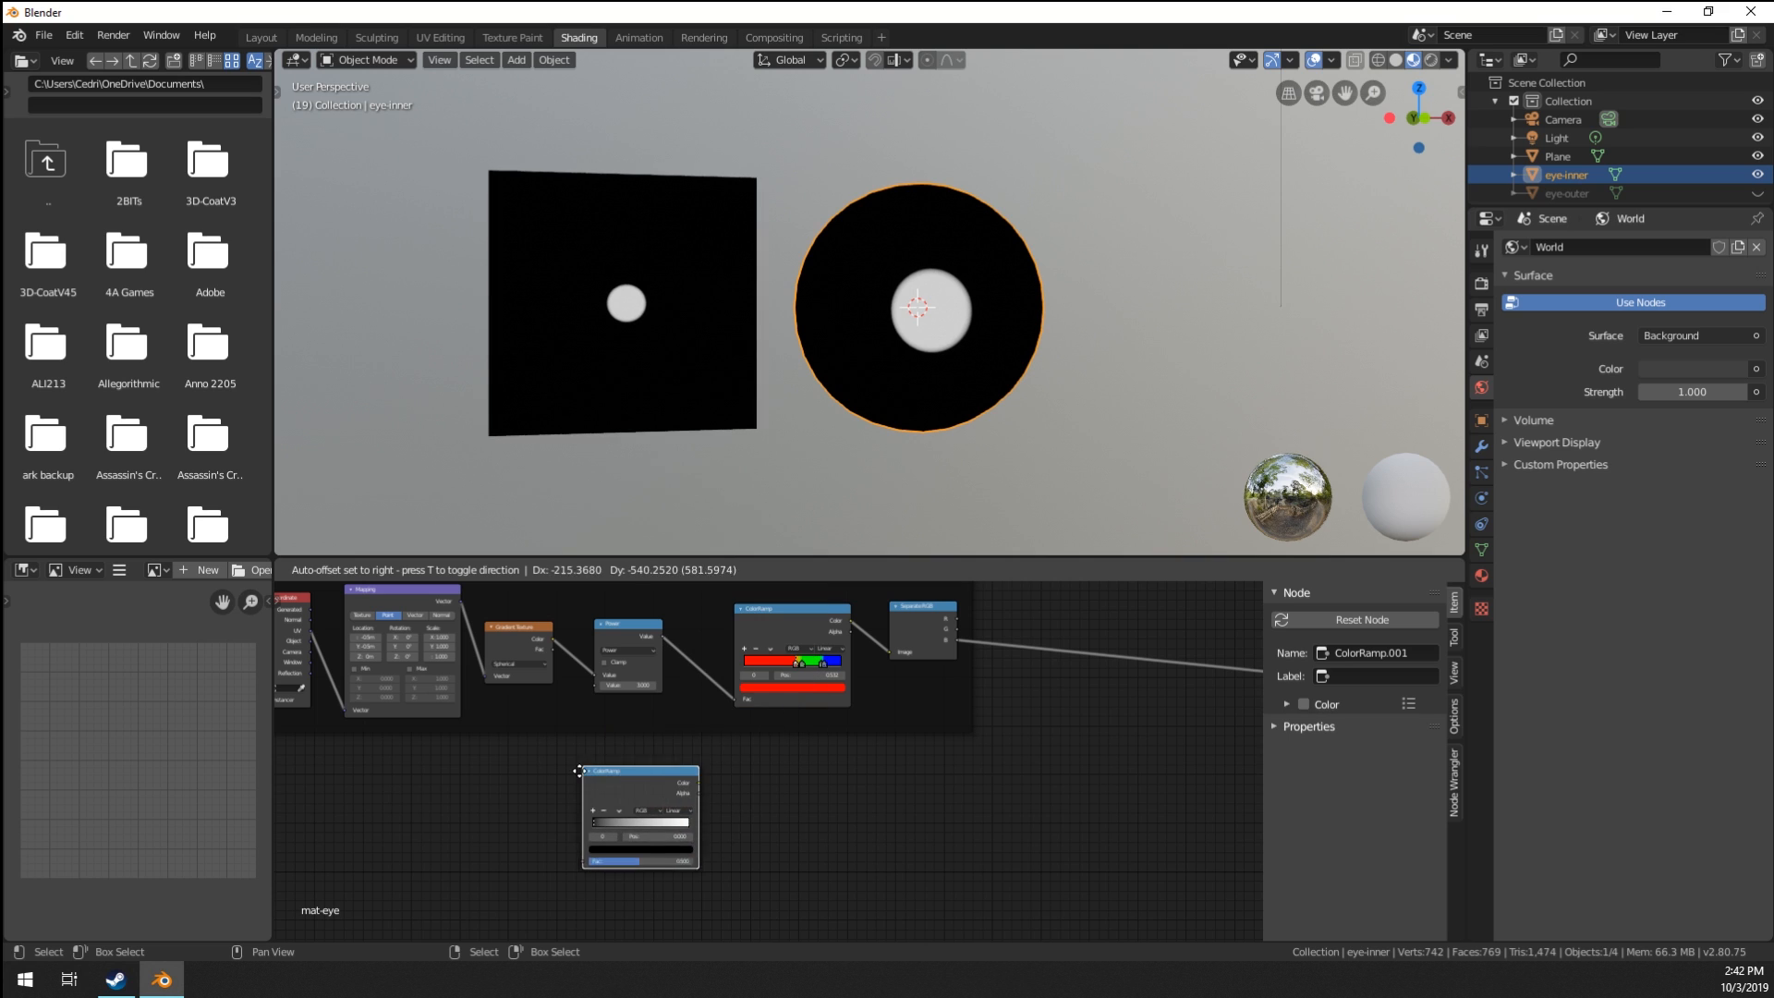
pyautogui.click(600, 818)
# Add a second Gradient Texture node in front of the new ColorRamp.
pyautogui.moveTo(764, 760); pyautogui.dragTo(915, 705, button='middle')
pyautogui.hotkey('shift', 'a')
pyautogui.moveTo(634, 728)
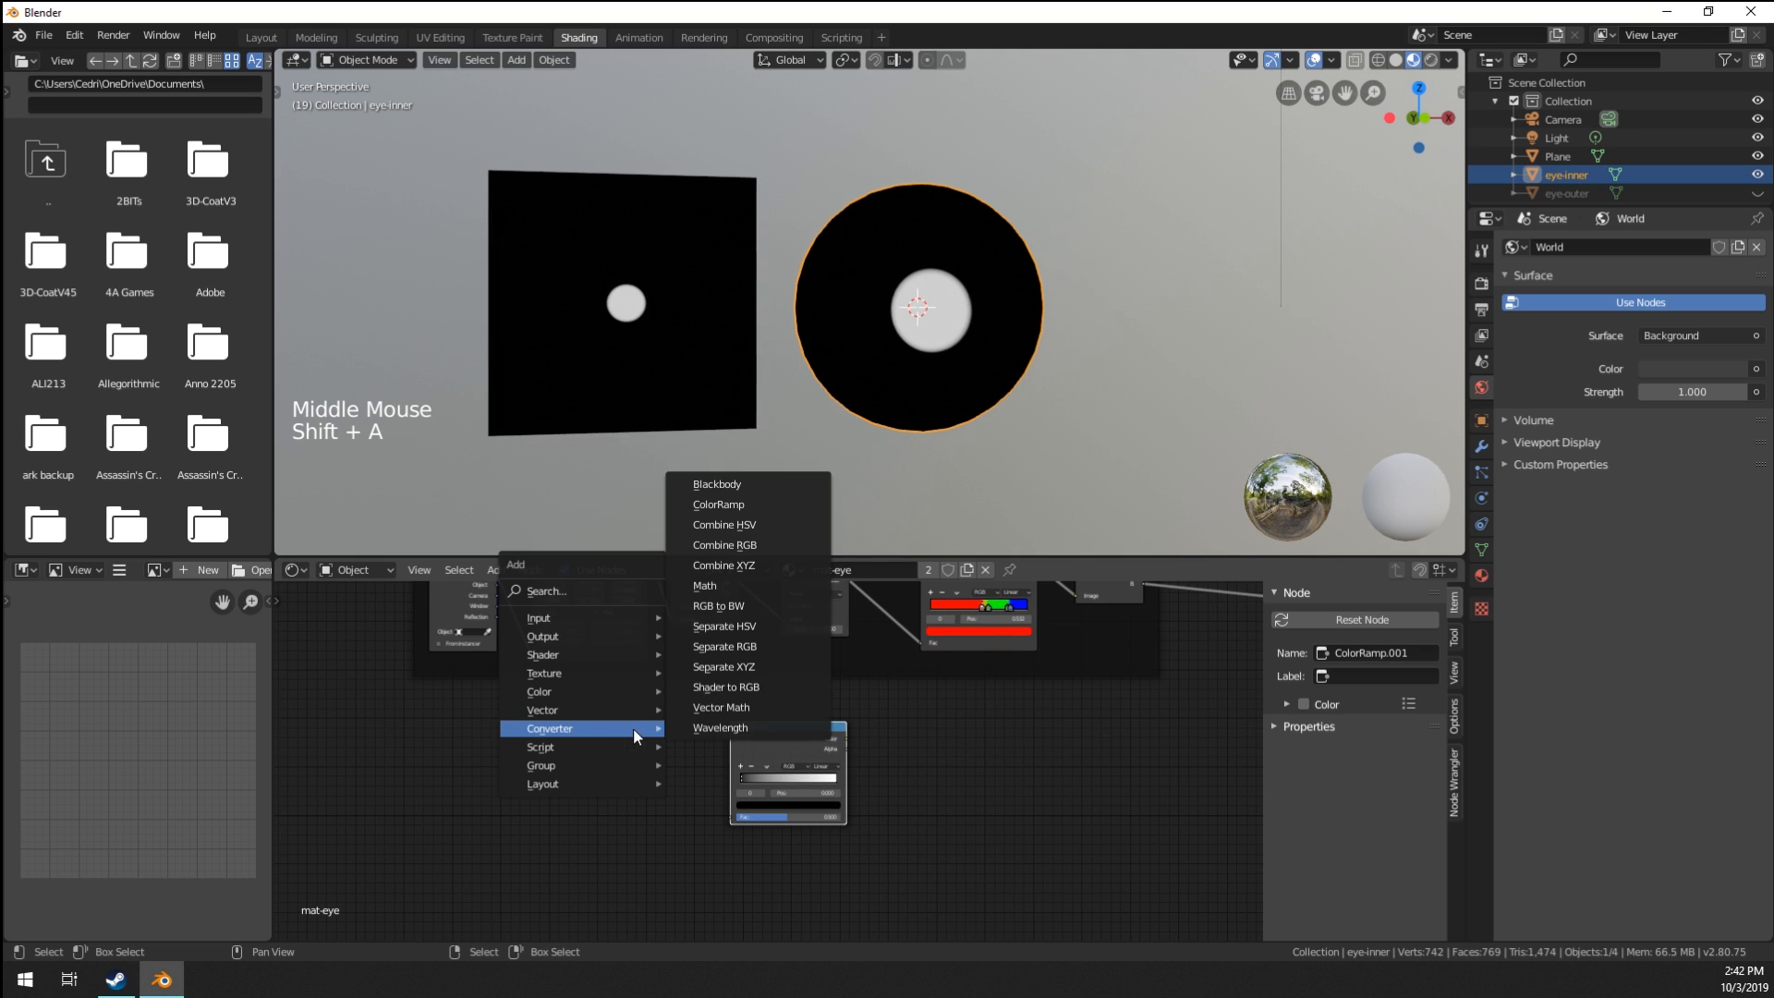
pyautogui.moveTo(576, 679)
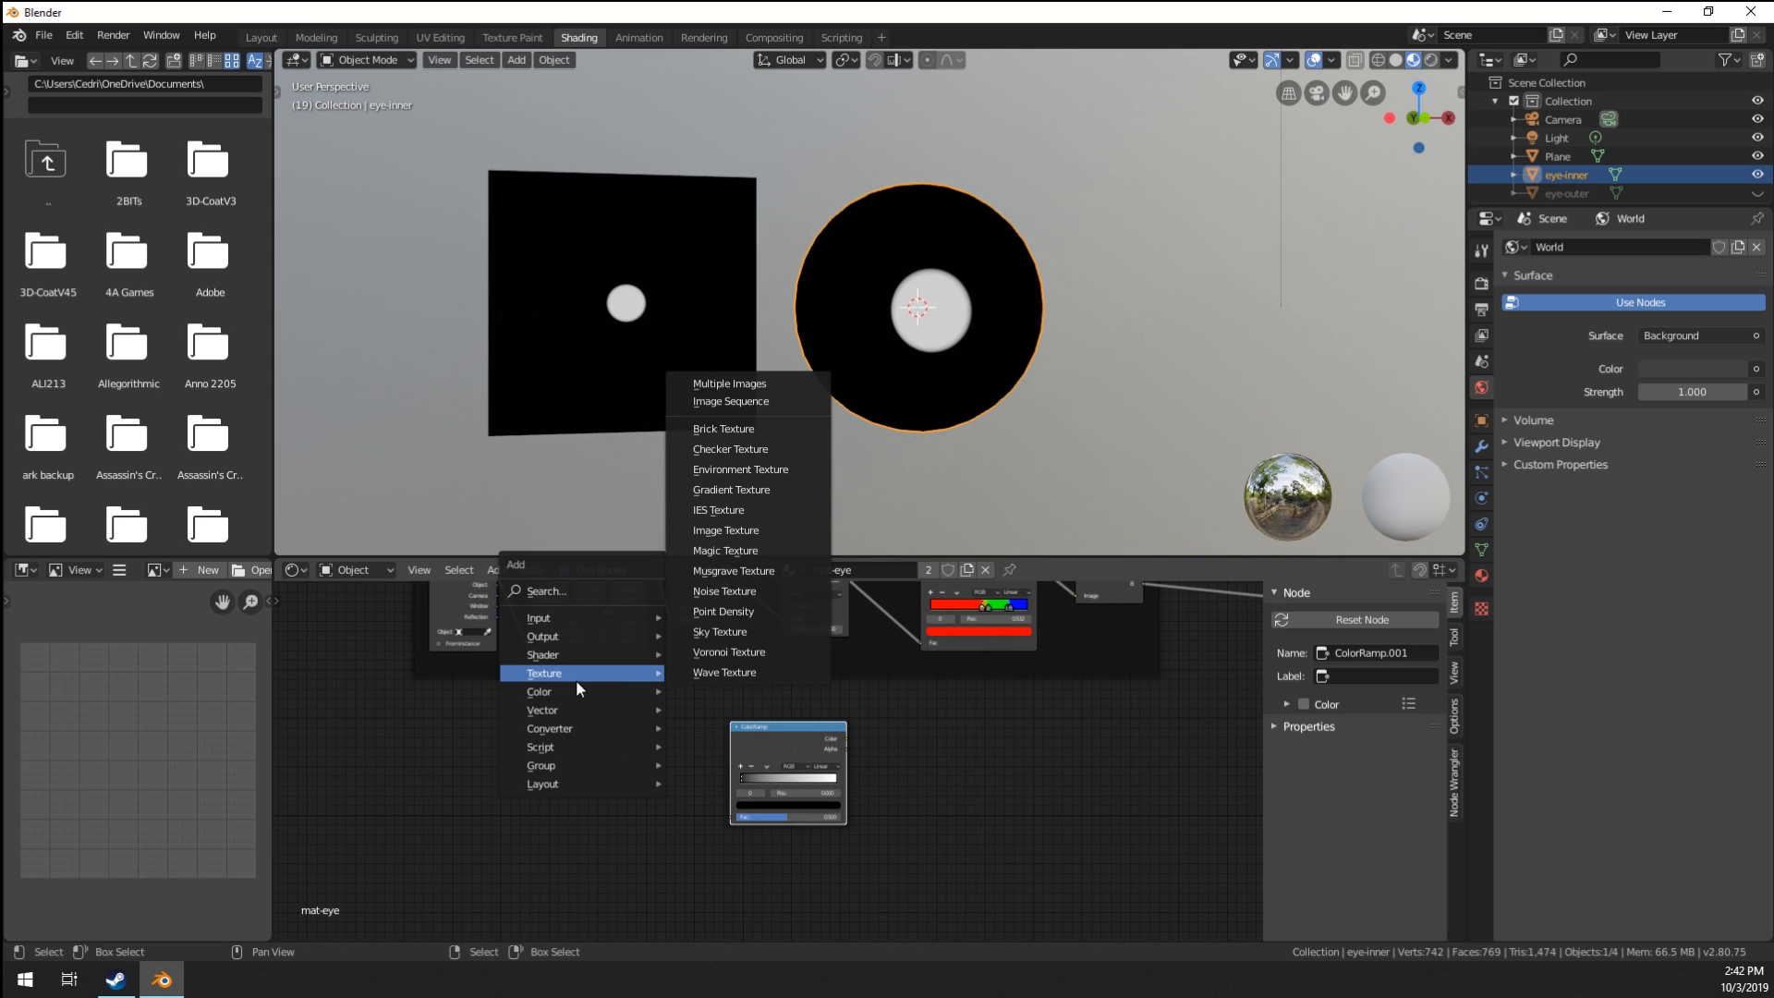
pyautogui.click(742, 489)
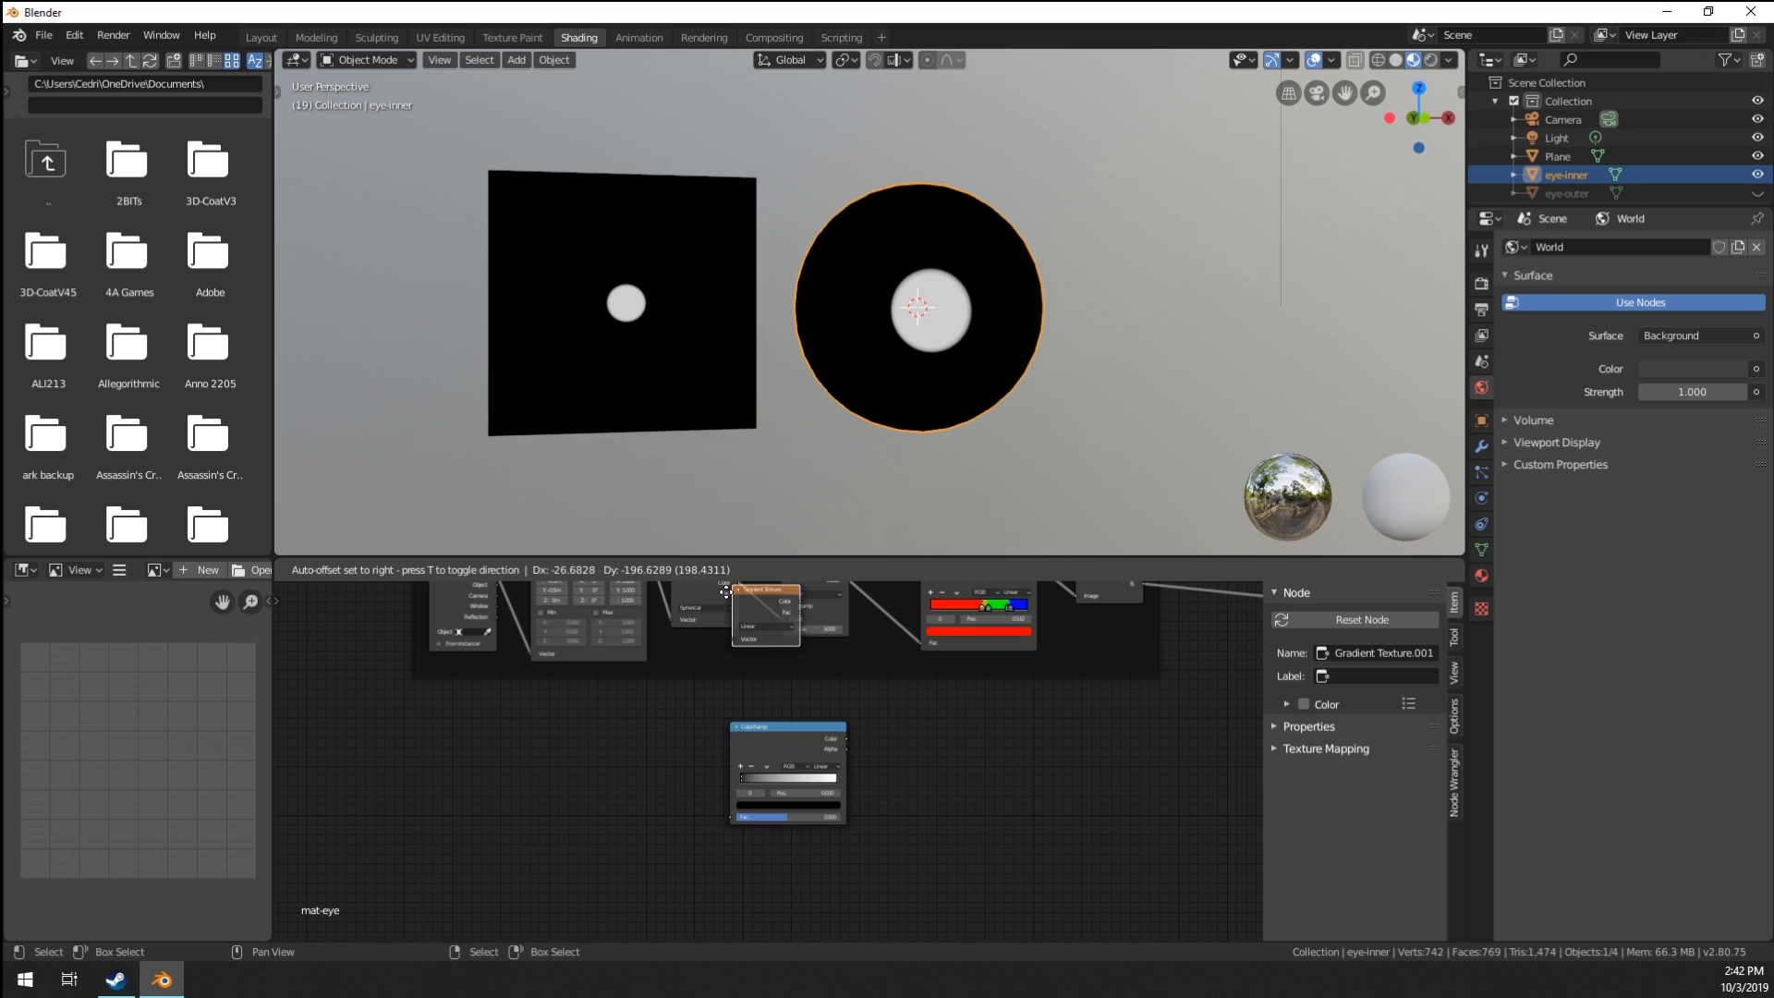
pyautogui.click(669, 856)
pyautogui.moveTo(669, 855); pyautogui.dragTo(654, 809, button='middle')
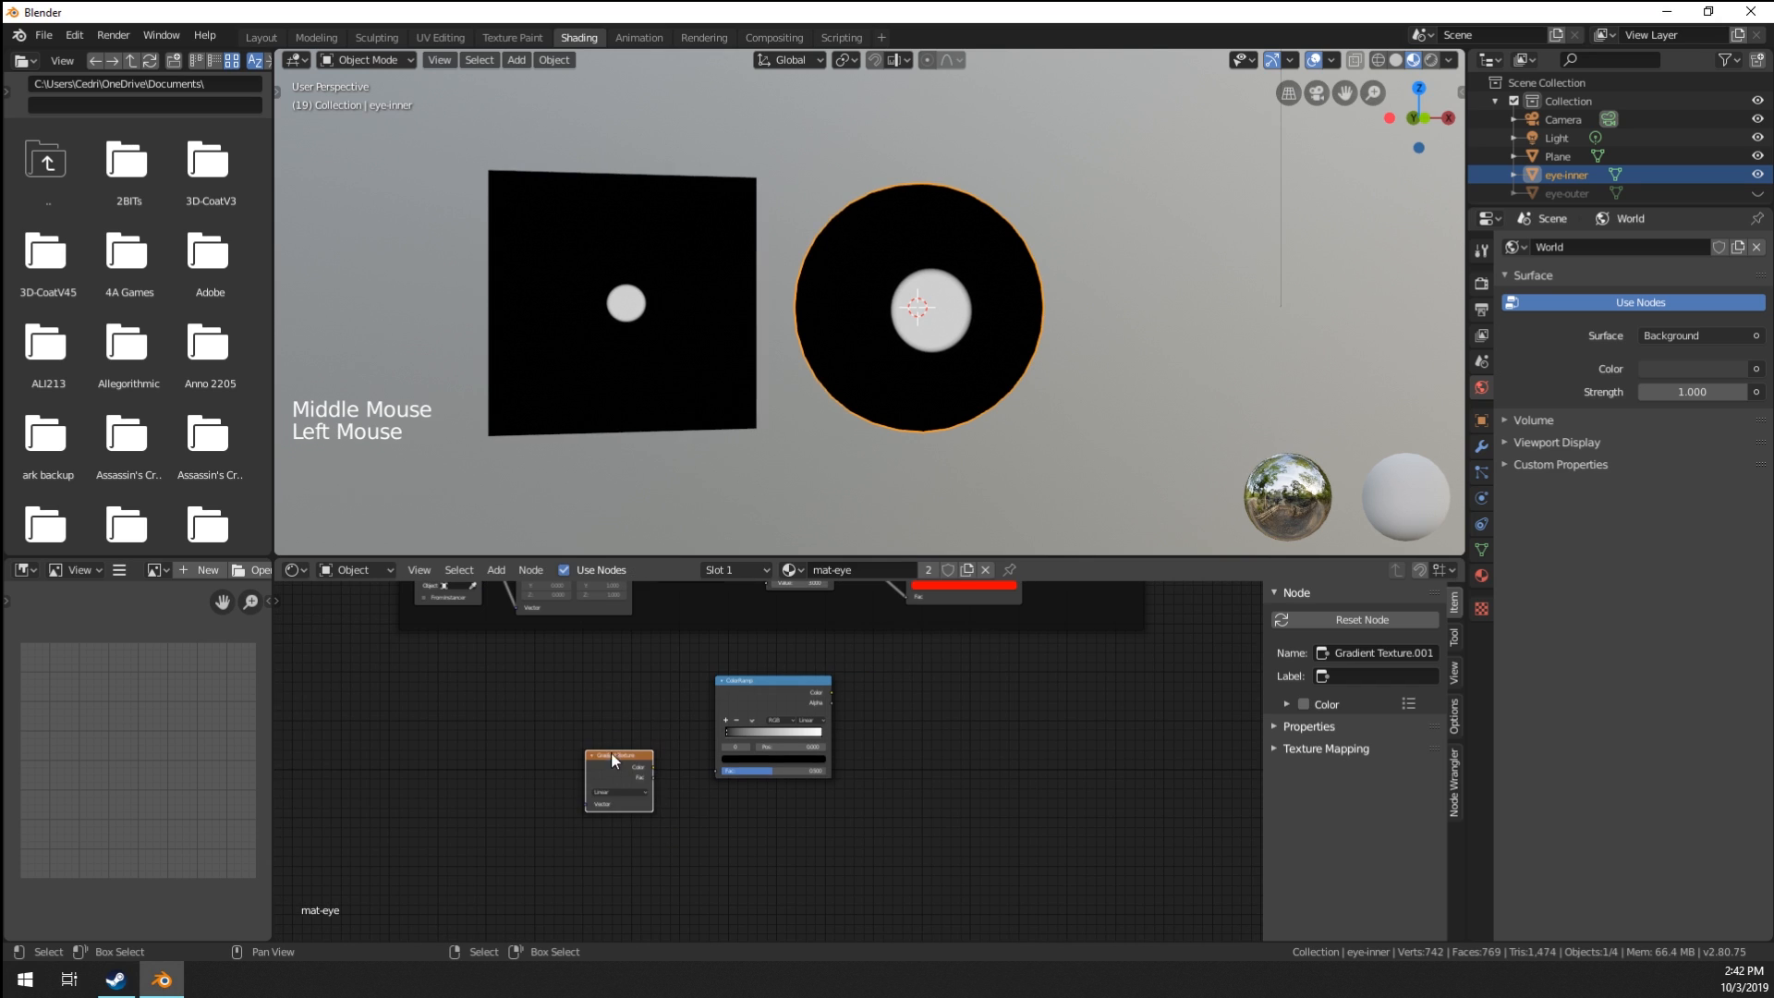
# Connect the new Gradient Texture's Color to the ColorRamp's Fac and add linked Mapping and Texture Coordinate nodes before it.
pyautogui.moveTo(612, 754); pyautogui.dragTo(717, 771)
pyautogui.moveTo(642, 720); pyautogui.dragTo(741, 831, button='middle')
pyautogui.click(734, 733)
pyautogui.hotkey('ctrl', 't')
pyautogui.scroll(6, 613, 813)
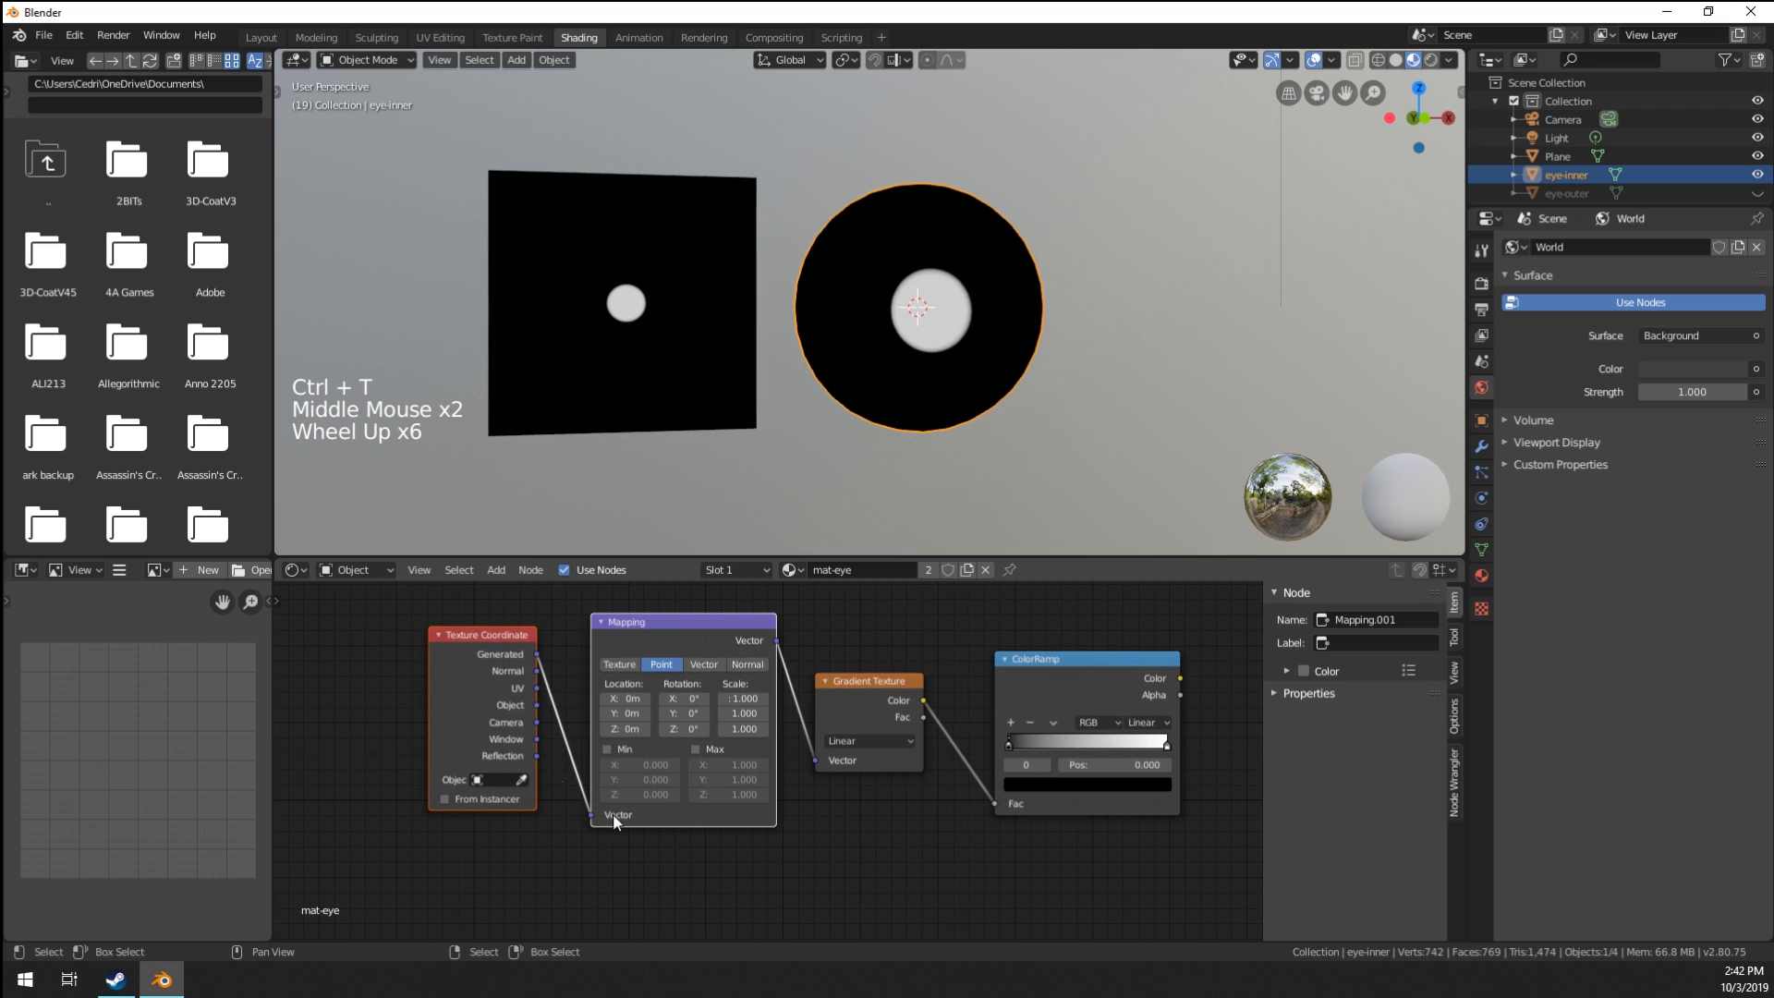
# Feed the new Mapping node from the UV coordinates and set its X and Y location to -0.5 m.
pyautogui.moveTo(536, 688); pyautogui.dragTo(591, 815)
pyautogui.moveTo(783, 815); pyautogui.dragTo(707, 805, button='middle')
pyautogui.click(545, 691)
pyautogui.write('-.')
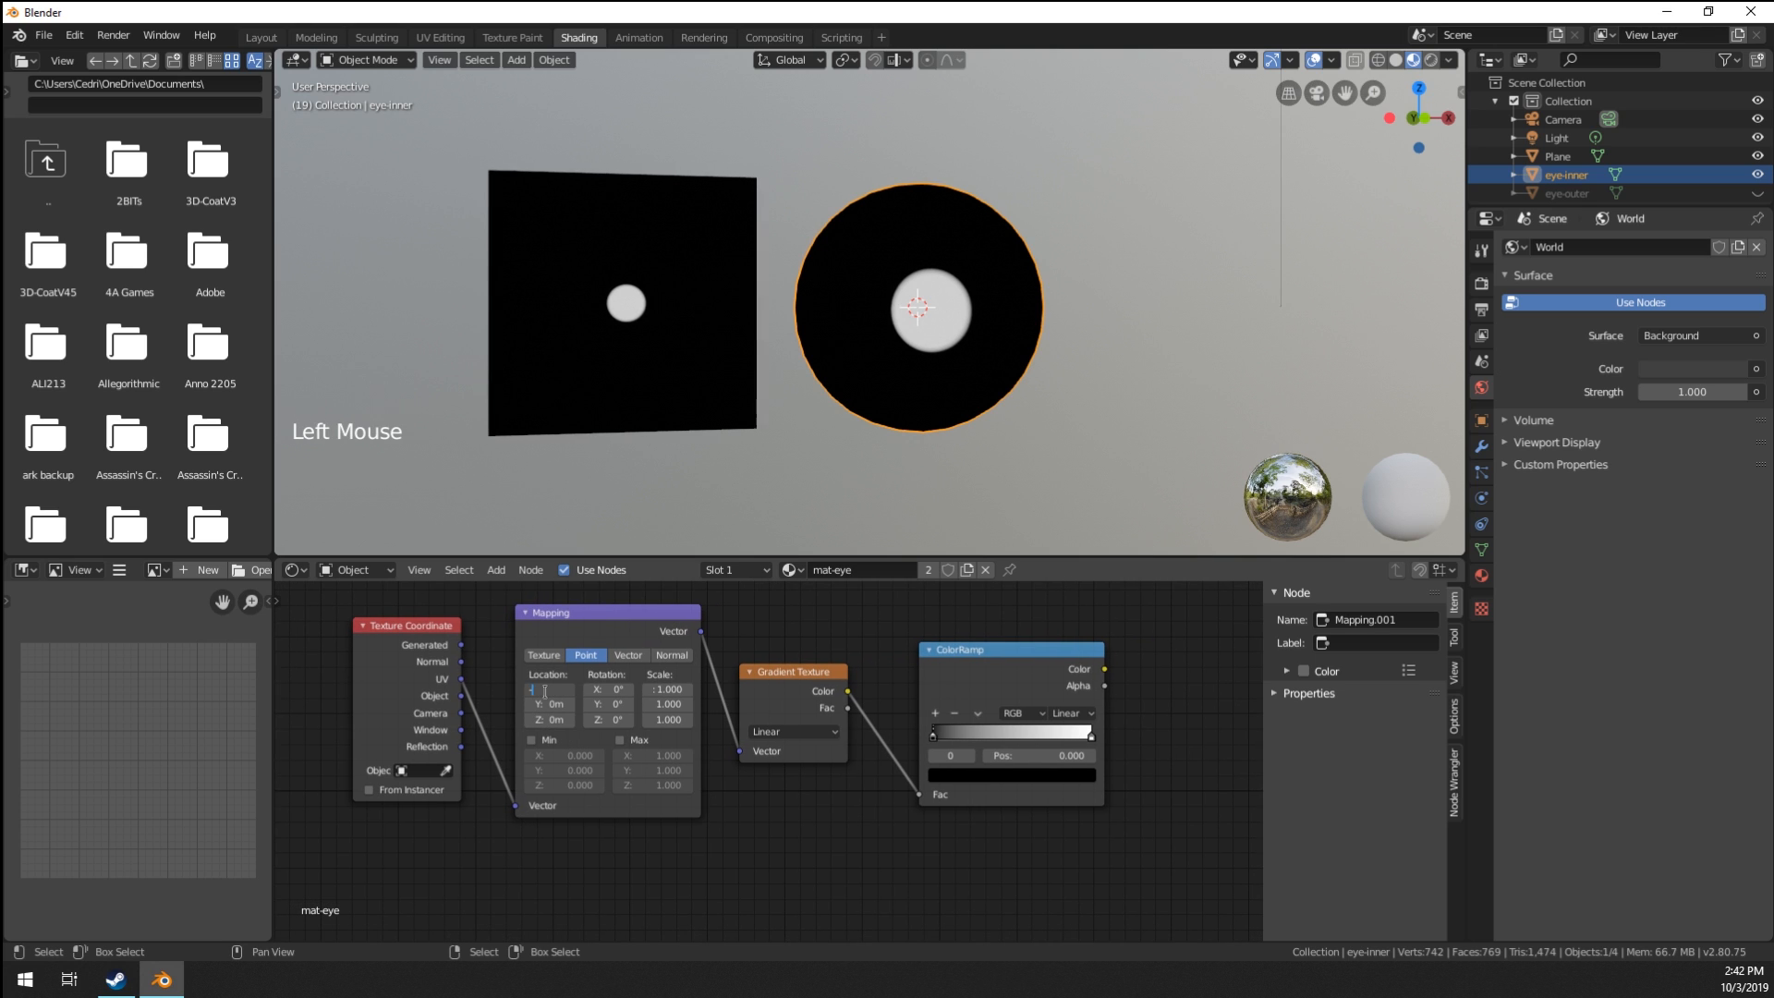
pyautogui.write('5m')
# Select the new four-node chain and line it up directly beneath the nodes in the divider frame.
pyautogui.scroll(-9, 565, 724)
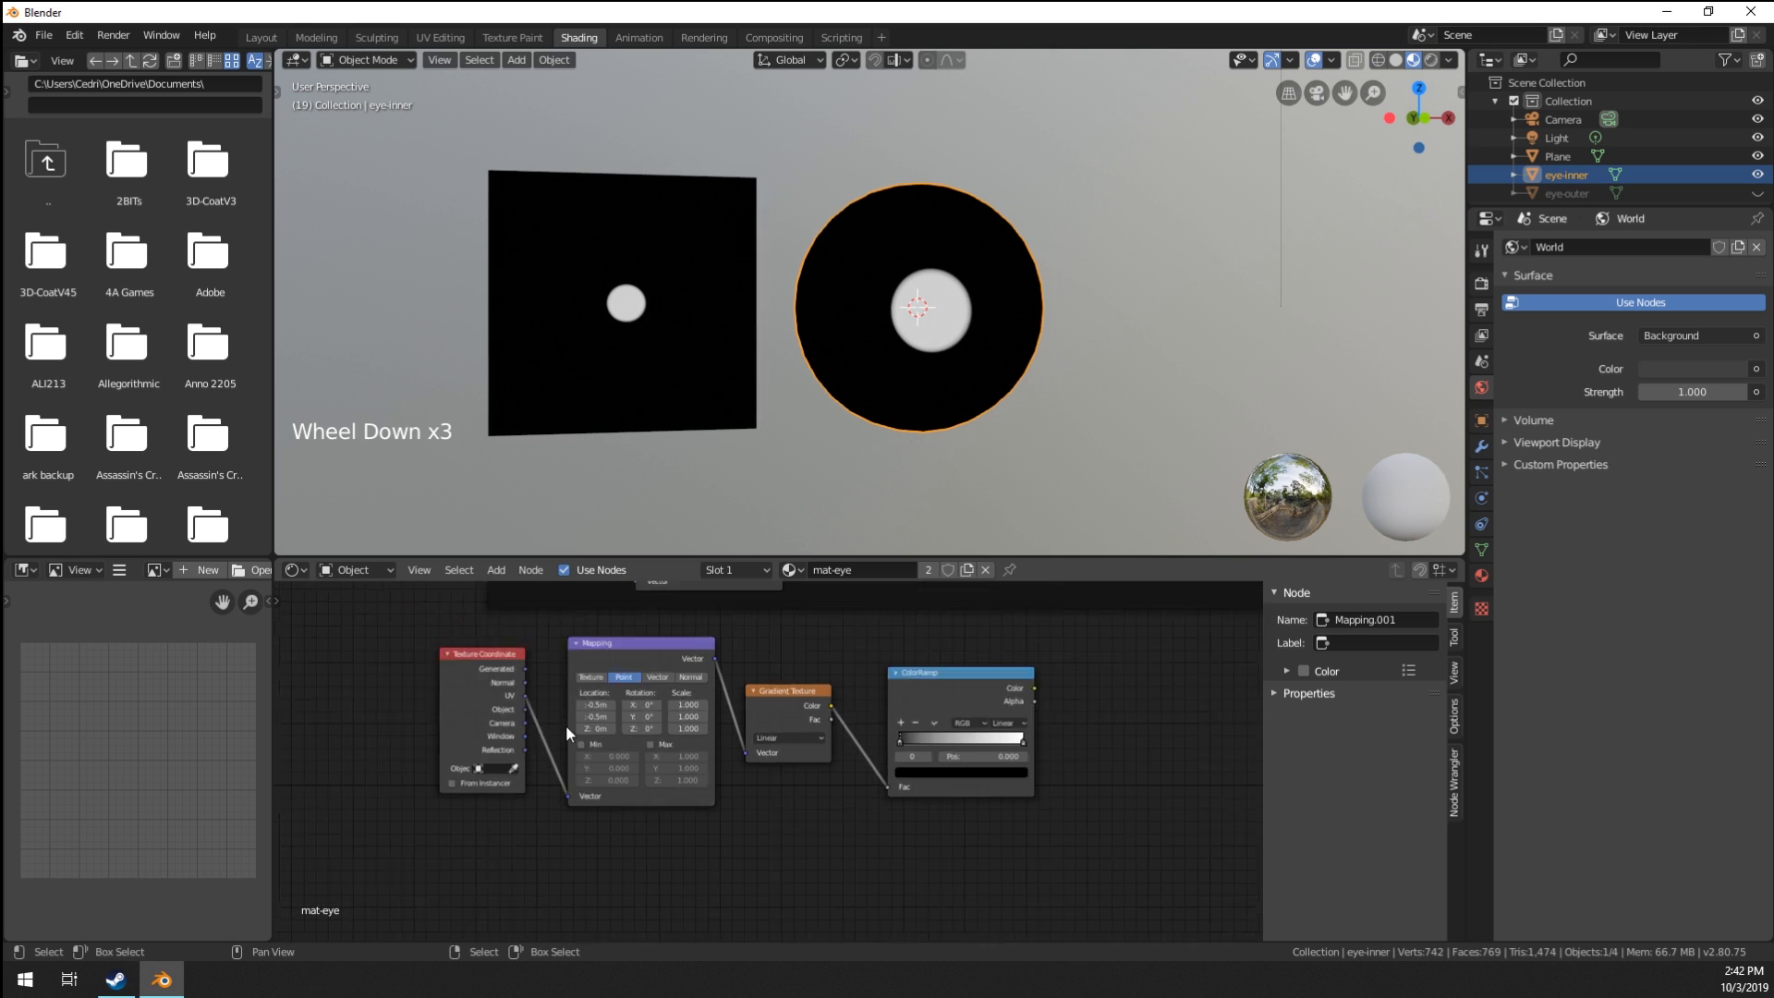
pyautogui.moveTo(627, 699); pyautogui.dragTo(578, 784, button='middle')
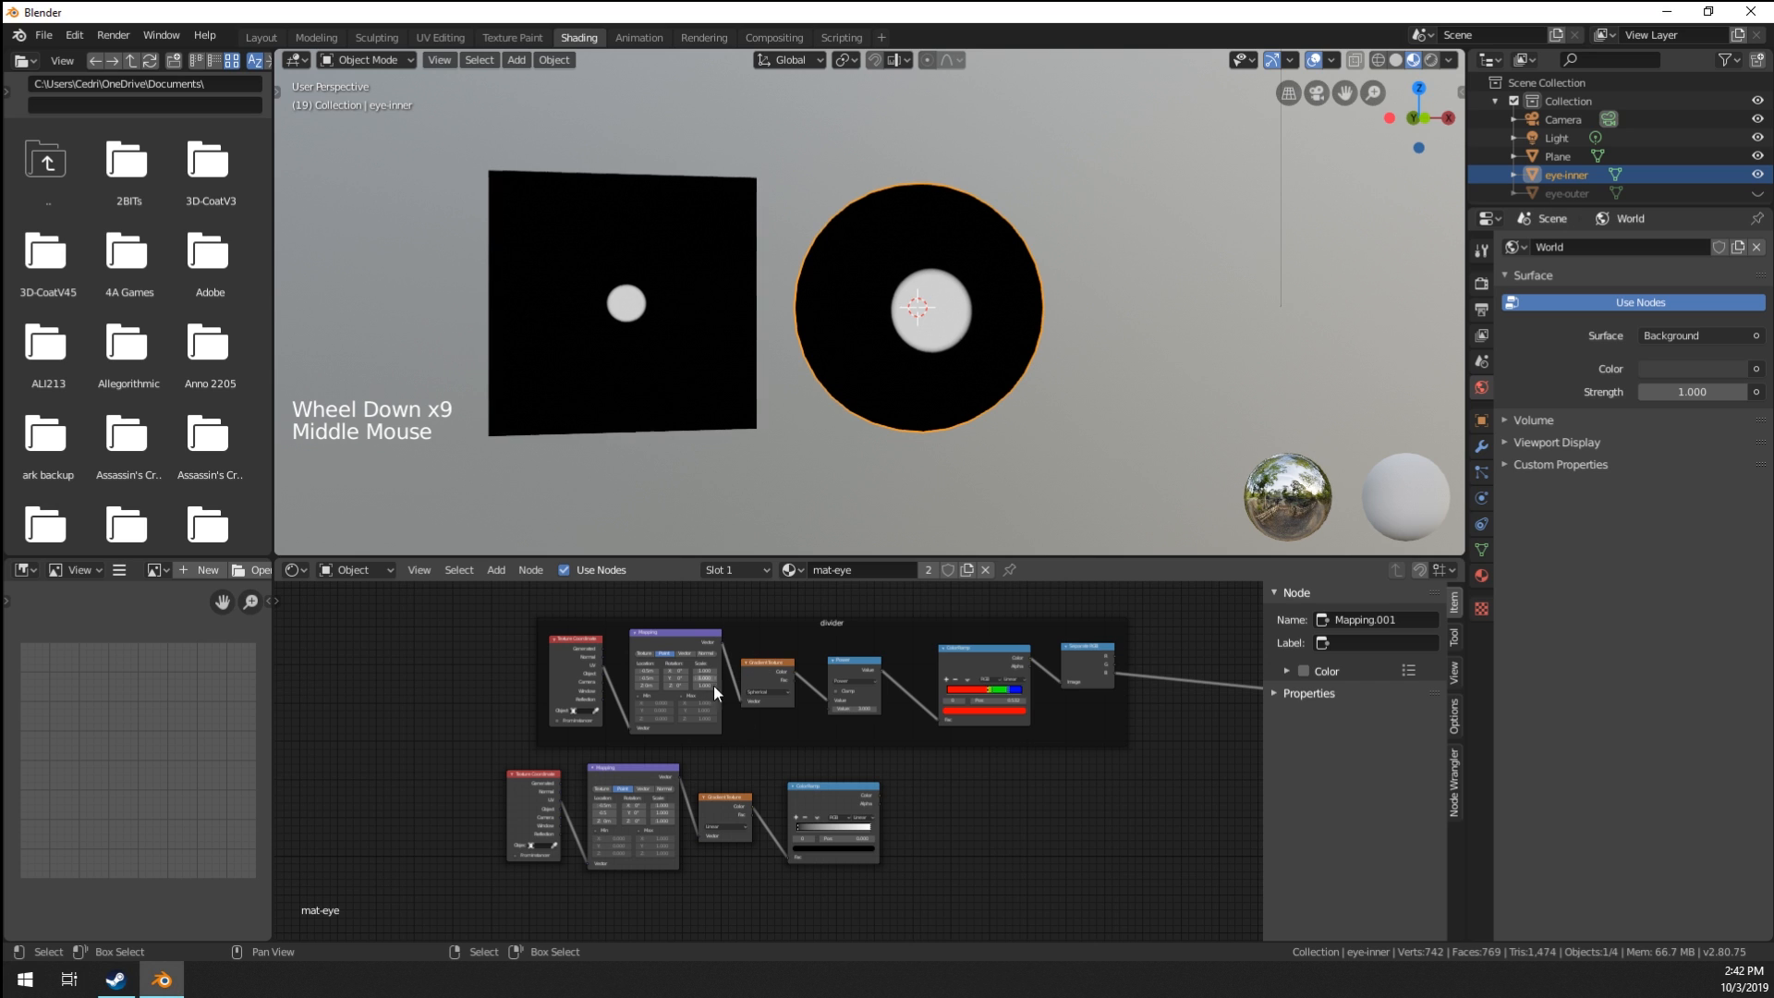
pyautogui.moveTo(714, 685); pyautogui.dragTo(664, 663, button='middle')
pyautogui.press('a')
pyautogui.press('a')
pyautogui.press('a')
pyautogui.press('b')
pyautogui.moveTo(394, 940); pyautogui.dragTo(821, 840)
pyautogui.press('g')
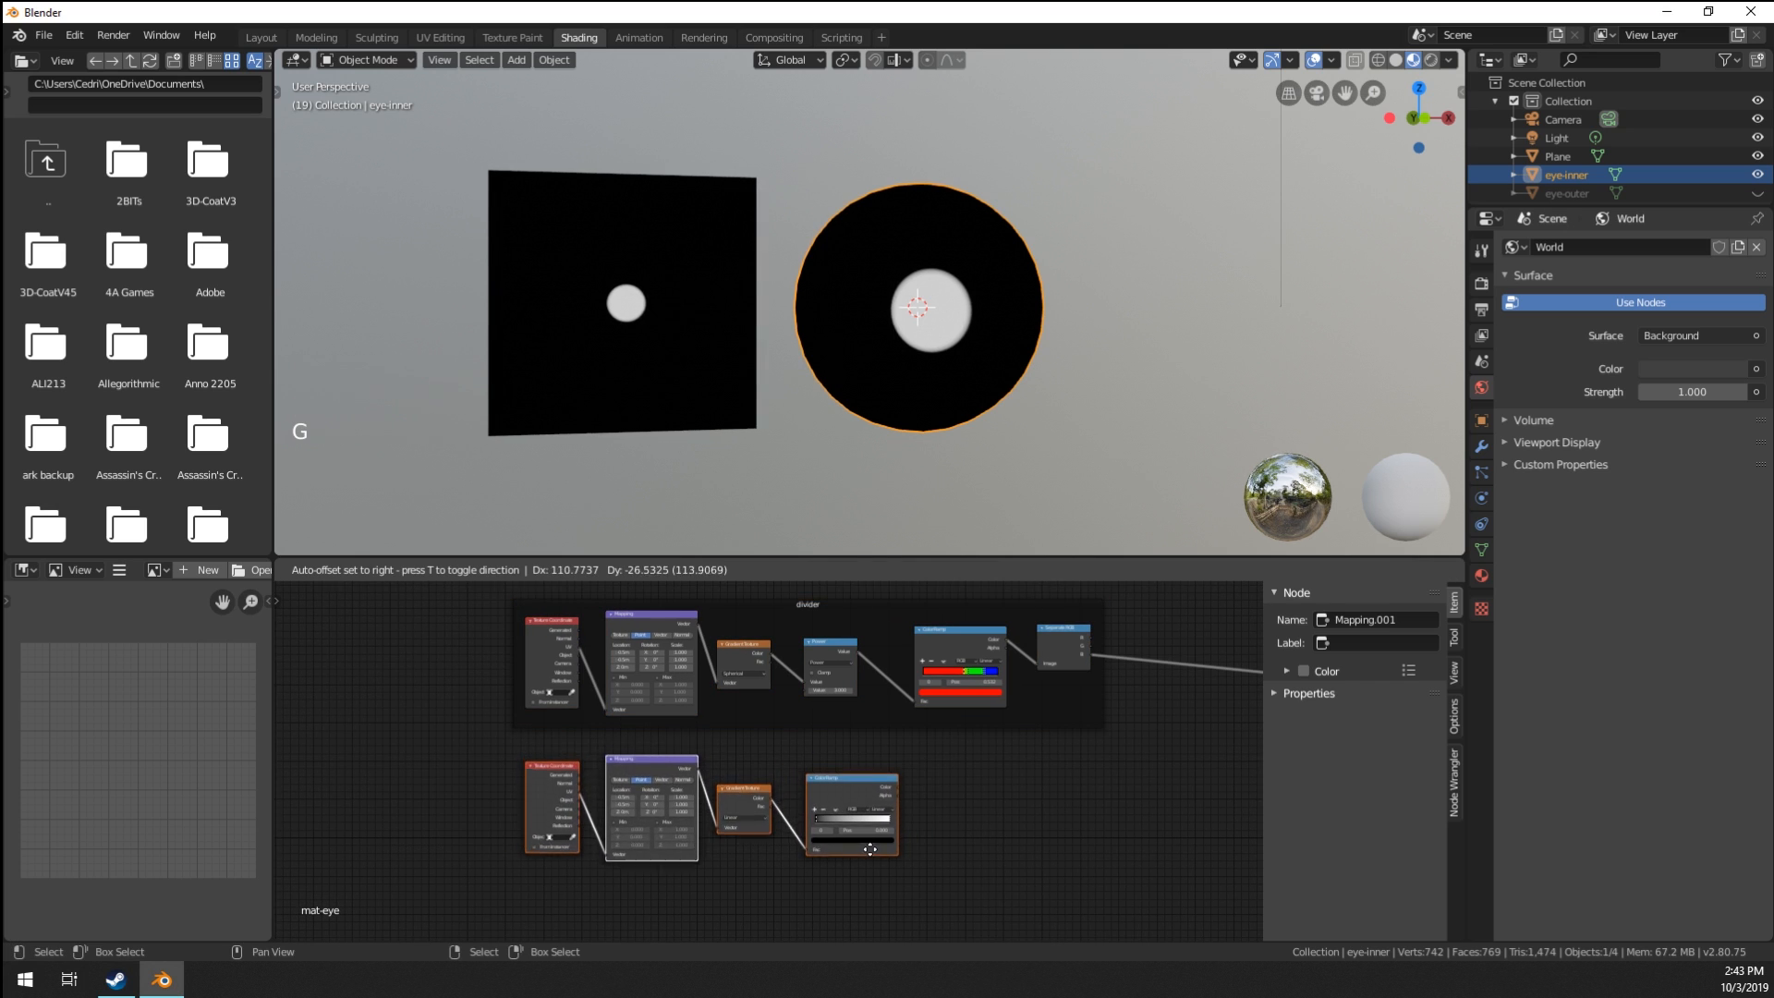
pyautogui.click(812, 856)
pyautogui.scroll(11, 812, 855)
pyautogui.moveTo(707, 846); pyautogui.dragTo(684, 771, button='middle')
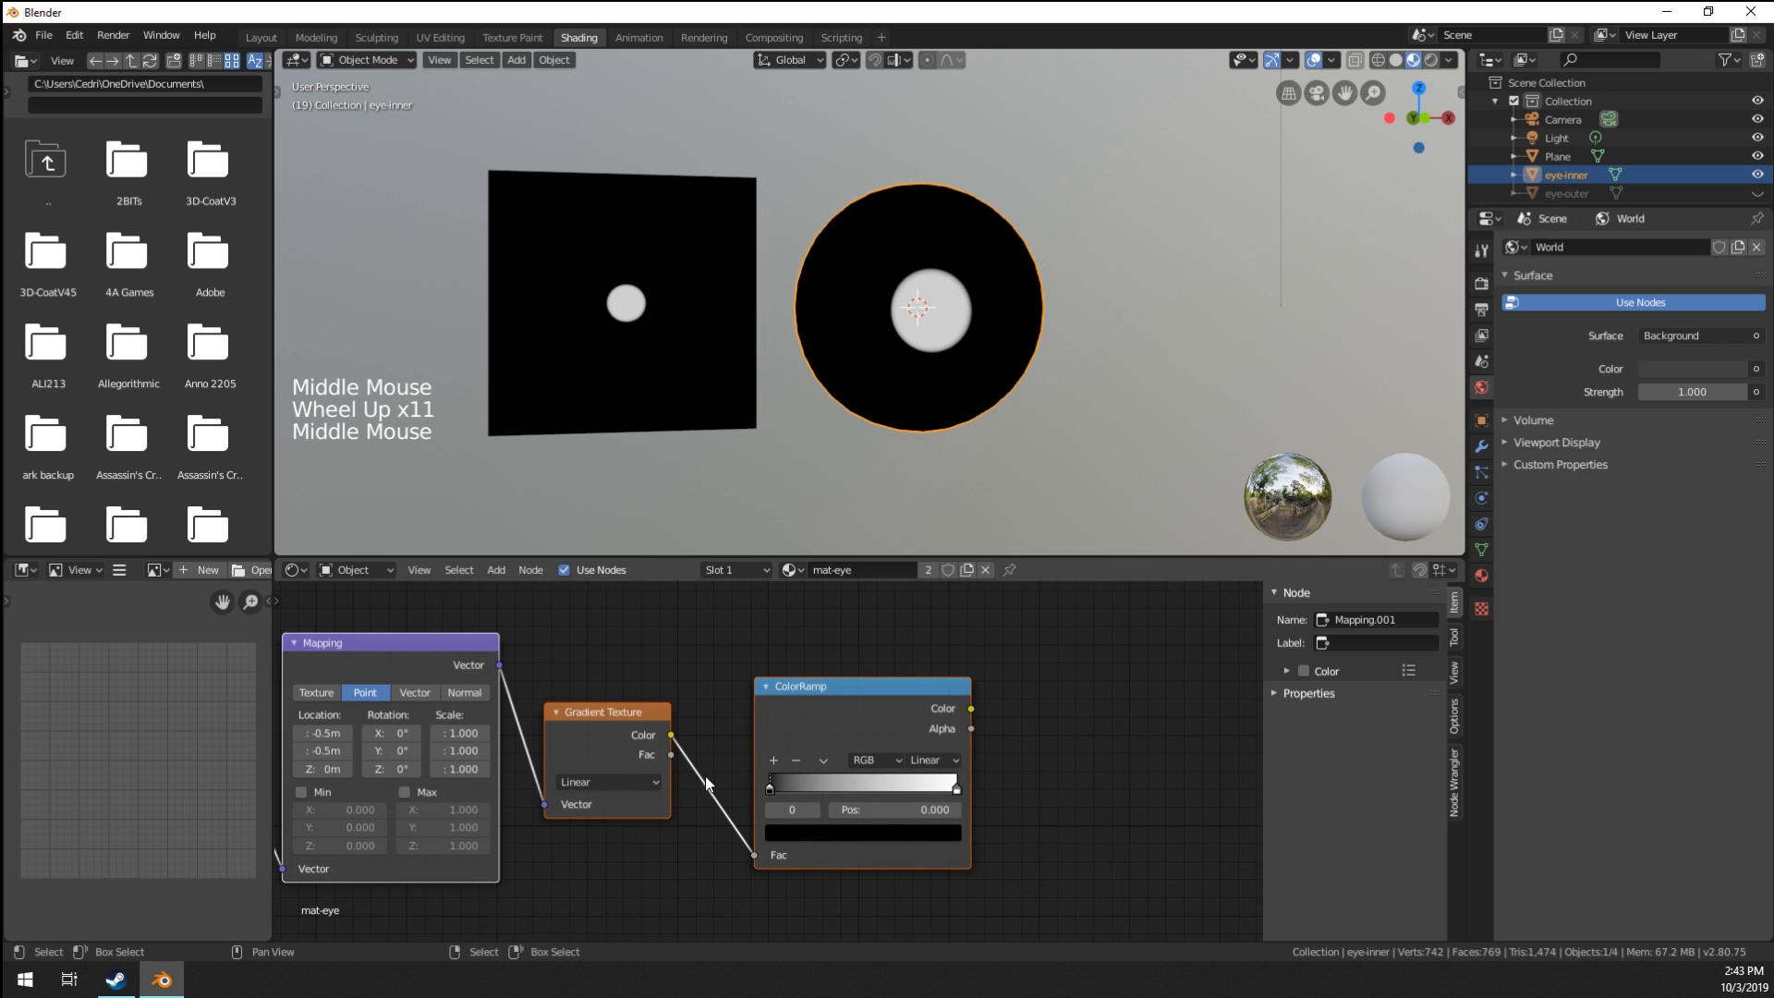
# Set the new Gradient Texture to Radial and preview its ColorRamp output on the plane and eye.
pyautogui.scroll(1, 601, 774)
pyautogui.click(604, 774)
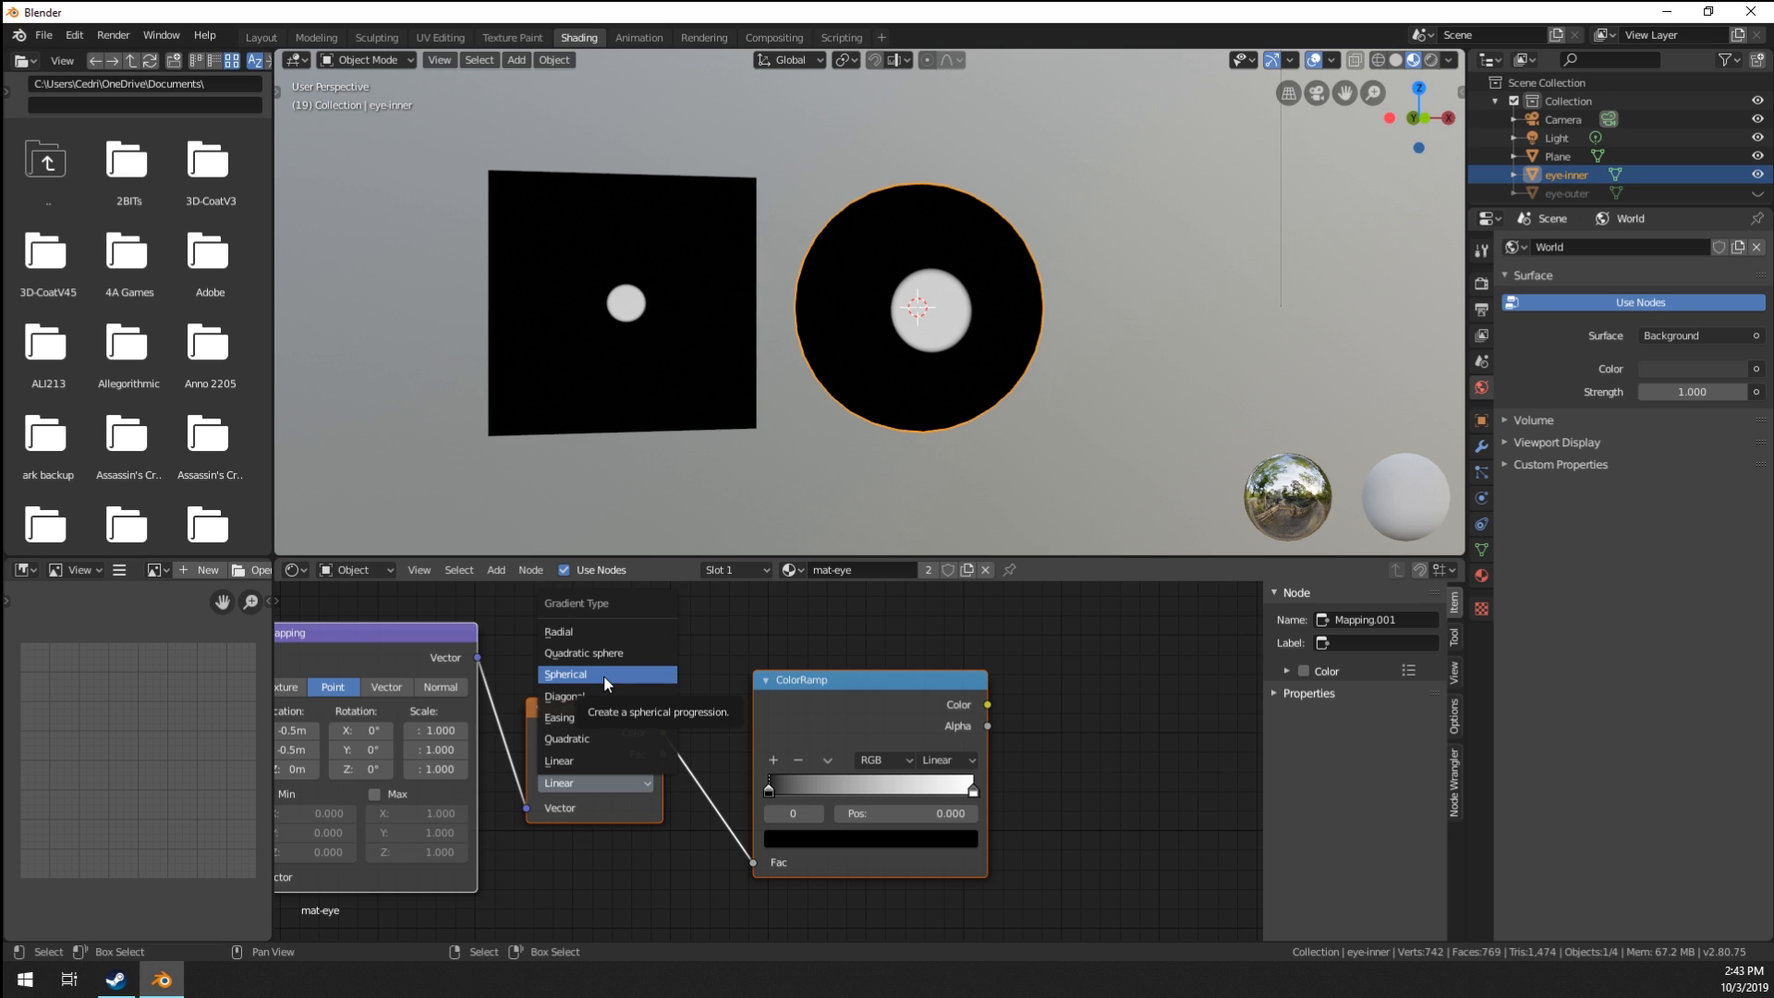
pyautogui.click(571, 634)
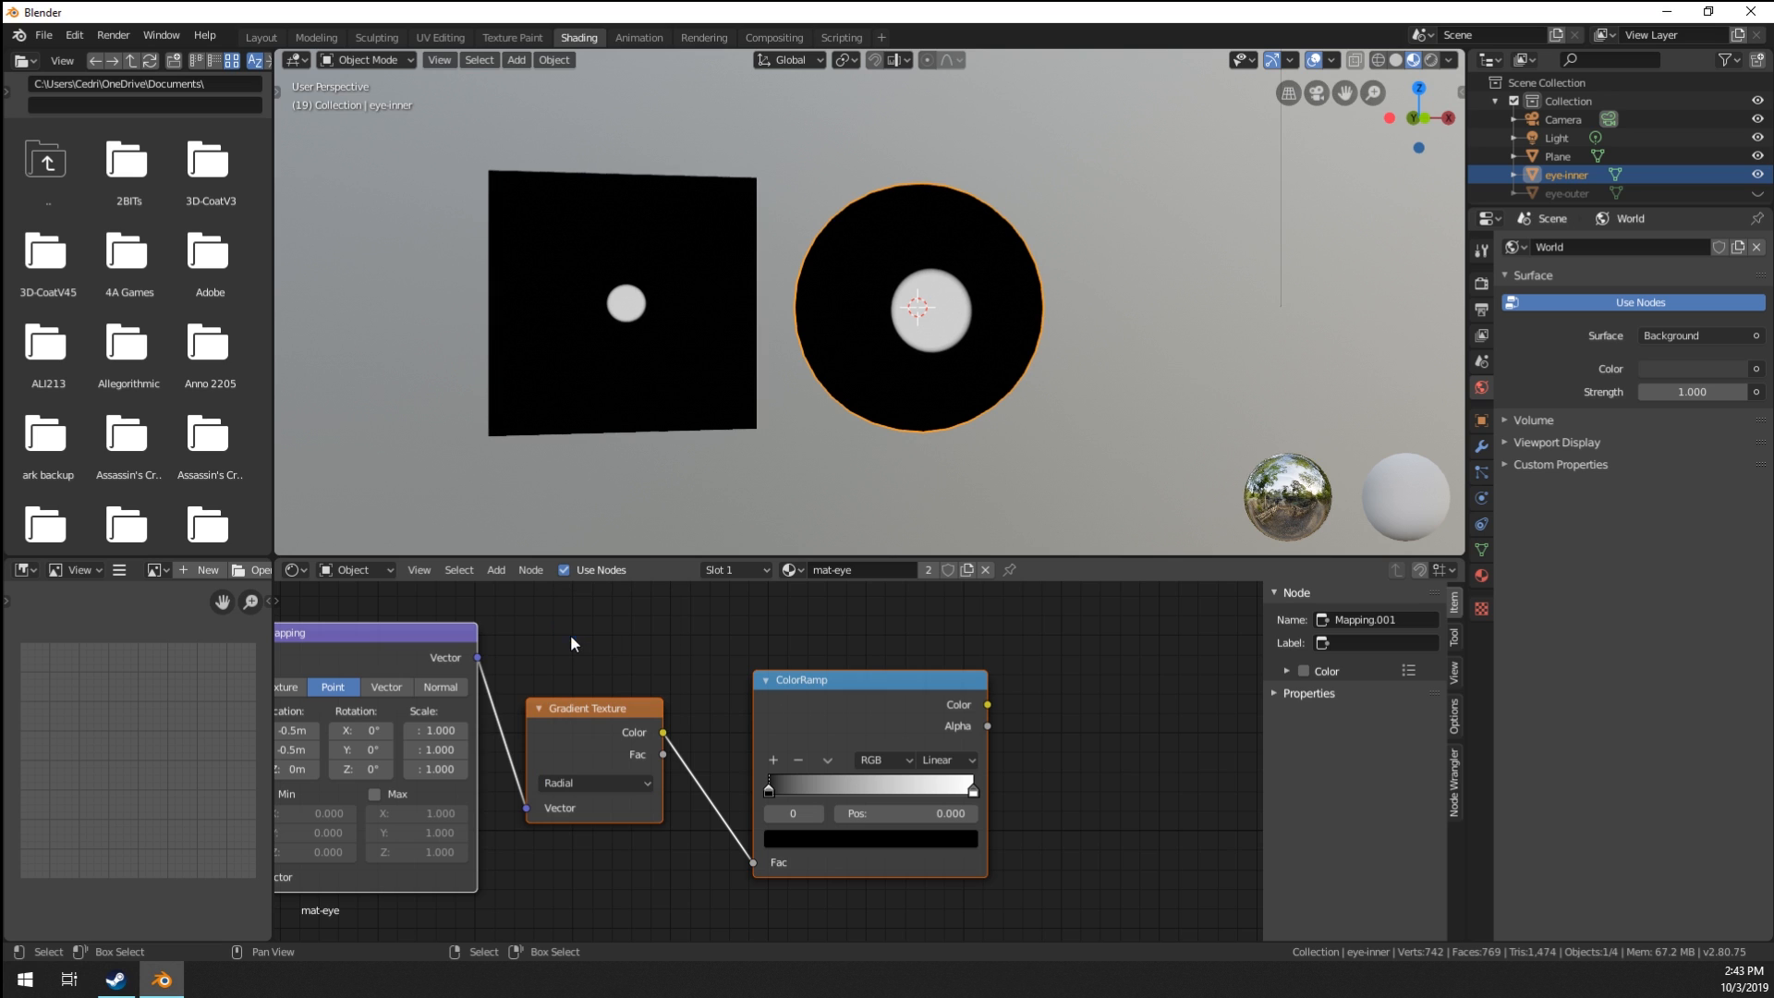
pyautogui.keyDown('ctrl'); pyautogui.keyDown('shift'); pyautogui.click(856, 702); pyautogui.keyUp('shift'); pyautogui.keyUp('ctrl')
pyautogui.moveTo(966, 245); pyautogui.dragTo(963, 323, button='middle')
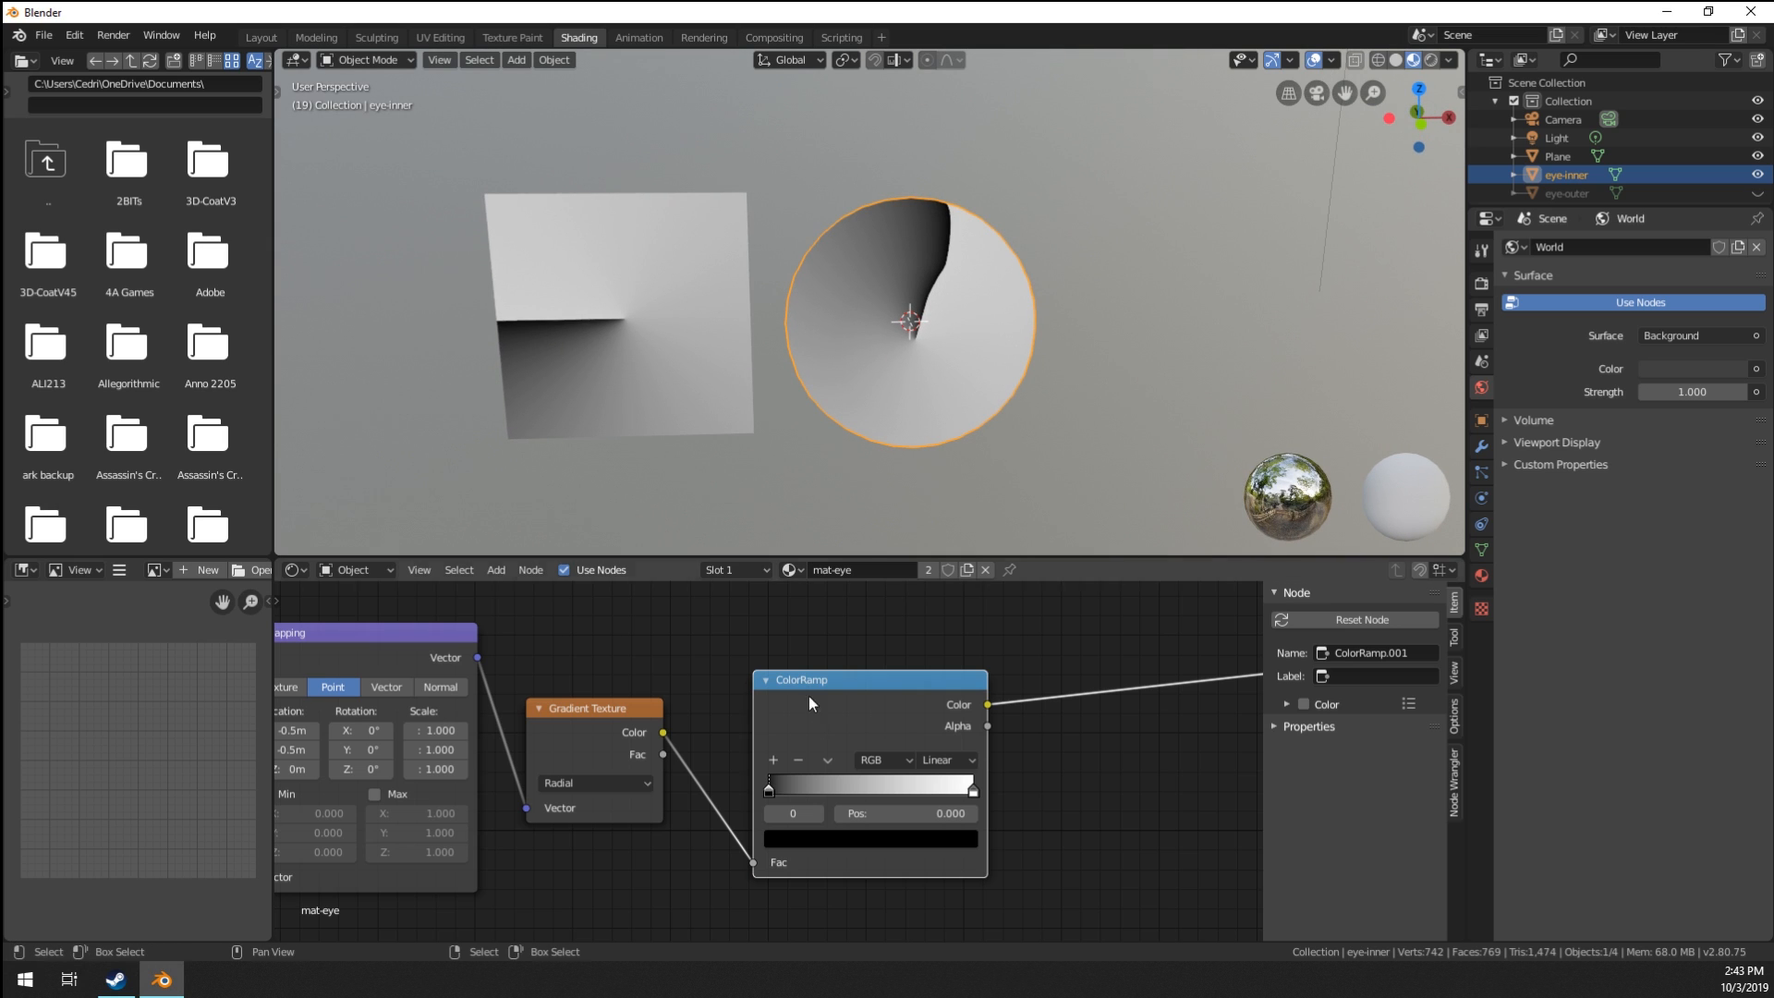
# Give the new ColorRamp a third stop, with black at both ends and the white stop at position 0.523.
pyautogui.moveTo(929, 662); pyautogui.dragTo(917, 628, button='middle')
pyautogui.scroll(3, 917, 667)
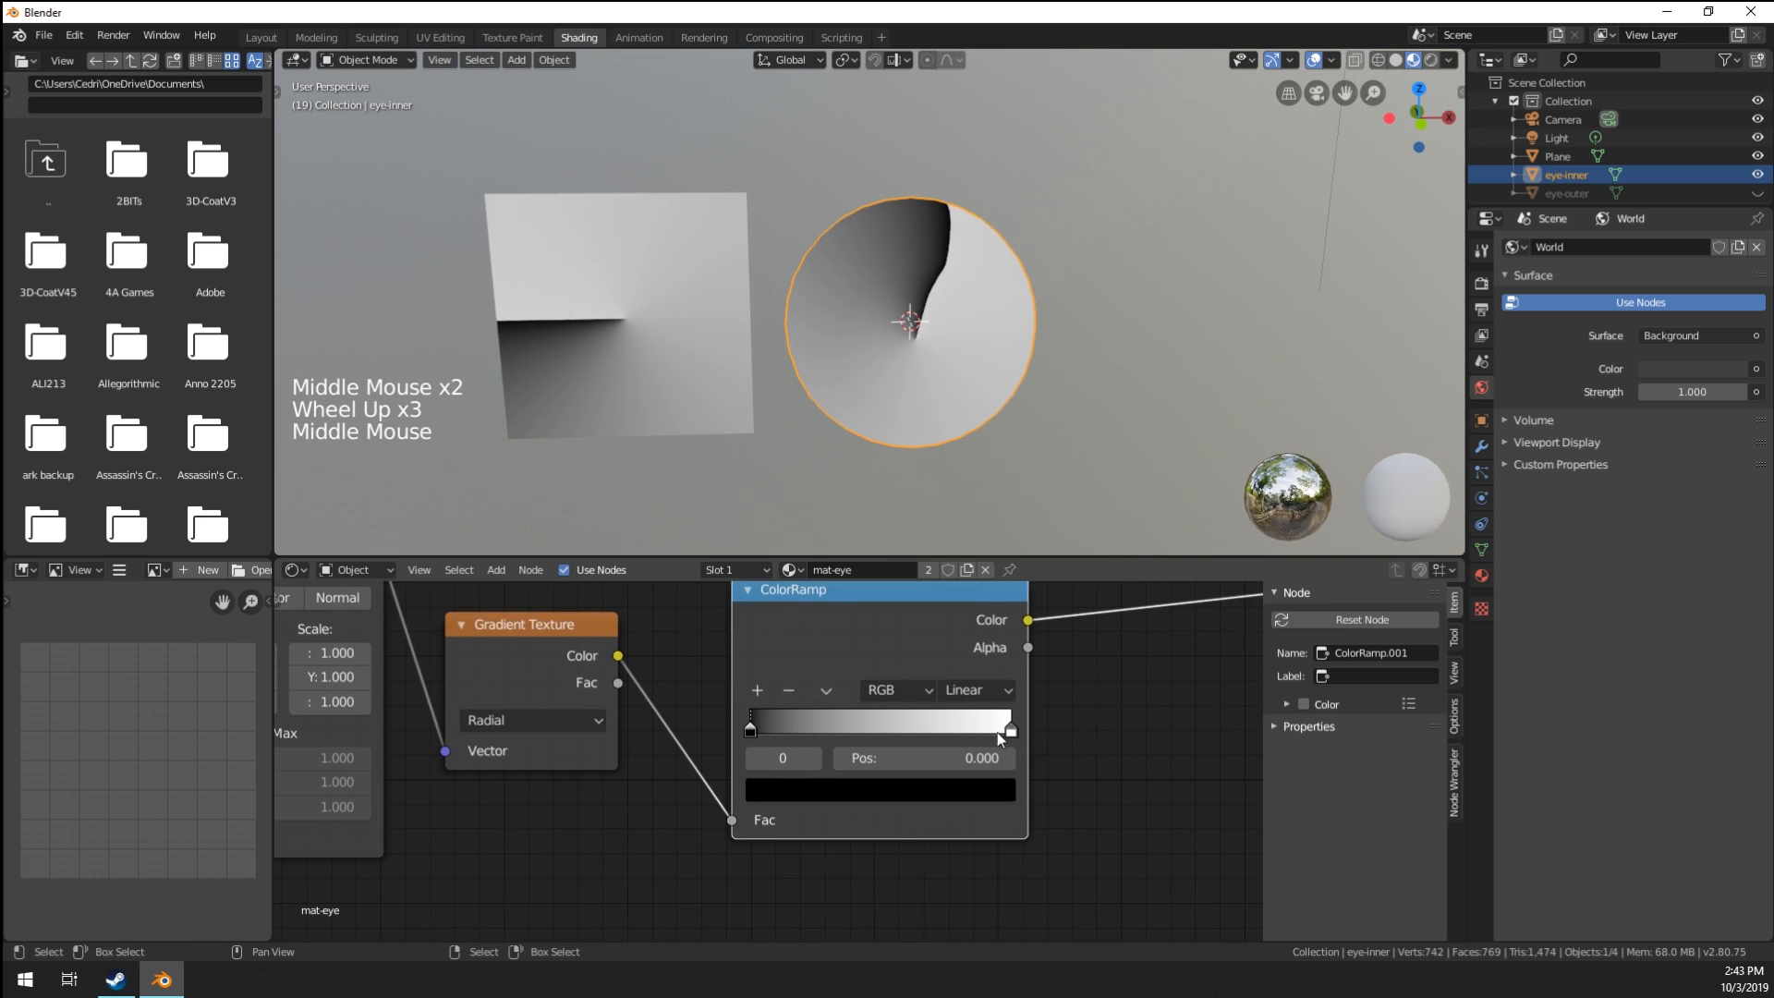
pyautogui.moveTo(1007, 730)
pyautogui.mouseDown()
pyautogui.moveTo(828, 728)
pyautogui.moveTo(1001, 734)
pyautogui.mouseUp()
pyautogui.click(757, 690)
pyautogui.click(989, 799)
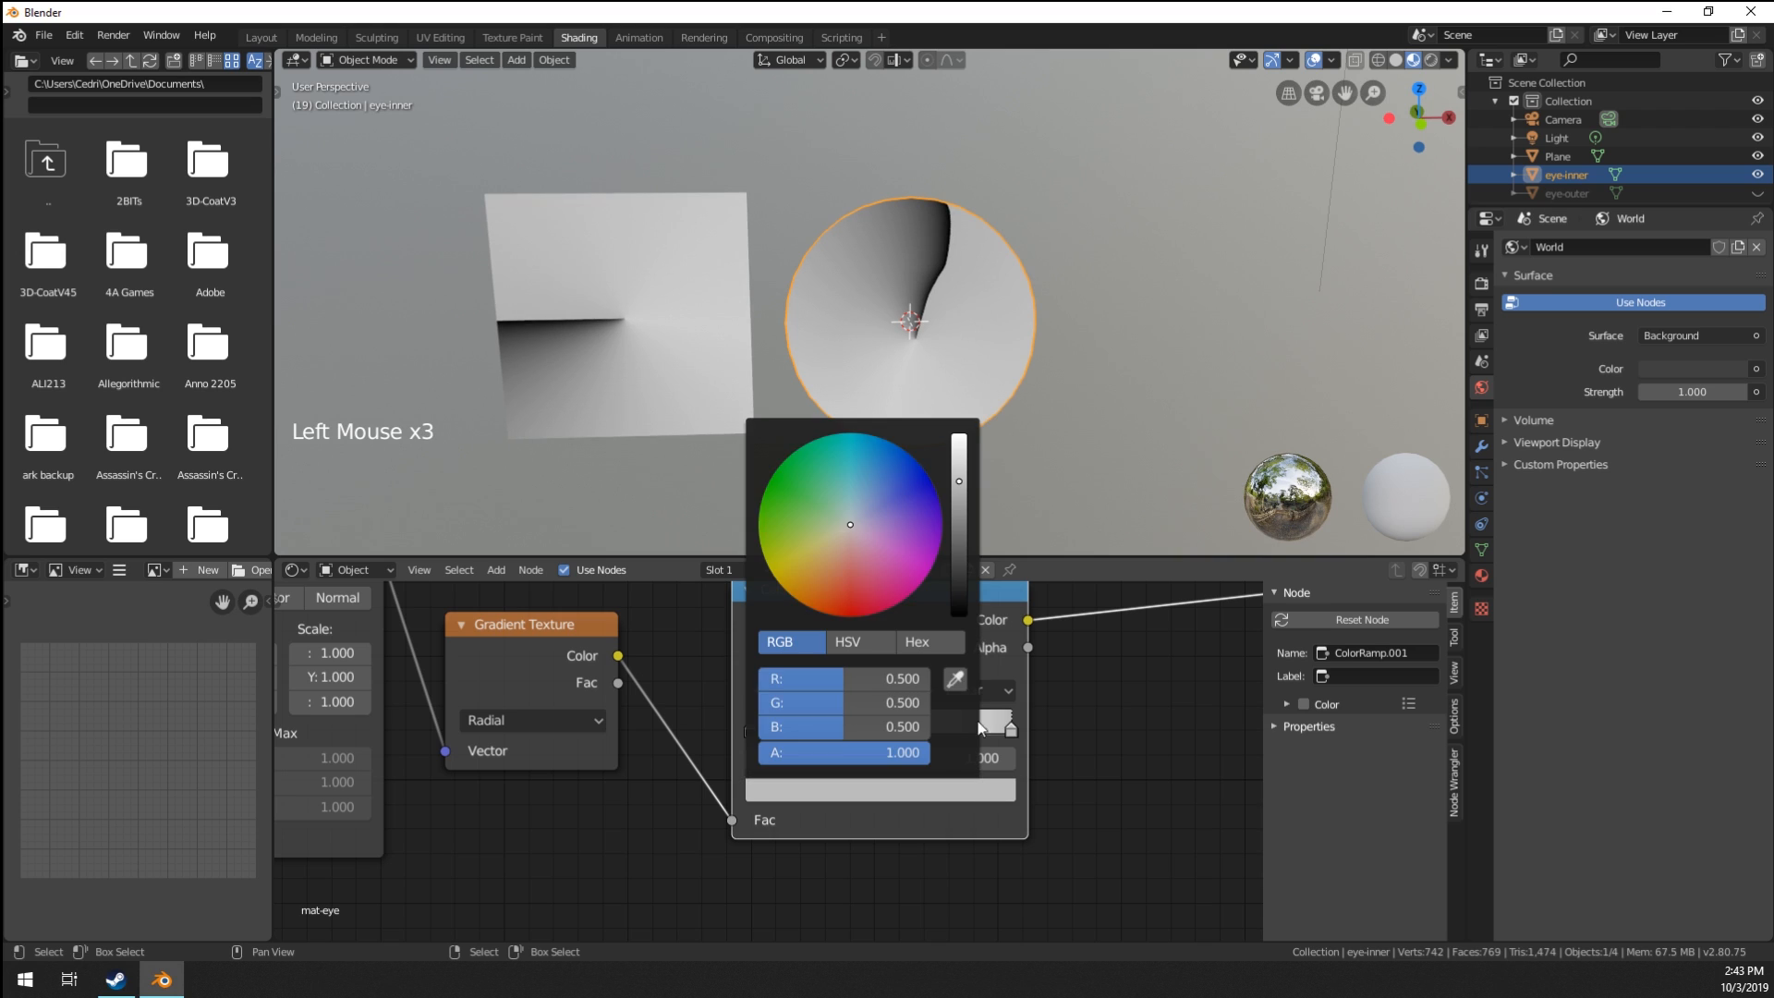
pyautogui.moveTo(957, 592); pyautogui.dragTo(958, 633)
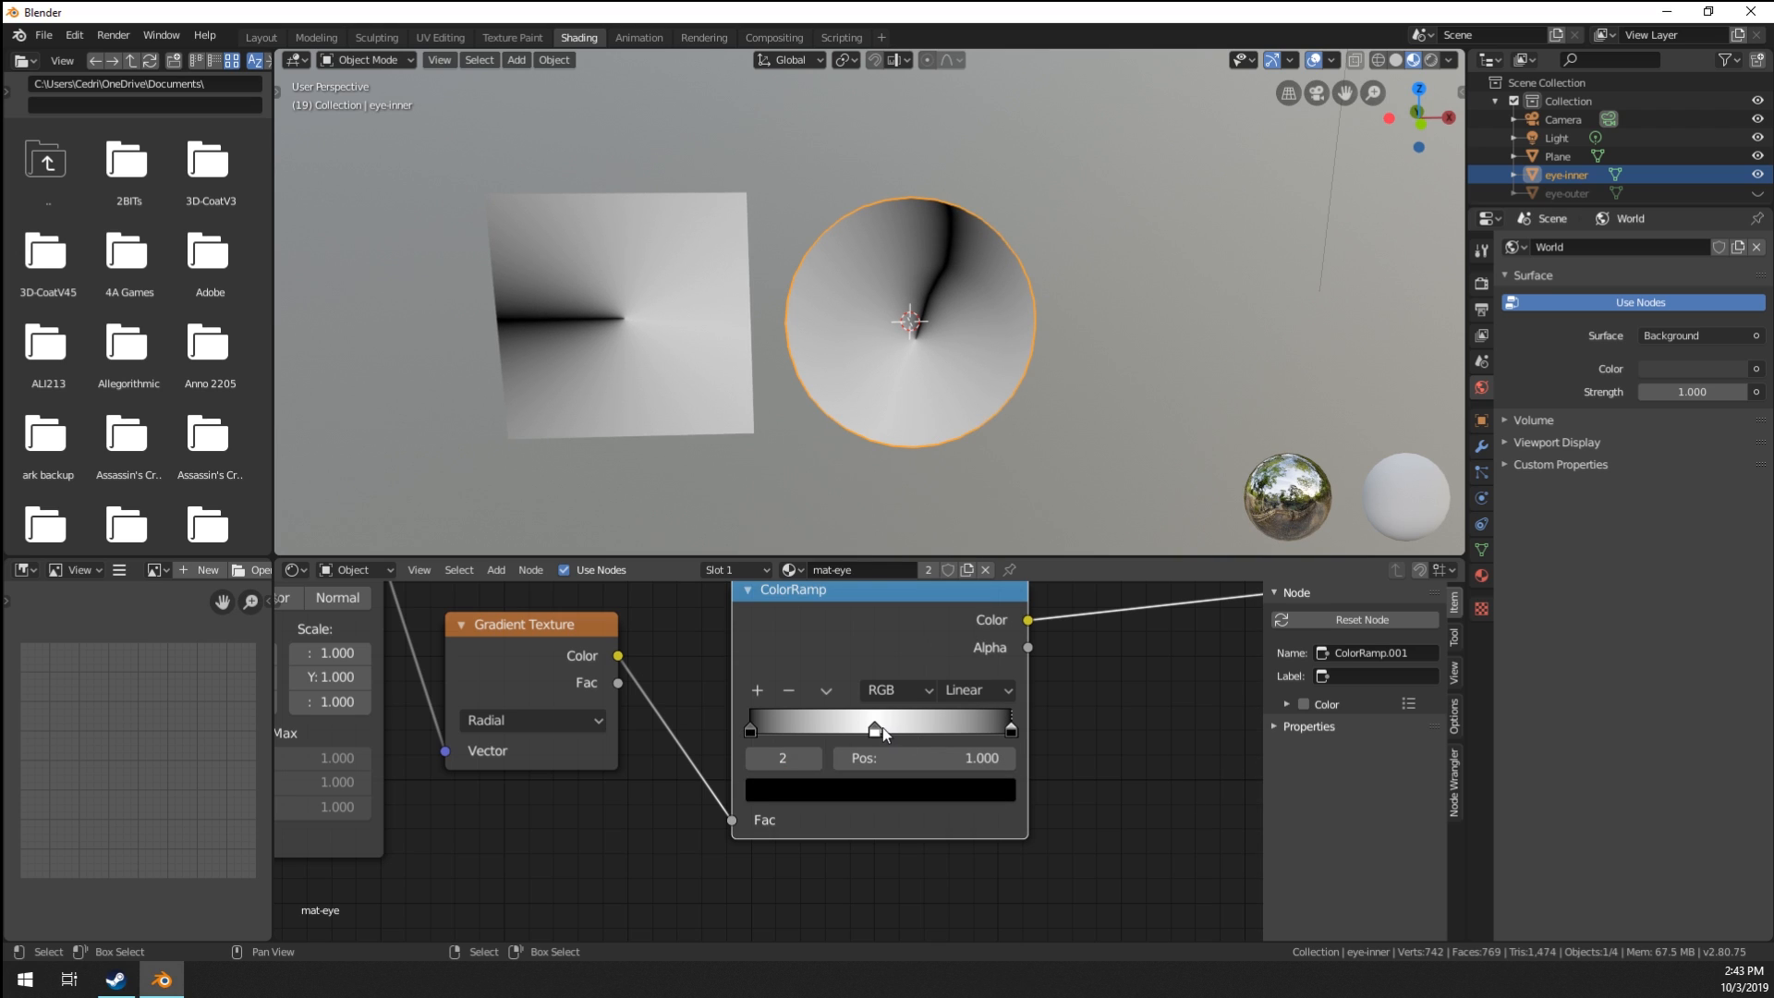
pyautogui.moveTo(878, 727); pyautogui.dragTo(889, 729)
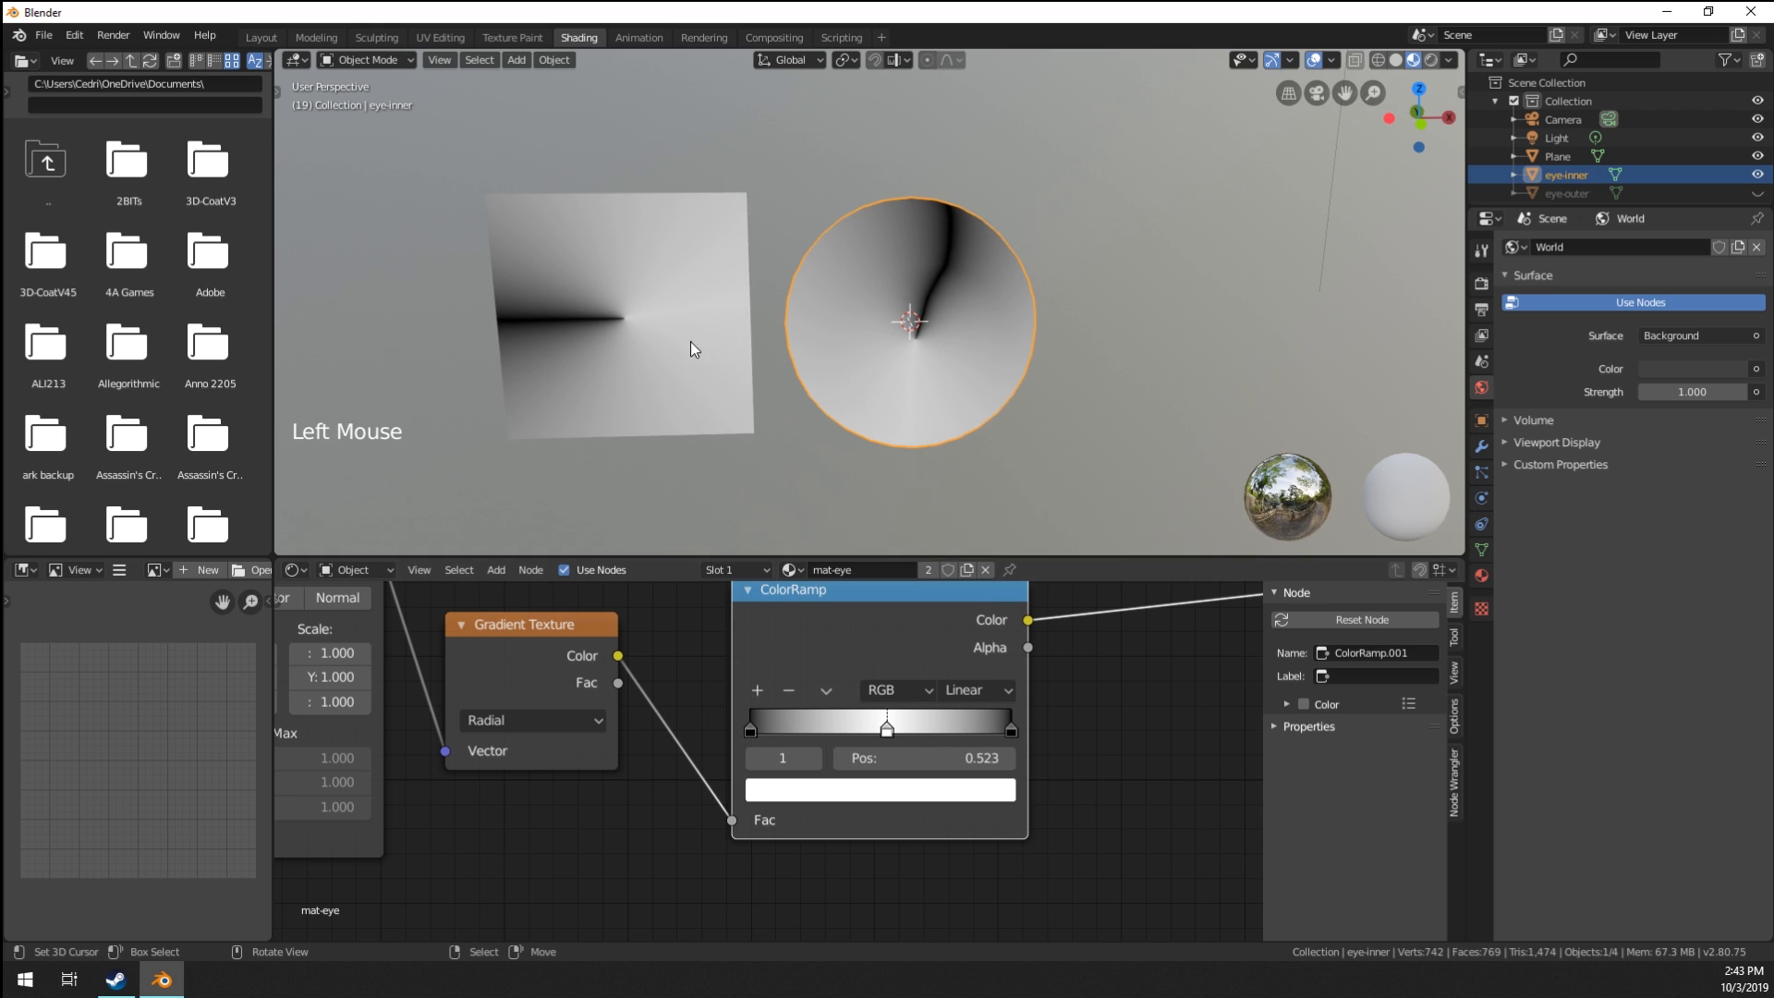
# Add a Noise Texture node beyond the new ColorRamp.
pyautogui.scroll(-8, 907, 604)
pyautogui.moveTo(907, 604); pyautogui.dragTo(621, 670, button='middle')
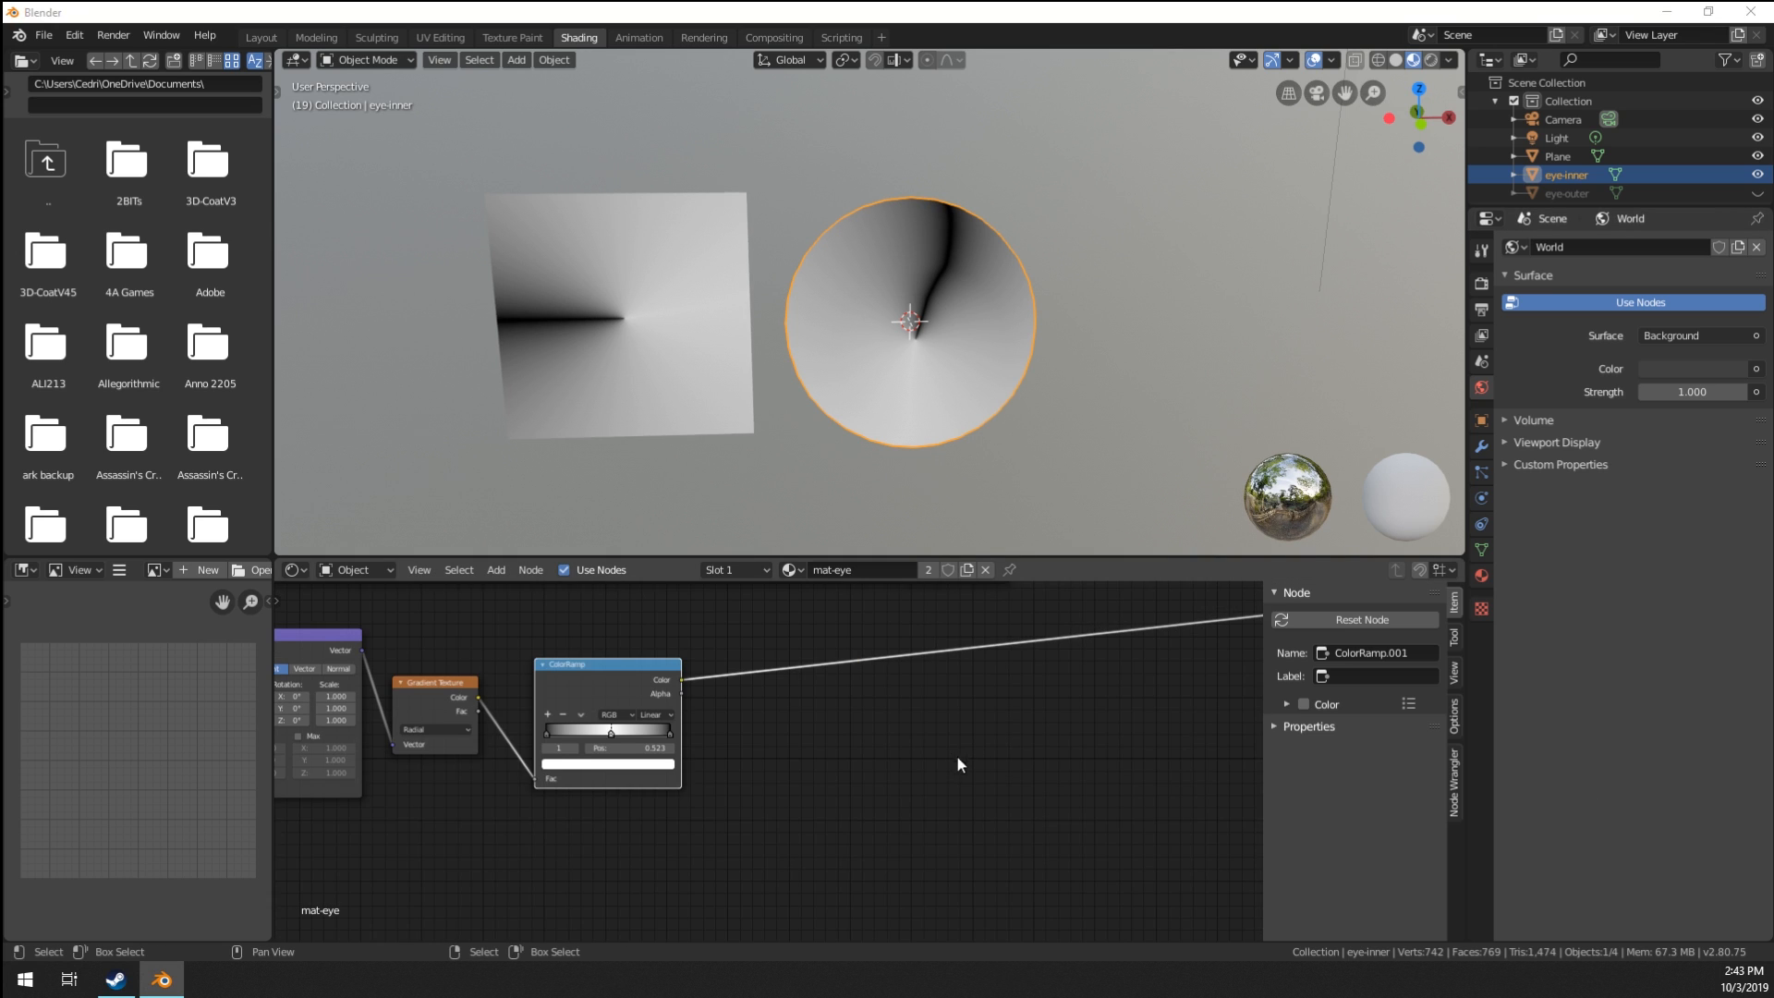
pyautogui.moveTo(959, 762); pyautogui.dragTo(1006, 761, button='middle')
pyautogui.hotkey('shift', 'a')
pyautogui.moveTo(842, 727)
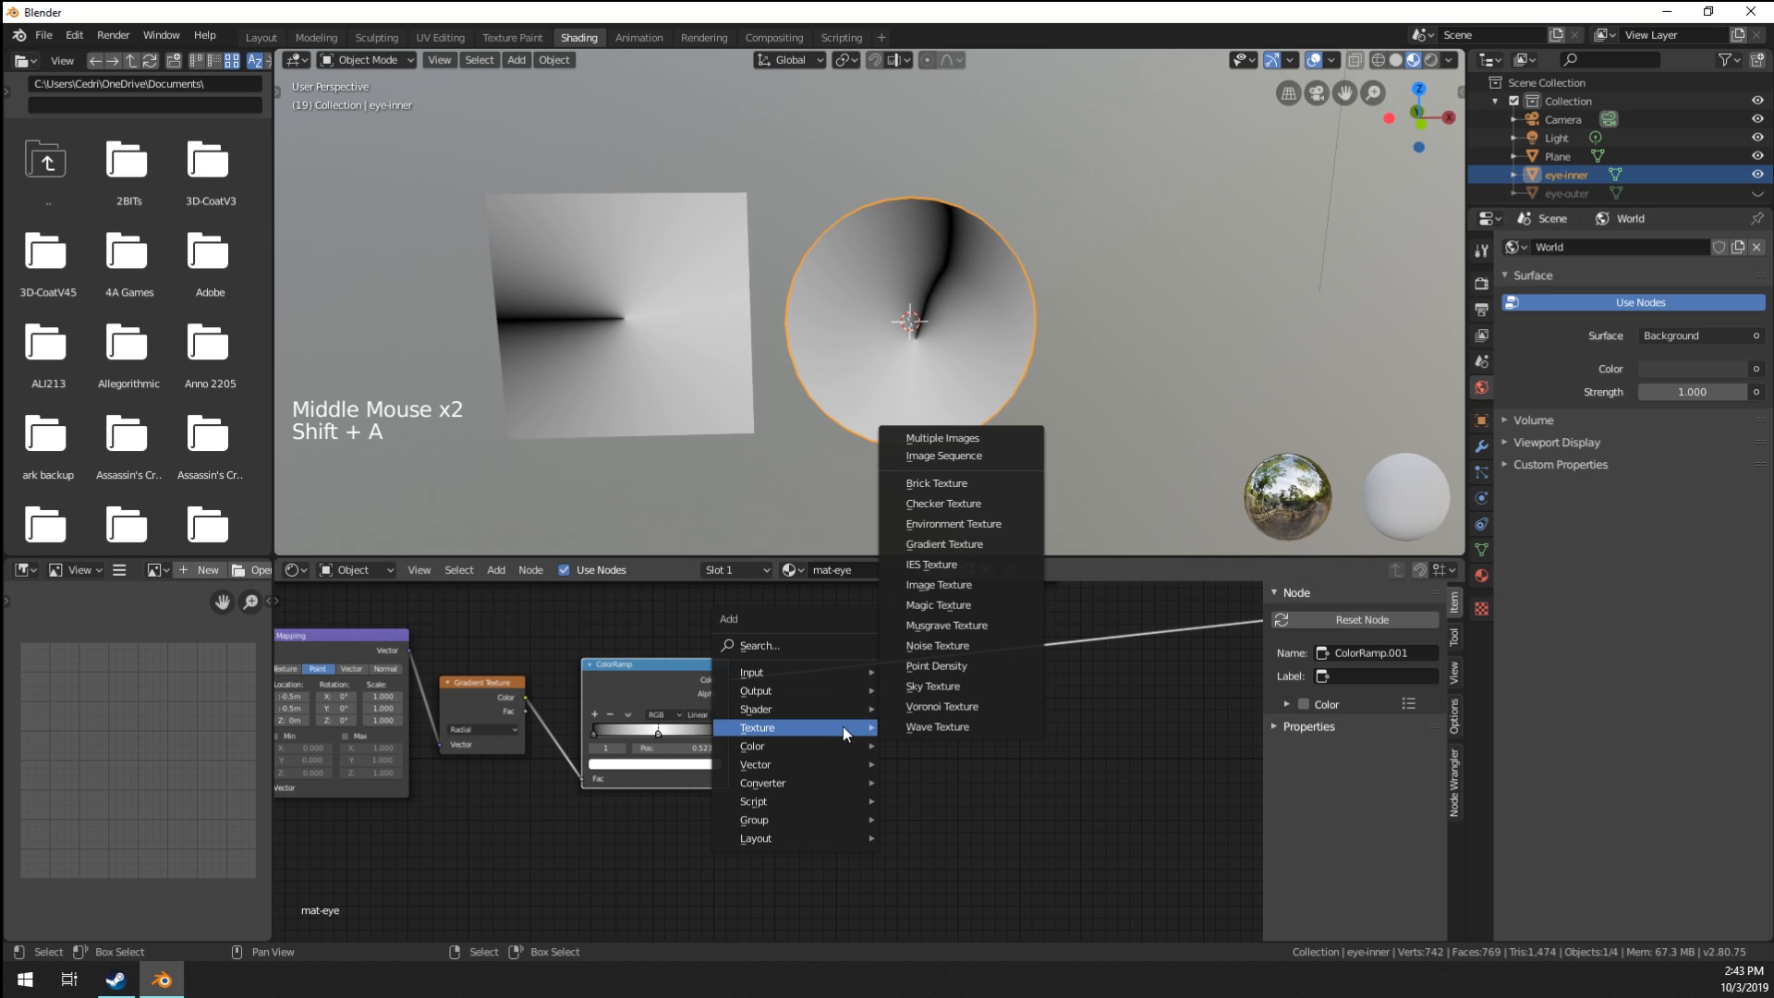
pyautogui.click(961, 645)
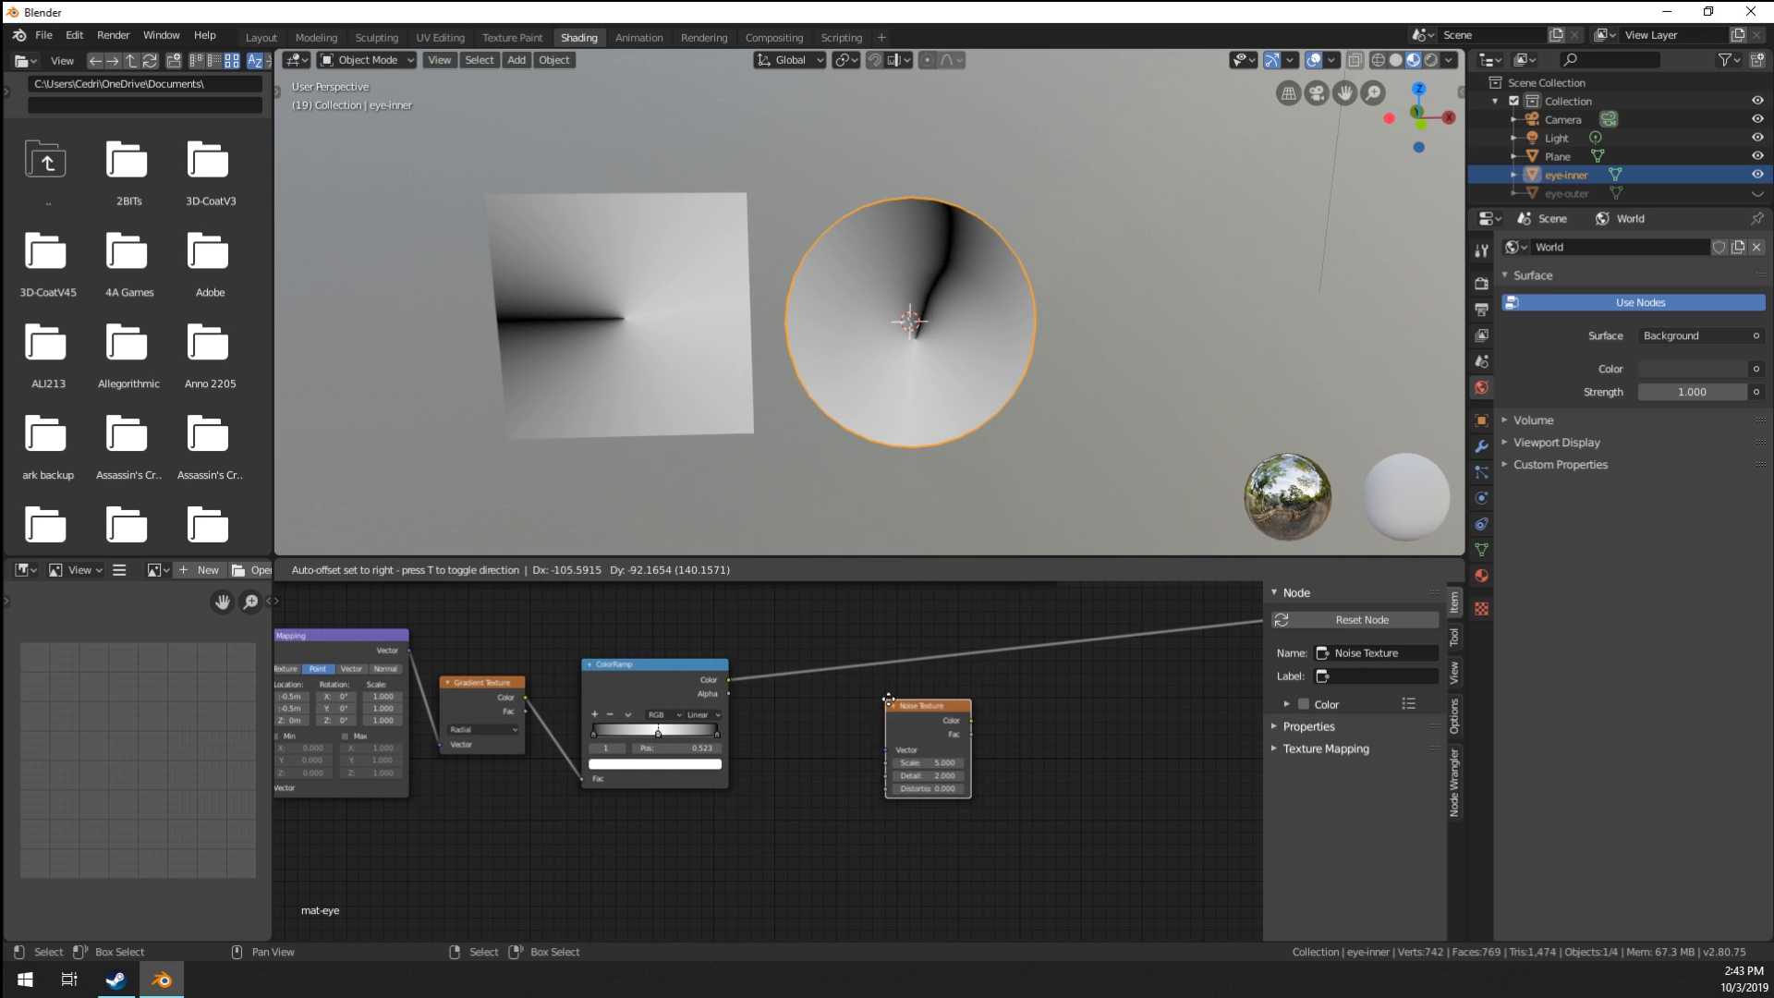
pyautogui.click(906, 723)
# Add a Voronoi Texture node beneath the Noise Texture and shift both nodes to leave room after the ColorRamp.
pyautogui.hotkey('shift', 'a')
pyautogui.moveTo(906, 722)
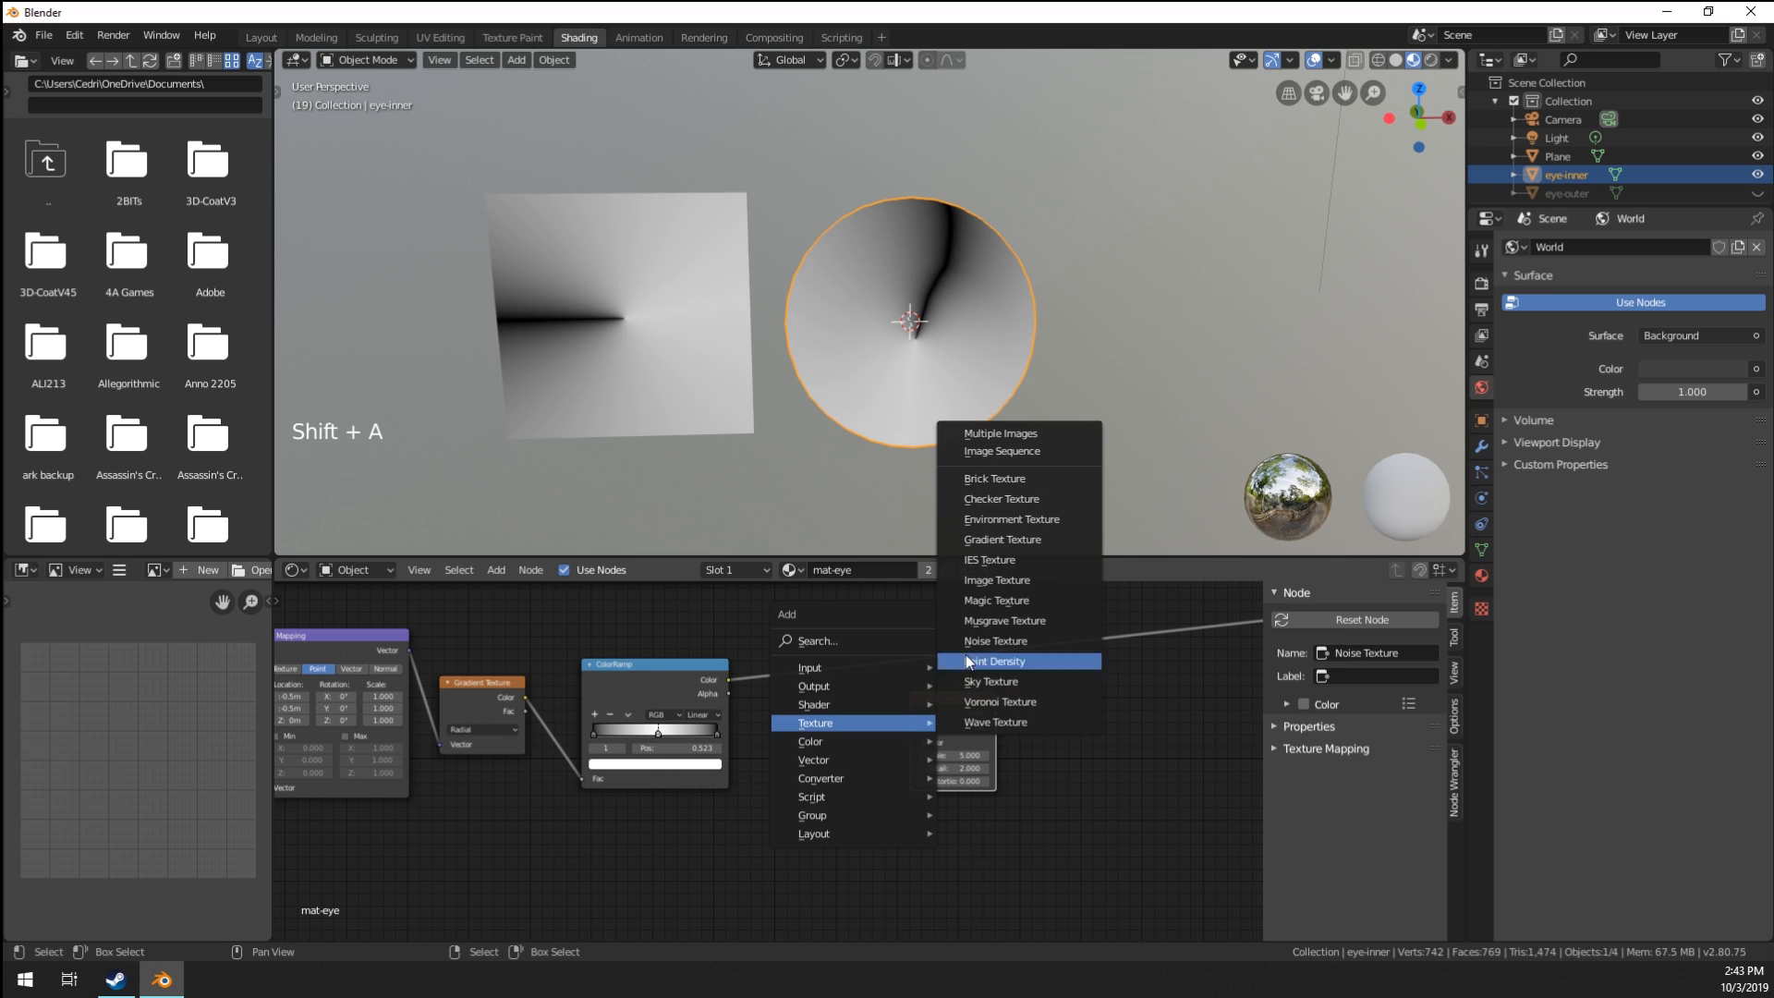
pyautogui.click(1000, 702)
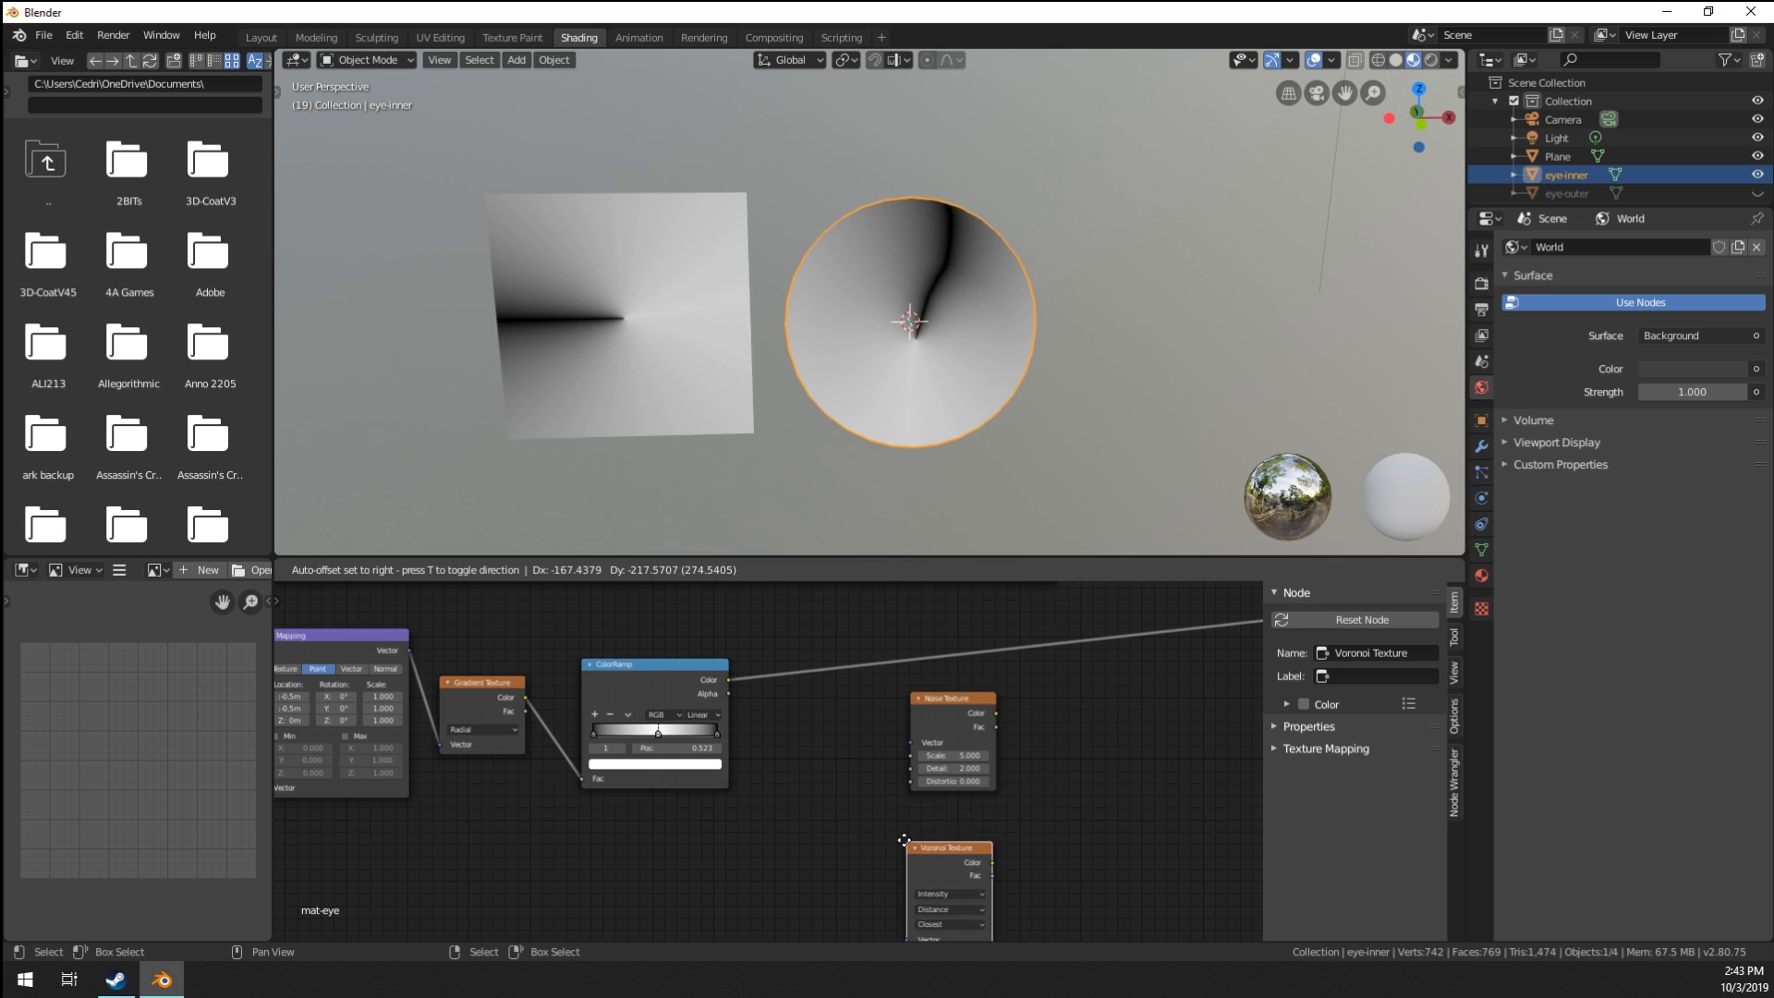
pyautogui.click(923, 745)
pyautogui.keyDown('shift'); pyautogui.click(945, 712); pyautogui.keyUp('shift')
pyautogui.press('g')
pyautogui.click(913, 692)
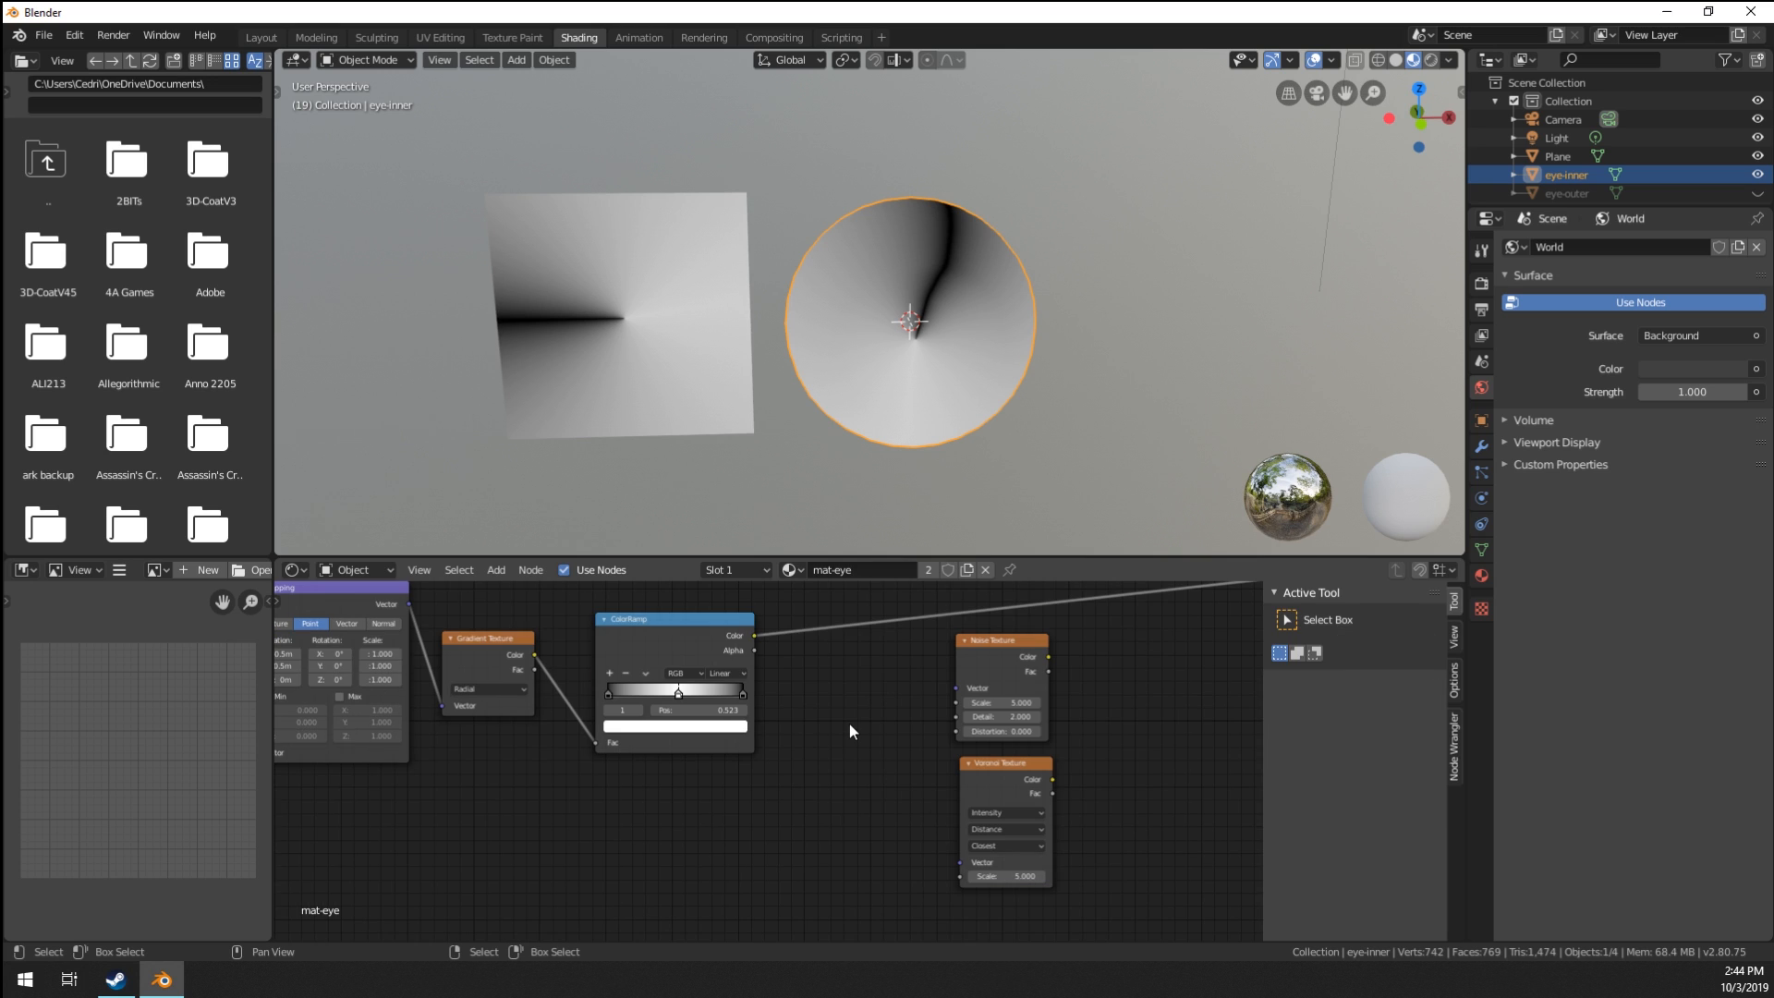
# Add a MixRGB node between the ColorRamp and the textures and connect the ColorRamp's Color to its Color1.
pyautogui.hotkey('shift', 'a')
pyautogui.moveTo(850, 723)
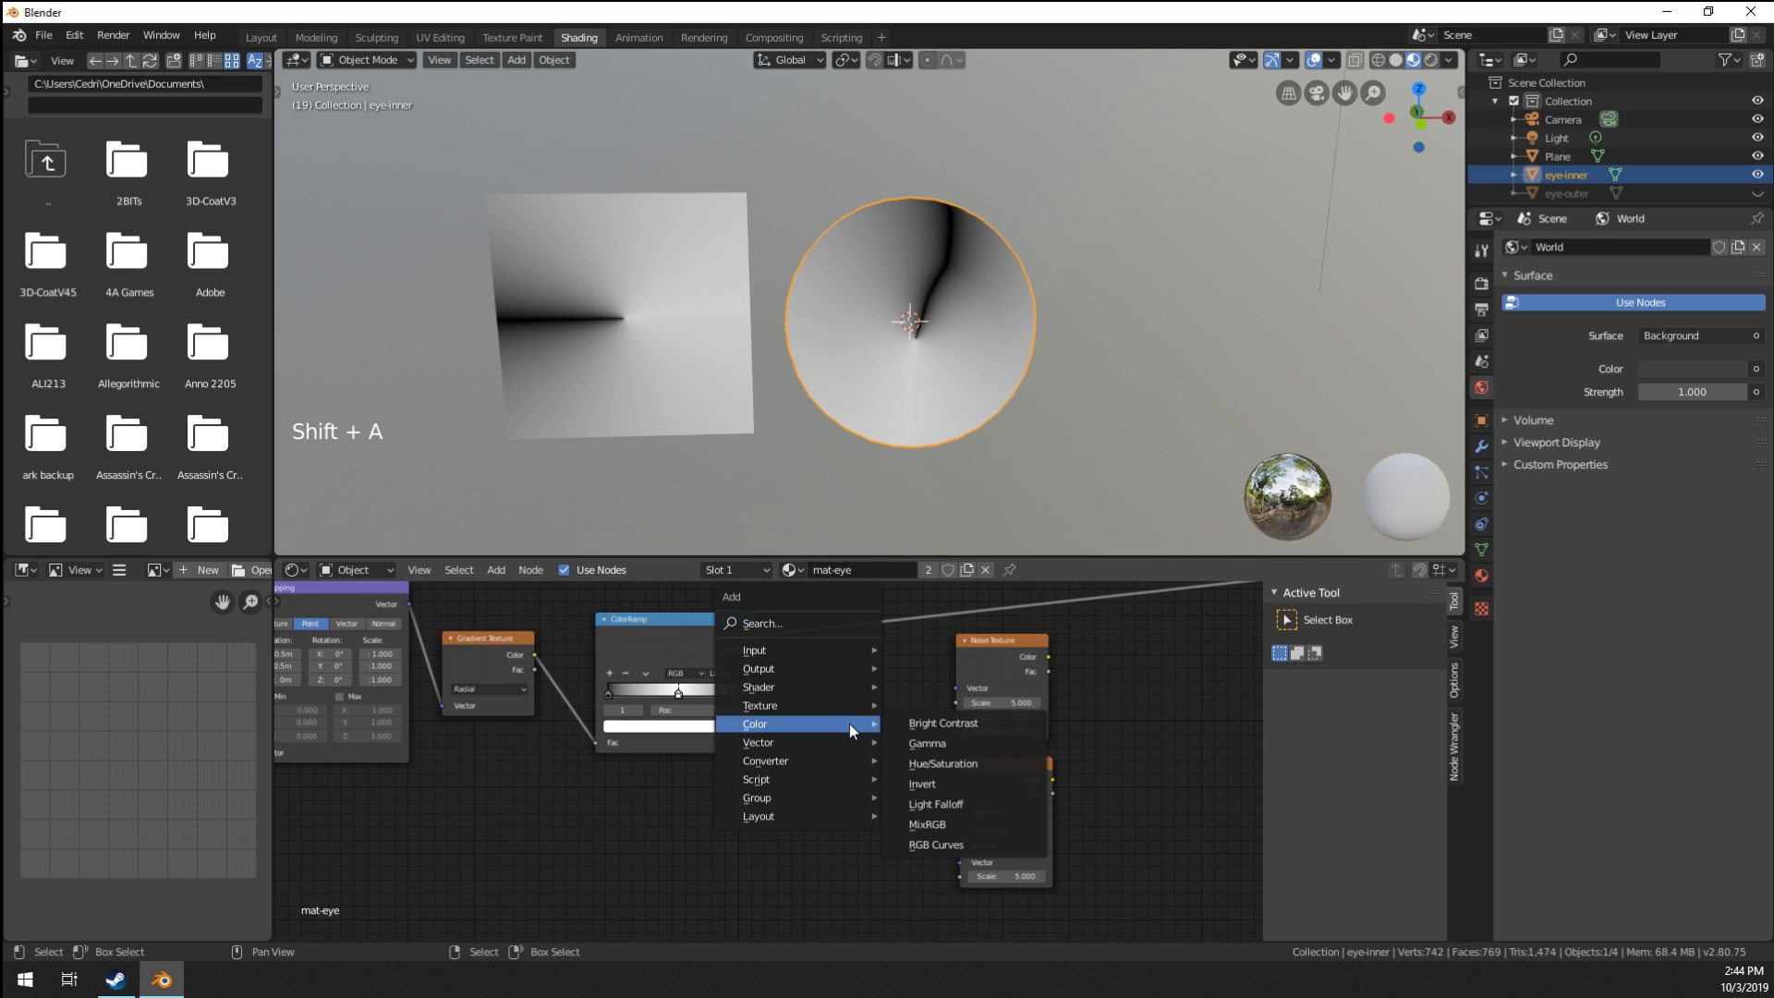
pyautogui.click(952, 824)
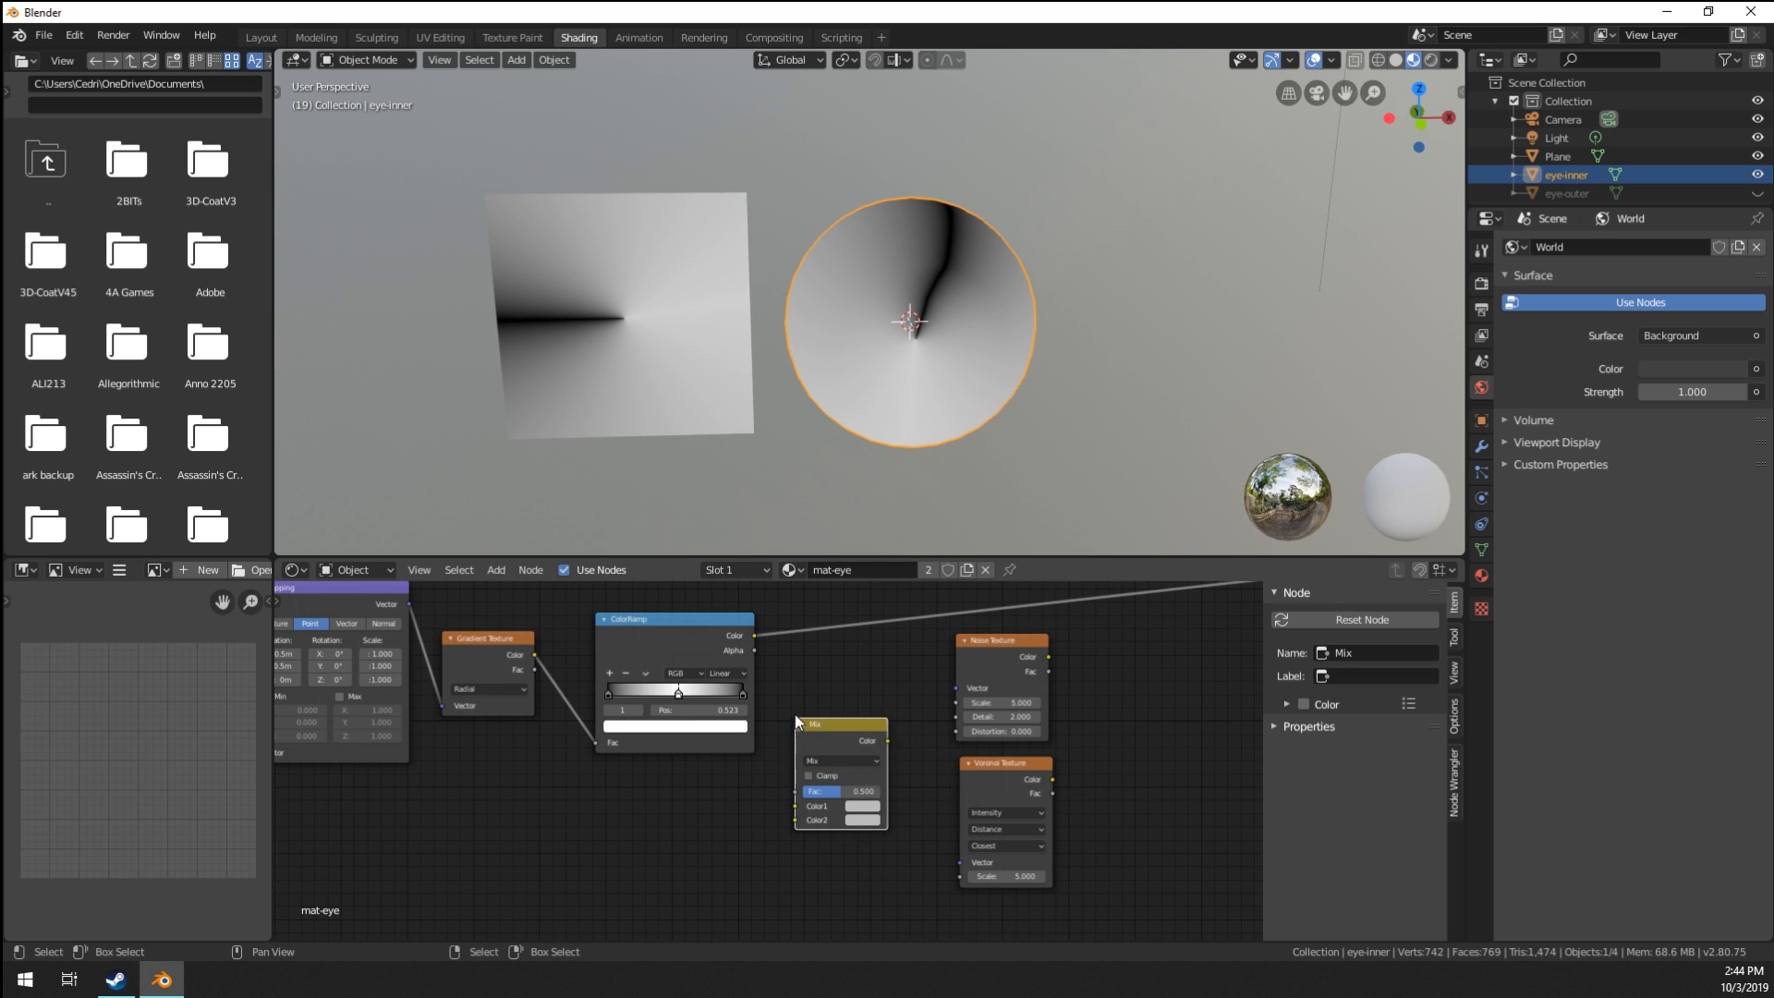
pyautogui.moveTo(745, 649); pyautogui.dragTo(794, 806)
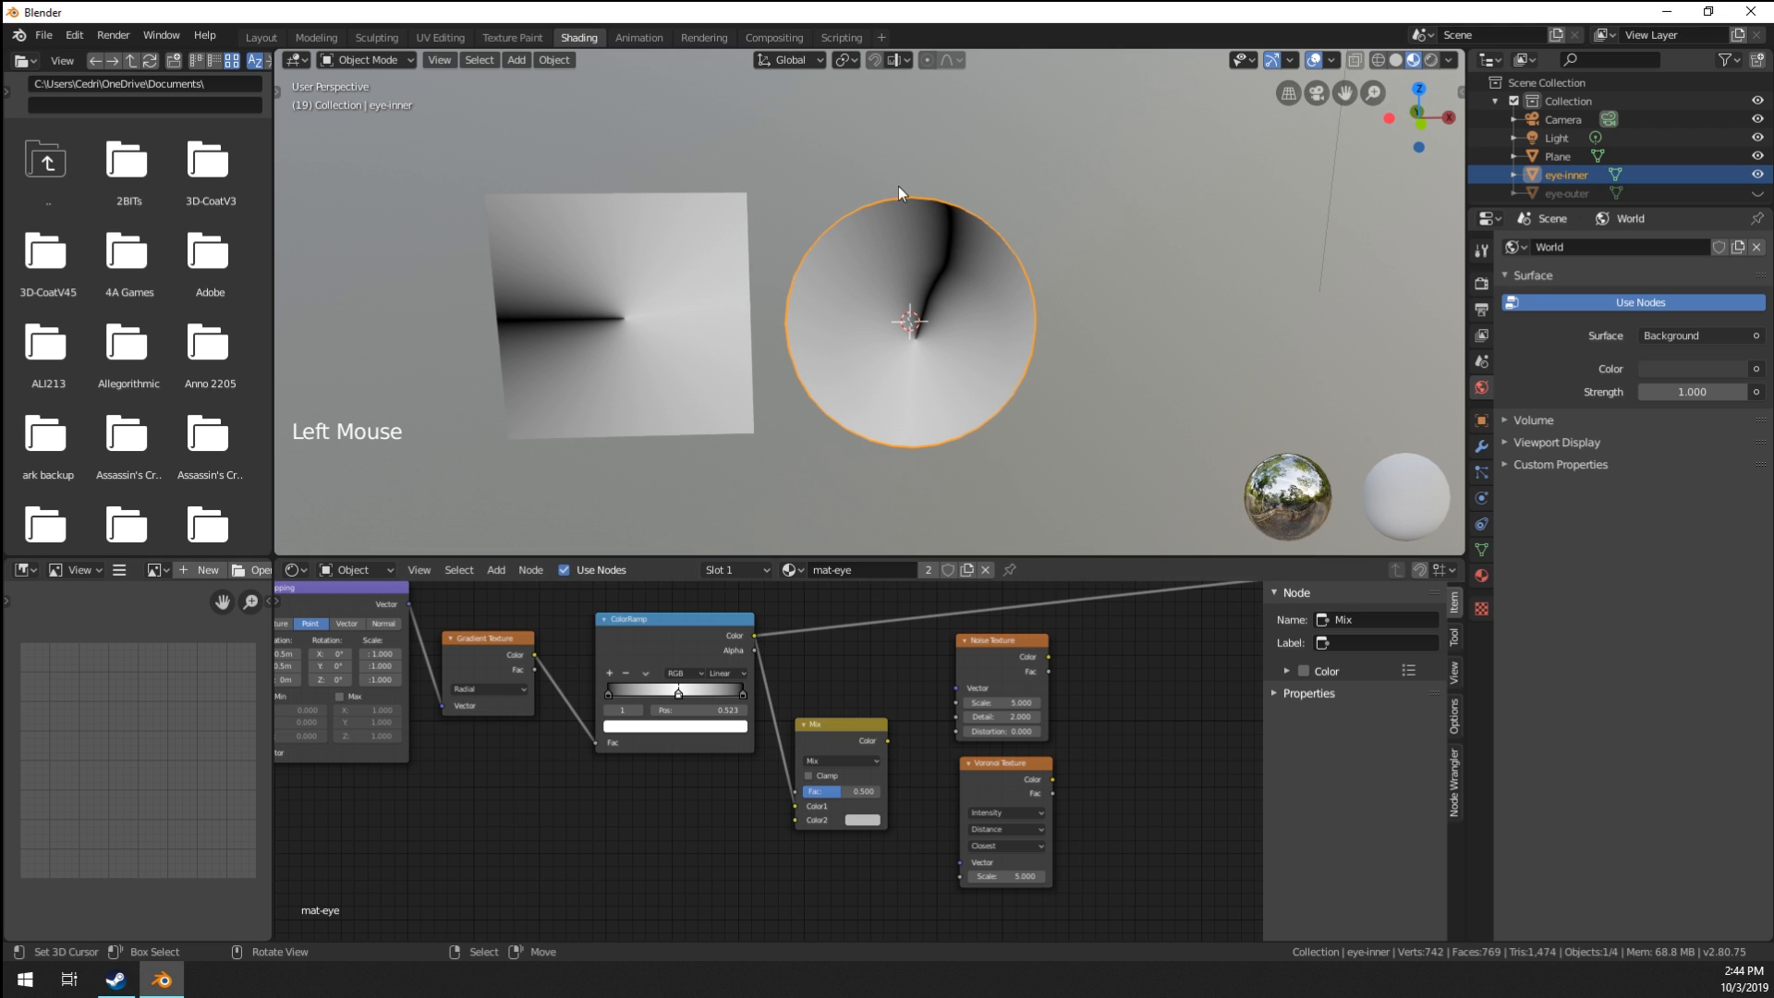
# Connect the Texture Coordinate node's UV output to the Mix node's Color2 and preview the mix.
pyautogui.moveTo(653, 633); pyautogui.dragTo(875, 602, button='middle')
pyautogui.scroll(-2, 875, 602)
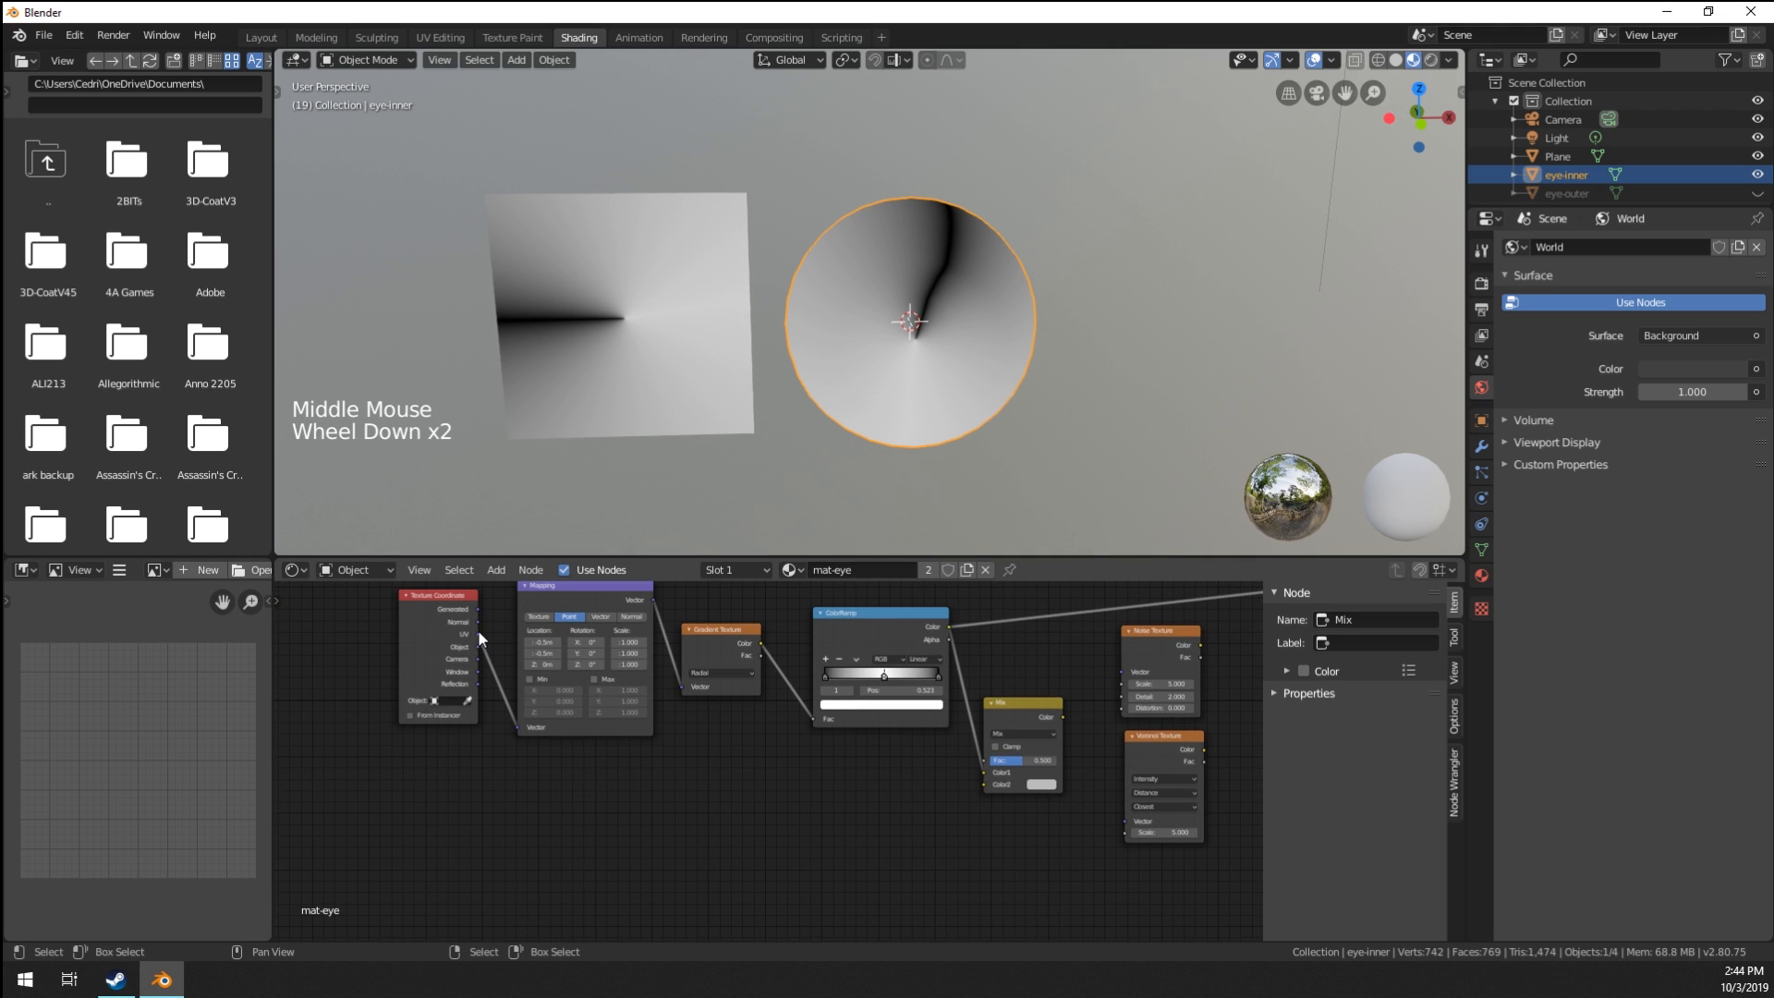
pyautogui.moveTo(477, 634); pyautogui.dragTo(983, 783)
pyautogui.moveTo(983, 783); pyautogui.dragTo(763, 733, button='middle')
pyautogui.keyDown('ctrl'); pyautogui.keyDown('shift'); pyautogui.click(833, 741); pyautogui.keyUp('shift'); pyautogui.keyUp('ctrl')
# Feed the Mix node's Color into the Vector inputs of the Noise and Voronoi Textures, previewing the Voronoi Texture.
pyautogui.scroll(5, 763, 734)
pyautogui.moveTo(773, 697); pyautogui.dragTo(780, 678)
pyautogui.moveTo(928, 632); pyautogui.dragTo(796, 696, button='middle')
pyautogui.moveTo(728, 735); pyautogui.dragTo(800, 695)
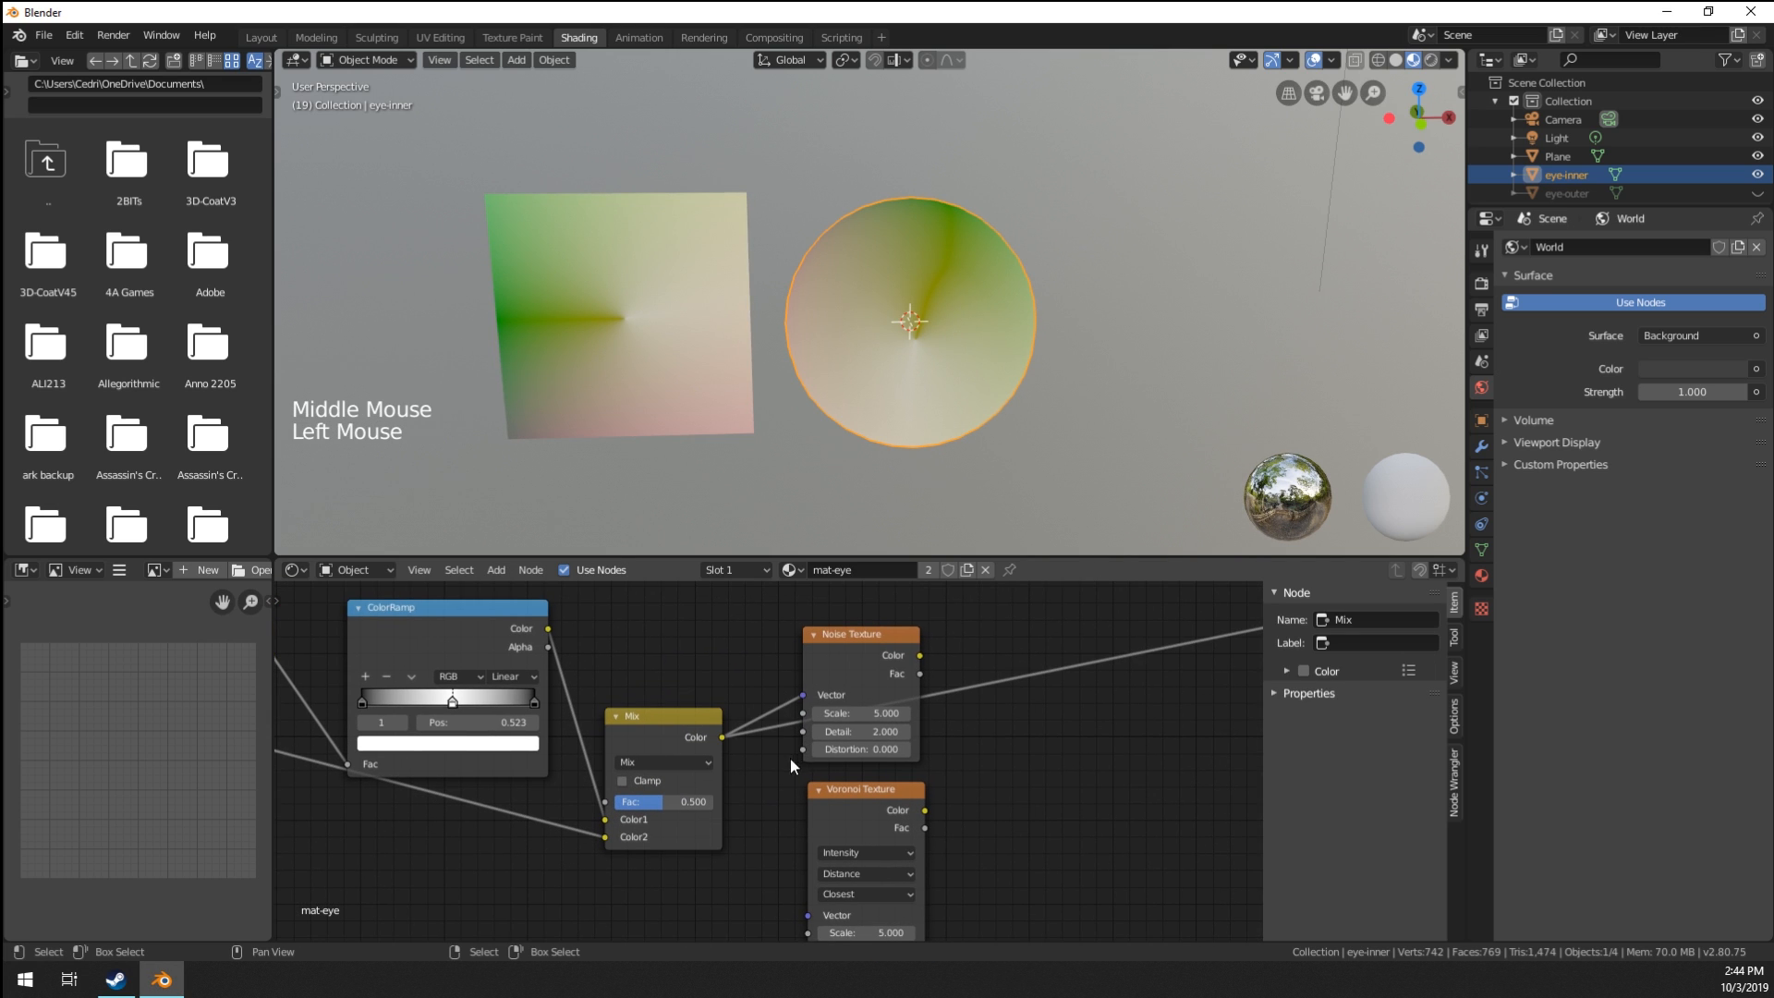
pyautogui.moveTo(790, 758); pyautogui.dragTo(789, 704, button='middle')
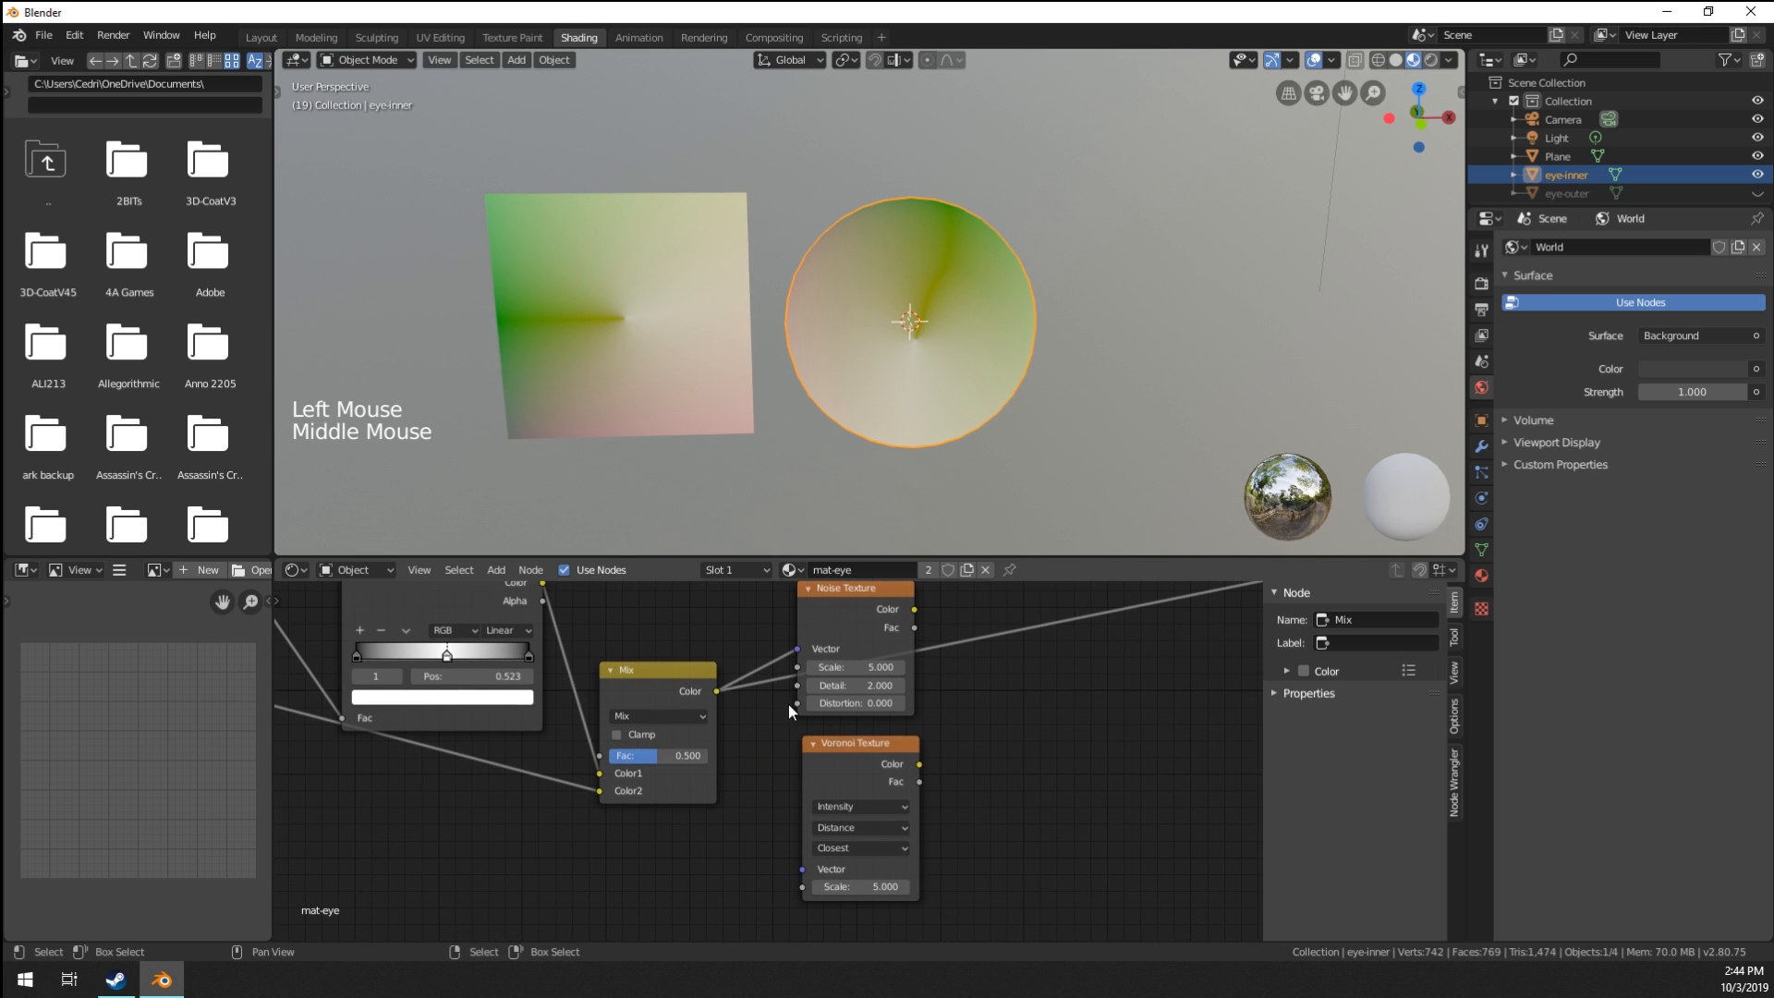
pyautogui.keyDown('ctrl'); pyautogui.keyDown('shift'); pyautogui.click(857, 763); pyautogui.keyUp('shift'); pyautogui.keyUp('ctrl')
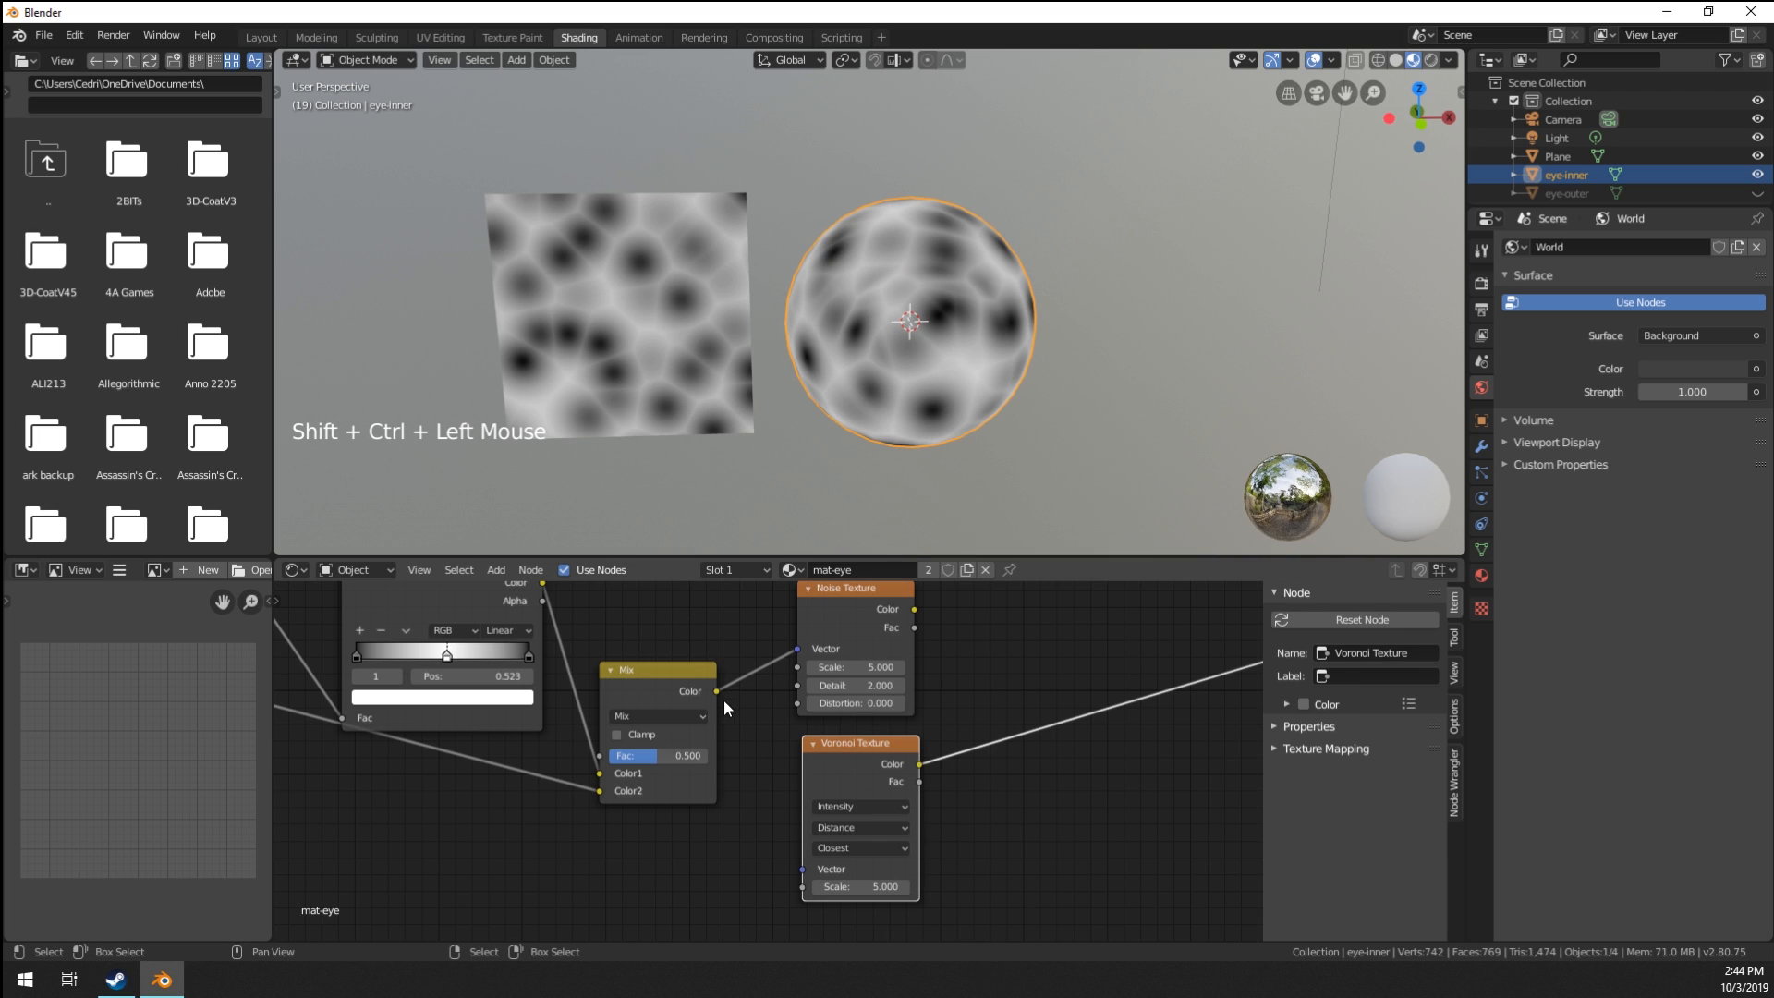
pyautogui.moveTo(717, 691); pyautogui.dragTo(802, 868)
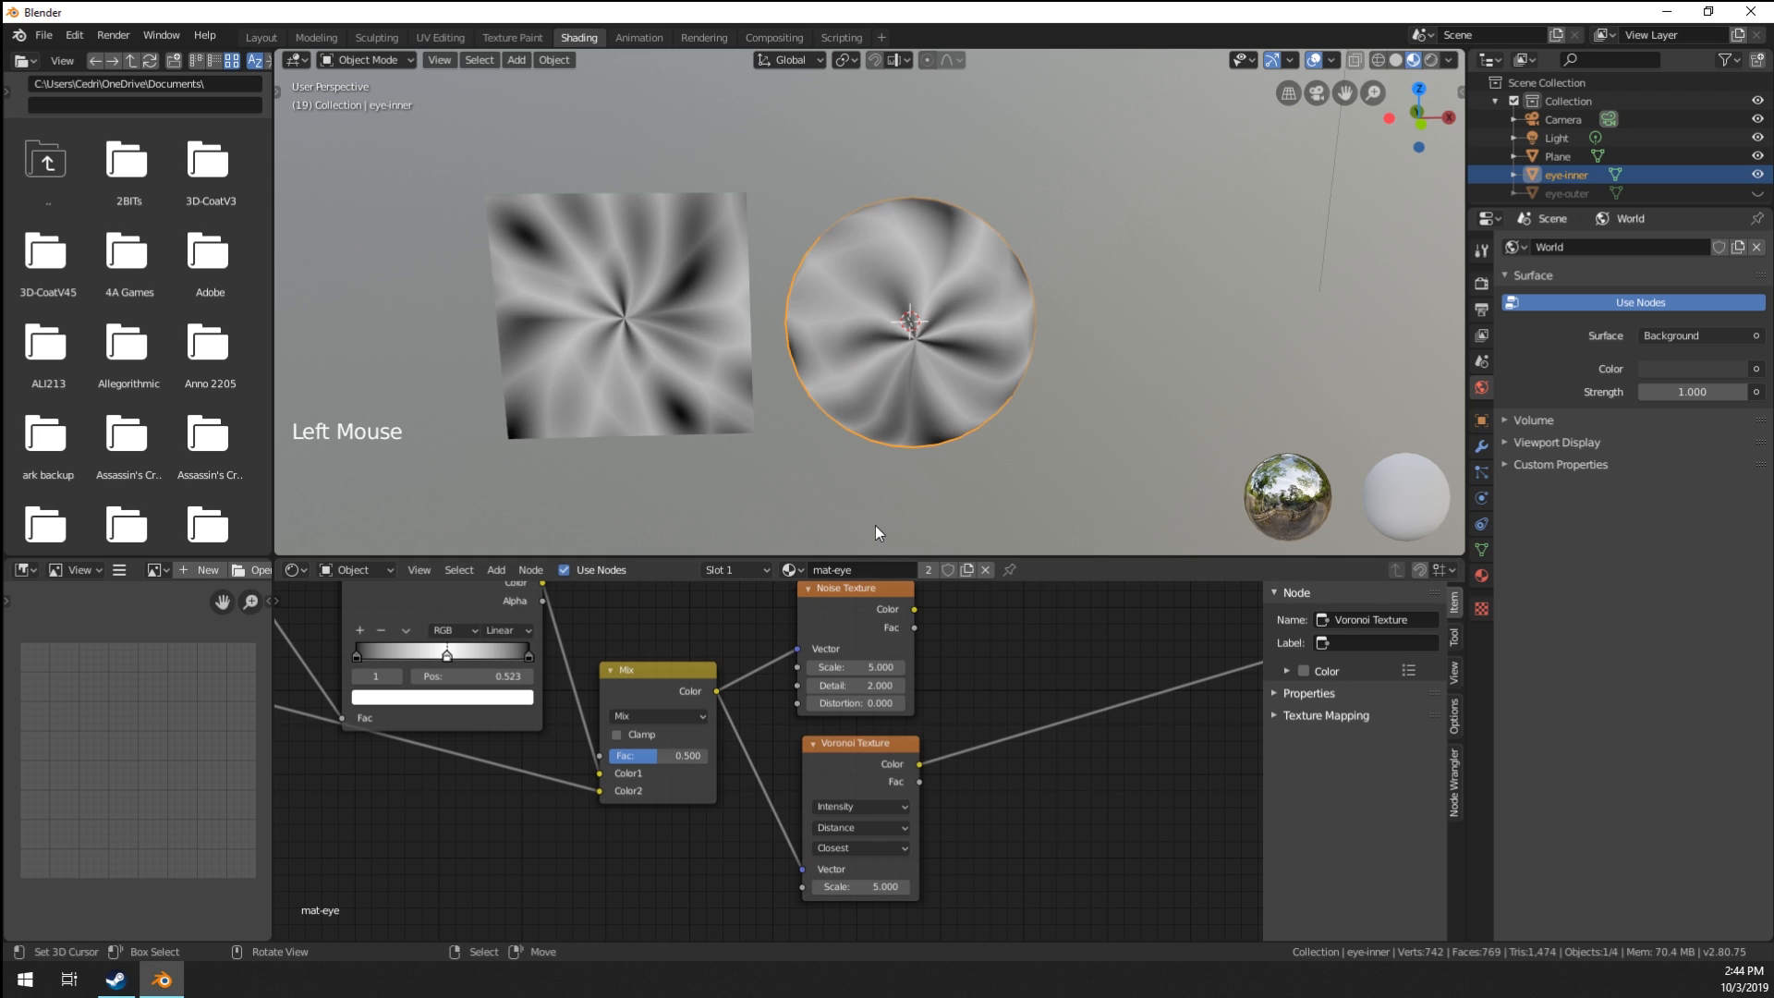
# Inspect the radial pattern on the plane and eye, comparing the ColorRamp with the Noise Texture's Color and Fac outputs.
pyautogui.moveTo(874, 525); pyautogui.dragTo(1040, 266, button='middle')
pyautogui.scroll(3, 822, 337)
pyautogui.scroll(-2, 824, 336)
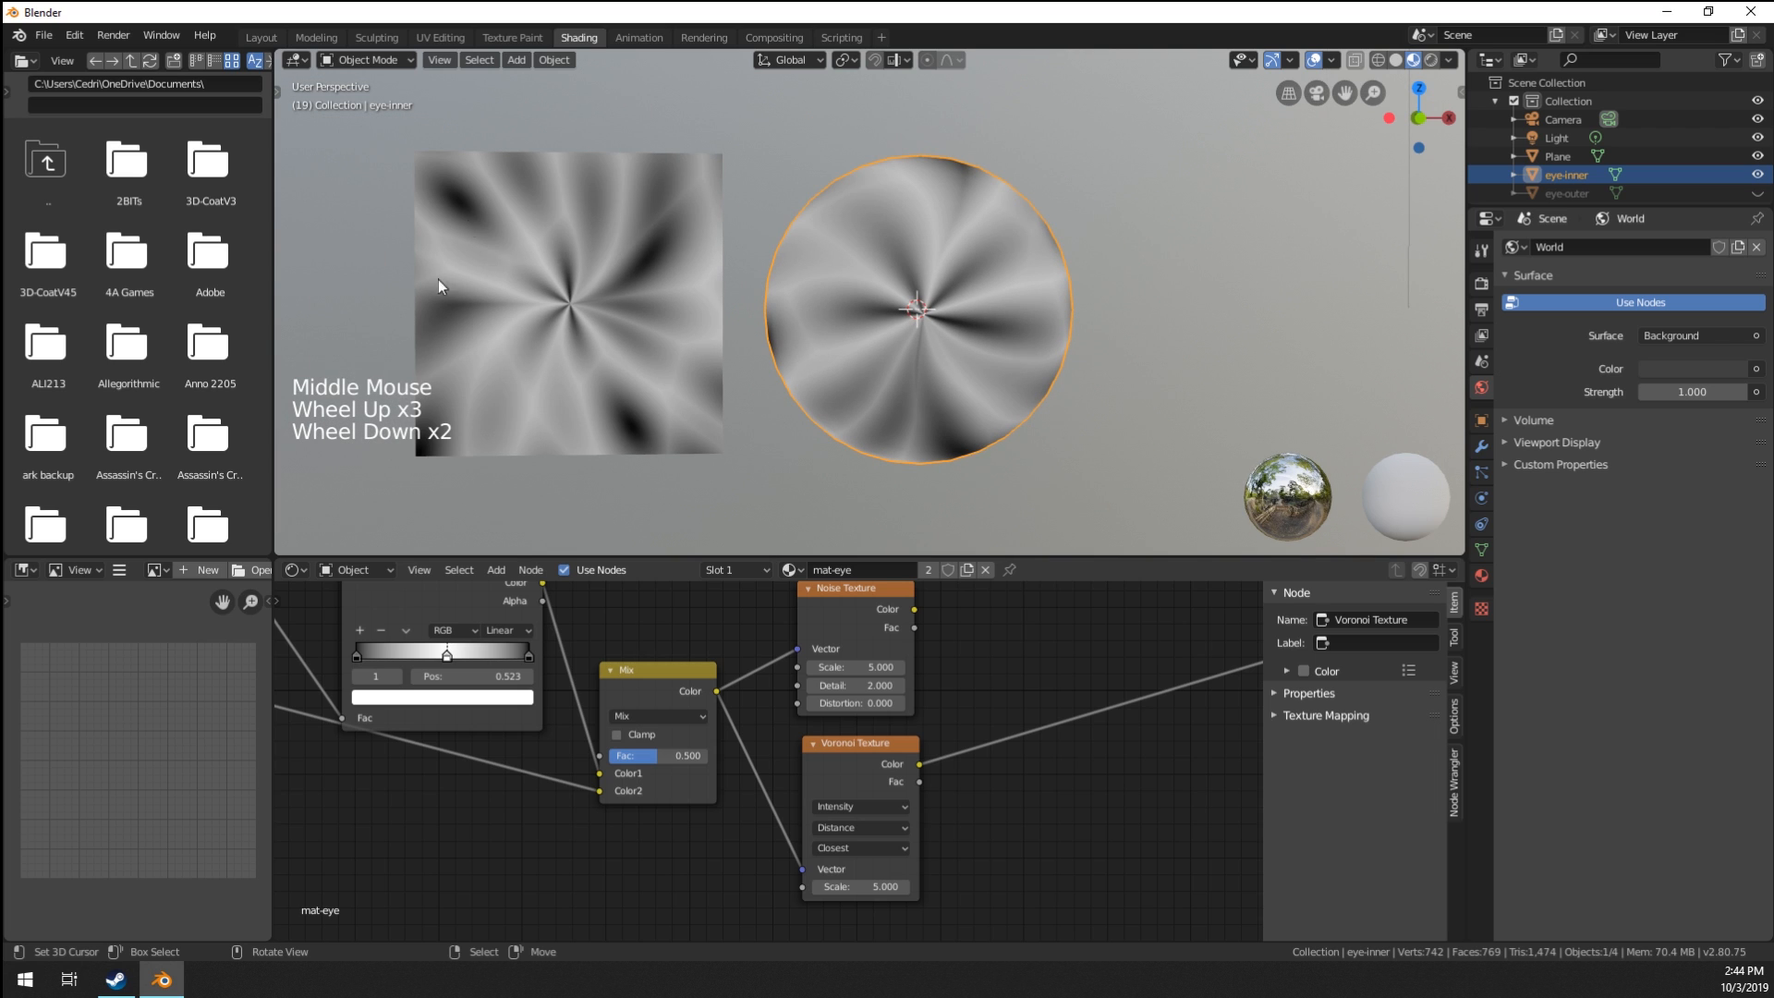
pyautogui.moveTo(626, 653); pyautogui.dragTo(677, 670, button='middle')
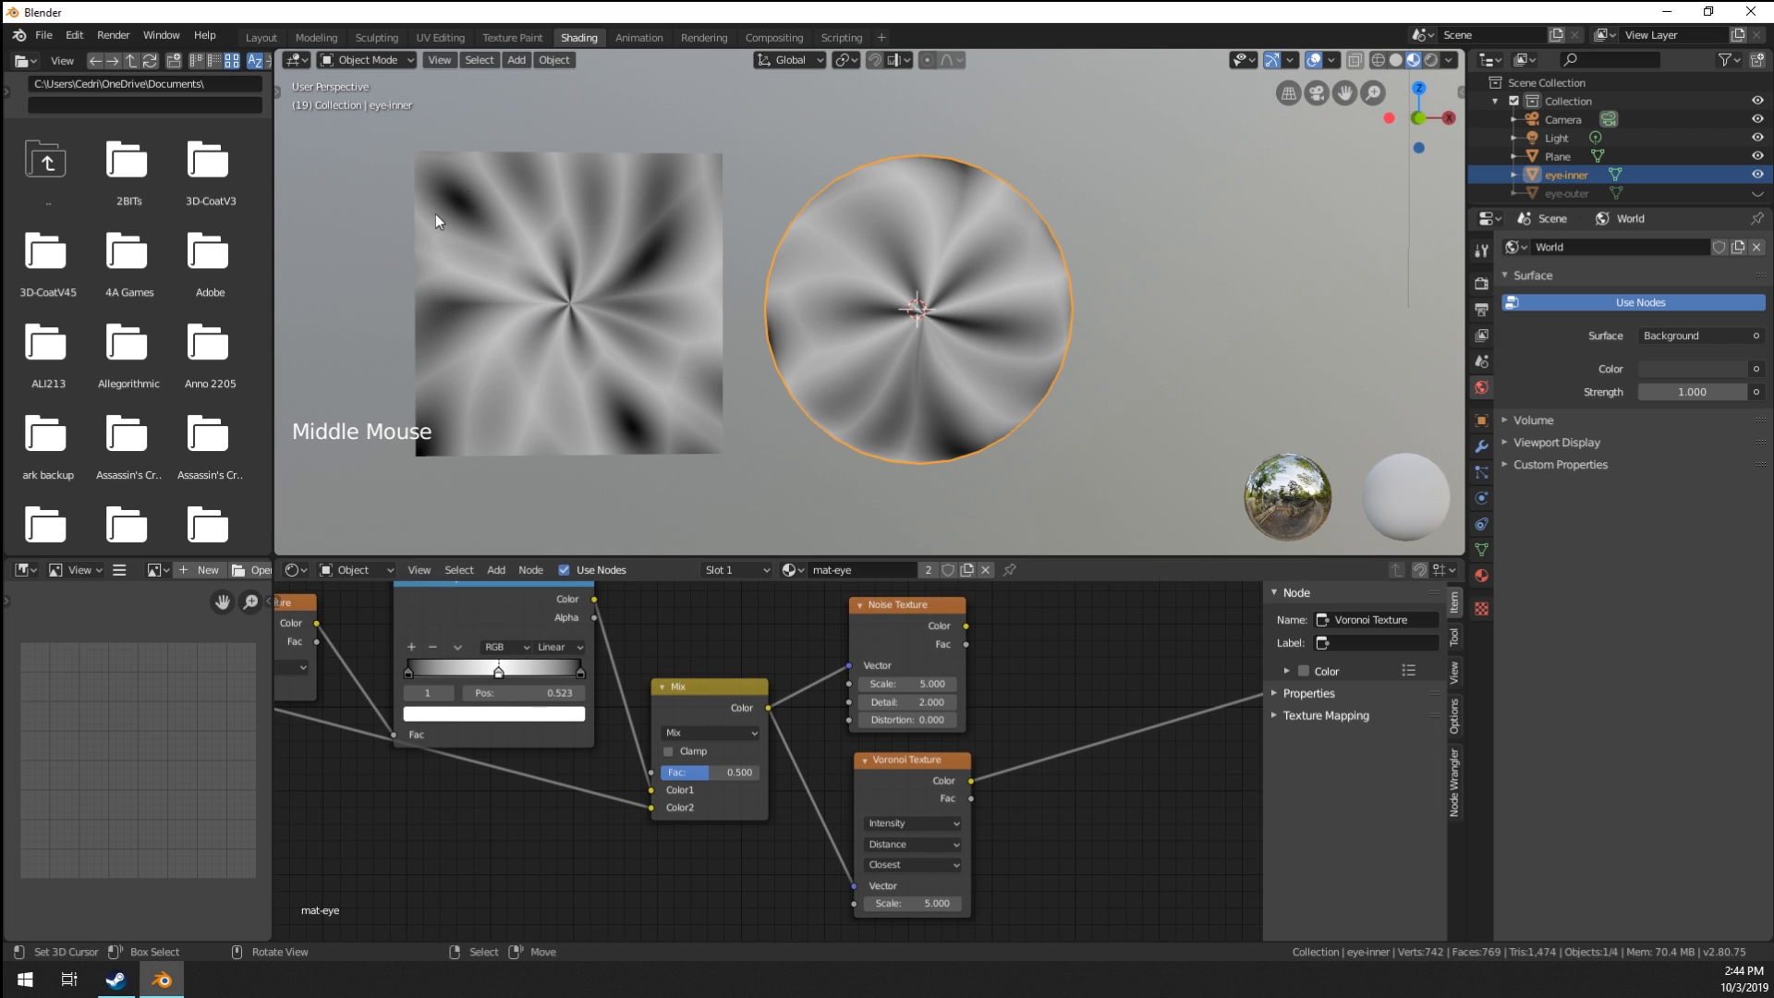
pyautogui.moveTo(554, 665); pyautogui.dragTo(620, 712, button='middle')
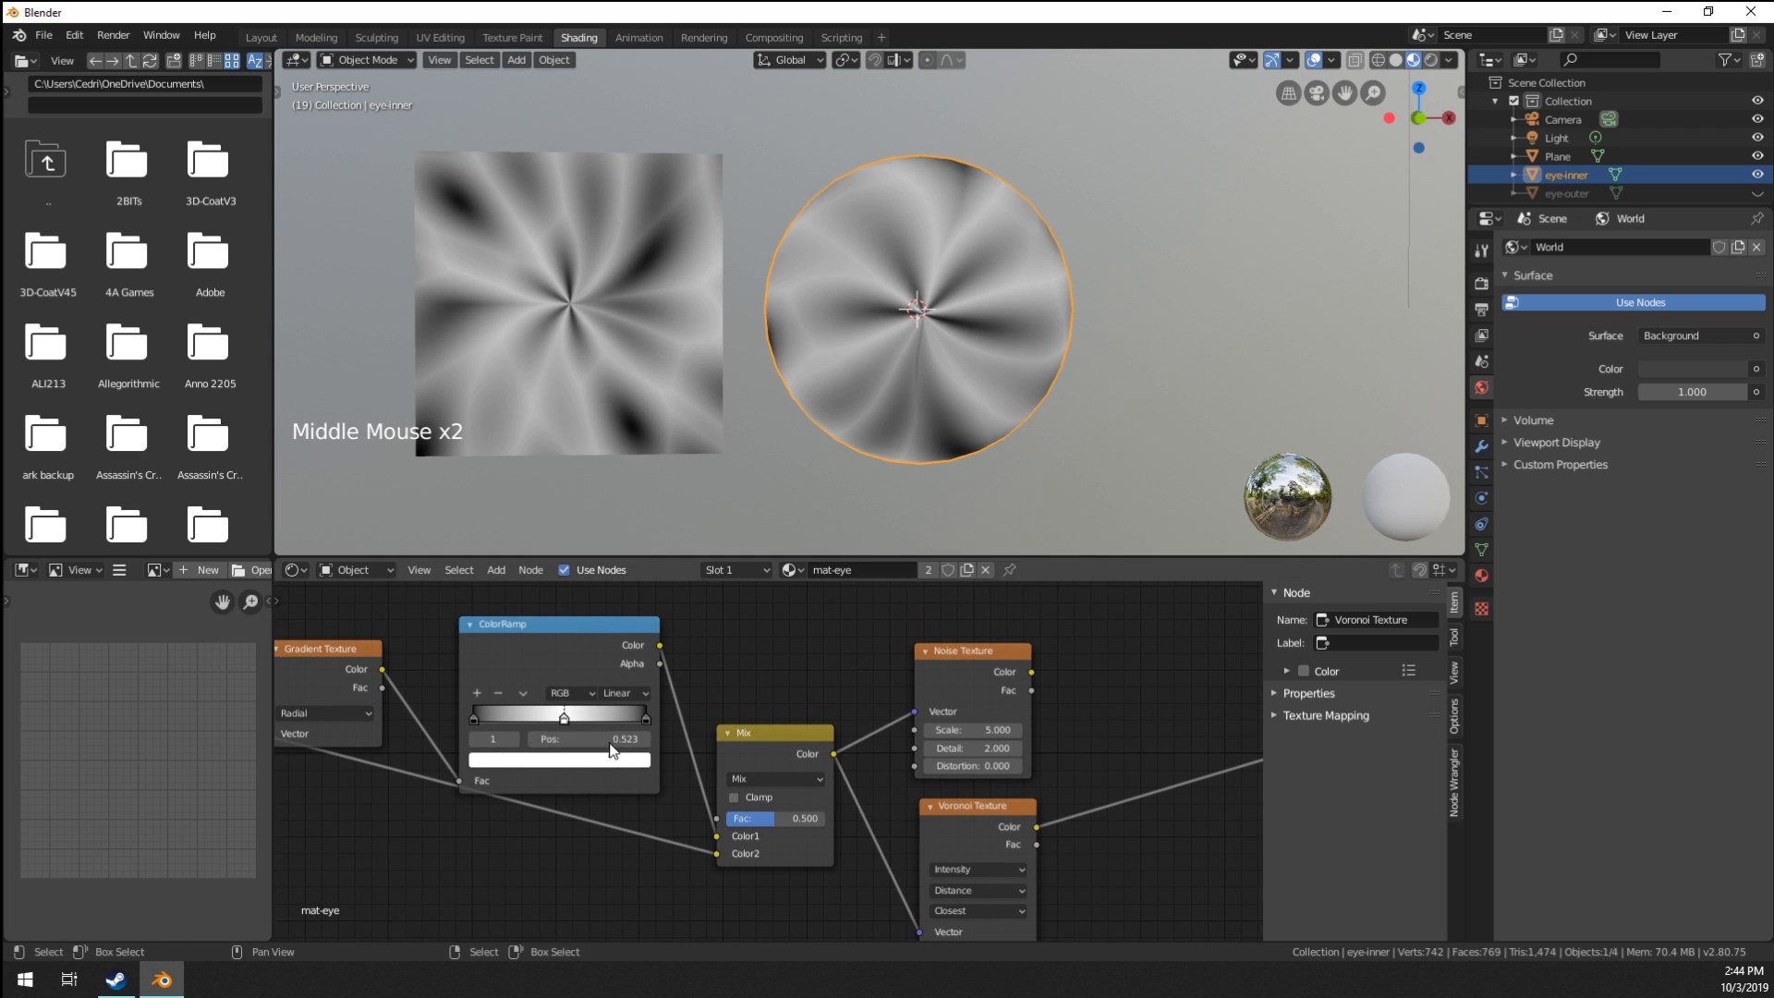
pyautogui.keyDown('ctrl'); pyautogui.keyDown('shift'); pyautogui.click(633, 687); pyautogui.keyUp('shift'); pyautogui.keyUp('ctrl')
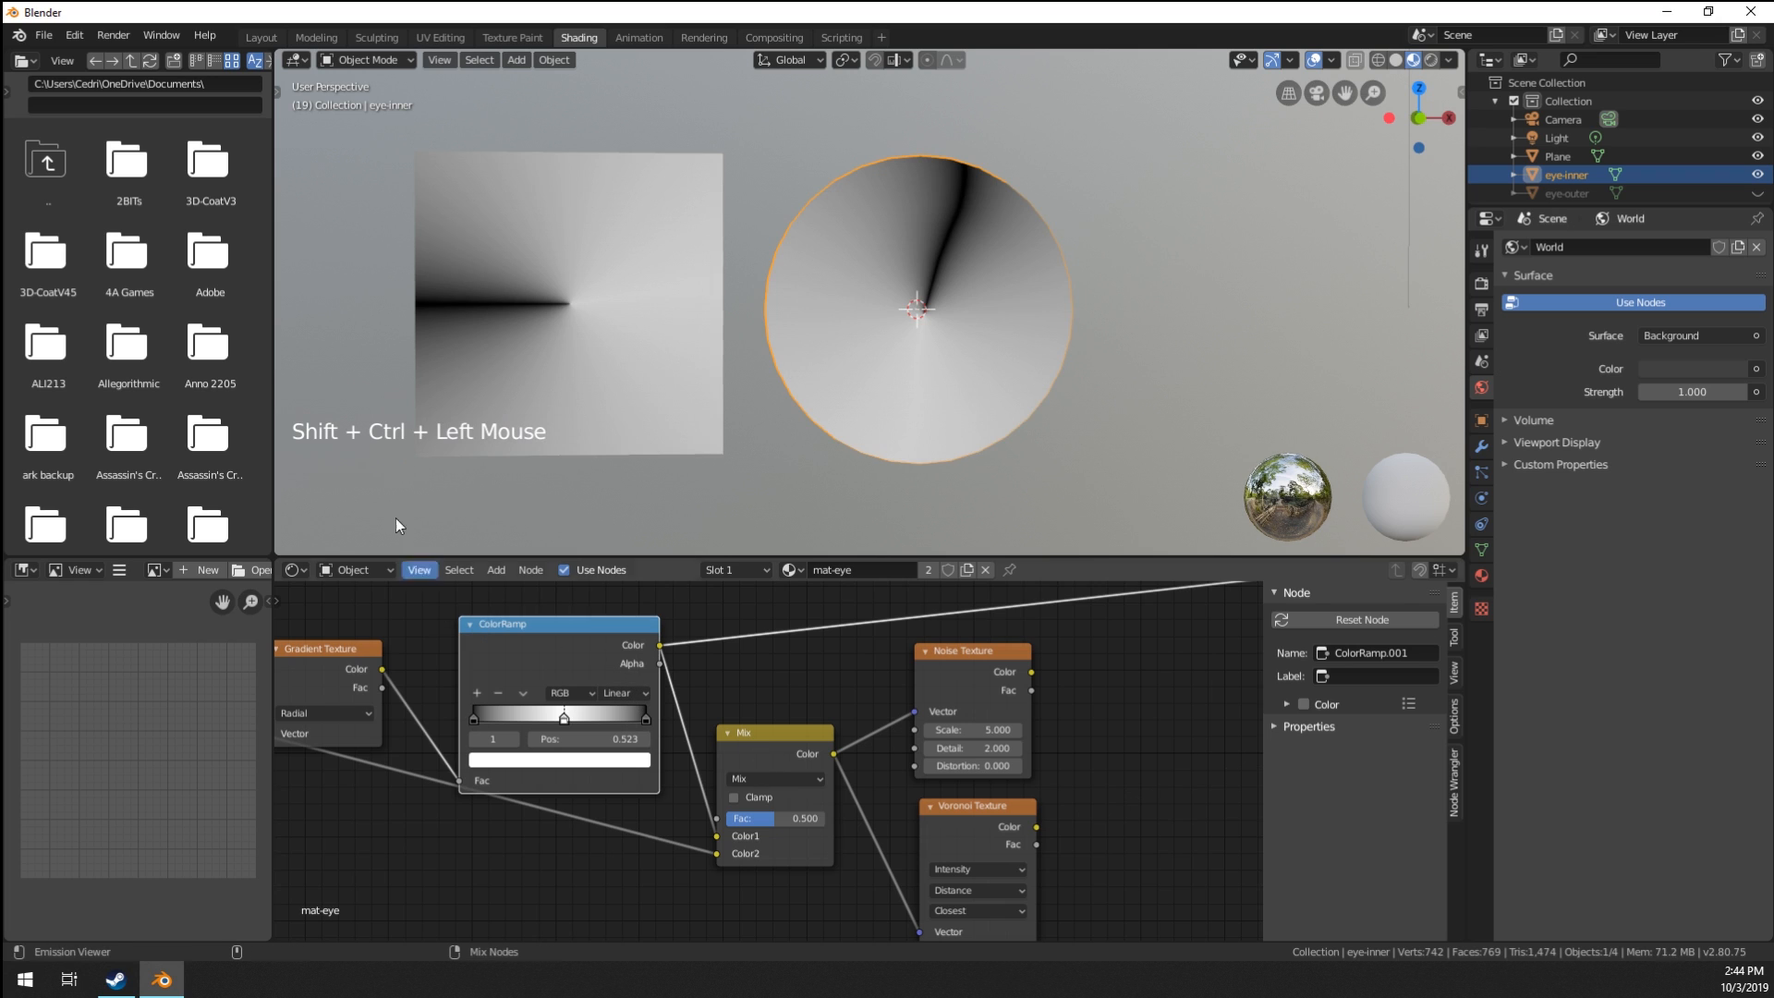
pyautogui.keyDown('ctrl'); pyautogui.keyDown('shift'); pyautogui.click(978, 672); pyautogui.keyUp('shift'); pyautogui.keyUp('ctrl')
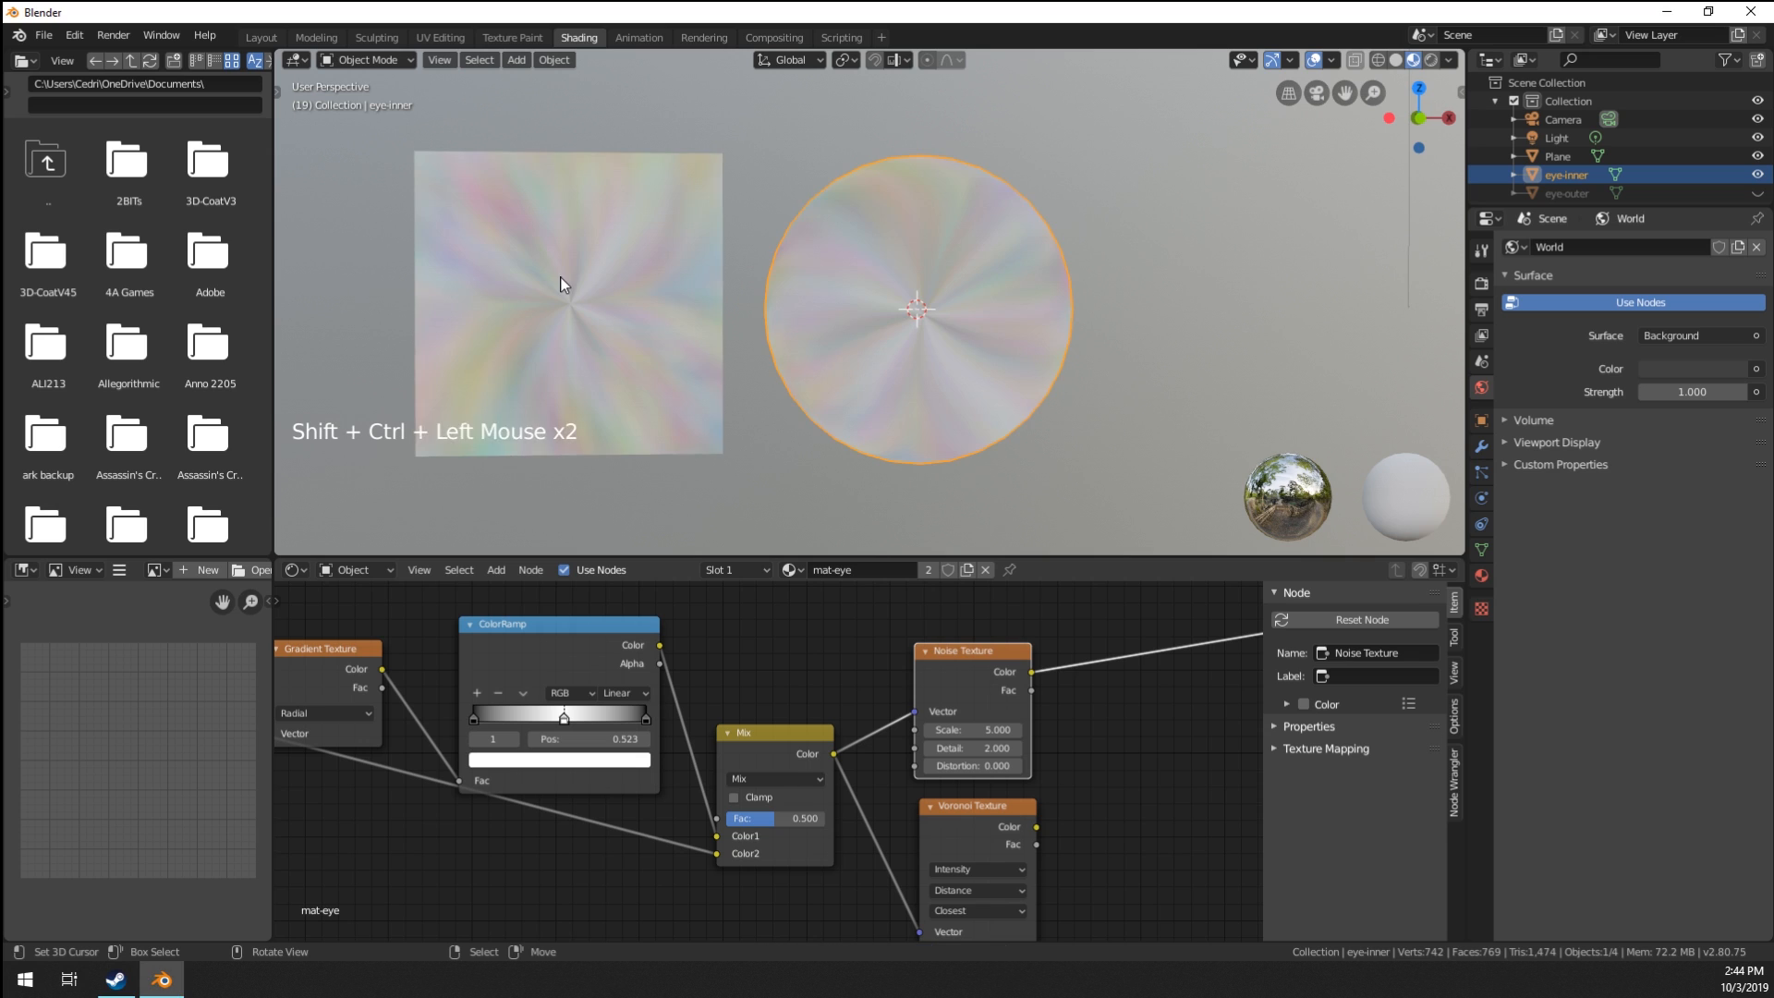
pyautogui.keyDown('shift'); pyautogui.moveTo(773, 363); pyautogui.dragTo(880, 512, button='middle'); pyautogui.keyUp('shift')
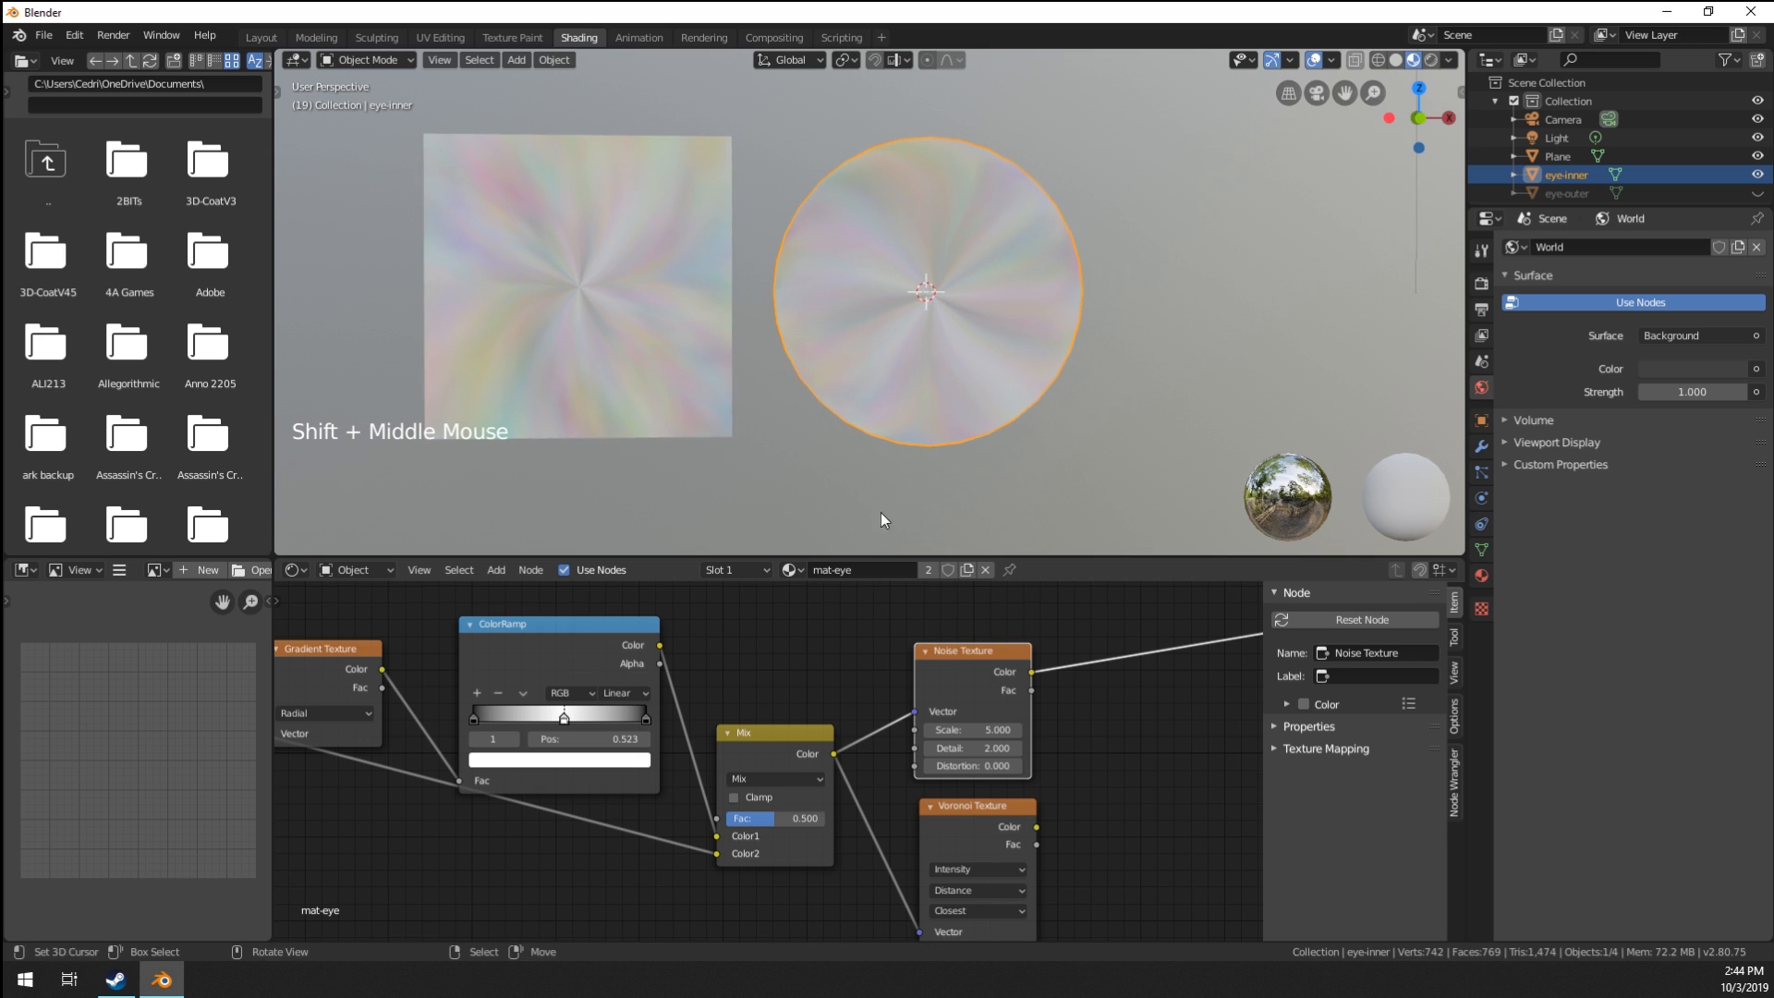
pyautogui.keyDown('ctrl'); pyautogui.keyDown('shift'); pyautogui.click(971, 673); pyautogui.keyUp('shift'); pyautogui.keyUp('ctrl')
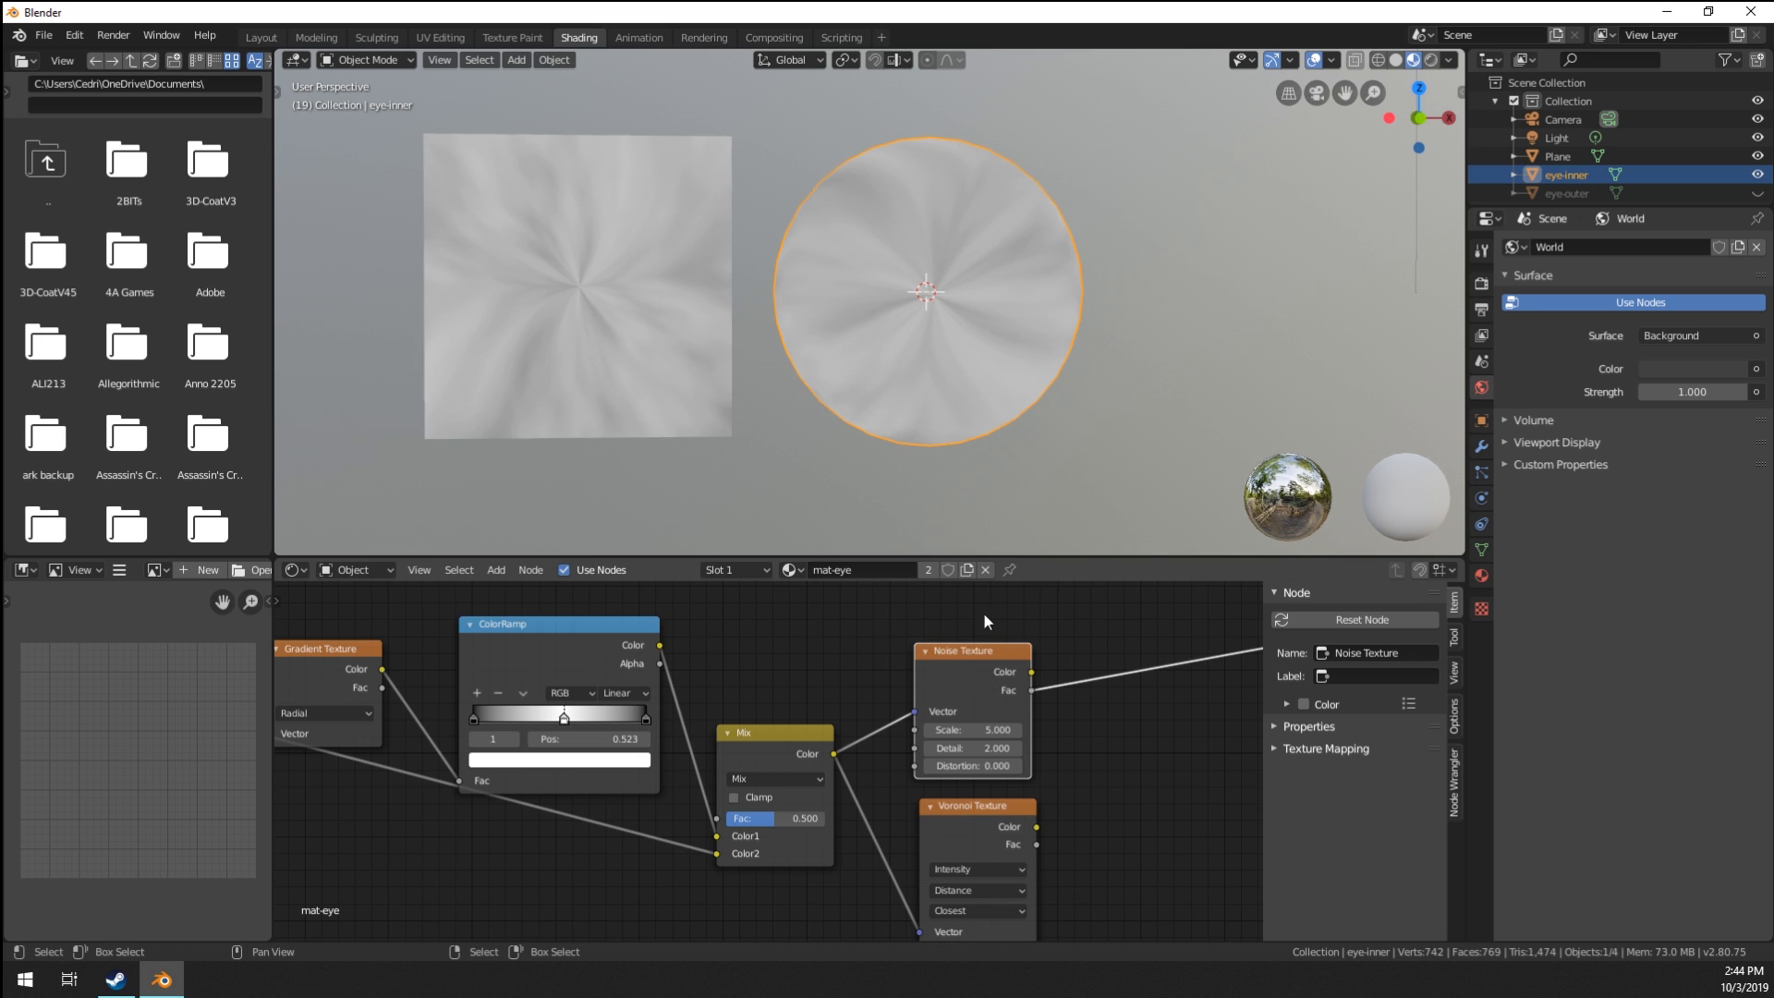
# Set the Mix factor to 0.542 and preview the Voronoi Texture.
pyautogui.moveTo(996, 717)
pyautogui.mouseDown(button='middle')
pyautogui.moveTo(881, 749)
pyautogui.moveTo(838, 703)
pyautogui.mouseUp(button='middle')
pyautogui.scroll(6, 924, 739)
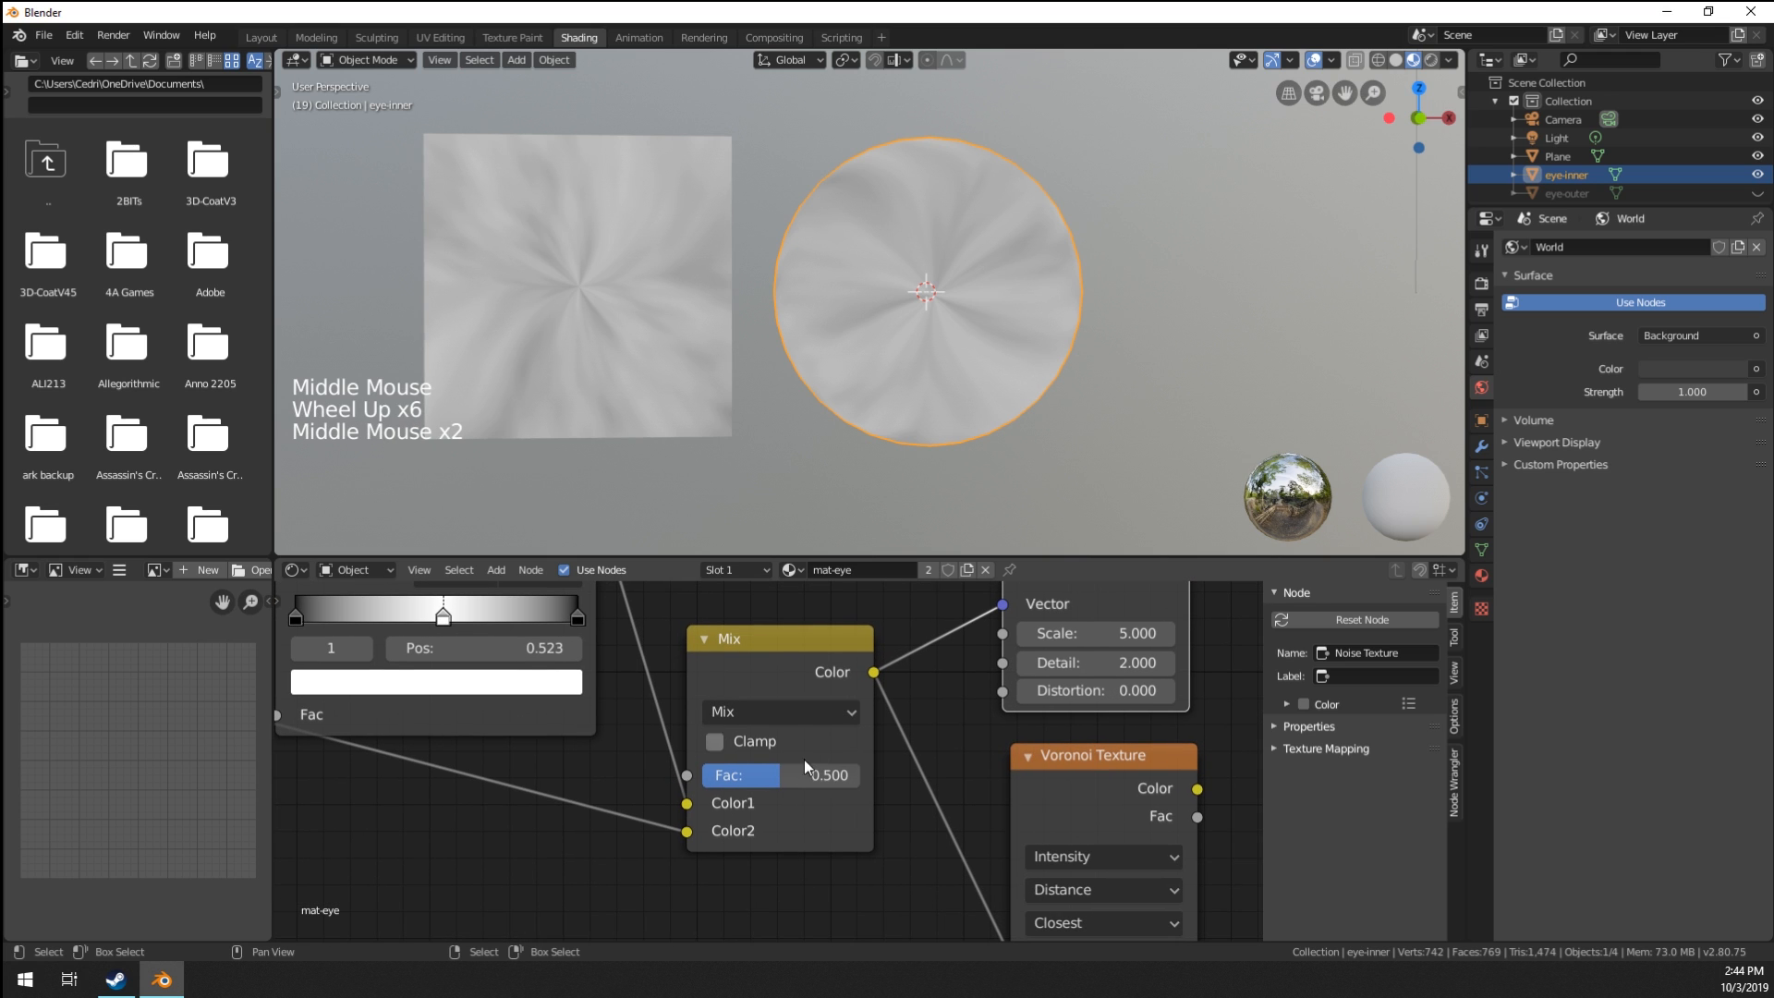
pyautogui.moveTo(818, 775); pyautogui.dragTo(831, 775)
pyautogui.keyDown('ctrl'); pyautogui.keyDown('shift'); pyautogui.click(1089, 785); pyautogui.keyUp('shift'); pyautogui.keyUp('ctrl')
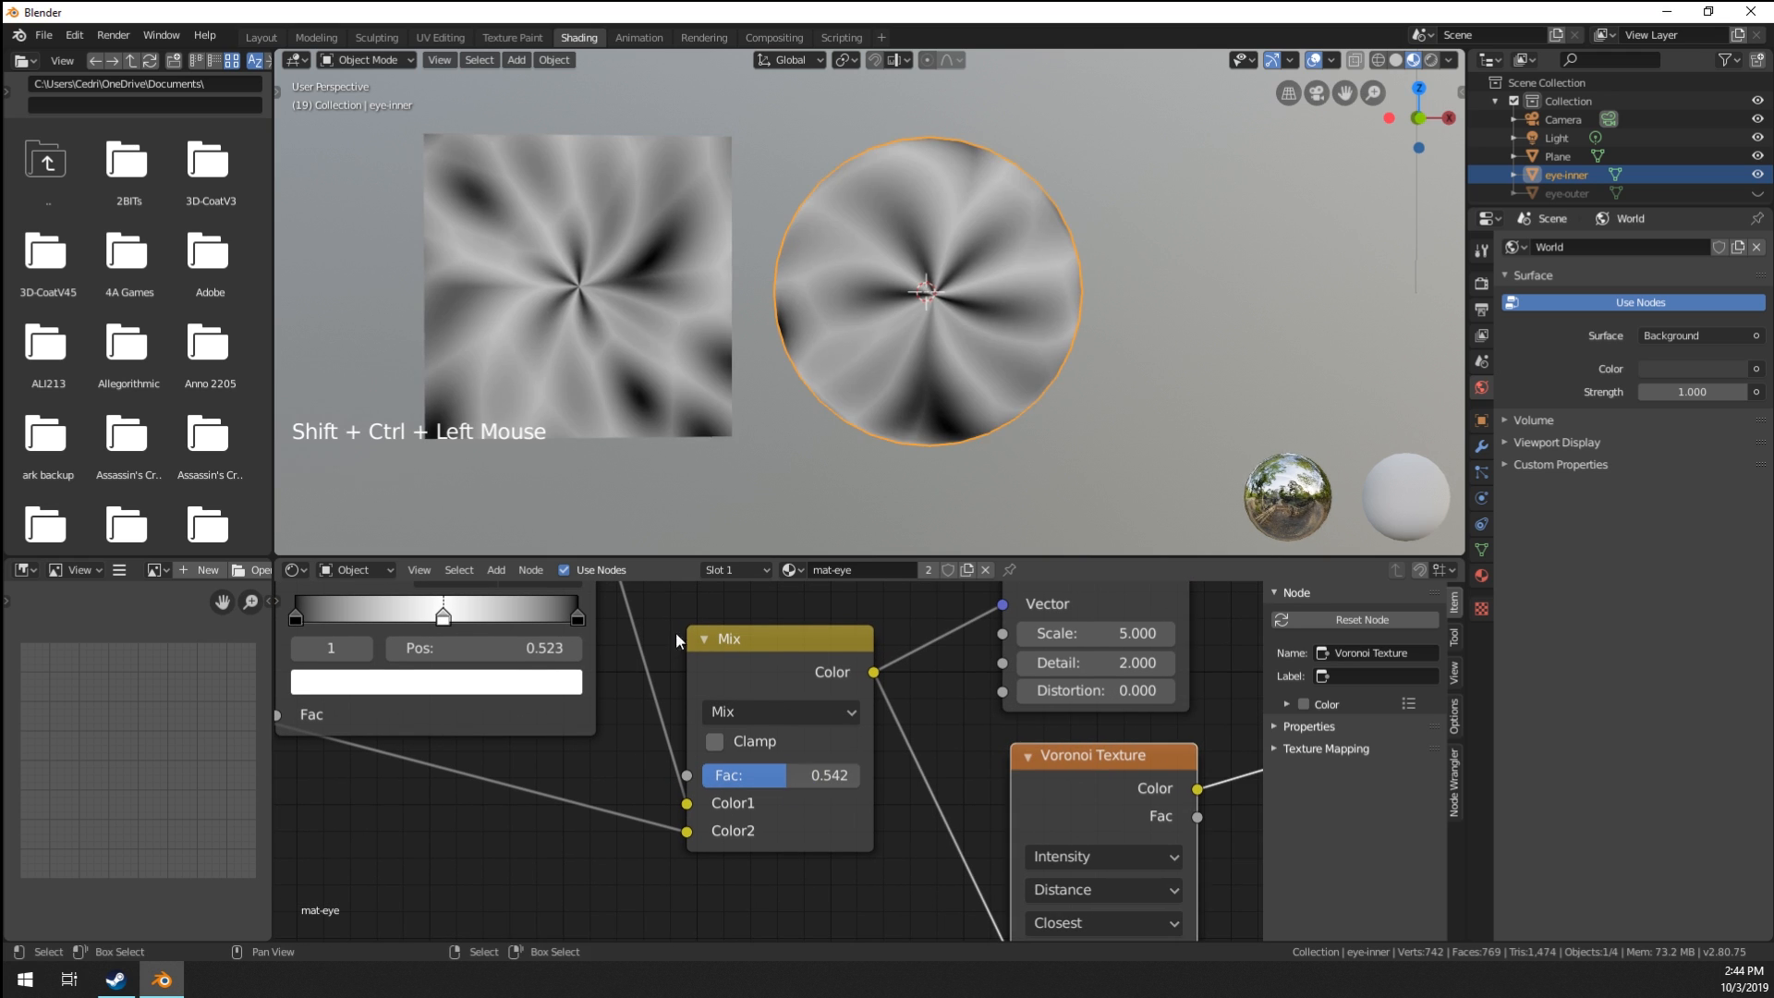
# Lower the Mix factor to 0.367 and check the stretched Voronoi pattern on the eye.
pyautogui.moveTo(836, 815); pyautogui.dragTo(752, 795, button='middle')
pyautogui.scroll(-2, 802, 799)
pyautogui.scroll(-1, 754, 791)
pyautogui.moveTo(730, 748); pyautogui.dragTo(707, 749)
pyautogui.moveTo(1040, 290); pyautogui.dragTo(851, 319, button='middle')
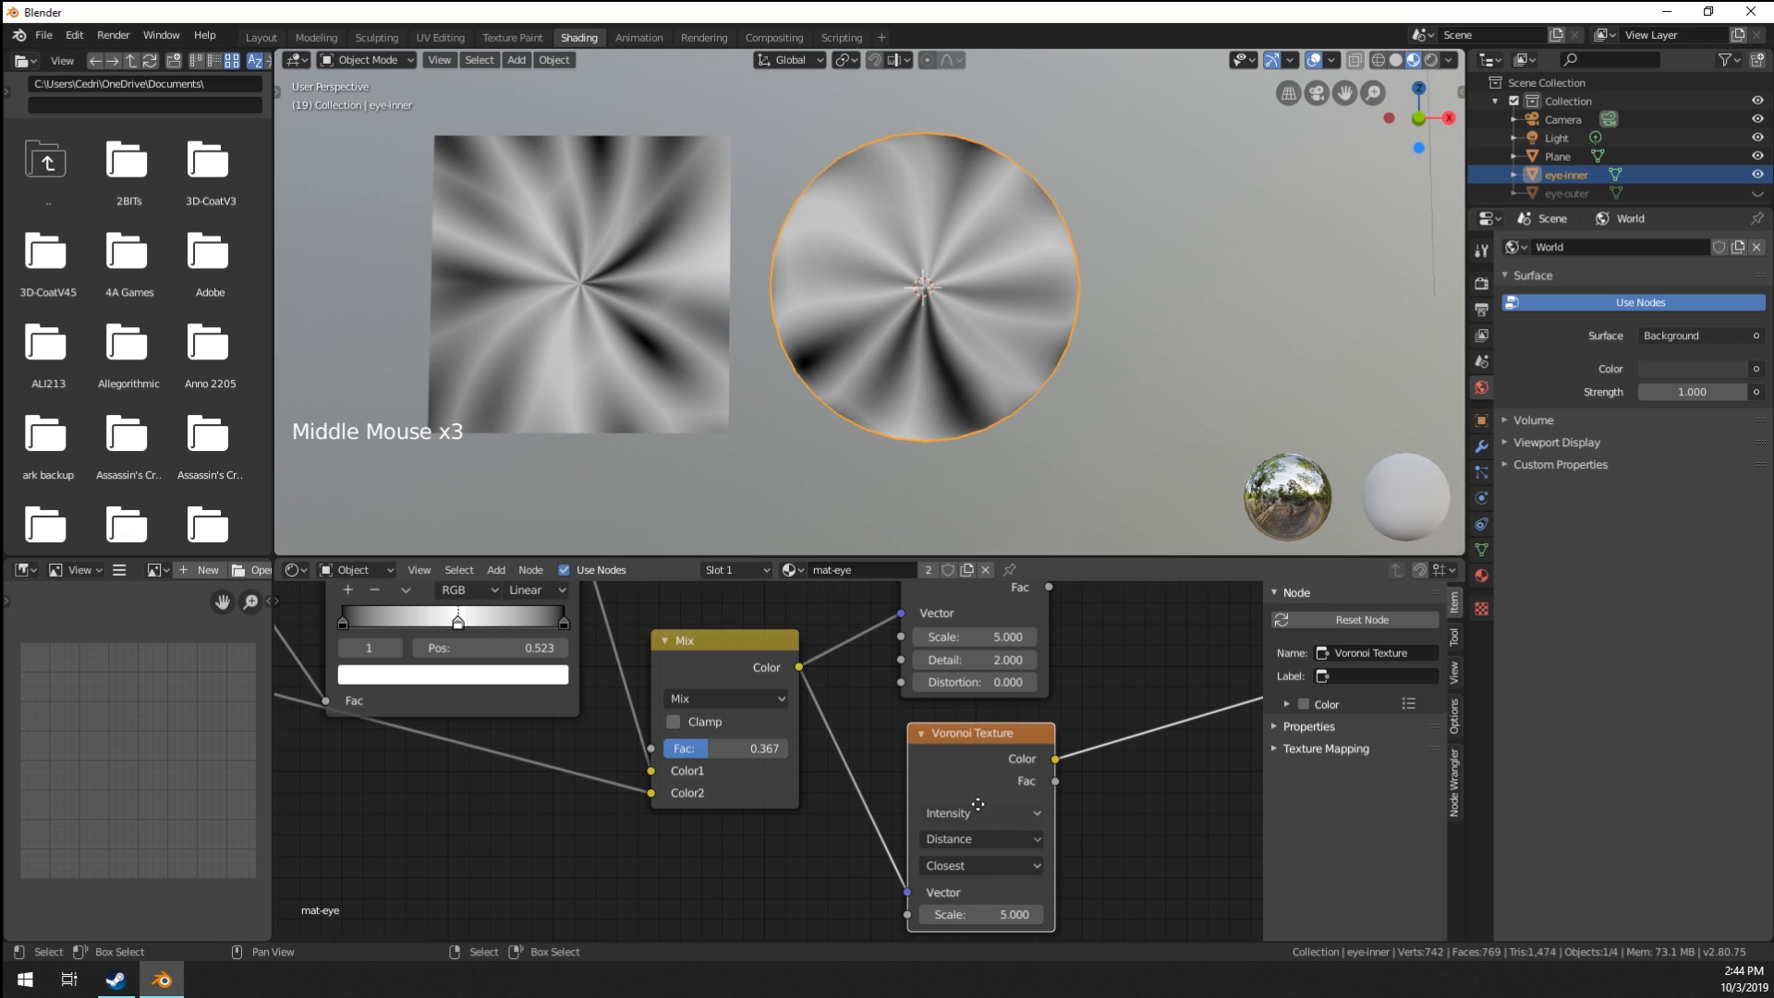
# Raise the Voronoi Texture's scale to 15.5 and inspect the eye up close.
pyautogui.moveTo(983, 813); pyautogui.dragTo(917, 778, button='middle')
pyautogui.moveTo(910, 878); pyautogui.dragTo(969, 878)
pyautogui.moveTo(979, 455); pyautogui.dragTo(1029, 364, button='middle')
pyautogui.scroll(1, 1047, 358)
pyautogui.scroll(1, 1030, 364)
pyautogui.keyDown('shift'); pyautogui.moveTo(938, 146); pyautogui.dragTo(847, 202, button='middle'); pyautogui.keyUp('shift')
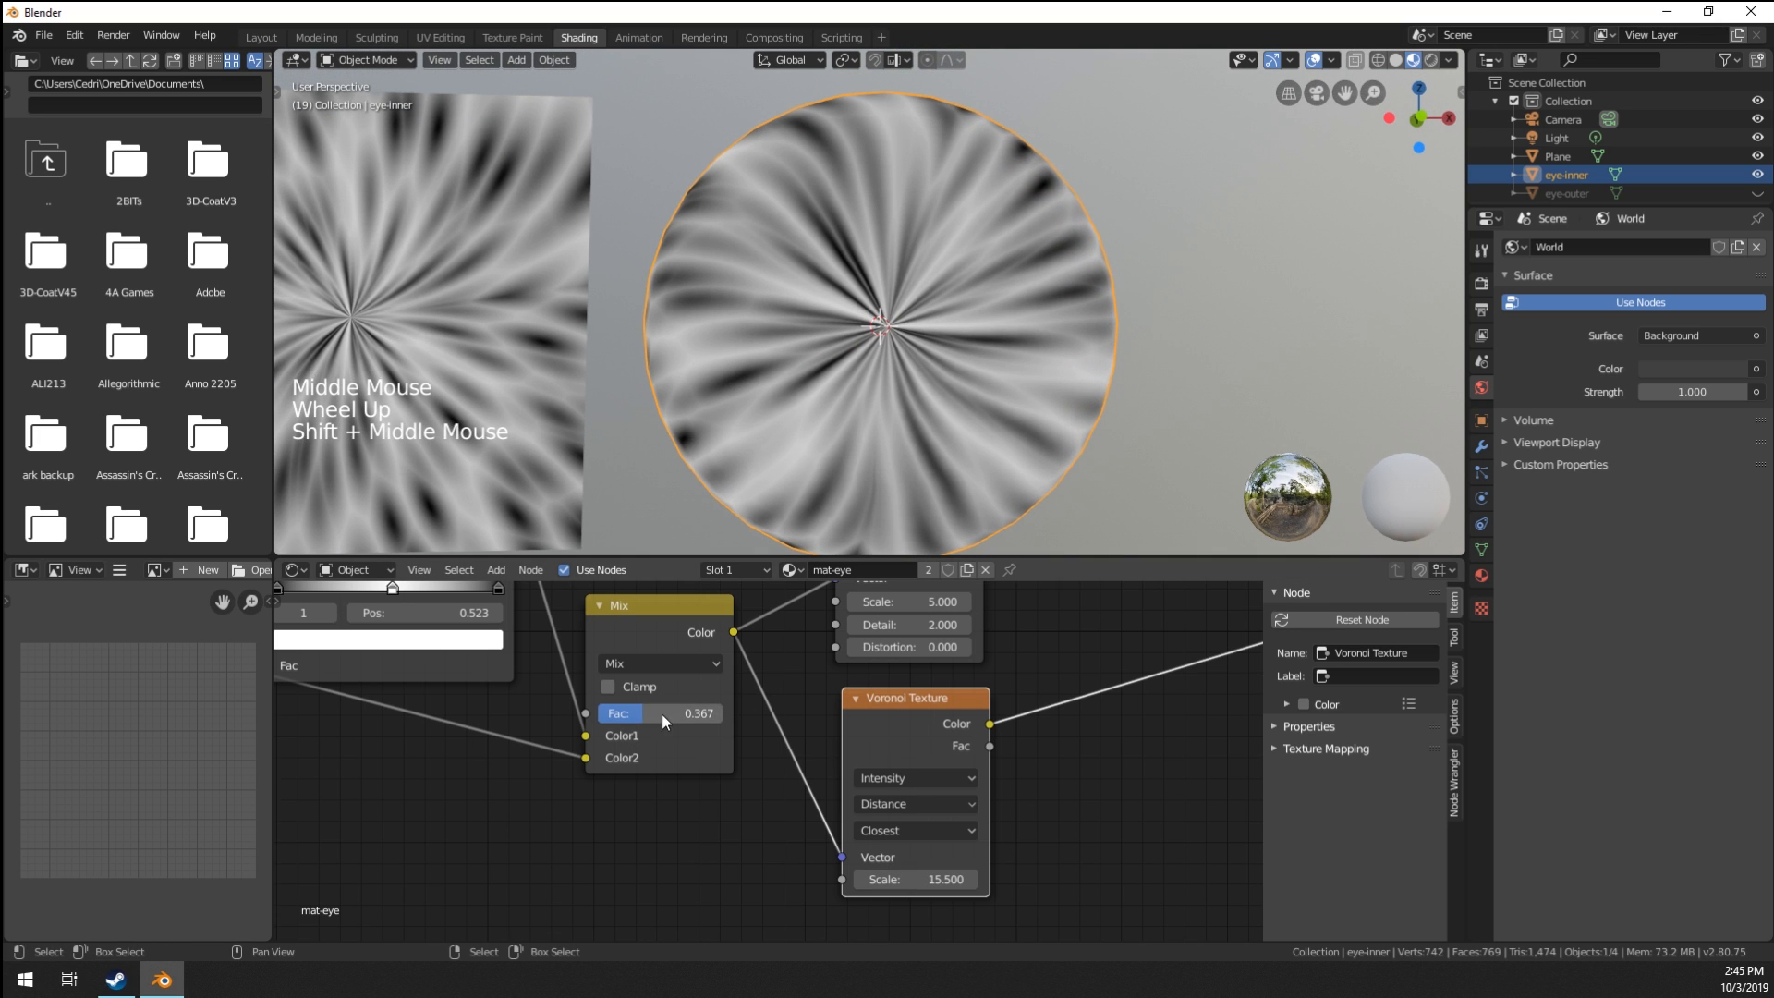
# Set the Mix factor to 0.658 and the Voronoi Texture's scale to 24.5.
pyautogui.moveTo(665, 722); pyautogui.dragTo(702, 721)
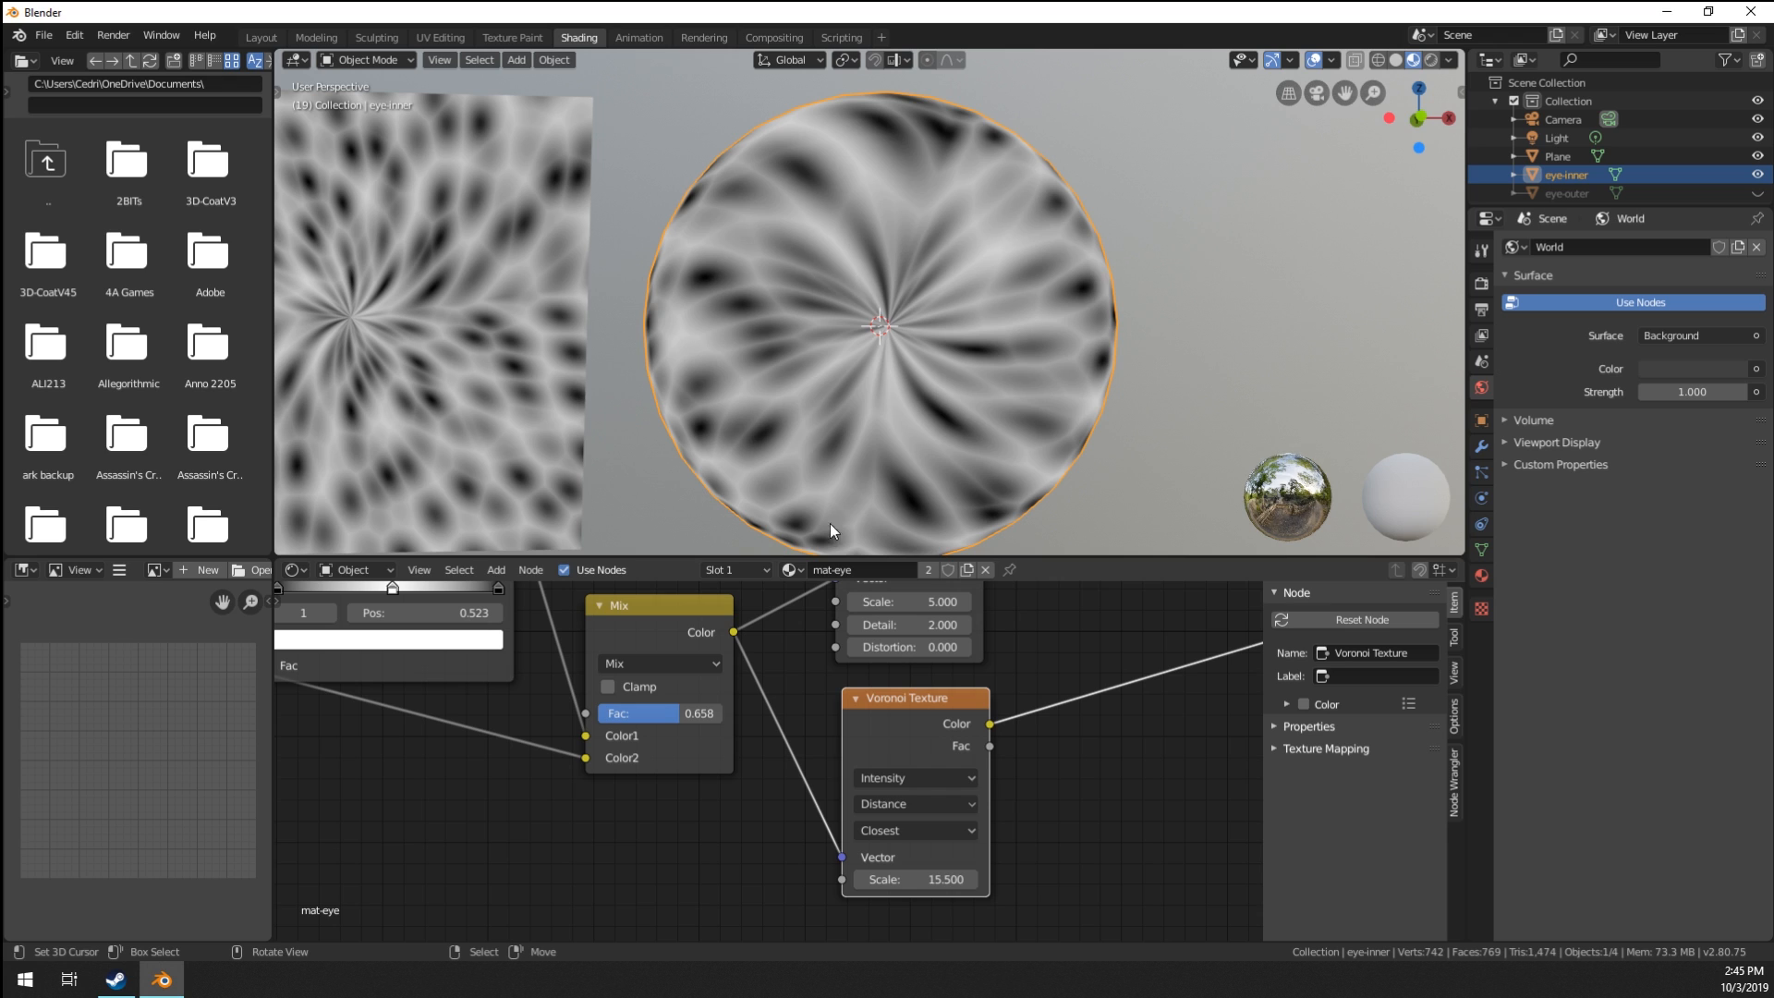
pyautogui.moveTo(915, 879); pyautogui.dragTo(873, 879)
pyautogui.scroll(-3, 956, 469)
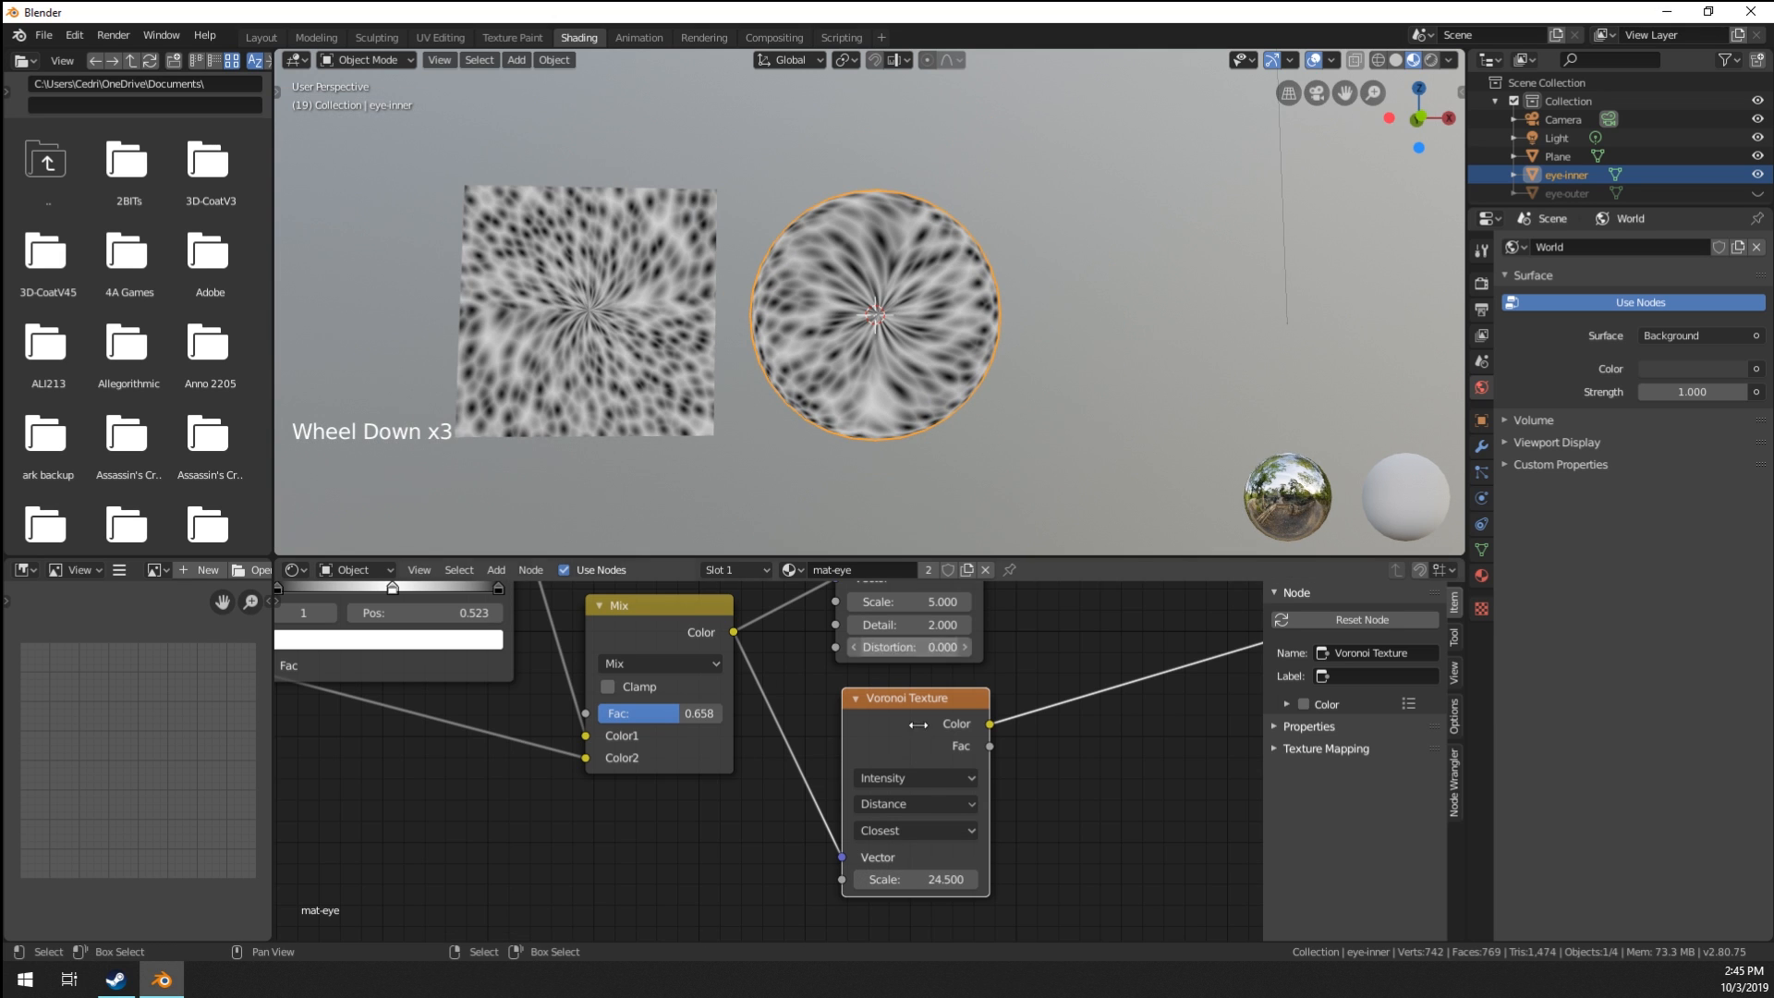
# Preview the Noise Texture's Color output on the plane and eye.
pyautogui.moveTo(961, 647); pyautogui.dragTo(802, 698, button='middle')
pyautogui.moveTo(840, 594); pyautogui.dragTo(895, 620, button='middle')
pyautogui.keyDown('ctrl'); pyautogui.keyDown('shift'); pyautogui.click(722, 668); pyautogui.keyUp('shift'); pyautogui.keyUp('ctrl')
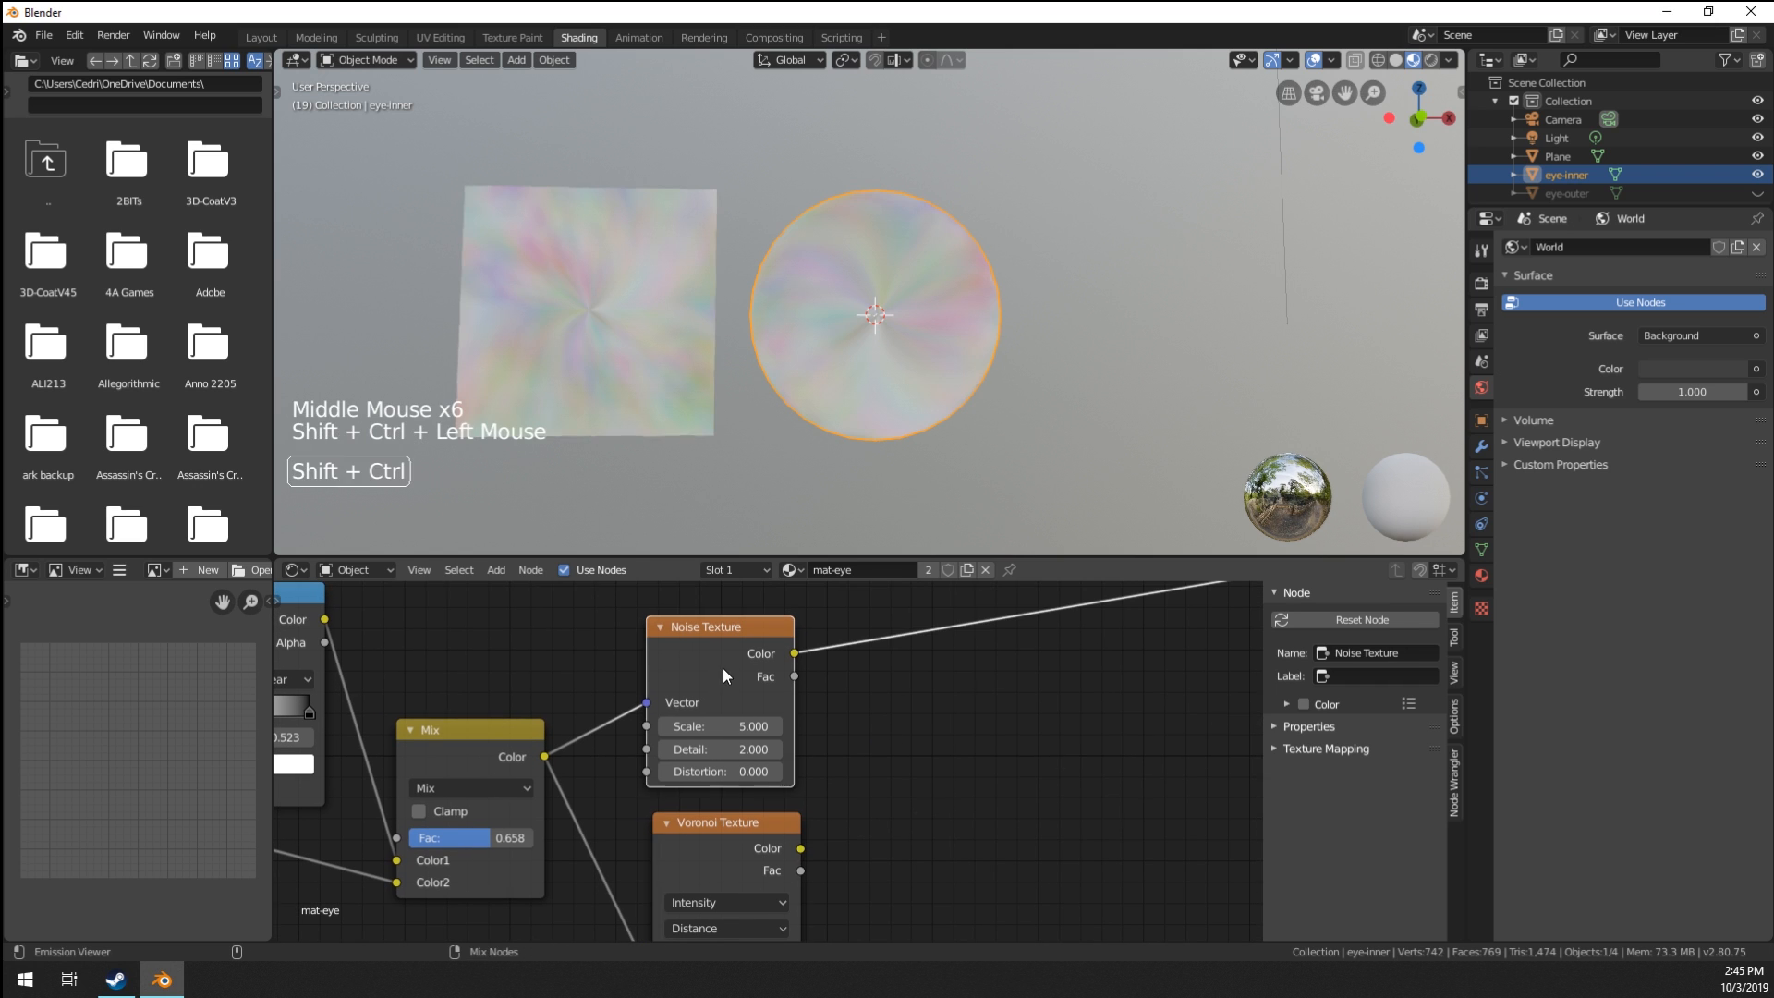
# Set the Noise Texture's scale to 33.5, detail to 16 and distortion to 2.8.
pyautogui.moveTo(852, 771); pyautogui.dragTo(930, 738, button='middle')
pyautogui.scroll(3, 929, 737)
pyautogui.scroll(4, 882, 269)
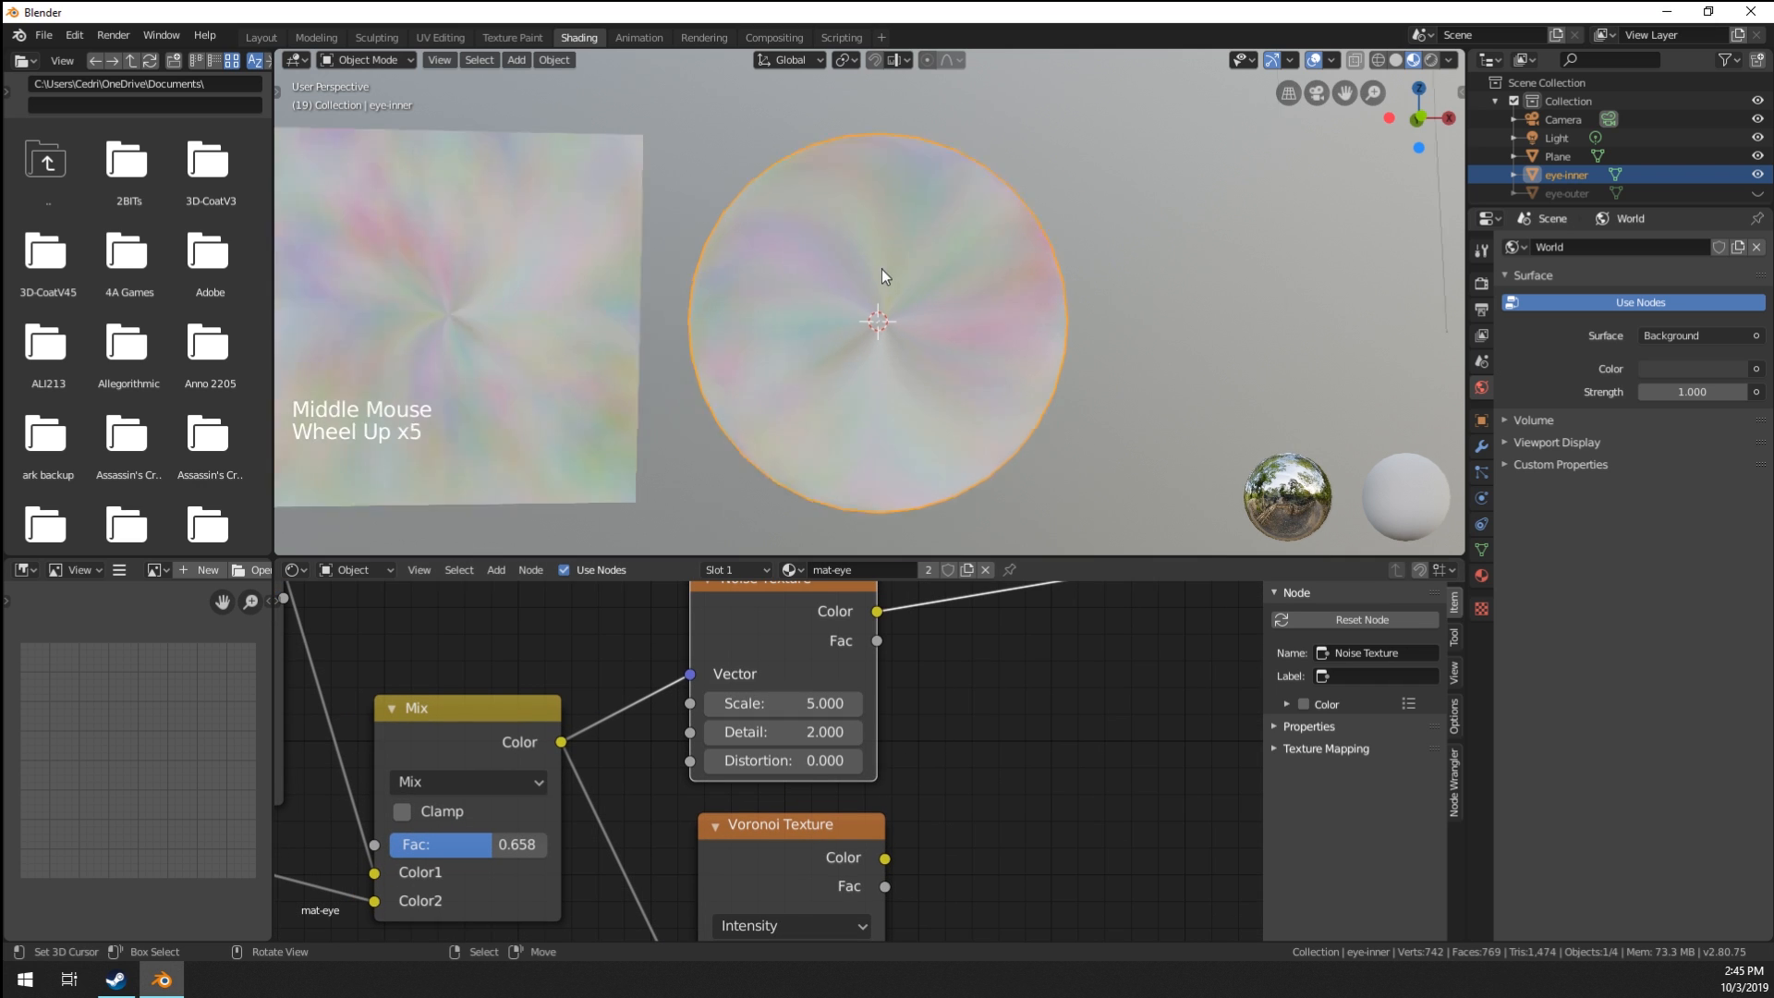
pyautogui.moveTo(783, 703); pyautogui.dragTo(1047, 703)
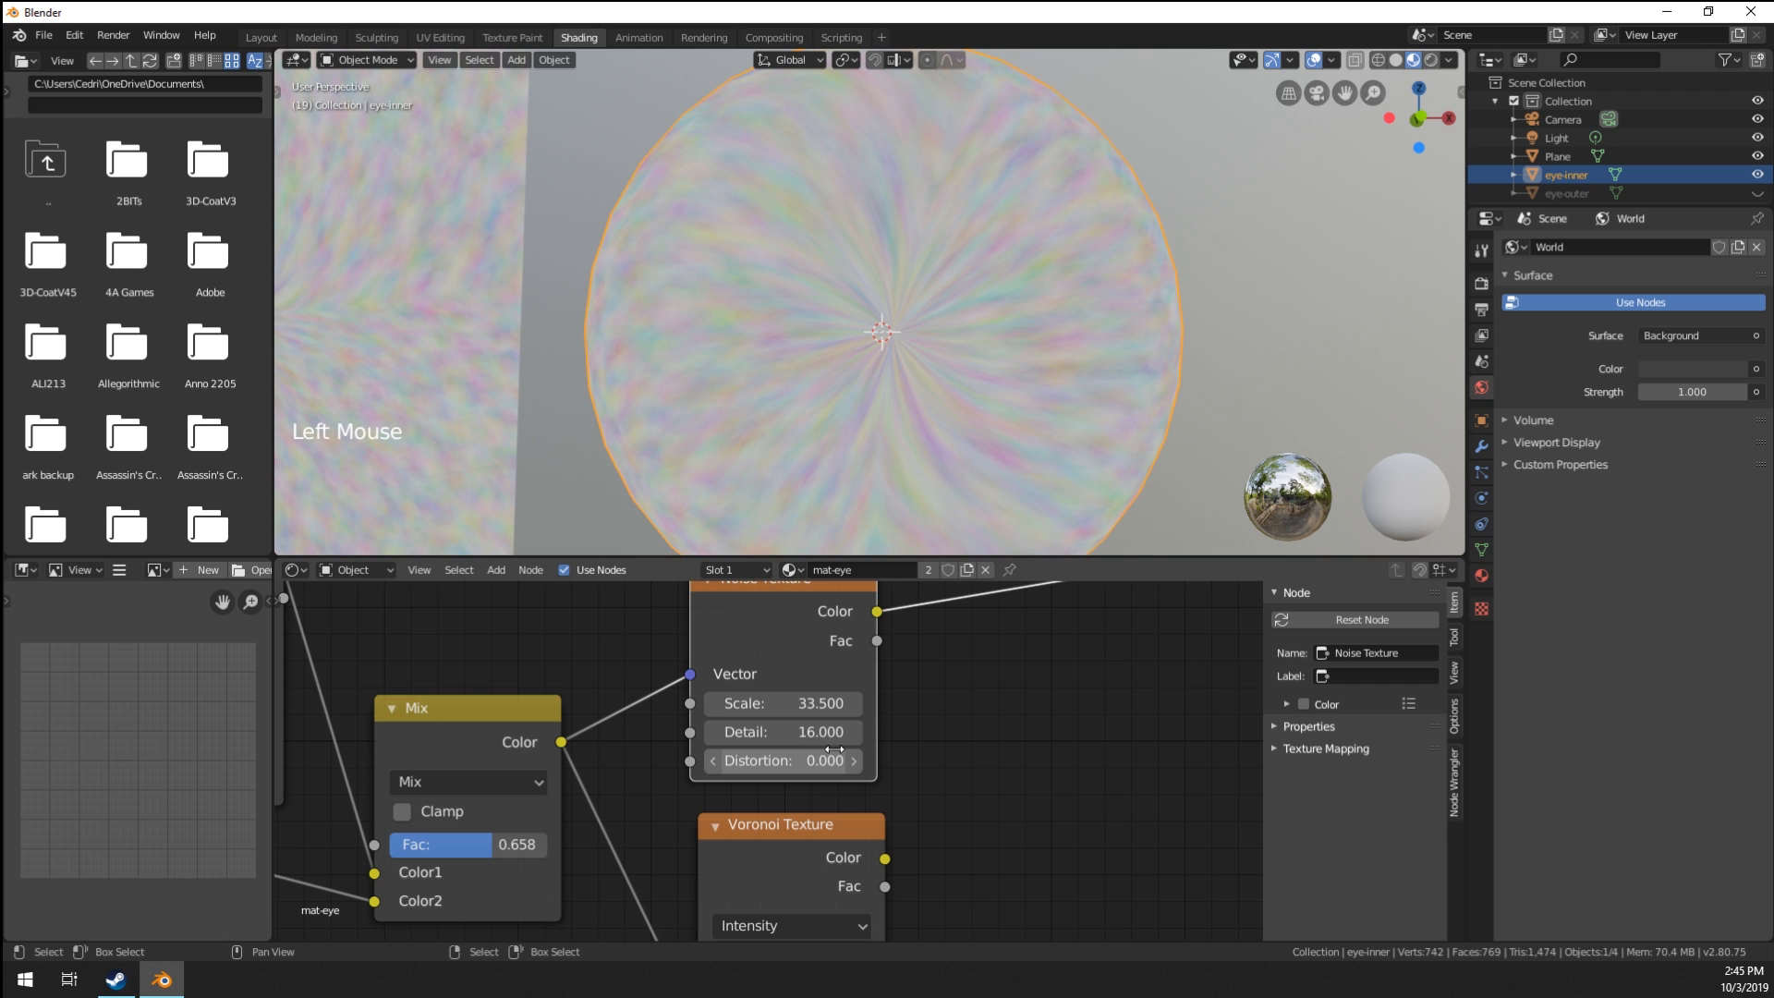
pyautogui.moveTo(826, 760)
pyautogui.mouseDown()
pyautogui.moveTo(866, 761)
pyautogui.moveTo(832, 760)
pyautogui.mouseUp()
# Add a MixRGB node and feed the Noise Texture's Fac into Color1 and the Voronoi Texture's Color into Color2.
pyautogui.scroll(-3, 982, 698)
pyautogui.moveTo(982, 699); pyautogui.dragTo(820, 701, button='middle')
pyautogui.scroll(-3, 863, 693)
pyautogui.hotkey('shift', 'a')
pyautogui.moveTo(816, 699)
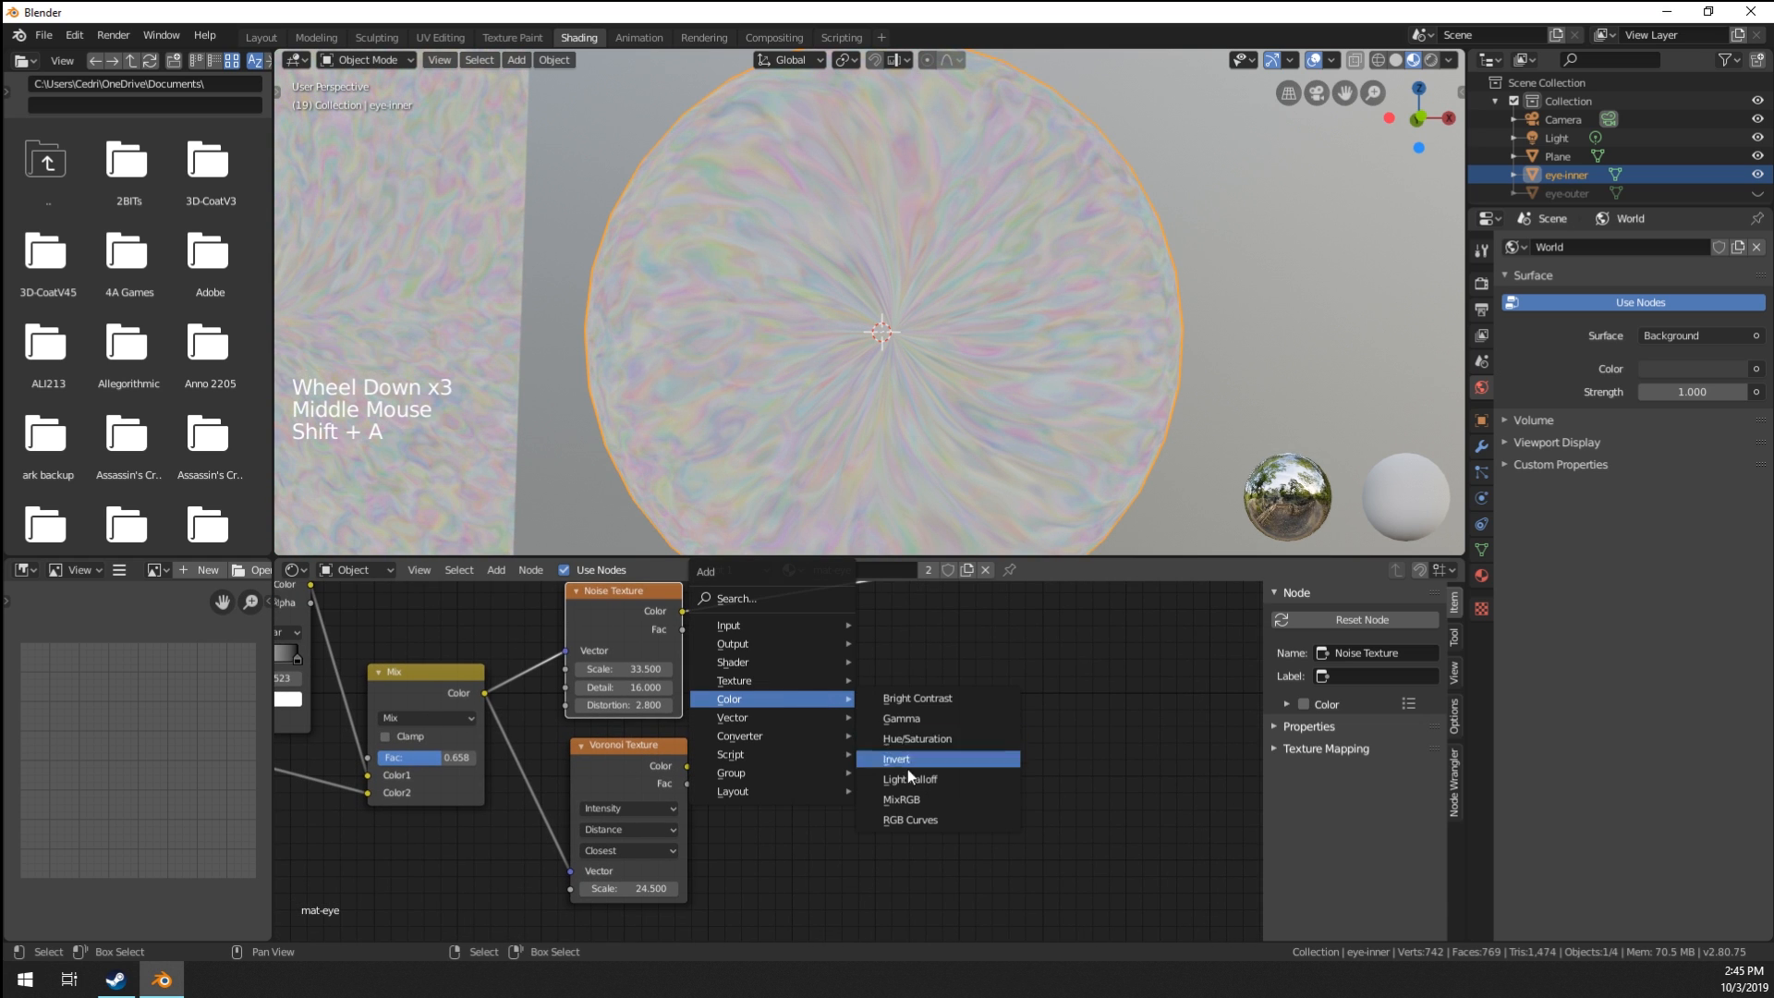
pyautogui.click(902, 800)
pyautogui.click(824, 689)
pyautogui.moveTo(684, 630); pyautogui.dragTo(837, 799)
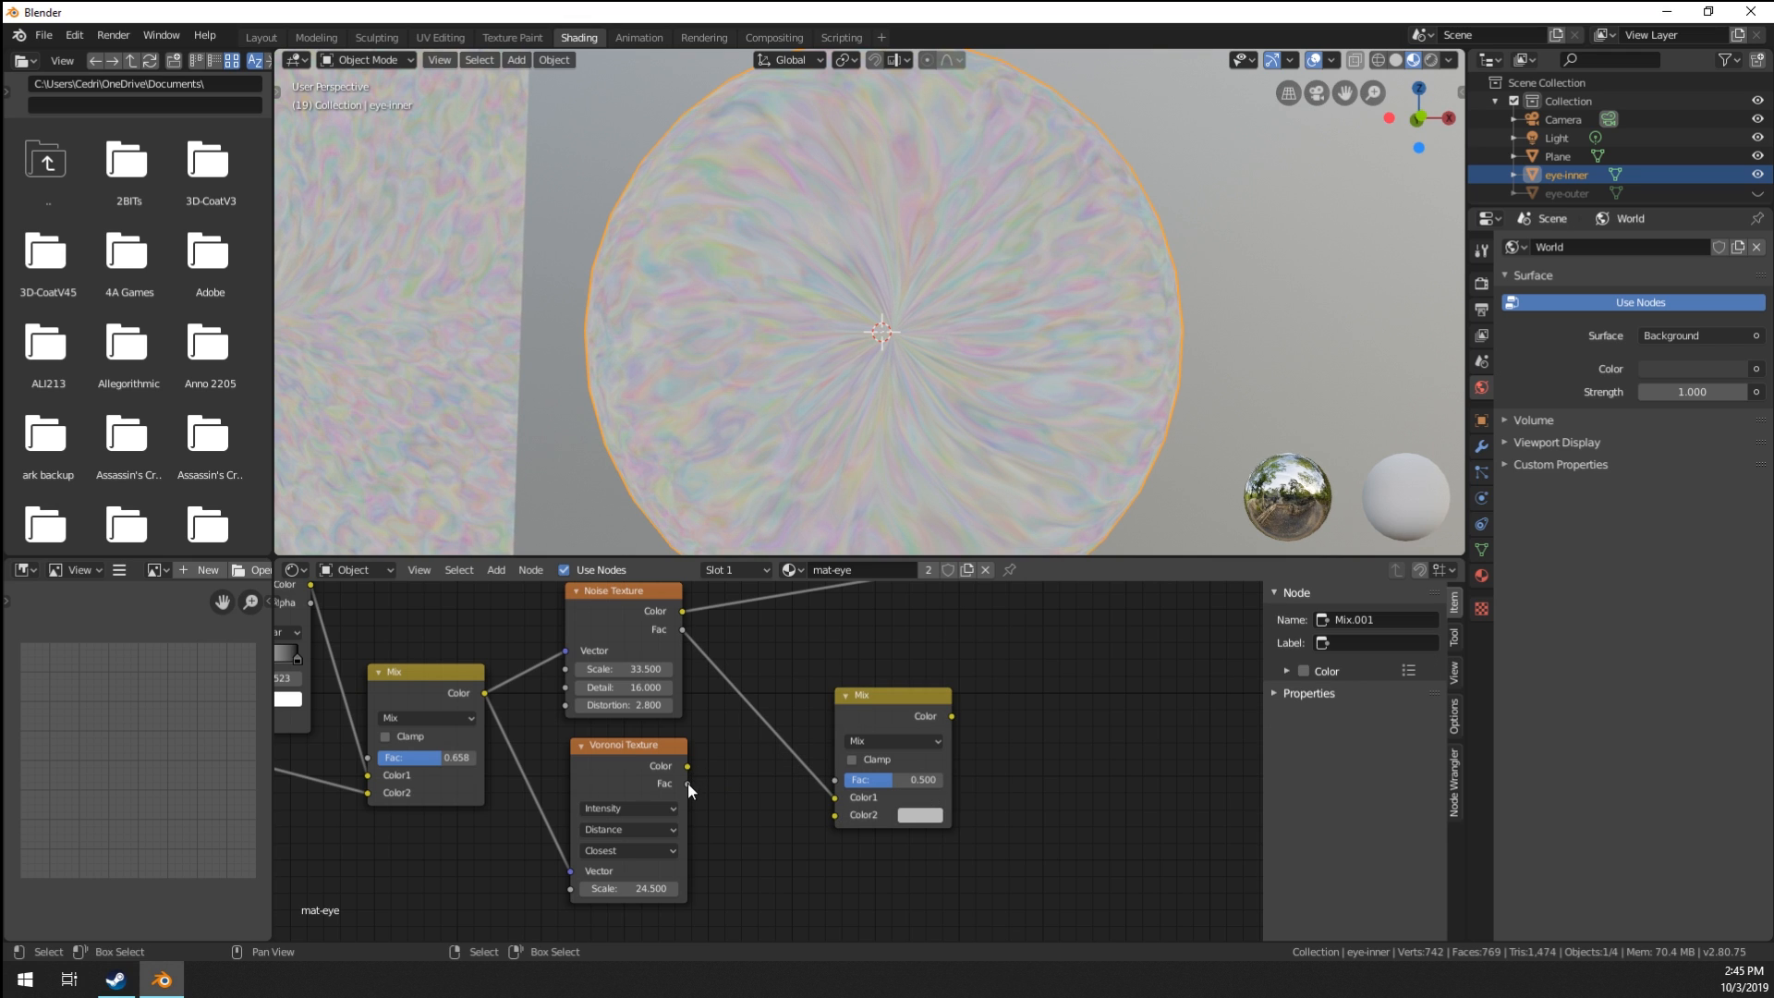
pyautogui.moveTo(686, 767); pyautogui.dragTo(836, 815)
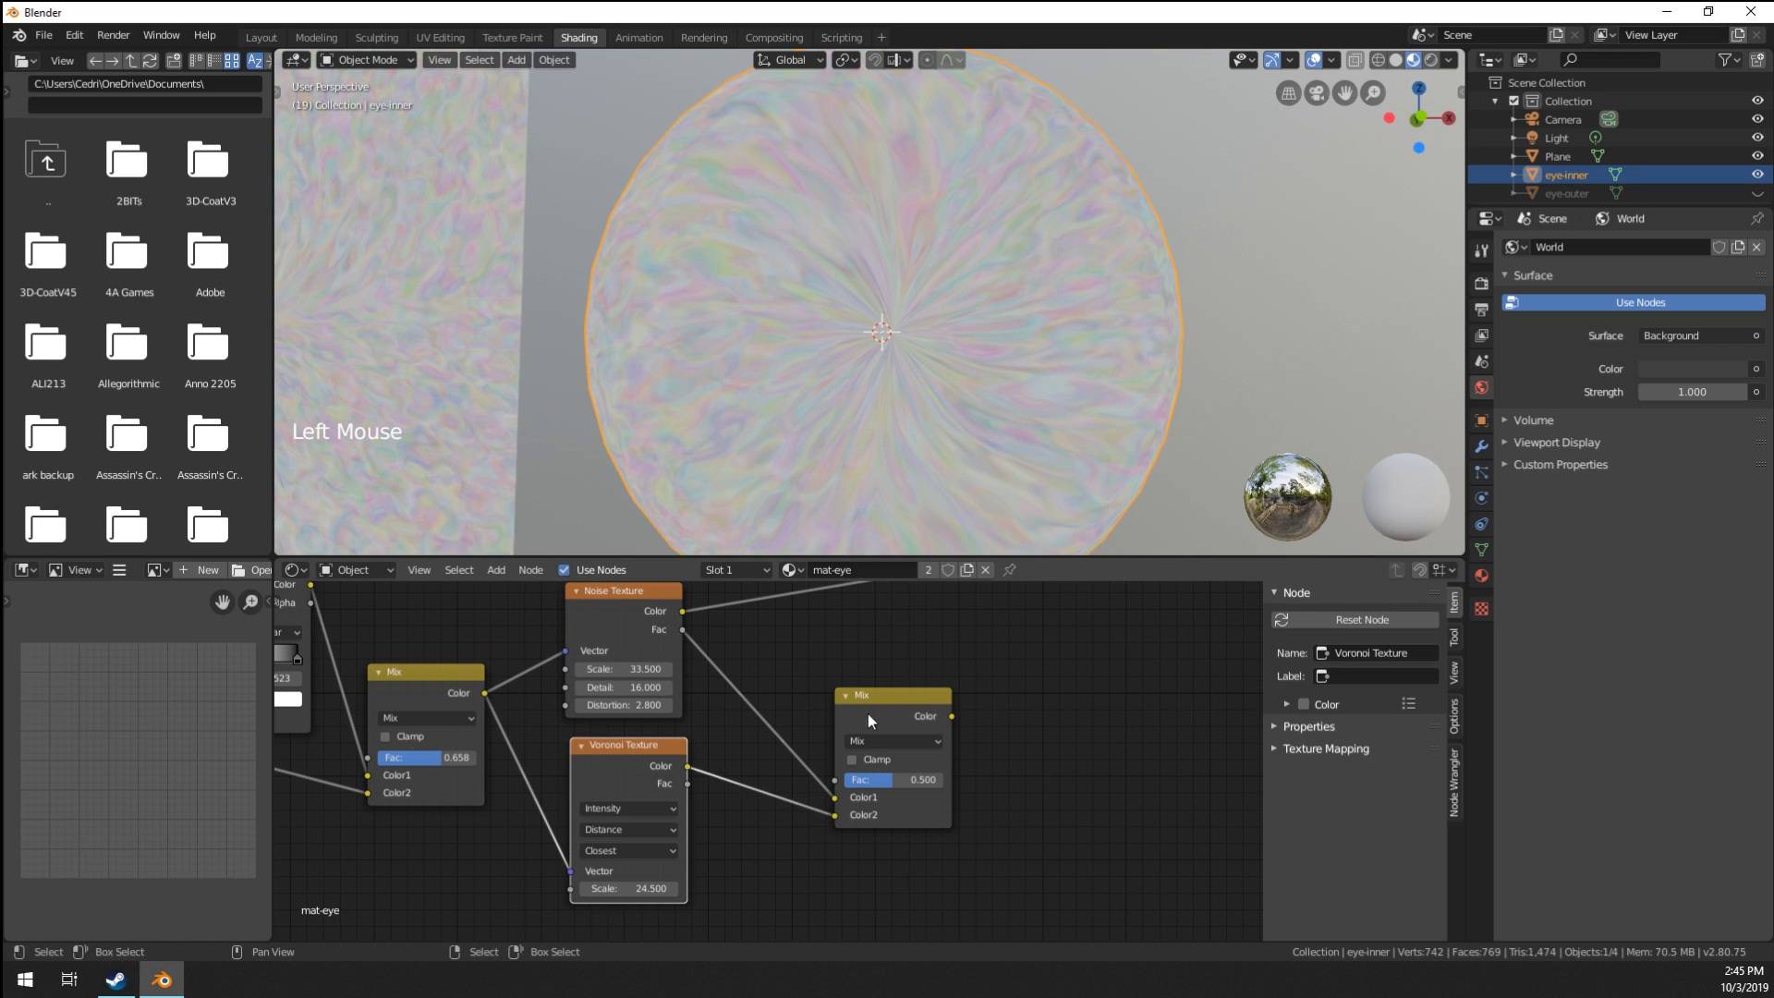
# Place the new Mix node beside the textures, preview it on the eye and set its factor to 0.658.
pyautogui.moveTo(867, 714); pyautogui.dragTo(804, 671)
pyautogui.keyDown('ctrl'); pyautogui.keyDown('shift'); pyautogui.click(804, 671); pyautogui.keyUp('shift'); pyautogui.keyUp('ctrl')
pyautogui.moveTo(959, 729); pyautogui.dragTo(892, 725, button='middle')
pyautogui.scroll(3, 918, 711)
pyautogui.moveTo(792, 733); pyautogui.dragTo(818, 733)
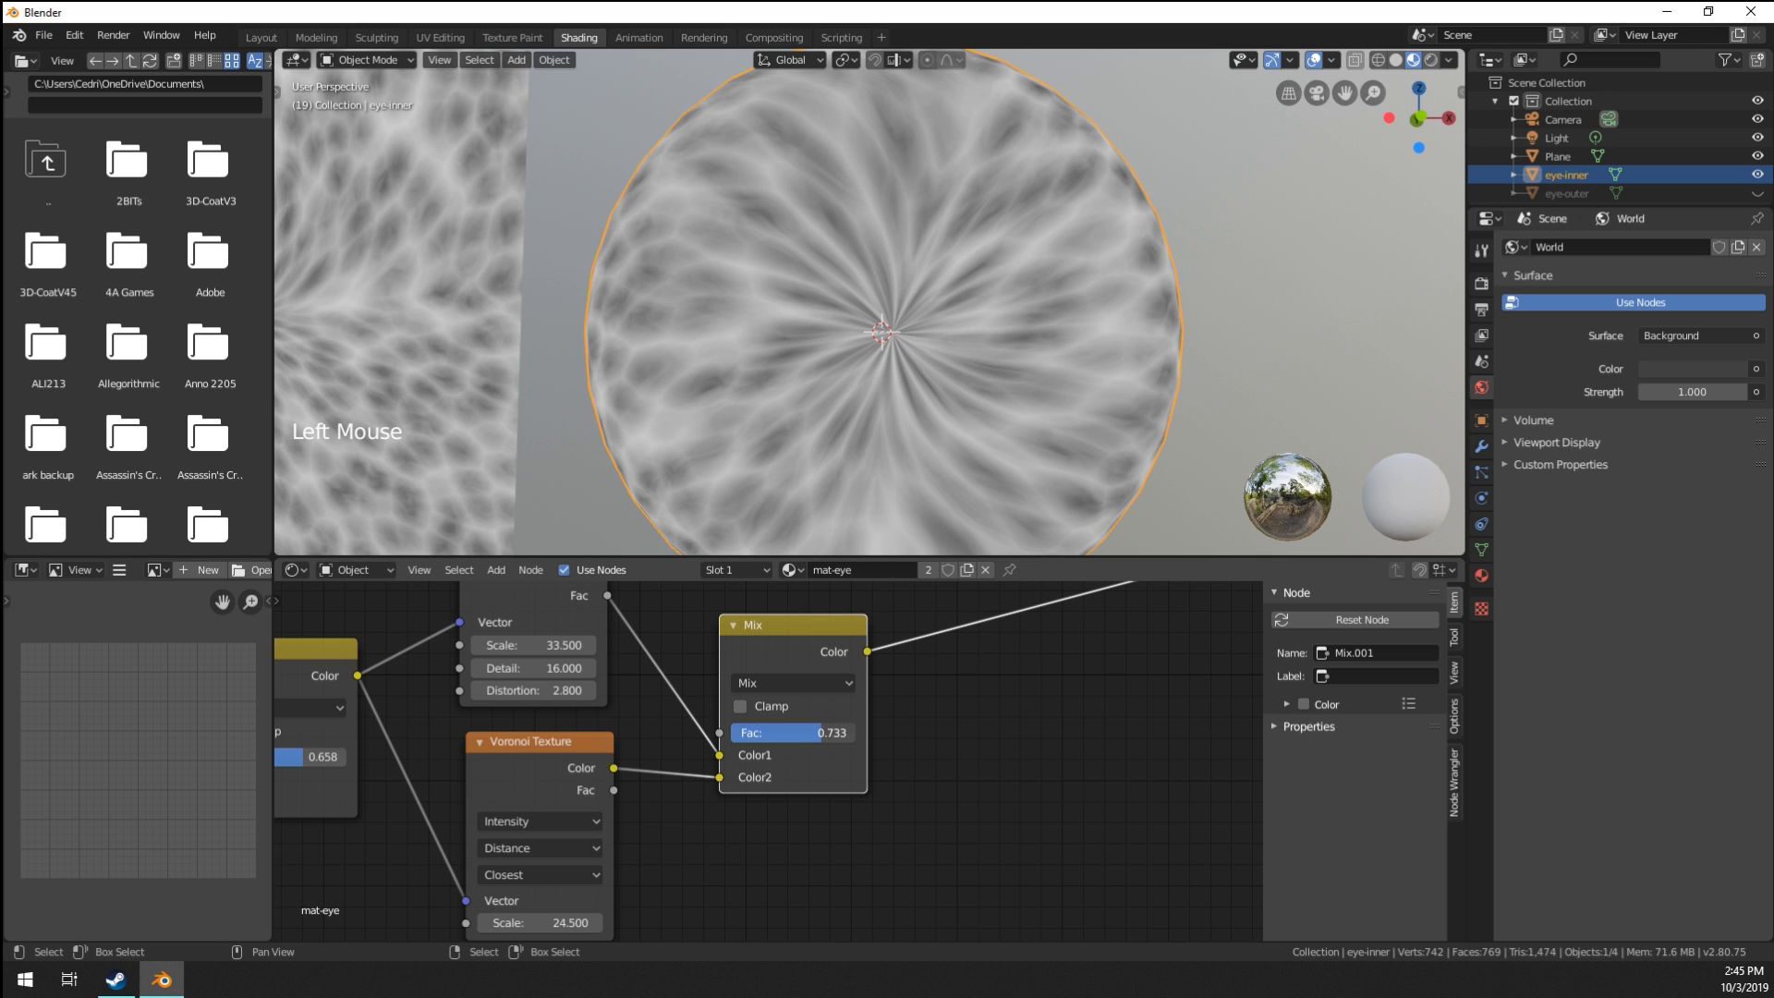
pyautogui.scroll(4, 915, 303)
pyautogui.scroll(-1, 876, 259)
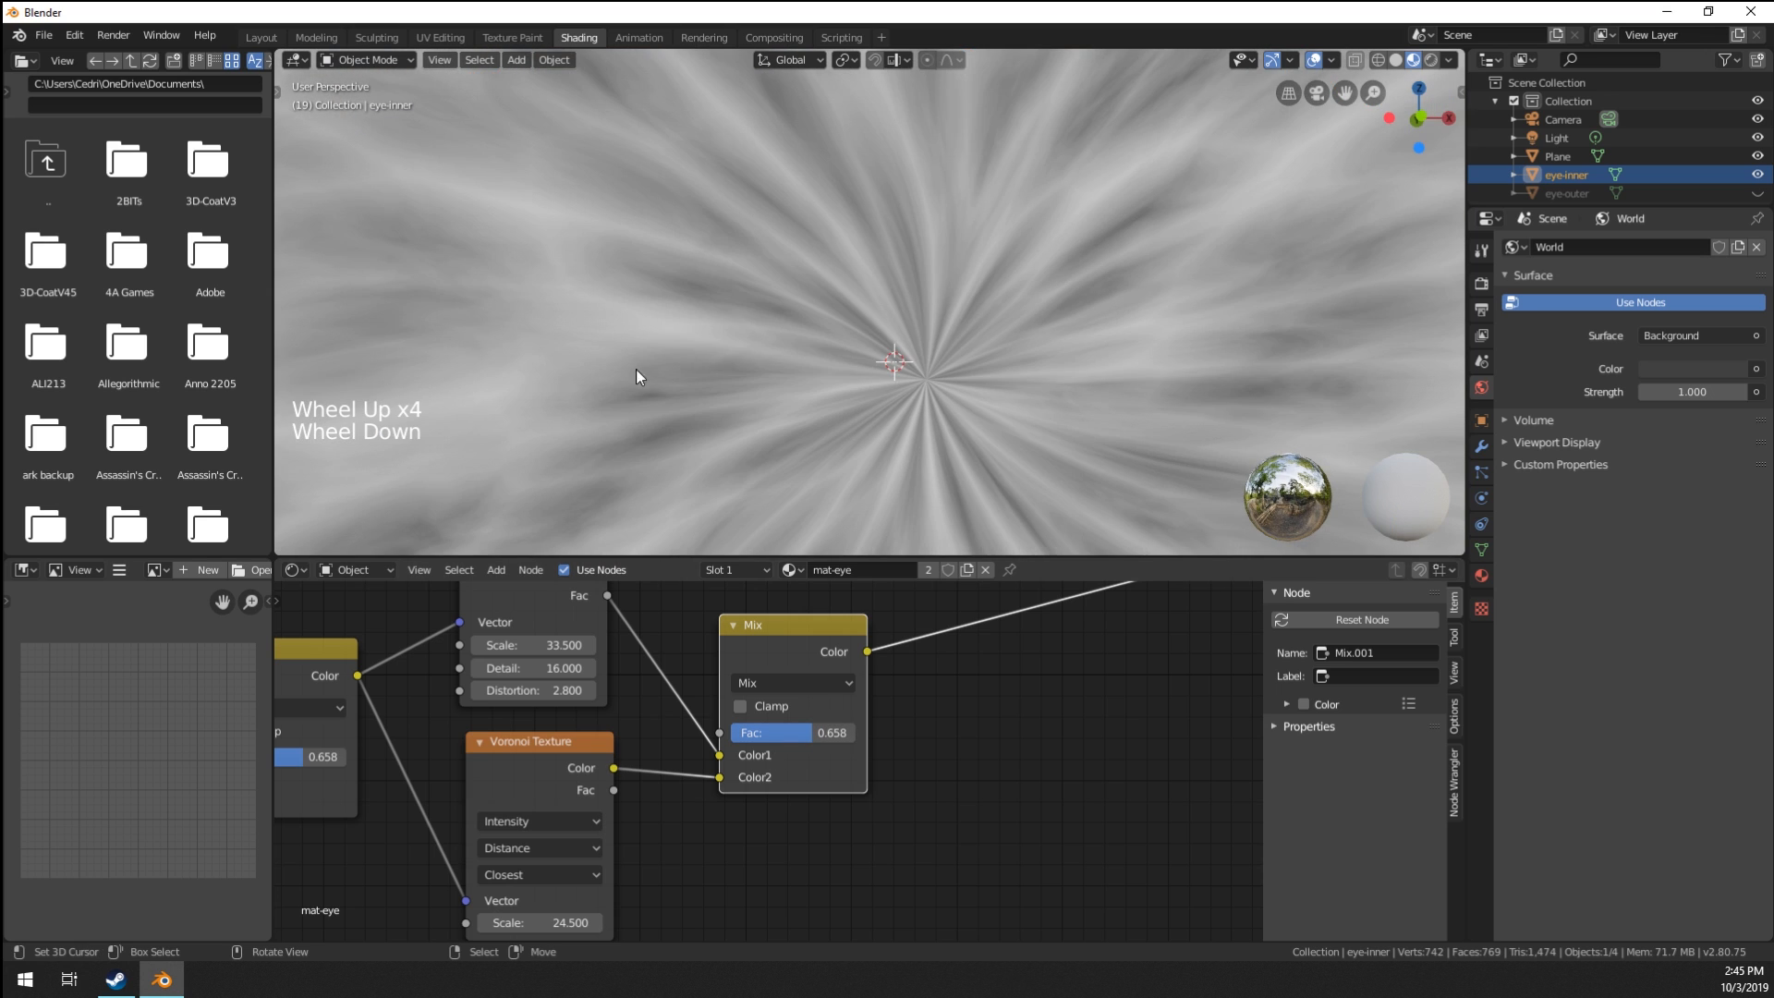
pyautogui.scroll(-4, 636, 369)
# Insert a ColorRamp node on the link after the Mix node that combines Noise and Voronoi.
pyautogui.moveTo(1085, 730); pyautogui.dragTo(754, 736, button='middle')
pyautogui.scroll(-9, 902, 730)
pyautogui.hotkey('shift', 'a')
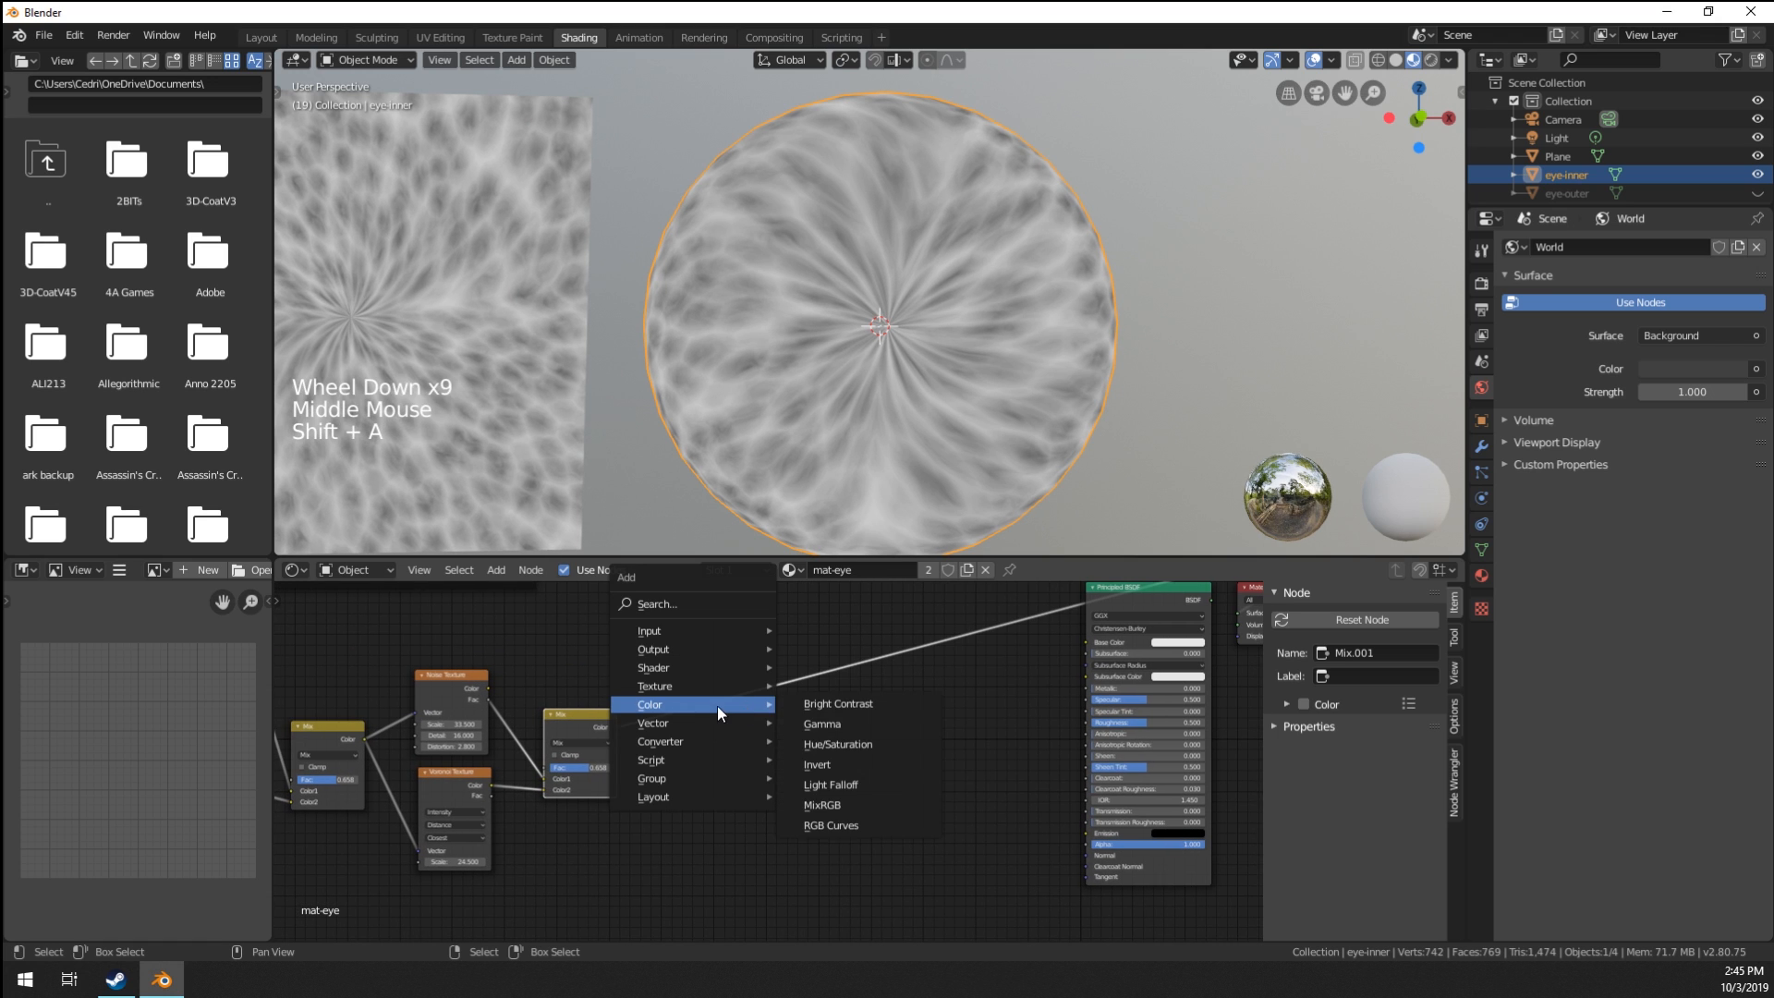
pyautogui.moveTo(704, 746)
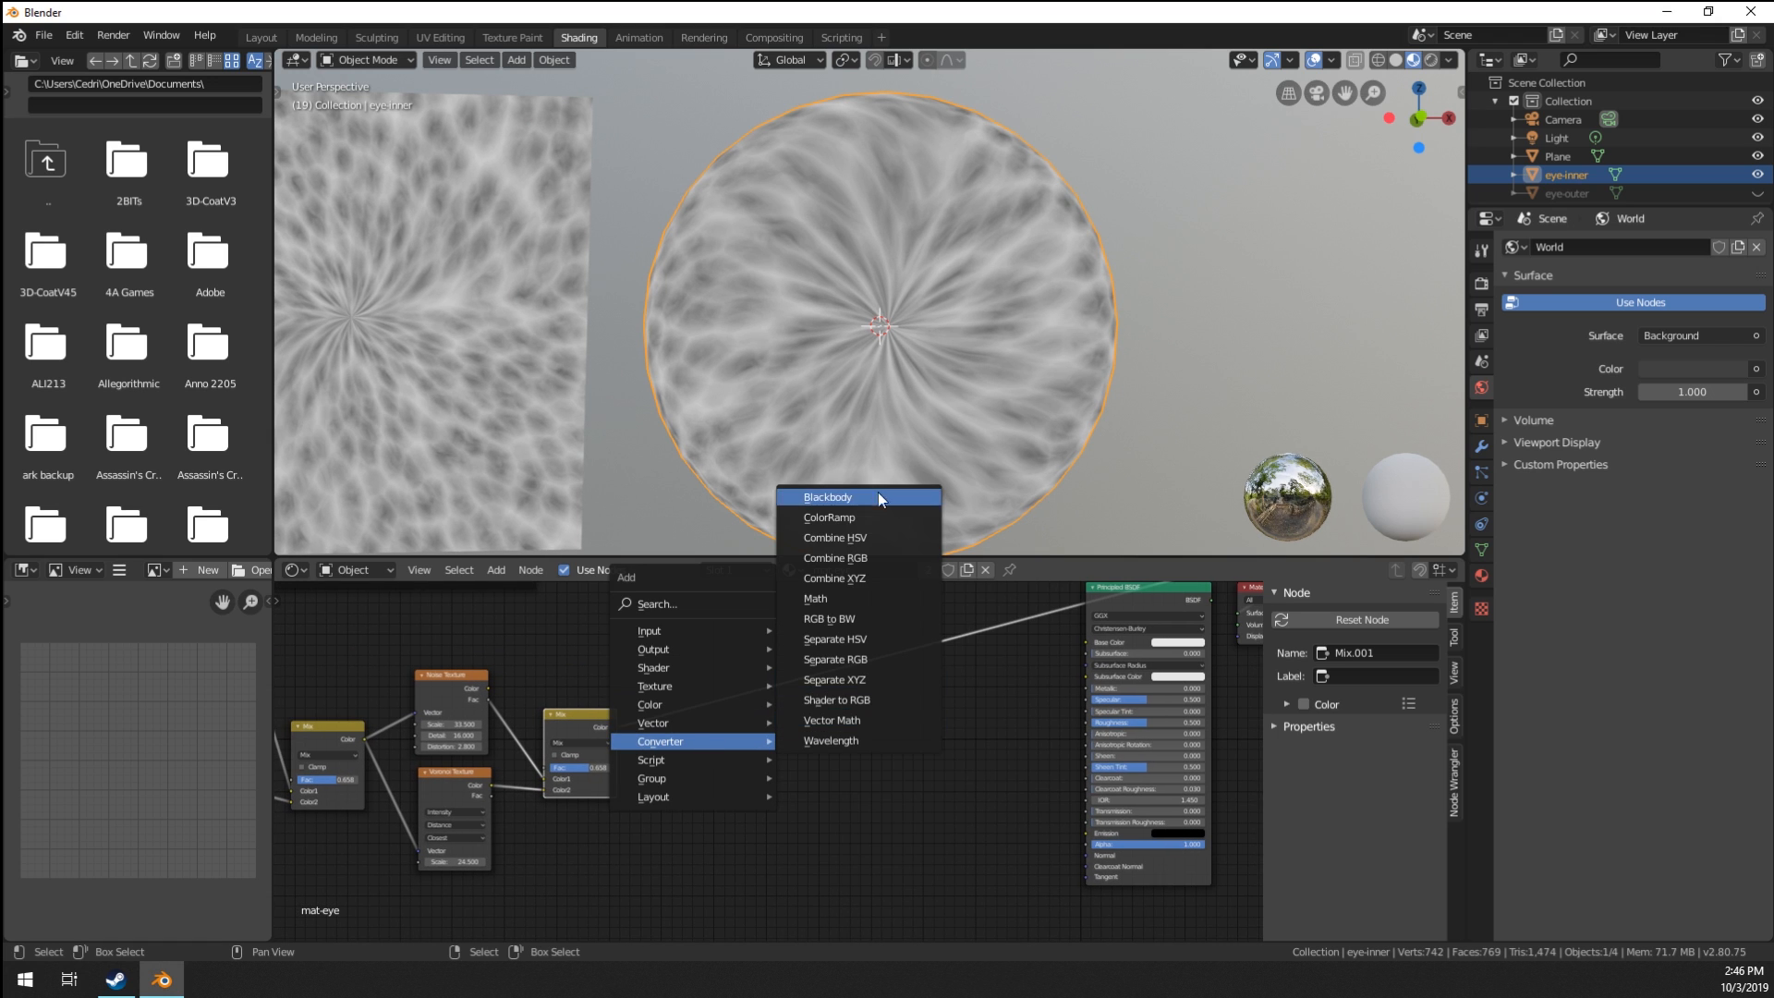
pyautogui.click(829, 517)
pyautogui.click(654, 679)
# Select the whole iris-detail node chain through the new ColorRamp and move it farther from the Principled BSDF.
pyautogui.moveTo(655, 679); pyautogui.dragTo(811, 735, button='middle')
pyautogui.scroll(-6, 721, 730)
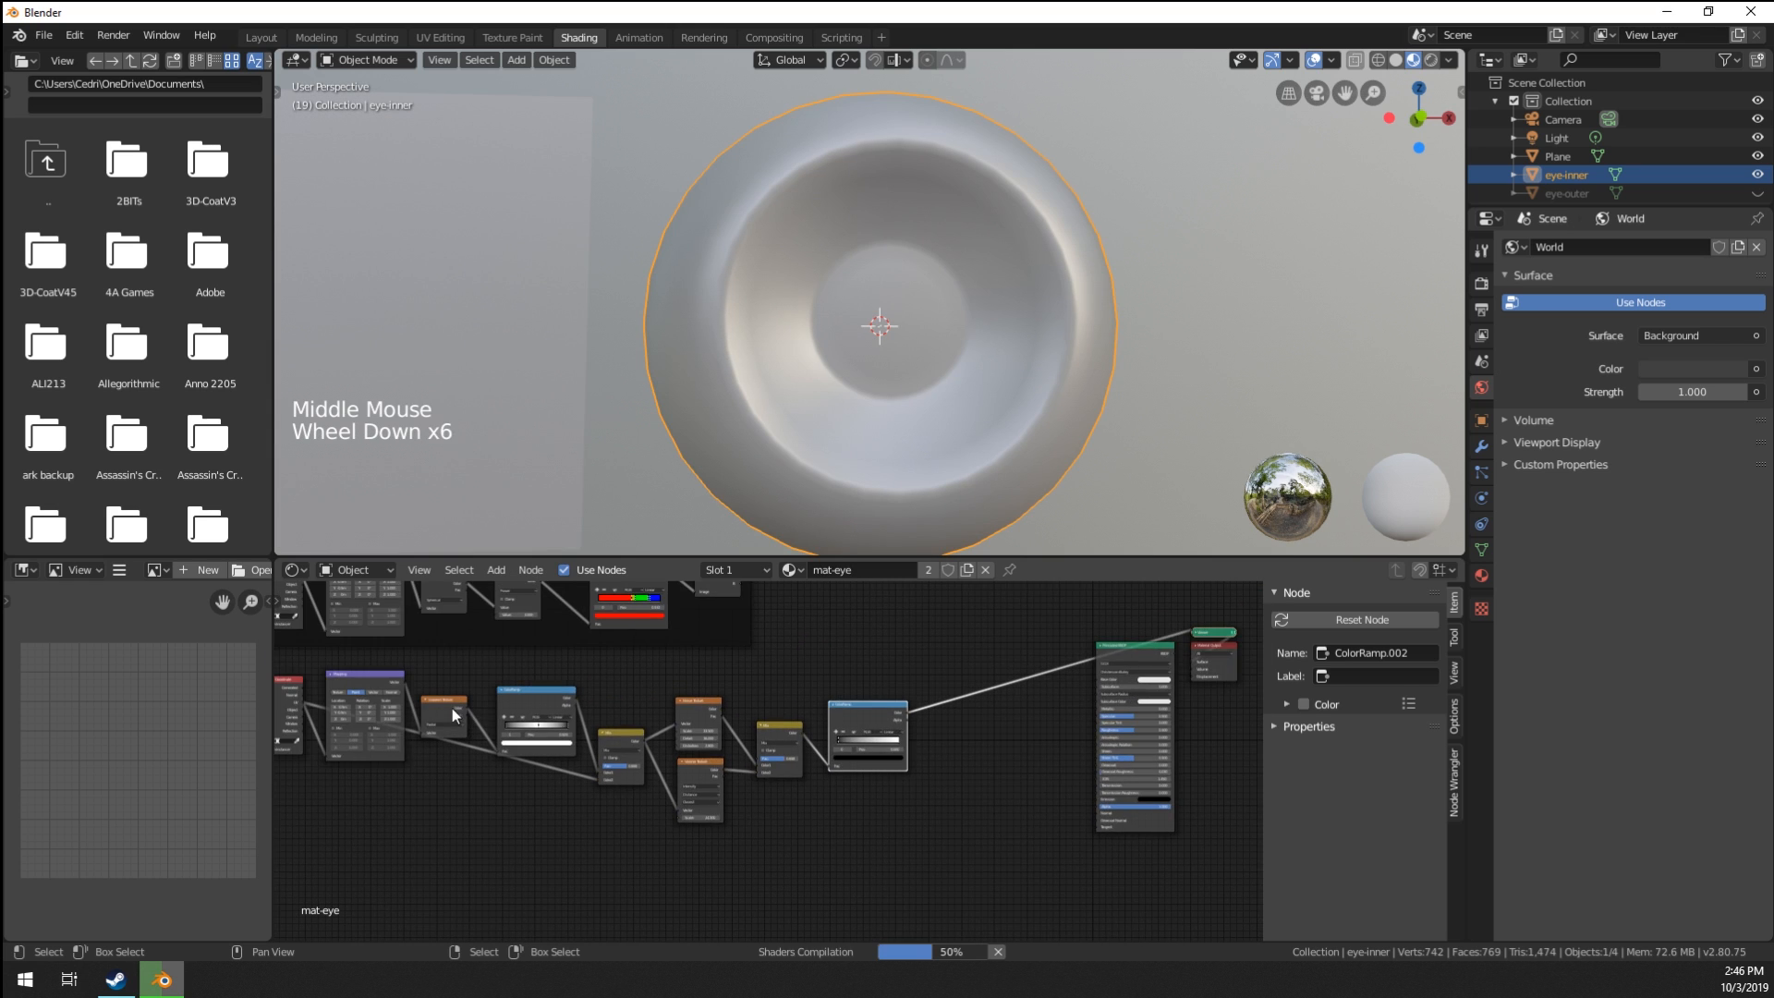
pyautogui.press('a')
pyautogui.moveTo(452, 708); pyautogui.dragTo(665, 734, button='middle')
pyautogui.press('a')
pyautogui.press('a')
pyautogui.press('a')
pyautogui.press('b')
pyautogui.moveTo(424, 710); pyautogui.dragTo(1095, 807)
pyautogui.press('g')
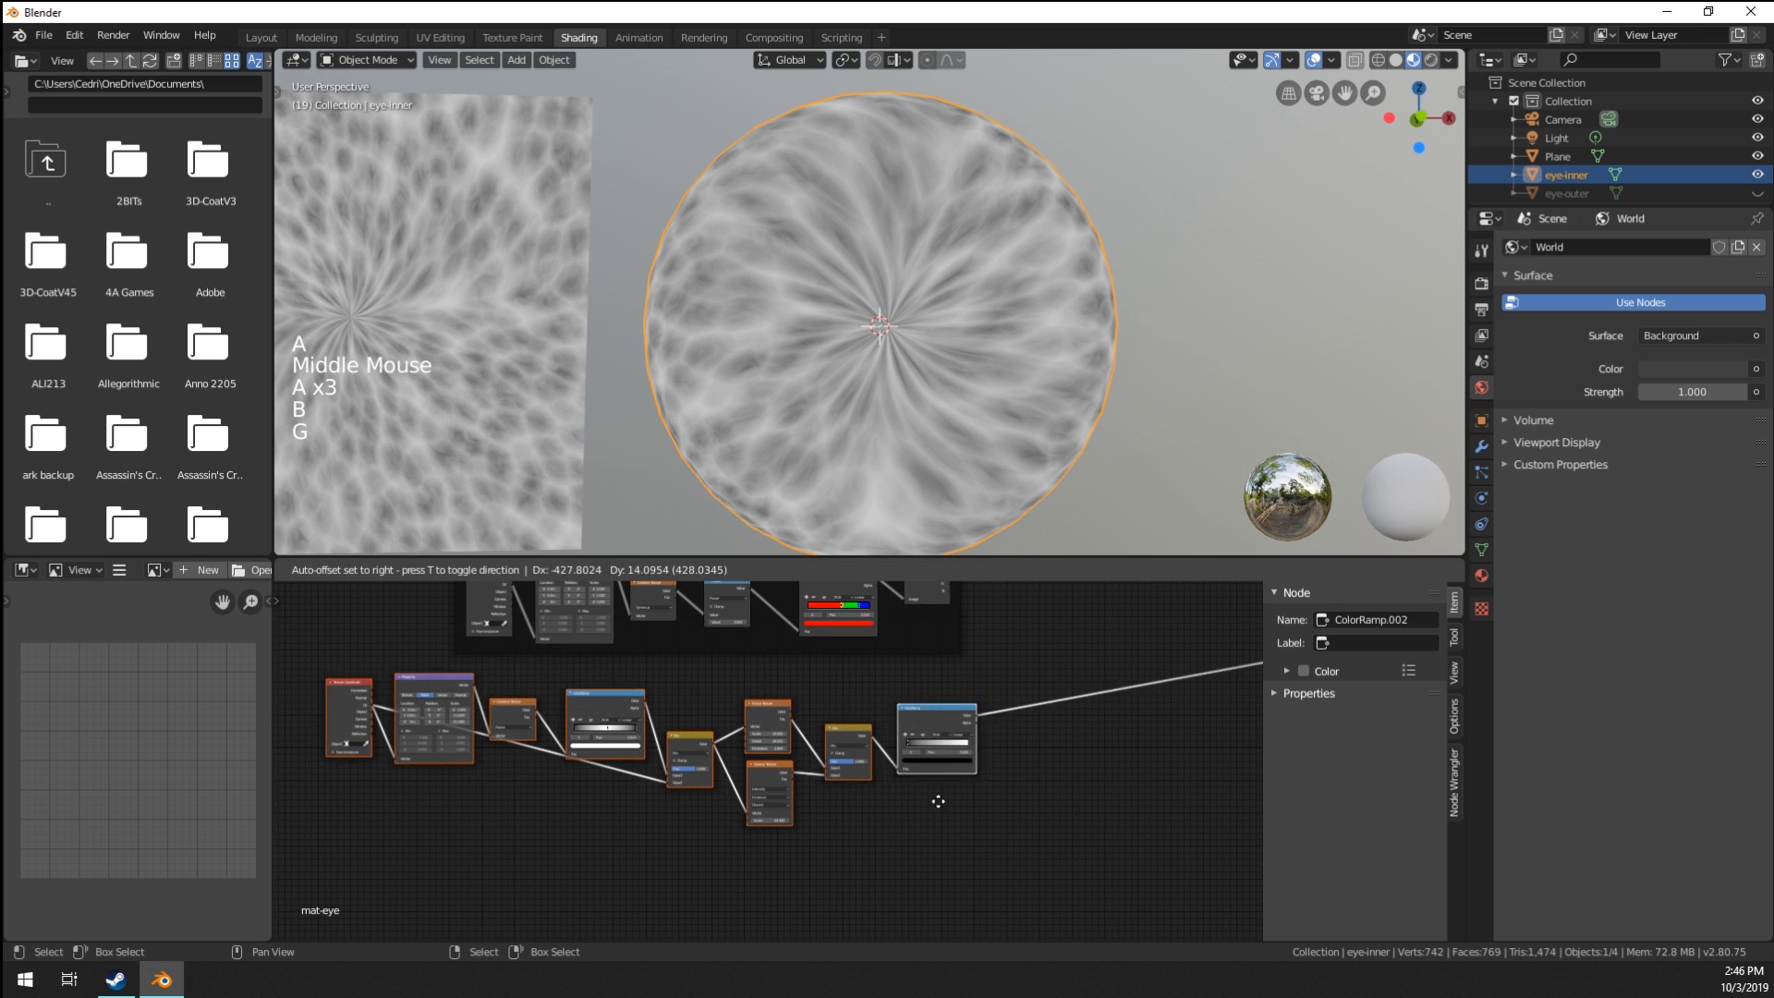
pyautogui.click(919, 791)
# Deselect all nodes and look closely at the new ColorRamp's gradient stops.
pyautogui.scroll(3, 927, 758)
pyautogui.scroll(9, 928, 758)
pyautogui.moveTo(957, 760); pyautogui.dragTo(758, 767, button='middle')
pyautogui.moveTo(860, 768)
pyautogui.mouseDown(button='middle')
pyautogui.moveTo(647, 781)
pyautogui.moveTo(889, 772)
pyautogui.mouseUp(button='middle')
pyautogui.scroll(3, 663, 784)
pyautogui.scroll(1, 878, 751)
pyautogui.press('a')
pyautogui.press('a')
pyautogui.press('a')
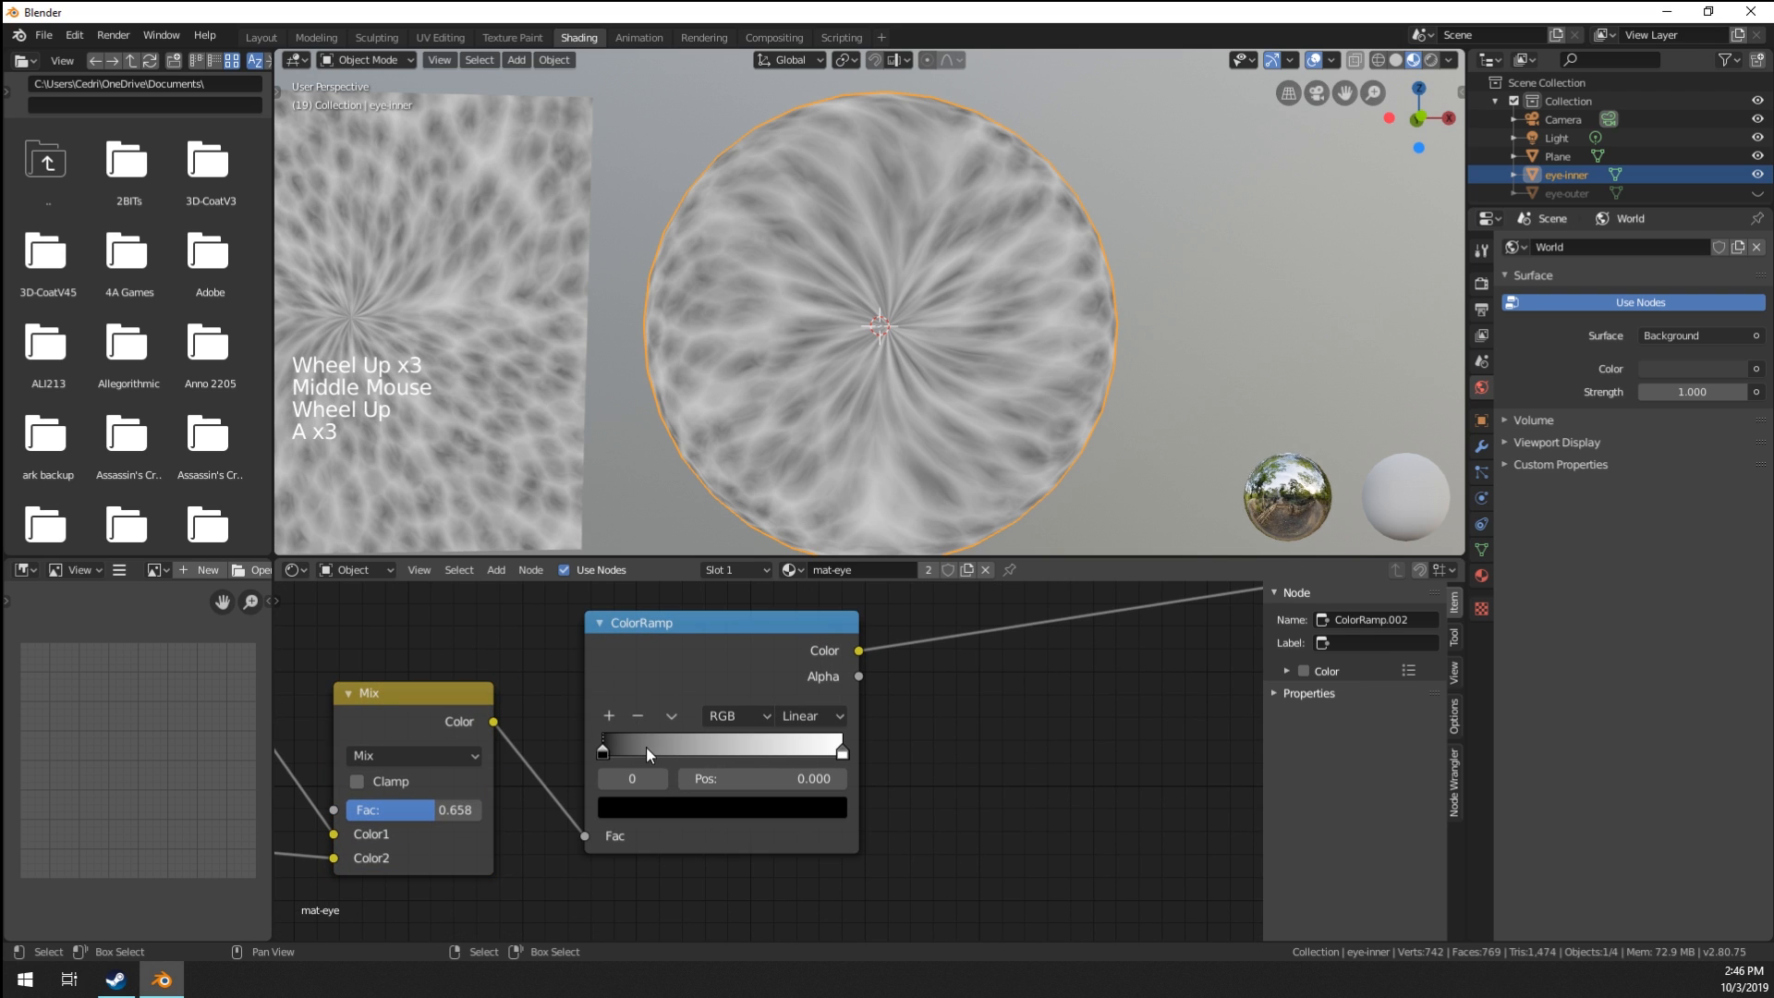
# Color the ColorRamp's first stop dark blue and add a middle stop at 0.500 with RGB 0.115, 0.444, 0.668.
pyautogui.click(658, 809)
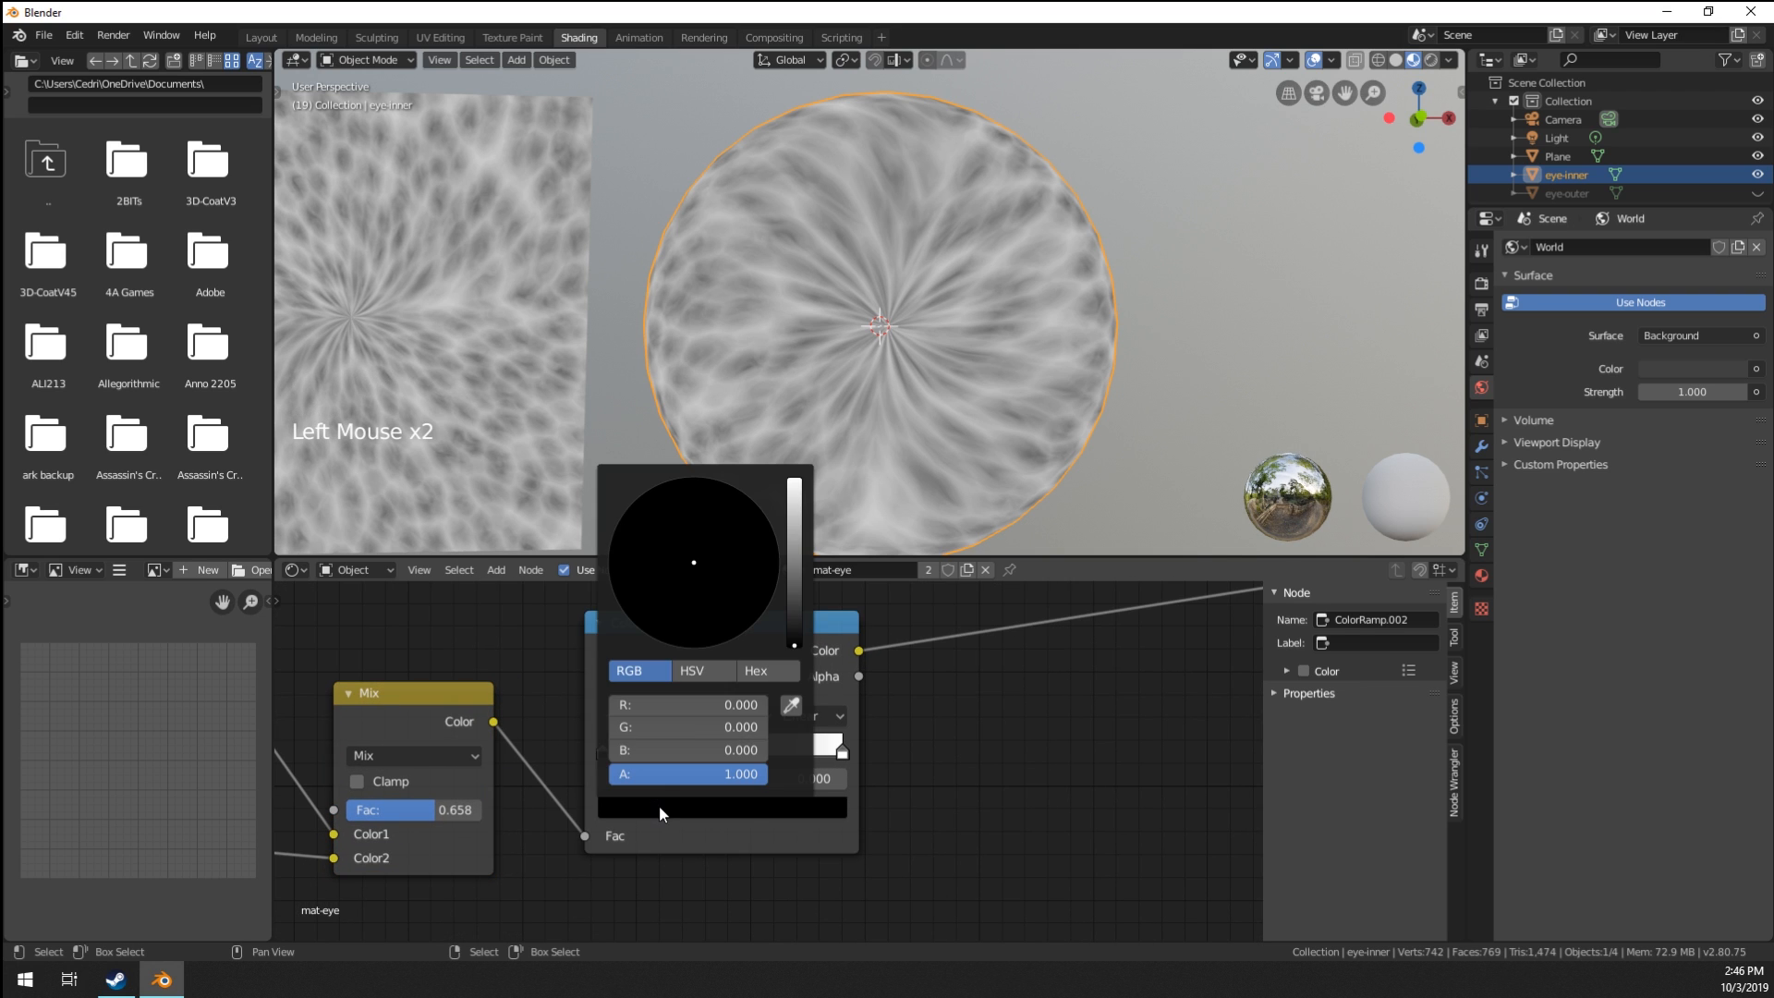
pyautogui.moveTo(788, 633)
pyautogui.mouseDown()
pyautogui.moveTo(793, 572)
pyautogui.moveTo(742, 558)
pyautogui.moveTo(802, 605)
pyautogui.moveTo(802, 579)
pyautogui.mouseUp()
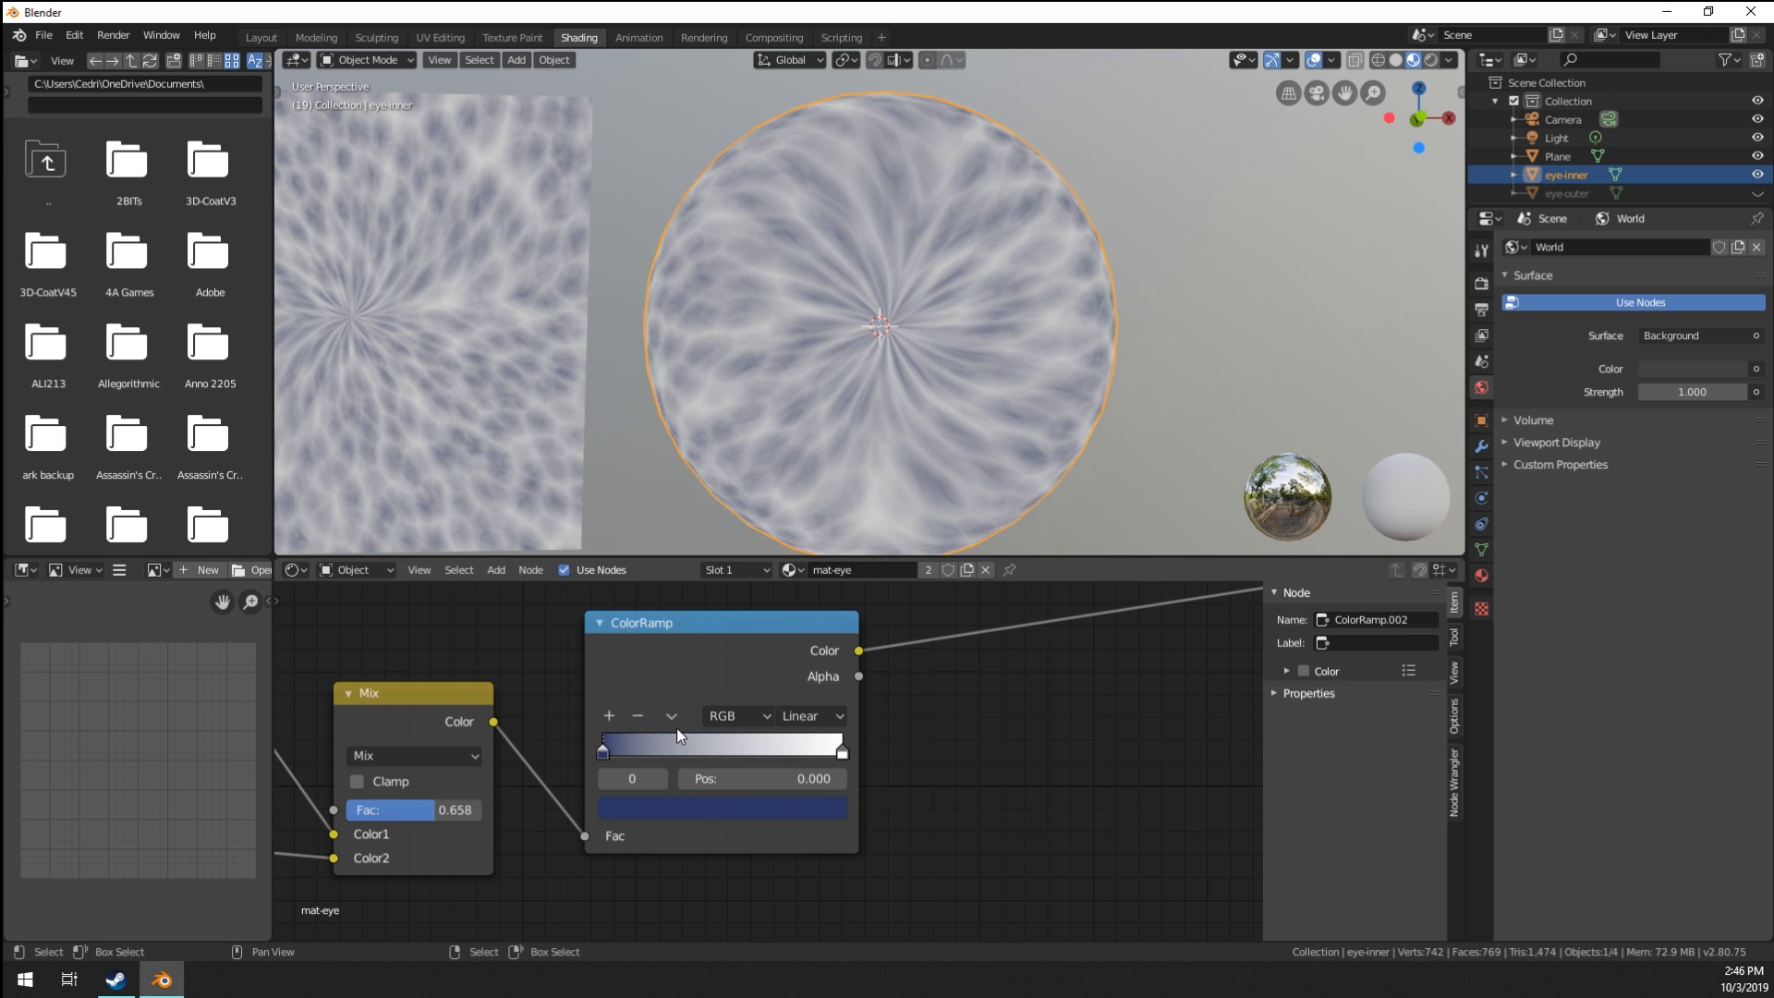
pyautogui.click(611, 715)
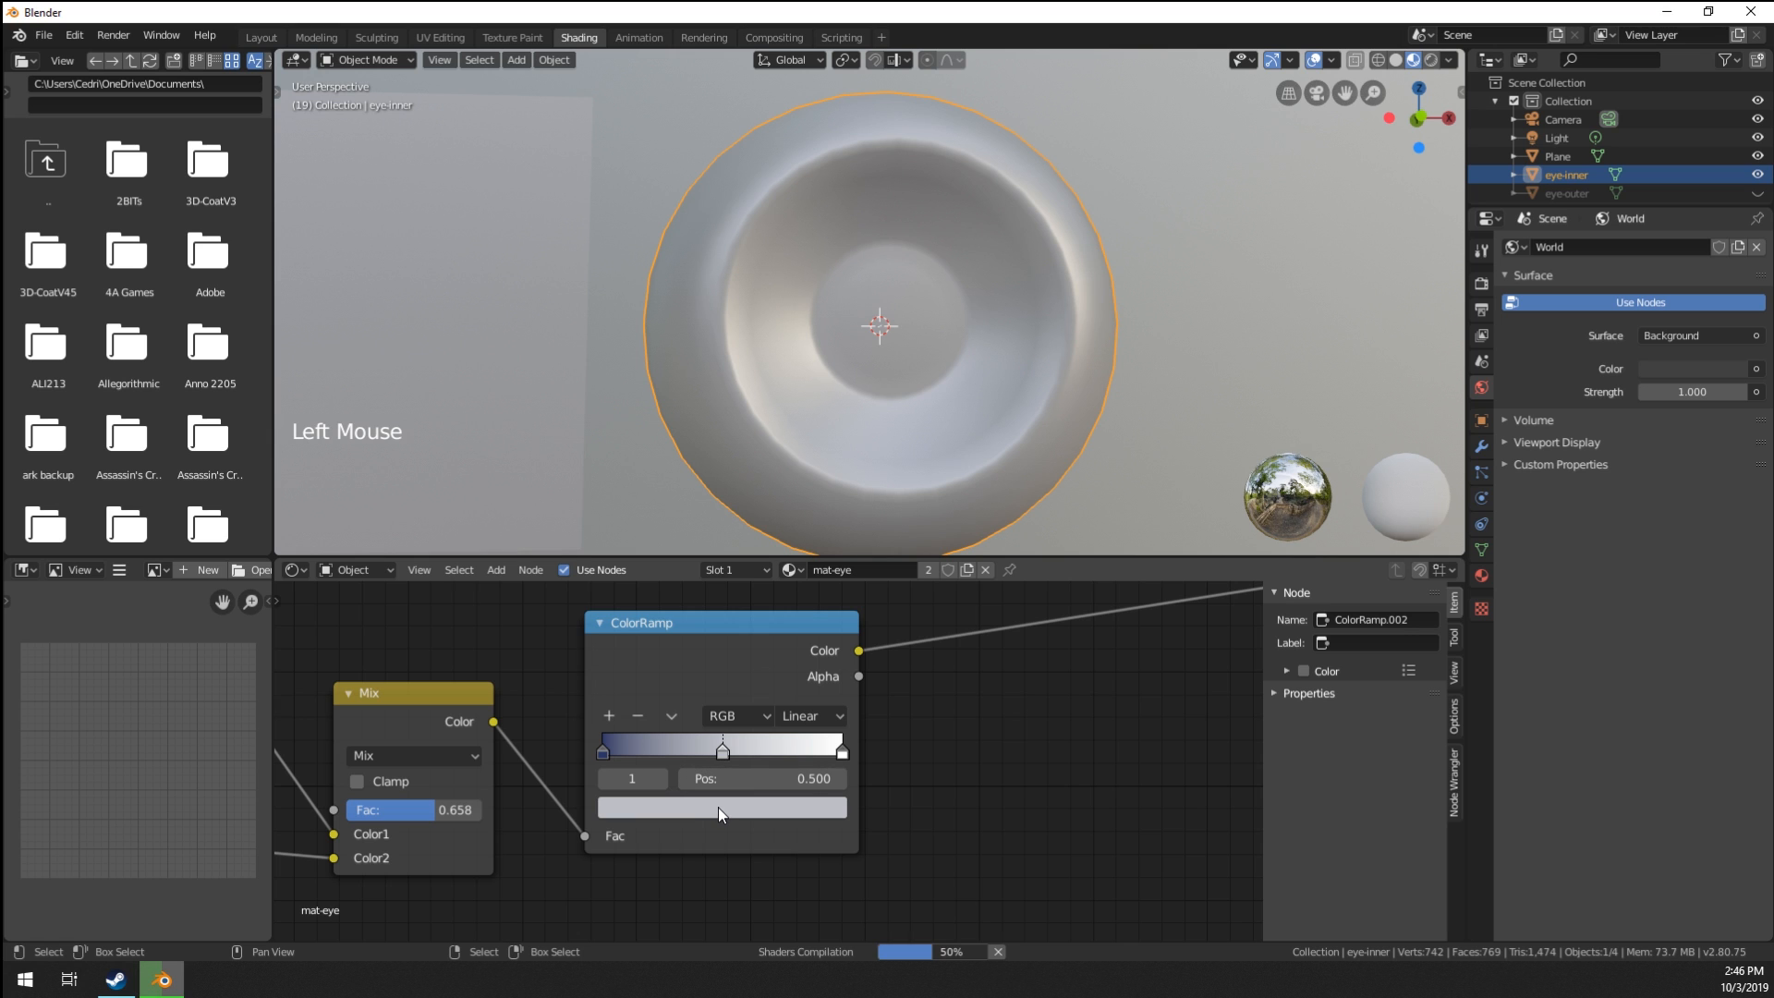
pyautogui.click(718, 808)
pyautogui.moveTo(728, 547); pyautogui.dragTo(706, 516)
pyautogui.moveTo(802, 579); pyautogui.dragTo(795, 505)
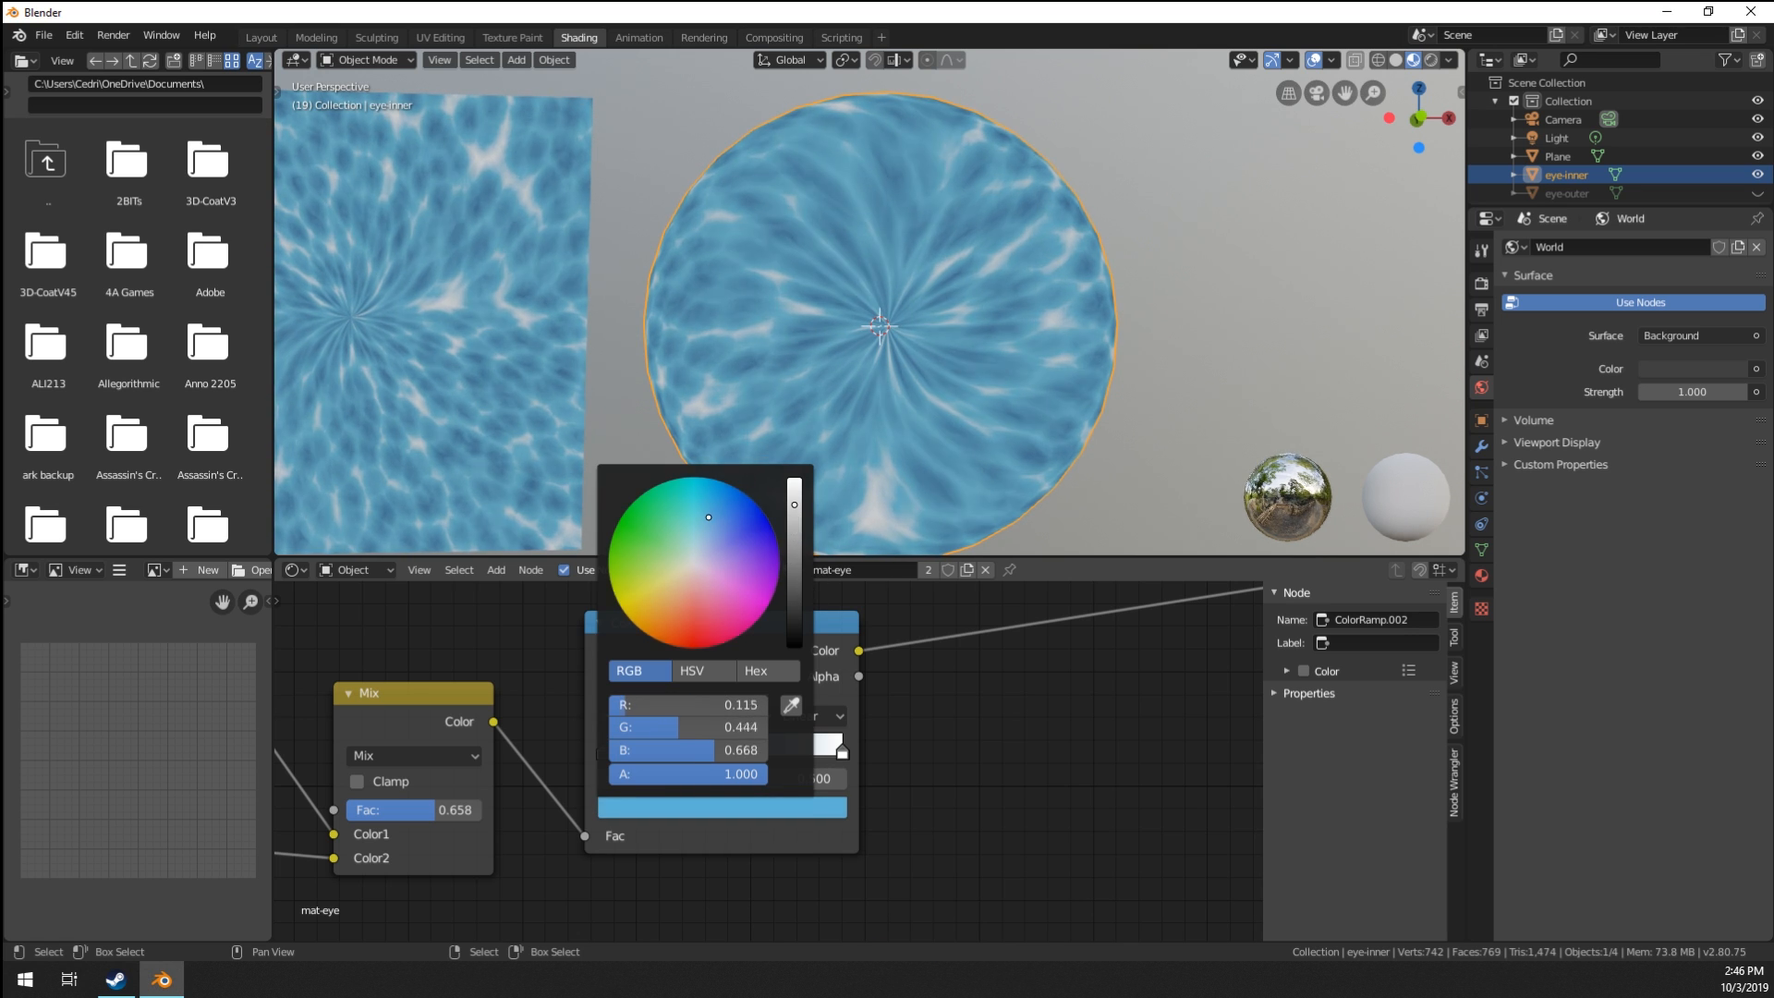
# Change the ColorRamp's last stop to bright cyan with RGB 0.090, 0.909, 1.000.
pyautogui.click(839, 748)
pyautogui.click(777, 811)
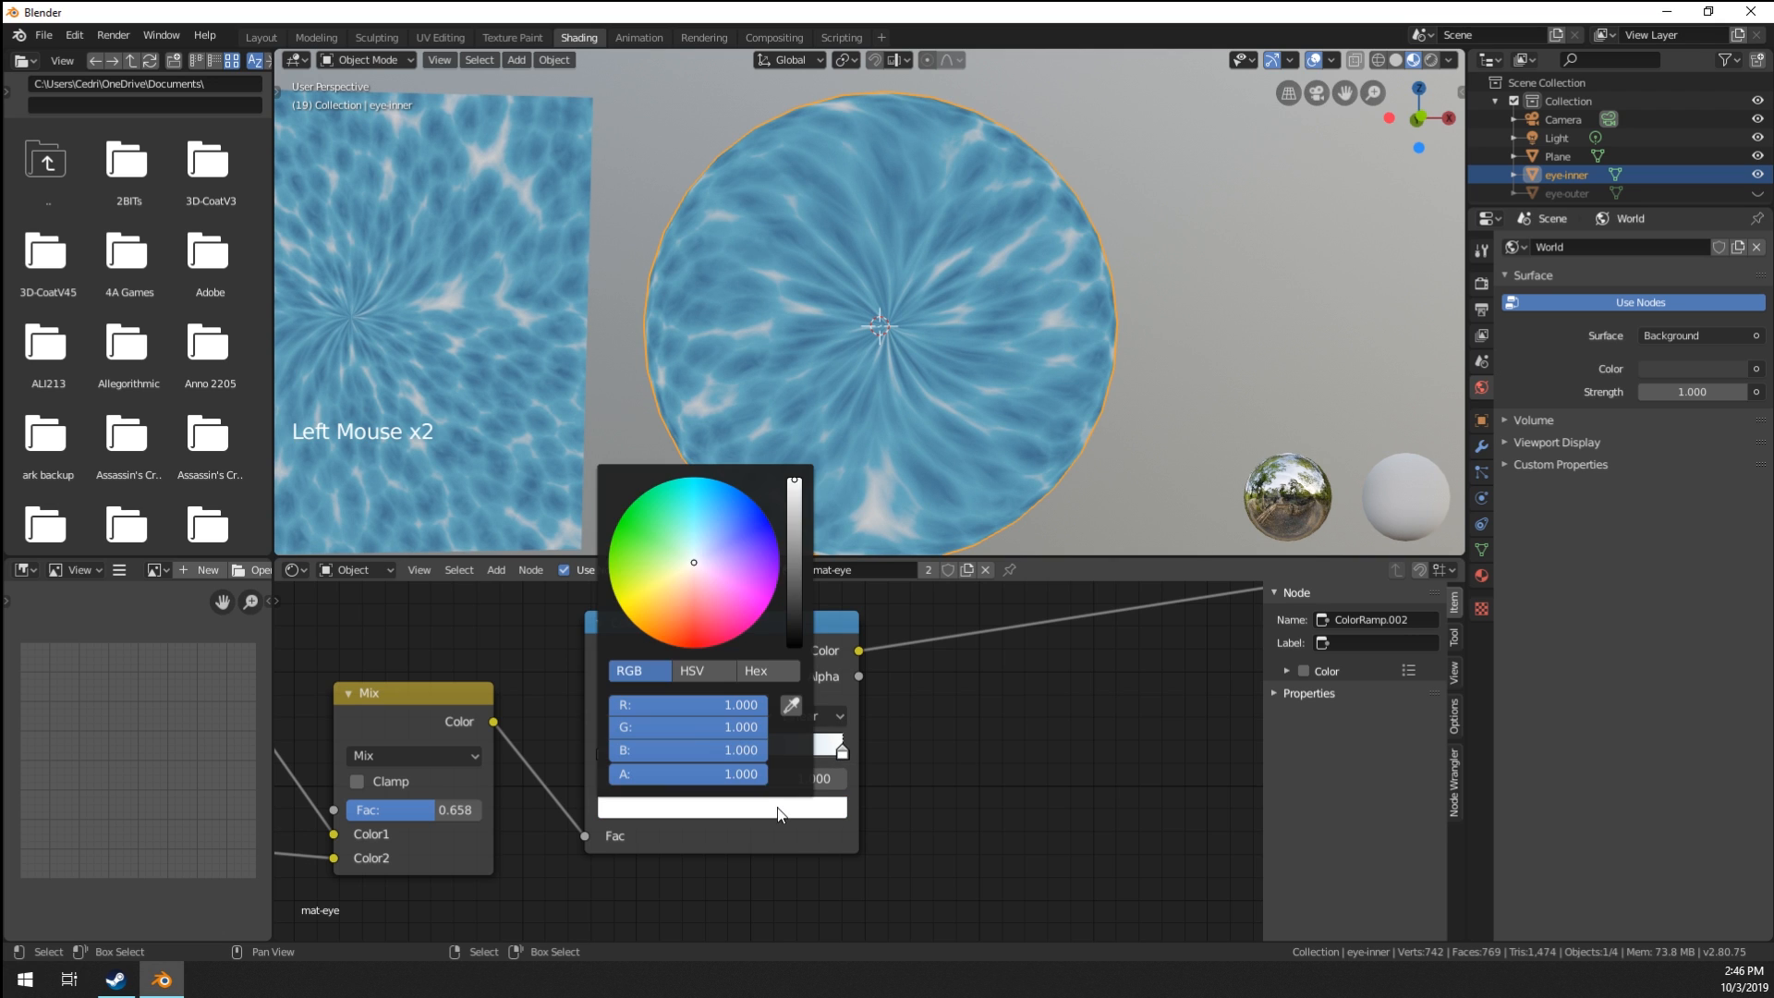
pyautogui.moveTo(756, 553); pyautogui.dragTo(697, 520)
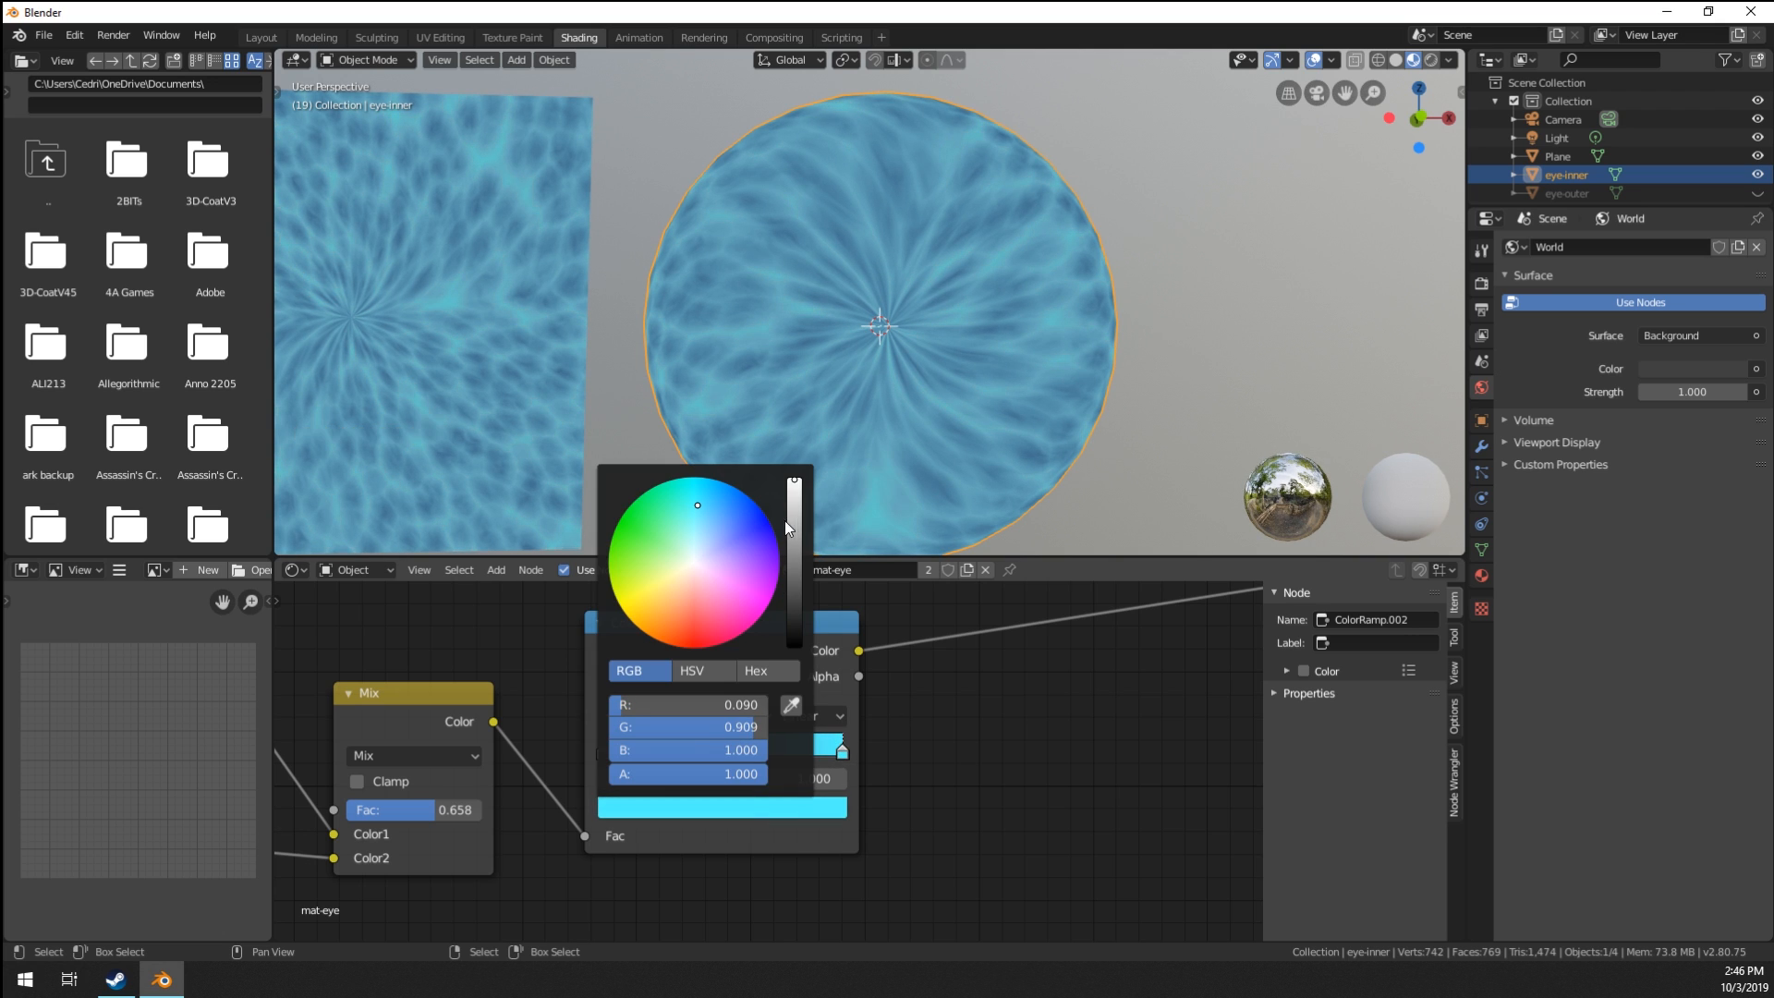
# Add a Frame node and place it just below the iris node chain.
pyautogui.scroll(-11, 962, 739)
pyautogui.moveTo(885, 745); pyautogui.dragTo(801, 736, button='middle')
pyautogui.scroll(-6, 848, 752)
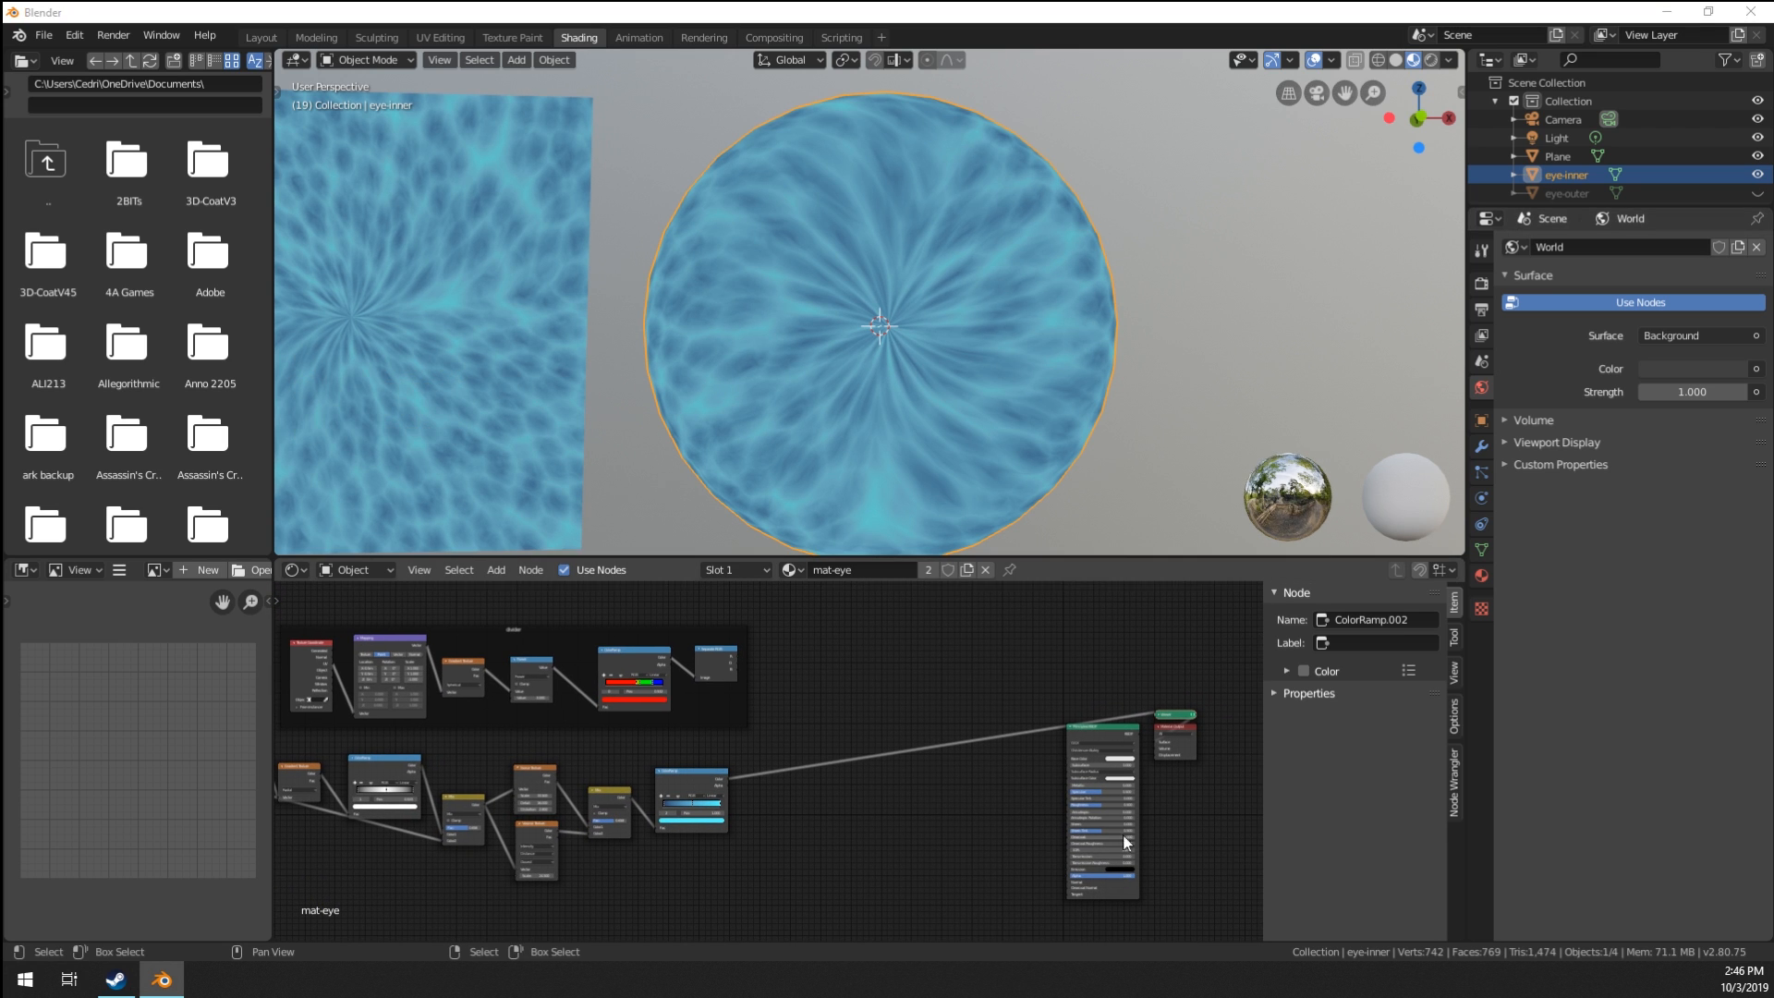
pyautogui.moveTo(801, 735); pyautogui.dragTo(804, 764, button='middle')
pyautogui.scroll(-2, 739, 772)
pyautogui.moveTo(675, 778); pyautogui.dragTo(641, 767, button='middle')
pyautogui.hotkey('shift', 'a')
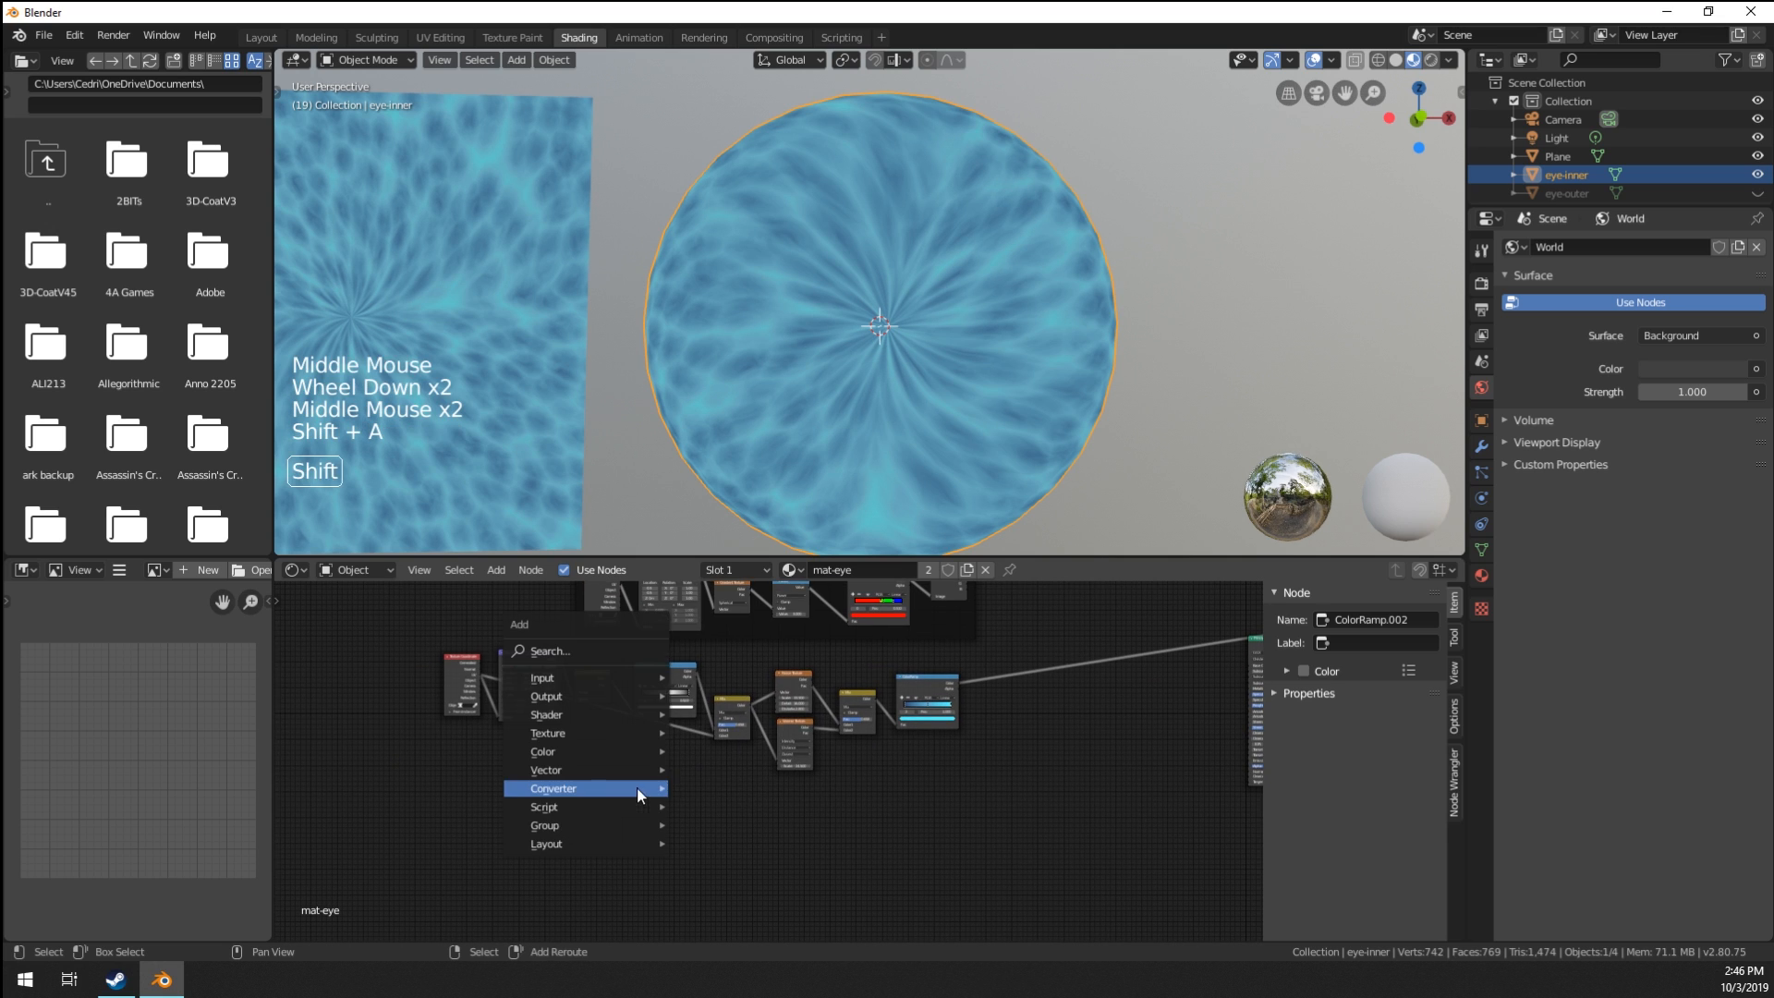
pyautogui.moveTo(596, 825)
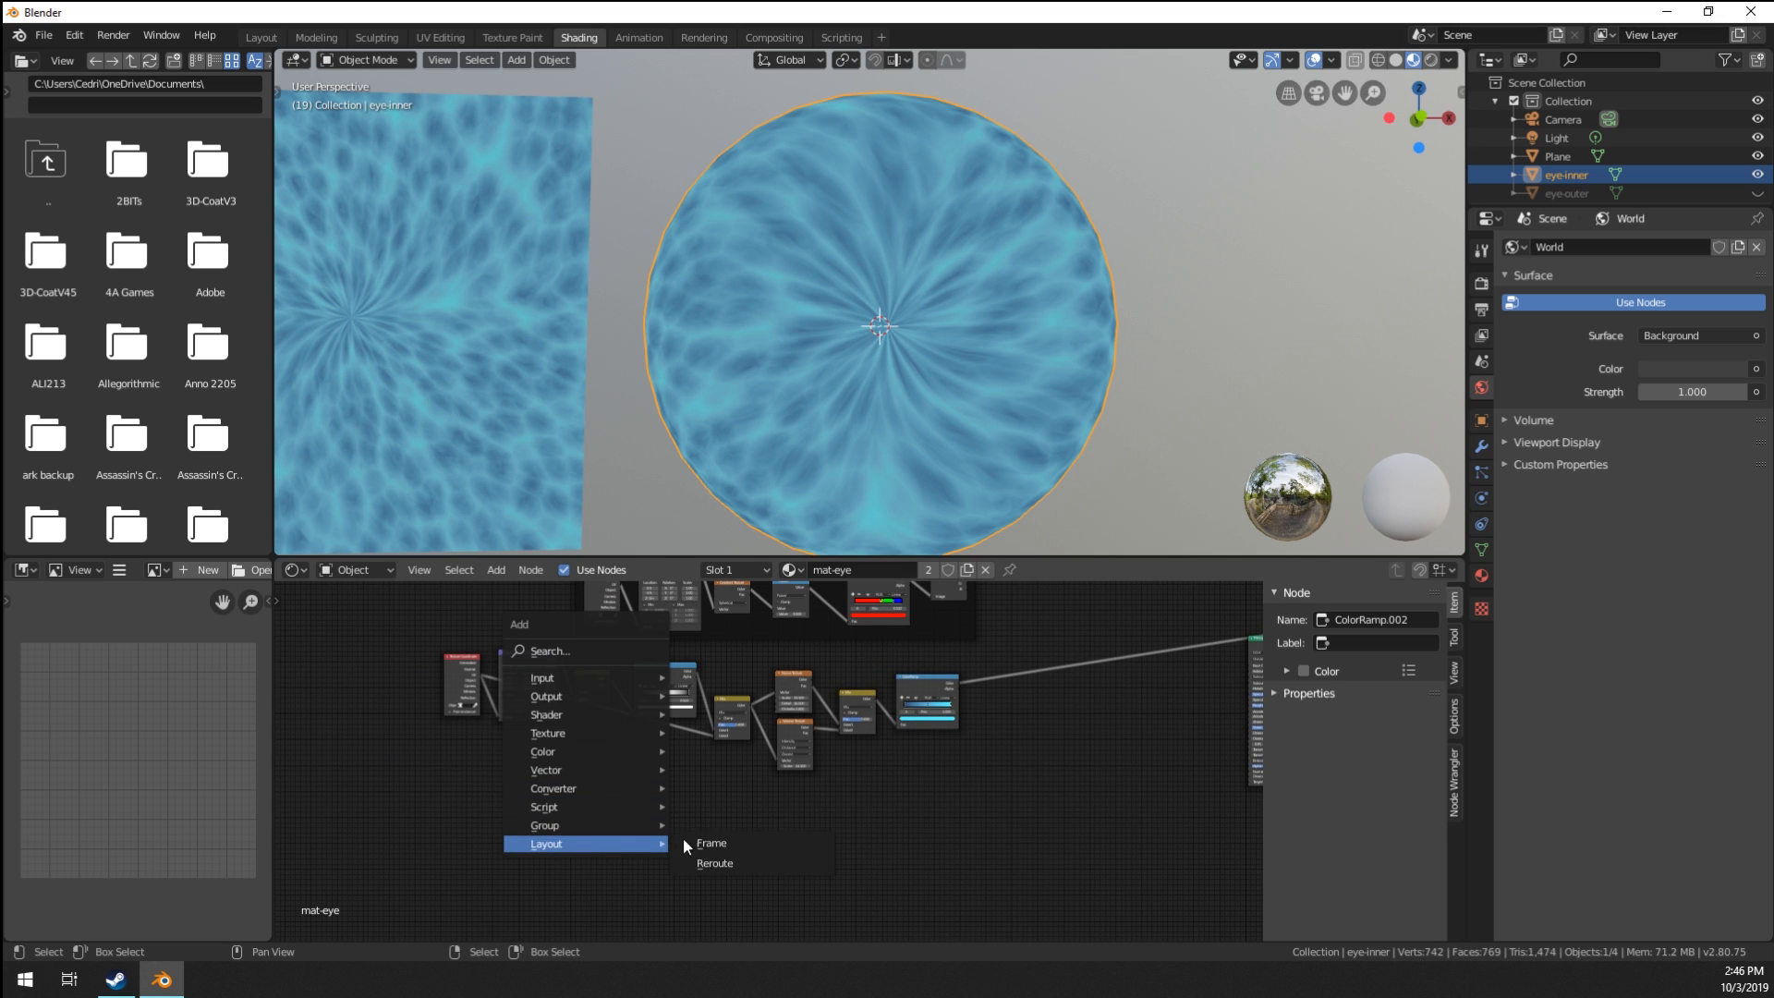
pyautogui.click(739, 839)
pyautogui.click(670, 802)
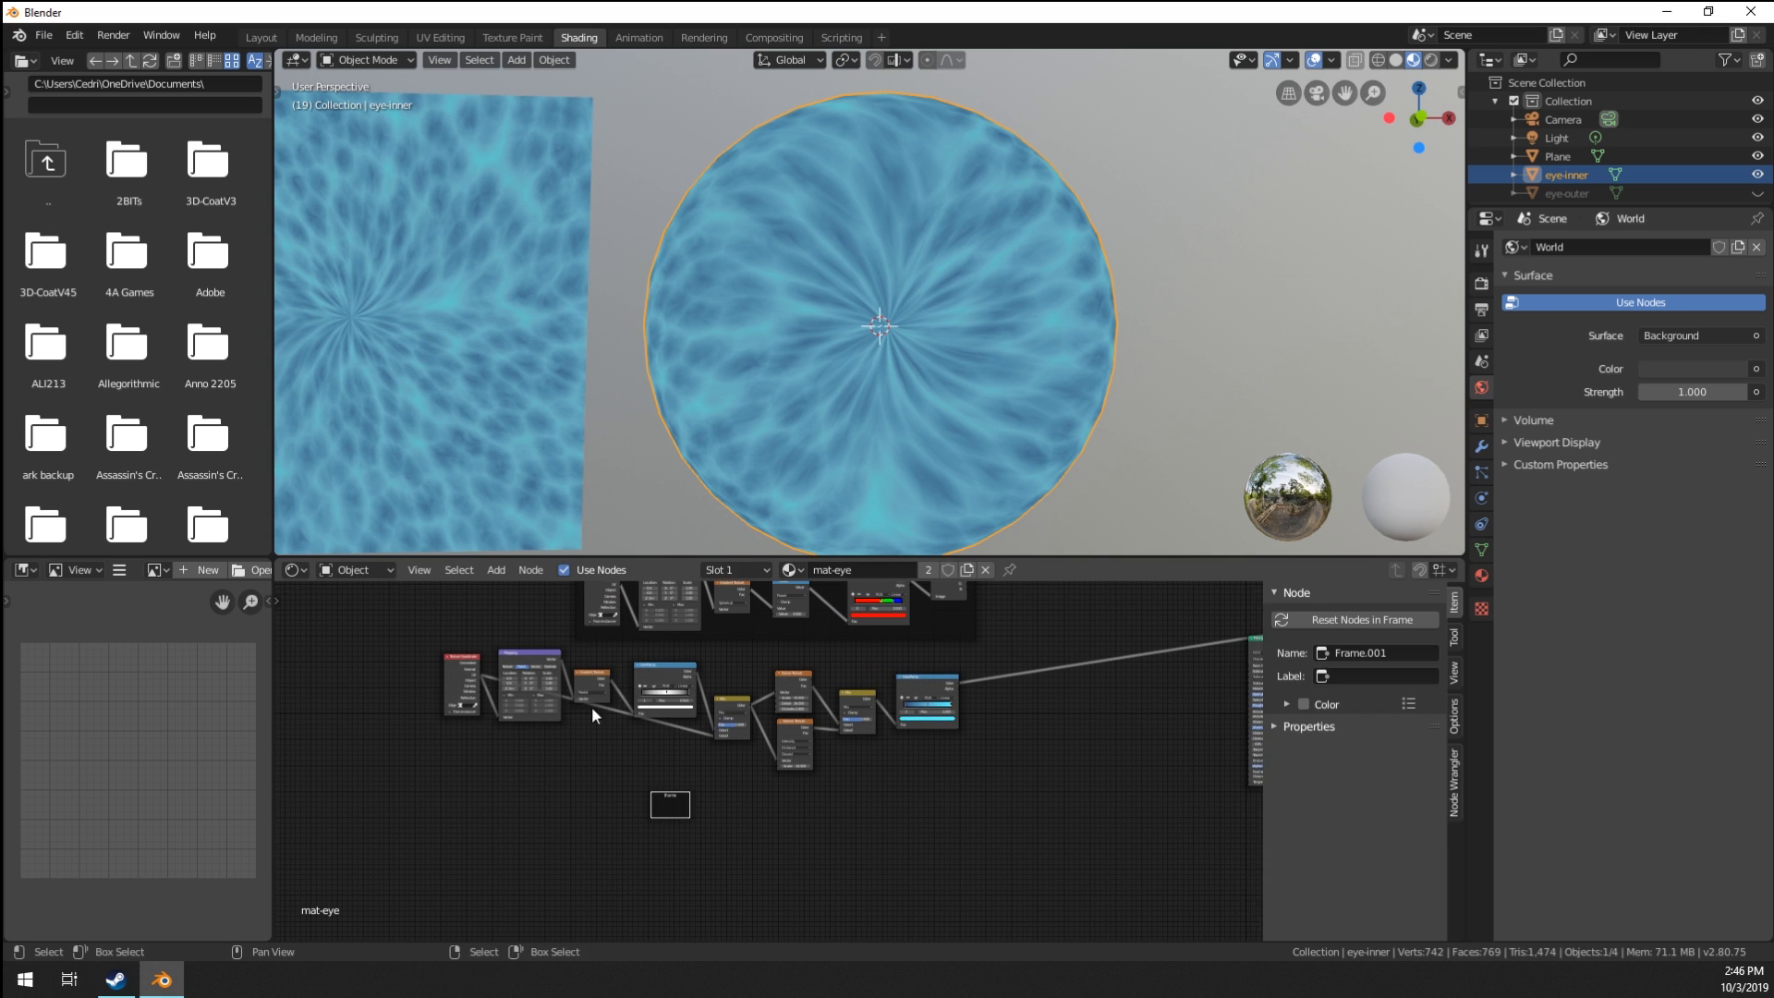
# Parent the whole iris node chain, from Texture Coordinate to ColorRamp, to the new frame and label it "iris".
pyautogui.press('b')
pyautogui.moveTo(417, 674); pyautogui.dragTo(956, 741)
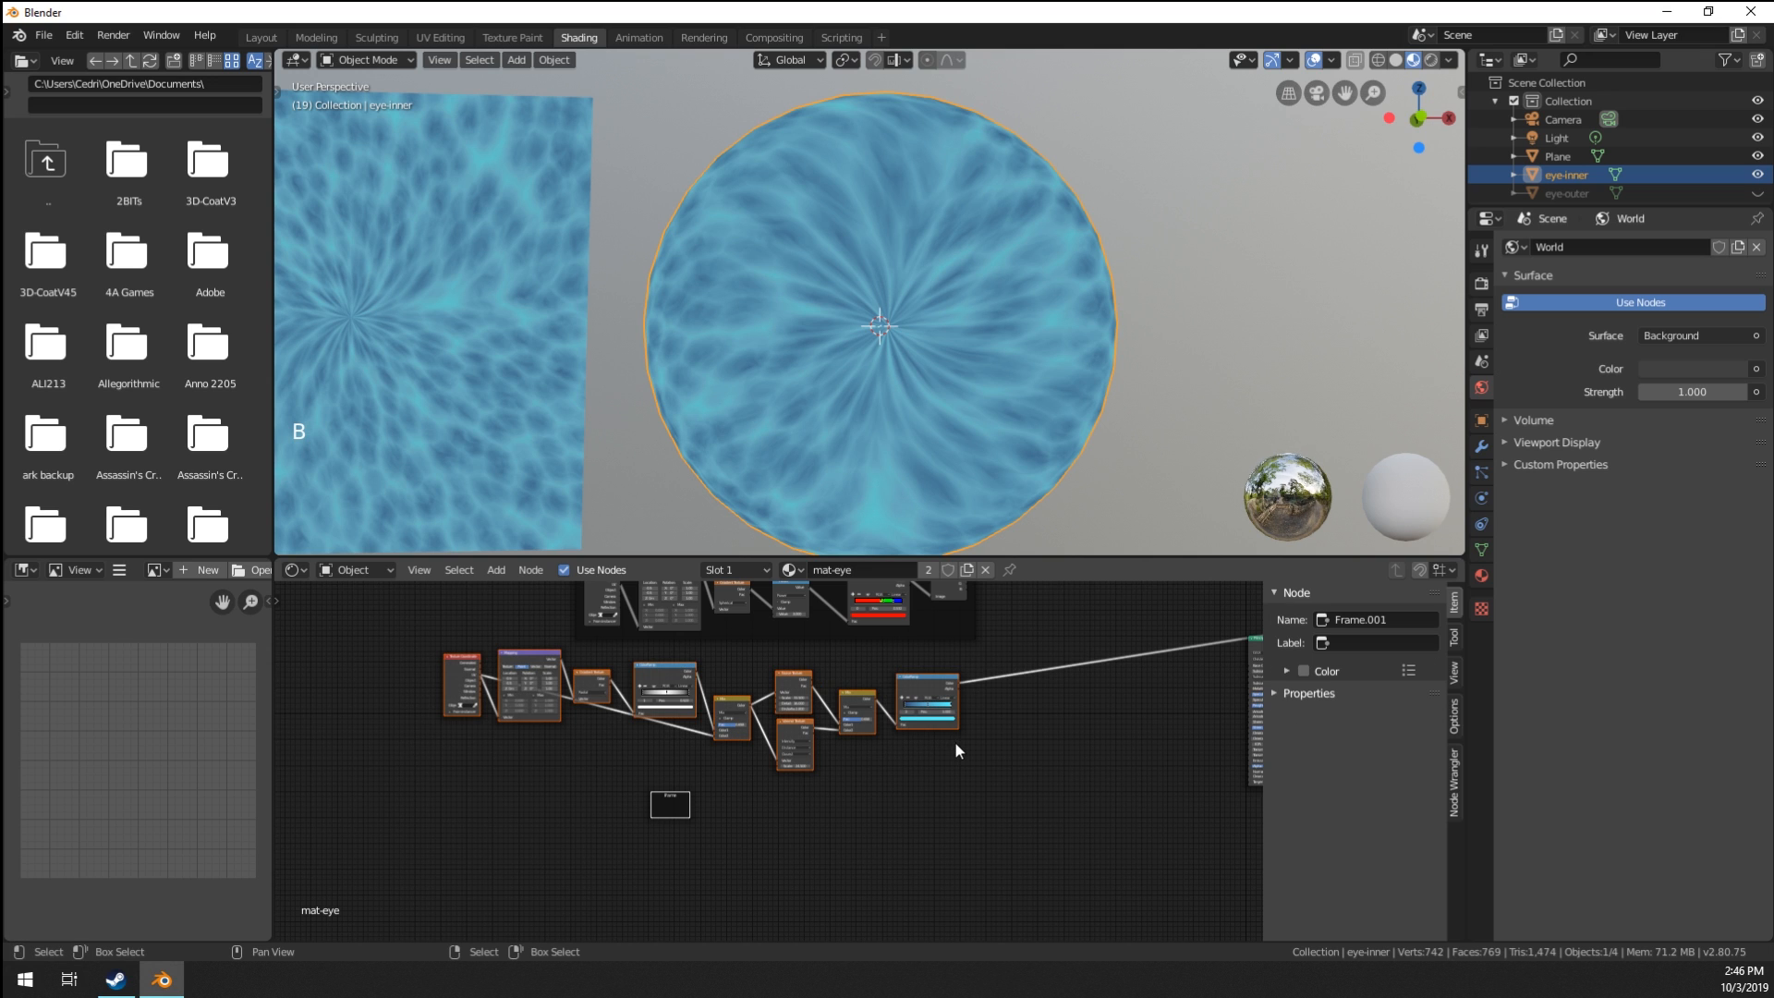
pyautogui.hotkey('ctrl', 'p')
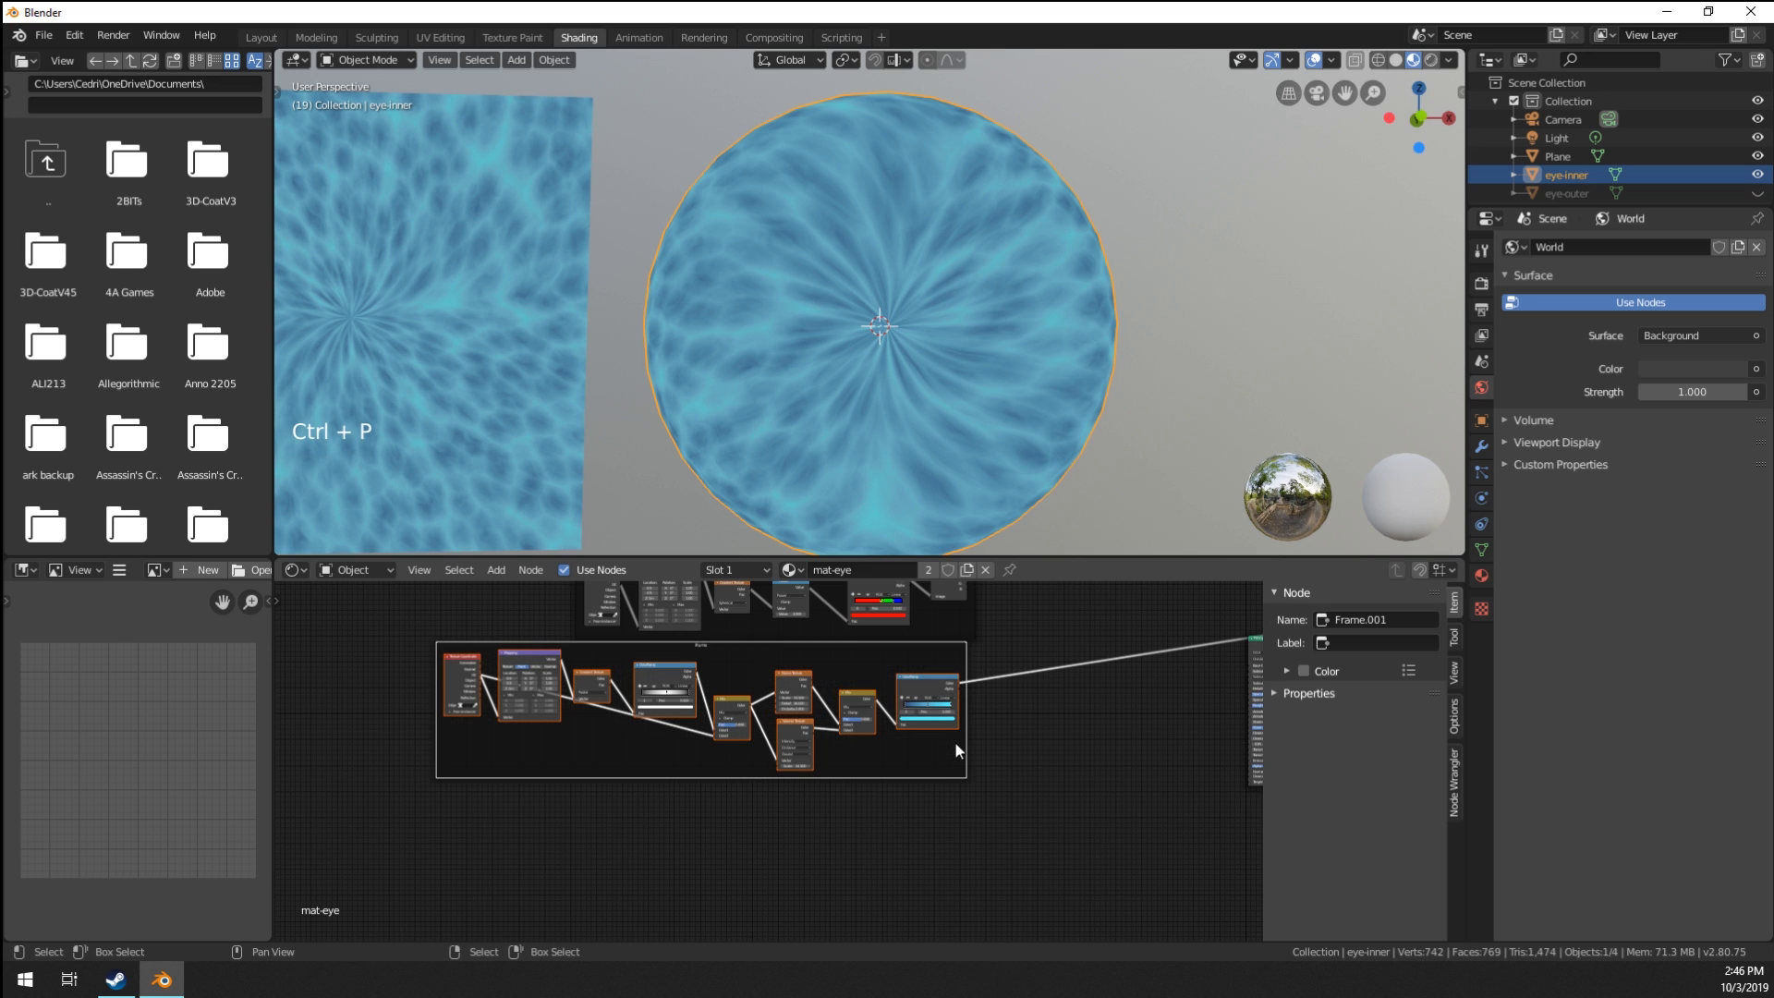
pyautogui.press('g')
pyautogui.scroll(3, 963, 756)
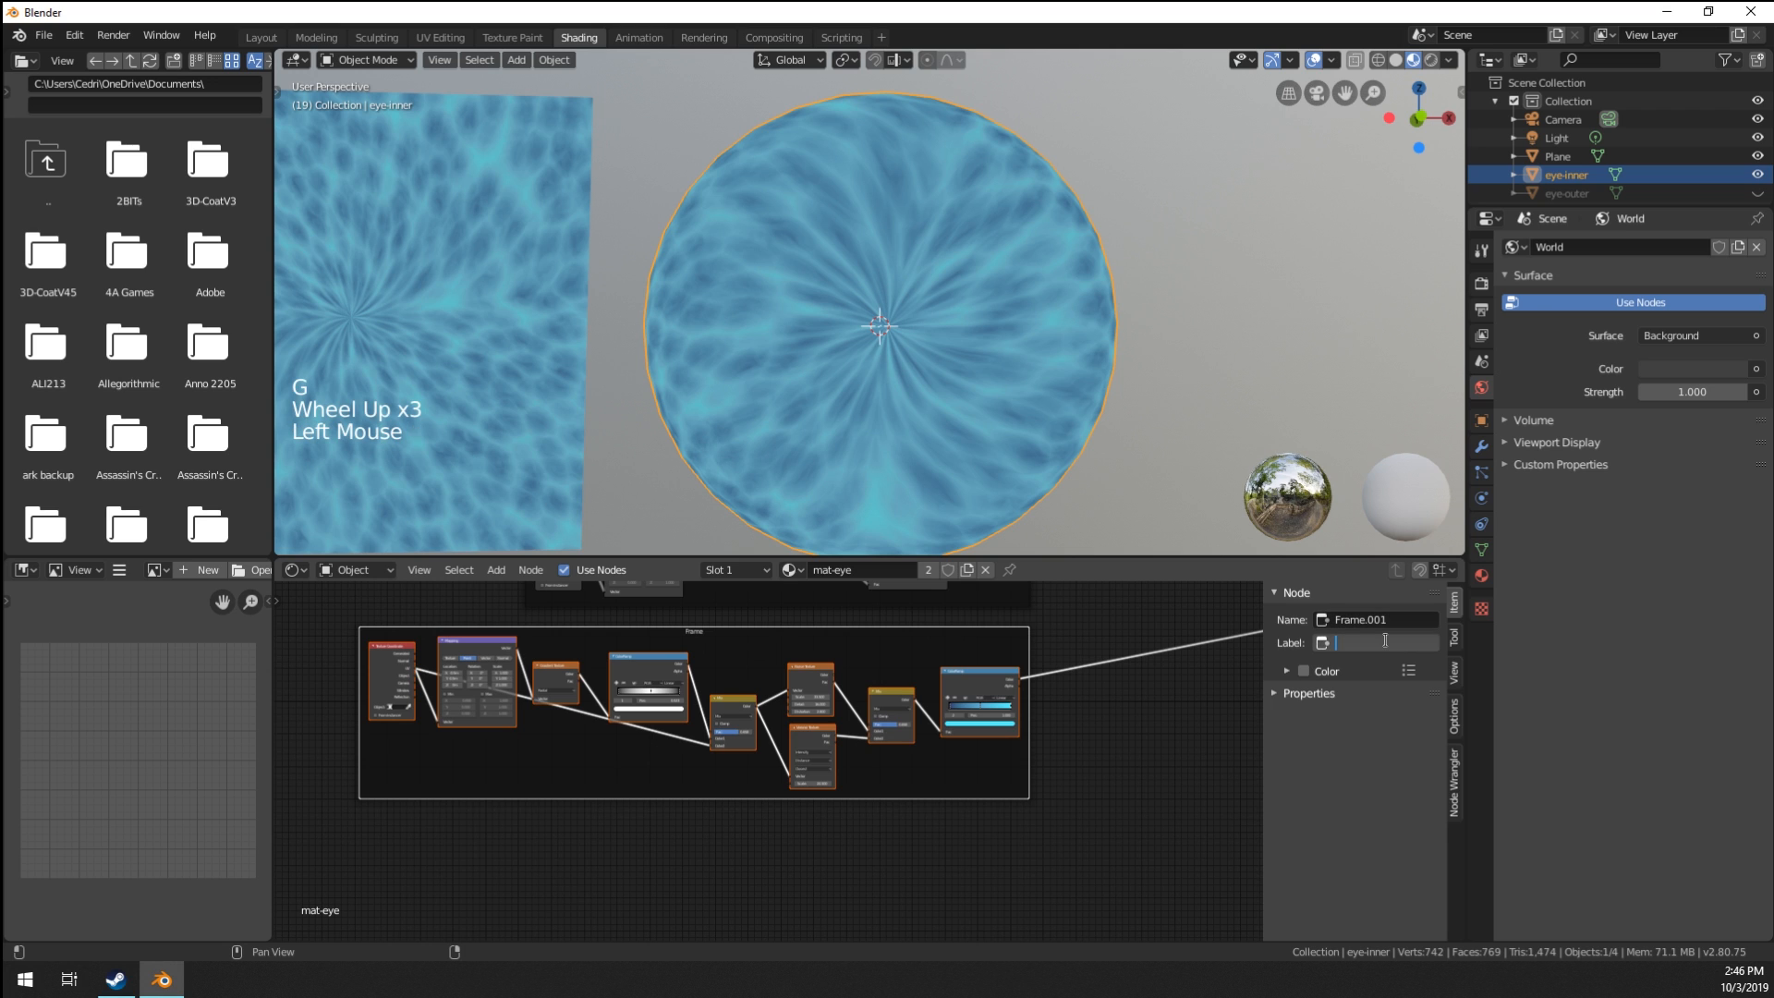
pyautogui.click(1385, 640)
pyautogui.write('iris')
pyautogui.press('Return')
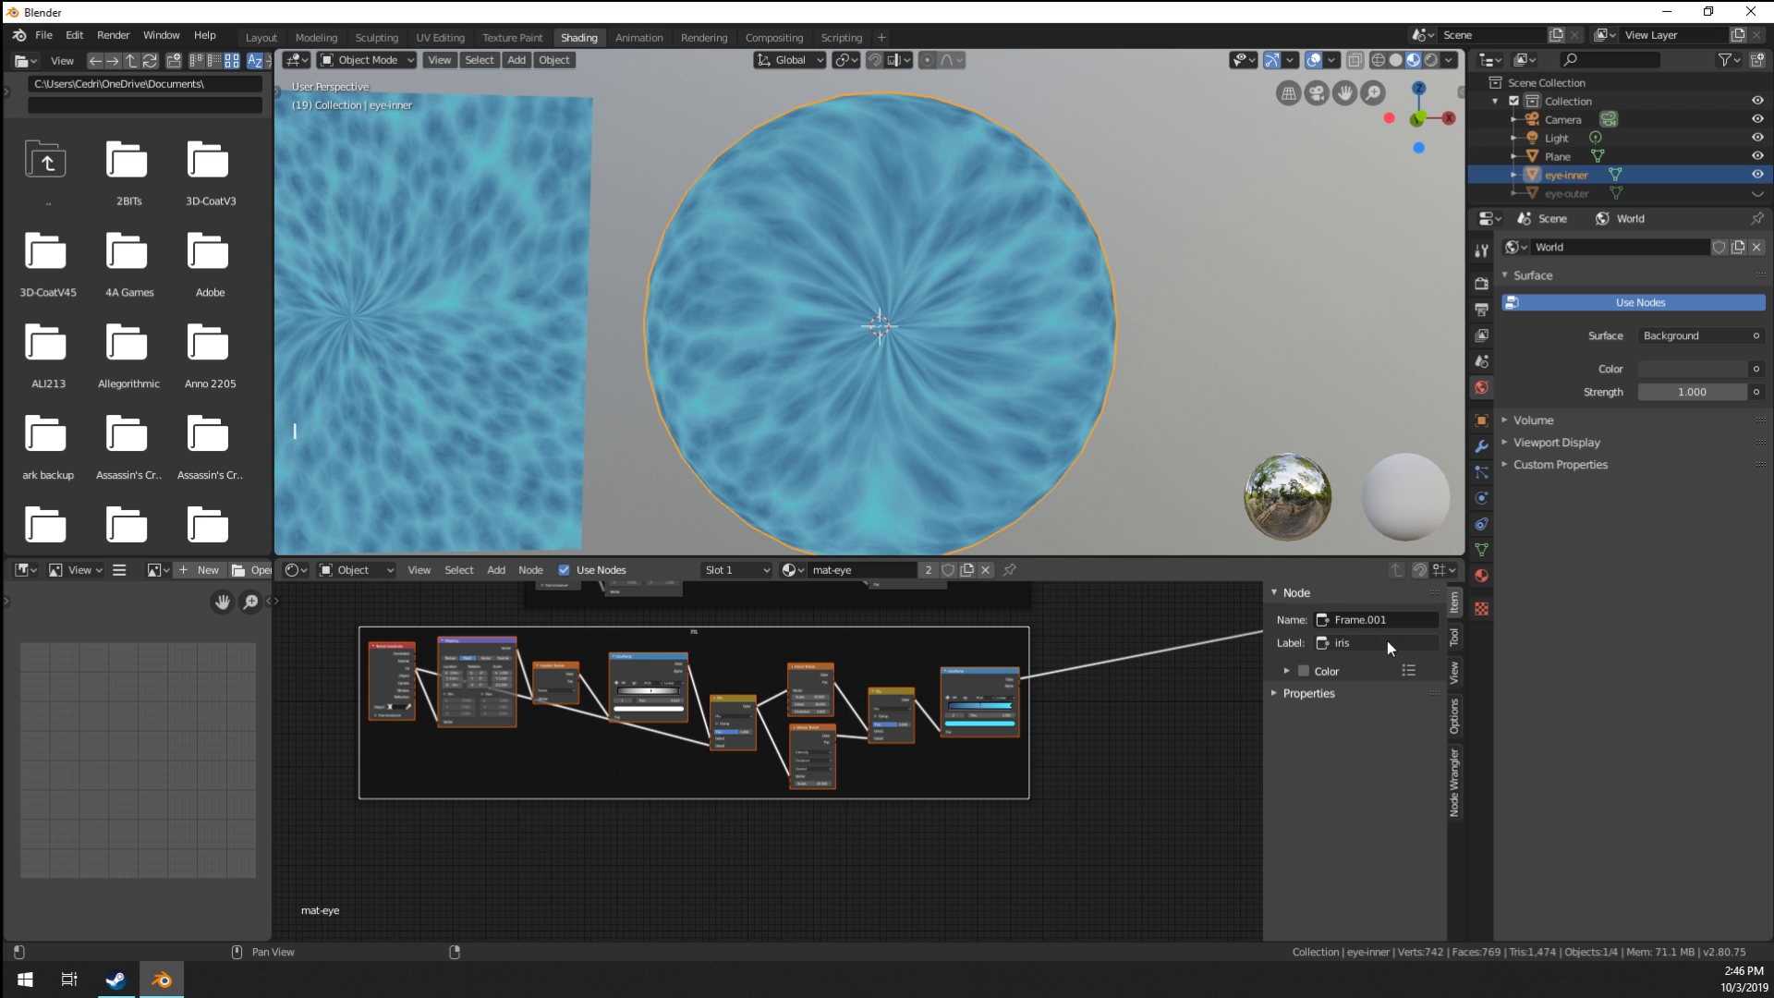
# Examine the iris pattern on the inner eye from the front and side.
pyautogui.scroll(-6, 994, 779)
pyautogui.moveTo(994, 779); pyautogui.dragTo(928, 806, button='middle')
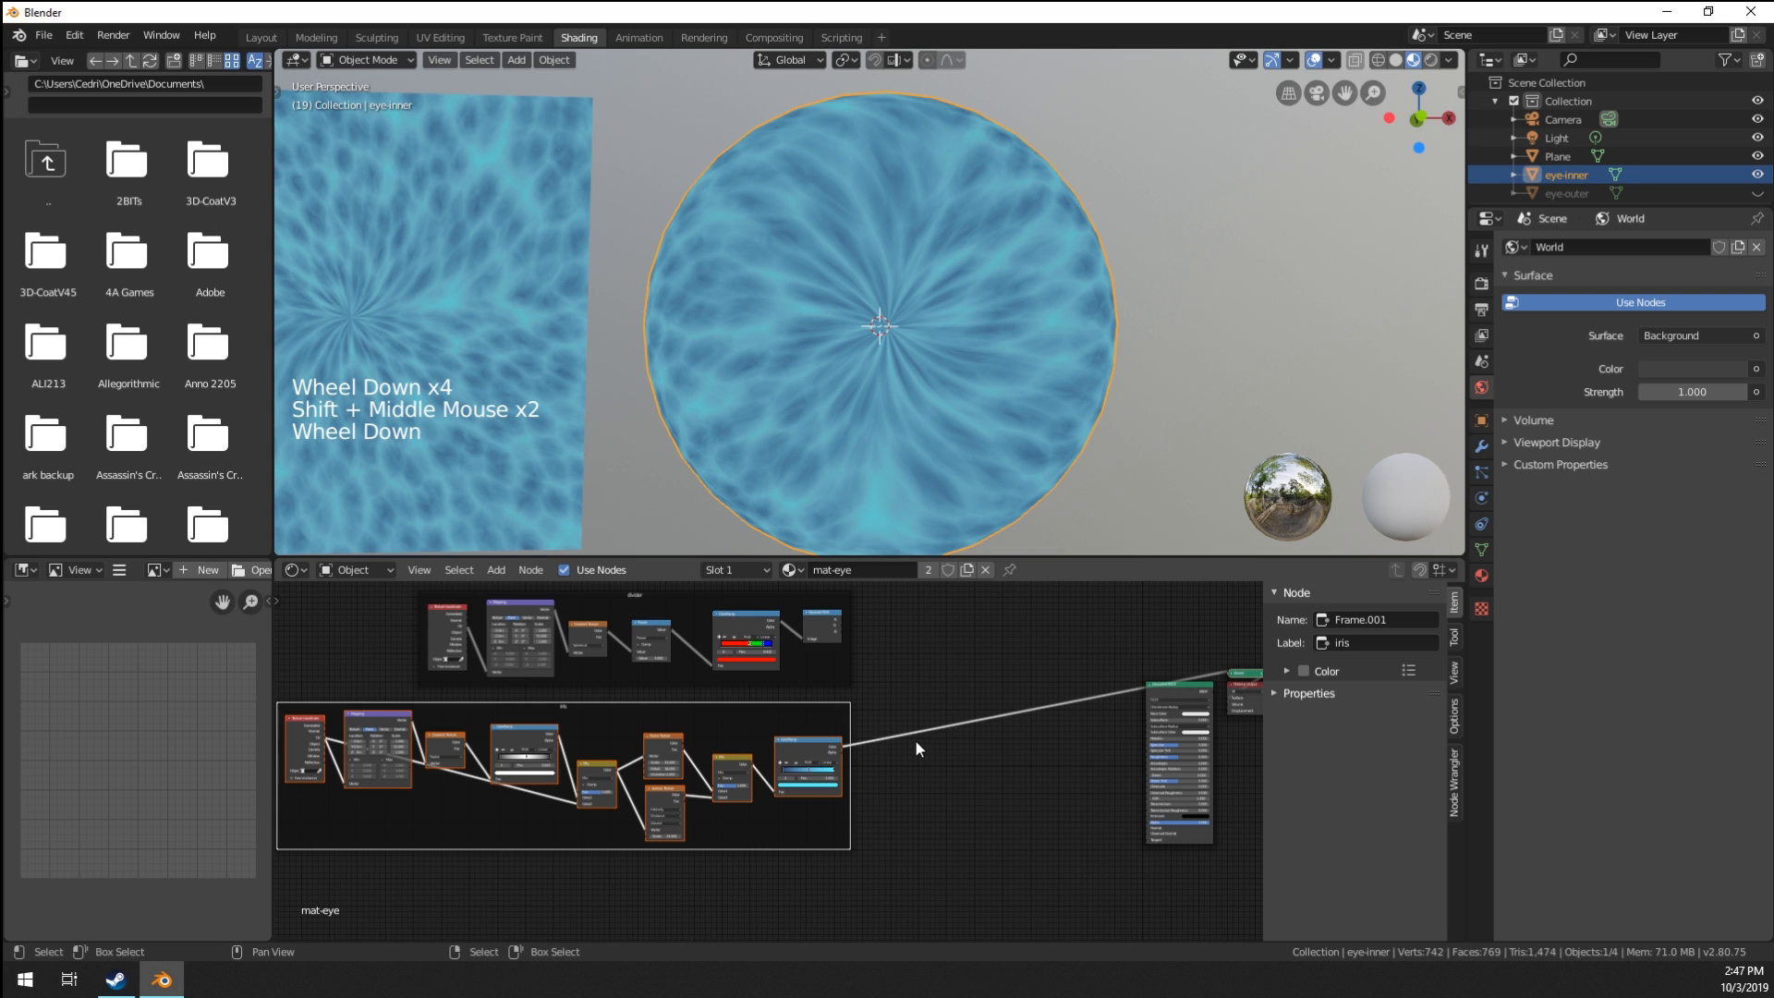
pyautogui.keyDown('shift'); pyautogui.moveTo(823, 822); pyautogui.dragTo(869, 761, button='middle'); pyautogui.keyUp('shift')
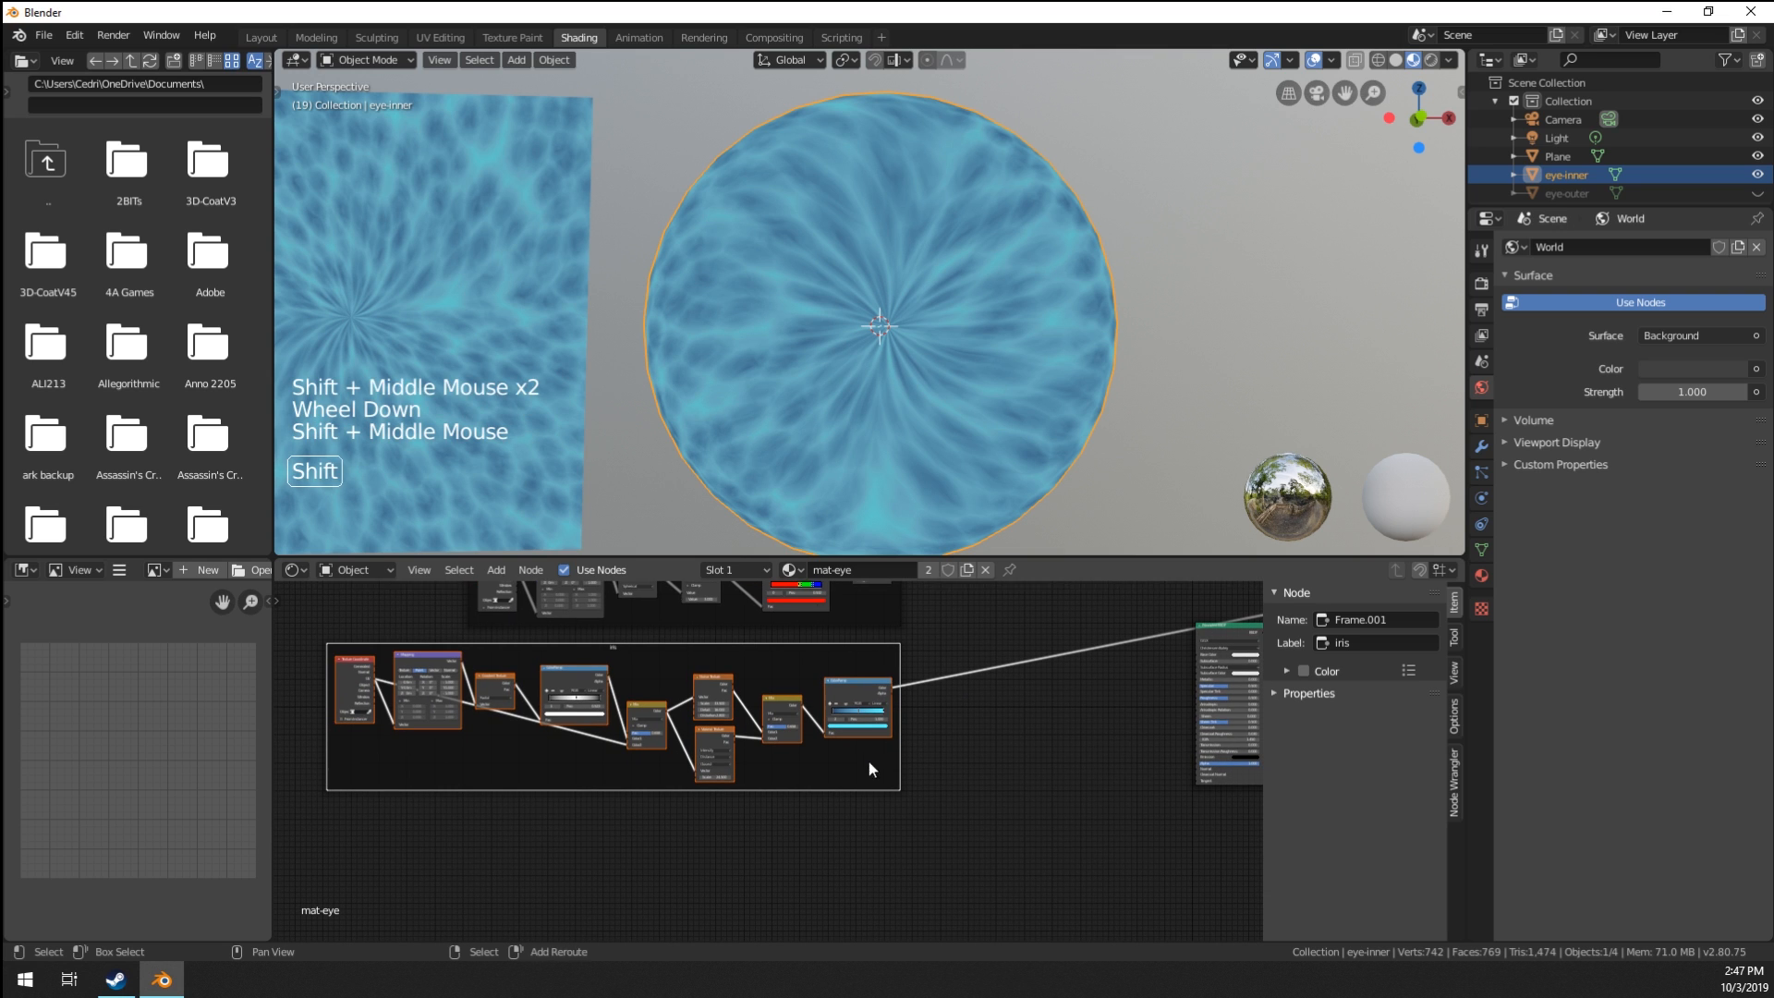
pyautogui.moveTo(619, 540); pyautogui.dragTo(824, 440, button='middle')
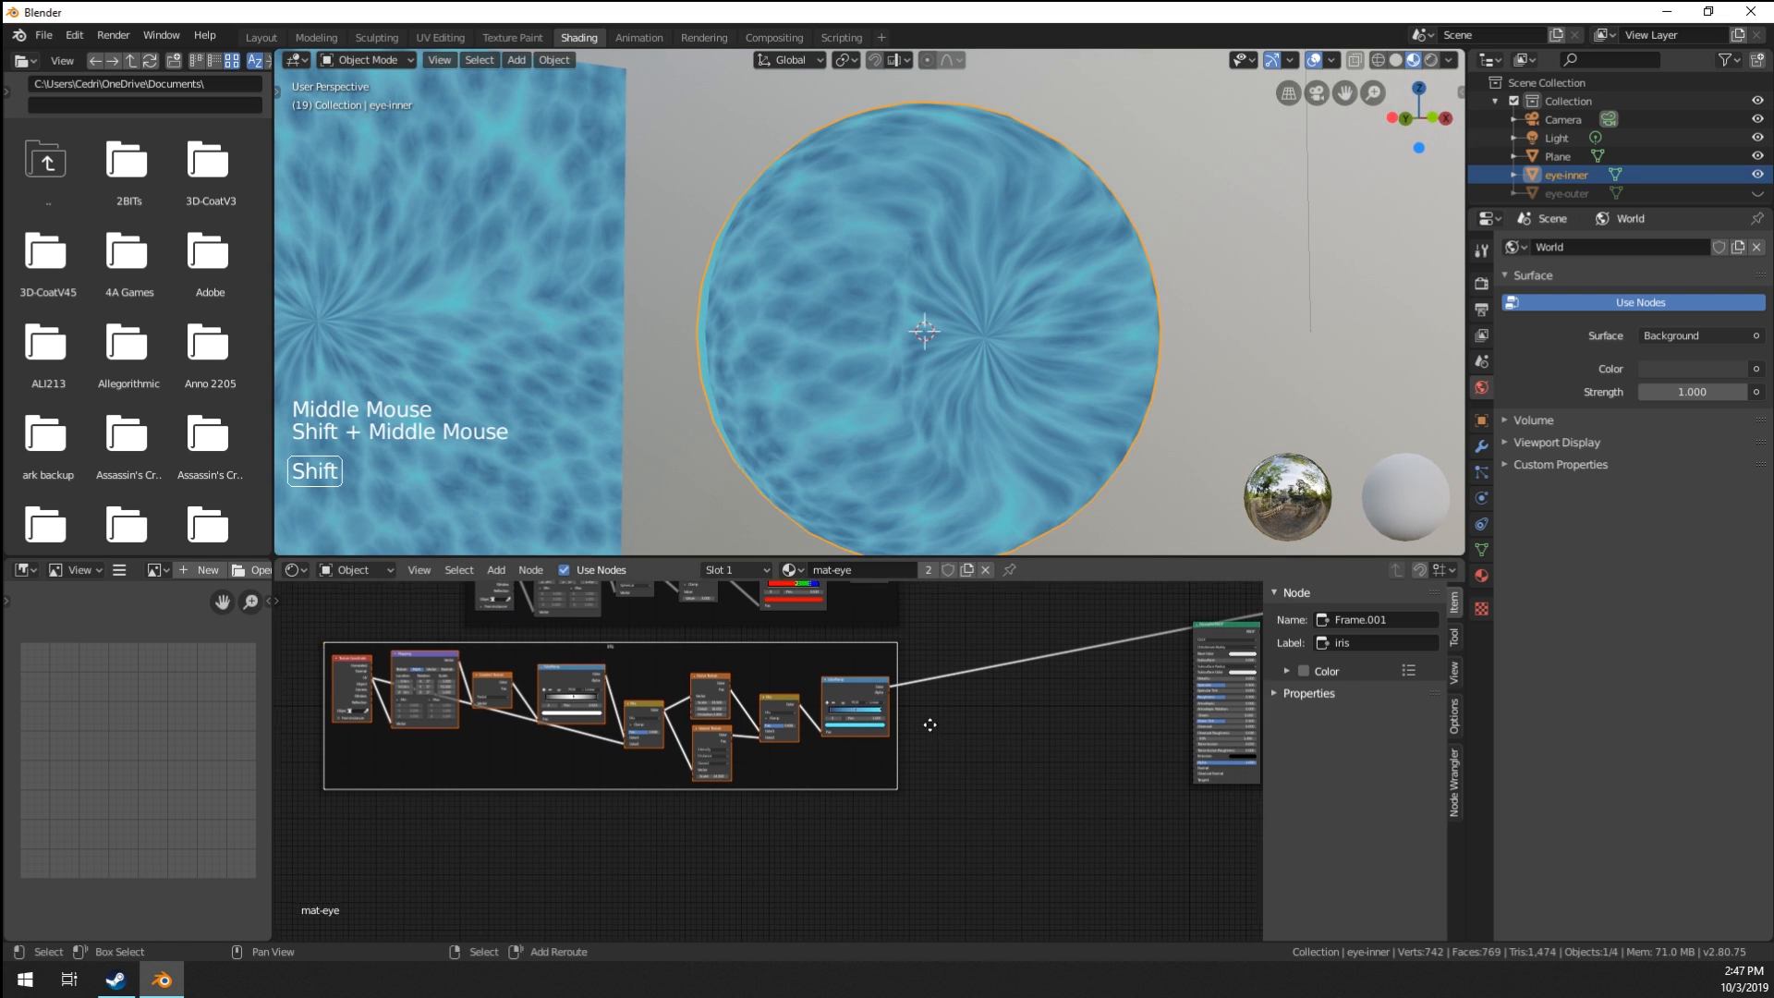
pyautogui.keyDown('shift'); pyautogui.moveTo(926, 720); pyautogui.dragTo(900, 682, button='middle'); pyautogui.keyUp('shift')
pyautogui.moveTo(778, 446); pyautogui.dragTo(802, 399, button='middle')
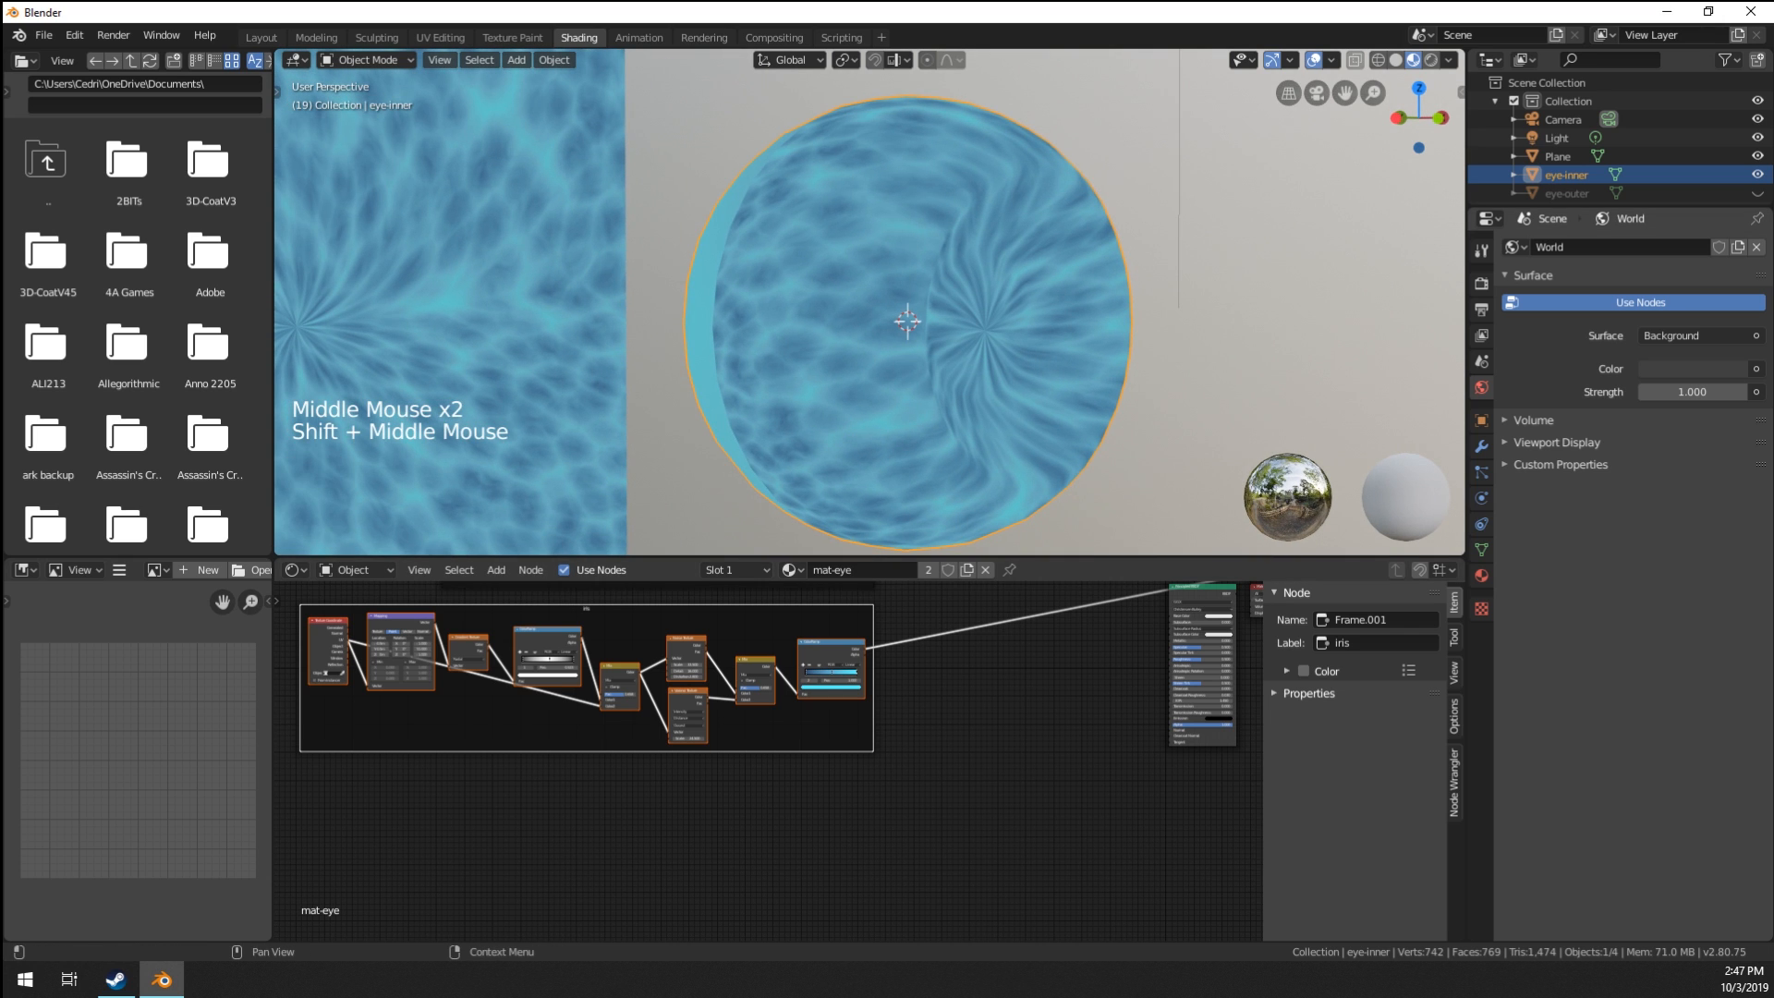
pyautogui.moveTo(858, 732); pyautogui.dragTo(883, 729, button='middle')
# Deselect all nodes, add a Gradient Texture below the iris frame and preview its output on the eye.
pyautogui.press('a')
pyautogui.moveTo(796, 813); pyautogui.dragTo(773, 813, button='middle')
pyautogui.press('a')
pyautogui.moveTo(770, 801); pyautogui.dragTo(765, 782, button='middle')
pyautogui.press('a')
pyautogui.press('a')
pyautogui.scroll(4, 765, 788)
pyautogui.hotkey('shift', 'a')
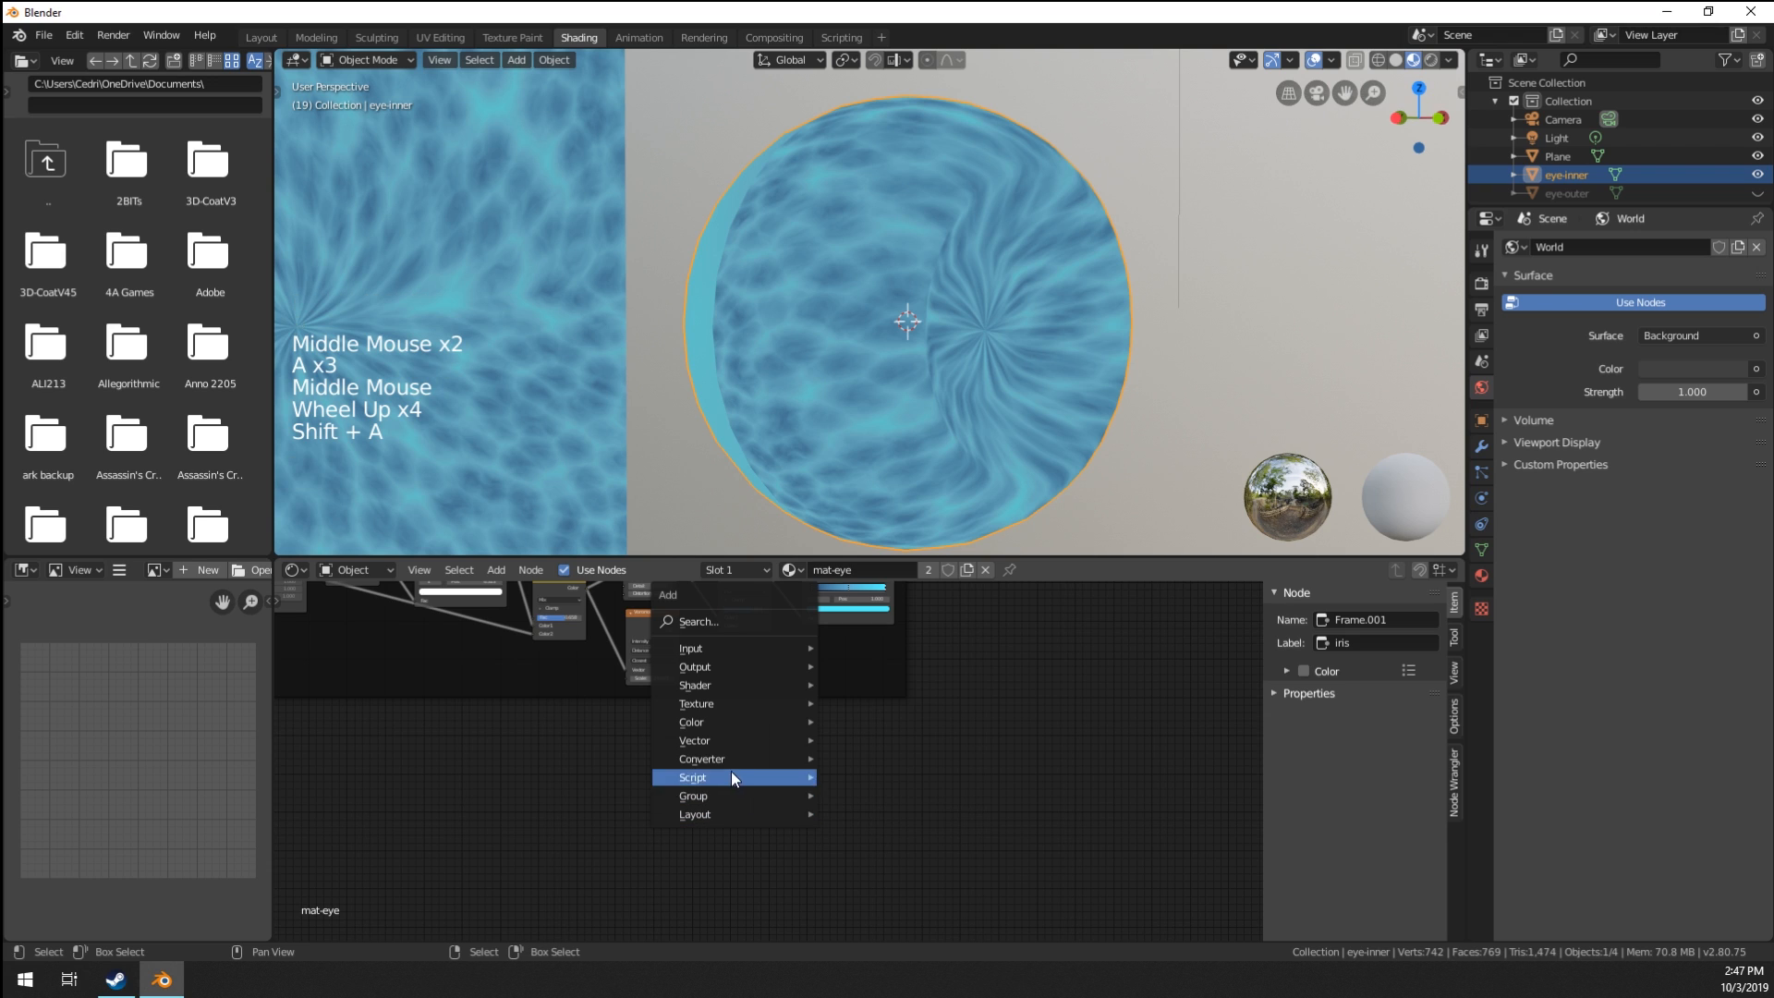
pyautogui.moveTo(729, 758)
pyautogui.moveTo(716, 702)
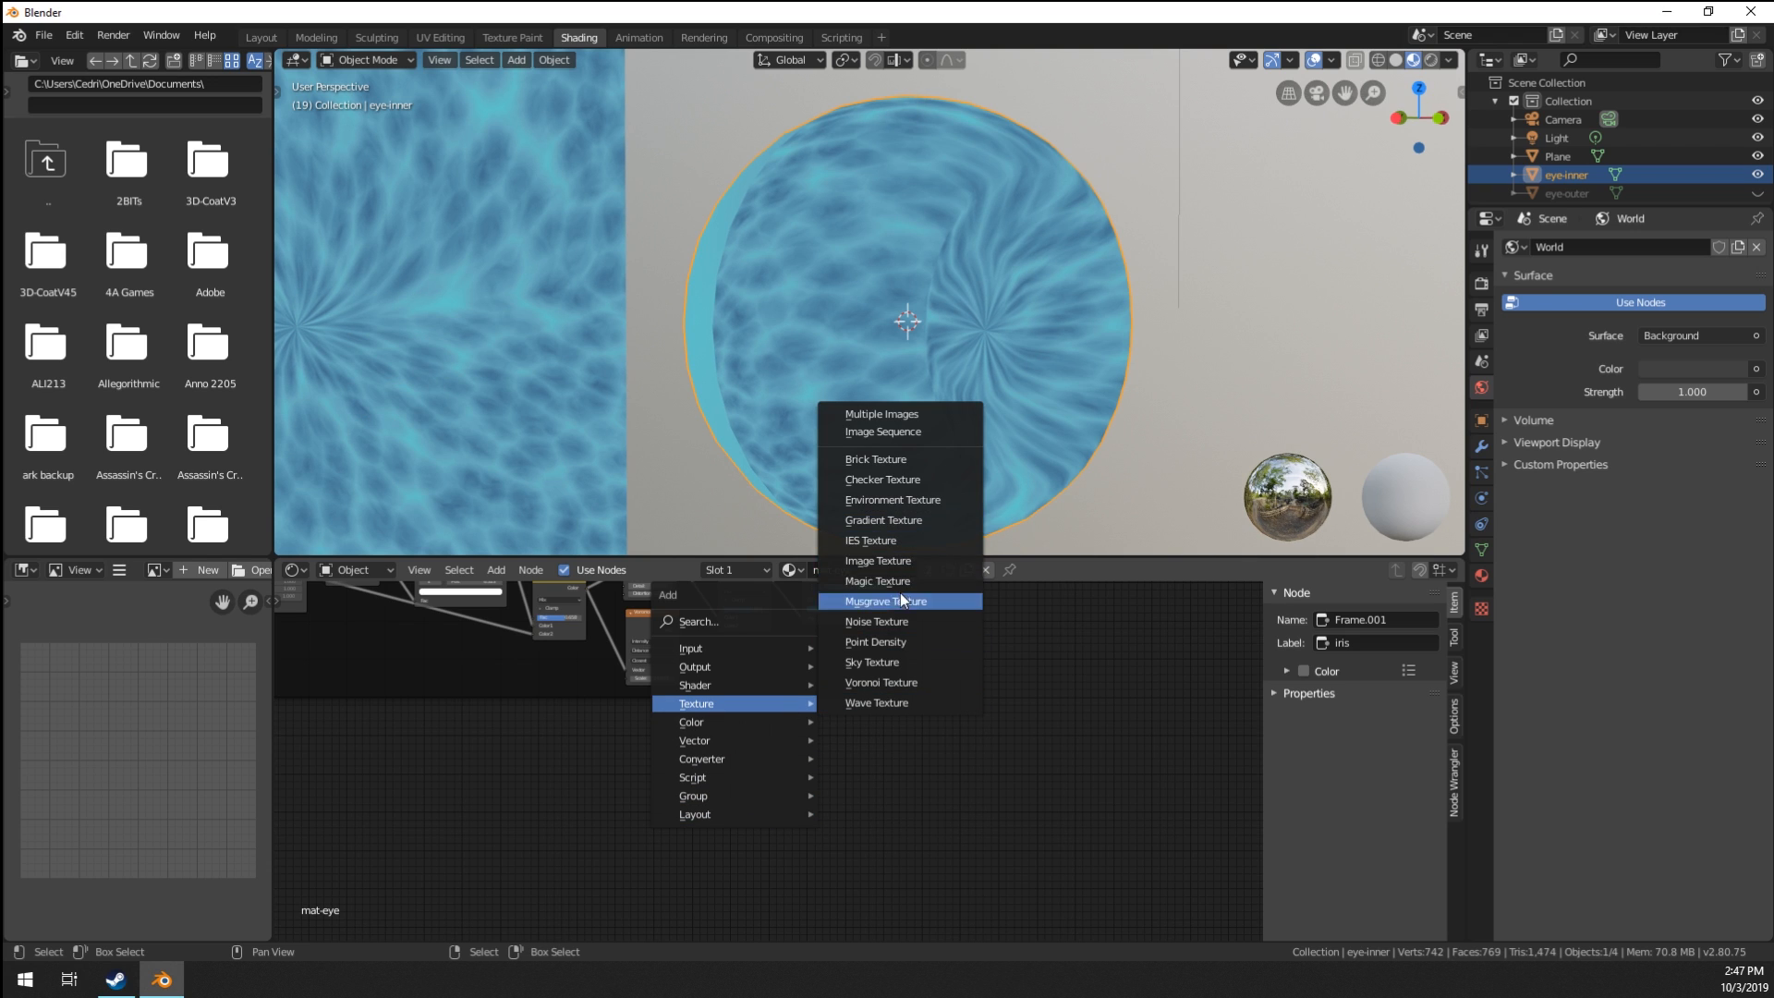
pyautogui.click(884, 520)
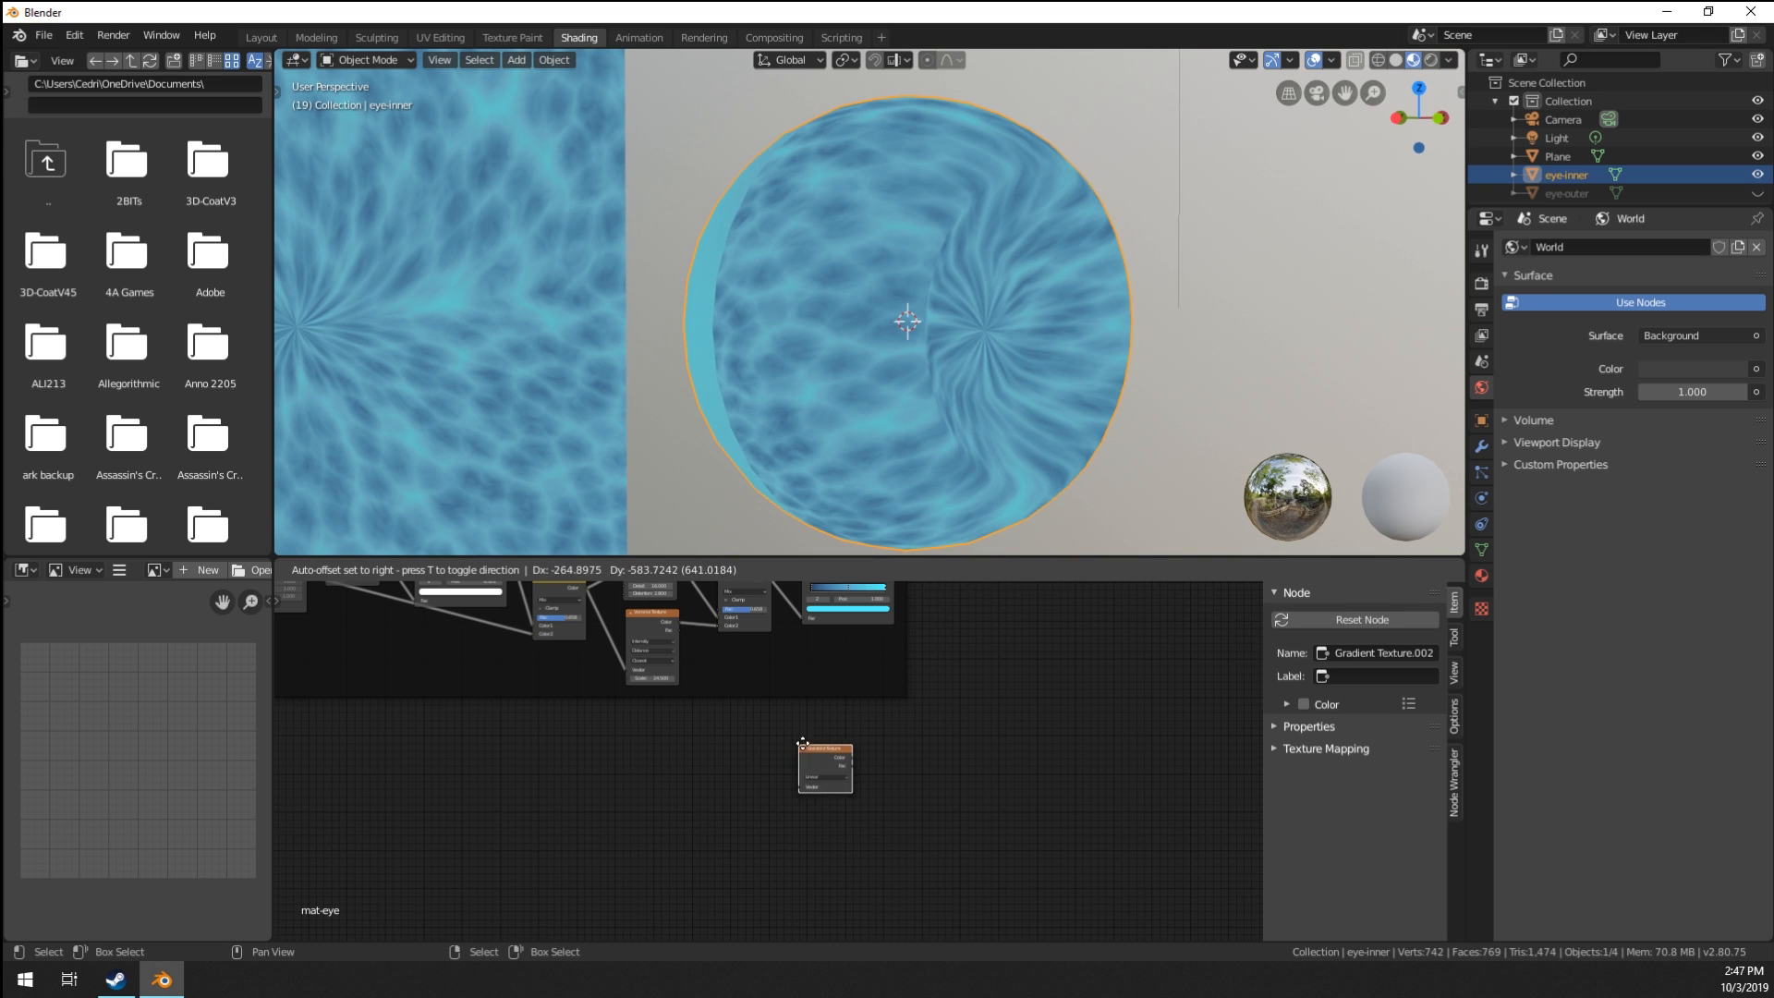
pyautogui.click(843, 765)
pyautogui.keyDown('ctrl'); pyautogui.keyDown('shift'); pyautogui.click(843, 765); pyautogui.keyUp('shift'); pyautogui.keyUp('ctrl')
# Attach a Texture Coordinate and Mapping node setup to the new Gradient Texture.
pyautogui.keyDown('shift'); pyautogui.moveTo(901, 808); pyautogui.dragTo(942, 798, button='middle'); pyautogui.keyUp('shift')
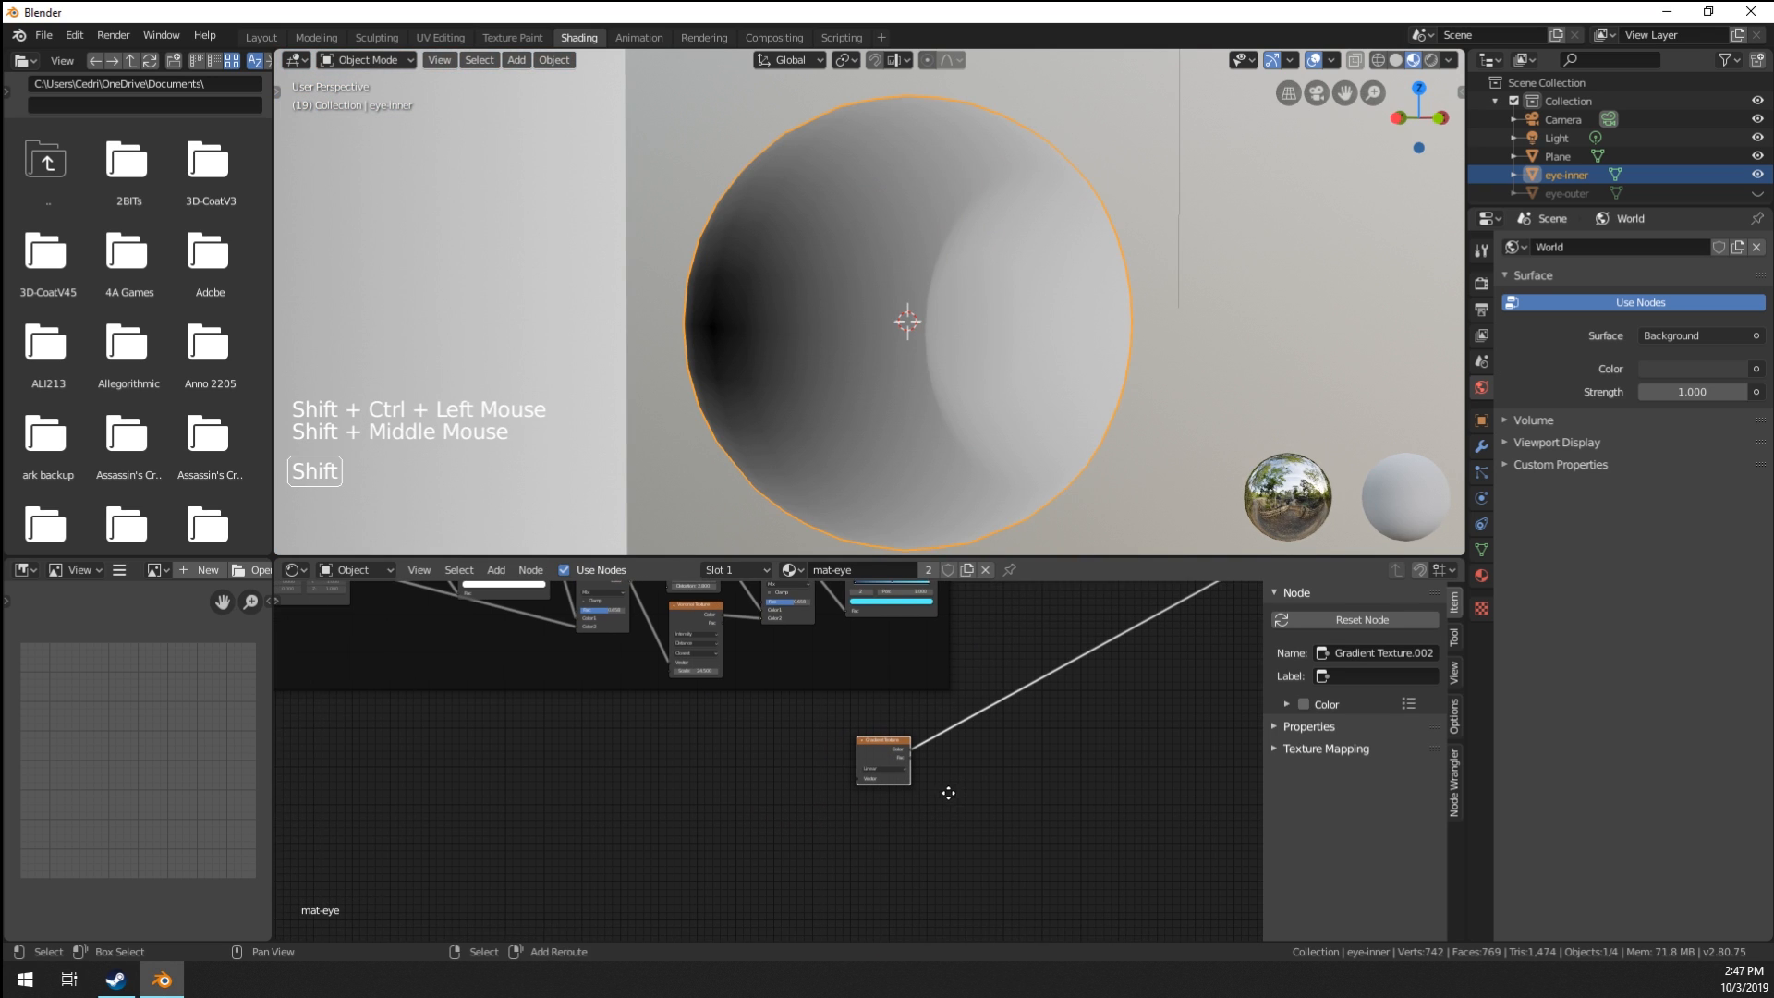
pyautogui.moveTo(998, 349)
pyautogui.mouseDown(button='middle')
pyautogui.moveTo(1057, 345)
pyautogui.moveTo(1033, 342)
pyautogui.mouseUp(button='middle')
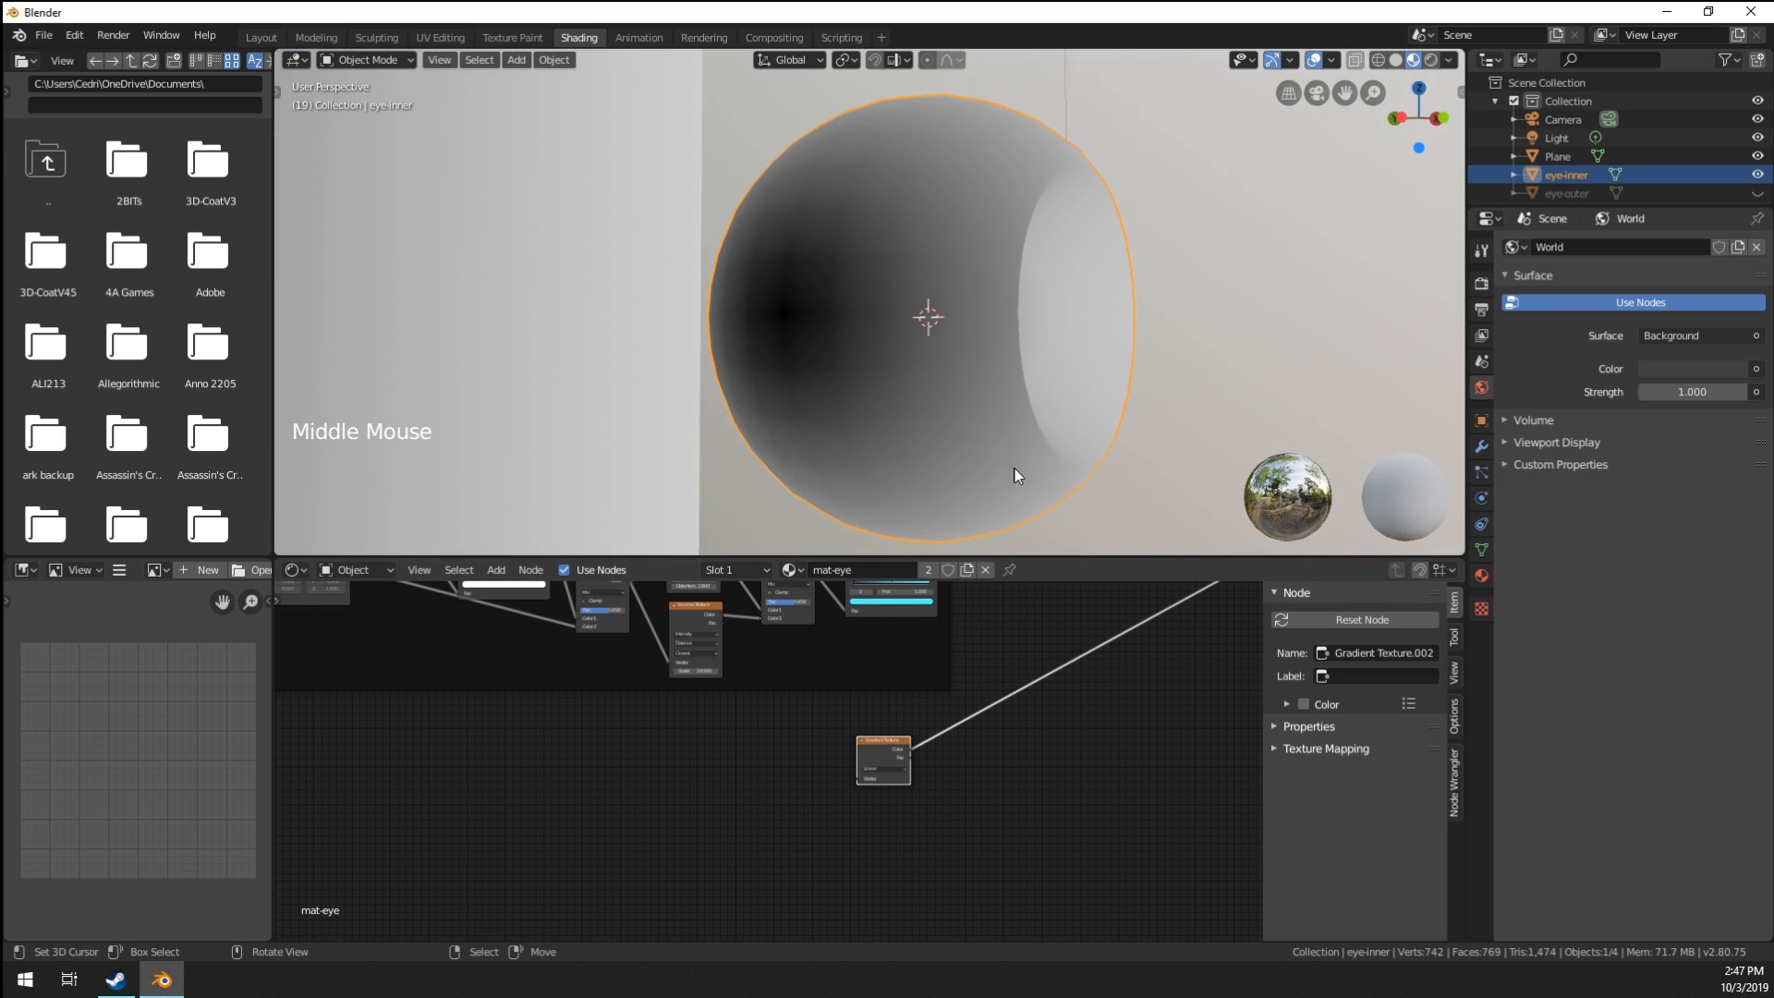
pyautogui.moveTo(882, 800); pyautogui.dragTo(931, 779, button='middle')
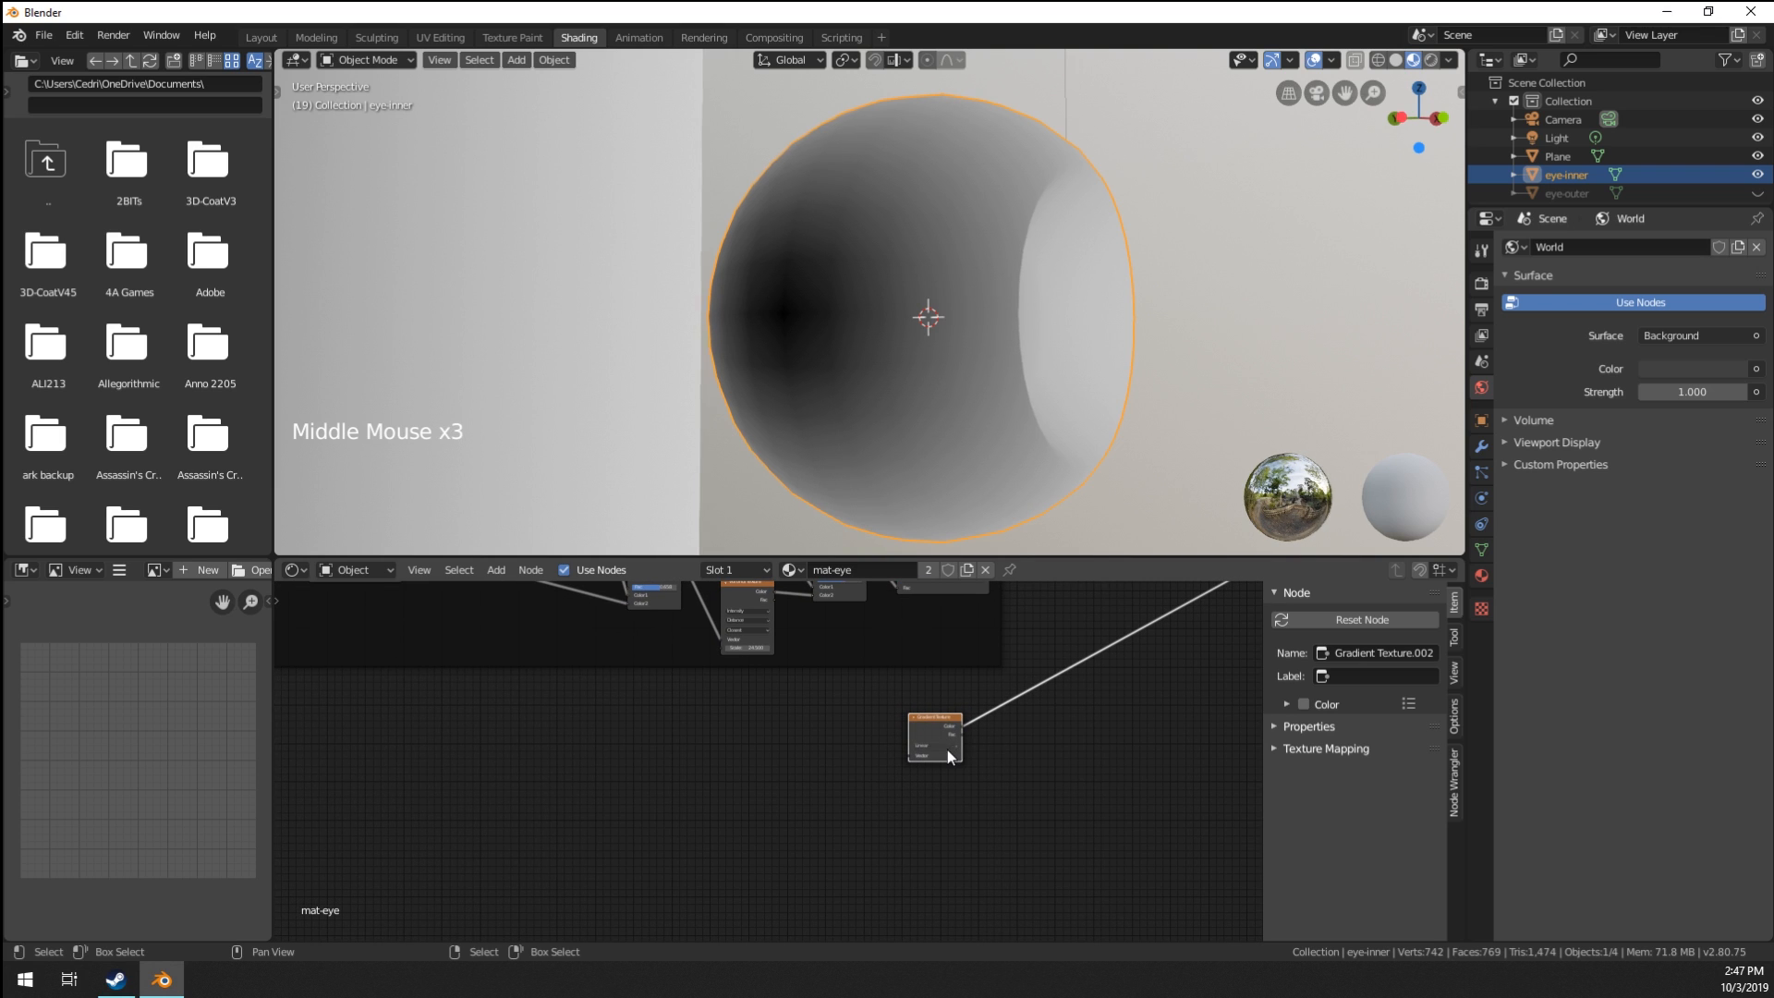
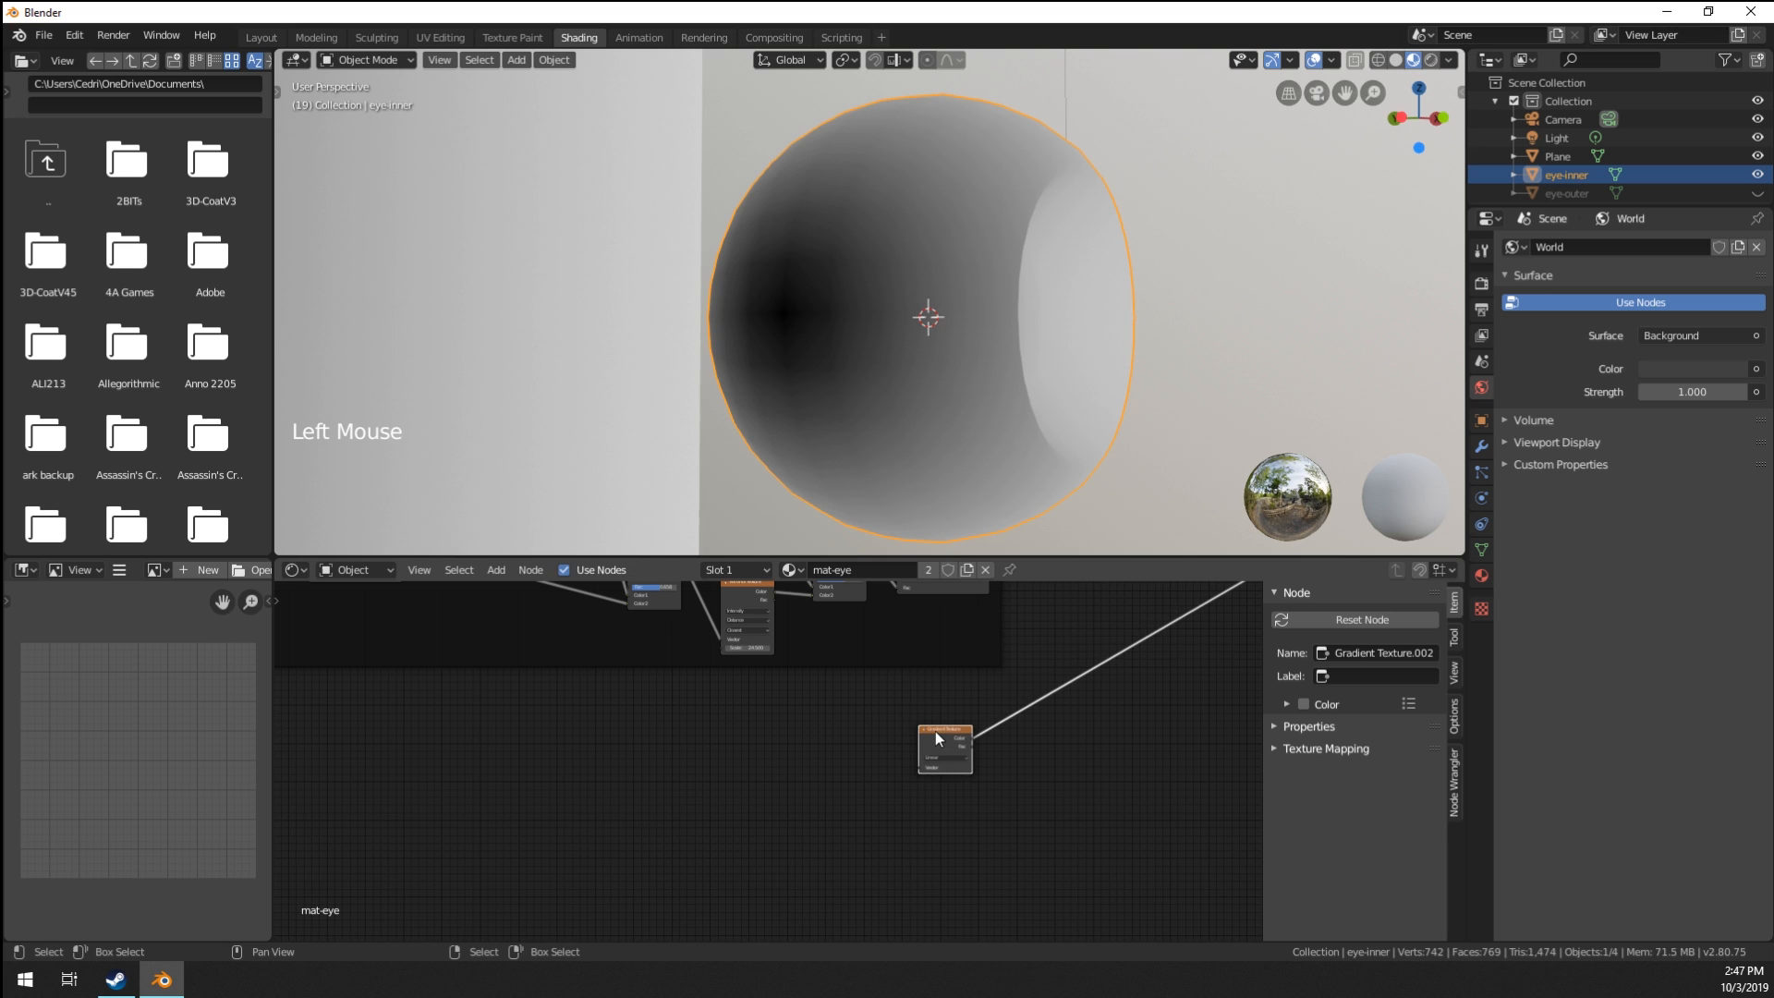
pyautogui.hotkey('ctrl', 't')
pyautogui.moveTo(935, 730); pyautogui.dragTo(835, 767, button='middle')
pyautogui.scroll(5, 876, 750)
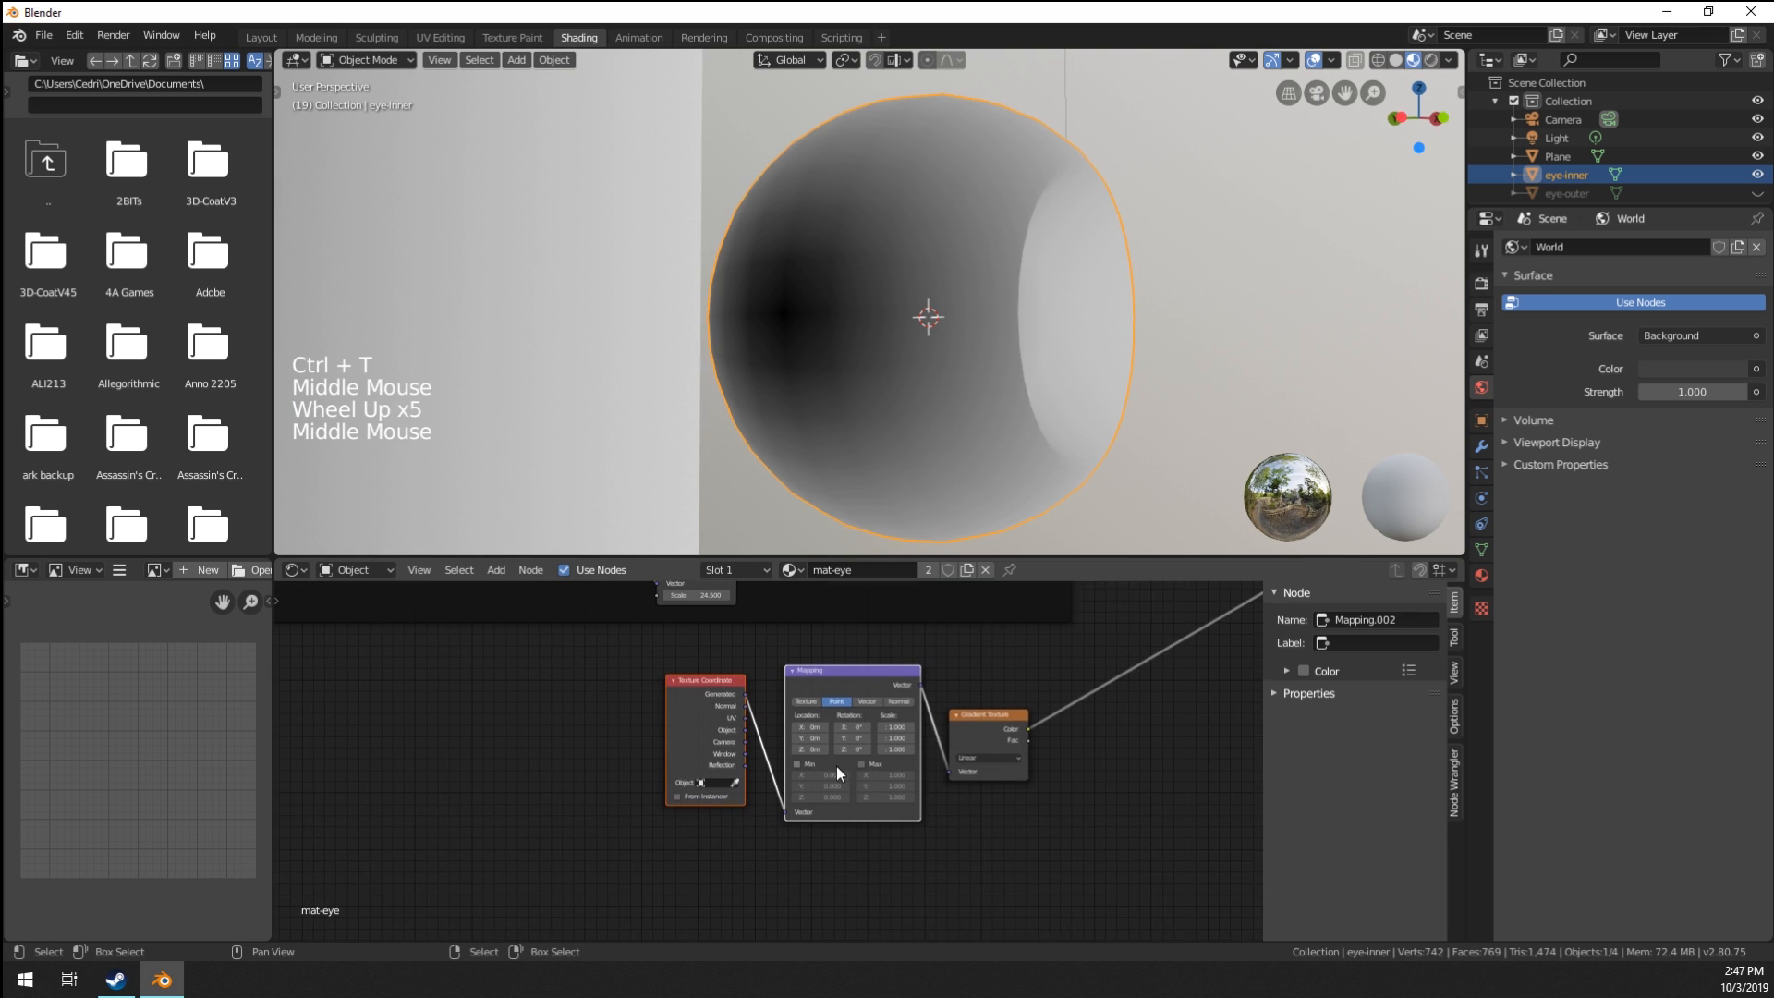
# Inspect the gradient's direction across the eye and plane from several angles.
pyautogui.scroll(5, 831, 765)
pyautogui.scroll(-4, 885, 262)
pyautogui.moveTo(885, 262); pyautogui.dragTo(874, 345, button='middle')
pyautogui.scroll(4, 783, 742)
pyautogui.moveTo(773, 705); pyautogui.dragTo(667, 698, button='middle')
pyautogui.moveTo(846, 318); pyautogui.dragTo(895, 407, button='middle')
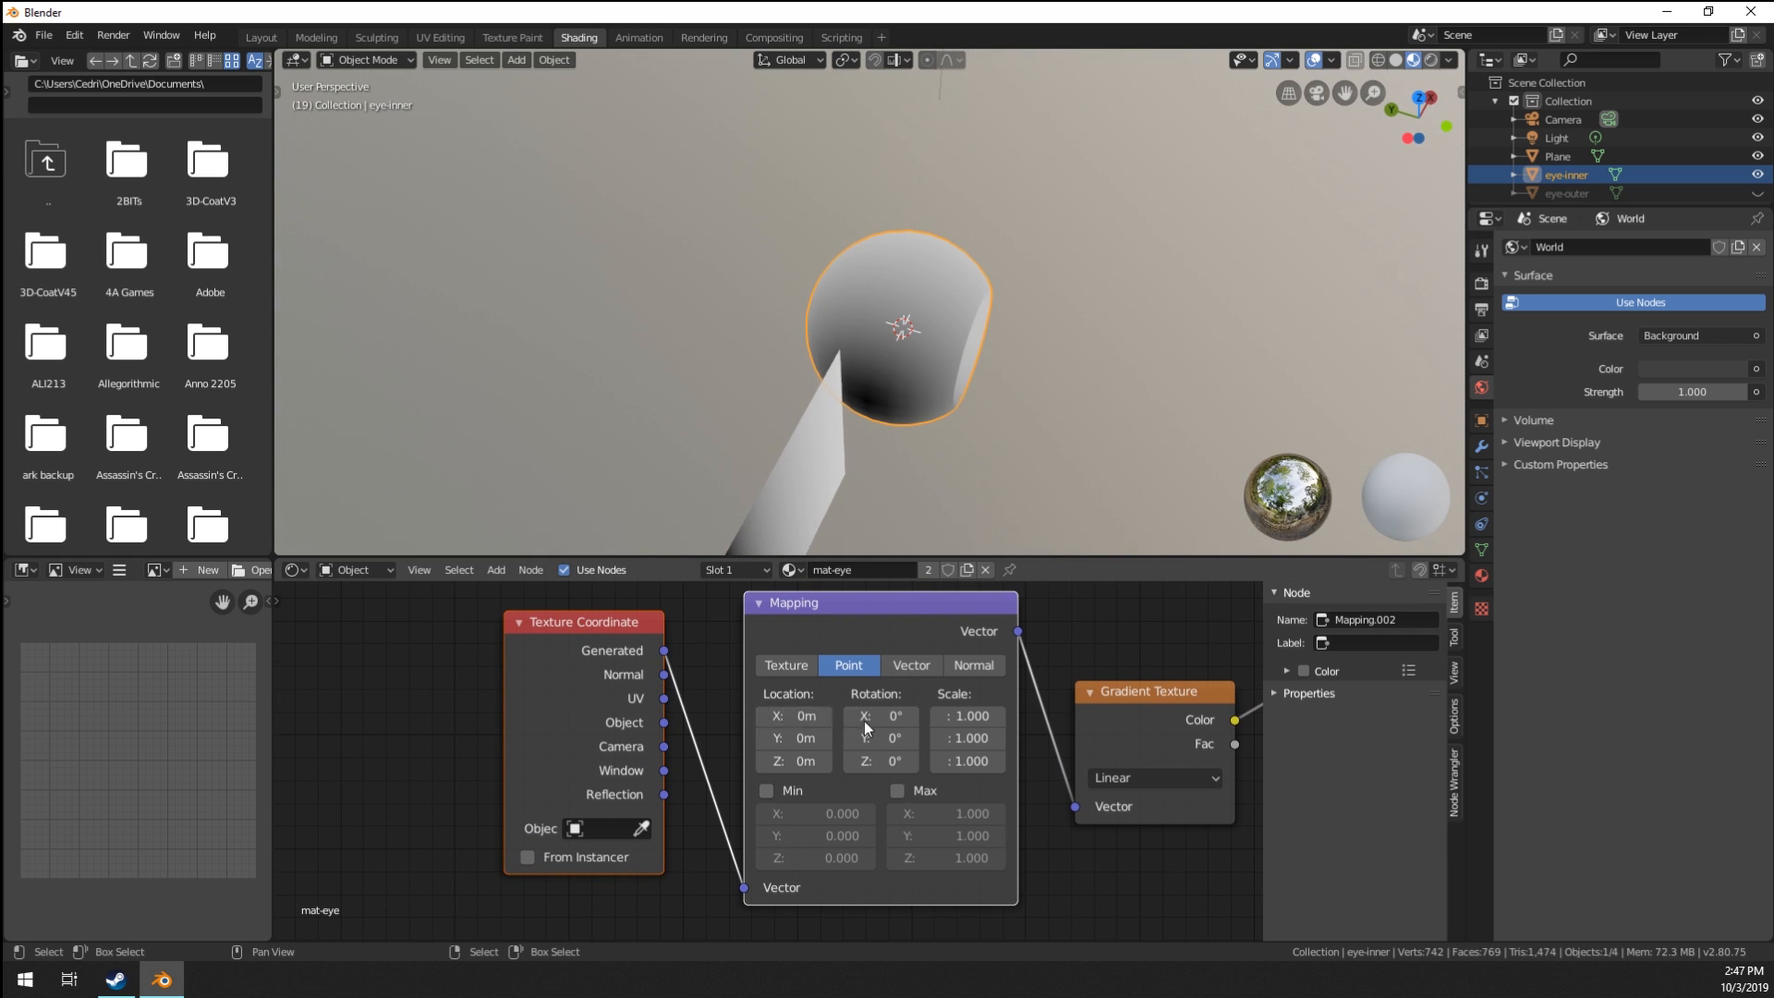
pyautogui.moveTo(774, 345); pyautogui.dragTo(878, 579, button='middle')
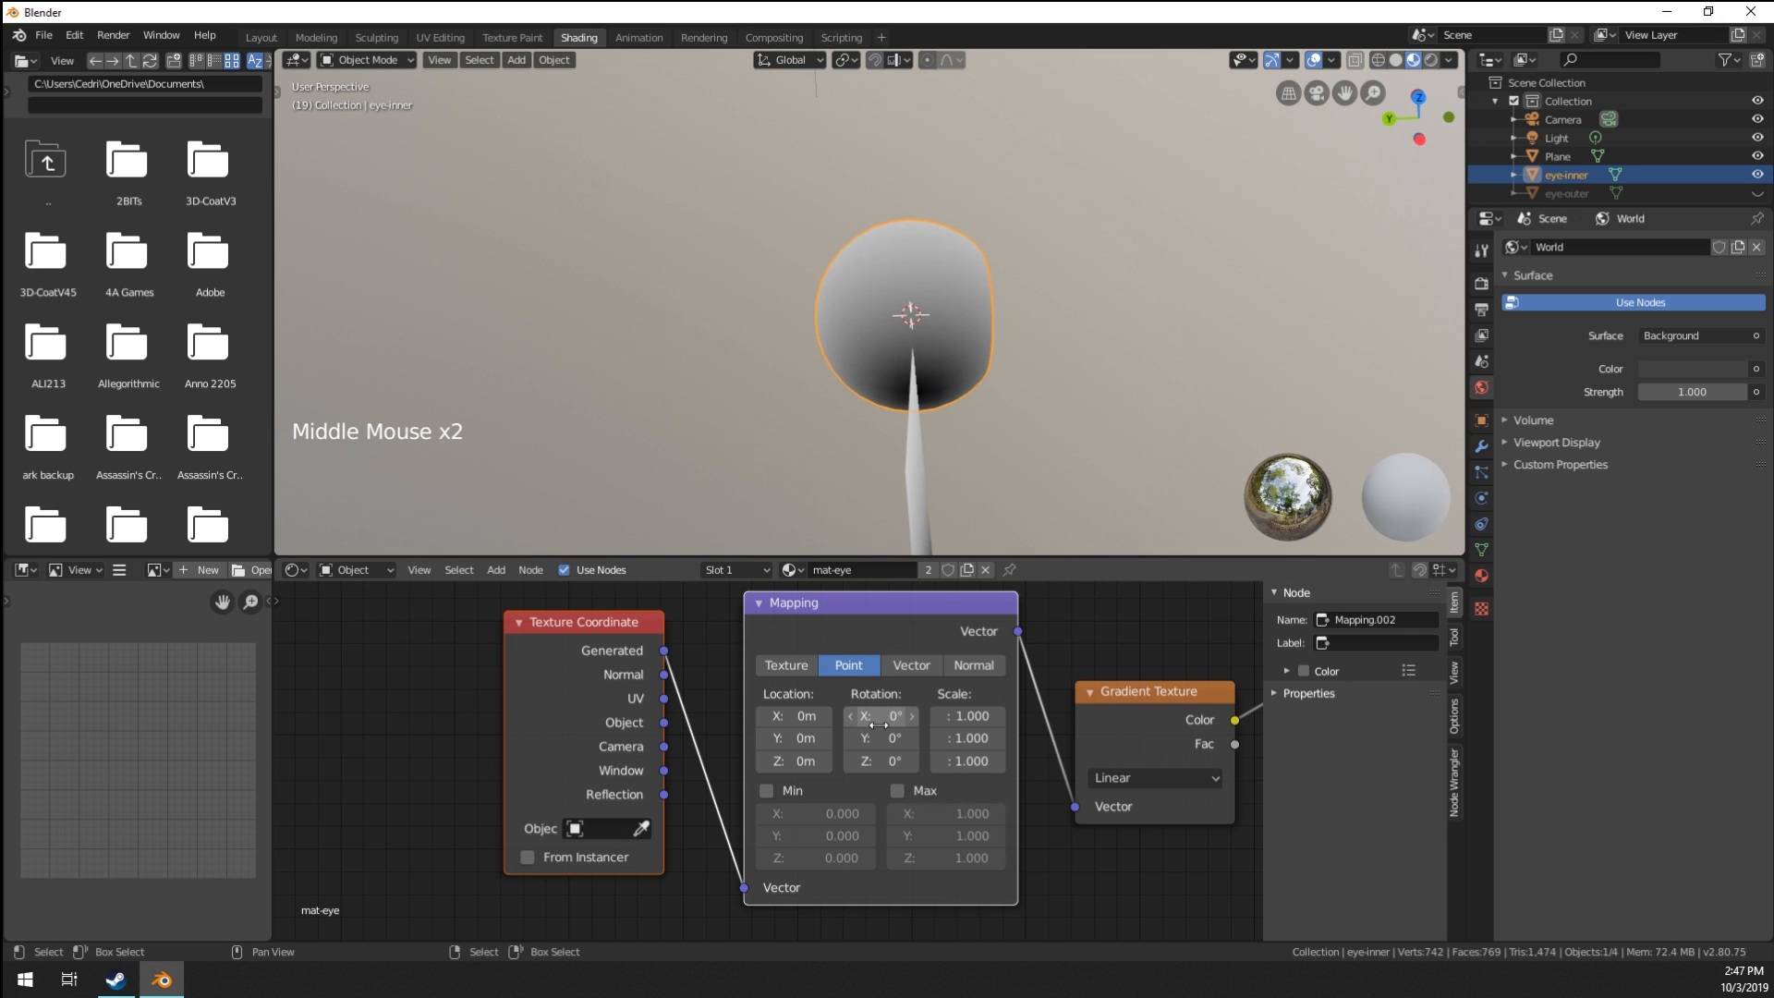
# Try a Y rotation of 4.7° on the gradient's Mapping node and undo it.
pyautogui.moveTo(880, 737); pyautogui.dragTo(891, 737)
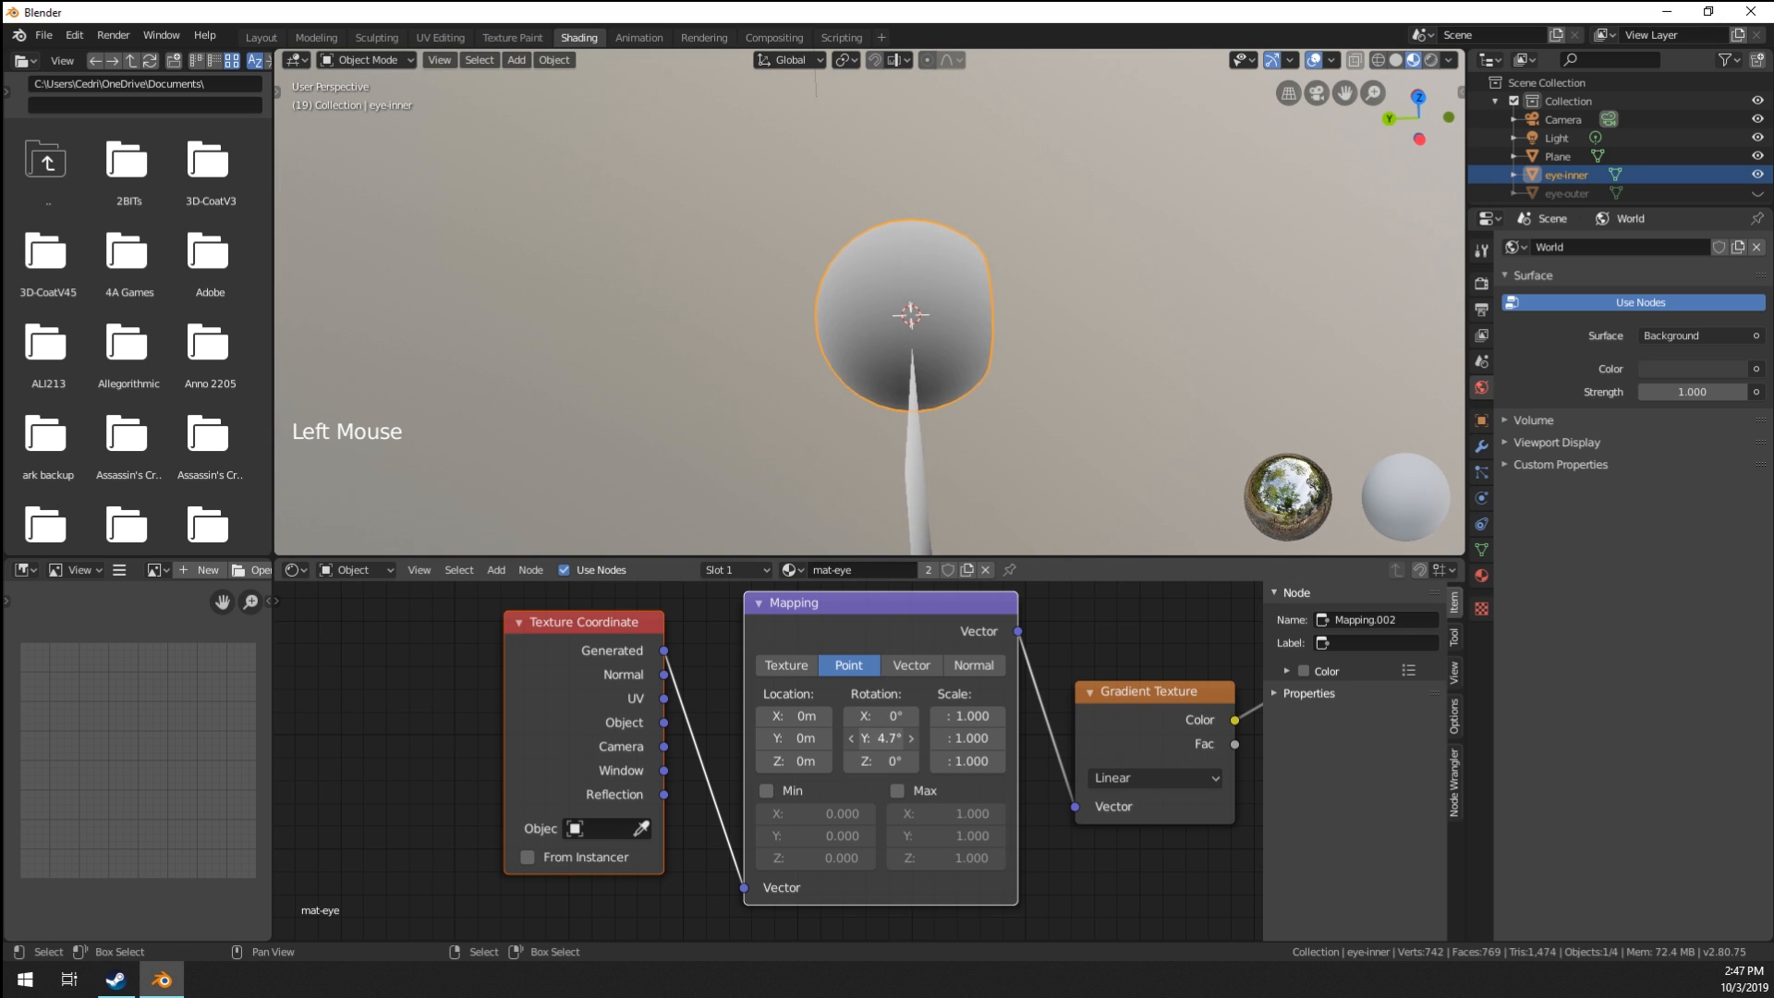
pyautogui.hotkey('ctrl', 'z')
pyautogui.click(878, 738)
pyautogui.hotkey('ctrl', 'z')
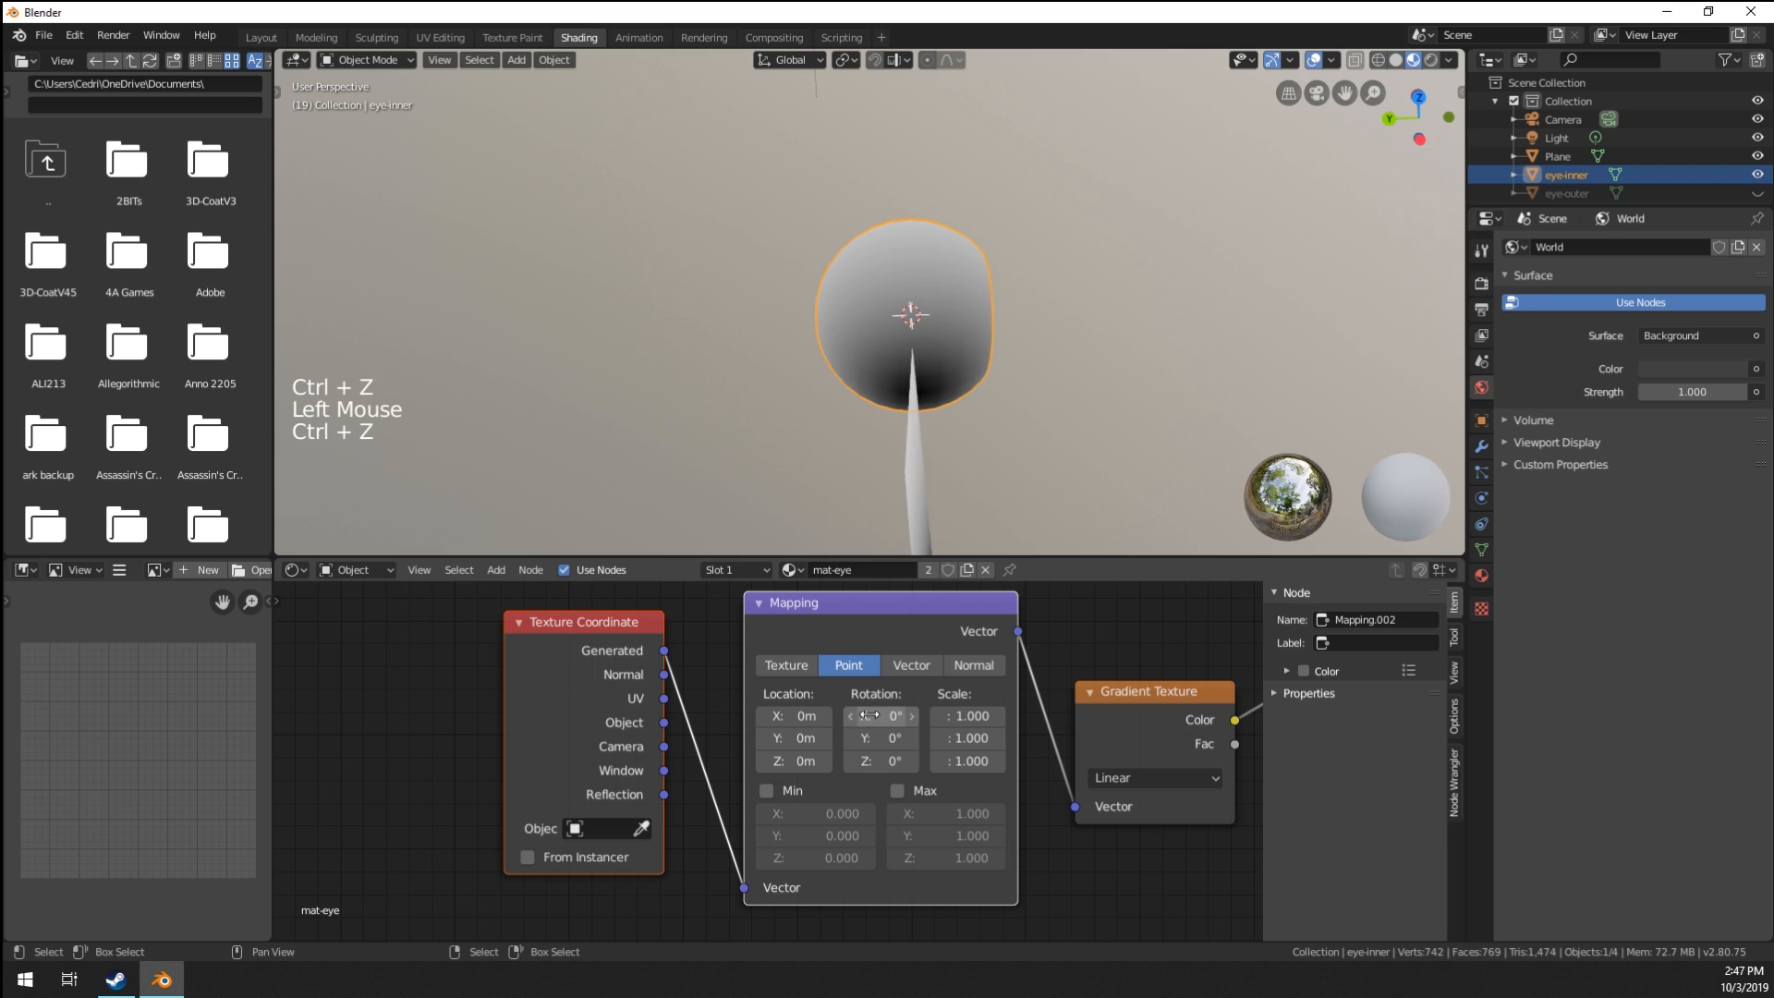
pyautogui.hotkey('ctrl', 'z')
# Set the Y rotation of the gradient's Mapping node to 90° and check the gradient on the eye.
pyautogui.moveTo(878, 738); pyautogui.dragTo(1017, 737)
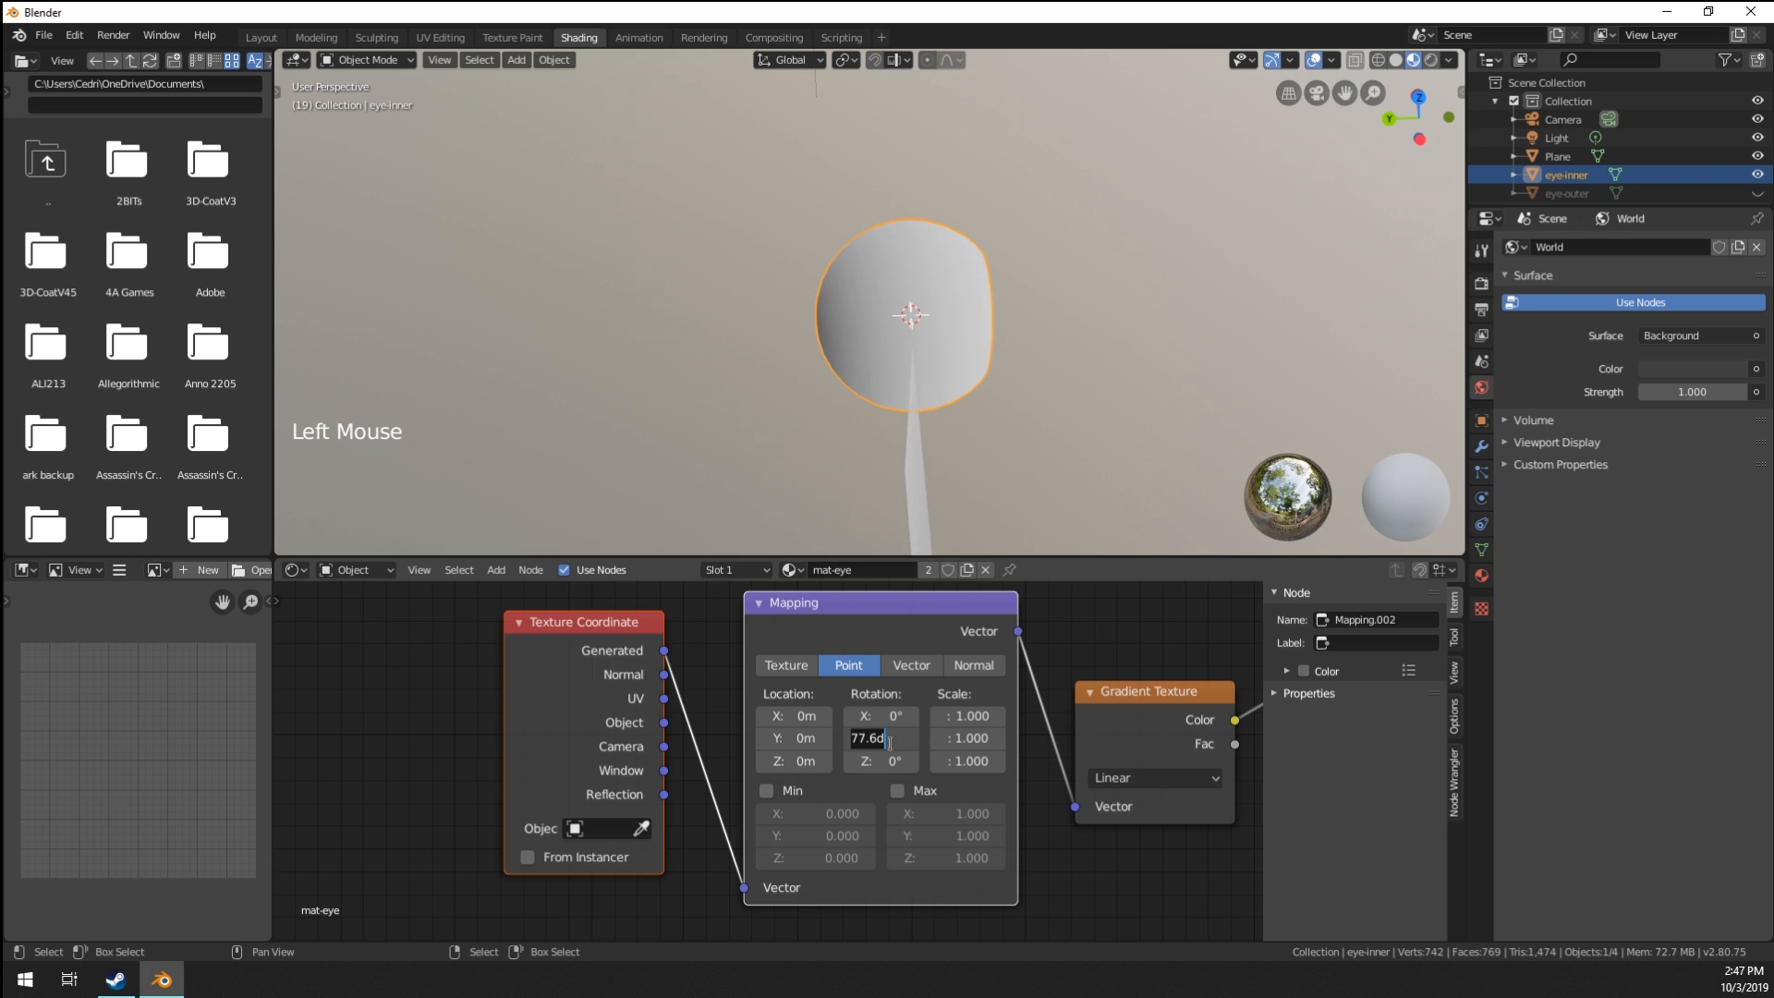
pyautogui.write('90')
pyautogui.press('Return')
pyautogui.moveTo(920, 379); pyautogui.dragTo(835, 380, button='middle')
# Add a ColorRamp node and insert it on the Gradient Texture's output link.
pyautogui.moveTo(1013, 771); pyautogui.dragTo(890, 765, button='middle')
pyautogui.scroll(-14, 722, 746)
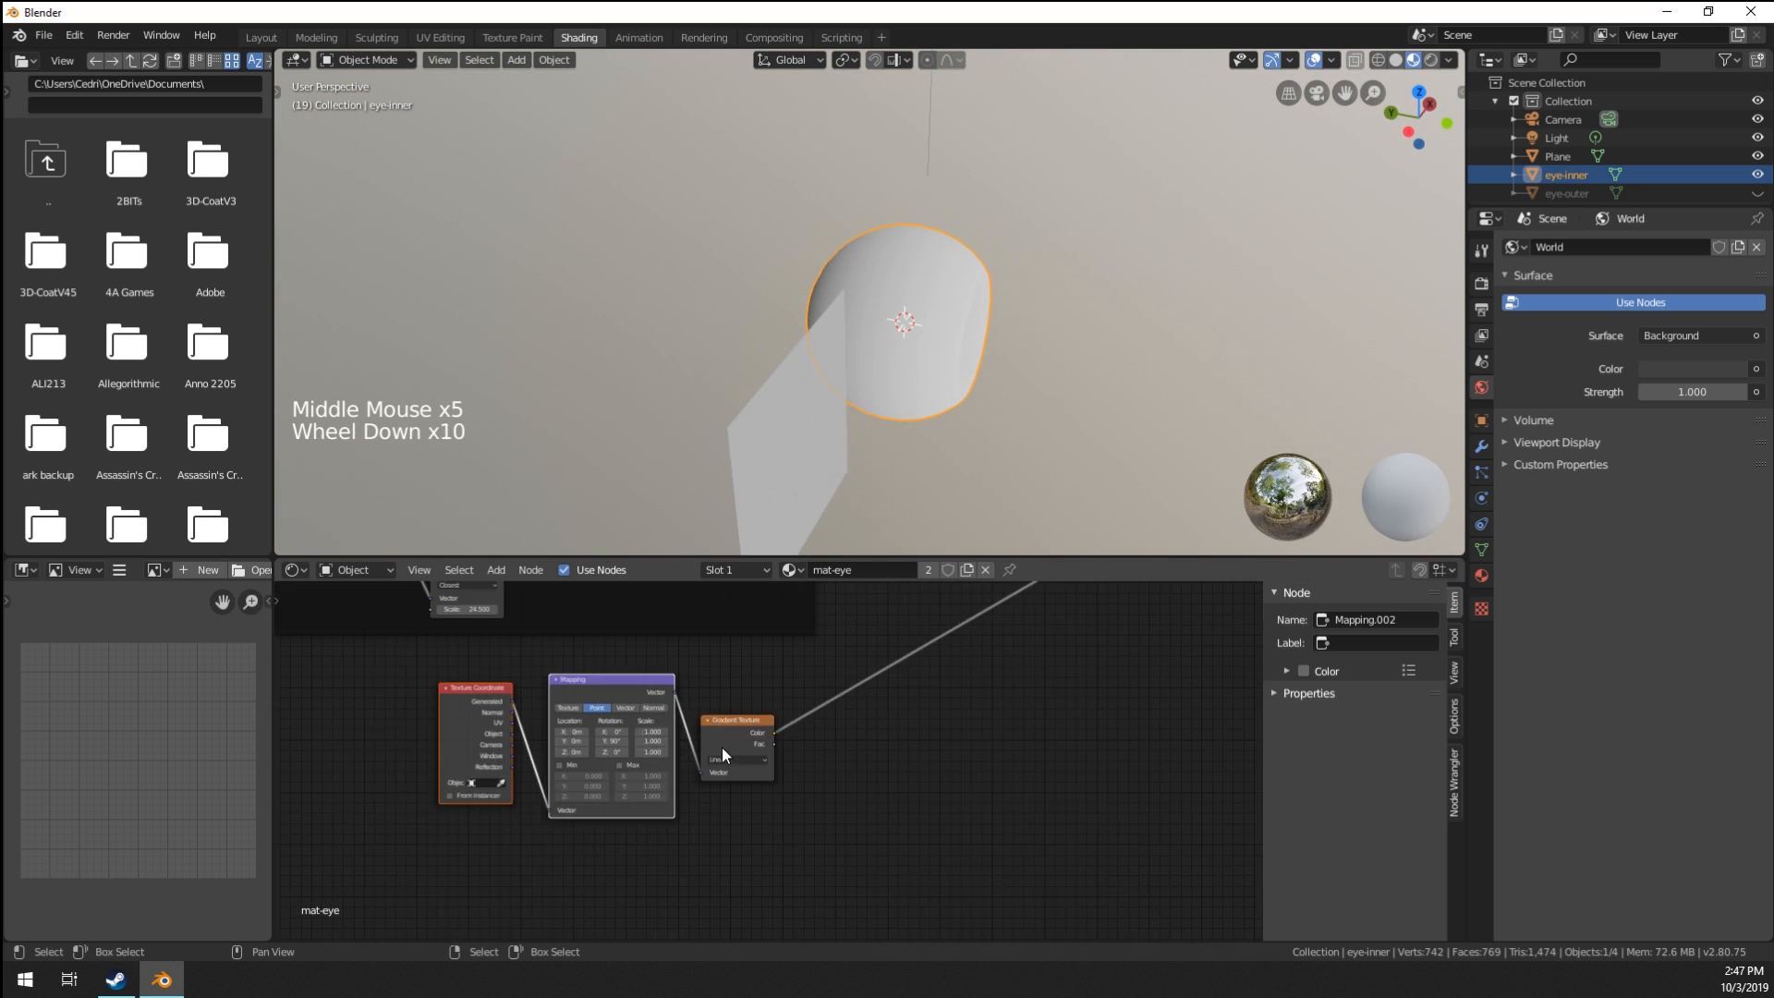
pyautogui.press('a')
pyautogui.press('a')
pyautogui.press('a')
pyautogui.hotkey('shift', 'a')
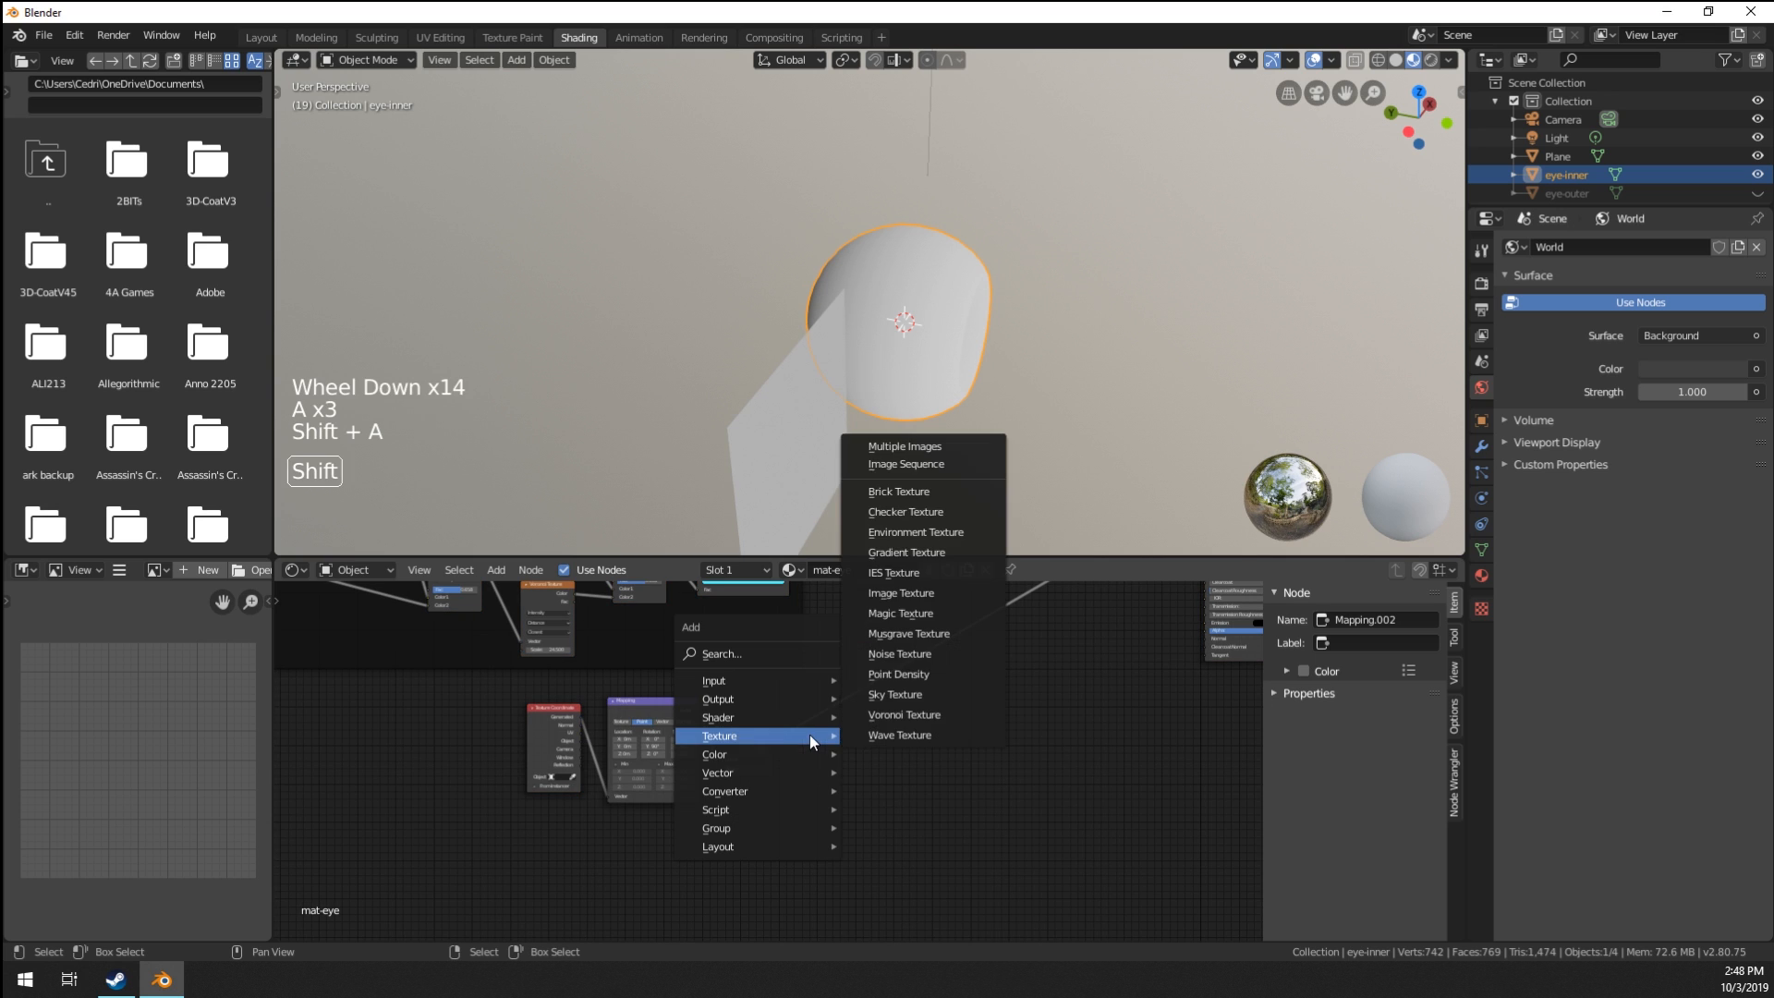
pyautogui.moveTo(768, 790)
pyautogui.click(894, 566)
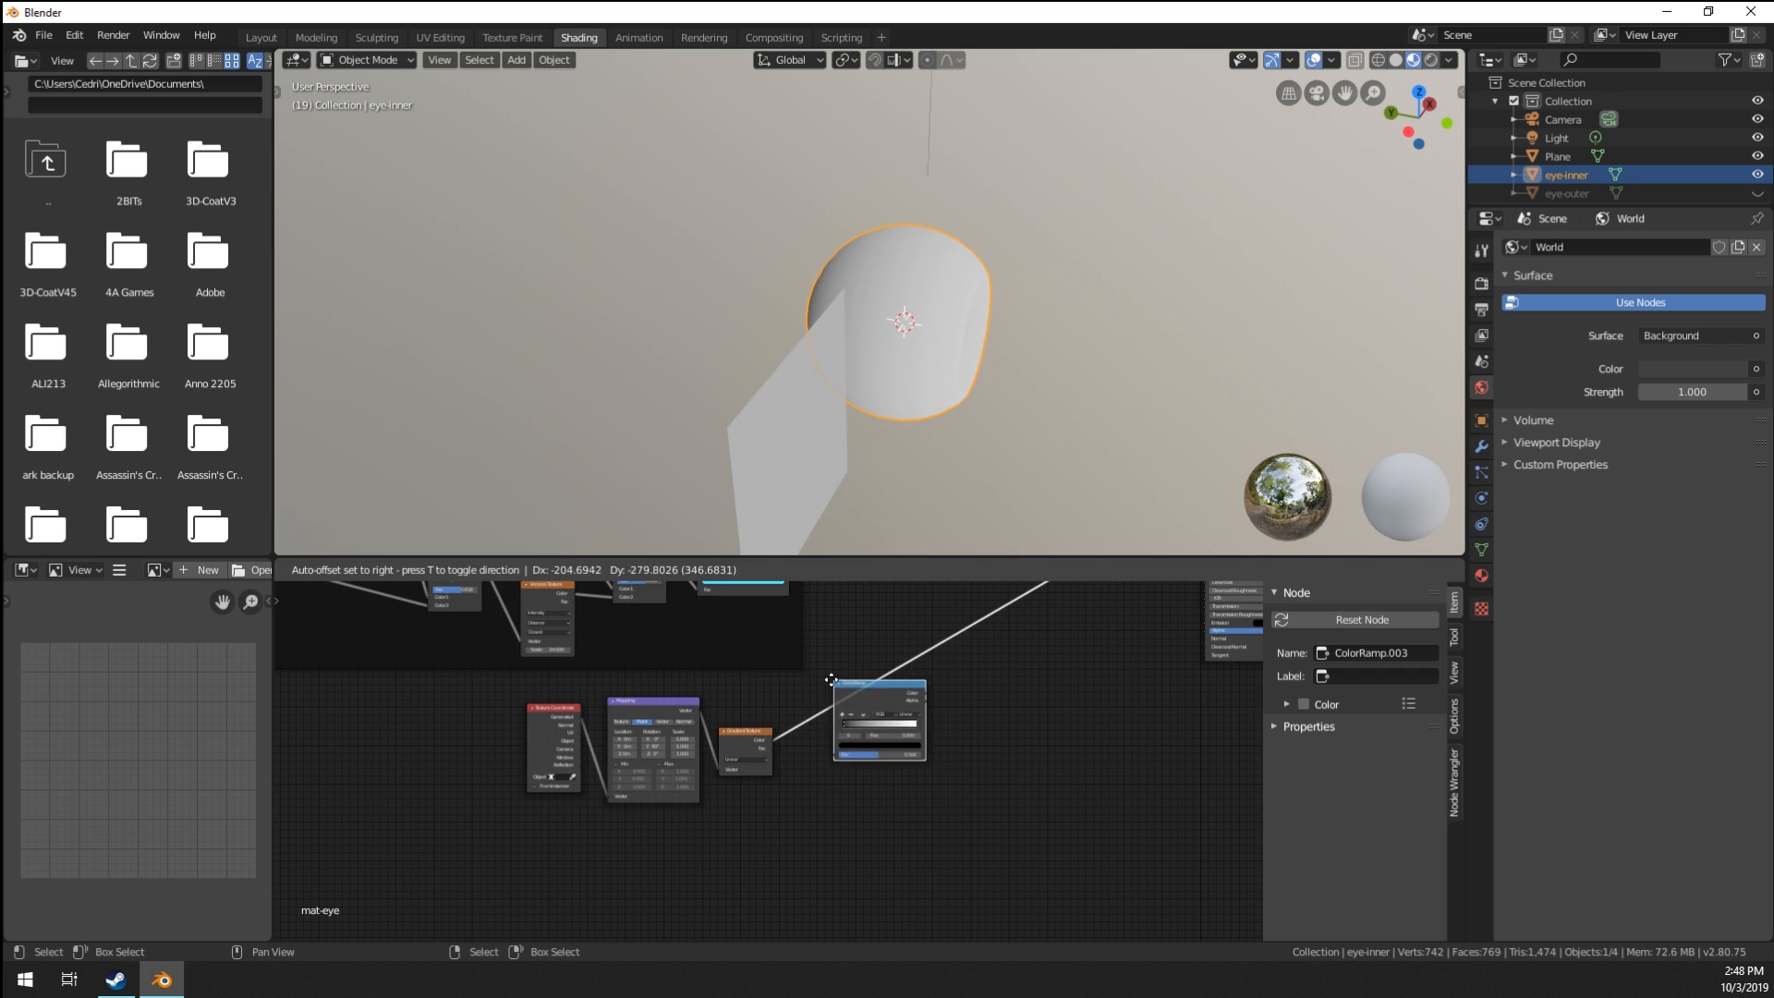
pyautogui.click(857, 739)
# Move the gradient's Texture Coordinate, Mapping, Gradient Texture and ColorRamp nodes together beneath the iris frame.
pyautogui.press('b')
pyautogui.moveTo(462, 730); pyautogui.dragTo(969, 821)
pyautogui.press('g')
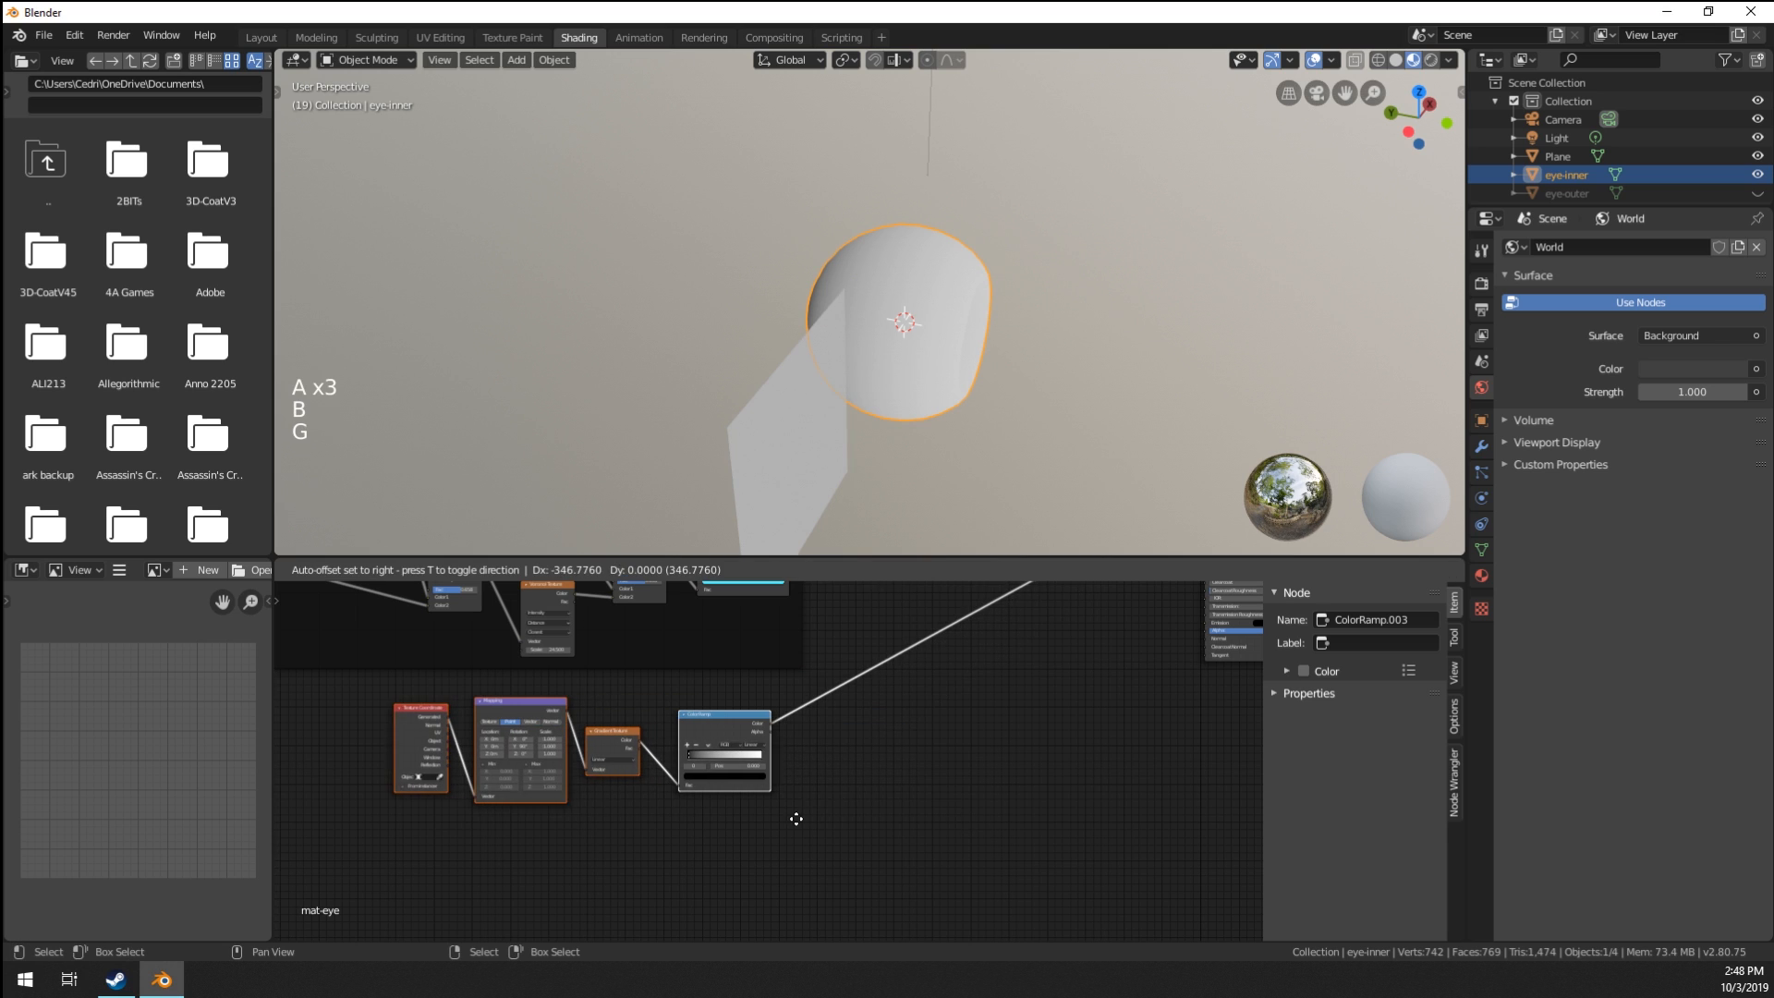
pyautogui.click(767, 776)
# Set the first stop of the gradient's ColorRamp to a dark red and check it on the eye.
pyautogui.scroll(15, 729, 757)
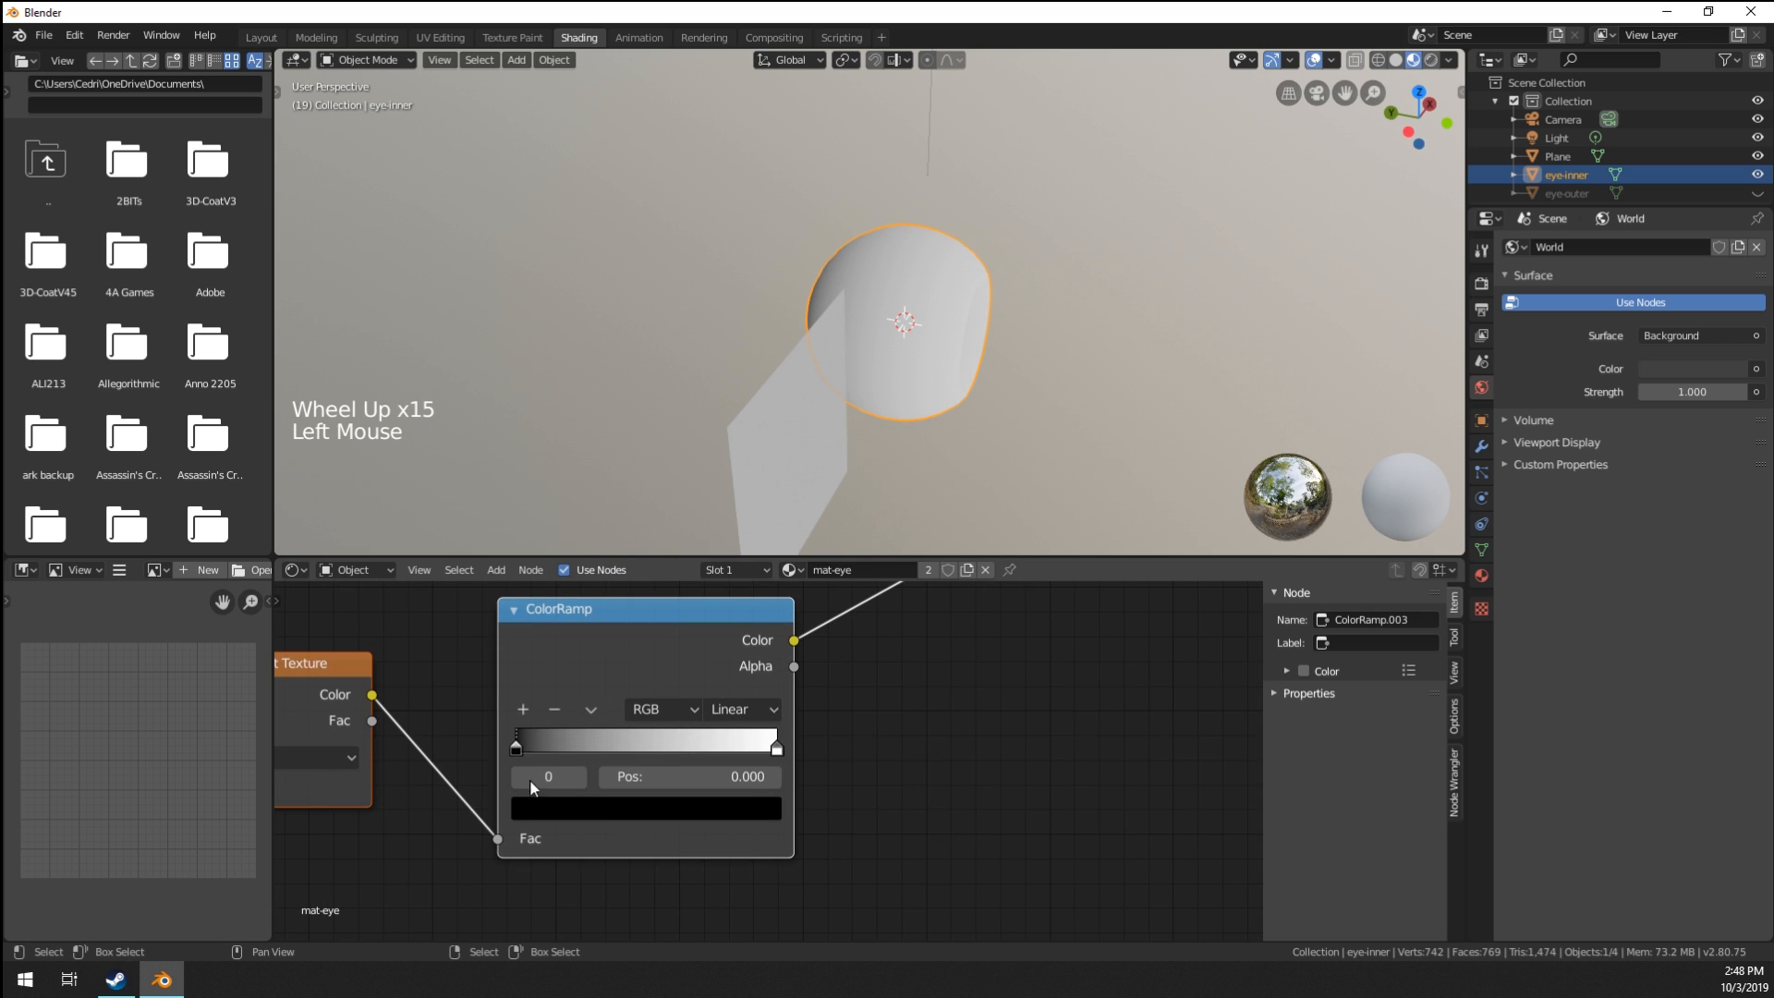
pyautogui.click(579, 808)
pyautogui.moveTo(726, 603); pyautogui.dragTo(621, 628)
pyautogui.moveTo(1015, 382)
pyautogui.mouseDown(button='middle')
pyautogui.moveTo(1096, 384)
pyautogui.moveTo(889, 360)
pyautogui.moveTo(1015, 380)
pyautogui.mouseUp(button='middle')
pyautogui.scroll(1, 1015, 380)
pyautogui.moveTo(905, 362); pyautogui.dragTo(887, 462, button='middle')
pyautogui.moveTo(529, 741)
pyautogui.mouseDown()
pyautogui.moveTo(569, 743)
pyautogui.moveTo(515, 736)
pyautogui.mouseUp()
# Add a middle stop to the gradient's ColorRamp and place it at about 0.68, checking the tint on the eye.
pyautogui.click(523, 709)
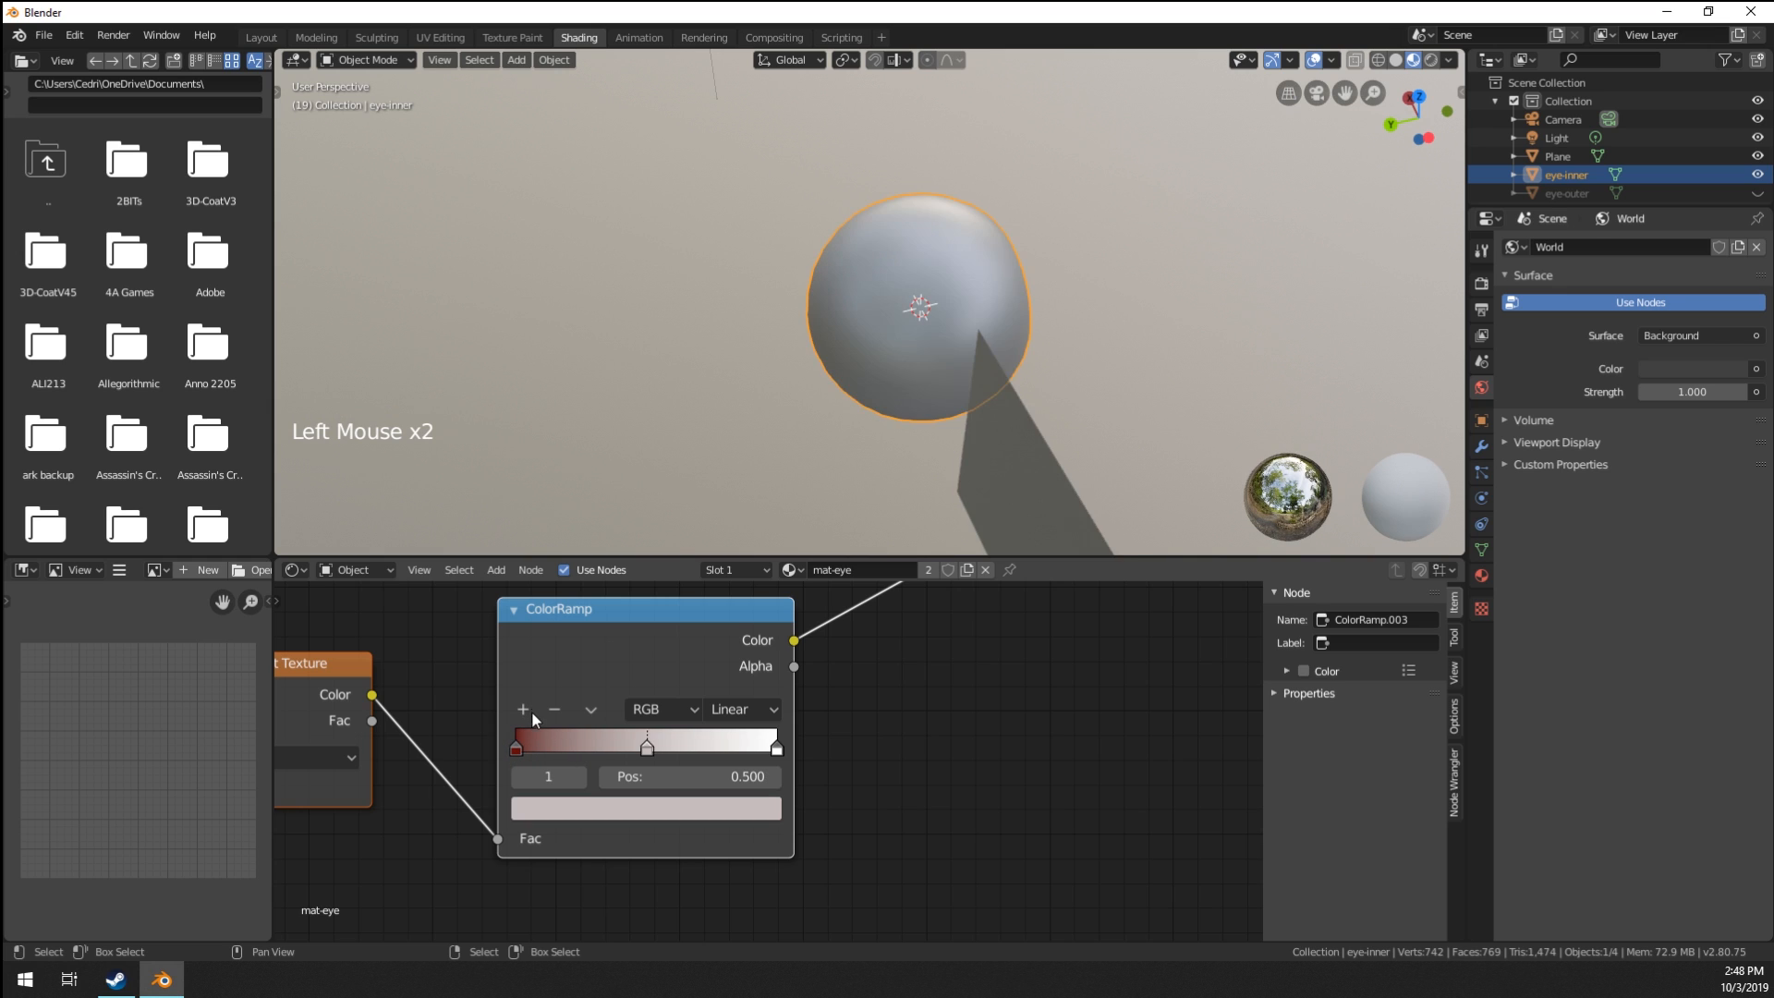
pyautogui.moveTo(656, 746)
pyautogui.mouseDown()
pyautogui.moveTo(740, 741)
pyautogui.moveTo(726, 747)
pyautogui.mouseUp()
pyautogui.moveTo(979, 351); pyautogui.dragTo(843, 230, button='middle')
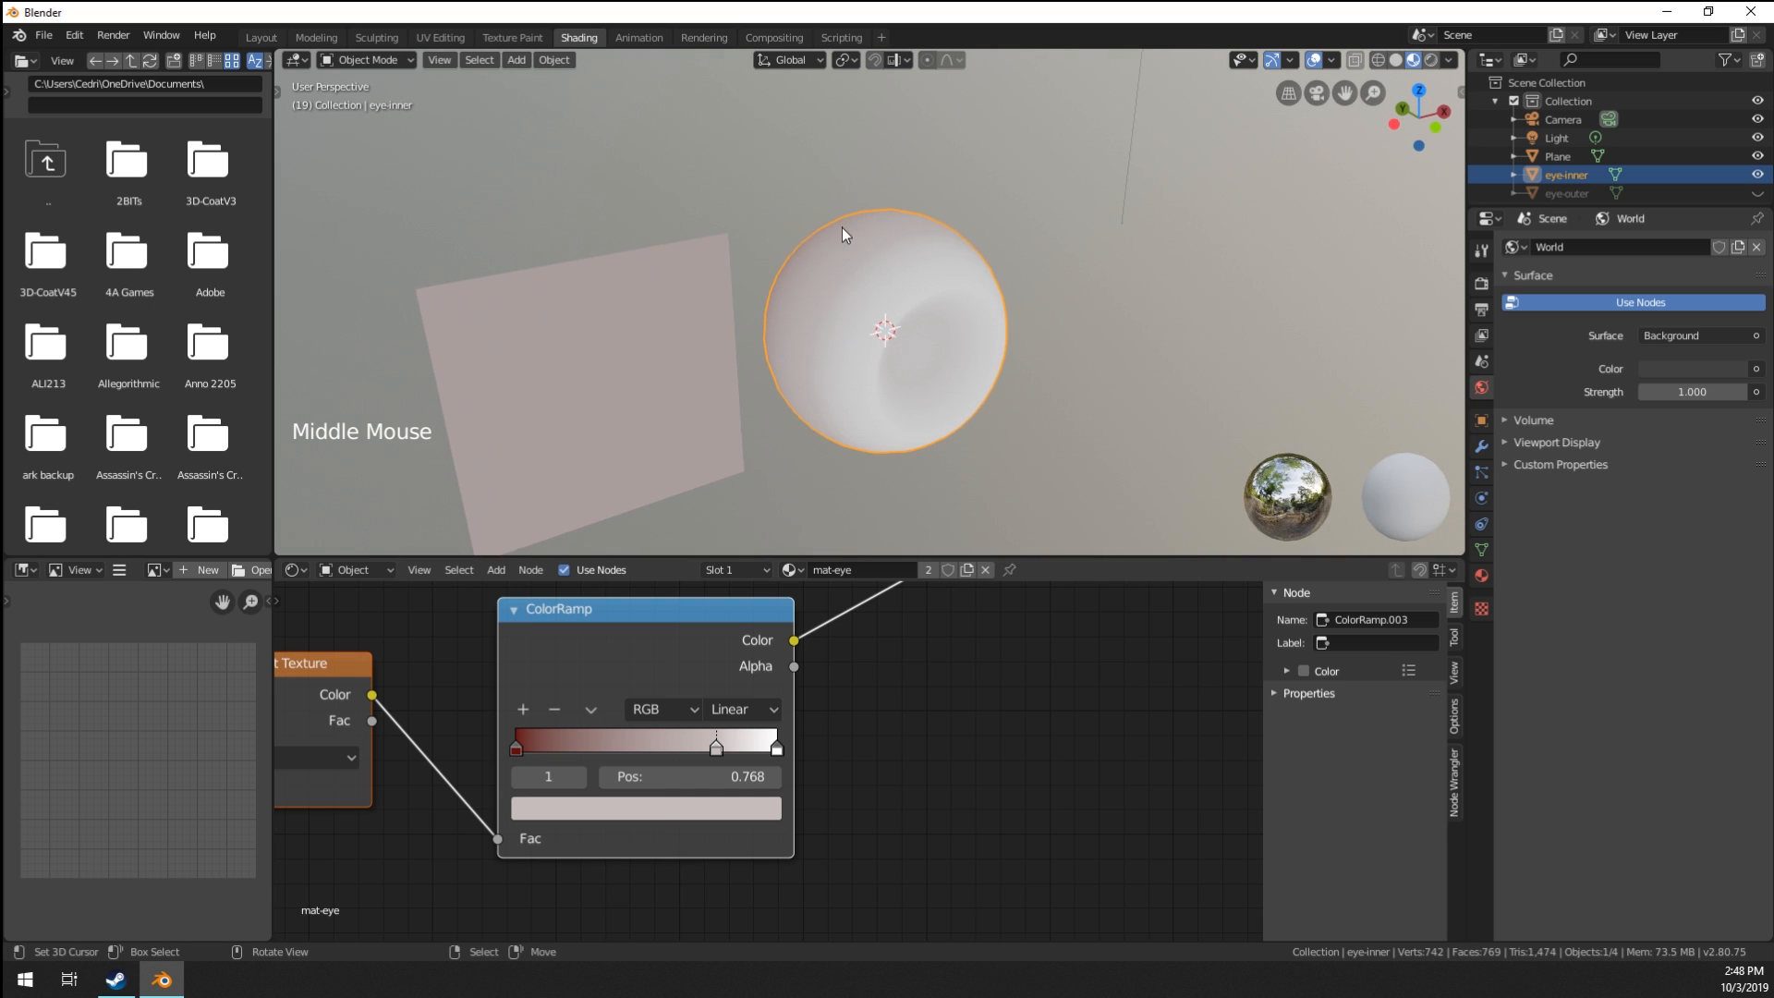
pyautogui.moveTo(716, 747); pyautogui.dragTo(694, 746)
pyautogui.moveTo(882, 271); pyautogui.dragTo(869, 370, button='middle')
pyautogui.scroll(-1, 683, 250)
# Add a Frame node below the gradient node chain.
pyautogui.scroll(-9, 898, 718)
pyautogui.moveTo(898, 718); pyautogui.dragTo(829, 724, button='middle')
pyautogui.hotkey('shift', 'a')
pyautogui.moveTo(820, 724)
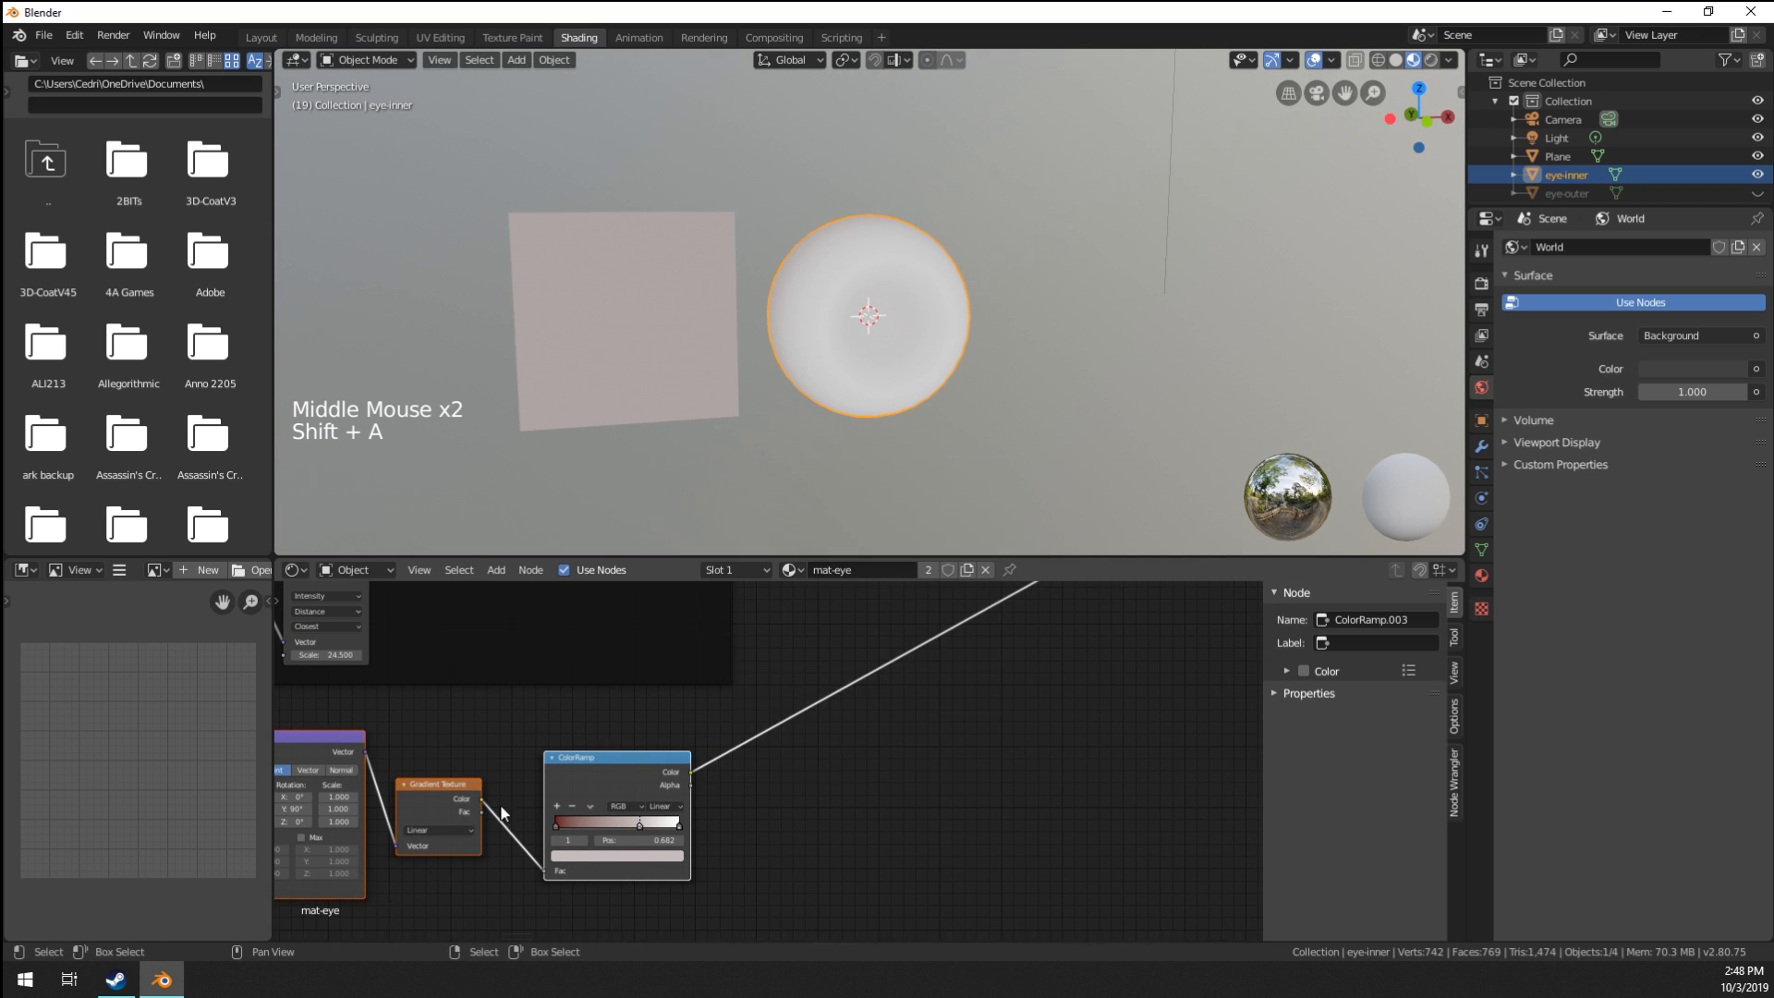
pyautogui.scroll(-7, 702, 767)
pyautogui.moveTo(570, 852); pyautogui.dragTo(624, 824, button='middle')
pyautogui.hotkey('shift', 'a')
pyautogui.moveTo(566, 846)
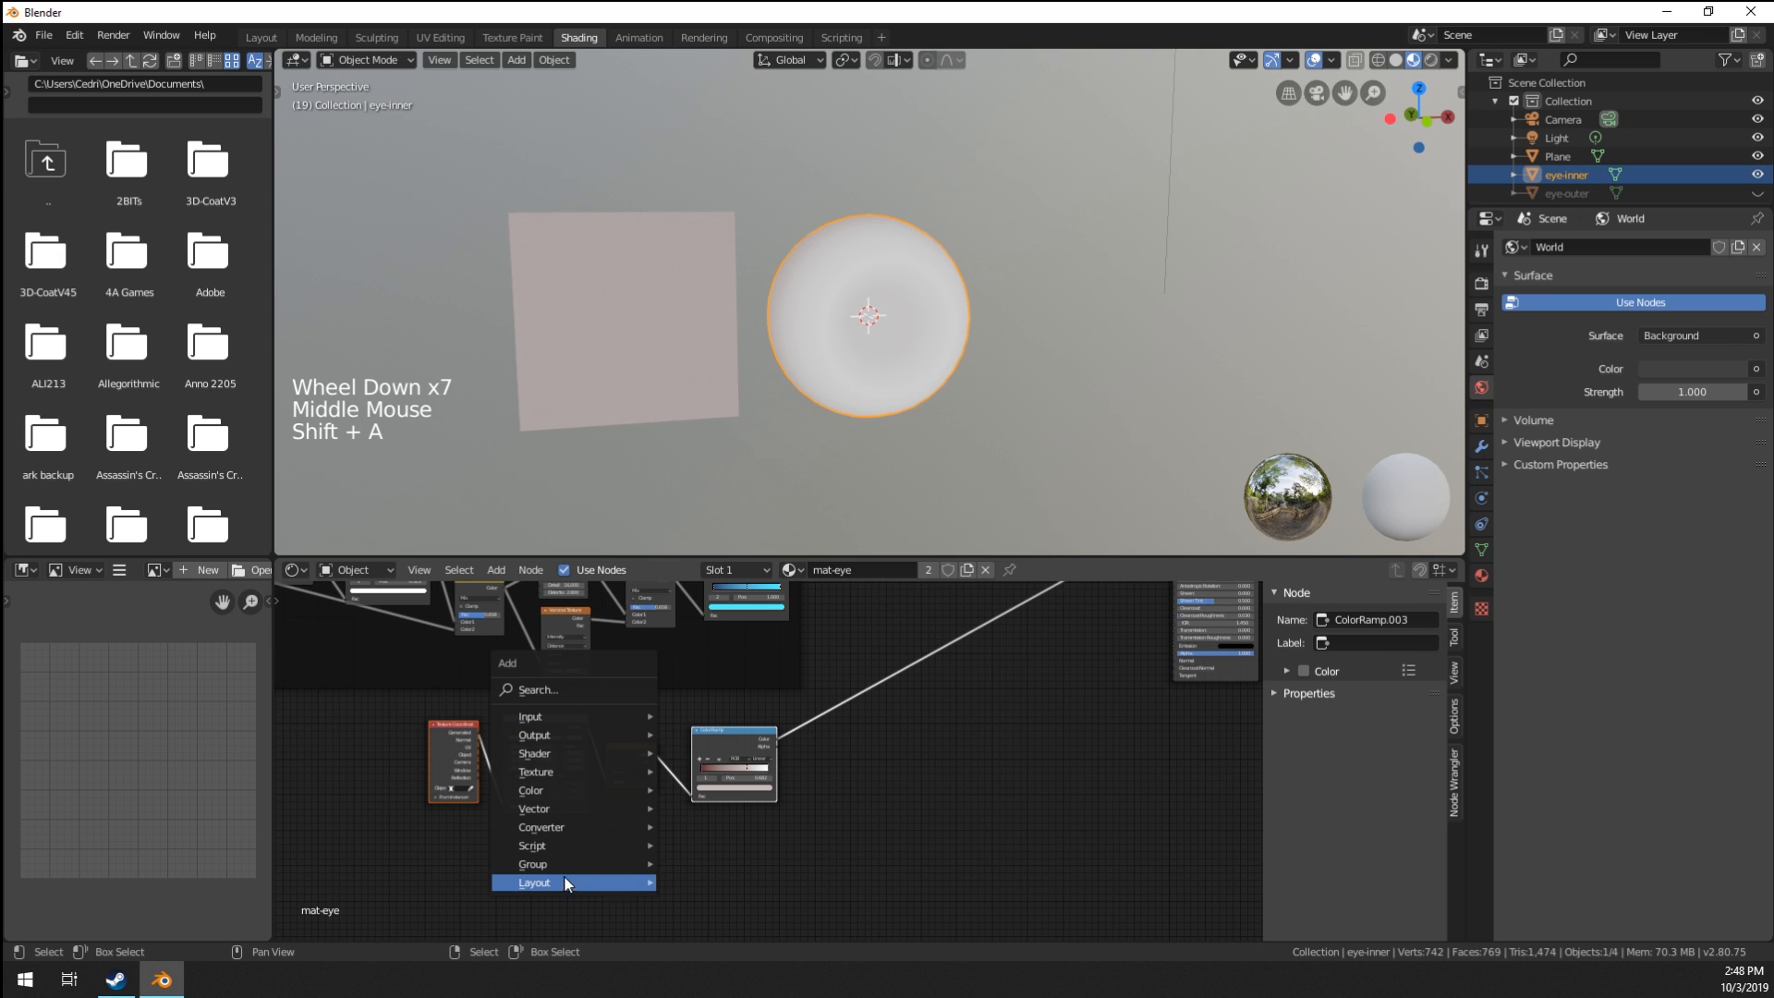
pyautogui.moveTo(649, 884)
pyautogui.click(704, 881)
pyautogui.click(495, 833)
# Parent the gradient node chain to the new frame and label the frame eyeWhite.
pyautogui.press('b')
pyautogui.moveTo(434, 758); pyautogui.dragTo(739, 782)
pyautogui.hotkey('ctrl', 'p')
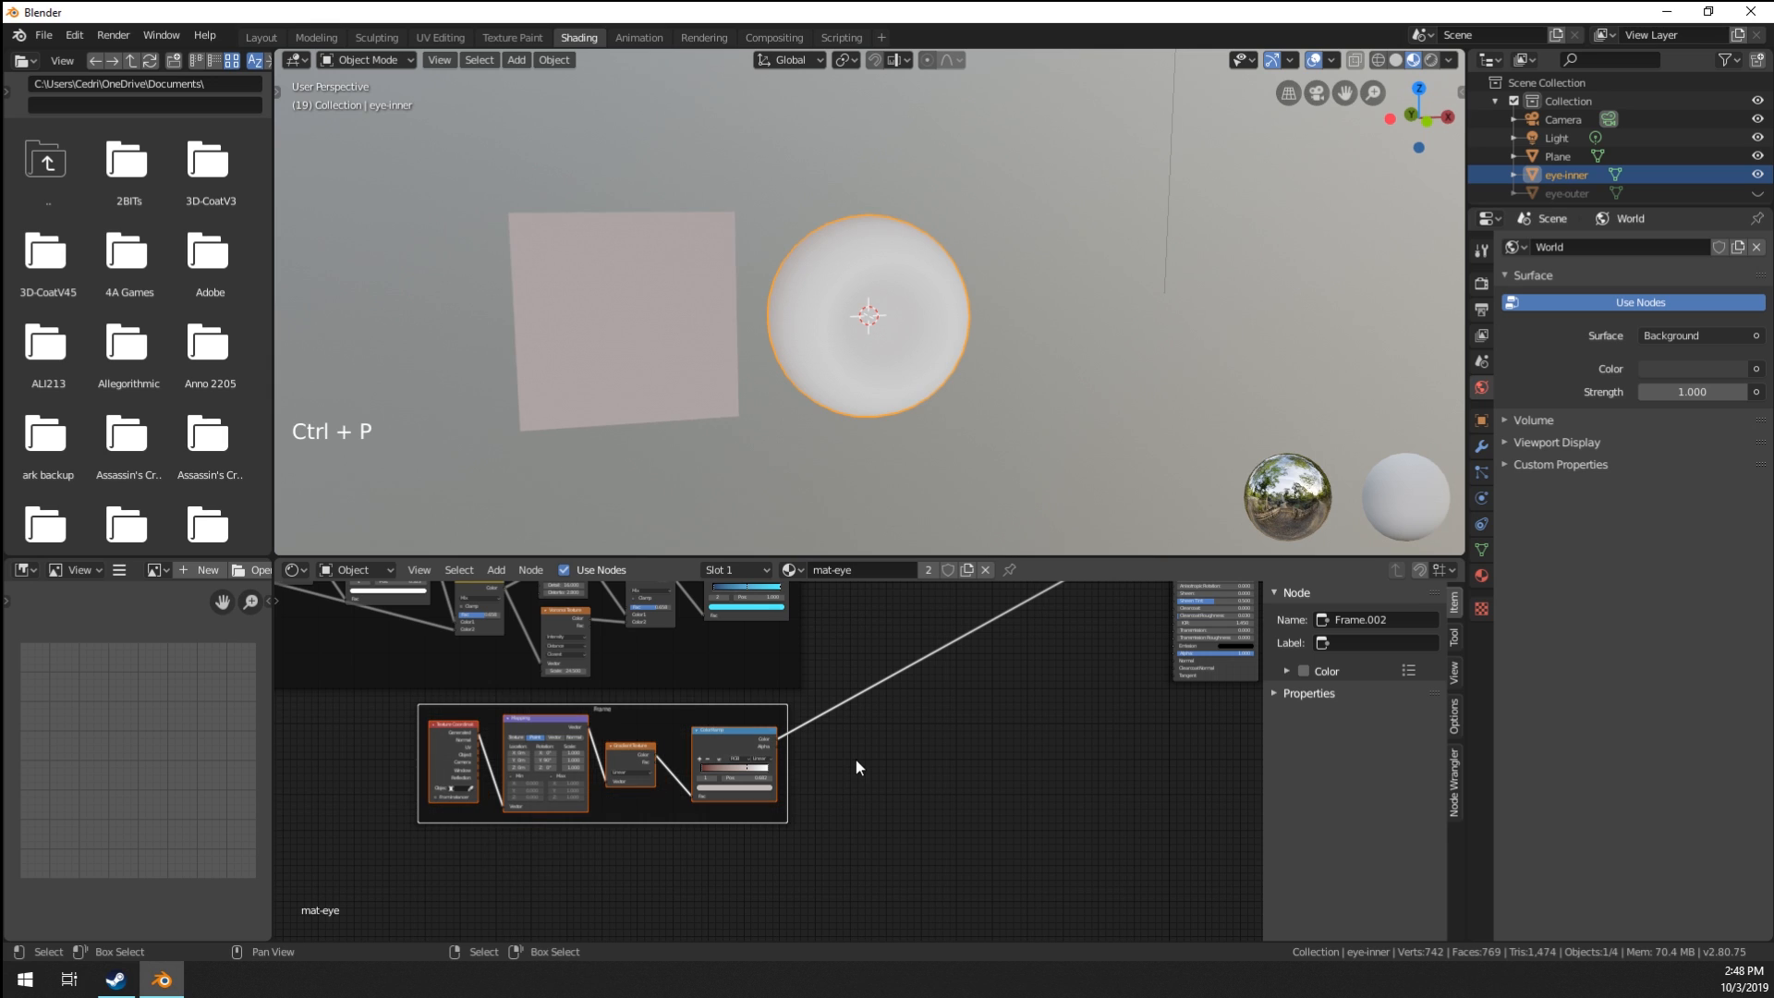
pyautogui.click(1388, 641)
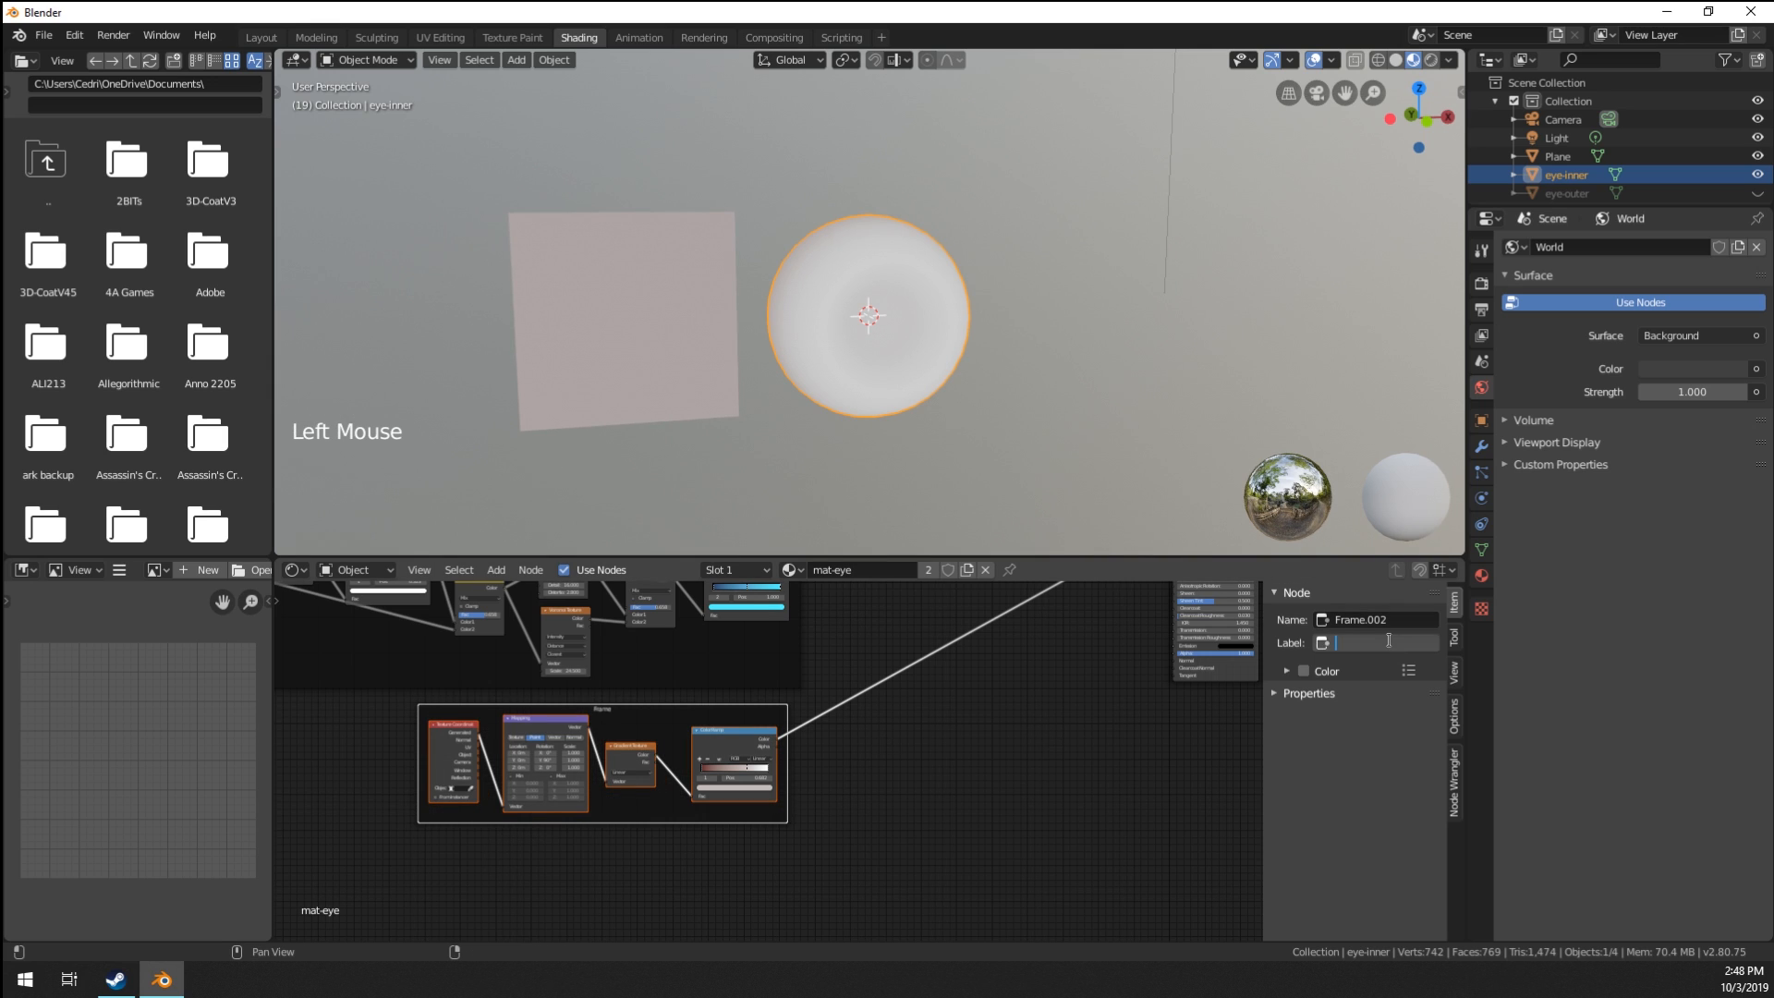
pyautogui.write('eyeWhite')
pyautogui.press('Return')
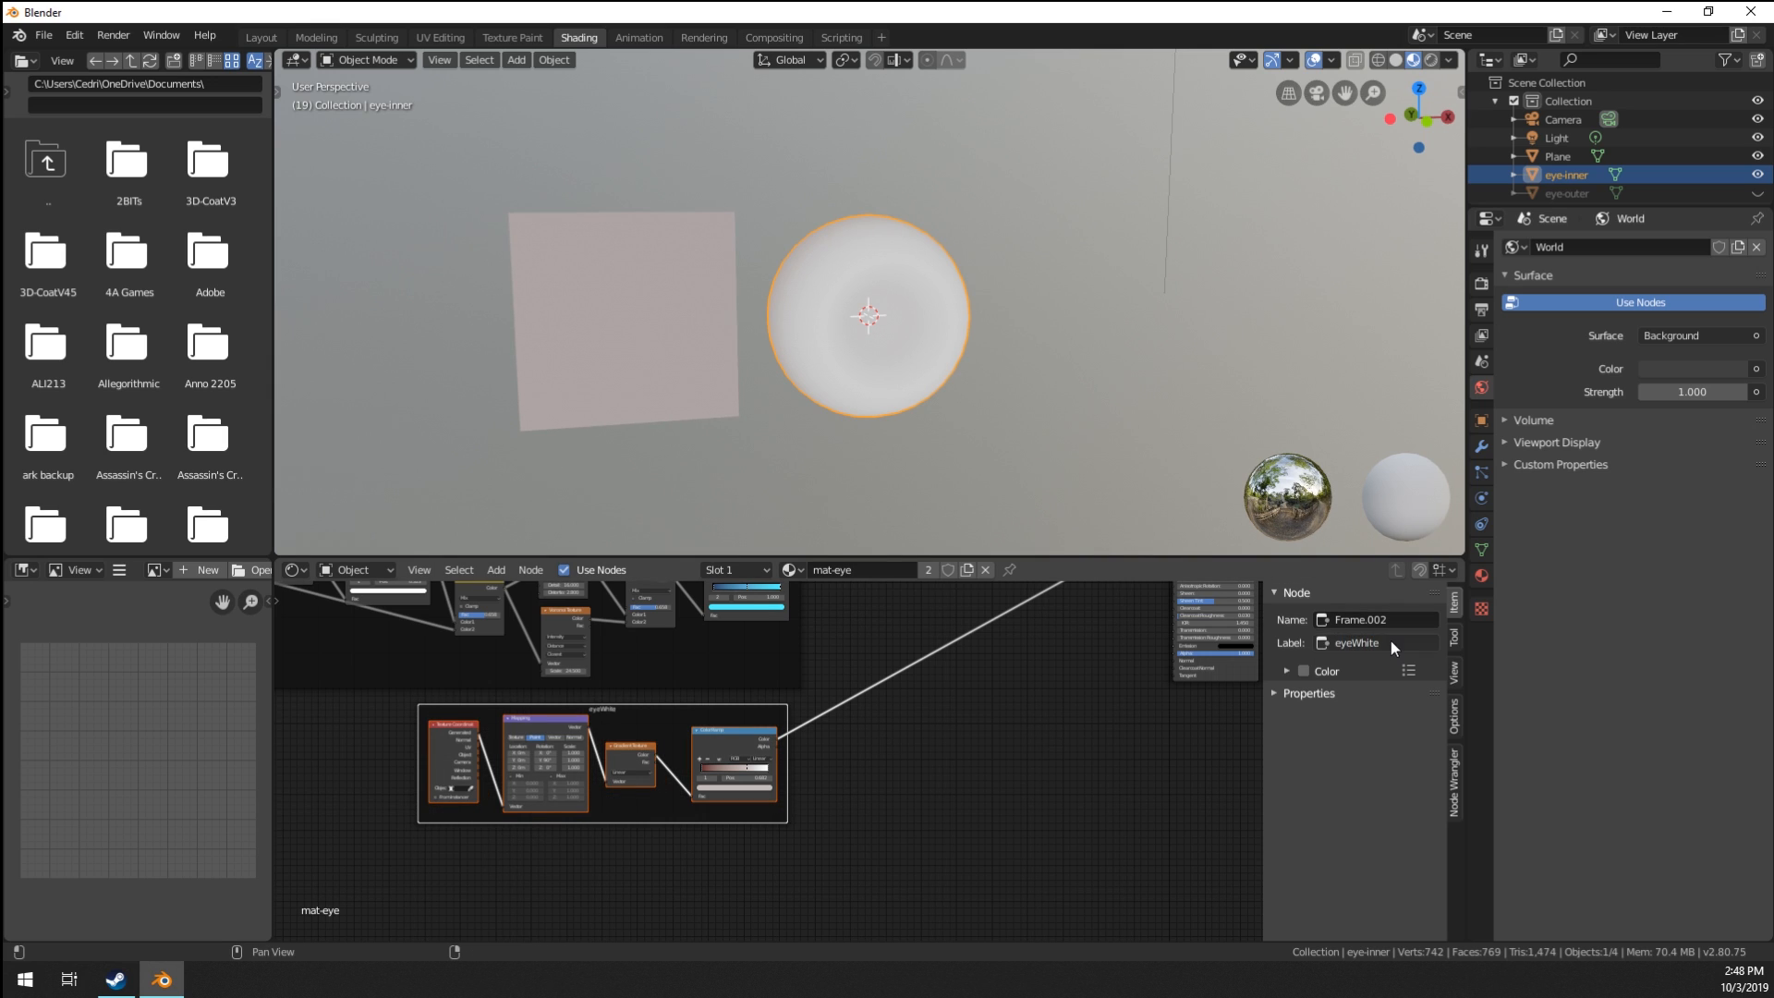
# Line up the eyeWhite frame beneath the divider and iris frames.
pyautogui.scroll(-3, 931, 750)
pyautogui.press('g')
pyautogui.moveTo(828, 640); pyautogui.dragTo(822, 729, button='middle')
pyautogui.click(828, 745)
pyautogui.scroll(-2, 778, 774)
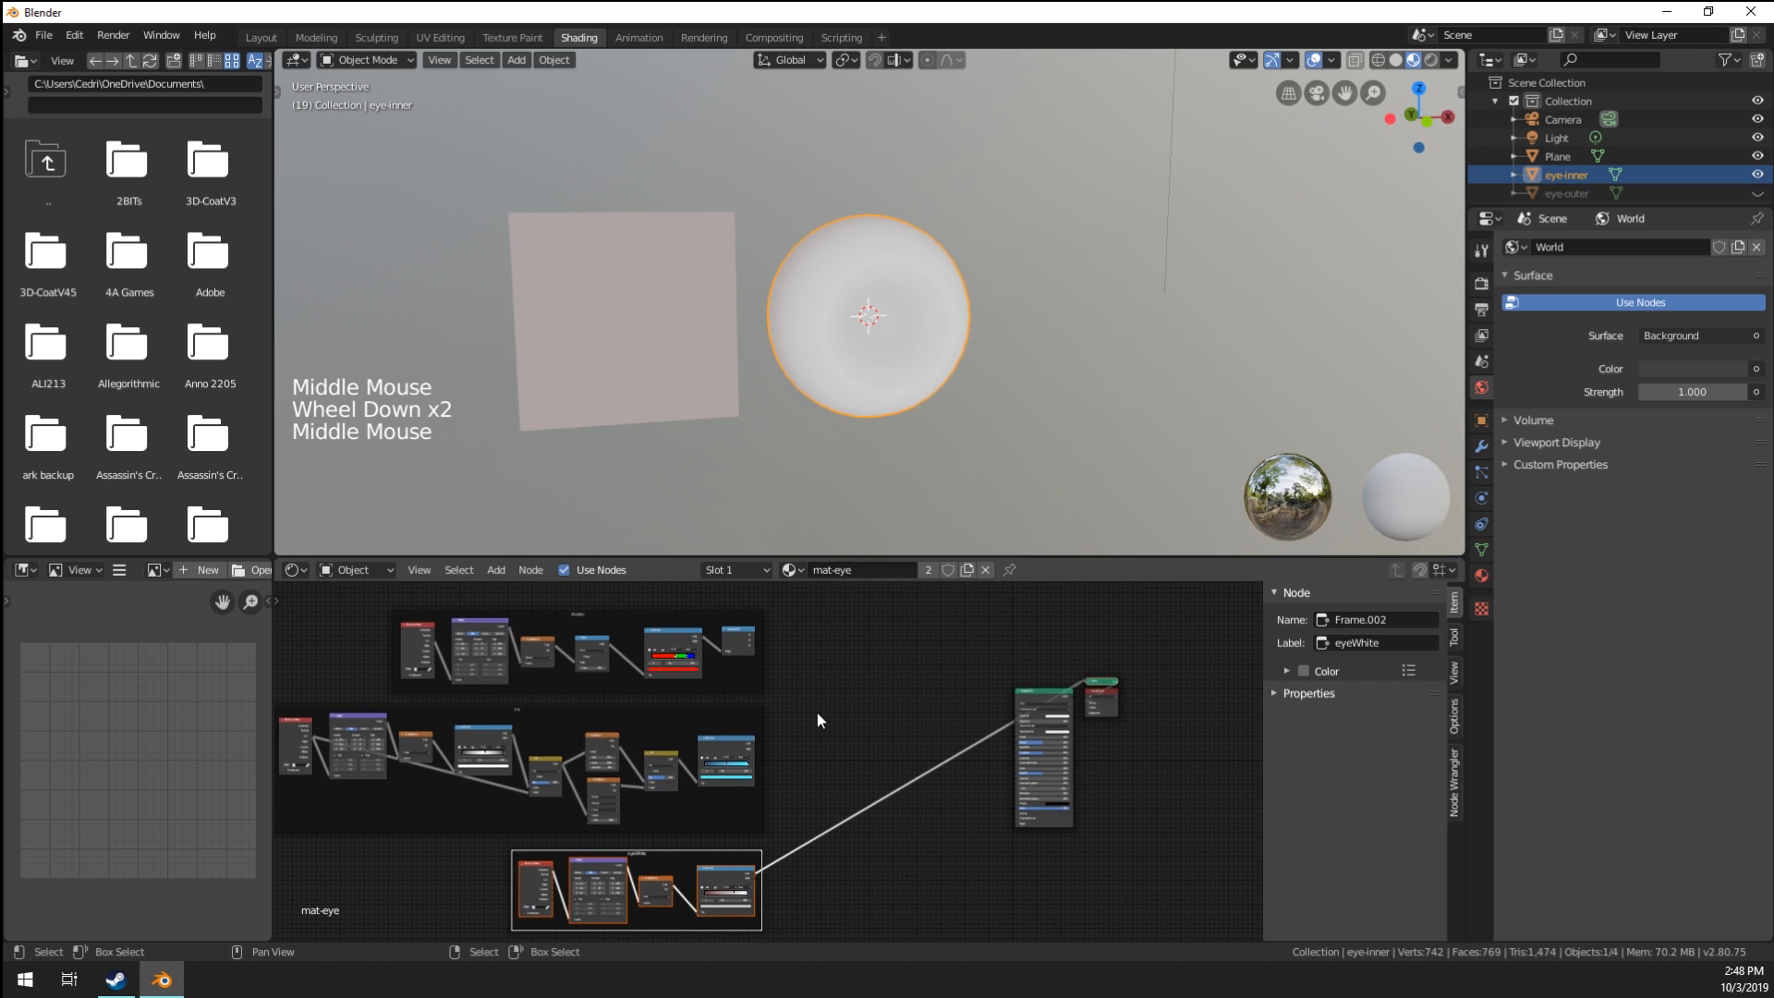
pyautogui.moveTo(811, 812); pyautogui.dragTo(806, 737, button='middle')
# Add a MixRGB node beside the divider frame's Separate RGB node and preview it on the material output.
pyautogui.scroll(2, 817, 789)
pyautogui.scroll(6, 800, 805)
pyautogui.moveTo(805, 738); pyautogui.dragTo(791, 693, button='middle')
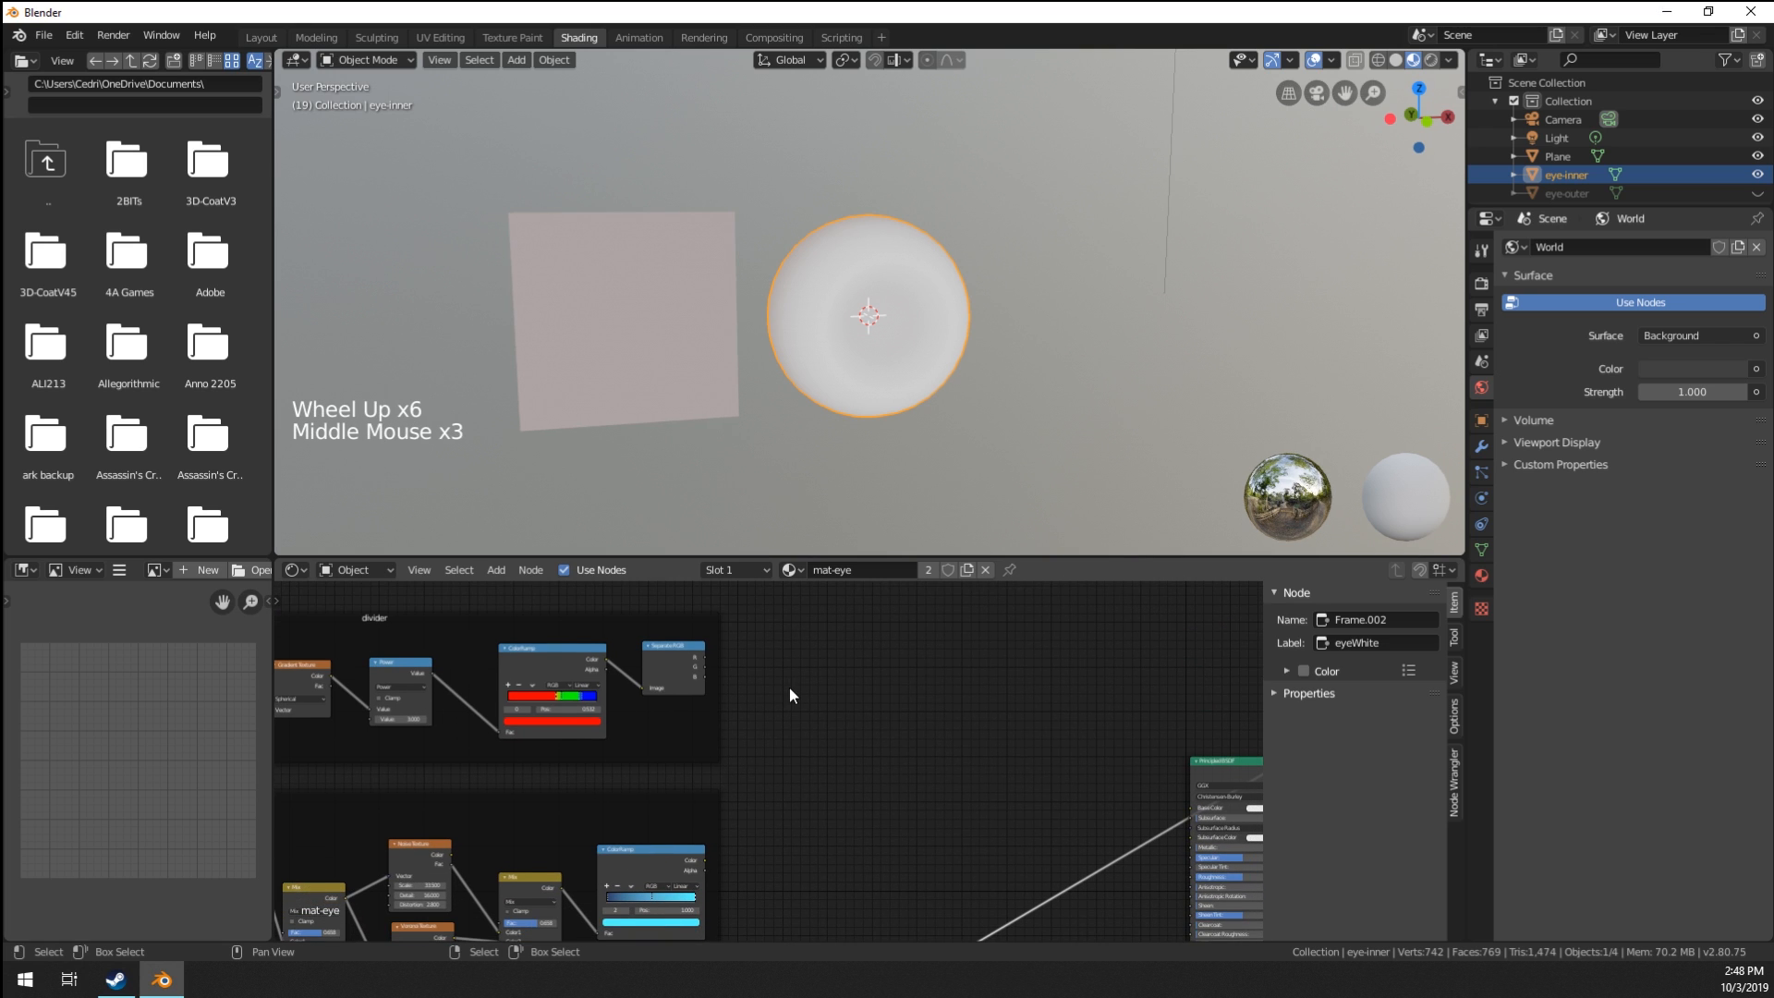
pyautogui.hotkey('shift', 'a')
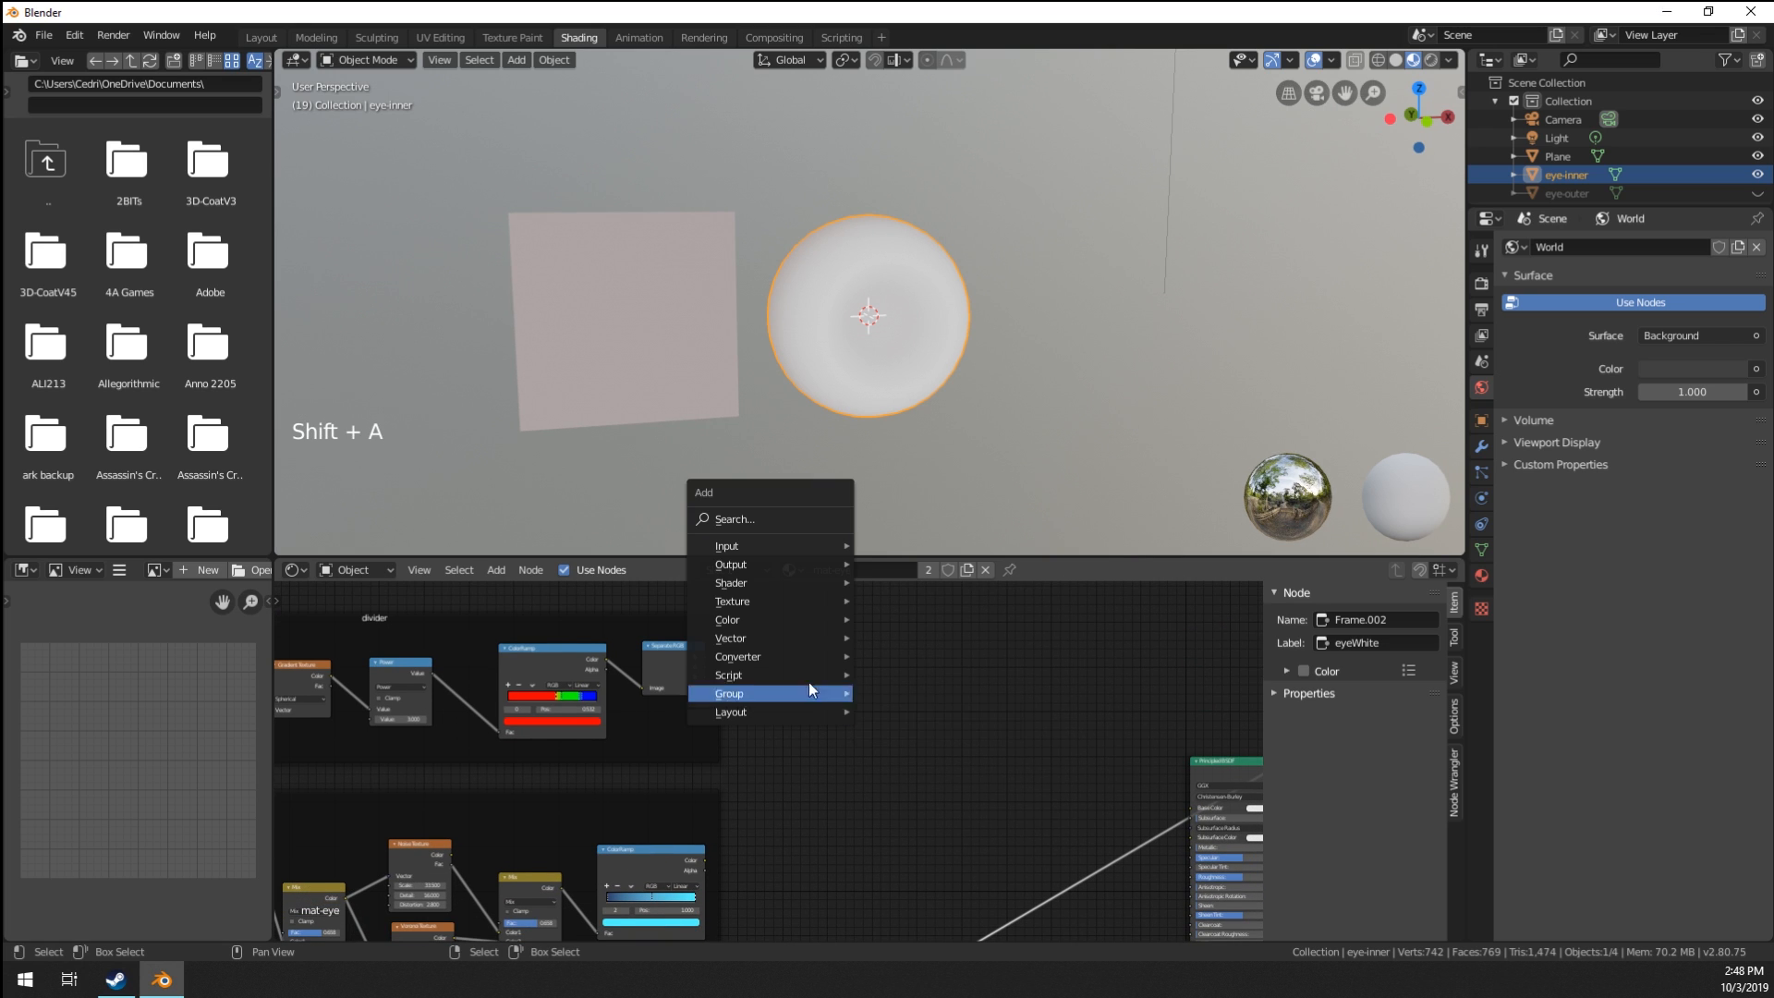
pyautogui.moveTo(774, 619)
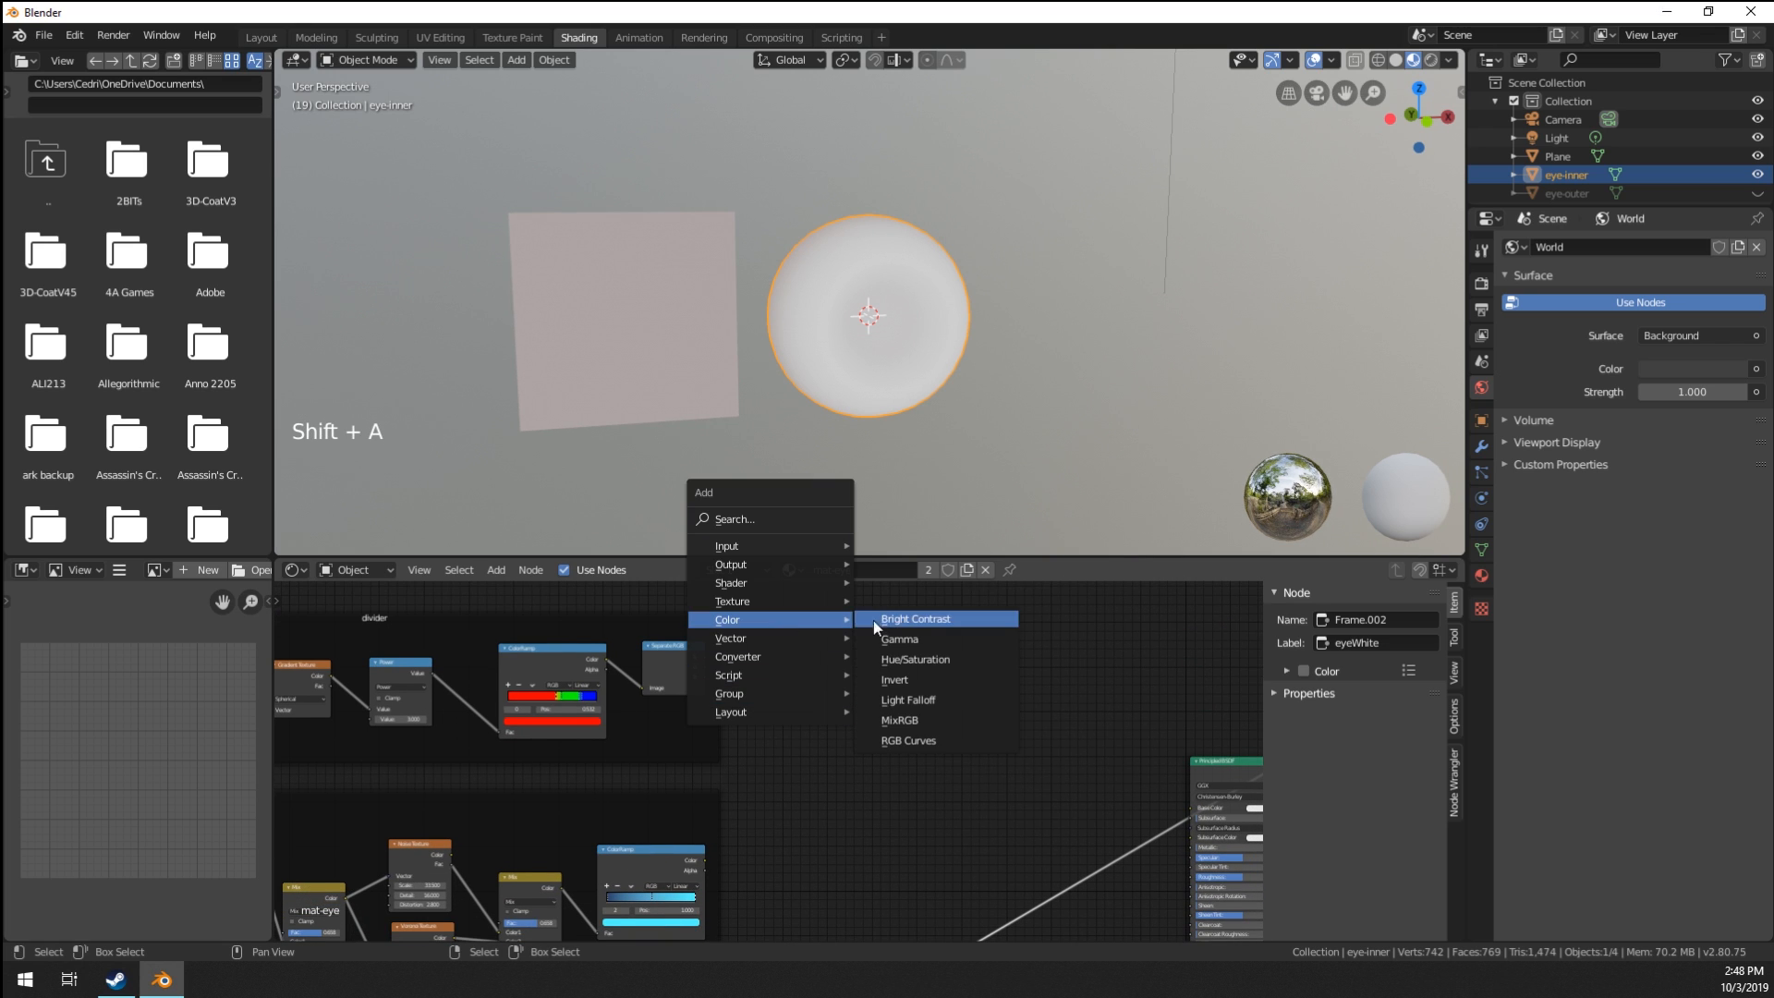
pyautogui.click(951, 721)
pyautogui.click(772, 664)
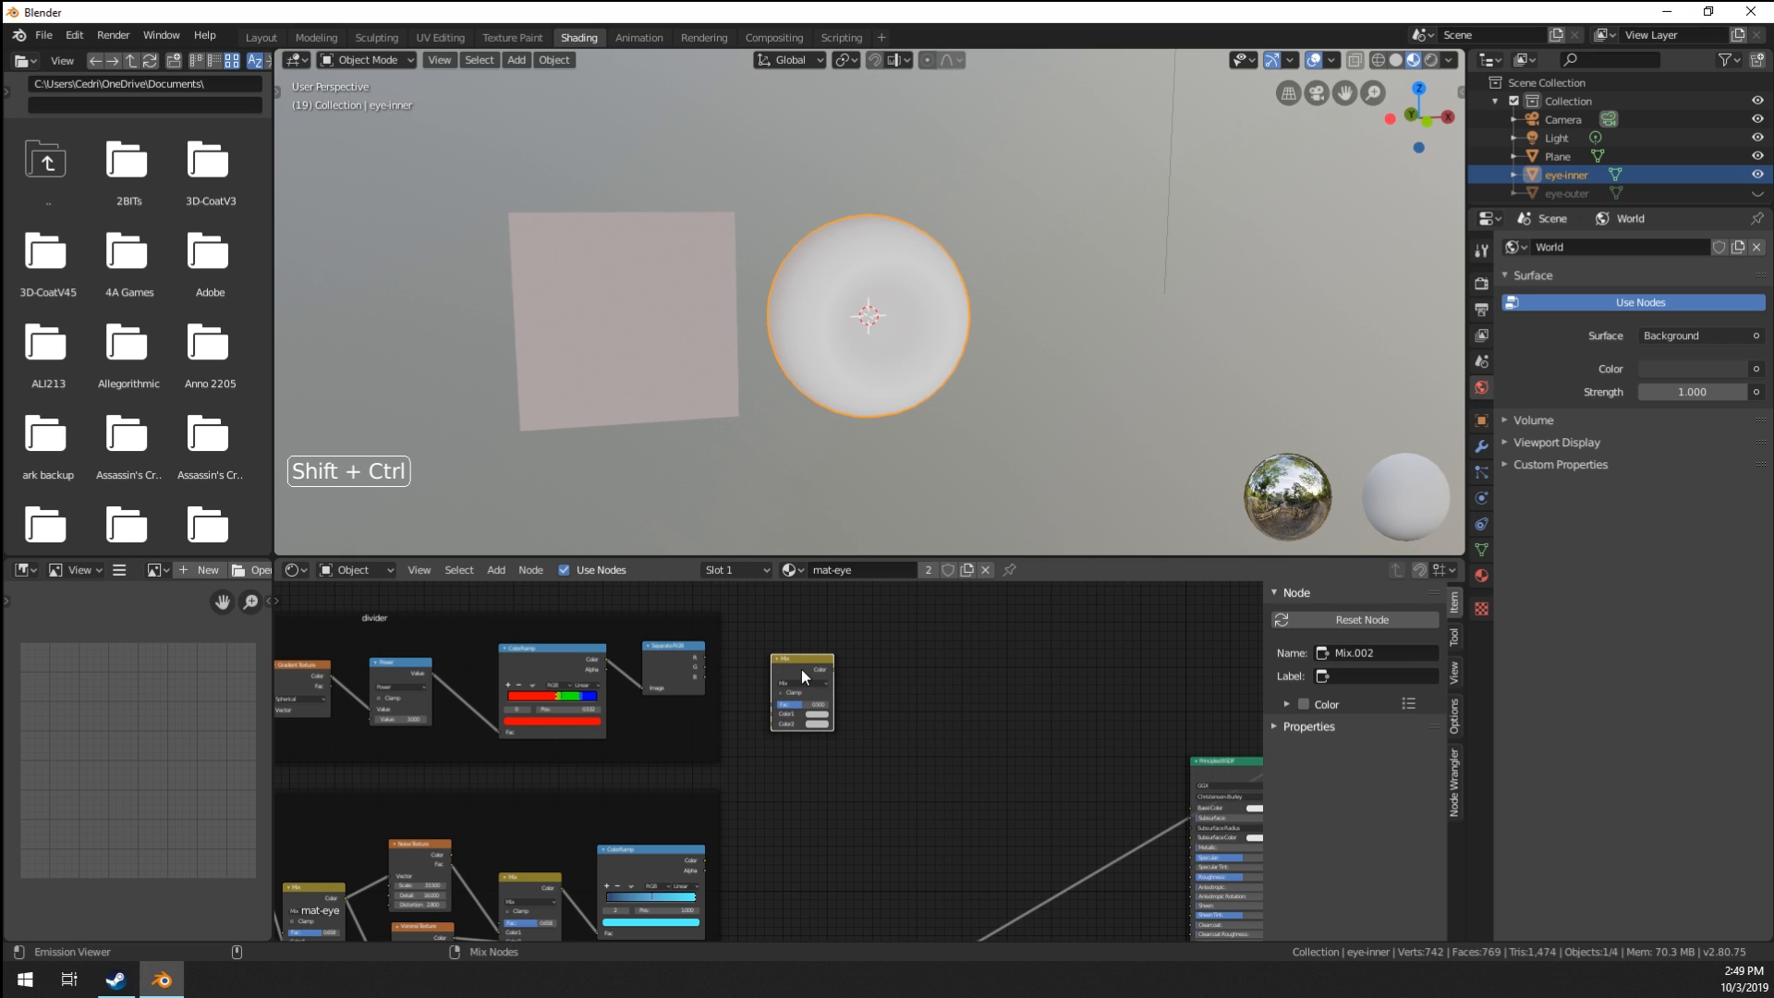
pyautogui.keyDown('ctrl'); pyautogui.keyDown('shift'); pyautogui.click(801, 669); pyautogui.keyUp('shift'); pyautogui.keyUp('ctrl')
# Set the Mix node's Fac to 0 and its Color1 to black, and reposition the node.
pyautogui.scroll(2, 818, 716)
pyautogui.scroll(3, 819, 716)
pyautogui.moveTo(835, 678); pyautogui.dragTo(839, 715, button='middle')
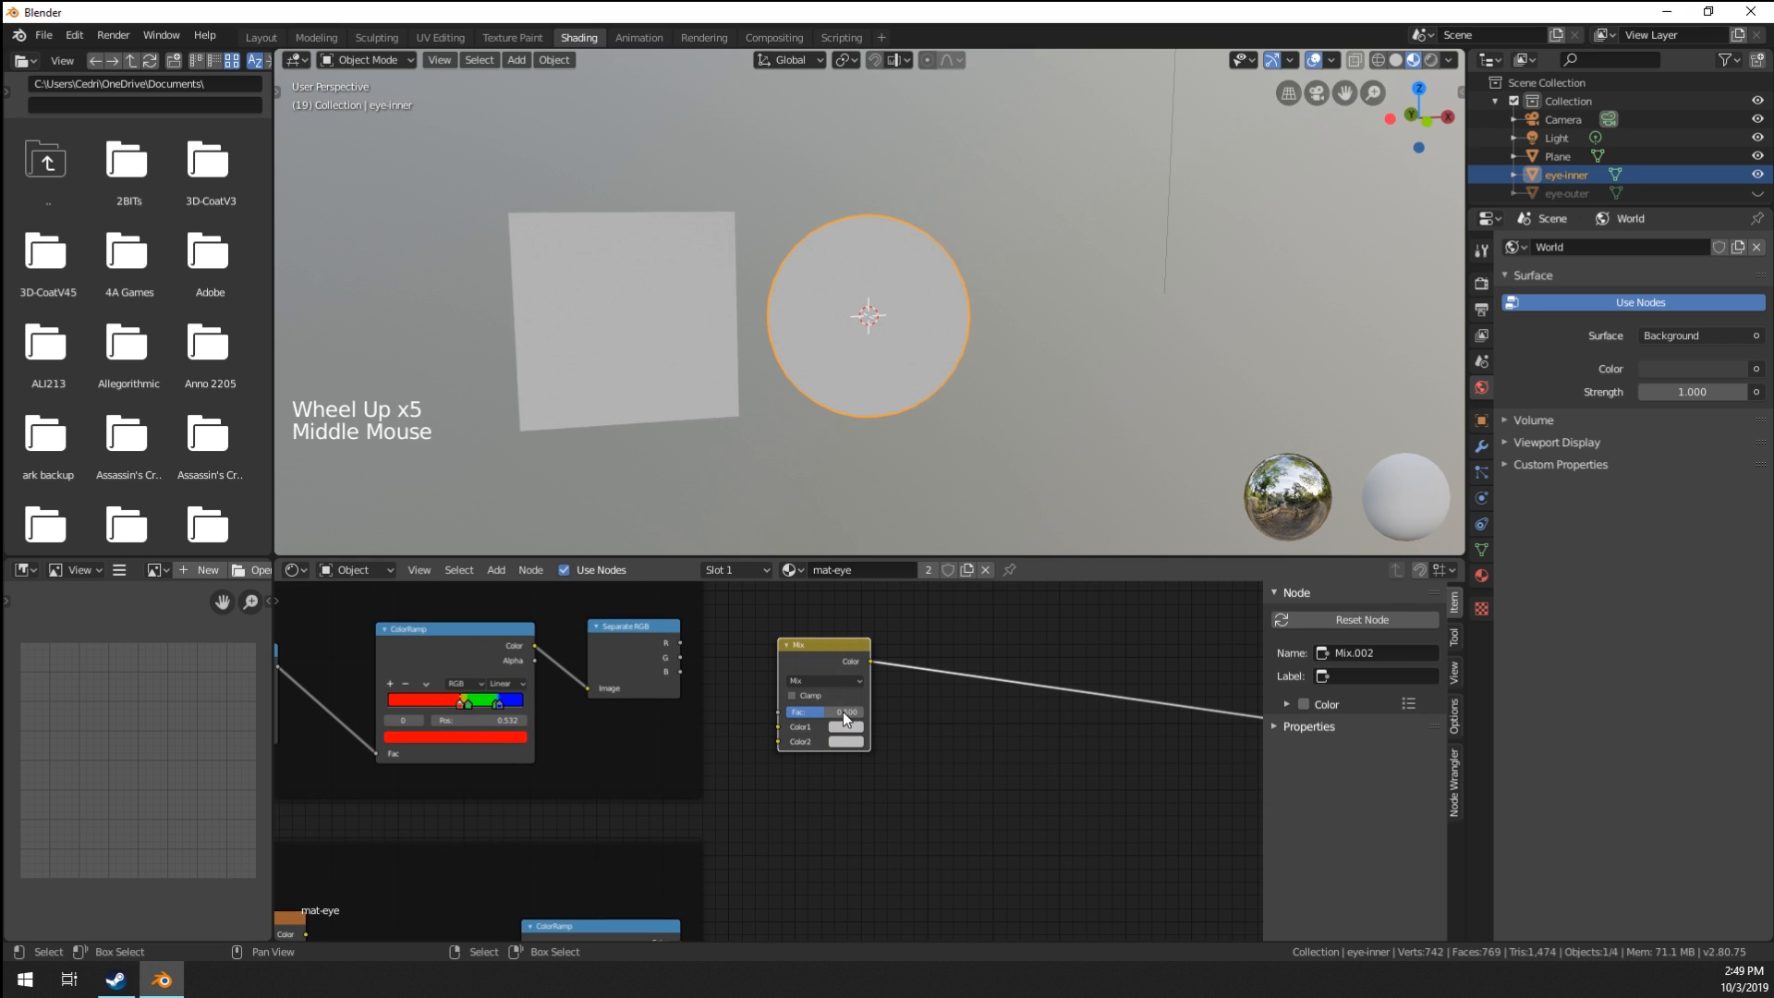
pyautogui.moveTo(843, 712); pyautogui.dragTo(817, 712)
pyautogui.click(836, 728)
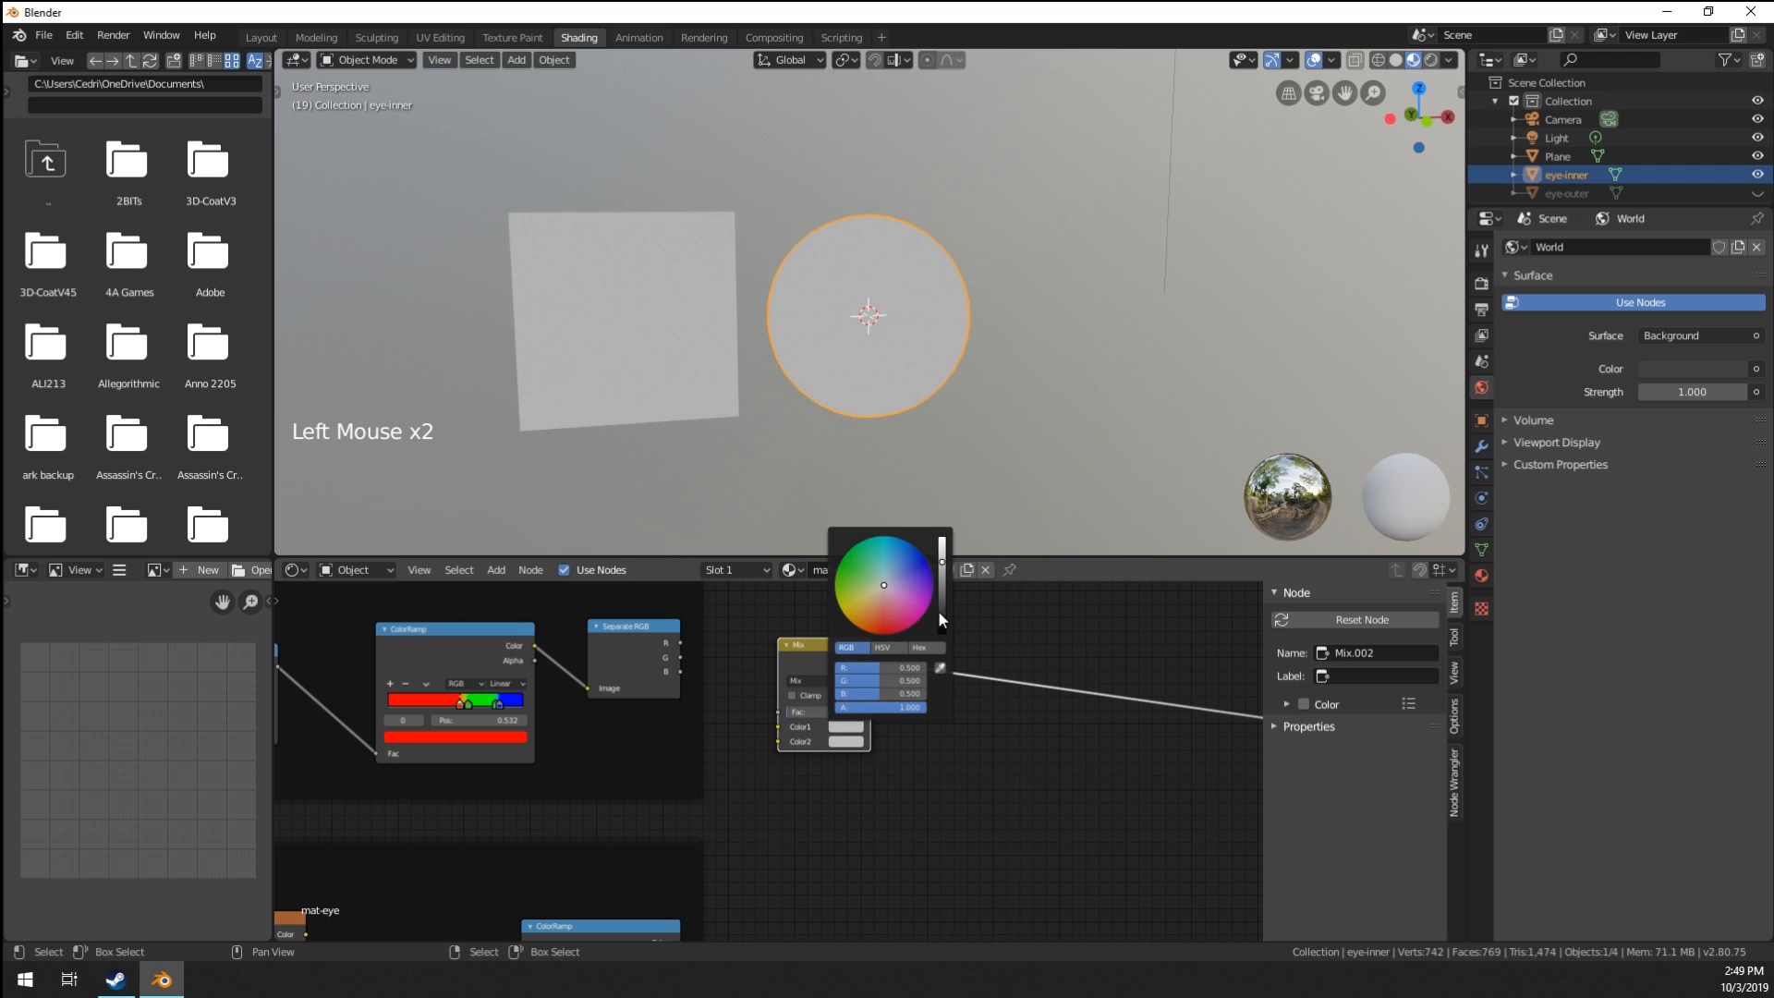
pyautogui.moveTo(940, 616); pyautogui.dragTo(942, 638)
pyautogui.moveTo(782, 667); pyautogui.dragTo(829, 669, button='middle')
pyautogui.moveTo(830, 669); pyautogui.dragTo(859, 635)
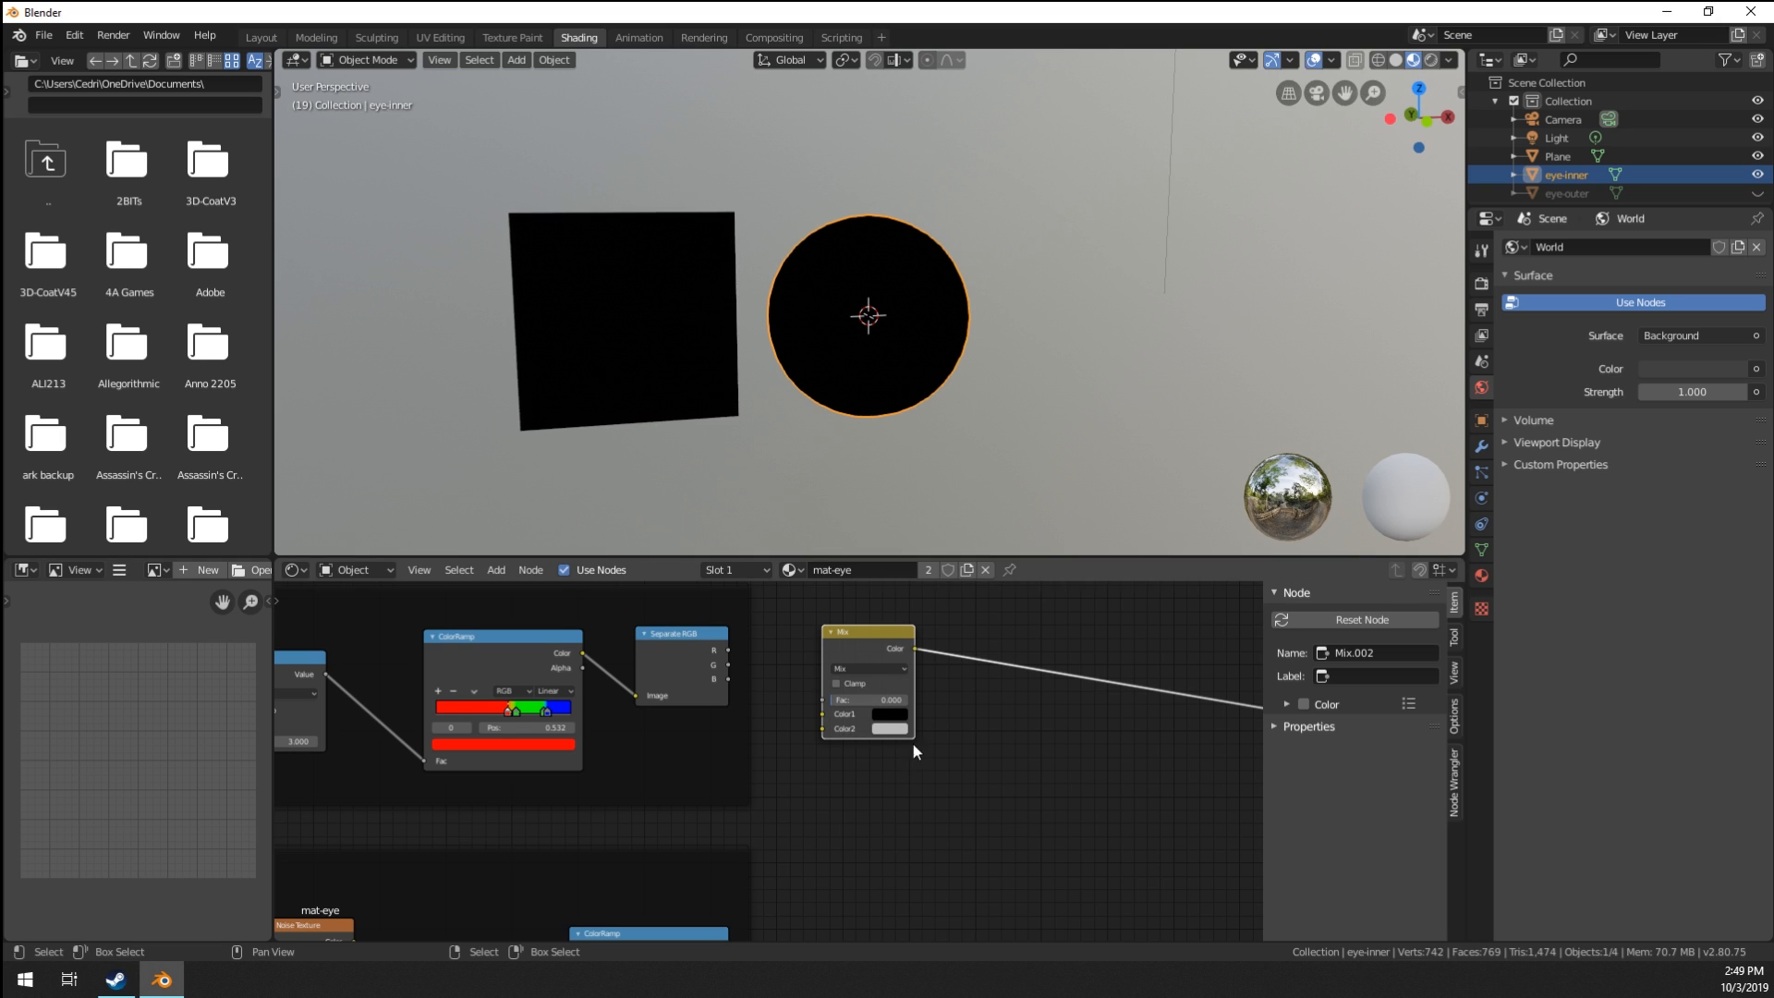
# Link the Separate RGB node's R output to the Mix node's Fac and preview the Mix node on the eye.
pyautogui.moveTo(913, 745)
pyautogui.mouseDown(button='middle')
pyautogui.moveTo(903, 729)
pyautogui.moveTo(926, 741)
pyautogui.moveTo(910, 748)
pyautogui.mouseUp(button='middle')
pyautogui.scroll(3, 904, 729)
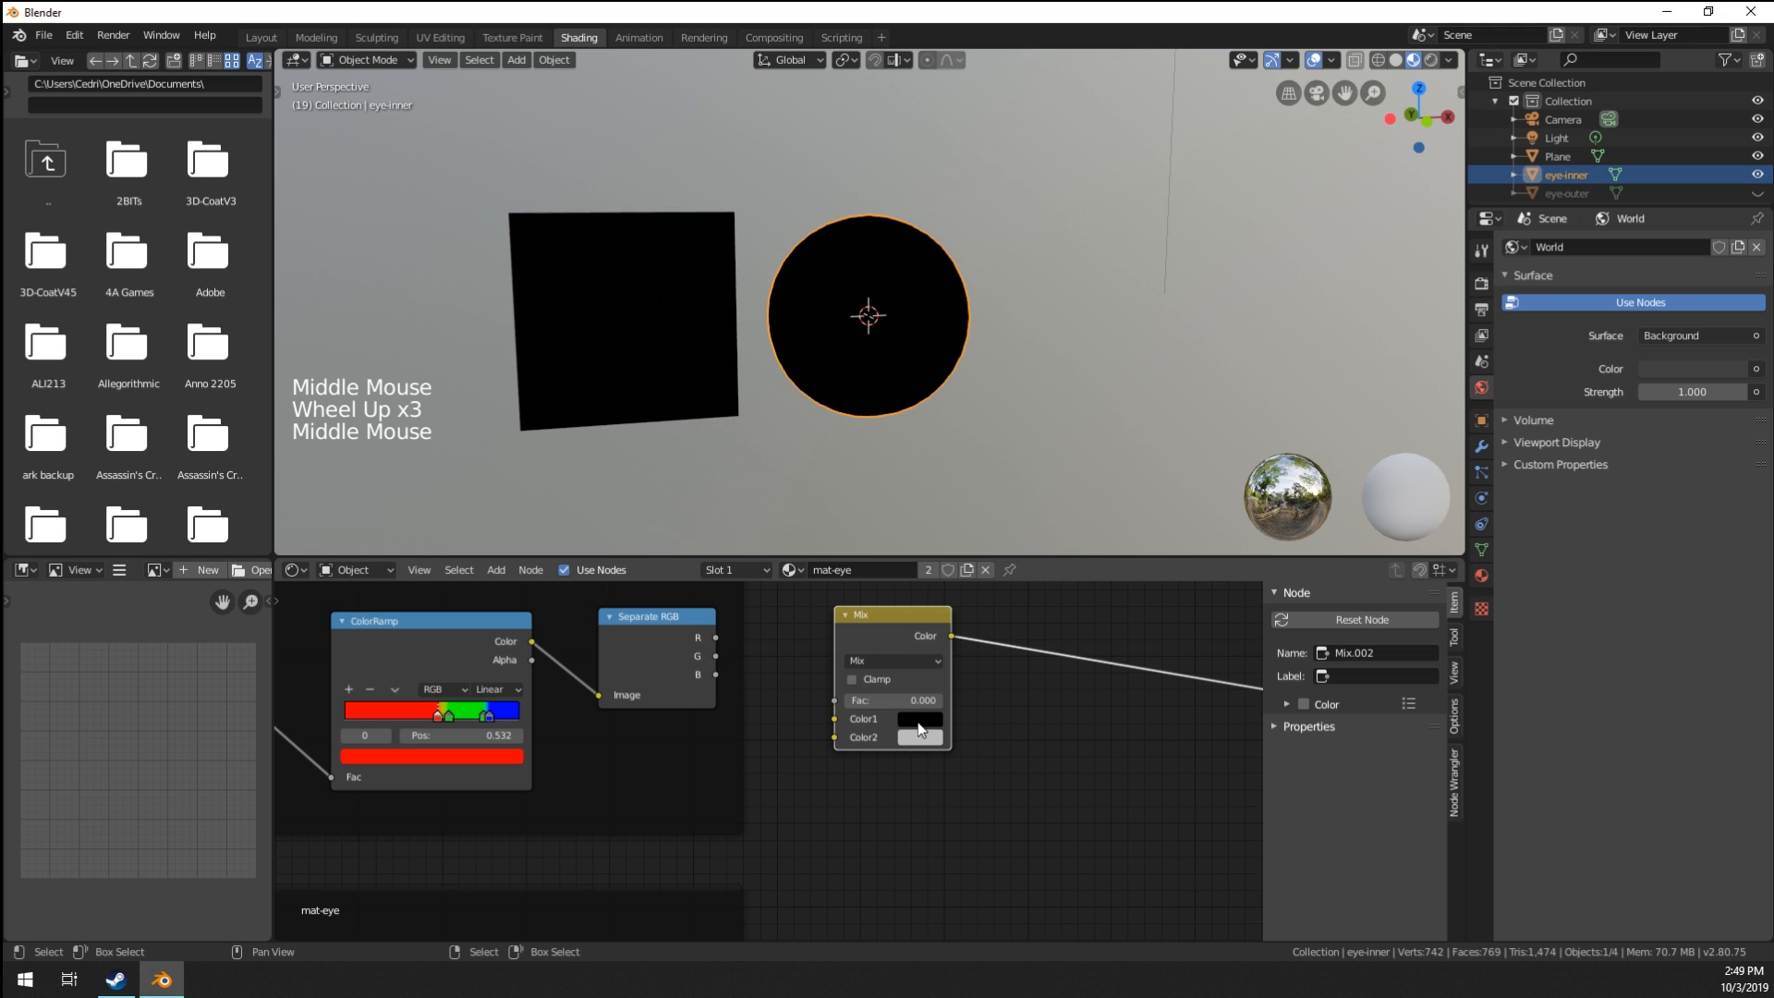
pyautogui.moveTo(879, 446); pyautogui.dragTo(750, 301, button='middle')
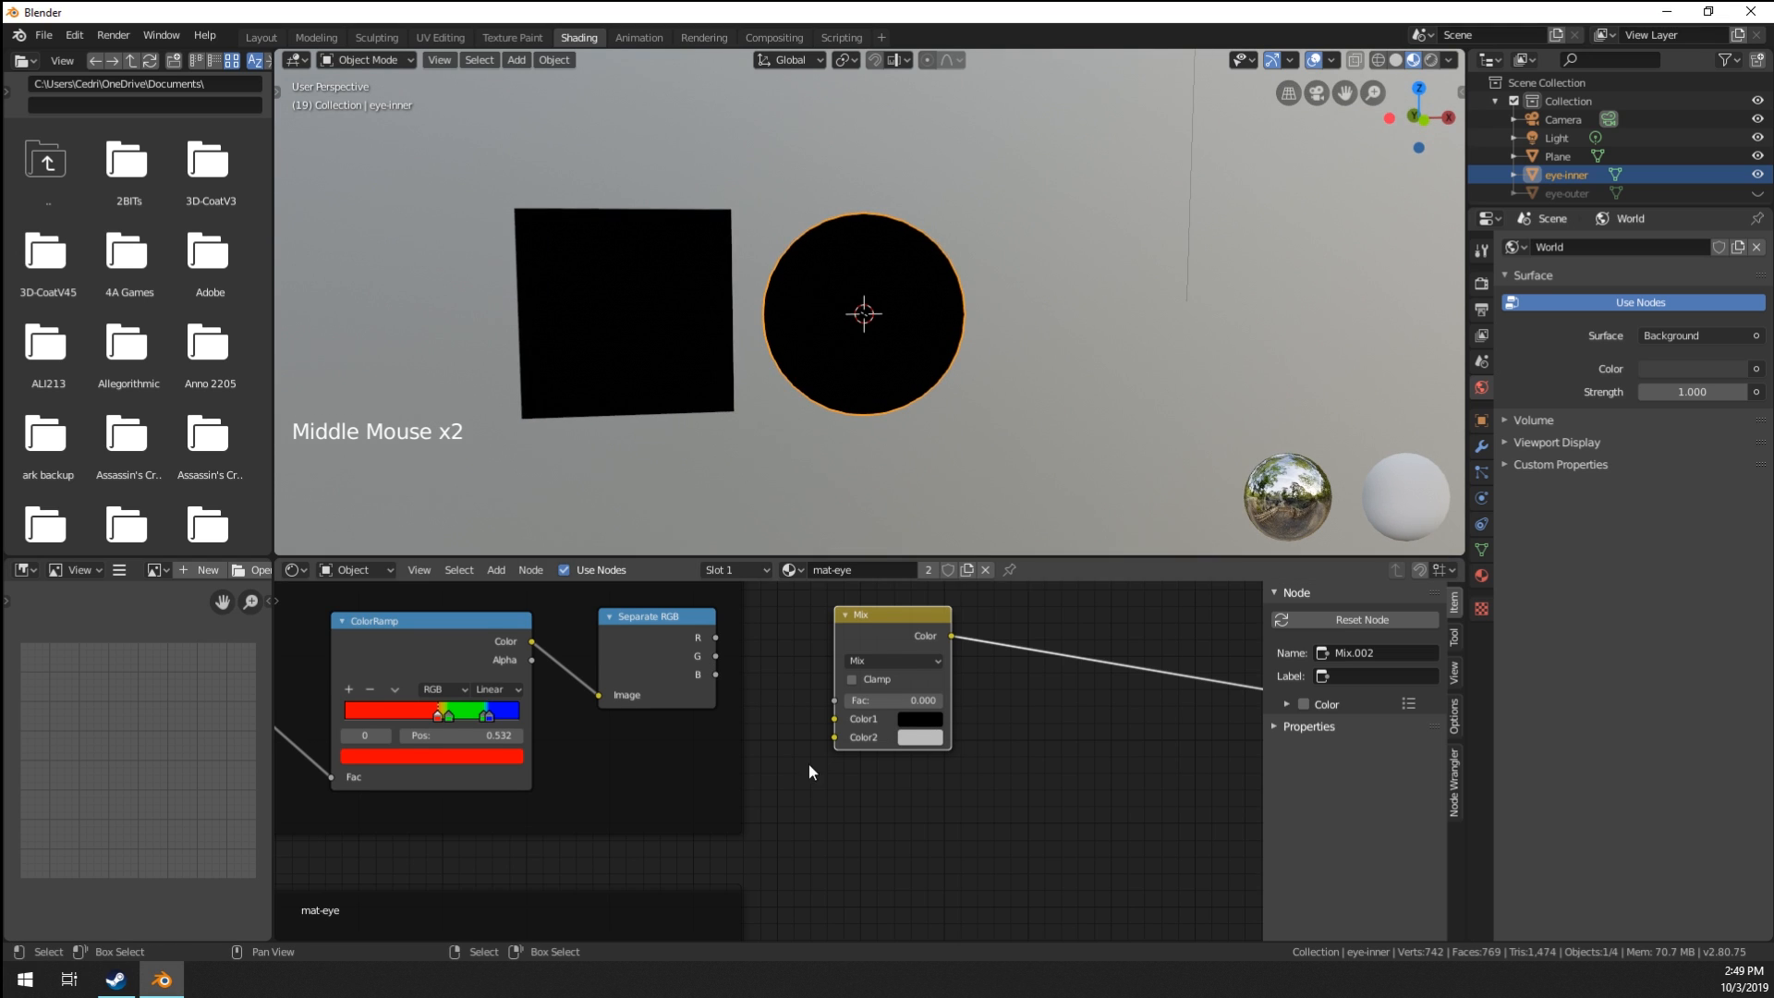
pyautogui.moveTo(808, 763); pyautogui.dragTo(830, 776, button='middle')
pyautogui.moveTo(885, 619); pyautogui.dragTo(906, 625)
pyautogui.hotkey('ctrl', 'z')
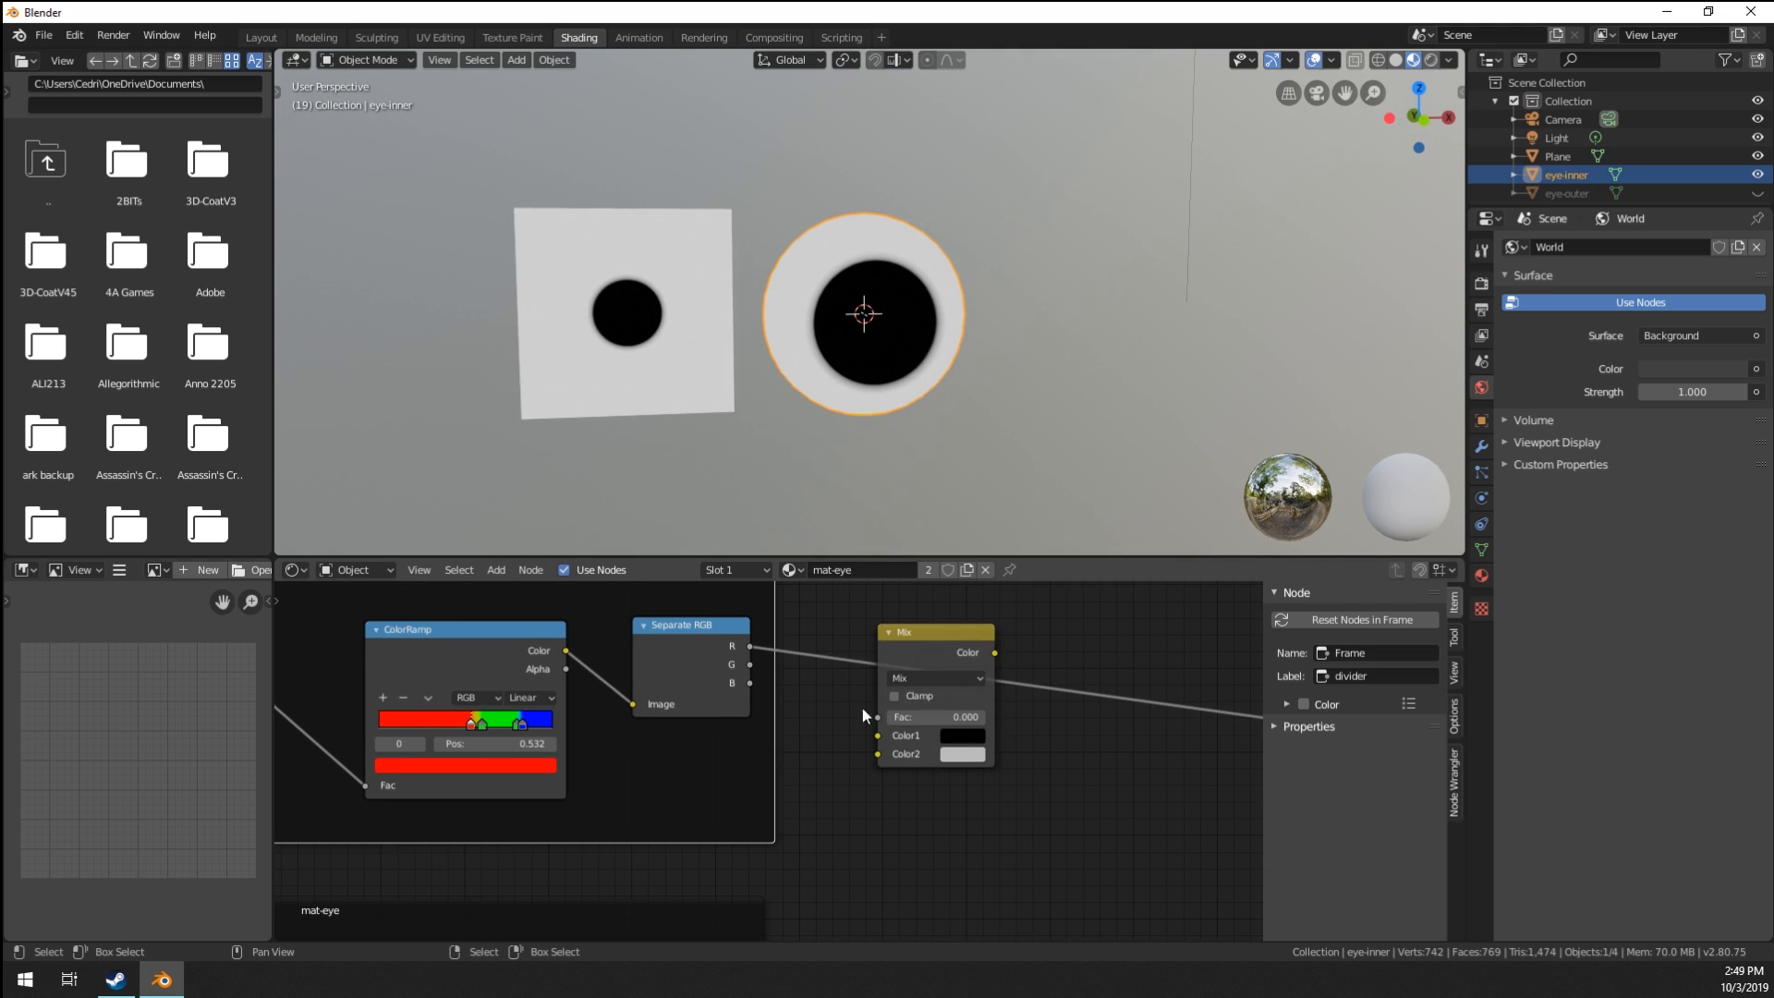
pyautogui.moveTo(752, 646); pyautogui.dragTo(882, 717)
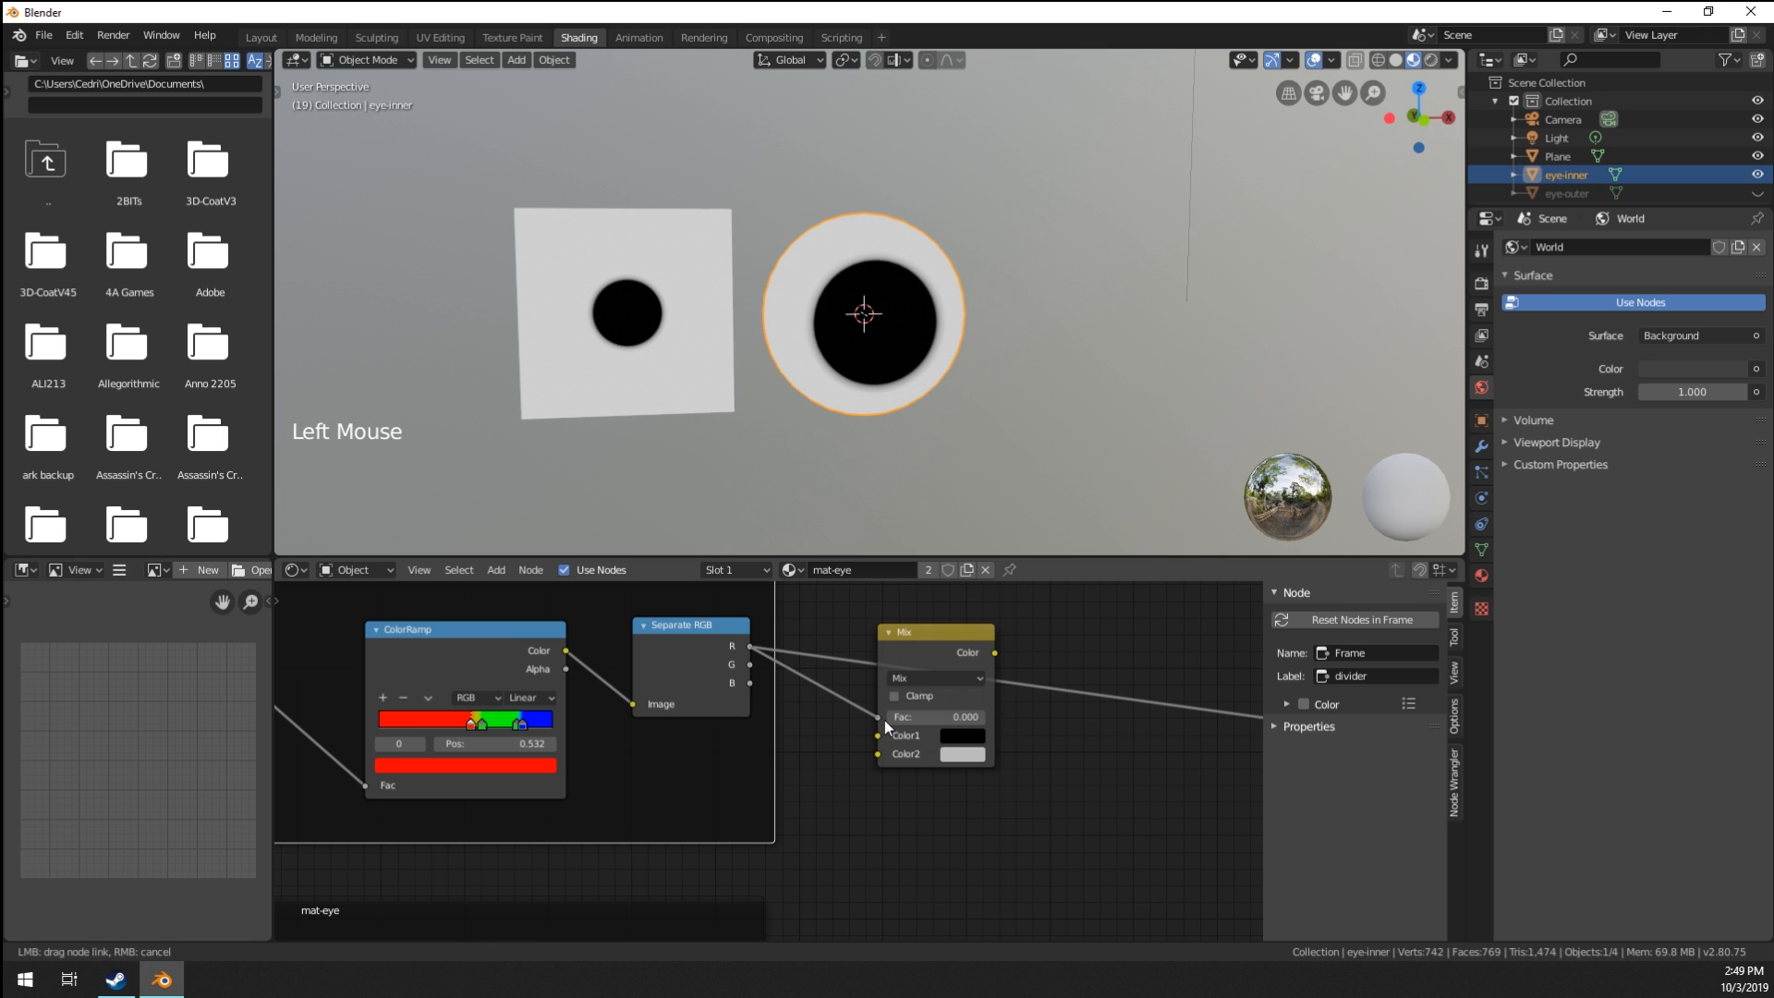
pyautogui.keyDown('ctrl'); pyautogui.keyDown('shift'); pyautogui.click(944, 651); pyautogui.keyUp('shift'); pyautogui.keyUp('ctrl')
# Link the eyeWhite ColorRamp's Color output to the Mix node's Color2 and check the pupil and white on the eye.
pyautogui.moveTo(956, 659); pyautogui.dragTo(924, 651, button='middle')
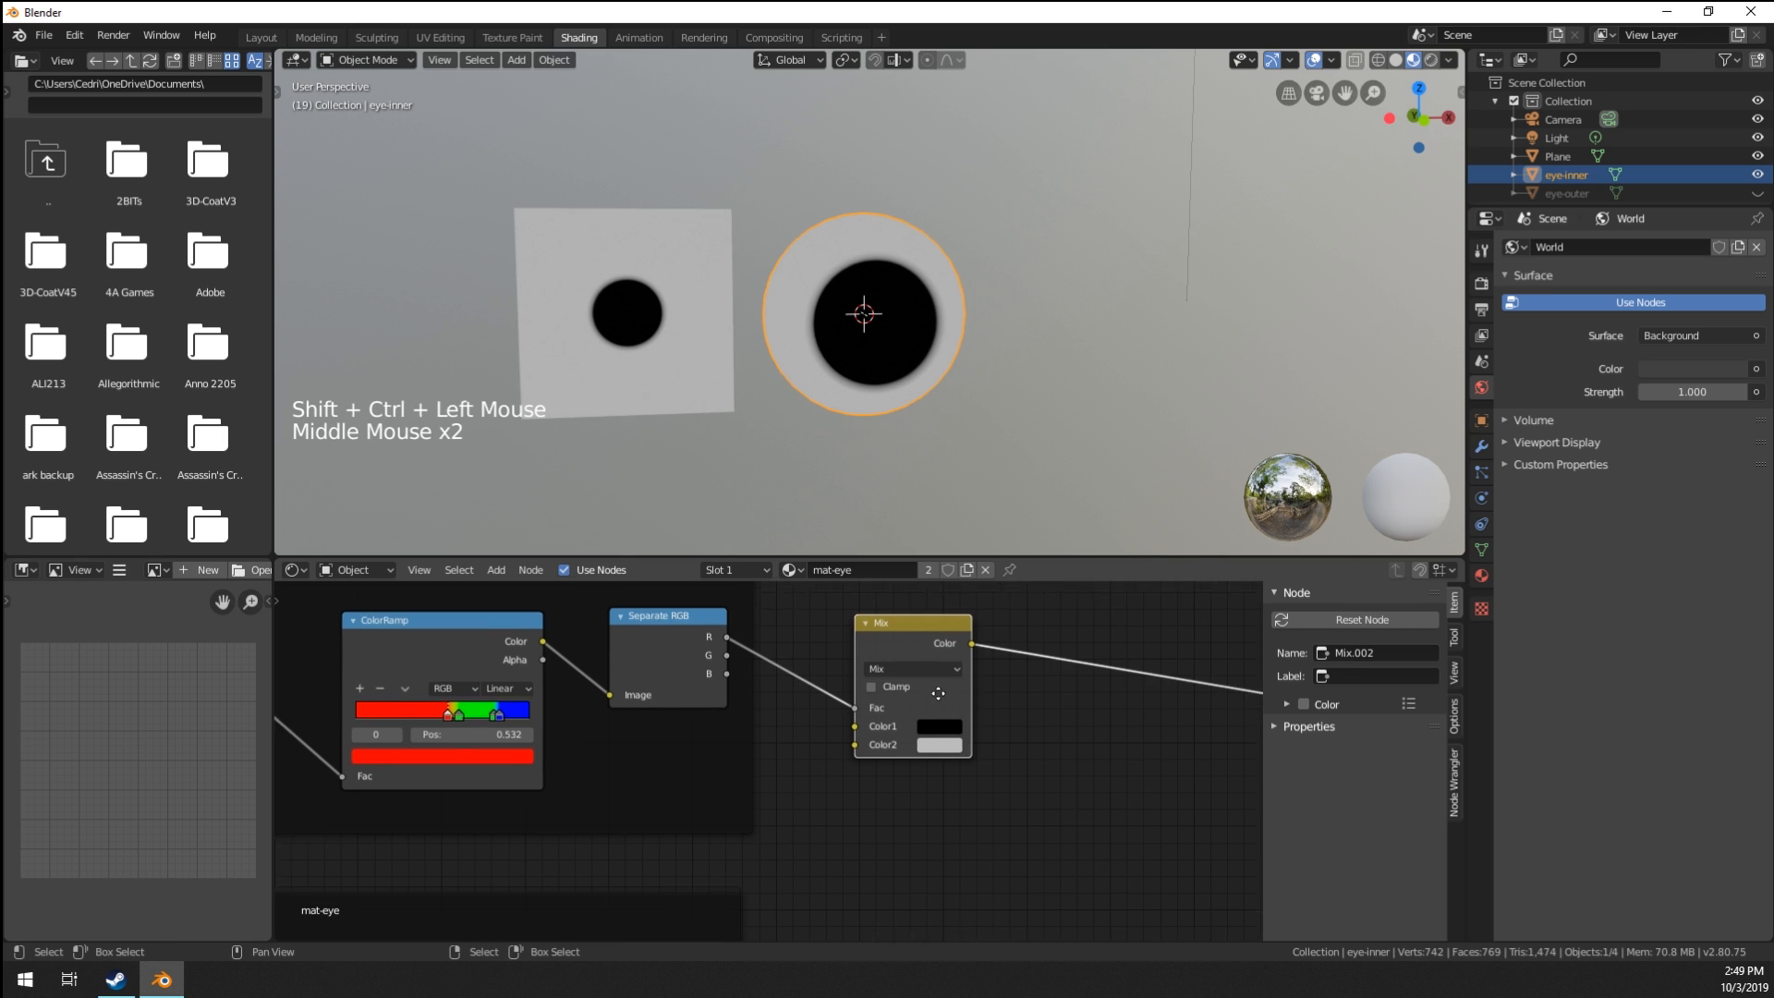
pyautogui.scroll(-3, 917, 678)
pyautogui.scroll(-1, 918, 678)
pyautogui.moveTo(926, 721); pyautogui.dragTo(922, 651, button='middle')
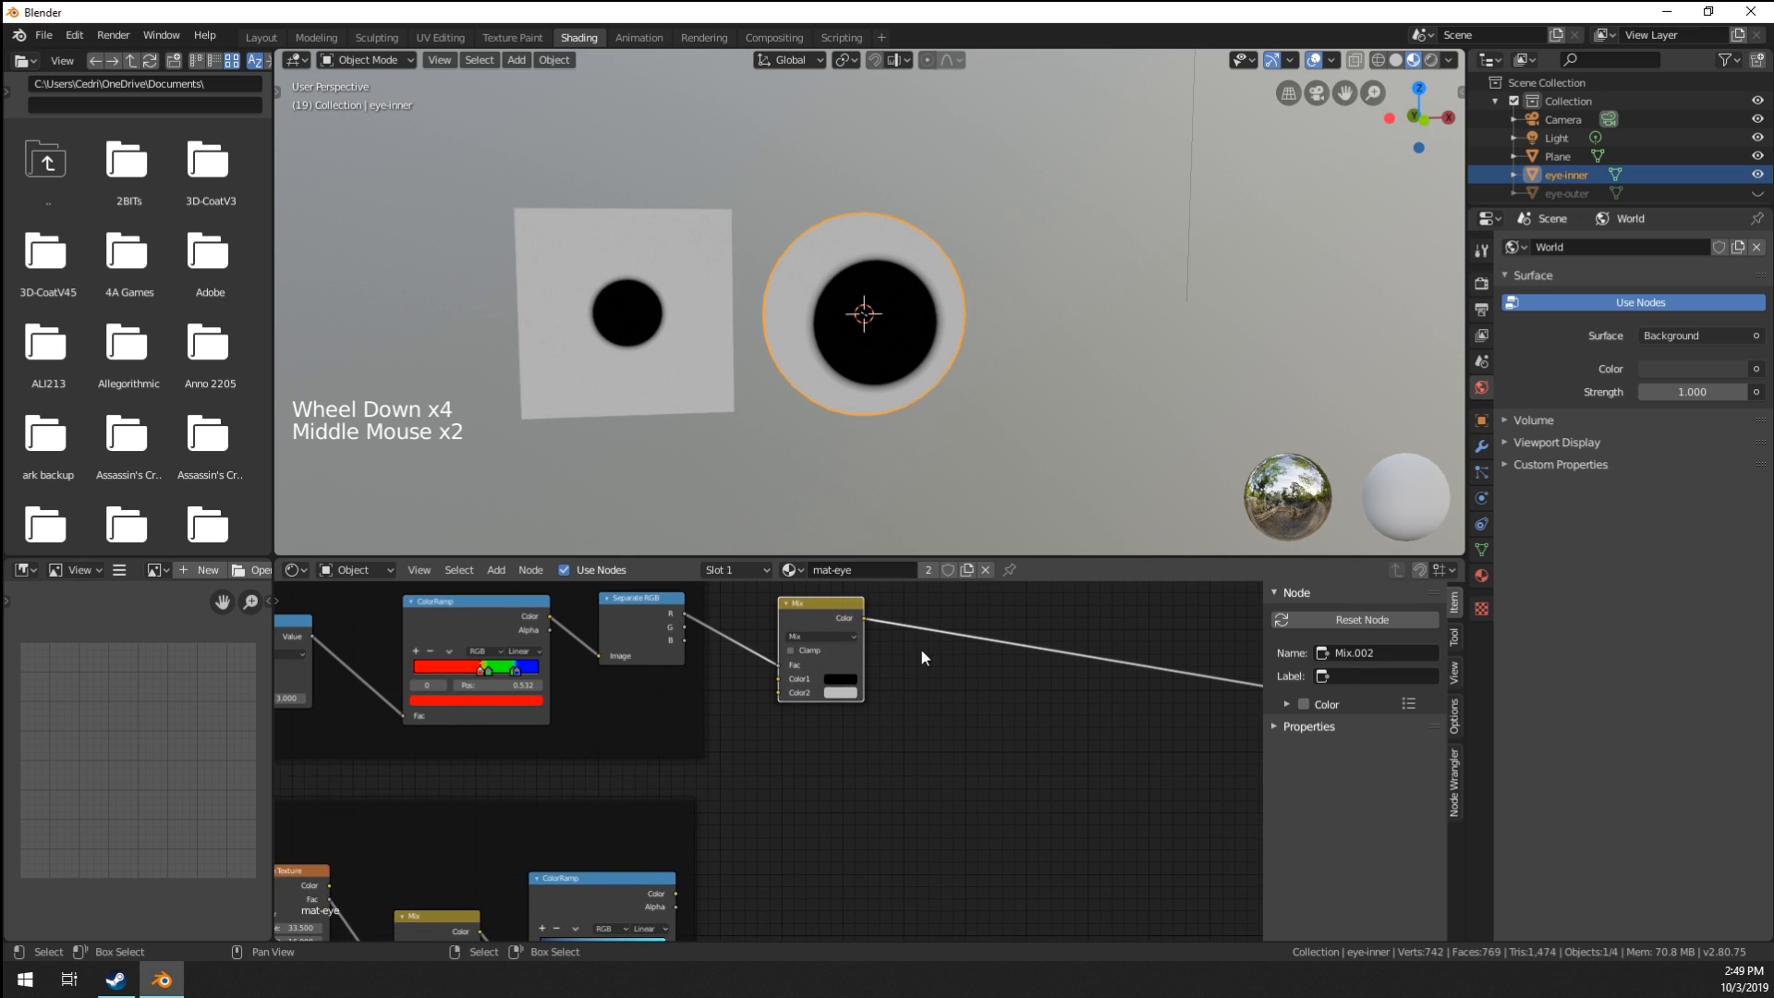
pyautogui.moveTo(843, 664); pyautogui.dragTo(900, 684)
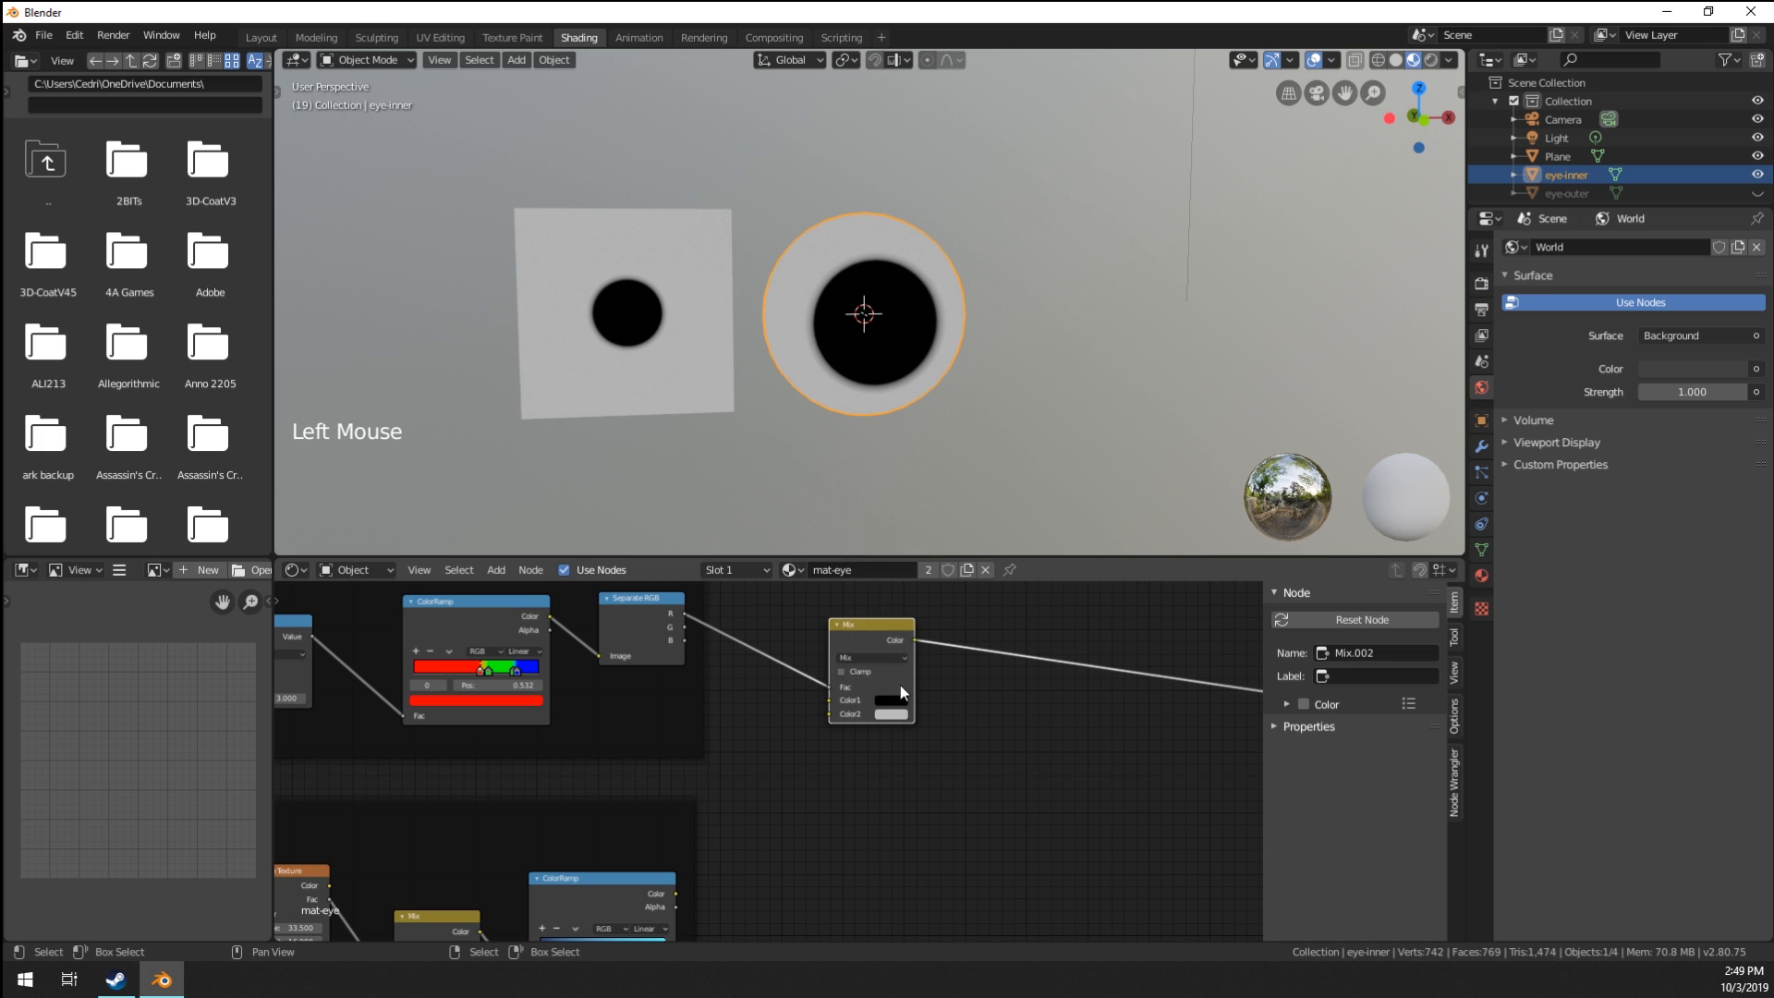
pyautogui.scroll(-9, 900, 685)
pyautogui.moveTo(901, 736); pyautogui.dragTo(896, 582, button='middle')
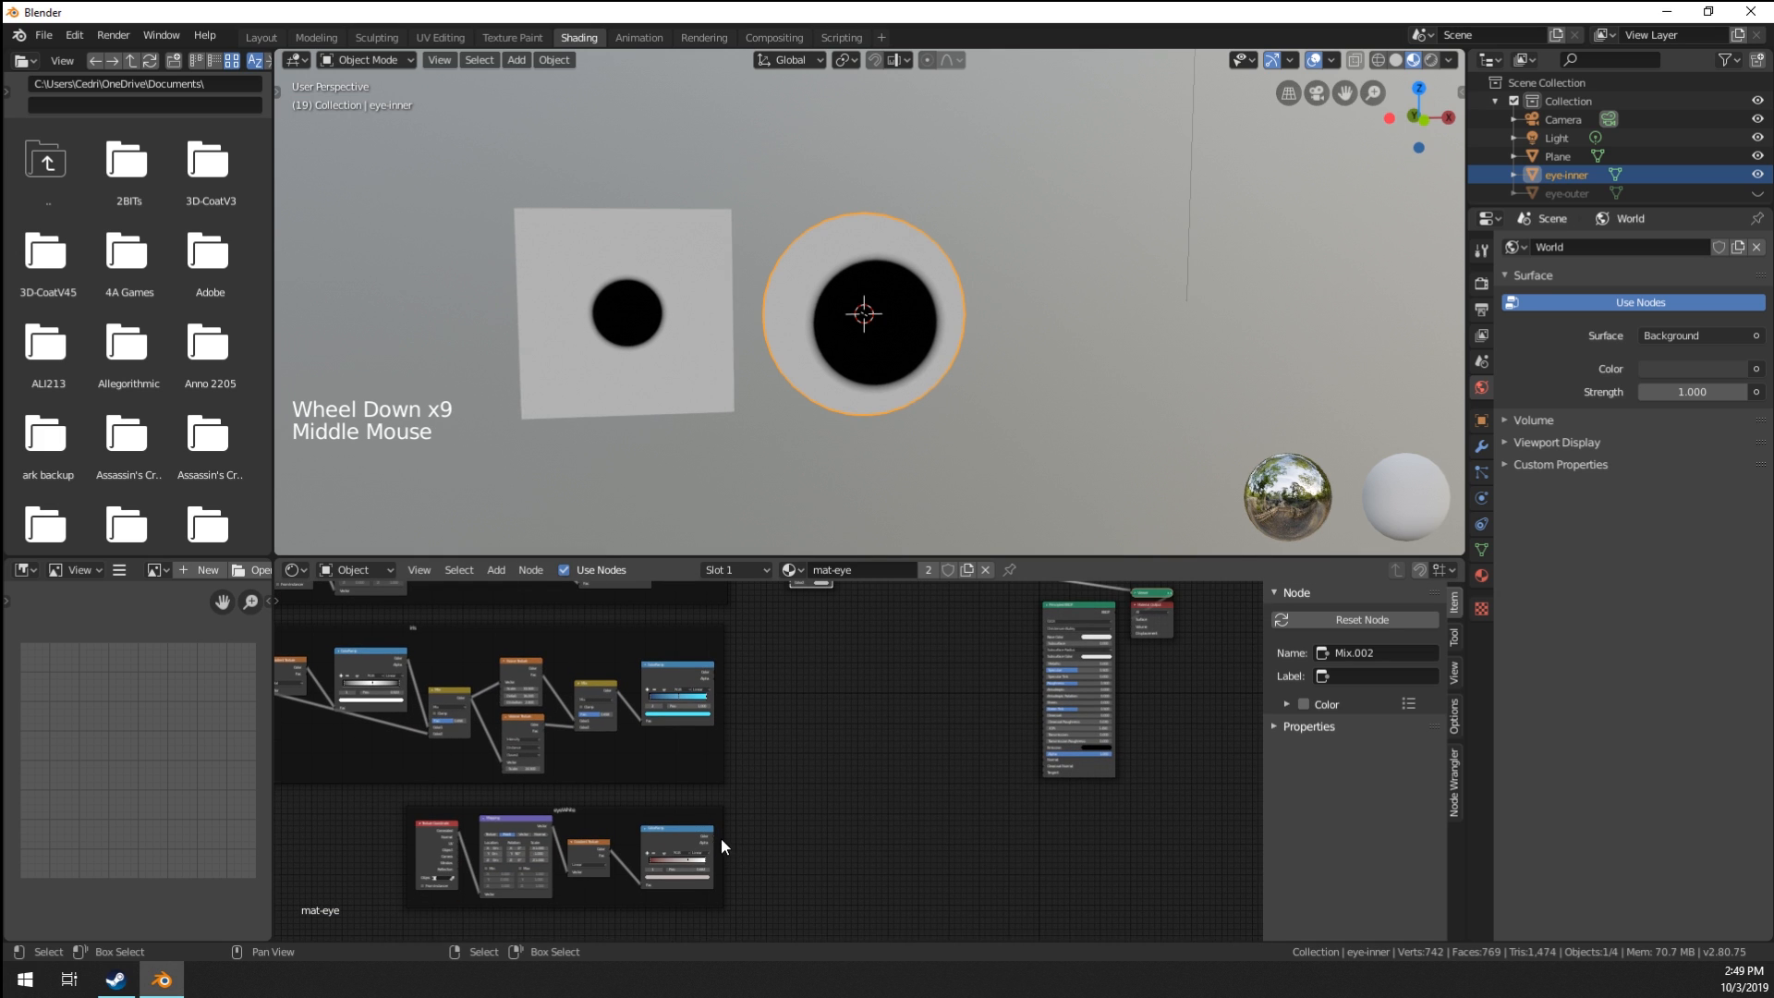
pyautogui.moveTo(721, 839); pyautogui.dragTo(760, 862, button='middle')
pyautogui.moveTo(723, 863); pyautogui.dragTo(796, 610)
pyautogui.moveTo(796, 614); pyautogui.dragTo(822, 780, button='middle')
pyautogui.scroll(13, 831, 711)
pyautogui.moveTo(839, 650); pyautogui.dragTo(837, 730, button='middle')
pyautogui.moveTo(809, 481); pyautogui.dragTo(962, 349, button='middle')
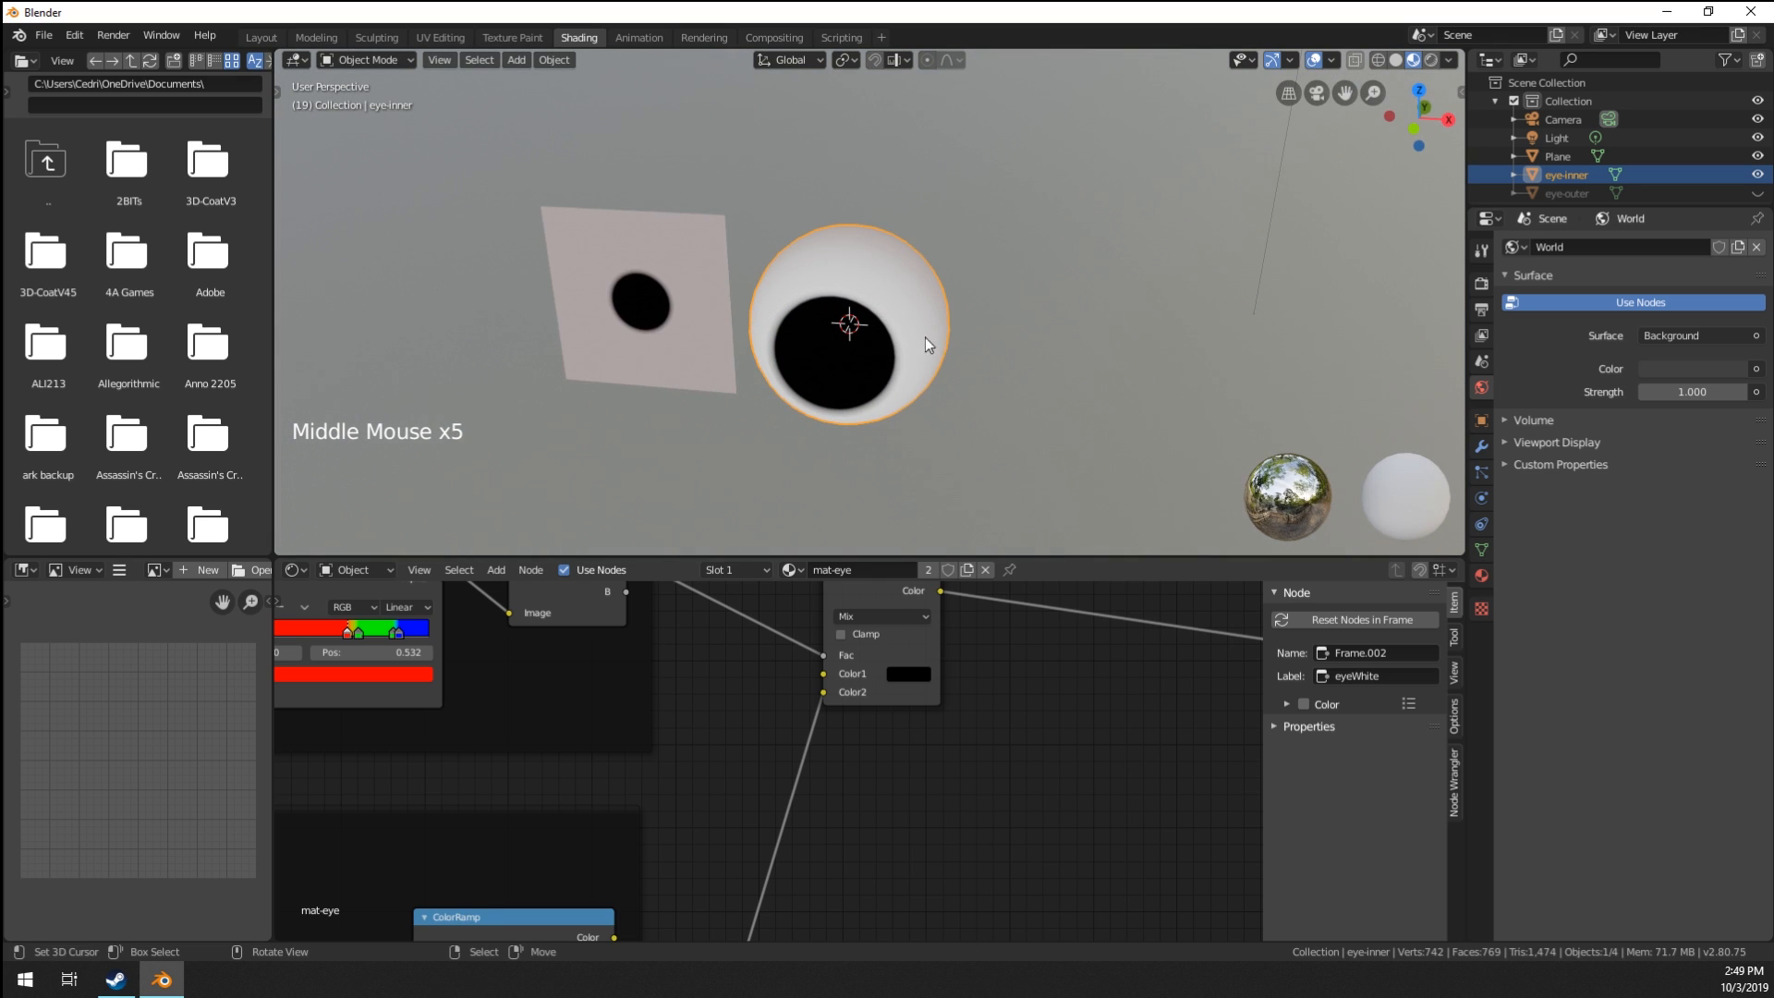
# Duplicate the Mix node and insert the copy on the first Mix node's output link.
pyautogui.scroll(-2, 883, 751)
pyautogui.moveTo(814, 663); pyautogui.dragTo(801, 671, button='middle')
pyautogui.moveTo(796, 617); pyautogui.dragTo(791, 678)
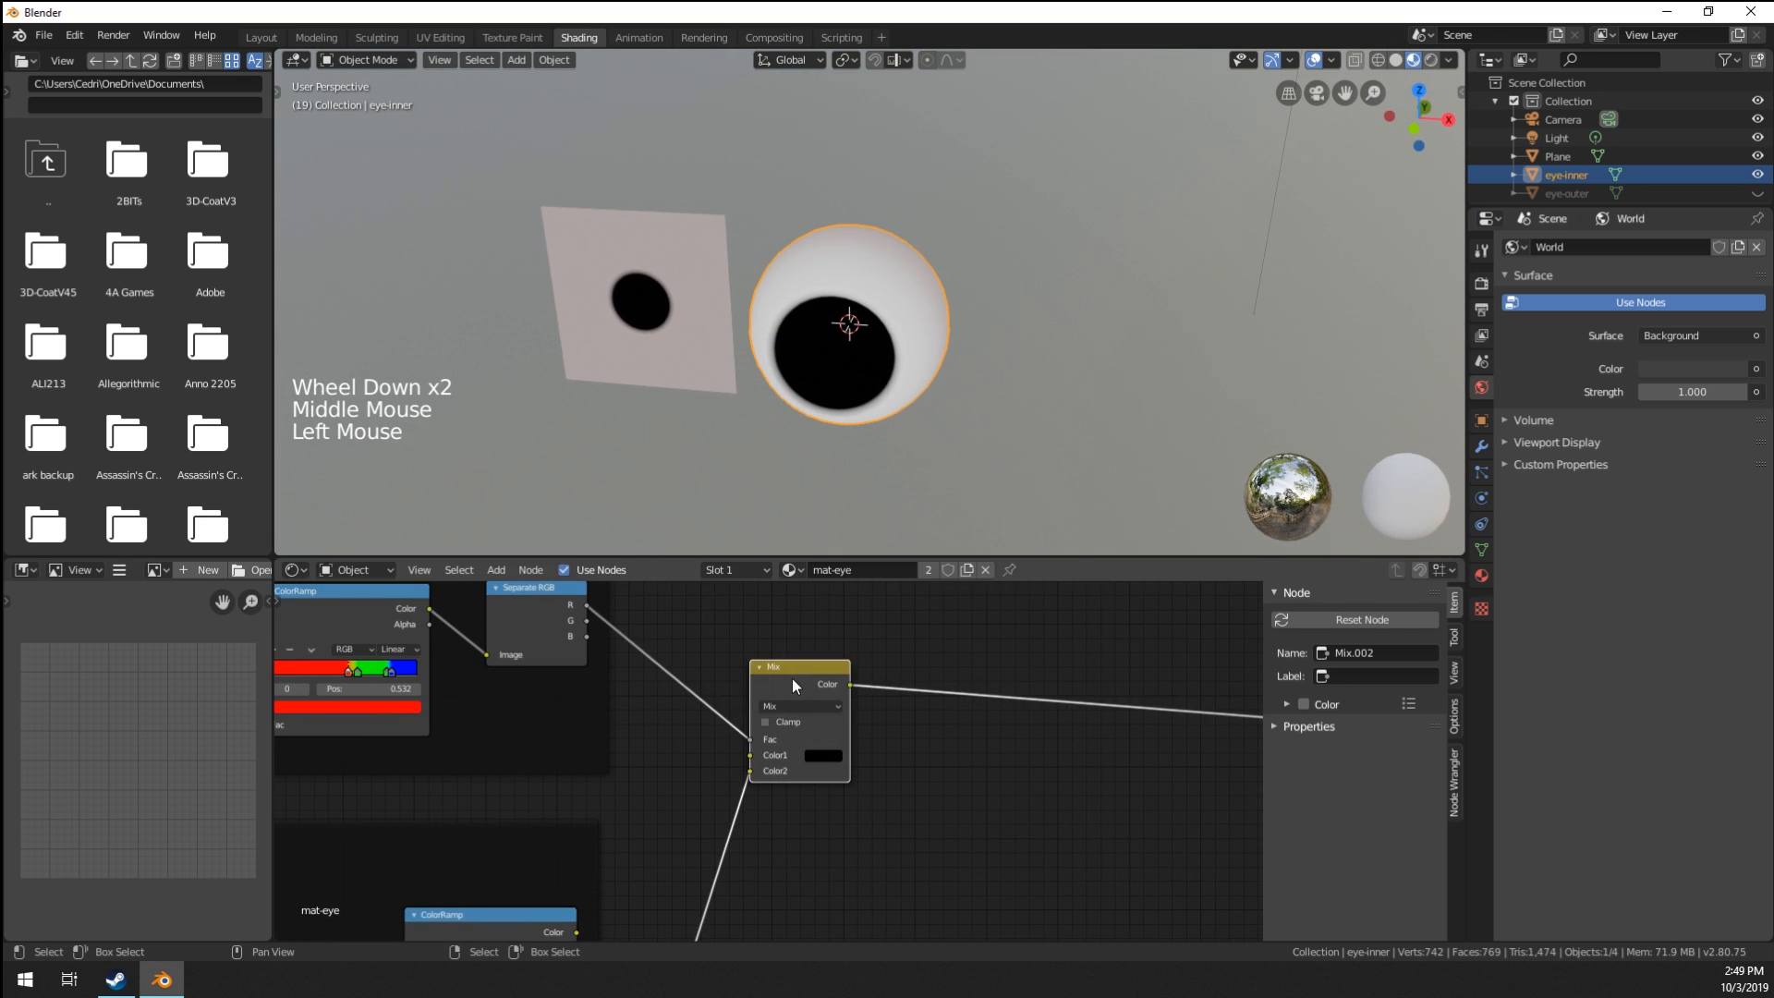
pyautogui.hotkey('shift', 'd')
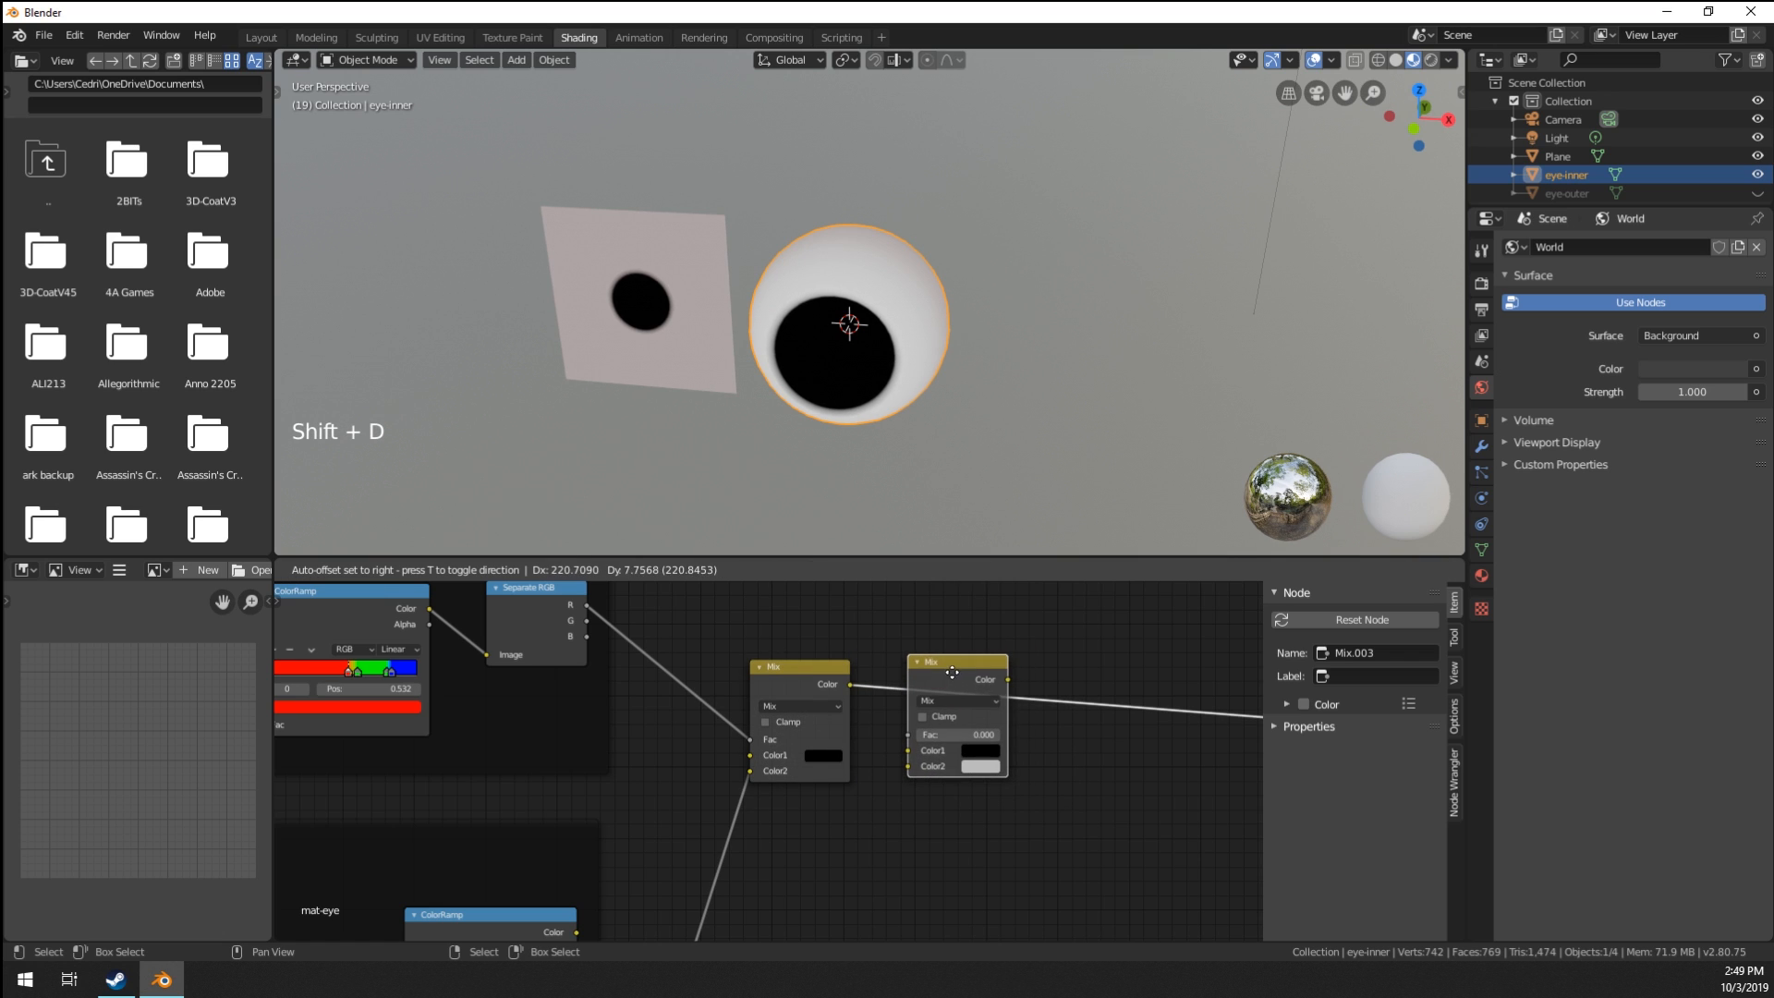
pyautogui.click(966, 683)
pyautogui.scroll(3, 908, 779)
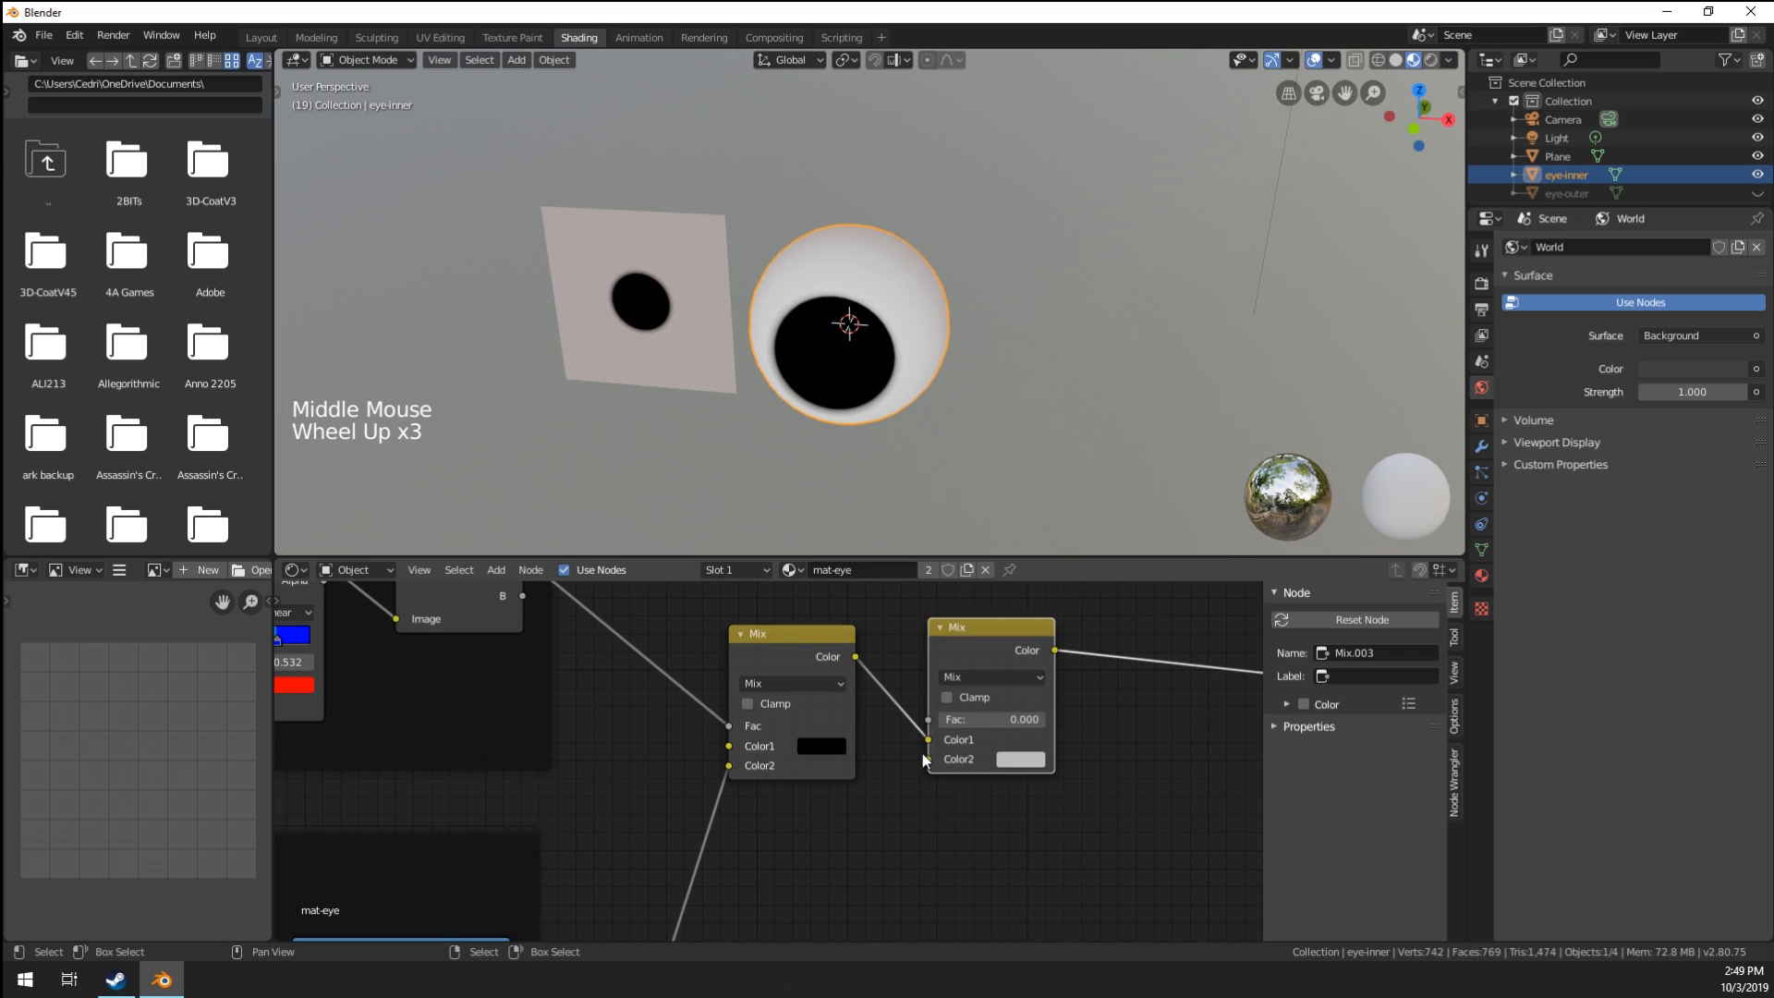
# Link the Separate RGB node's G output to the second Mix node's Fac.
pyautogui.moveTo(922, 752); pyautogui.dragTo(640, 656, button='middle')
pyautogui.scroll(-3, 918, 725)
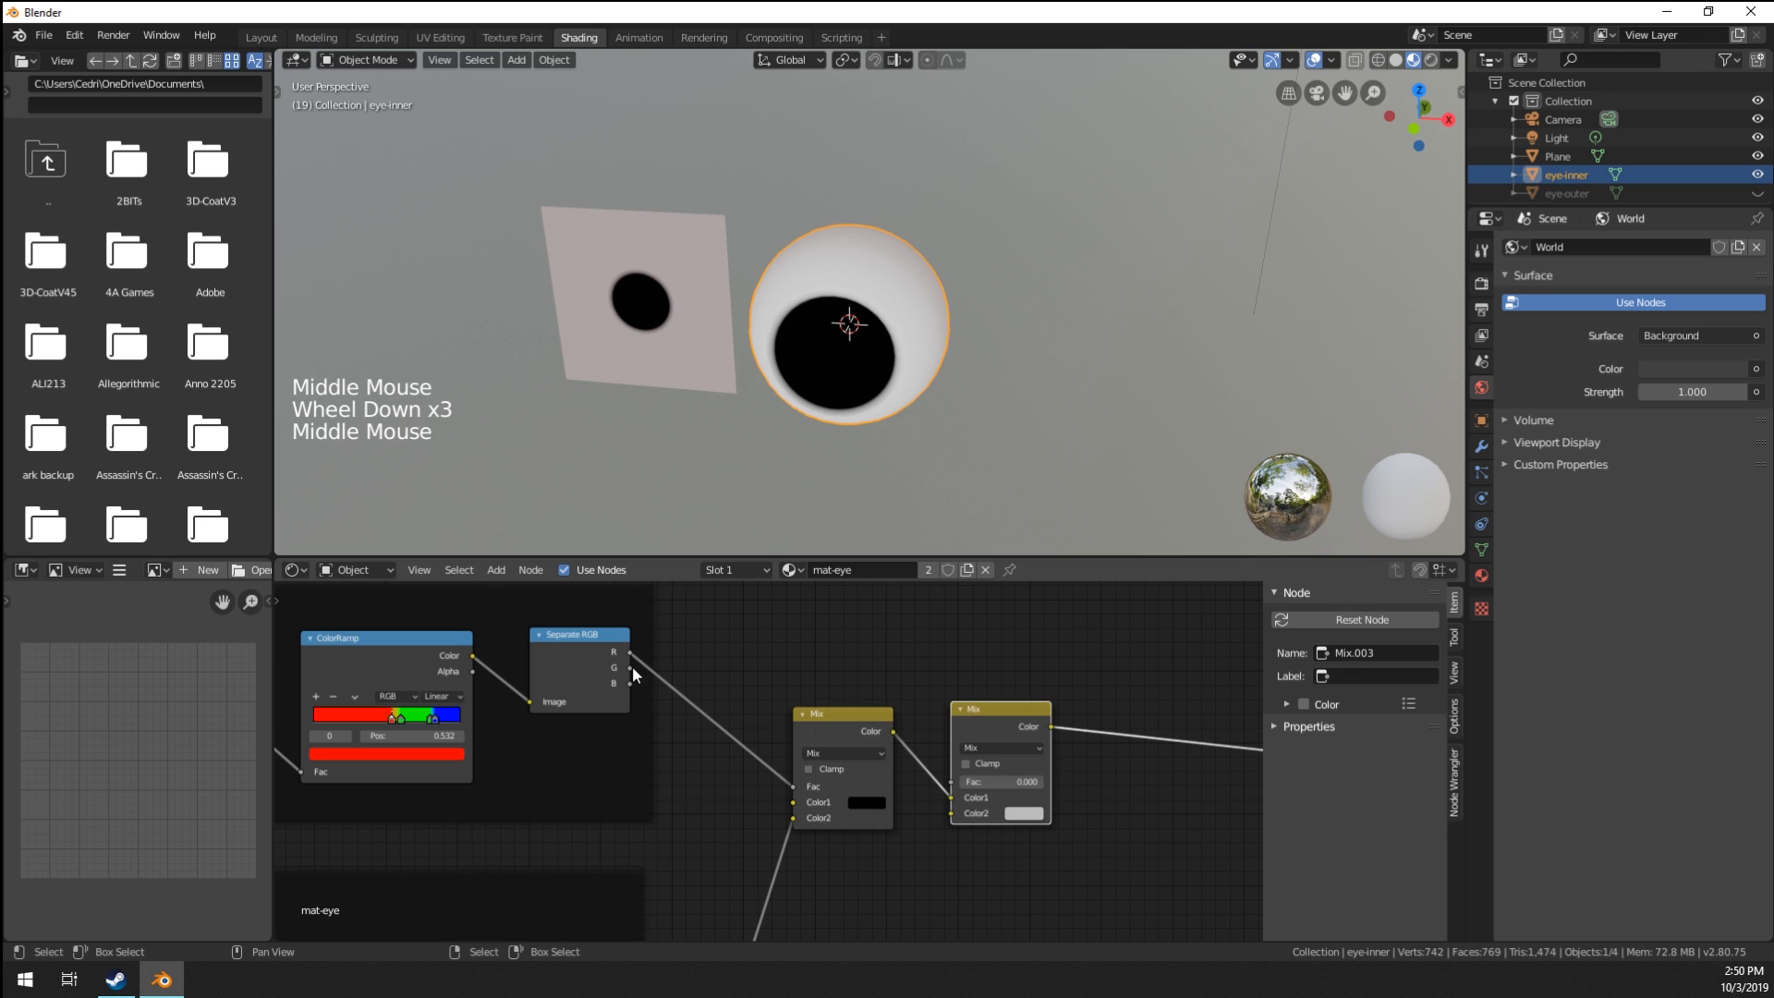
pyautogui.moveTo(632, 667); pyautogui.dragTo(953, 784)
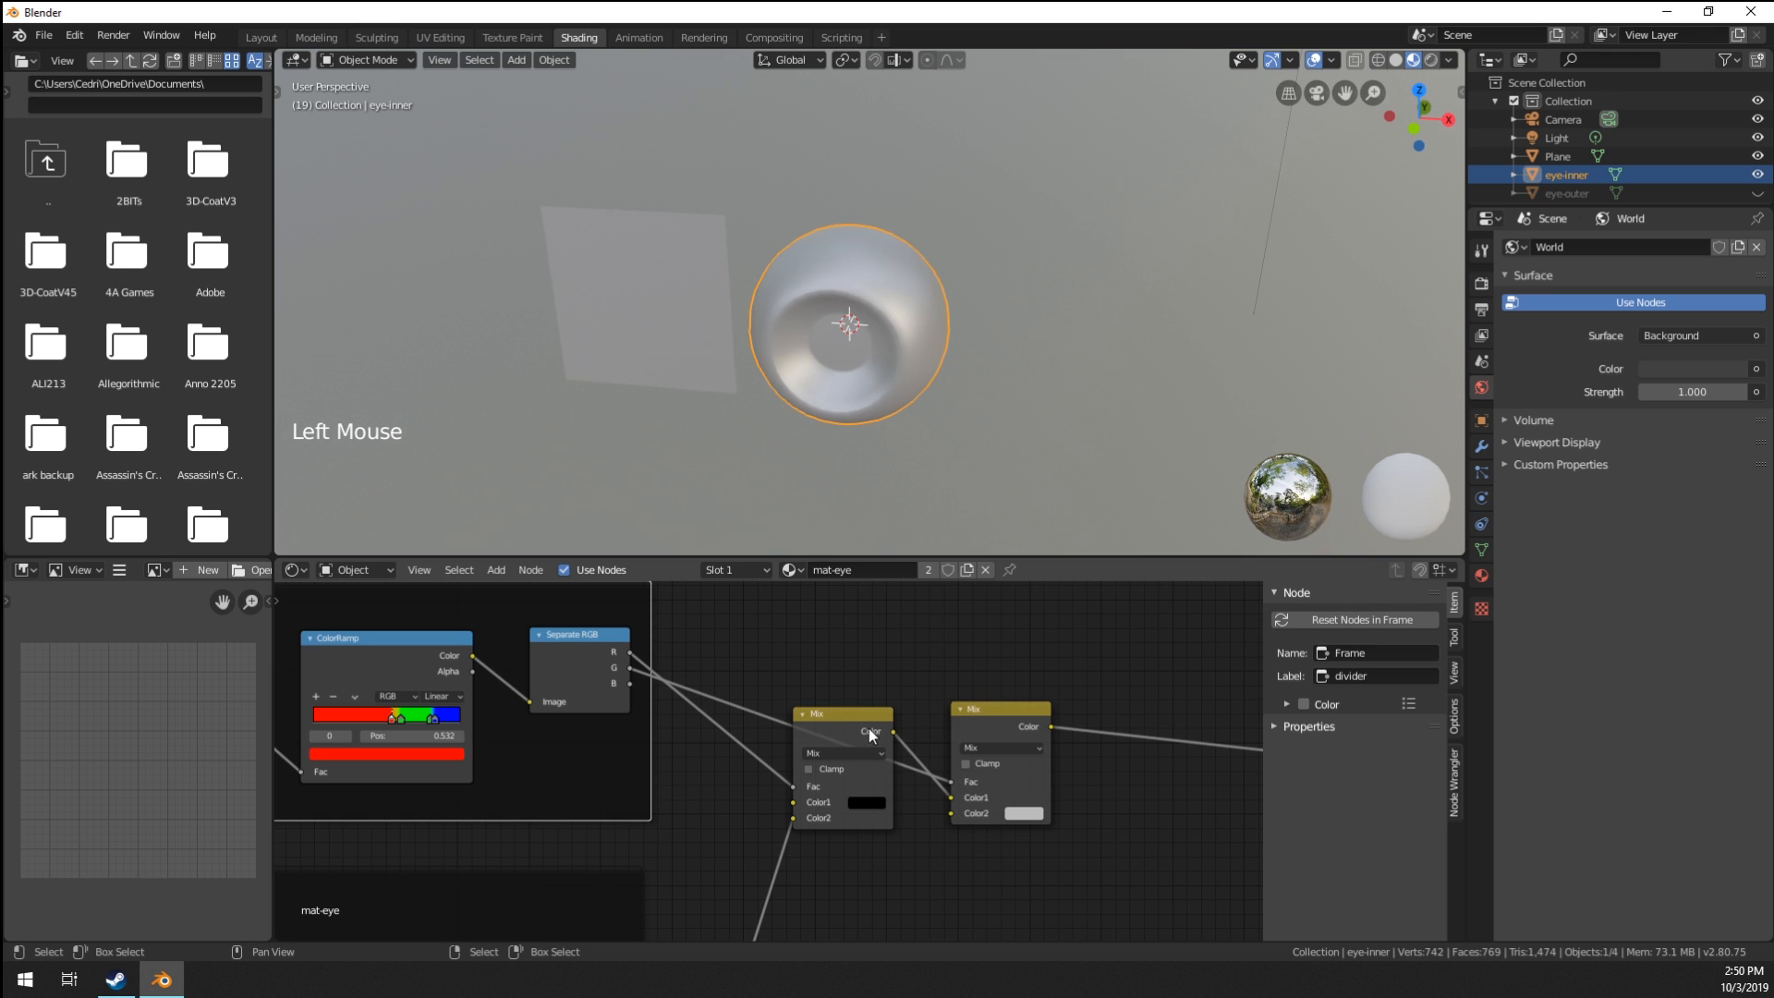
pyautogui.moveTo(829, 753); pyautogui.dragTo(831, 757)
# Link the iris ColorRamp's Color output to the second Mix node's Color2 and inspect the finished iris on the eye.
pyautogui.moveTo(970, 804); pyautogui.dragTo(842, 740, button='middle')
pyautogui.scroll(-3, 873, 785)
pyautogui.moveTo(602, 833); pyautogui.dragTo(867, 700)
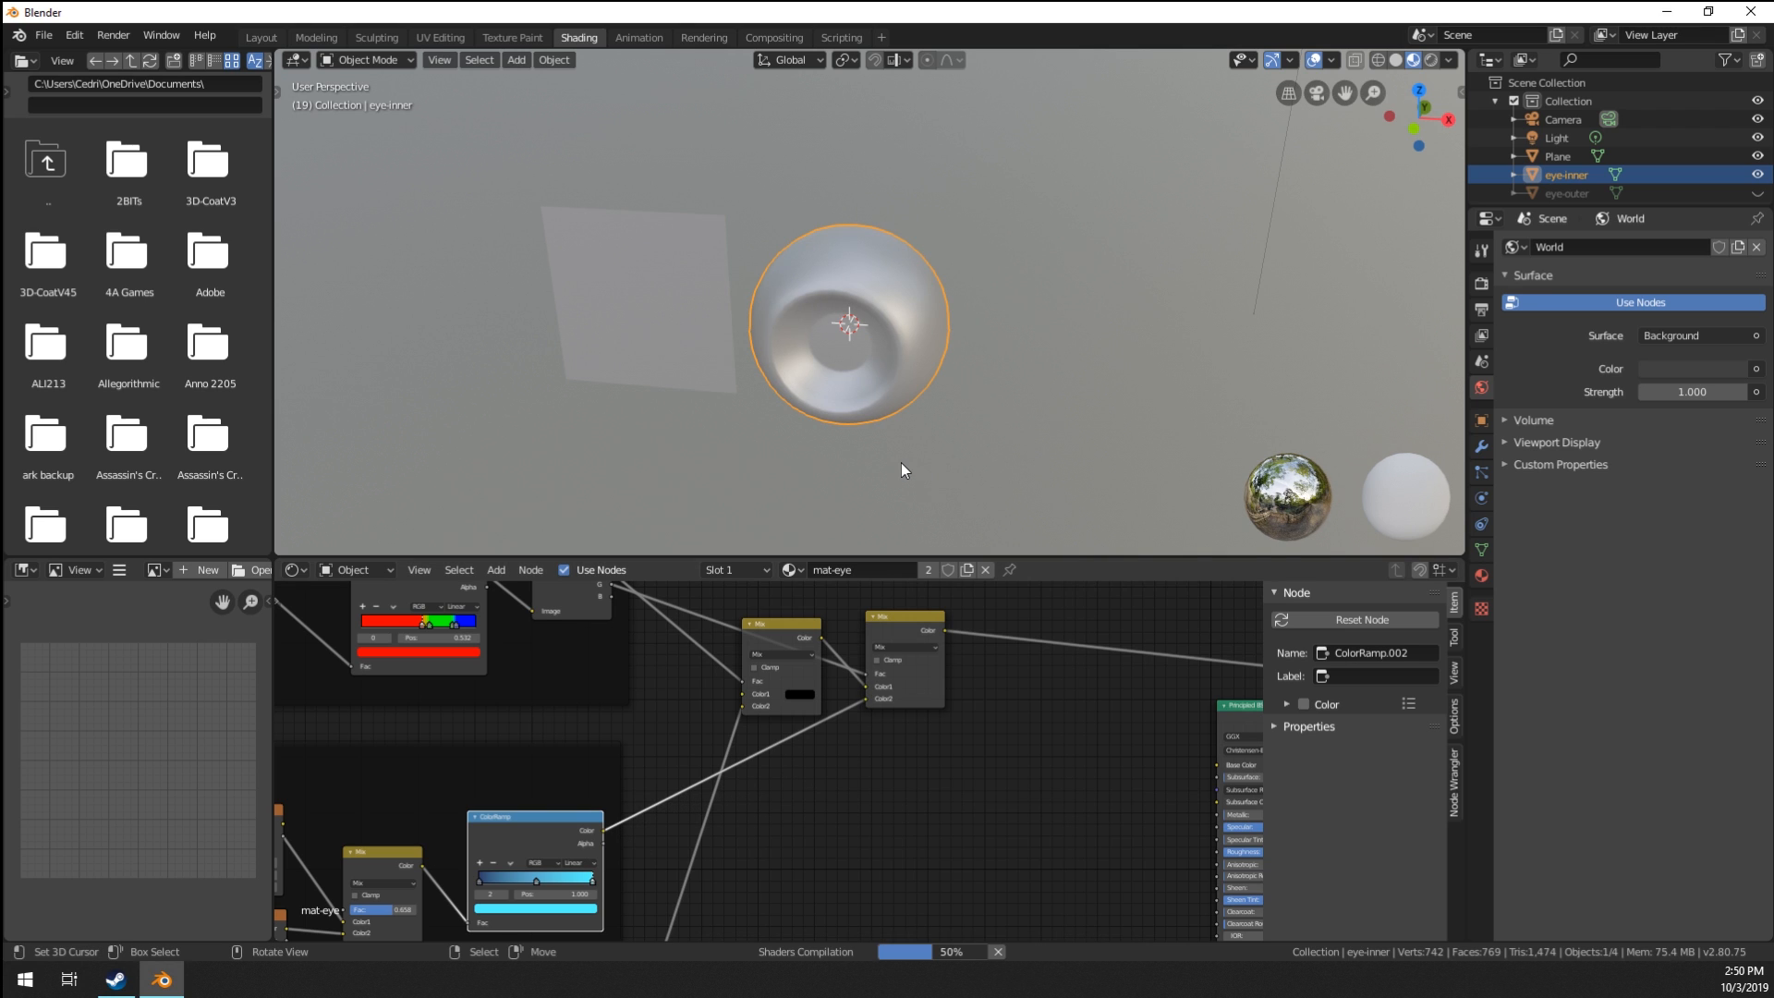
pyautogui.moveTo(901, 463); pyautogui.dragTo(913, 501, button='middle')
pyautogui.scroll(4, 938, 416)
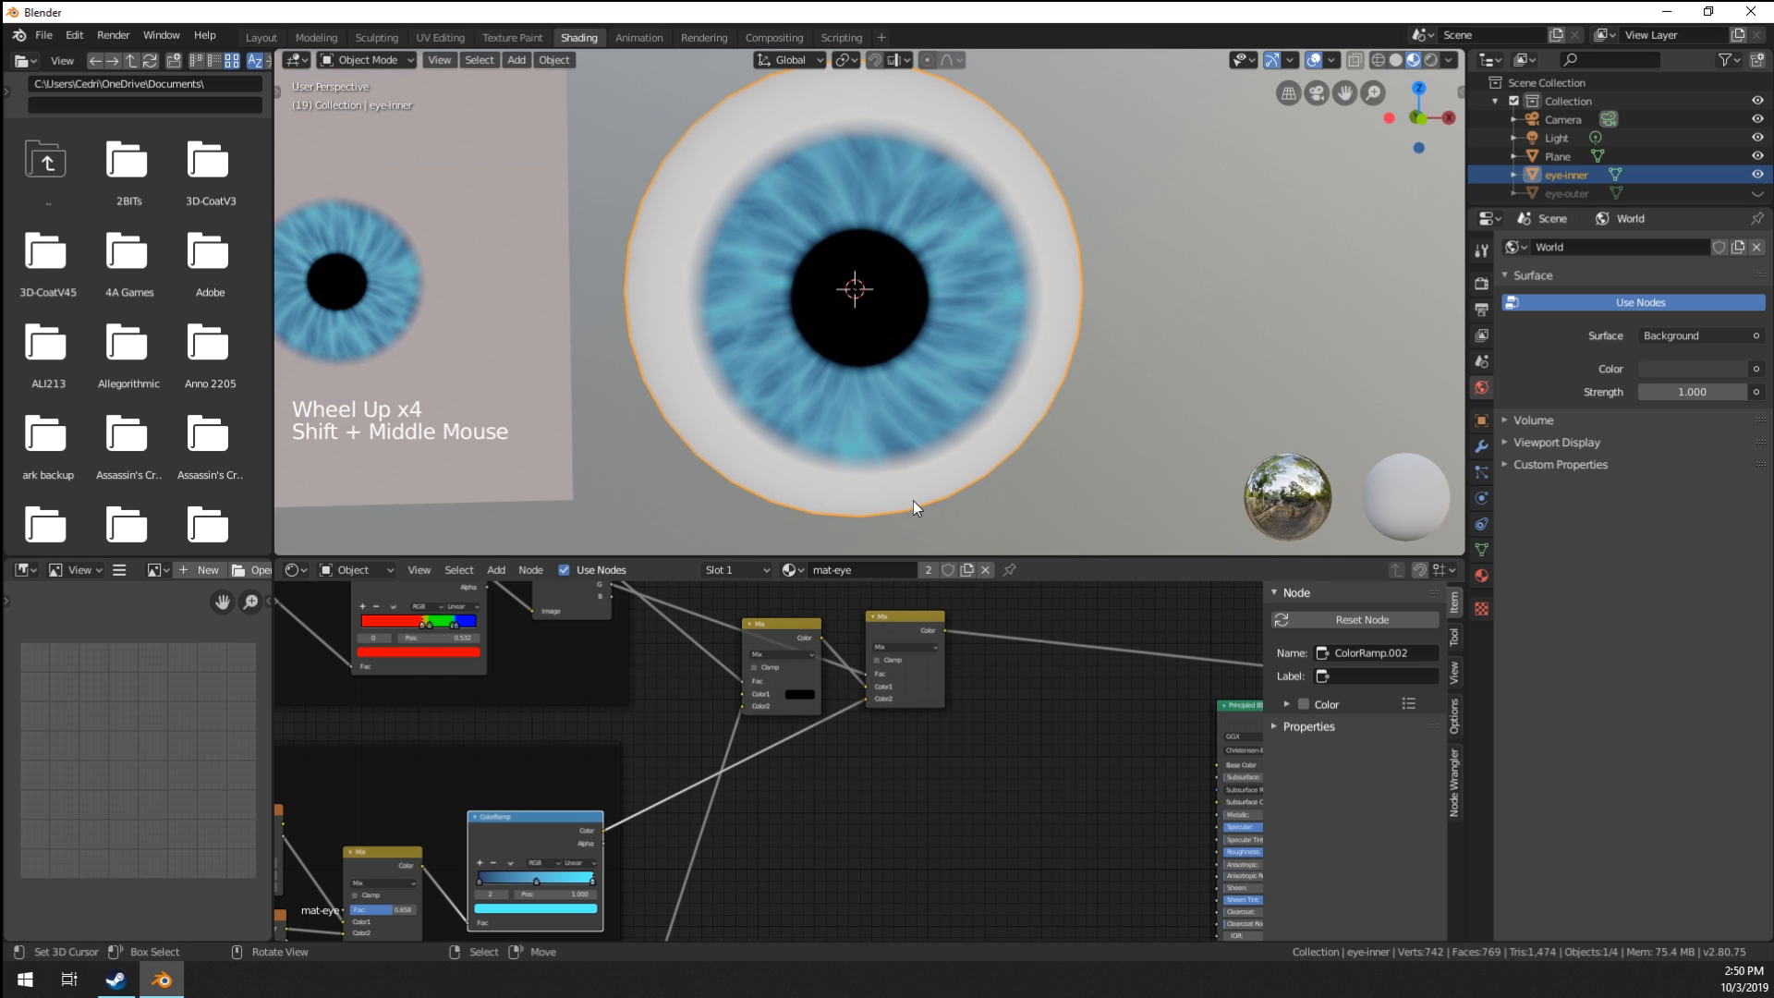
pyautogui.scroll(-1, 911, 500)
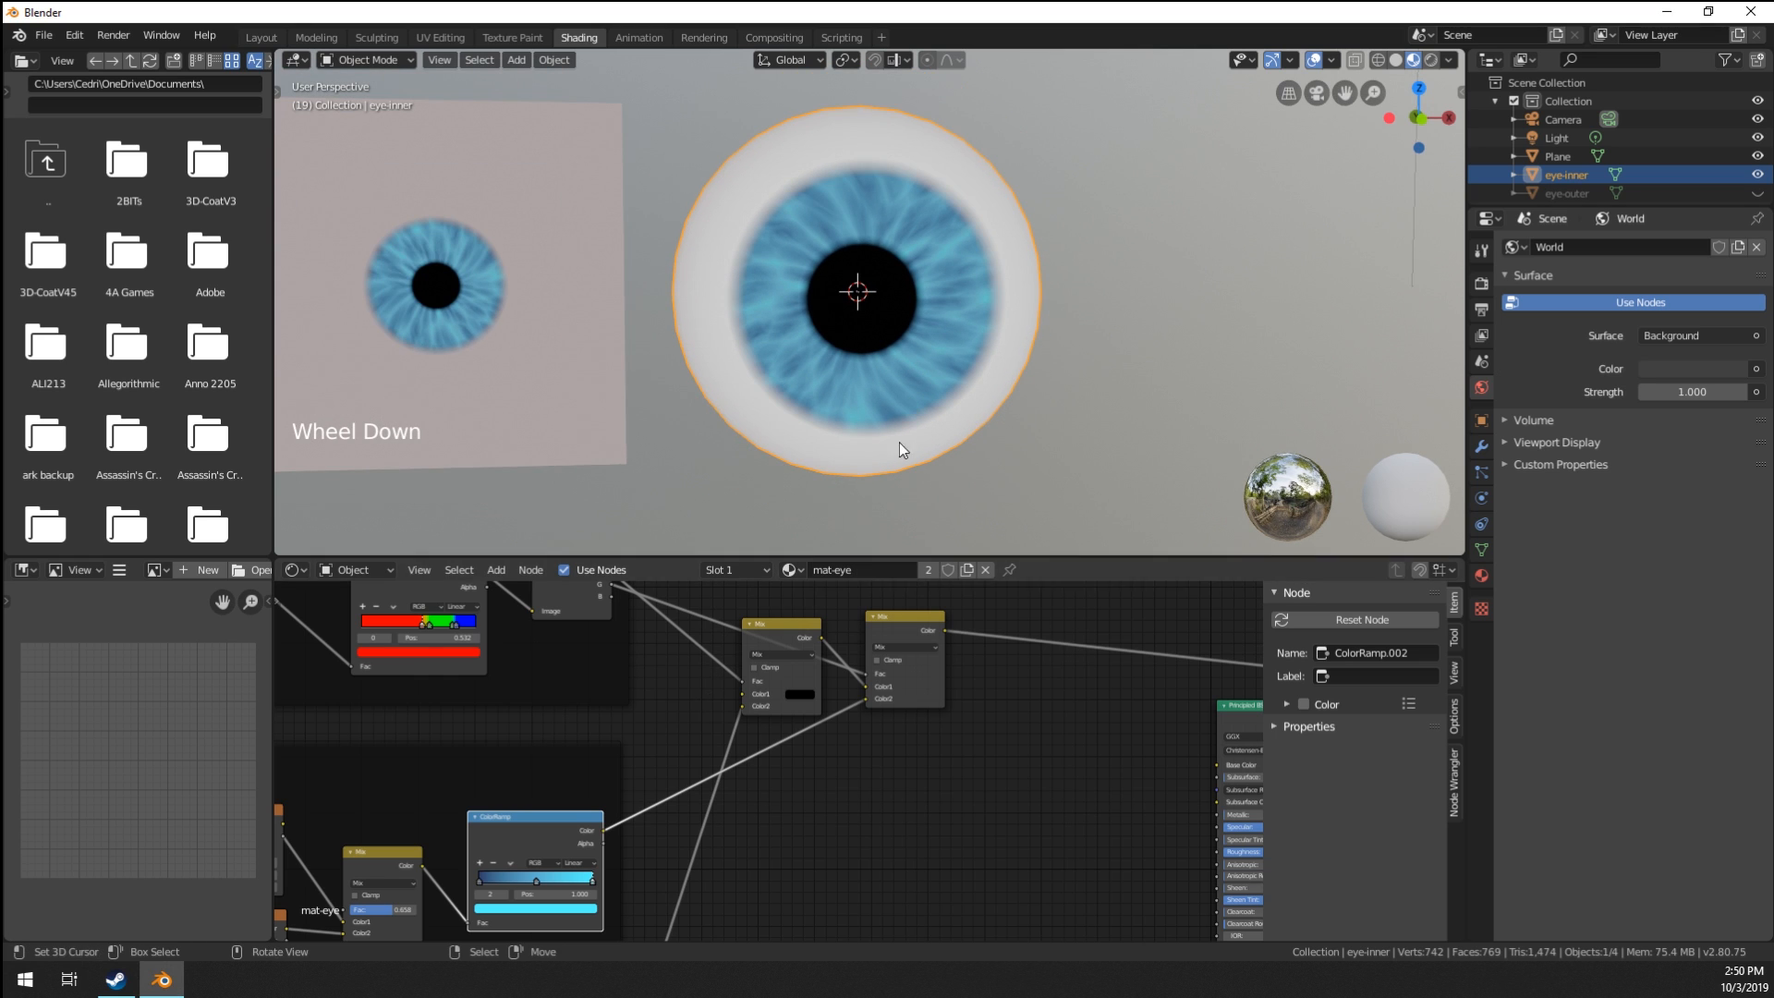
# Move the divider and iris frames upward together to open space above the eyeWhite frame.
pyautogui.moveTo(712, 673); pyautogui.dragTo(855, 818, button='middle')
pyautogui.scroll(-7, 848, 747)
pyautogui.scroll(-6, 857, 763)
pyautogui.scroll(-2, 858, 763)
pyautogui.press('a')
pyautogui.press('a')
pyautogui.press('a')
pyautogui.press('b')
pyautogui.moveTo(452, 666); pyautogui.dragTo(794, 802)
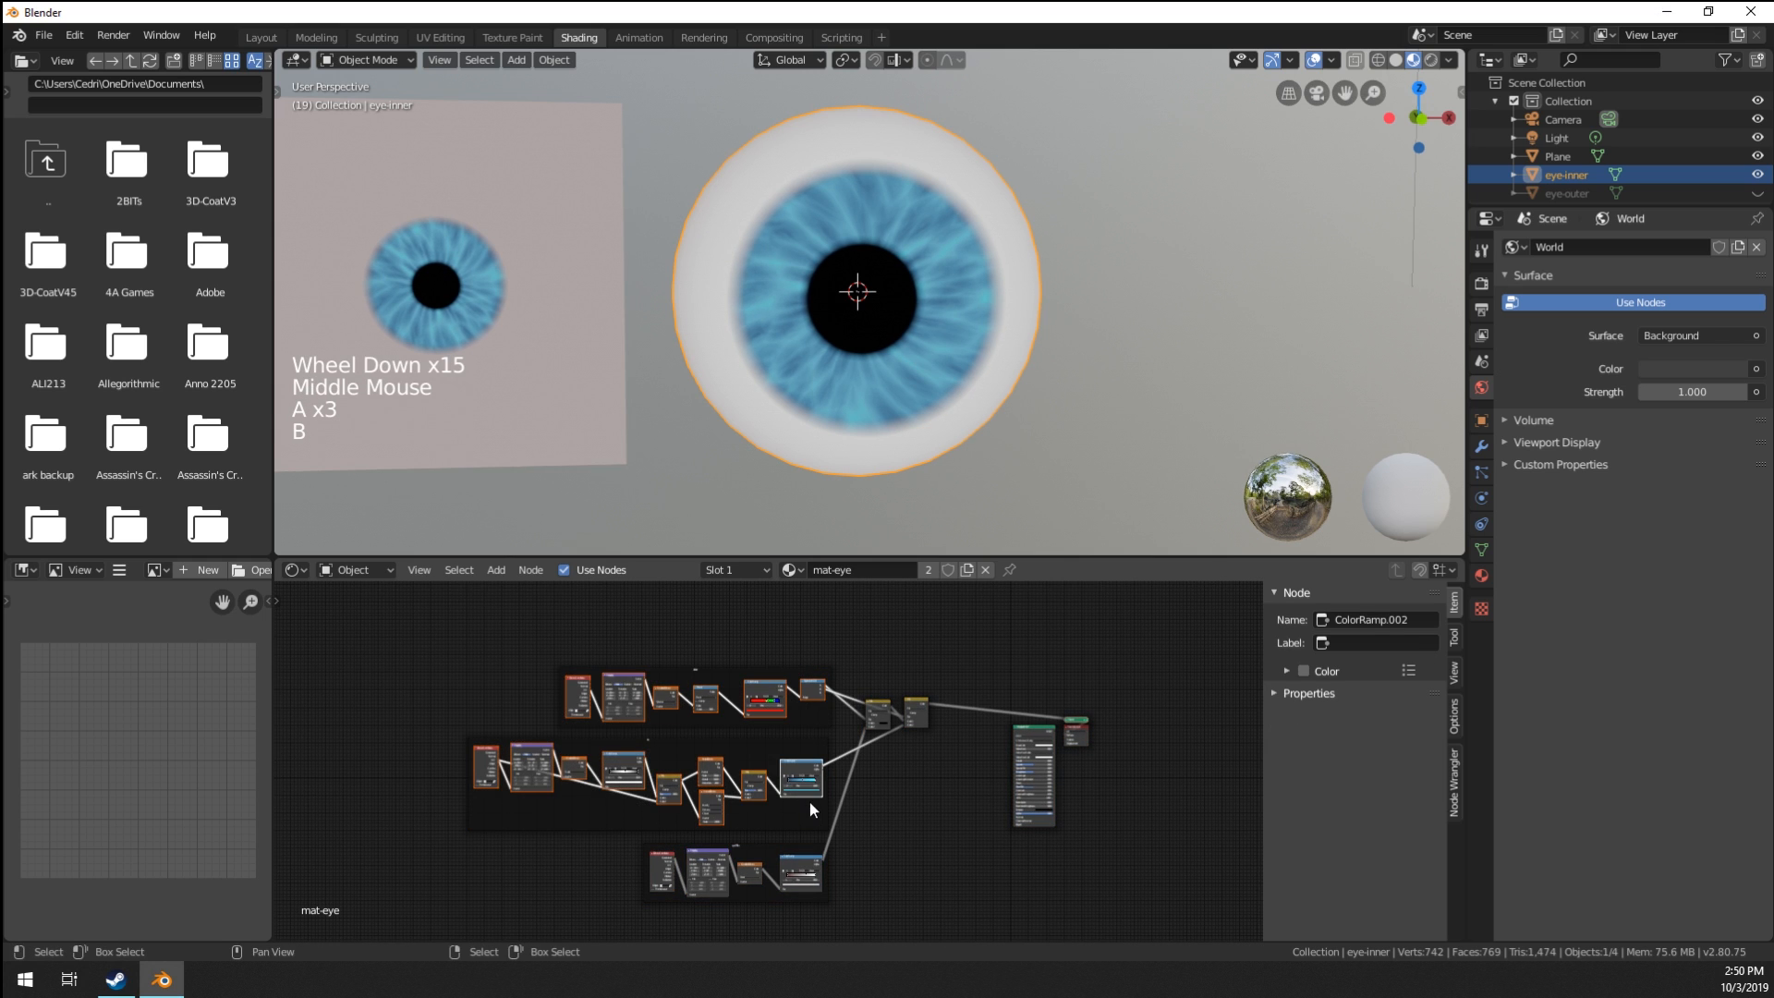
pyautogui.click(793, 813)
pyautogui.keyDown('shift'); pyautogui.click(767, 723); pyautogui.keyUp('shift')
pyautogui.press('g')
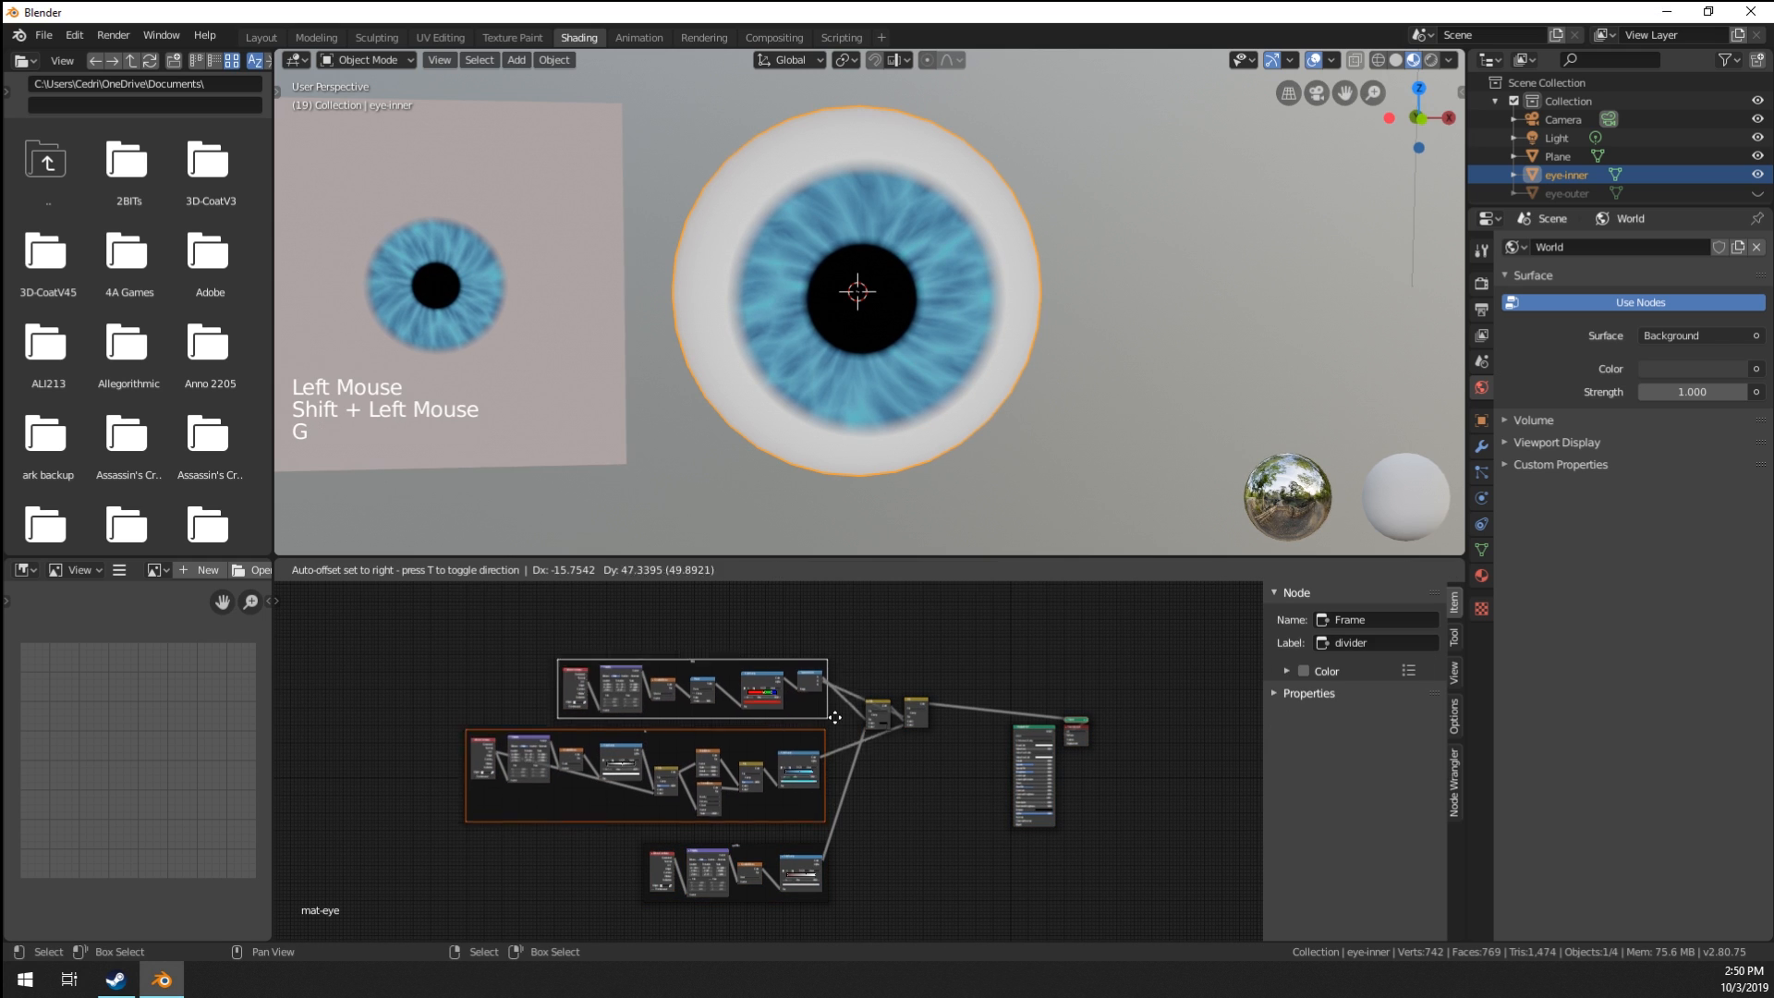
pyautogui.click(834, 652)
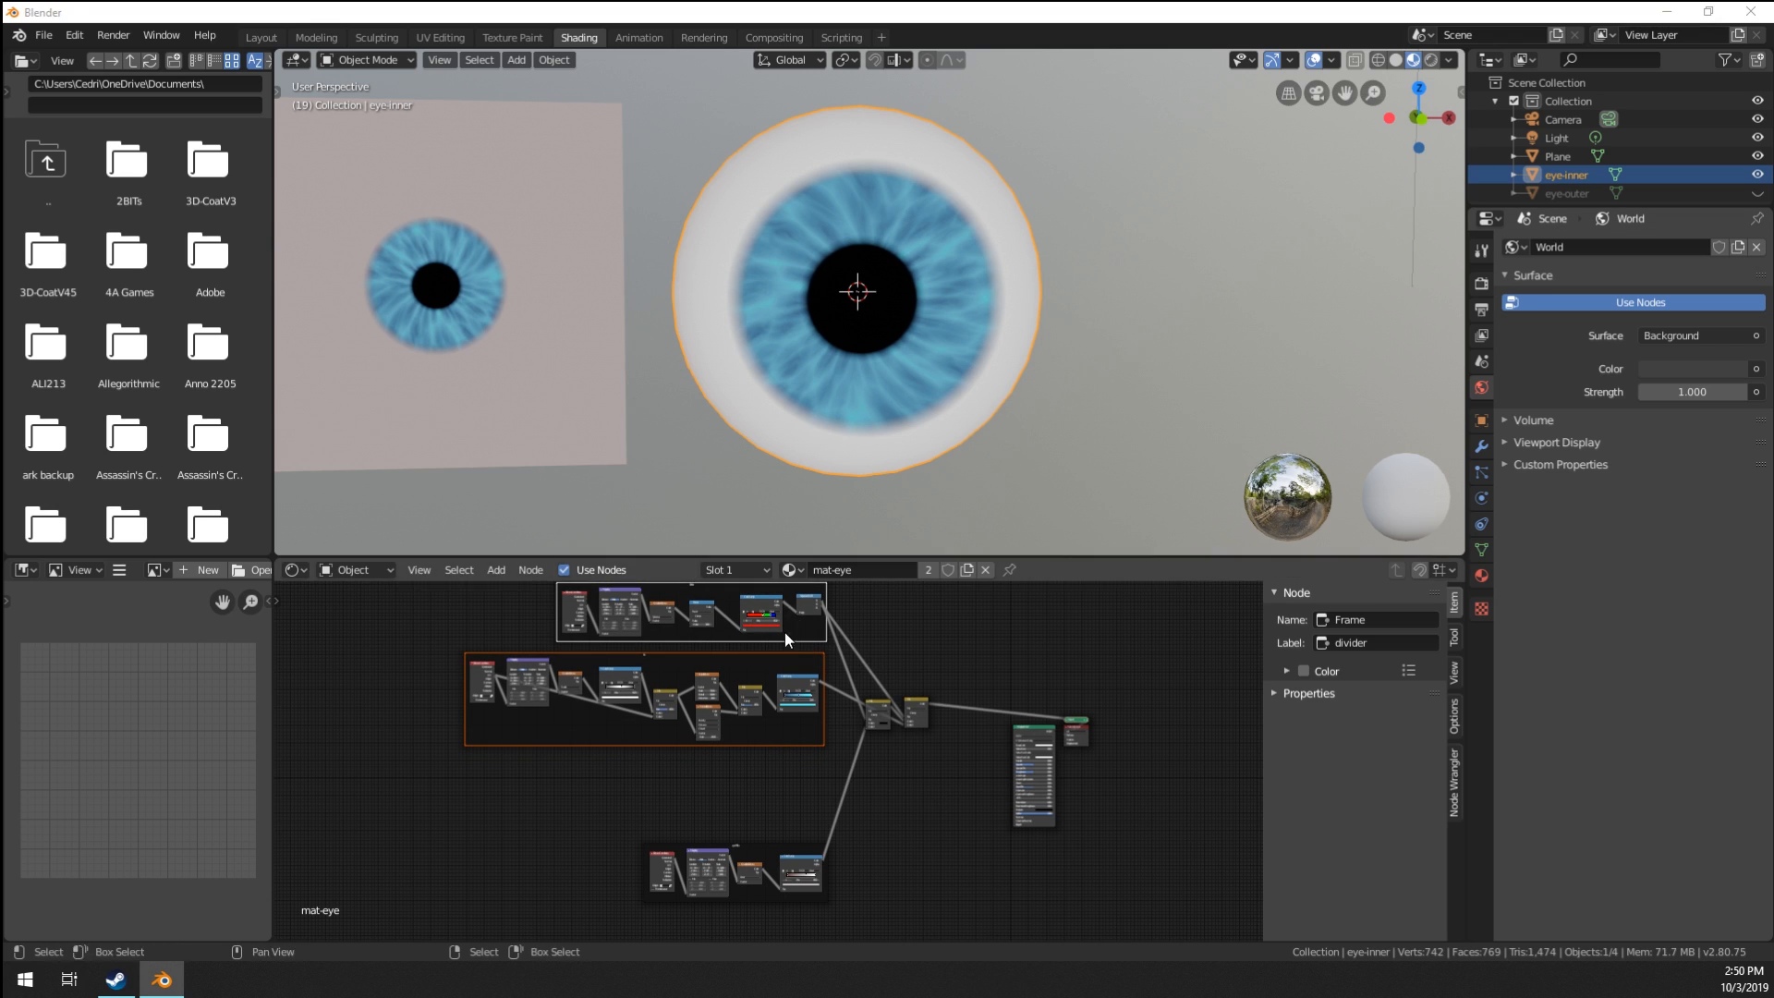
# Add a Gradient Texture node in the empty space below the iris frame and preview it on the eye.
pyautogui.moveTo(799, 629); pyautogui.dragTo(821, 630, button='middle')
pyautogui.keyDown('shift'); pyautogui.moveTo(845, 732); pyautogui.dragTo(846, 736, button='middle'); pyautogui.keyUp('shift')
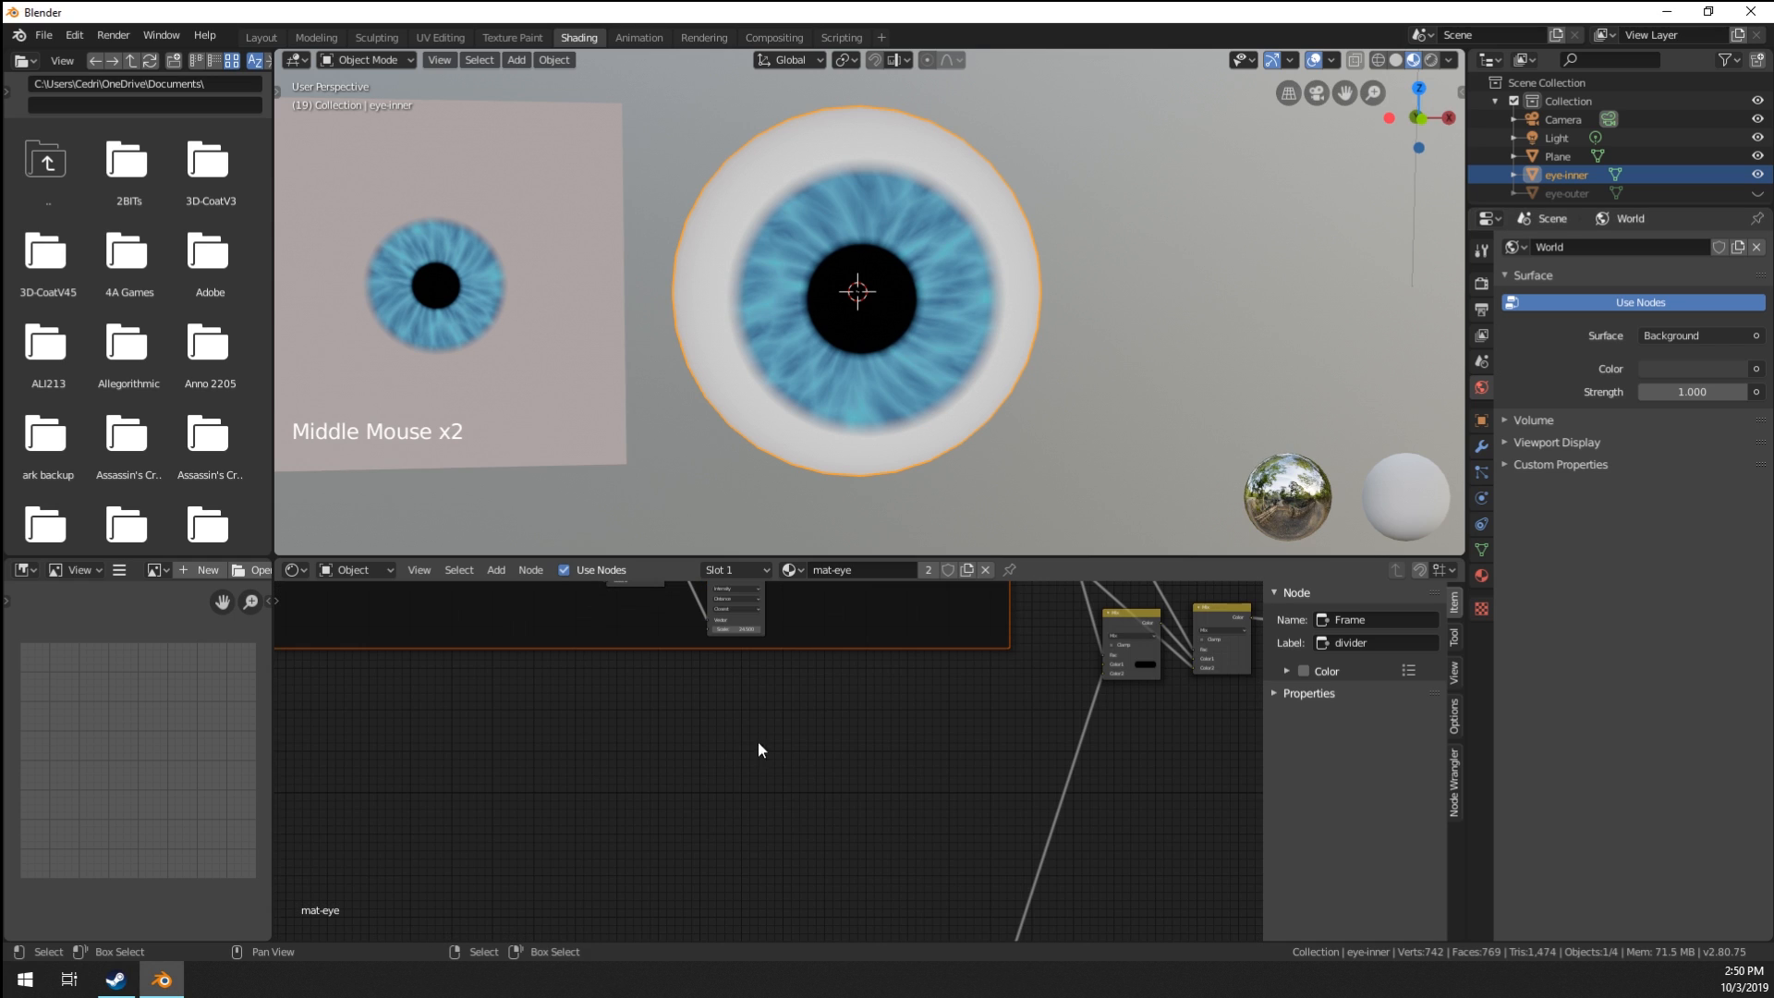
pyautogui.hotkey('shift', 'a')
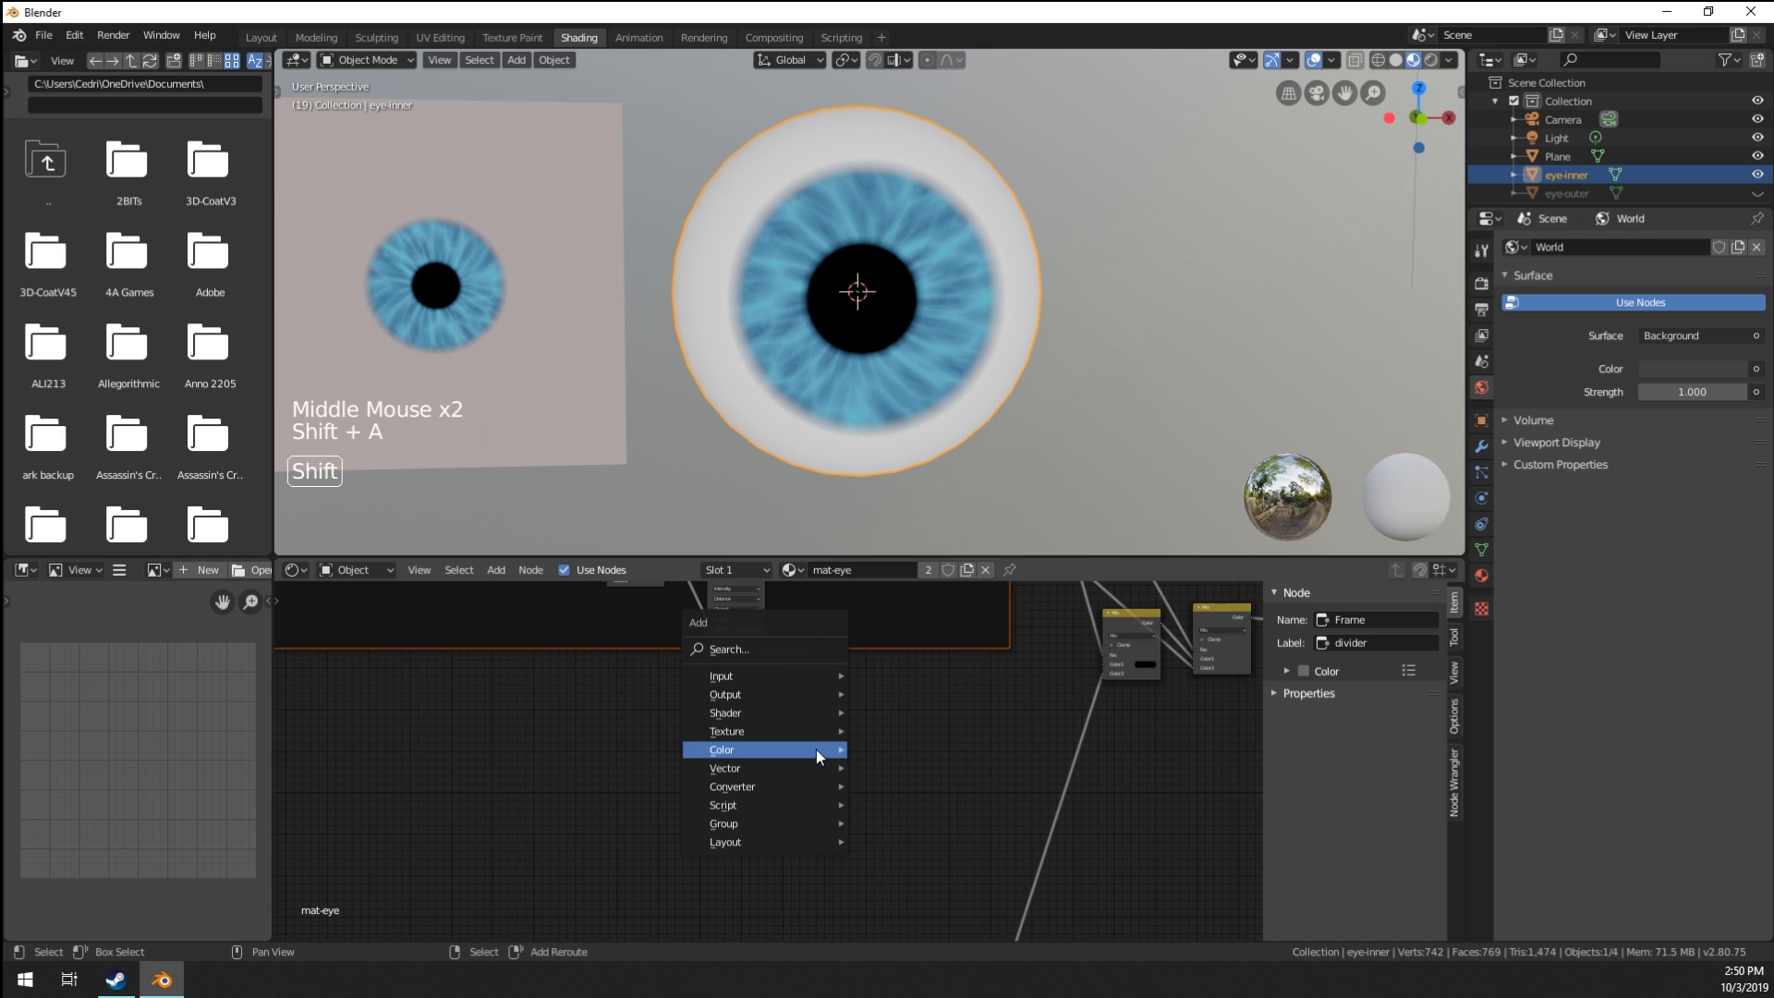
pyautogui.moveTo(753, 787)
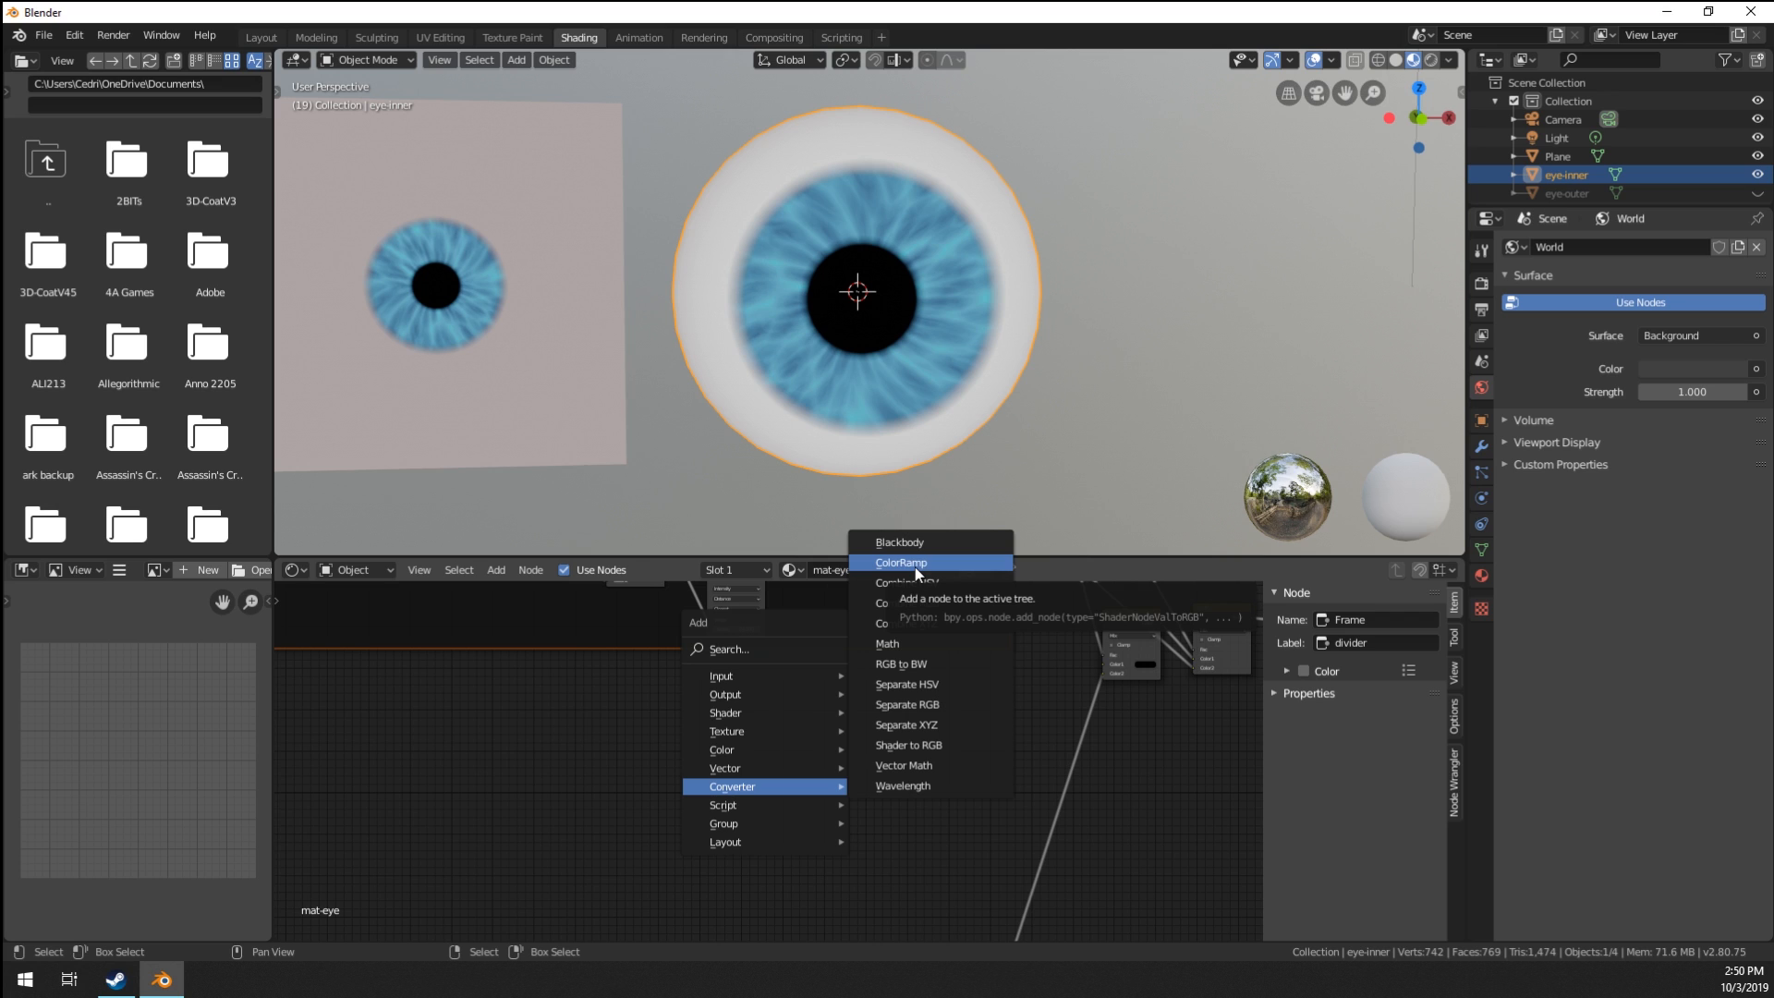
pyautogui.moveTo(756, 732)
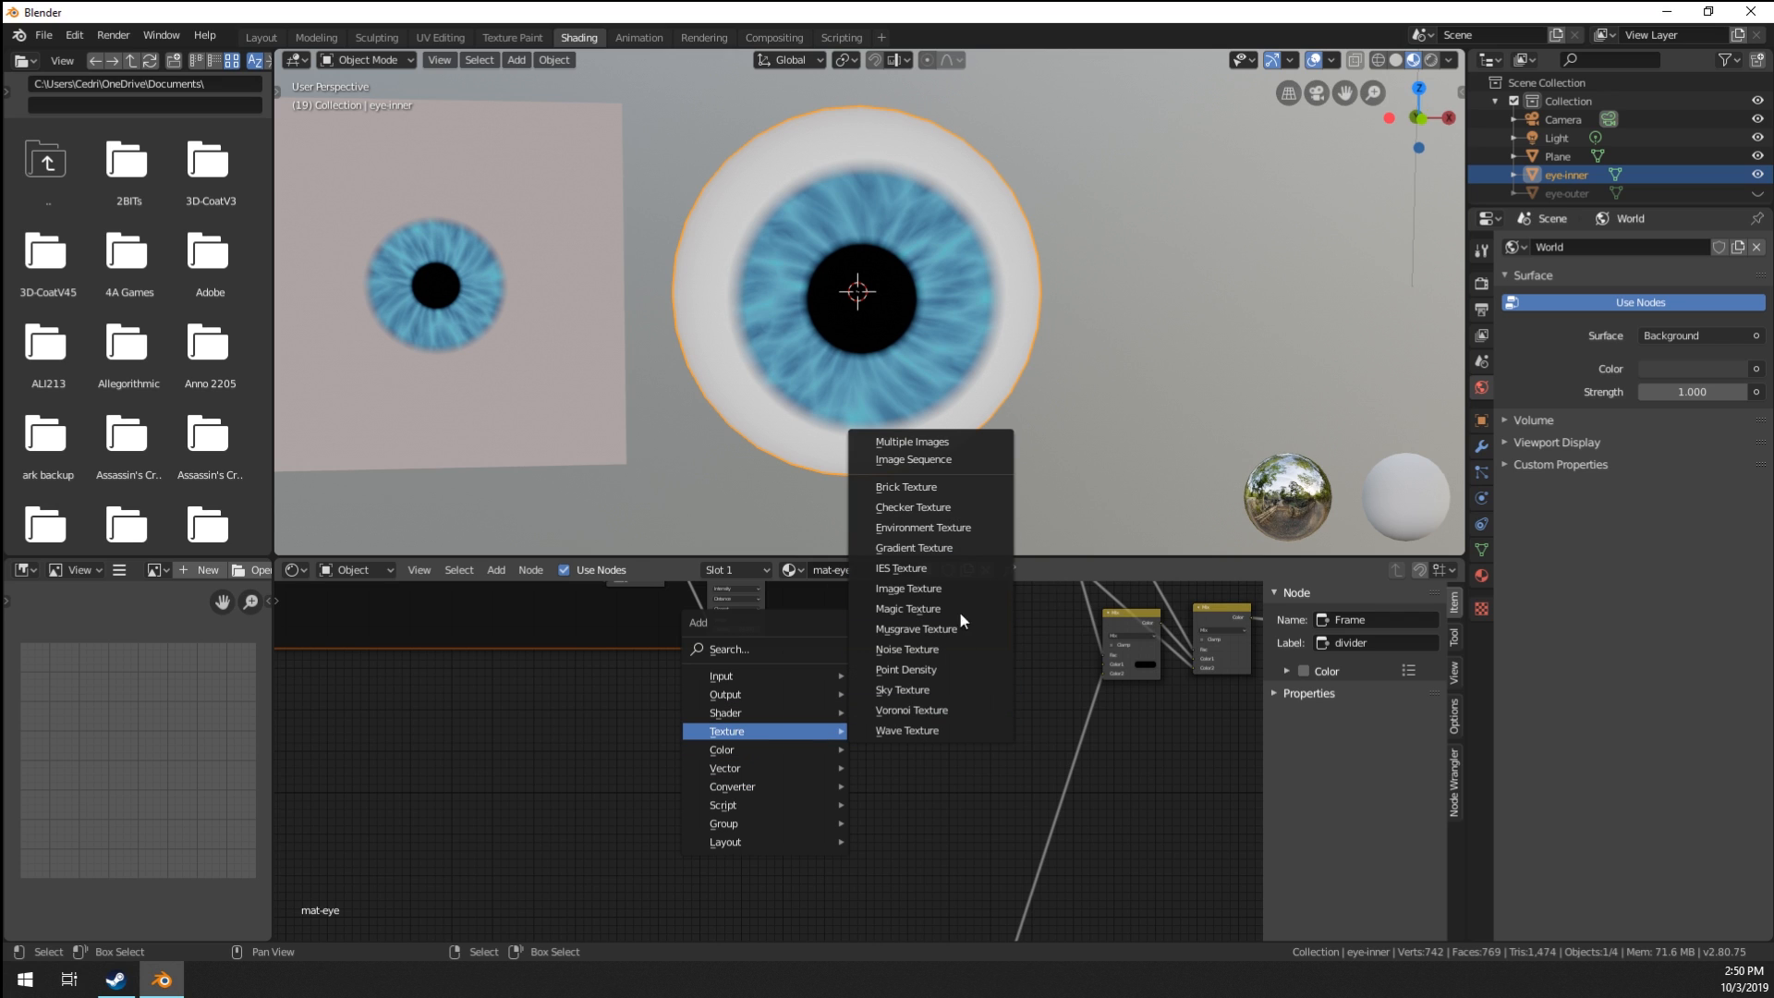
pyautogui.click(914, 549)
pyautogui.click(812, 730)
pyautogui.keyDown('ctrl'); pyautogui.keyDown('shift'); pyautogui.click(840, 746); pyautogui.keyUp('shift'); pyautogui.keyUp('ctrl')
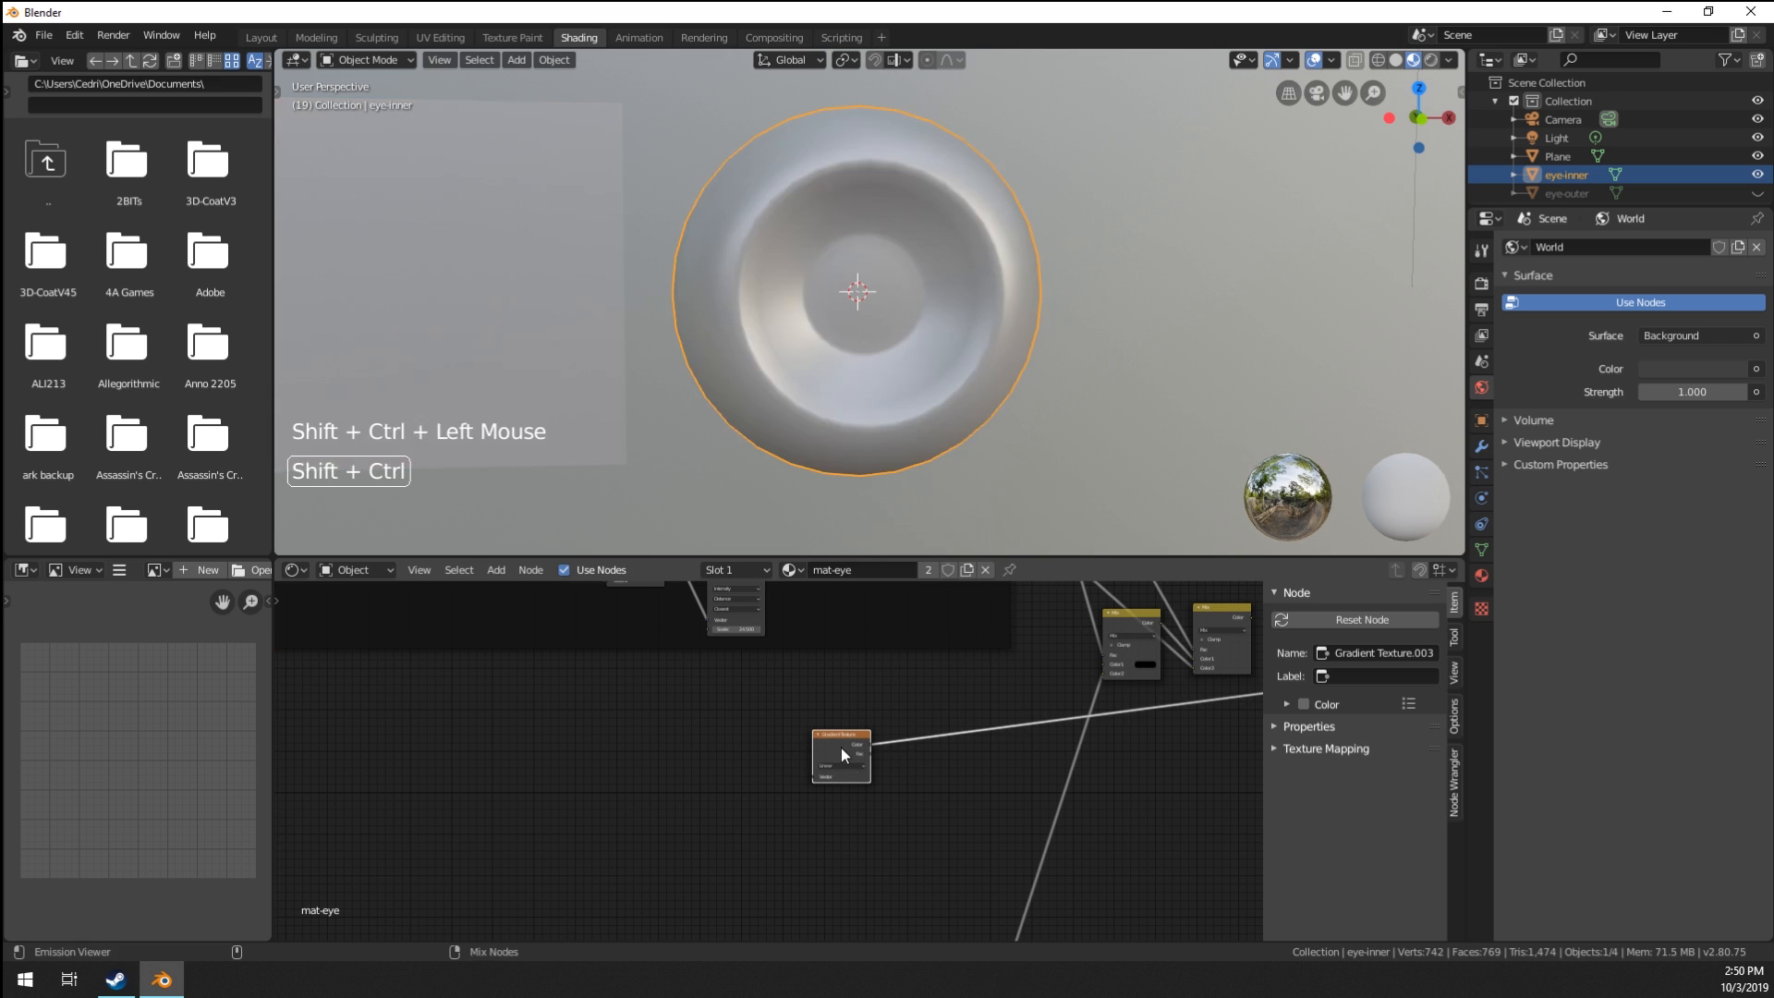
# Add Texture Coordinate and Mapping nodes to the new Gradient Texture and link the UV output to the Mapping's Vector input.
pyautogui.moveTo(882, 750); pyautogui.dragTo(864, 698, button='middle')
pyautogui.moveTo(810, 677); pyautogui.dragTo(766, 656)
pyautogui.hotkey('ctrl', 't')
pyautogui.moveTo(766, 656); pyautogui.dragTo(869, 665, button='middle')
pyautogui.scroll(9, 538, 598)
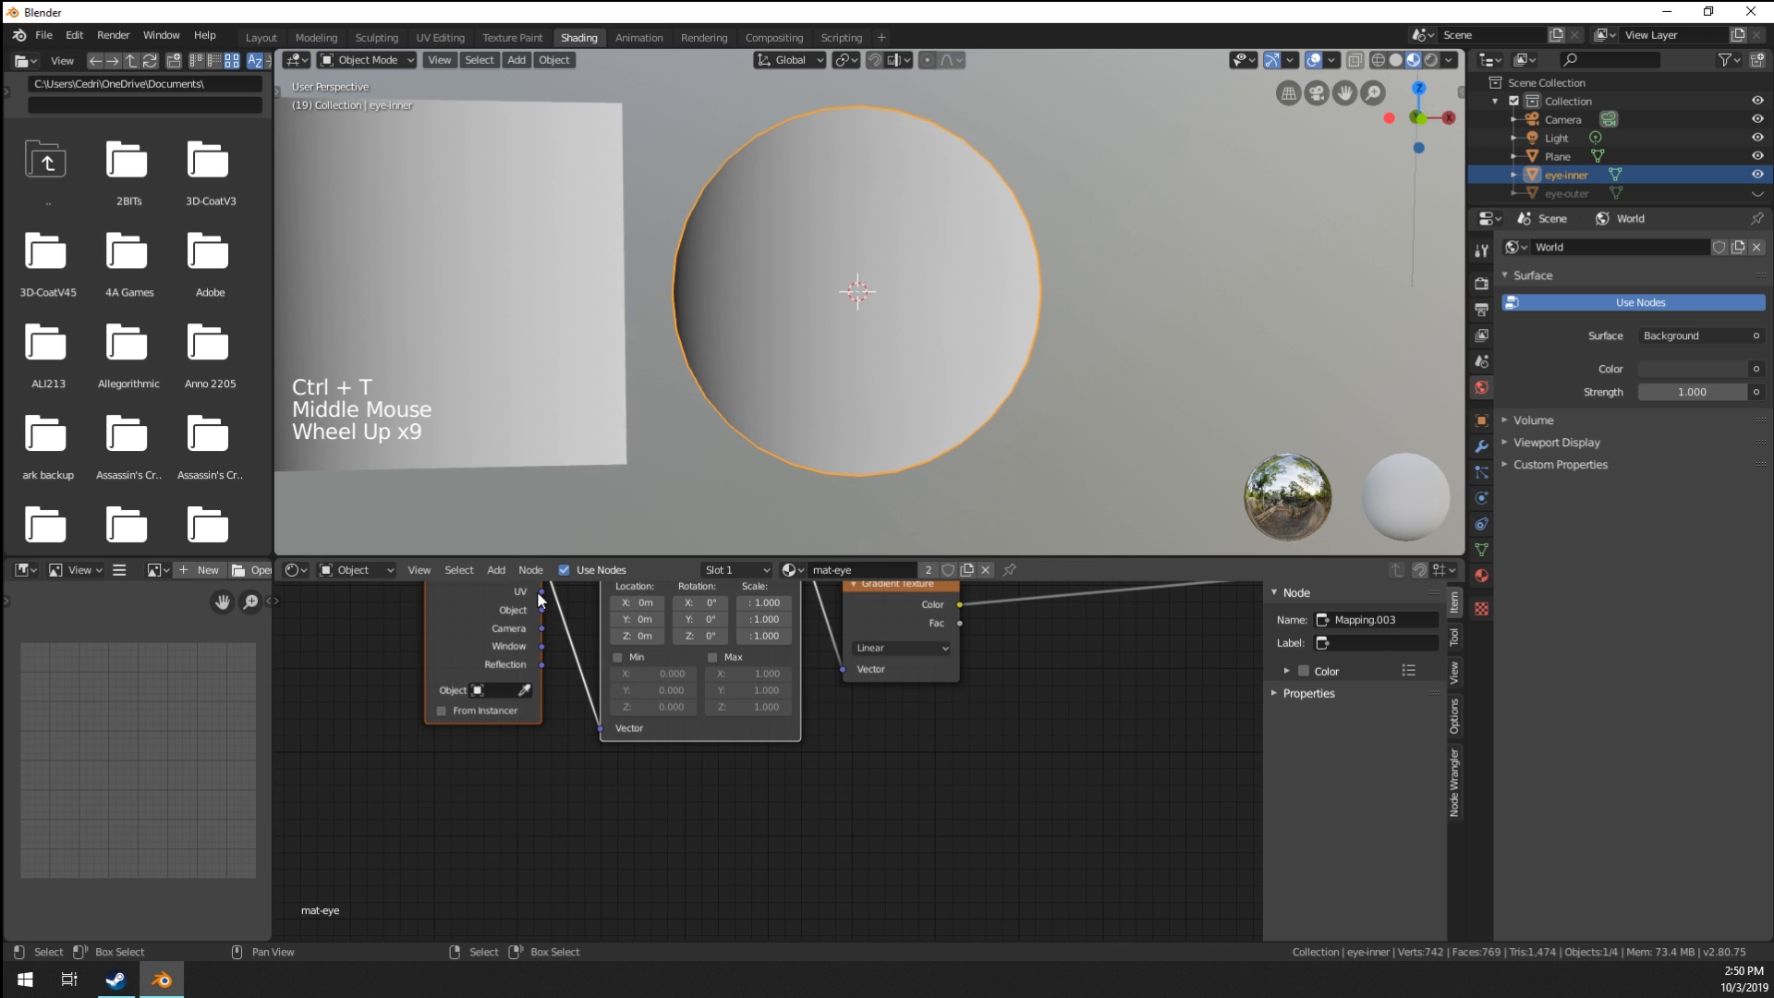
pyautogui.moveTo(541, 593); pyautogui.dragTo(597, 729)
pyautogui.moveTo(718, 714); pyautogui.dragTo(746, 838, button='middle')
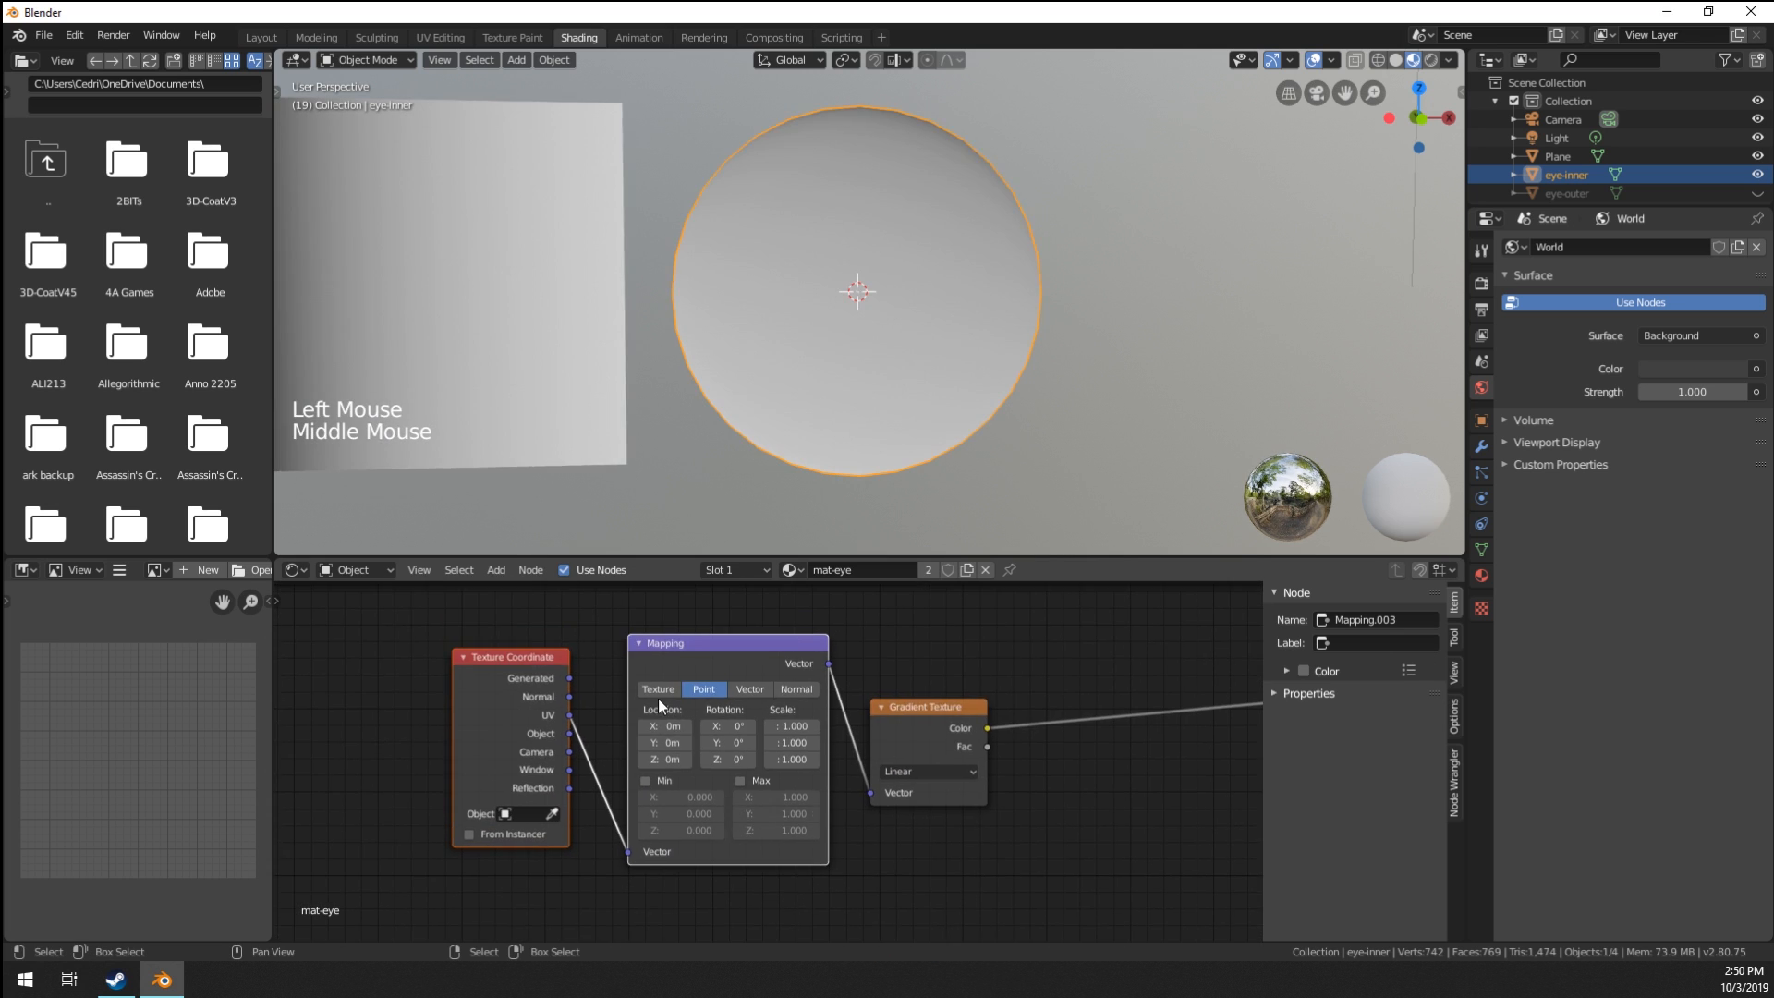
# Set the new Mapping node's X and Y location to -0.5 m.
pyautogui.click(660, 725)
pyautogui.write('-.5')
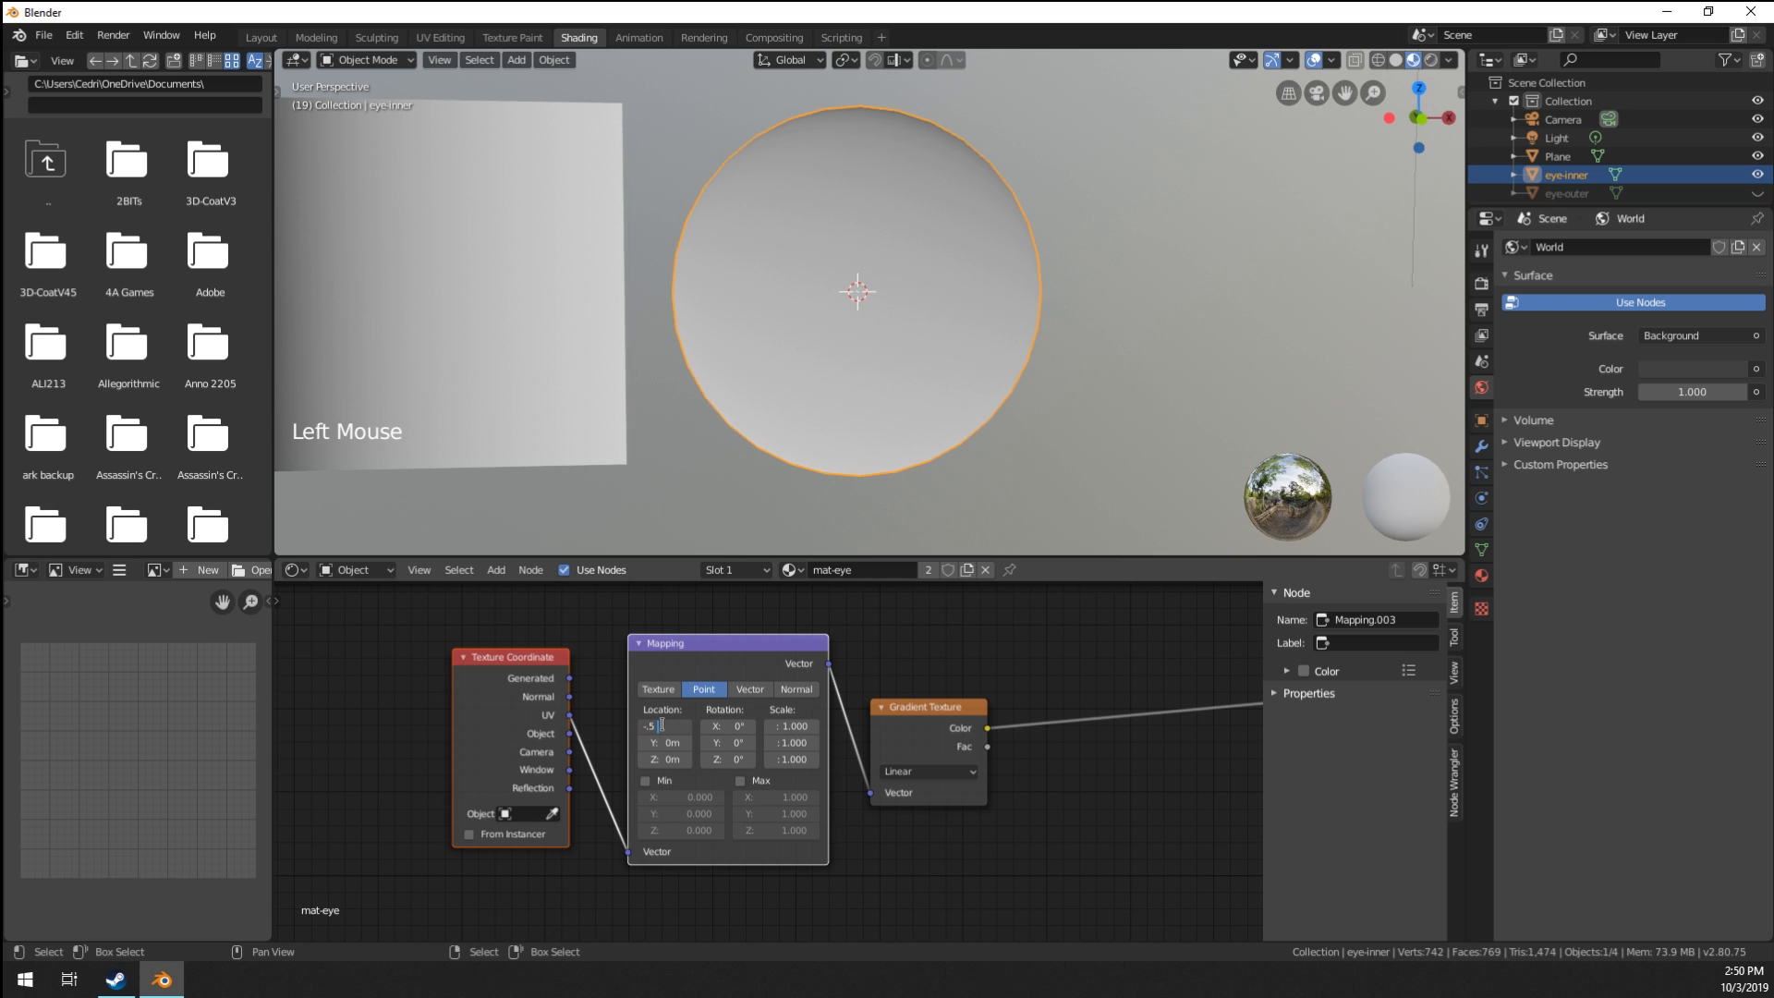
pyautogui.press('Tab')
pyautogui.write('-.5')
pyautogui.press('Return')
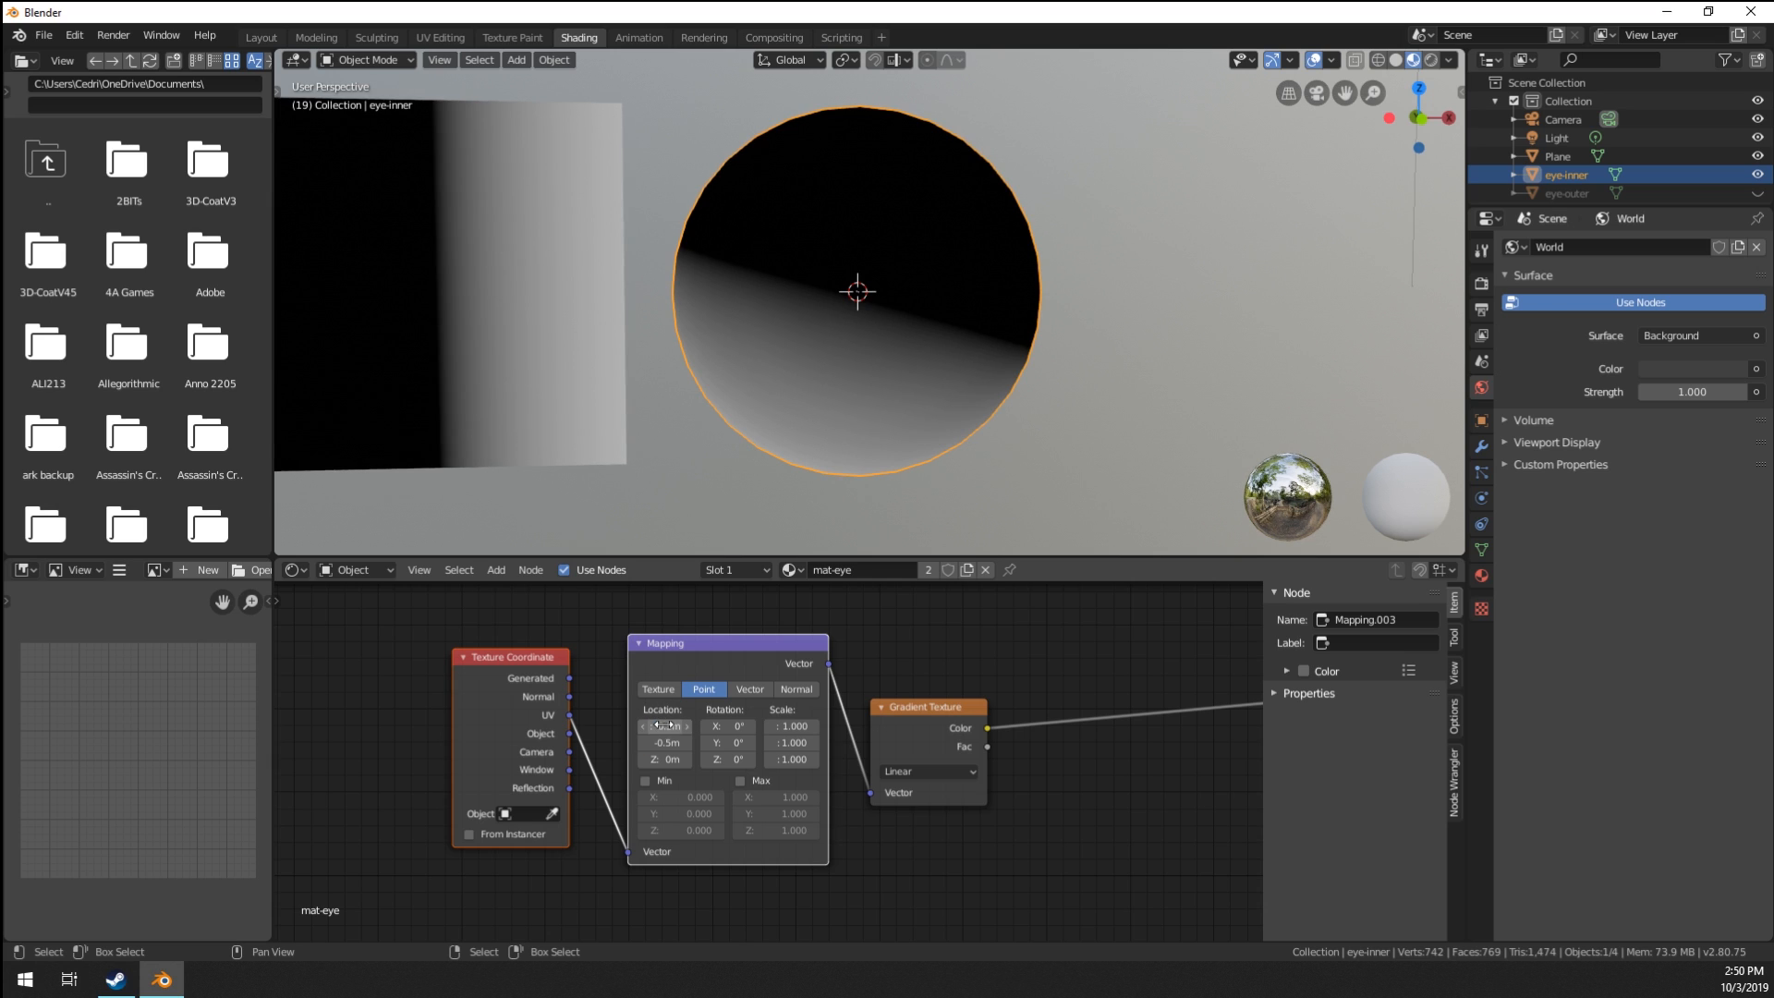
# Set the new Gradient Texture's type to Spherical.
pyautogui.scroll(-2, 786, 443)
pyautogui.scroll(1, 785, 443)
pyautogui.click(952, 776)
pyautogui.click(951, 776)
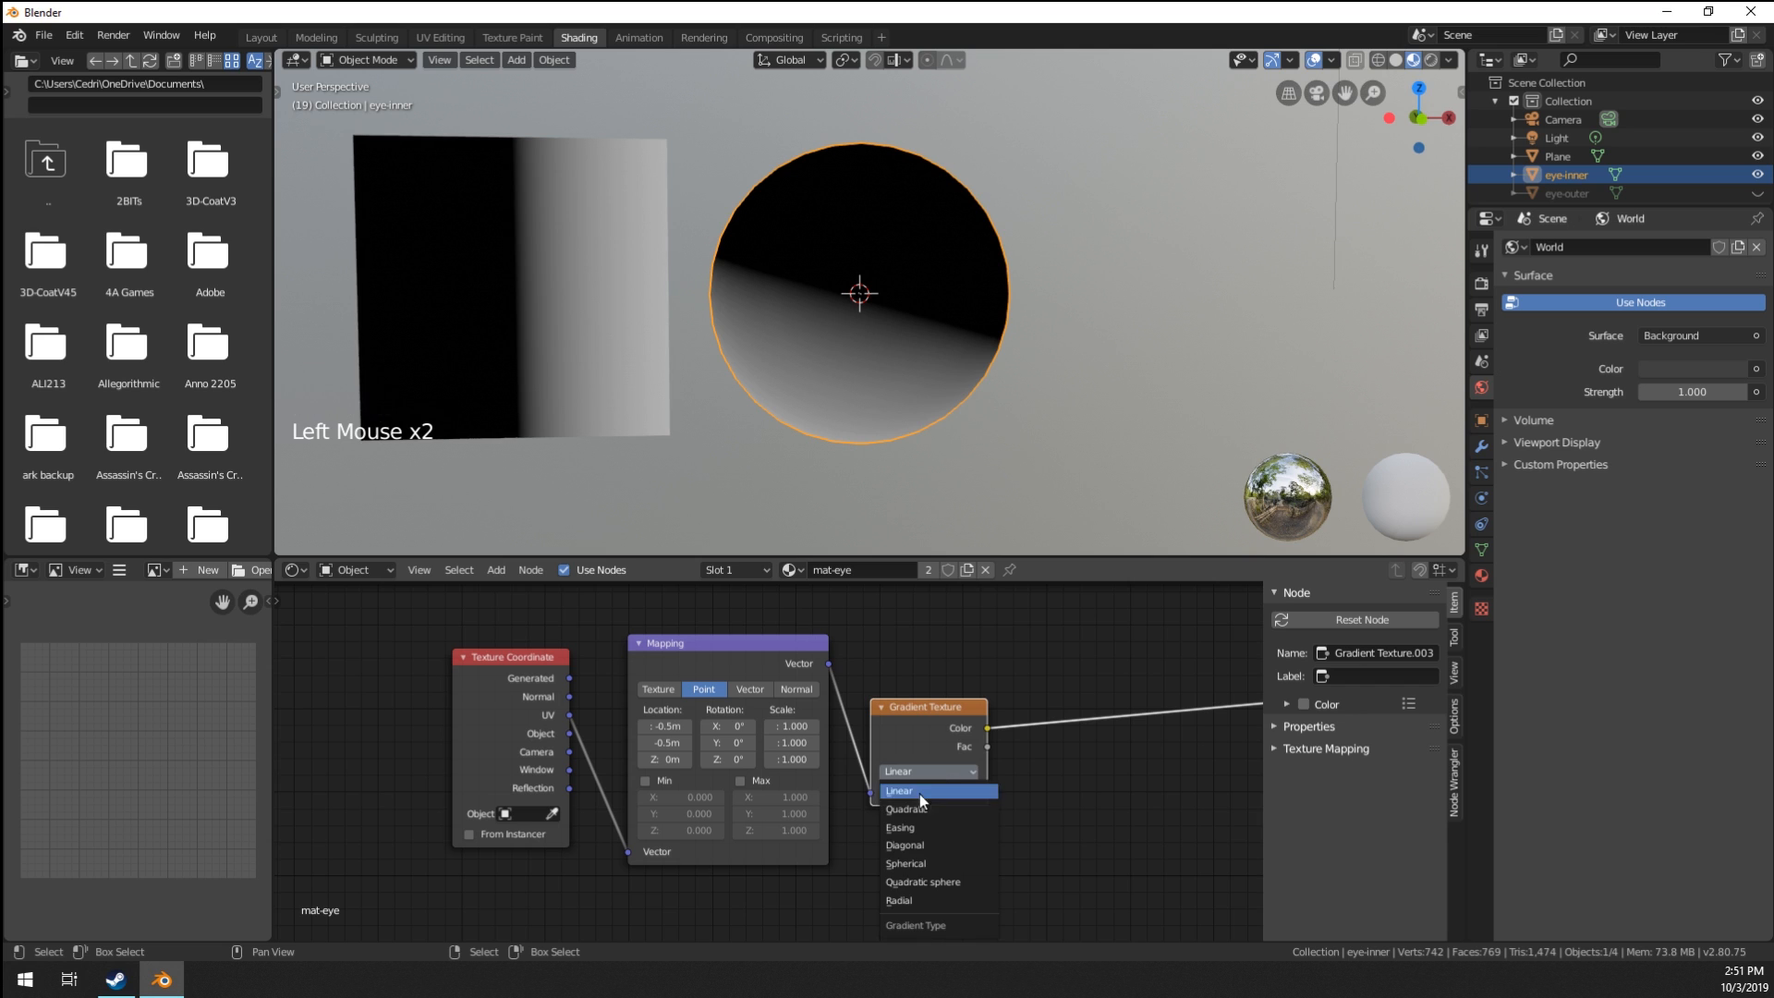
pyautogui.click(918, 850)
pyautogui.scroll(-4, 884, 702)
pyautogui.scroll(1, 884, 701)
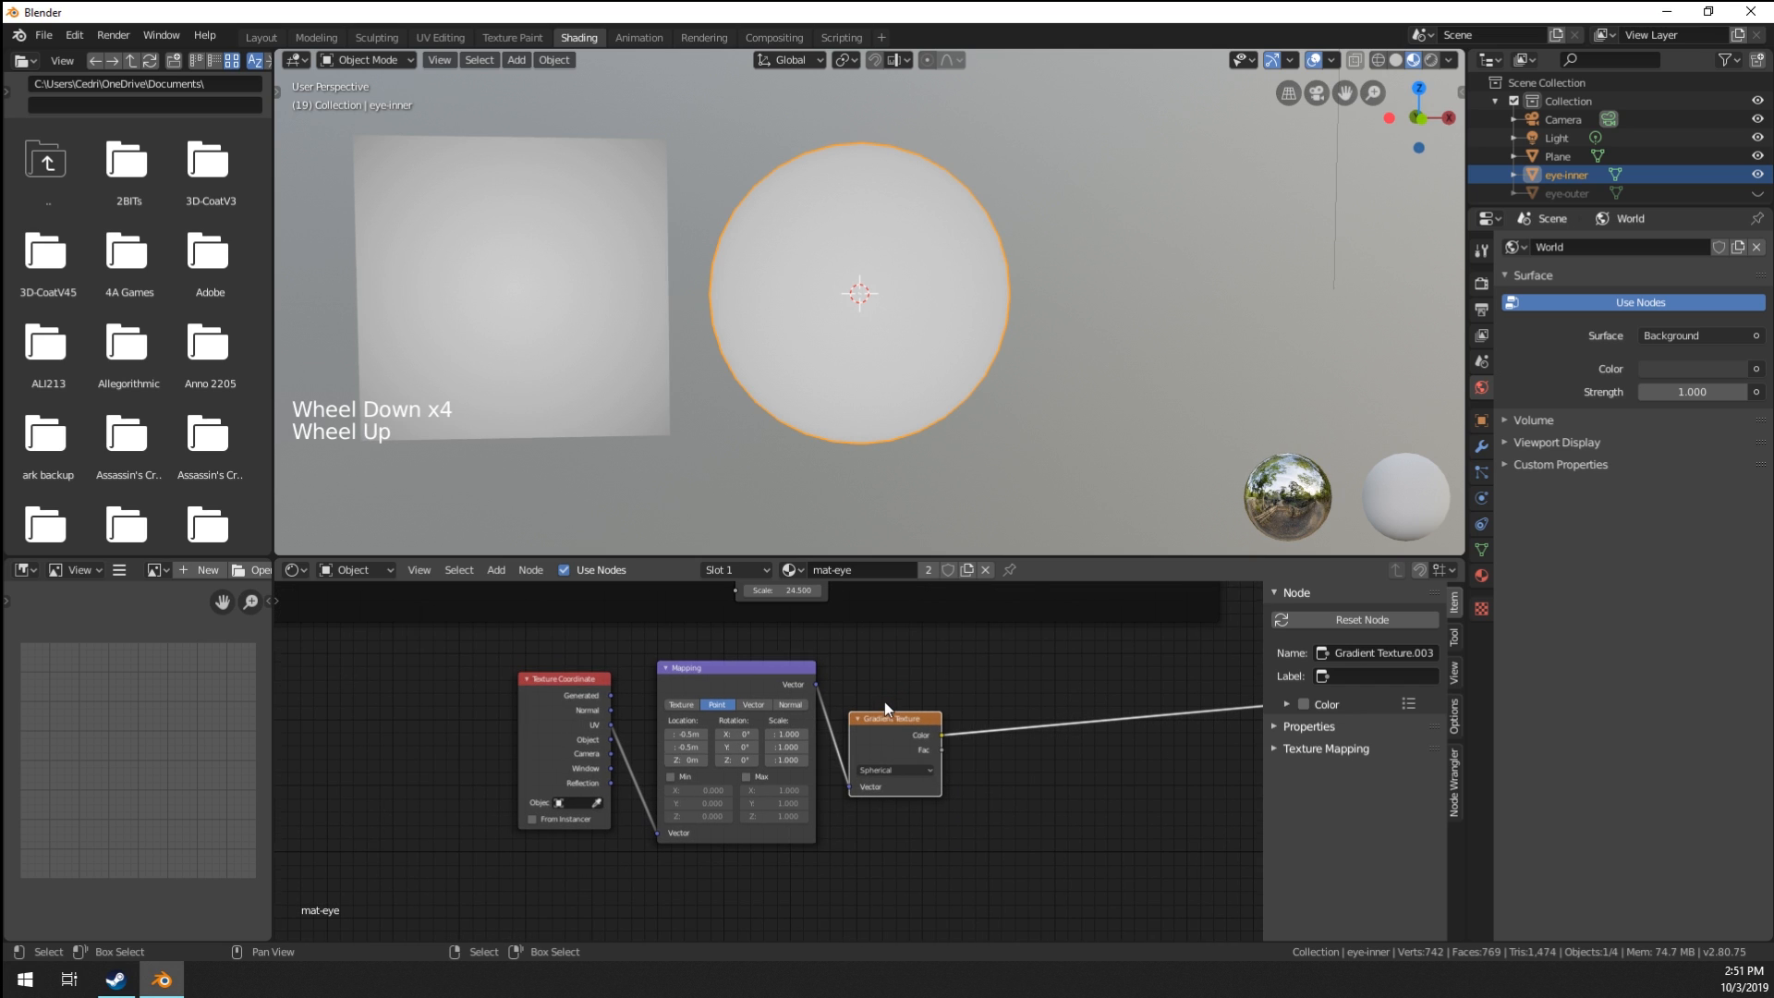
# Move the Texture Coordinate, Mapping and Gradient Texture nodes to the left together to make room after the gradient.
pyautogui.moveTo(926, 903); pyautogui.dragTo(902, 891, button='middle')
pyautogui.press('a')
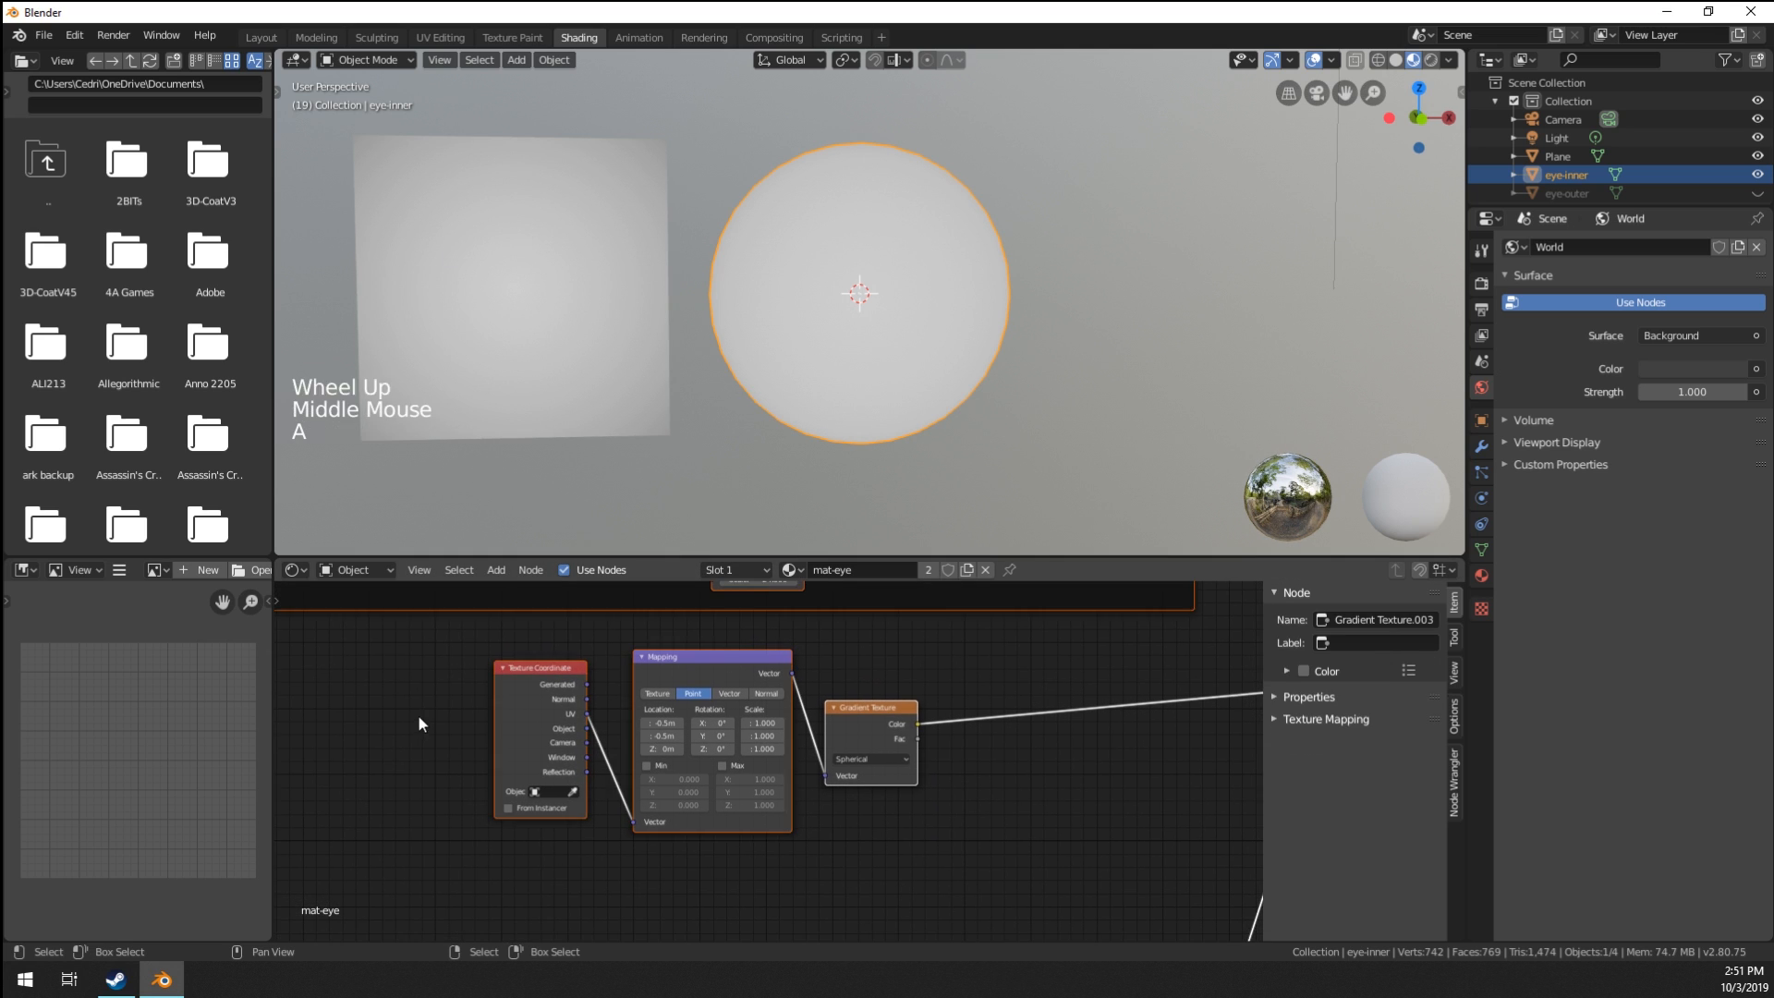
pyautogui.press('a')
pyautogui.press('a')
pyautogui.press('b')
pyautogui.moveTo(418, 691); pyautogui.dragTo(910, 794)
pyautogui.press('g')
pyautogui.click(687, 804)
# Insert a Math node on the Gradient Texture's output link, set to Power with a value of 3.
pyautogui.hotkey('shift', 'a')
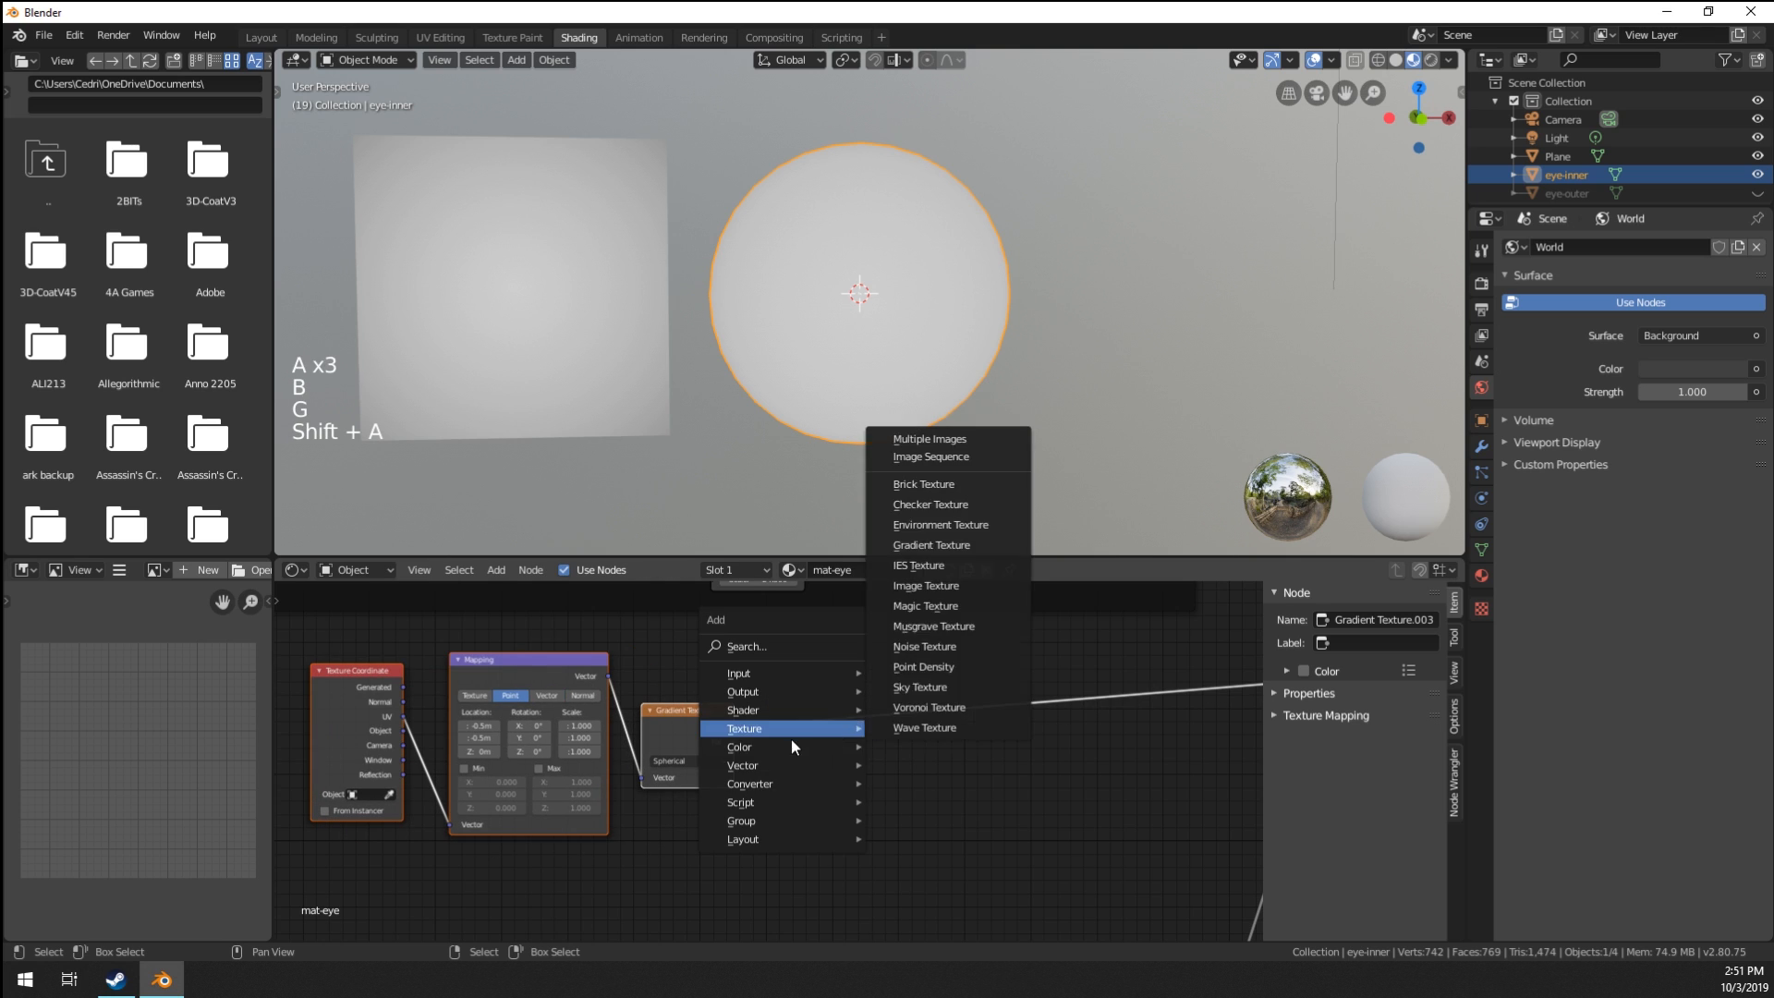
pyautogui.click(932, 640)
pyautogui.click(832, 741)
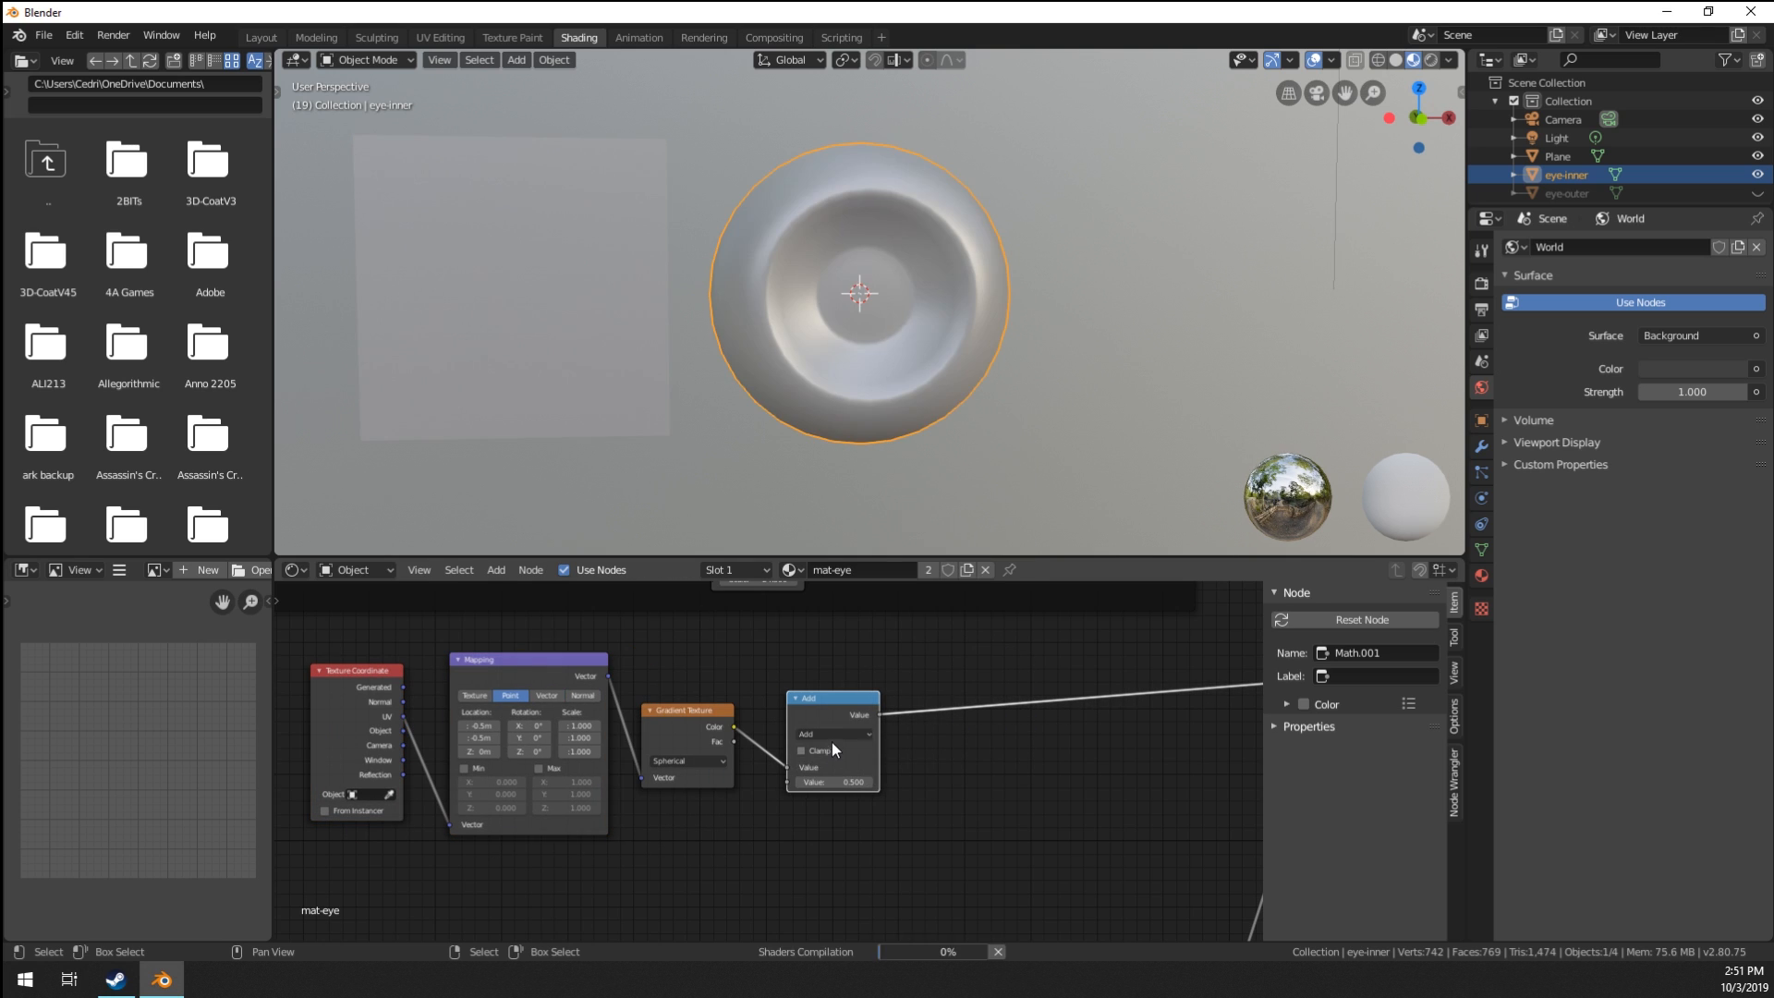
pyautogui.click(834, 736)
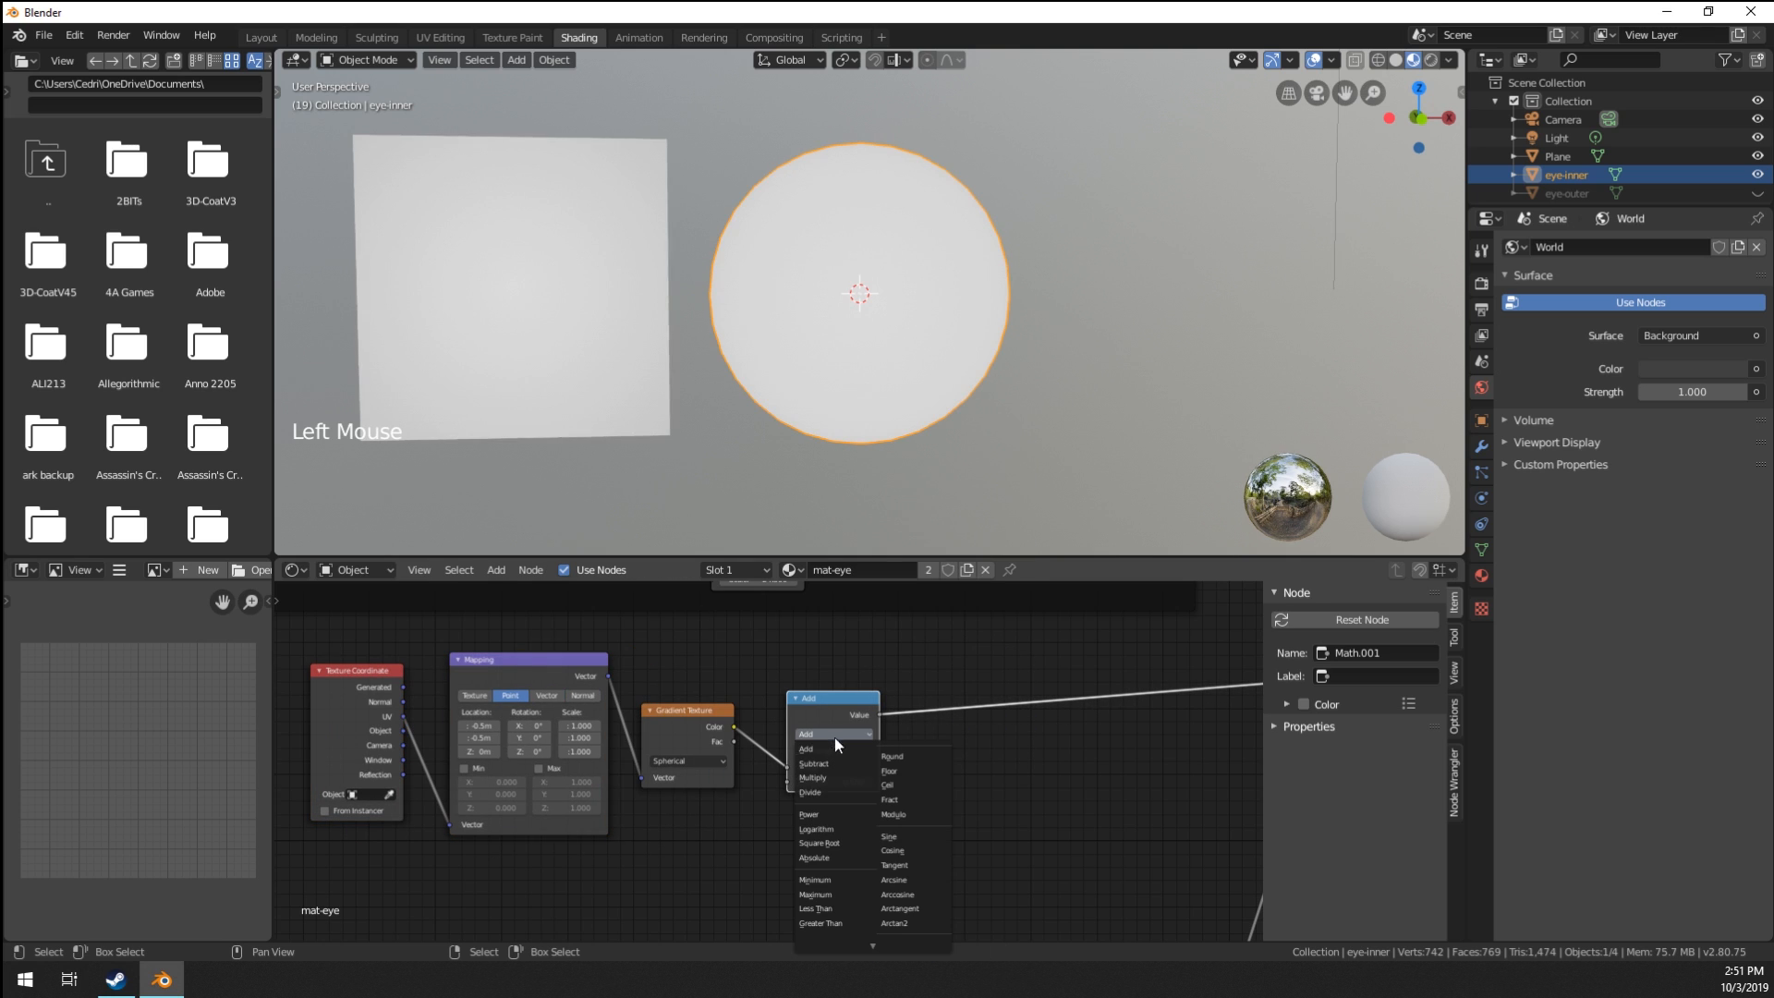
pyautogui.click(841, 814)
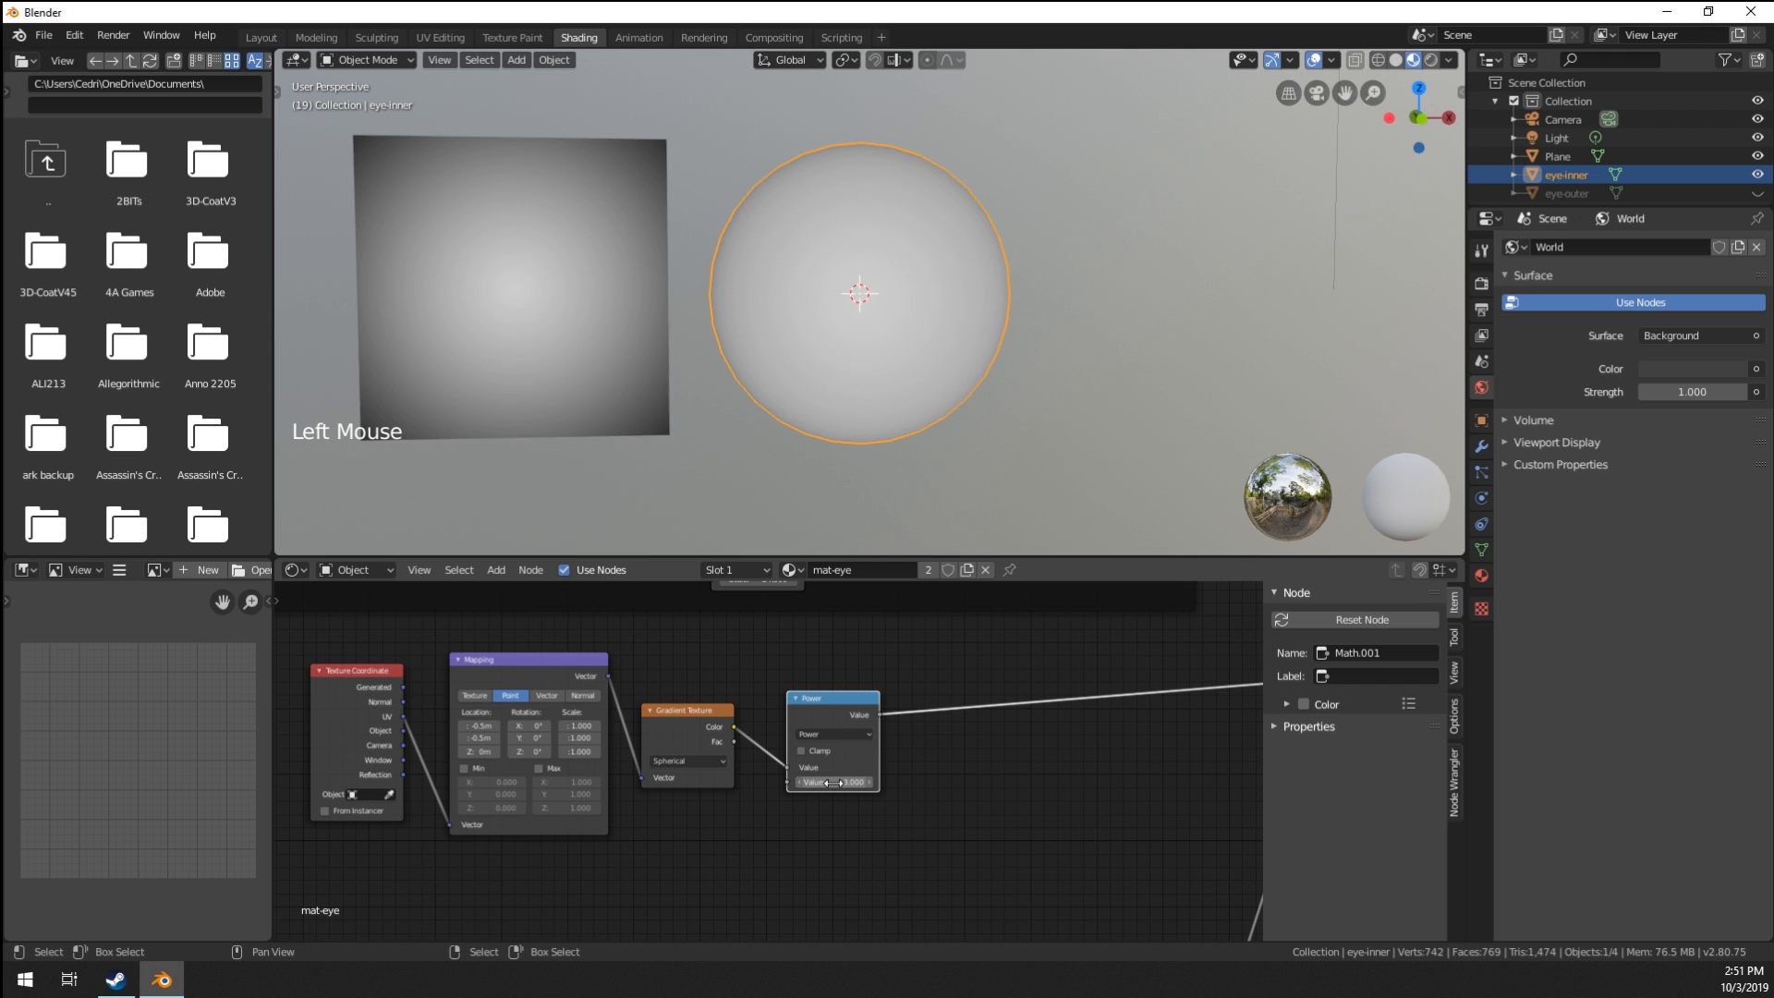
# Insert a ColorRamp node on the Power node's output link.
pyautogui.moveTo(851, 691); pyautogui.dragTo(796, 682, button='middle')
pyautogui.moveTo(904, 712); pyautogui.dragTo(878, 702, button='middle')
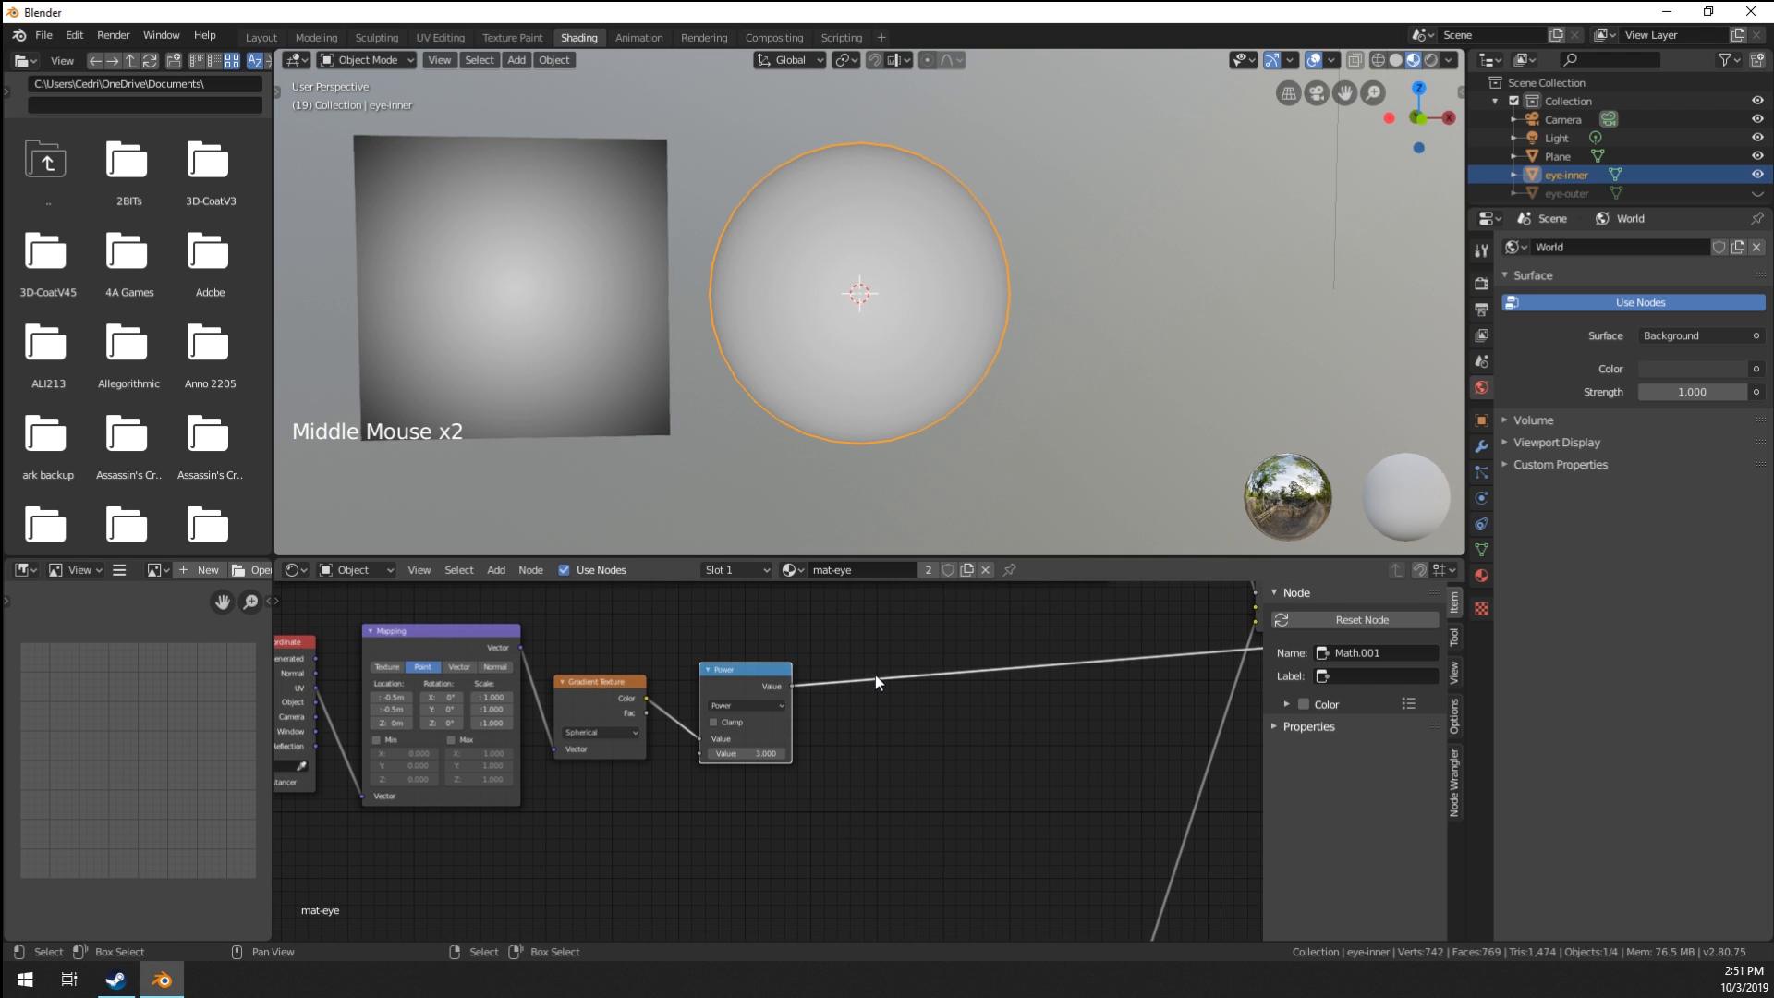
pyautogui.hotkey('shift', 'a')
pyautogui.moveTo(874, 674)
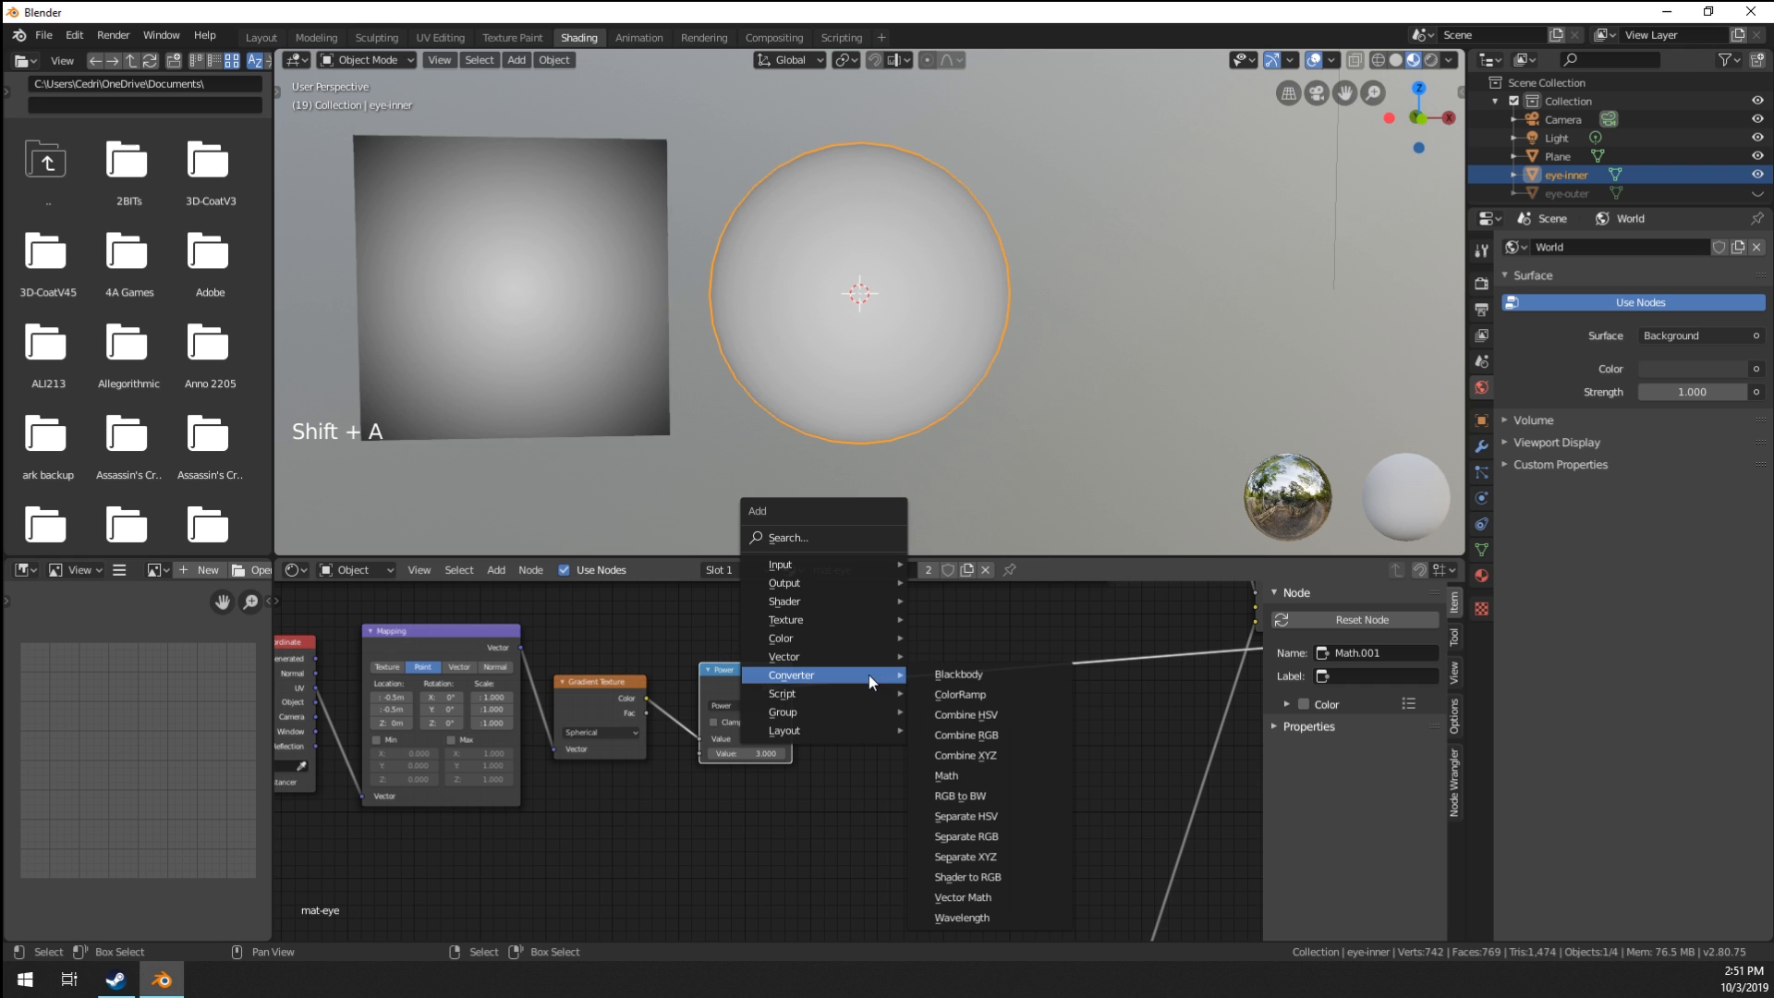
pyautogui.click(975, 698)
pyautogui.click(824, 652)
# Move the new ColorRamp's black stop to position 0.541.
pyautogui.moveTo(934, 744); pyautogui.dragTo(887, 764, button='middle')
pyautogui.scroll(5, 895, 753)
pyautogui.scroll(-9, 949, 774)
pyautogui.moveTo(887, 763); pyautogui.dragTo(767, 757, button='middle')
pyautogui.scroll(7, 799, 763)
pyautogui.scroll(-2, 799, 762)
pyautogui.scroll(4, 767, 757)
pyautogui.scroll(-1, 869, 348)
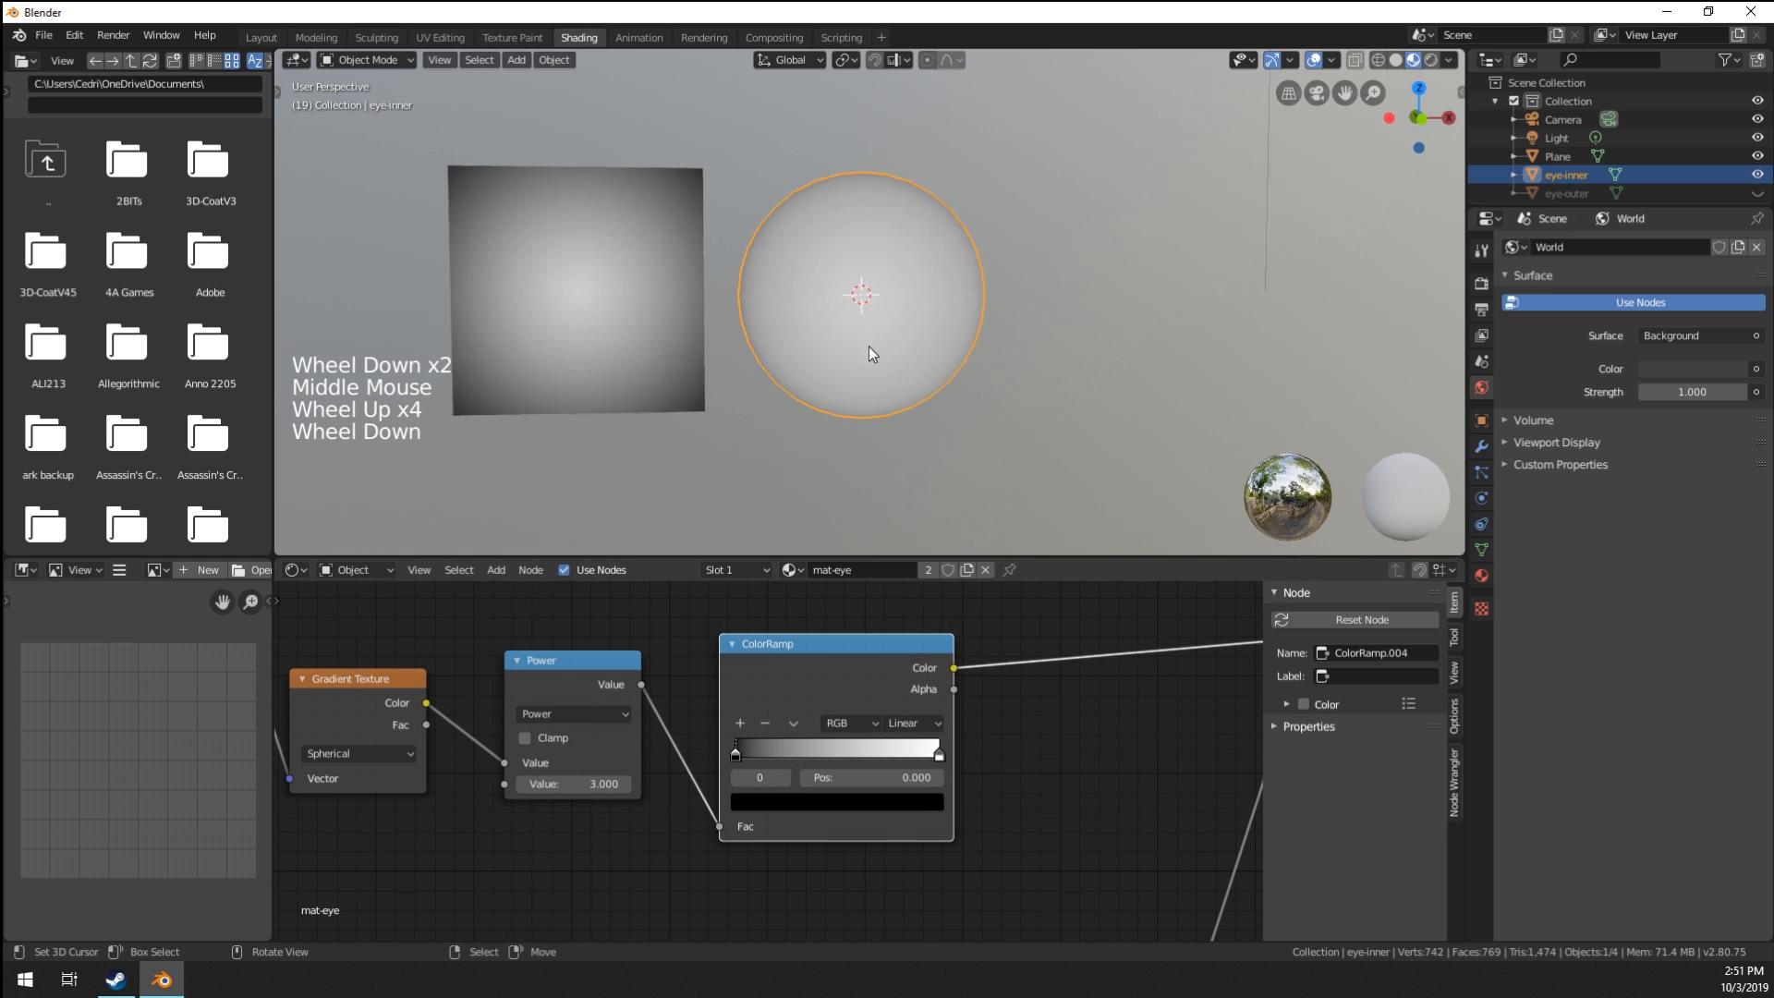
pyautogui.scroll(-6, 869, 346)
pyautogui.scroll(6, 789, 753)
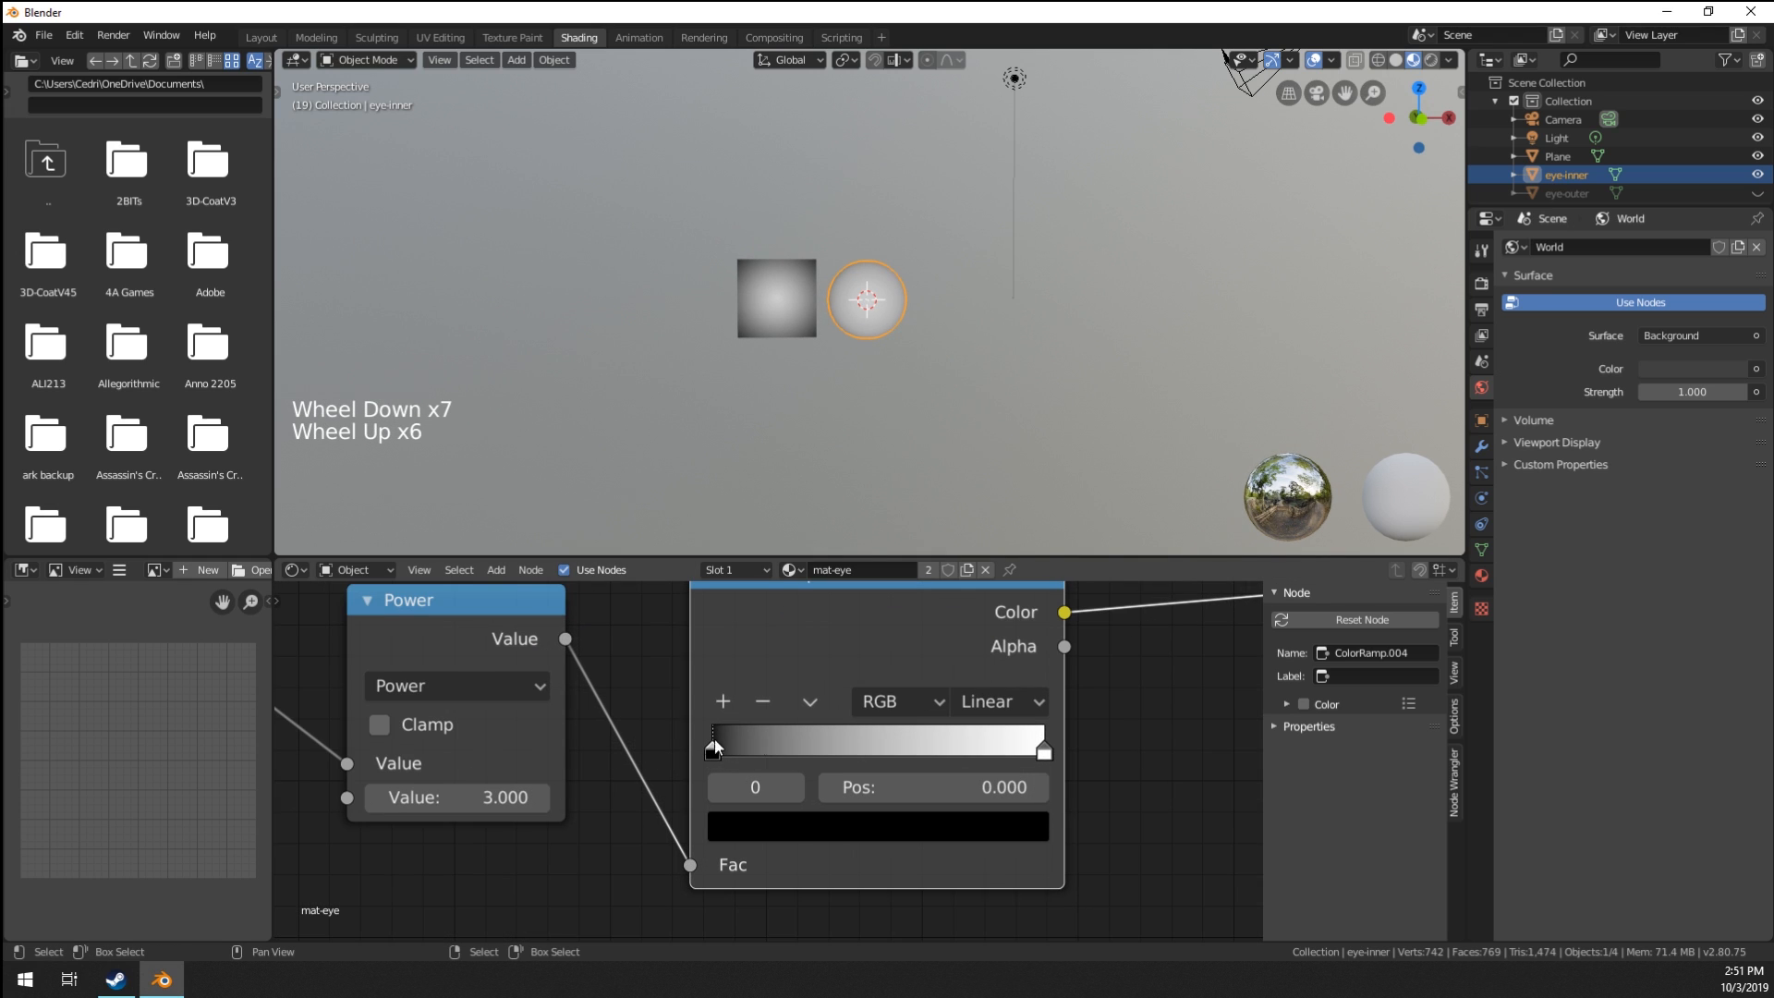
pyautogui.moveTo(713, 747); pyautogui.dragTo(898, 748)
pyautogui.scroll(7, 939, 324)
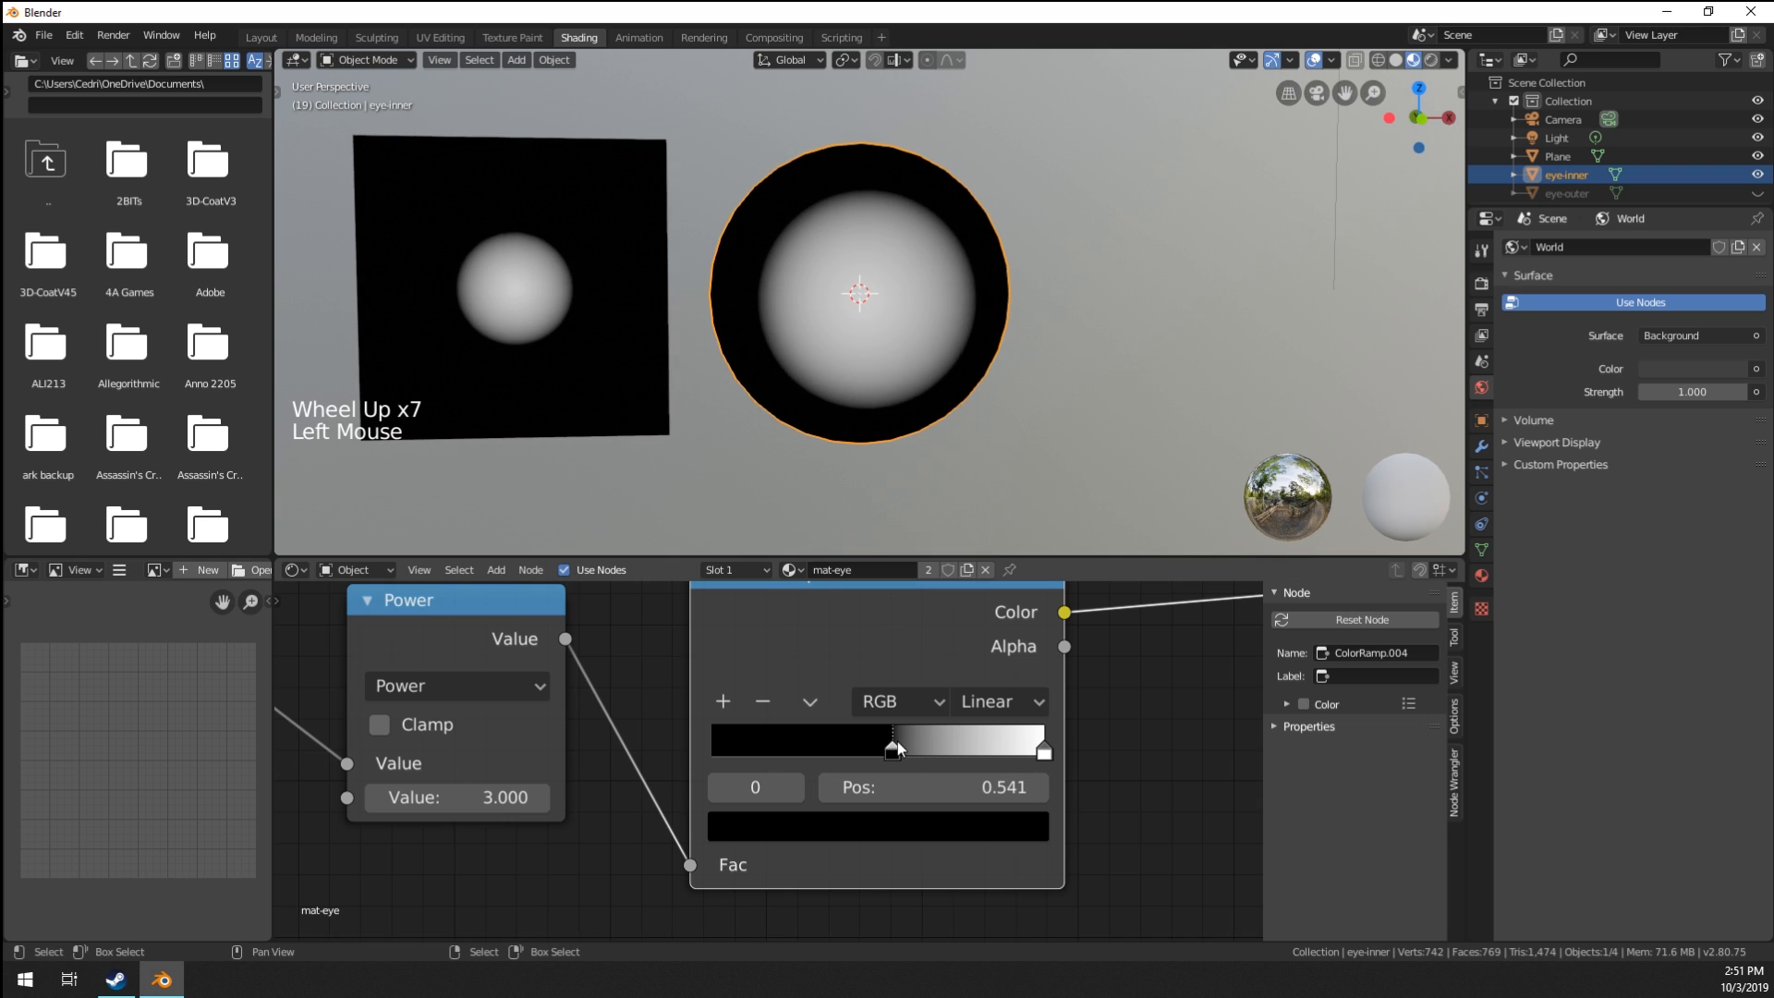
# Shape a white ring in the ColorRamp by adding a stop, keeping the middle one white and making the last black at 0.777.
pyautogui.moveTo(1044, 750); pyautogui.dragTo(976, 756)
pyautogui.click(723, 702)
pyautogui.click(962, 818)
pyautogui.click(976, 605)
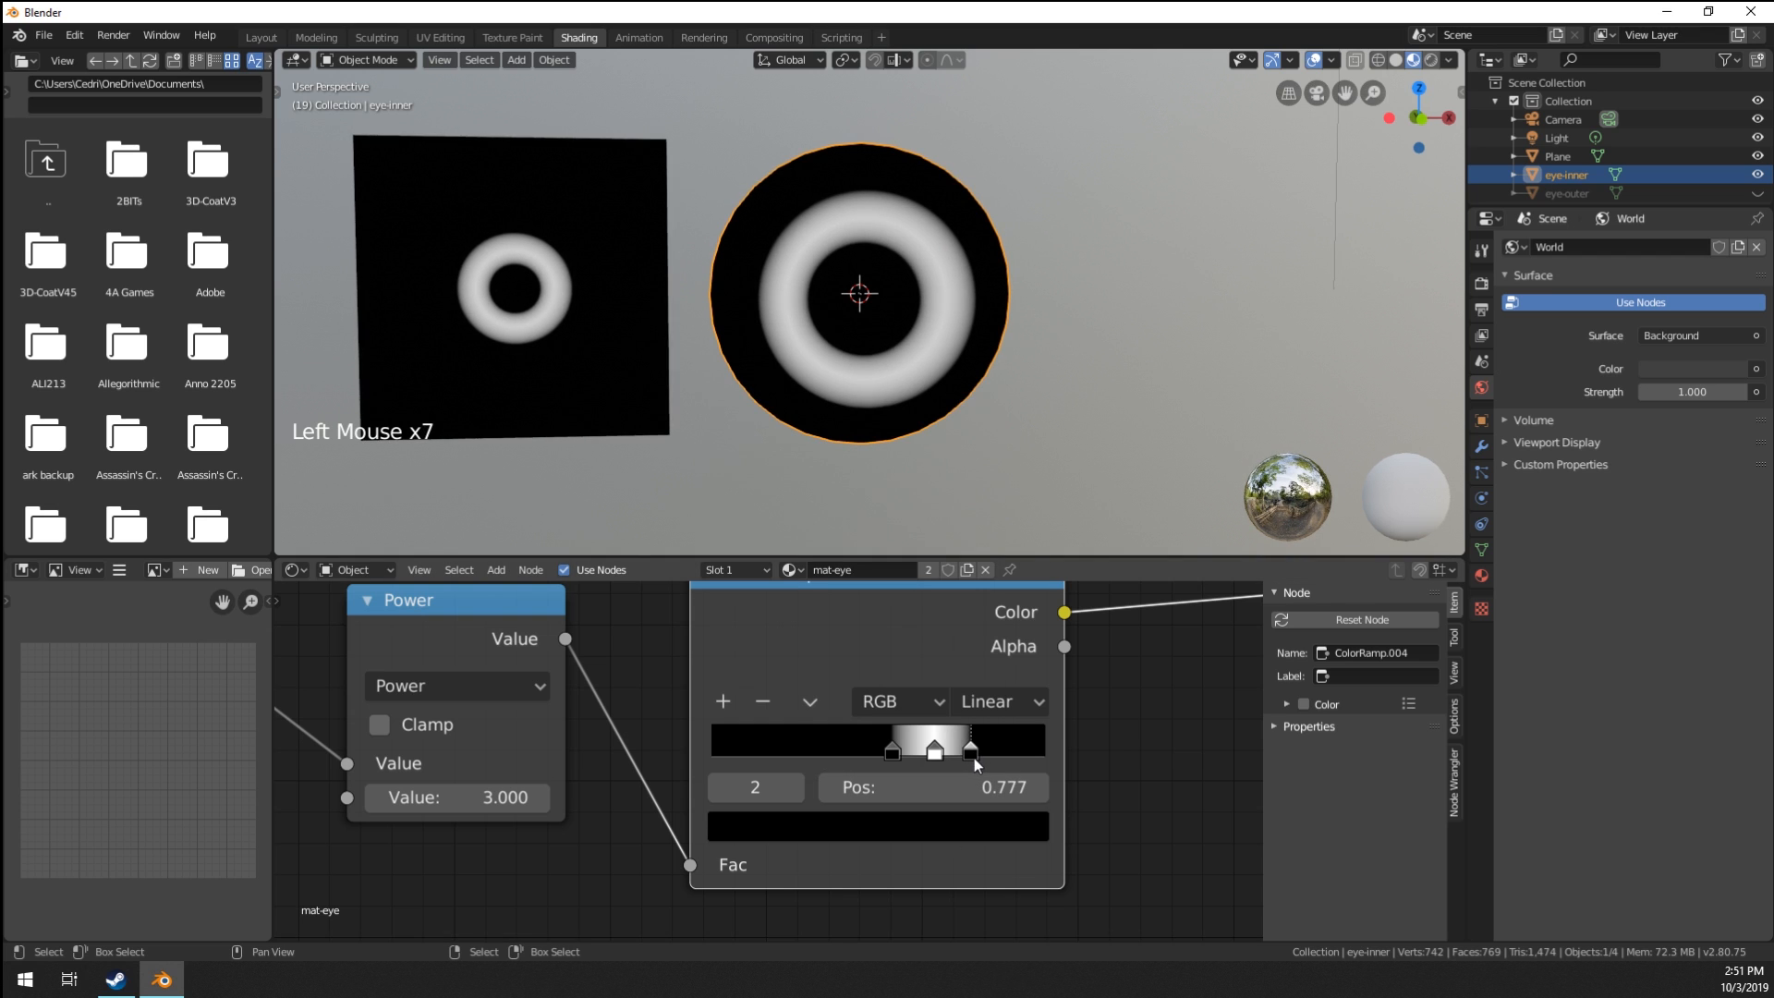
pyautogui.scroll(-12, 974, 758)
pyautogui.moveTo(974, 759); pyautogui.dragTo(877, 810, button='middle')
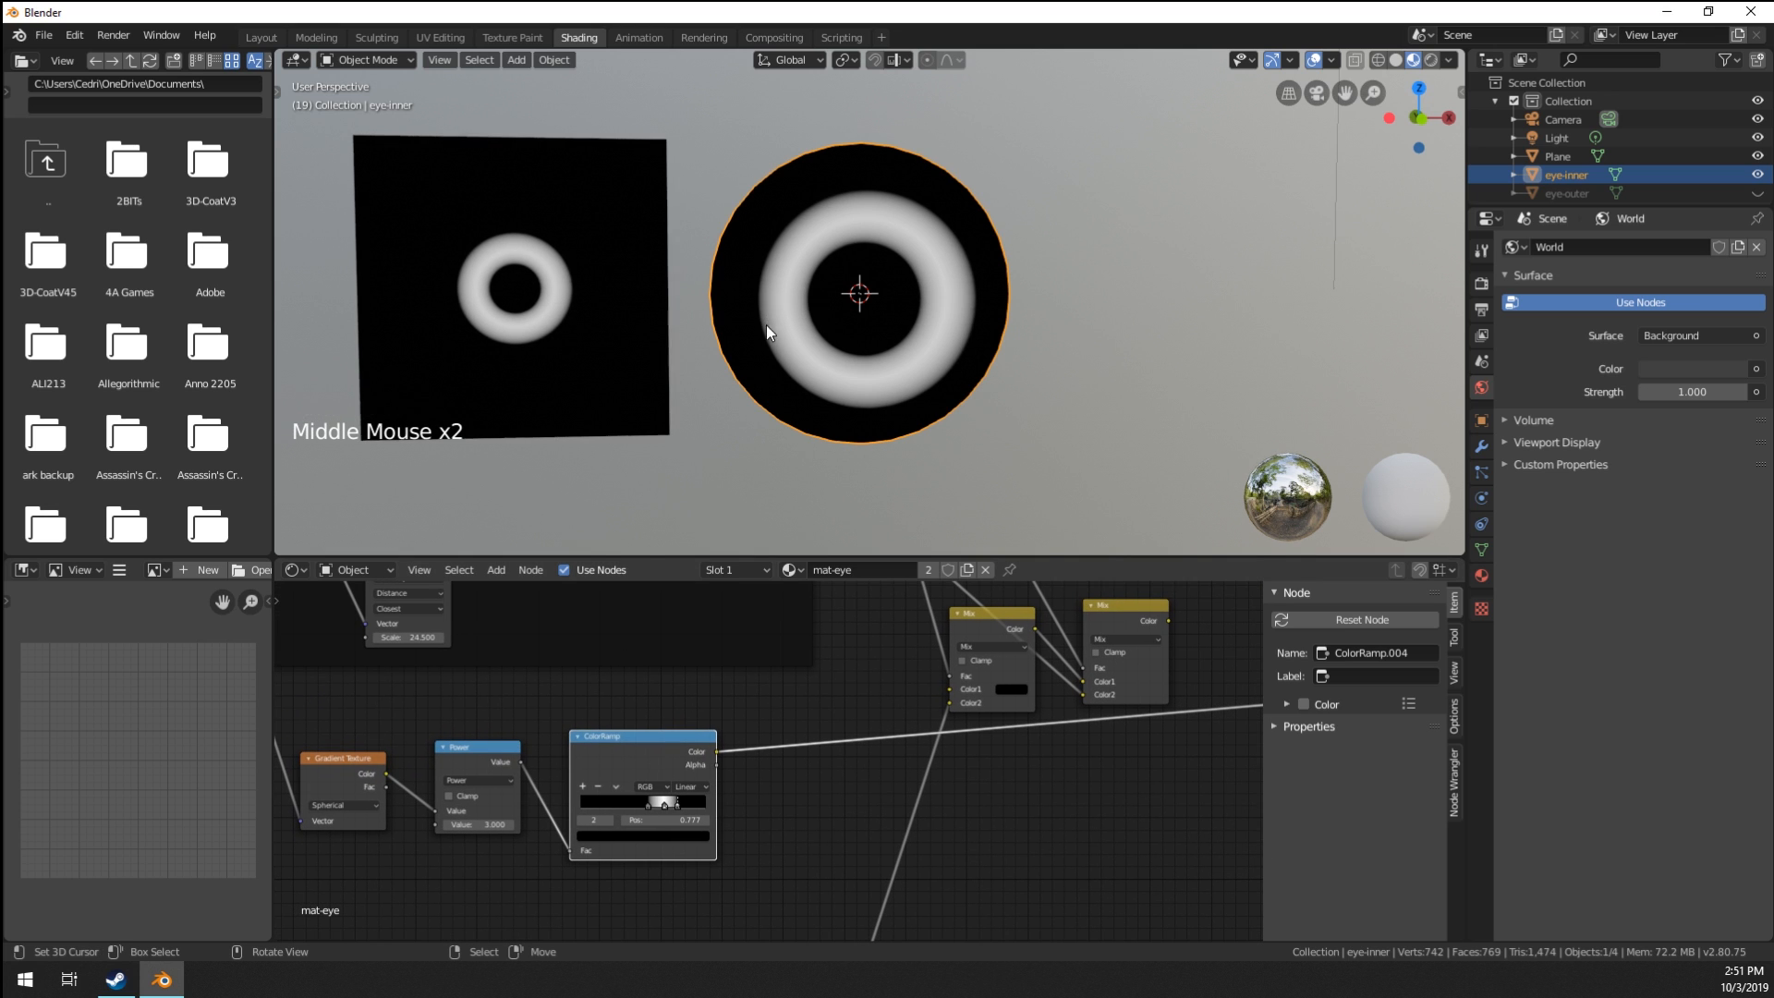
pyautogui.moveTo(846, 699); pyautogui.dragTo(772, 582, button='middle')
pyautogui.scroll(-6, 811, 684)
pyautogui.moveTo(811, 684)
pyautogui.mouseDown(button='middle')
pyautogui.moveTo(750, 748)
pyautogui.moveTo(788, 705)
pyautogui.mouseUp(button='middle')
pyautogui.scroll(4, 784, 711)
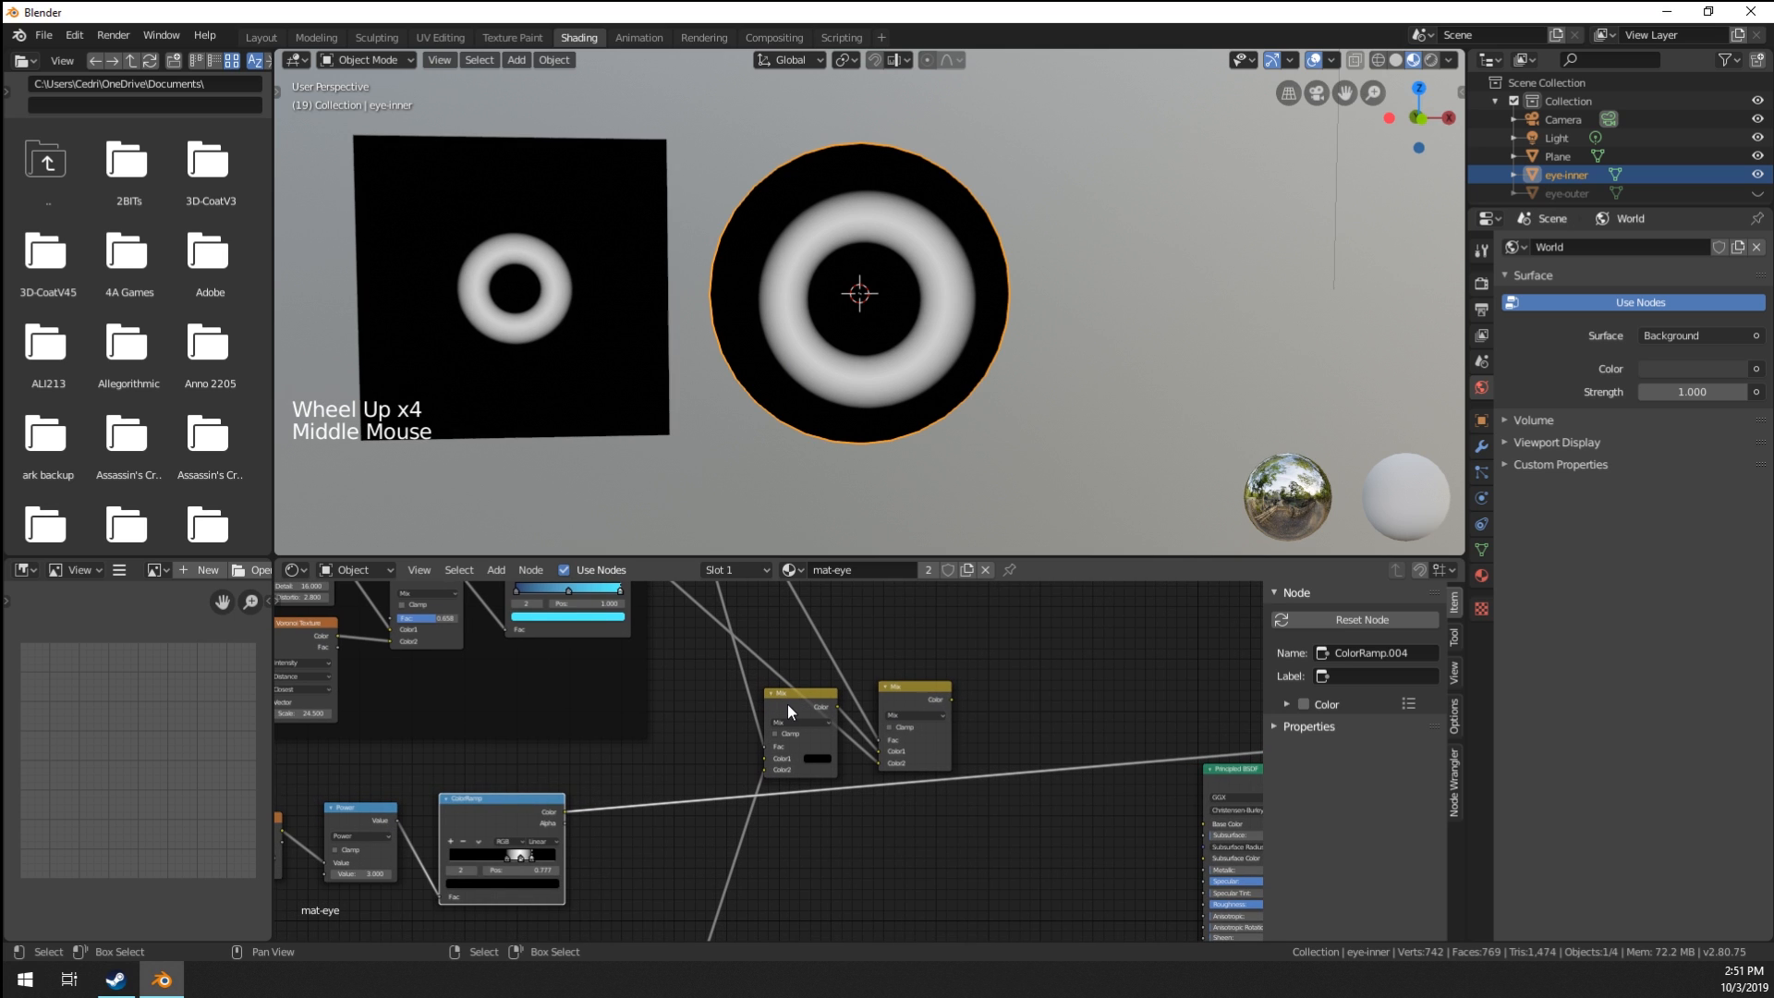
pyautogui.press('b')
pyautogui.moveTo(785, 698); pyautogui.dragTo(912, 743)
pyautogui.press('g')
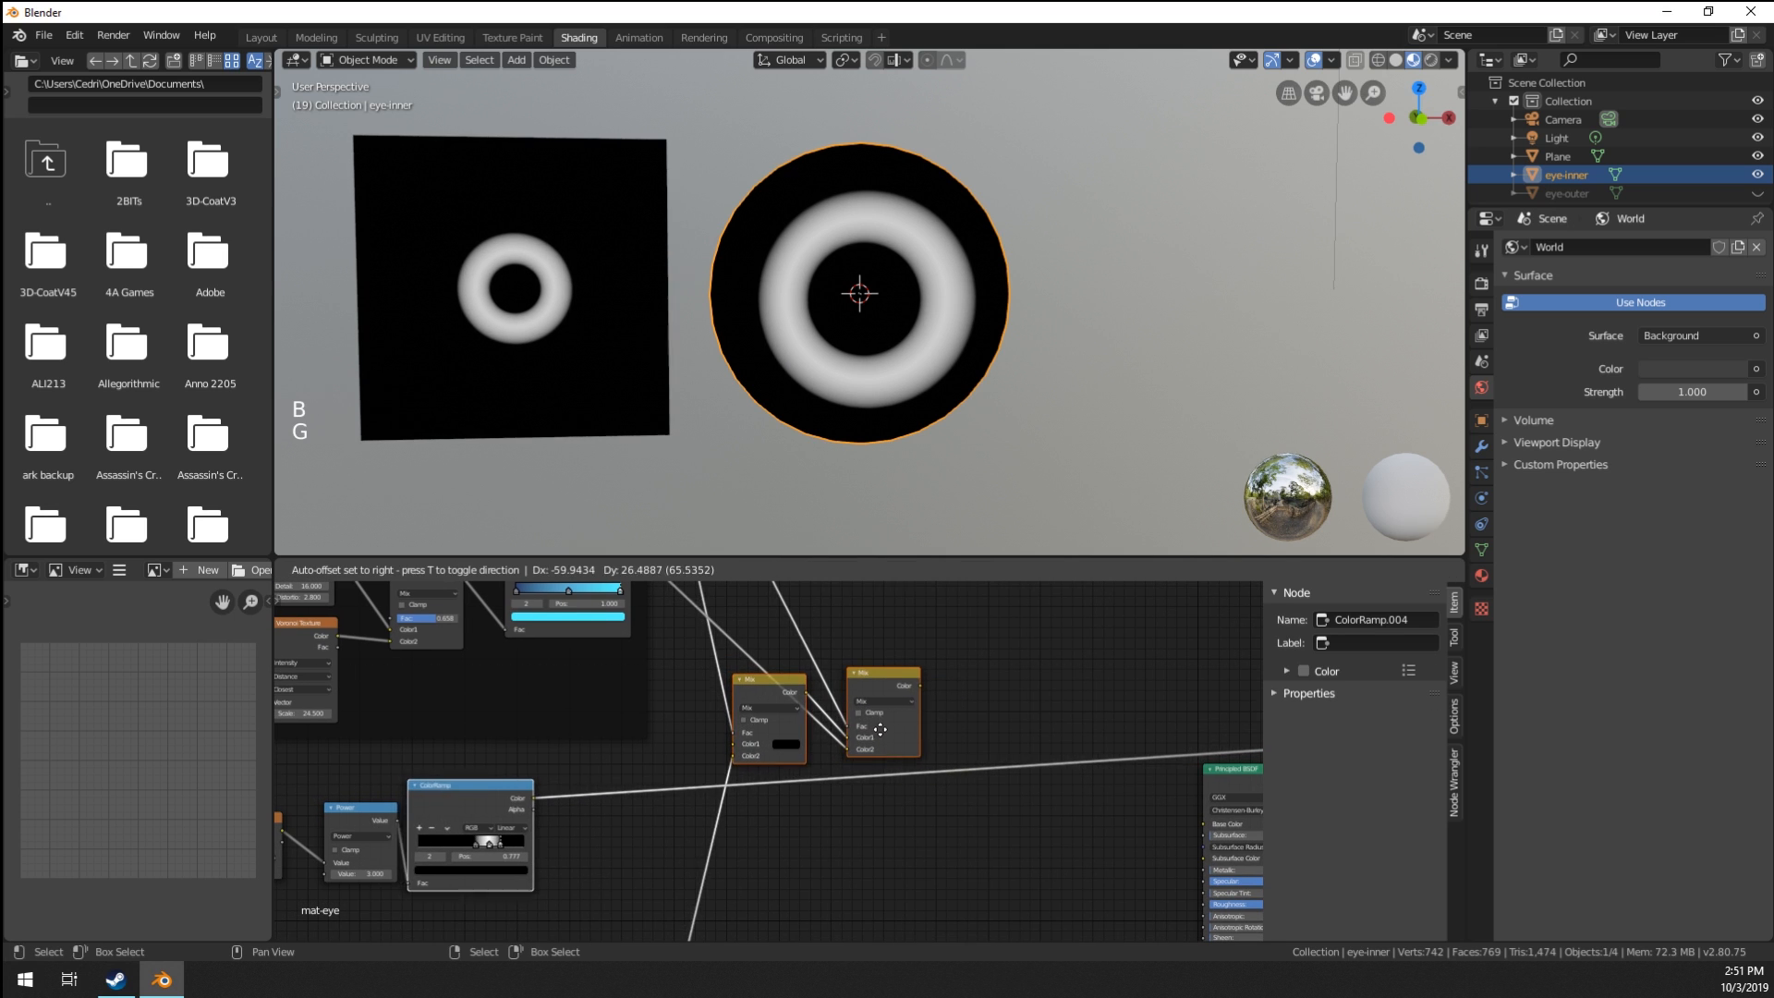
pyautogui.rightClick(880, 729)
# Move only the two final Mix nodes to the right, leaving space between them and the iris frame.
pyautogui.press('a')
pyautogui.press('a')
pyautogui.press('a')
pyautogui.press('b')
pyautogui.moveTo(752, 708); pyautogui.dragTo(920, 742)
pyautogui.press('g')
pyautogui.click(882, 735)
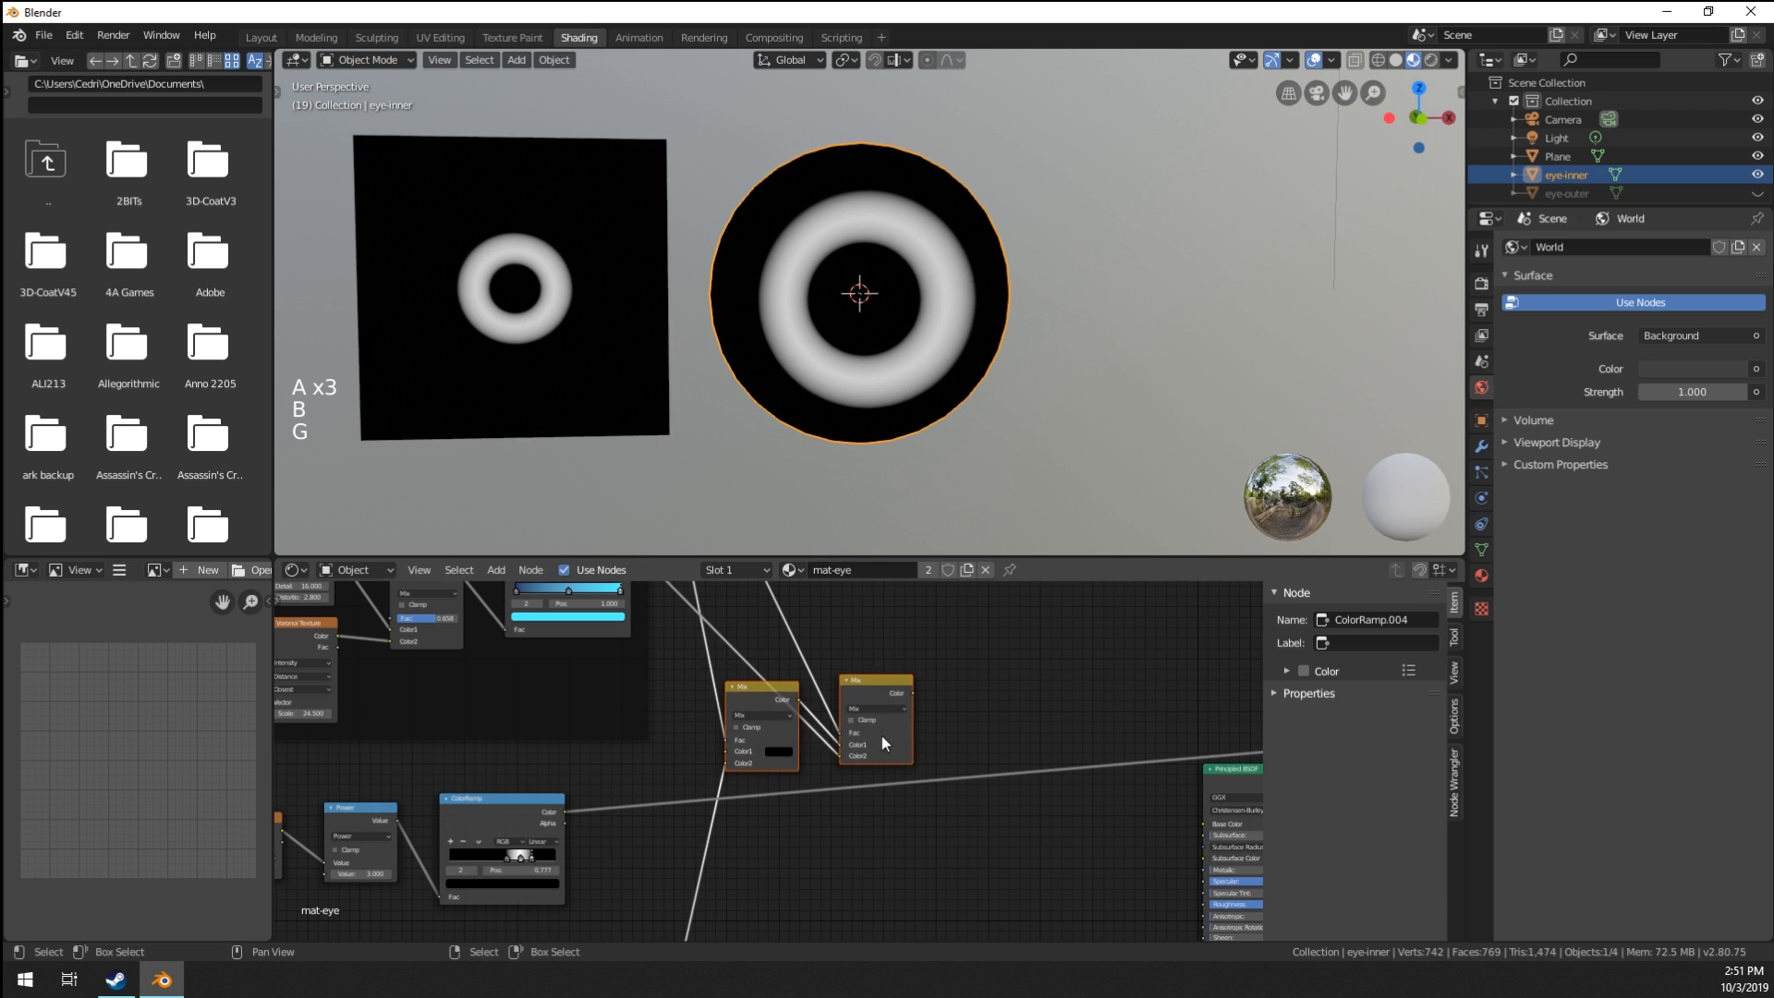
pyautogui.click(901, 739)
pyautogui.press('g')
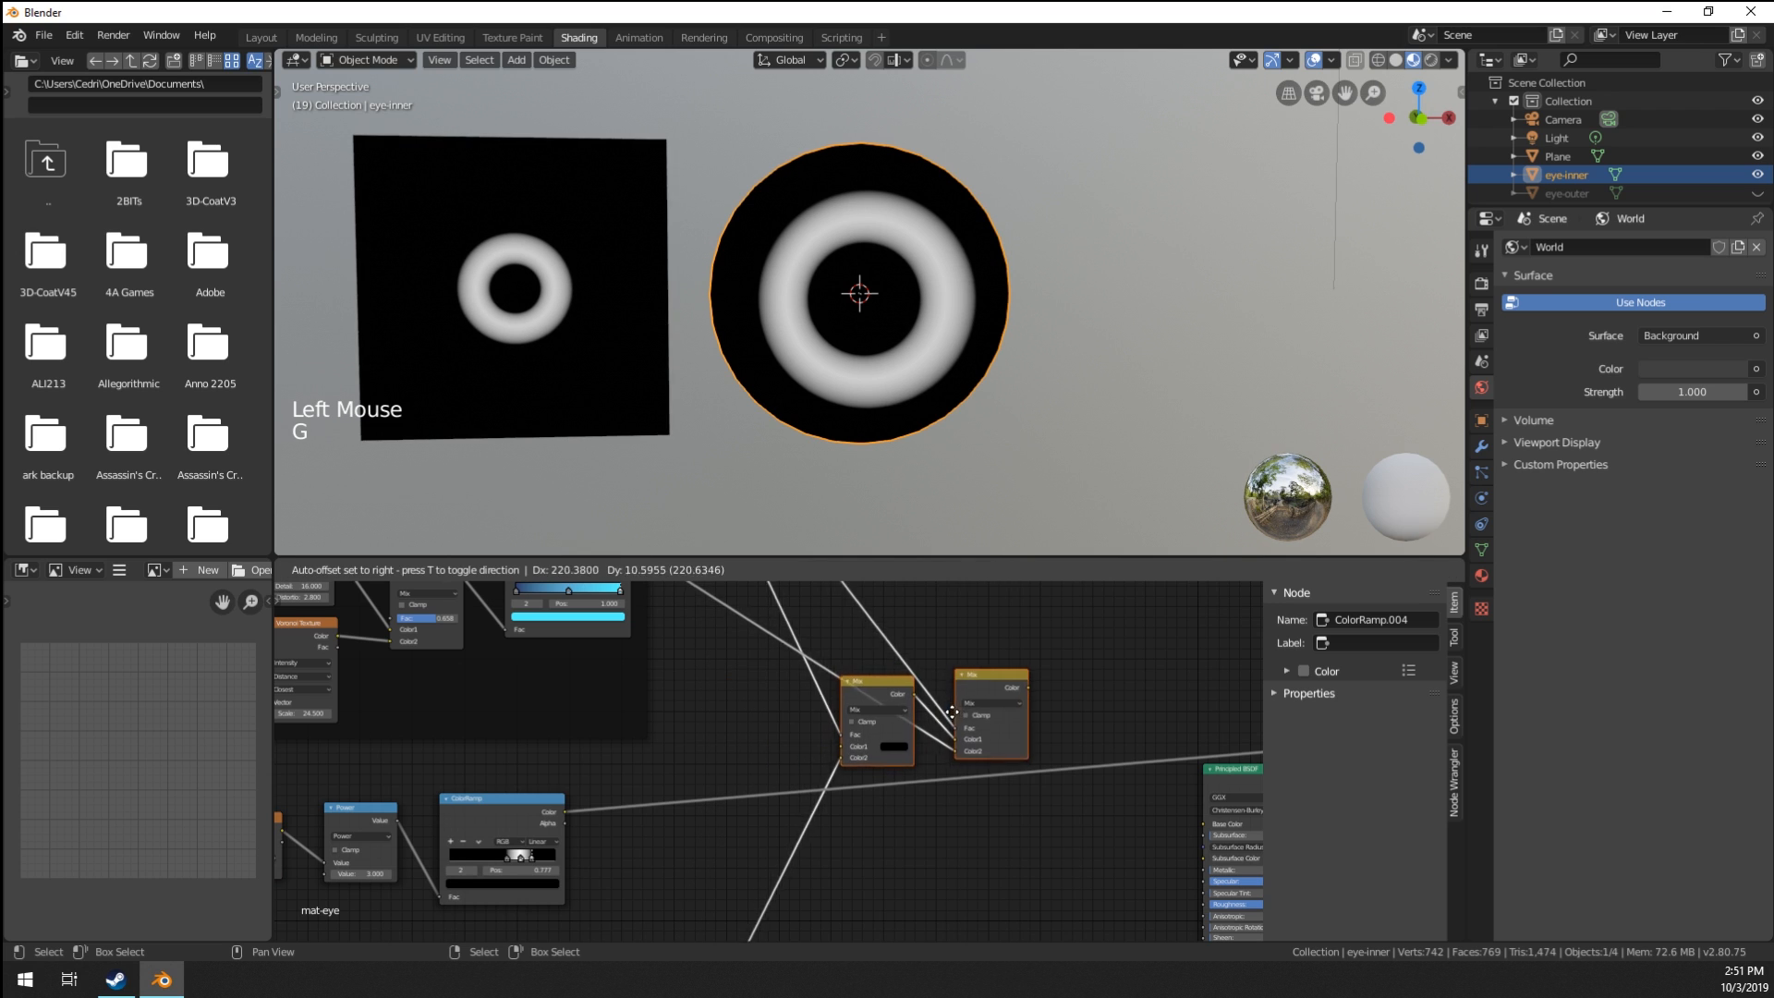
pyautogui.middleClick(763, 745)
pyautogui.rightClick(617, 652)
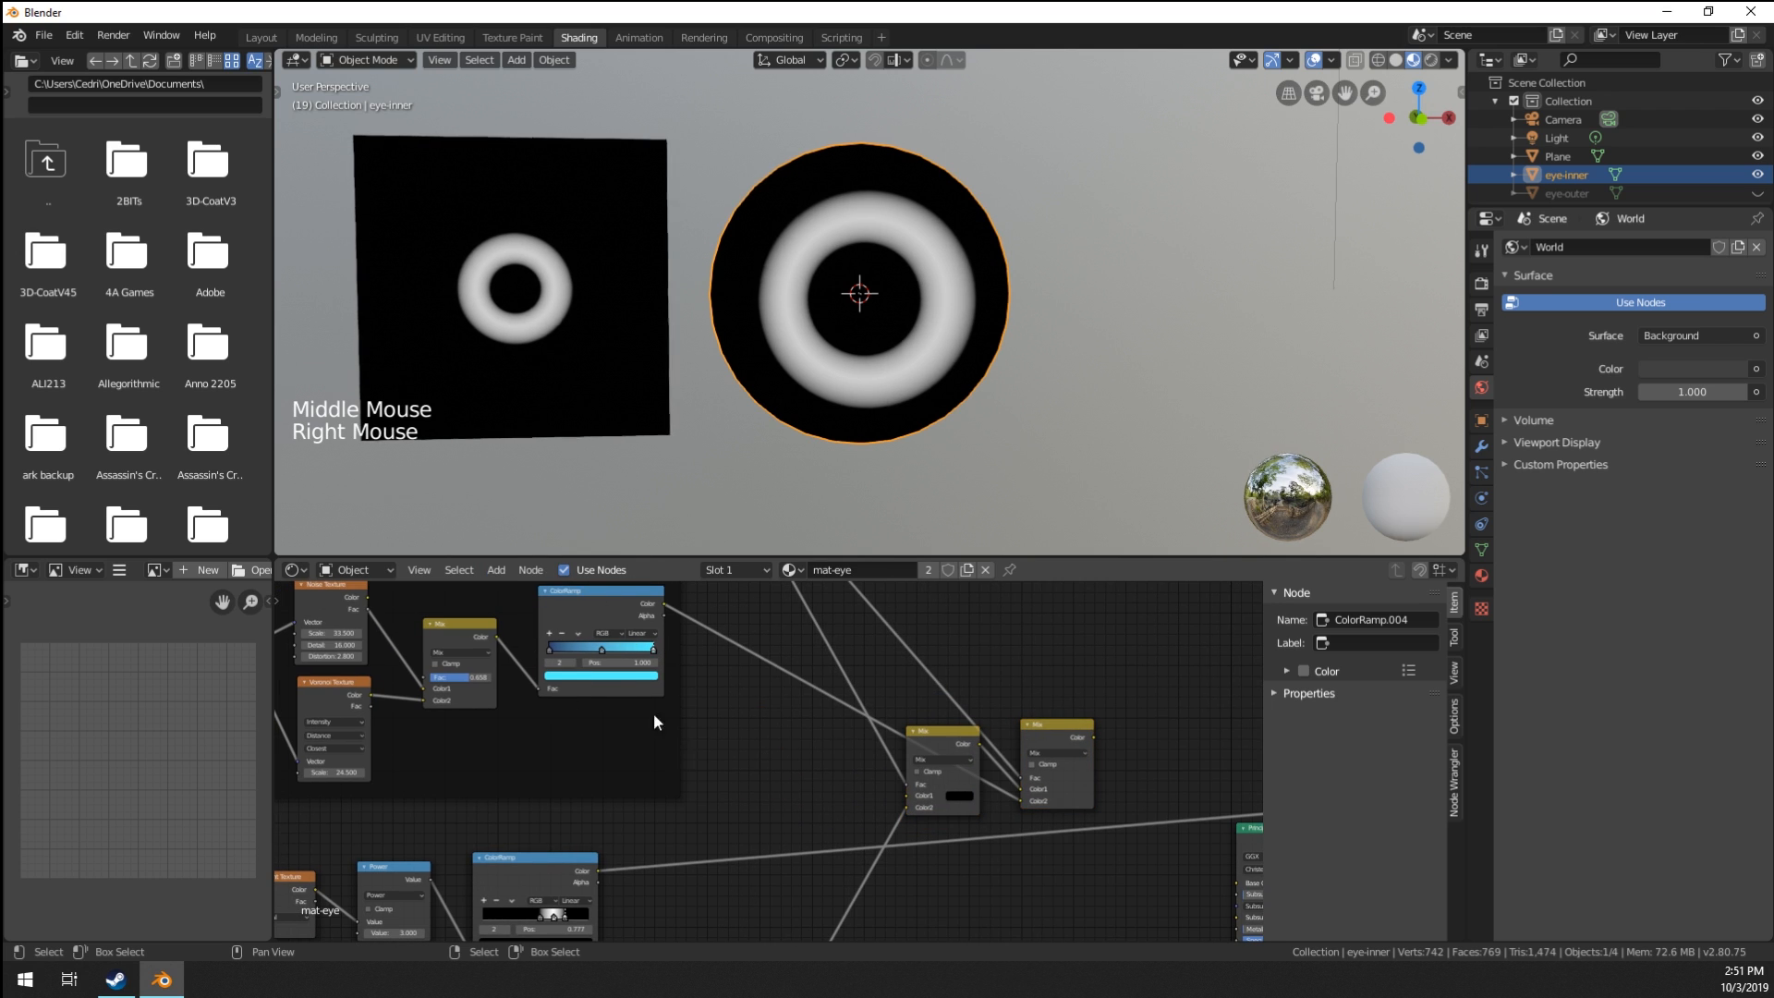
# Insert a MixRGB node on the link from the iris ColorRamp to the second Mix node.
pyautogui.moveTo(652, 712); pyautogui.dragTo(407, 666, button='middle')
pyautogui.hotkey('shift', 'a')
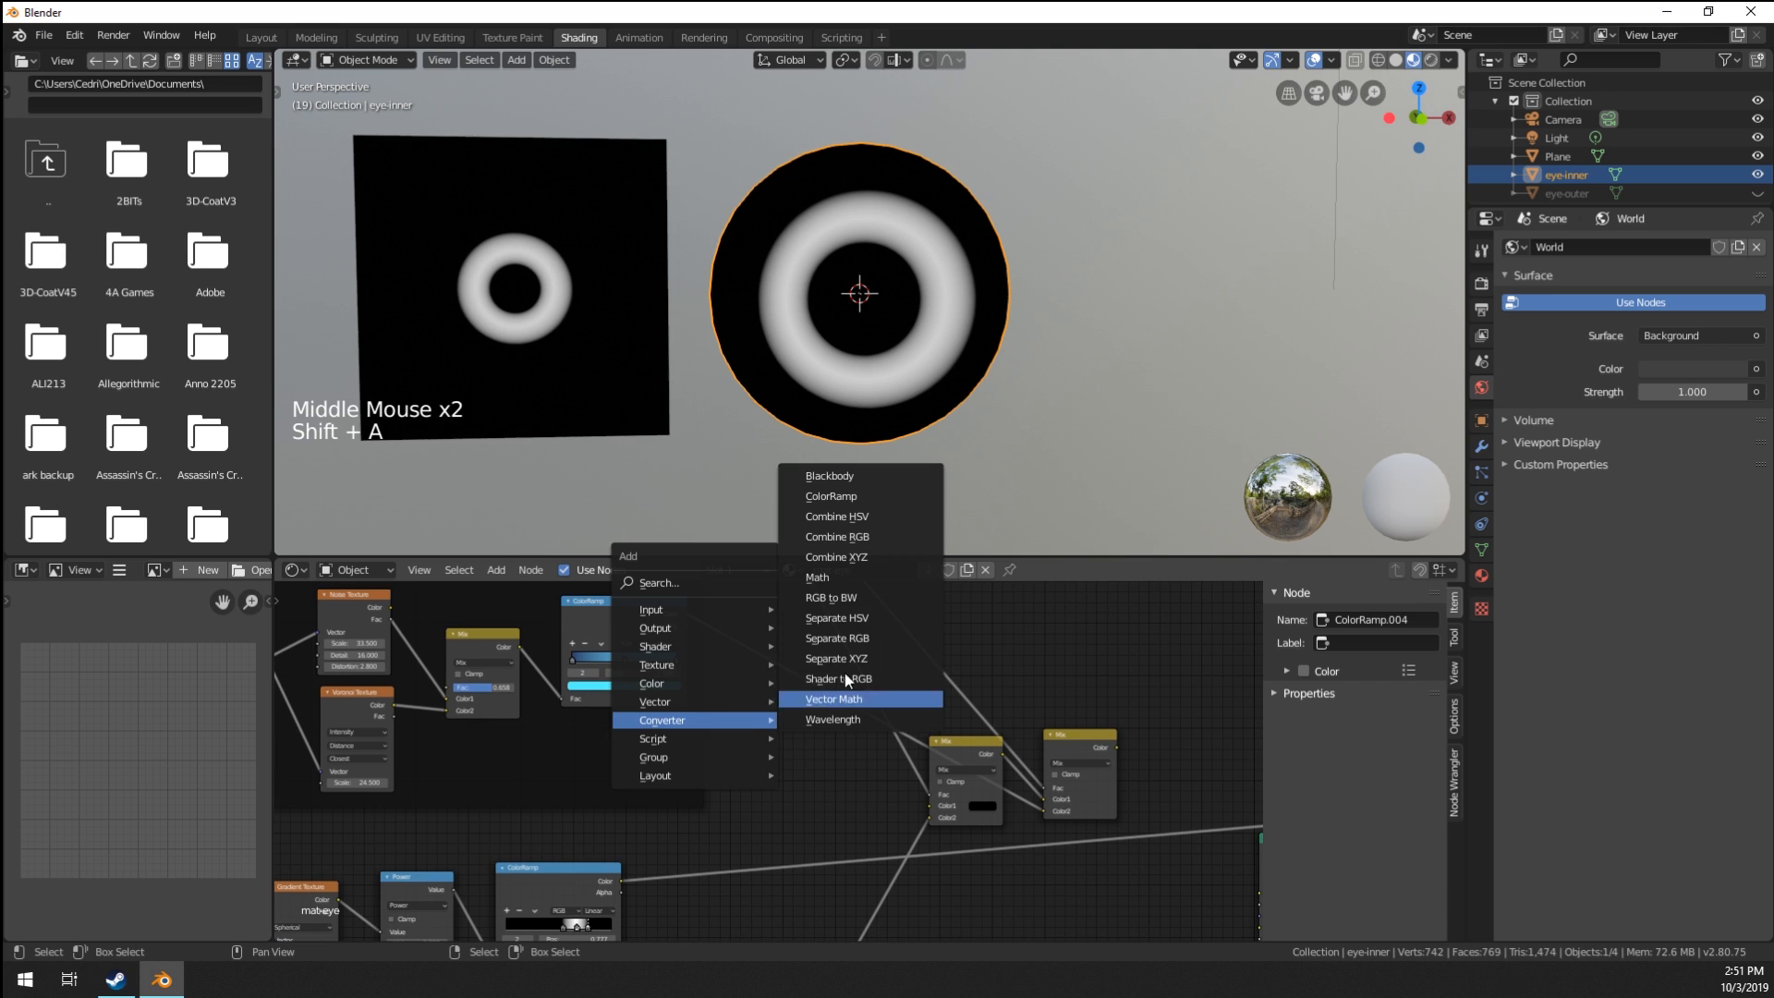
pyautogui.hotkey('shift', 'a')
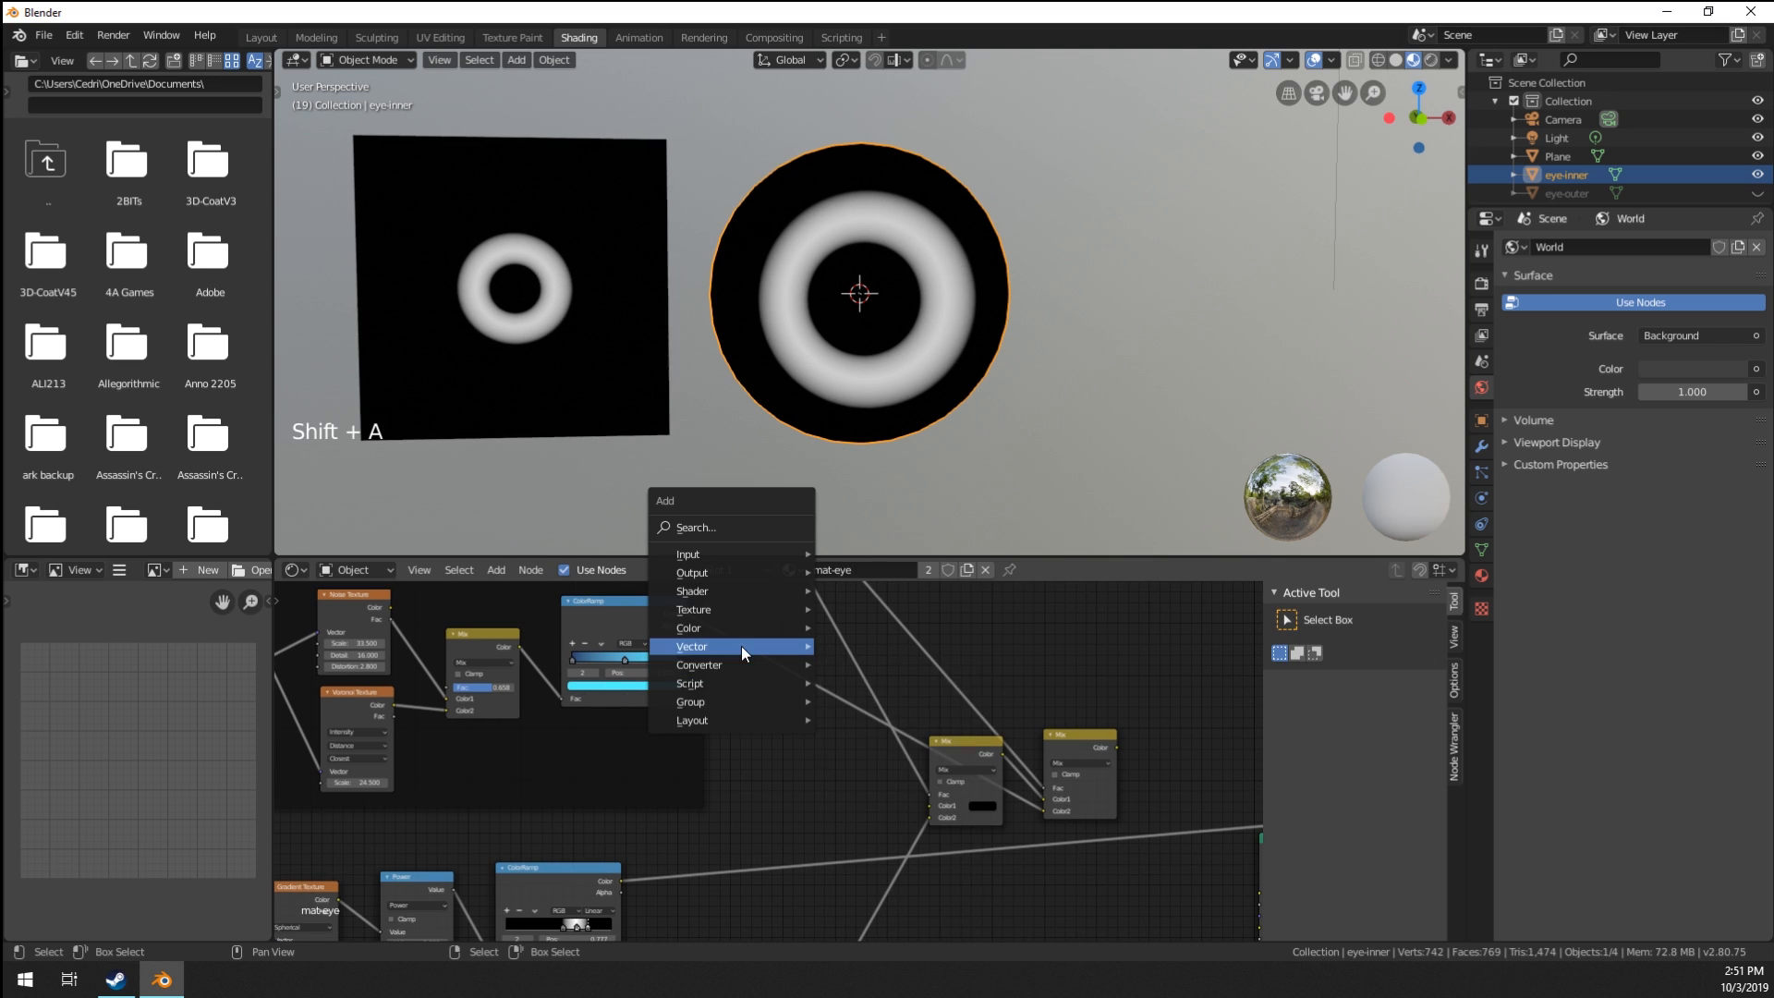
pyautogui.moveTo(730, 627)
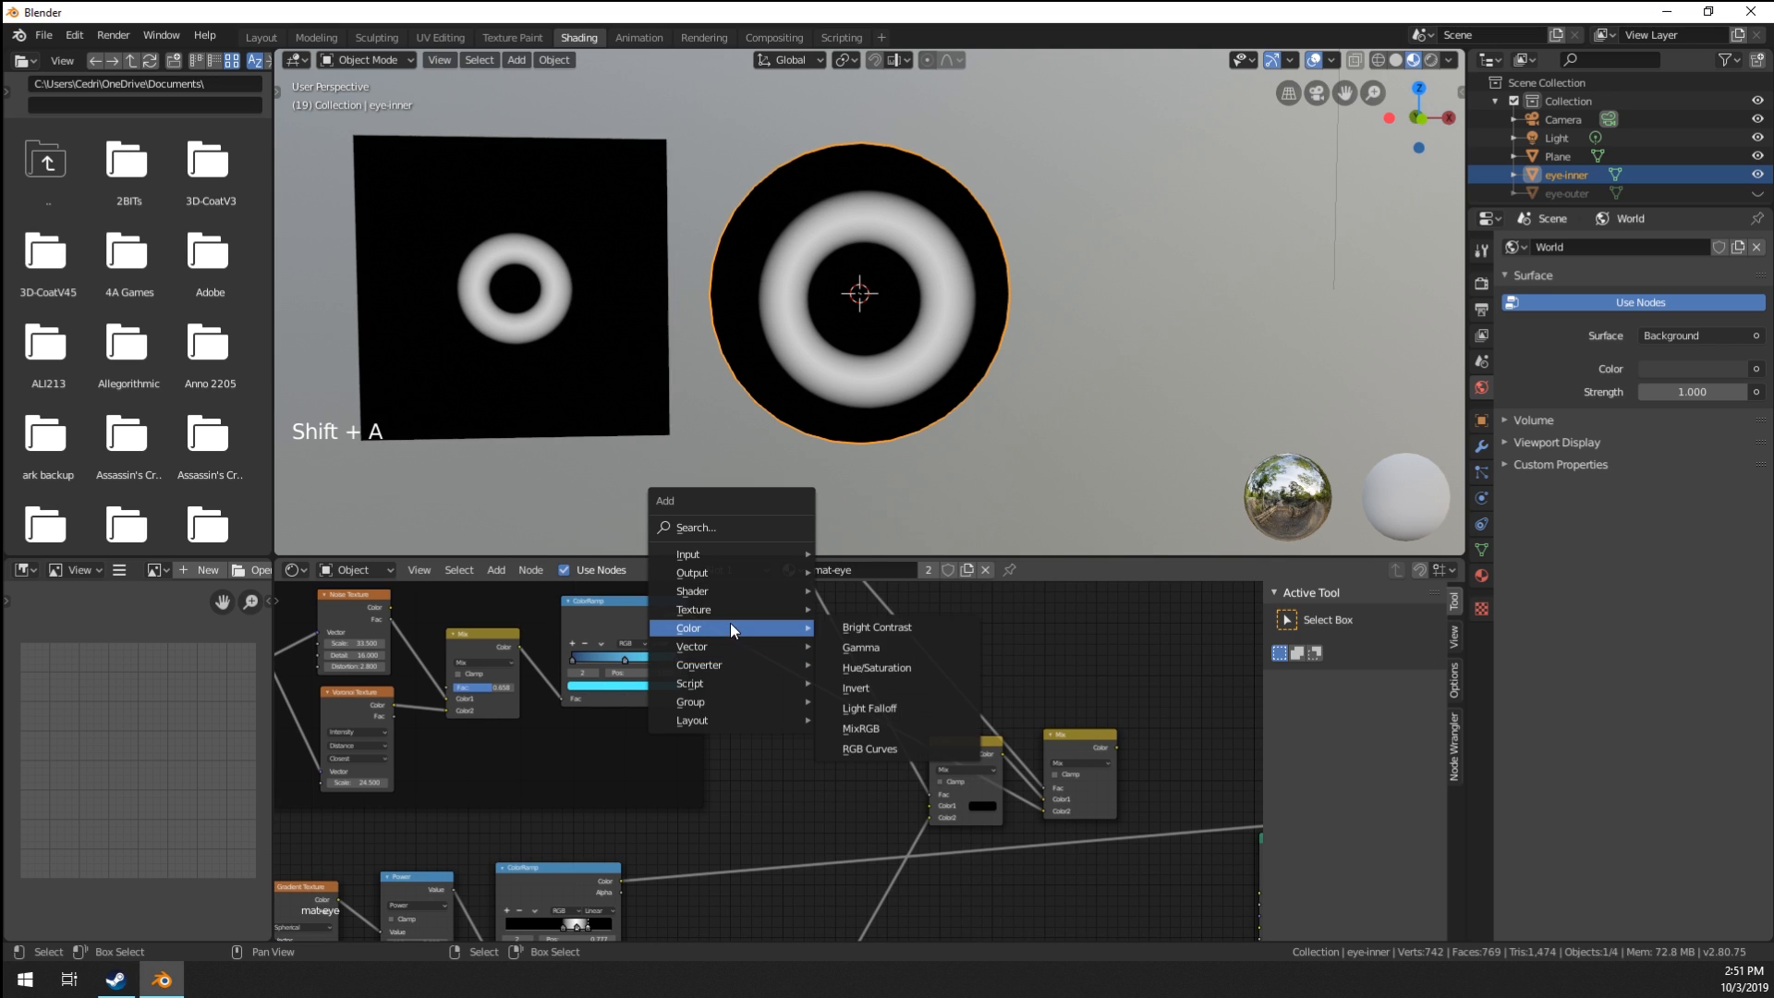
pyautogui.click(880, 728)
pyautogui.click(841, 747)
pyautogui.scroll(3, 813, 730)
pyautogui.moveTo(841, 746); pyautogui.dragTo(713, 723, button='middle')
pyautogui.click(714, 722)
pyautogui.scroll(-3, 1105, 807)
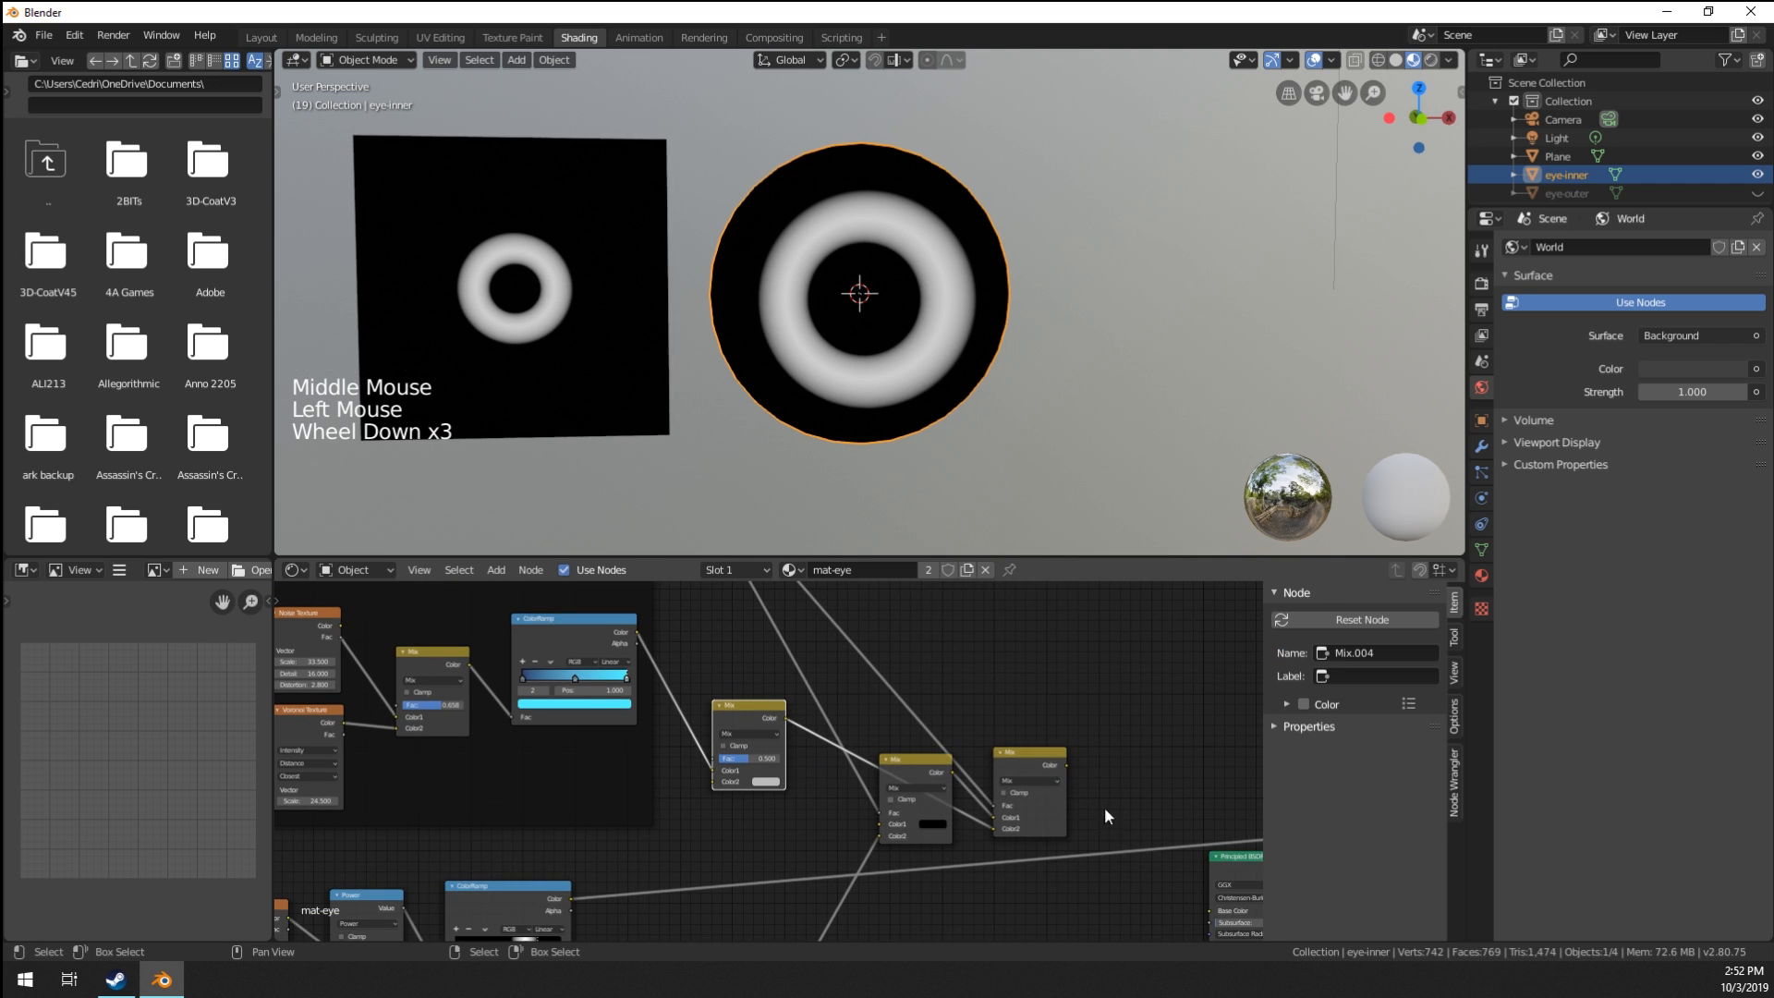
# Move the final Mix node up and connect the ring ColorRamp's colour output to the newly inserted Mix node's Color2 input.
pyautogui.moveTo(1056, 825); pyautogui.dragTo(1041, 735)
pyautogui.moveTo(956, 722); pyautogui.dragTo(994, 678, button='middle')
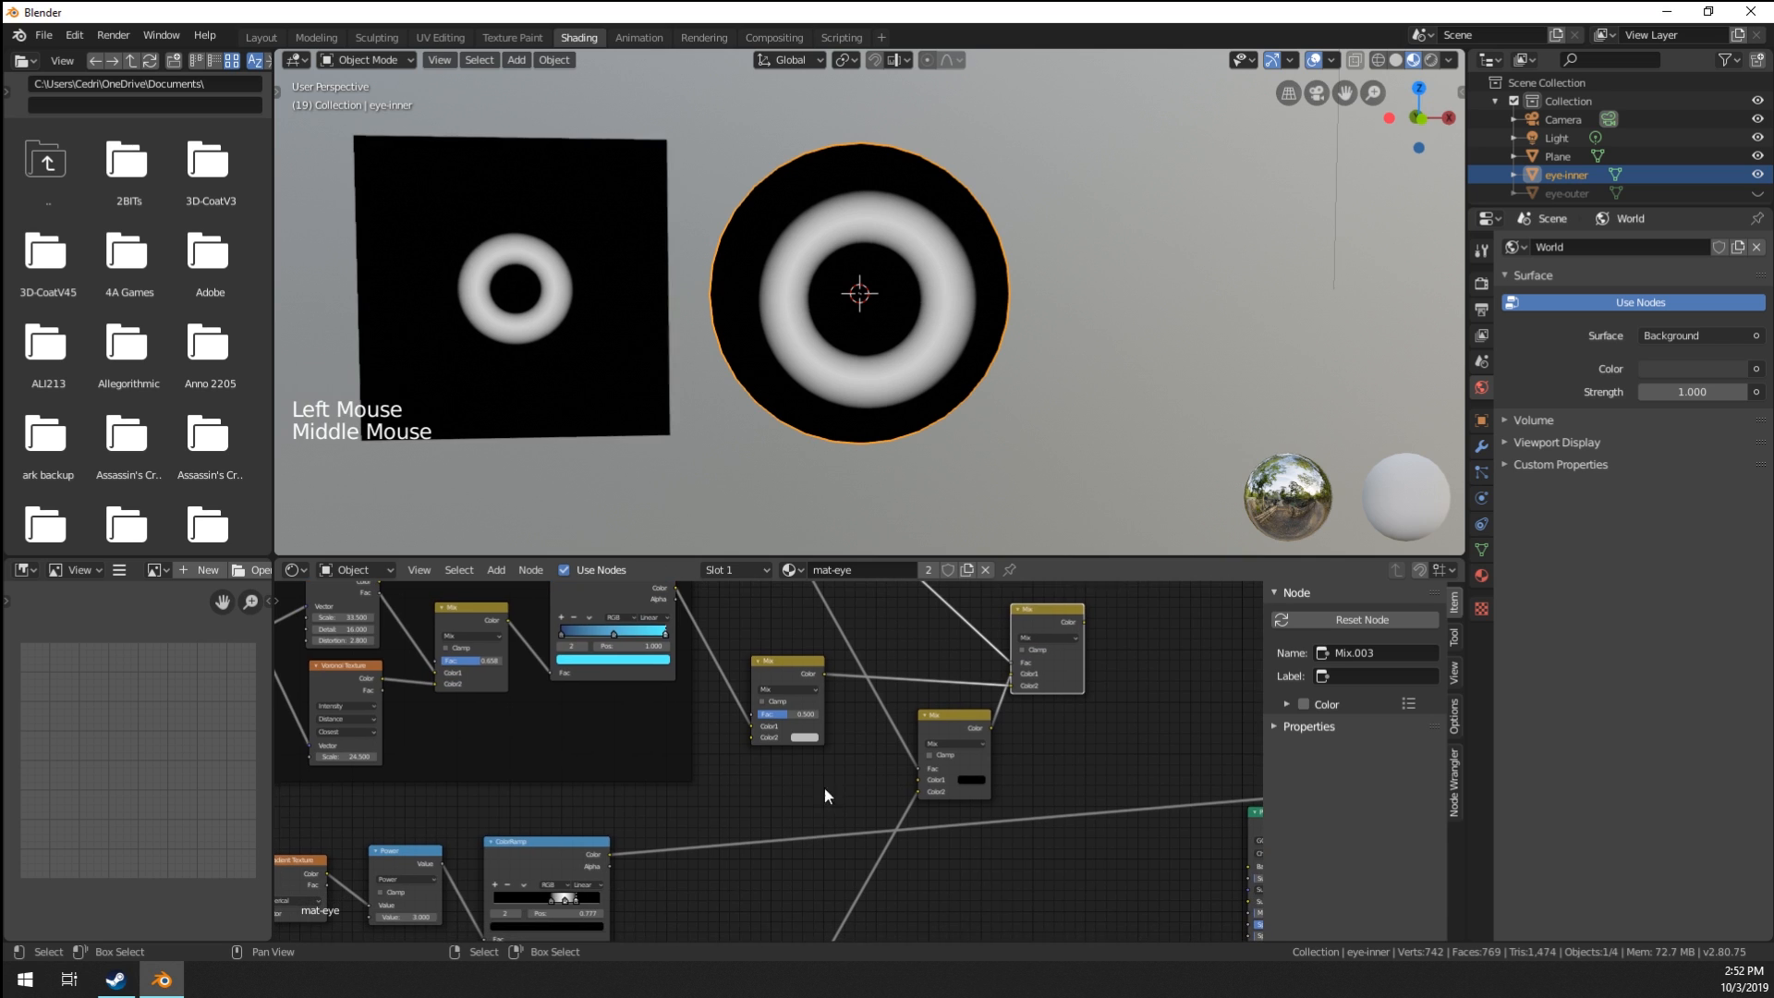
pyautogui.moveTo(610, 854); pyautogui.dragTo(752, 738)
pyautogui.scroll(7, 756, 741)
pyautogui.moveTo(757, 741); pyautogui.dragTo(808, 663, button='middle')
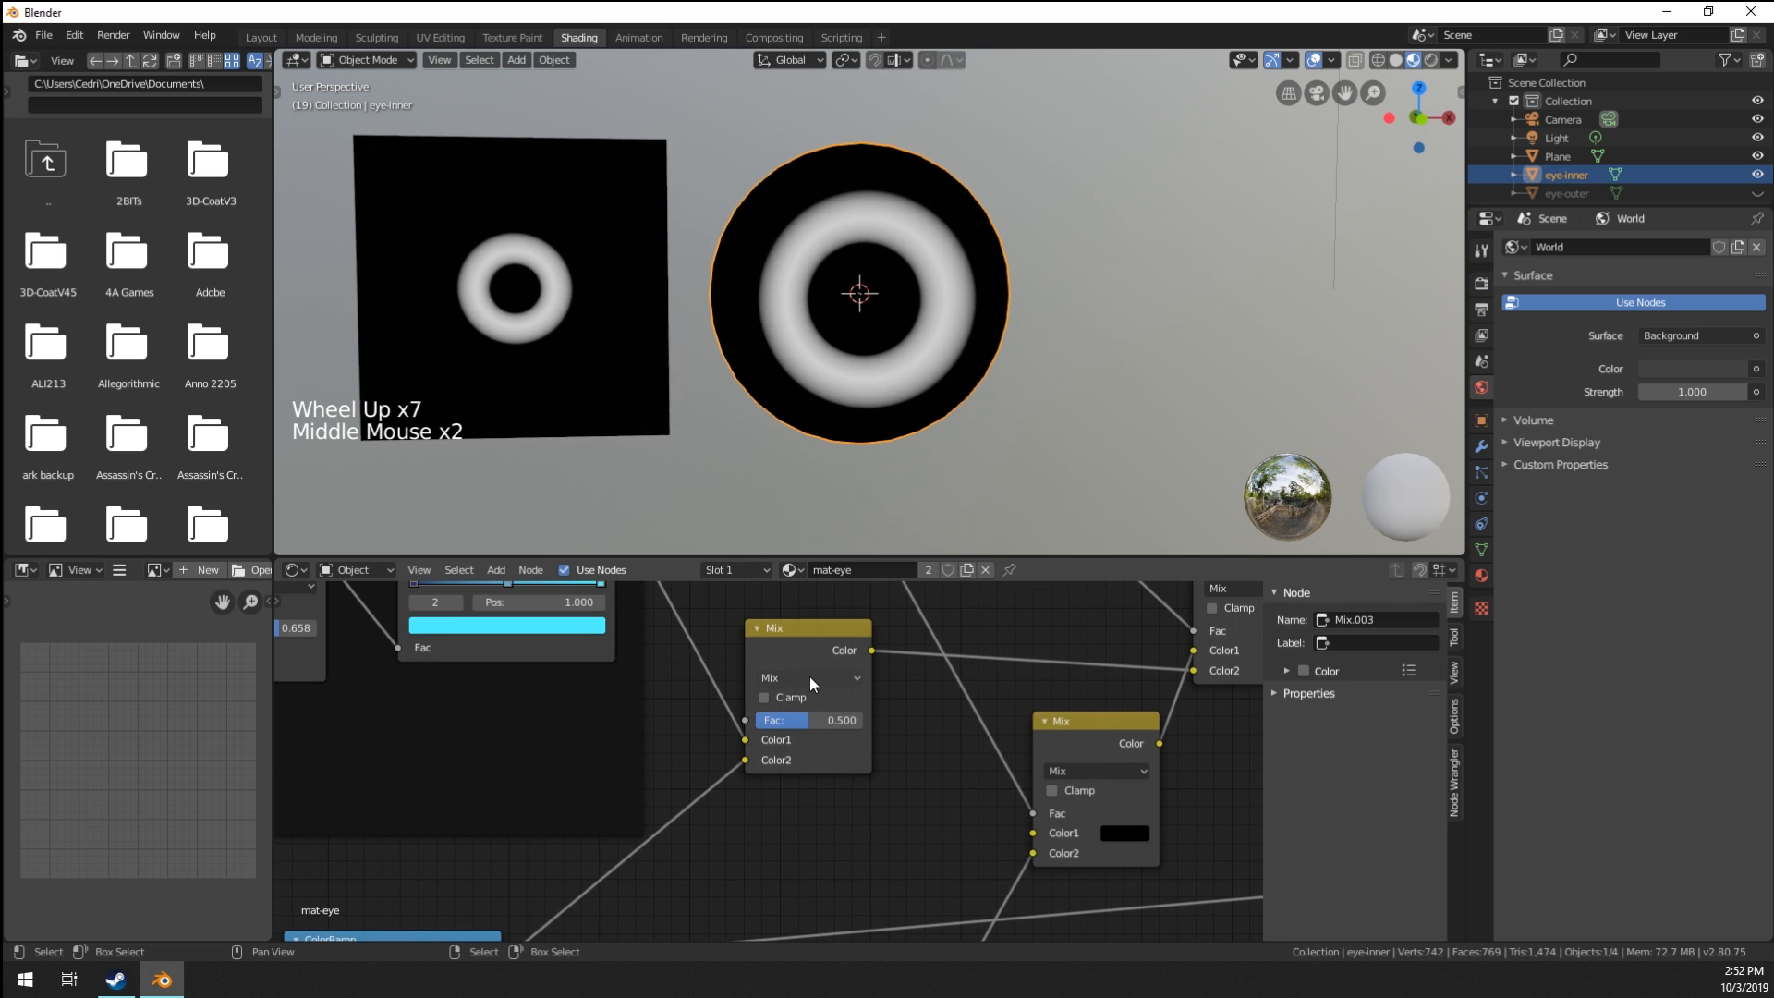
# Set the newly inserted Mix node's blend type to Dodge and preview it, followed by the final Mix node's output.
pyautogui.click(809, 676)
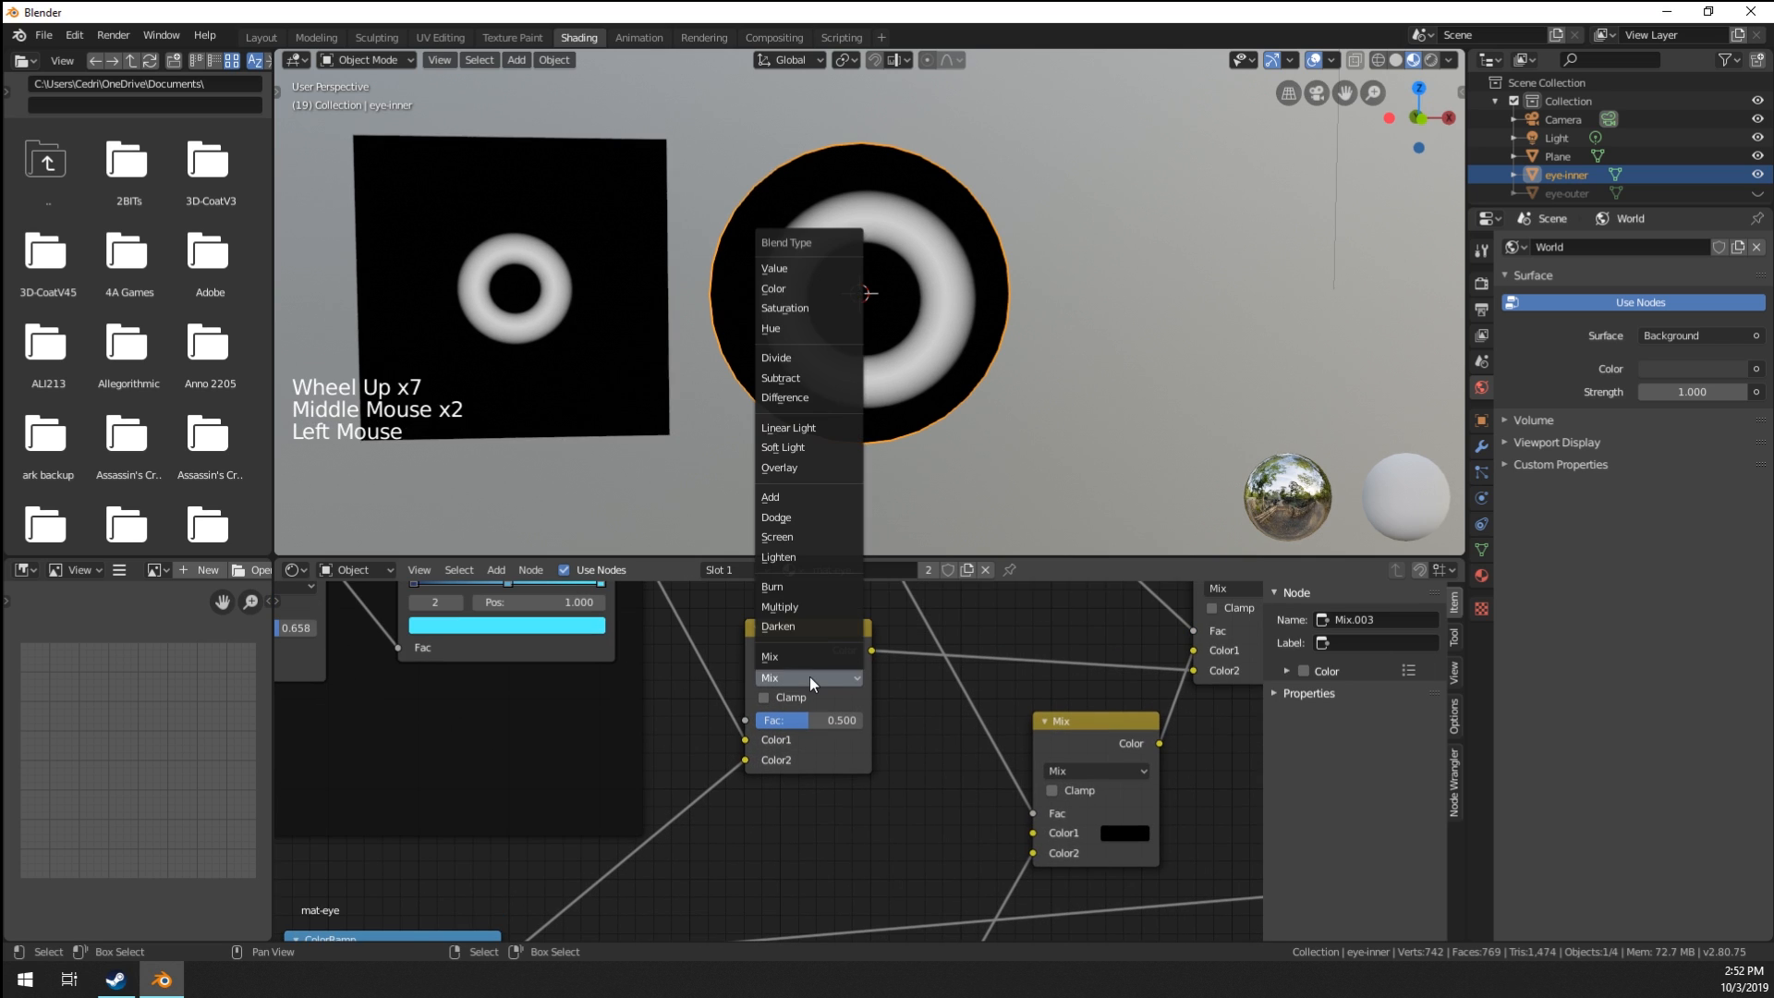
pyautogui.click(817, 517)
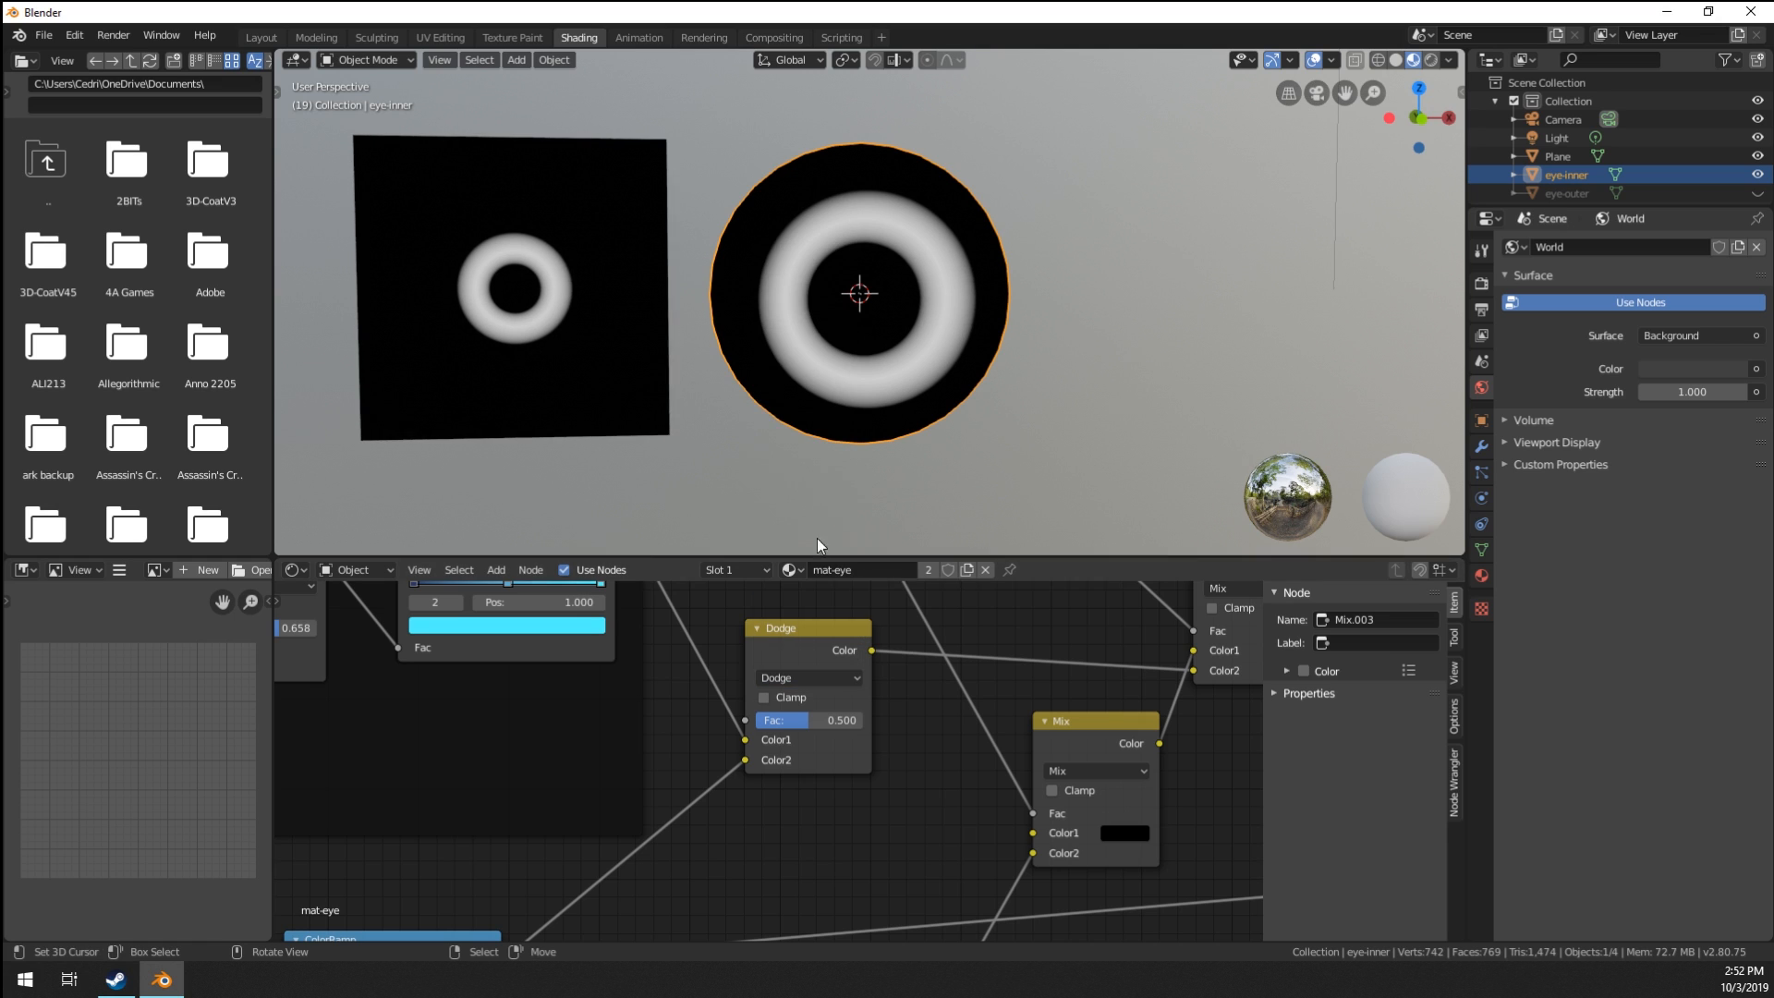
pyautogui.keyDown('ctrl'); pyautogui.keyDown('shift'); pyautogui.click(794, 658); pyautogui.keyUp('shift'); pyautogui.keyUp('ctrl')
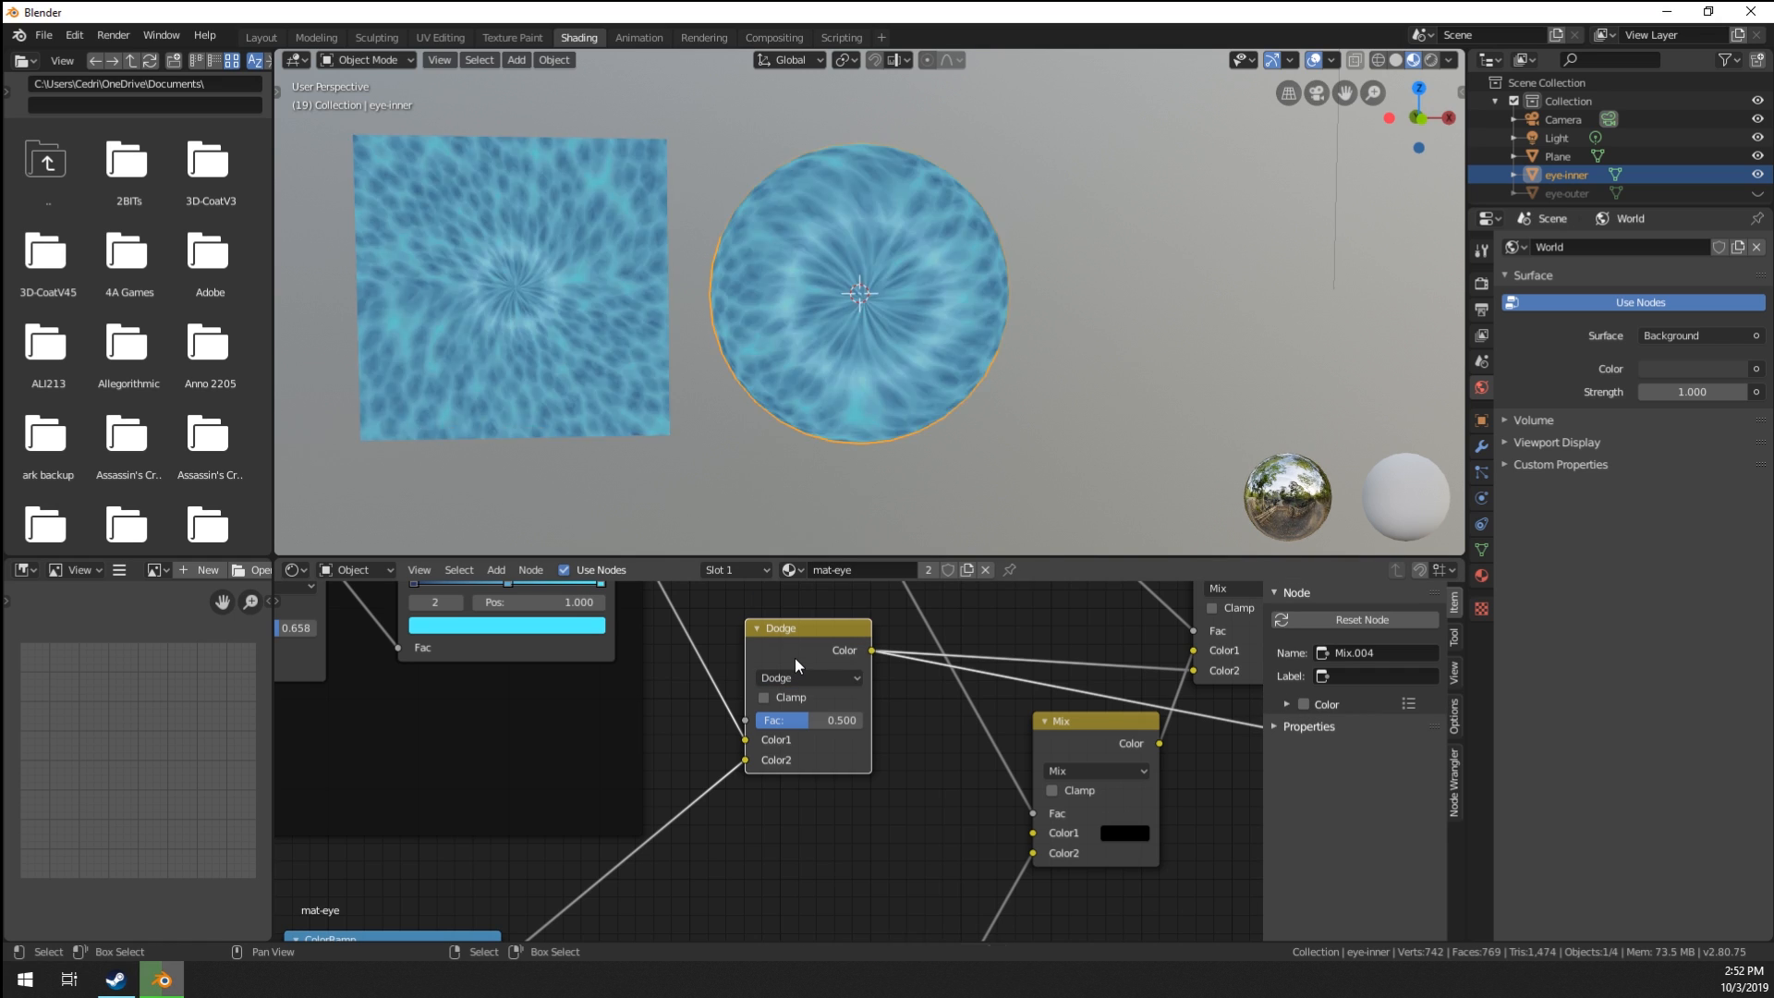
pyautogui.scroll(3, 808, 687)
pyautogui.scroll(-5, 880, 840)
pyautogui.moveTo(1083, 850); pyautogui.dragTo(889, 790, button='middle')
pyautogui.keyDown('ctrl'); pyautogui.keyDown('shift'); pyautogui.click(911, 772); pyautogui.keyUp('shift'); pyautogui.keyUp('ctrl')
# Set the Dodge node's factor to 0.625.
pyautogui.moveTo(589, 859); pyautogui.dragTo(825, 779, button='middle')
pyautogui.scroll(2, 805, 242)
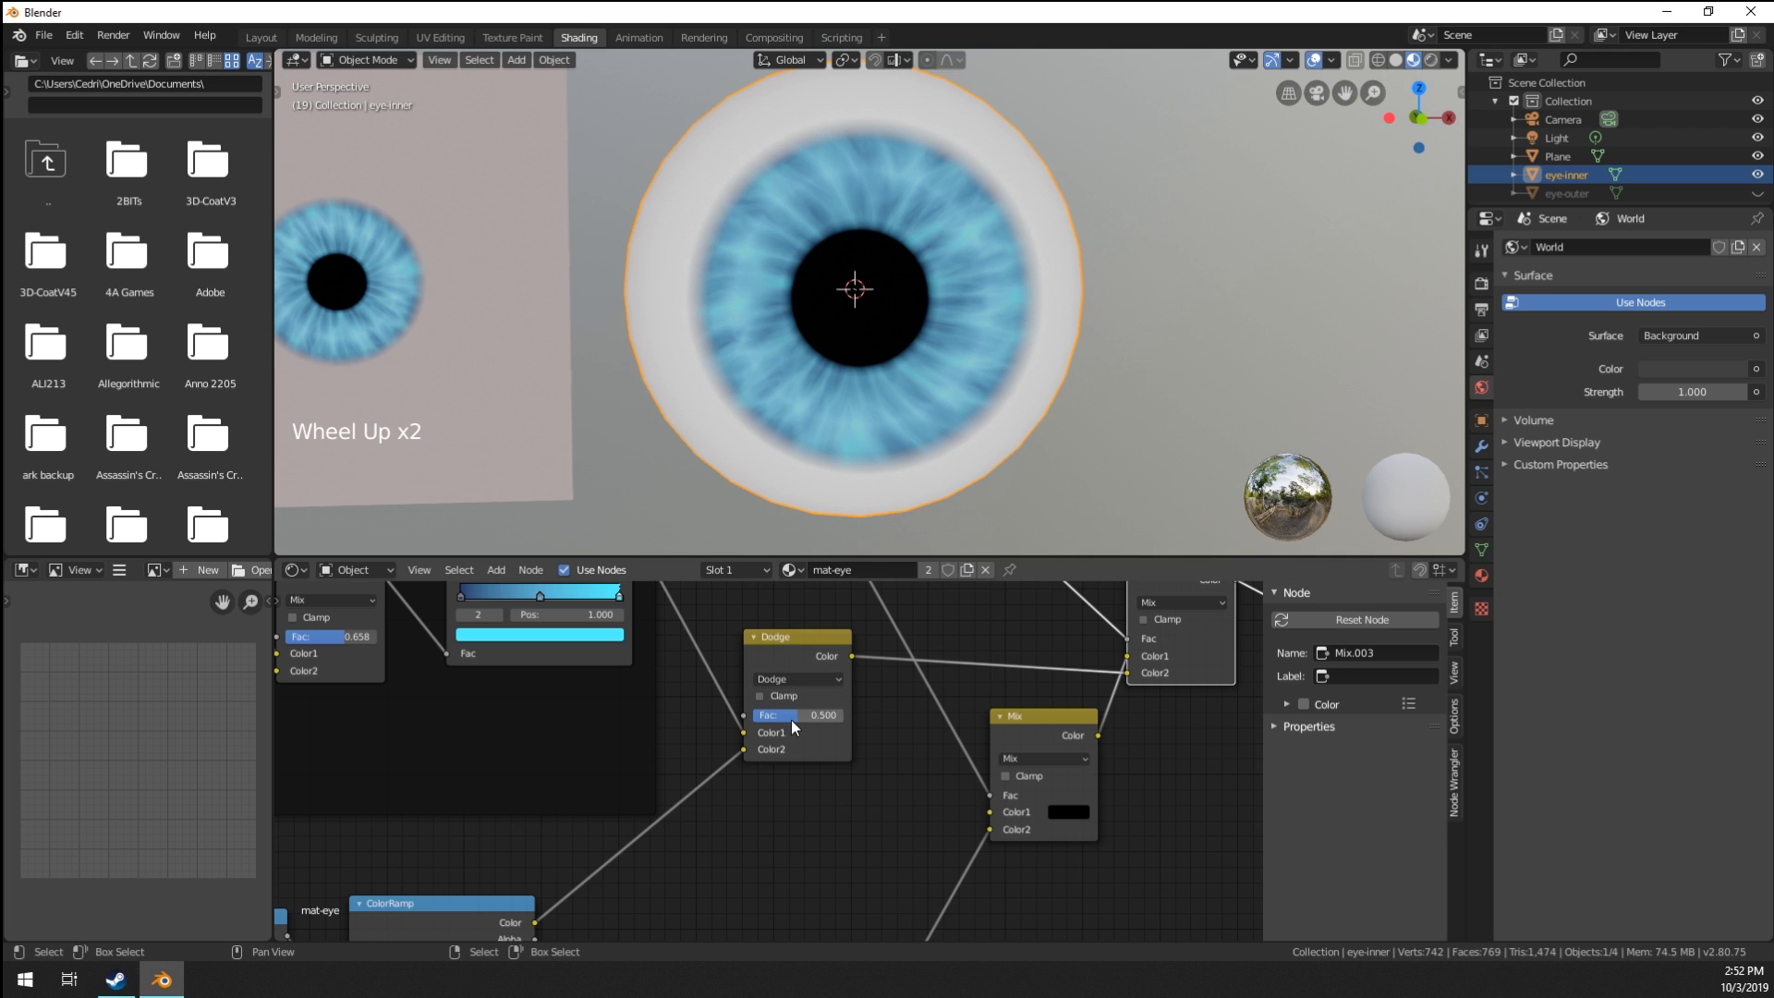
pyautogui.moveTo(791, 716)
pyautogui.mouseDown()
pyautogui.moveTo(827, 716)
pyautogui.moveTo(808, 716)
pyautogui.mouseUp()
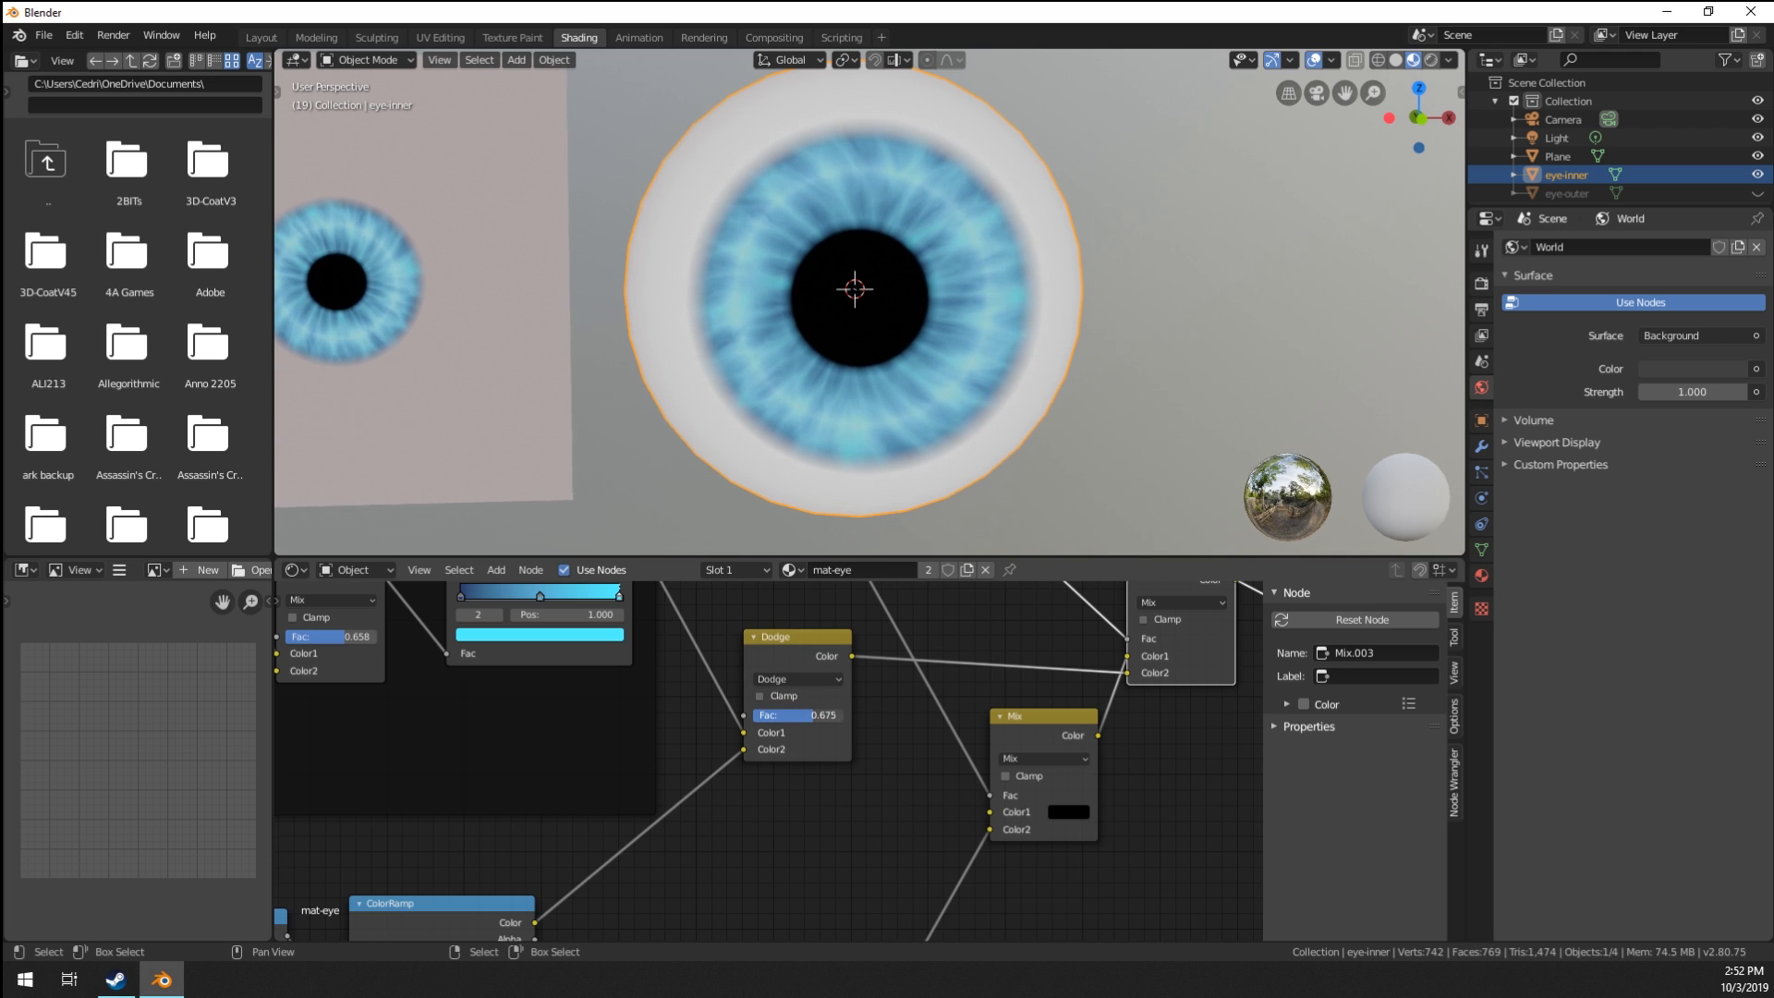
pyautogui.scroll(-2, 870, 338)
pyautogui.moveTo(870, 338); pyautogui.dragTo(859, 397, button='middle')
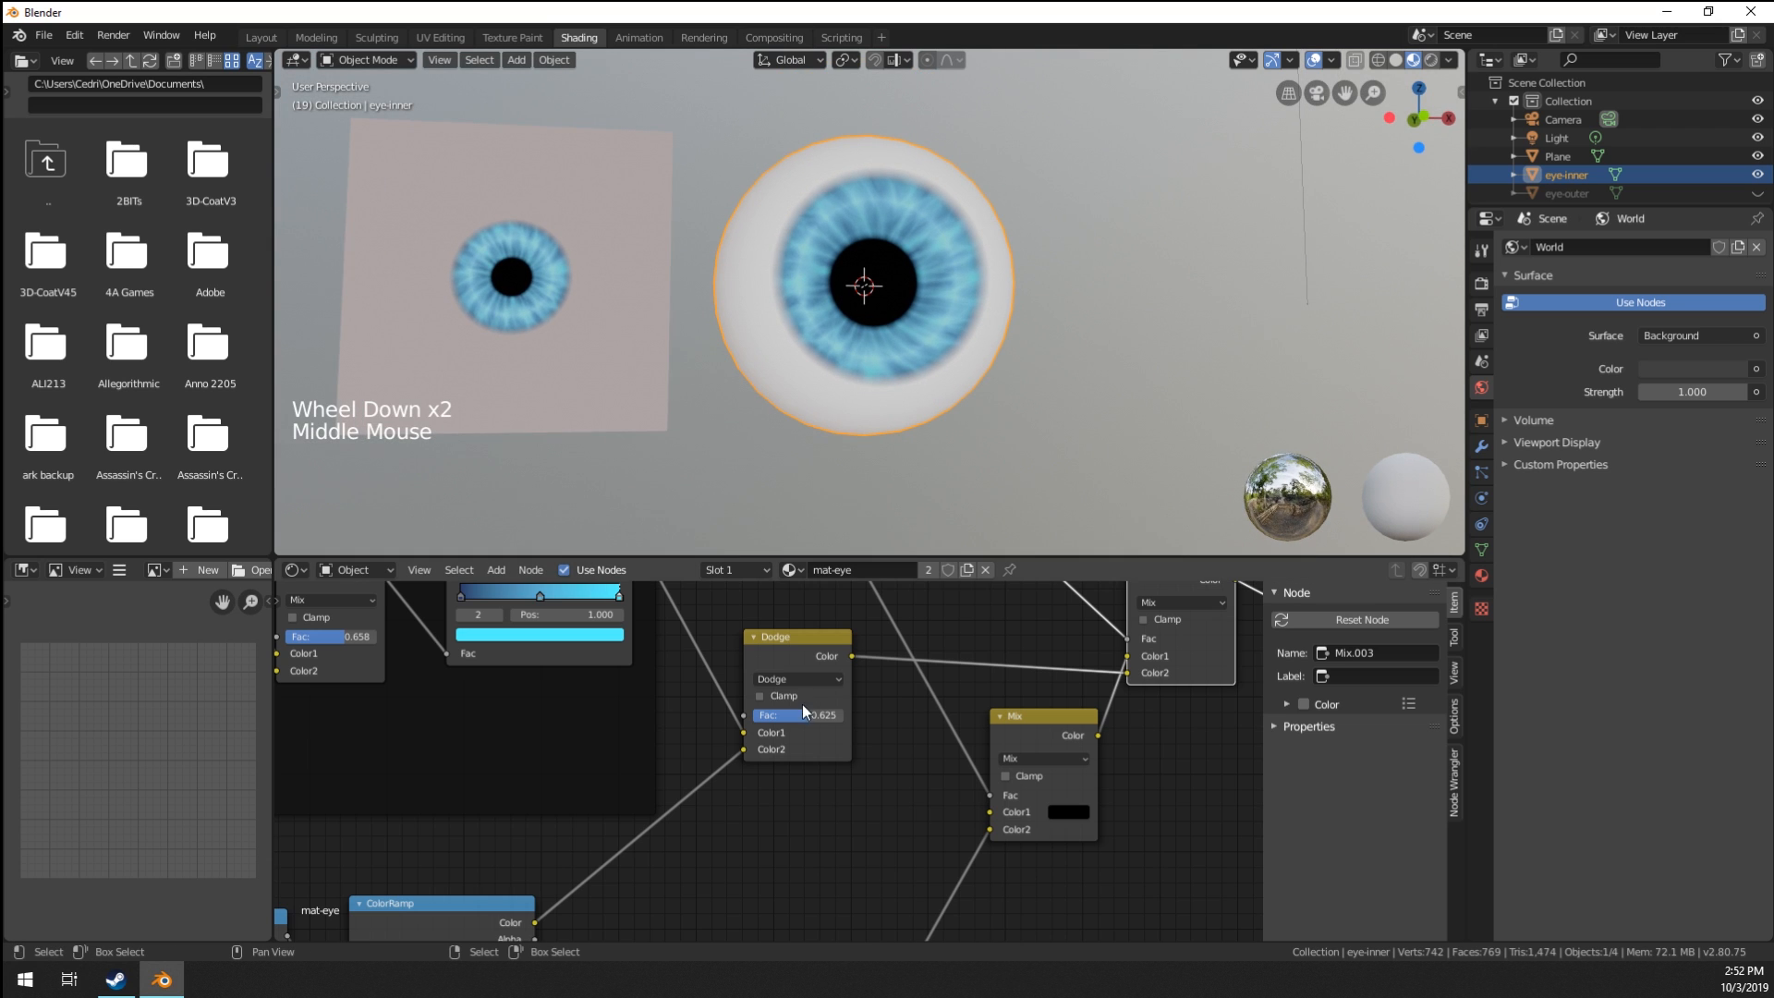
pyautogui.scroll(-1, 781, 733)
pyautogui.scroll(-4, 780, 733)
pyautogui.moveTo(781, 733); pyautogui.dragTo(822, 730, button='middle')
pyautogui.scroll(-2, 822, 730)
pyautogui.moveTo(823, 730); pyautogui.dragTo(809, 739, button='middle')
pyautogui.scroll(4, 809, 739)
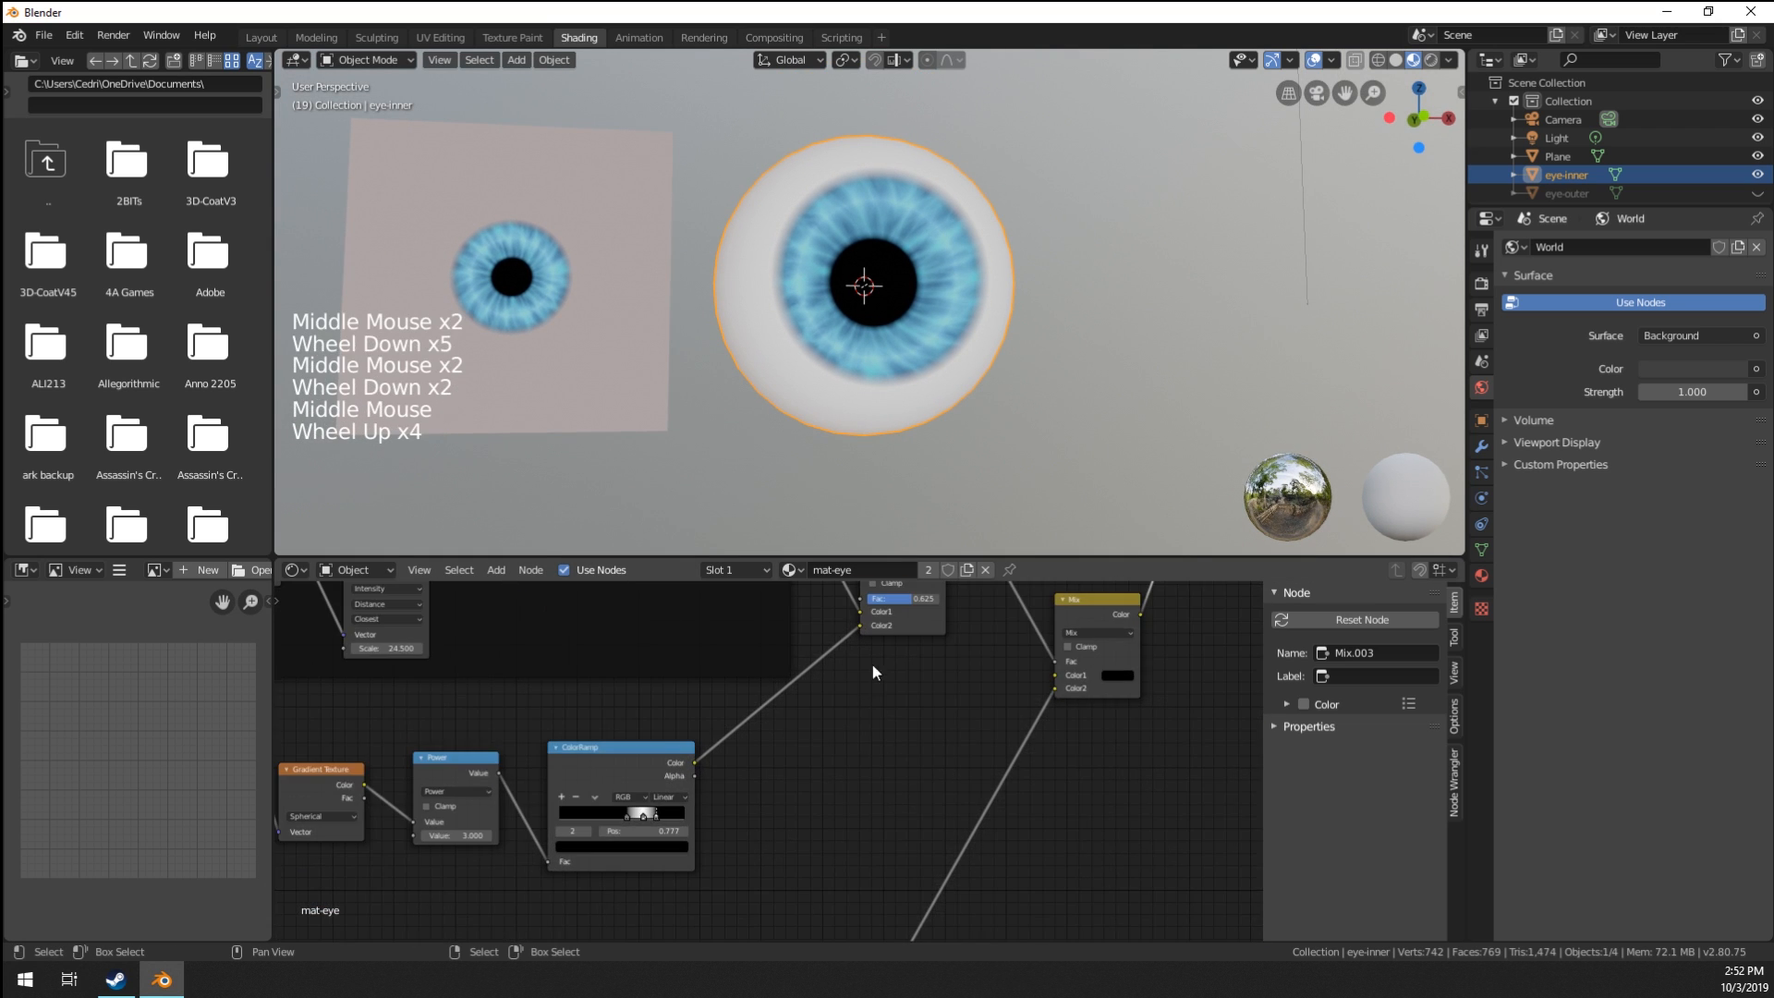
pyautogui.moveTo(873, 663); pyautogui.dragTo(834, 800, button='middle')
pyautogui.scroll(5, 834, 800)
pyautogui.moveTo(861, 759); pyautogui.dragTo(872, 760)
# Move the white middle stop of the ring ColorRamp to position 0.691.
pyautogui.moveTo(625, 896); pyautogui.dragTo(804, 675, button='middle')
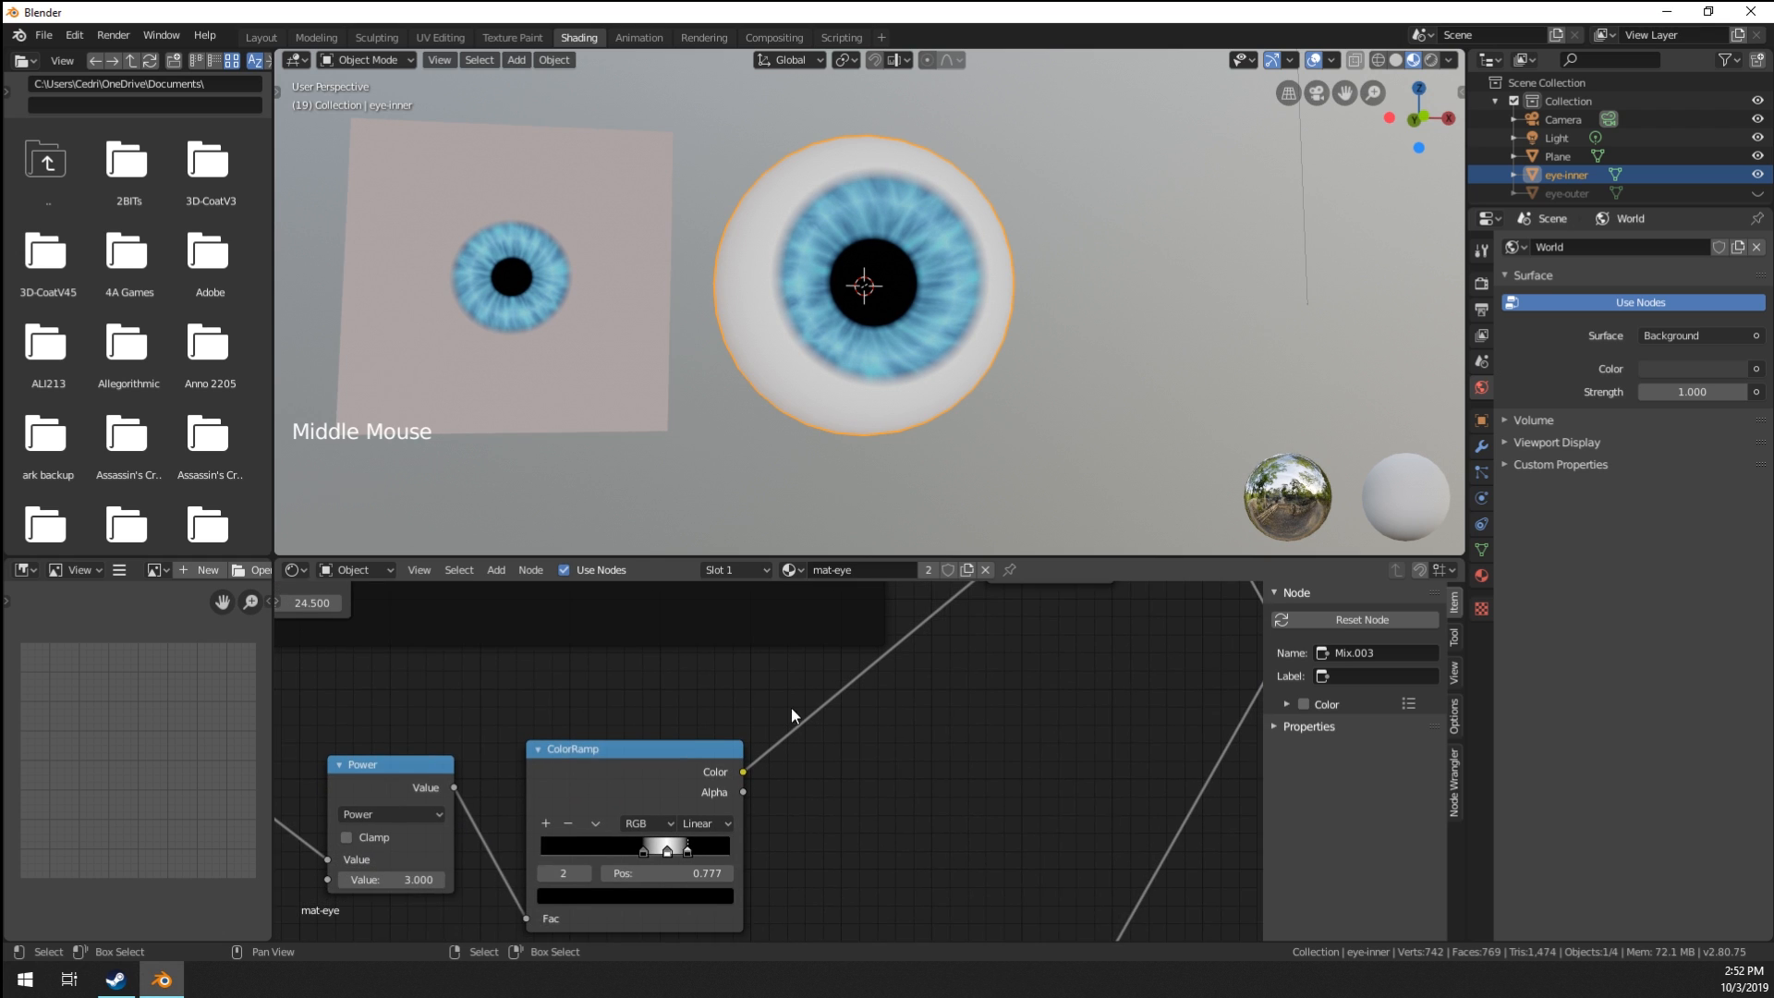
pyautogui.moveTo(713, 811); pyautogui.dragTo(704, 815, button='middle')
pyautogui.scroll(4, 702, 815)
pyautogui.click(644, 864)
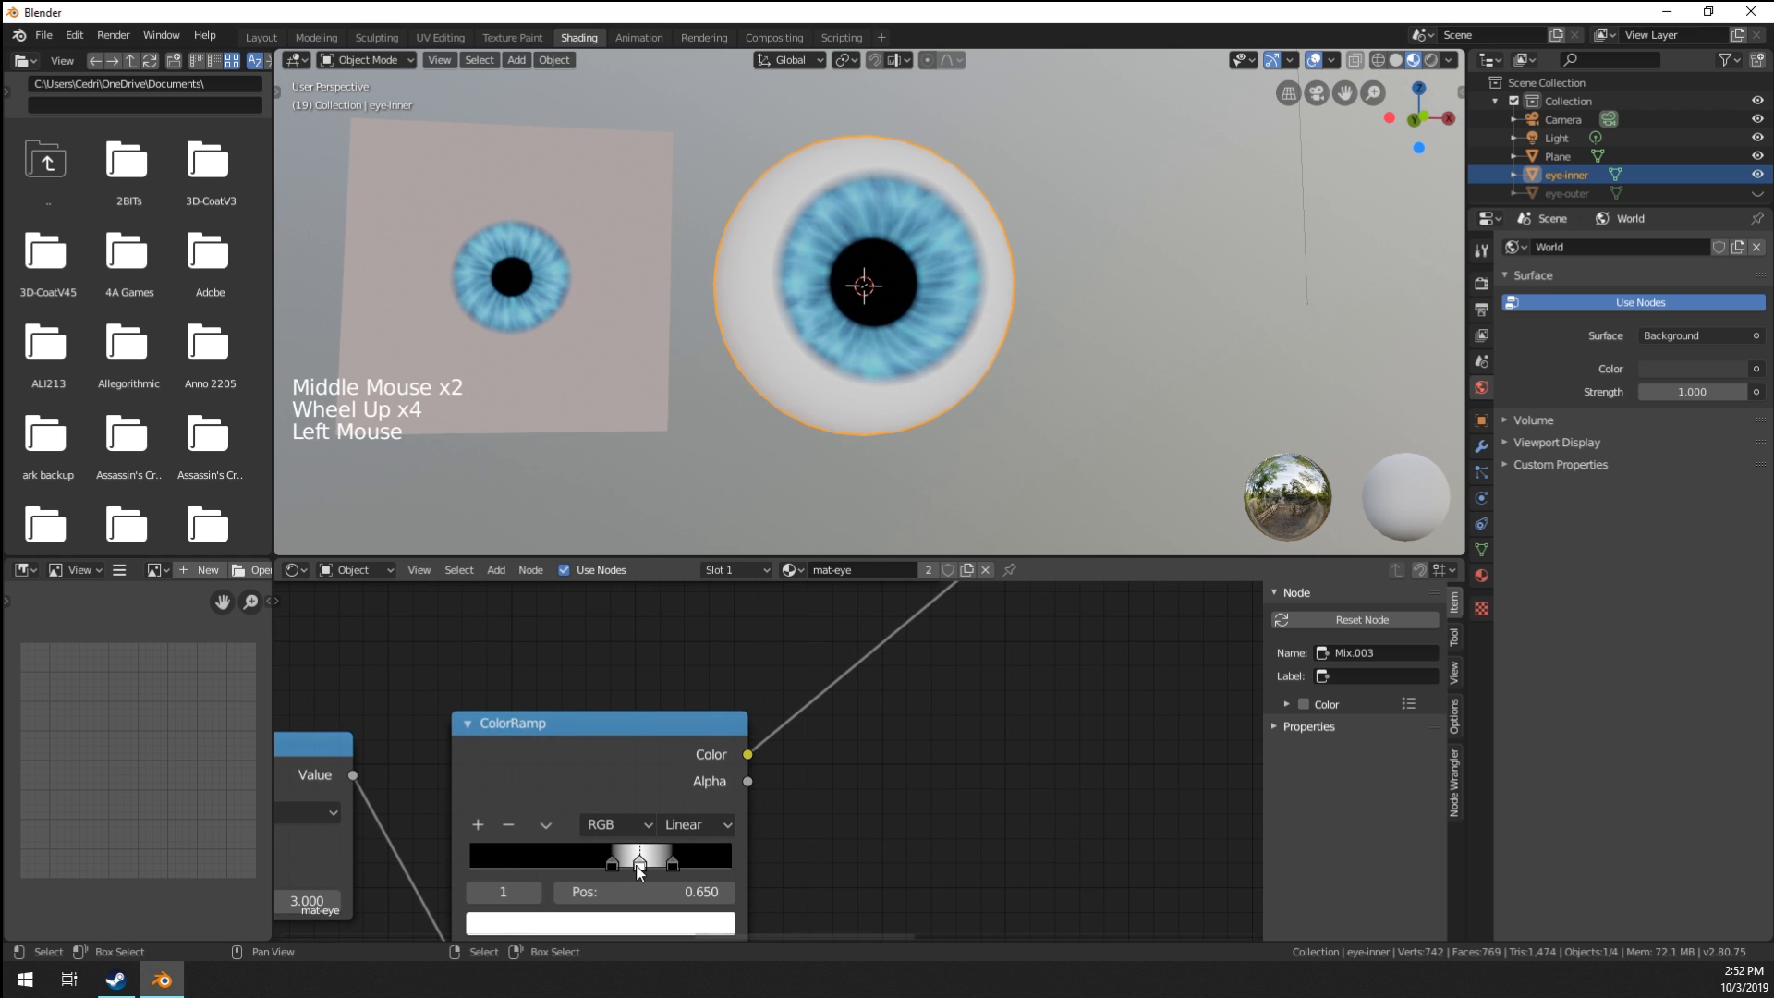
pyautogui.moveTo(640, 871); pyautogui.dragTo(648, 877)
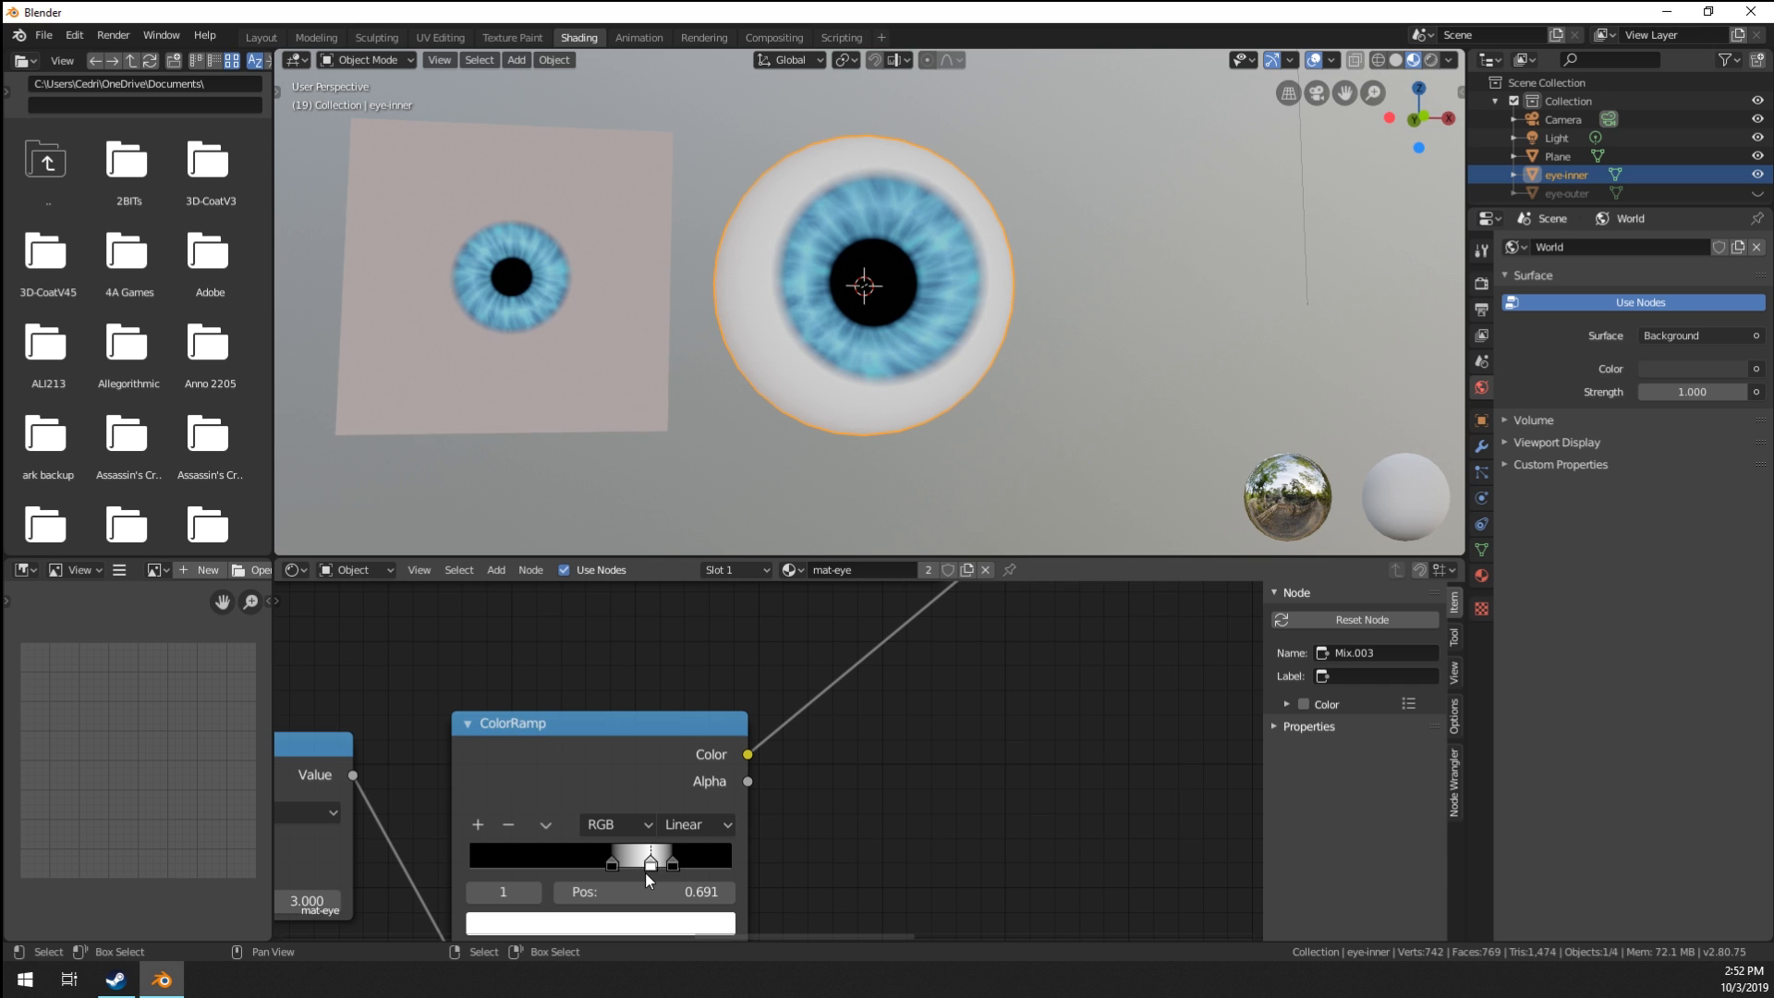
# Add a Frame to the node tree in the empty space below the ring mask nodes.
pyautogui.scroll(-11, 752, 715)
pyautogui.scroll(-4, 647, 845)
pyautogui.moveTo(878, 761); pyautogui.dragTo(703, 688, button='middle')
pyautogui.hotkey('shift', 'a')
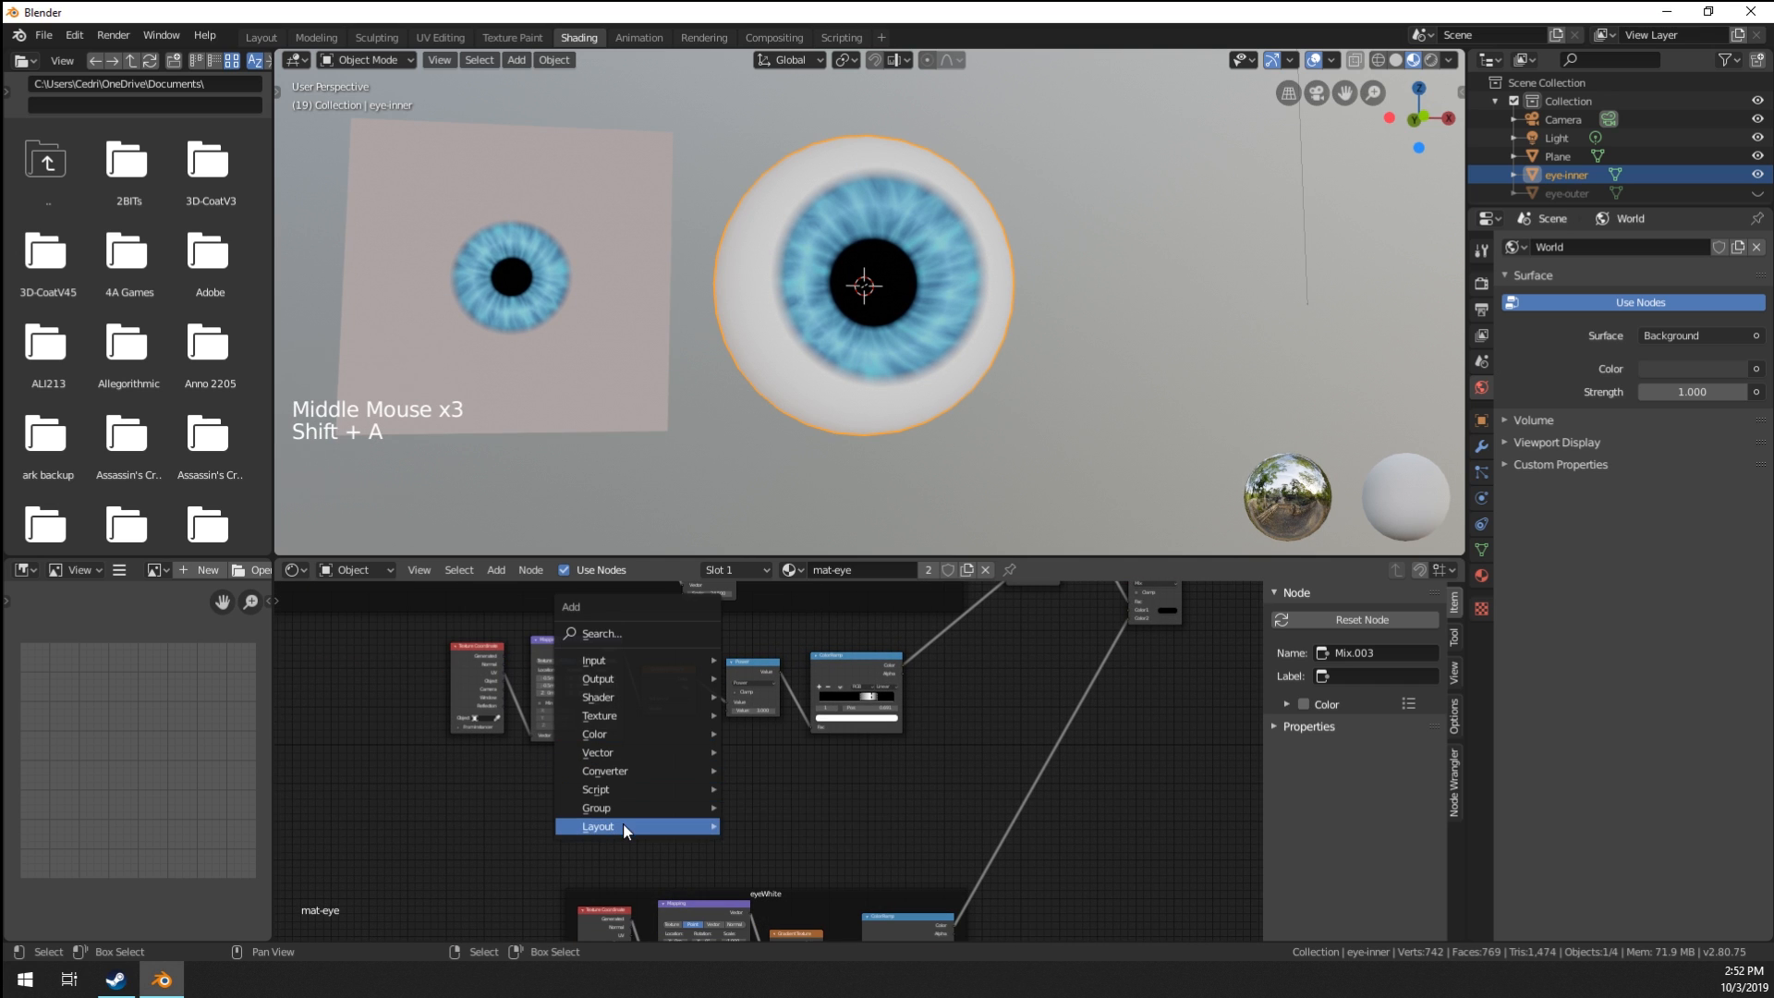
pyautogui.moveTo(658, 826)
pyautogui.click(763, 824)
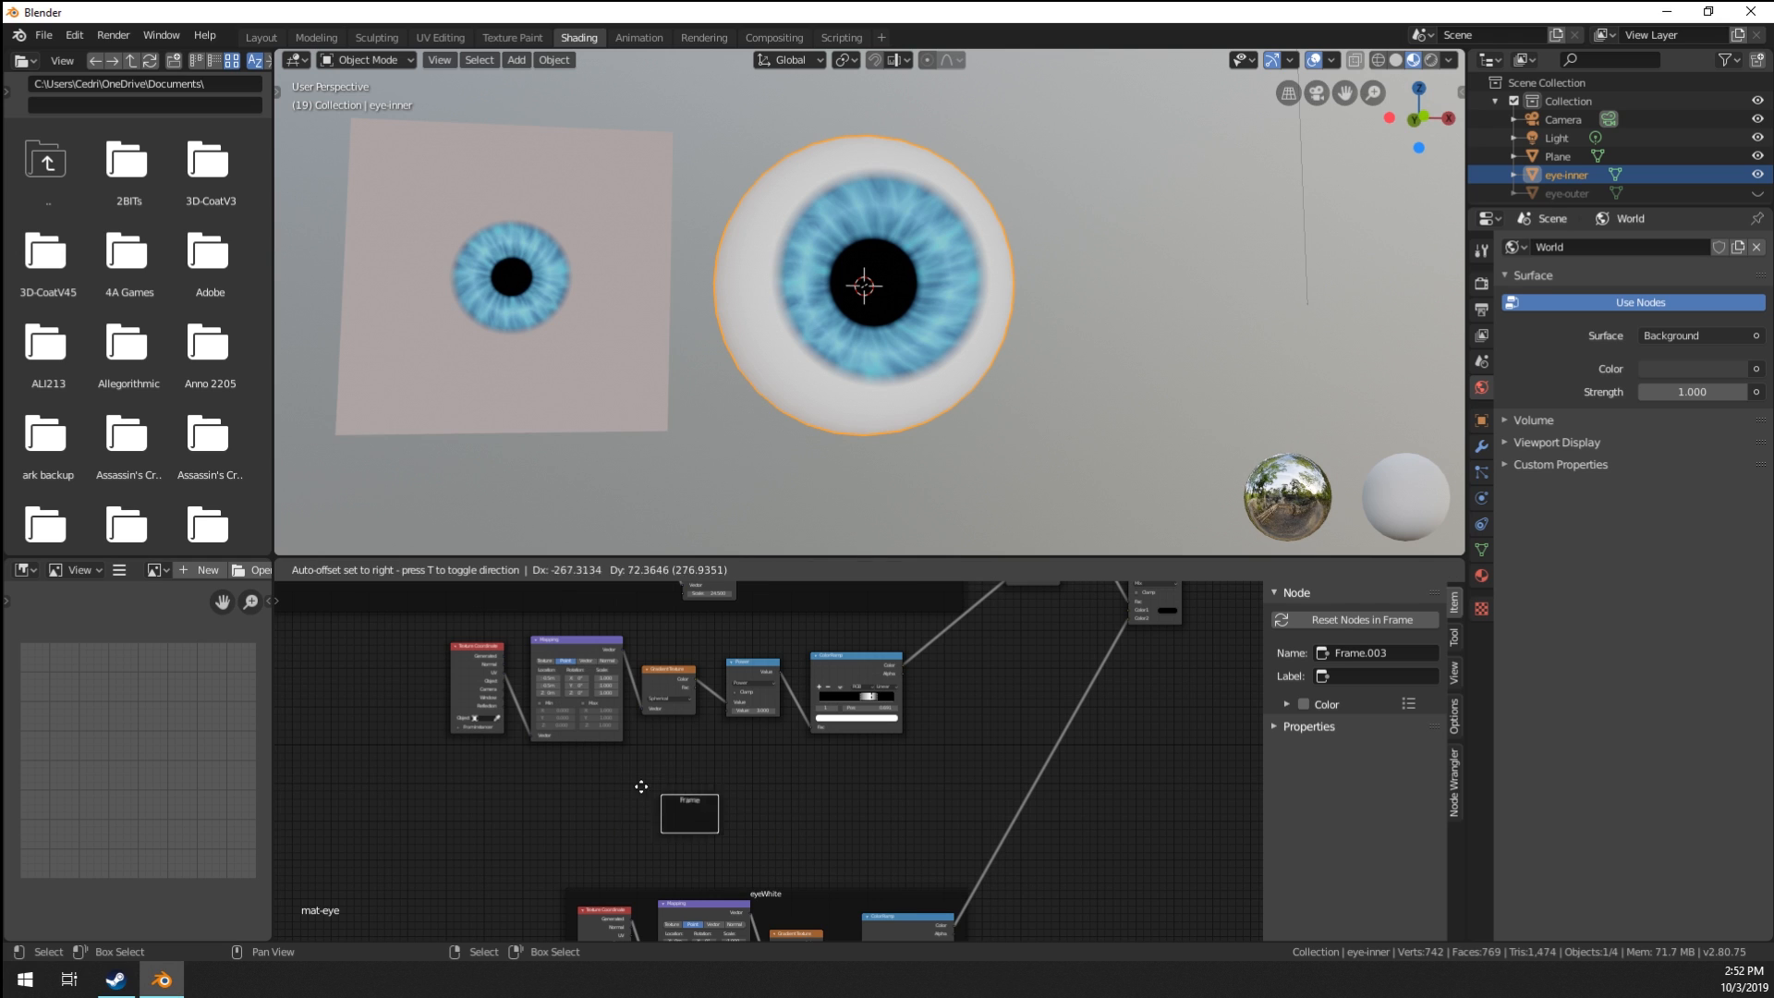
pyautogui.click(570, 772)
# Parent the five ring mask nodes to the new frame and label the frame lightRim.
pyautogui.press('a')
pyautogui.press('a')
pyautogui.press('a')
pyautogui.press('b')
pyautogui.moveTo(397, 667); pyautogui.dragTo(872, 730)
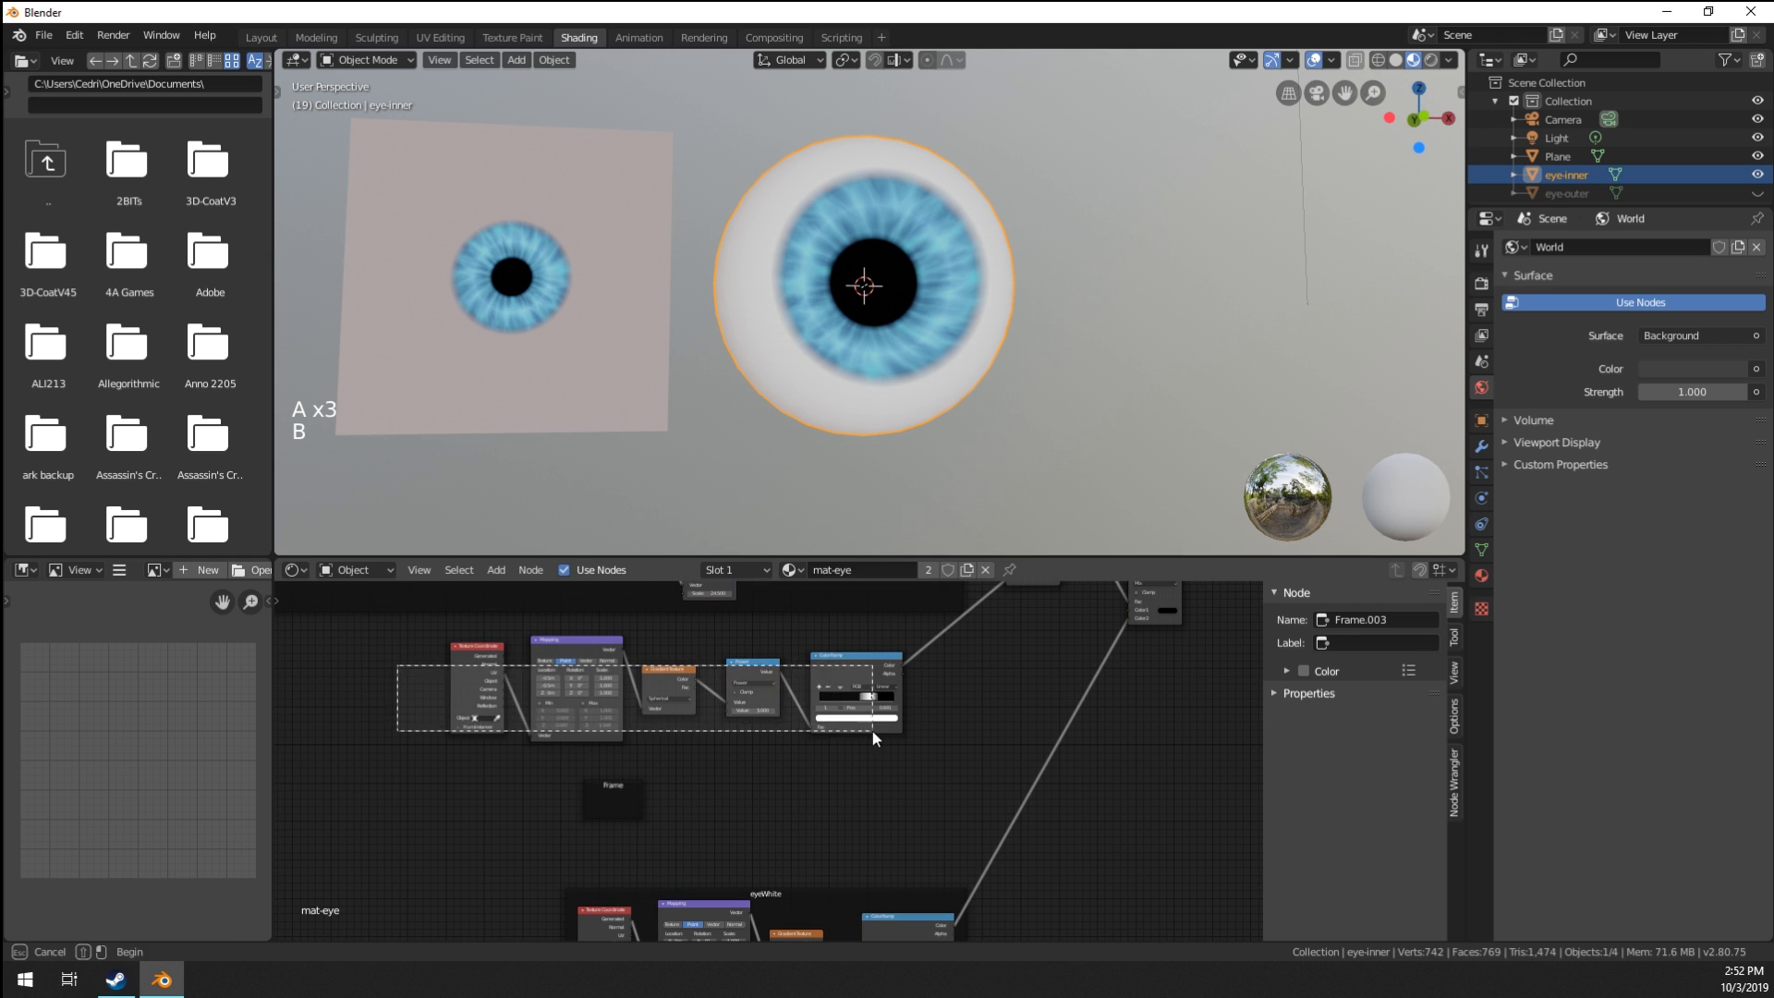
pyautogui.keyDown('shift'); pyautogui.click(621, 806); pyautogui.keyUp('shift')
pyautogui.hotkey('ctrl', 'p')
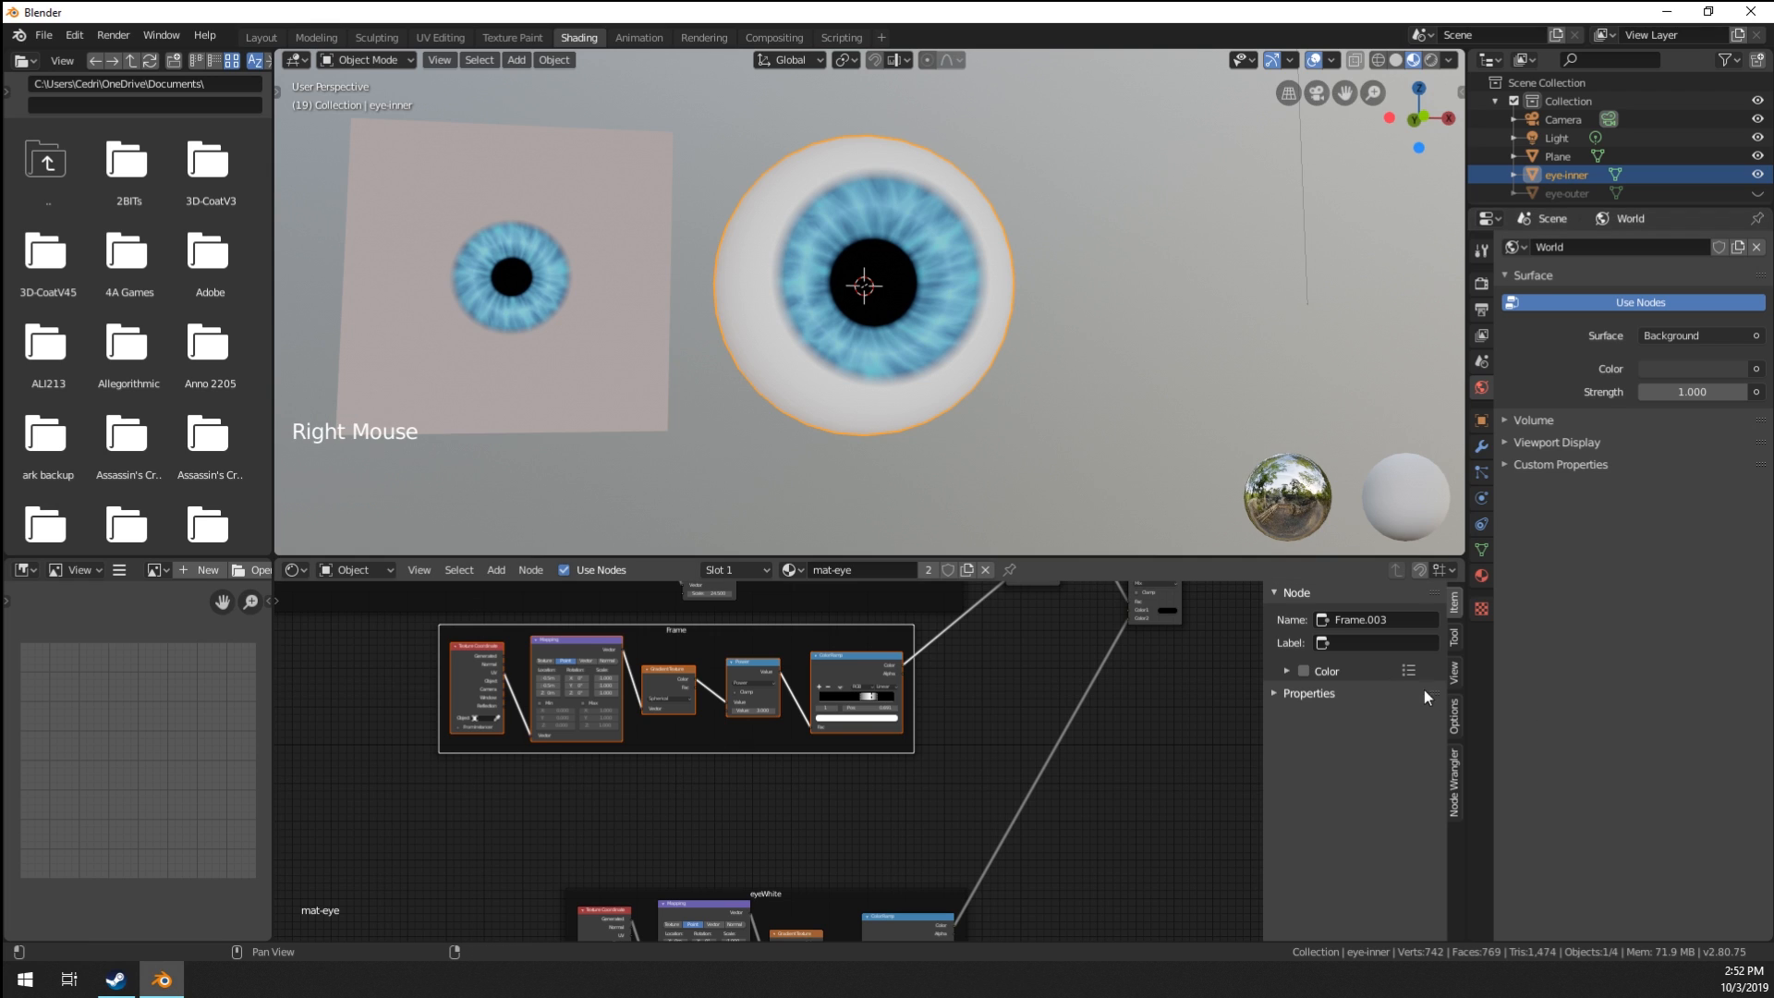
pyautogui.click(1370, 642)
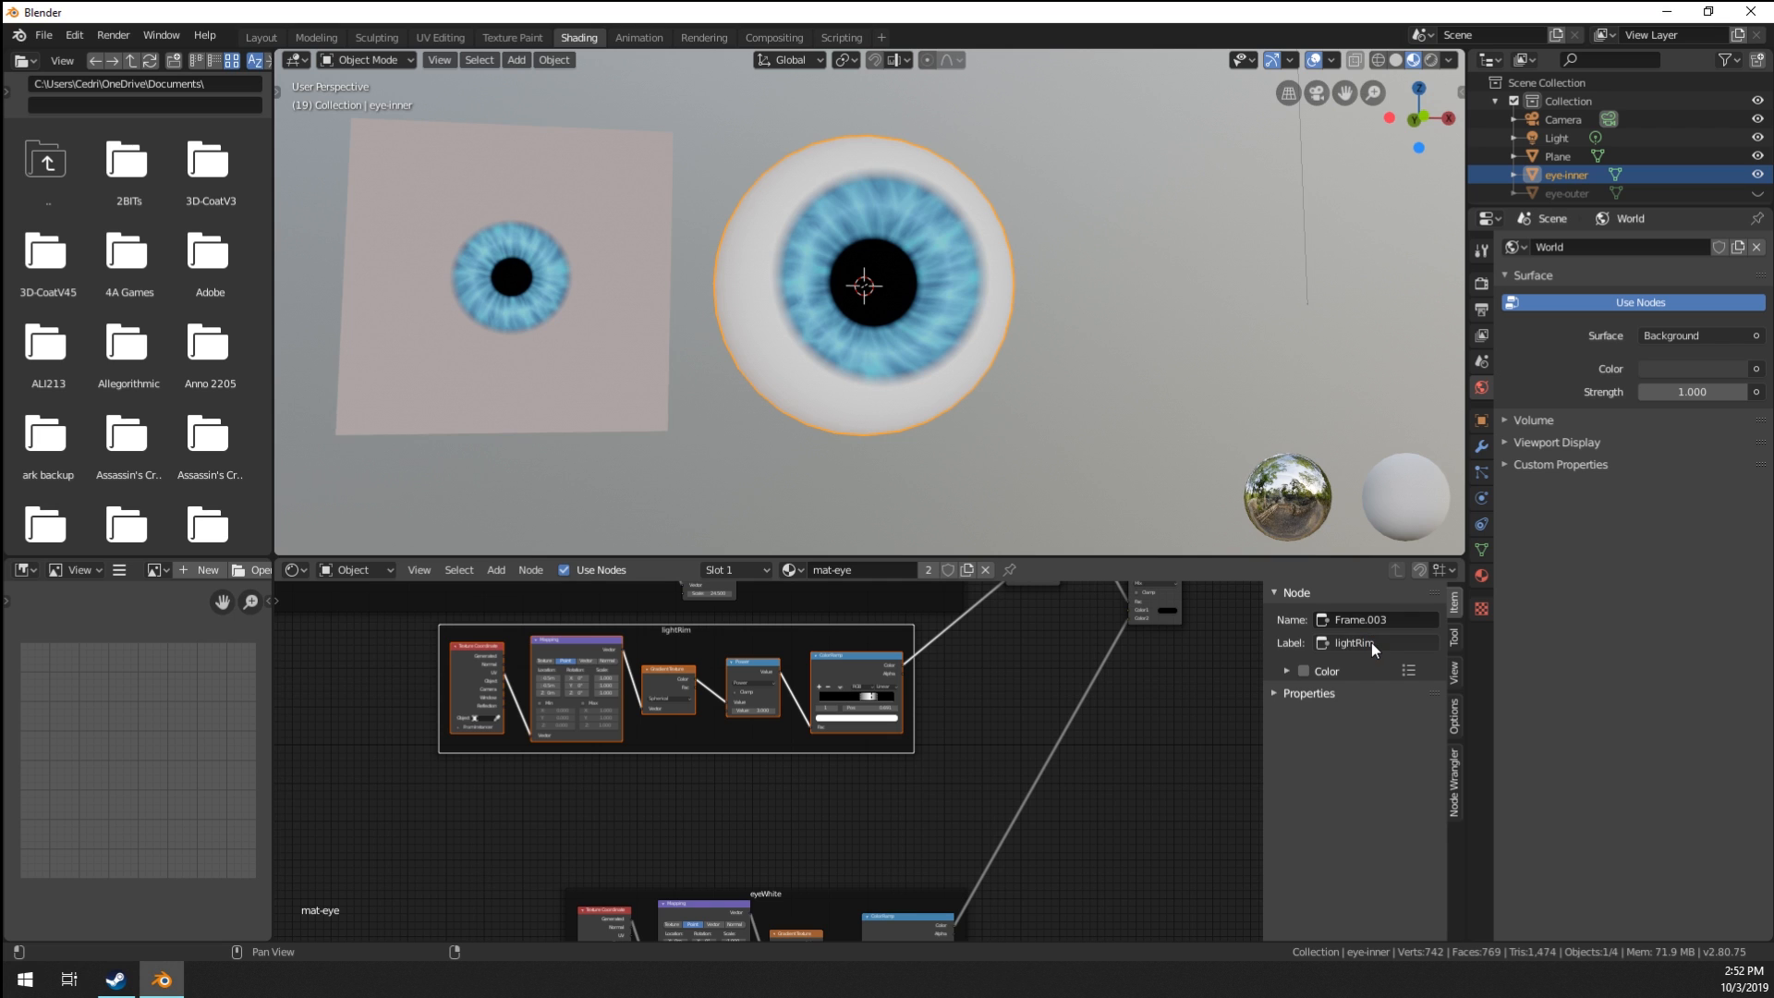
# Move the eyeWhite frame down to free up space beneath the lightRim frame.
pyautogui.moveTo(889, 800); pyautogui.dragTo(916, 685, button='middle')
pyautogui.rightClick(858, 782)
pyautogui.press('g')
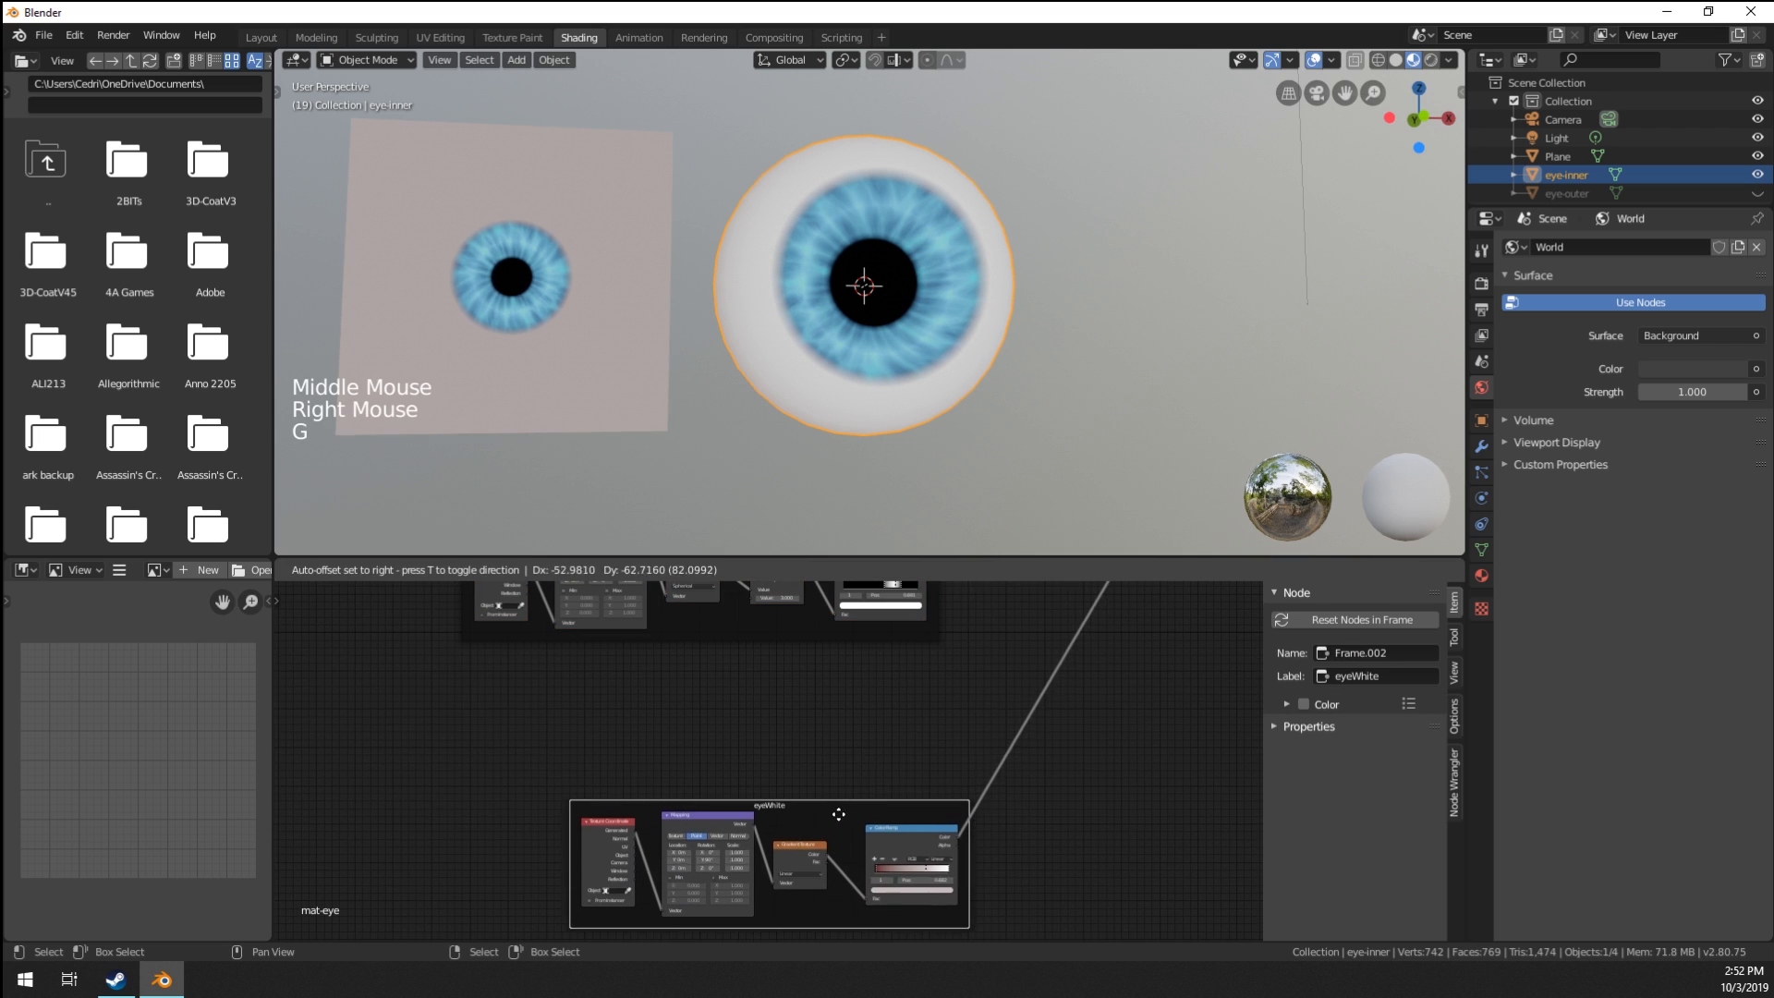
pyautogui.scroll(-3, 838, 814)
pyautogui.moveTo(800, 664); pyautogui.dragTo(763, 700, button='middle')
pyautogui.rightClick(762, 701)
pyautogui.hotkey('shift', 'd')
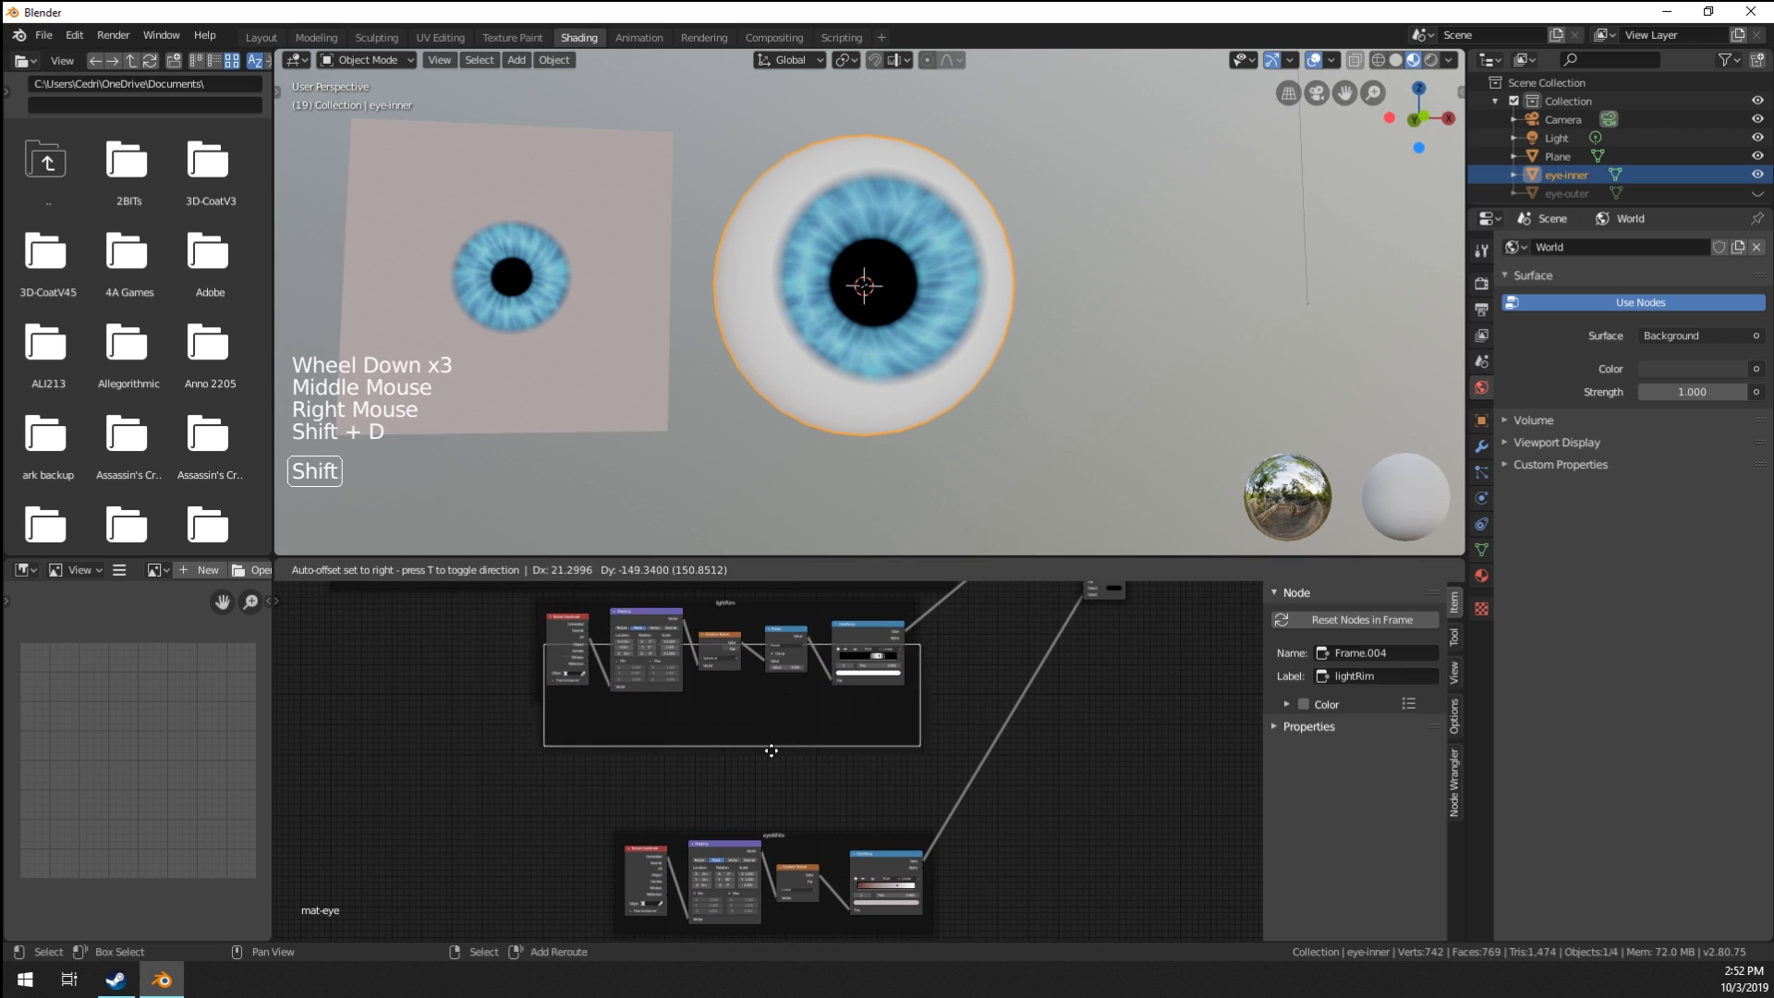
pyautogui.click(756, 814)
pyautogui.hotkey('ctrl', 'z')
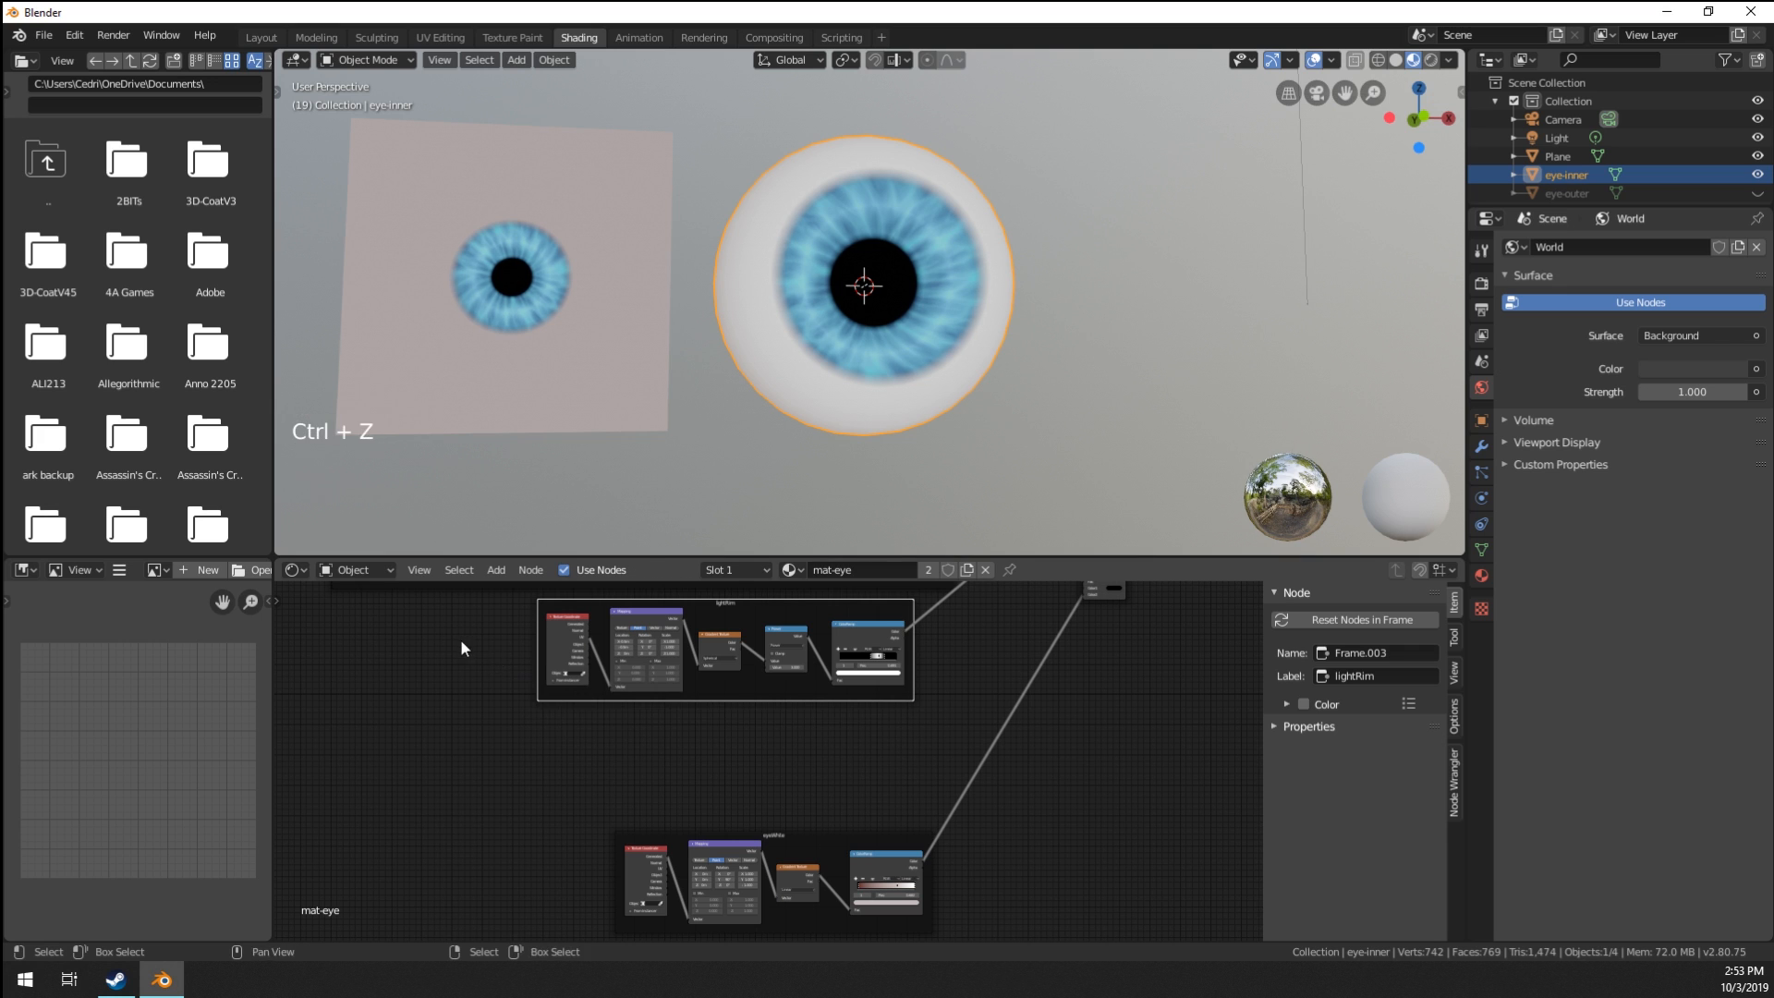
# Select the lightRim frame together with all the nodes inside it.
pyautogui.press('b')
pyautogui.moveTo(460, 640); pyautogui.dragTo(840, 711)
# Try to duplicate the lightRim frame and its nodes directly into the gap above the eyeWhite frame.
pyautogui.hotkey('shift', 'd')
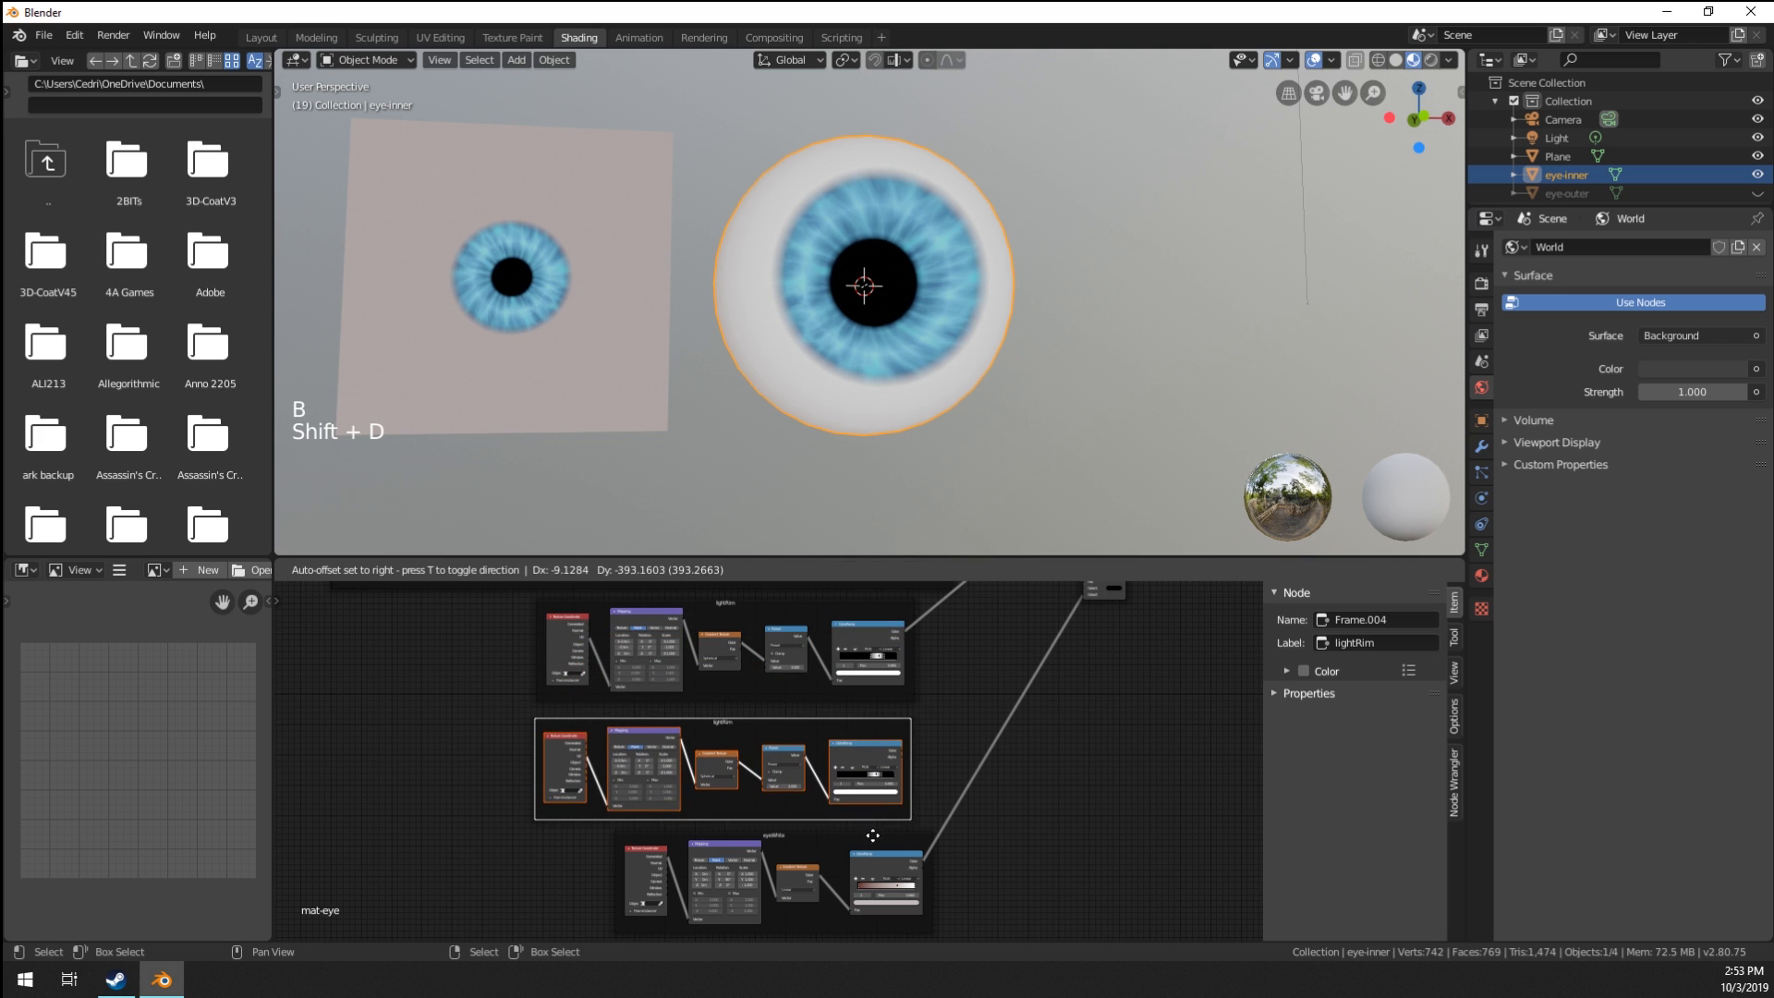
pyautogui.click(871, 824)
pyautogui.scroll(12, 865, 796)
pyautogui.scroll(-8, 900, 756)
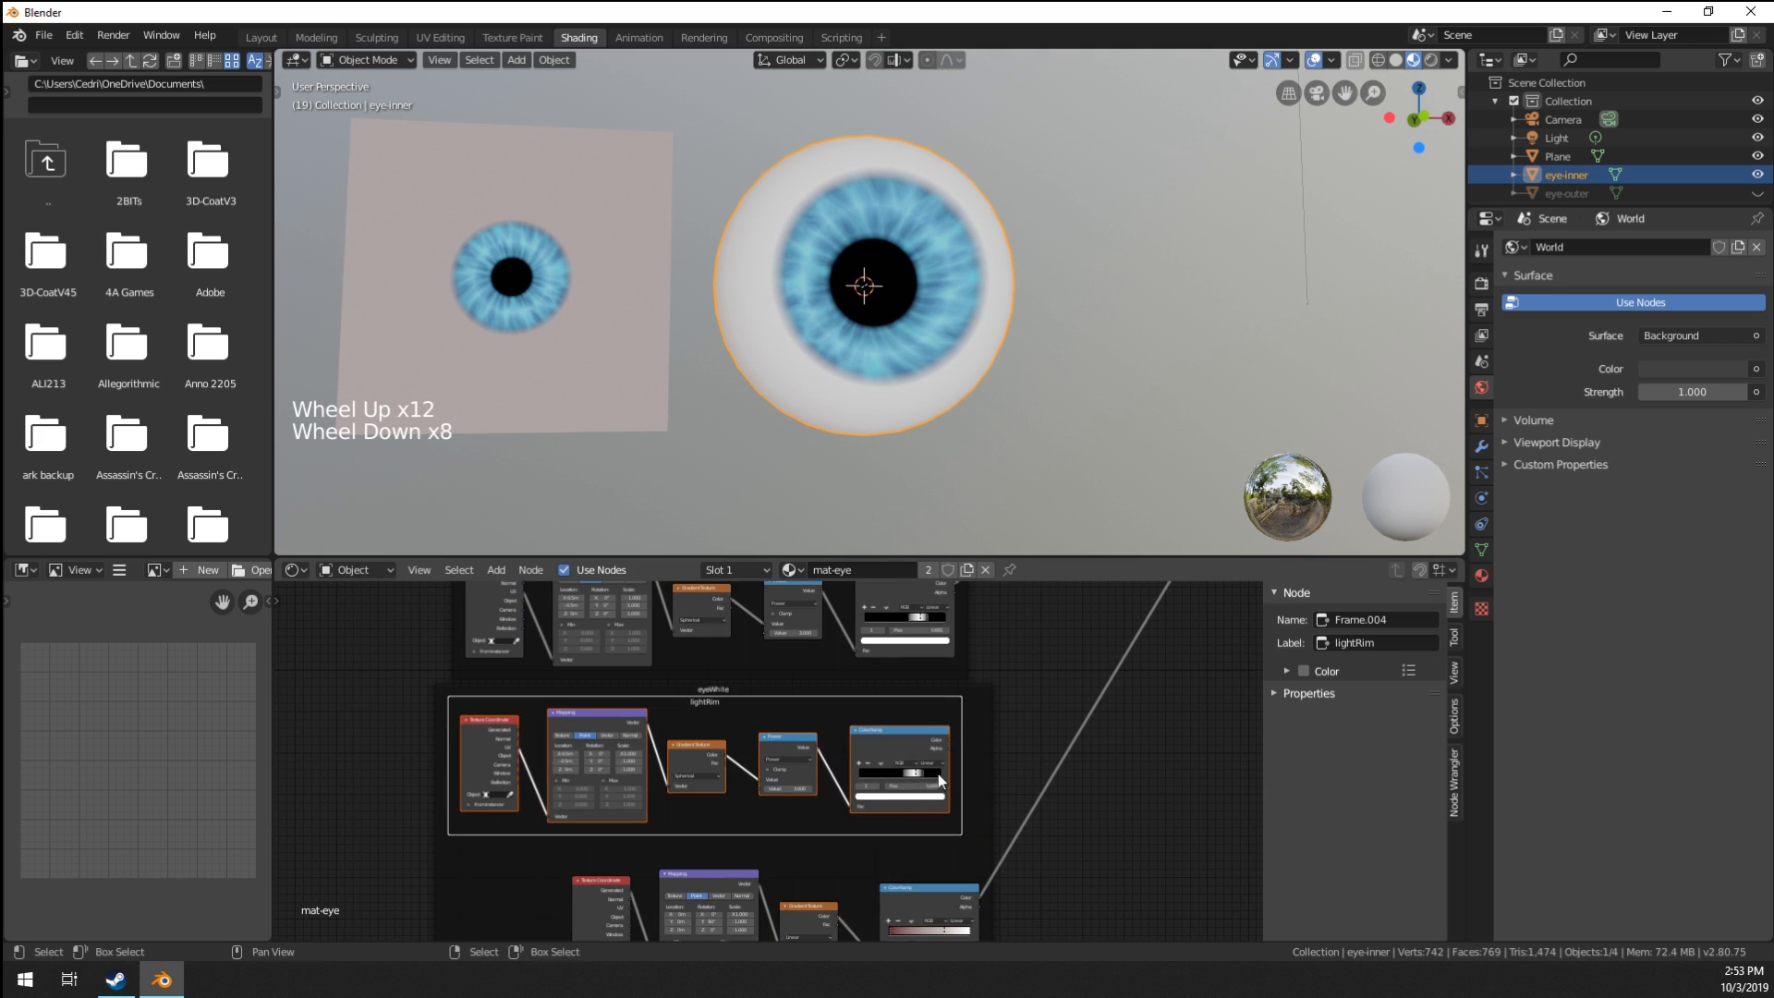
pyautogui.hotkey('ctrl', 'z')
pyautogui.moveTo(795, 768); pyautogui.dragTo(802, 763, button='middle')
pyautogui.scroll(-2, 802, 763)
pyautogui.hotkey('shift', 'd')
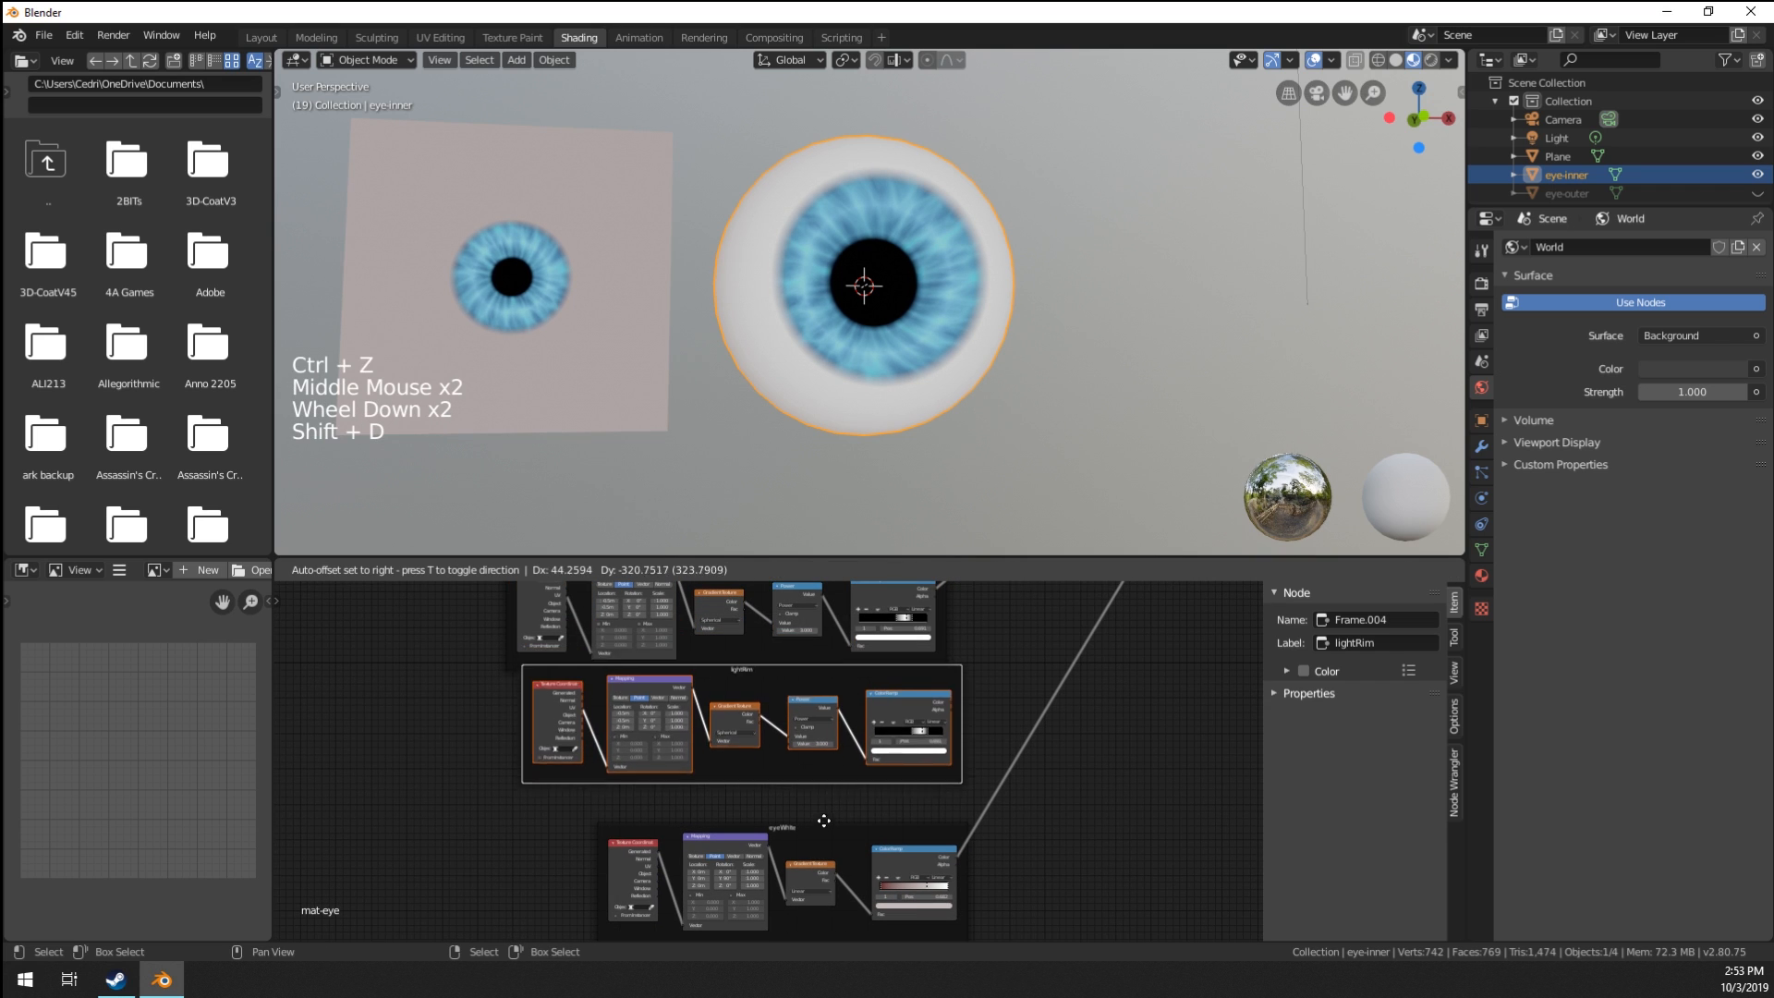
pyautogui.click(811, 837)
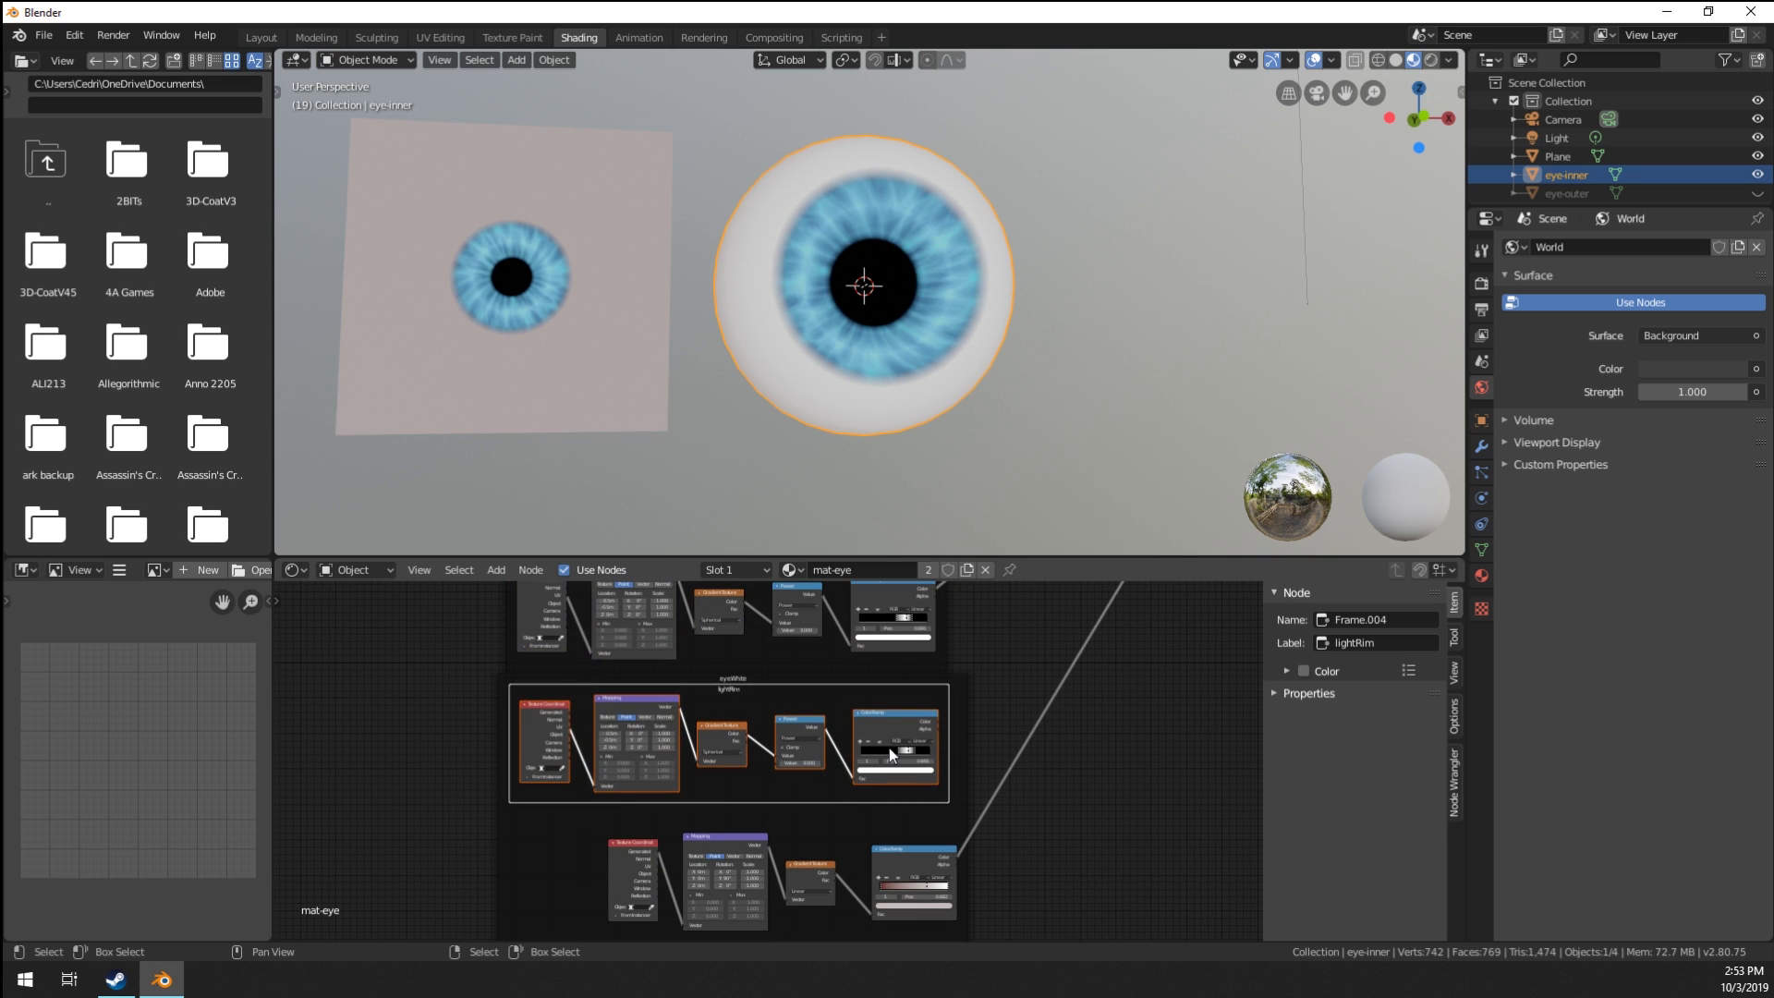
pyautogui.hotkey('ctrl', 'z')
# Duplicate the lightRim frame with its nodes into the empty area away from the other frames.
pyautogui.moveTo(893, 699); pyautogui.dragTo(912, 724, button='middle')
pyautogui.scroll(-8, 912, 724)
pyautogui.hotkey('shift', 'd')
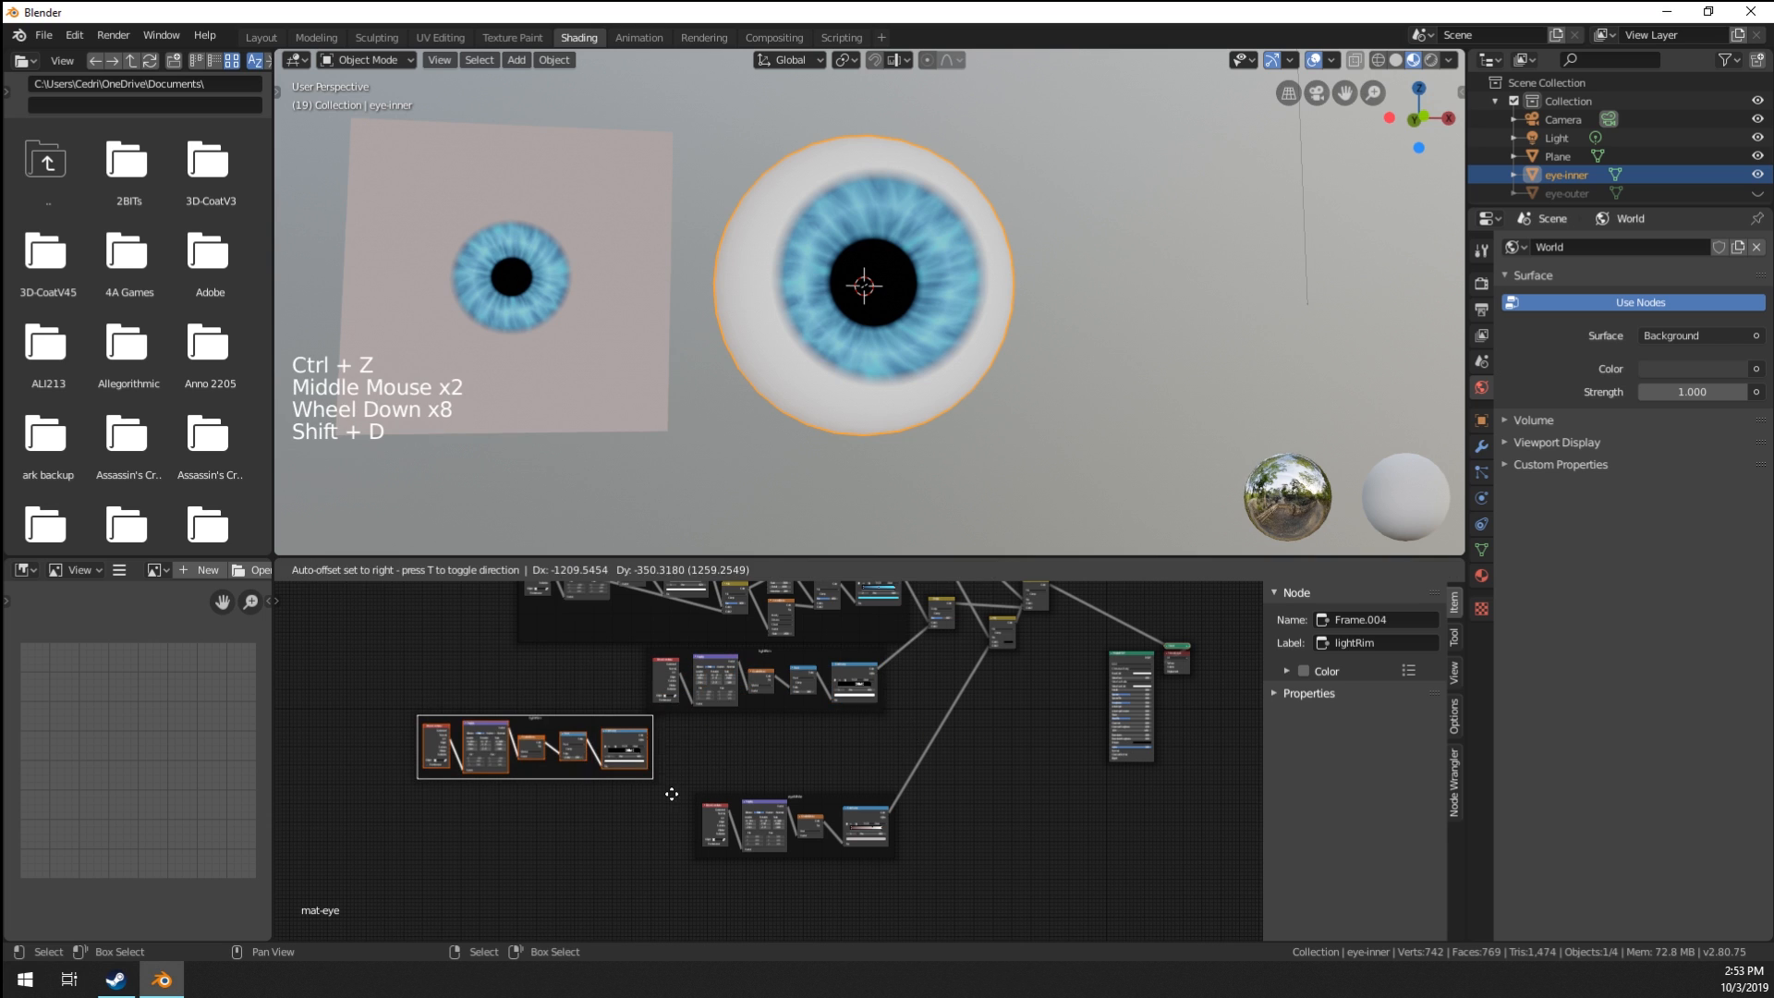
pyautogui.click(672, 793)
# Move the duplicated frame and its nodes between the original lightRim frame and the eyeWhite frame.
pyautogui.moveTo(732, 767); pyautogui.dragTo(680, 739, button='middle')
pyautogui.scroll(6, 681, 739)
pyautogui.press('g')
pyautogui.click(1041, 739)
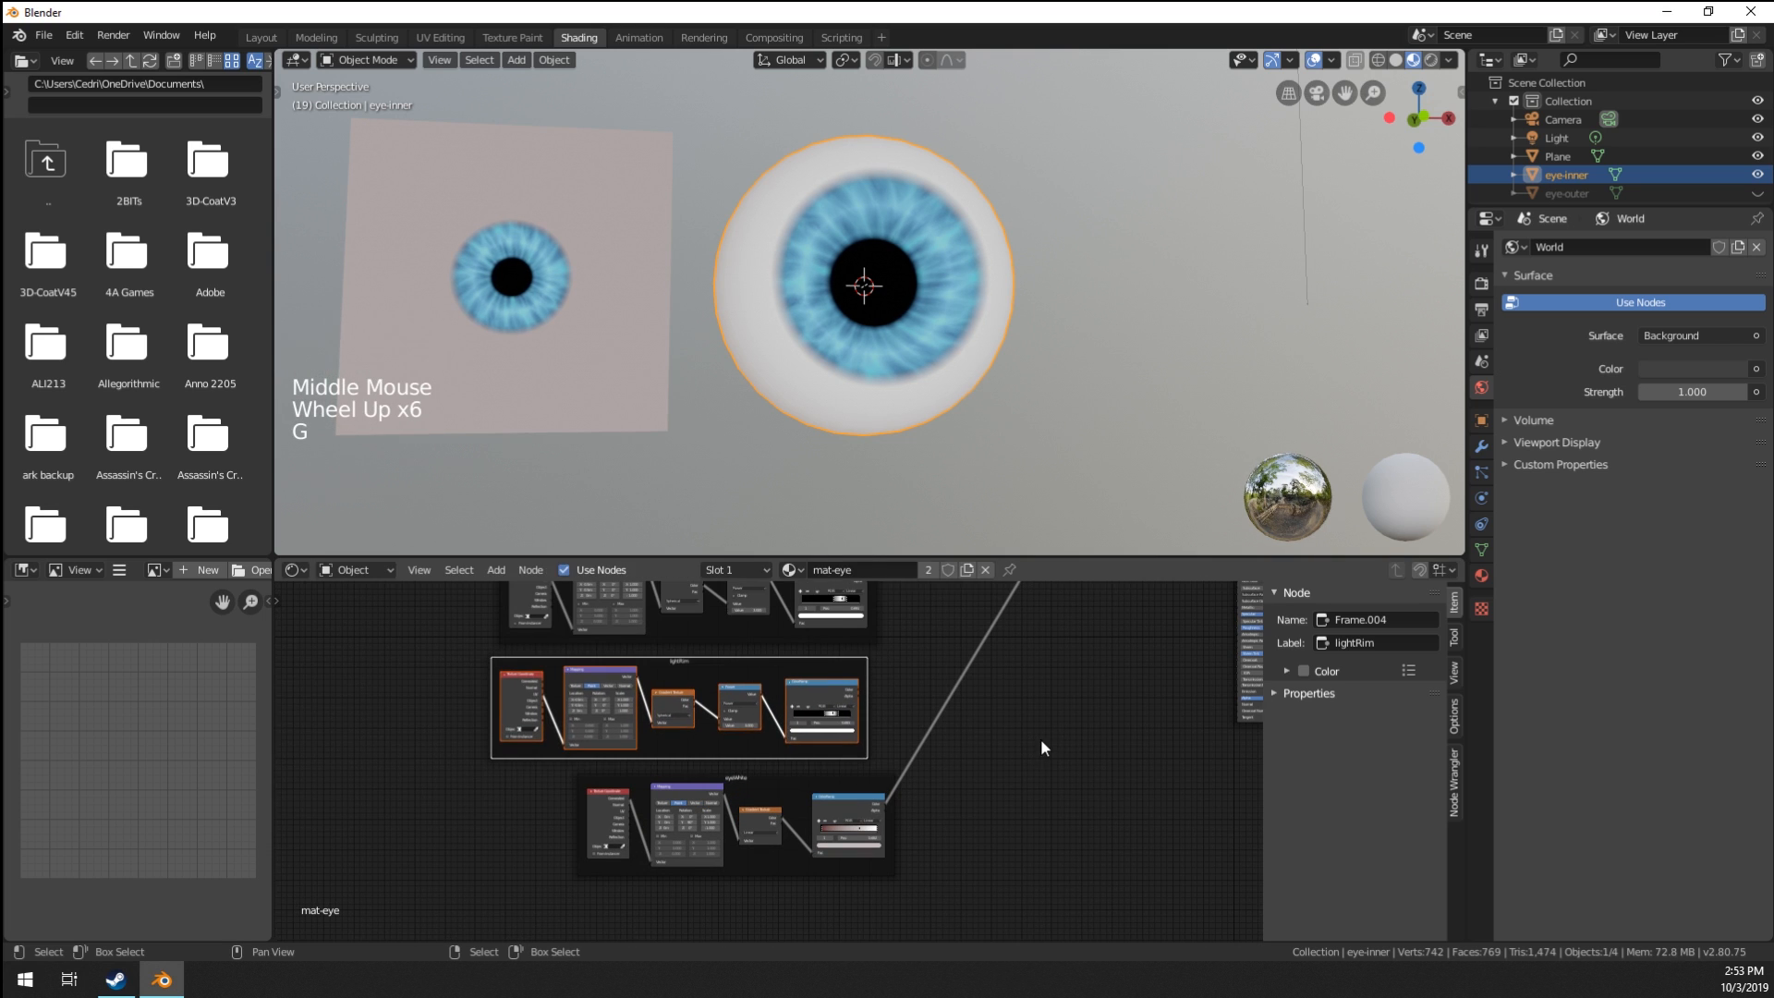
pyautogui.scroll(5, 776, 747)
pyautogui.press('g')
pyautogui.click(797, 752)
# Preview the duplicated frame's ColorRamp output and flip its color ramp.
pyautogui.scroll(3, 978, 758)
pyautogui.moveTo(971, 676); pyautogui.dragTo(866, 792, button='middle')
pyautogui.scroll(3, 885, 754)
pyautogui.keyDown('ctrl'); pyautogui.keyDown('shift'); pyautogui.click(867, 807); pyautogui.keyUp('shift'); pyautogui.keyUp('ctrl')
pyautogui.scroll(5, 876, 753)
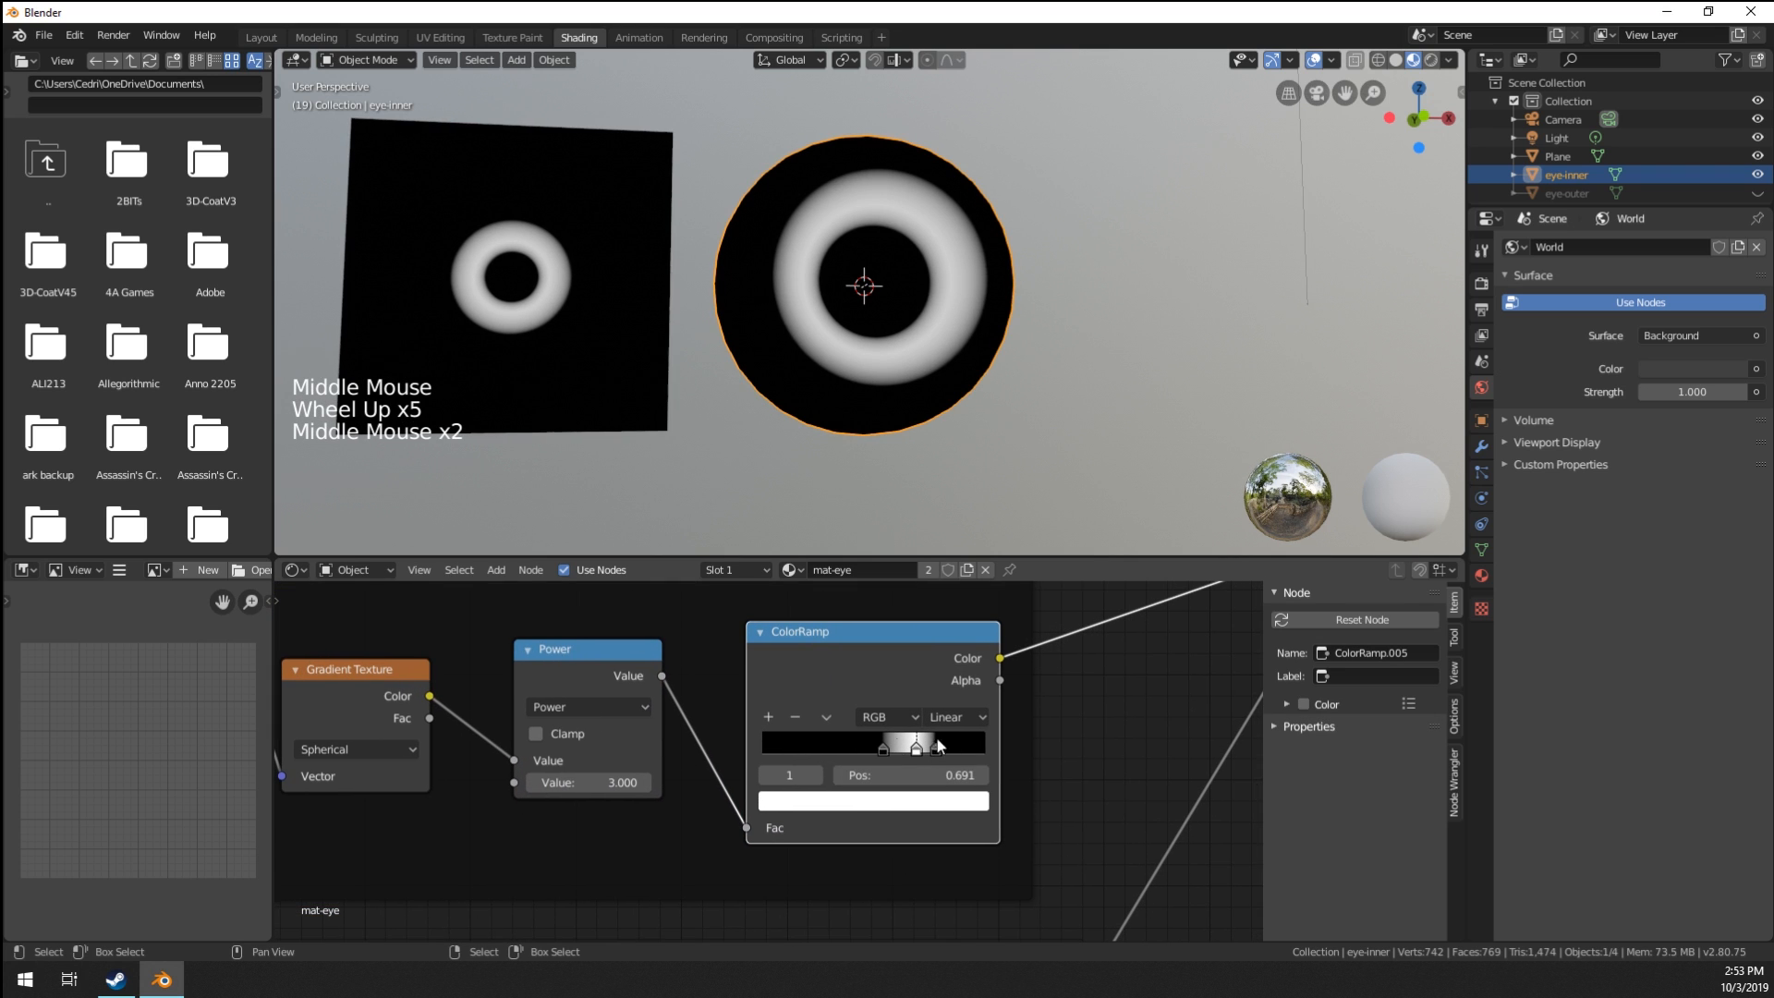
pyautogui.click(826, 718)
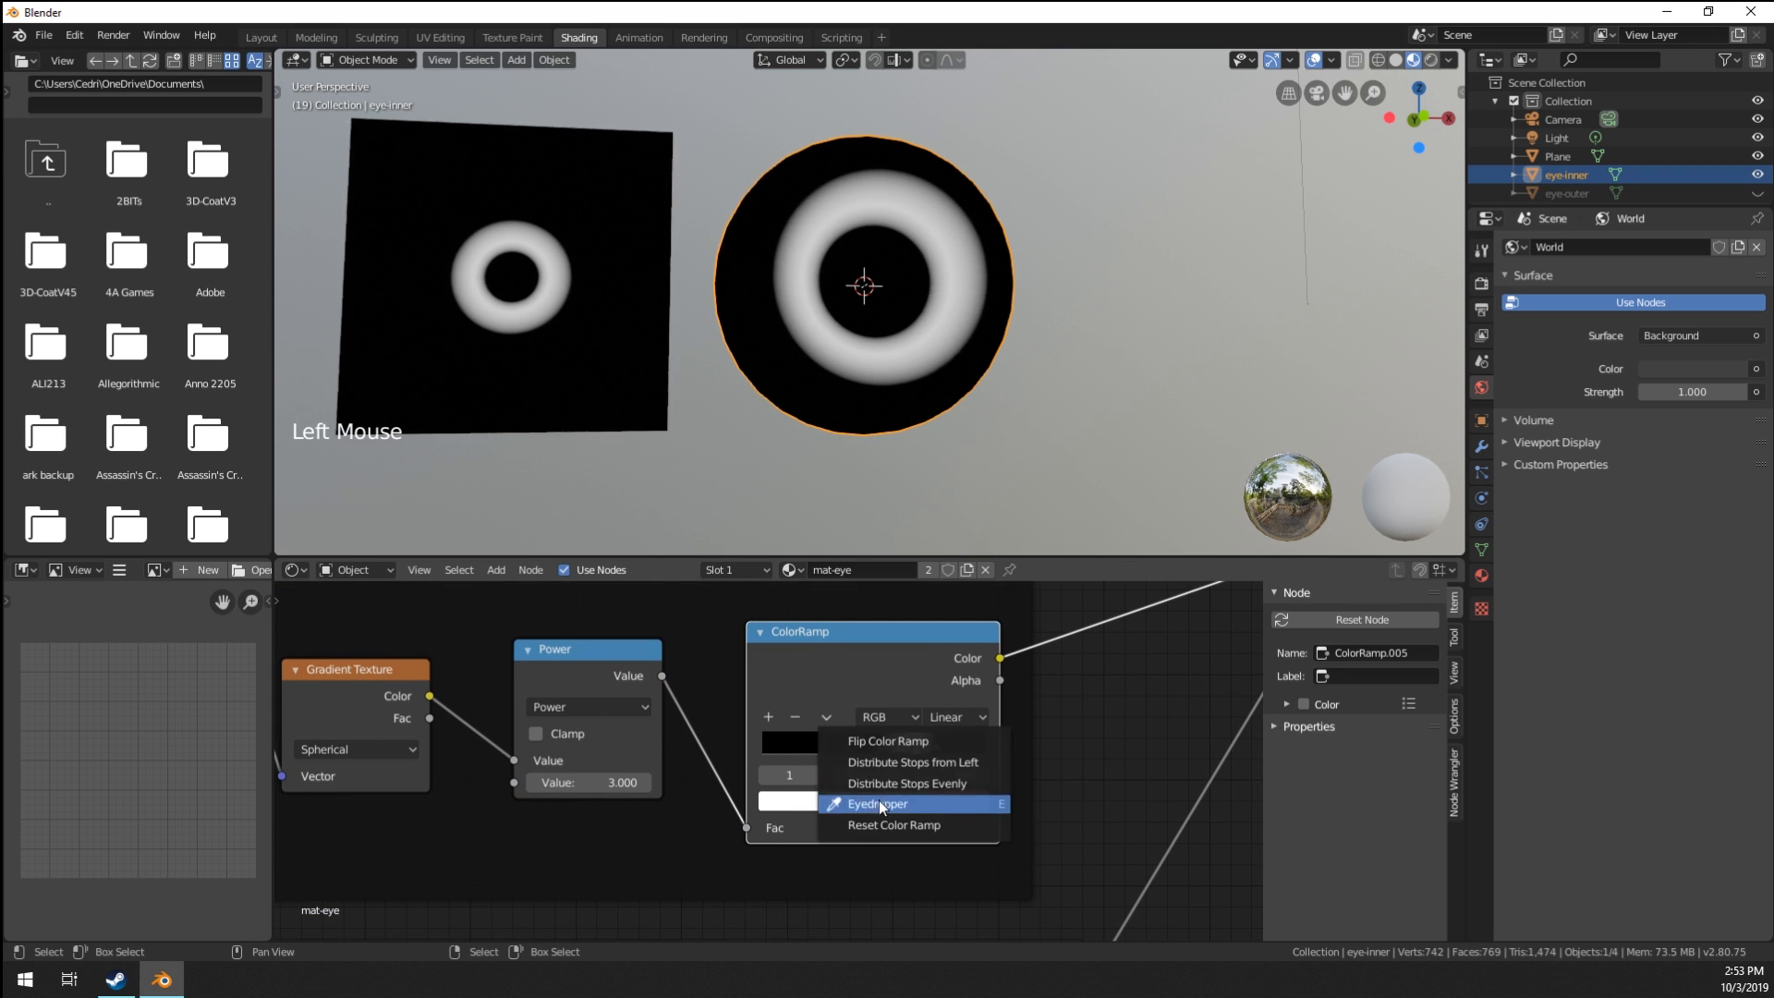
pyautogui.click(888, 742)
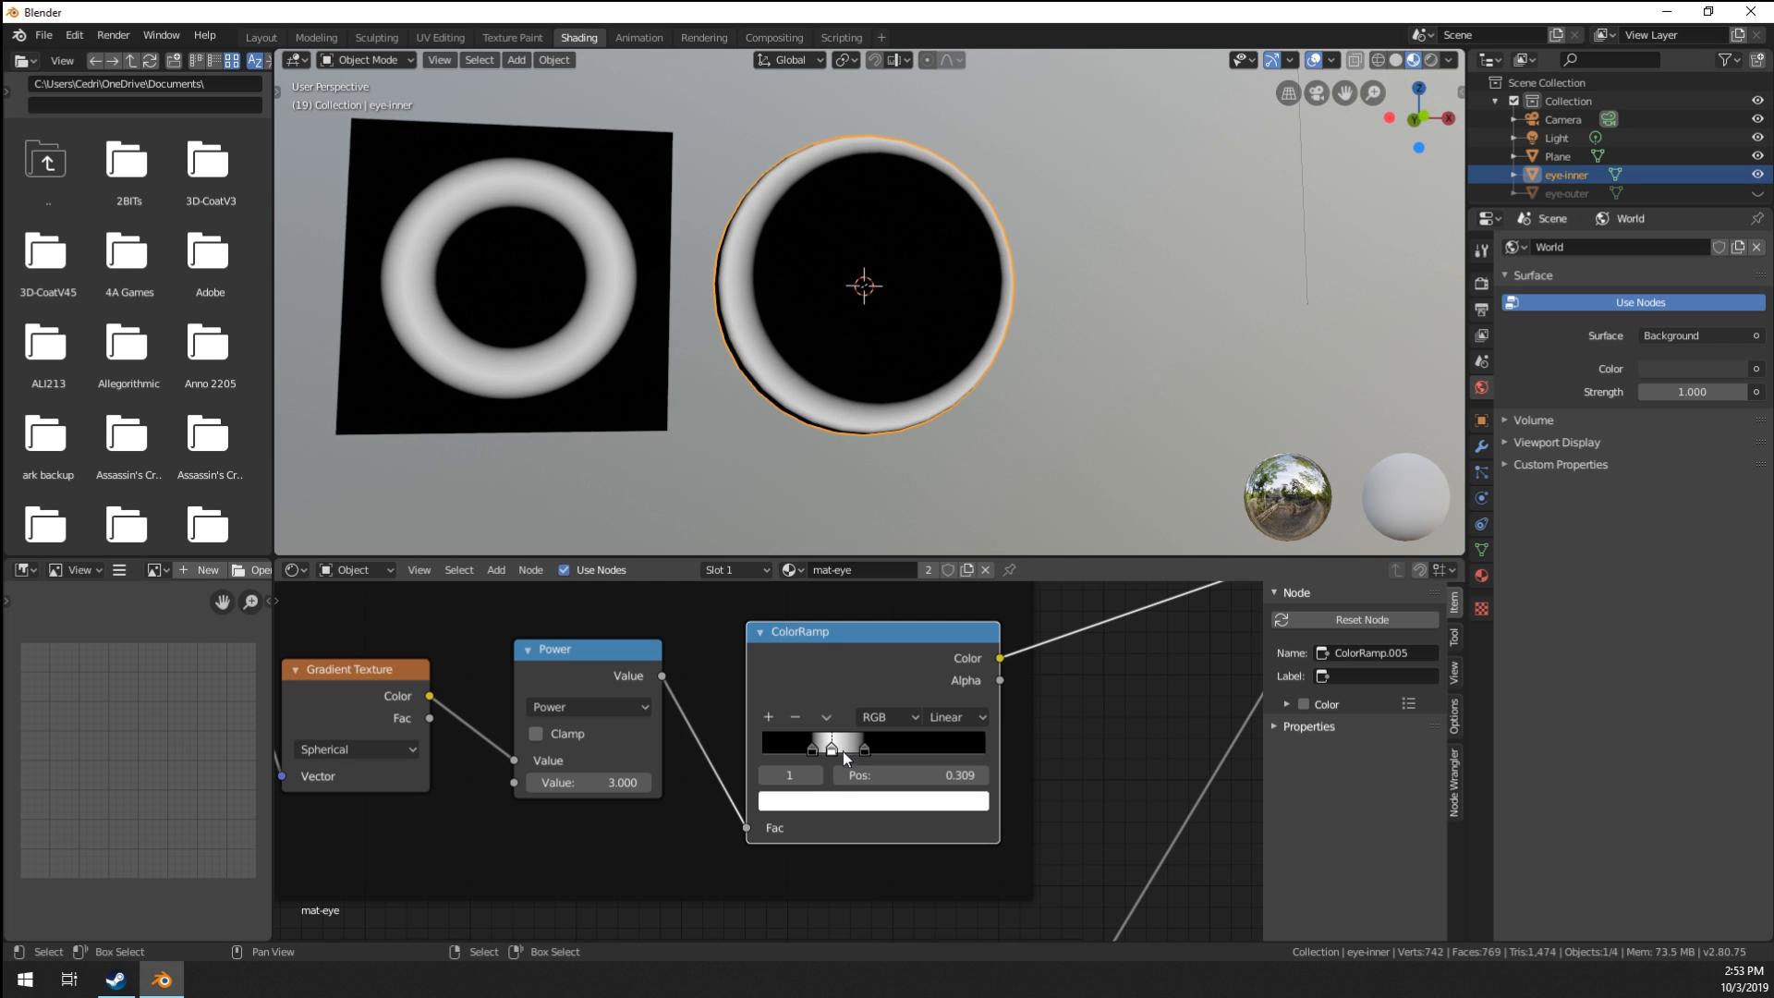
# Narrow the duplicated ramp's ring by placing its stops at 0.500, 0.550 and 0.609, with the white one in the middle.
pyautogui.moveTo(833, 741); pyautogui.dragTo(912, 762)
pyautogui.click(856, 751)
pyautogui.moveTo(971, 287); pyautogui.dragTo(924, 430, button='middle')
pyautogui.scroll(4, 1061, 333)
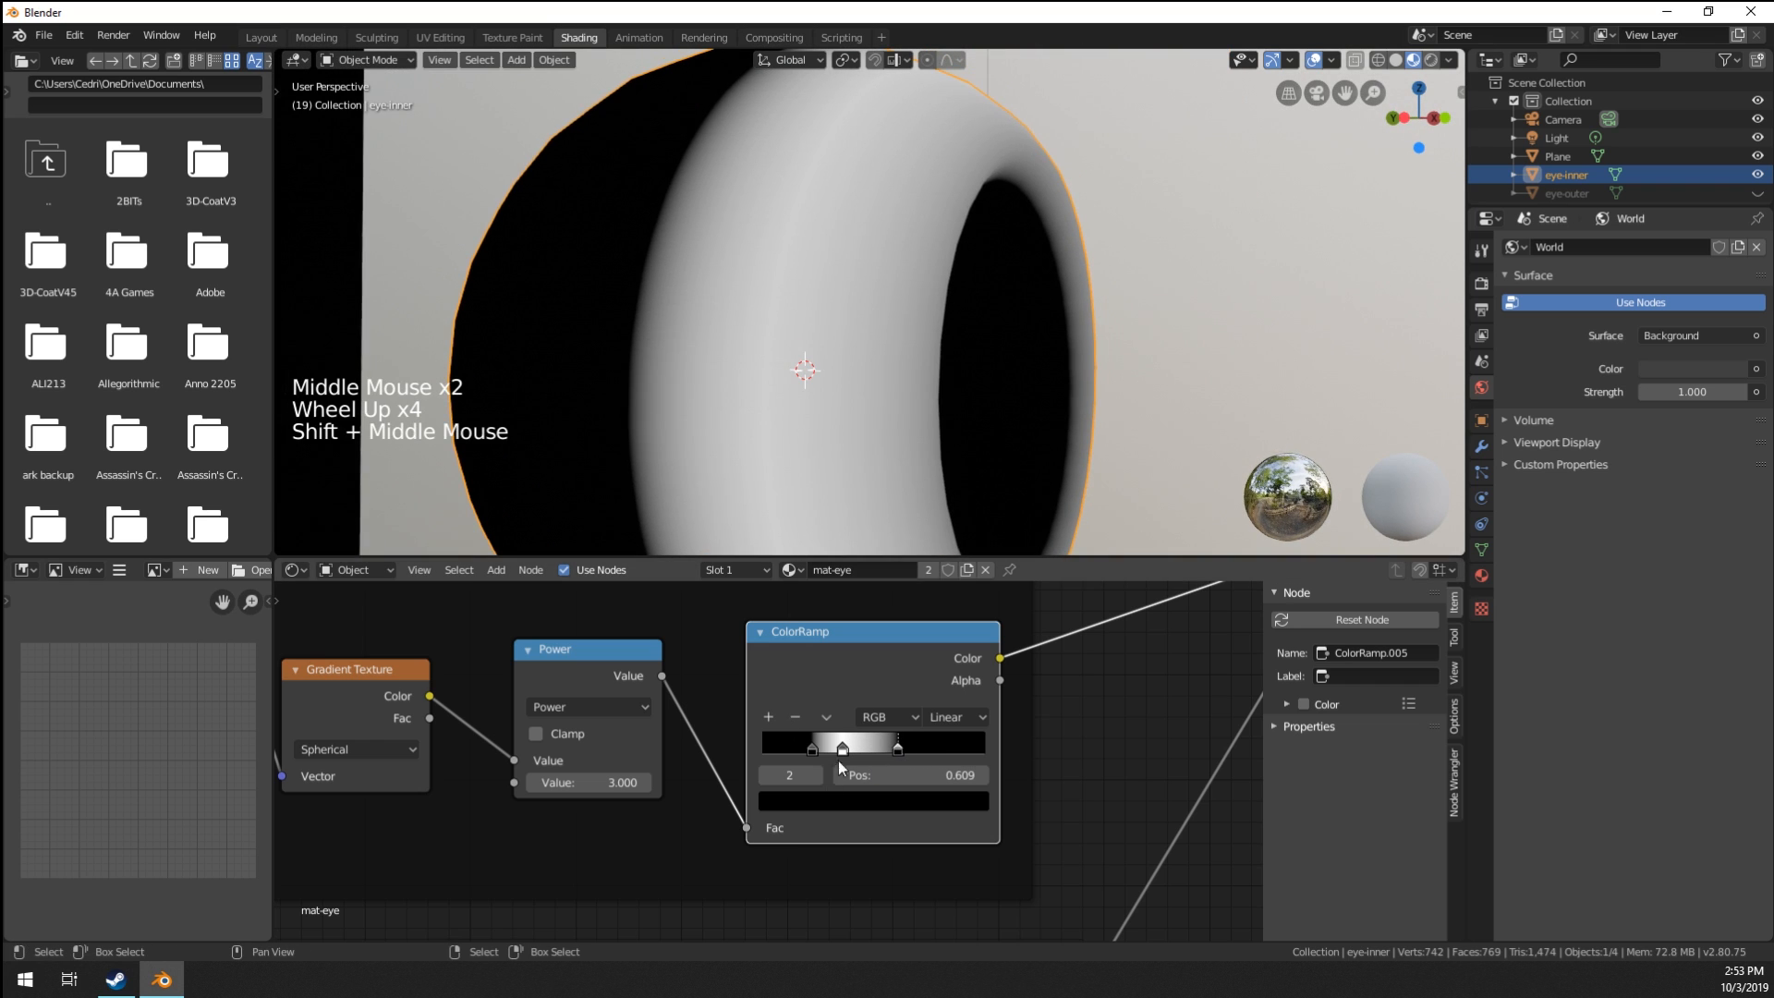
pyautogui.moveTo(850, 748)
pyautogui.mouseDown()
pyautogui.moveTo(896, 754)
pyautogui.moveTo(829, 750)
pyautogui.moveTo(885, 751)
pyautogui.mouseUp()
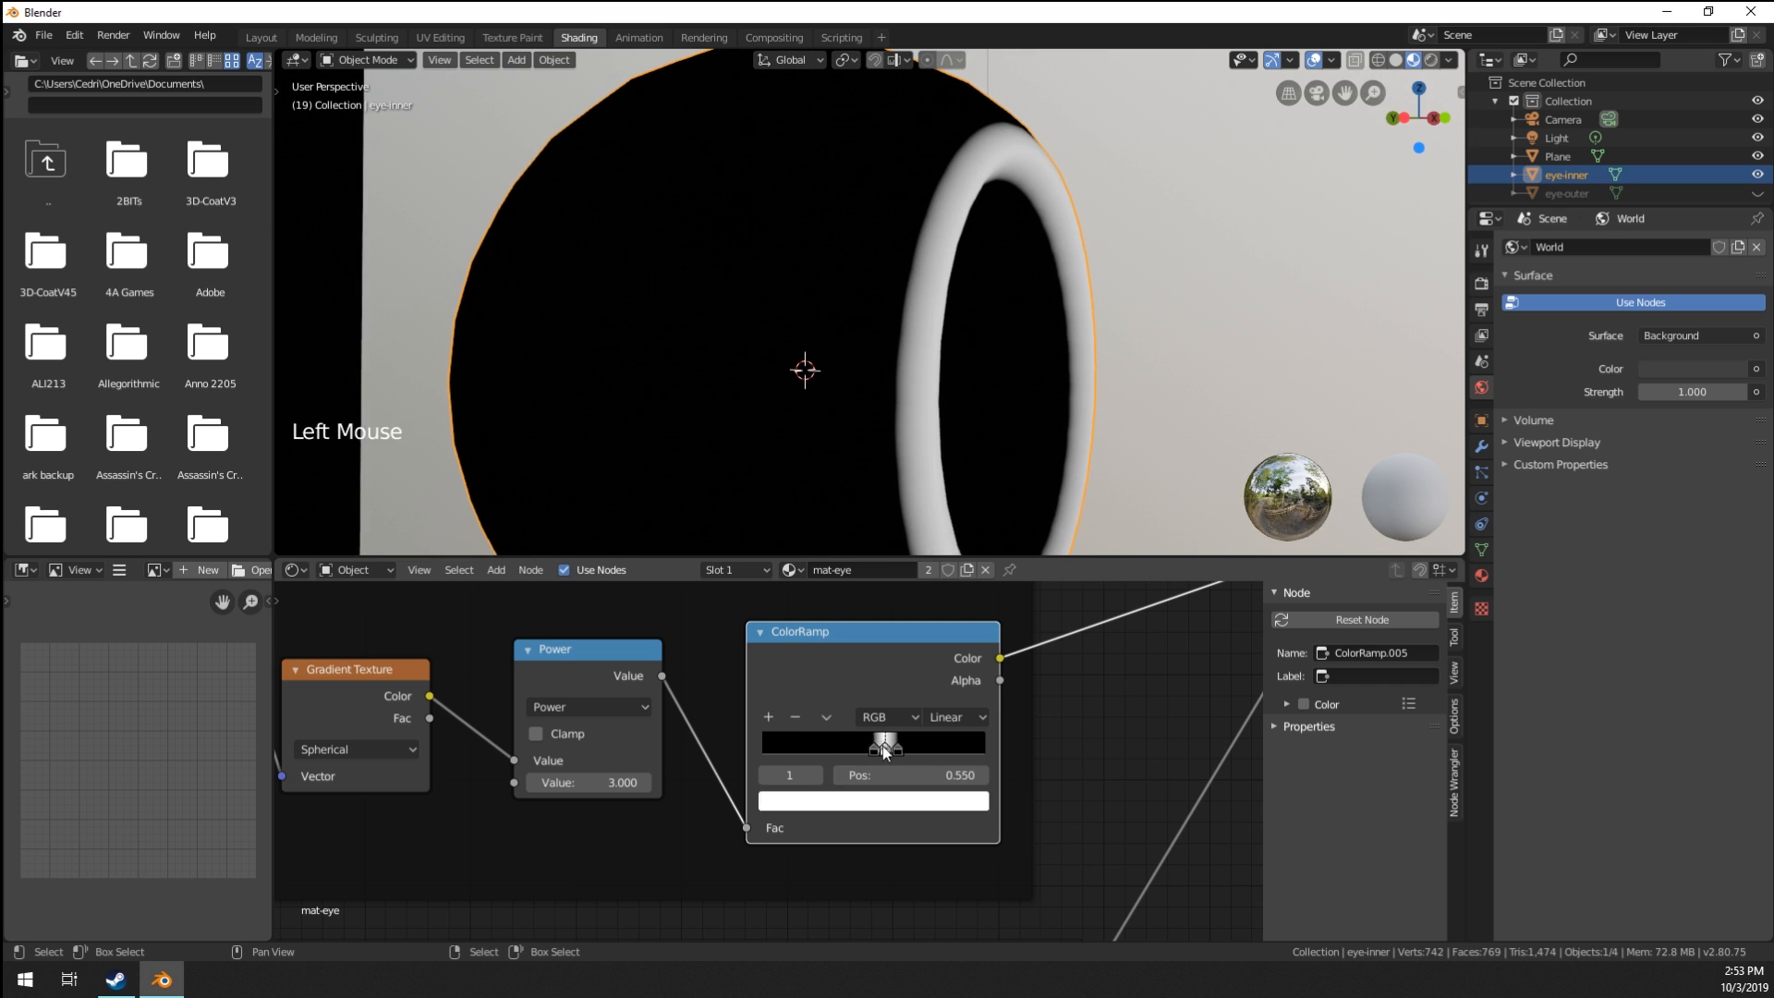
# Invert the duplicated ramp's colours by making the middle stop black and both outer stops white.
pyautogui.click(880, 805)
pyautogui.click(968, 714)
pyautogui.click(901, 747)
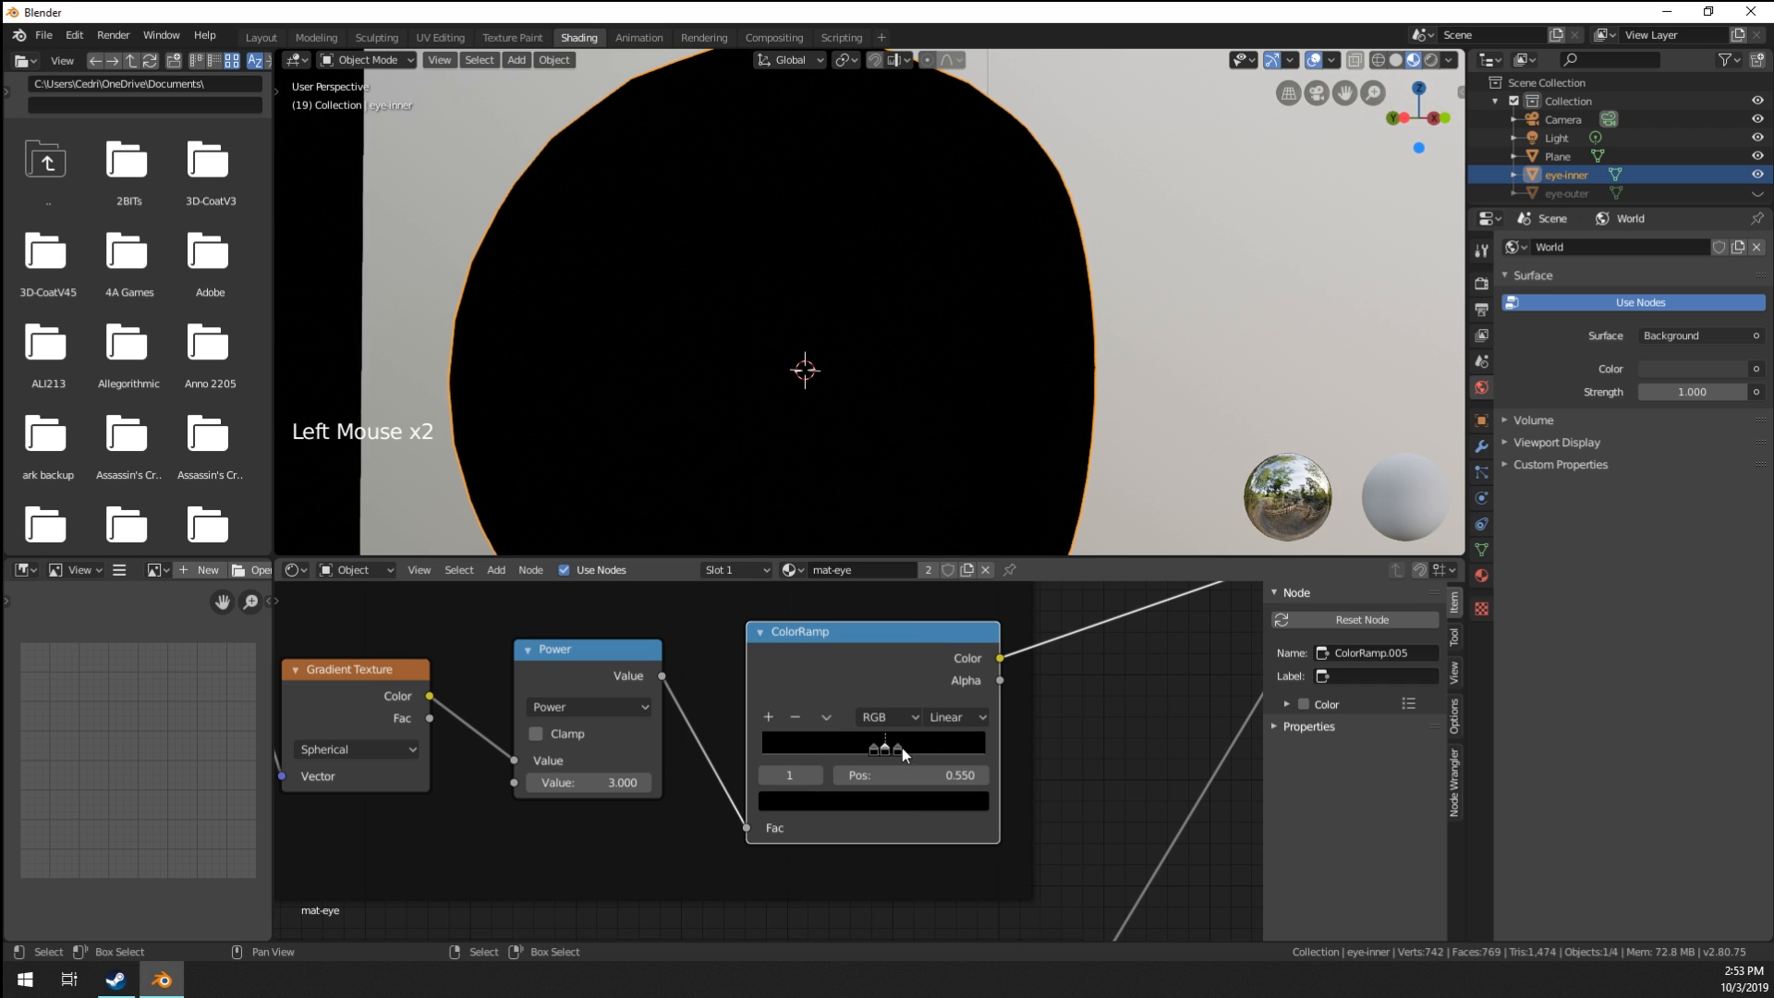
pyautogui.click(907, 801)
pyautogui.moveTo(940, 528); pyautogui.dragTo(940, 486)
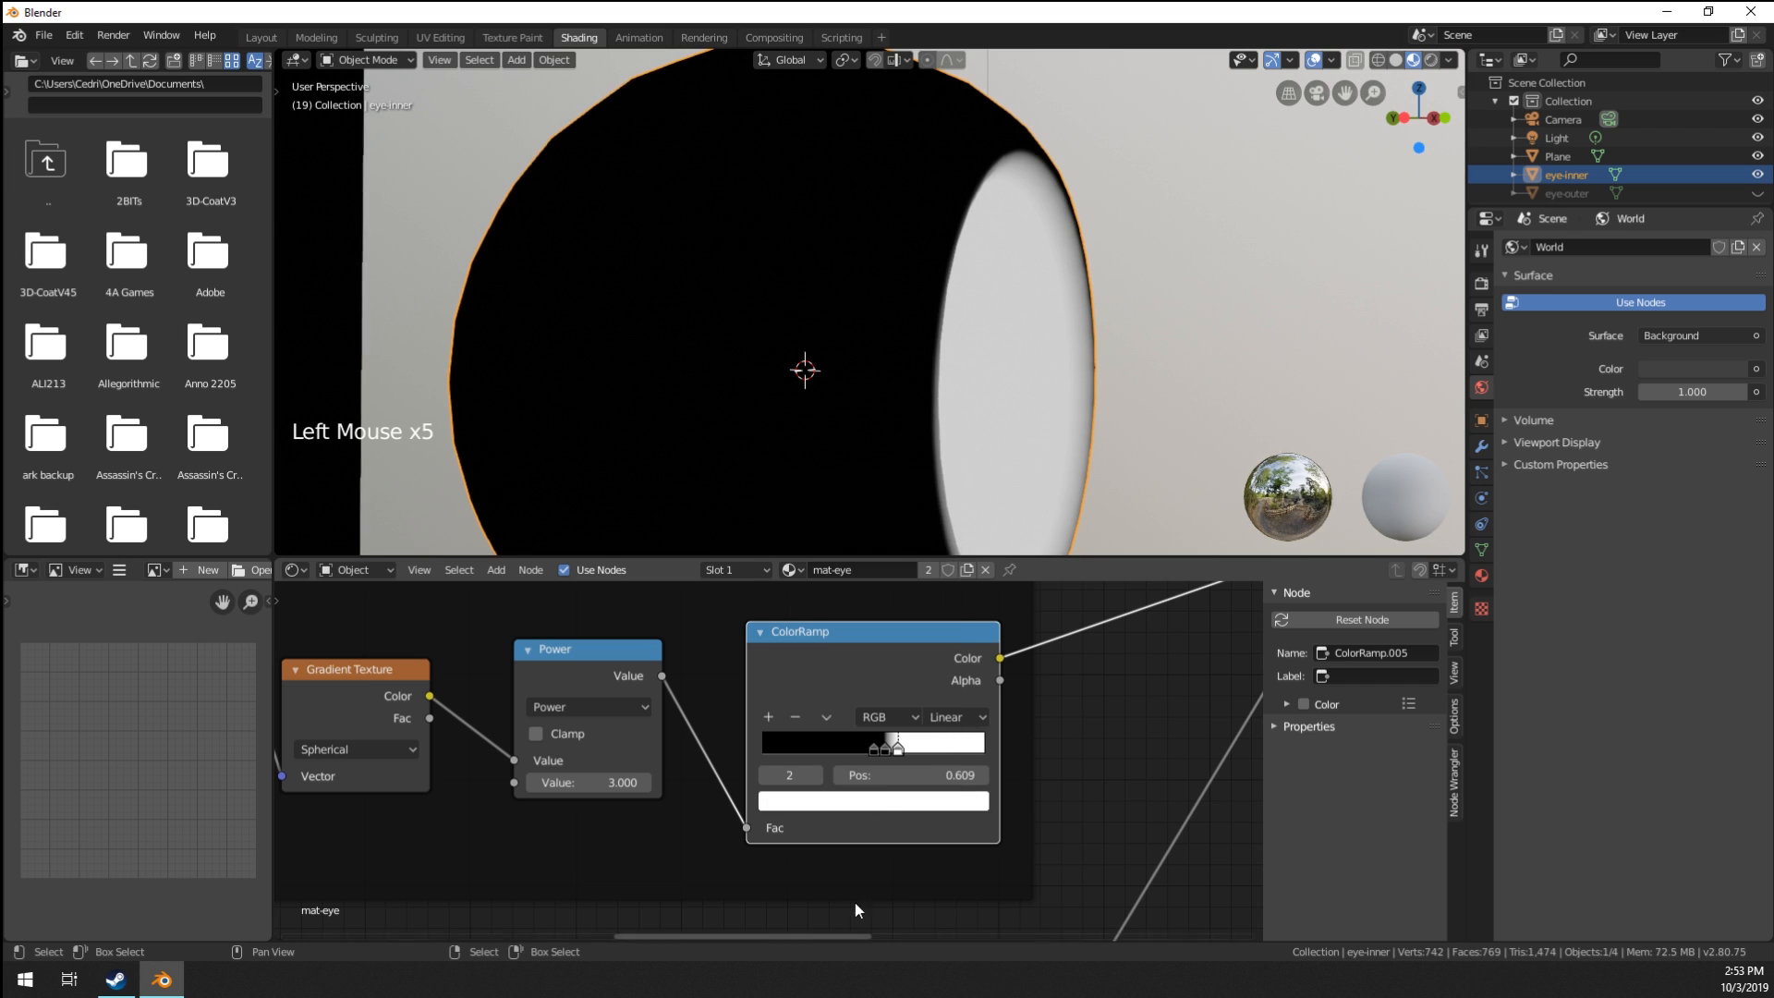
pyautogui.click(875, 745)
pyautogui.click(872, 803)
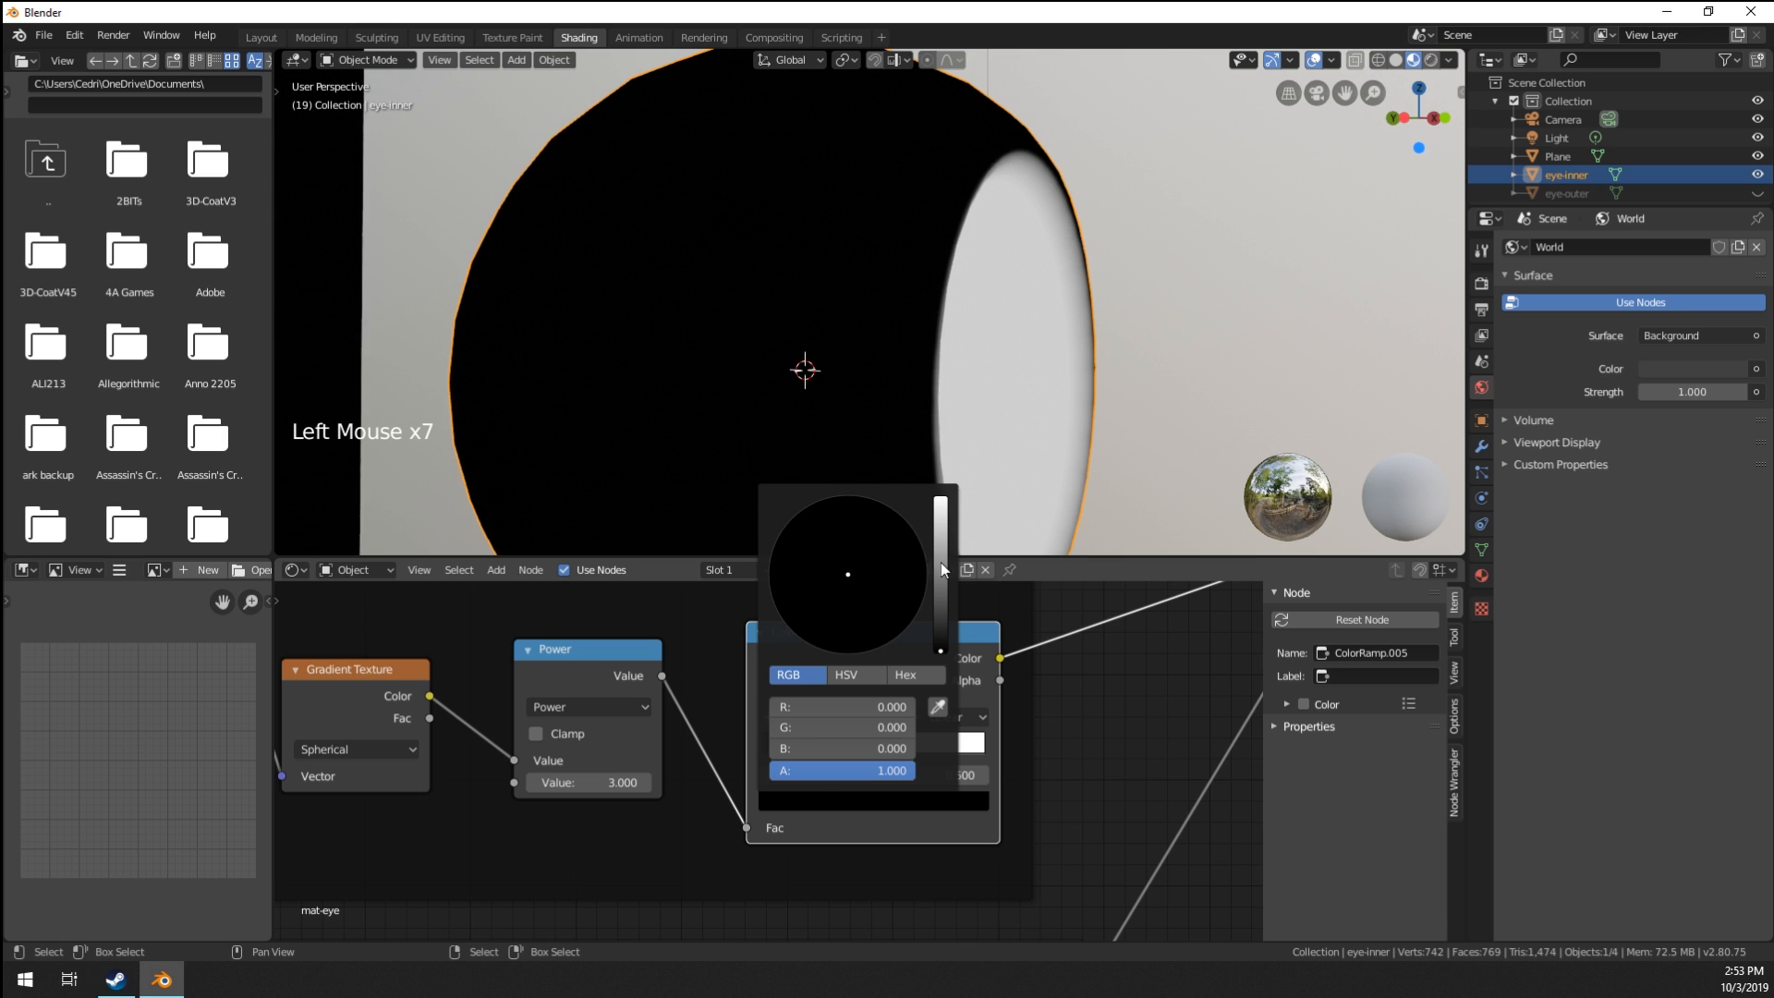
pyautogui.moveTo(941, 562); pyautogui.dragTo(941, 499)
pyautogui.scroll(-7, 1051, 746)
pyautogui.moveTo(830, 737); pyautogui.dragTo(795, 736, button='middle')
pyautogui.scroll(7, 801, 778)
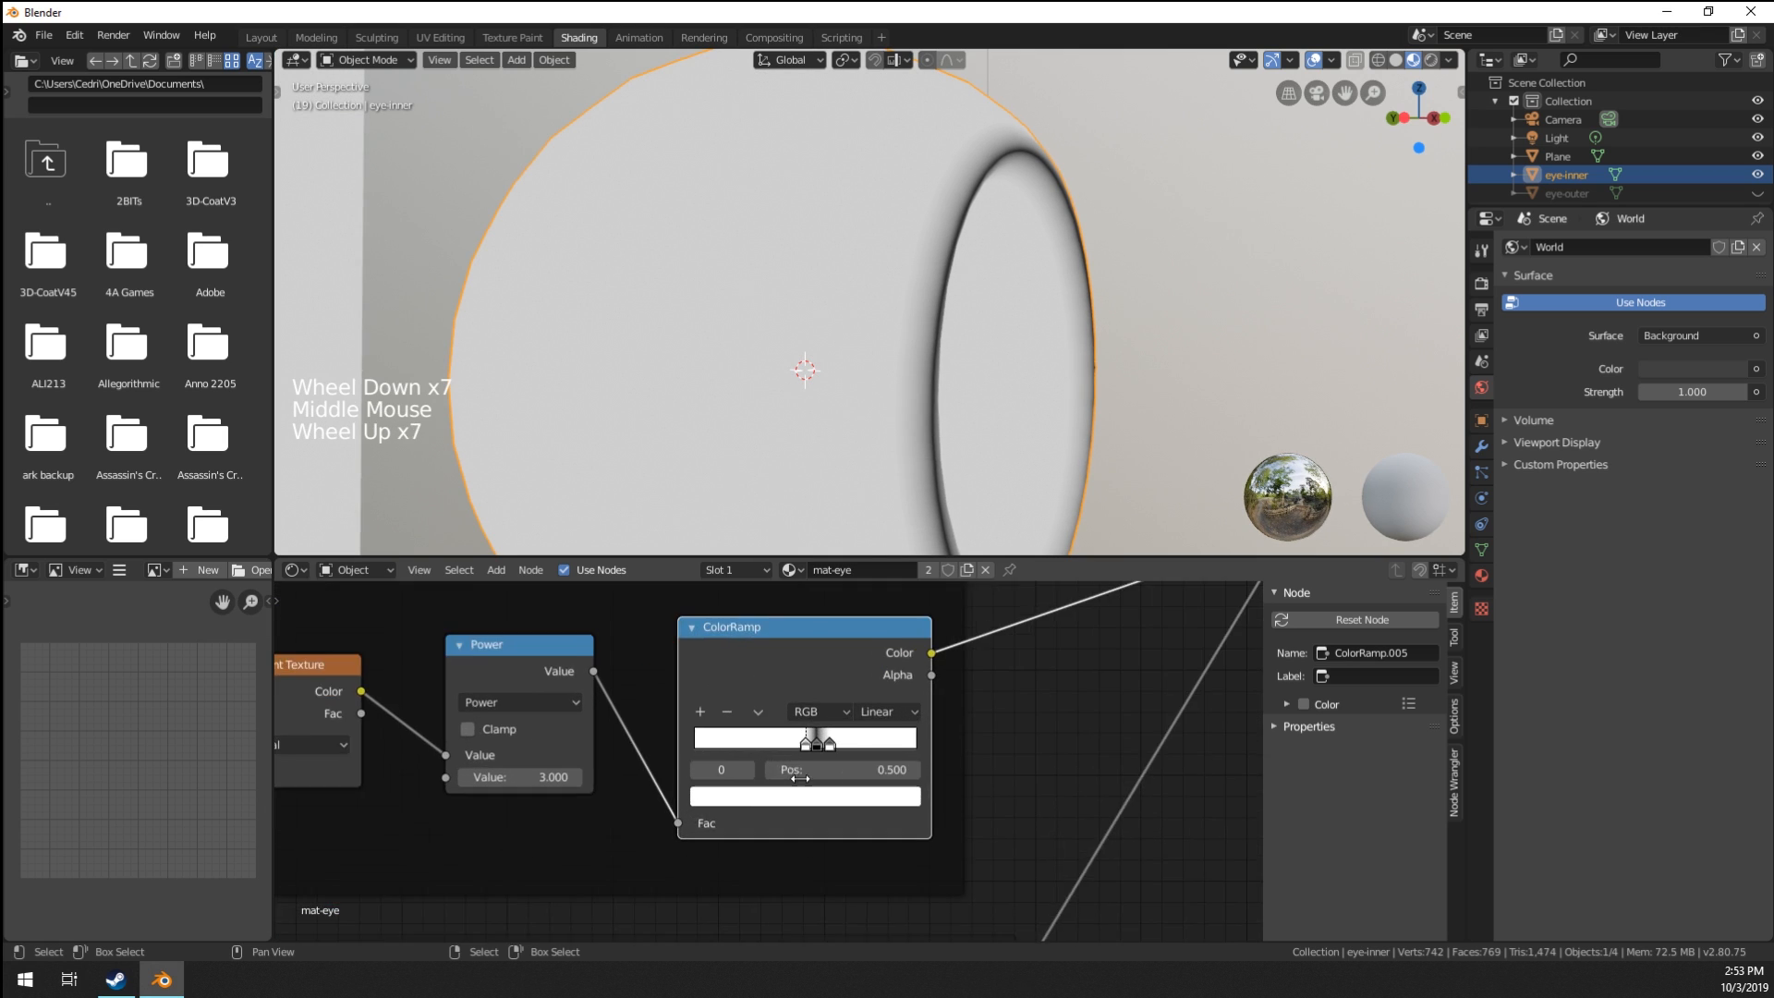
# Widen the duplicated ramp's dark ring by setting the outer white stop to 0.636 and the black middle stop to 0.555.
pyautogui.scroll(6, 777, 763)
pyautogui.click(876, 734)
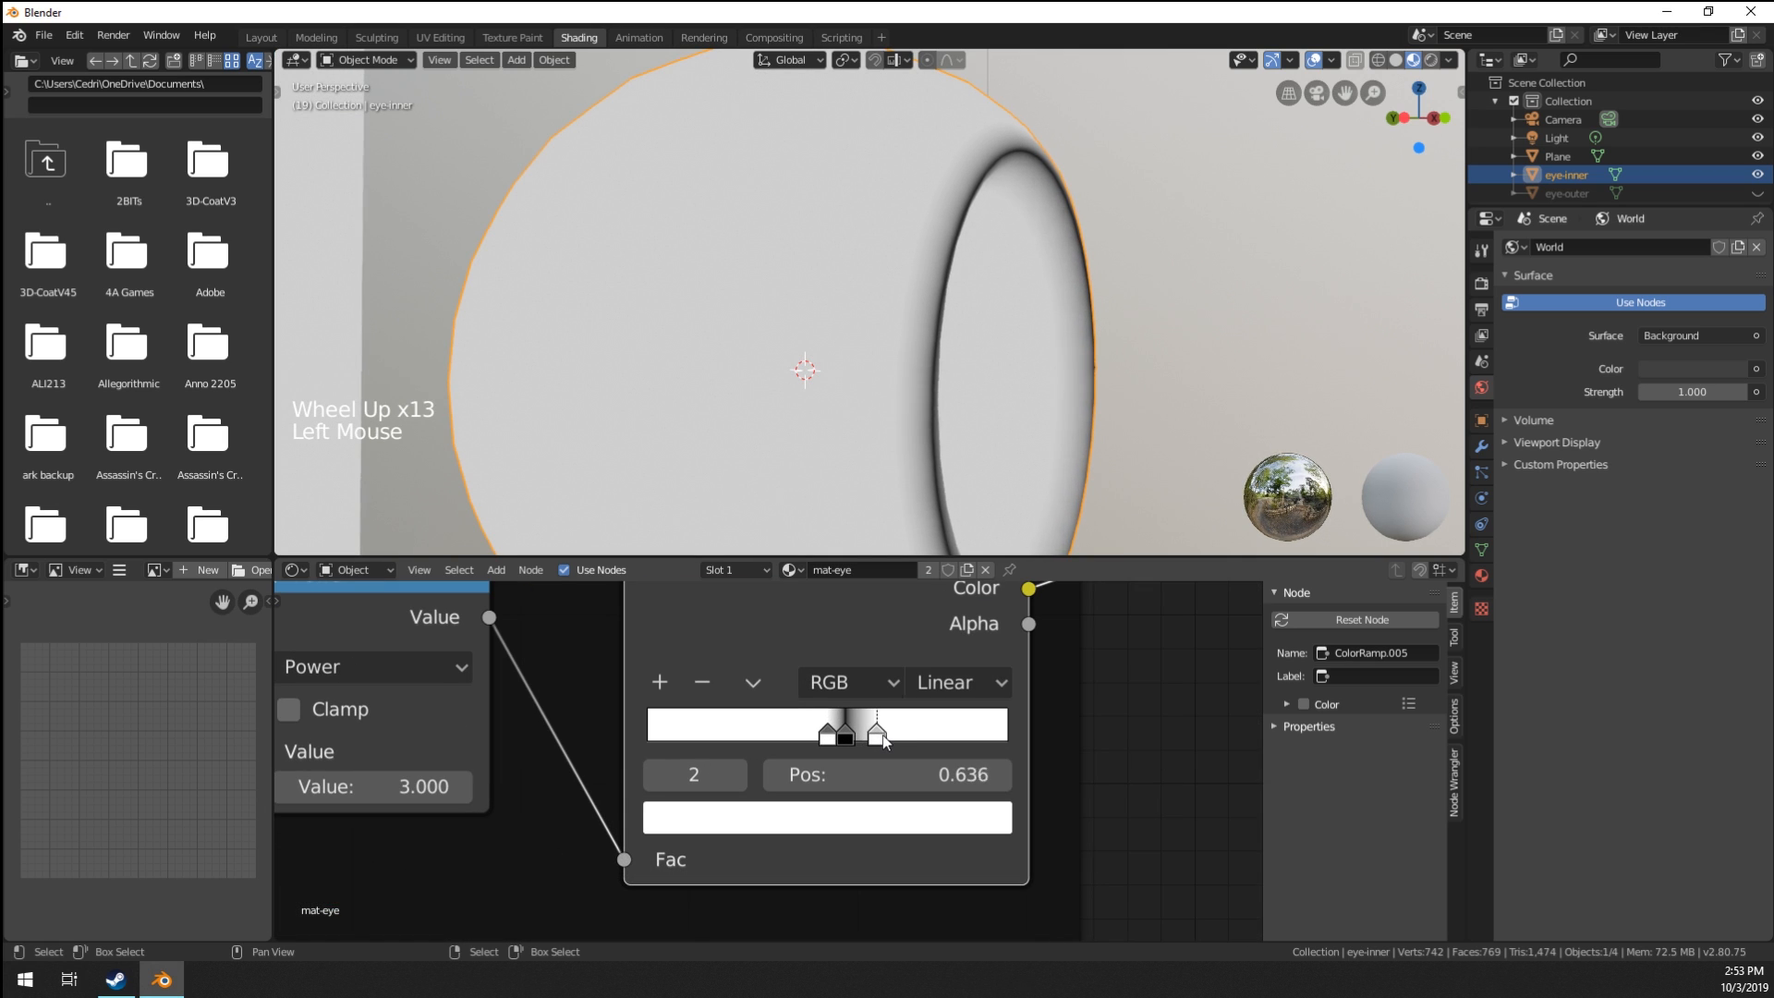
pyautogui.moveTo(882, 739)
pyautogui.mouseDown()
pyautogui.moveTo(818, 737)
pyautogui.moveTo(847, 735)
pyautogui.mouseUp()
pyautogui.click(844, 735)
pyautogui.scroll(-5, 1090, 412)
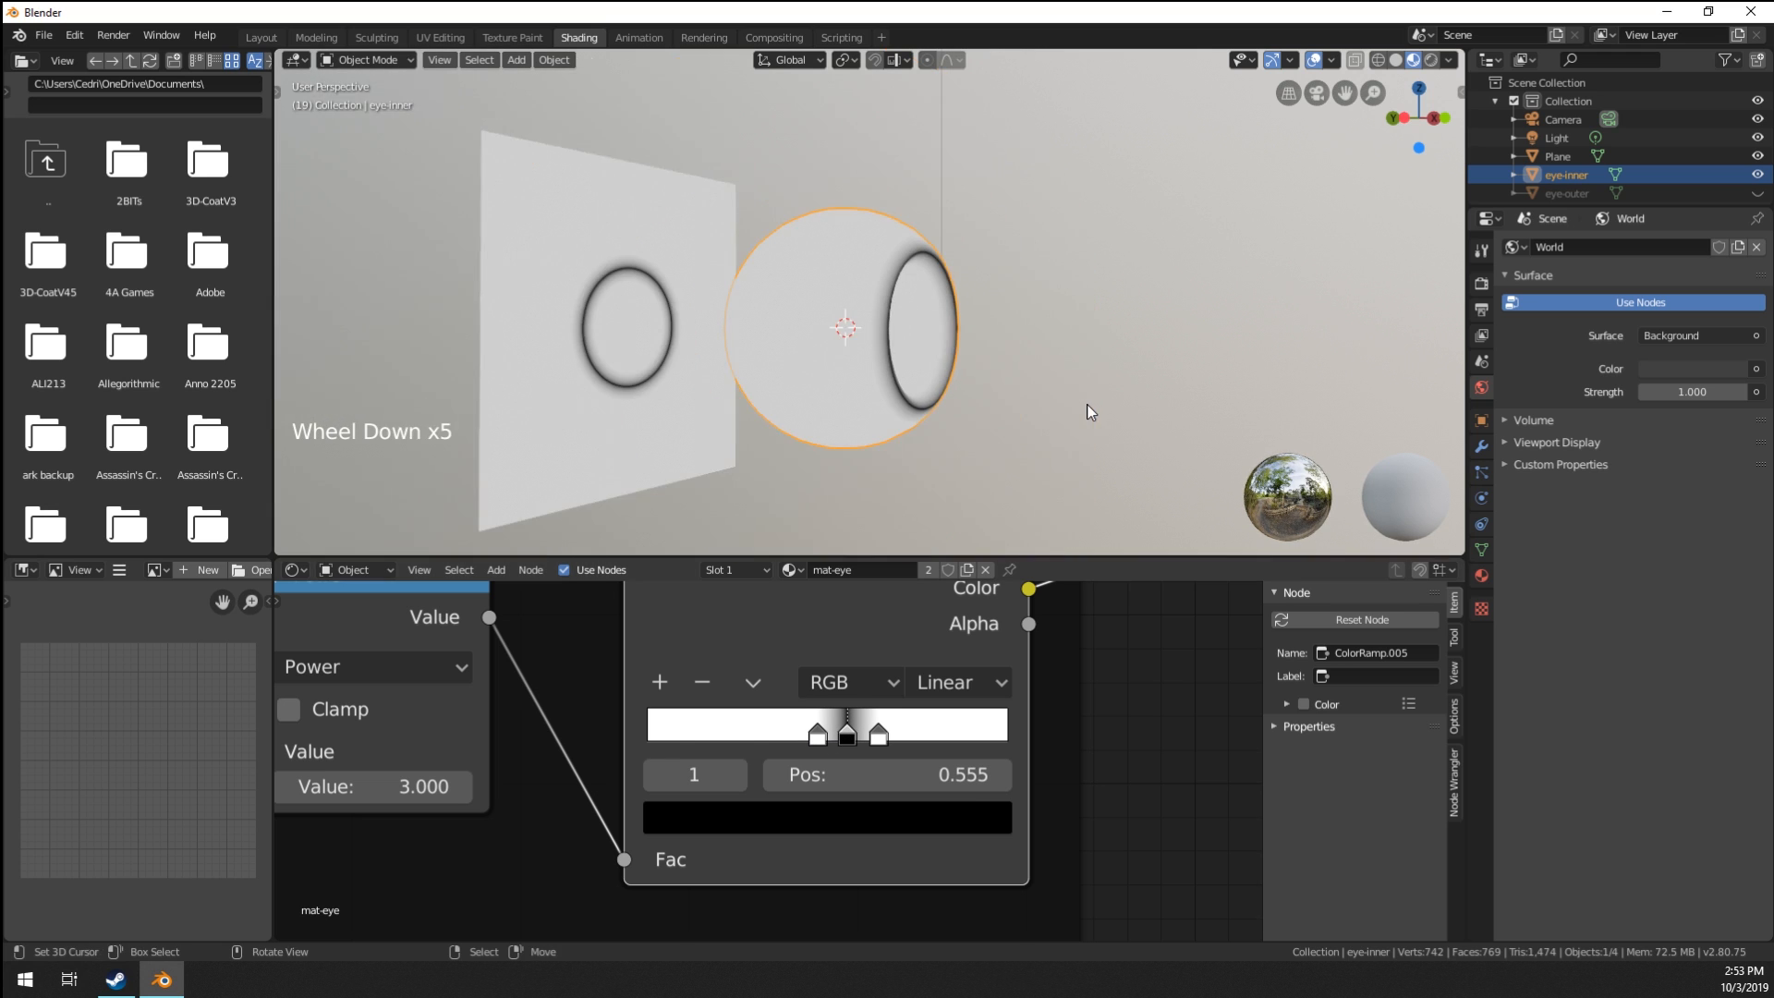
pyautogui.moveTo(1091, 412); pyautogui.dragTo(970, 637, button='middle')
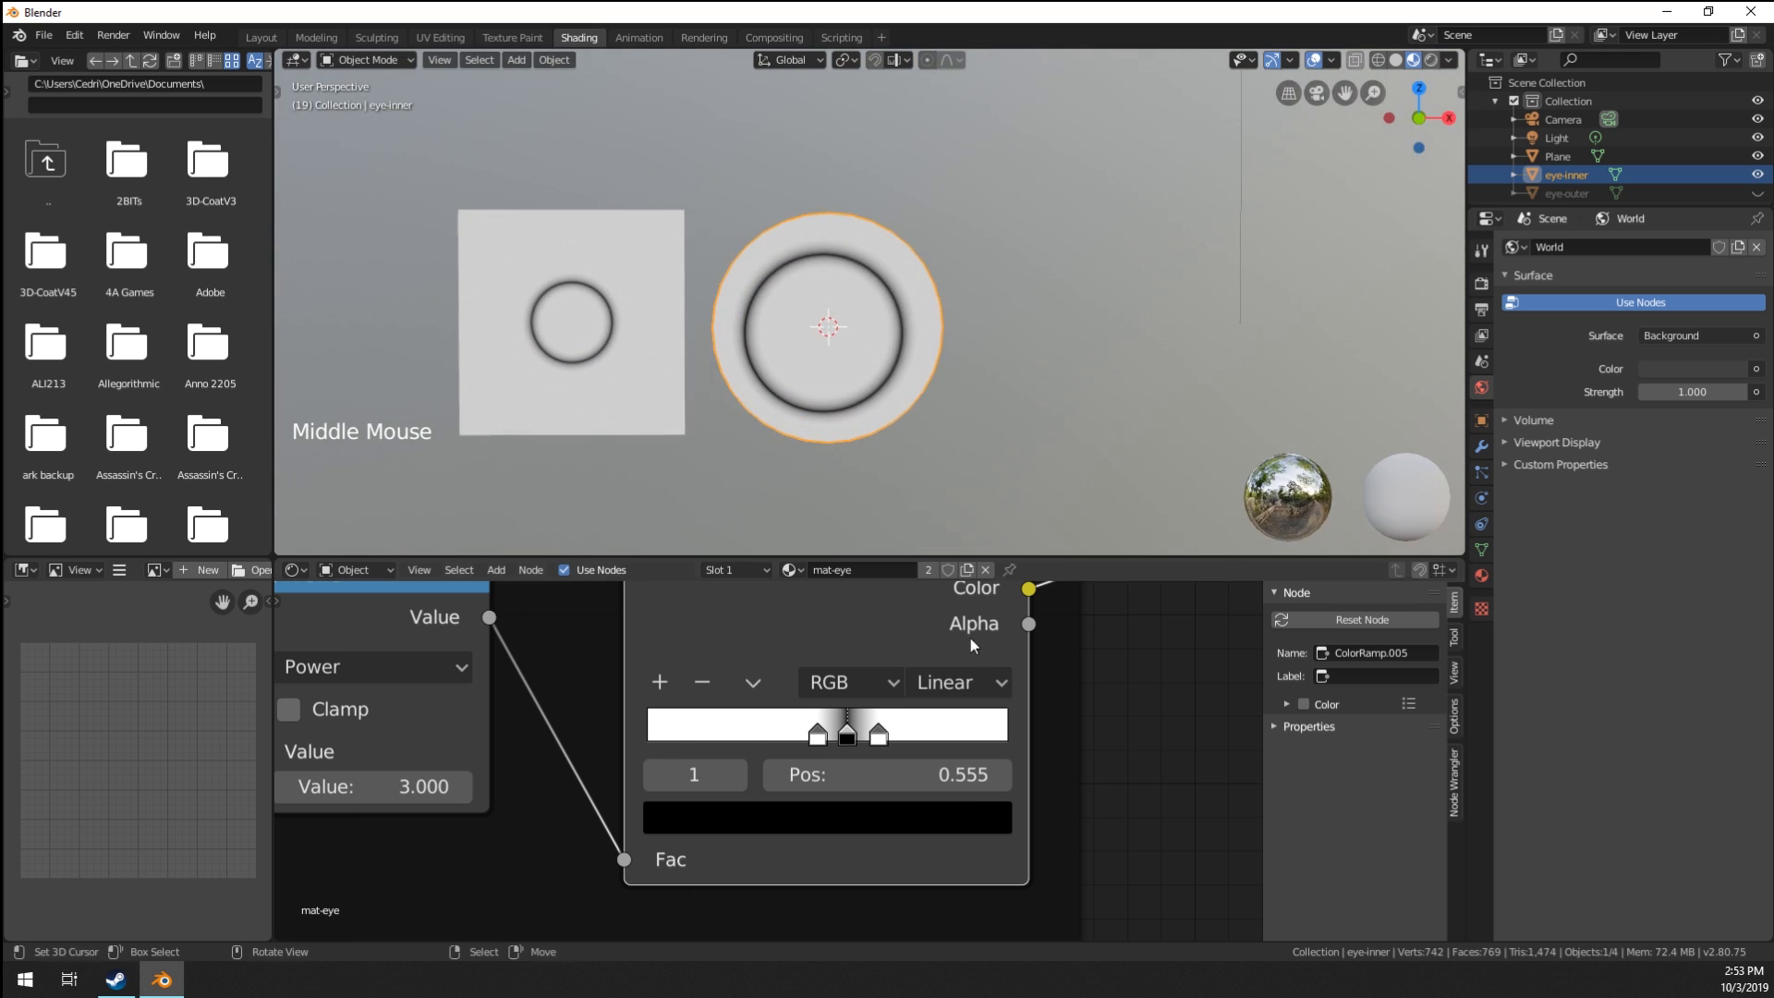
# Move the two Mix nodes after the Dodge node further along to make room for another blend node.
pyautogui.scroll(-12, 1007, 728)
pyautogui.moveTo(1007, 729); pyautogui.dragTo(865, 718, button='middle')
pyautogui.scroll(-6, 761, 823)
pyautogui.scroll(-5, 858, 820)
pyautogui.scroll(3, 858, 821)
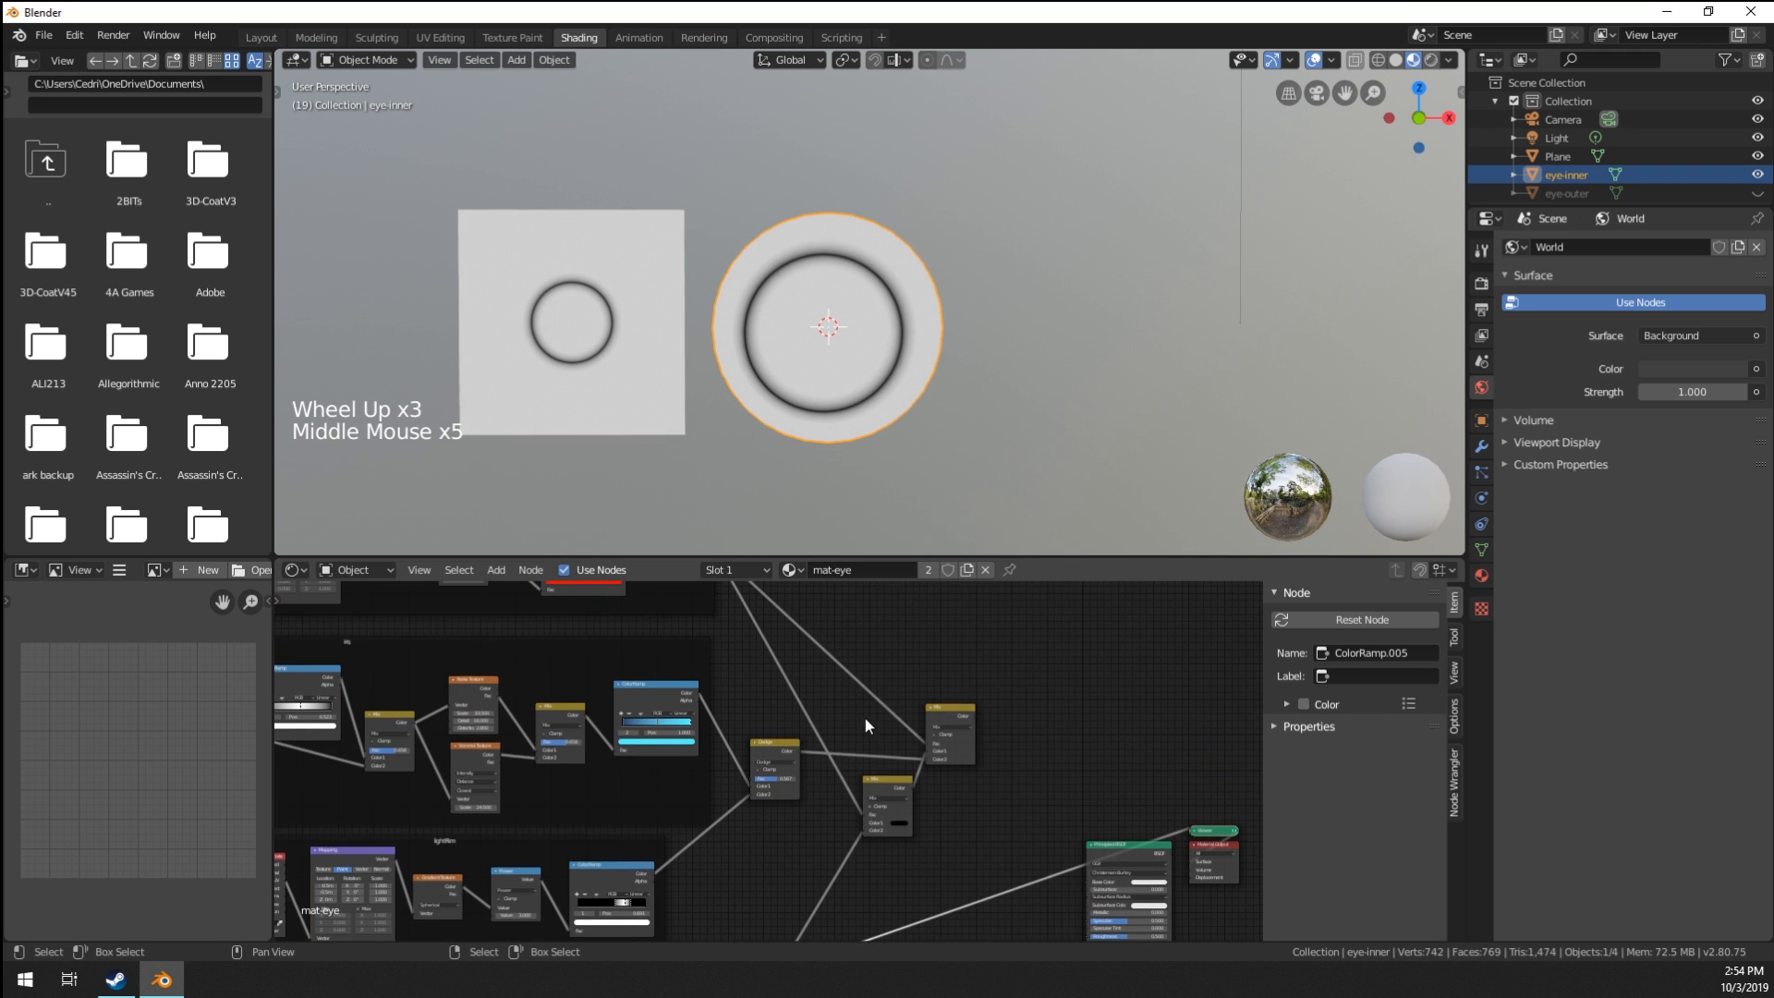
pyautogui.press('a')
pyautogui.press('a')
pyautogui.press('a')
pyautogui.press('b')
pyautogui.moveTo(840, 694); pyautogui.dragTo(982, 823)
pyautogui.press('g')
pyautogui.click(1067, 818)
# Duplicate the Dodge node and insert the copy into the link right after the original.
pyautogui.scroll(6, 764, 820)
pyautogui.moveTo(763, 821); pyautogui.dragTo(852, 715, button='middle')
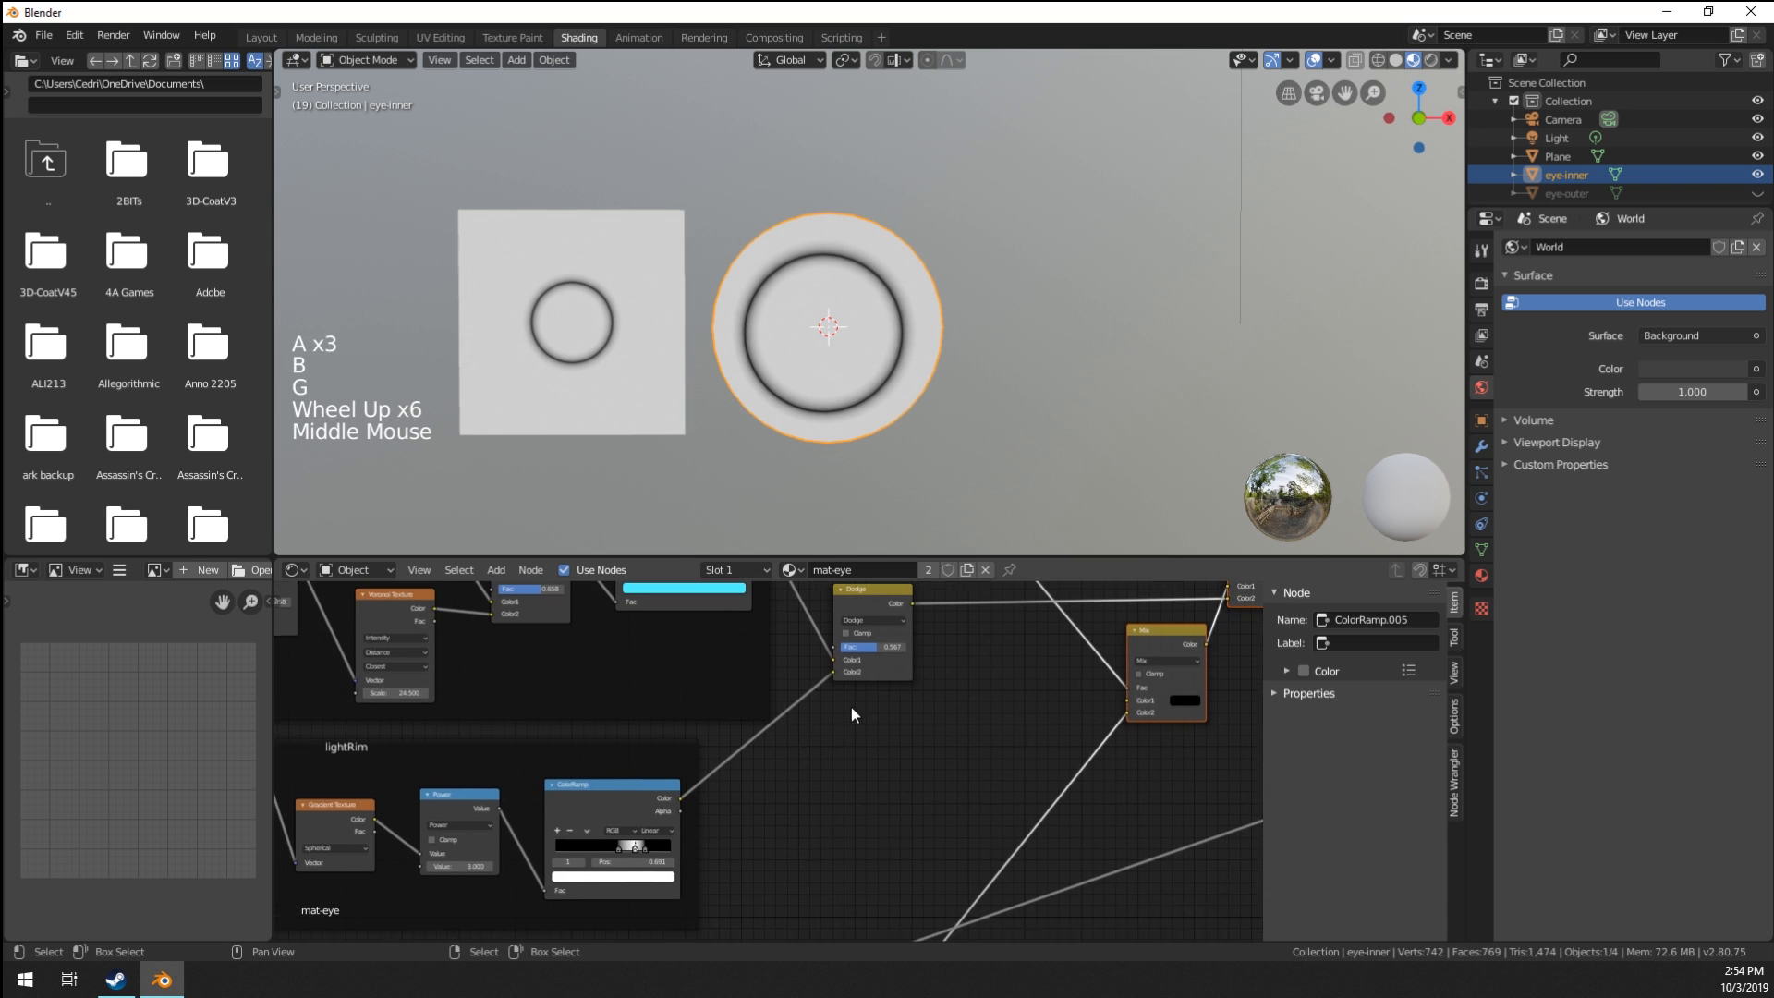
pyautogui.moveTo(667, 807); pyautogui.dragTo(589, 821, button='middle')
pyautogui.click(792, 607)
pyautogui.hotkey('shift', 'd')
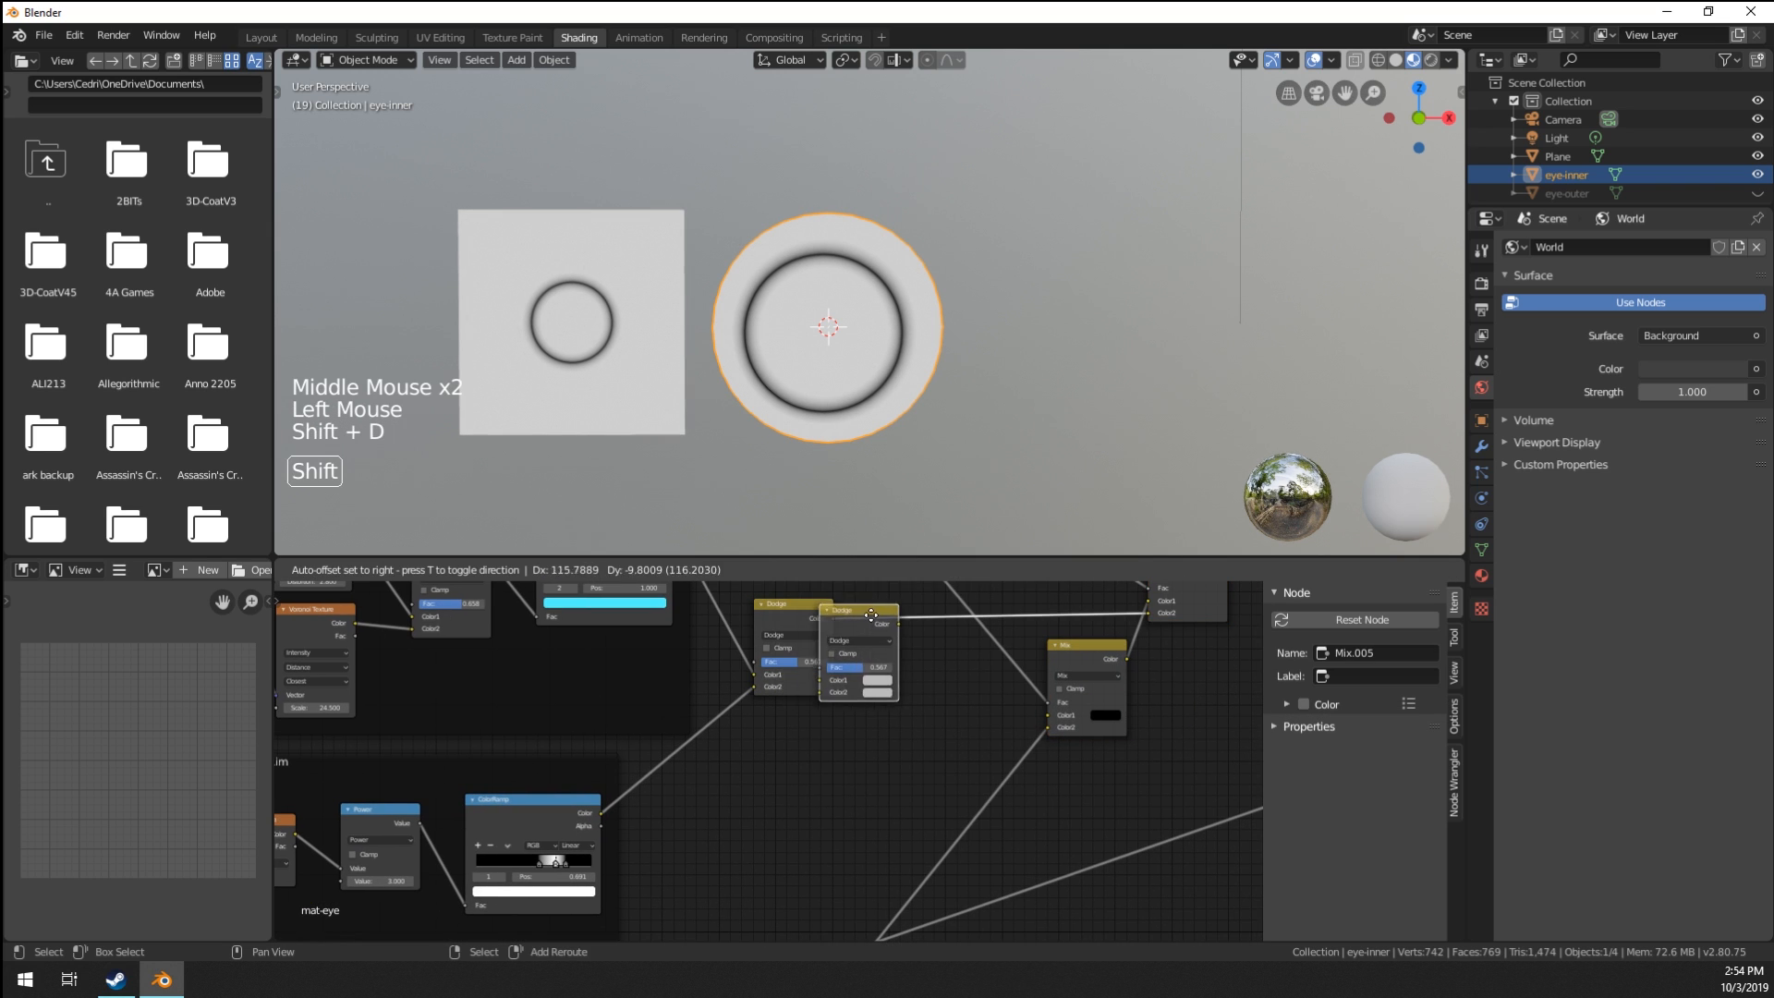
pyautogui.scroll(4, 917, 651)
pyautogui.scroll(-8, 917, 651)
# Link the duplicated lightRim frame's ColorRamp colour to the new blend node and set that node to Multiply.
pyautogui.moveTo(917, 650); pyautogui.dragTo(846, 762, button='middle')
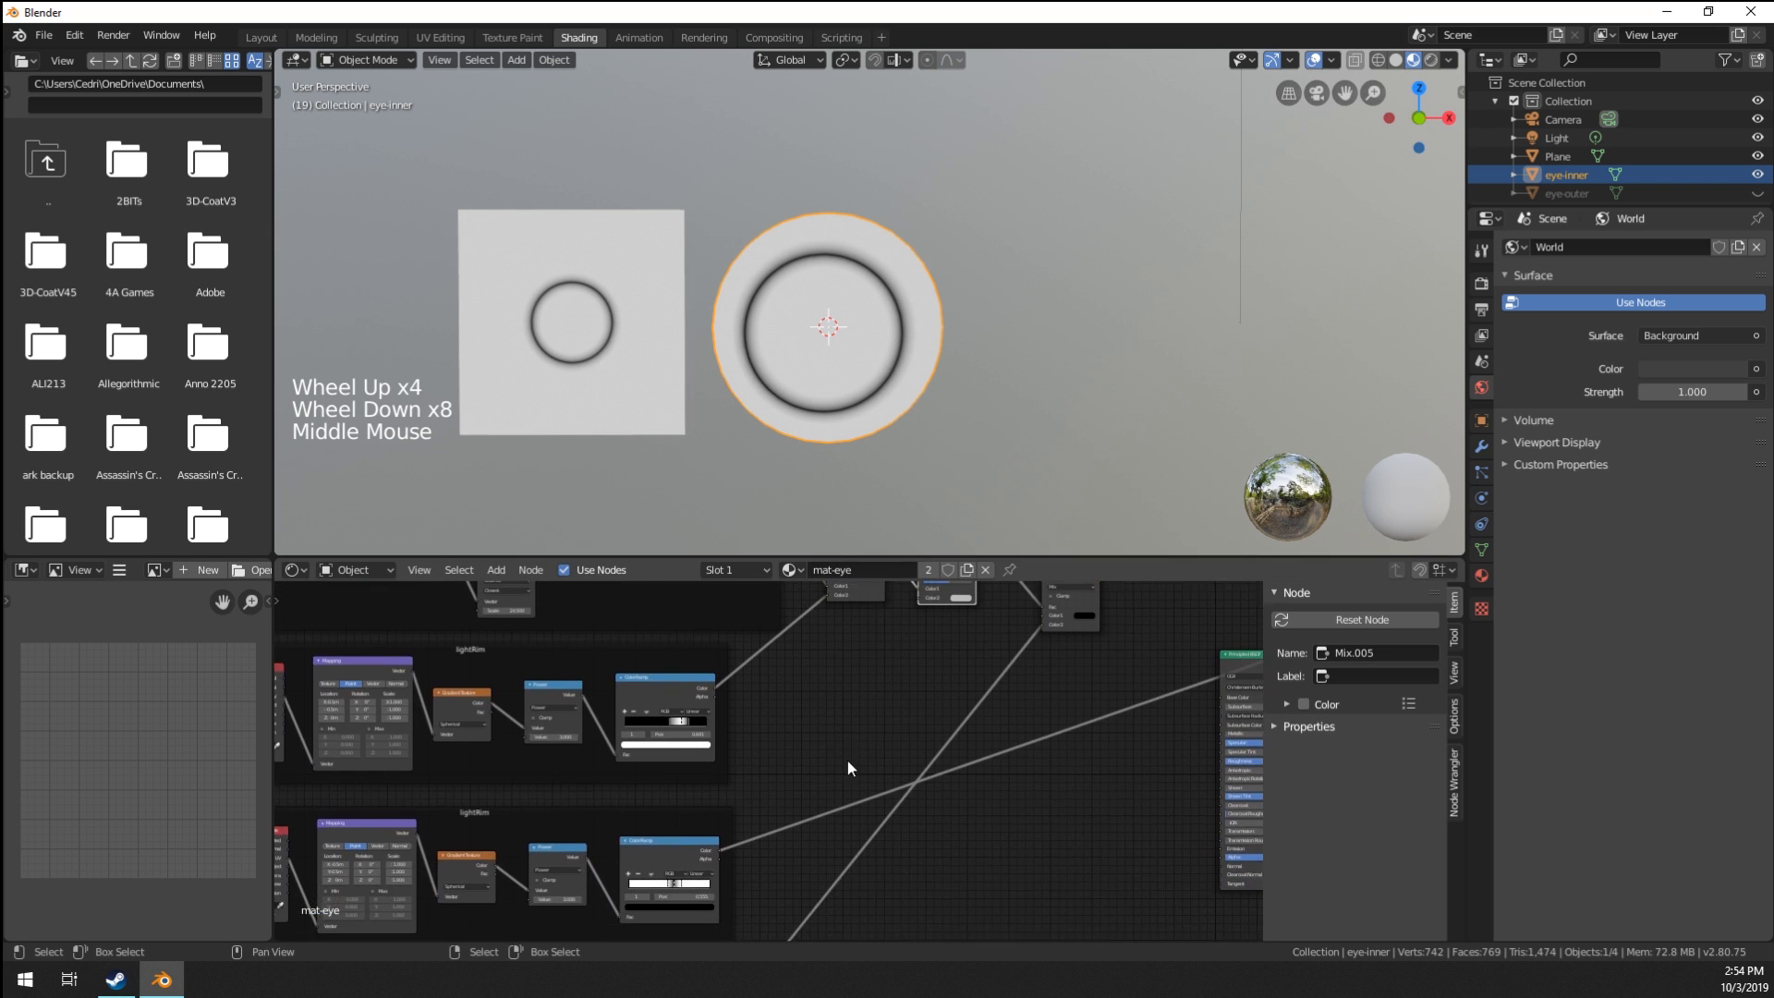
pyautogui.scroll(-3, 729, 833)
pyautogui.click(732, 830)
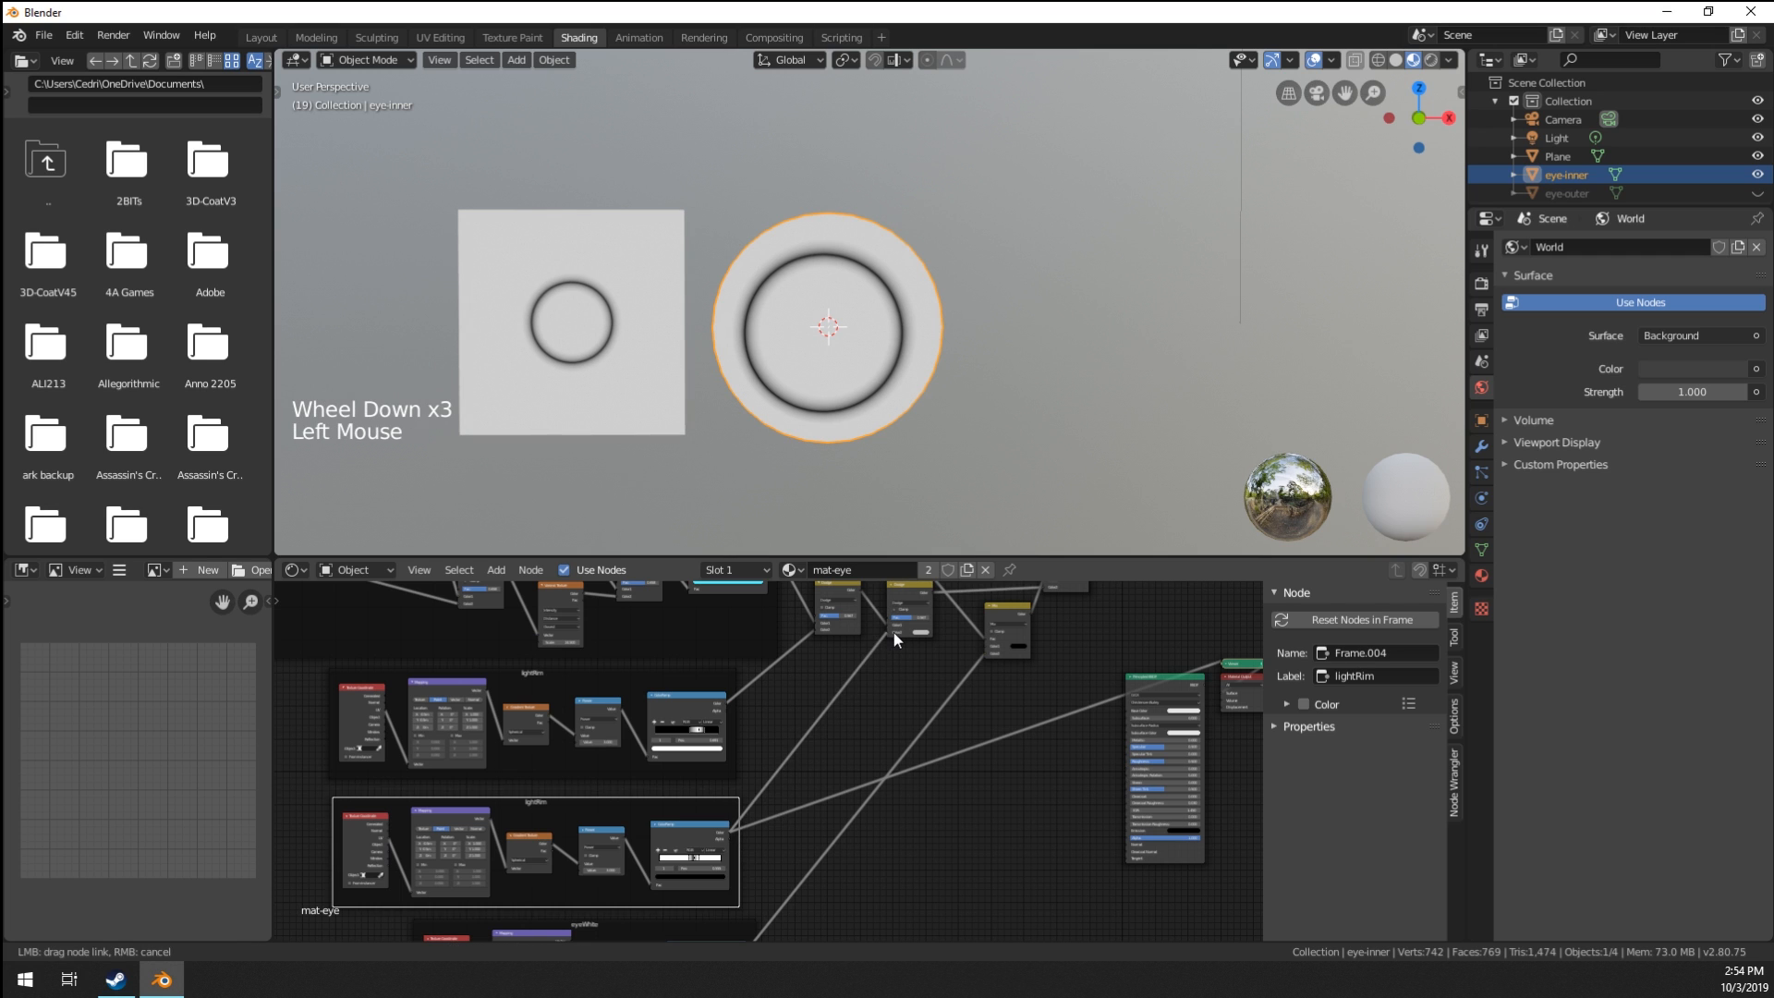
pyautogui.moveTo(886, 684)
pyautogui.mouseDown(button='middle')
pyautogui.moveTo(886, 713)
pyautogui.moveTo(924, 619)
pyautogui.moveTo(844, 647)
pyautogui.moveTo(994, 695)
pyautogui.mouseUp(button='middle')
pyautogui.scroll(14, 796, 794)
pyautogui.click(970, 821)
pyautogui.click(961, 743)
pyautogui.scroll(-7, 844, 647)
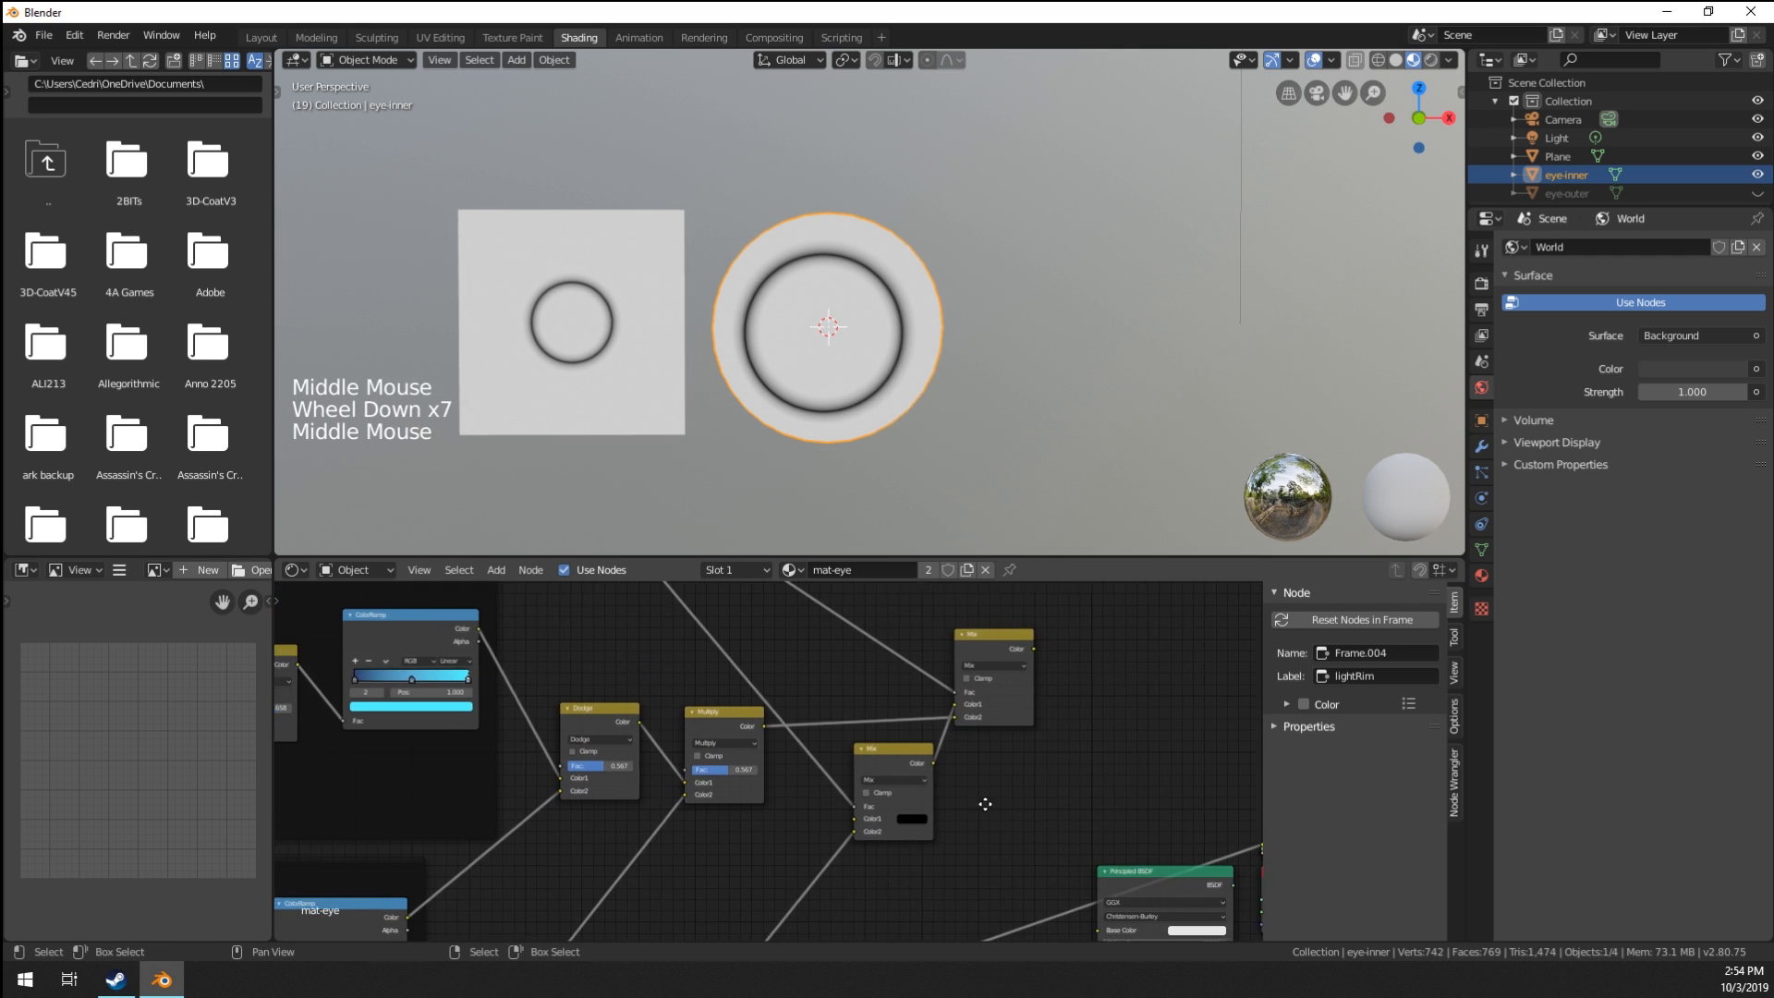
# Preview the final Mix node's output on the eye.
pyautogui.keyDown('ctrl'); pyautogui.keyDown('shift'); pyautogui.click(994, 695); pyautogui.keyUp('shift'); pyautogui.keyUp('ctrl')
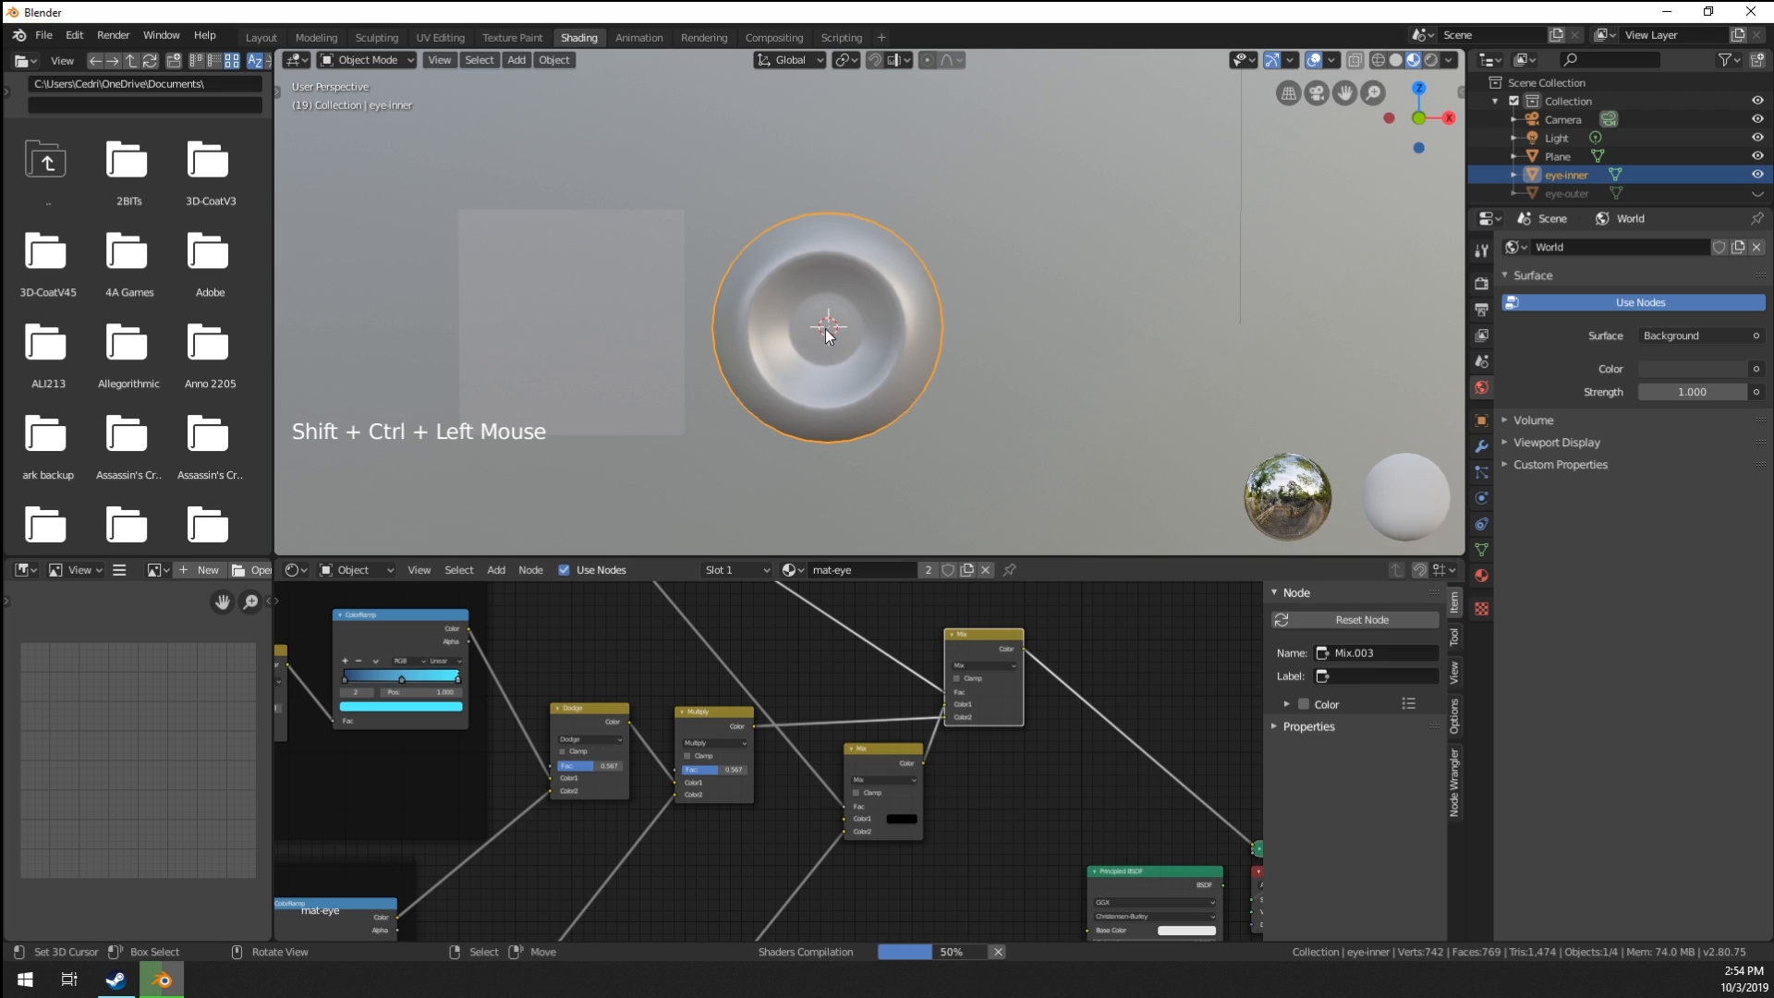
pyautogui.scroll(4, 827, 335)
pyautogui.scroll(-1, 824, 336)
pyautogui.moveTo(824, 336); pyautogui.dragTo(873, 298, button='middle')
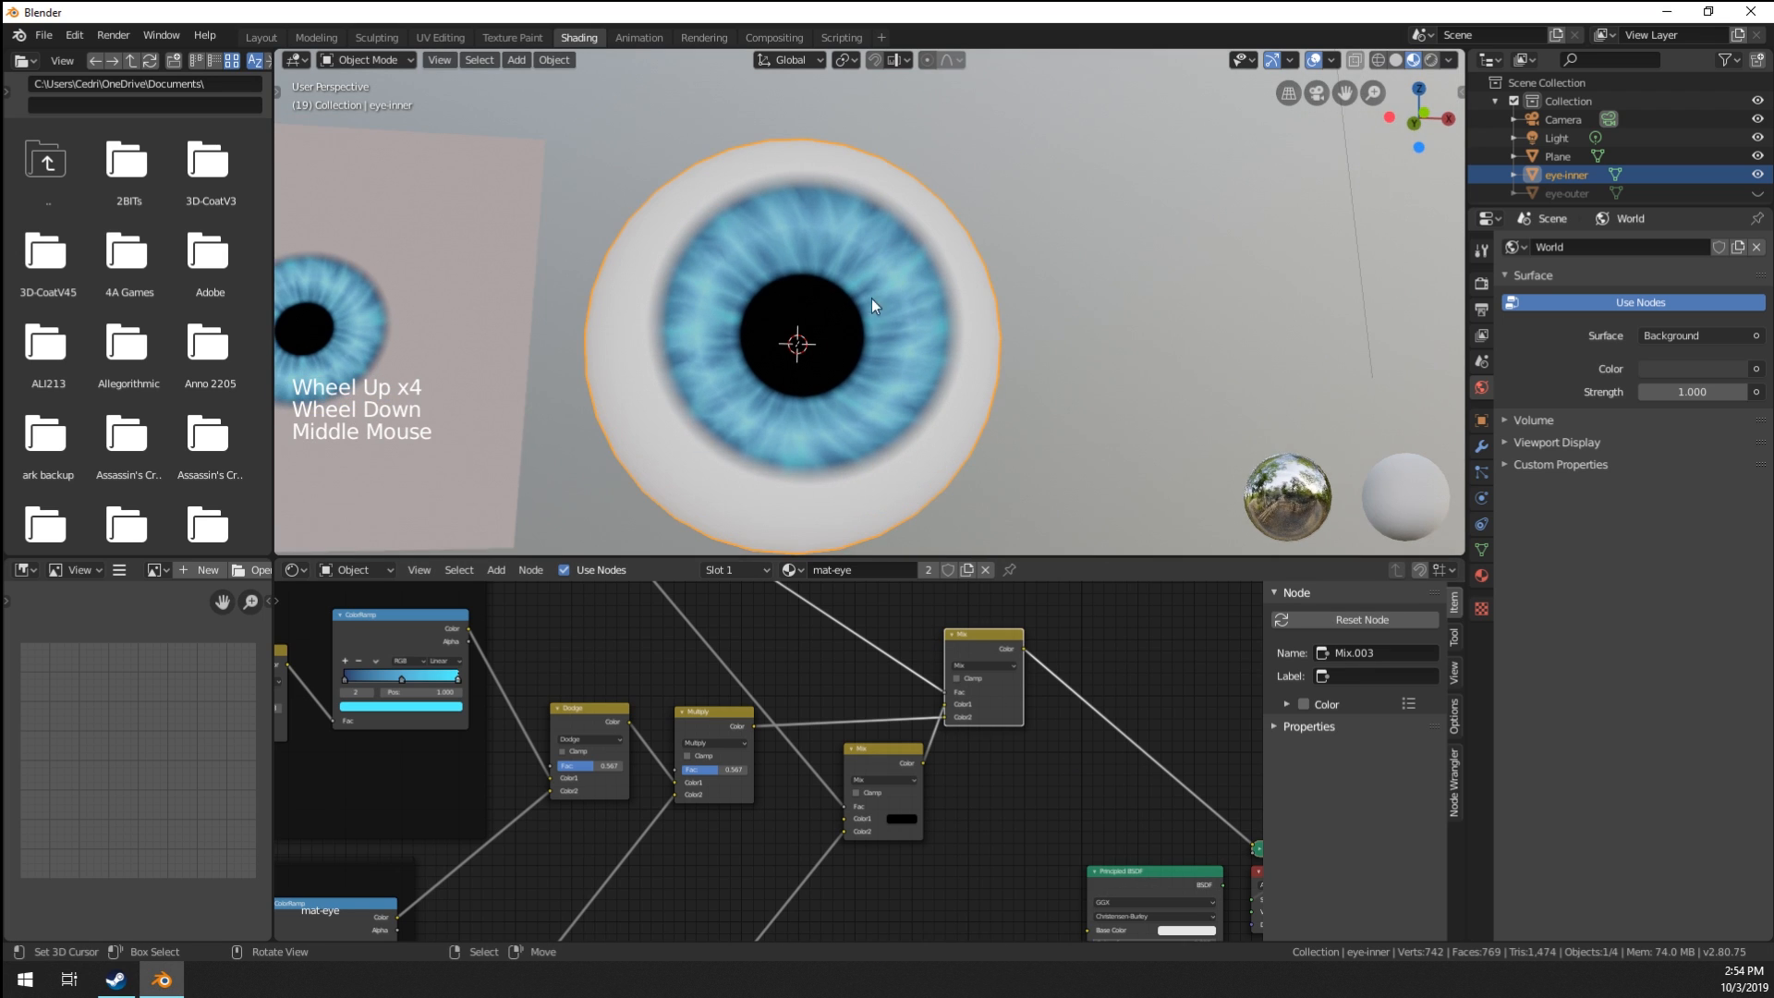
# Increase the Multiply node's Fac to strengthen the dark rim around the iris.
pyautogui.moveTo(713, 768)
pyautogui.mouseDown()
pyautogui.moveTo(749, 768)
pyautogui.moveTo(733, 769)
pyautogui.mouseUp()
pyautogui.moveTo(785, 384); pyautogui.dragTo(842, 407, button='middle')
pyautogui.keyDown('shift'); pyautogui.moveTo(837, 416); pyautogui.dragTo(860, 380, button='middle'); pyautogui.keyUp('shift')
pyautogui.scroll(-2, 763, 763)
pyautogui.moveTo(729, 769); pyautogui.dragTo(755, 769)
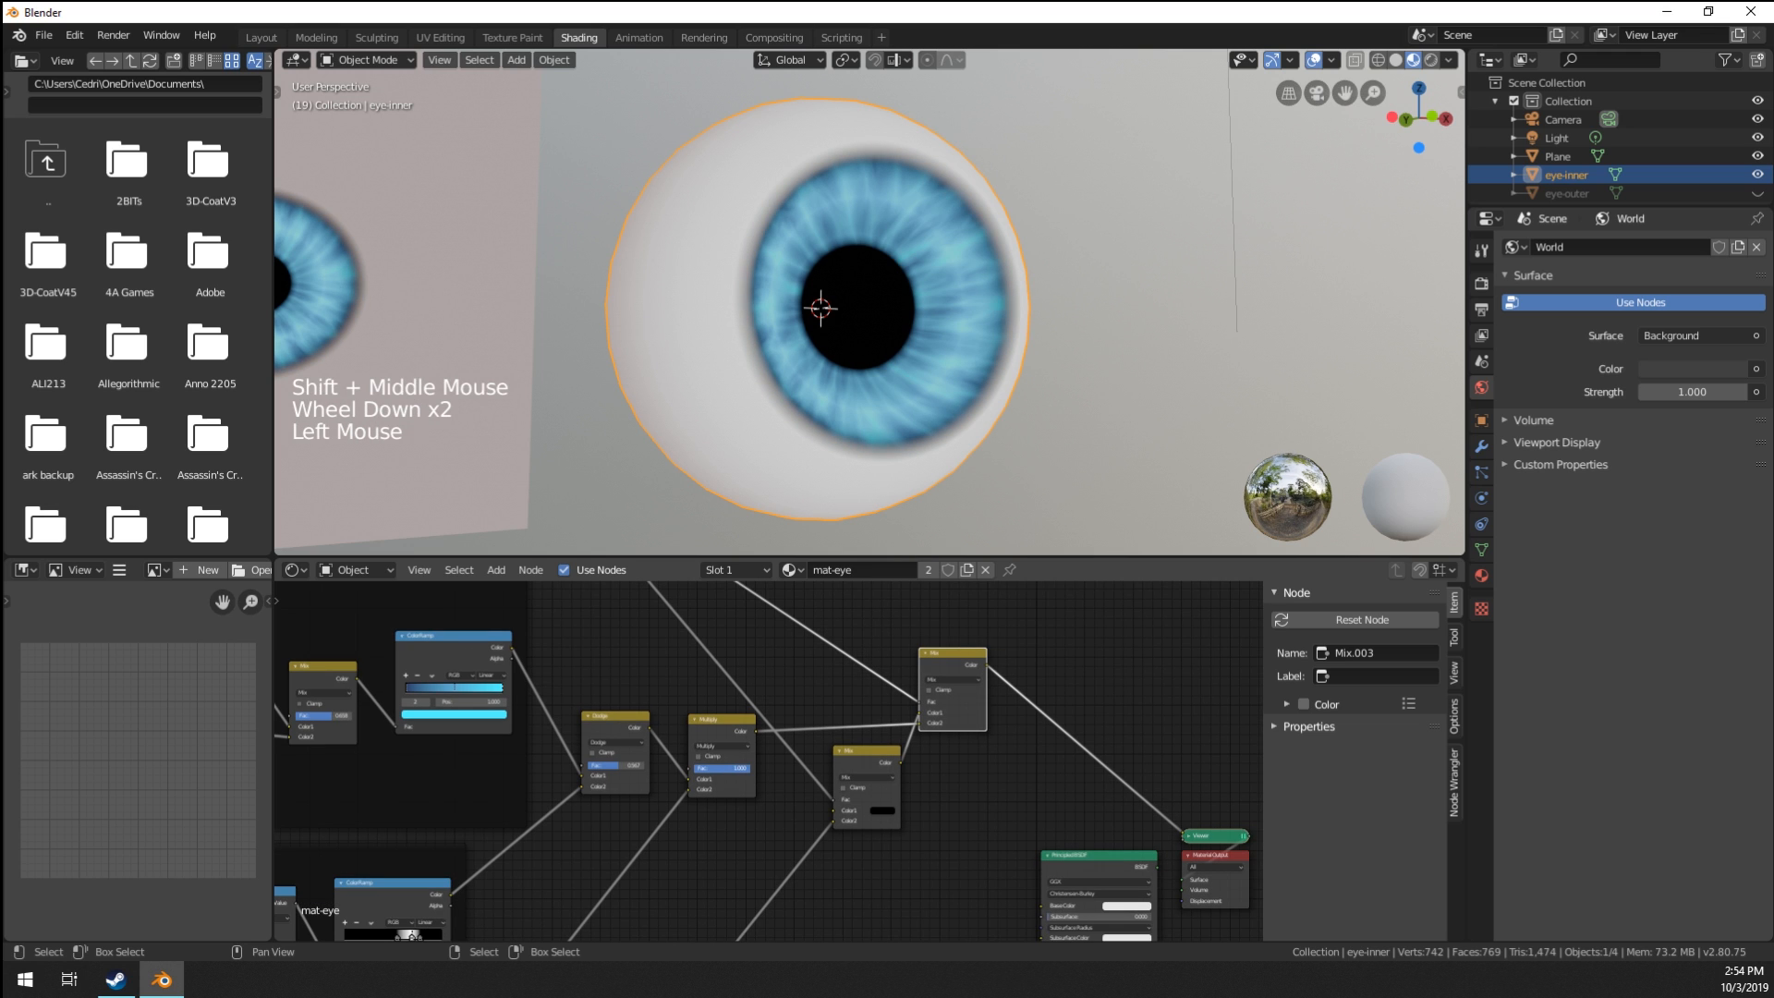
# Shift the dark rim ramp's inner white stop slightly toward the black stop and set the black stop to 0.577.
pyautogui.keyDown('shift'); pyautogui.moveTo(755, 768); pyautogui.dragTo(805, 745, button='middle'); pyautogui.keyUp('shift')
pyautogui.scroll(8, 672, 668)
pyautogui.scroll(5, 803, 745)
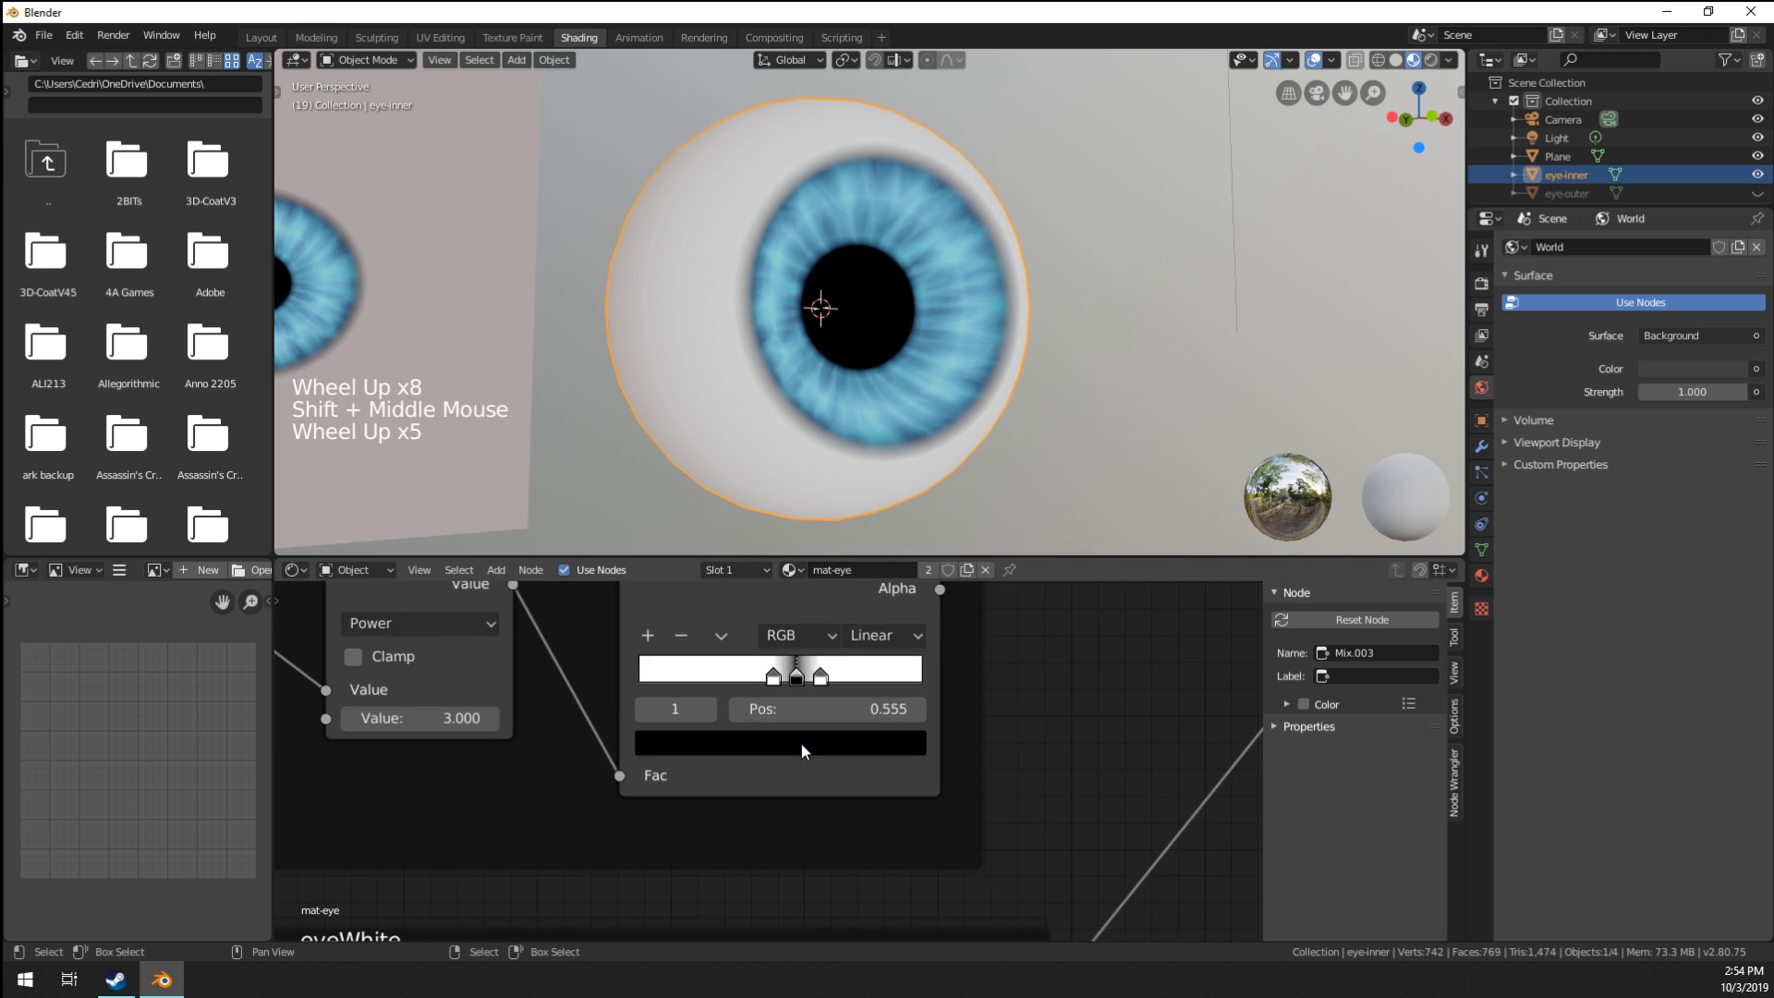
pyautogui.moveTo(790, 669)
pyautogui.mouseDown()
pyautogui.moveTo(806, 669)
pyautogui.moveTo(780, 675)
pyautogui.mouseUp()
pyautogui.click(806, 675)
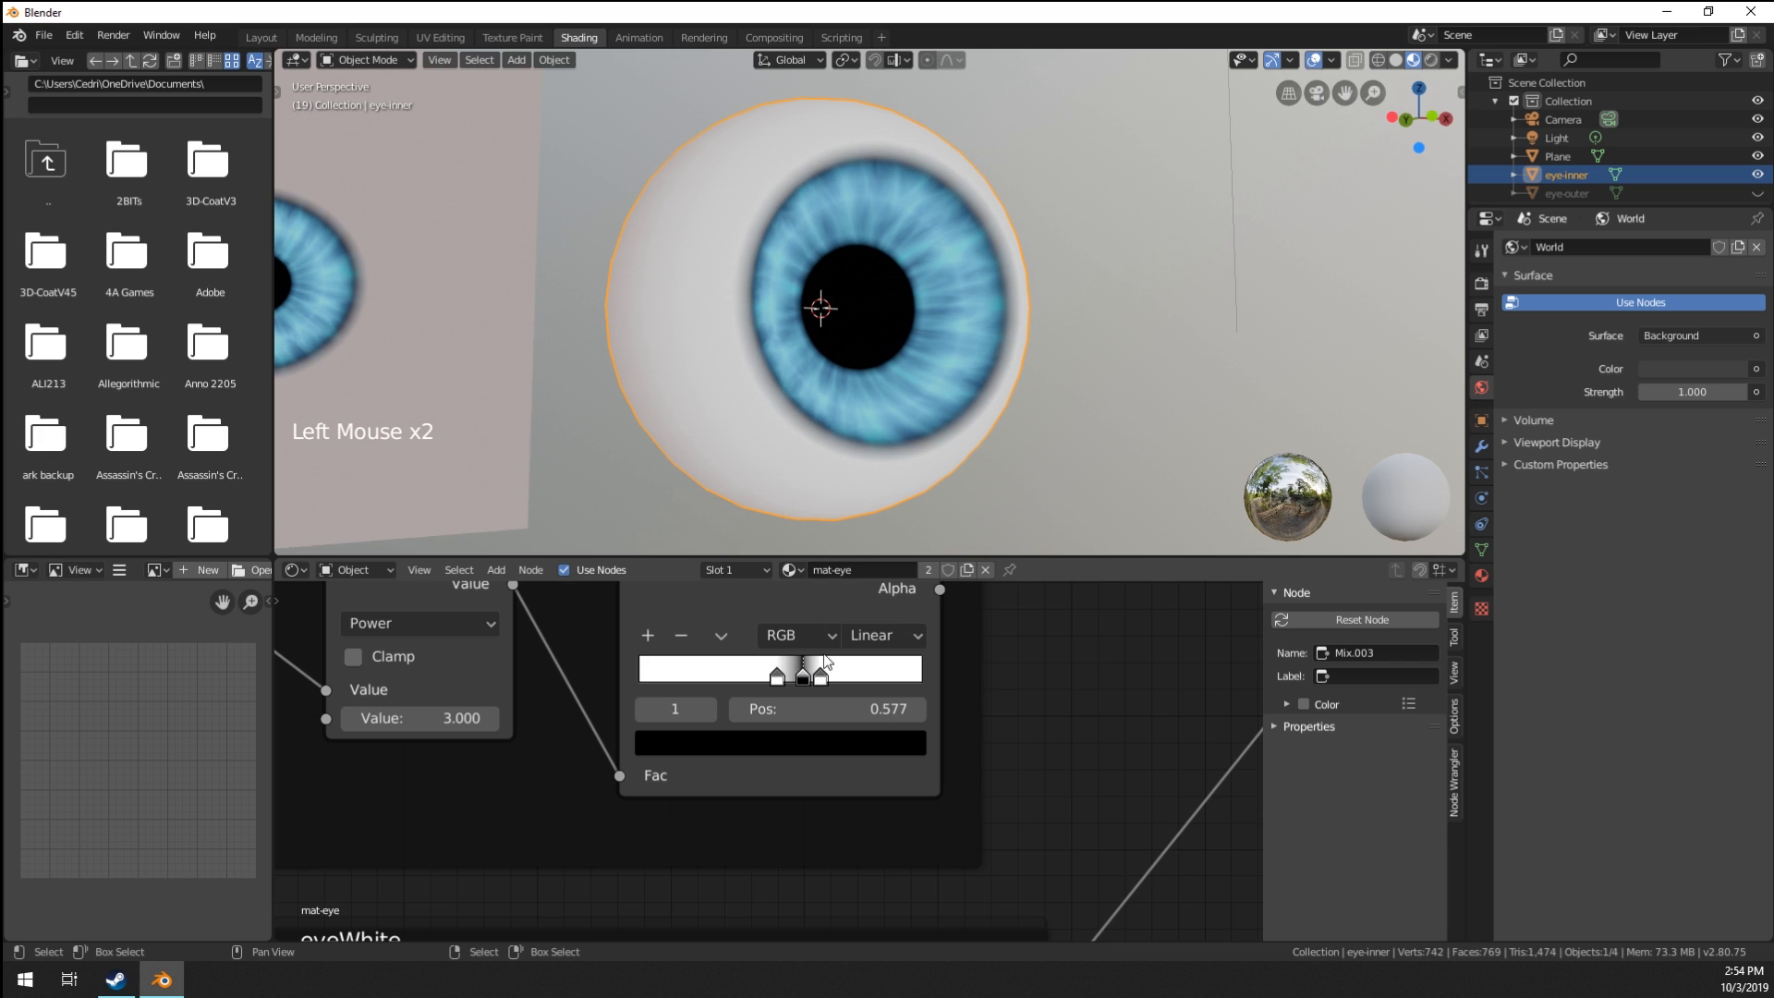
# Examine the dark rim around the iris on the eye from a wider view.
pyautogui.scroll(-12, 946, 662)
pyautogui.scroll(-2, 945, 662)
pyautogui.moveTo(945, 662); pyautogui.dragTo(812, 772, button='middle')
pyautogui.scroll(-3, 747, 724)
pyautogui.moveTo(746, 724); pyautogui.dragTo(697, 812, button='middle')
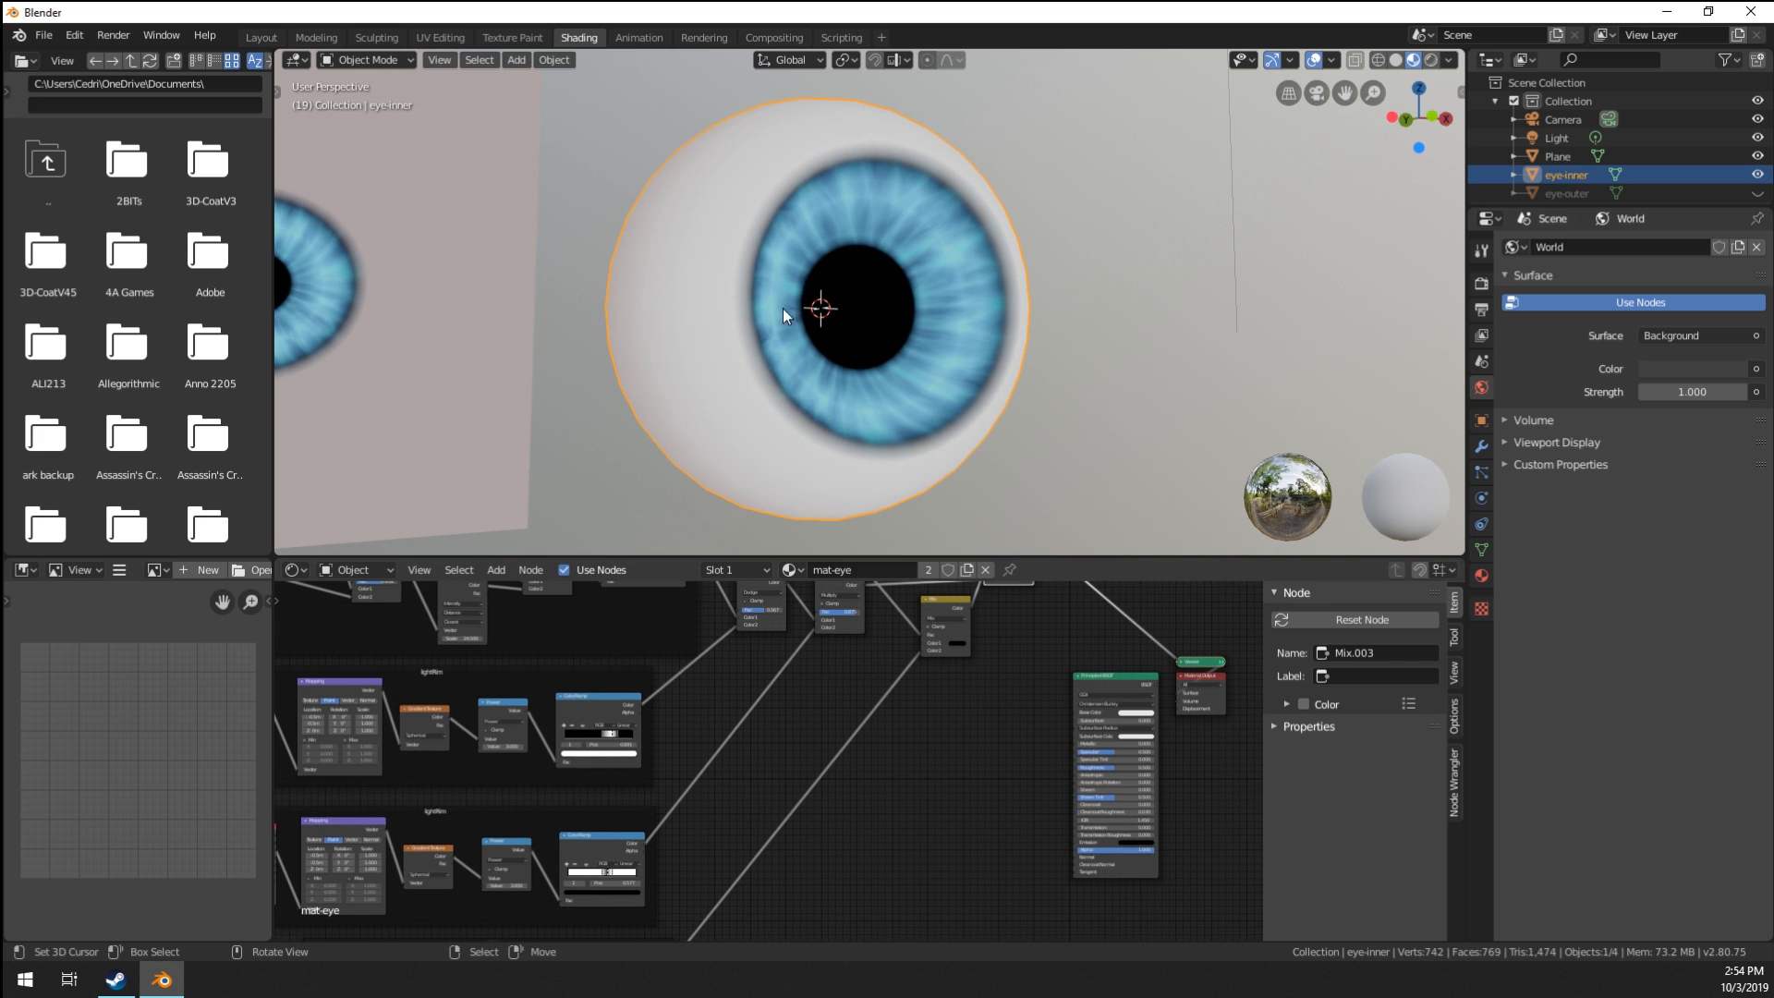
pyautogui.moveTo(784, 309); pyautogui.dragTo(753, 266, button='middle')
pyautogui.scroll(1, 752, 266)
pyautogui.scroll(-2, 753, 267)
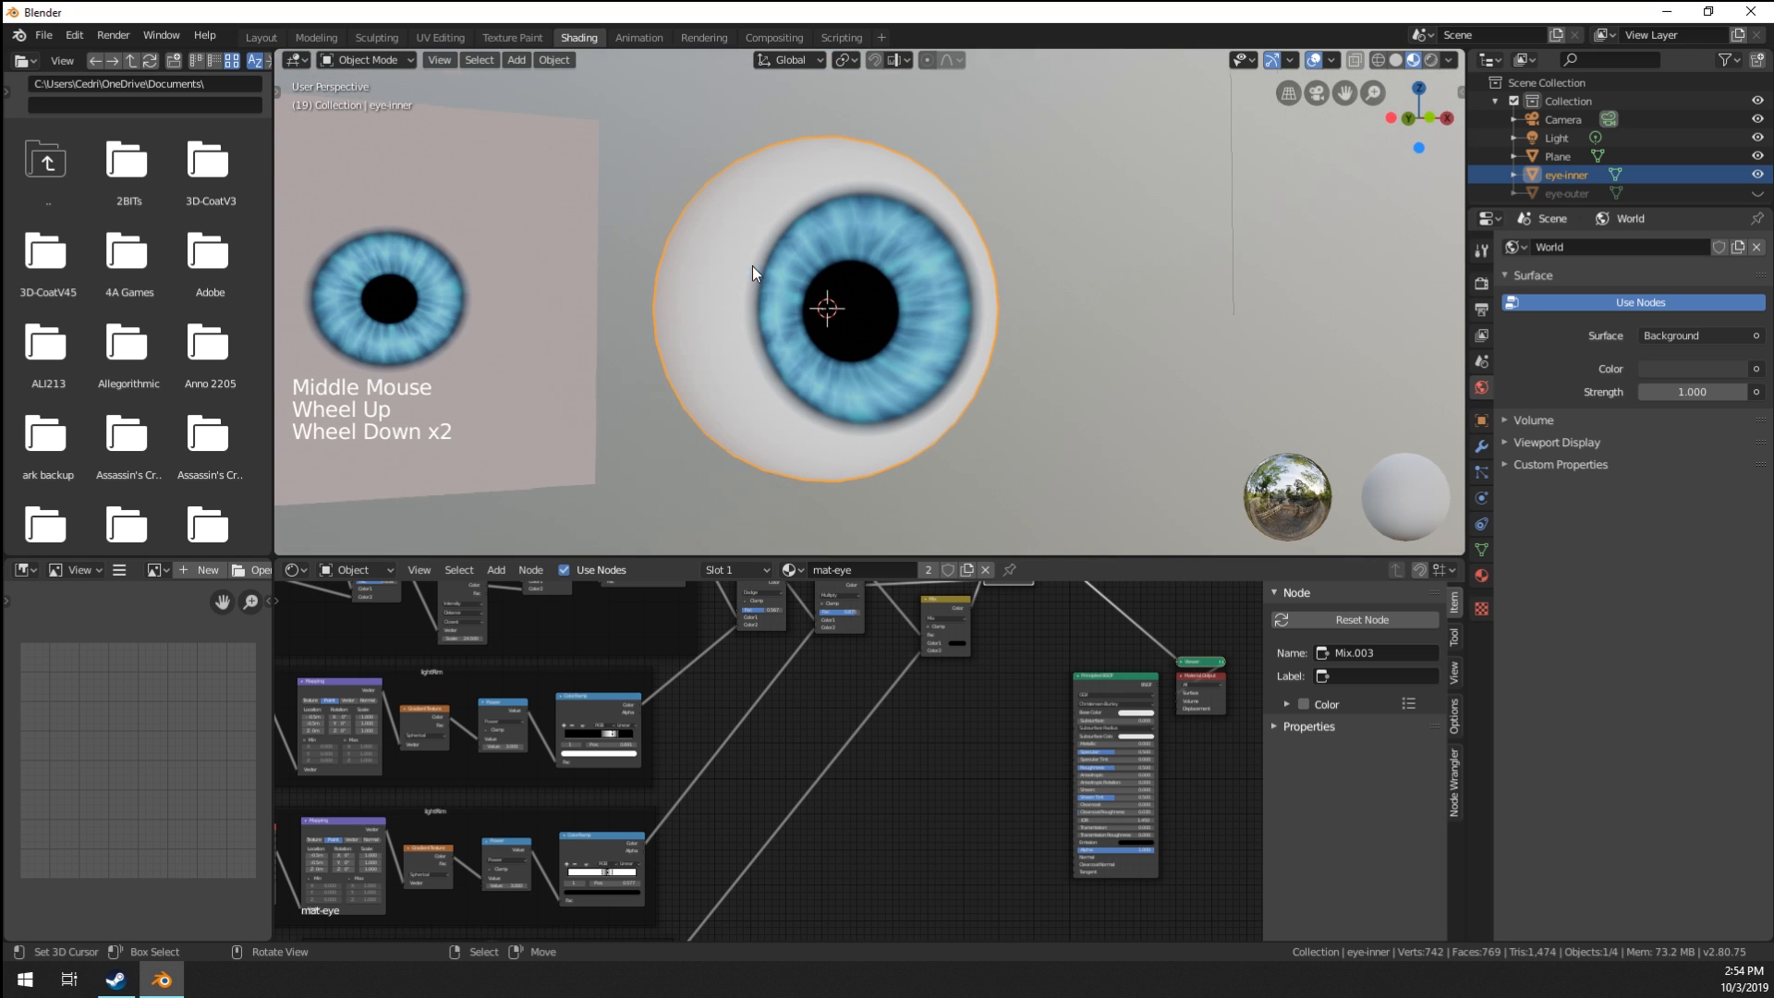
# Set the red stop of the red, green and blue mask ramp to 0.559 to sharpen the iris's outer edge.
pyautogui.moveTo(729, 764); pyautogui.dragTo(811, 807, button='middle')
pyautogui.scroll(4, 747, 392)
pyautogui.scroll(-1, 747, 392)
pyautogui.scroll(7, 841, 693)
pyautogui.scroll(5, 834, 679)
pyautogui.scroll(6, 818, 735)
pyautogui.moveTo(797, 717); pyautogui.dragTo(803, 723, button='middle')
pyautogui.moveTo(804, 723); pyautogui.dragTo(811, 728, button='middle')
pyautogui.moveTo(811, 728); pyautogui.dragTo(819, 734, button='middle')
pyautogui.scroll(4, 818, 733)
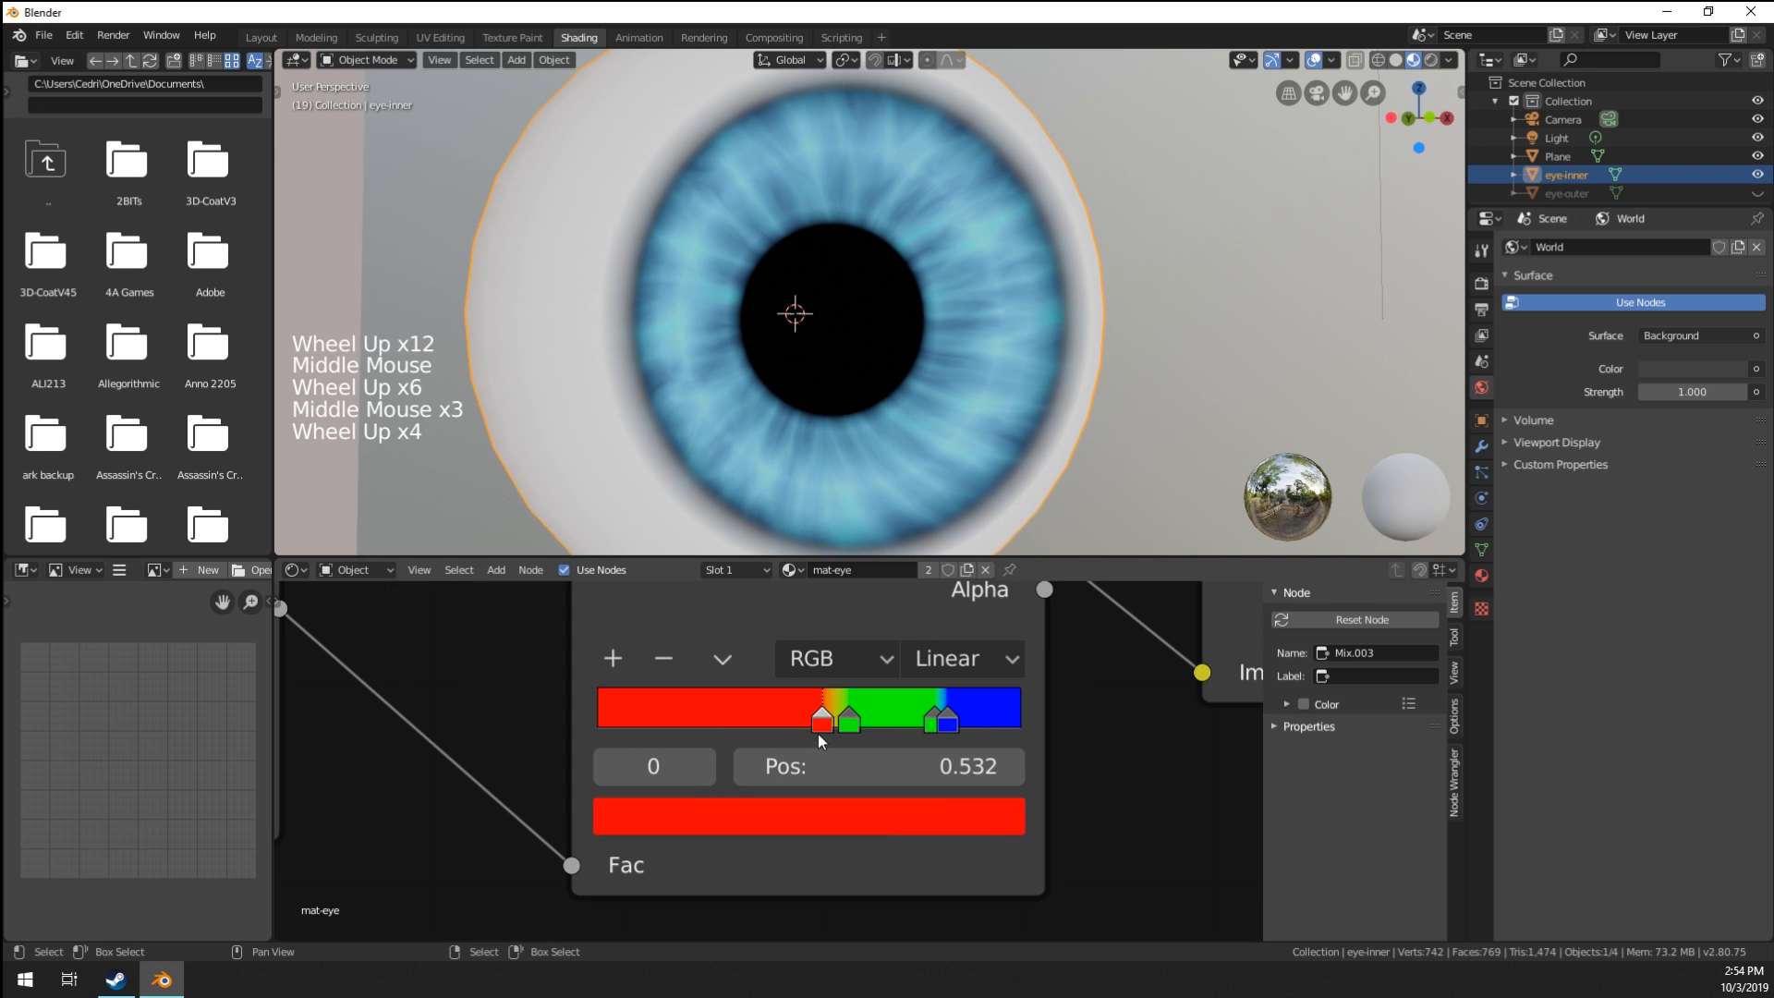
pyautogui.moveTo(818, 734)
pyautogui.mouseDown()
pyautogui.moveTo(846, 727)
pyautogui.moveTo(827, 724)
pyautogui.mouseUp()
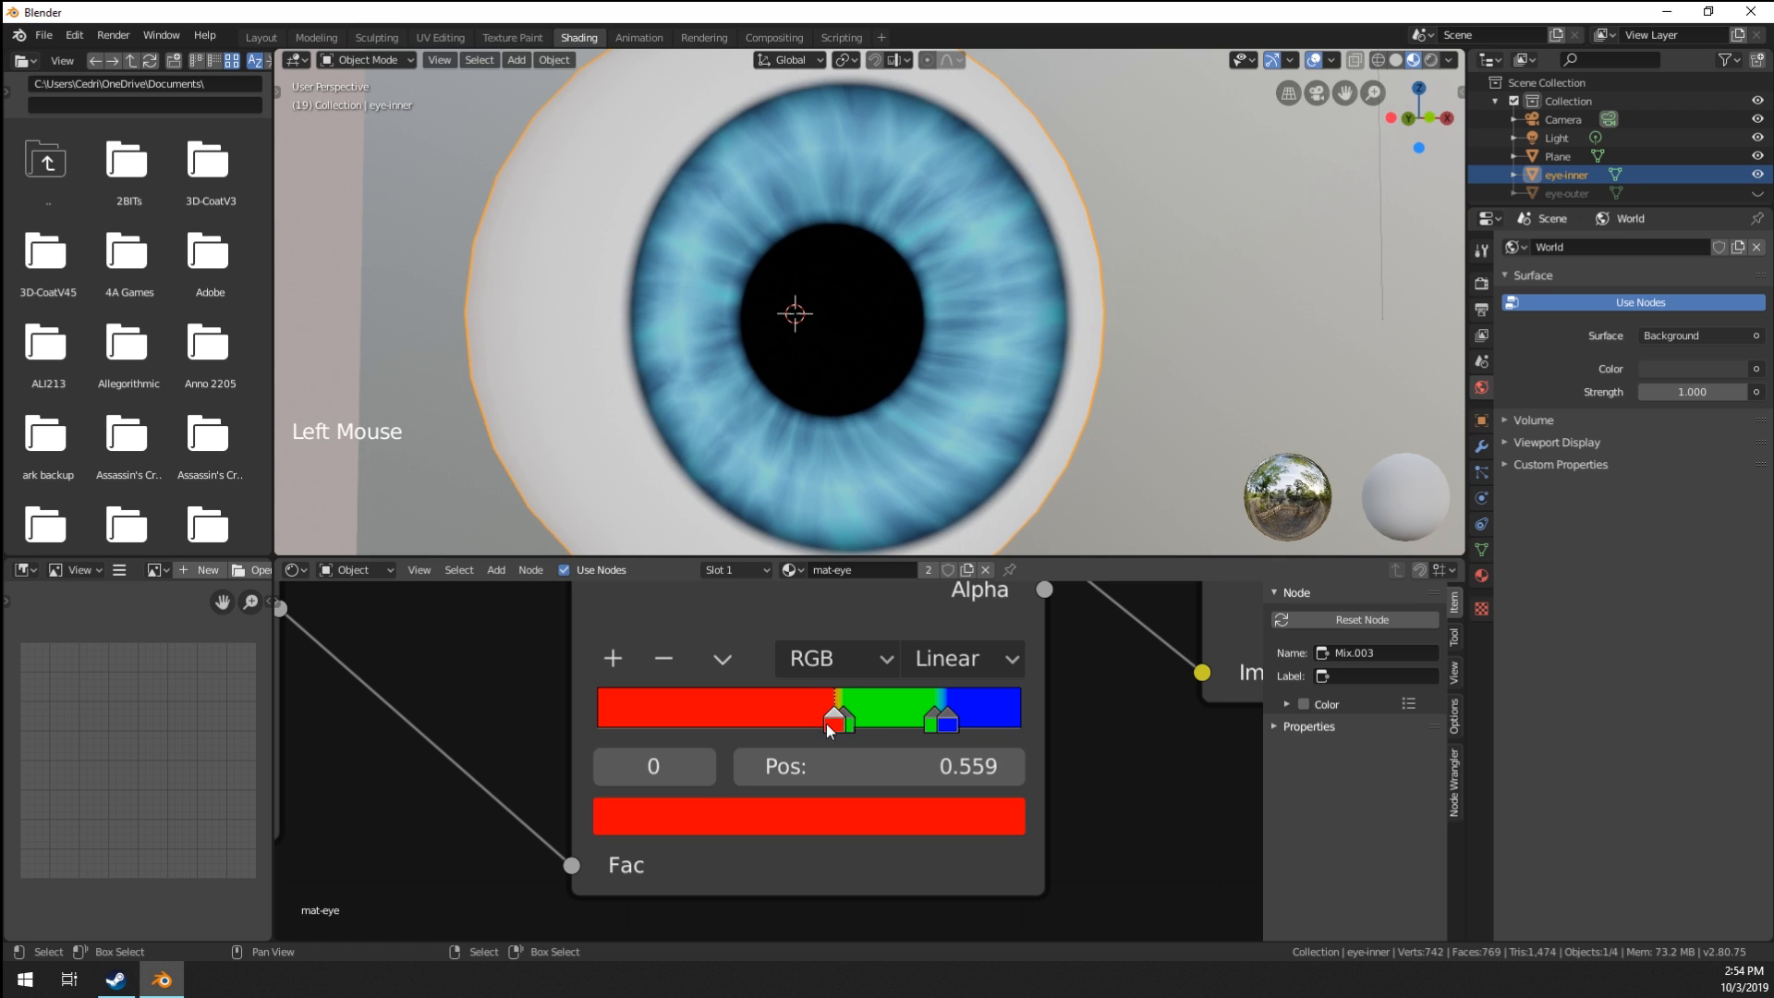
# Try the mask ramp's blue stop at 0.841 and return it to 0.827.
pyautogui.scroll(-2, 917, 429)
pyautogui.moveTo(891, 425); pyautogui.dragTo(878, 425, button='middle')
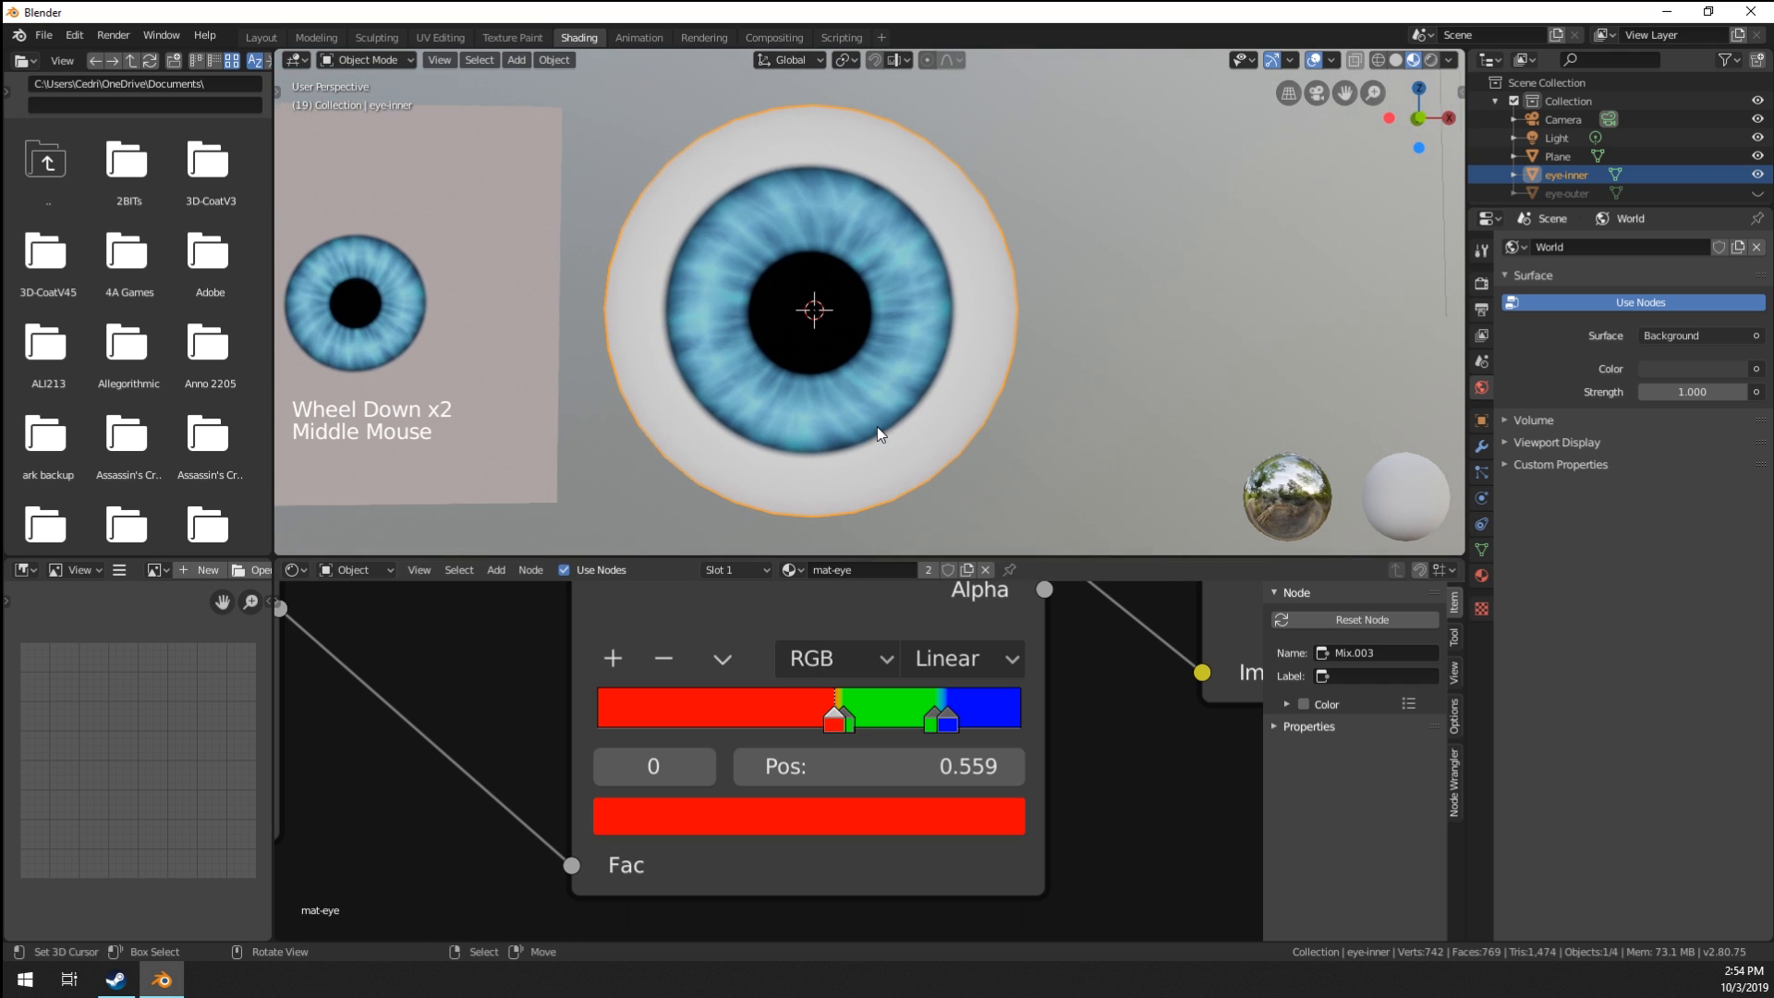
pyautogui.scroll(4, 767, 388)
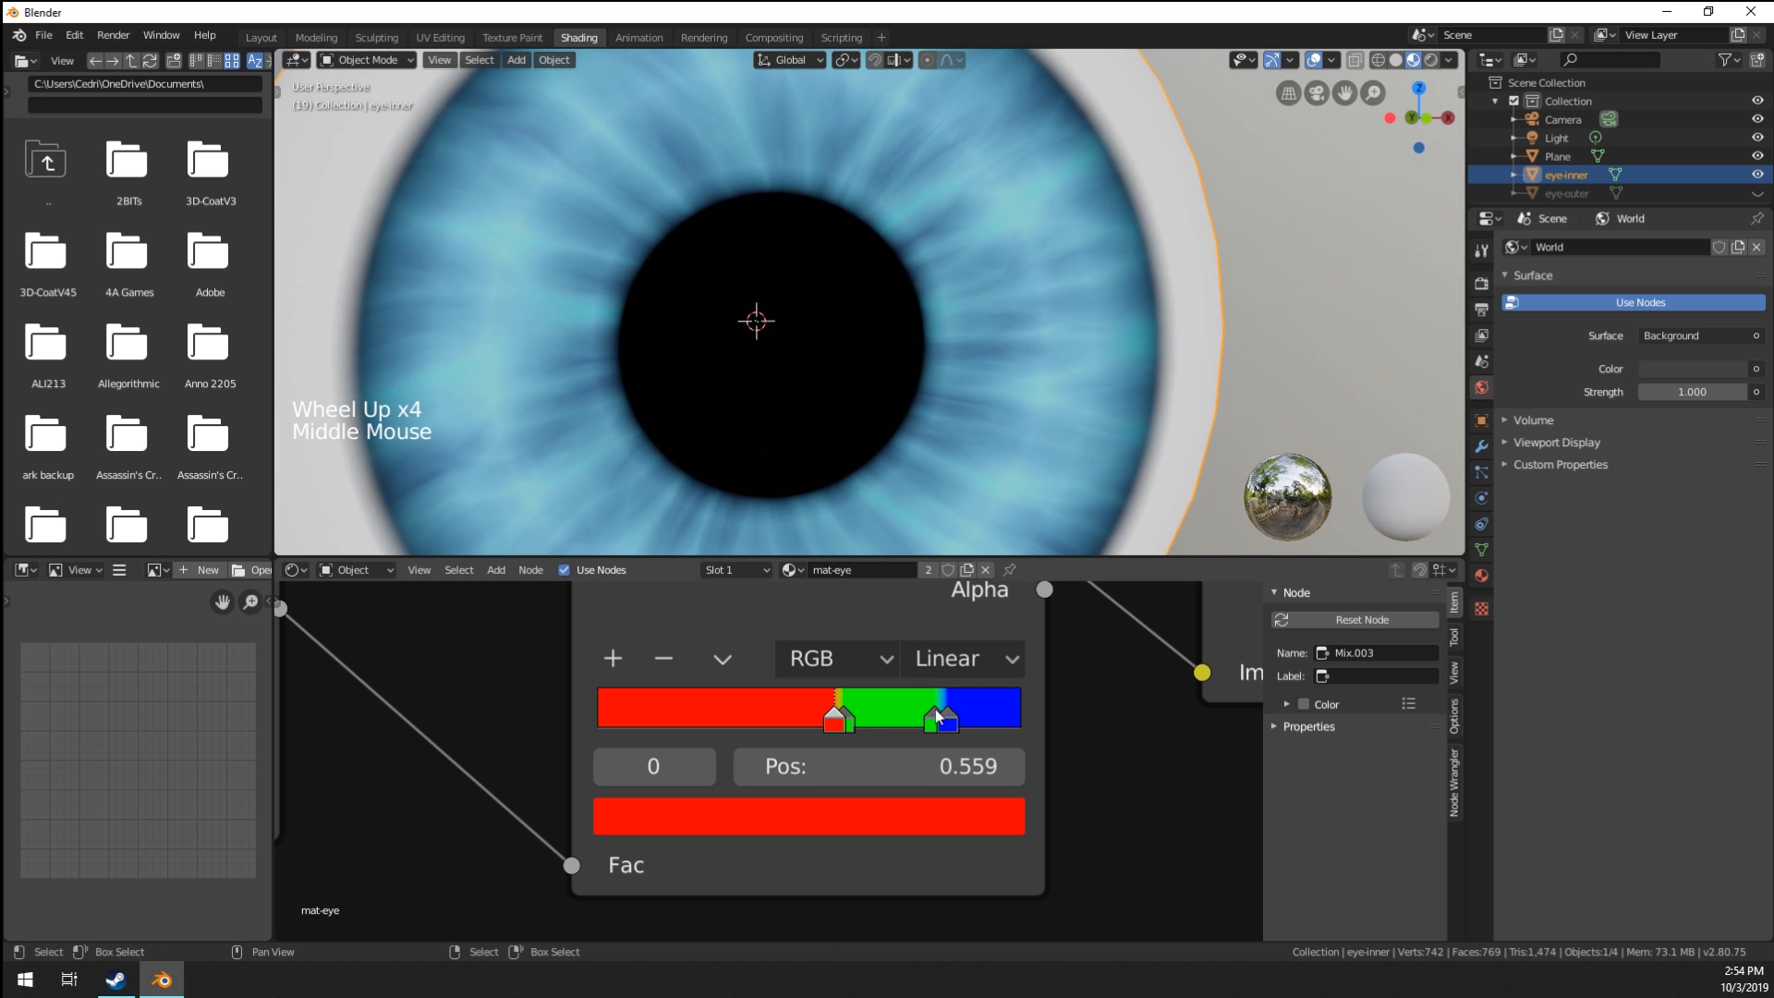
pyautogui.moveTo(952, 723)
pyautogui.mouseDown()
pyautogui.moveTo(973, 719)
pyautogui.moveTo(958, 723)
pyautogui.mouseUp()
pyautogui.scroll(-3, 858, 277)
pyautogui.moveTo(857, 277); pyautogui.dragTo(835, 376, button='middle')
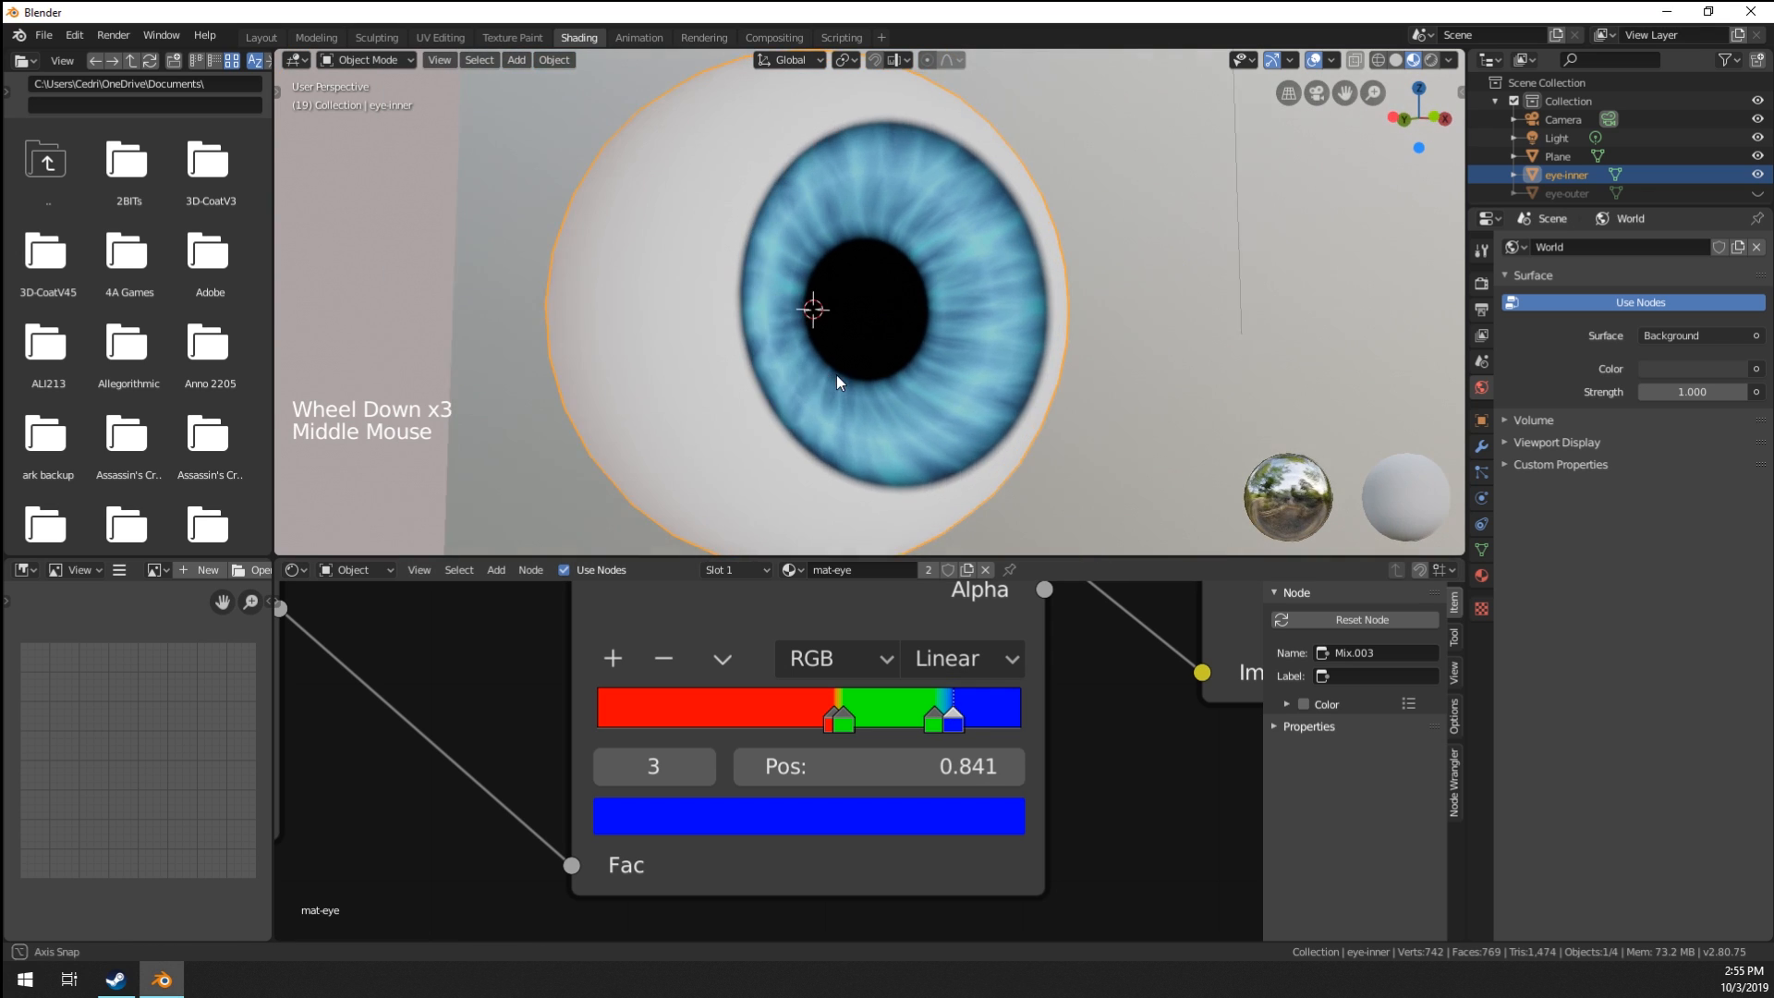
pyautogui.scroll(2, 835, 375)
pyautogui.scroll(-1, 835, 375)
pyautogui.moveTo(933, 719); pyautogui.dragTo(950, 723)
pyautogui.hotkey('ctrl', 'z')
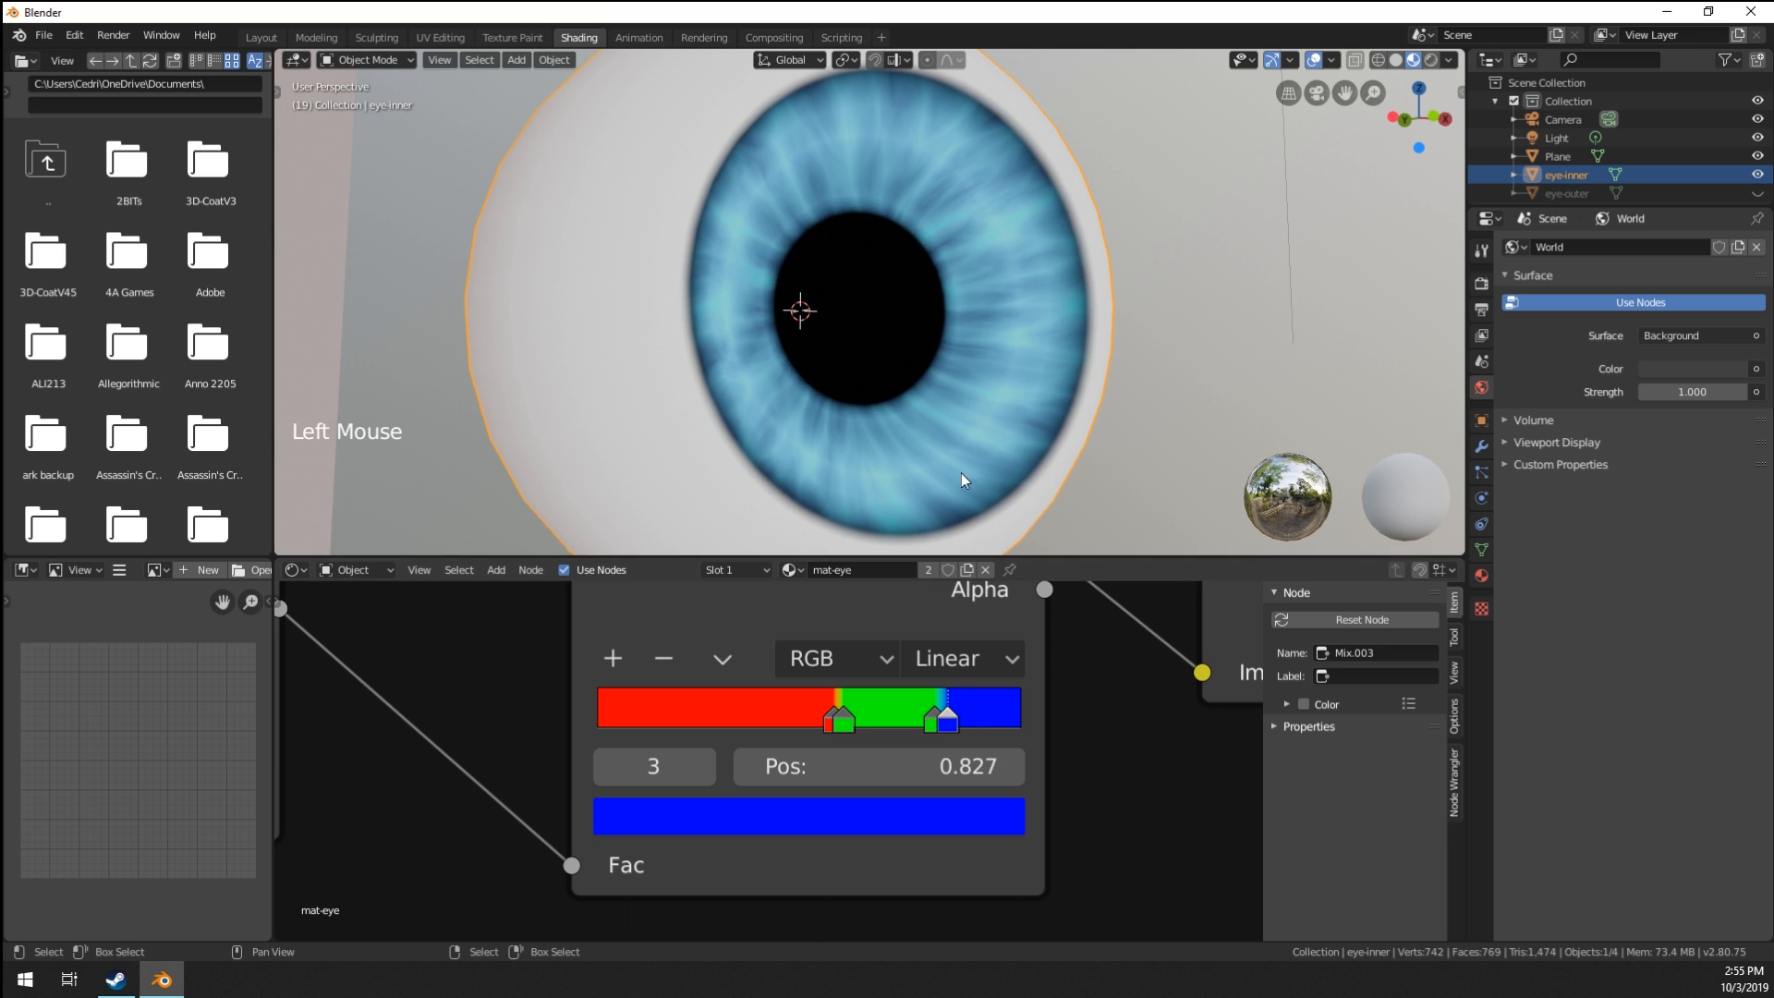
# Examine the iris, pupil and rims on the eye from the front and the side.
pyautogui.scroll(-3, 988, 406)
pyautogui.moveTo(1011, 360); pyautogui.dragTo(628, 405, button='middle')
pyautogui.scroll(4, 850, 319)
pyautogui.scroll(-6, 813, 305)
pyautogui.scroll(1, 762, 359)
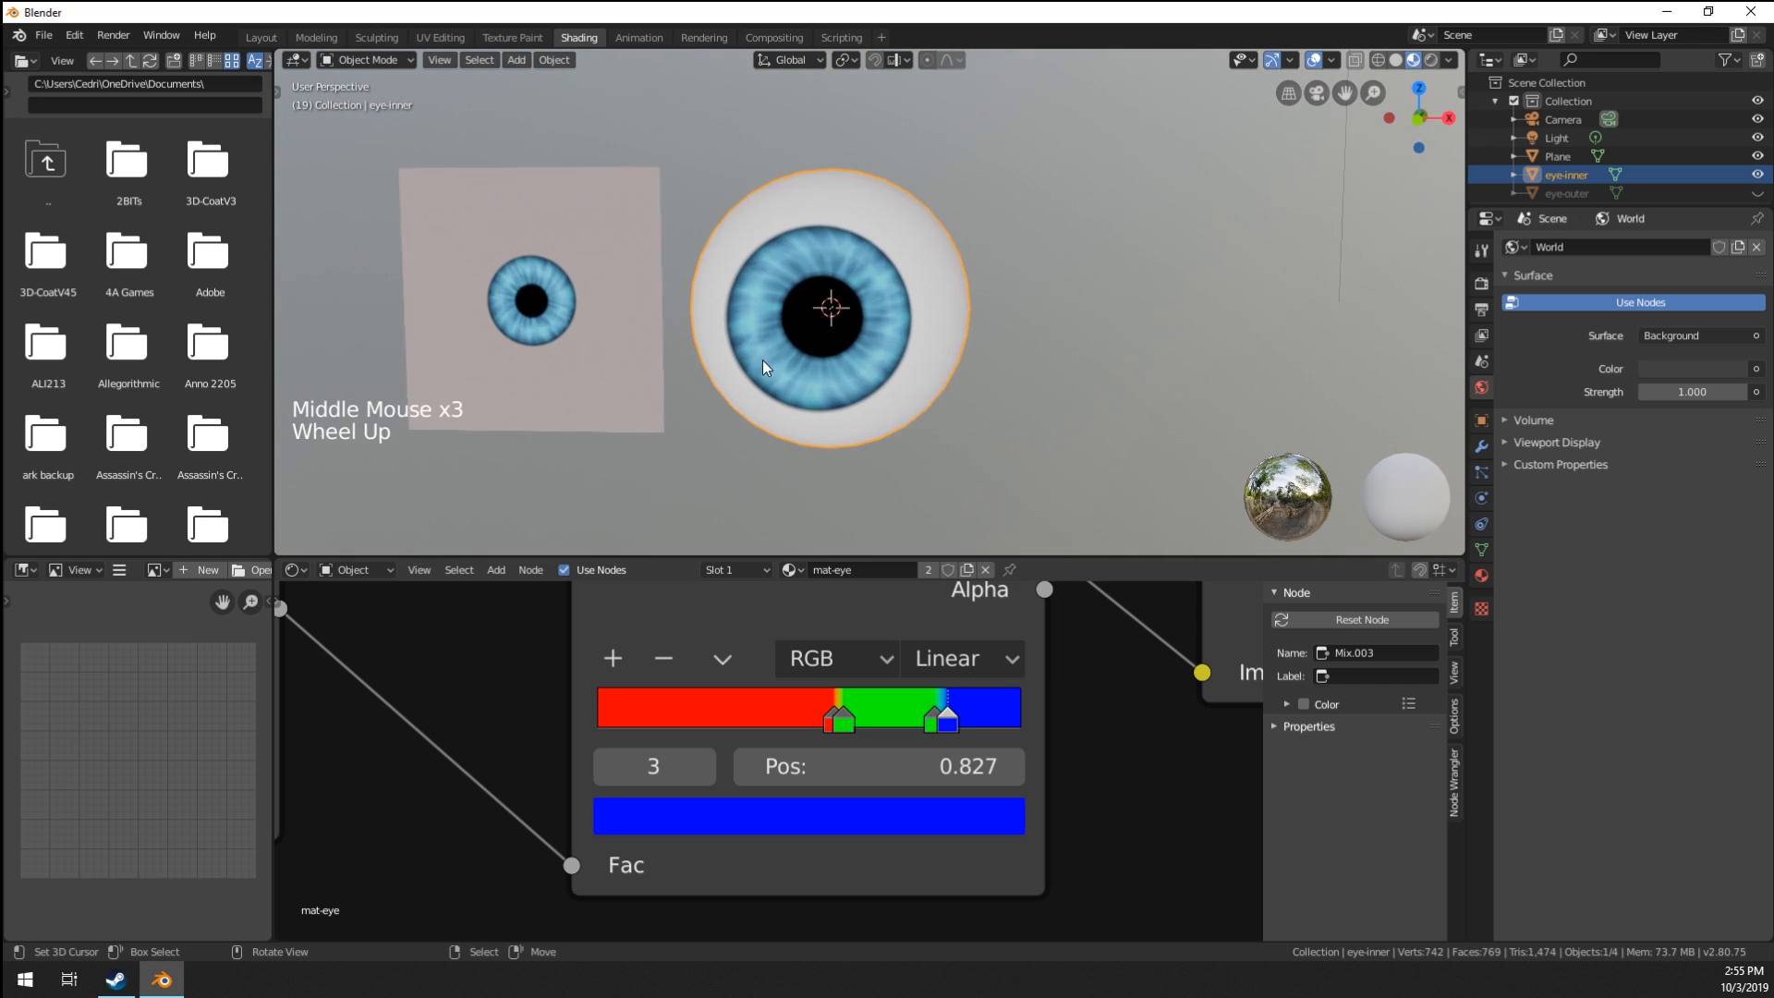
pyautogui.moveTo(763, 359); pyautogui.dragTo(924, 529, button='middle')
# Reposition the Principled BSDF, feed the final Mix colour into its Base Color, and connect the shader to the Material Output.
pyautogui.scroll(-9, 1030, 763)
pyautogui.scroll(-13, 1029, 763)
pyautogui.moveTo(1029, 778); pyautogui.dragTo(823, 717, button='middle')
pyautogui.scroll(5, 874, 777)
pyautogui.click(872, 774)
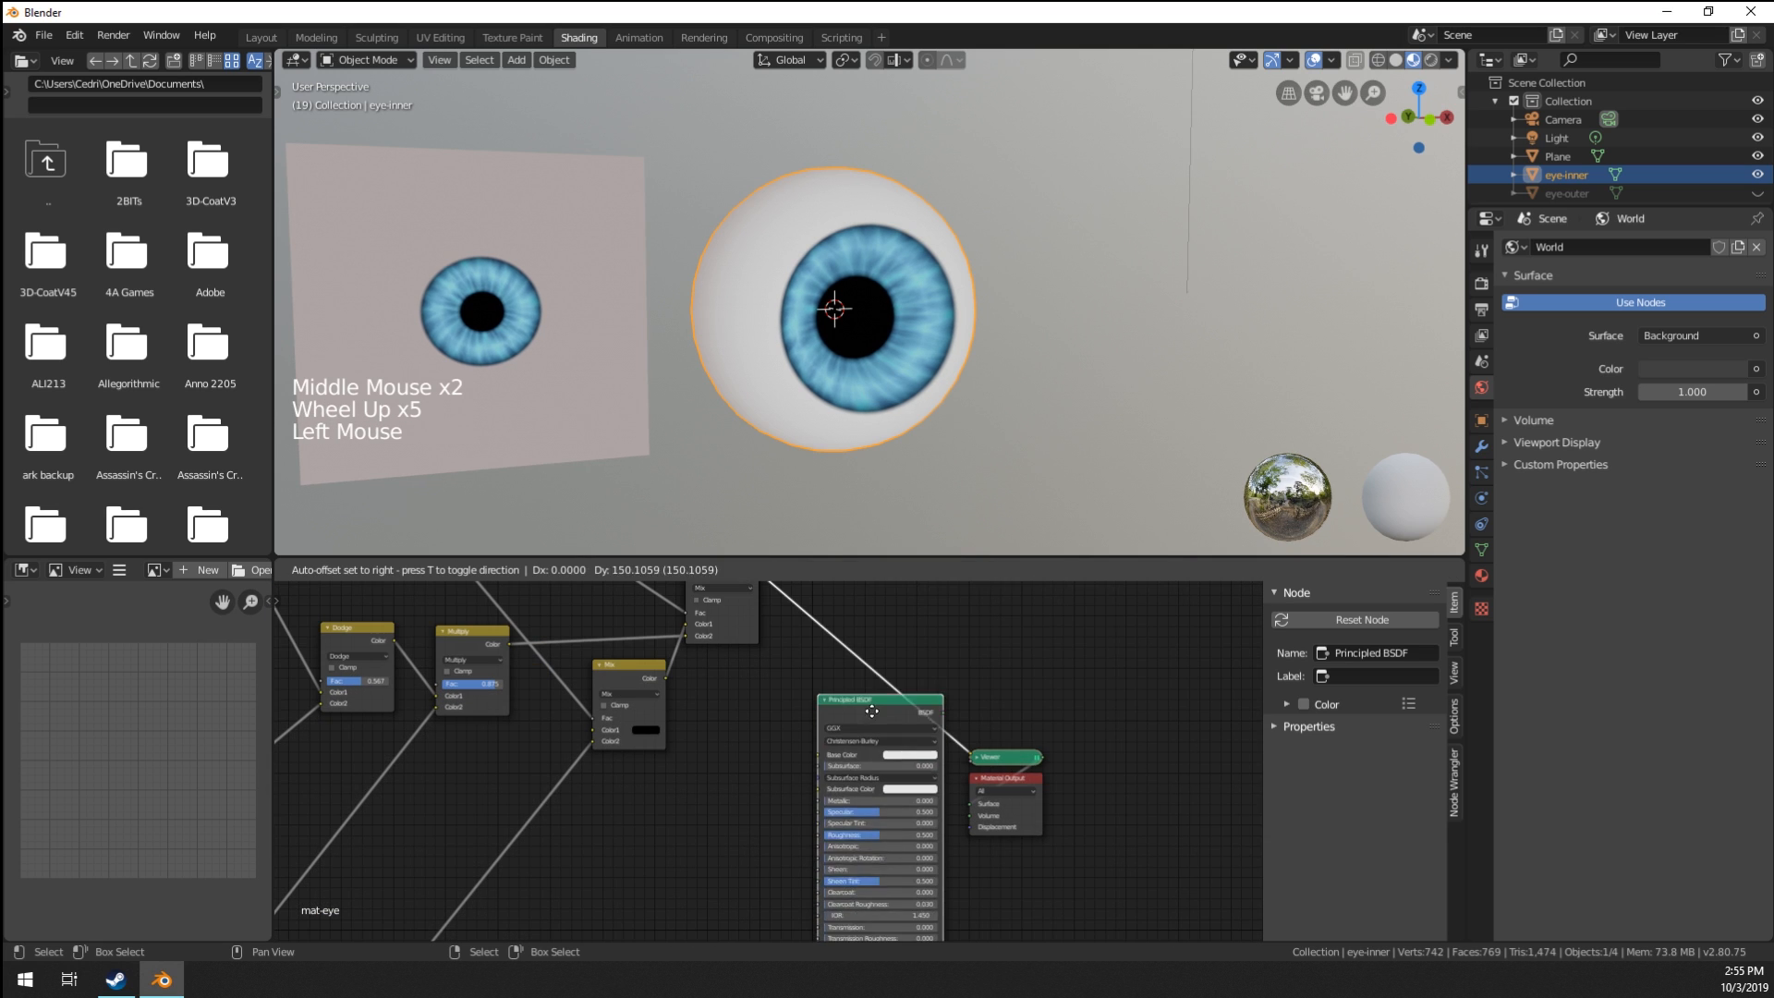
pyautogui.scroll(-4, 785, 656)
pyautogui.moveTo(757, 629); pyautogui.dragTo(792, 794)
pyautogui.keyDown('ctrl'); pyautogui.keyDown('shift'); pyautogui.click(814, 762); pyautogui.keyUp('shift'); pyautogui.keyUp('ctrl')
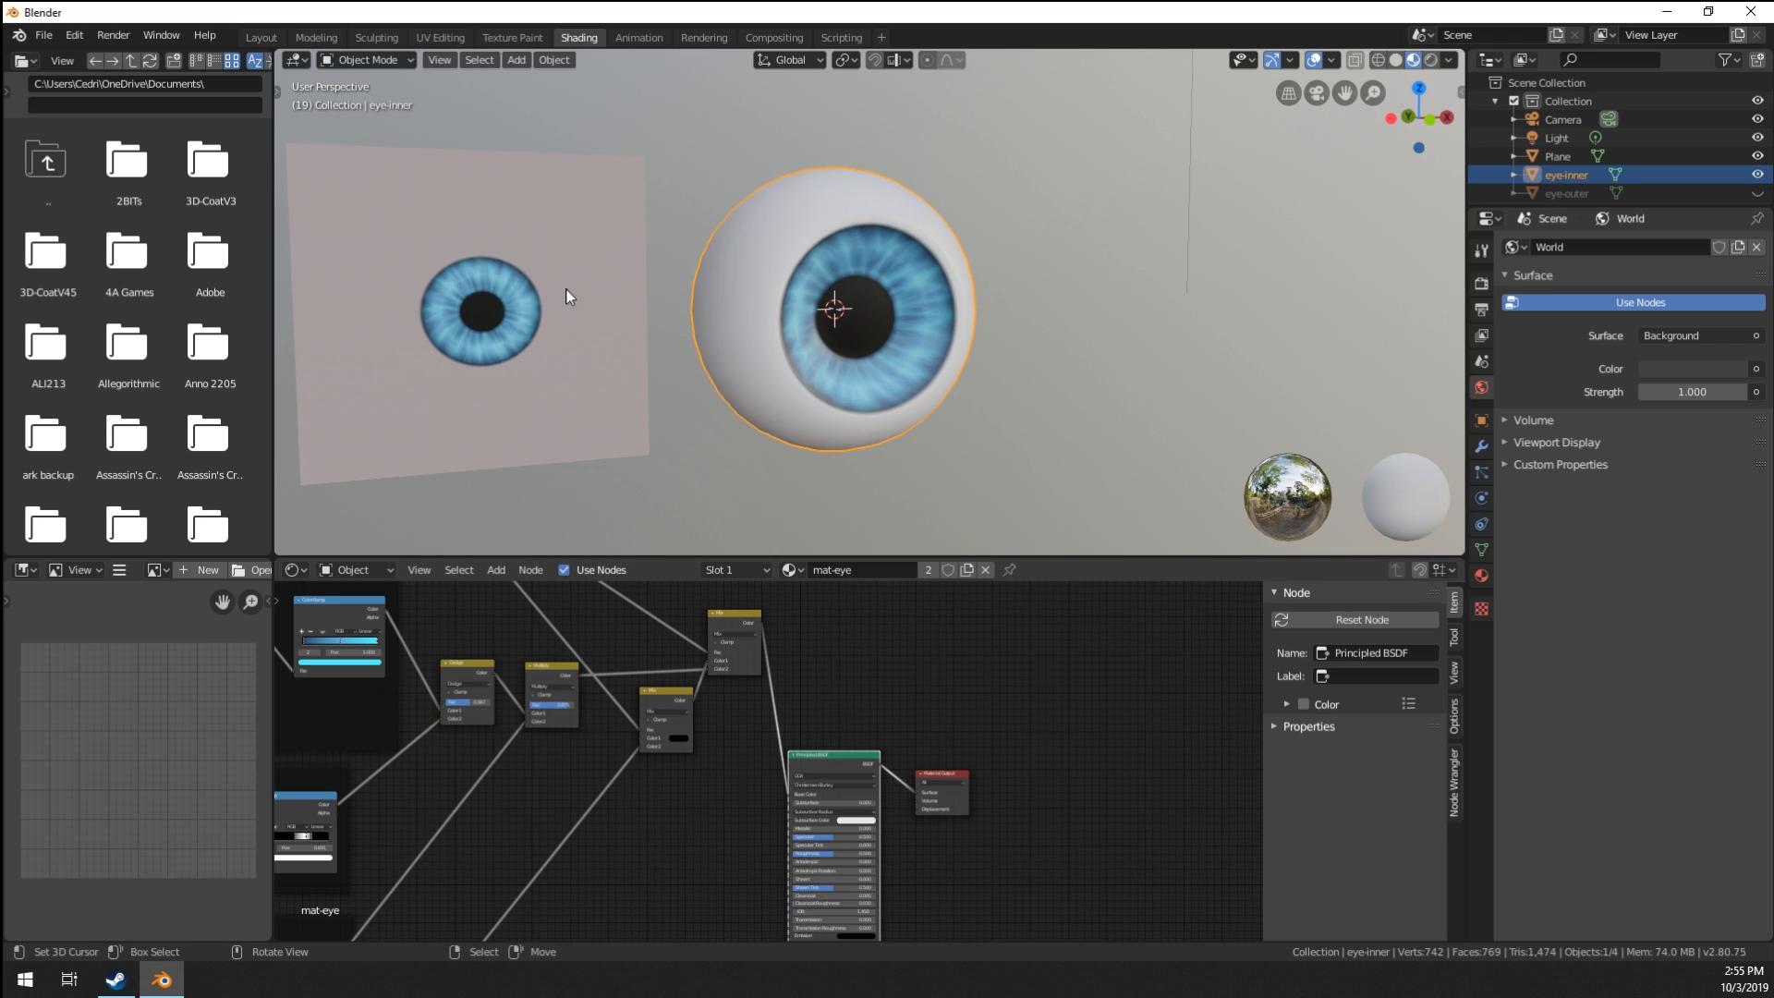
# Delete the flat Plane object and select the eye-inner object.
pyautogui.rightClick(518, 358)
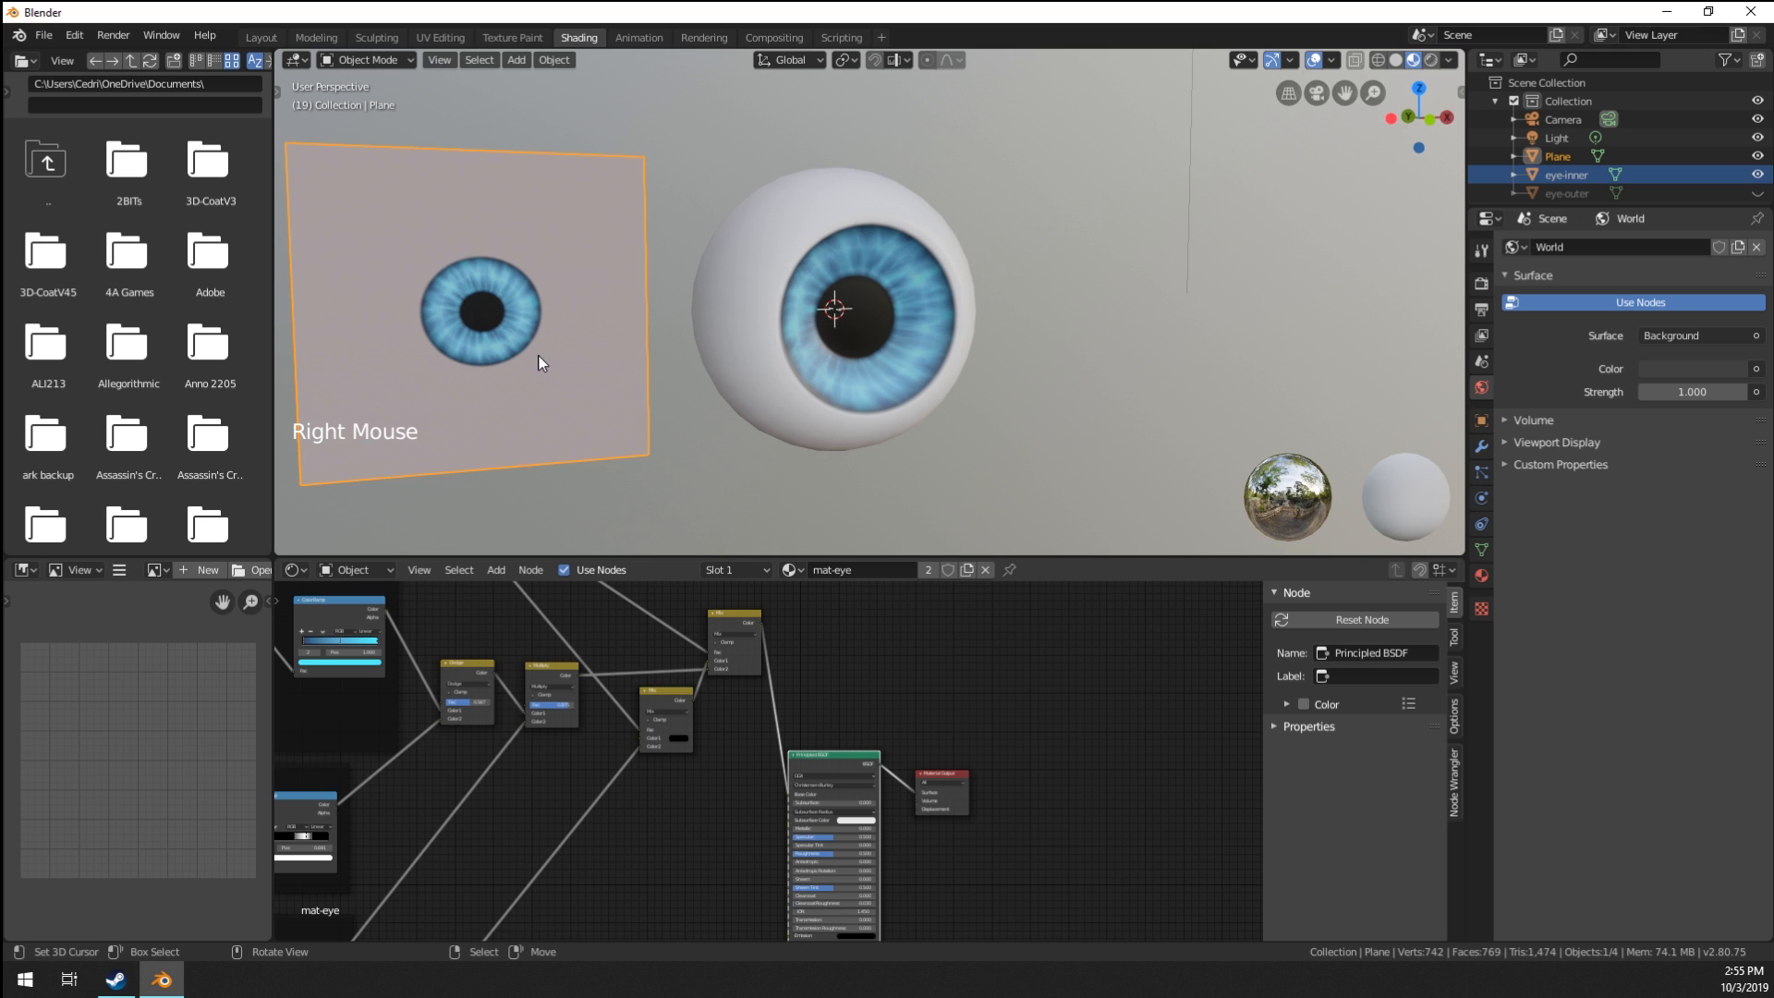
pyautogui.press('x')
pyautogui.moveTo(744, 403); pyautogui.dragTo(708, 369, button='middle')
pyautogui.rightClick(781, 438)
pyautogui.moveTo(785, 452)
pyautogui.mouseDown(button='middle')
pyautogui.moveTo(673, 452)
pyautogui.moveTo(830, 436)
pyautogui.moveTo(837, 399)
pyautogui.moveTo(735, 407)
pyautogui.moveTo(779, 425)
pyautogui.mouseUp(button='middle')
pyautogui.scroll(3, 837, 400)
pyautogui.scroll(-3, 837, 399)
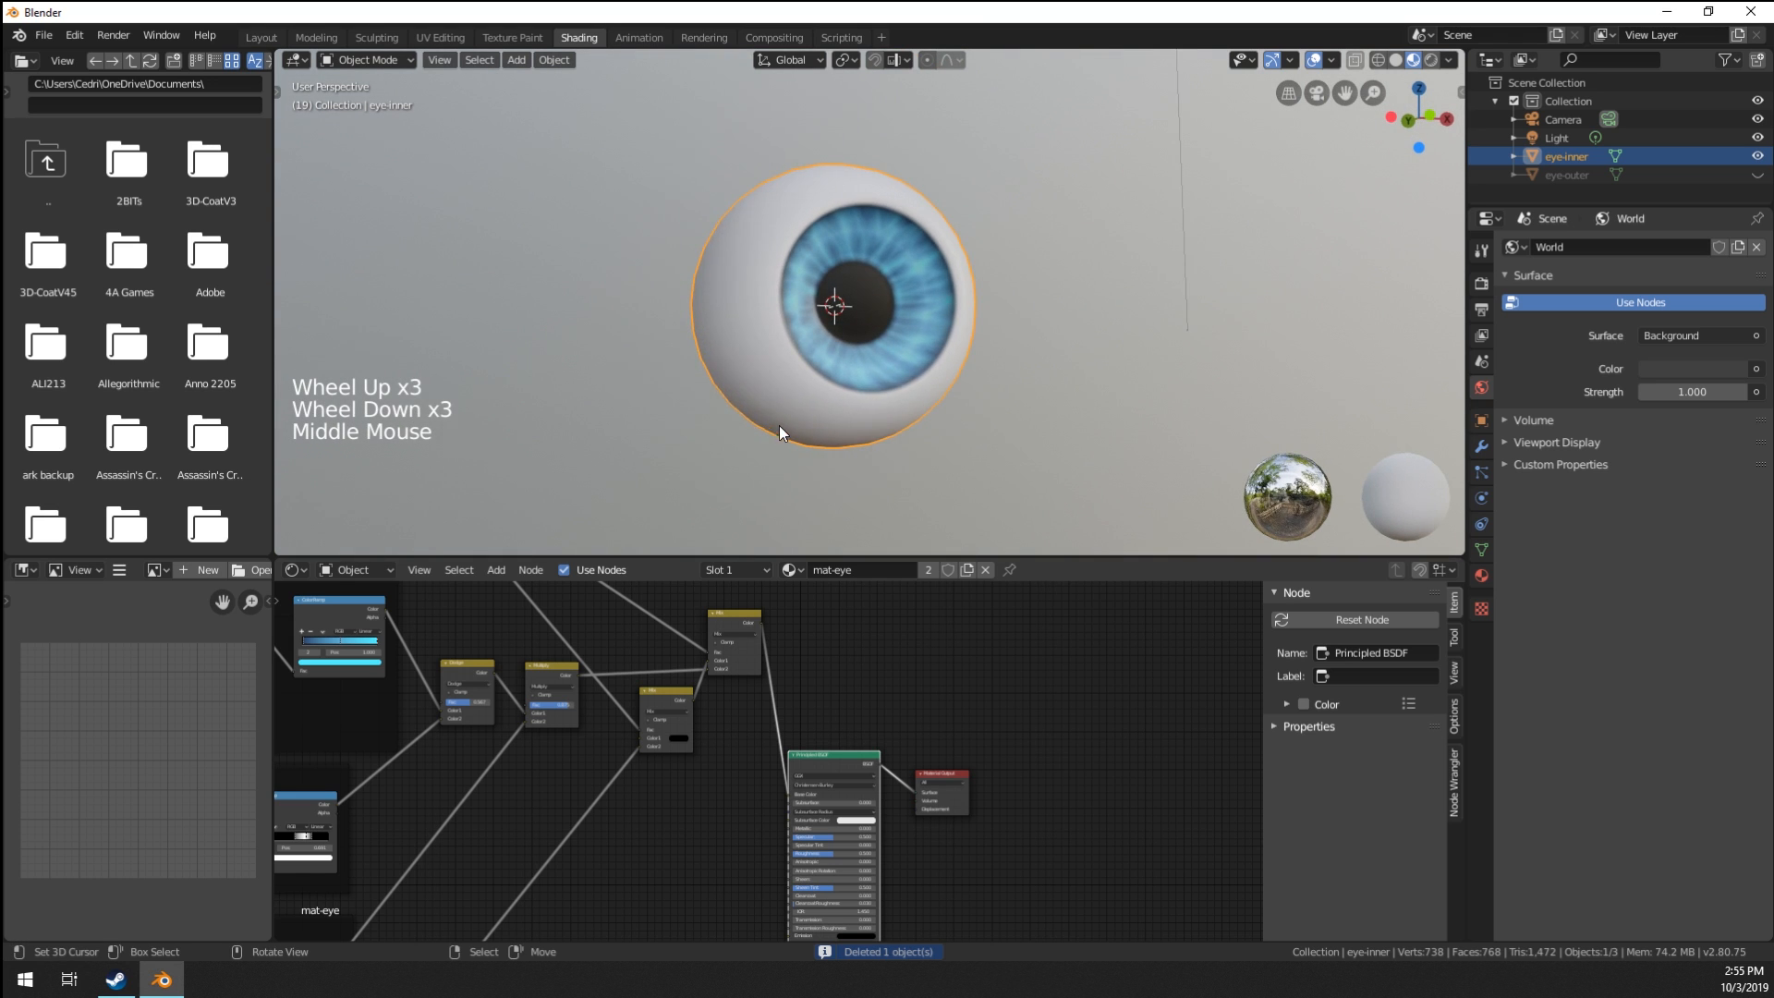
pyautogui.scroll(2, 783, 425)
pyautogui.scroll(-1, 787, 425)
pyautogui.click(1026, 368)
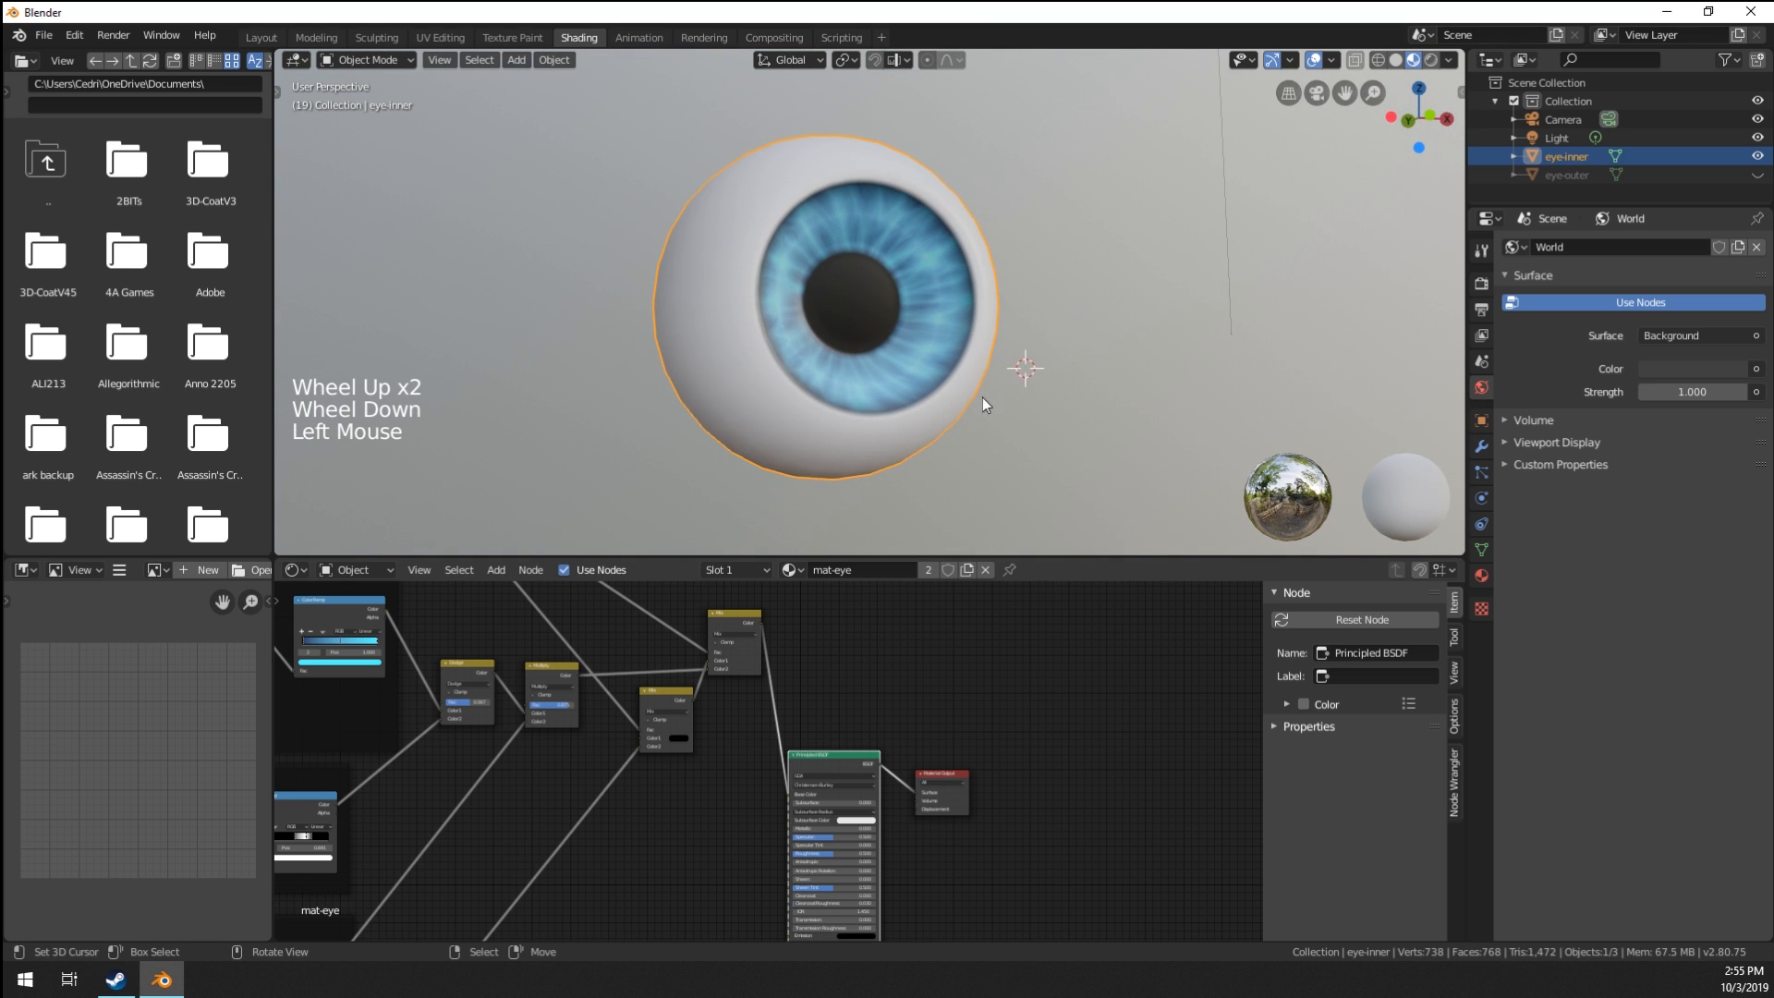
# Raise the Principled BSDF's roughness to about 0.68.
pyautogui.moveTo(983, 398); pyautogui.dragTo(924, 411, button='middle')
pyautogui.scroll(7, 861, 773)
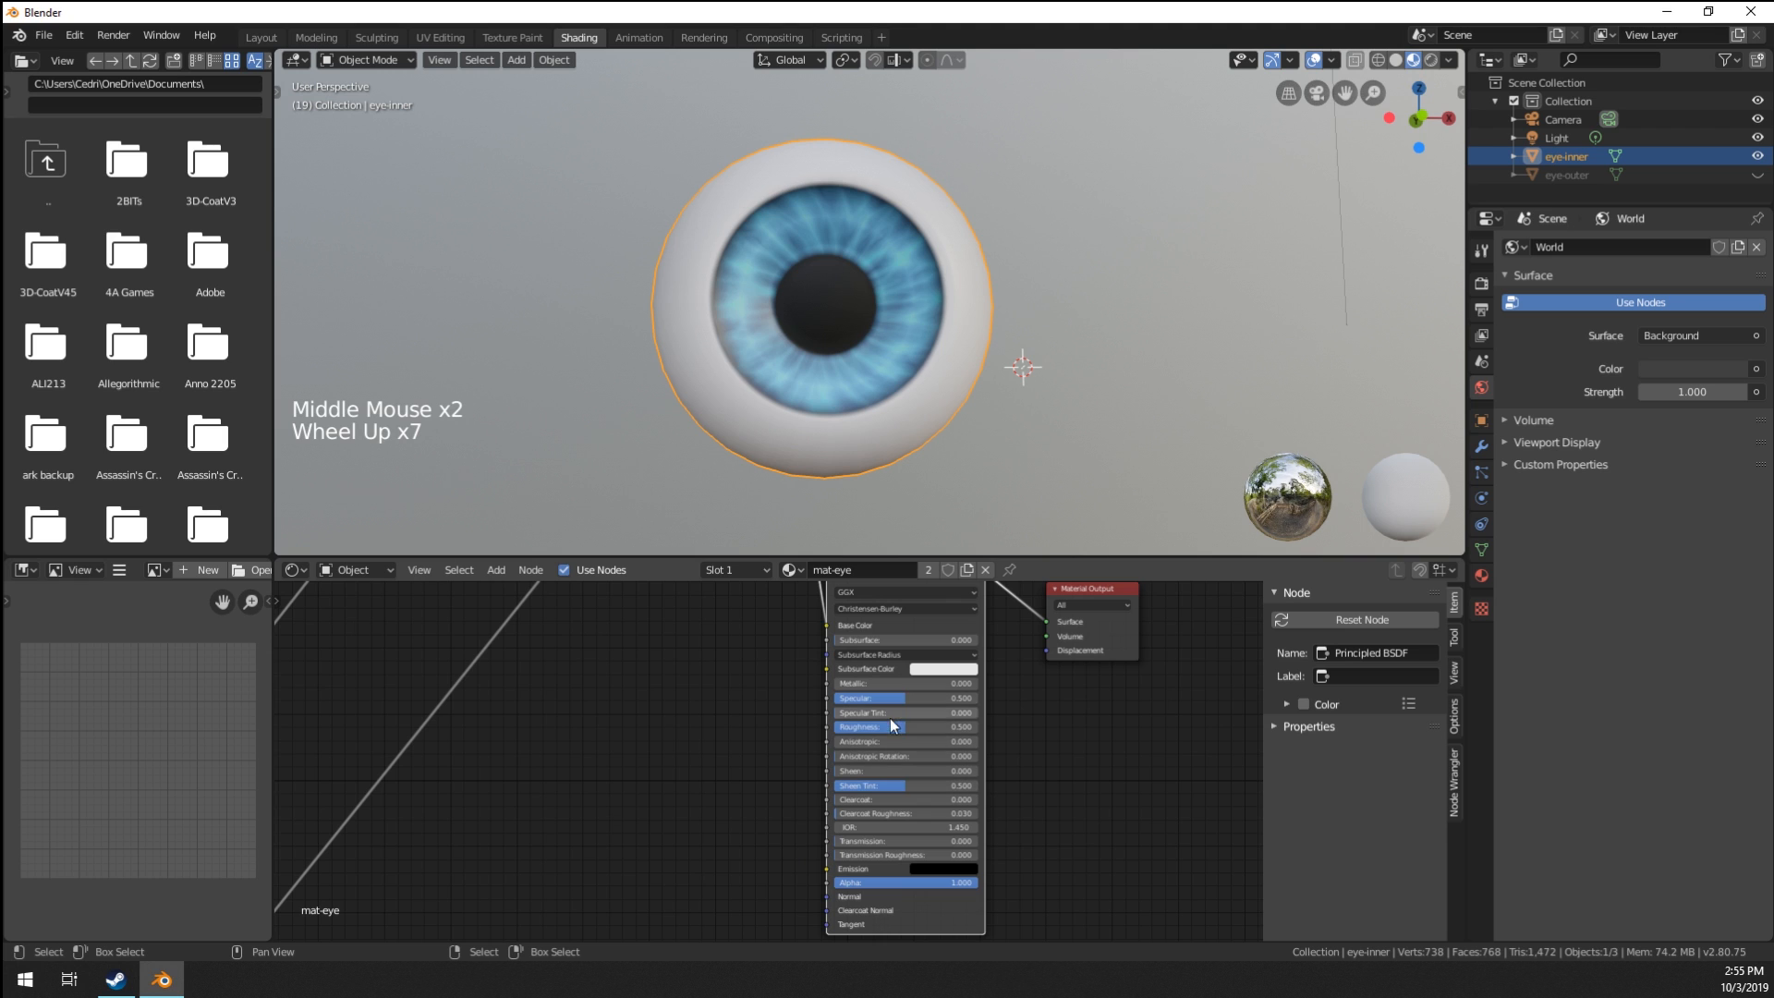
pyautogui.moveTo(893, 727); pyautogui.dragTo(904, 727)
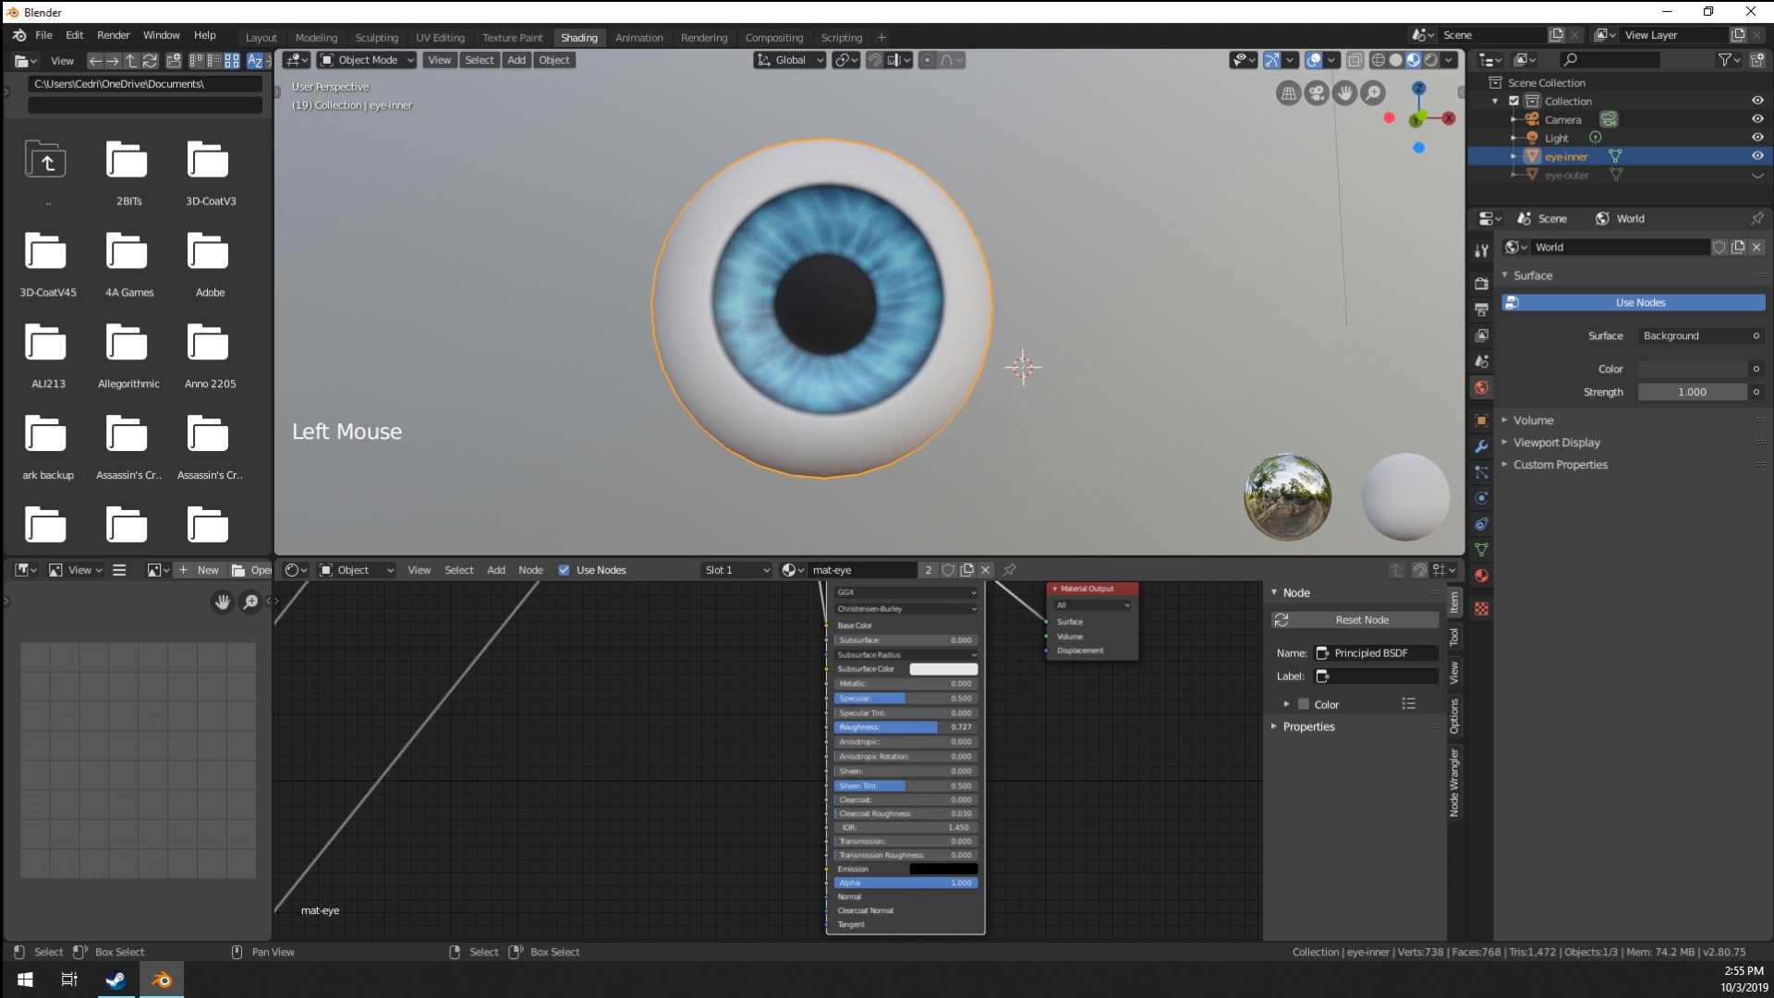
# Move the Principled BSDF and Material Output nodes together further away from the Mix nodes.
pyautogui.scroll(-9, 708, 700)
pyautogui.moveTo(527, 695); pyautogui.dragTo(576, 759, button='middle')
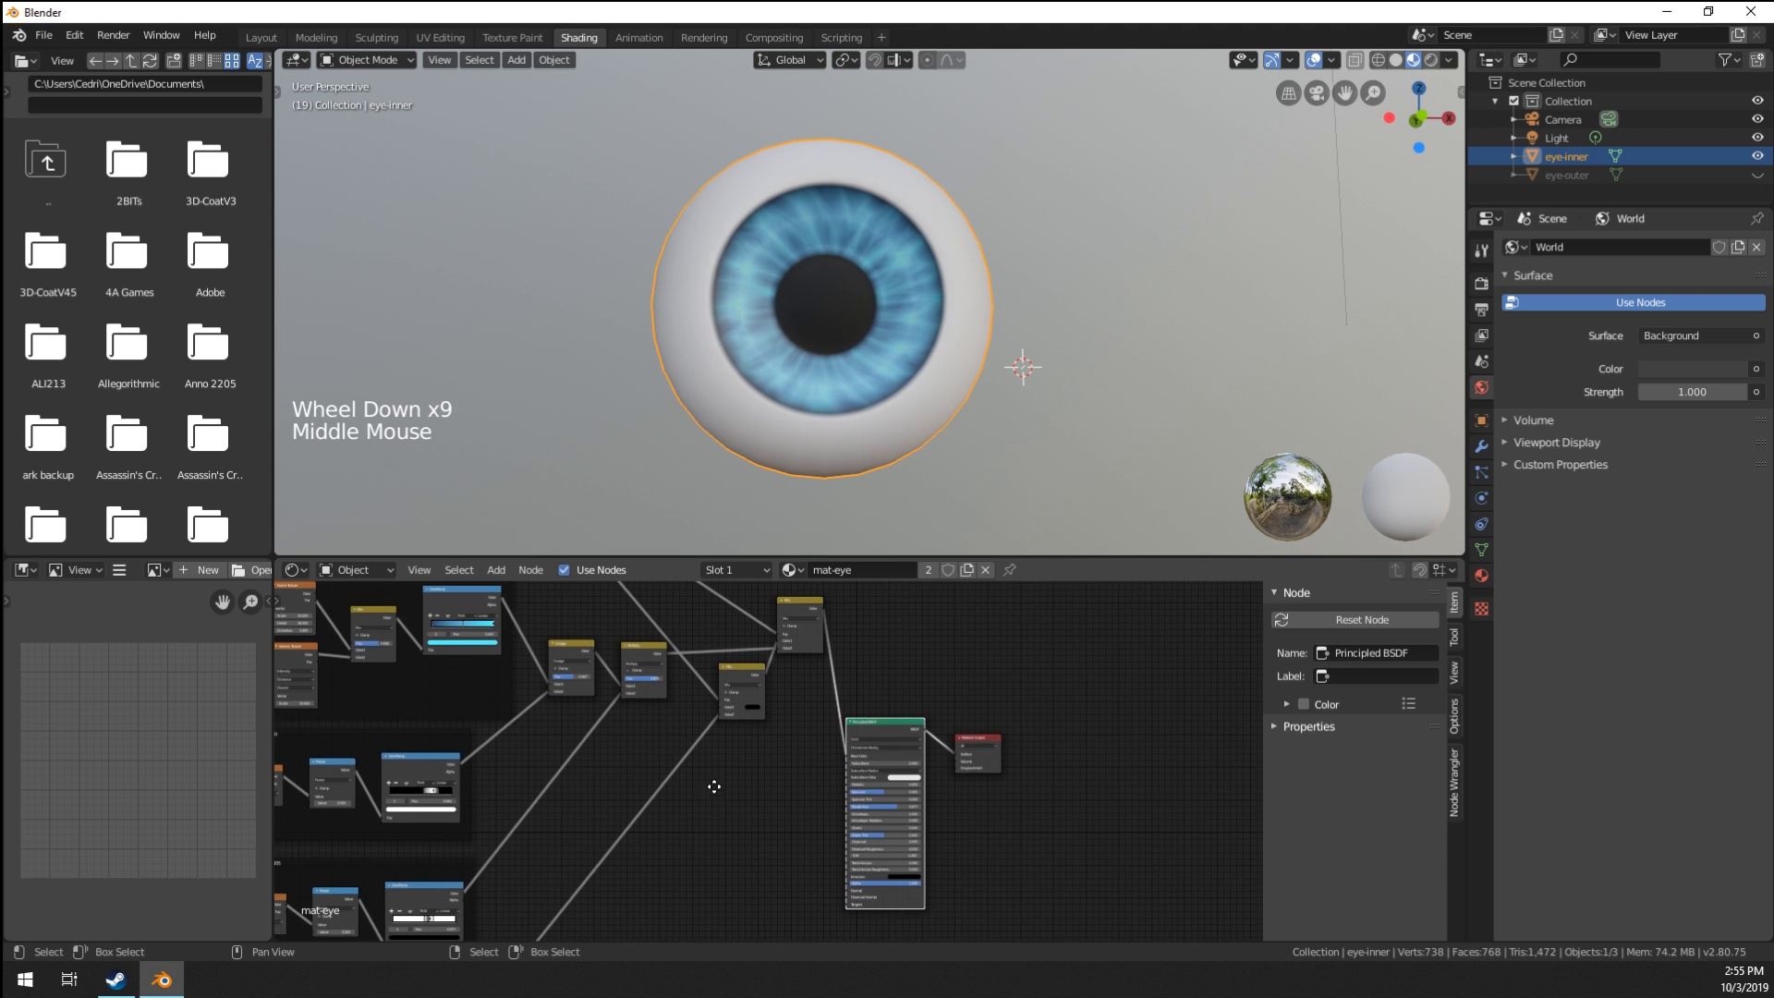
pyautogui.press('a')
pyautogui.press('a')
pyautogui.press('a')
pyautogui.press('b')
pyautogui.moveTo(825, 719); pyautogui.dragTo(969, 817)
pyautogui.press('g')
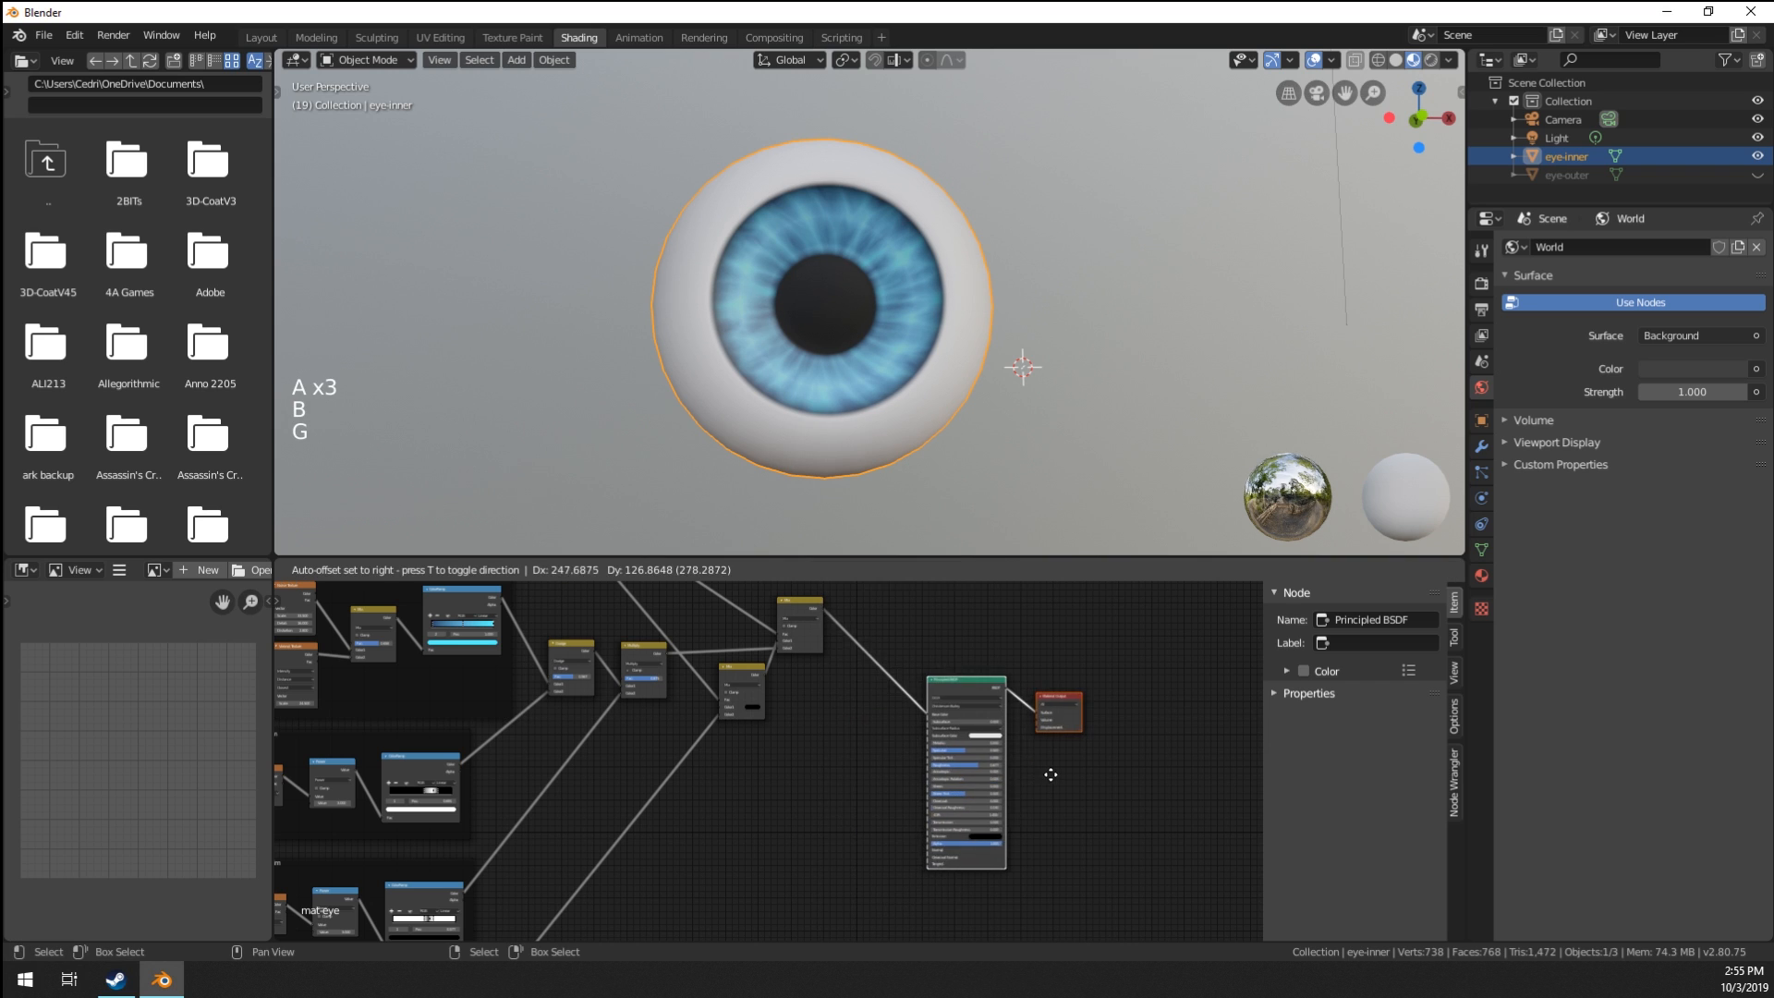
# Add a Bump node in the space before the Principled BSDF.
pyautogui.scroll(5, 687, 747)
pyautogui.moveTo(688, 747); pyautogui.dragTo(749, 701, button='middle')
pyautogui.hotkey('shift', 'a')
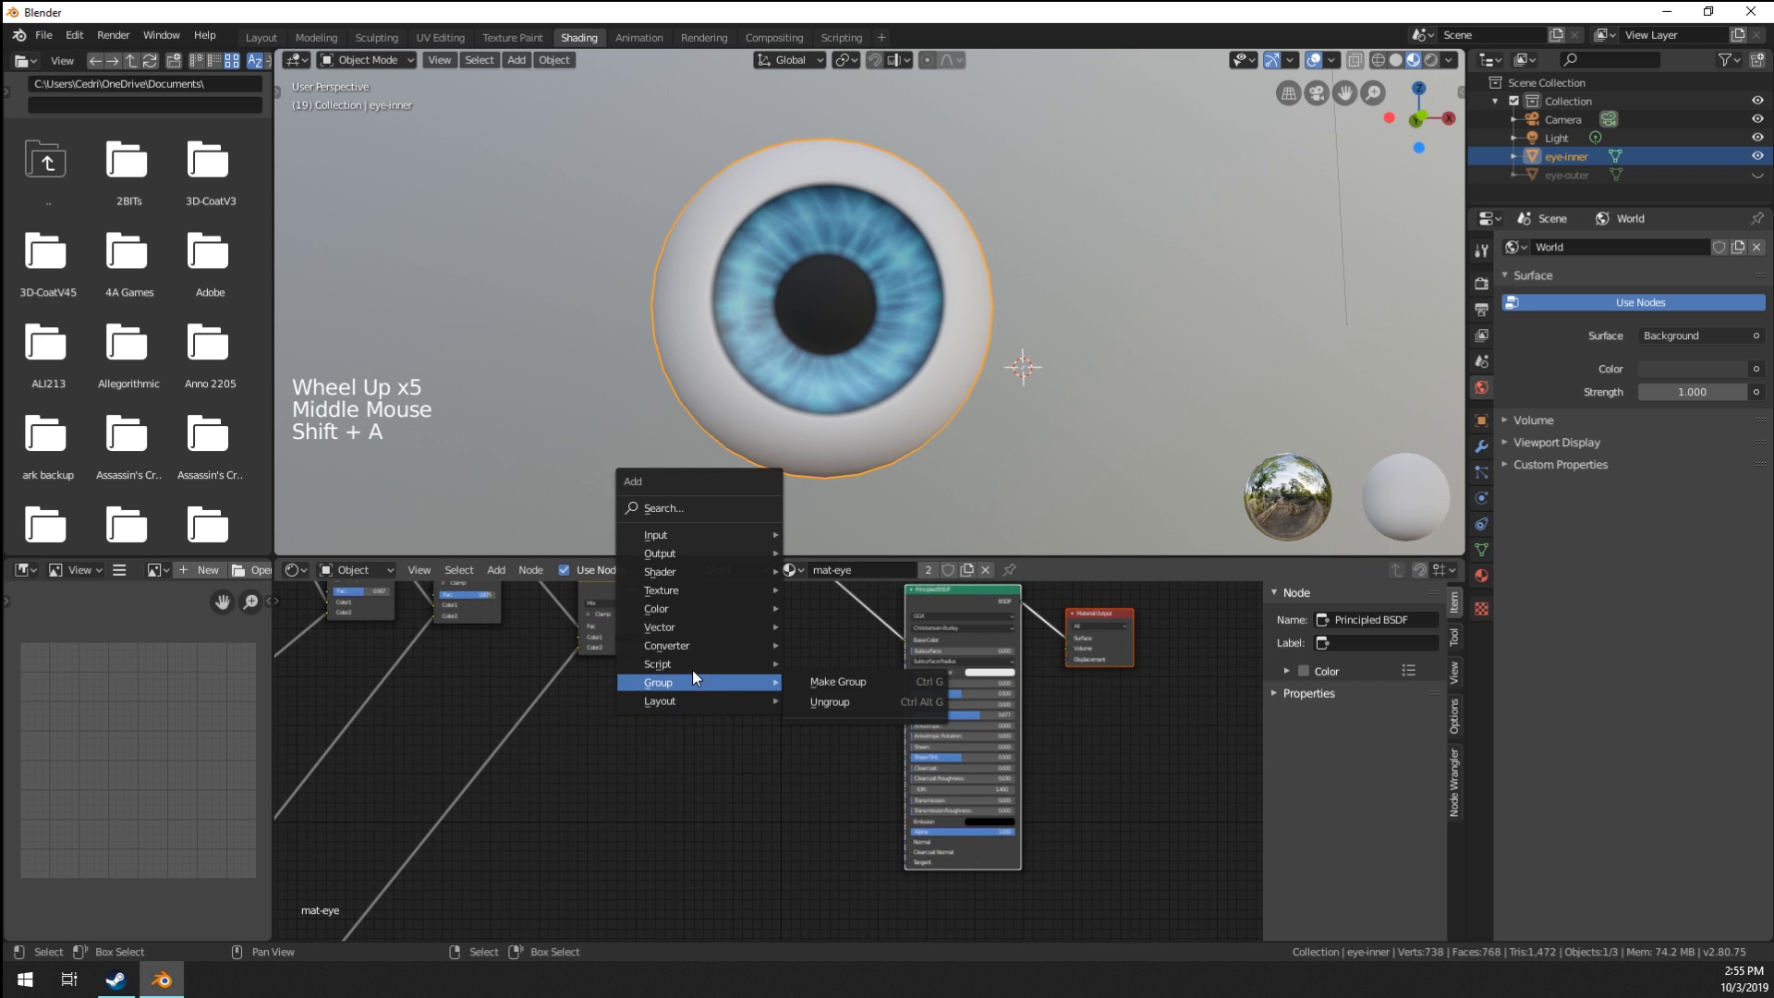
pyautogui.moveTo(685, 645)
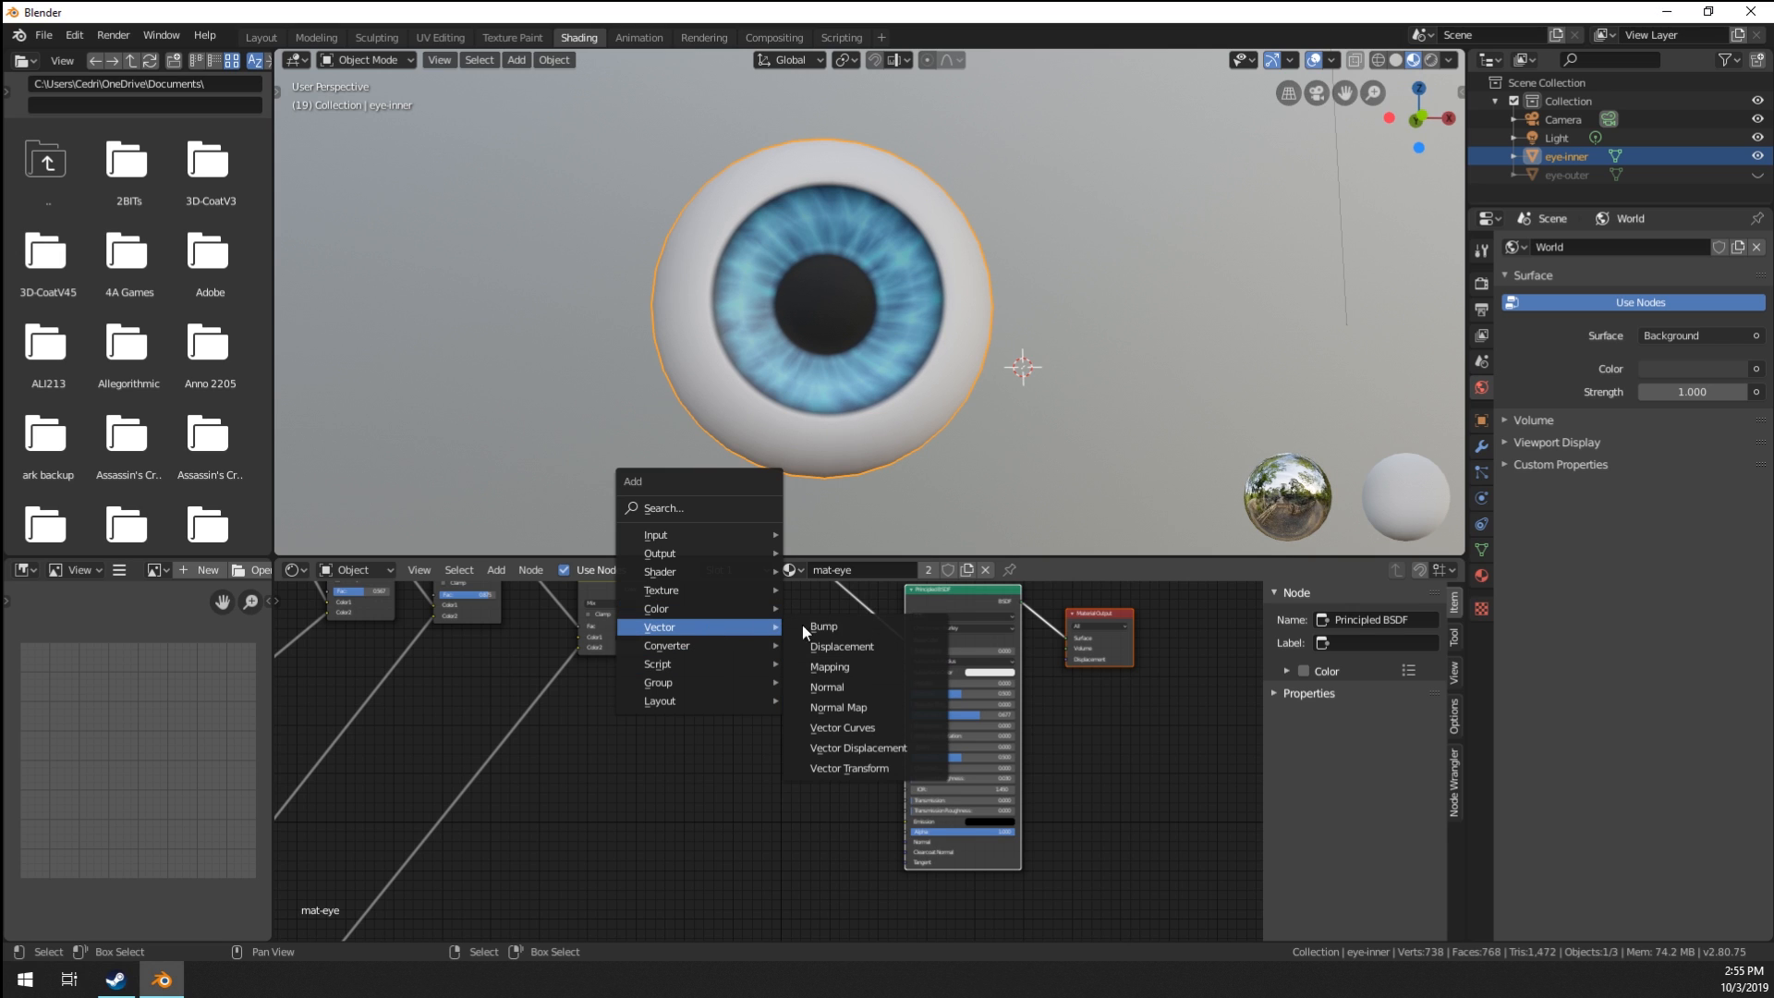
pyautogui.click(802, 624)
pyautogui.moveTo(793, 641); pyautogui.dragTo(750, 700, button='middle')
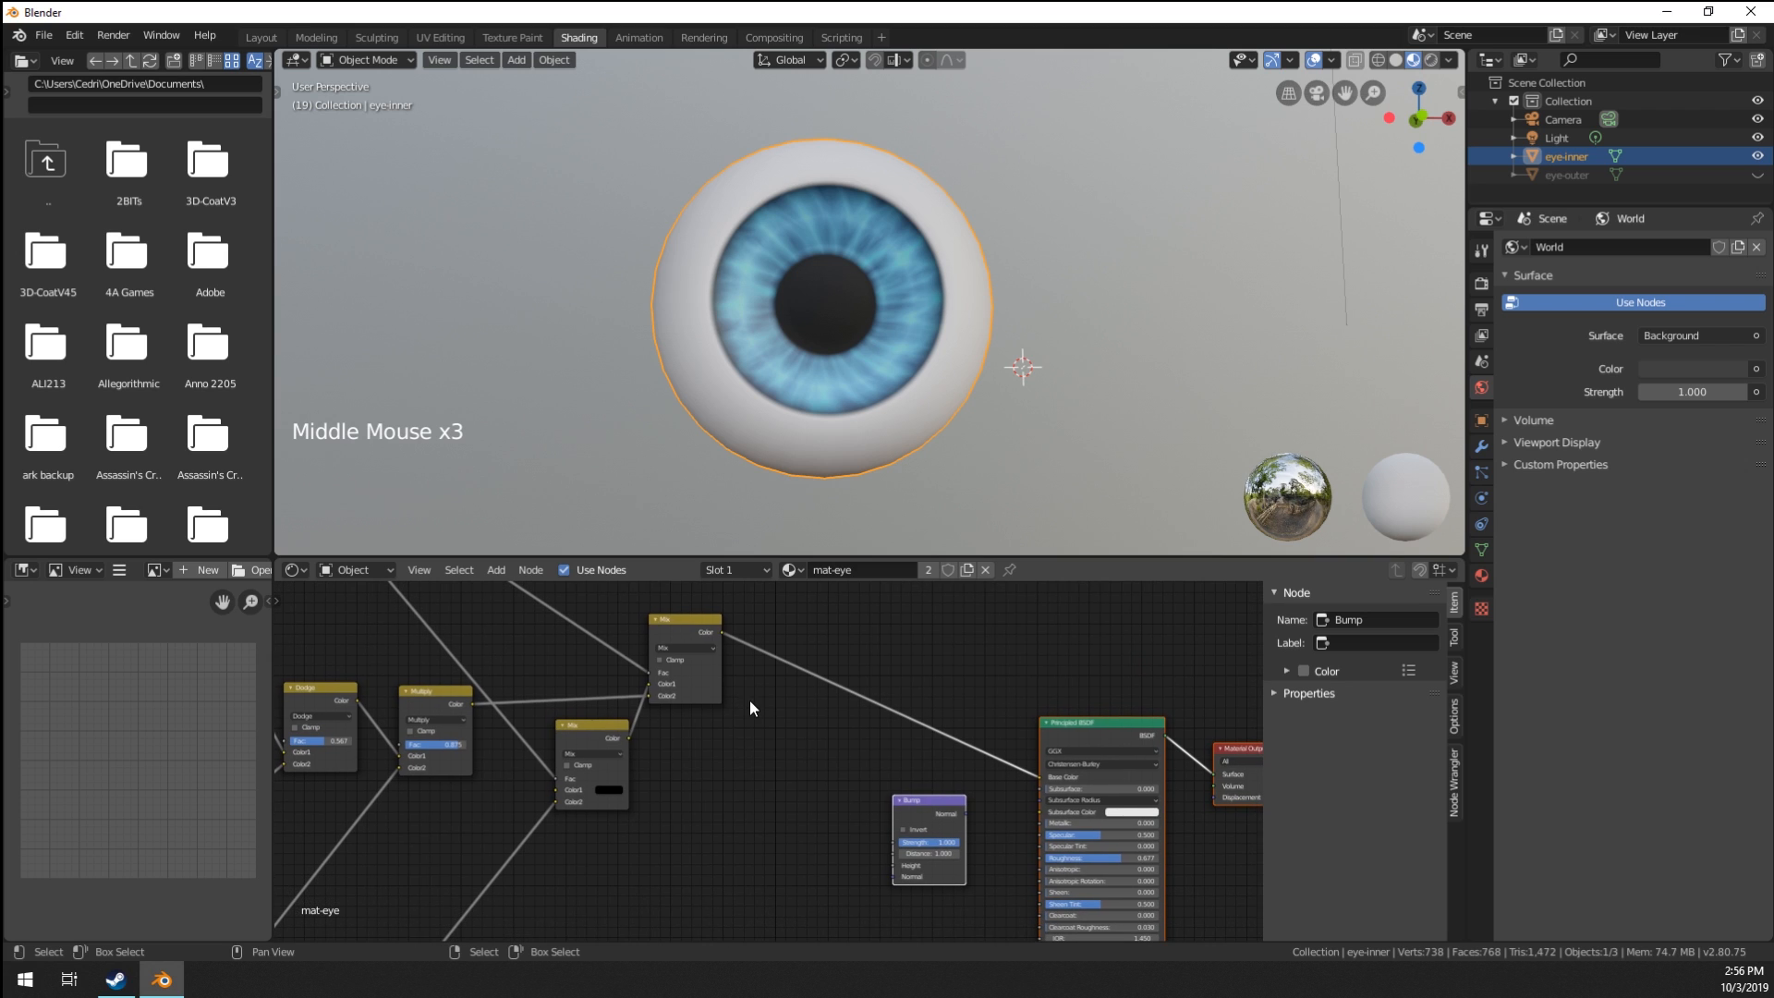
# Add a MixRGB node just before the Bump node.
pyautogui.hotkey('shift', 'a')
pyautogui.moveTo(750, 701)
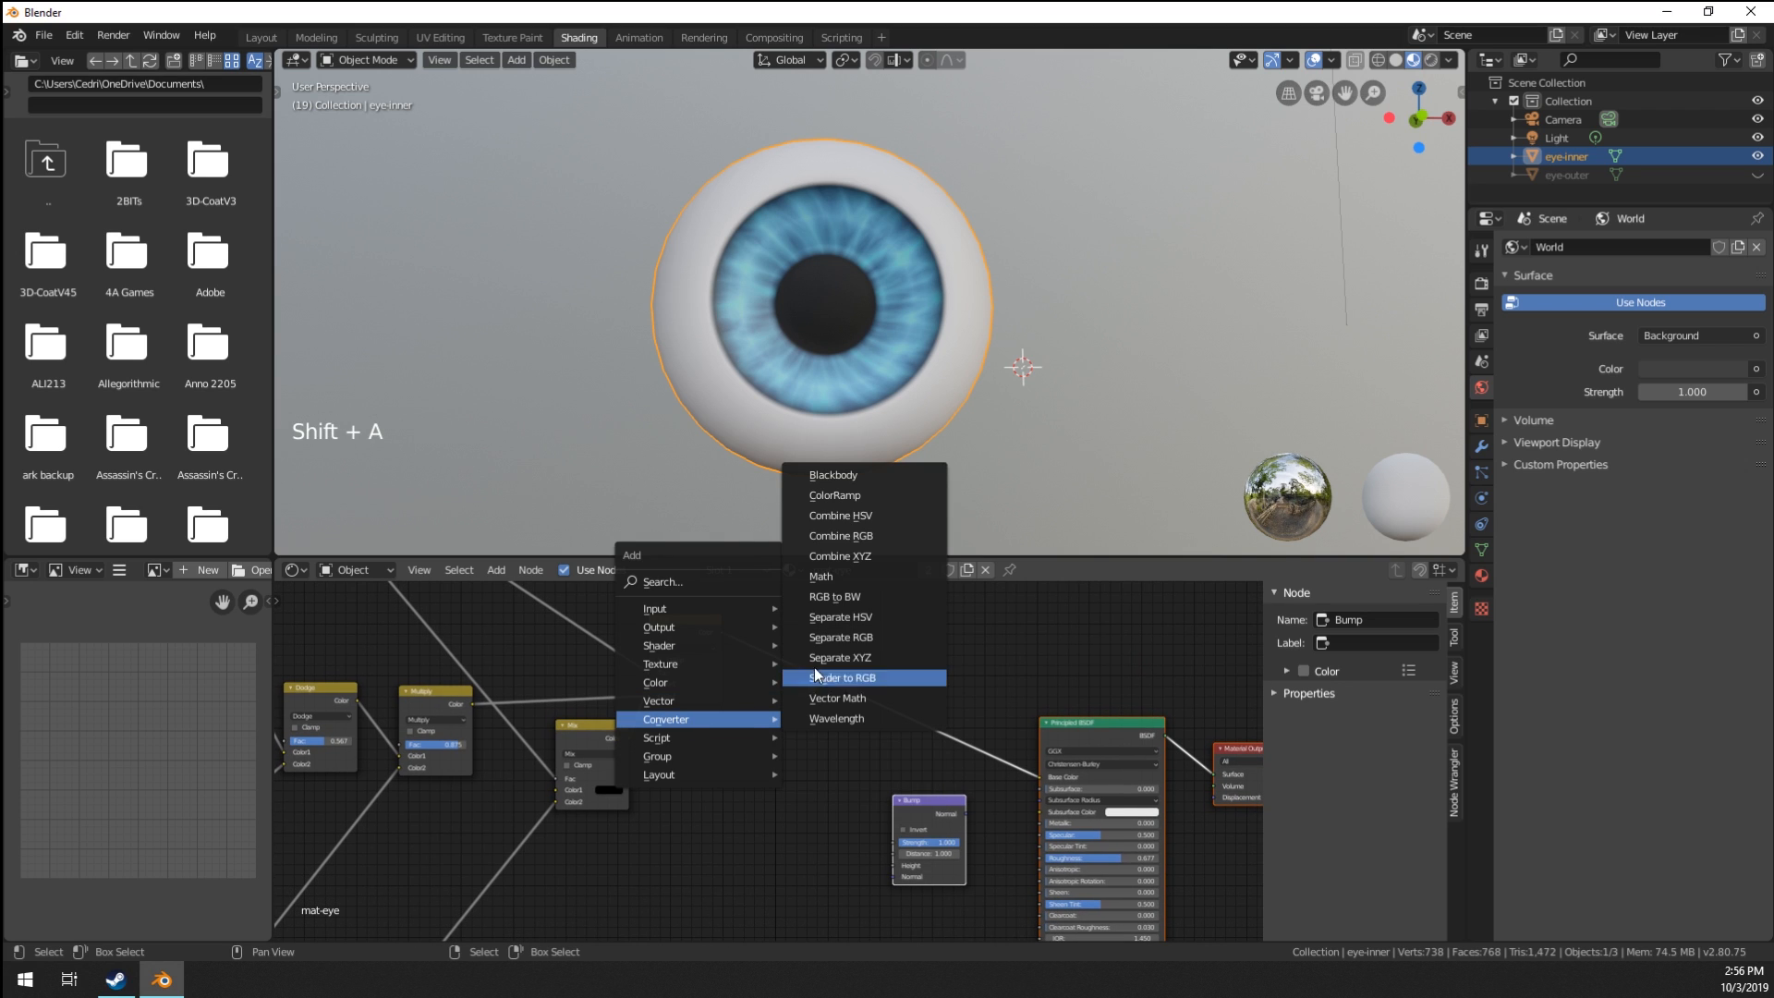
pyautogui.moveTo(702, 680)
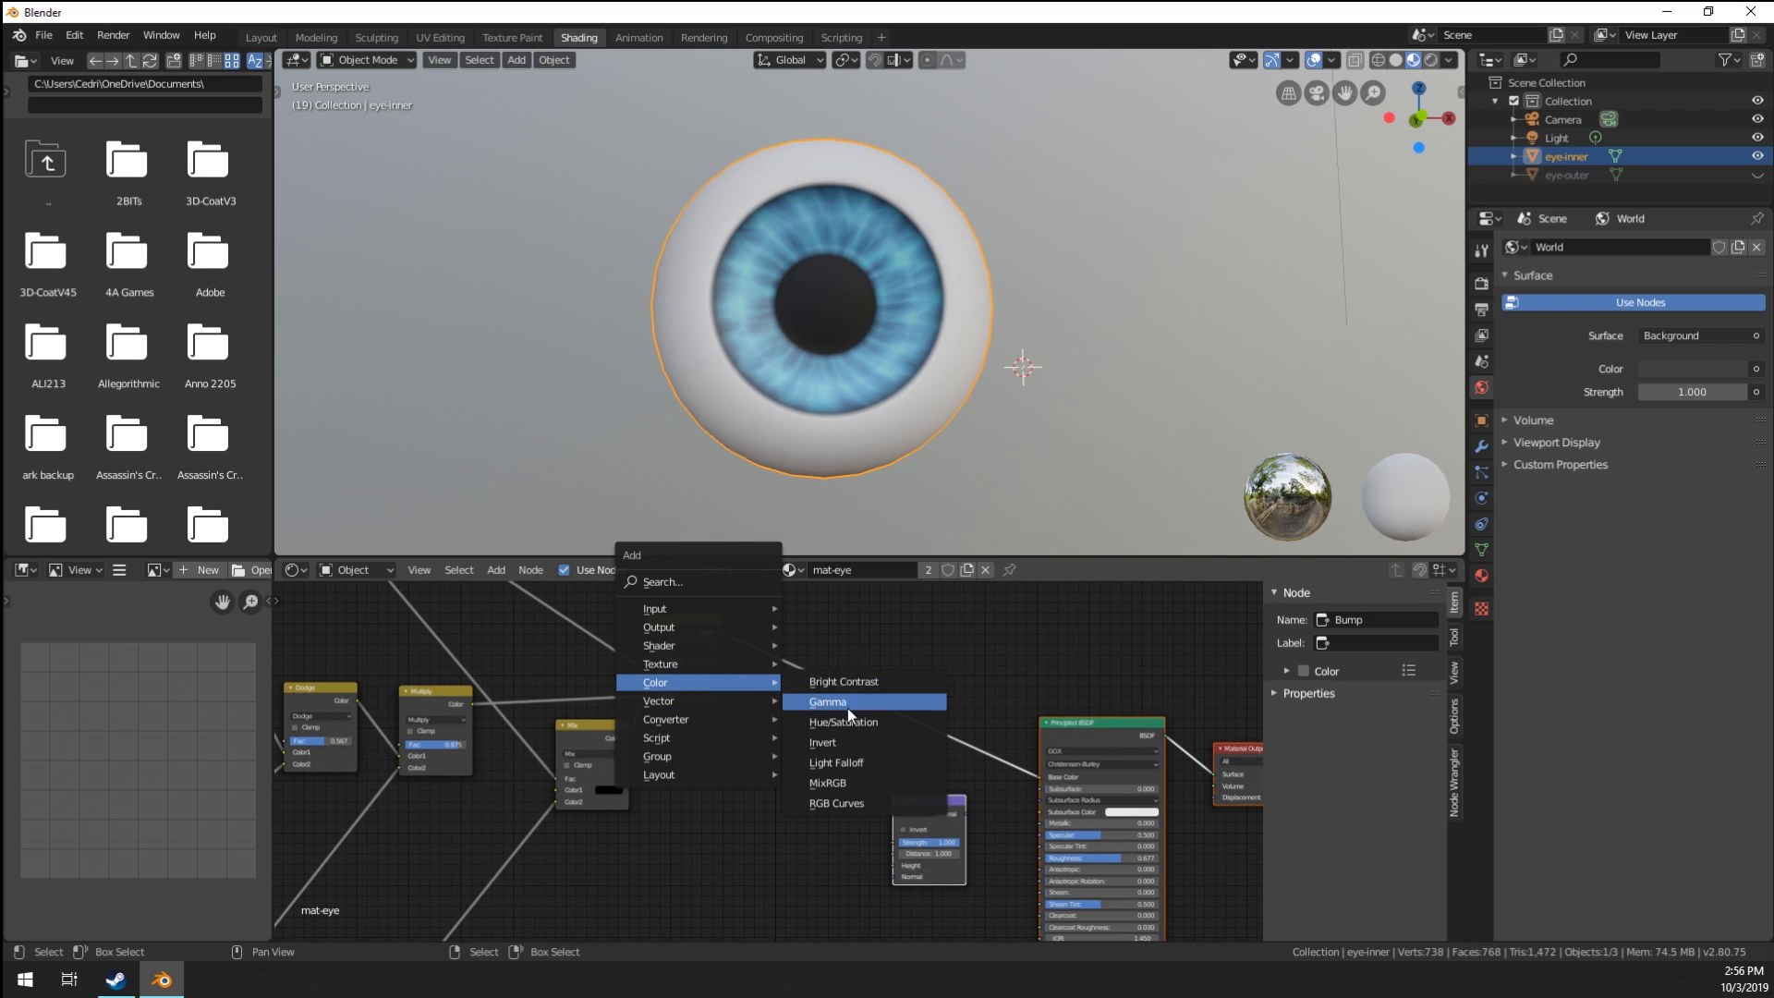
pyautogui.click(849, 774)
pyautogui.click(780, 796)
# Connect the colour output of the iris Mix node feeding the blue ColorRamp to the new Mix node's Color2 and preview that new node.
pyautogui.moveTo(546, 716); pyautogui.dragTo(695, 713, button='middle')
pyautogui.scroll(-6, 696, 712)
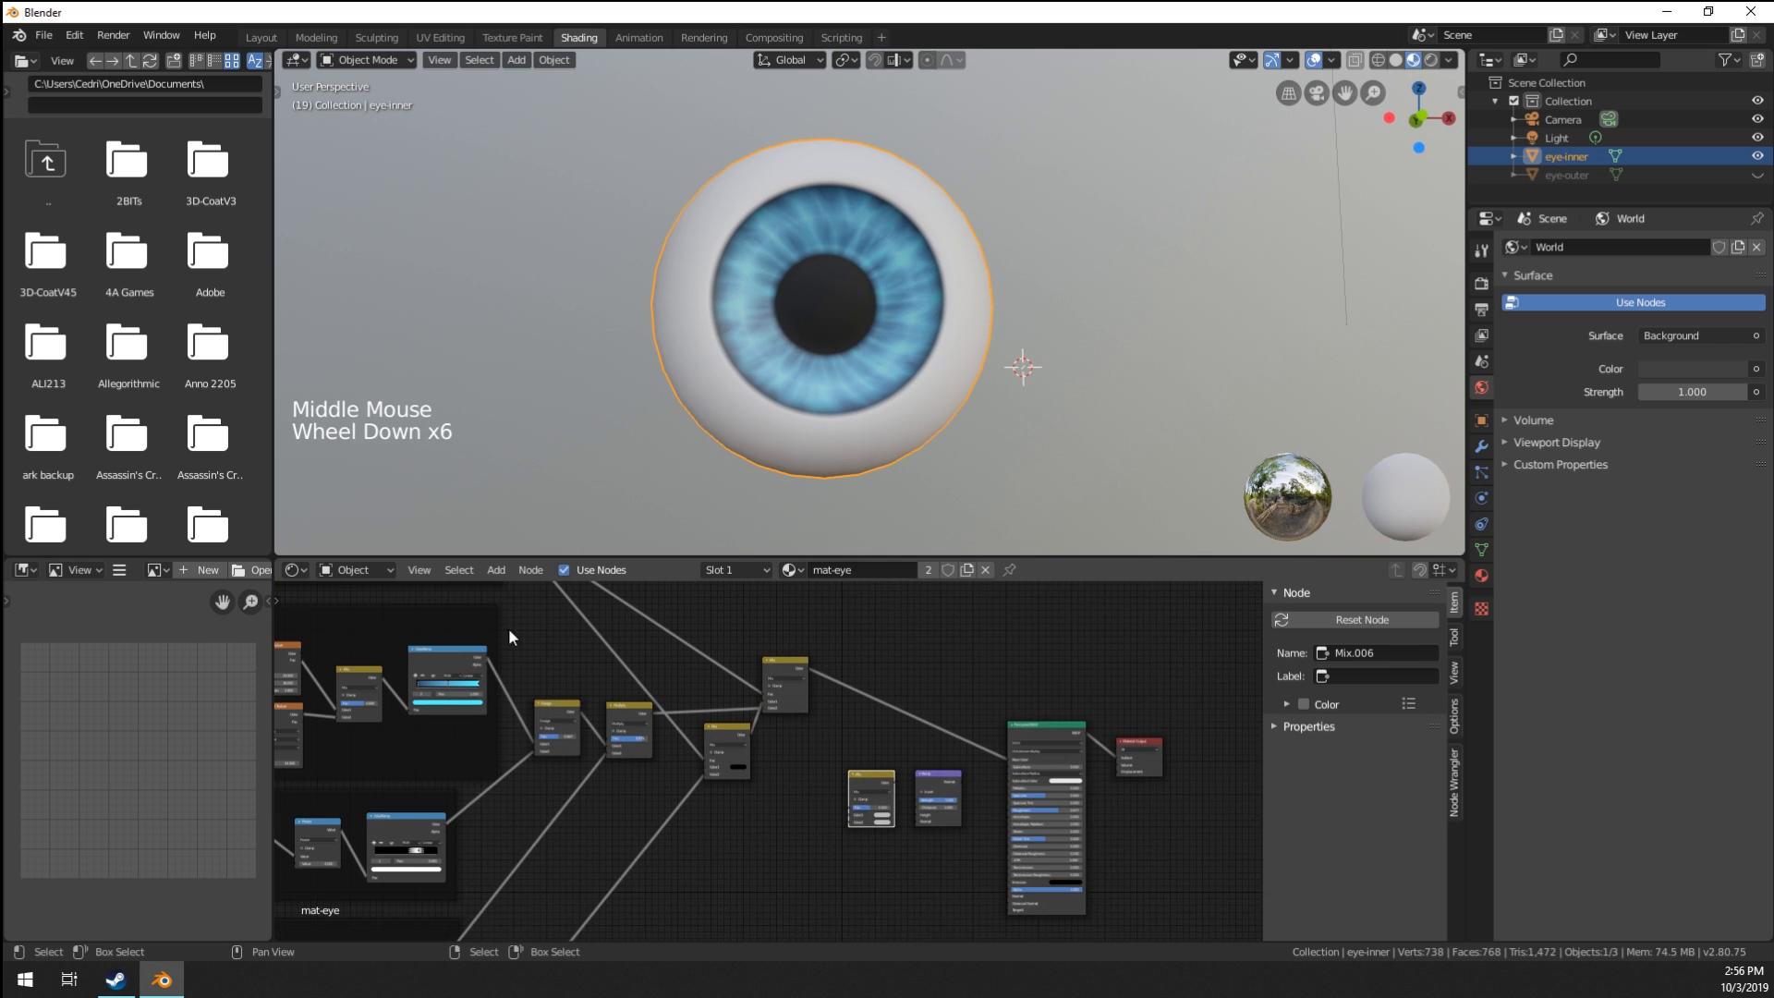
pyautogui.scroll(-1, 589, 724)
pyautogui.moveTo(520, 634); pyautogui.dragTo(620, 695, button='middle')
pyautogui.scroll(4, 600, 701)
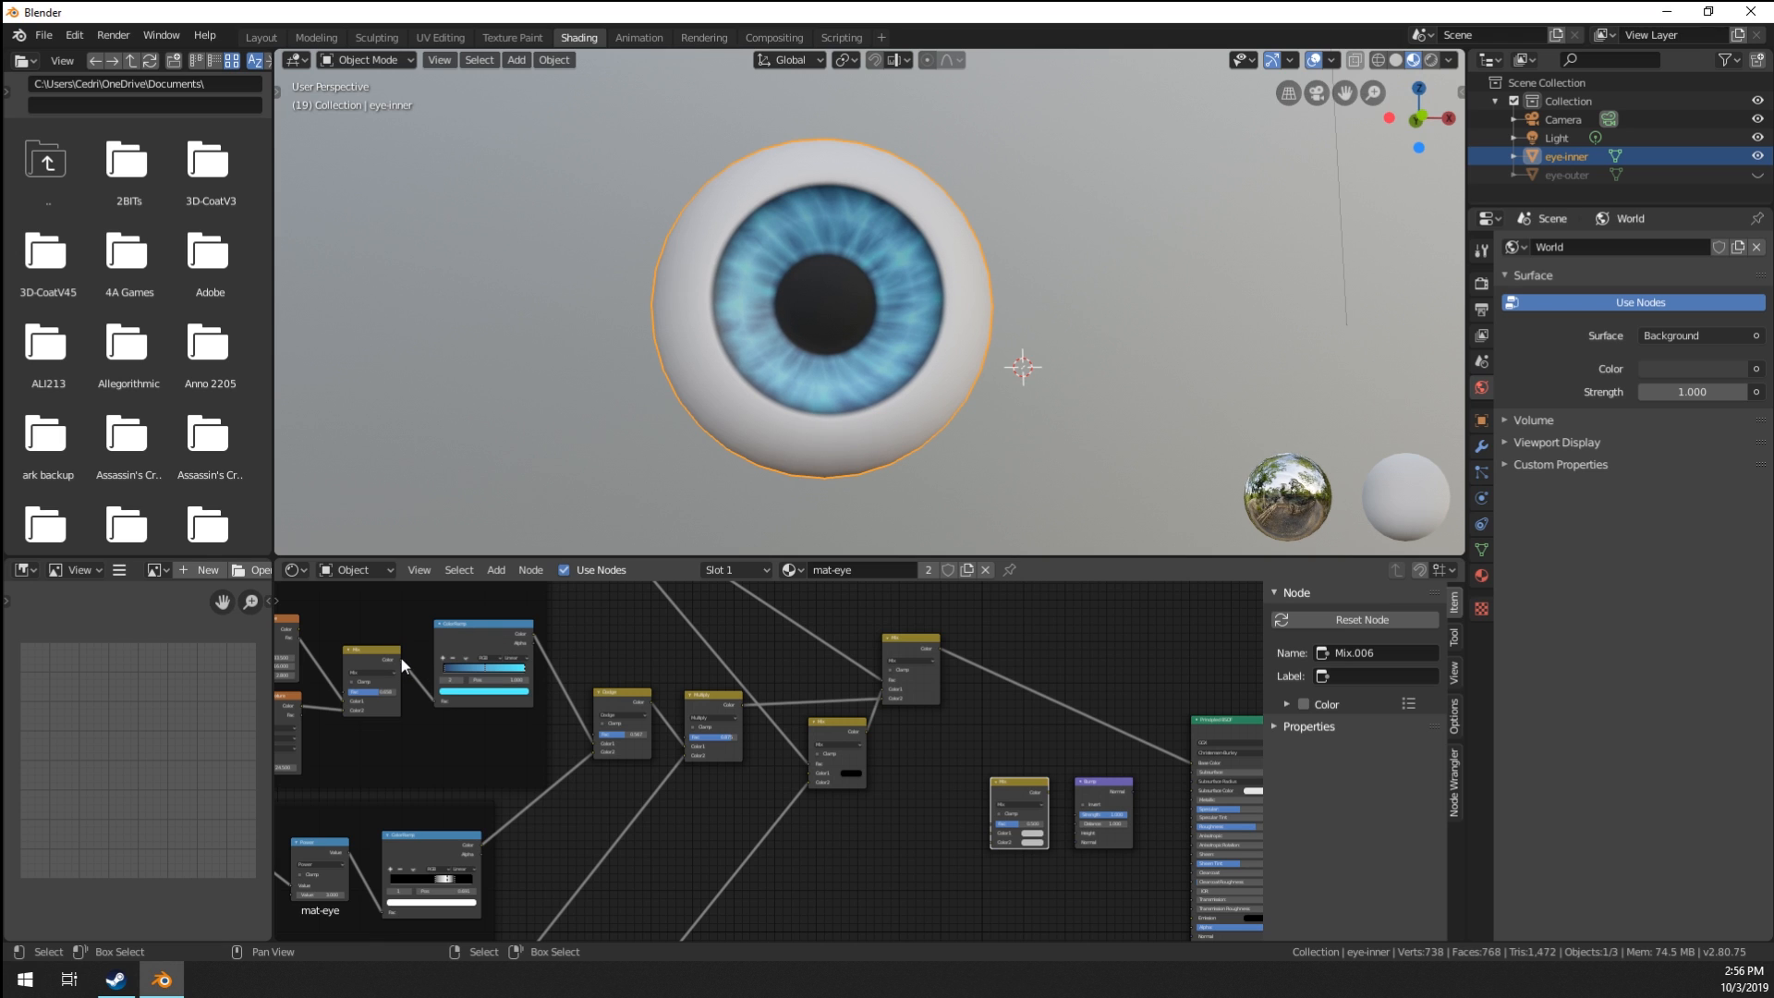
pyautogui.moveTo(401, 657); pyautogui.dragTo(316, 656)
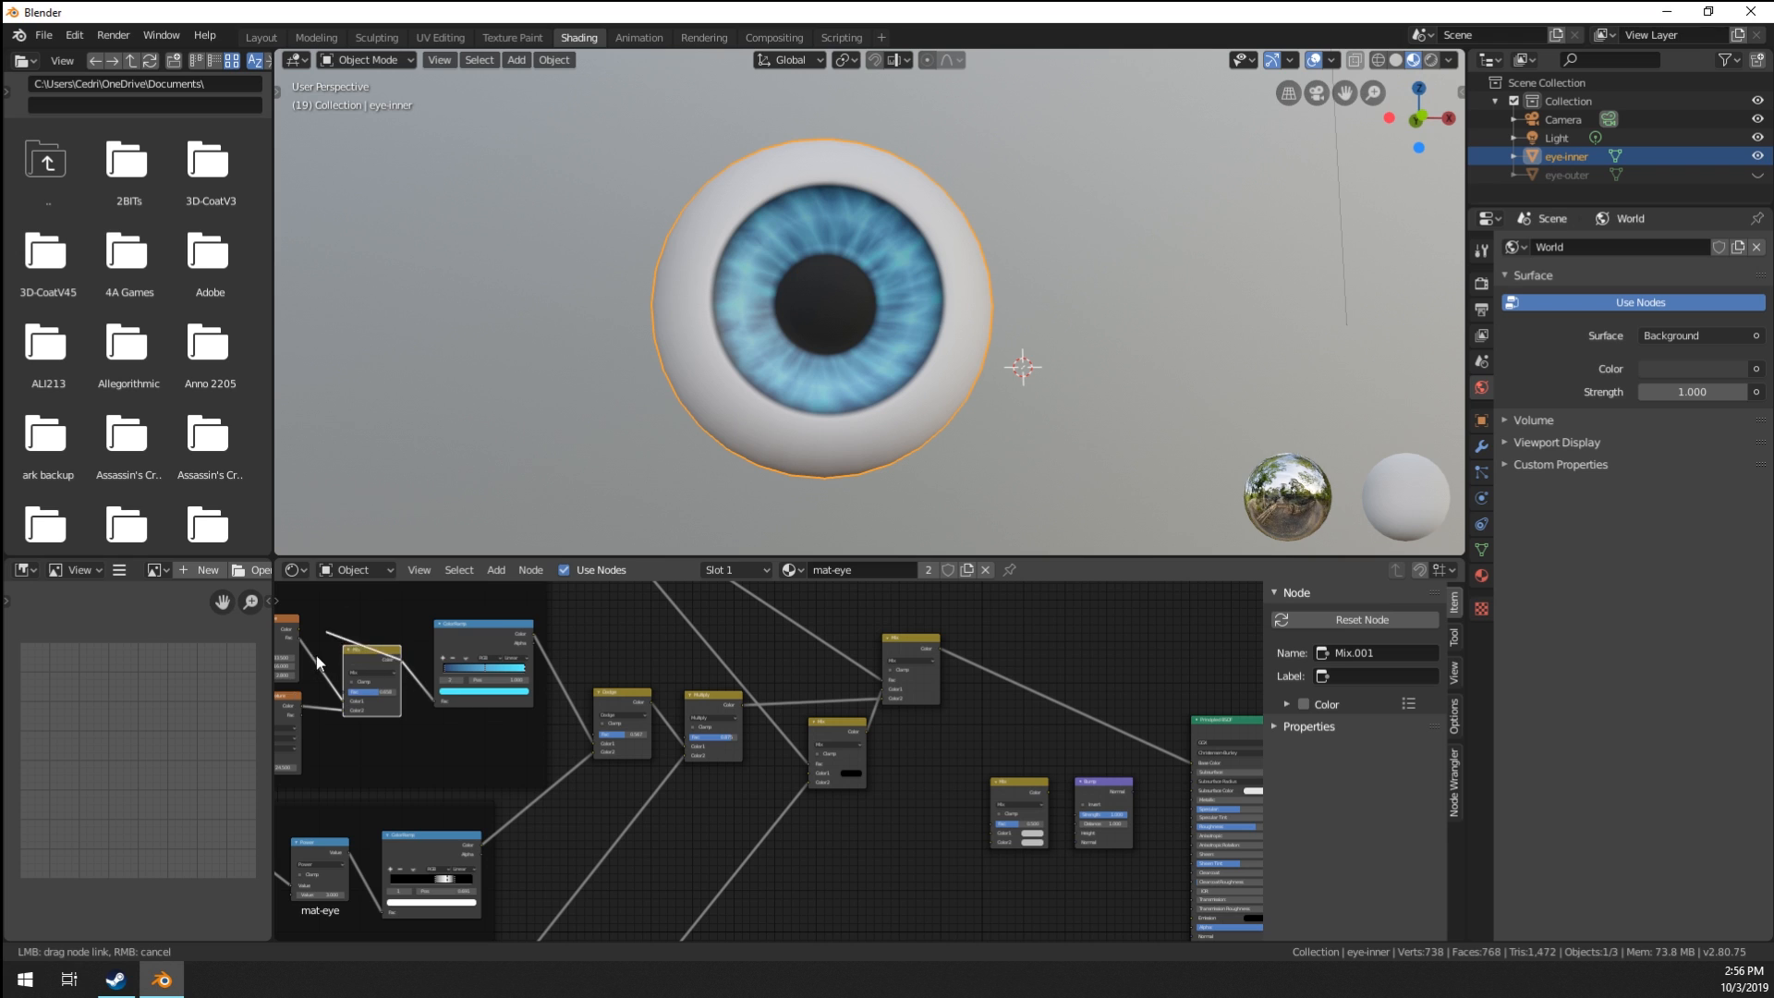
pyautogui.moveTo(593, 725); pyautogui.dragTo(994, 839)
pyautogui.moveTo(961, 855); pyautogui.dragTo(823, 784, button='middle')
pyautogui.scroll(7, 941, 769)
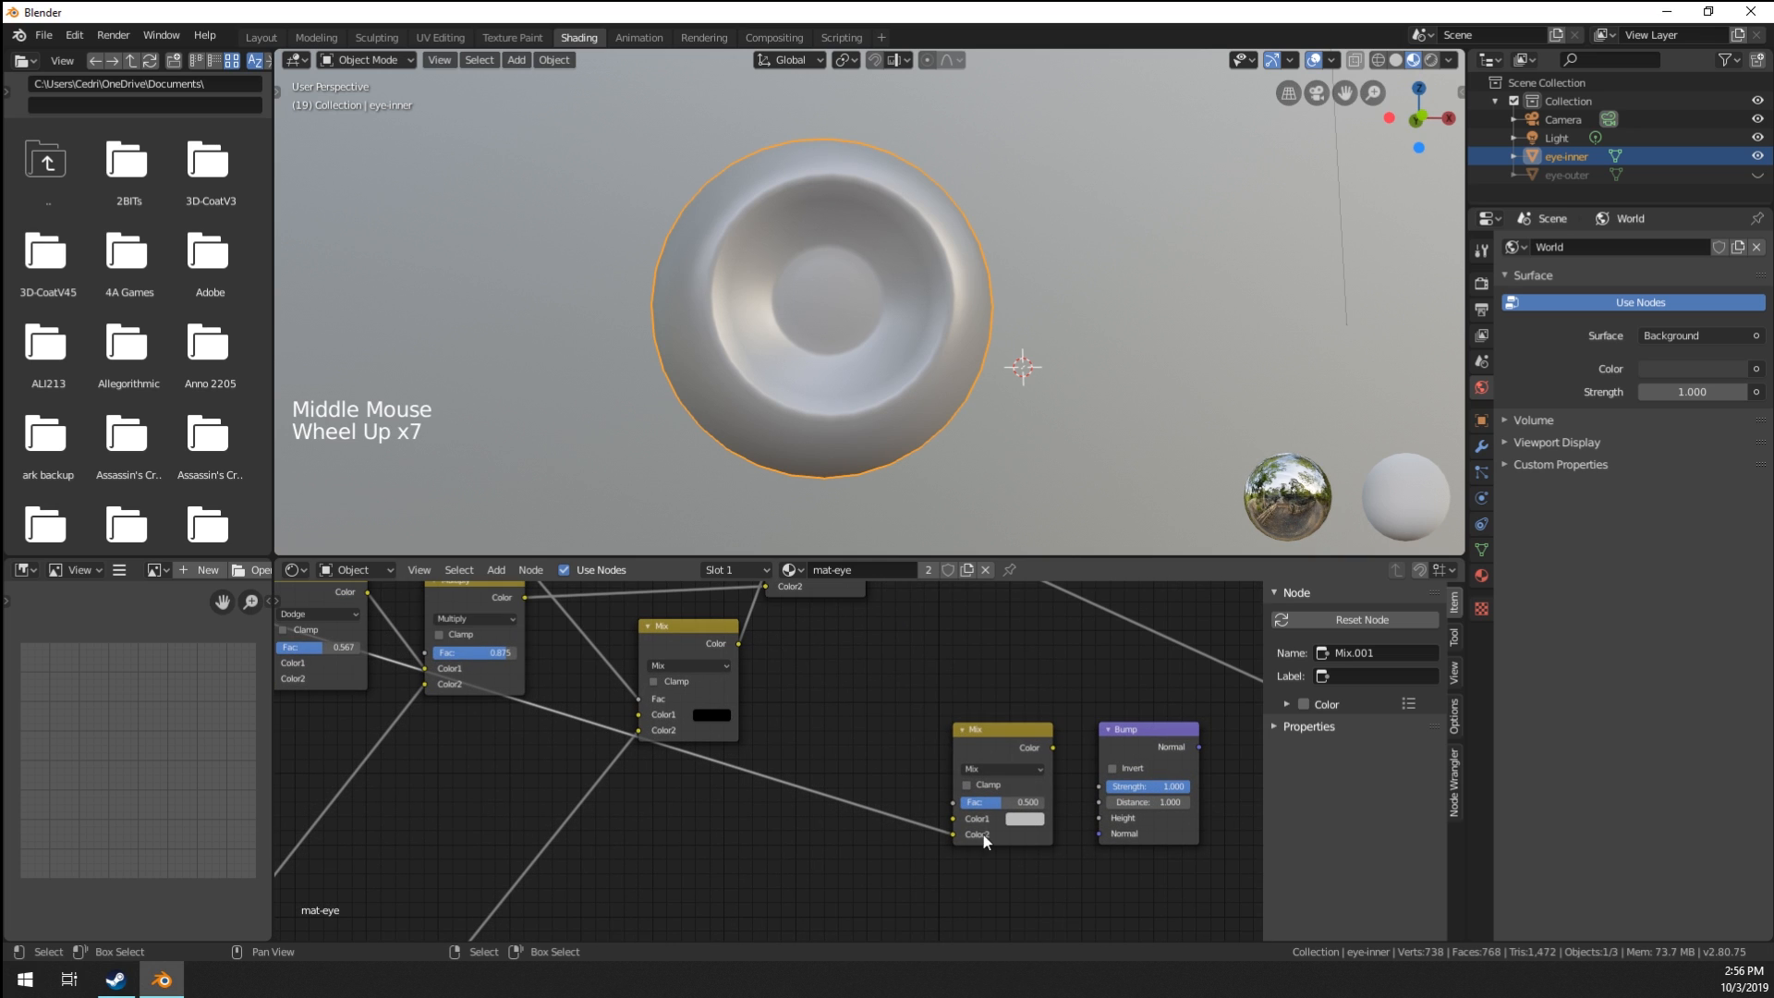
pyautogui.keyDown('ctrl'); pyautogui.keyDown('shift'); pyautogui.click(982, 739); pyautogui.keyUp('shift'); pyautogui.keyUp('ctrl')
# Connect the divider frame's iris mask output to the factor of the new Mix node before the Bump node.
pyautogui.moveTo(982, 739); pyautogui.dragTo(597, 612, button='middle')
pyautogui.scroll(-4, 811, 671)
pyautogui.scroll(-2, 811, 670)
pyautogui.scroll(-3, 632, 717)
pyautogui.scroll(-3, 650, 691)
pyautogui.moveTo(590, 594)
pyautogui.mouseDown()
pyautogui.moveTo(929, 854)
pyautogui.moveTo(907, 858)
pyautogui.mouseUp()
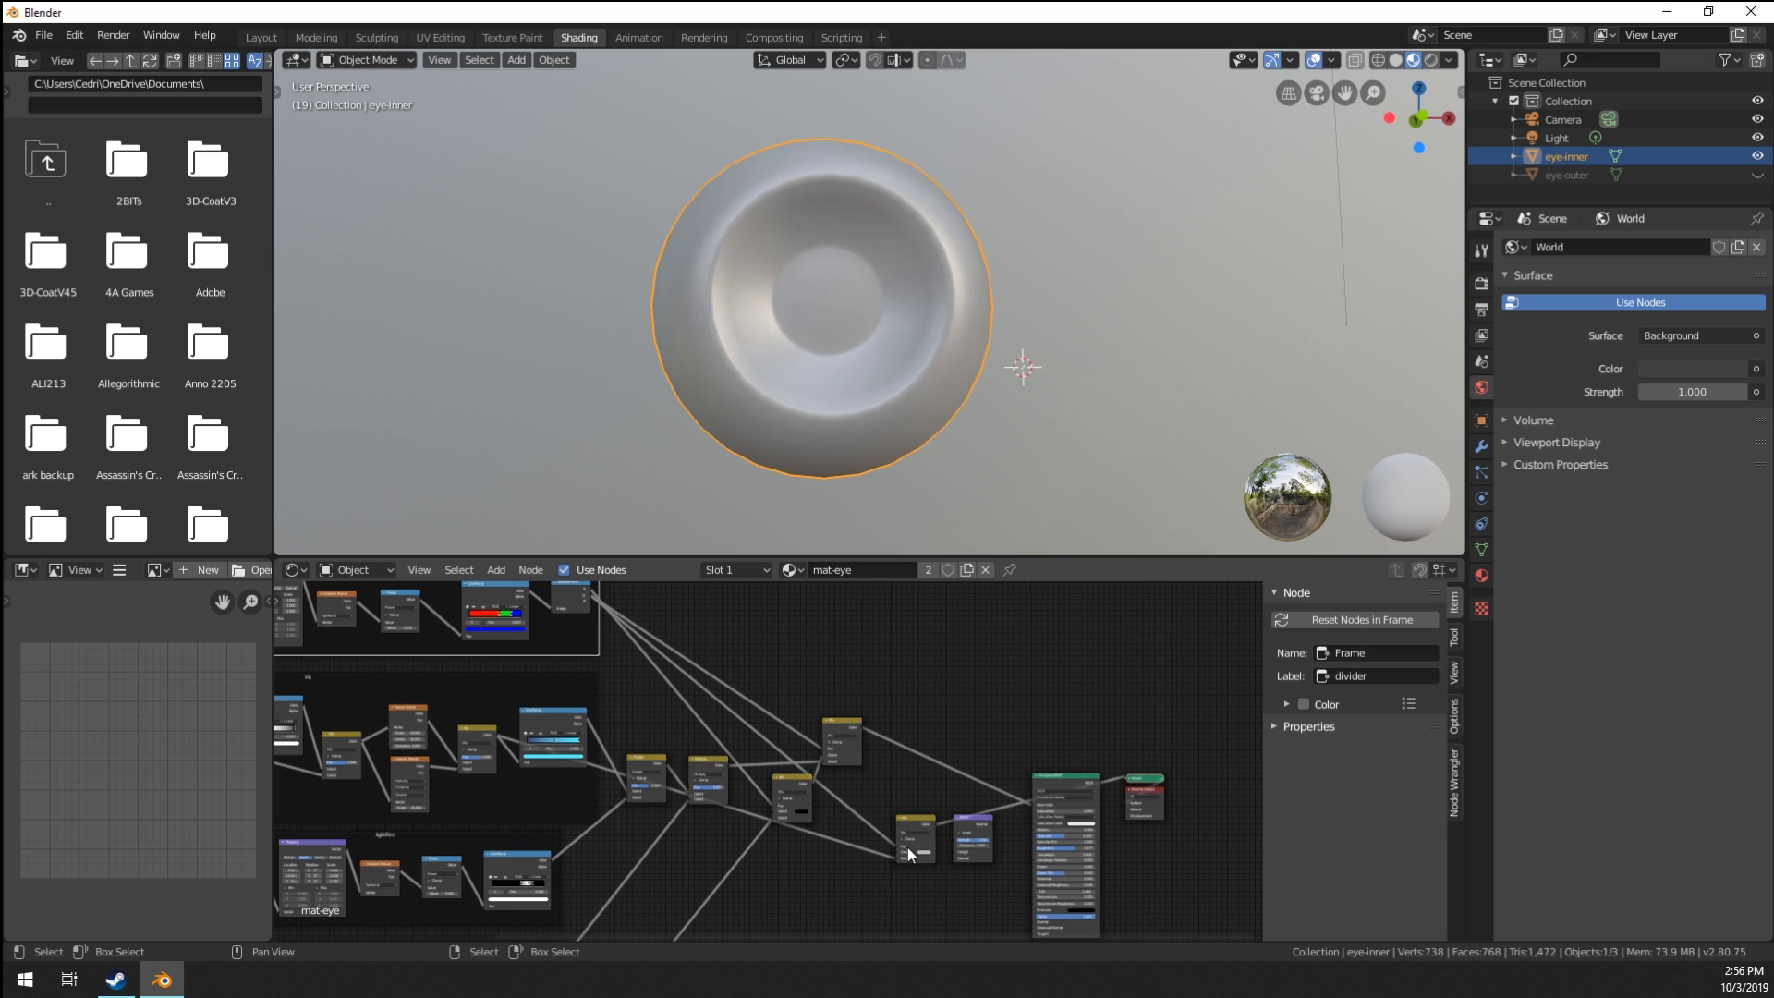
# Set Color1 of the Mix node before the Bump node to white.
pyautogui.moveTo(910, 855); pyautogui.dragTo(706, 679, button='middle')
pyautogui.scroll(15, 749, 717)
pyautogui.click(874, 755)
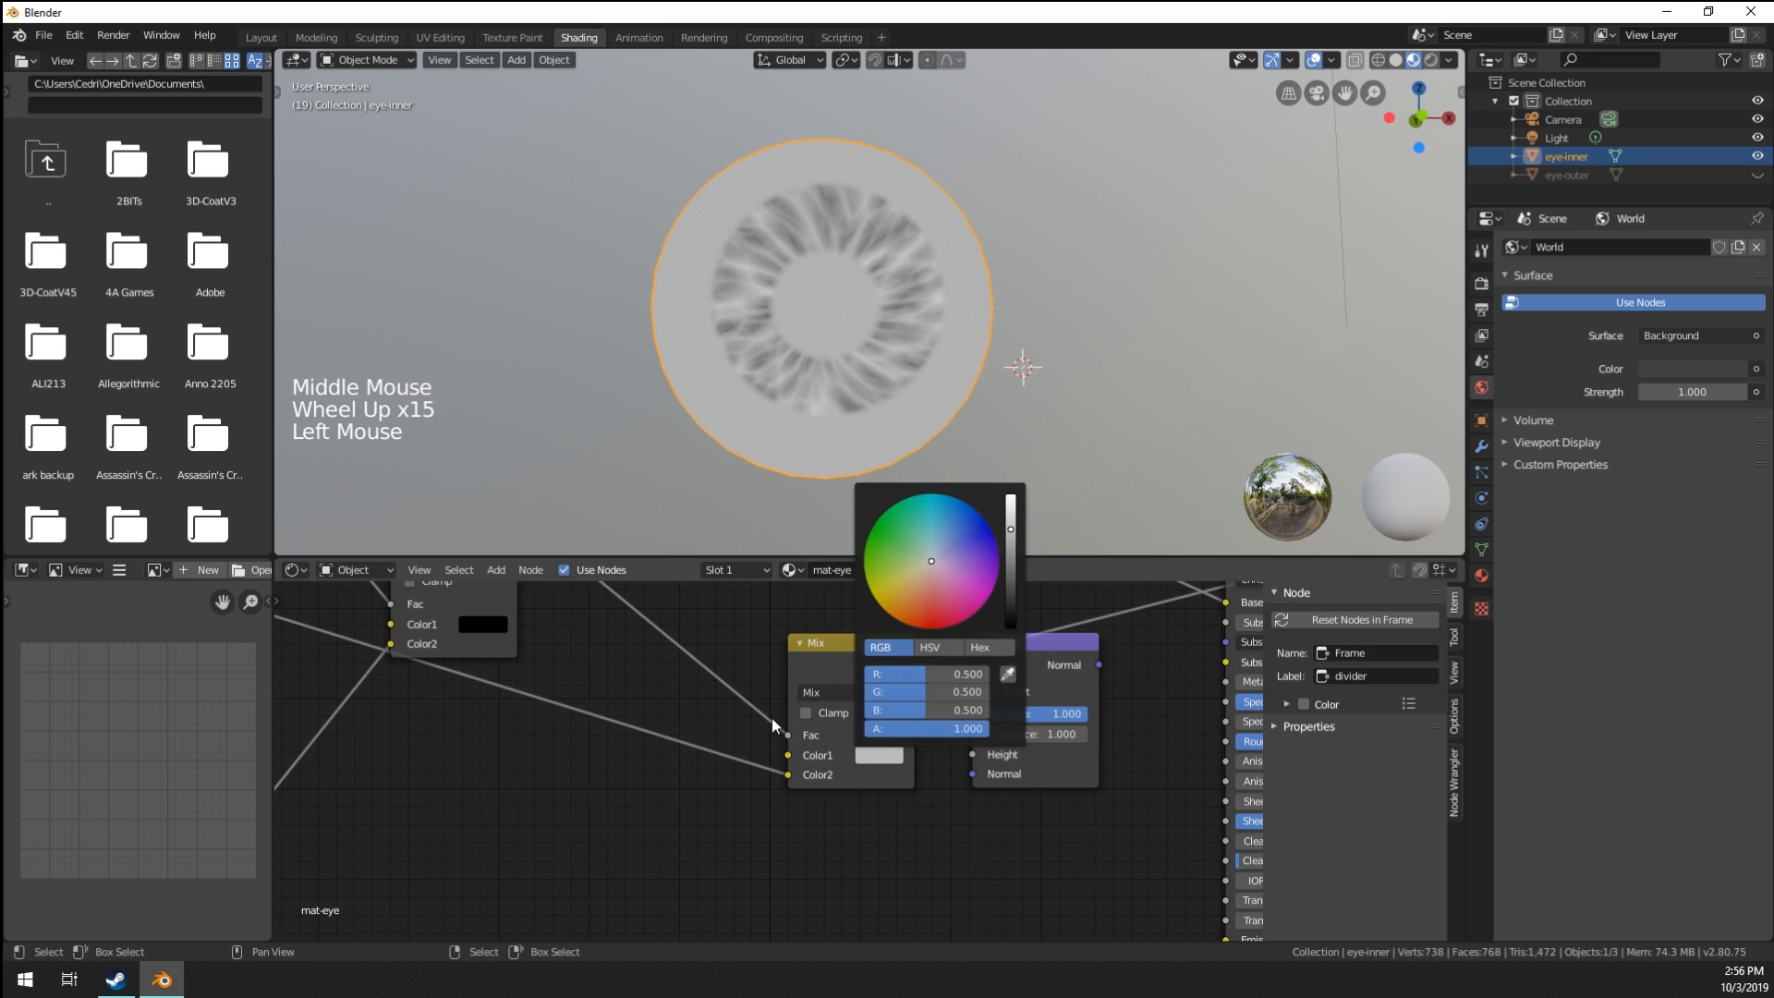
pyautogui.click(878, 764)
pyautogui.click(885, 757)
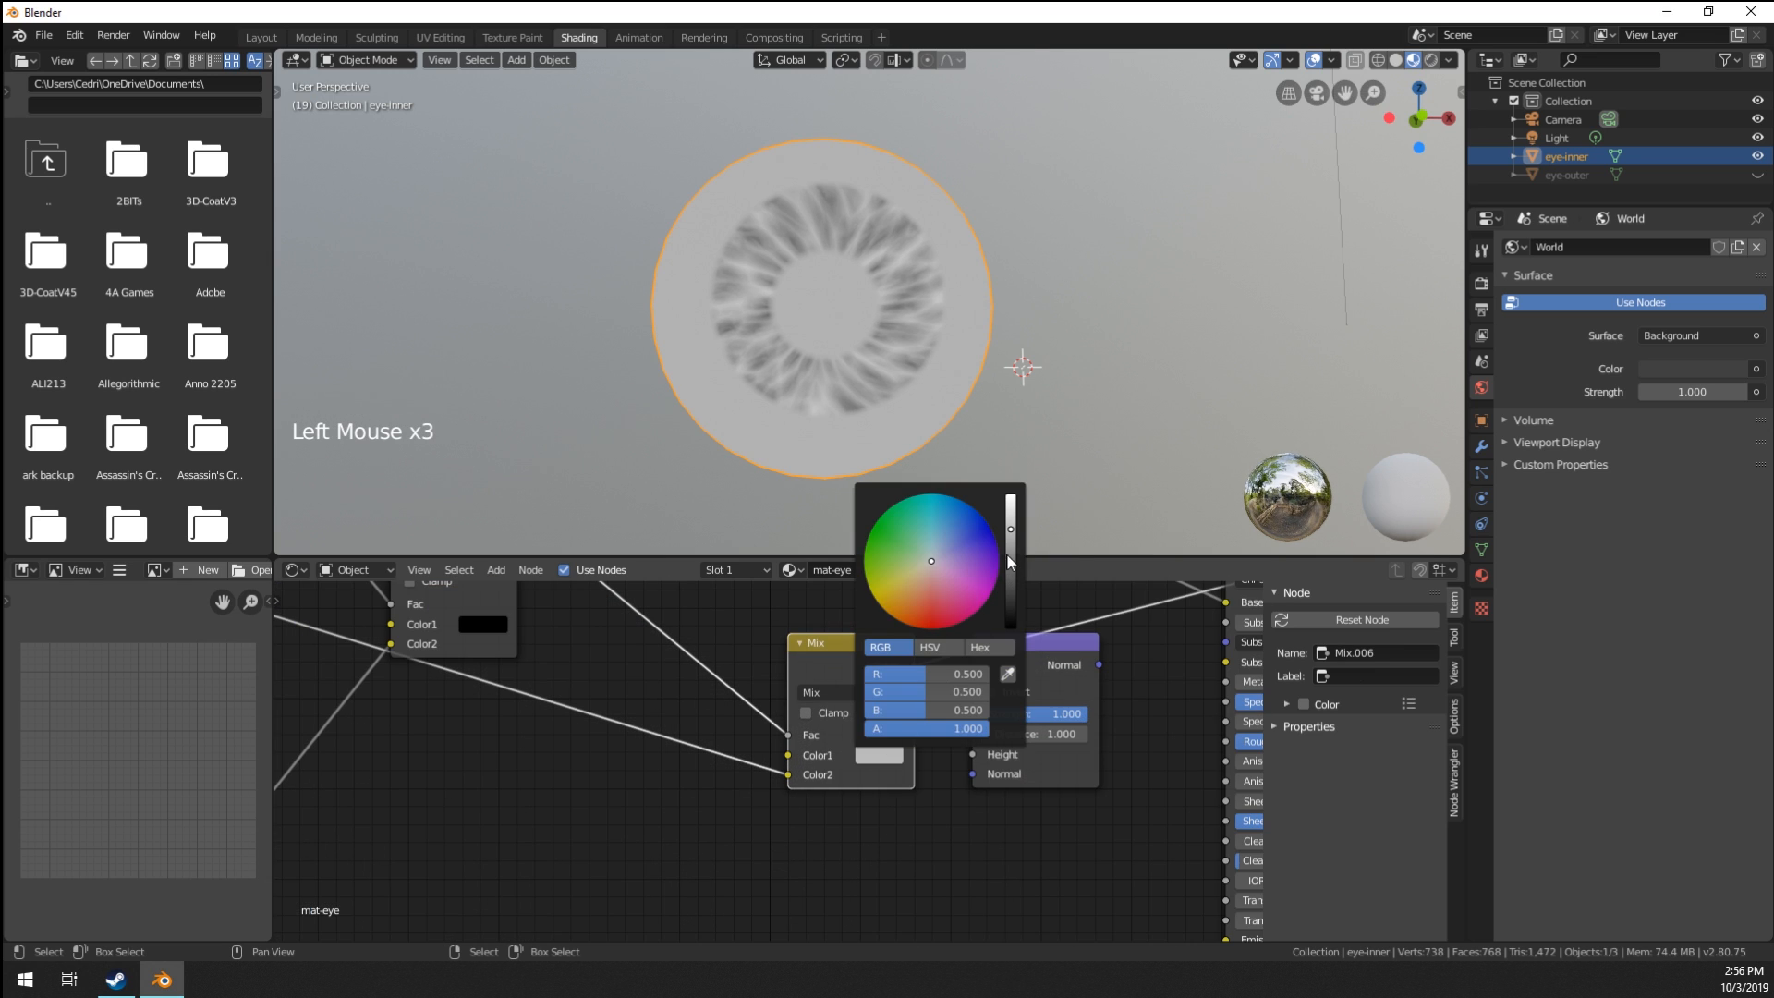
pyautogui.moveTo(1010, 561); pyautogui.dragTo(1011, 500)
pyautogui.moveTo(711, 771); pyautogui.dragTo(591, 795, button='middle')
pyautogui.scroll(4, 767, 685)
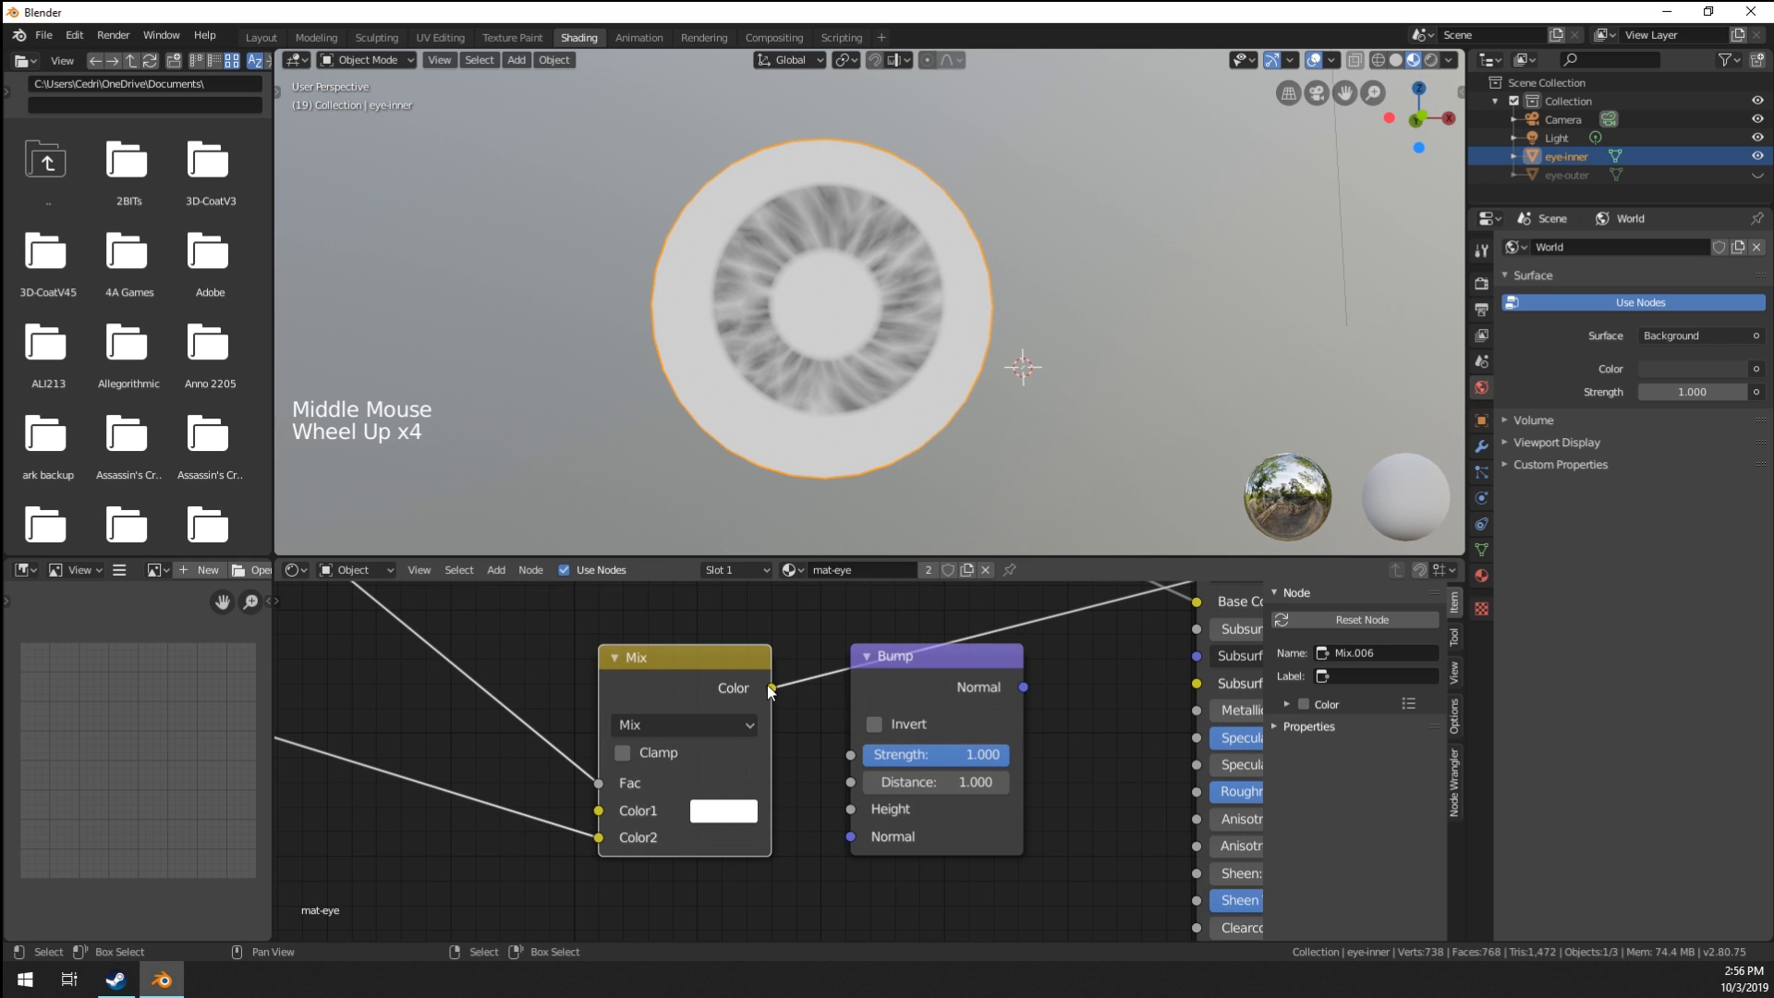
# Connect the Mix node's colour output to the Bump node's Height and preview the Bump result on the eye.
pyautogui.moveTo(772, 688); pyautogui.dragTo(848, 807)
pyautogui.keyDown('ctrl'); pyautogui.keyDown('shift'); pyautogui.click(909, 696); pyautogui.keyUp('shift'); pyautogui.keyUp('ctrl')
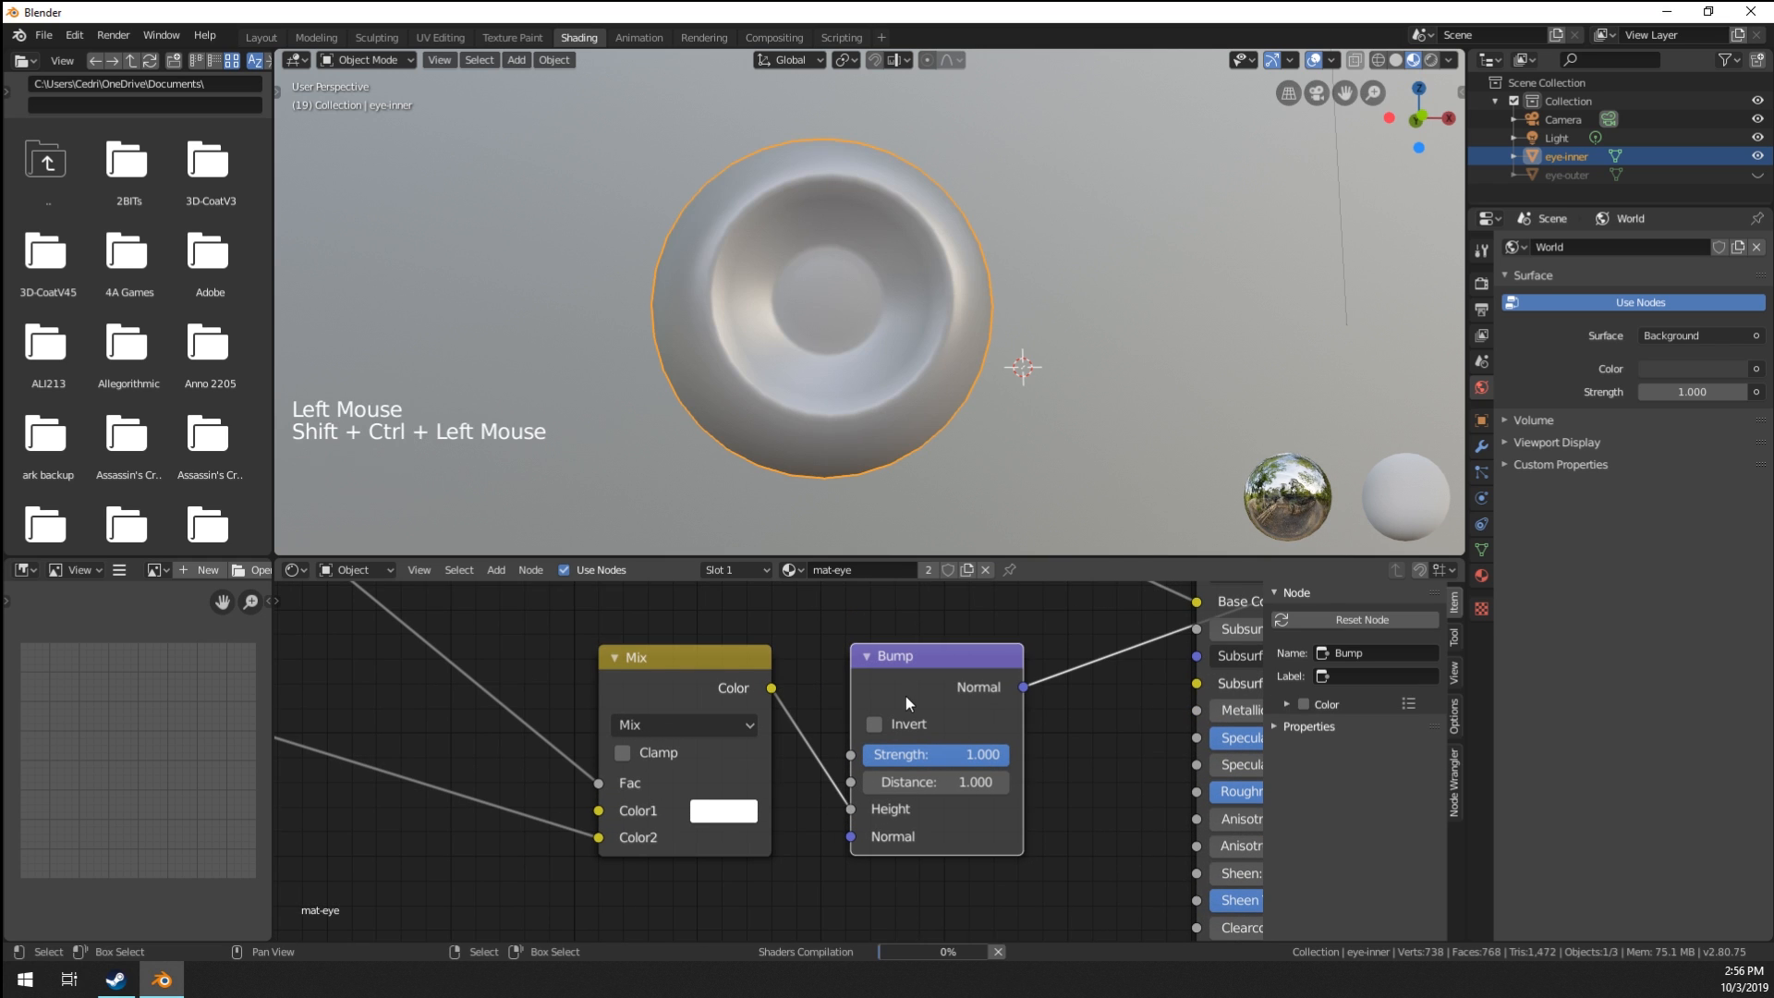
pyautogui.moveTo(905, 696); pyautogui.dragTo(791, 703, button='middle')
pyautogui.scroll(3, 845, 417)
pyautogui.scroll(-1, 831, 421)
pyautogui.scroll(1, 832, 420)
pyautogui.moveTo(831, 421); pyautogui.dragTo(835, 503, button='middle')
pyautogui.click(851, 756)
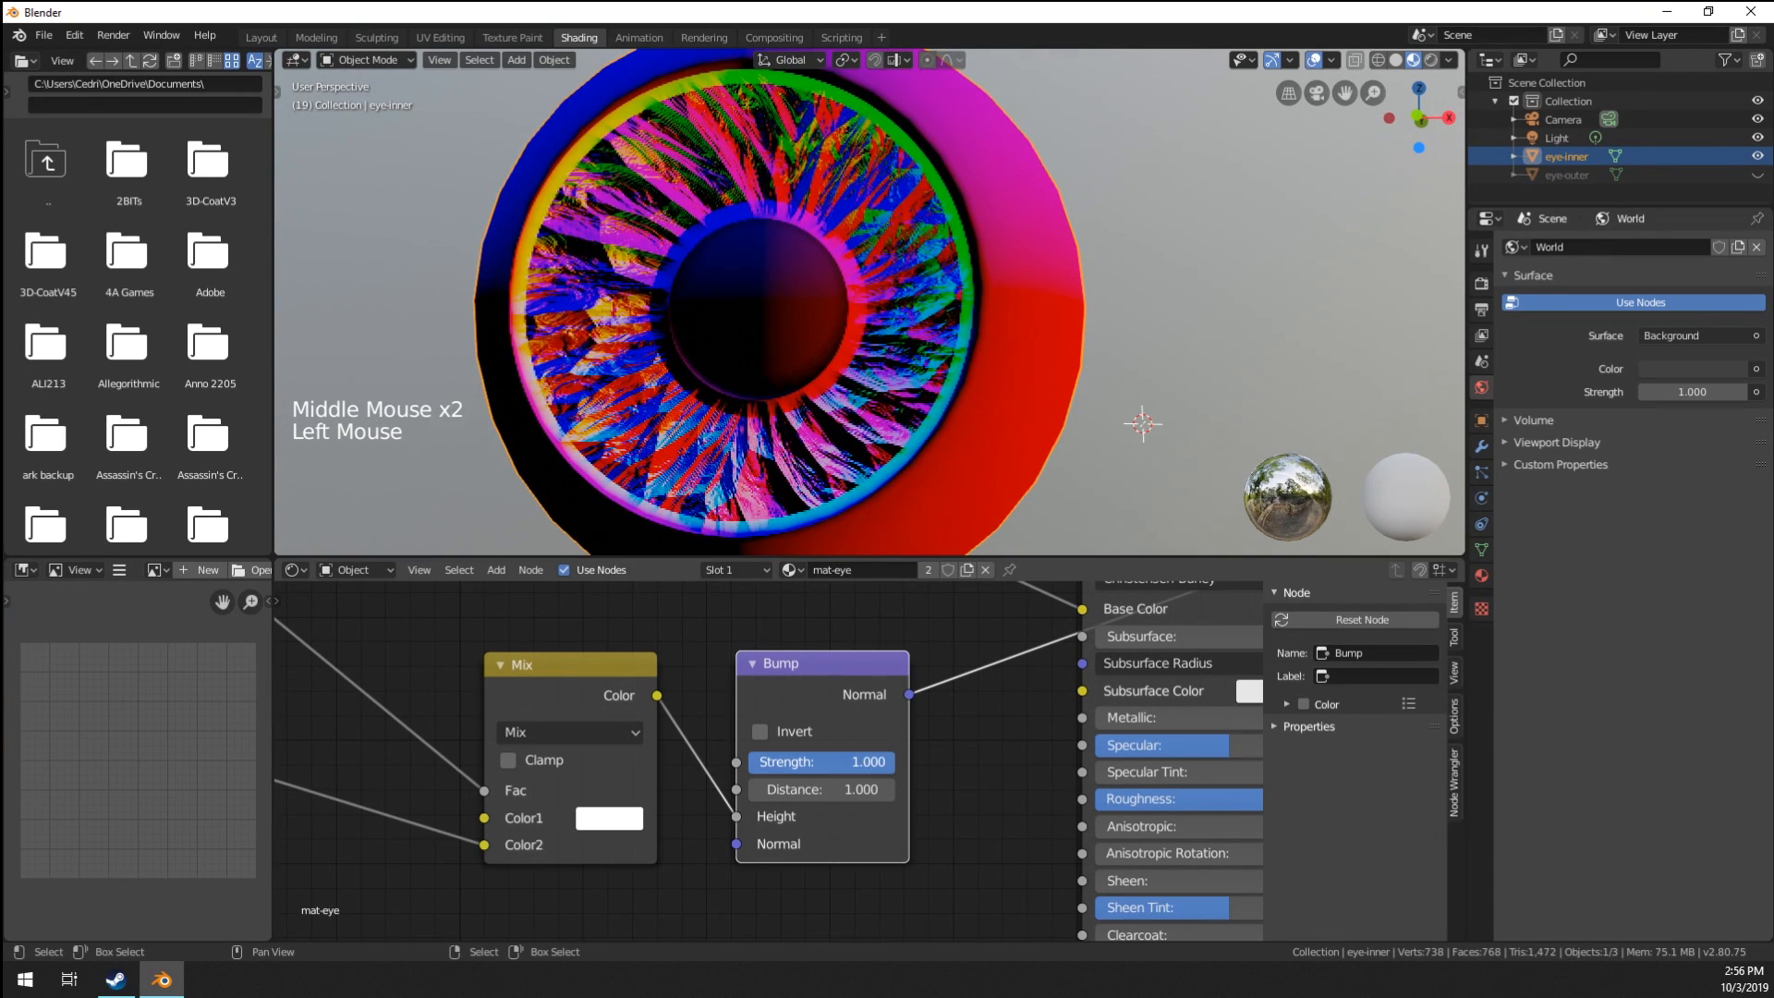
# Lower the Bump node's strength to about 0.092 and inspect the bump preview around the iris.
pyautogui.moveTo(851, 757); pyautogui.dragTo(722, 757)
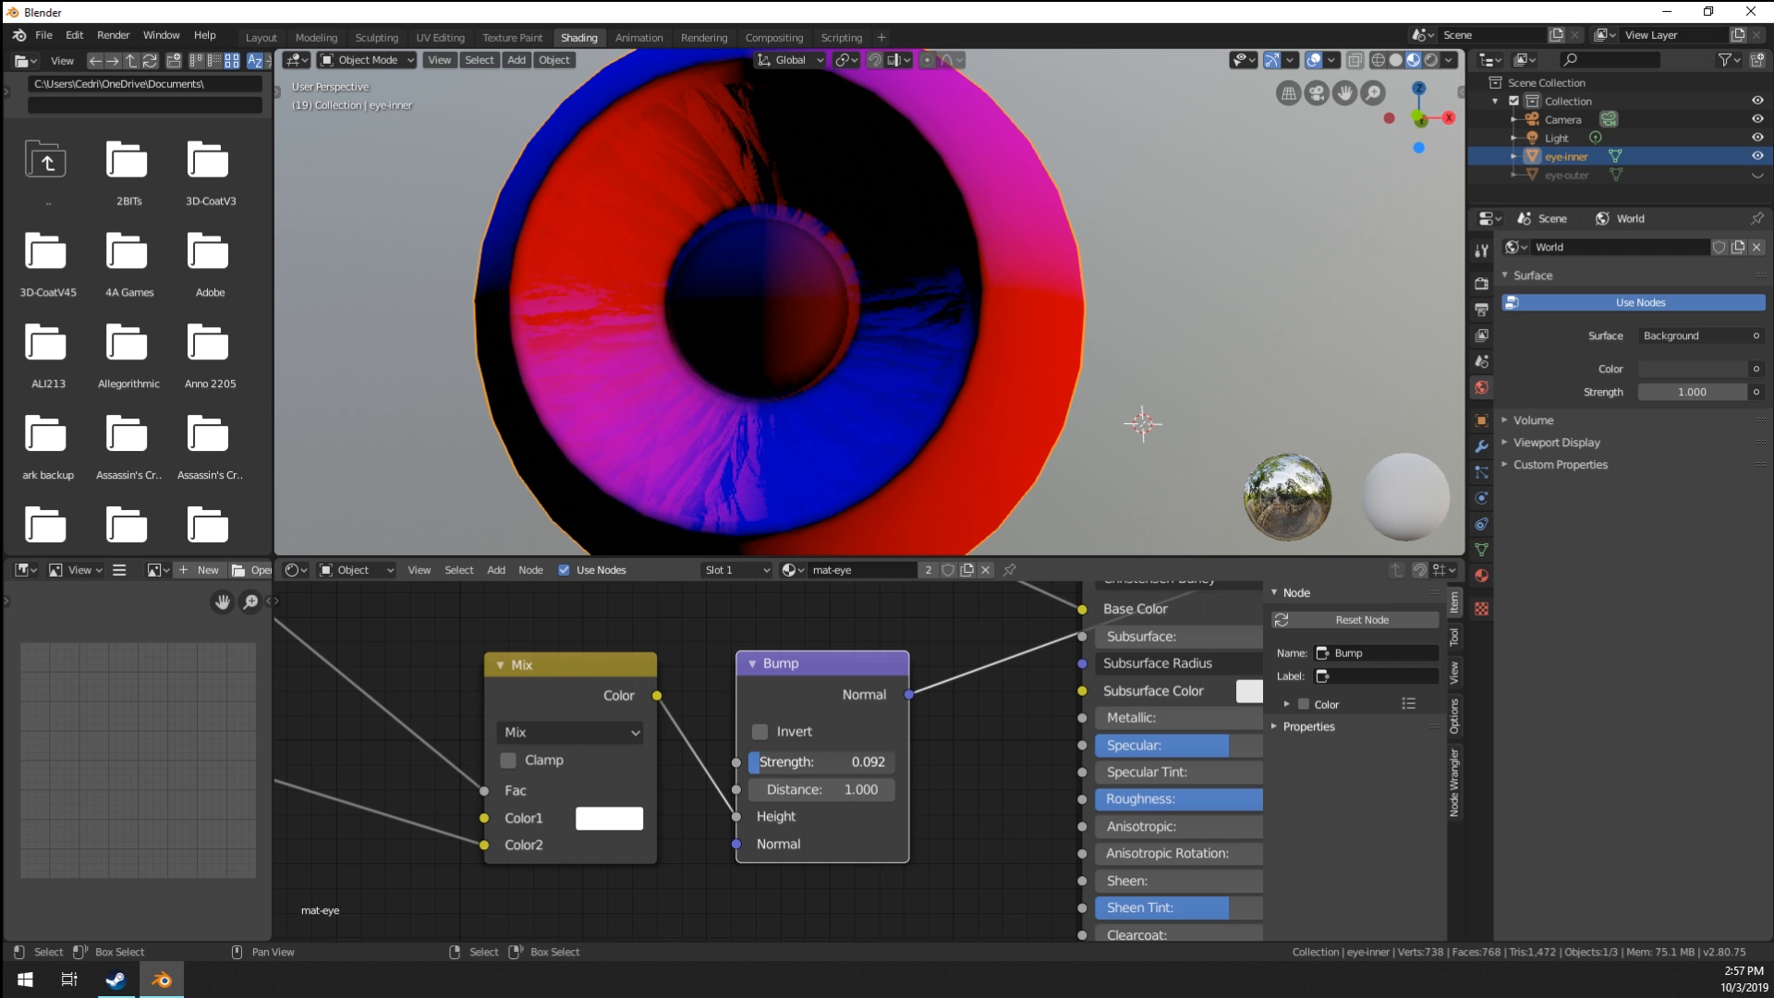
pyautogui.scroll(-2, 746, 403)
pyautogui.moveTo(746, 403); pyautogui.dragTo(801, 405, button='middle')
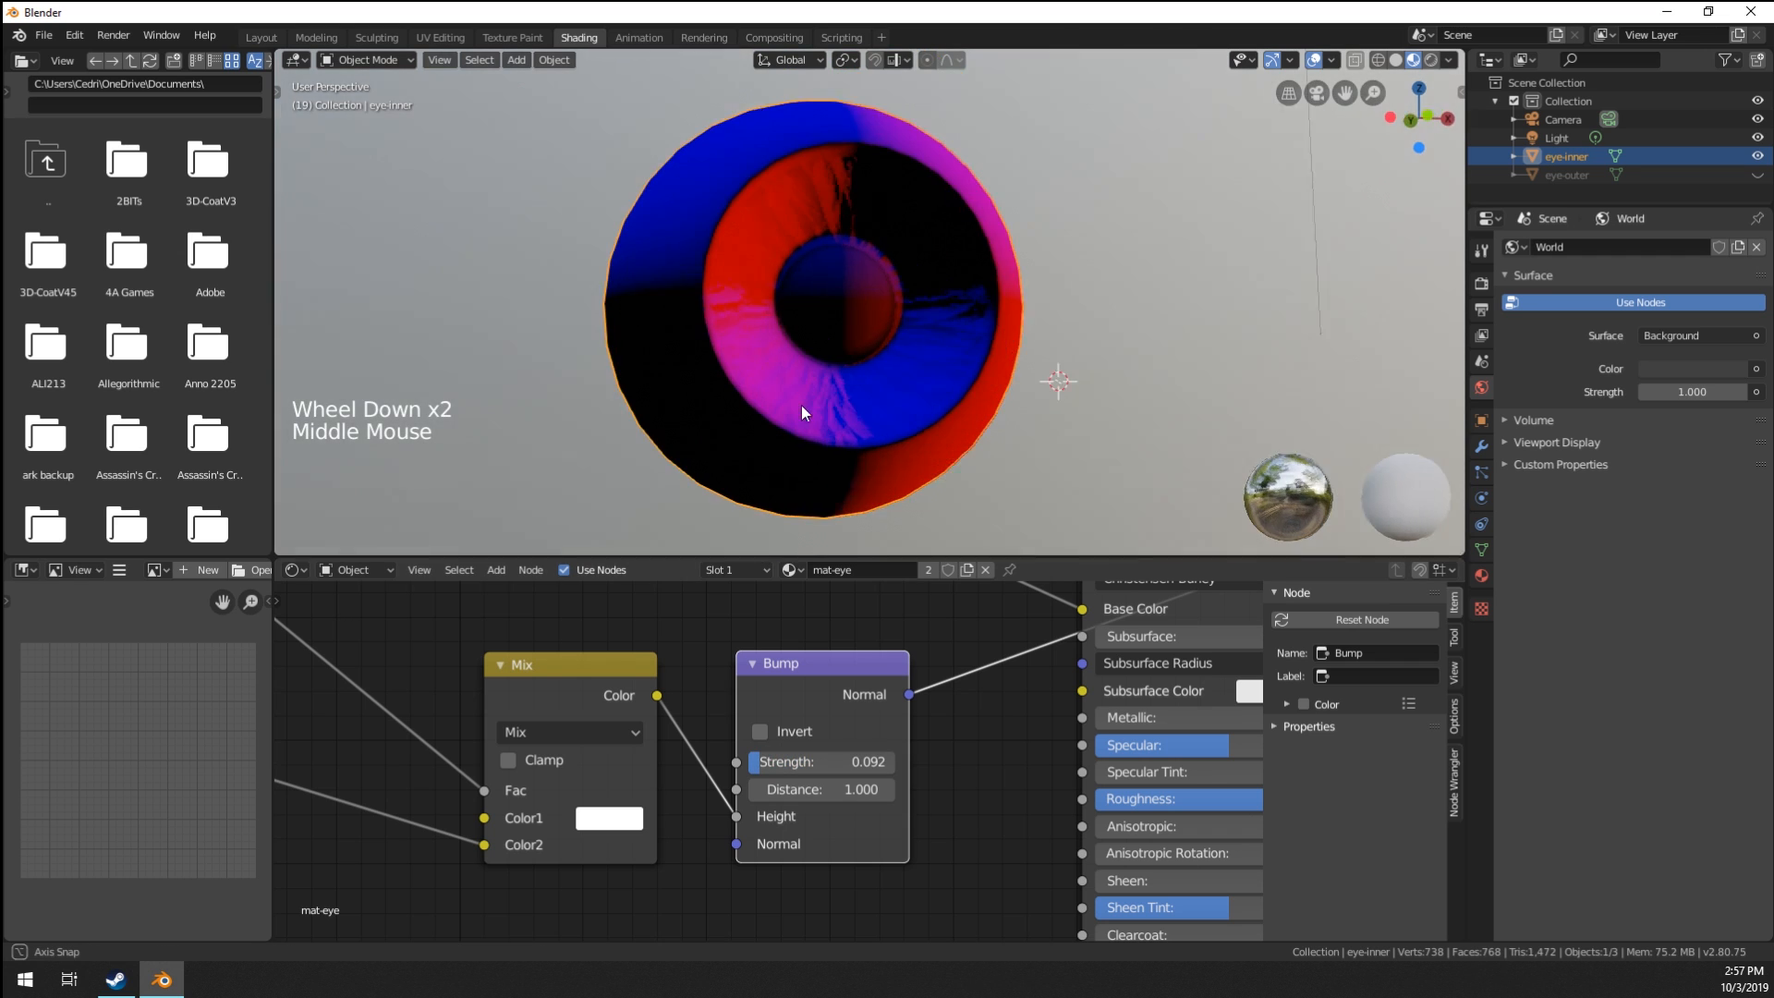
pyautogui.scroll(3, 662, 778)
pyautogui.scroll(-6, 646, 750)
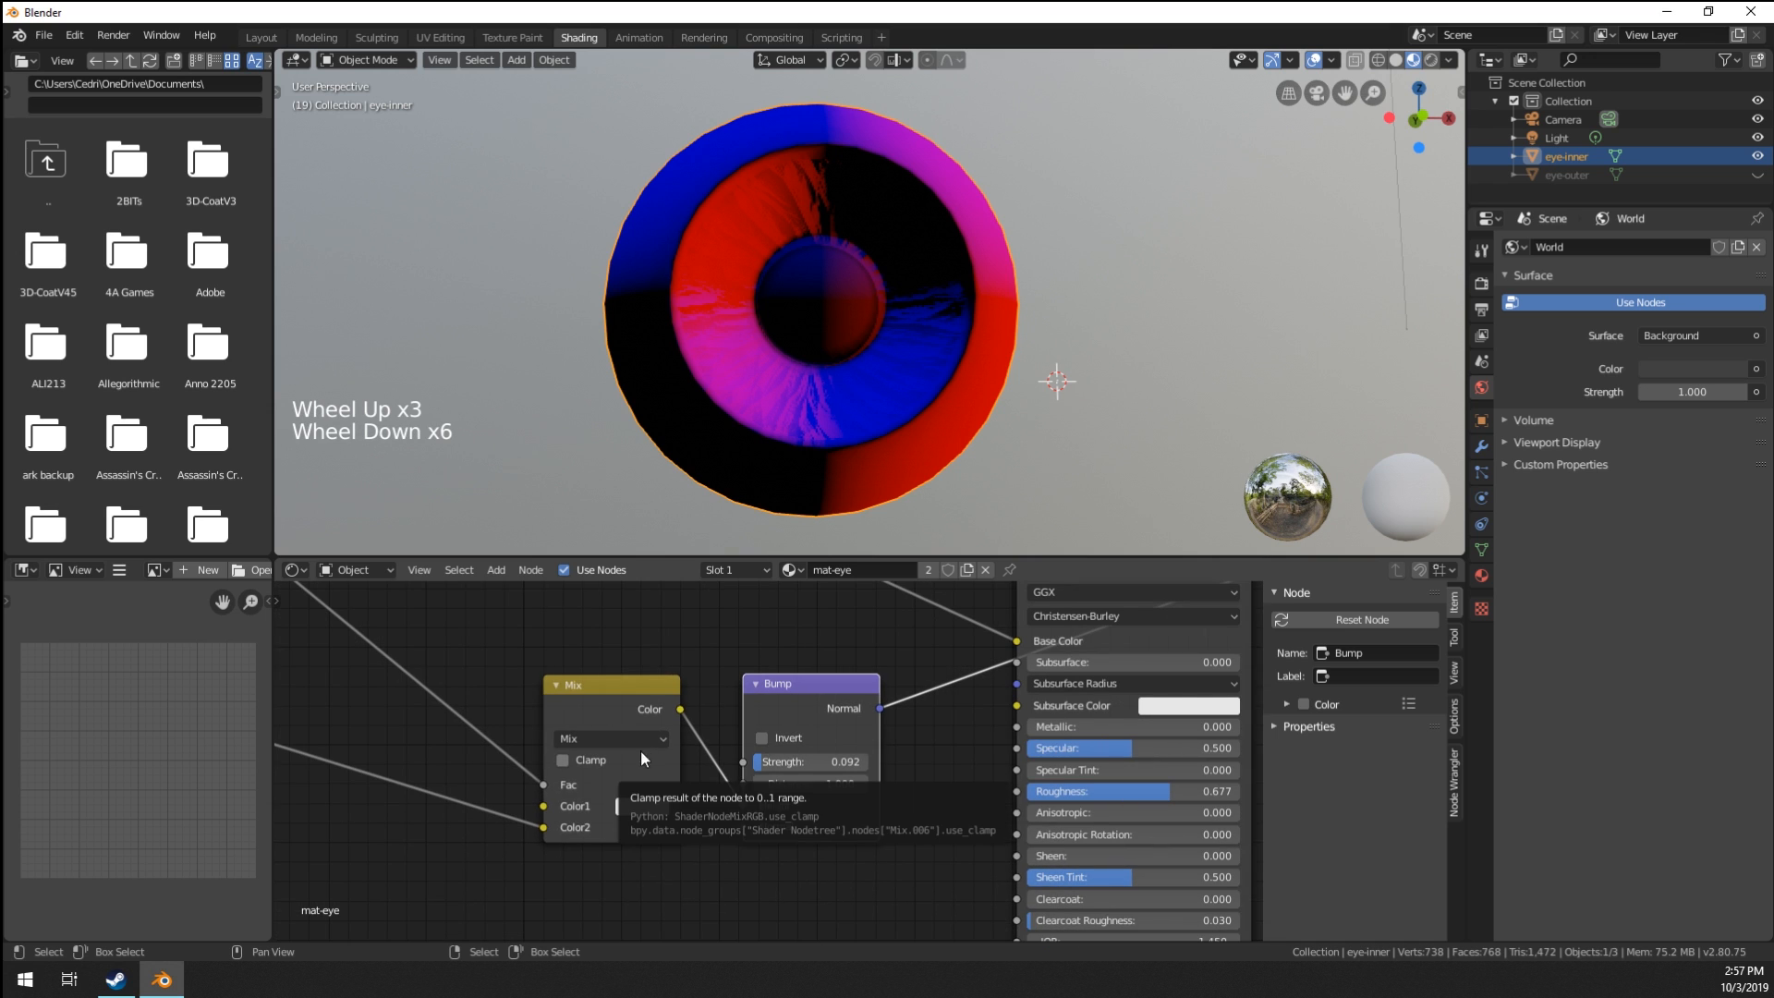
pyautogui.moveTo(641, 751); pyautogui.dragTo(797, 739, button='middle')
pyautogui.scroll(4, 845, 365)
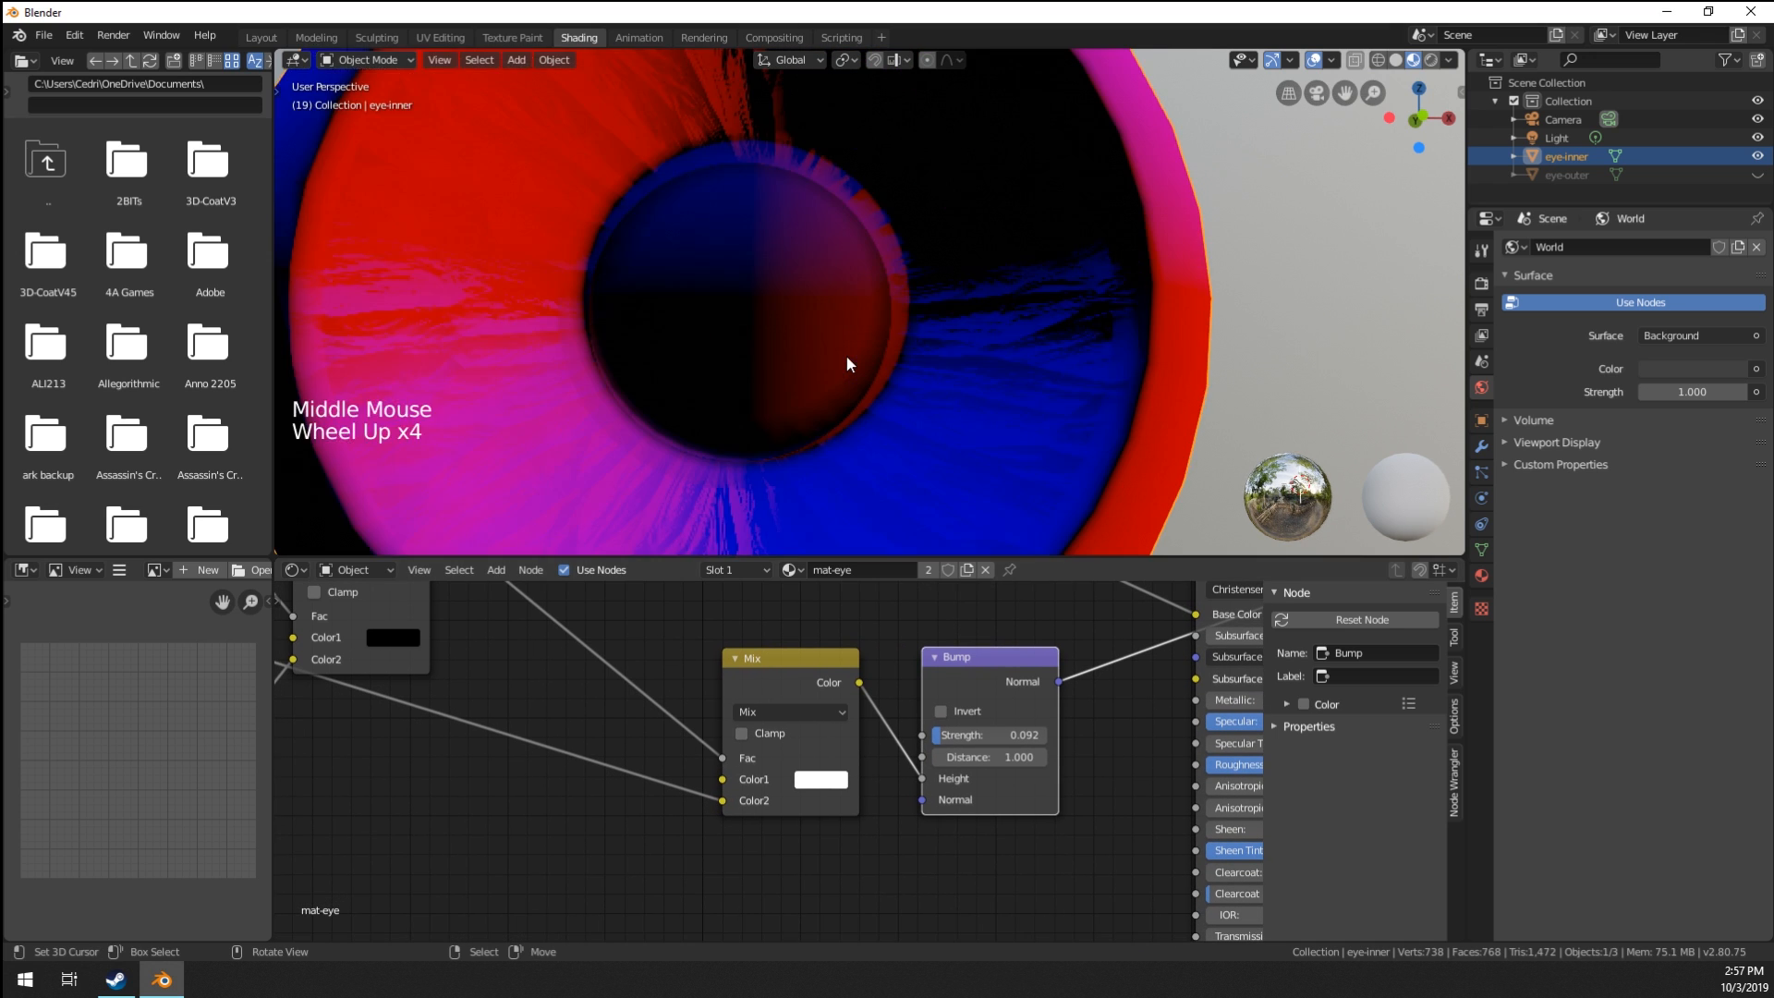
pyautogui.scroll(-1, 903, 372)
# Insert a MixRGB node on the link into the last Mix node's Color2 and set its blend type to Add.
pyautogui.hotkey('shift', 'a')
pyautogui.moveTo(545, 775)
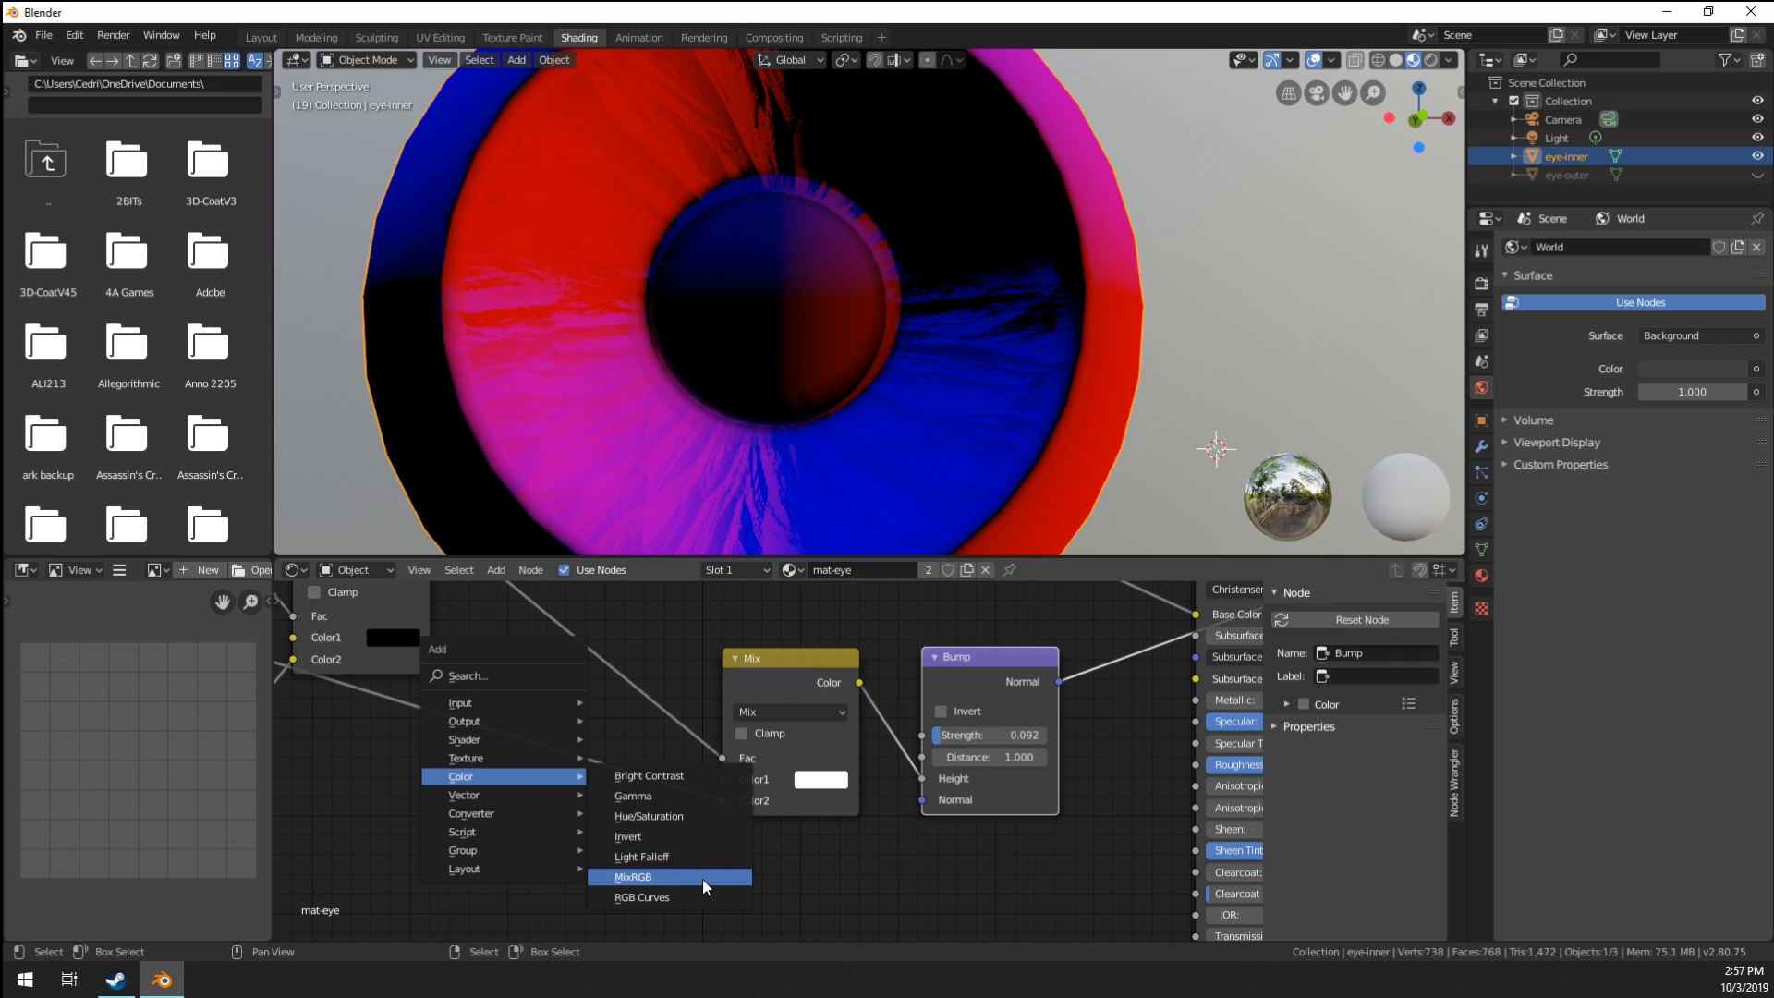
pyautogui.click(702, 879)
pyautogui.click(540, 797)
pyautogui.click(540, 793)
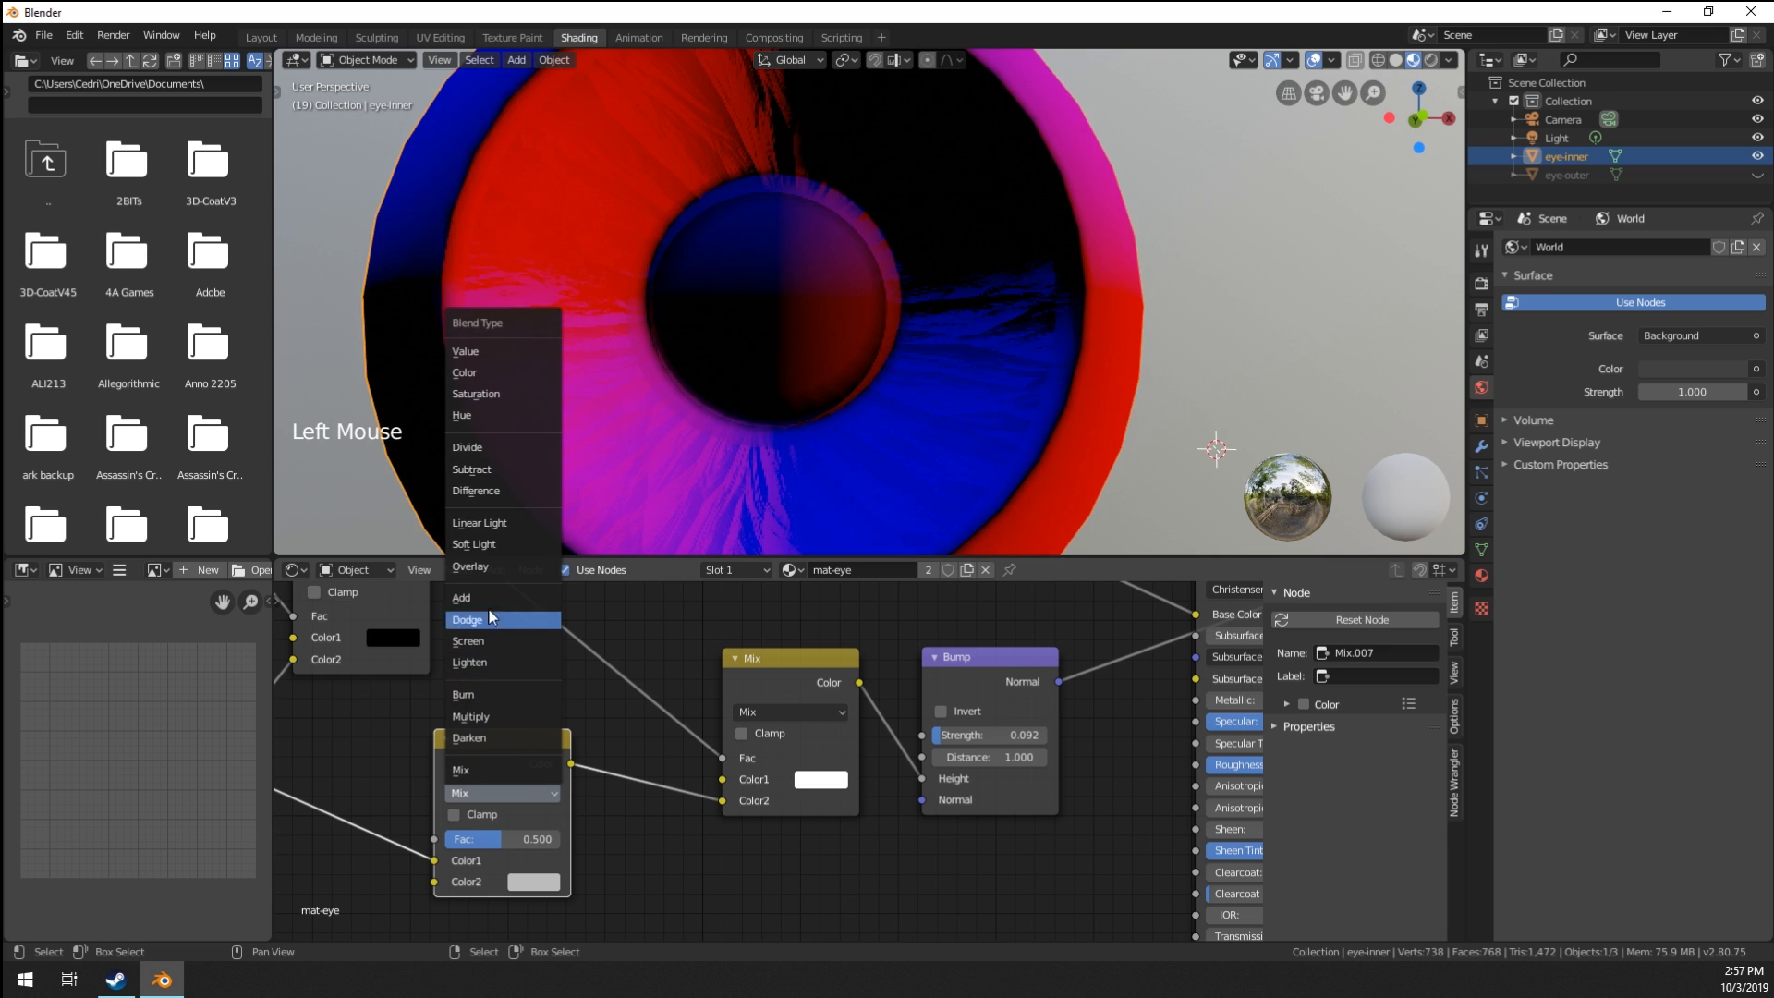
pyautogui.click(490, 597)
pyautogui.moveTo(489, 762); pyautogui.dragTo(541, 747, button='middle')
pyautogui.moveTo(540, 747); pyautogui.dragTo(562, 723)
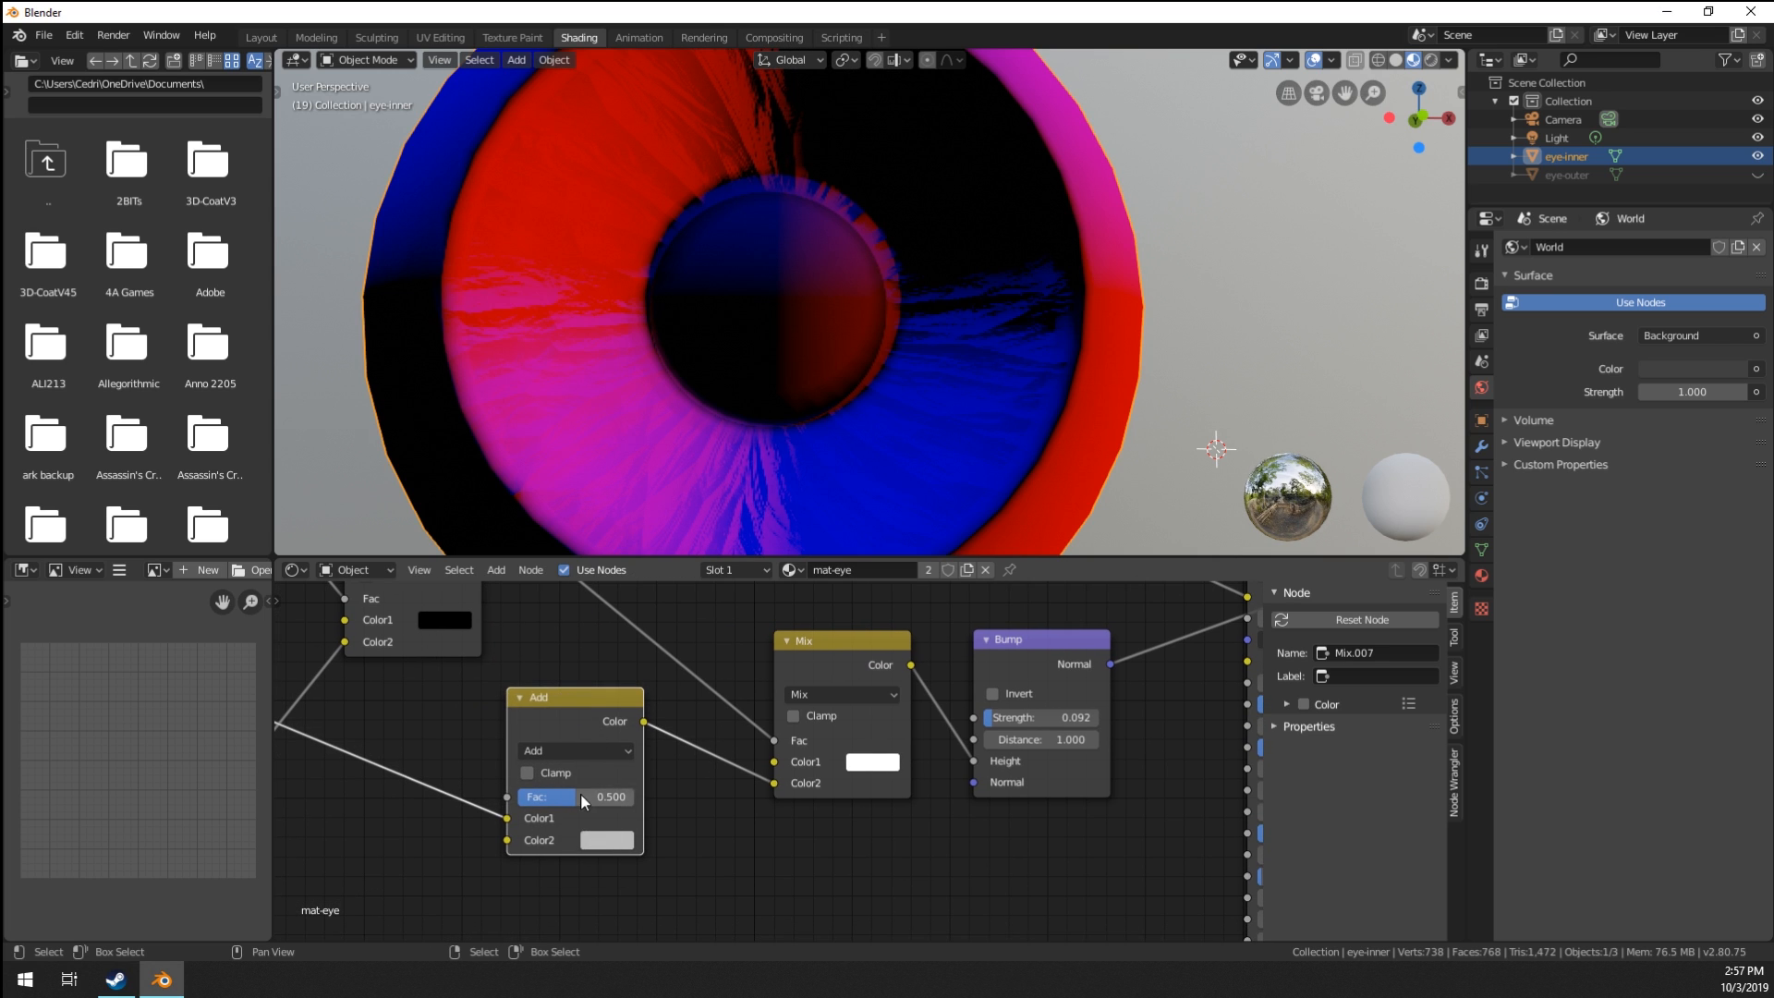
# Set the Add node's factor to 1.000 and its Color2 to white, and nudge the node into a tidier place.
pyautogui.moveTo(580, 795); pyautogui.dragTo(631, 795)
pyautogui.click(607, 840)
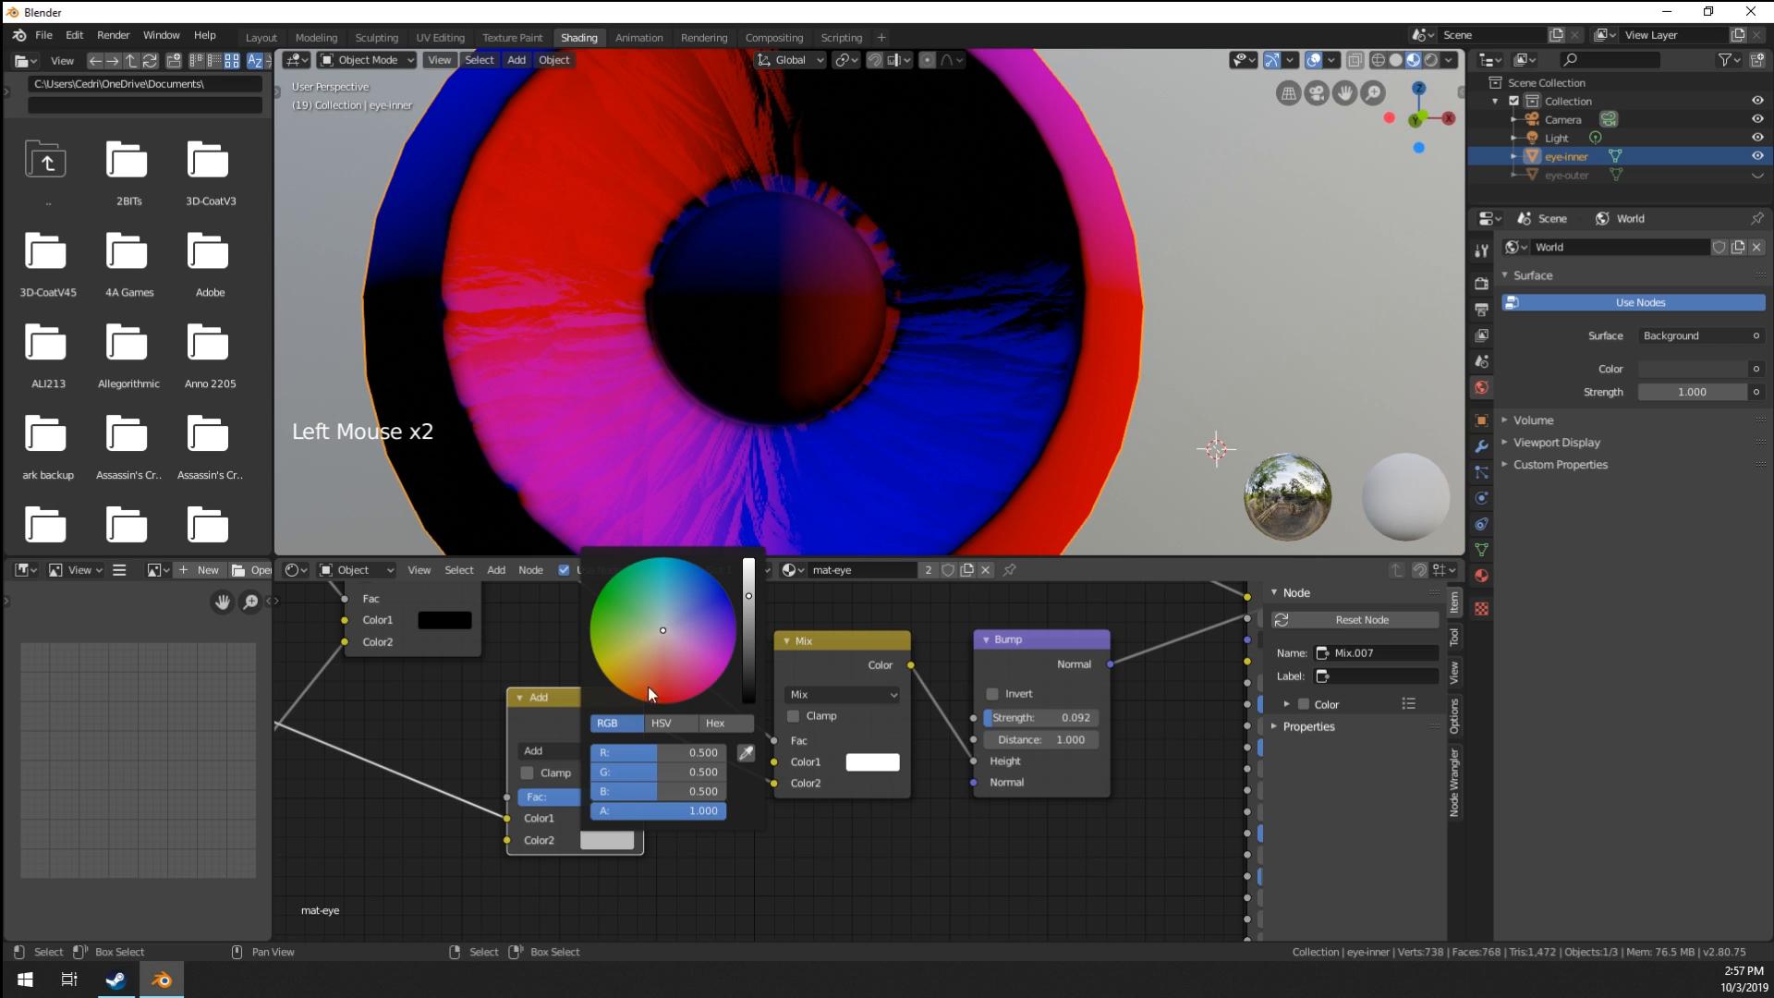
pyautogui.moveTo(752, 596); pyautogui.dragTo(749, 568)
pyautogui.scroll(-4, 573, 785)
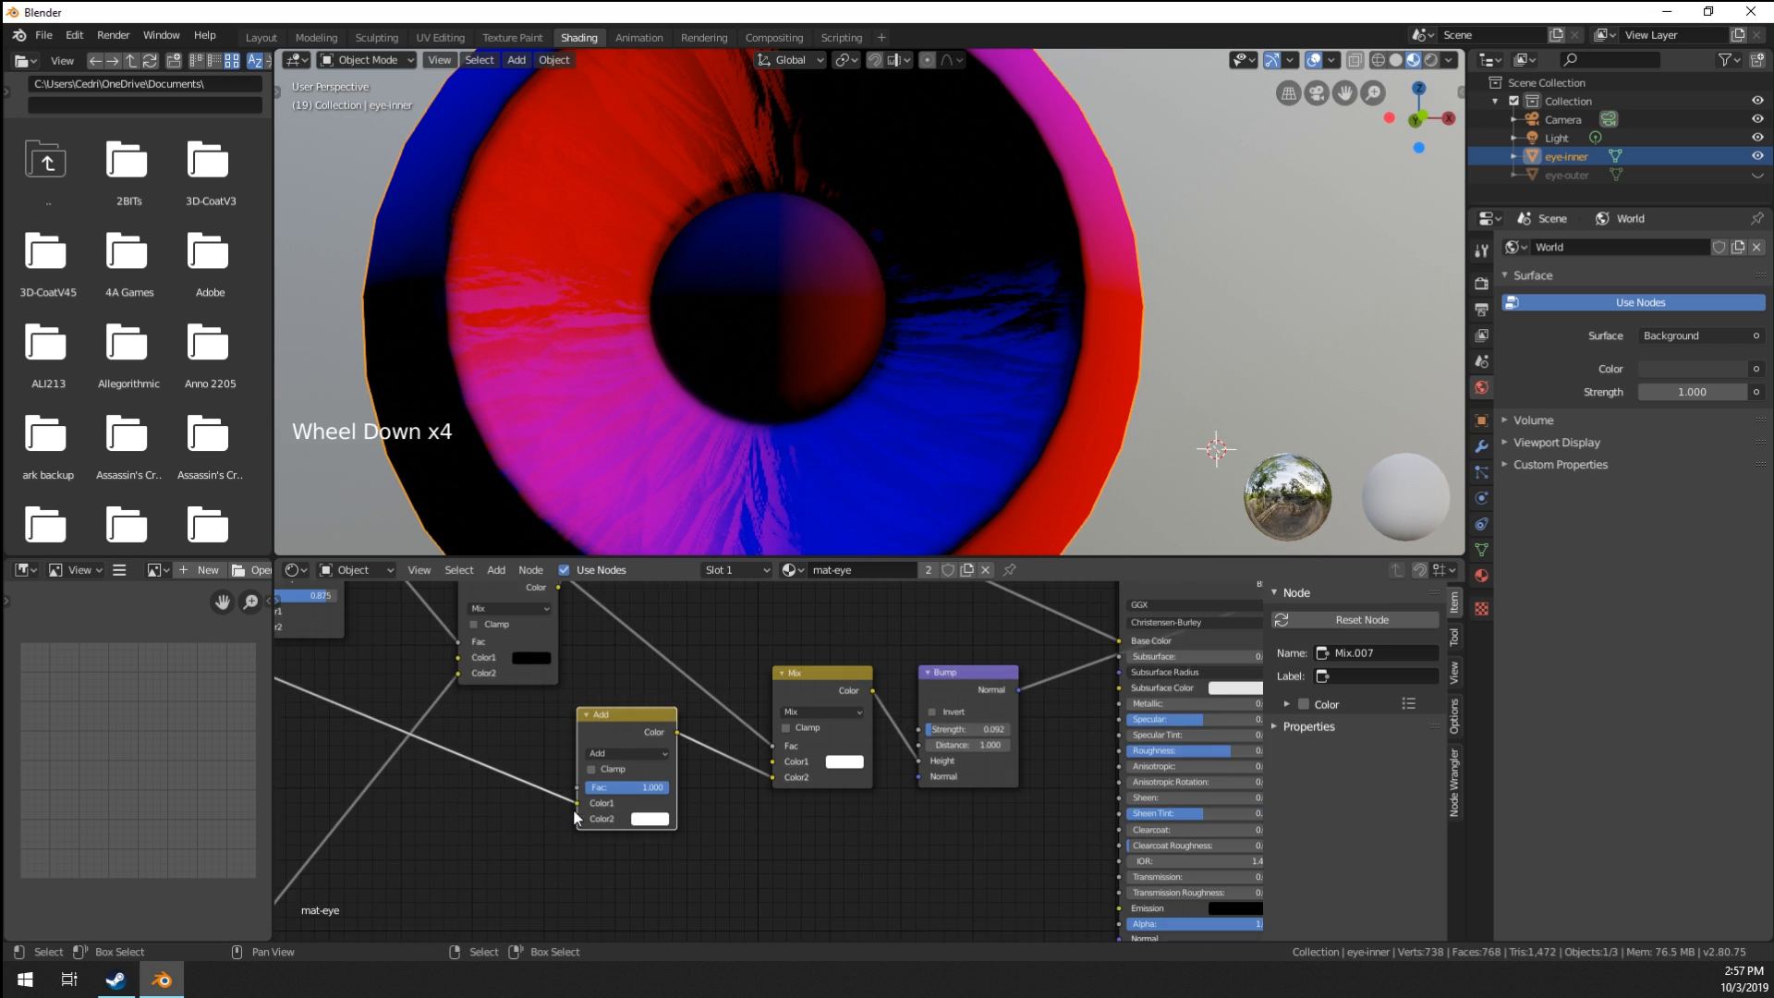
pyautogui.moveTo(577, 781); pyautogui.dragTo(533, 811, button='middle')
pyautogui.scroll(-1, 660, 436)
pyautogui.moveTo(660, 436); pyautogui.dragTo(730, 369, button='middle')
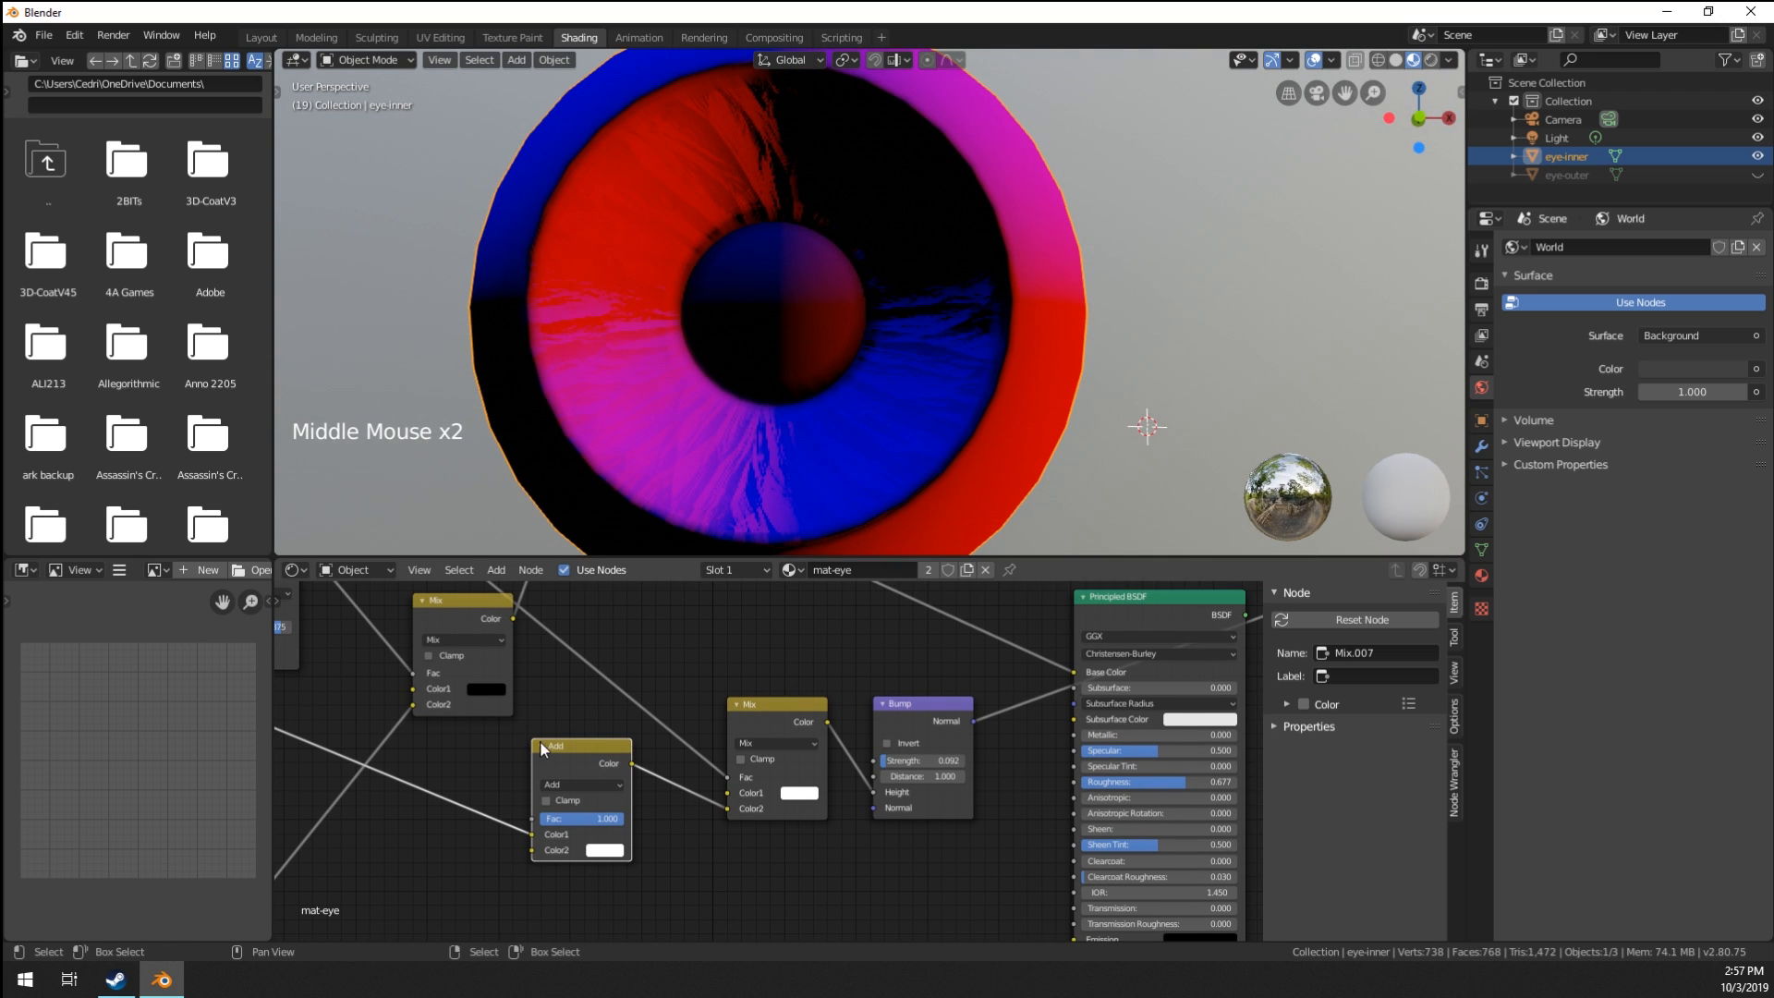
pyautogui.moveTo(541, 743); pyautogui.dragTo(547, 731)
# Raise the Bump node's strength to about 0.127.
pyautogui.moveTo(705, 769); pyautogui.dragTo(585, 733, button='middle')
pyautogui.scroll(6, 913, 762)
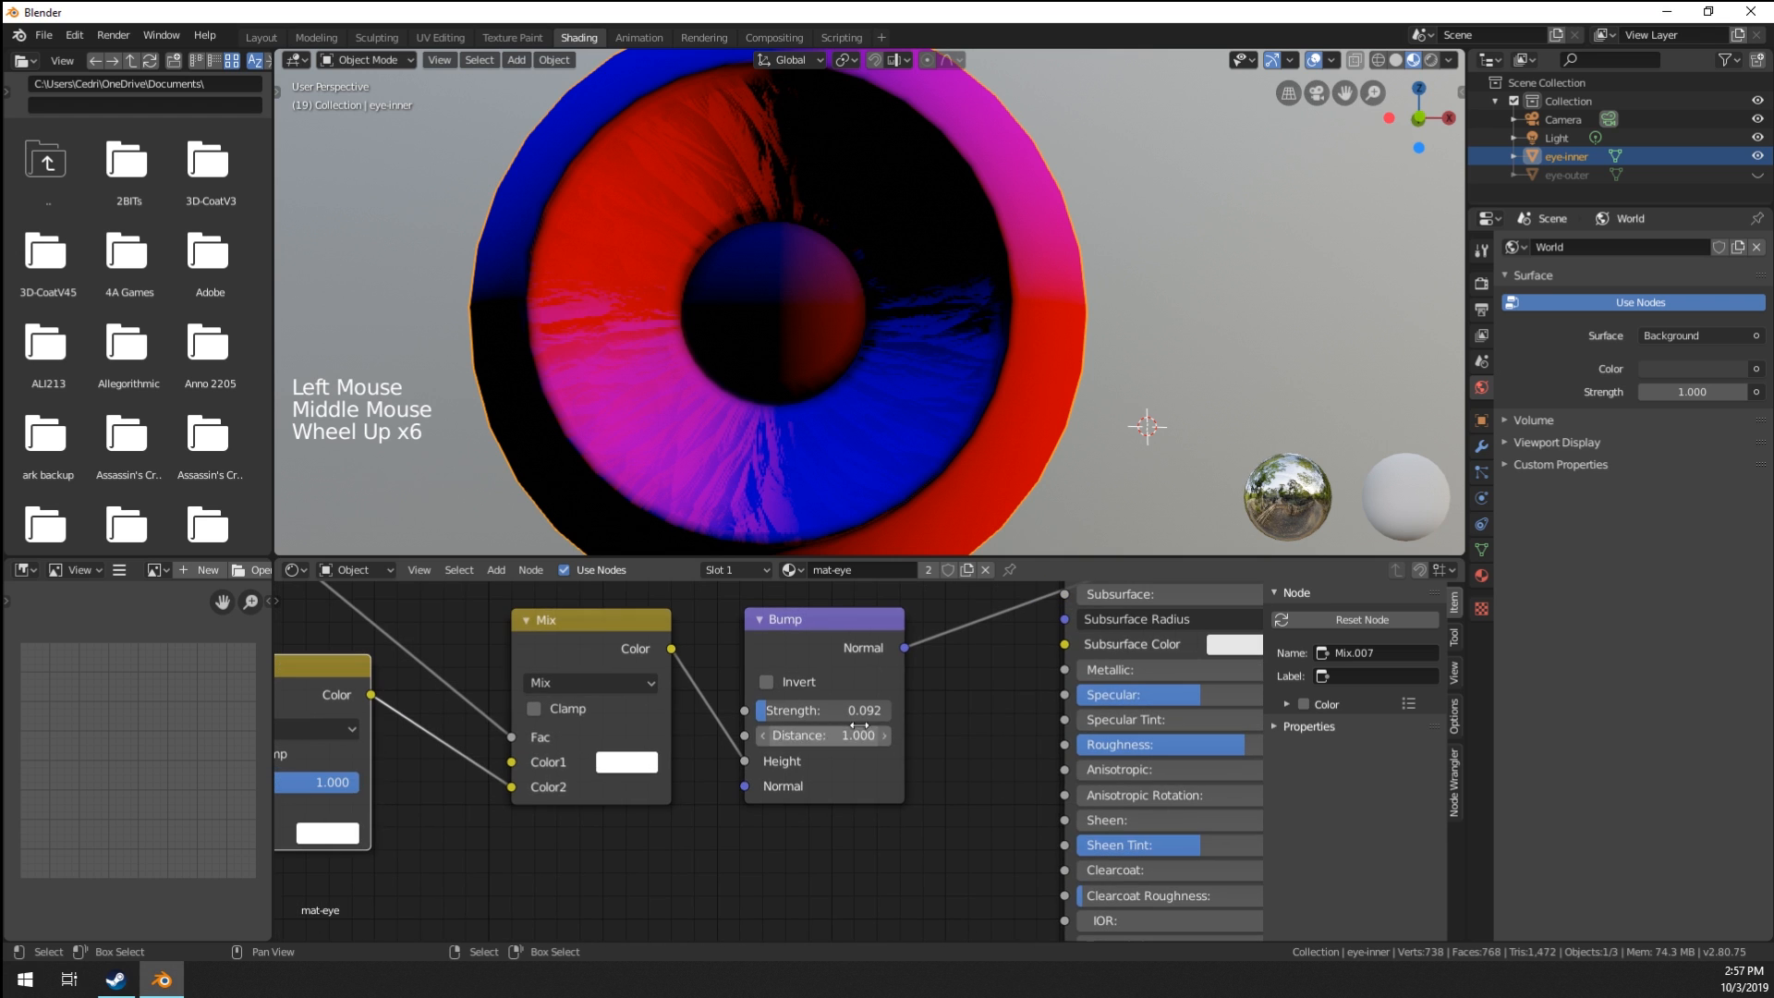
pyautogui.keyDown('shift'); pyautogui.moveTo(817, 715); pyautogui.dragTo(831, 715); pyautogui.keyUp('shift')
# Connect the Bump node's Normal output to the Principled BSDF's Normal input and preview the full shader on the eye.
pyautogui.scroll(-5, 901, 749)
pyautogui.scroll(-1, 780, 663)
pyautogui.moveTo(901, 748); pyautogui.dragTo(762, 658, button='middle')
pyautogui.scroll(-1, 780, 663)
pyautogui.moveTo(761, 658); pyautogui.dragTo(857, 890)
pyautogui.moveTo(811, 734); pyautogui.dragTo(686, 833, button='middle')
pyautogui.keyDown('ctrl'); pyautogui.keyDown('shift'); pyautogui.click(812, 652); pyautogui.keyUp('shift'); pyautogui.keyUp('ctrl')
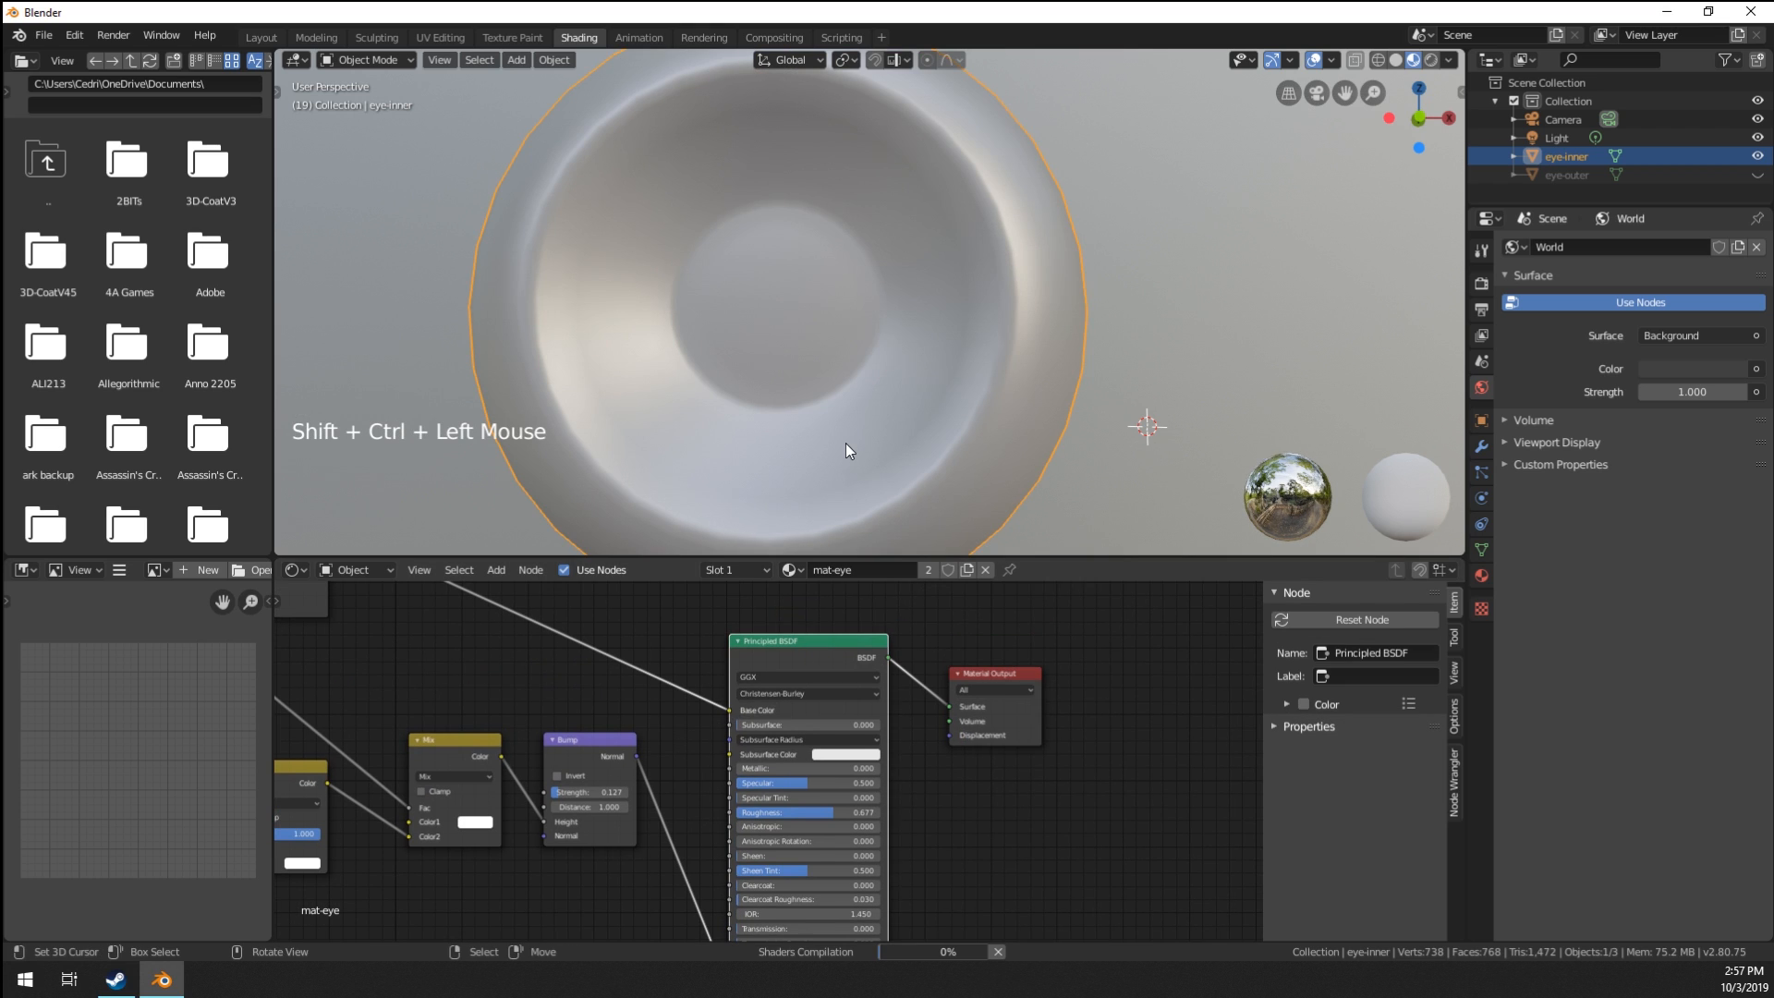
pyautogui.moveTo(858, 458); pyautogui.dragTo(944, 357, button='middle')
pyautogui.scroll(2, 956, 263)
pyautogui.scroll(-2, 926, 436)
pyautogui.scroll(-4, 850, 413)
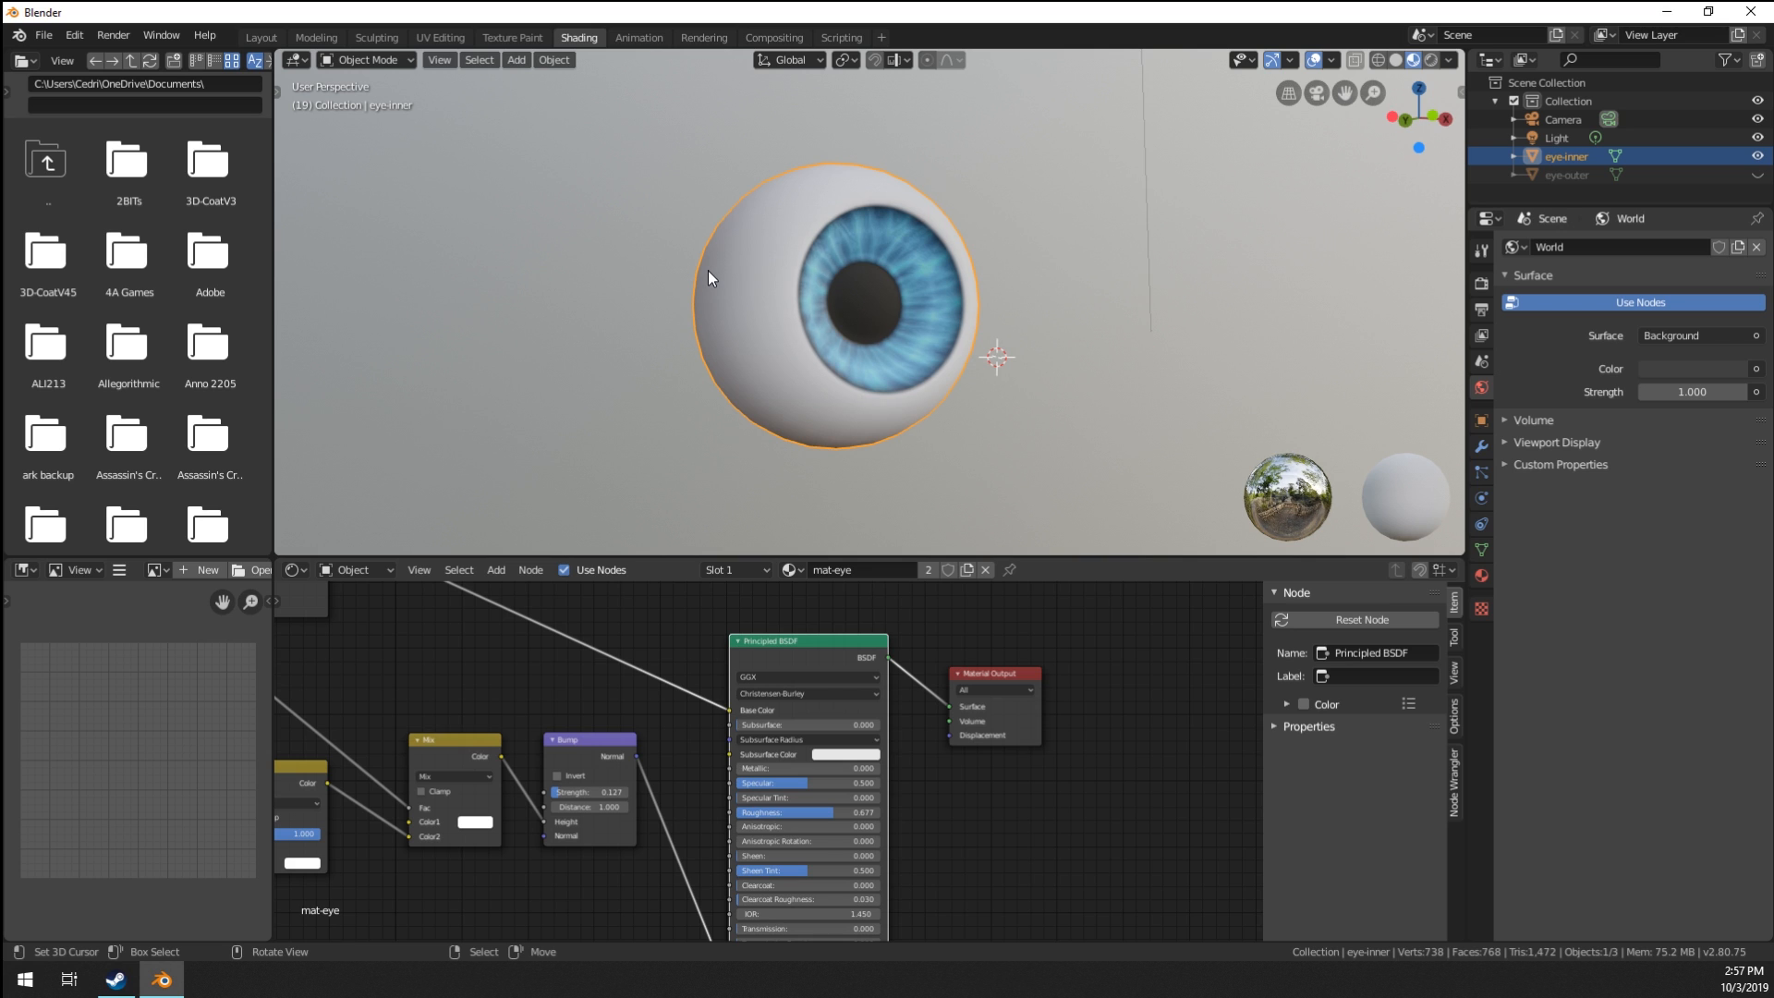
# Unhide the eye-outer object, select it alone and shade it smooth.
pyautogui.hotkey('alt', 'h')
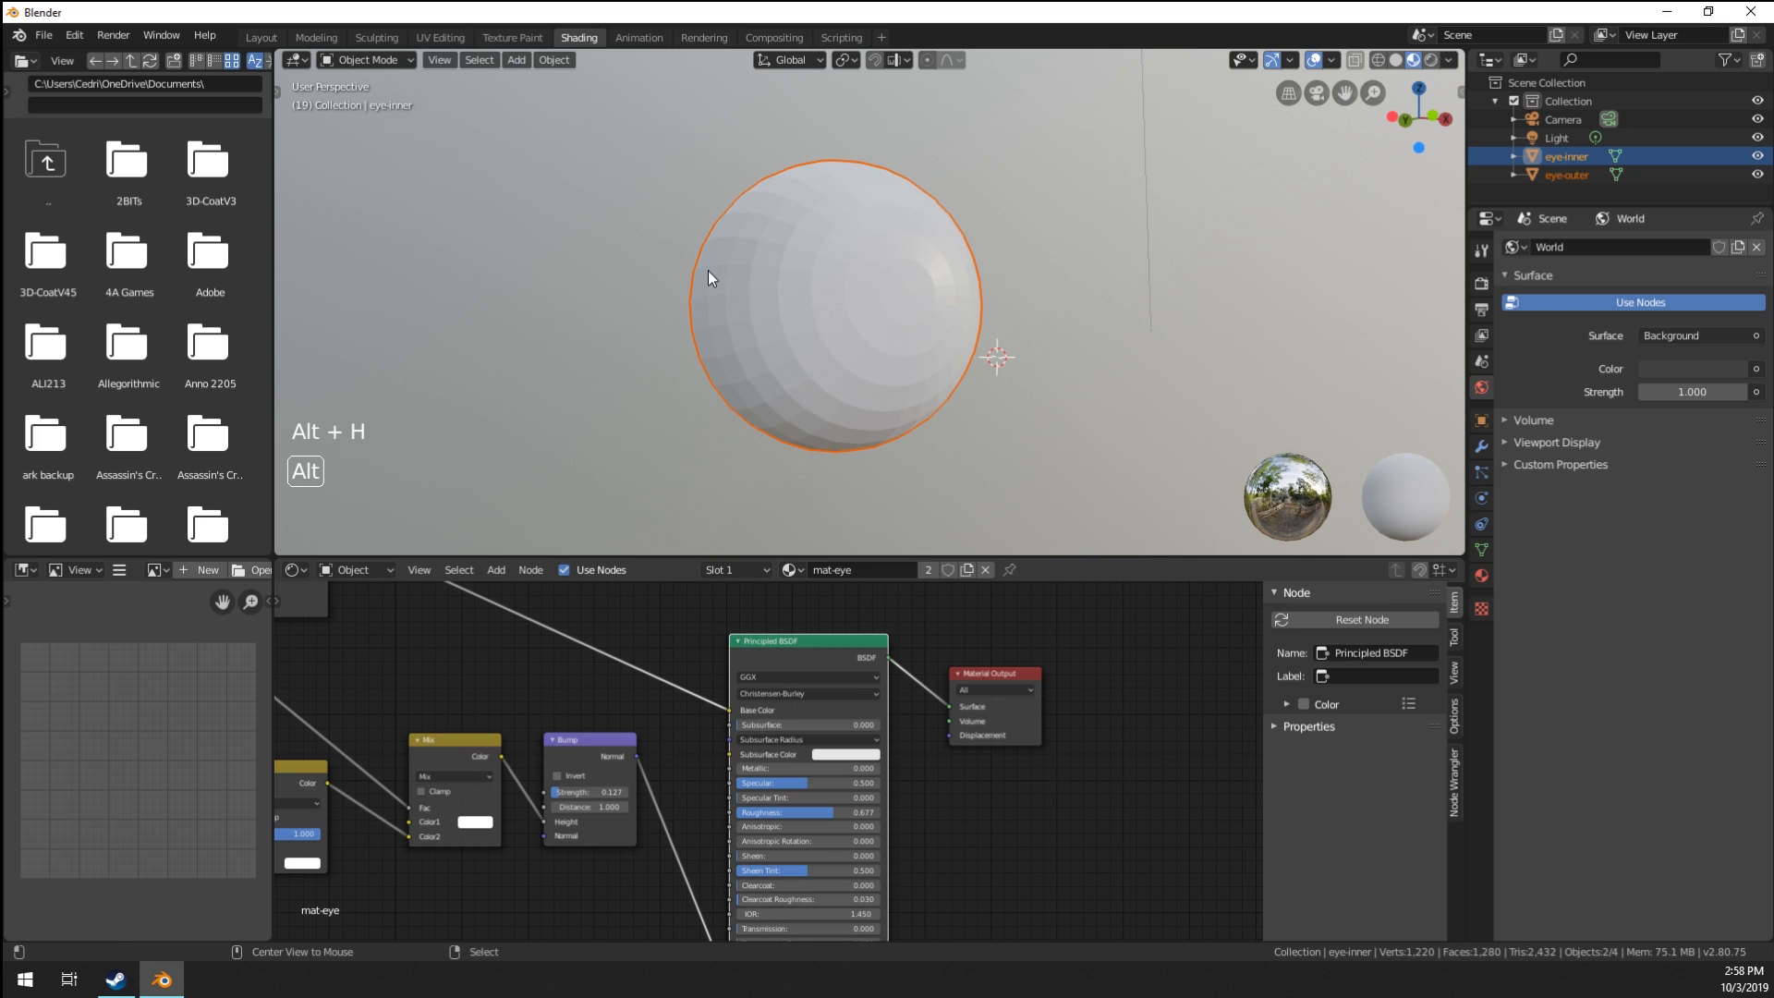
pyautogui.rightClick(745, 325)
pyautogui.moveTo(673, 317); pyautogui.dragTo(889, 335, button='middle')
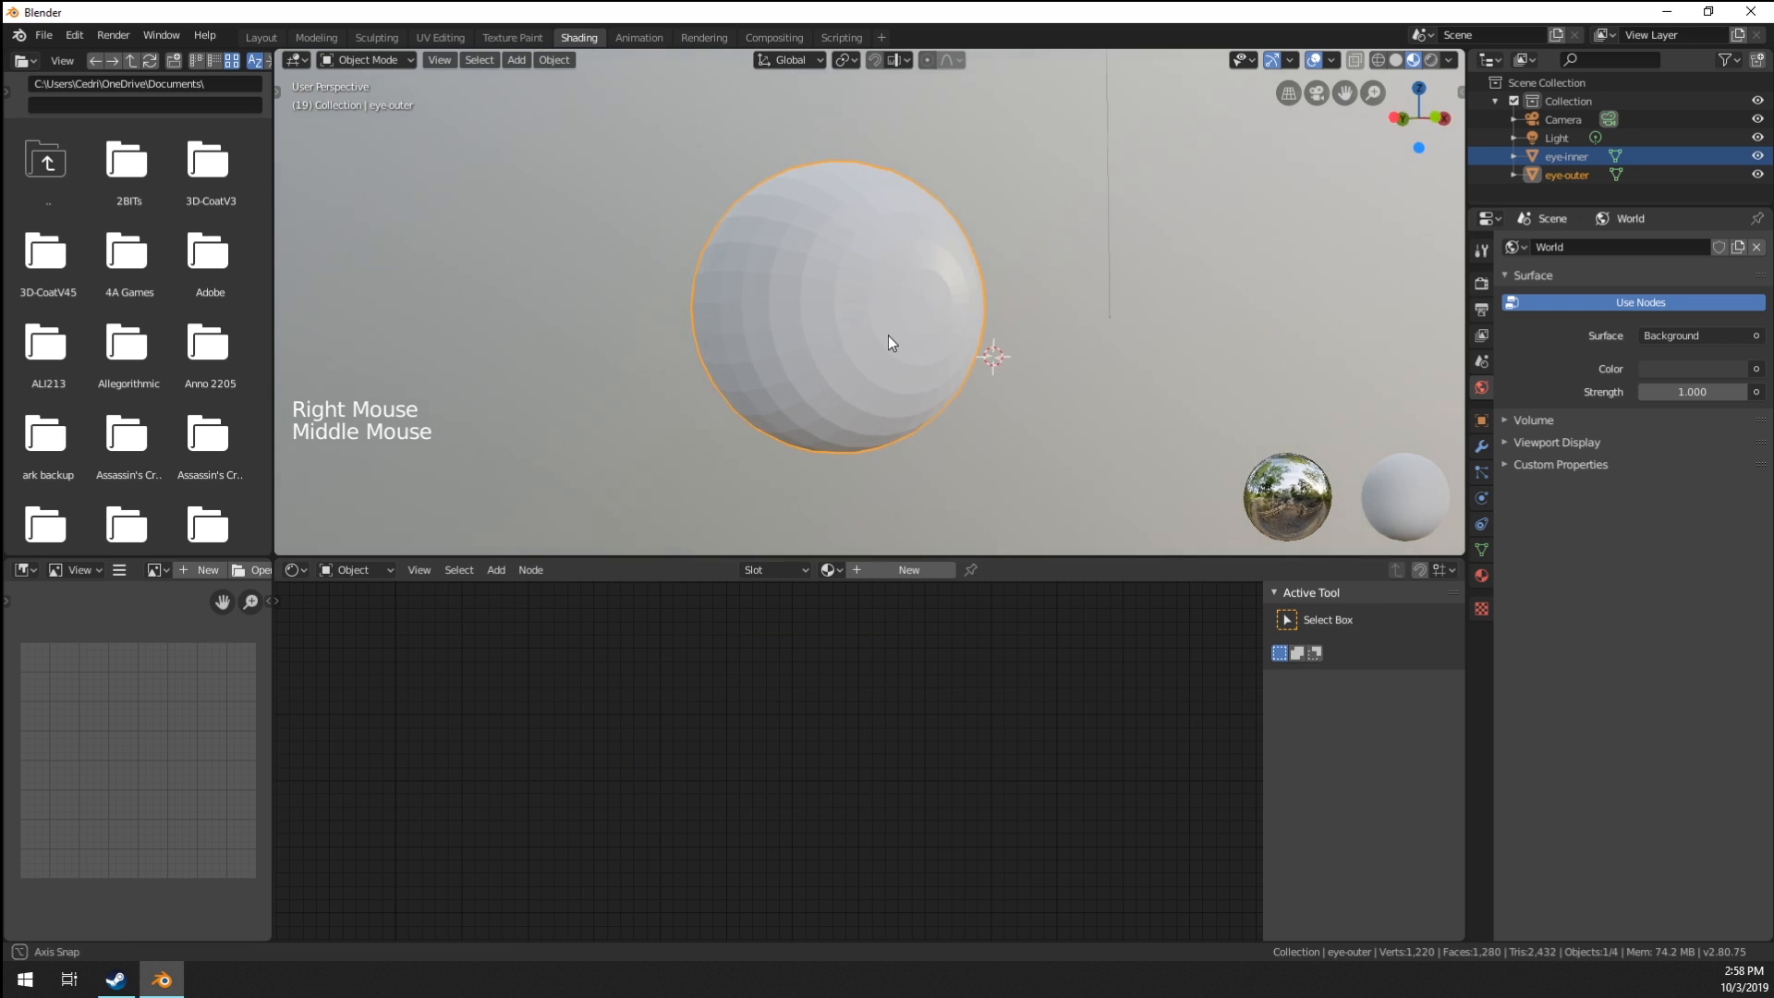
pyautogui.press('w')
pyautogui.click(871, 340)
pyautogui.scroll(1, 869, 340)
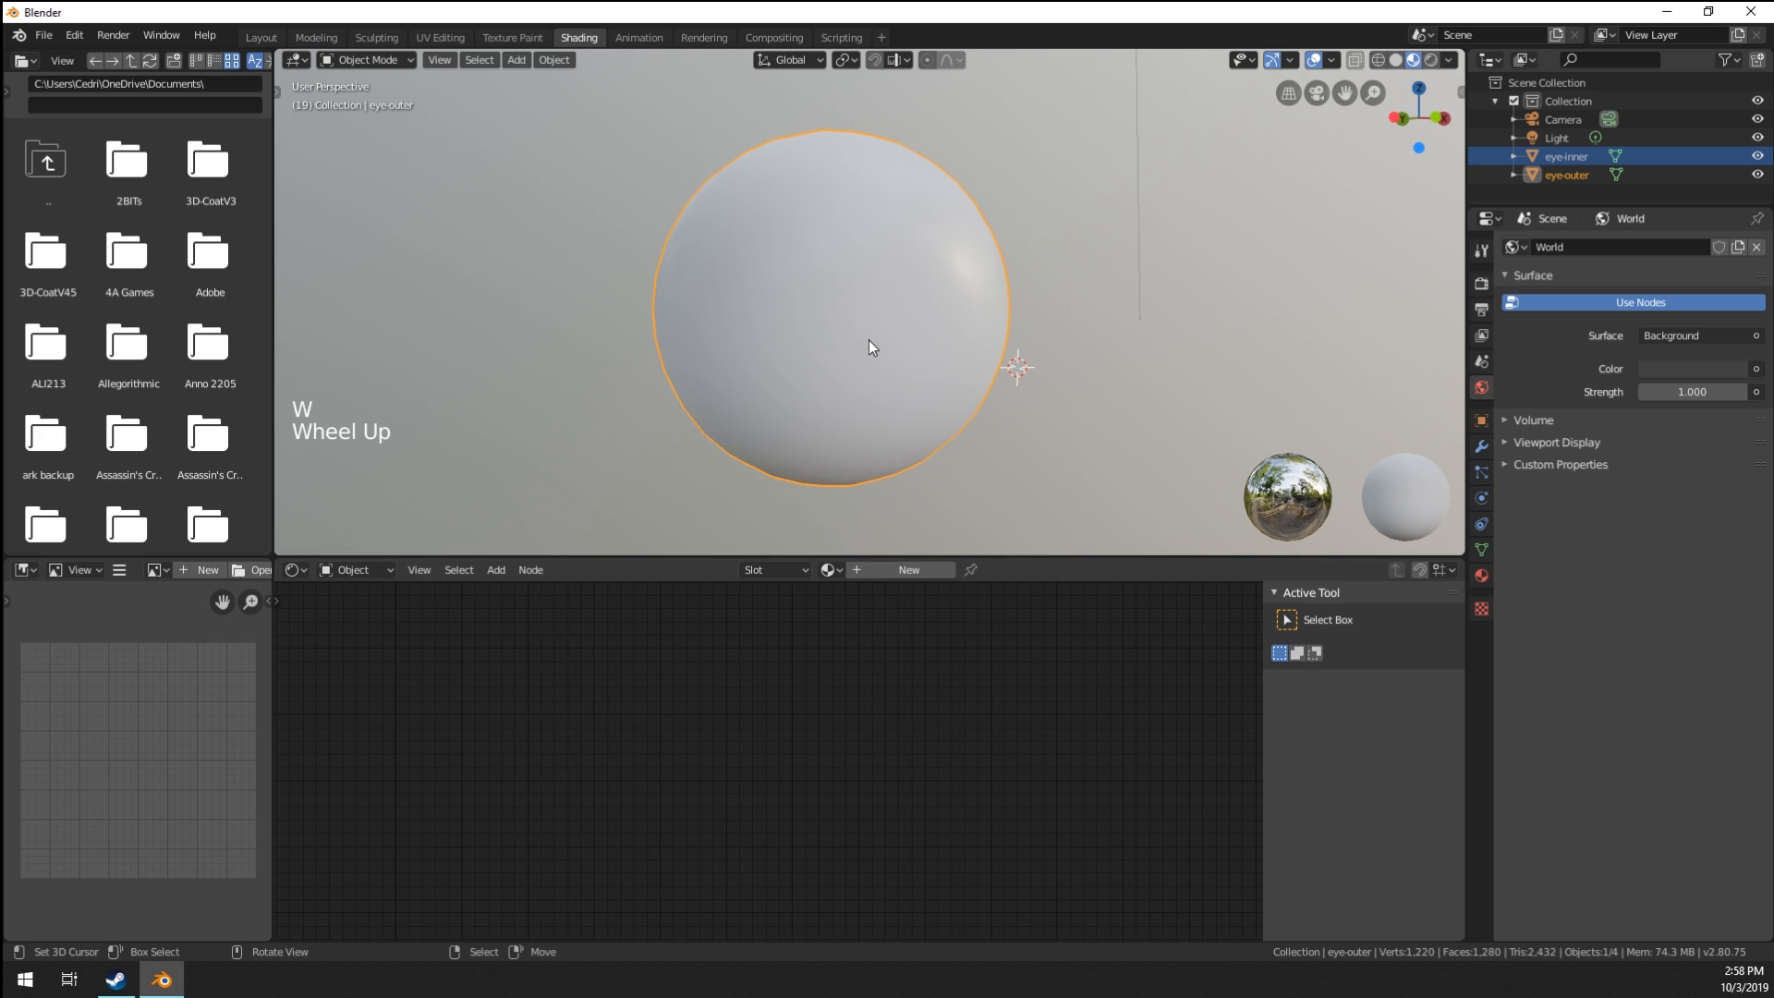
# Create a new material for eye-outer and set its Principled BSDF transmission to 1.000.
pyautogui.click(904, 567)
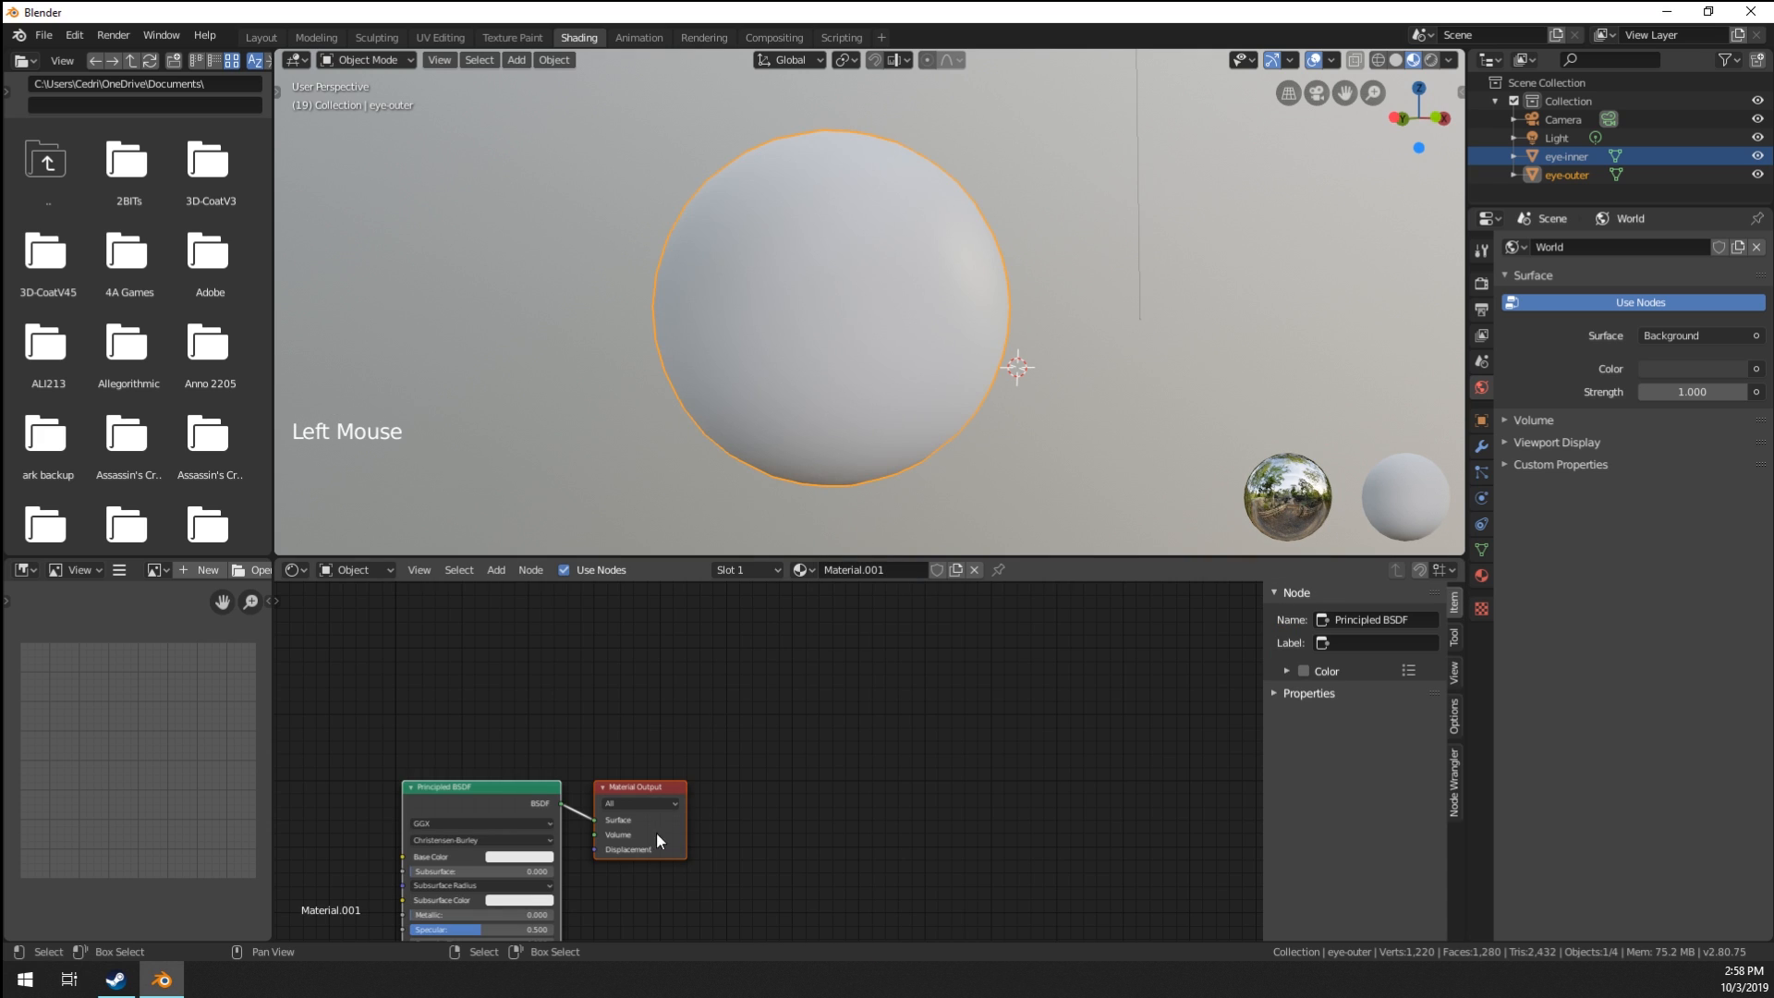
pyautogui.moveTo(657, 833); pyautogui.dragTo(856, 650, button='middle')
pyautogui.moveTo(823, 774); pyautogui.dragTo(843, 741, button='middle')
pyautogui.scroll(-1, 809, 748)
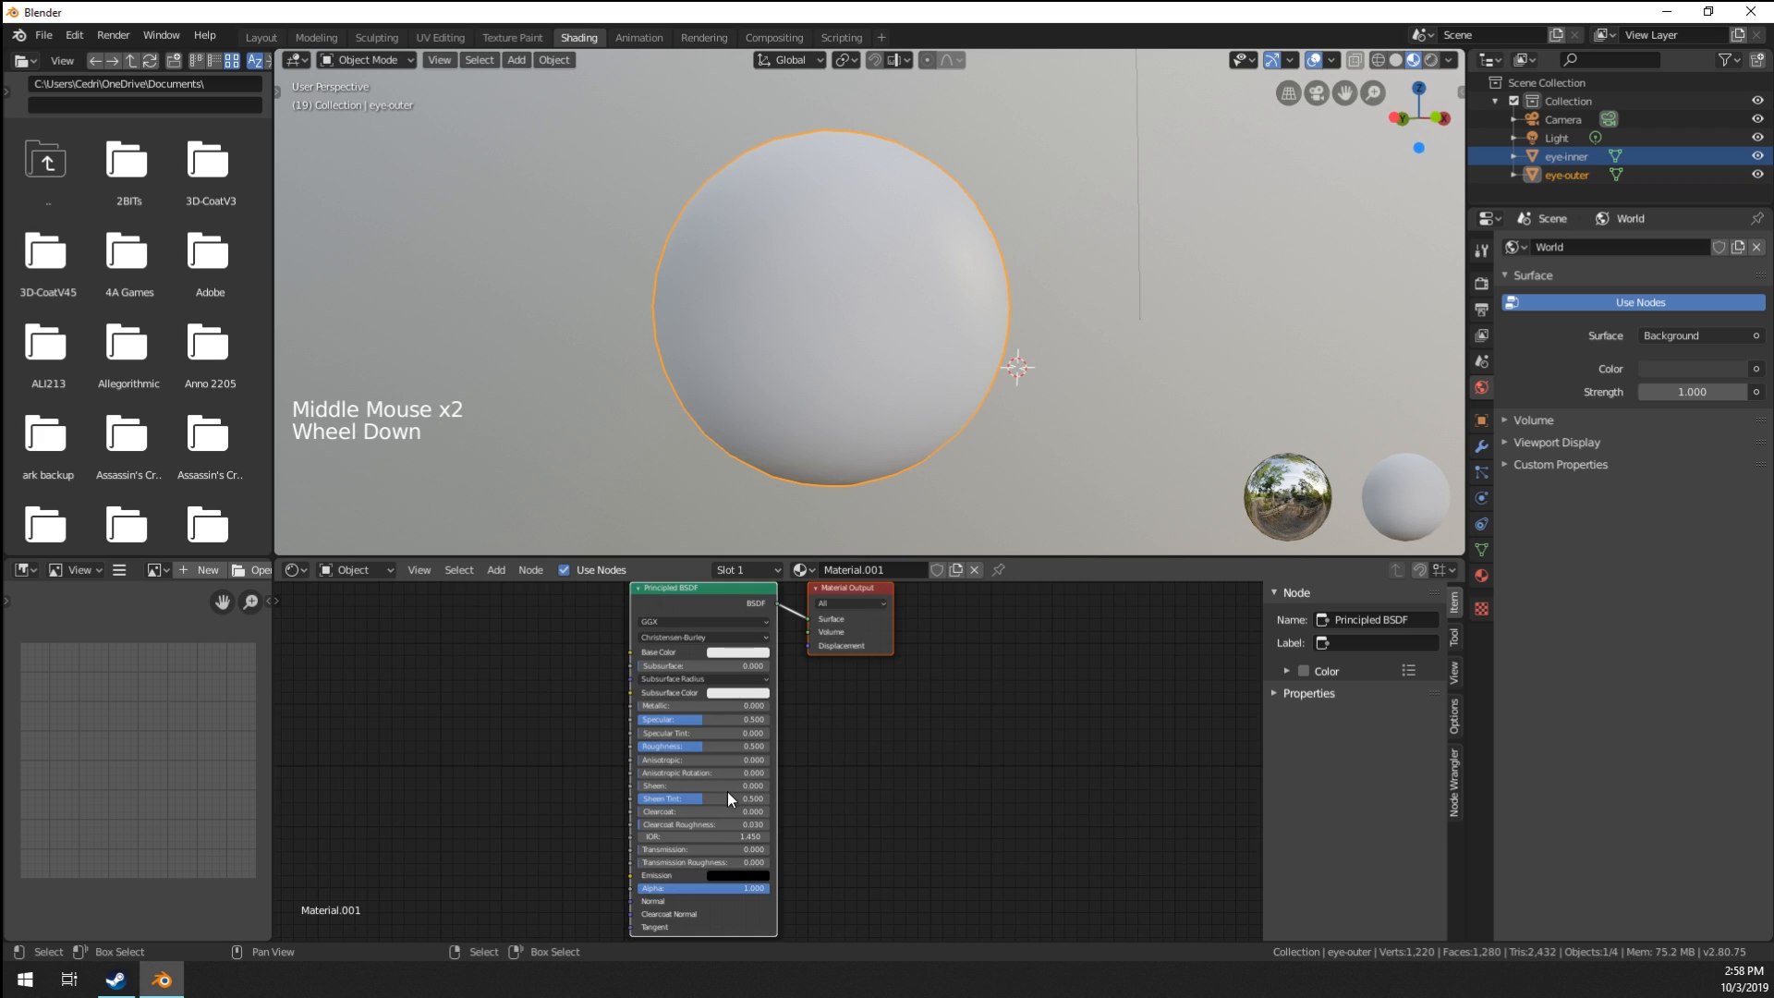
pyautogui.moveTo(728, 791); pyautogui.dragTo(876, 719, button='middle')
pyautogui.scroll(5, 817, 811)
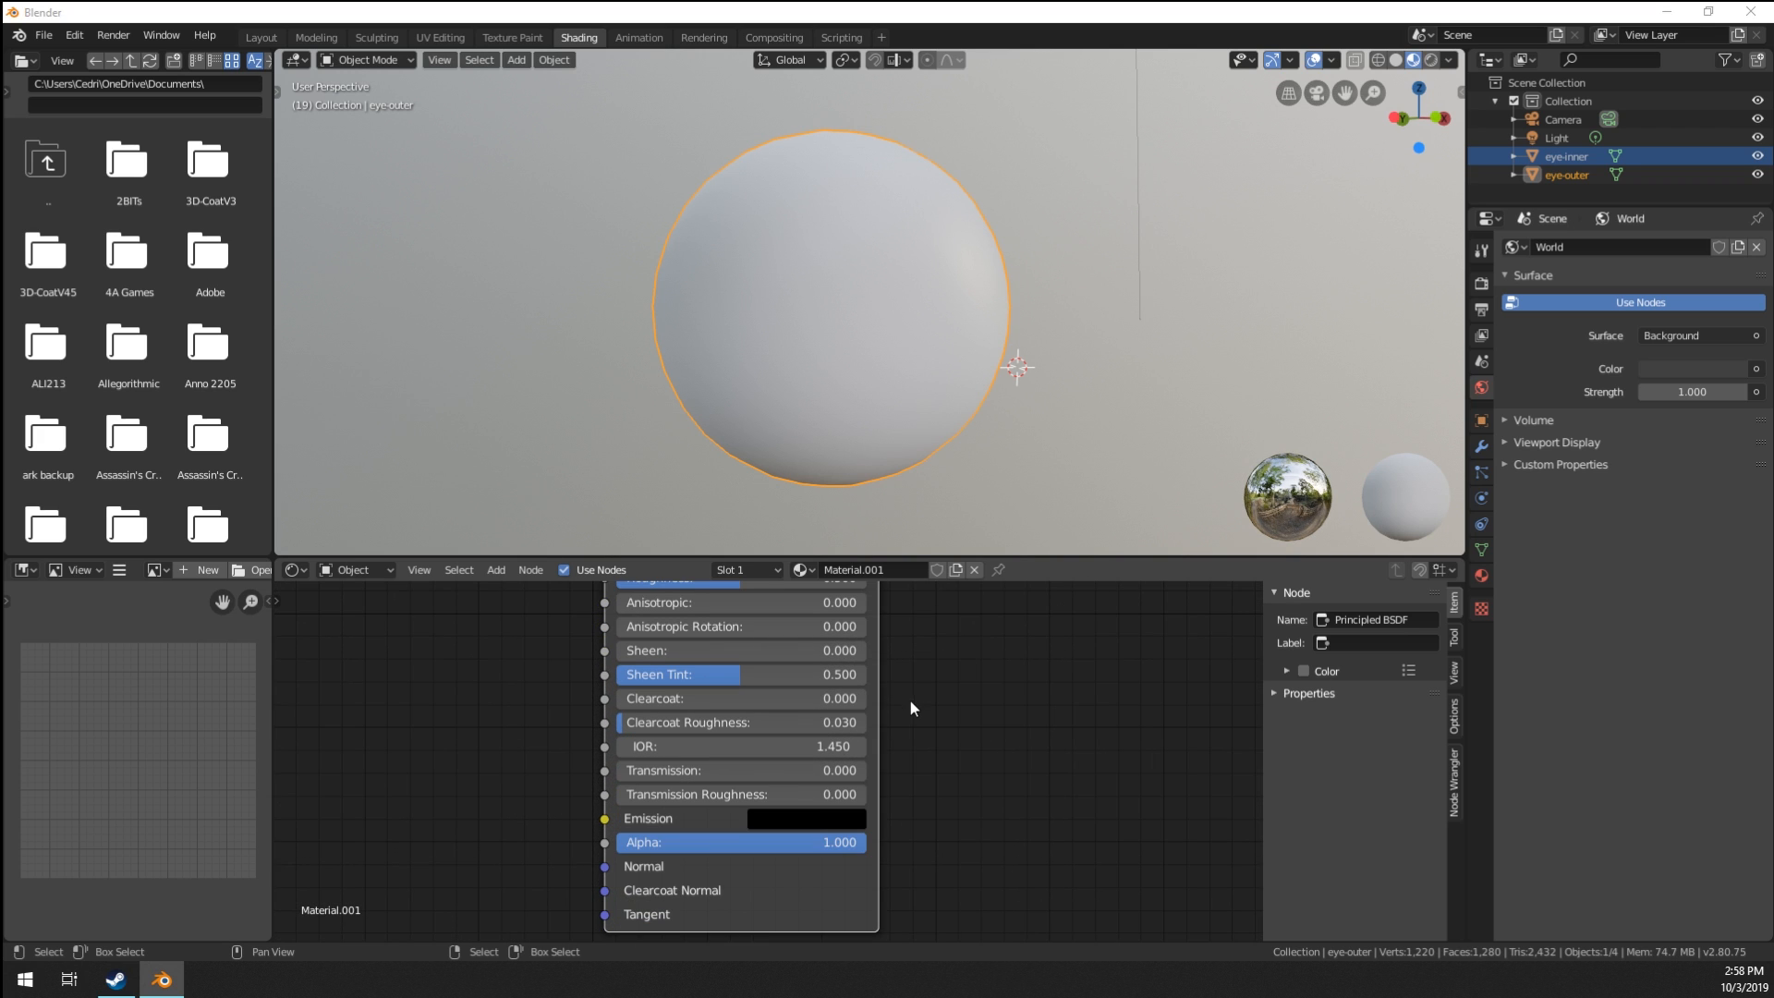
pyautogui.moveTo(674, 770); pyautogui.dragTo(865, 771)
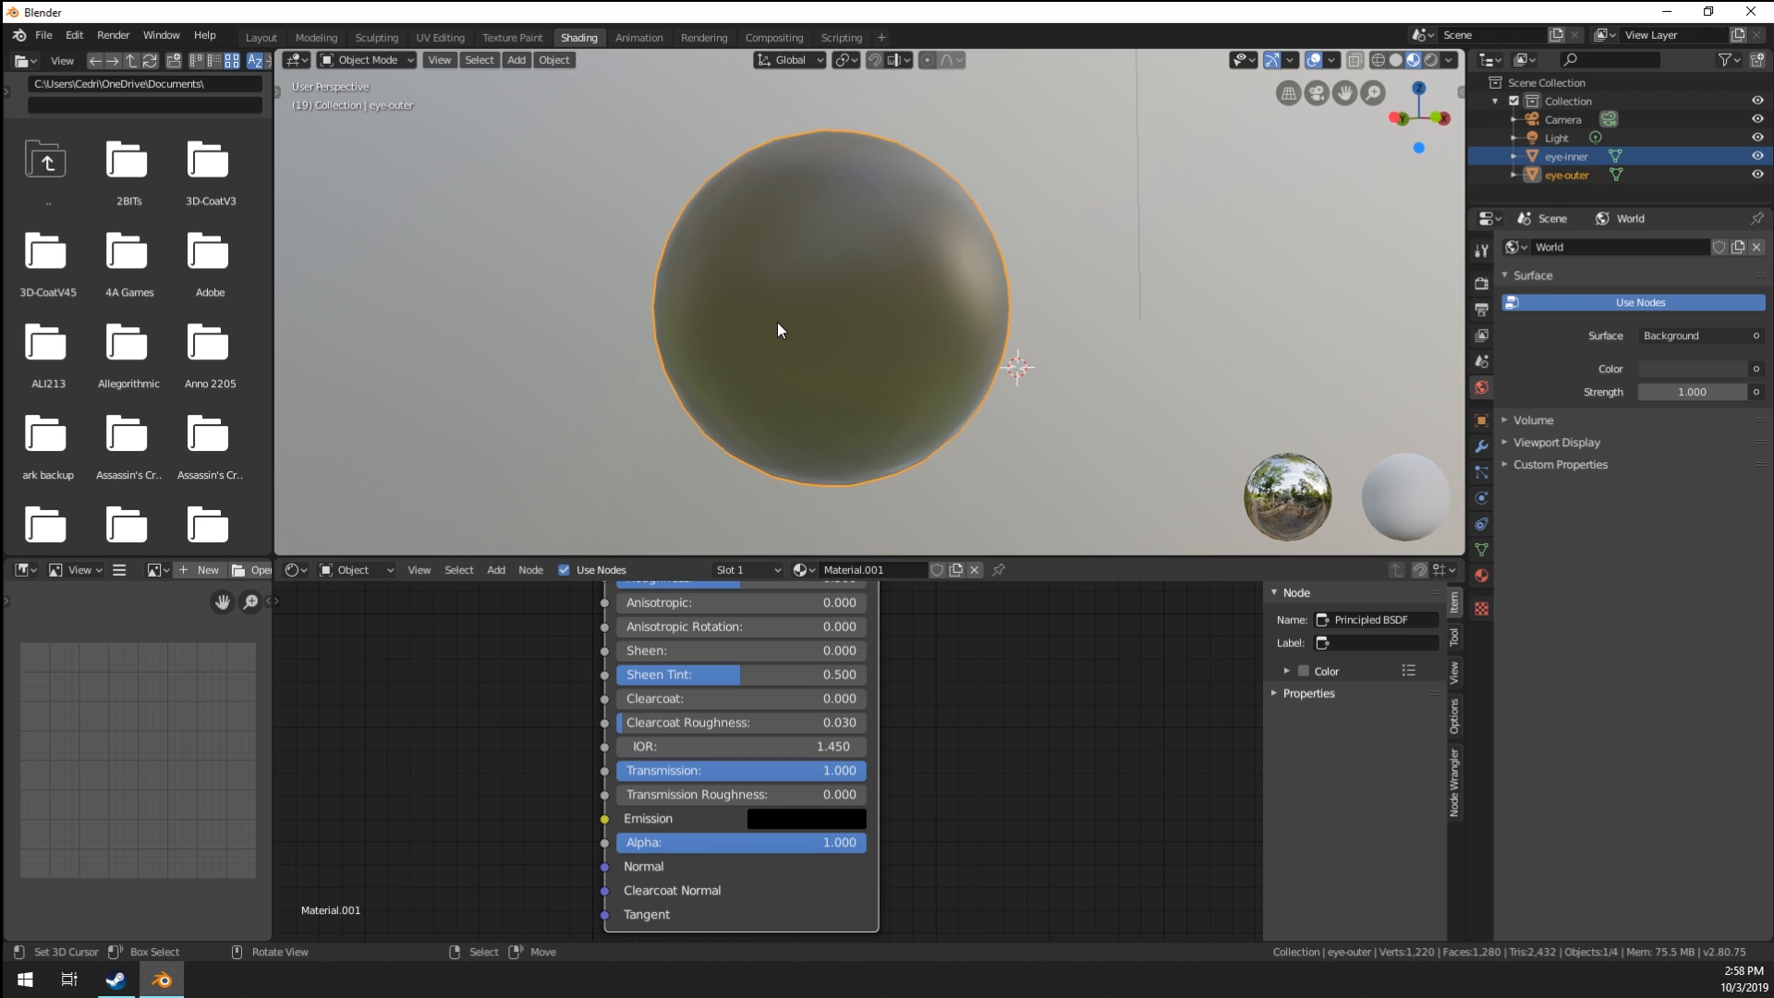
# Set the IOR of eye-outer's Principled BSDF to 1.41.
pyautogui.click(791, 745)
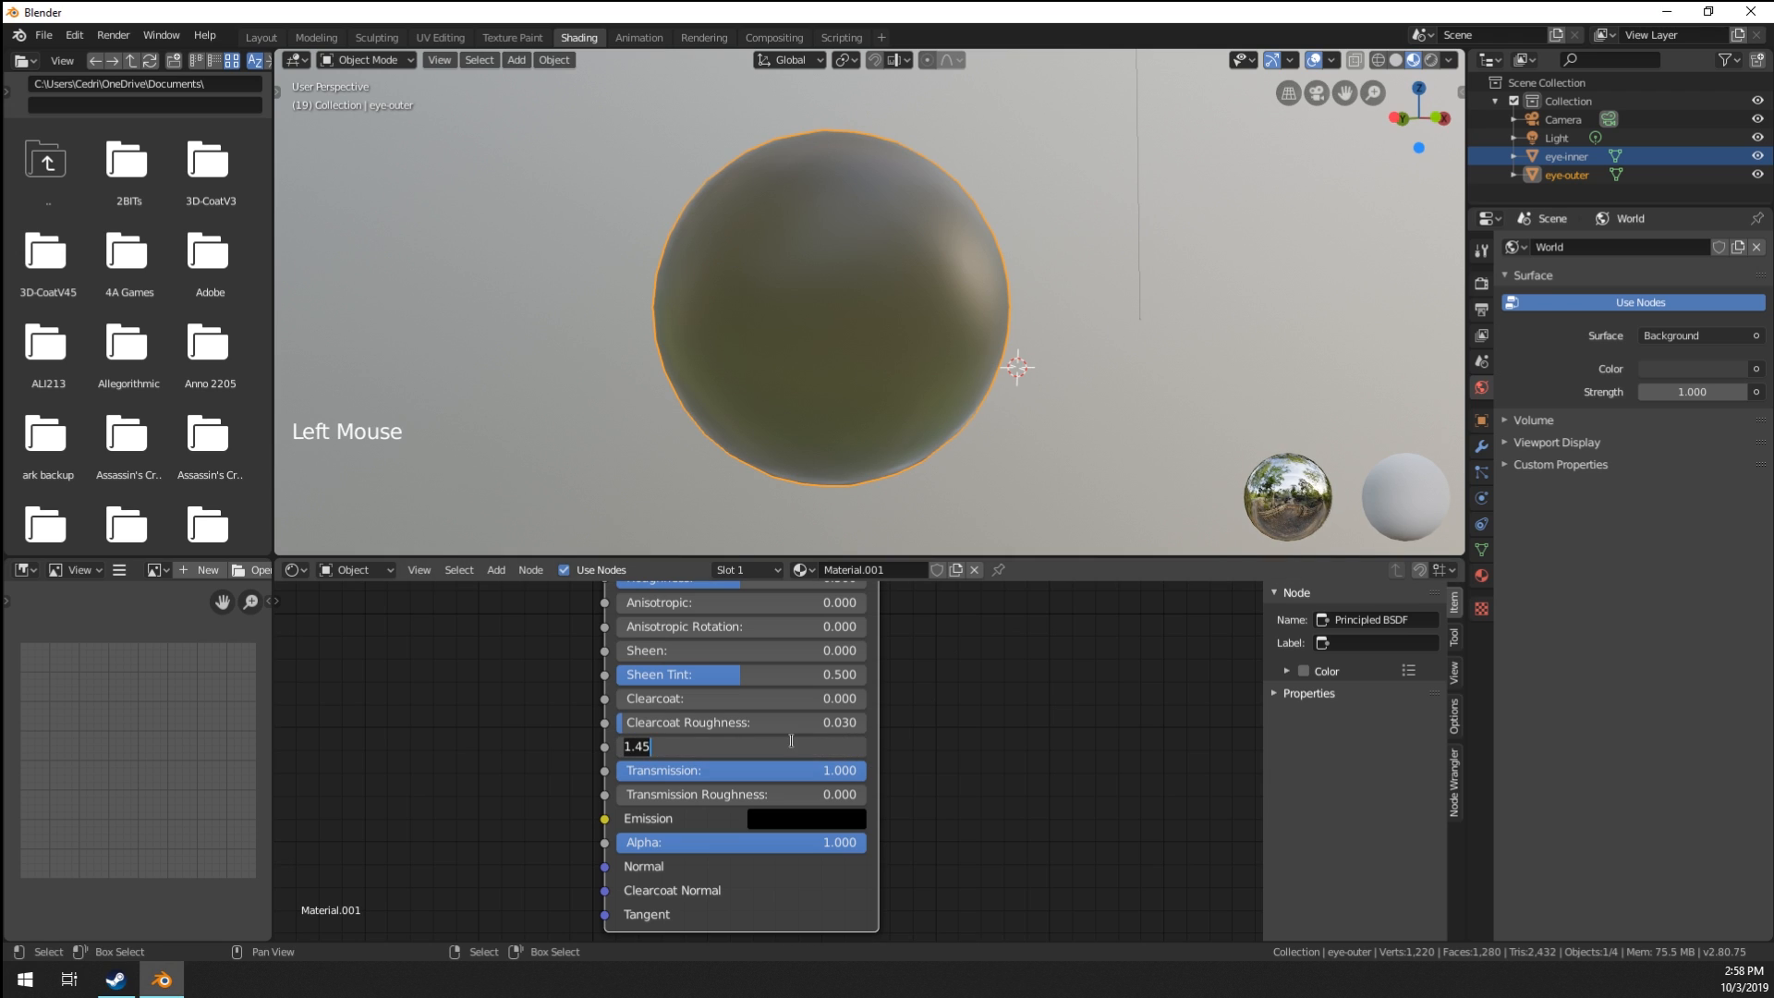
pyautogui.write('41')
pyautogui.press('Return')
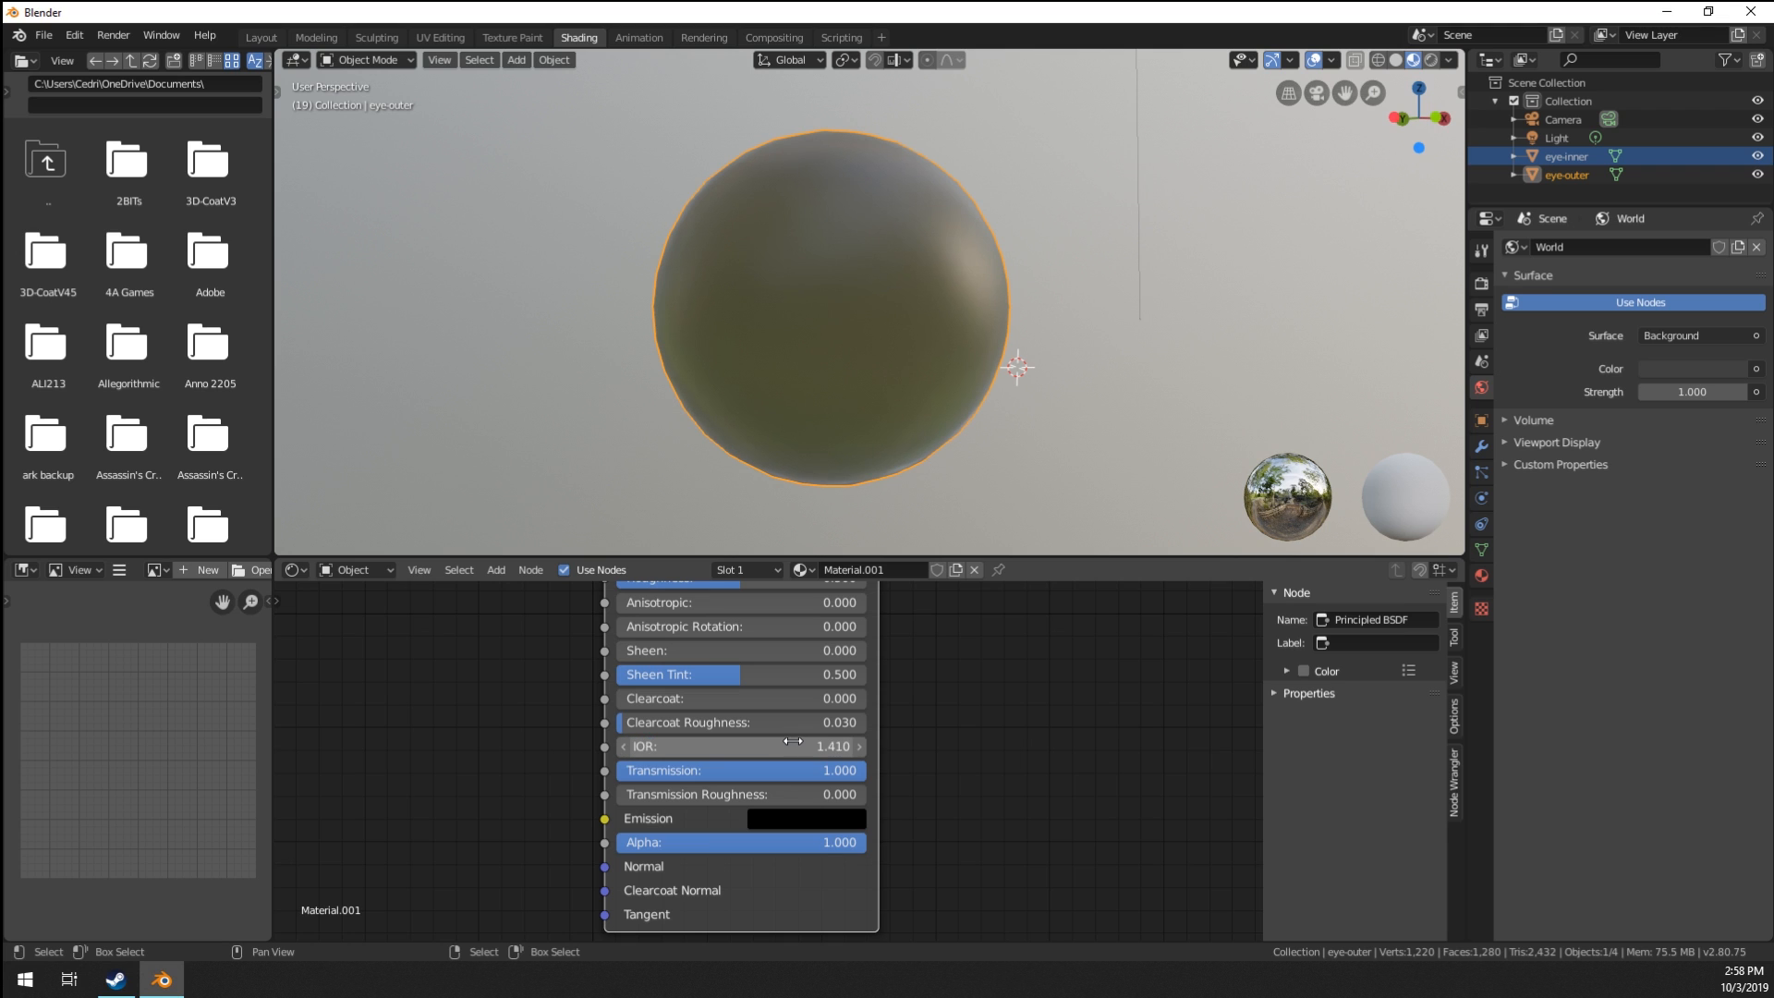
pyautogui.scroll(-2, 885, 730)
pyautogui.keyDown('shift'); pyautogui.moveTo(887, 733); pyautogui.dragTo(962, 780, button='middle'); pyautogui.keyUp('shift')
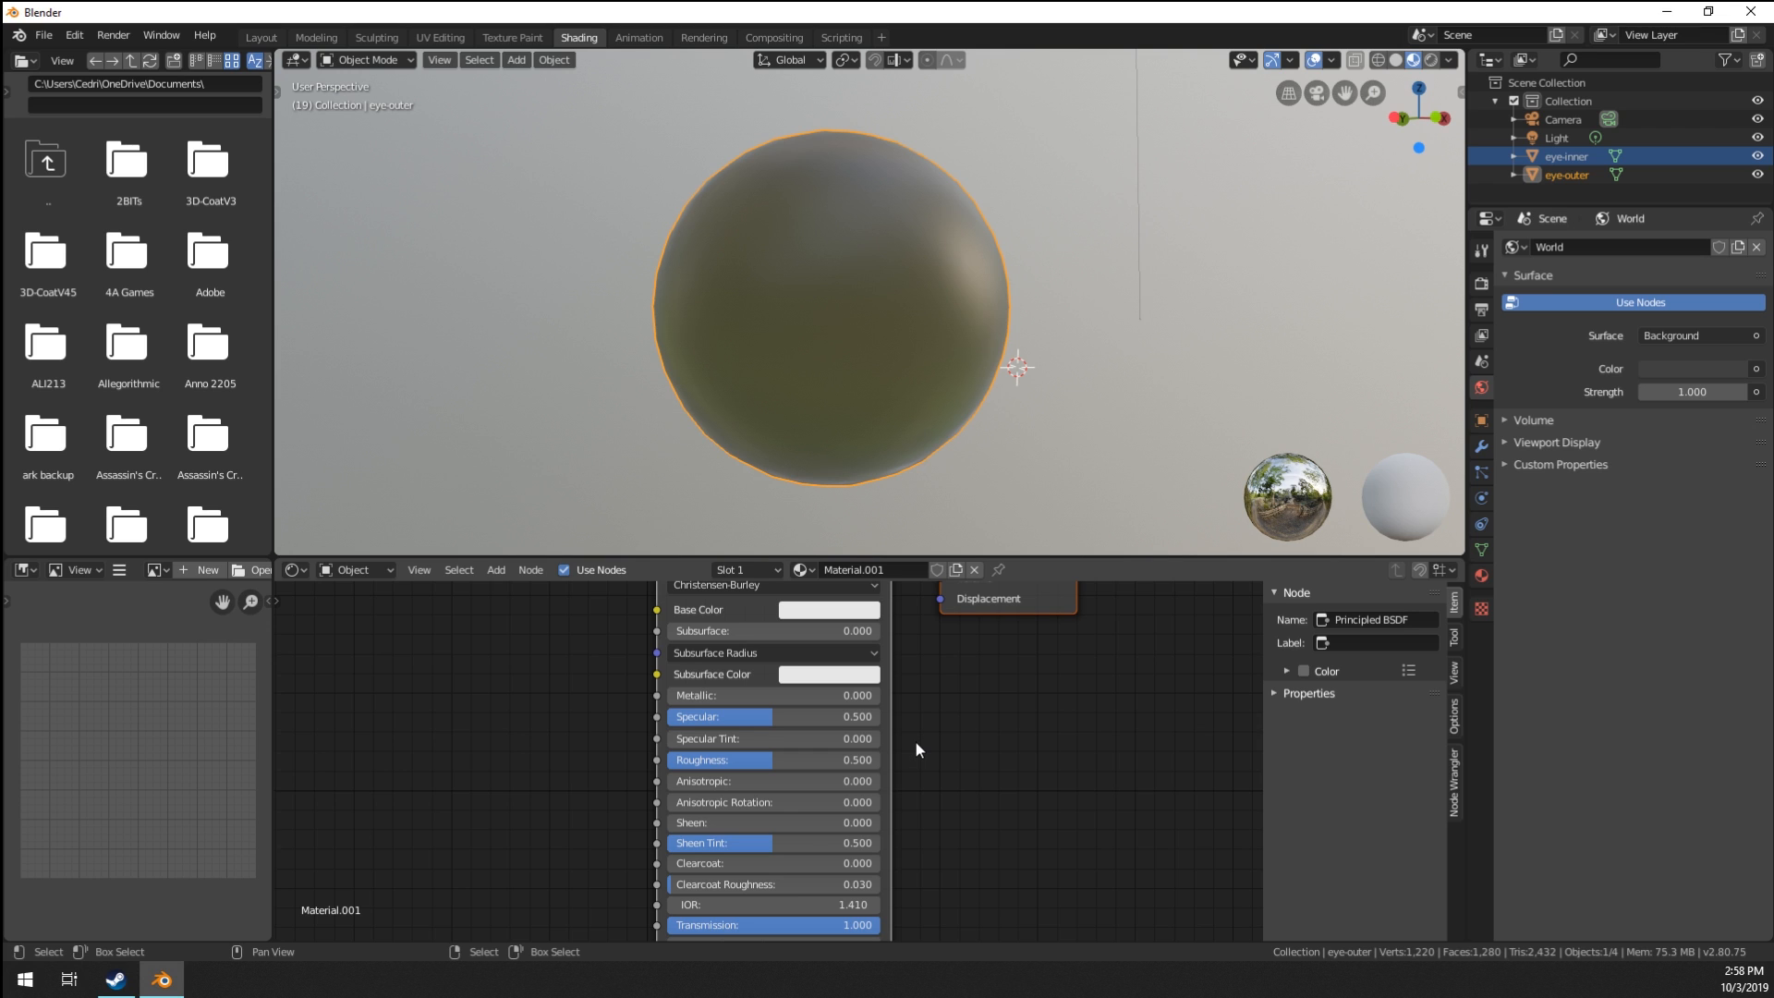
# Lower the Roughness of eye-outer's Principled BSDF to about 0.086 and check the glossy surface.
pyautogui.moveTo(812, 758); pyautogui.dragTo(720, 758)
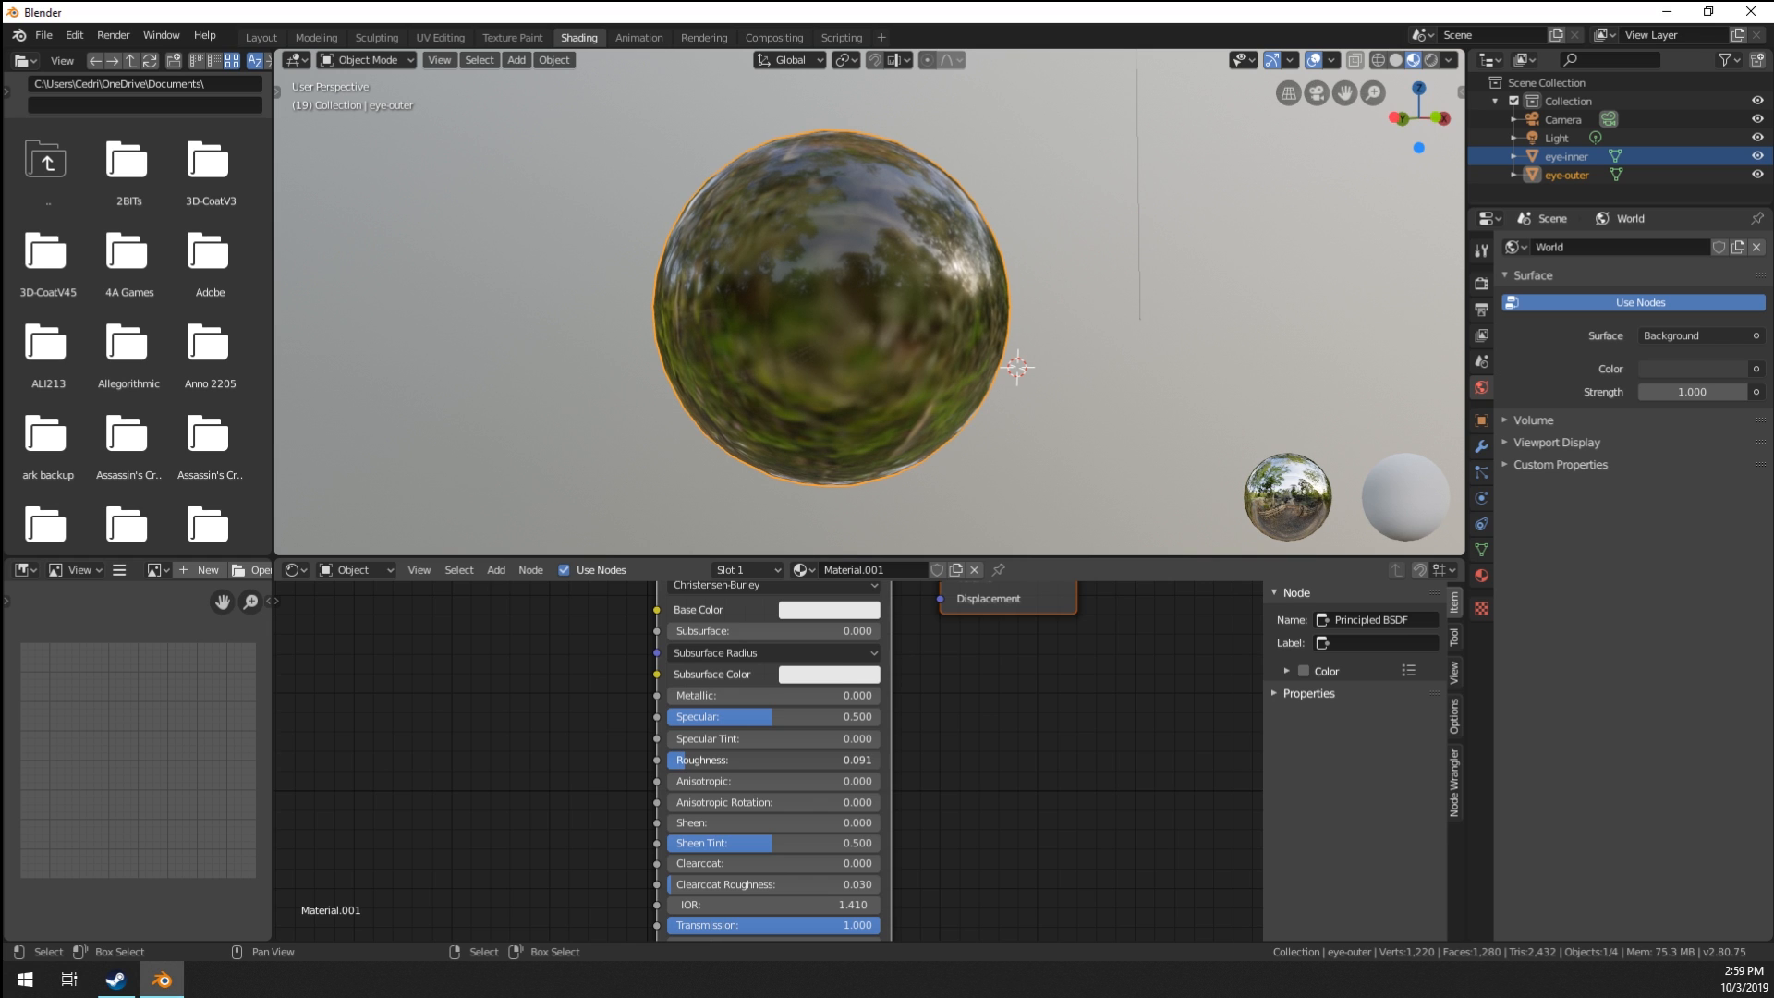
pyautogui.scroll(-2, 884, 465)
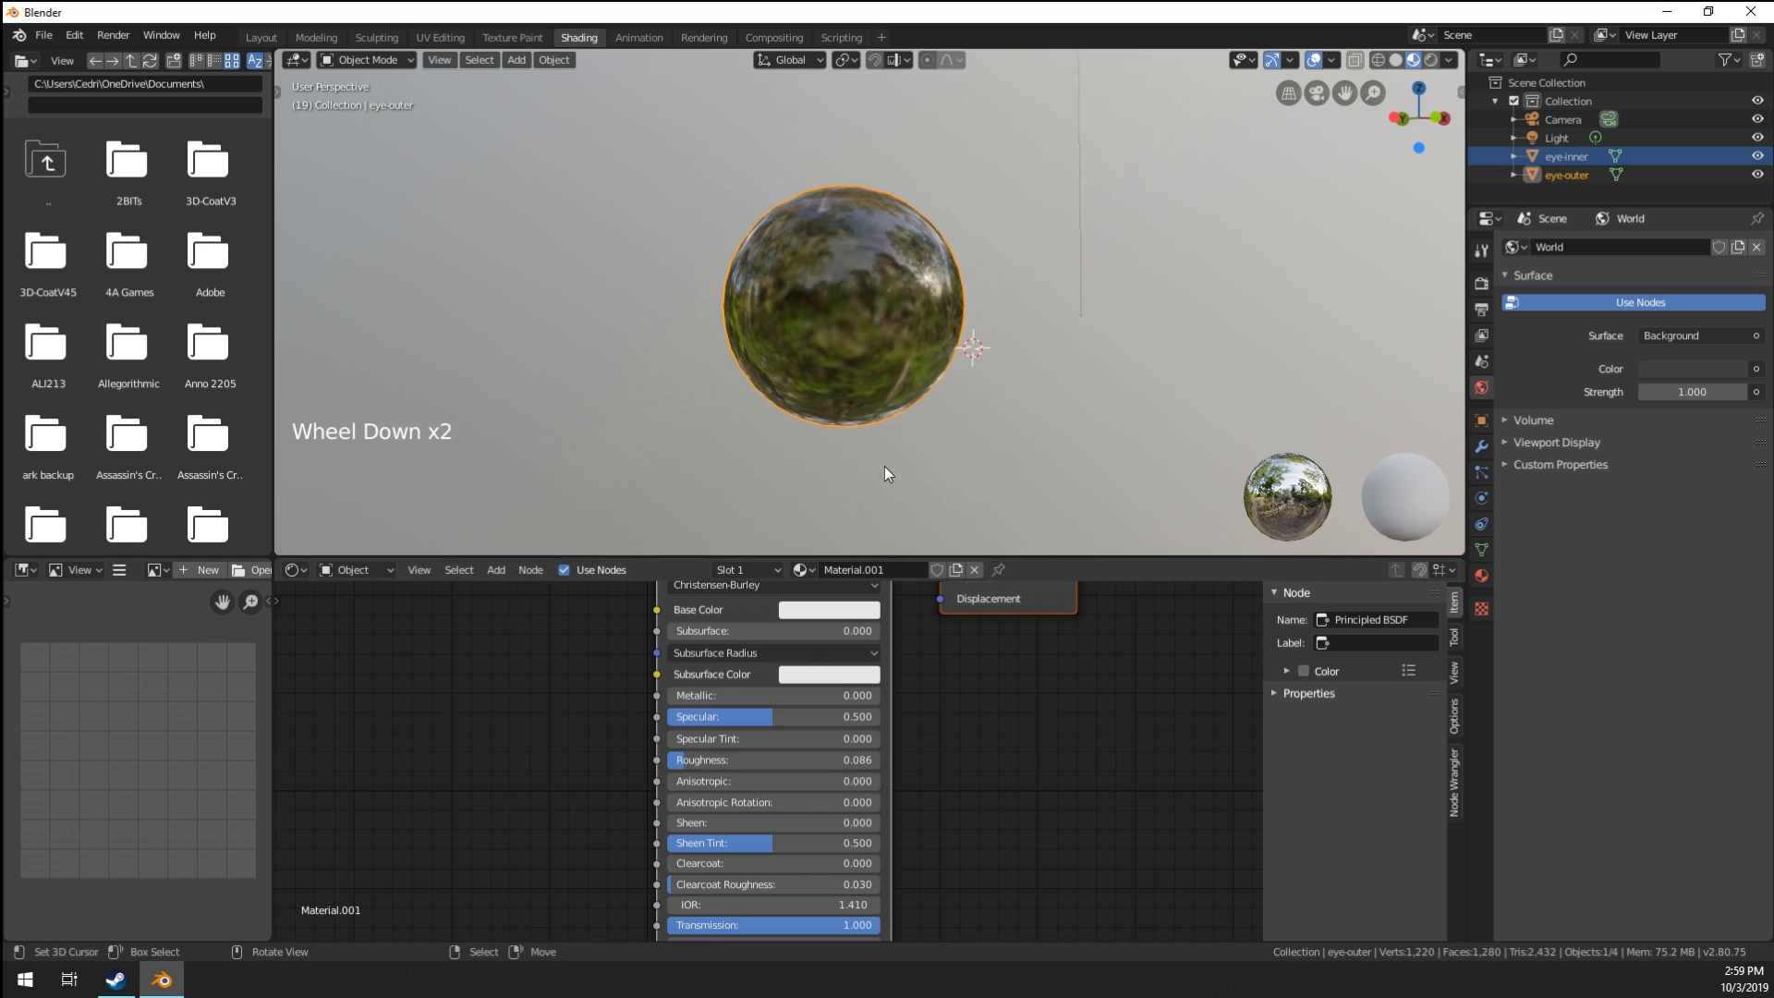
pyautogui.moveTo(884, 465); pyautogui.dragTo(797, 382, button='middle')
pyautogui.scroll(3, 851, 470)
pyautogui.scroll(-3, 824, 433)
pyautogui.scroll(2, 826, 432)
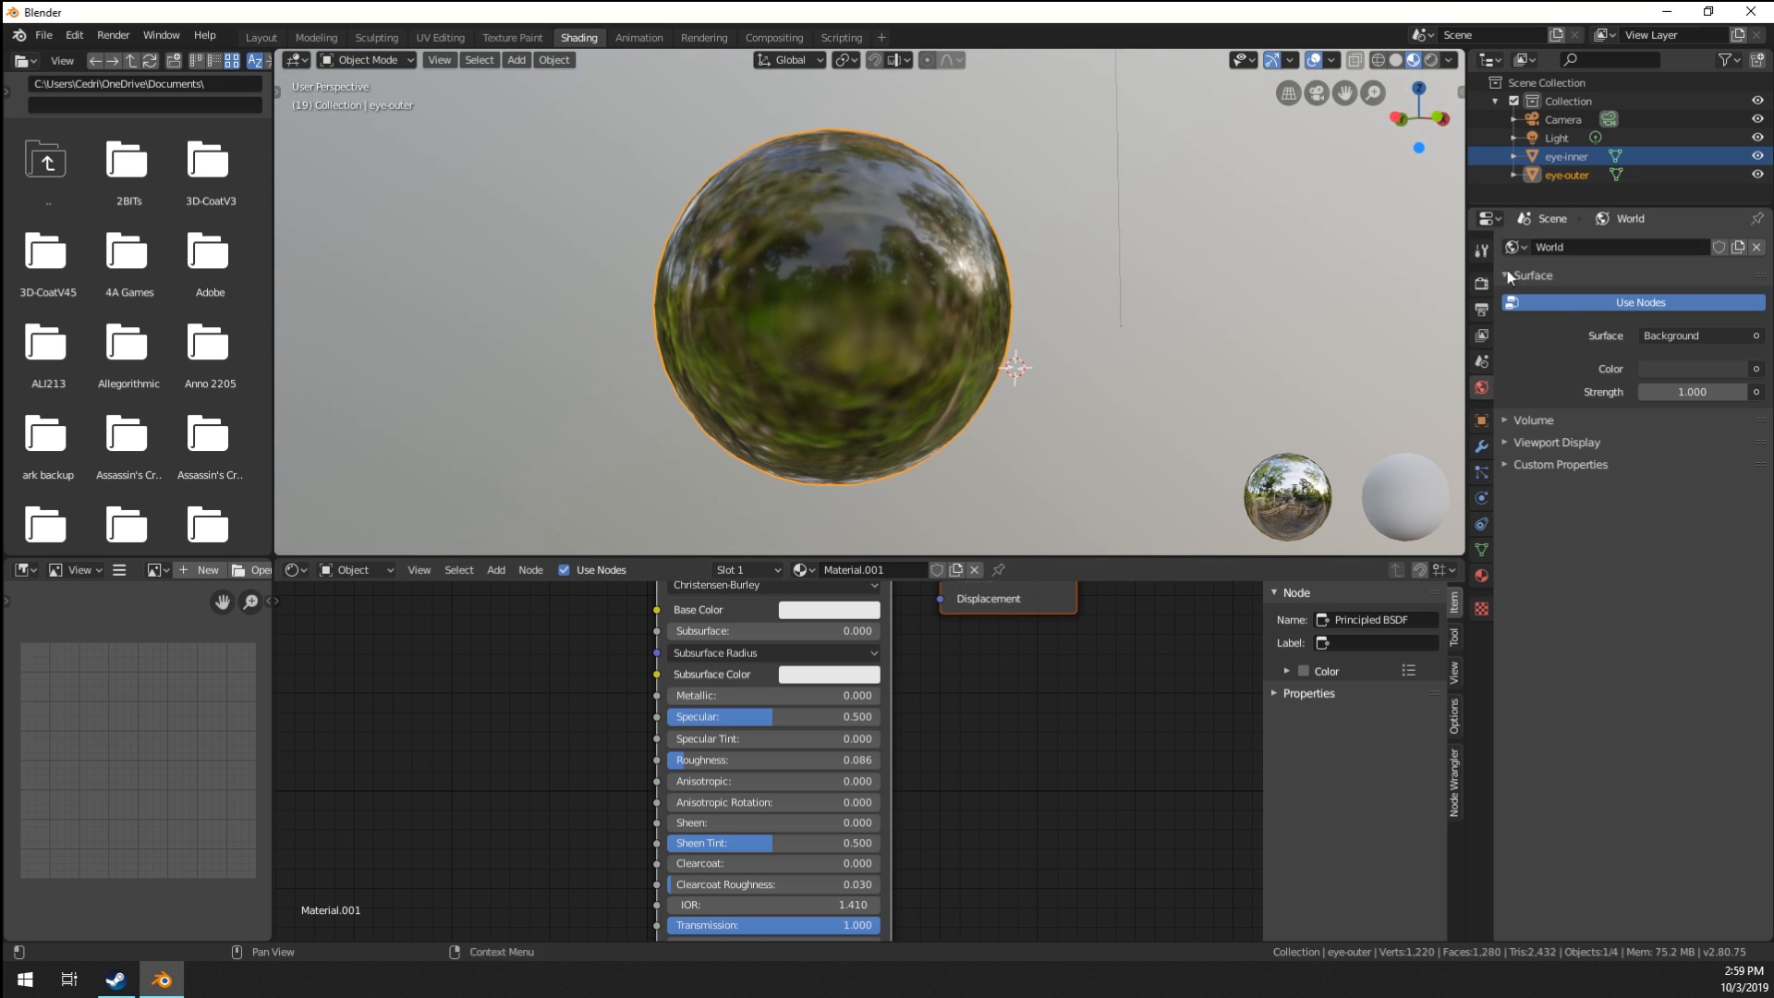
# Enable Screen Space Reflections with Refraction in the Eevee render settings.
pyautogui.click(1482, 288)
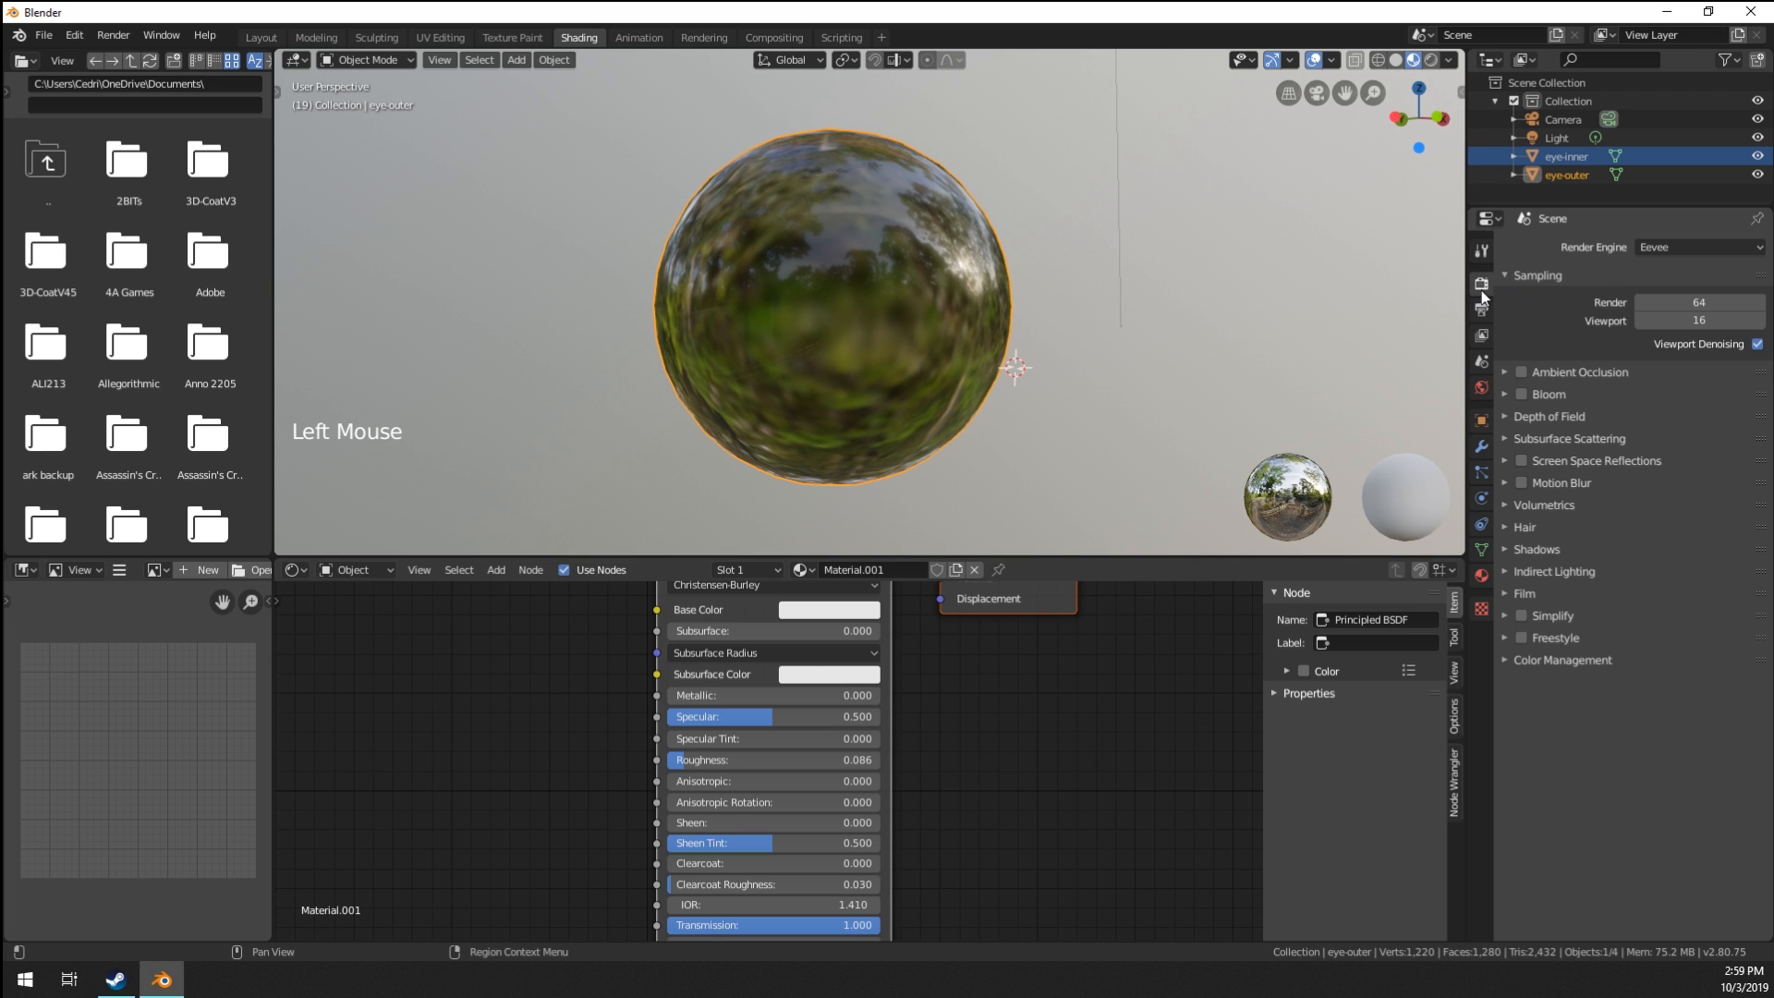
pyautogui.click(1505, 458)
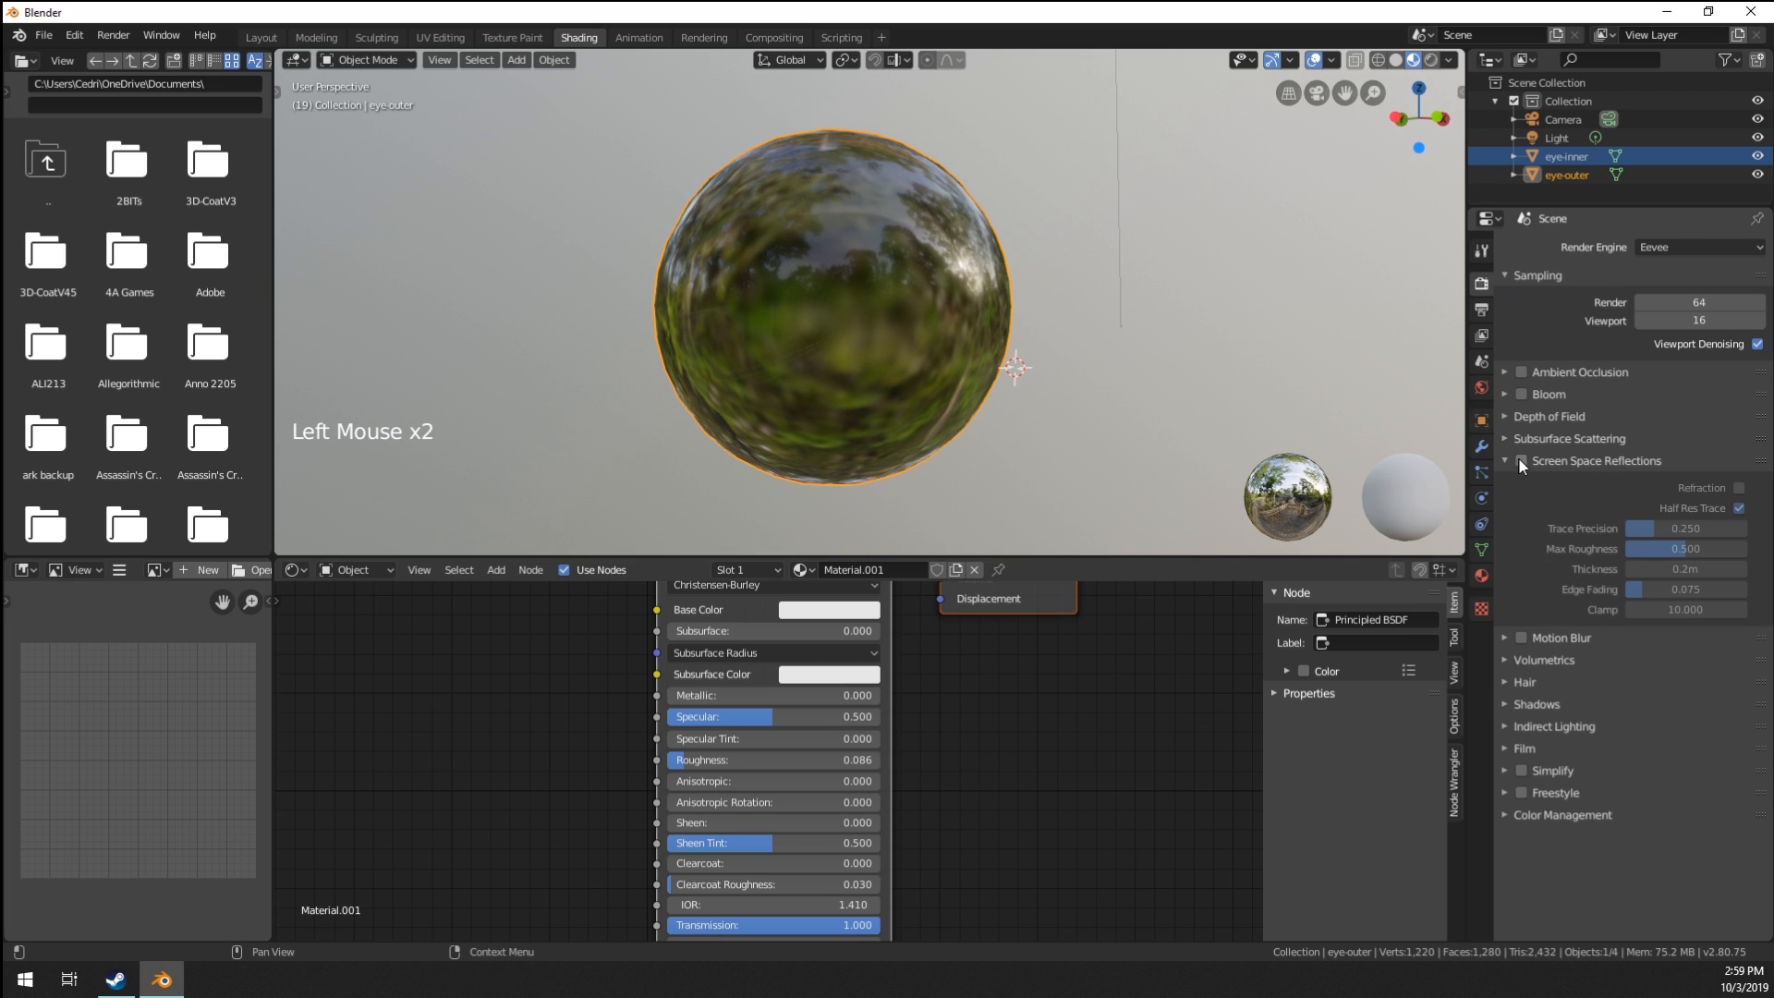
pyautogui.click(1522, 461)
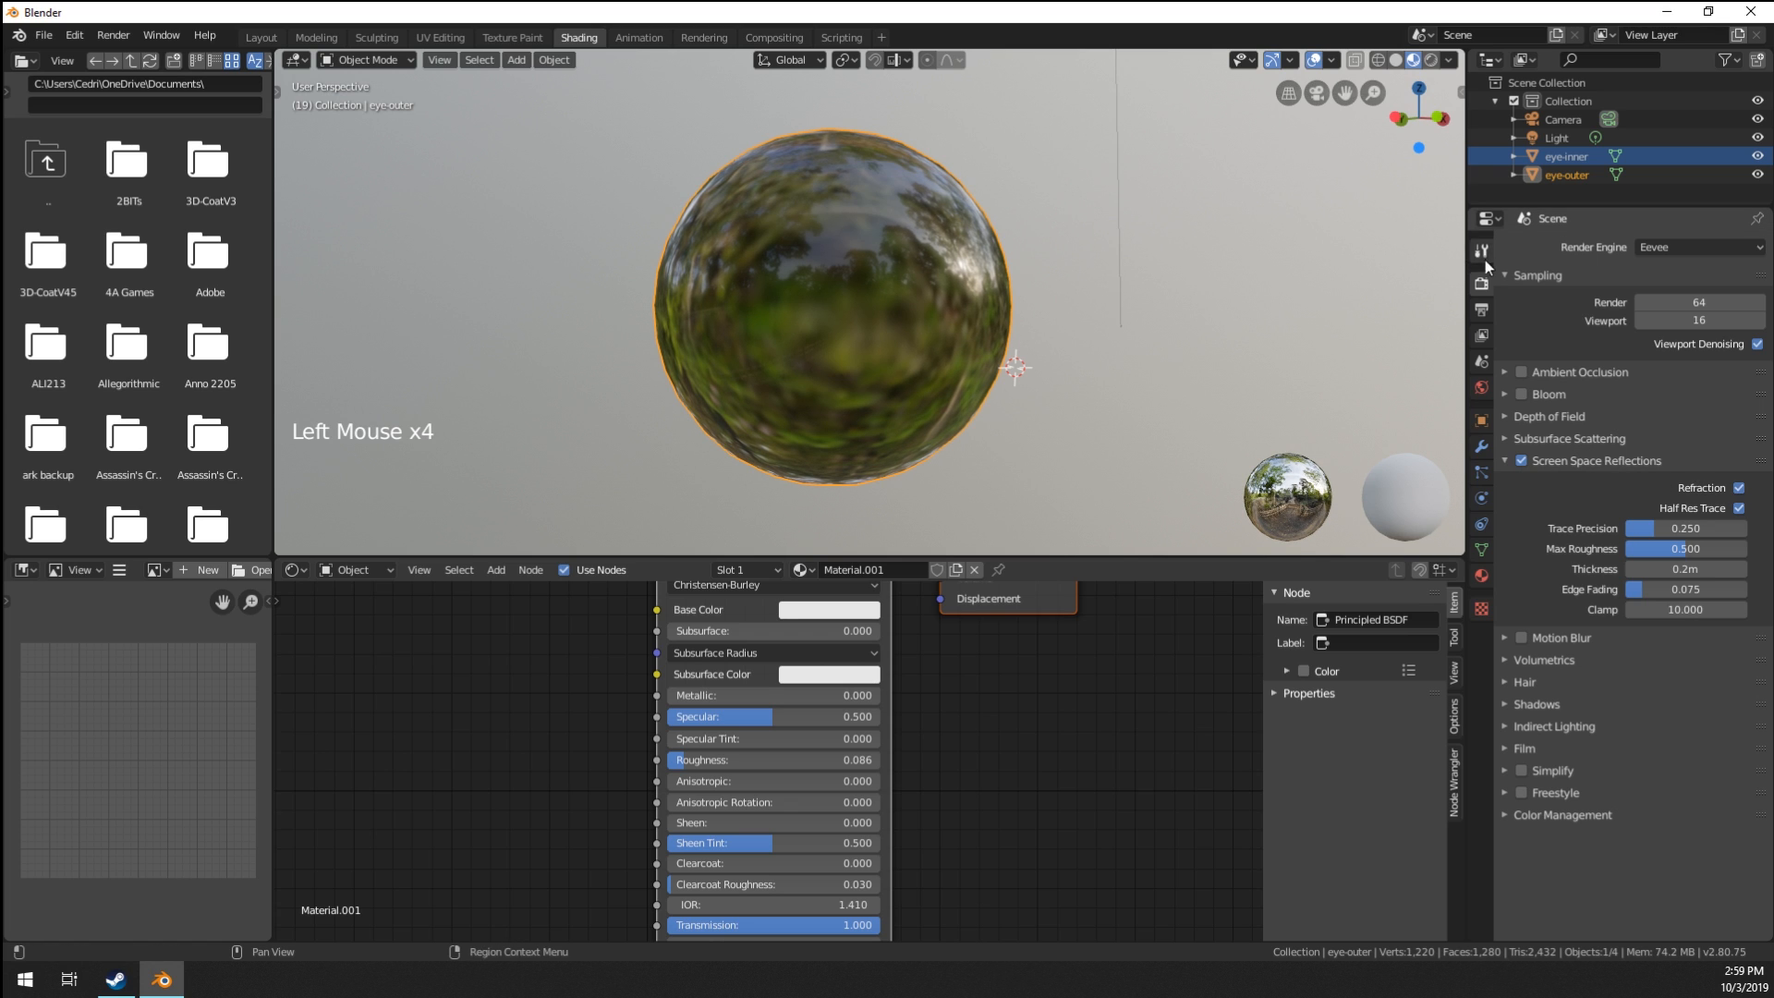
# Enable Screen Space Refraction in the settings of eye-outer's material and check the iris through the outer eye.
pyautogui.click(1482, 576)
pyautogui.scroll(-20, 1566, 573)
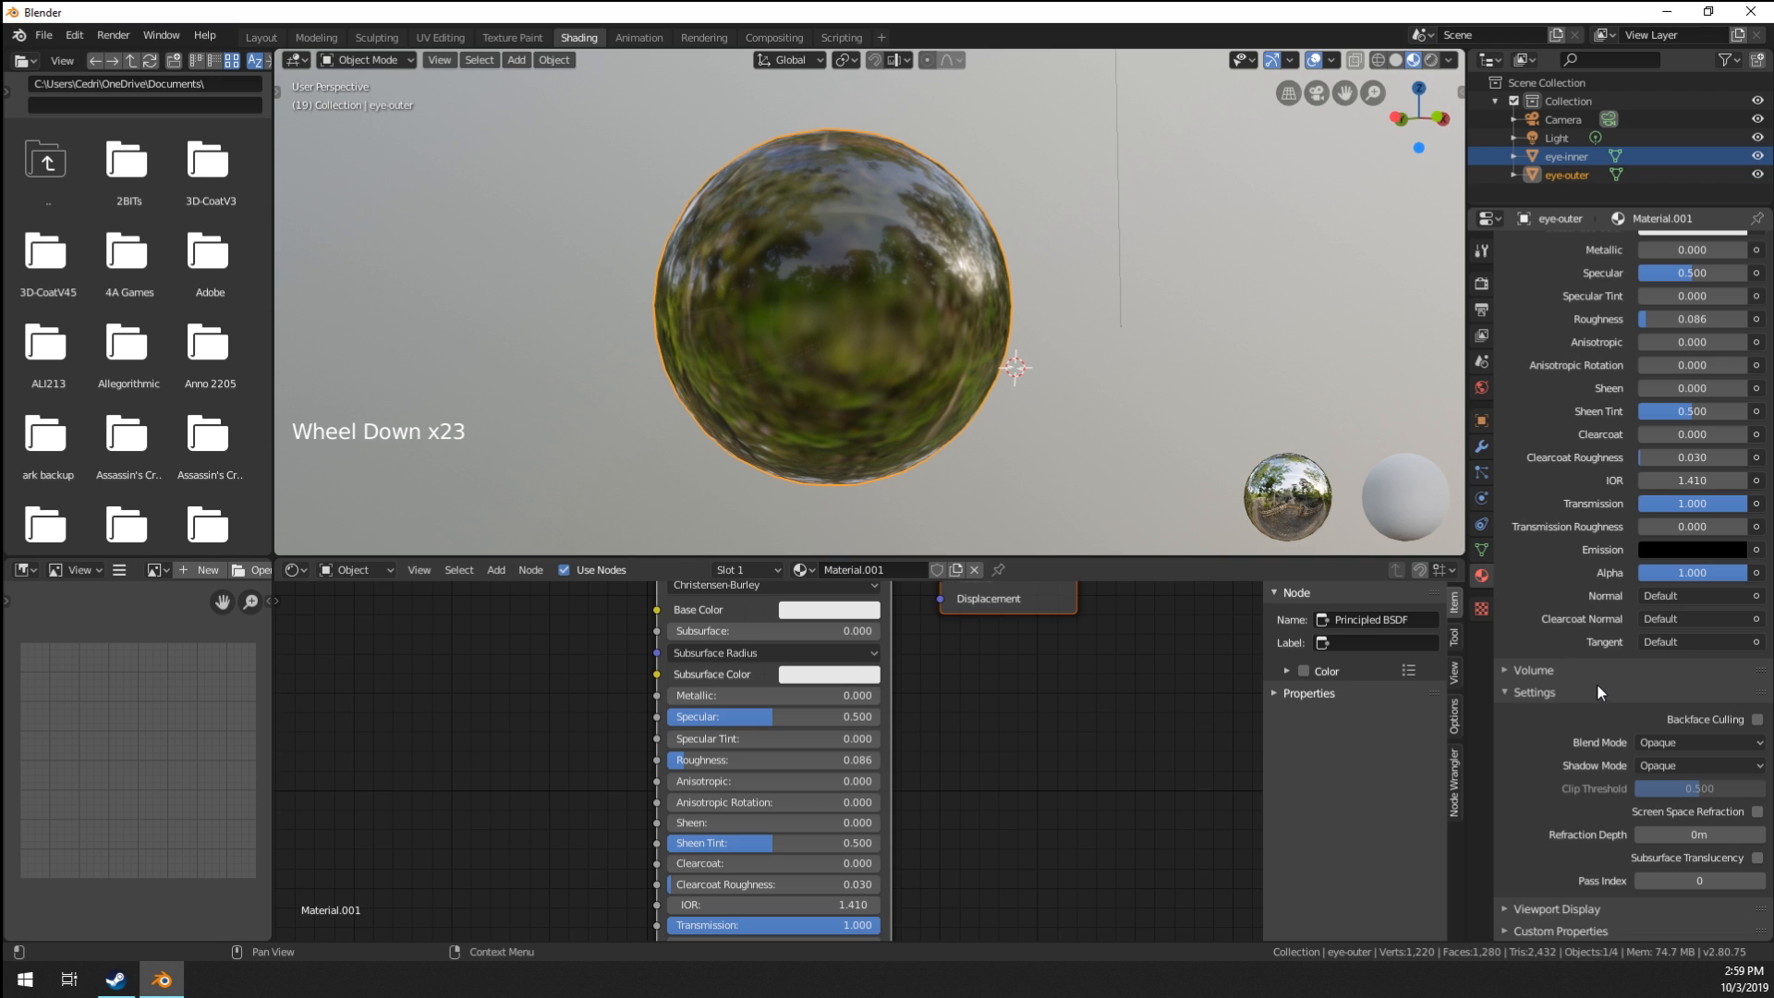
pyautogui.click(1757, 814)
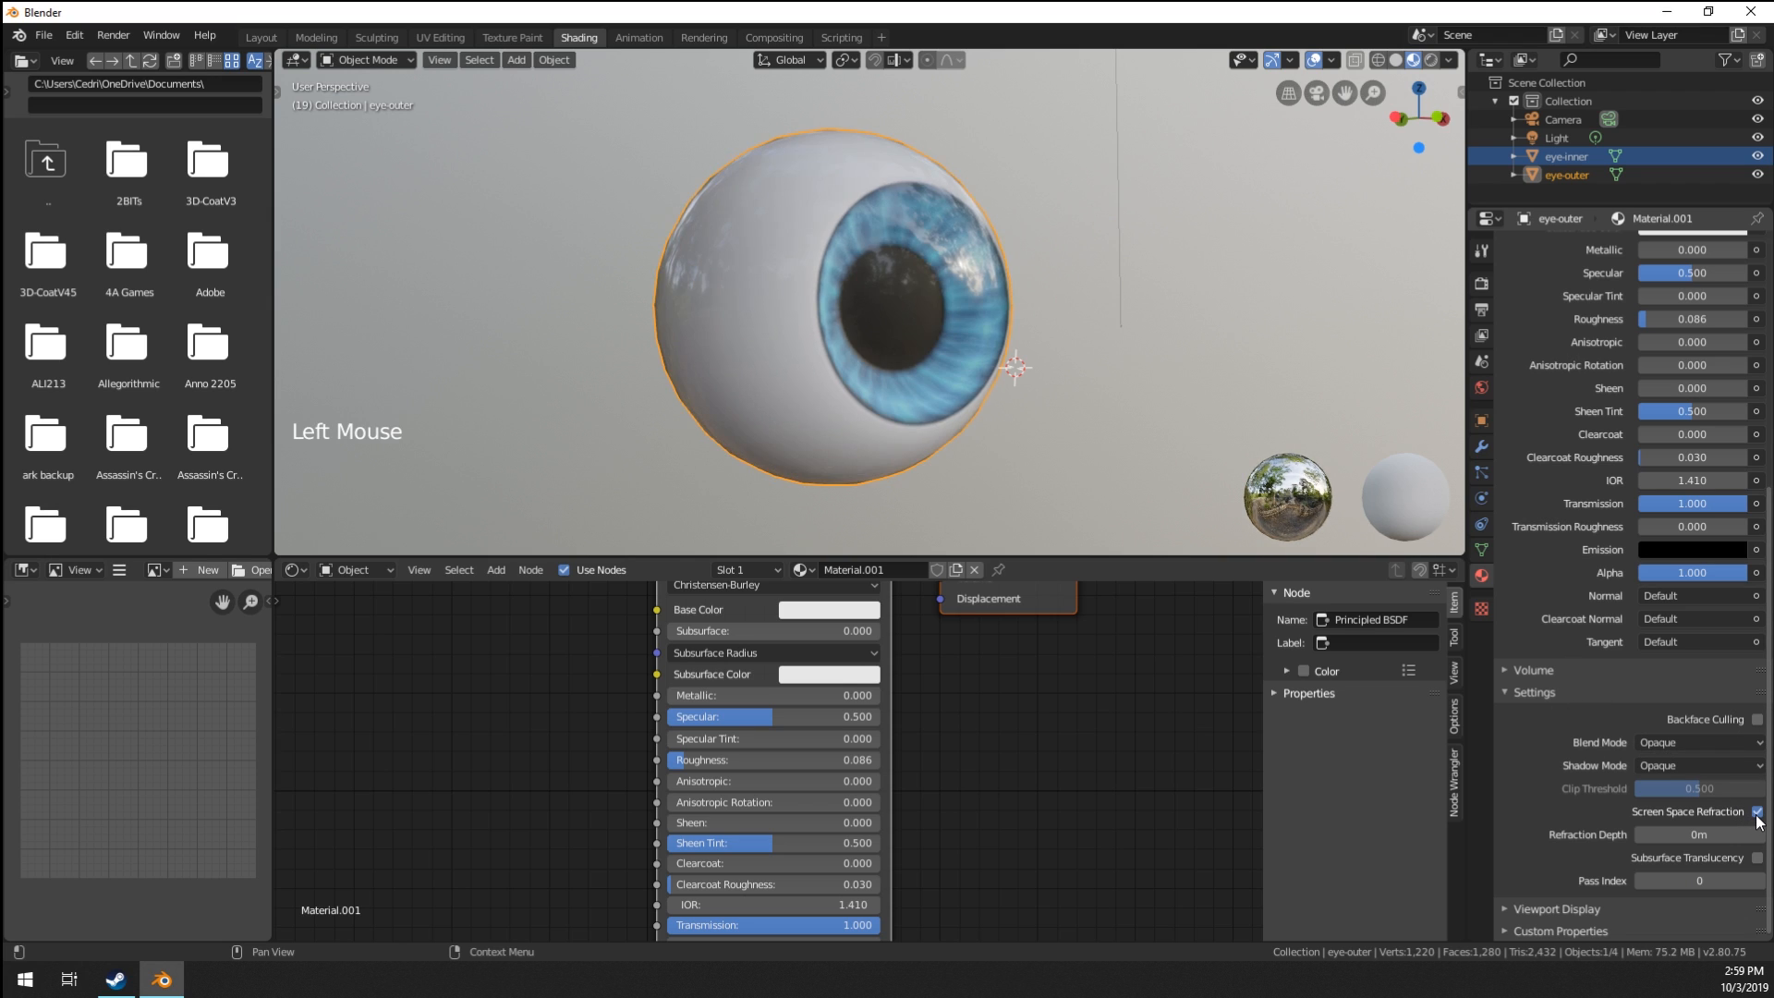
pyautogui.moveTo(933, 407); pyautogui.dragTo(990, 375, button='middle')
pyautogui.moveTo(998, 341); pyautogui.dragTo(967, 324, button='middle')
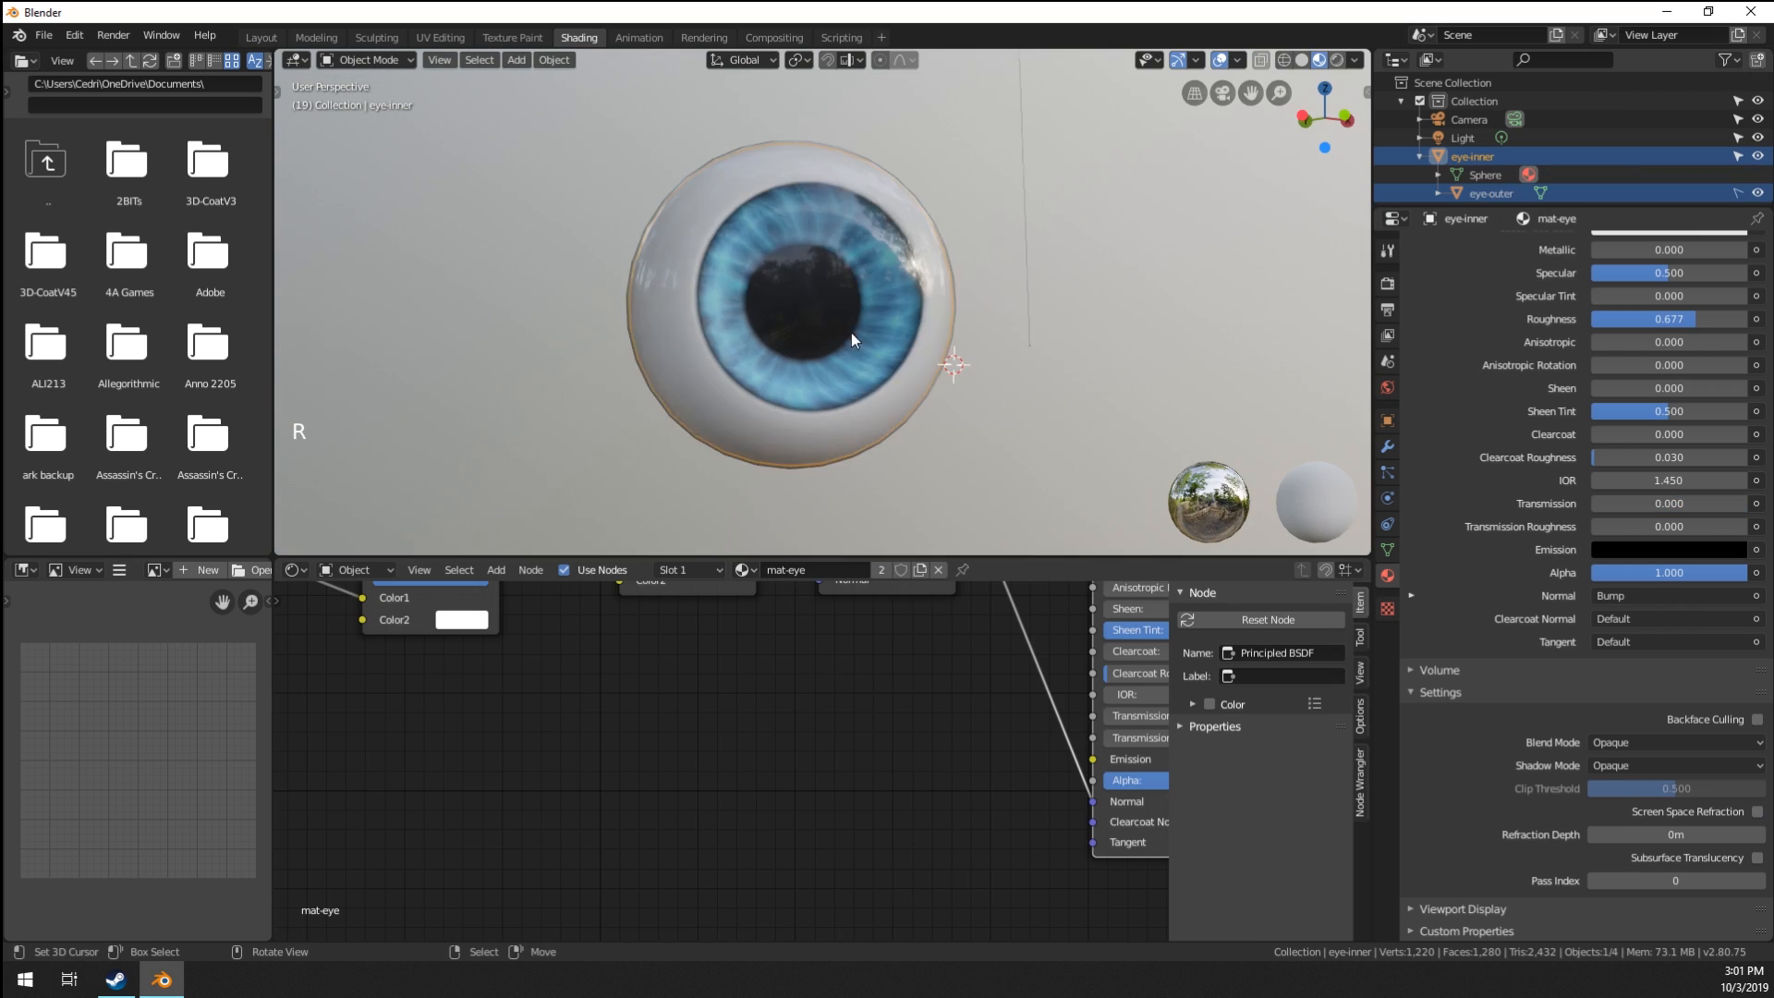
# Try a free trackball rotation of eye-inner together with its child eye-outer.
pyautogui.scroll(-2, 851, 333)
pyautogui.scroll(1, 867, 331)
pyautogui.press('r')
pyautogui.press('r')
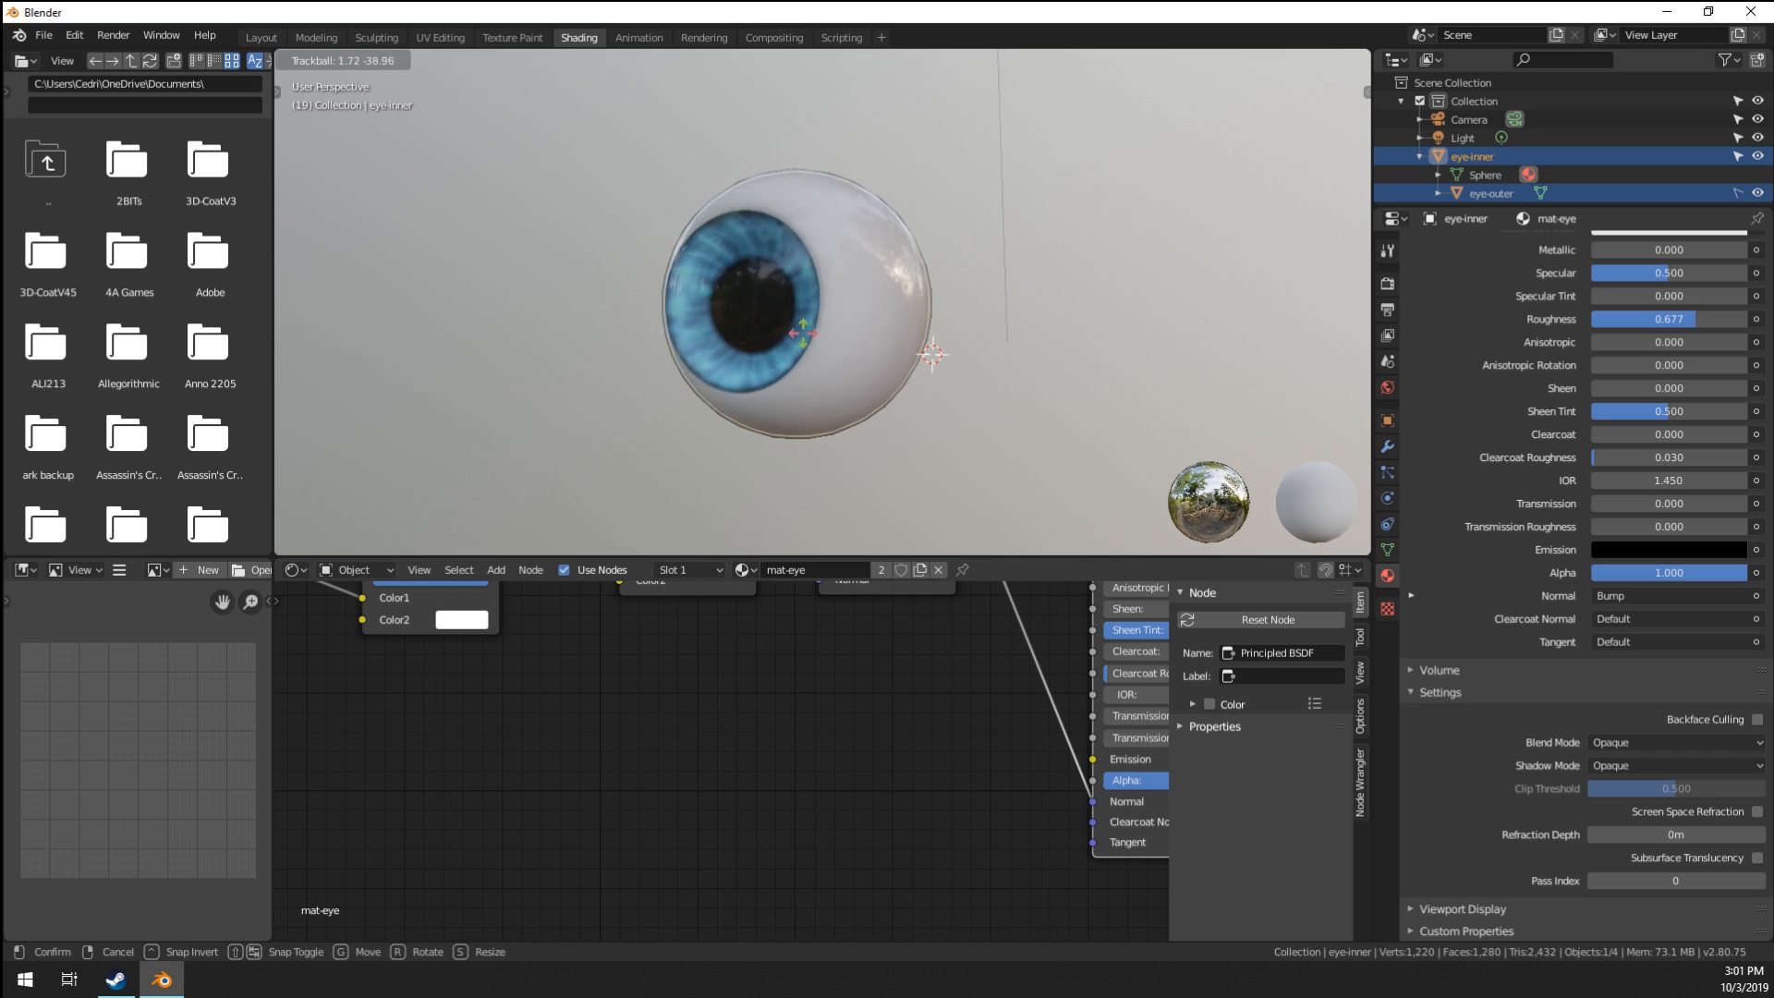
pyautogui.rightClick(862, 342)
# Enter Edit Mode on the eye-inner mesh.
pyautogui.scroll(3, 861, 342)
pyautogui.moveTo(842, 321); pyautogui.dragTo(813, 320, button='middle')
pyautogui.moveTo(584, 683); pyautogui.dragTo(669, 829, button='middle')
pyautogui.moveTo(597, 731); pyautogui.dragTo(682, 769, button='middle')
pyautogui.moveTo(634, 700); pyautogui.dragTo(701, 684, button='middle')
pyautogui.scroll(-3, 702, 684)
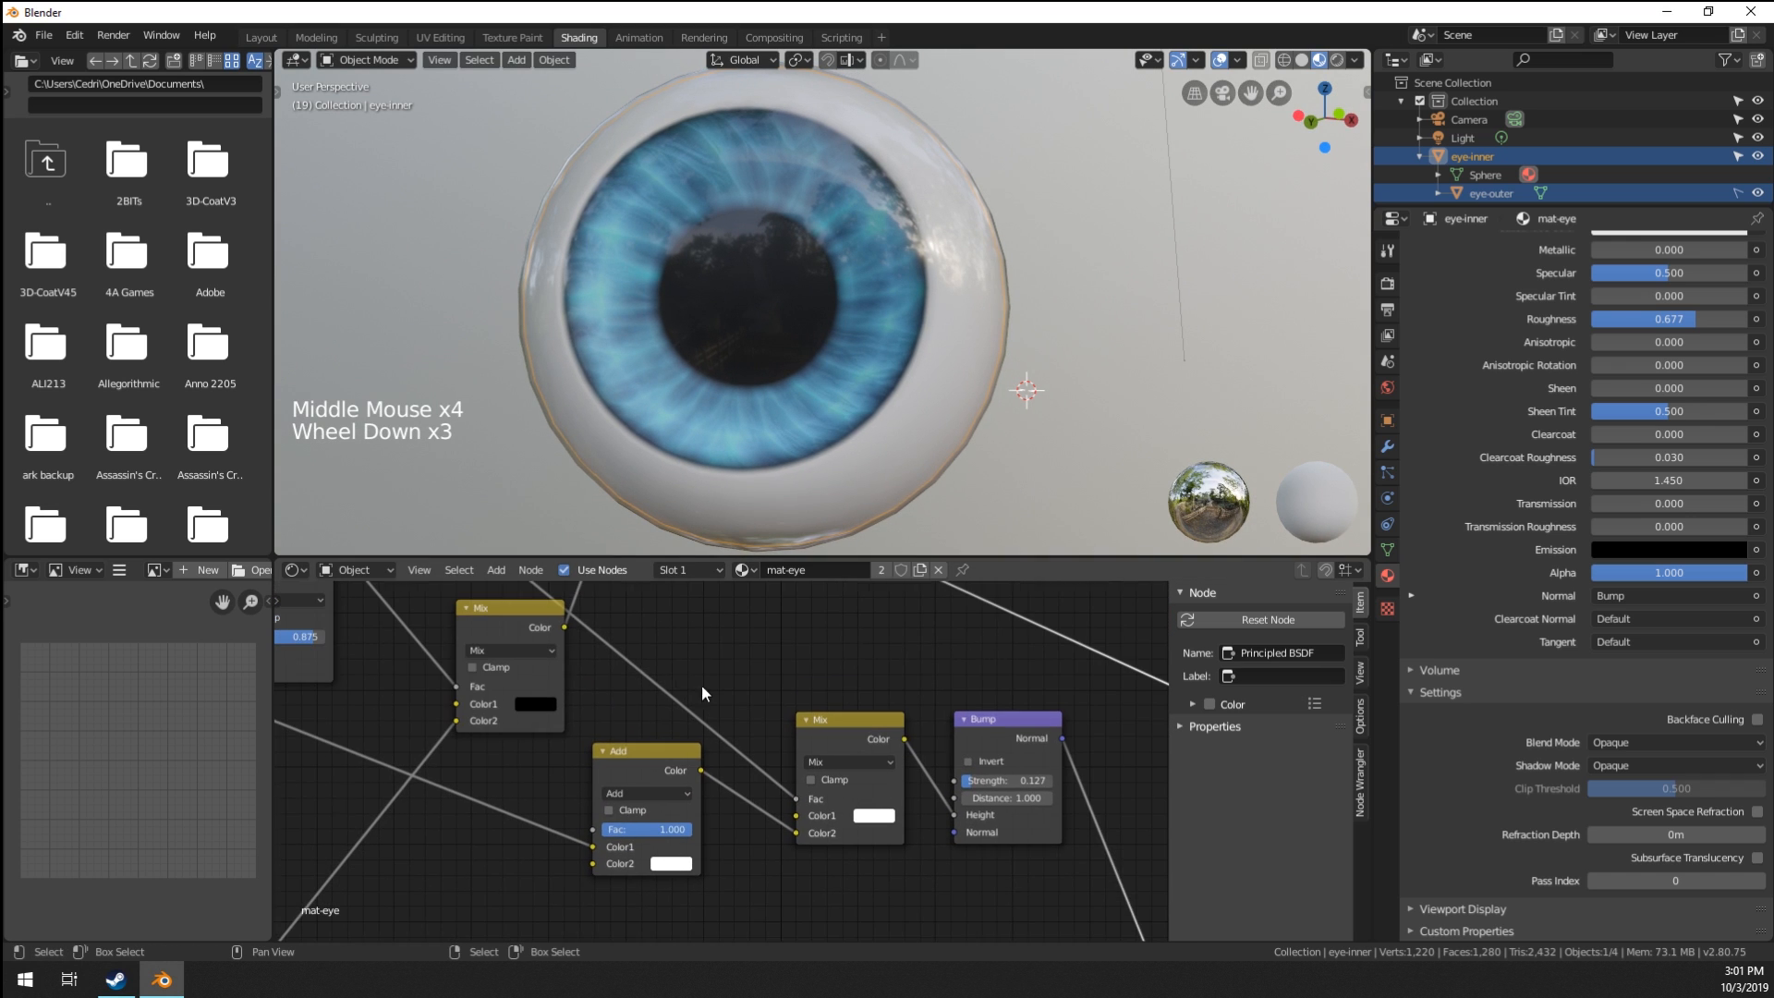
pyautogui.press('Tab')
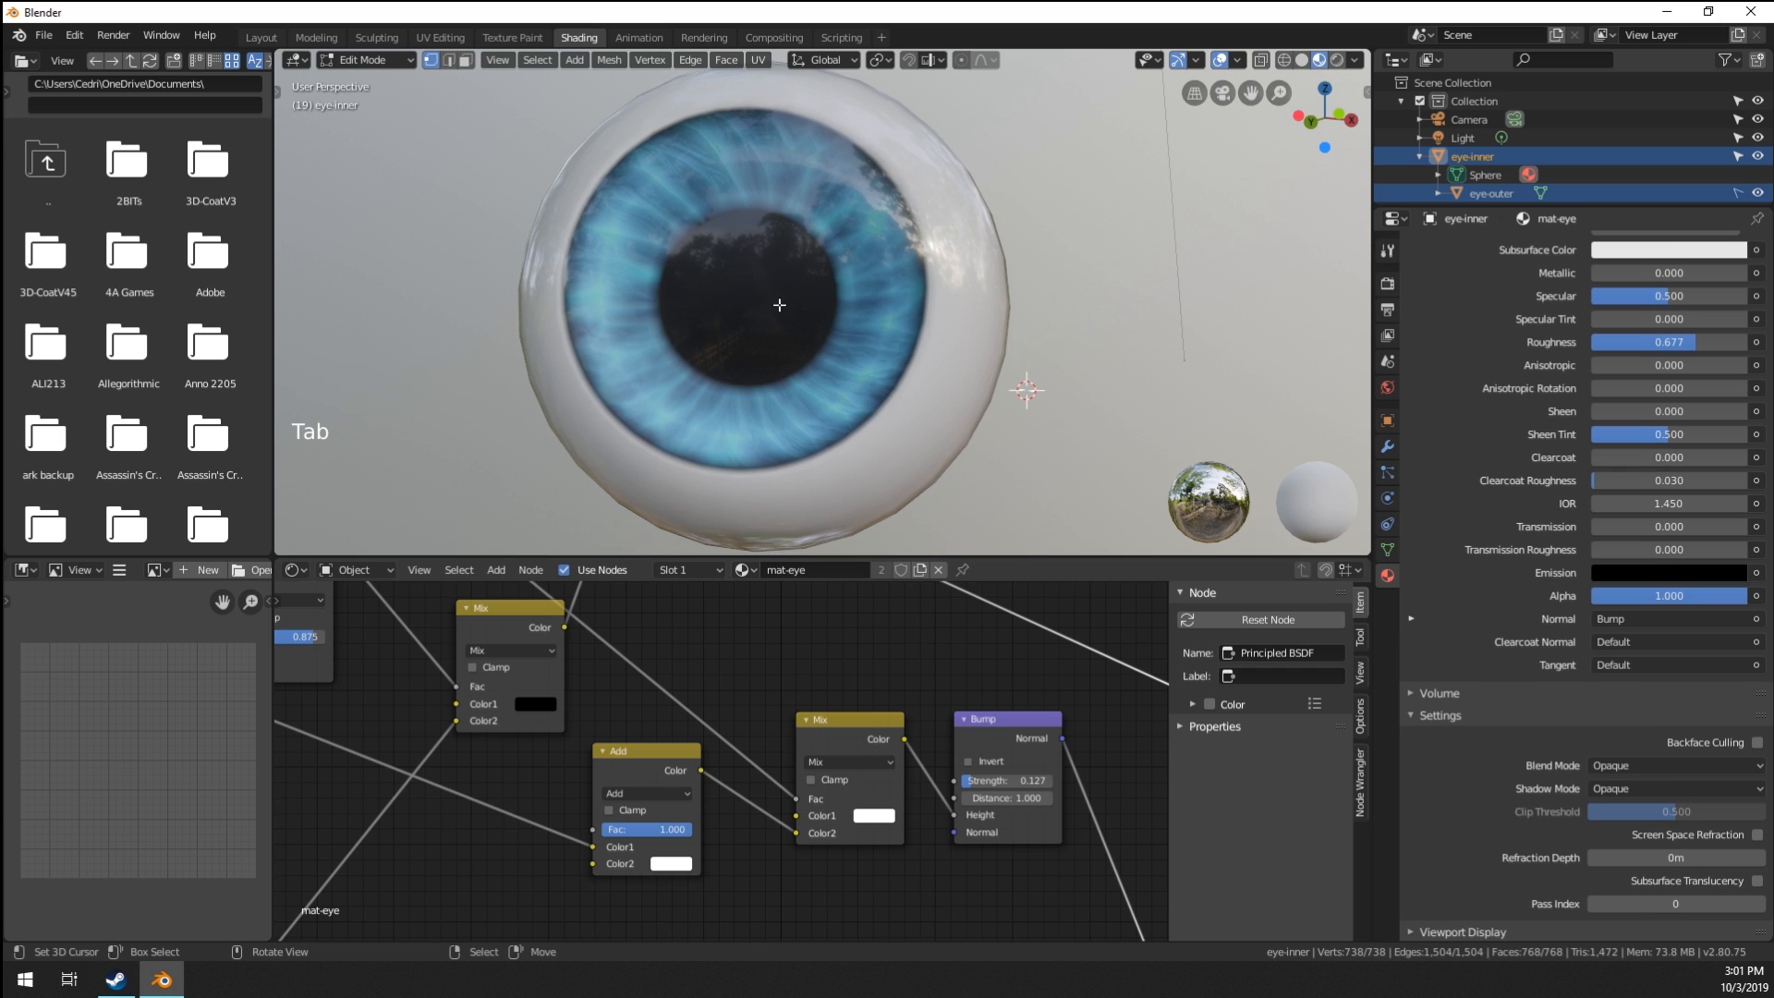
pyautogui.click(1239, 57)
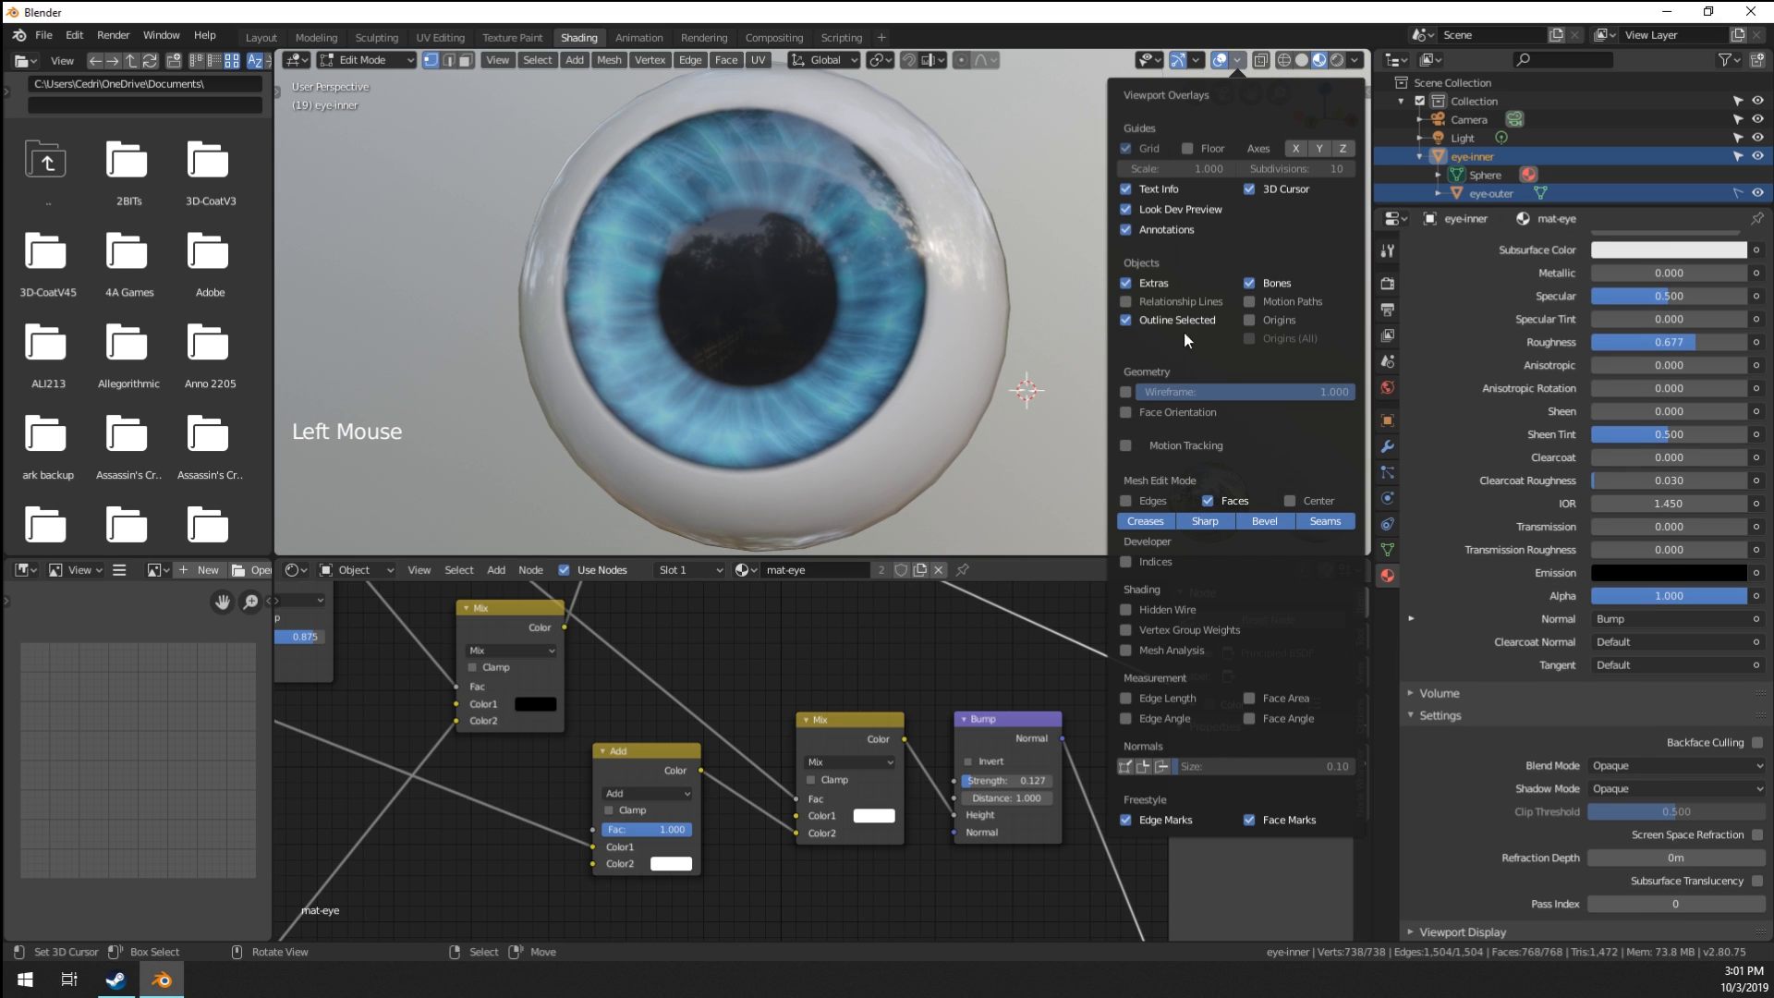
pyautogui.click(1126, 392)
pyautogui.moveTo(1208, 392)
pyautogui.mouseDown()
pyautogui.moveTo(1102, 391)
pyautogui.moveTo(1208, 391)
pyautogui.mouseUp()
pyautogui.click(1126, 392)
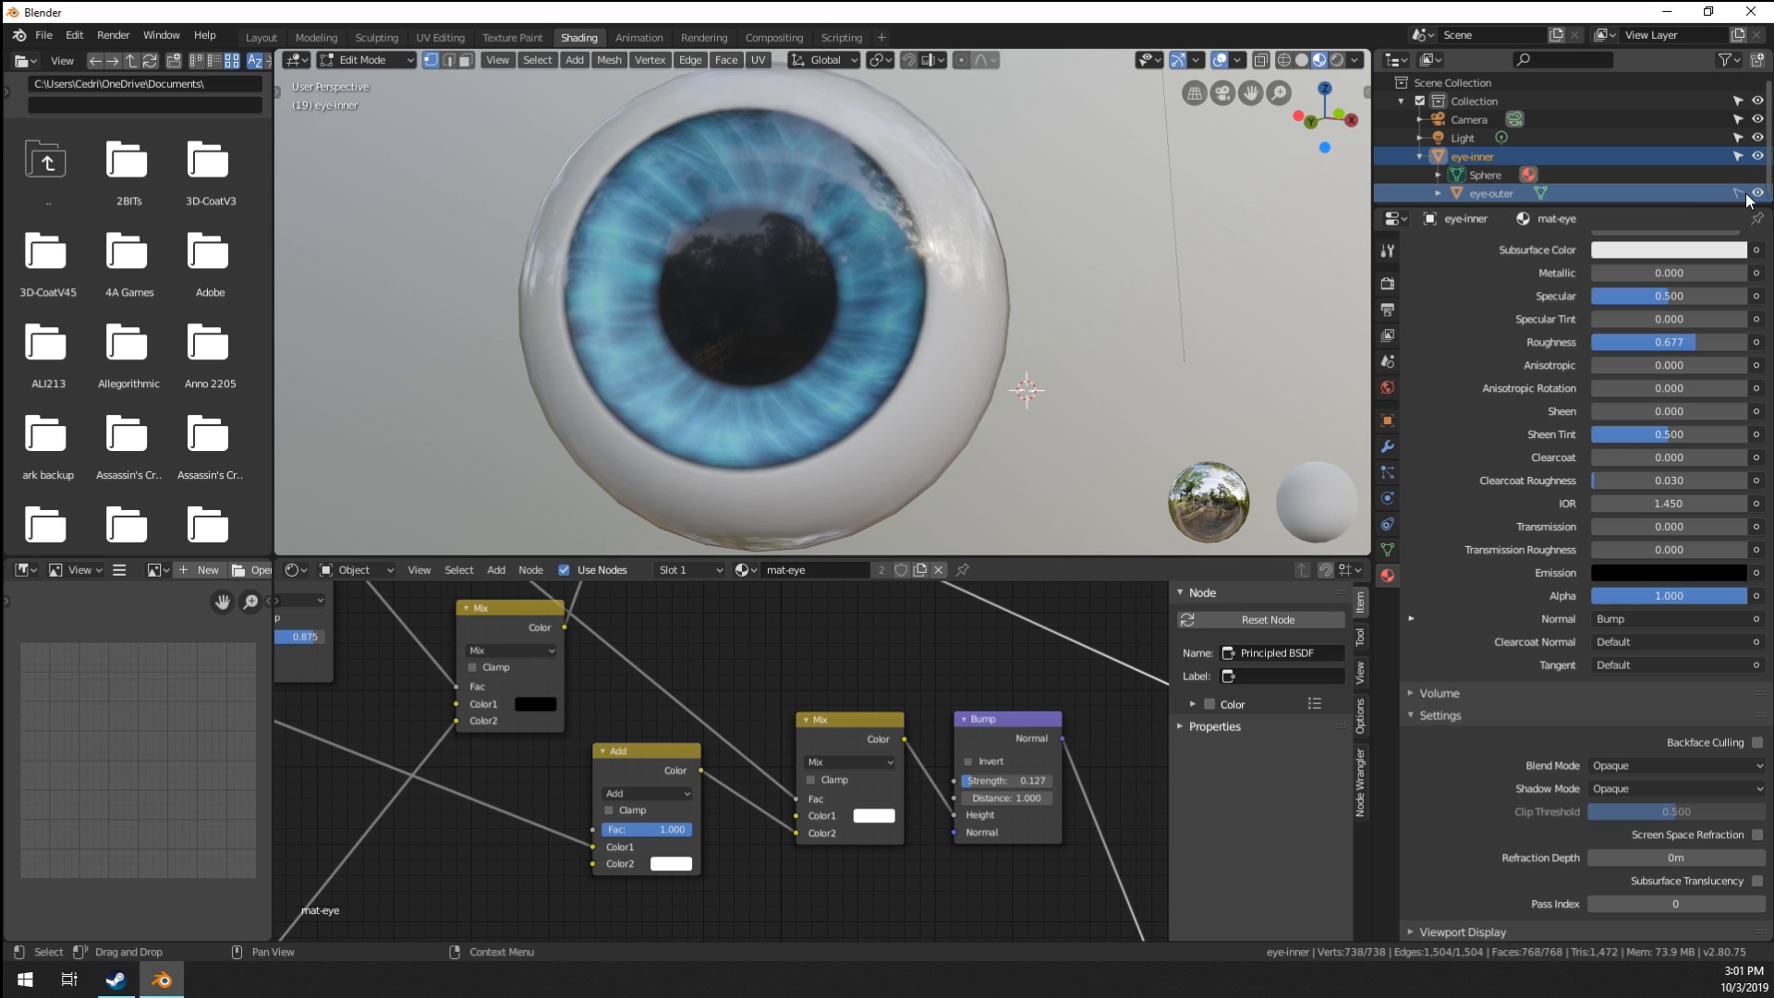
# Hide eye-outer and select the edge loop around the pupil on eye-inner.
pyautogui.click(1757, 193)
pyautogui.moveTo(760, 297); pyautogui.dragTo(891, 333, button='middle')
pyautogui.scroll(1, 802, 303)
pyautogui.scroll(1, 903, 282)
pyautogui.keyDown('alt'); pyautogui.rightClick(904, 280); pyautogui.keyUp('alt')
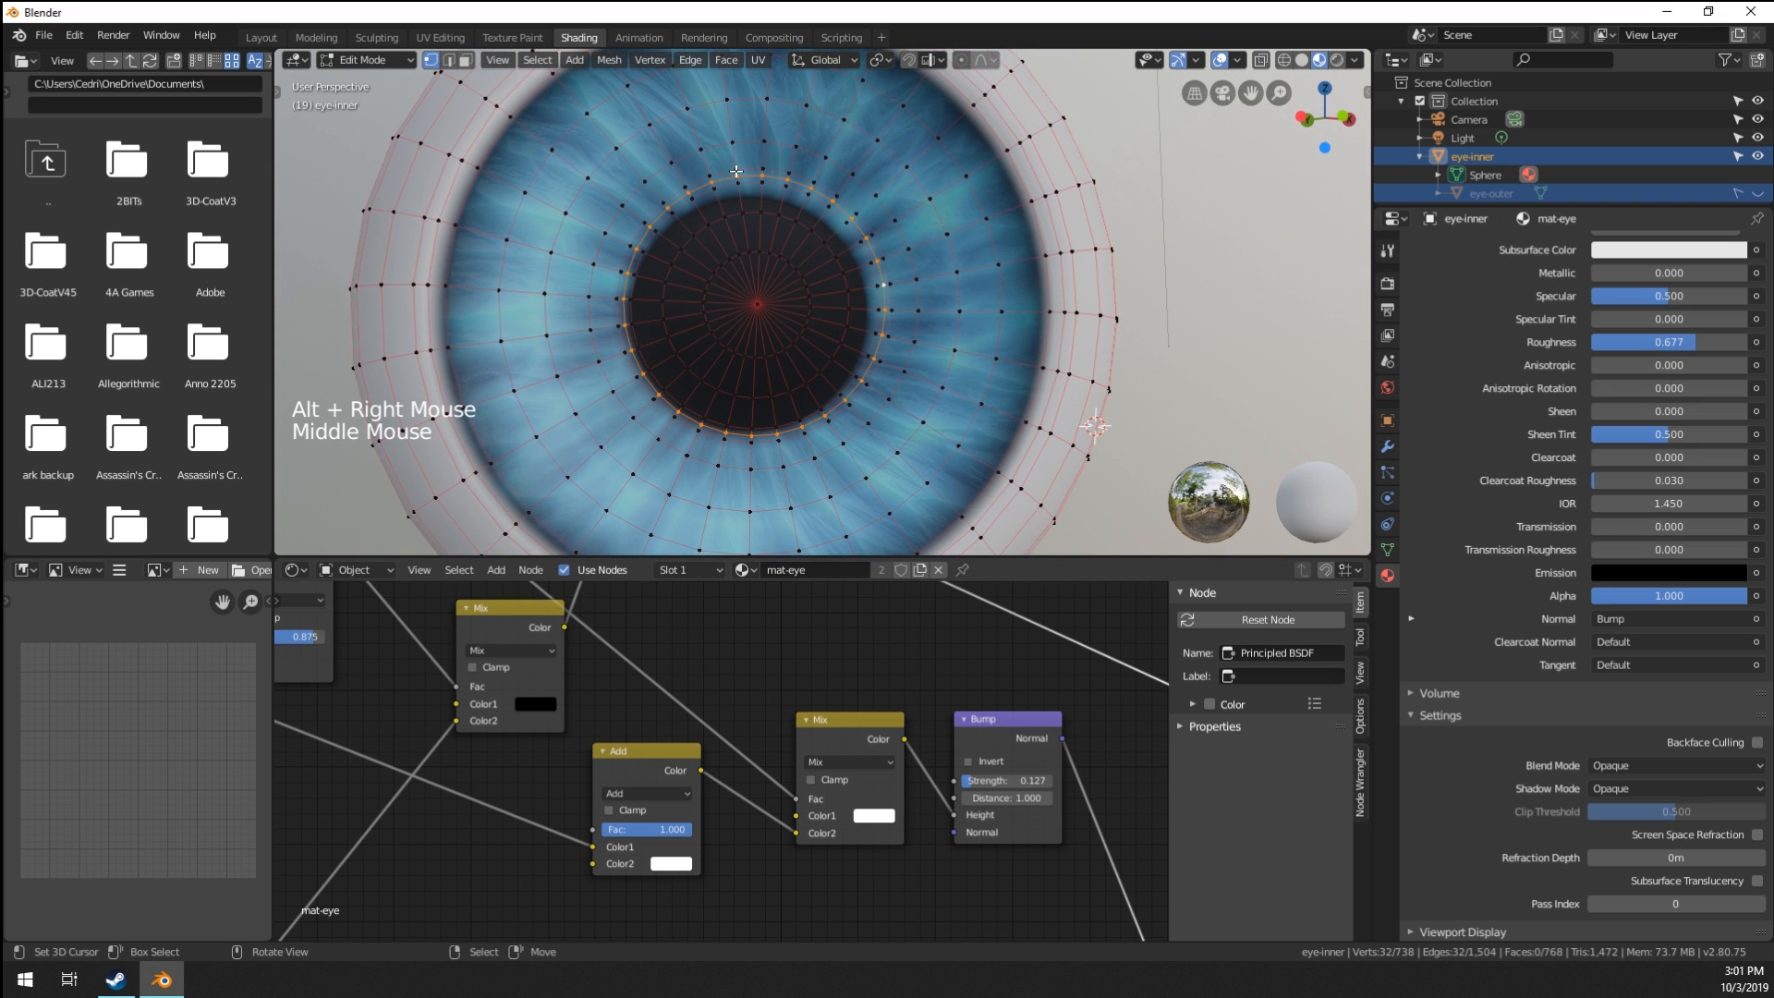
pyautogui.moveTo(608, 284); pyautogui.dragTo(809, 299, button='middle')
pyautogui.scroll(-1, 809, 298)
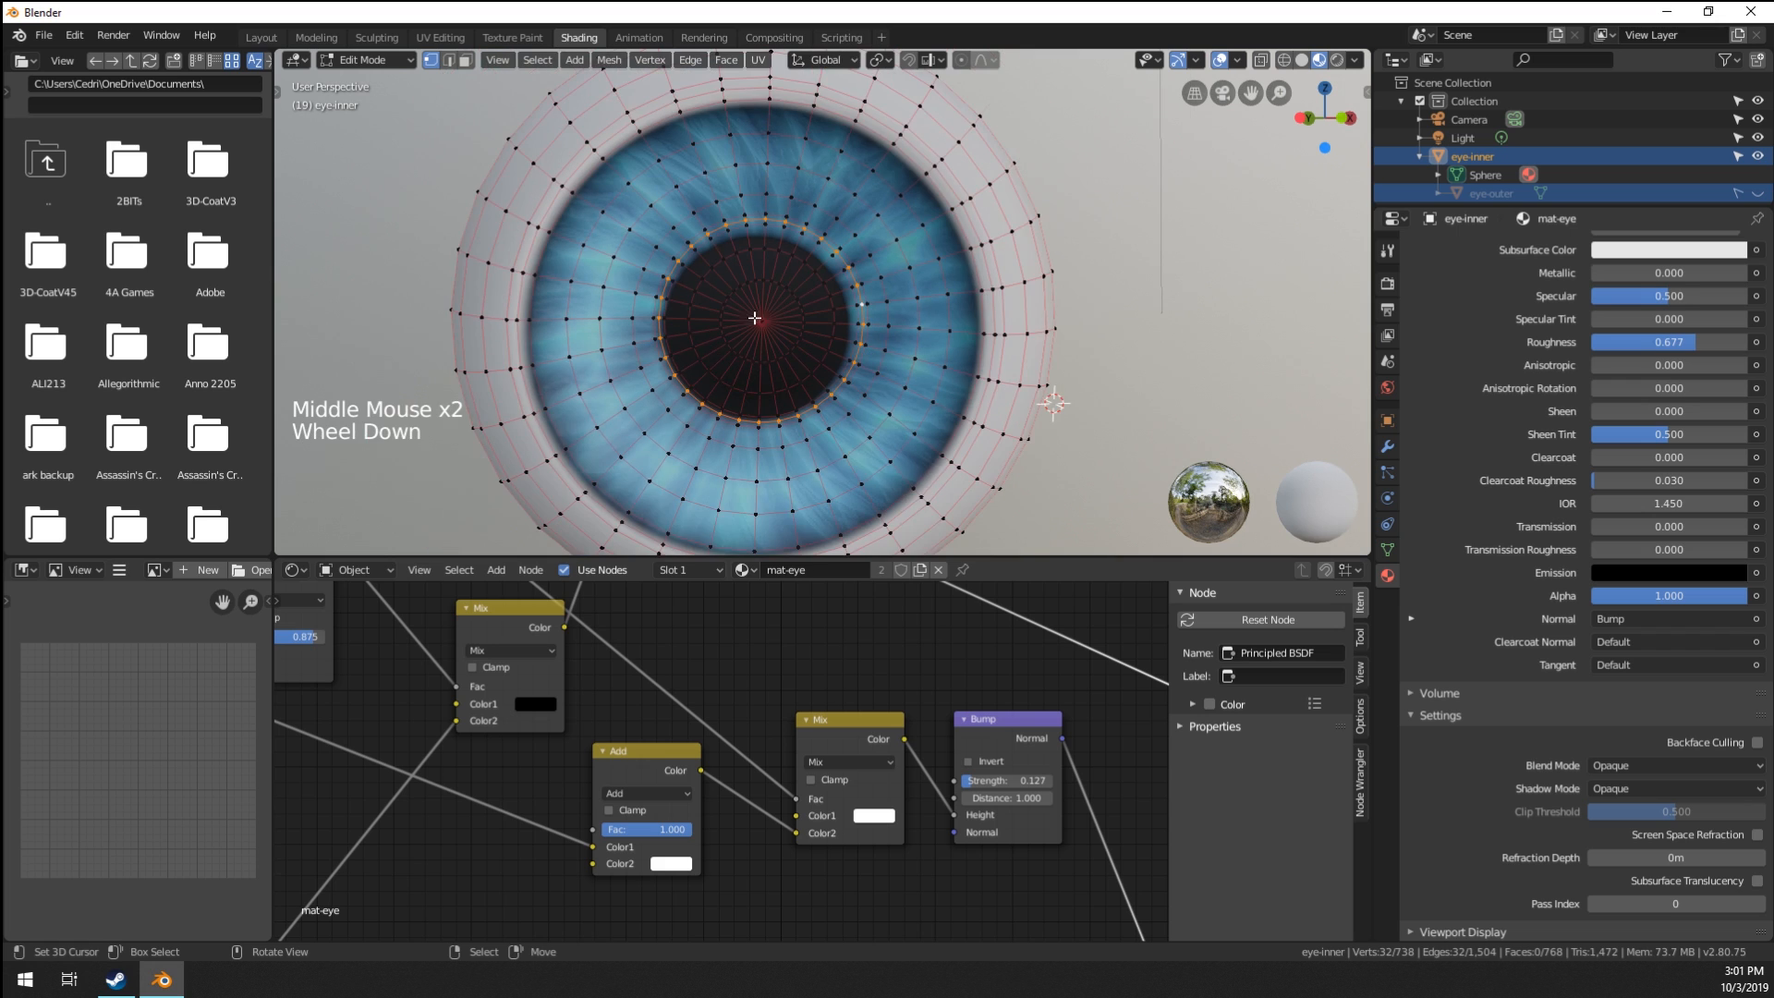
pyautogui.scroll(1, 754, 324)
pyautogui.scroll(-1, 884, 324)
# Turn on proportional editing with Smooth falloff for scaling the pupil edge loop.
pyautogui.press('s')
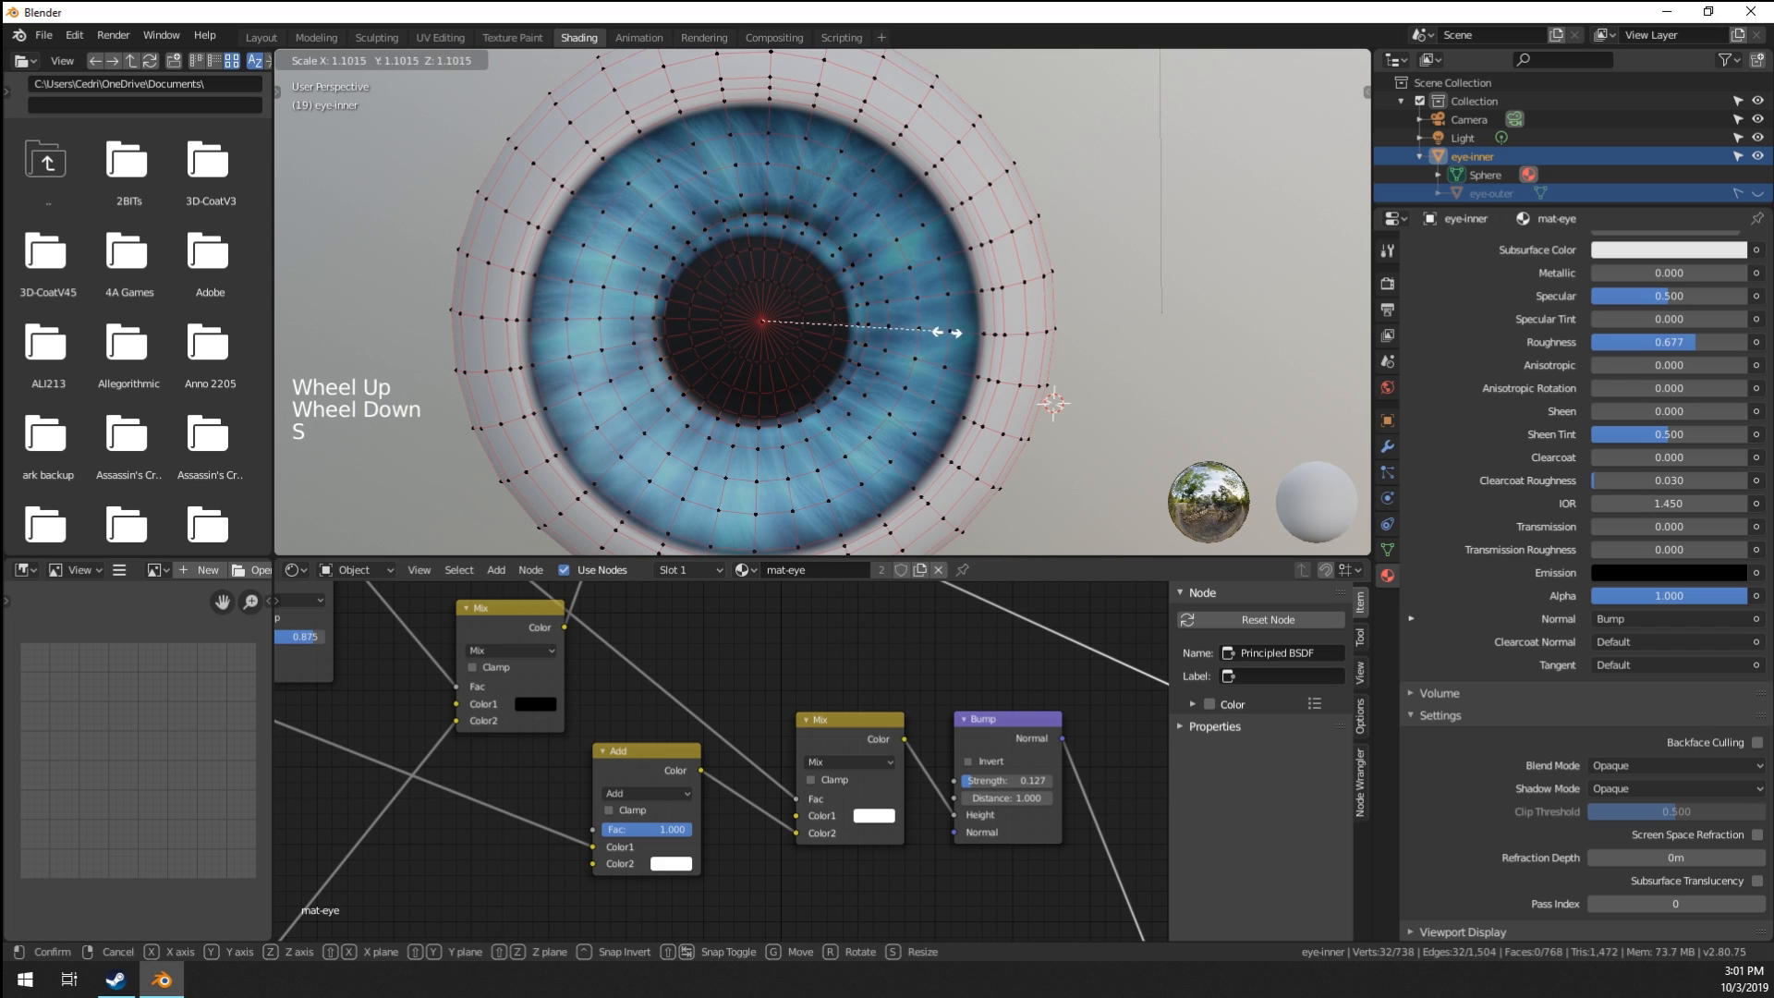
pyautogui.rightClick(932, 319)
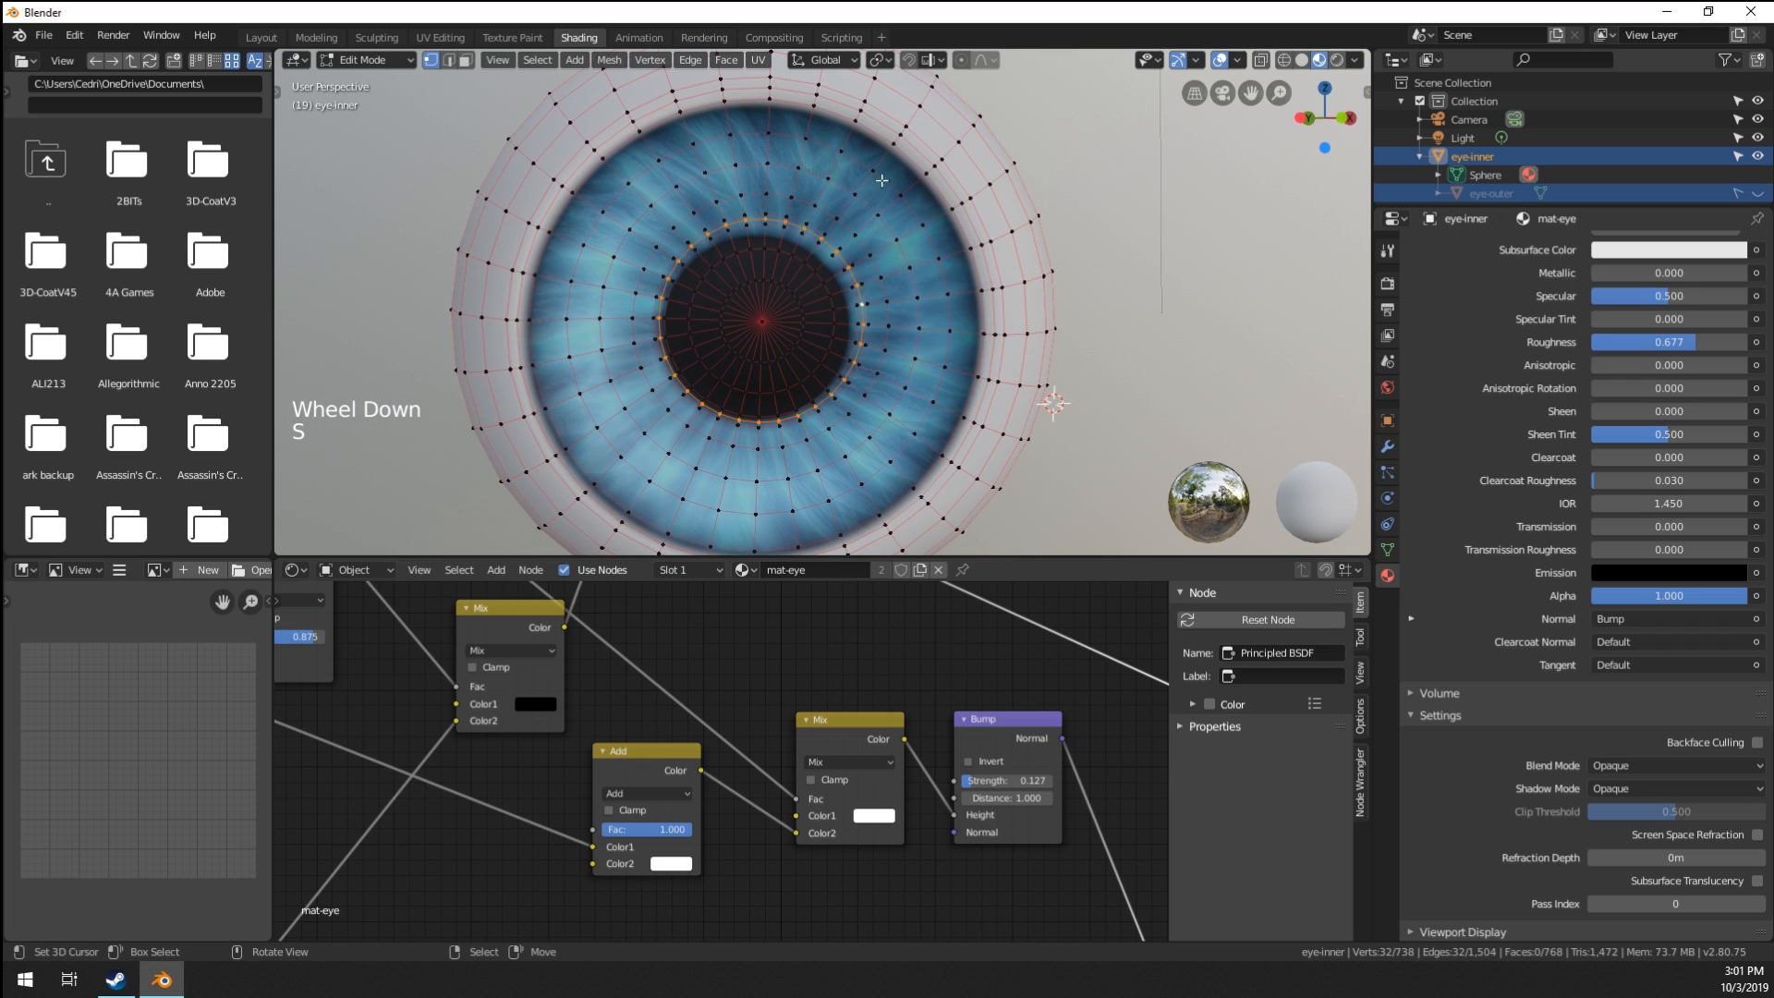
pyautogui.click(961, 59)
pyautogui.click(984, 61)
pyautogui.click(965, 142)
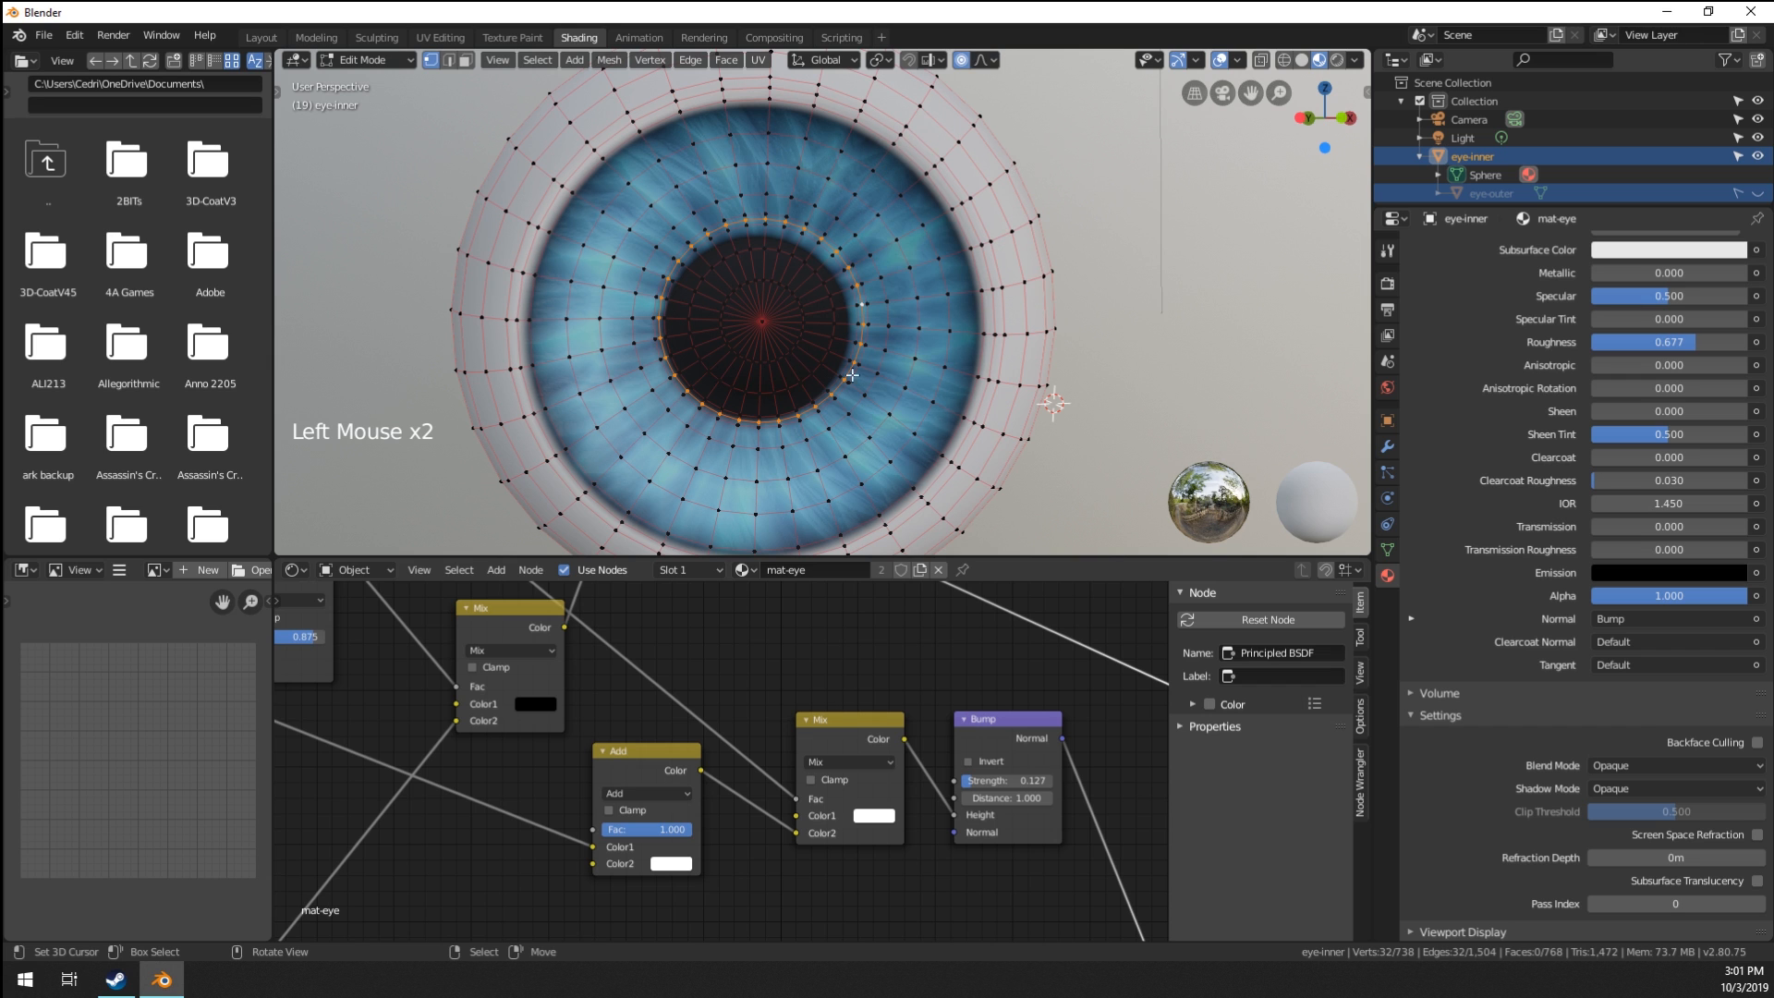
# Try enlarging the pupil loop with a proportional size of 0.42, and hide the viewport overlays.
pyautogui.press('s')
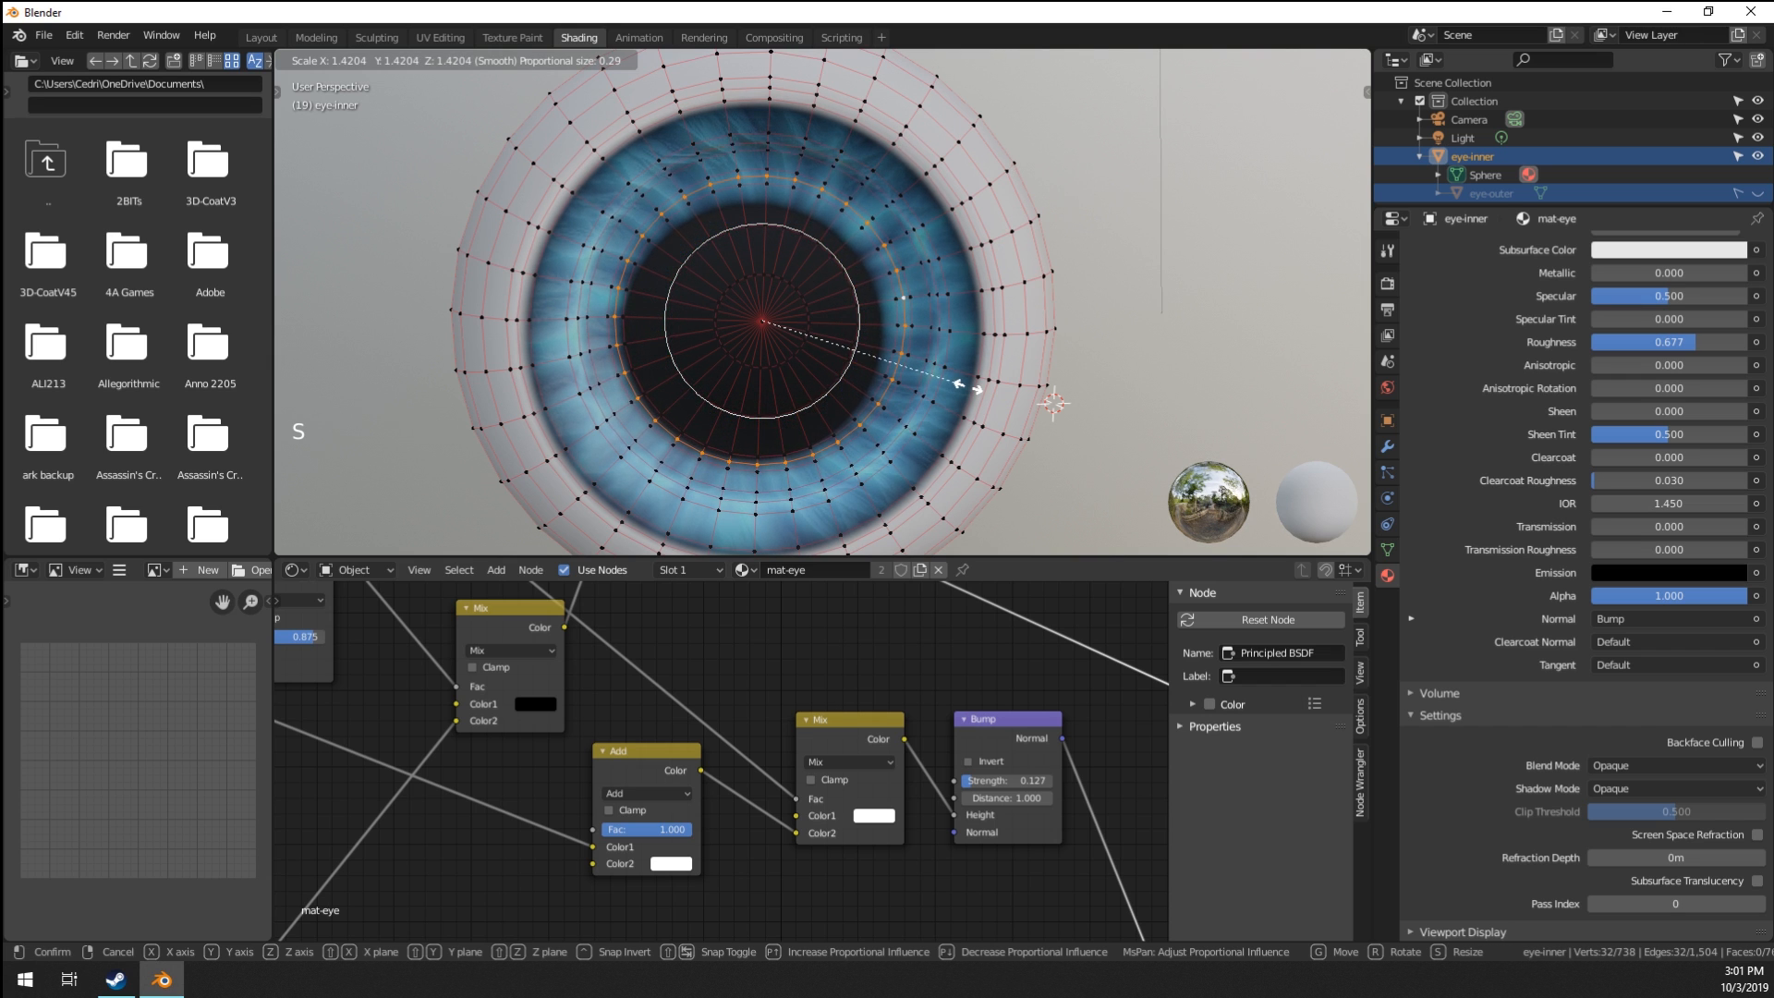
pyautogui.scroll(-4, 968, 387)
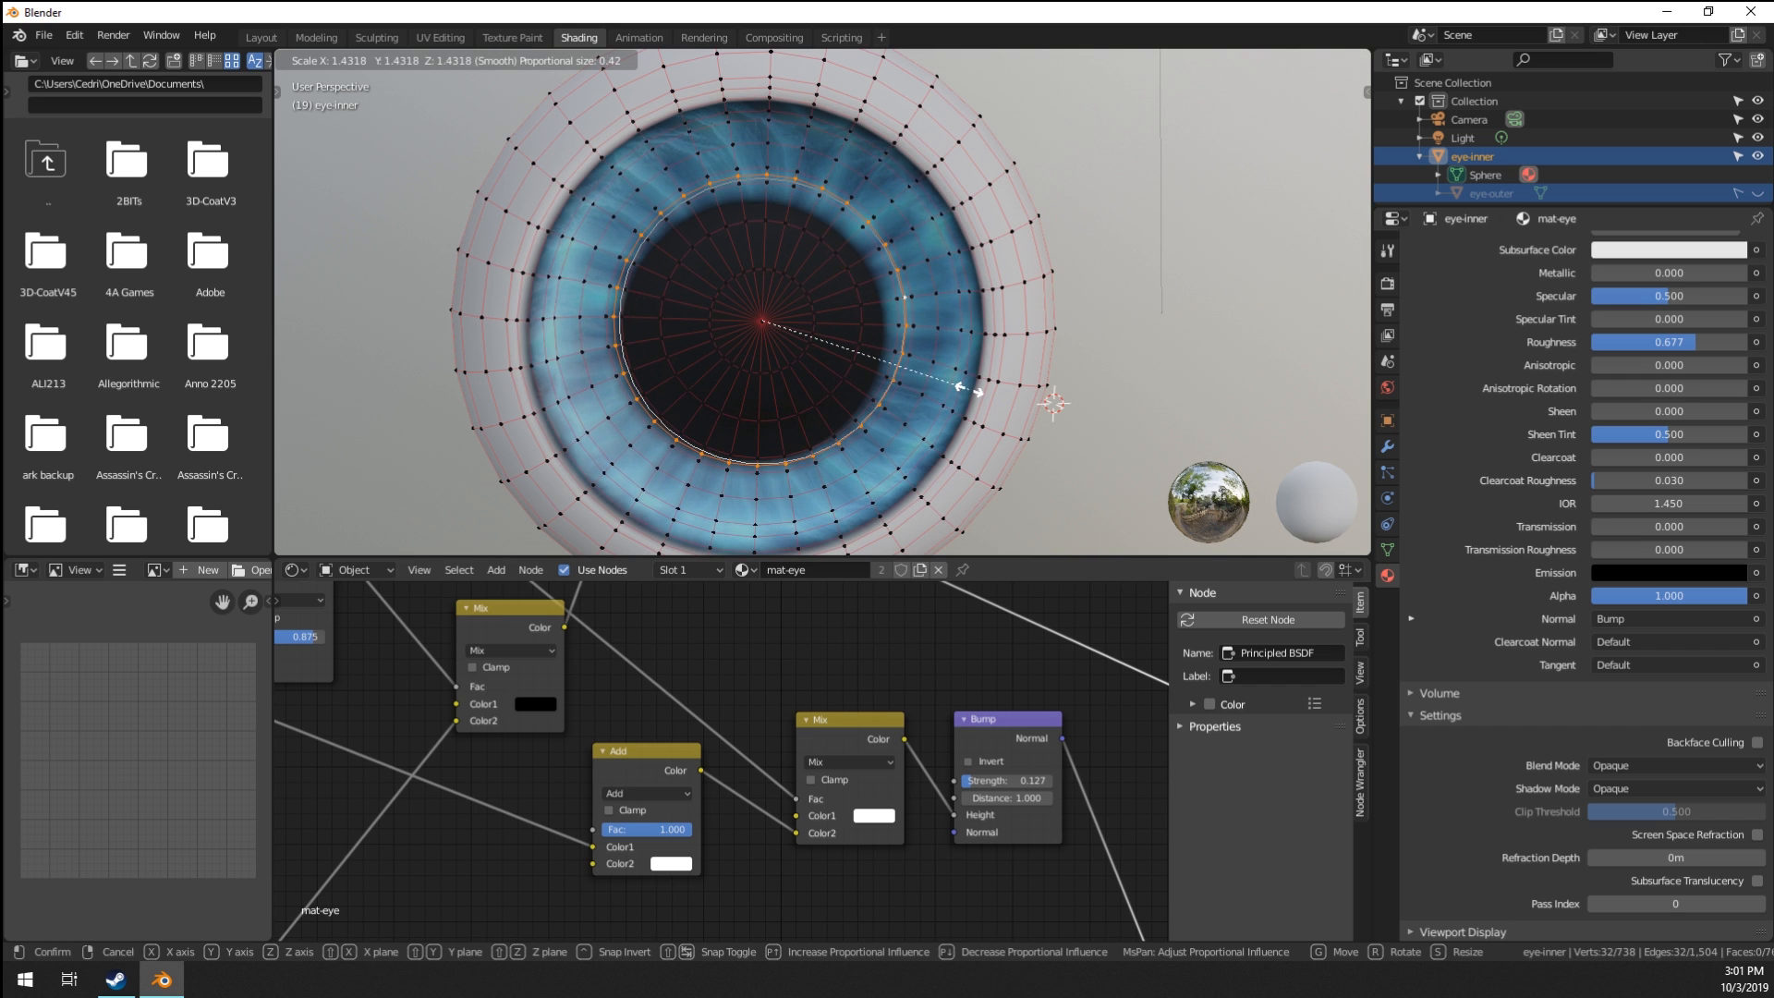
pyautogui.click(849, 395)
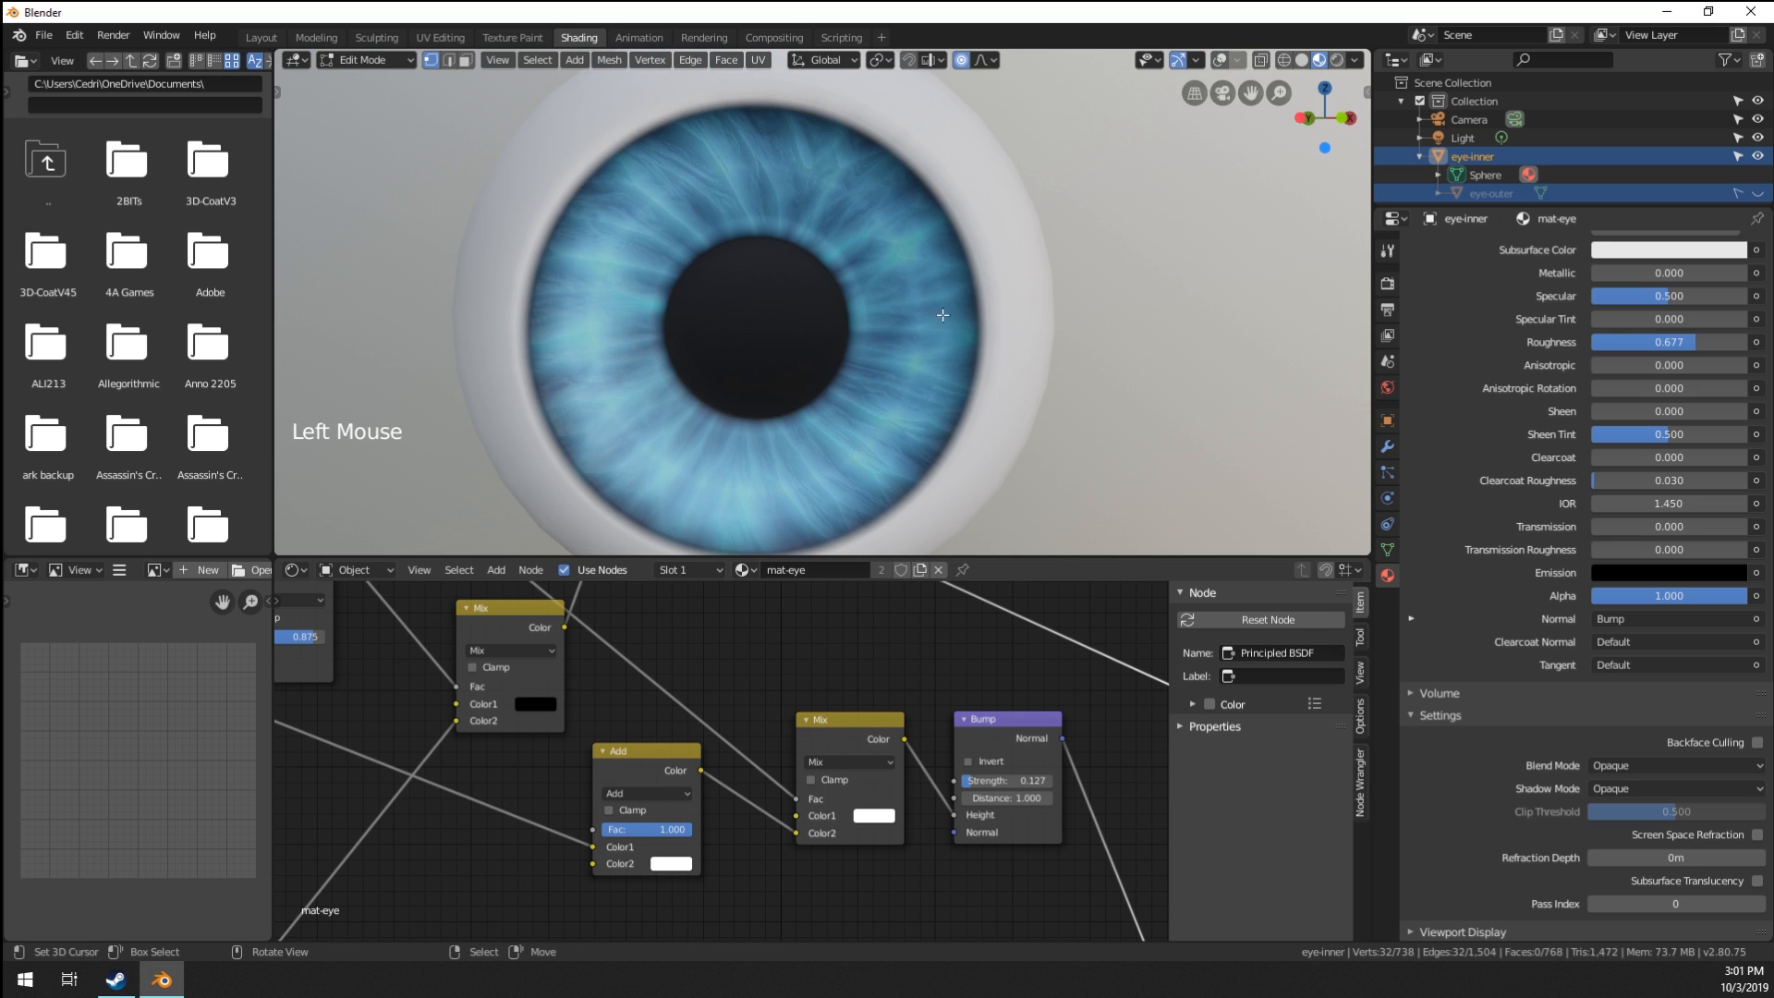
pyautogui.press('s')
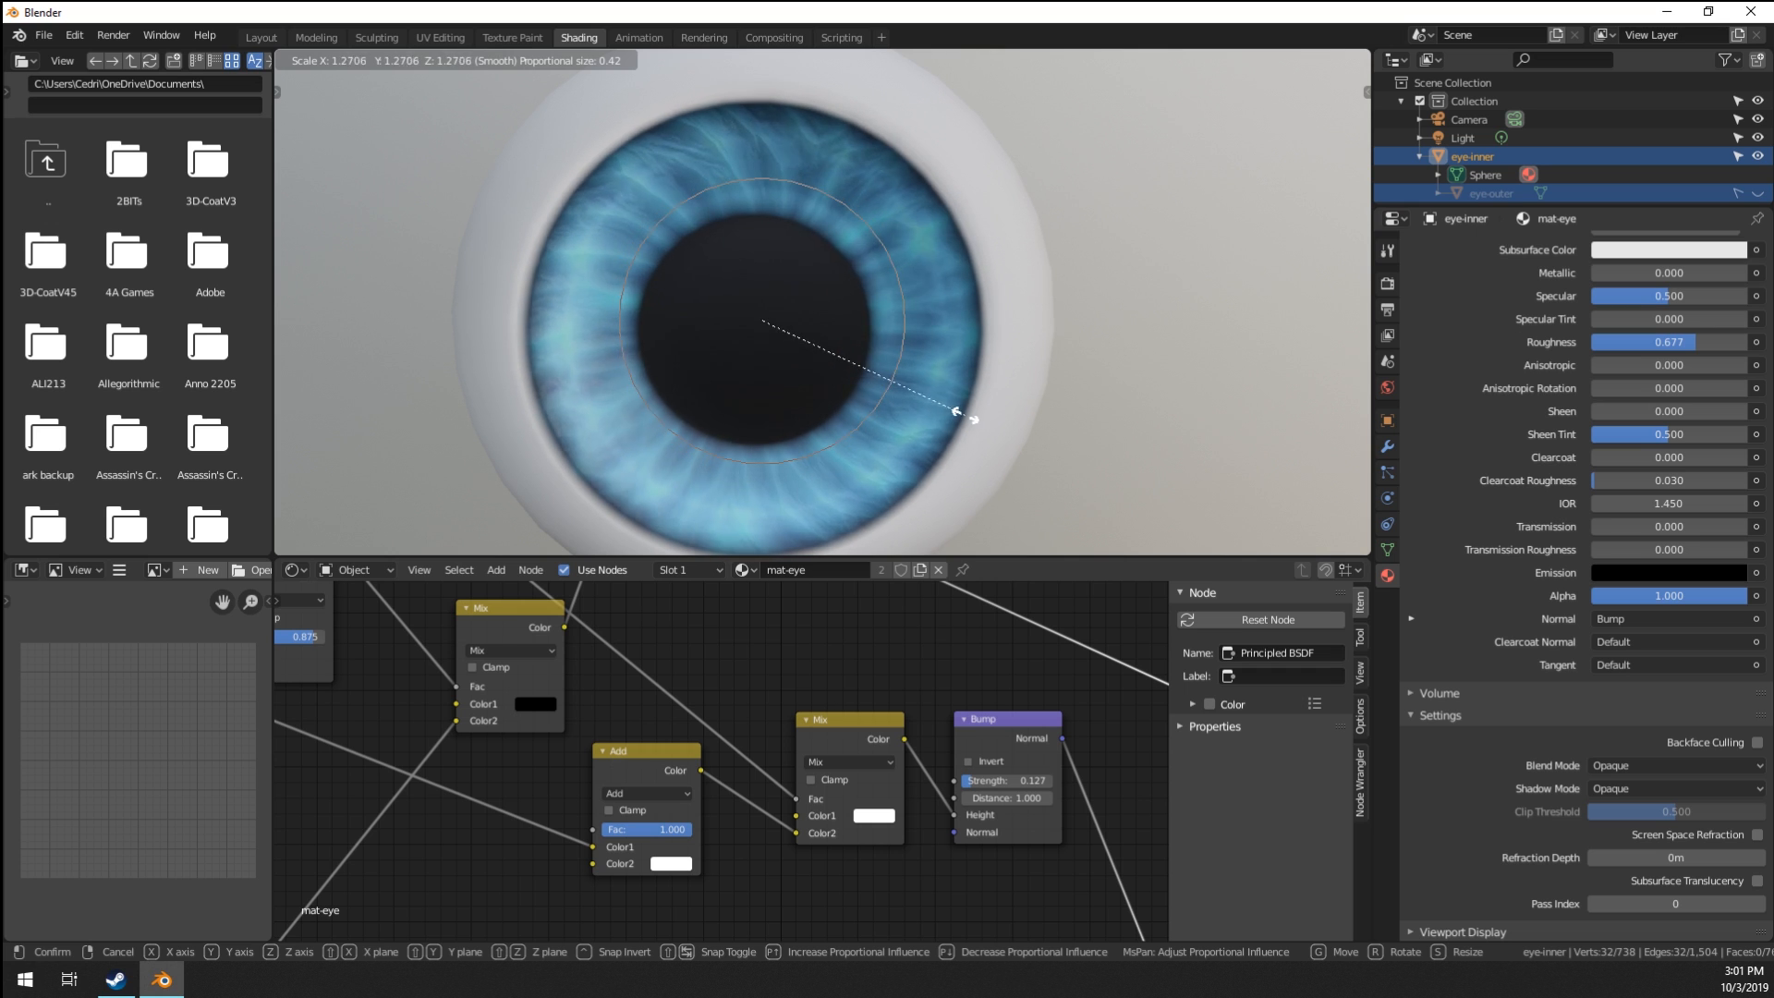
pyautogui.click(951, 408)
pyautogui.scroll(-2, 951, 407)
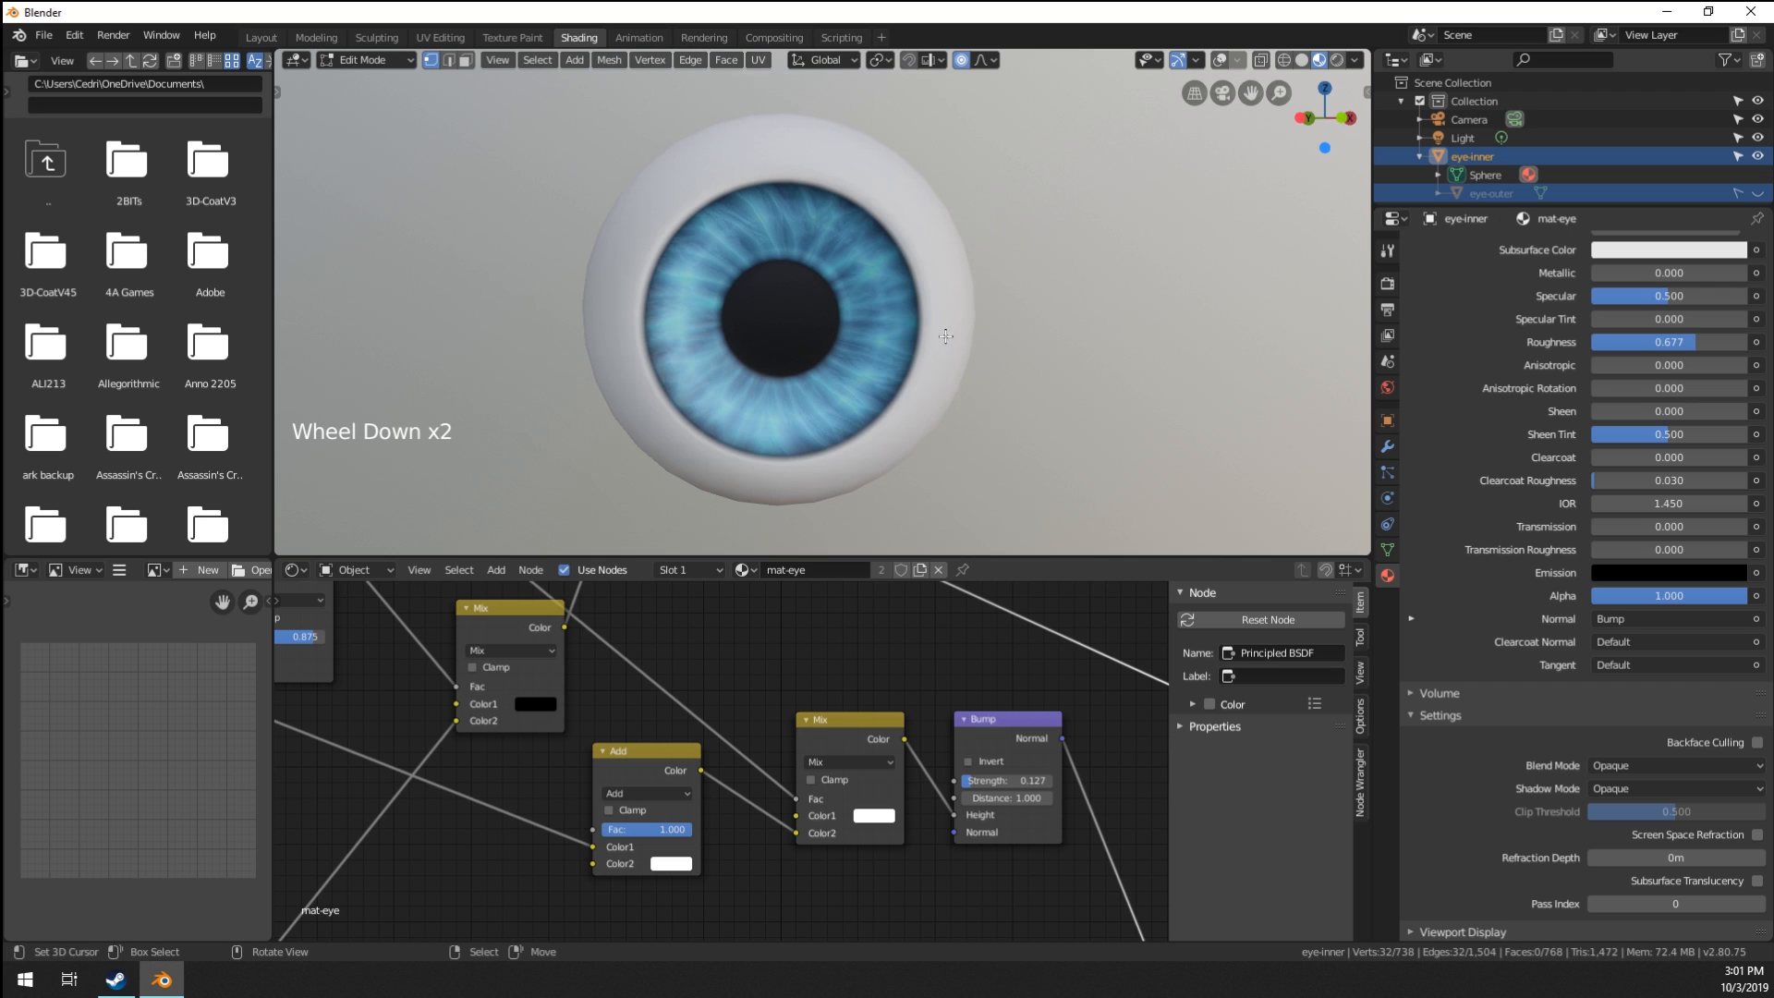
# Unhide eye-outer and try scaling the pupil loop with proportional editing.
pyautogui.click(1757, 193)
pyautogui.moveTo(980, 398); pyautogui.dragTo(1003, 404, button='middle')
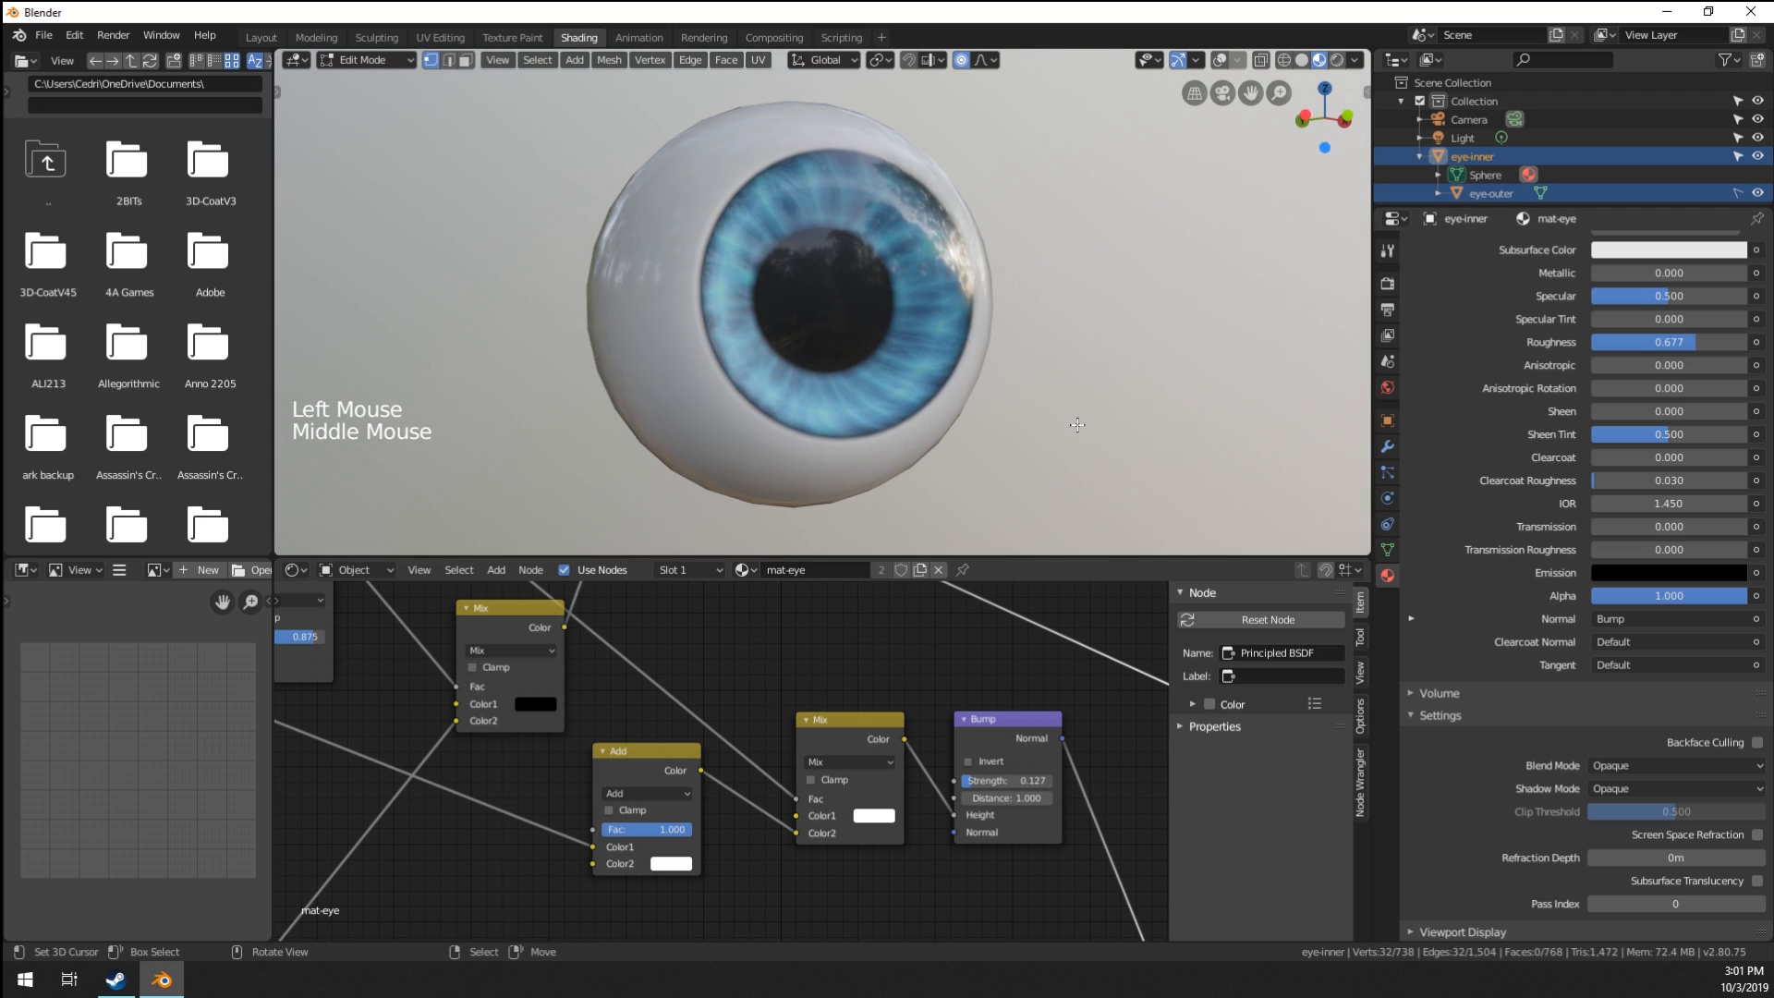
pyautogui.press('s')
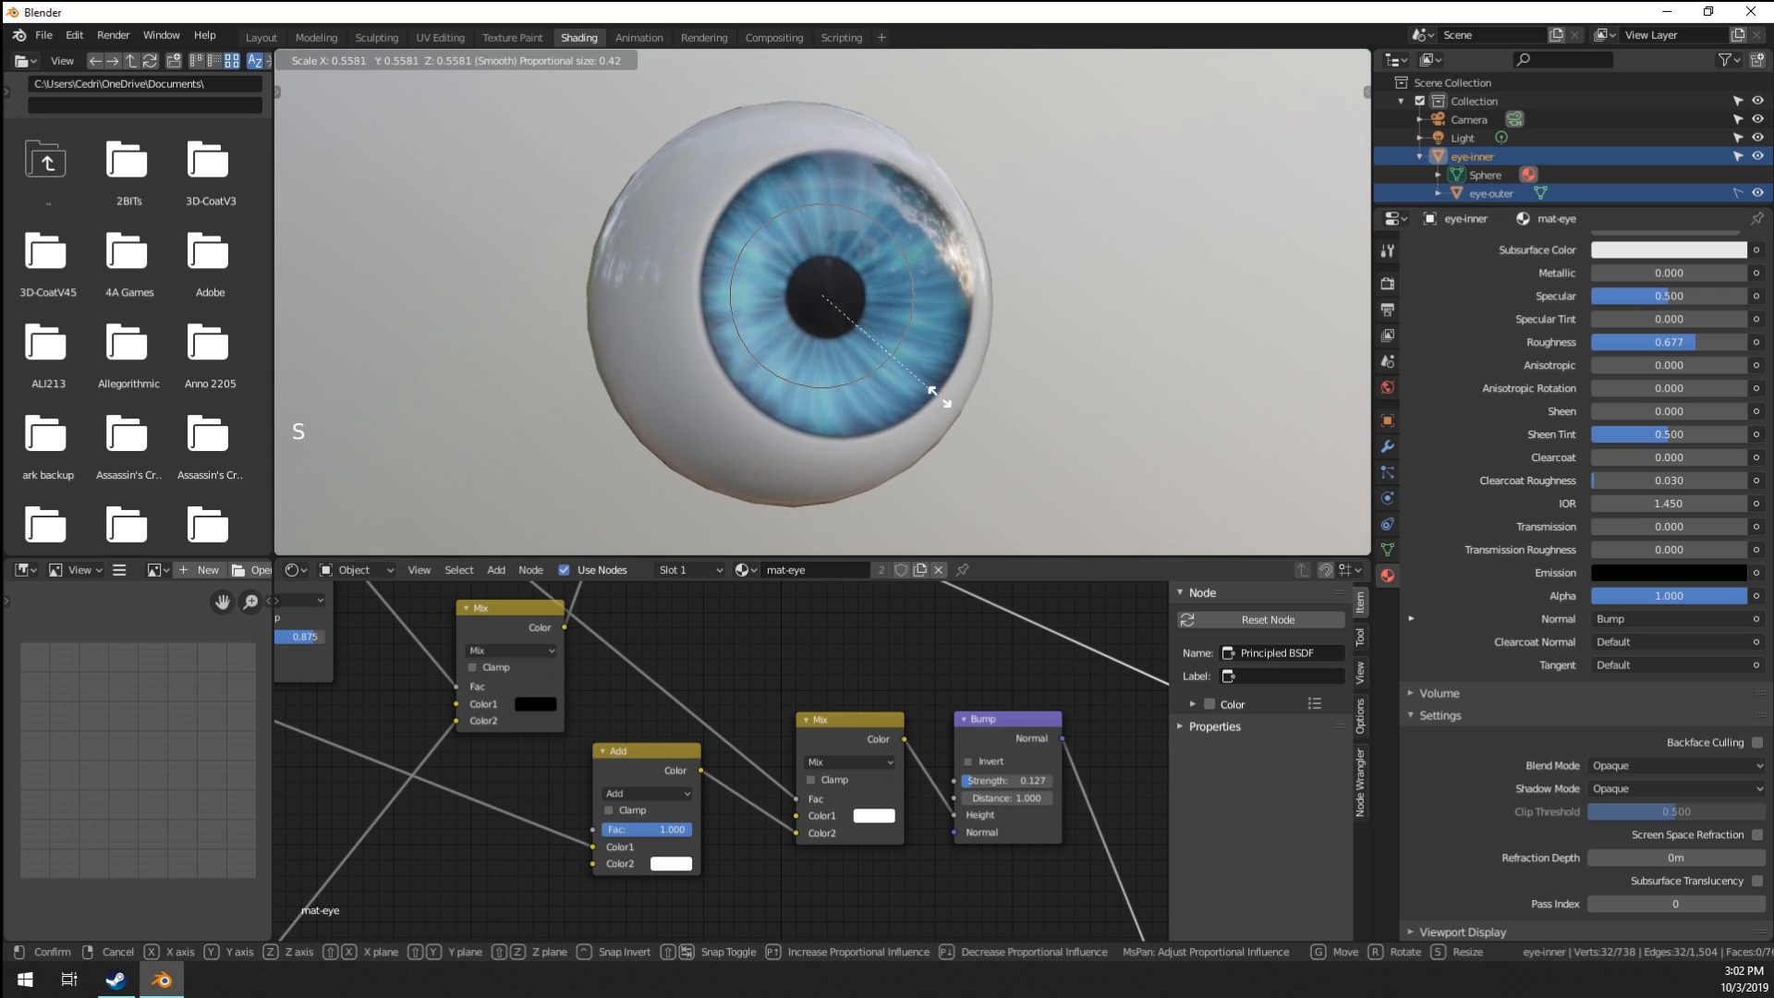
pyautogui.click(995, 427)
# Return to Object Mode and add two shape keys to the eye-inner mesh, a basis and one relative to it.
pyautogui.click(1387, 549)
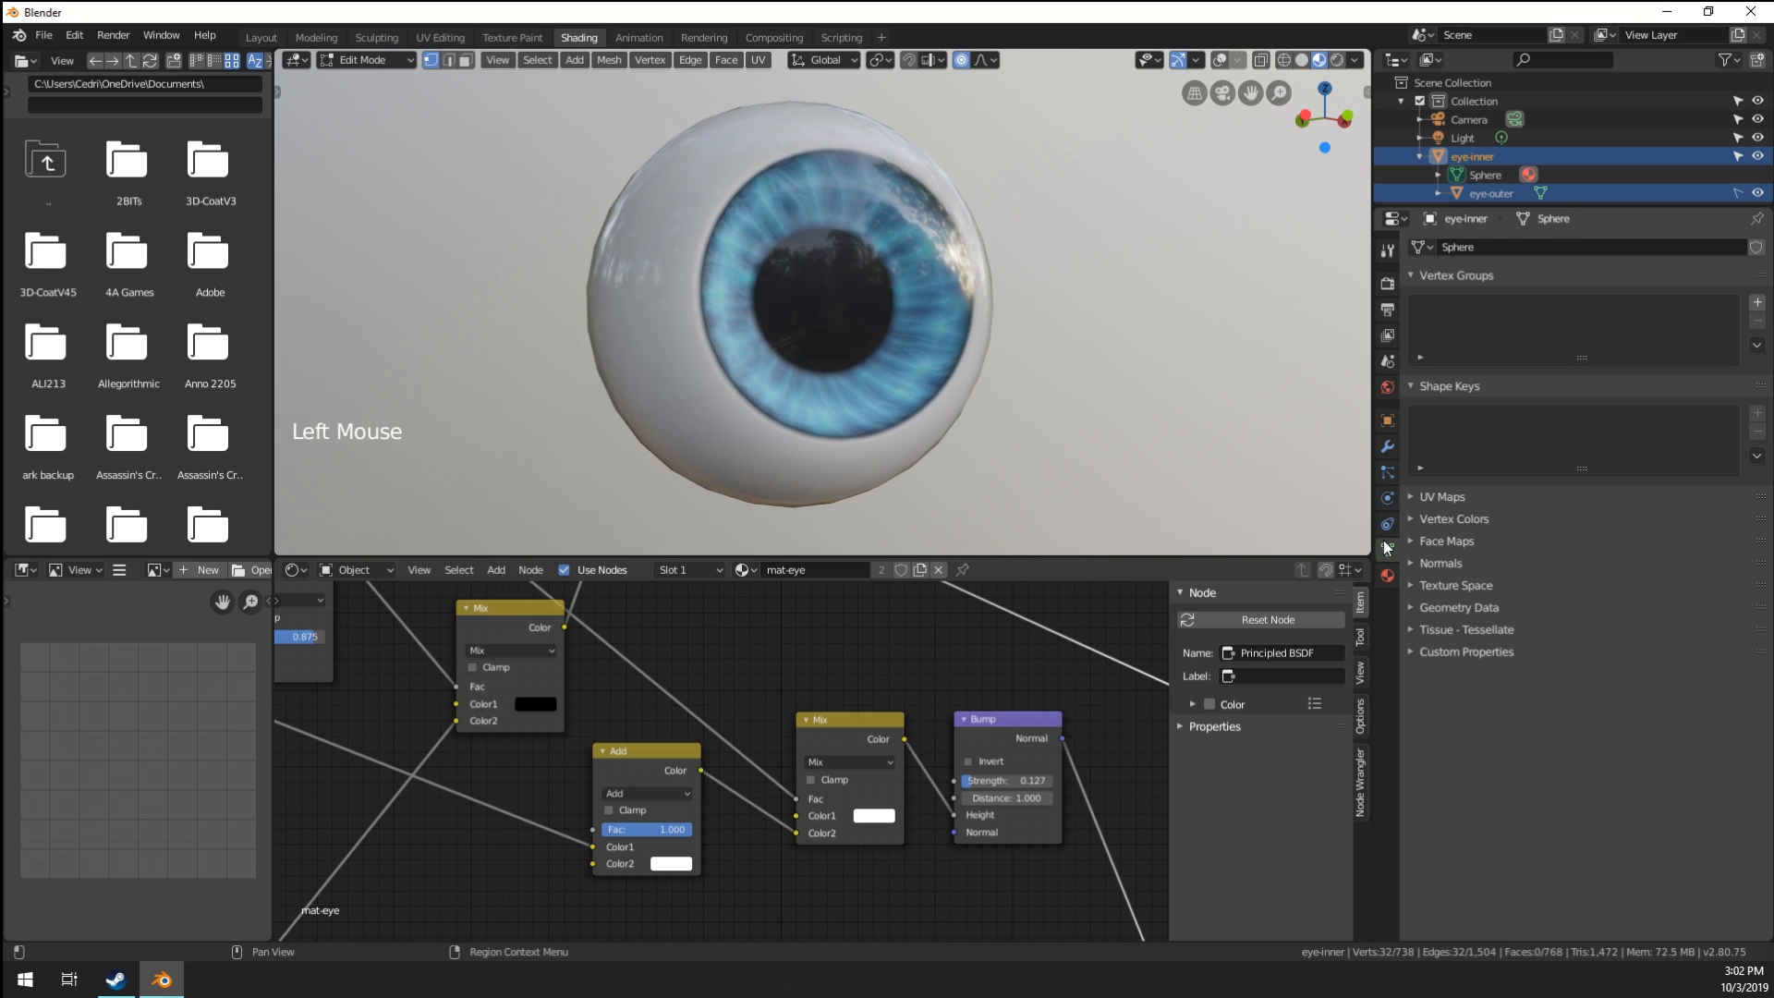
pyautogui.click(1761, 416)
pyautogui.press('Tab')
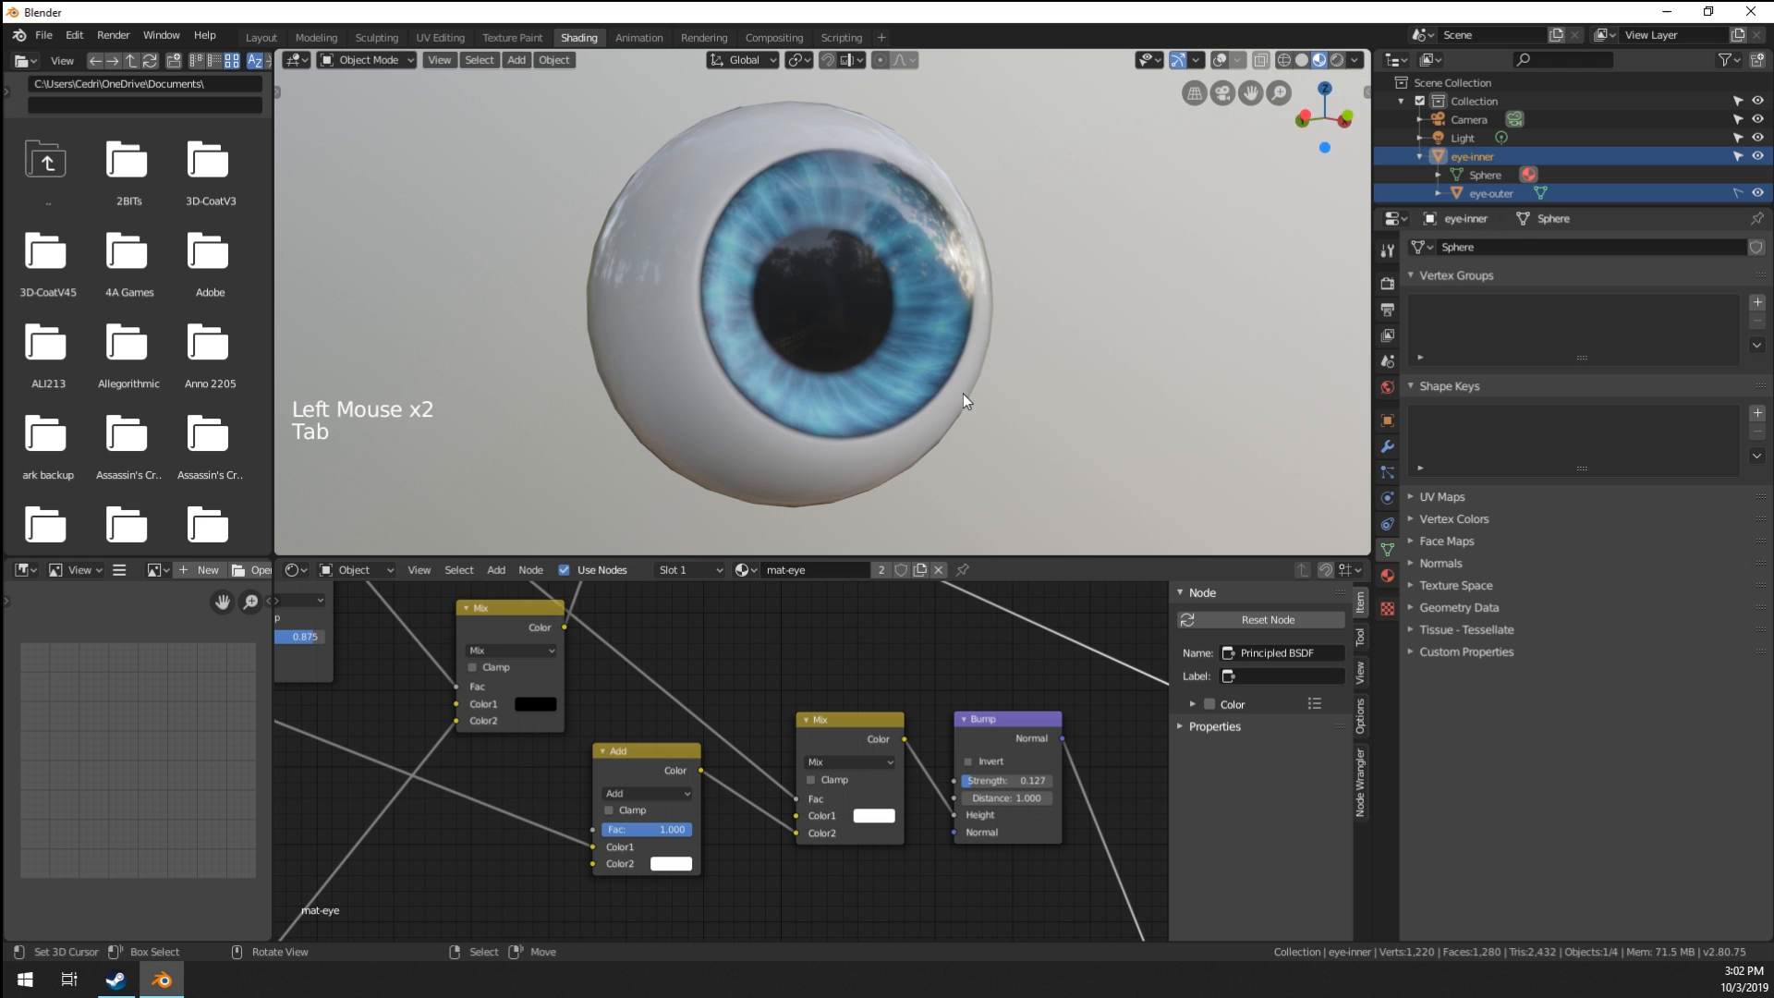
pyautogui.click(1757, 414)
pyautogui.click(1757, 414)
# Scale the pupil loop up to about 1.5 times in the second shape key, finishing in Object Mode.
pyautogui.press('Tab')
pyautogui.press('s')
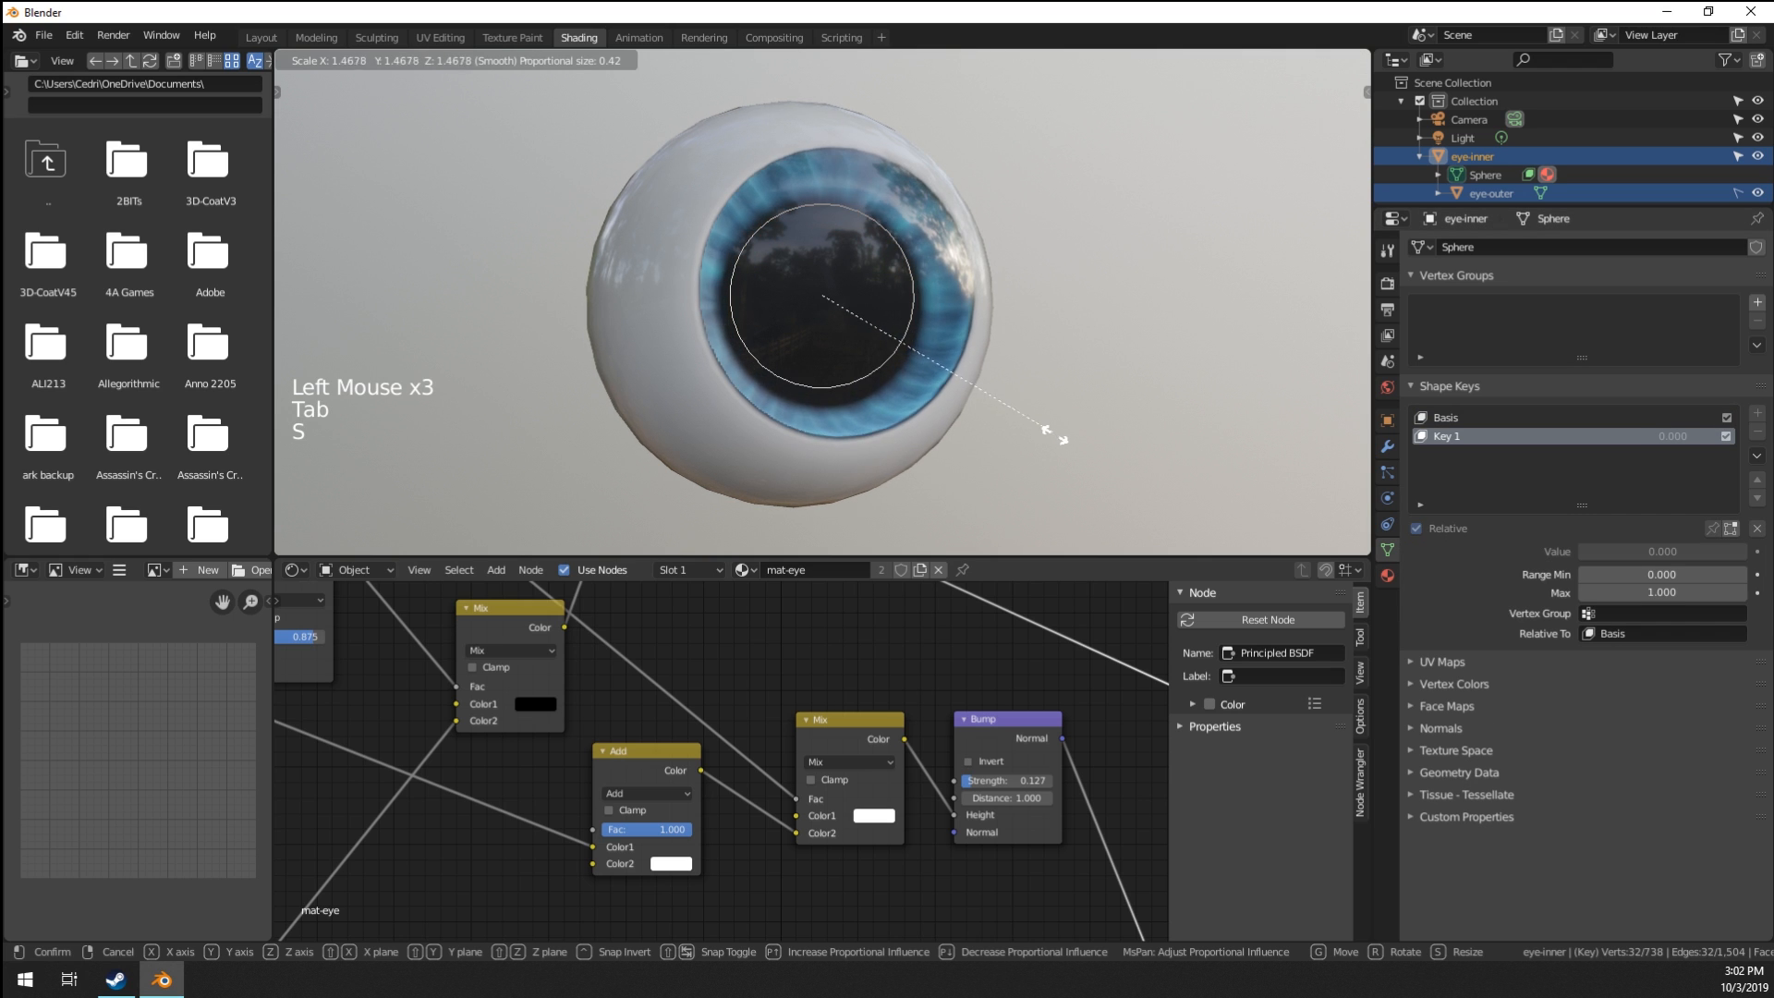
pyautogui.click(1076, 448)
pyautogui.moveTo(952, 418); pyautogui.dragTo(906, 396, button='middle')
pyautogui.press('Tab')
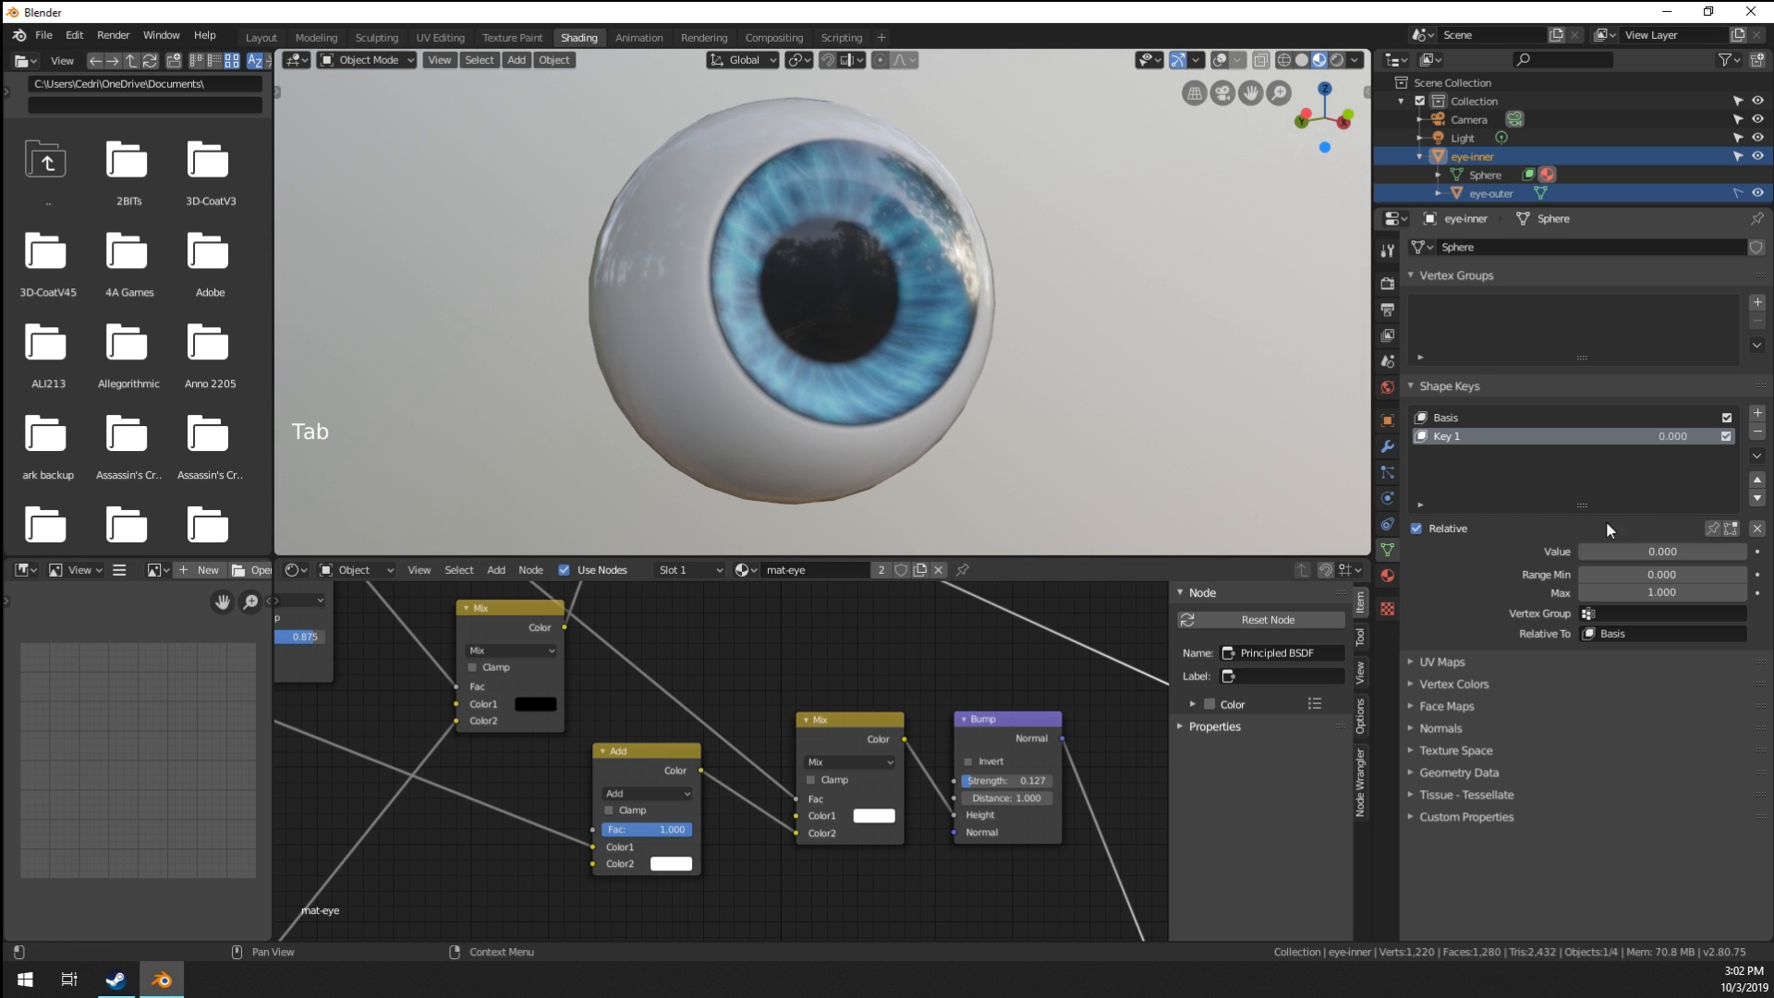
# Set the second shape key's Range Min to -1.000 and its Value to 0.324.
pyautogui.moveTo(1623, 569); pyautogui.dragTo(1689, 552)
pyautogui.moveTo(1229, 408); pyautogui.dragTo(990, 416, button='middle')
pyautogui.scroll(1, 1100, 363)
# Box-select the whole eye, duplicate it and place the copy beside the original.
pyautogui.scroll(-5, 1096, 366)
pyautogui.press('b')
pyautogui.moveTo(666, 158); pyautogui.dragTo(1016, 462)
pyautogui.hotkey('shift', 'd')
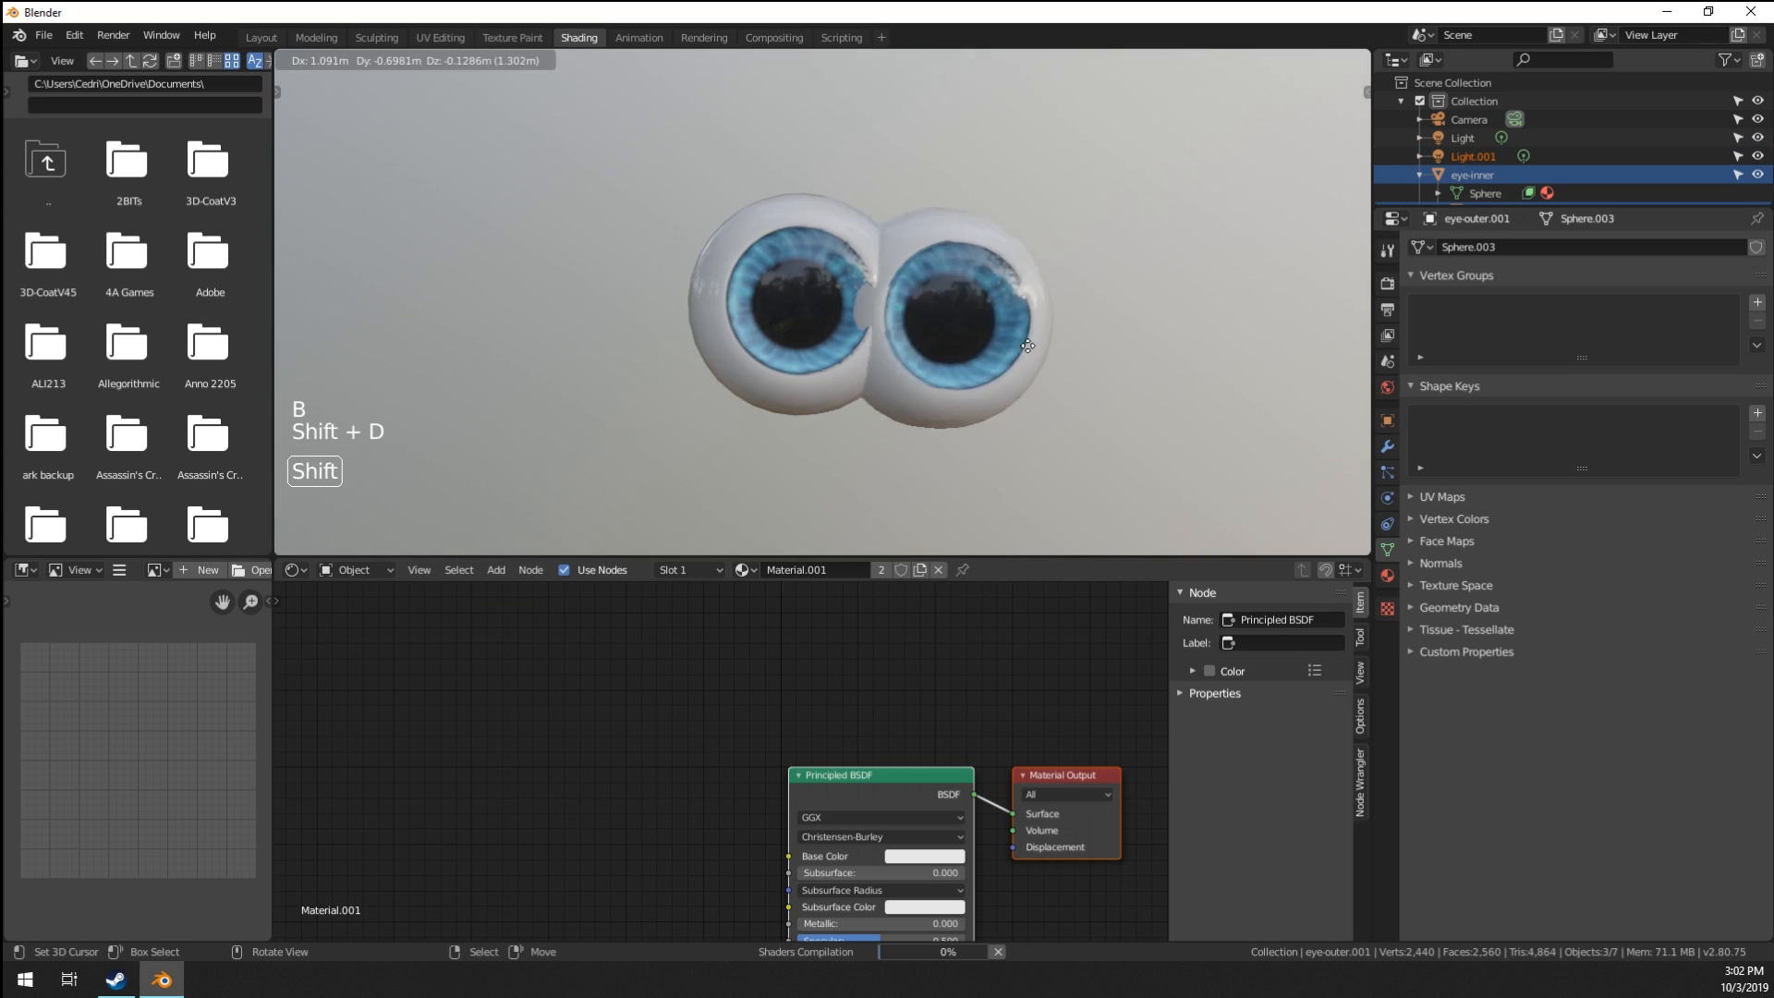
pyautogui.click(1137, 333)
pyautogui.keyDown('shift'); pyautogui.moveTo(1140, 335); pyautogui.dragTo(1063, 375, button='middle'); pyautogui.keyUp('shift')
# Select the duplicated inner eye and bring the iris ColorRamp of its material into close view.
pyautogui.rightClick(1063, 375)
pyautogui.rightClick(1064, 375)
pyautogui.rightClick(1064, 375)
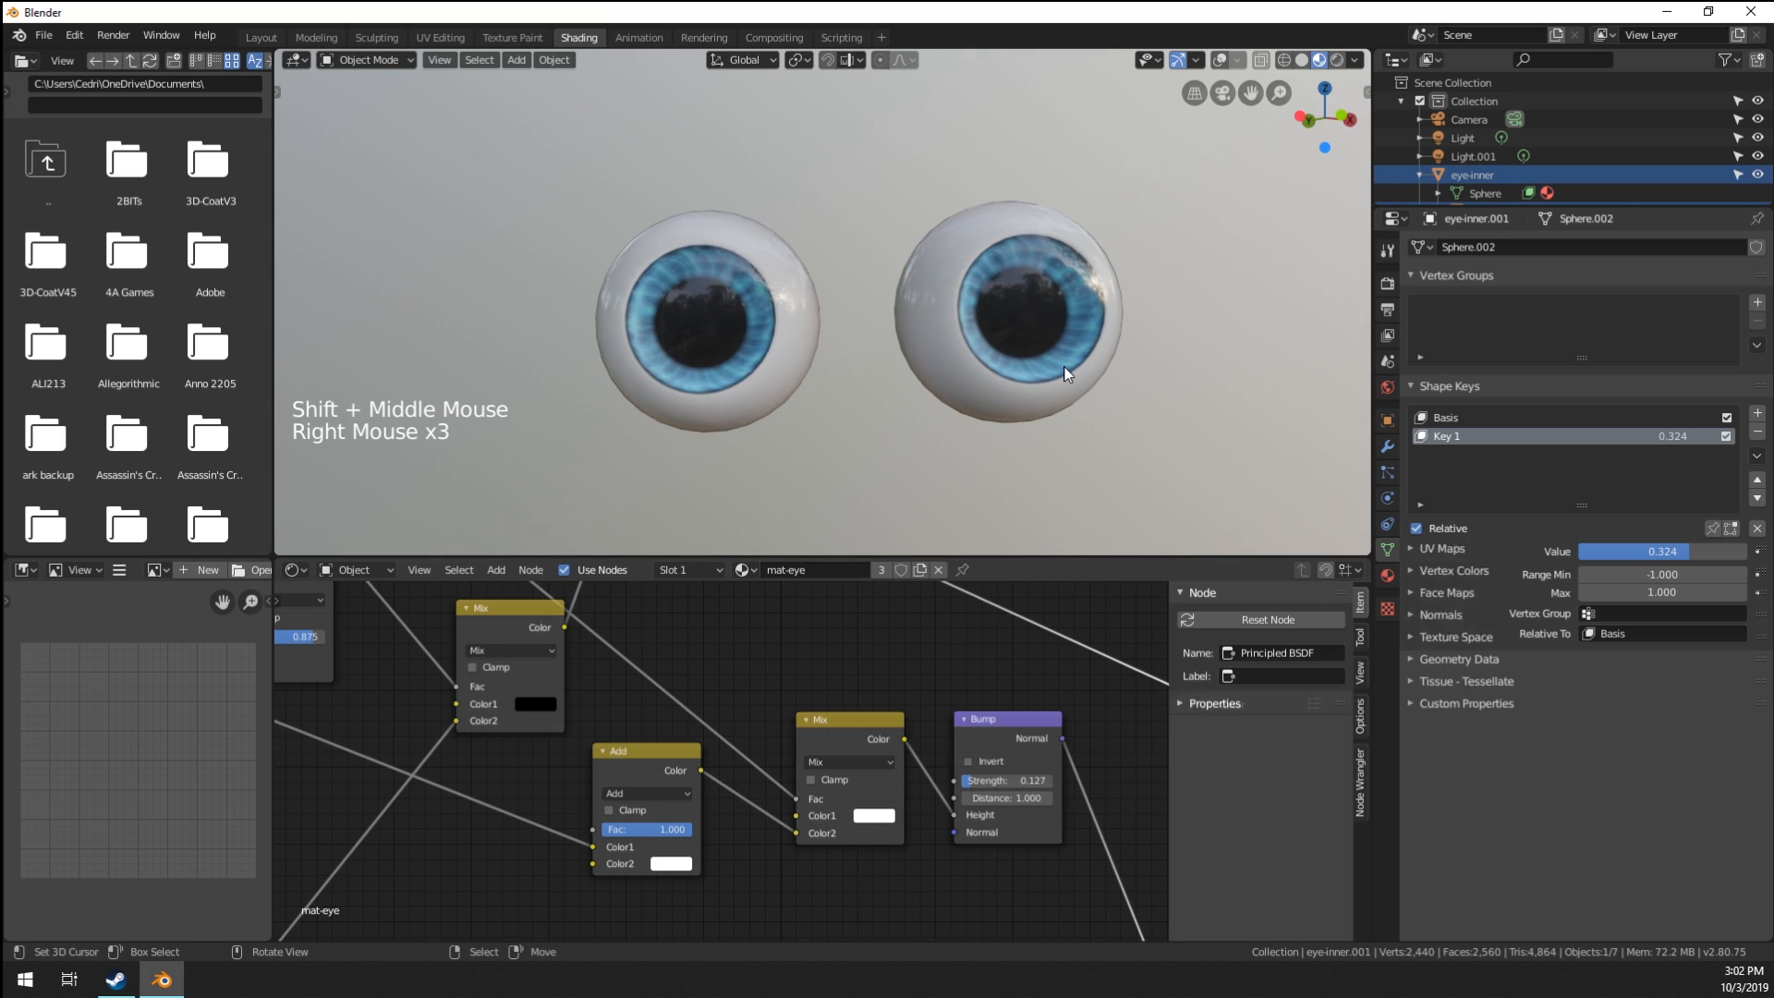
pyautogui.moveTo(739, 739); pyautogui.dragTo(647, 730, button='middle')
pyautogui.scroll(-7, 475, 733)
pyautogui.moveTo(475, 732); pyautogui.dragTo(763, 779, button='middle')
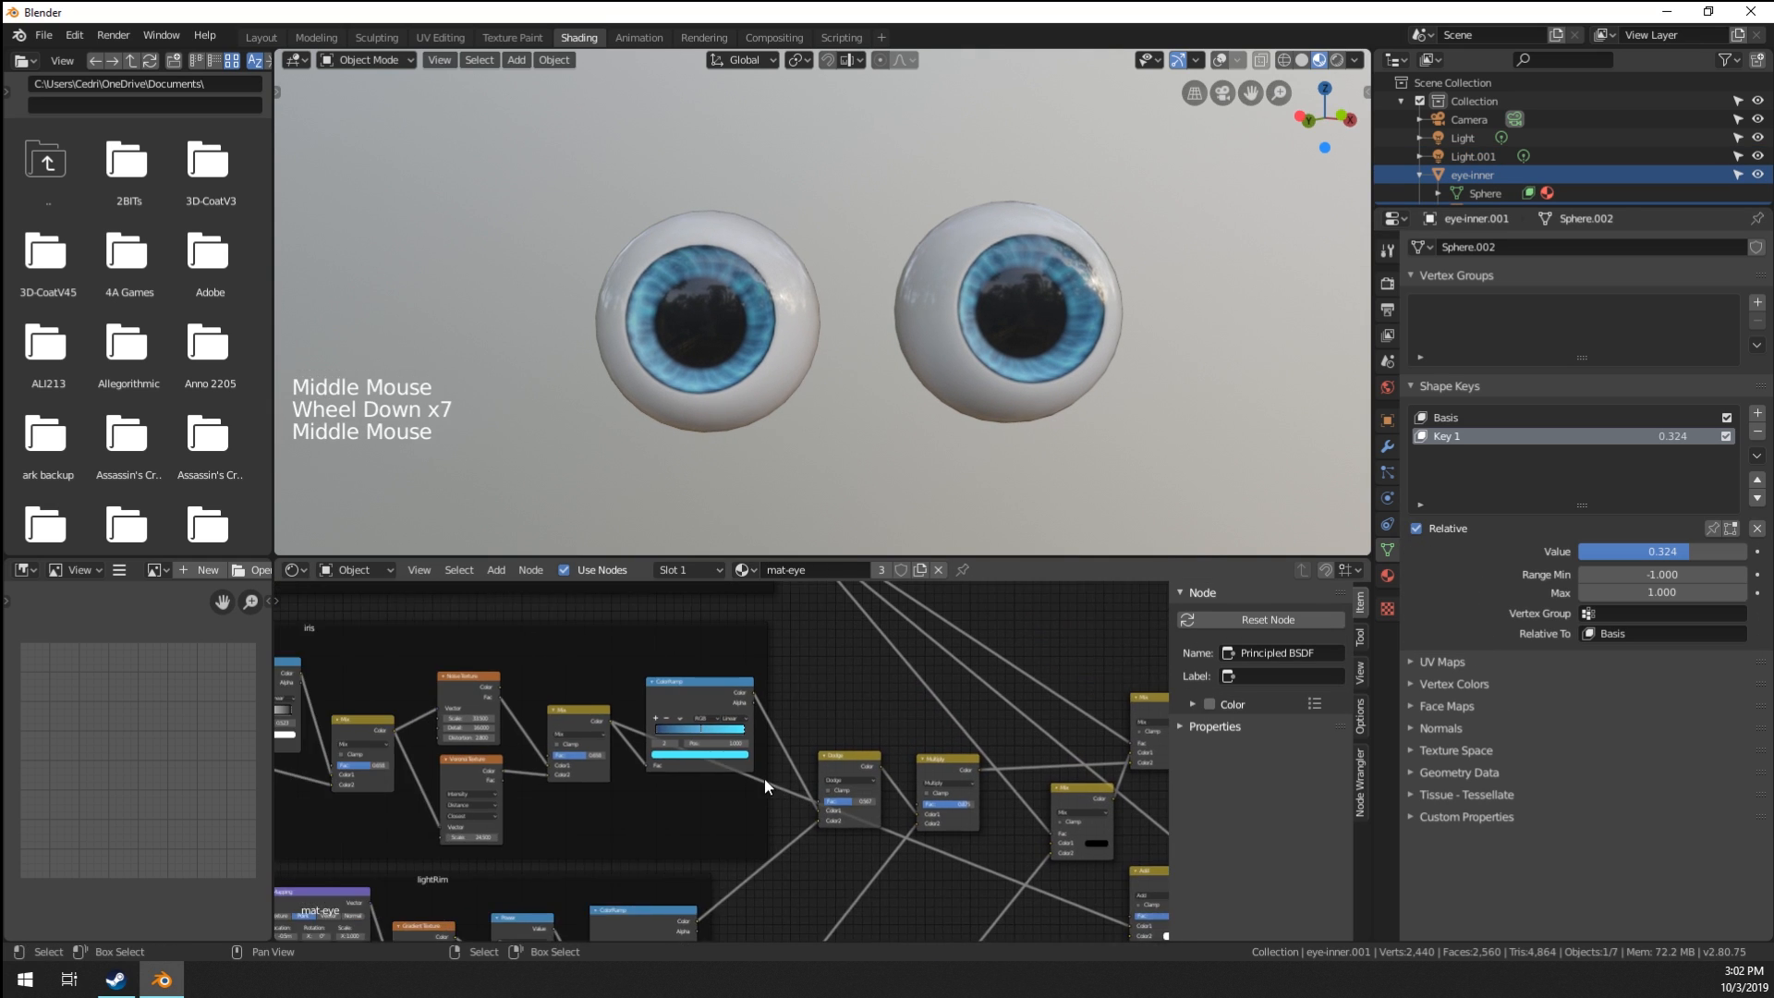
pyautogui.scroll(14, 691, 727)
pyautogui.click(692, 727)
pyautogui.click(594, 507)
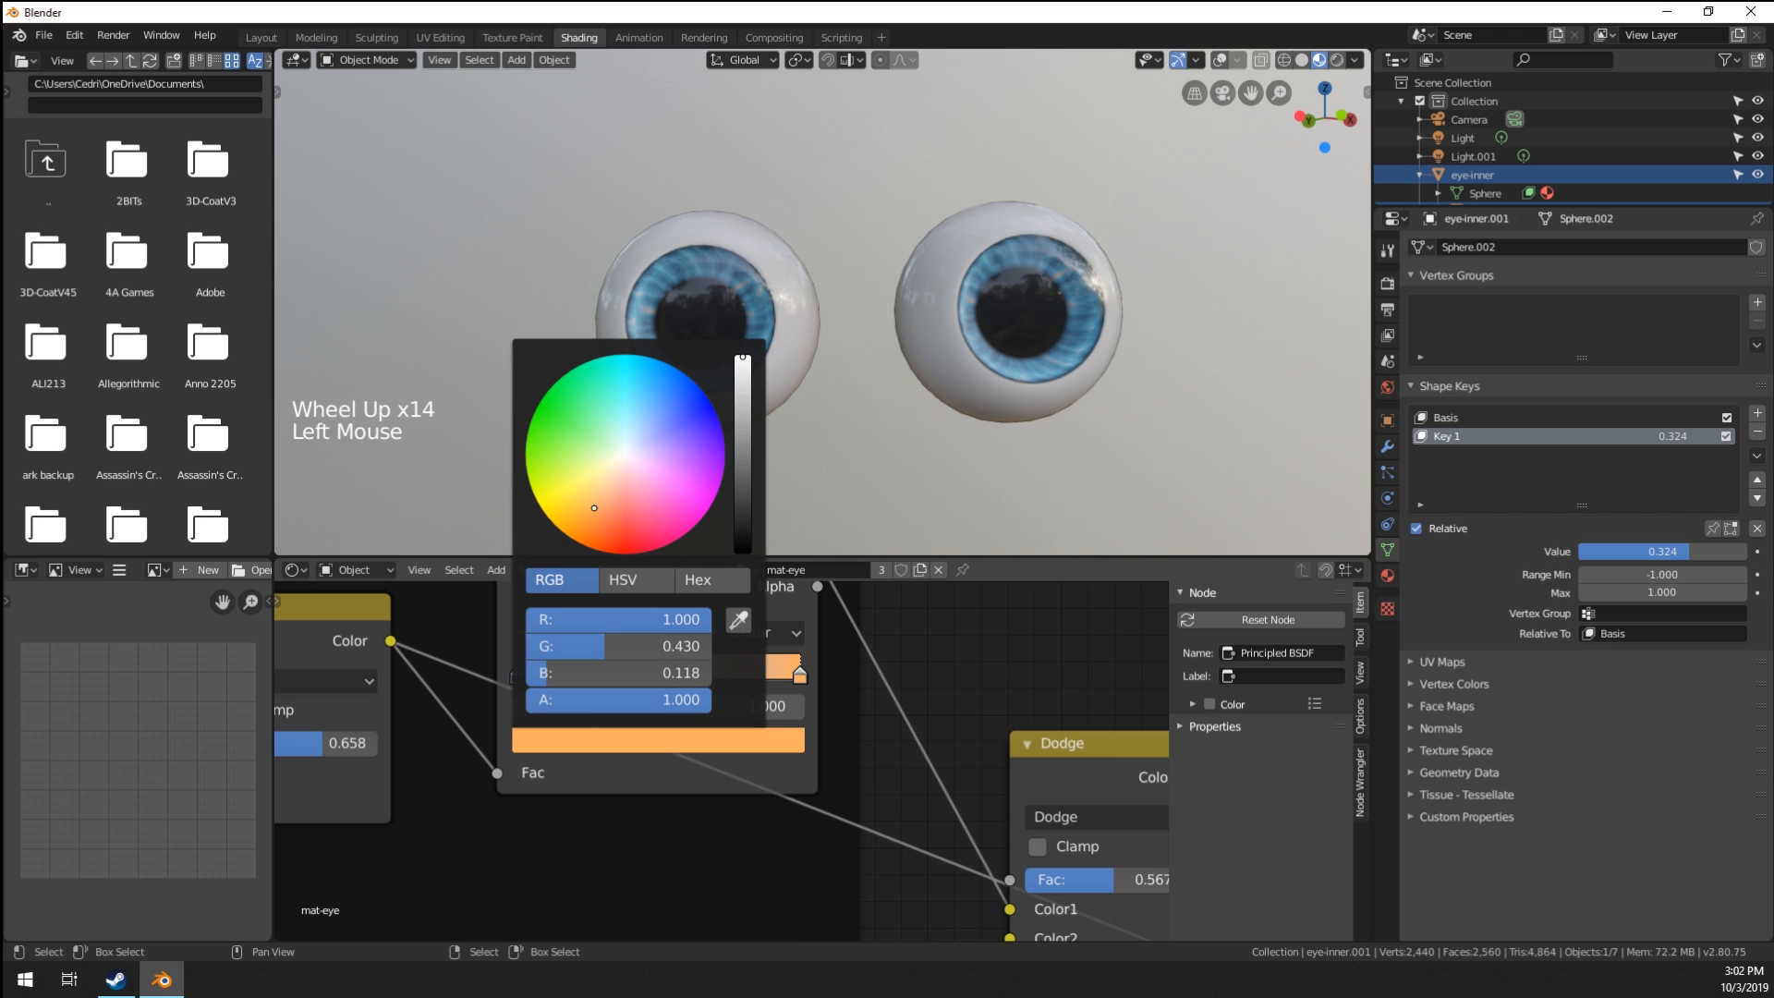
pyautogui.click(661, 679)
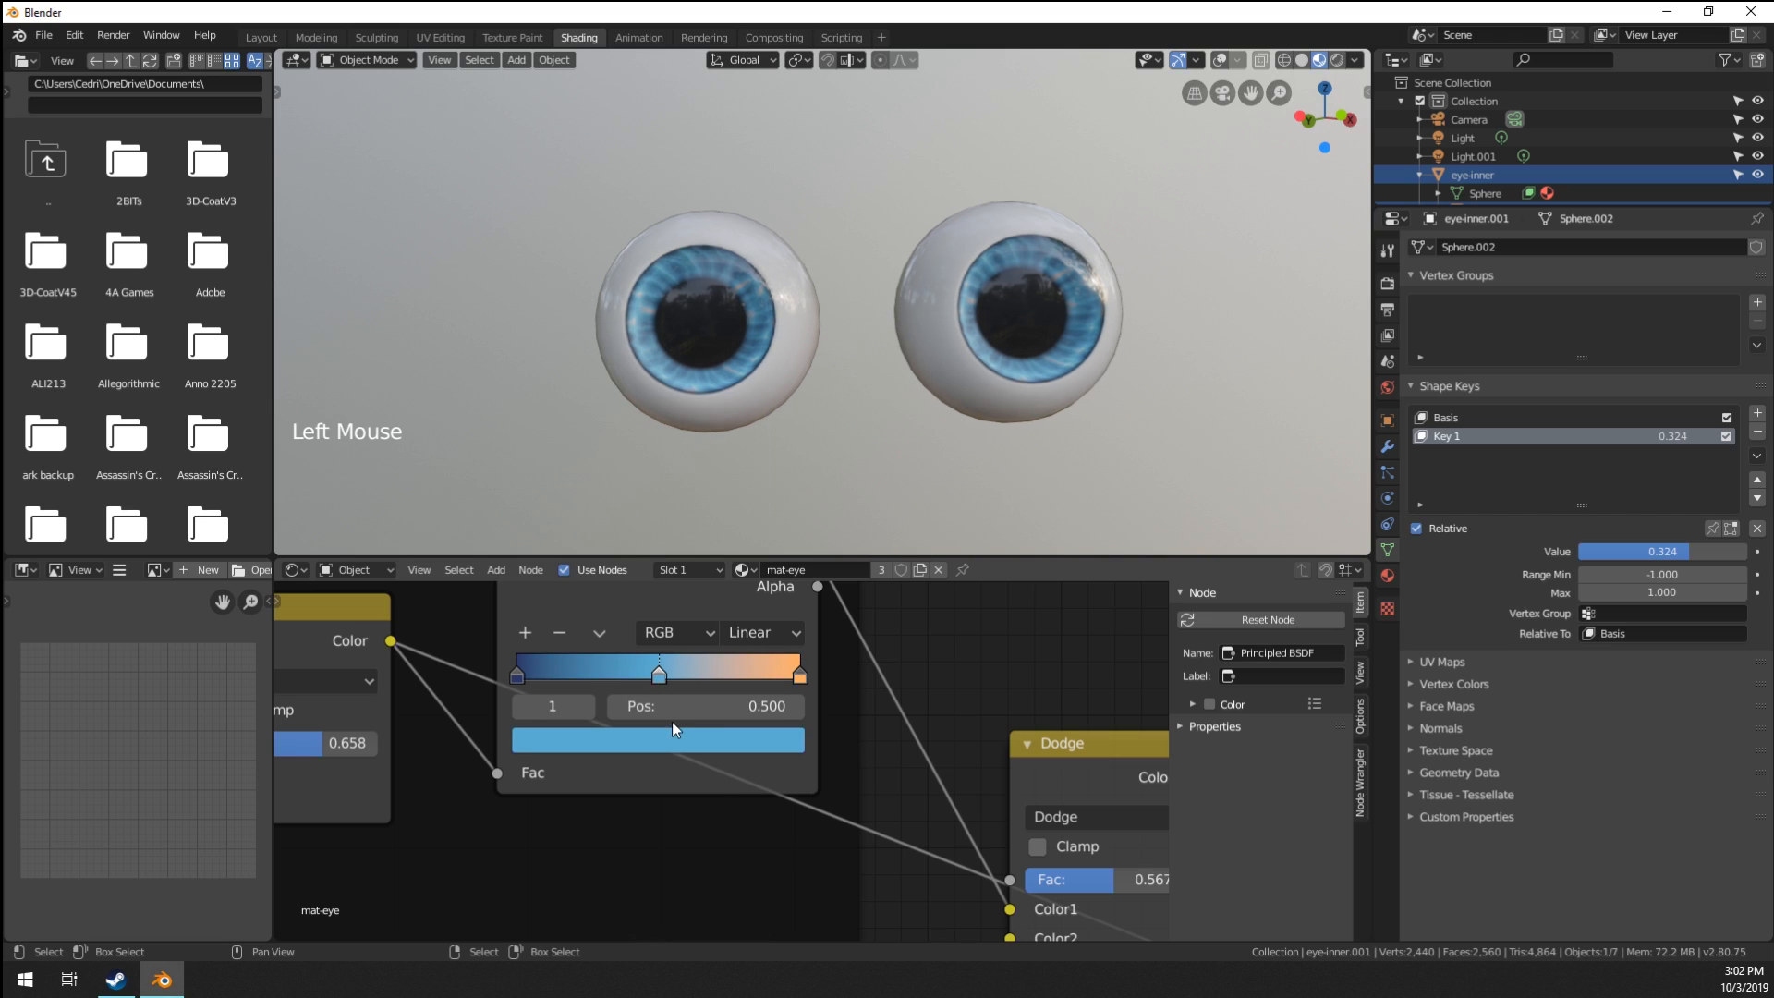
pyautogui.press('ctrl')
pyautogui.hotkey('ctrl', 'z')
pyautogui.hotkey('ctrl', 'z')
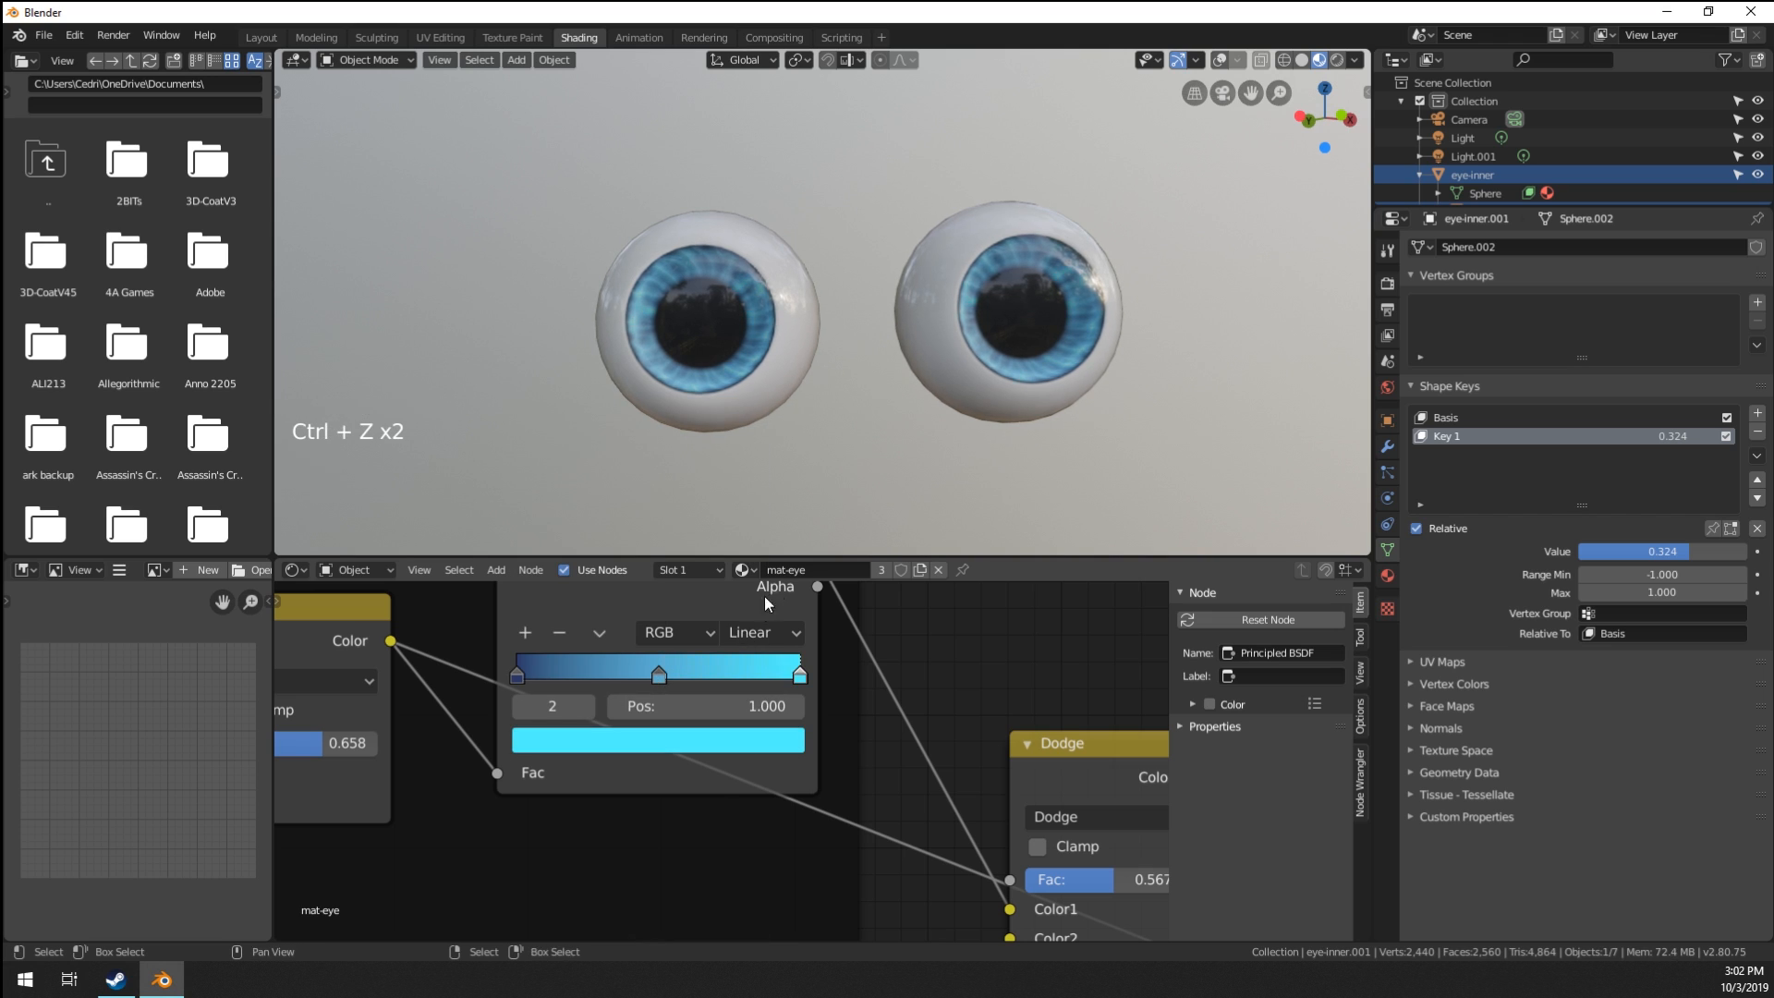
# Make the duplicate's eye material a single-user copy and recolour the middle stop of its iris ColorRamp orange.
pyautogui.click(921, 569)
pyautogui.click(660, 676)
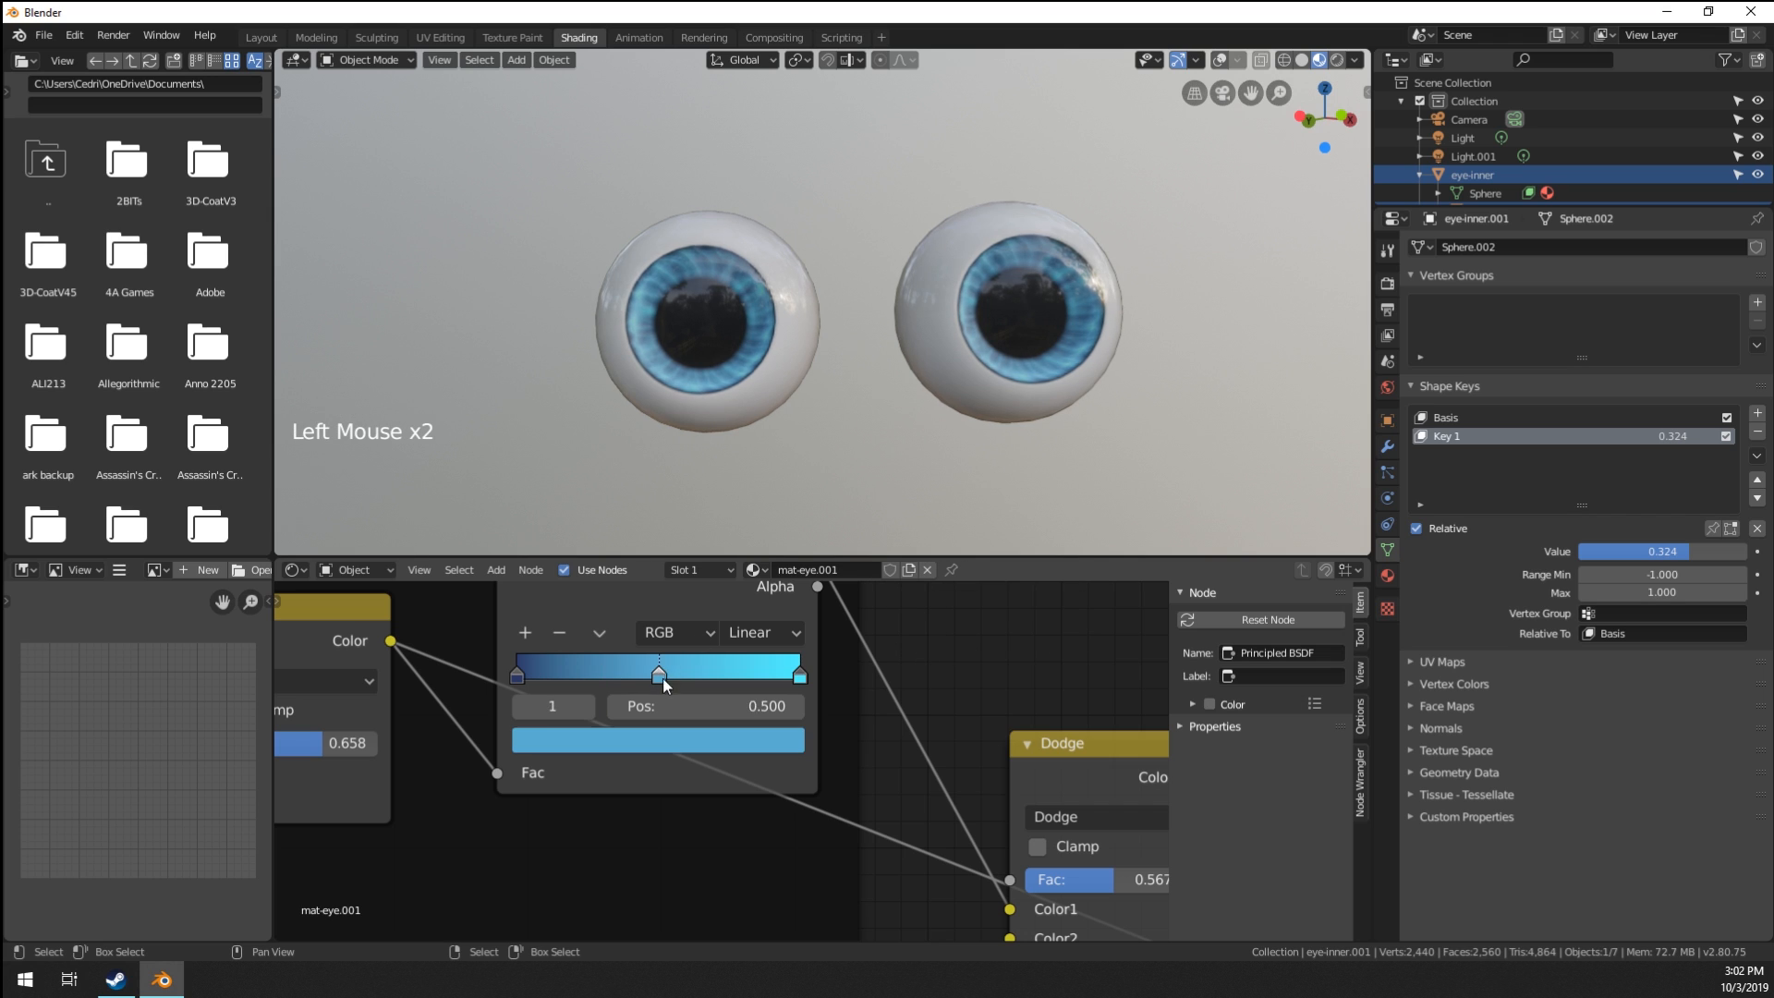
pyautogui.click(664, 740)
pyautogui.moveTo(670, 531)
pyautogui.mouseDown()
pyautogui.moveTo(589, 504)
pyautogui.moveTo(609, 484)
pyautogui.moveTo(585, 531)
pyautogui.moveTo(599, 512)
pyautogui.mouseUp()
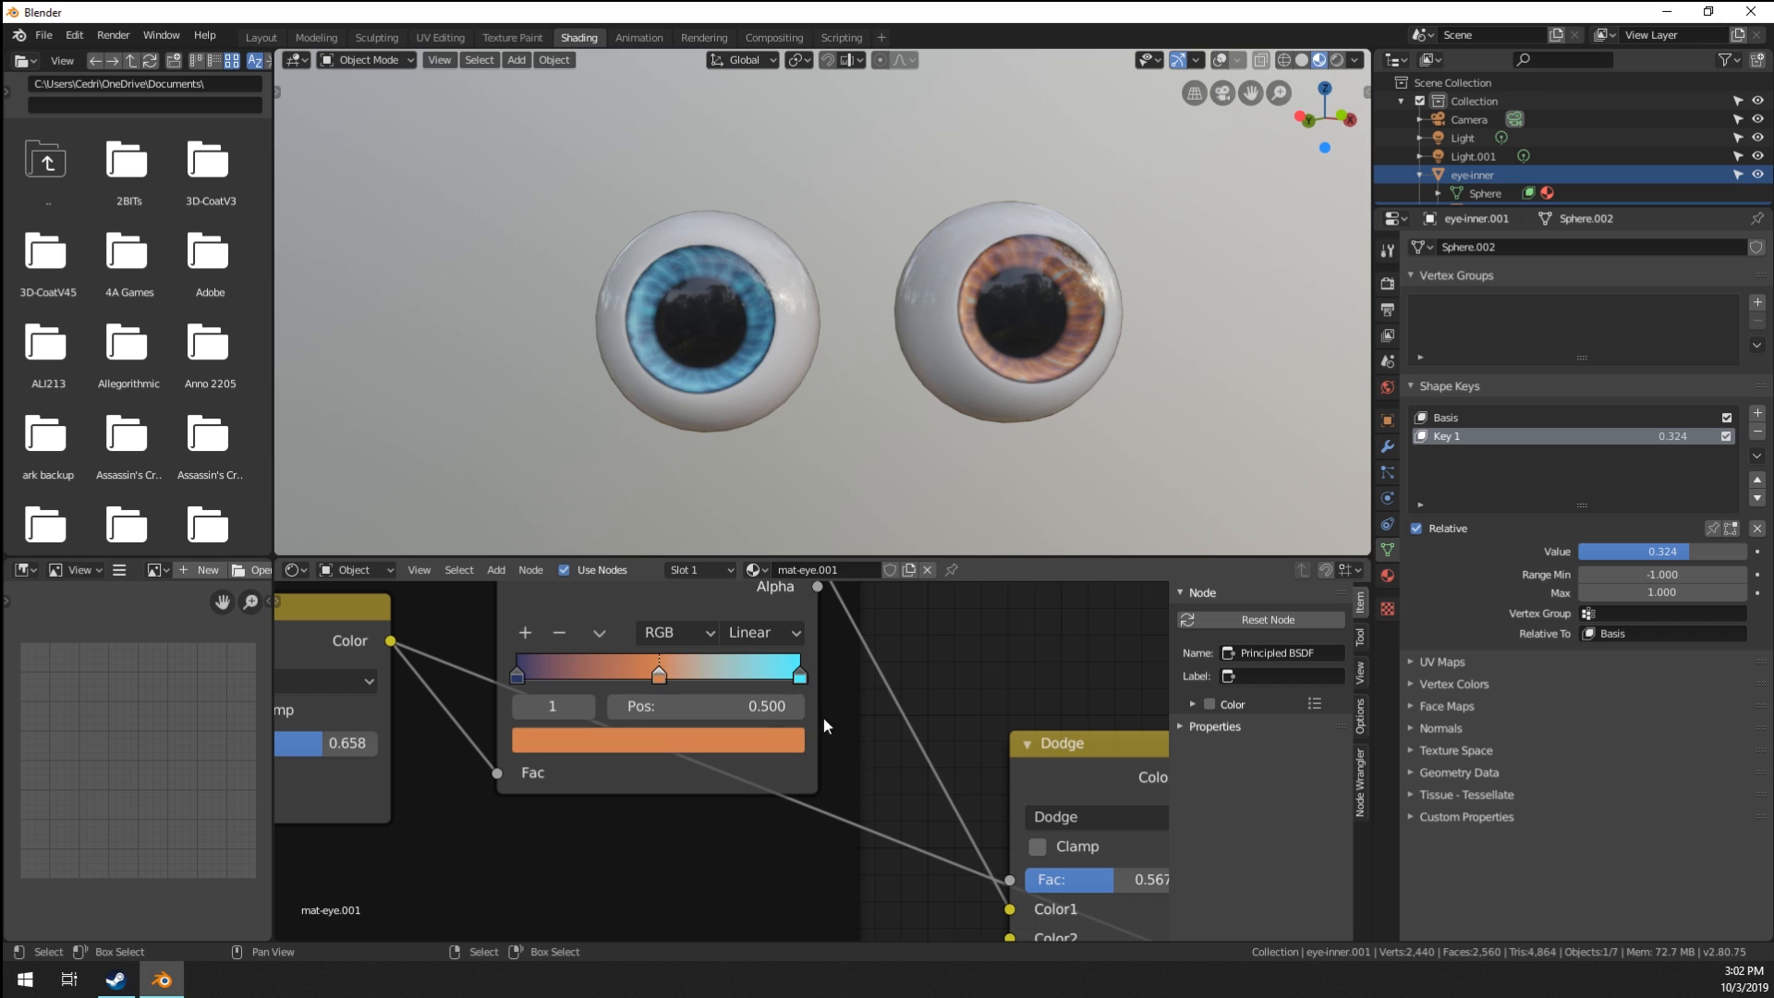
# Recolour the iris ColorRamp's last stop light peach and its first stop dark red-brown.
pyautogui.click(800, 675)
pyautogui.click(743, 751)
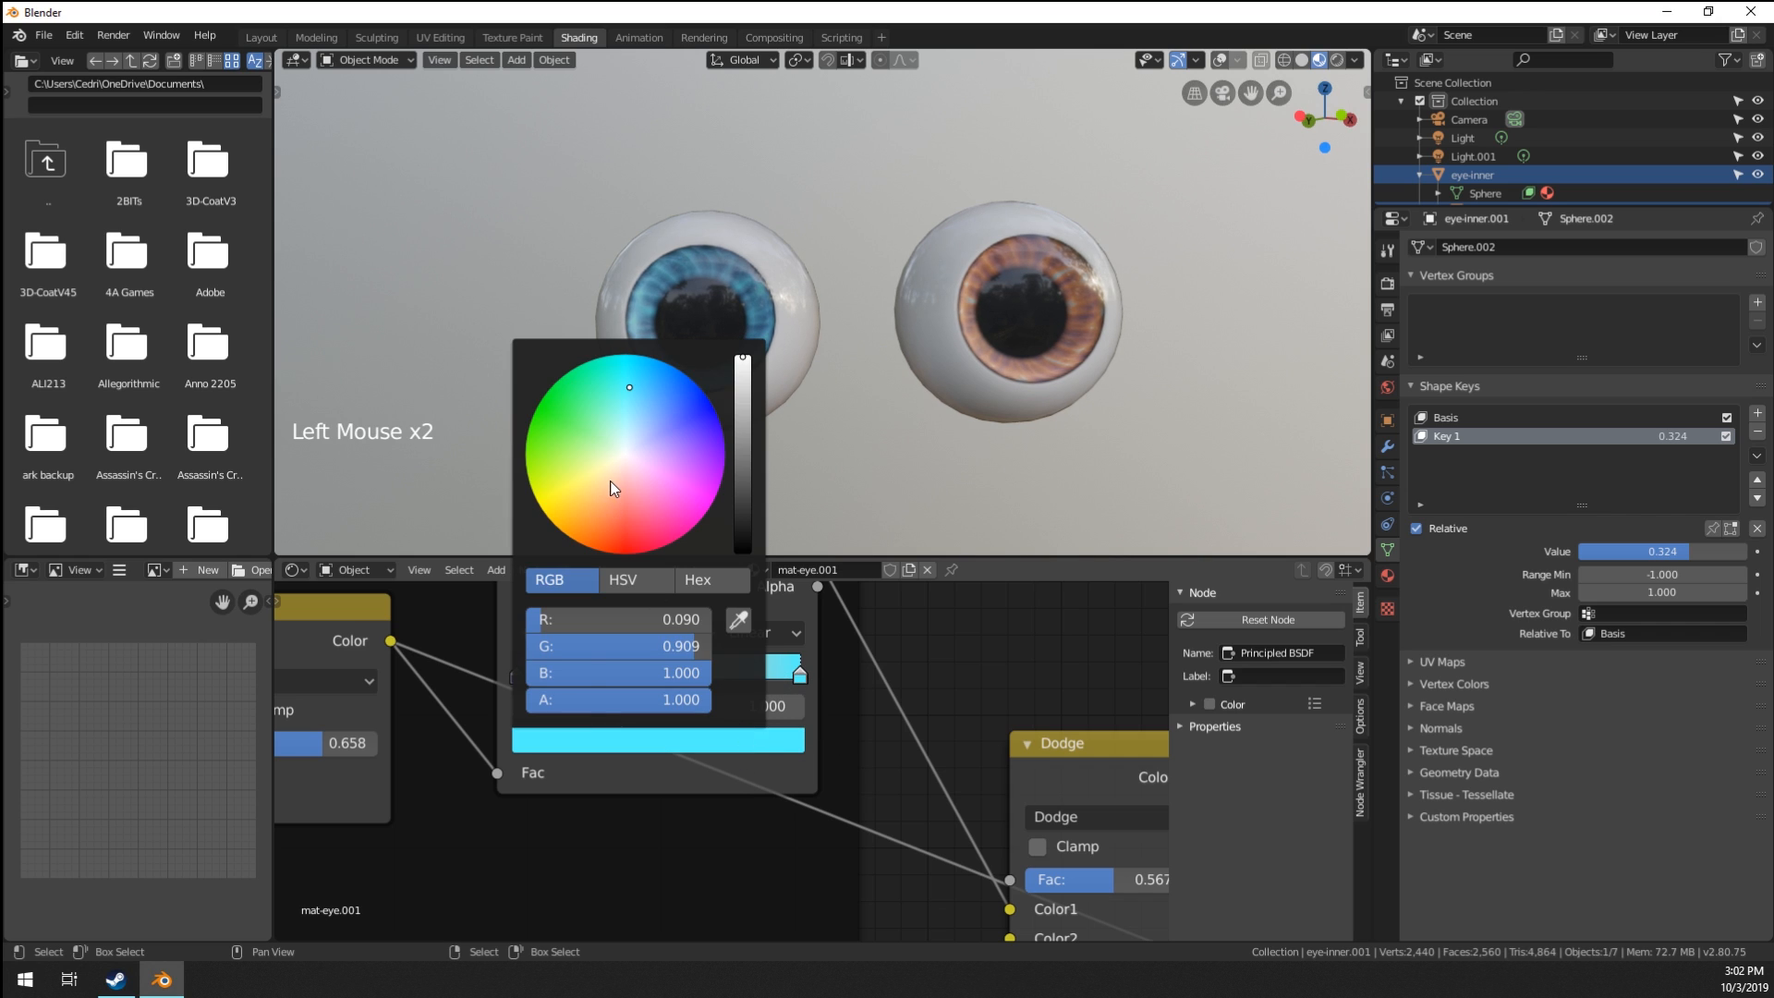
pyautogui.click(610, 488)
pyautogui.click(520, 671)
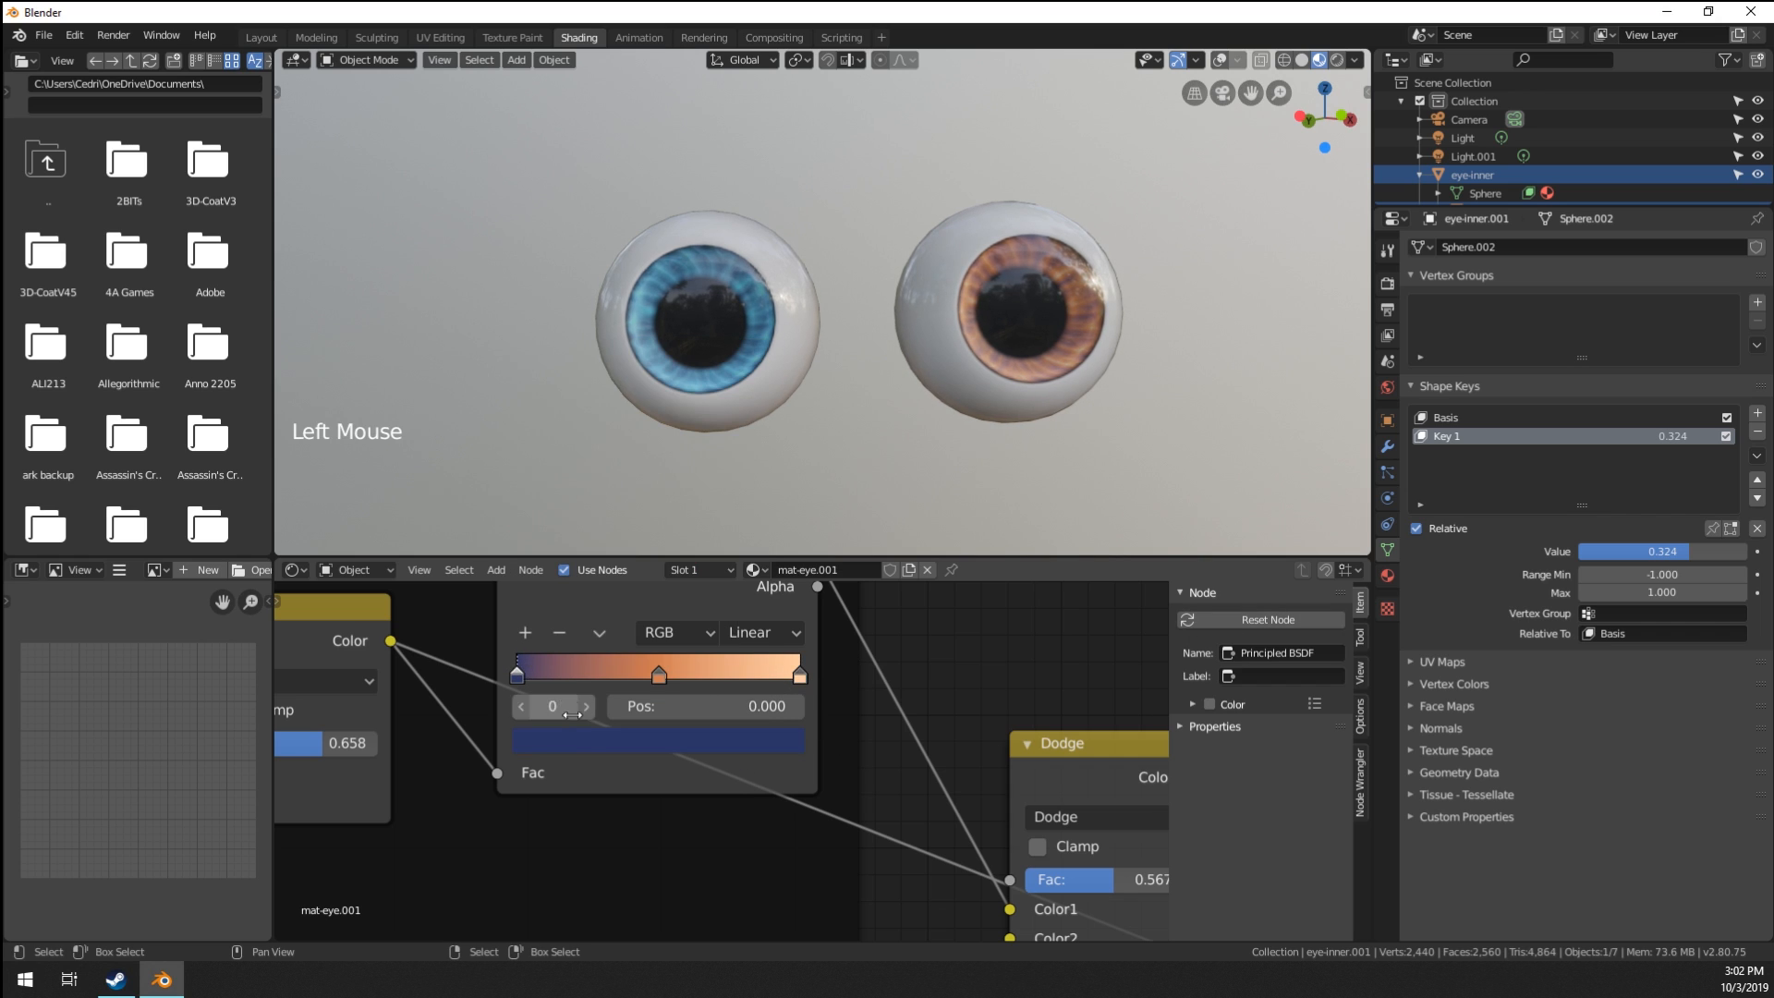
pyautogui.click(586, 737)
pyautogui.moveTo(654, 512); pyautogui.dragTo(626, 528)
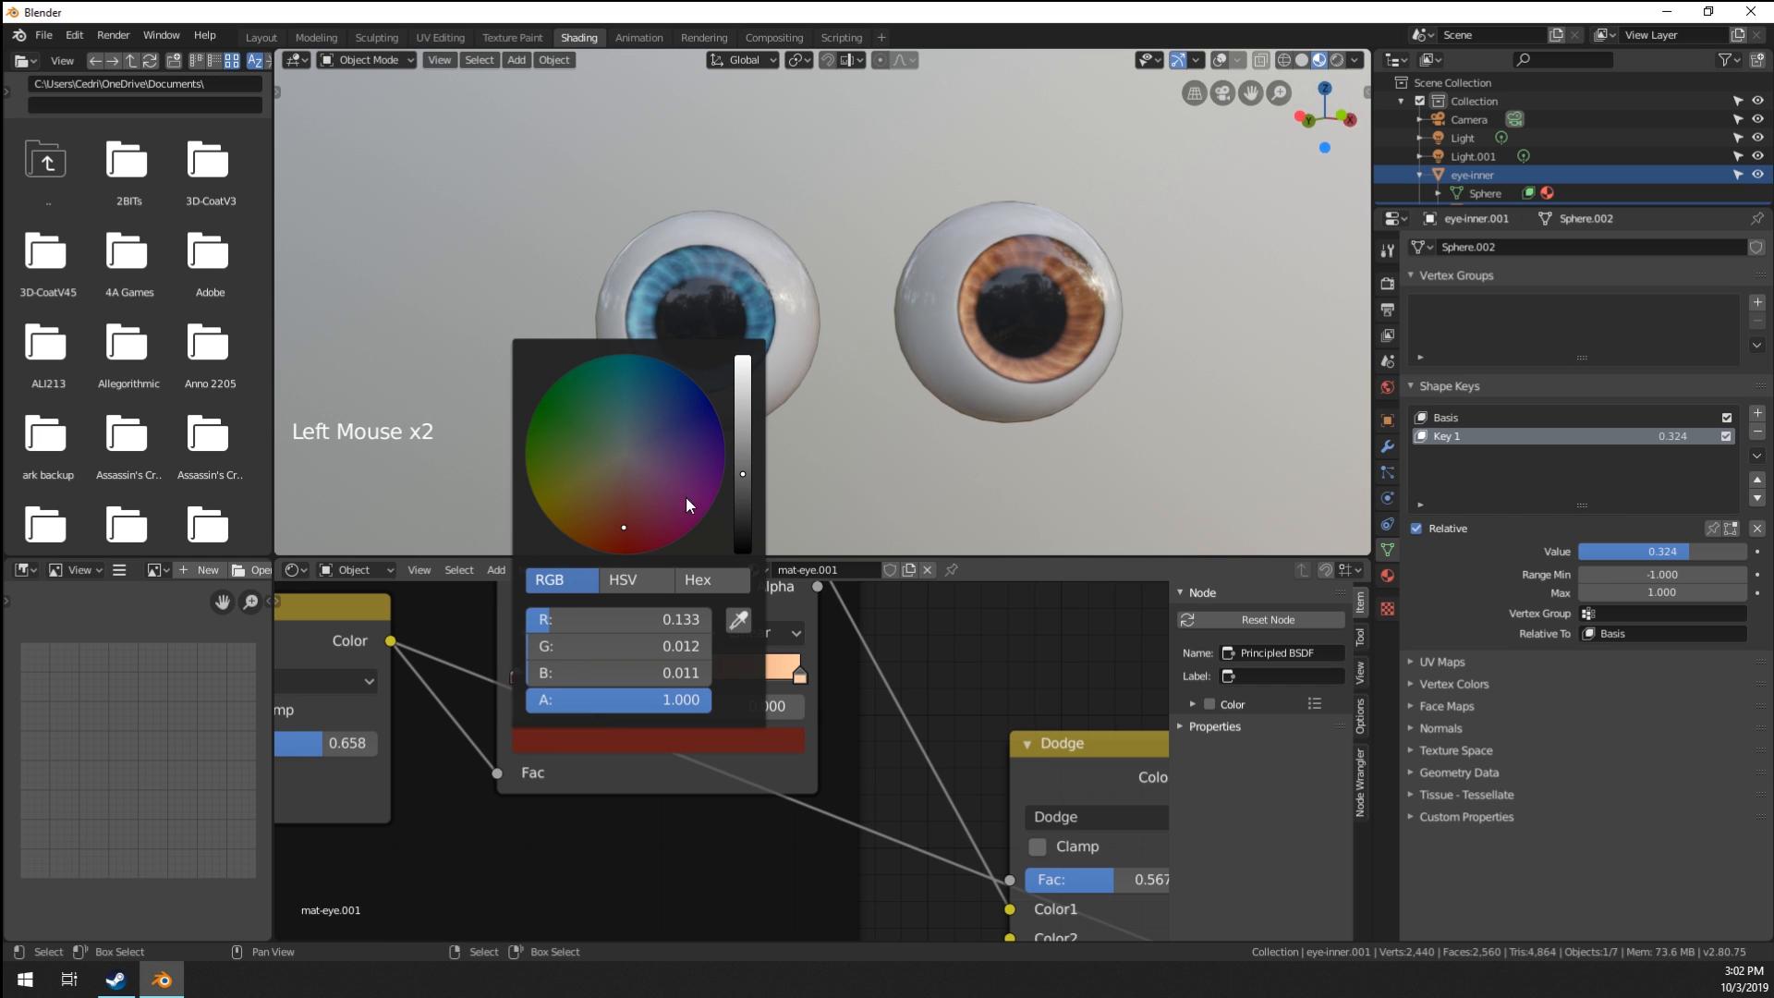
# Shift the iris ColorRamp's middle stop toward the light end and move its first stop to position 0.059.
pyautogui.click(680, 675)
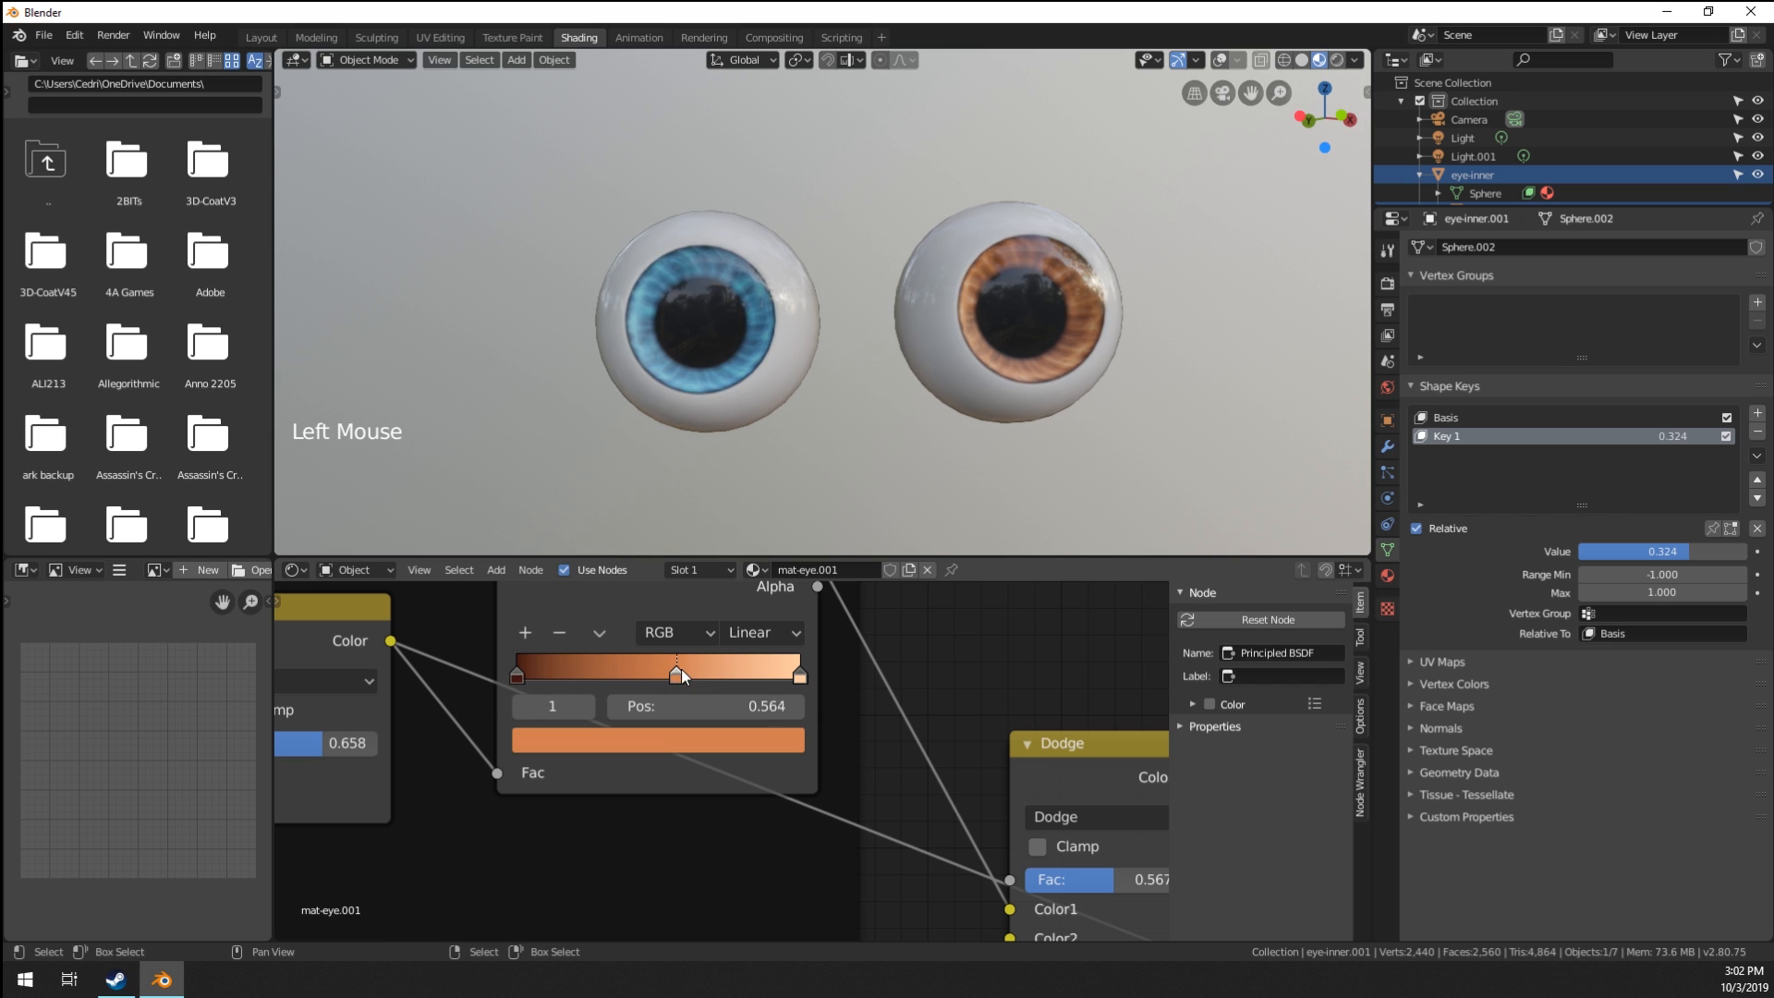
pyautogui.moveTo(710, 671); pyautogui.dragTo(706, 672)
pyautogui.moveTo(924, 462)
pyautogui.mouseDown(button='middle')
pyautogui.moveTo(1011, 434)
pyautogui.moveTo(920, 438)
pyautogui.mouseUp(button='middle')
pyautogui.scroll(3, 967, 425)
pyautogui.scroll(-2, 961, 436)
pyautogui.scroll(1, 887, 462)
pyautogui.moveTo(703, 673)
pyautogui.mouseDown()
pyautogui.moveTo(745, 673)
pyautogui.moveTo(715, 679)
pyautogui.mouseUp()
pyautogui.moveTo(538, 673)
pyautogui.mouseDown()
pyautogui.moveTo(557, 668)
pyautogui.moveTo(538, 667)
pyautogui.mouseUp()
# Reposition the brown eye slightly beside the blue one and set its pupil shape key Value to -0.216.
pyautogui.scroll(-2, 902, 420)
pyautogui.moveTo(902, 419); pyautogui.dragTo(1003, 450, button='middle')
pyautogui.press('g')
pyautogui.click(1031, 442)
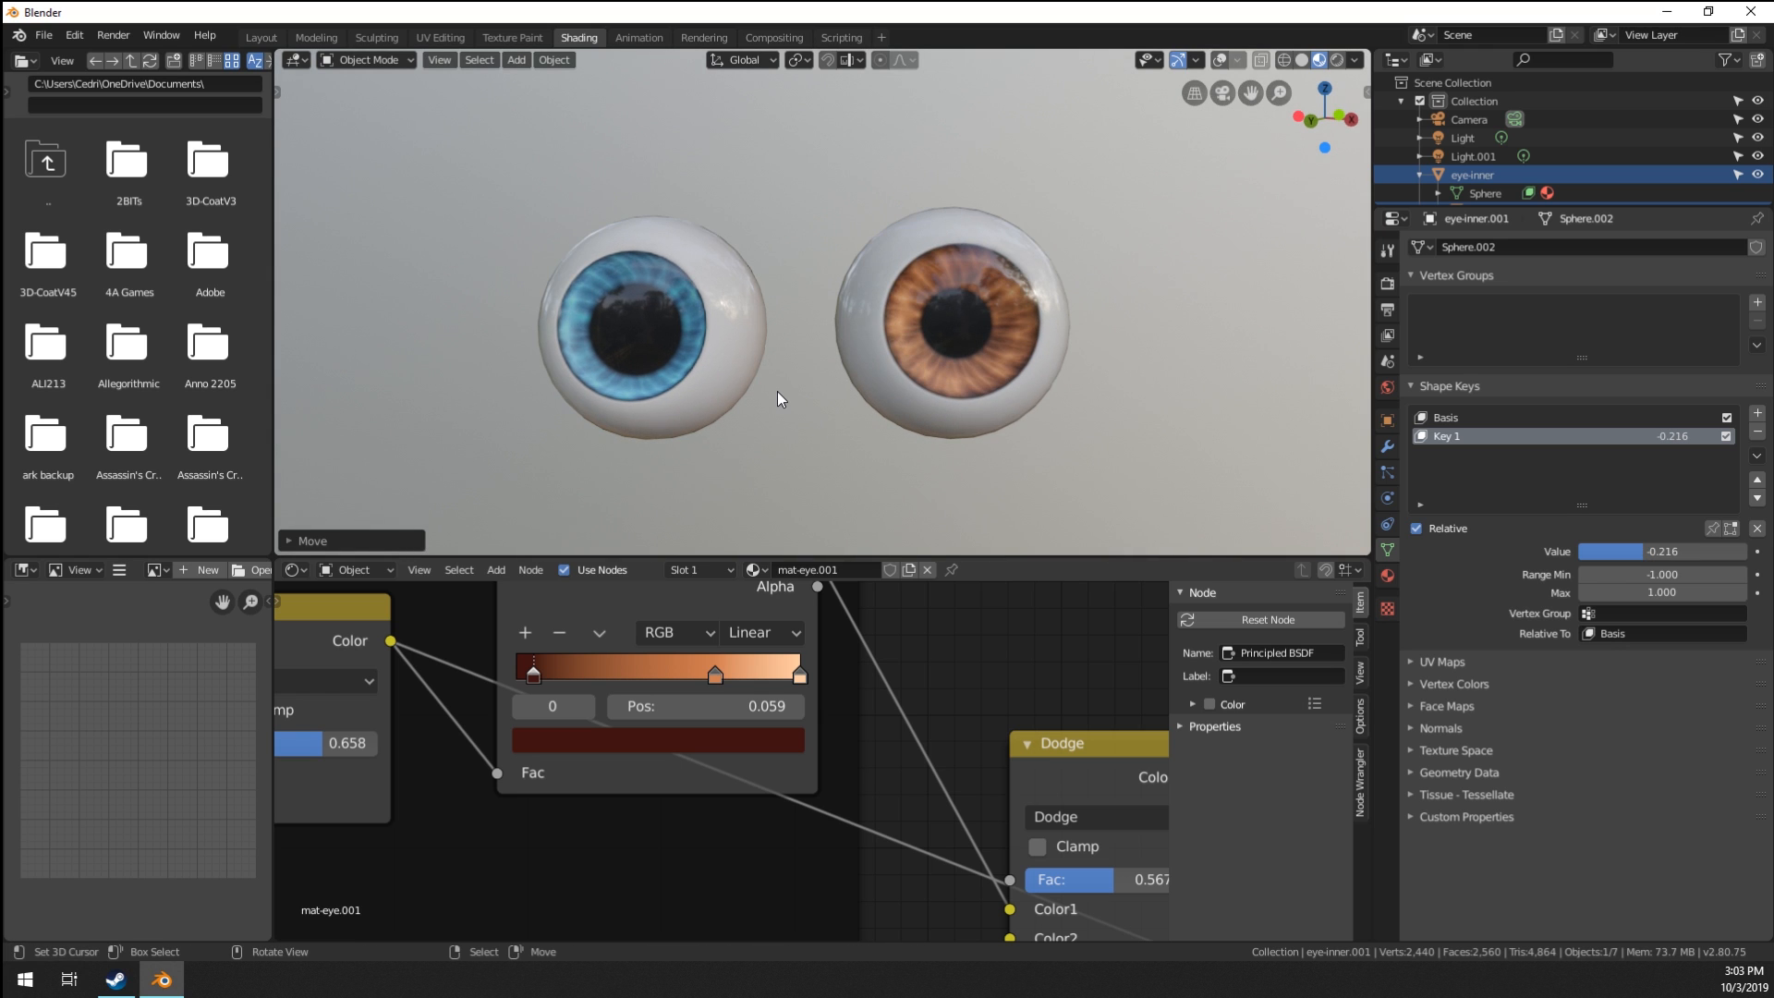
pyautogui.scroll(-20, 789, 621)
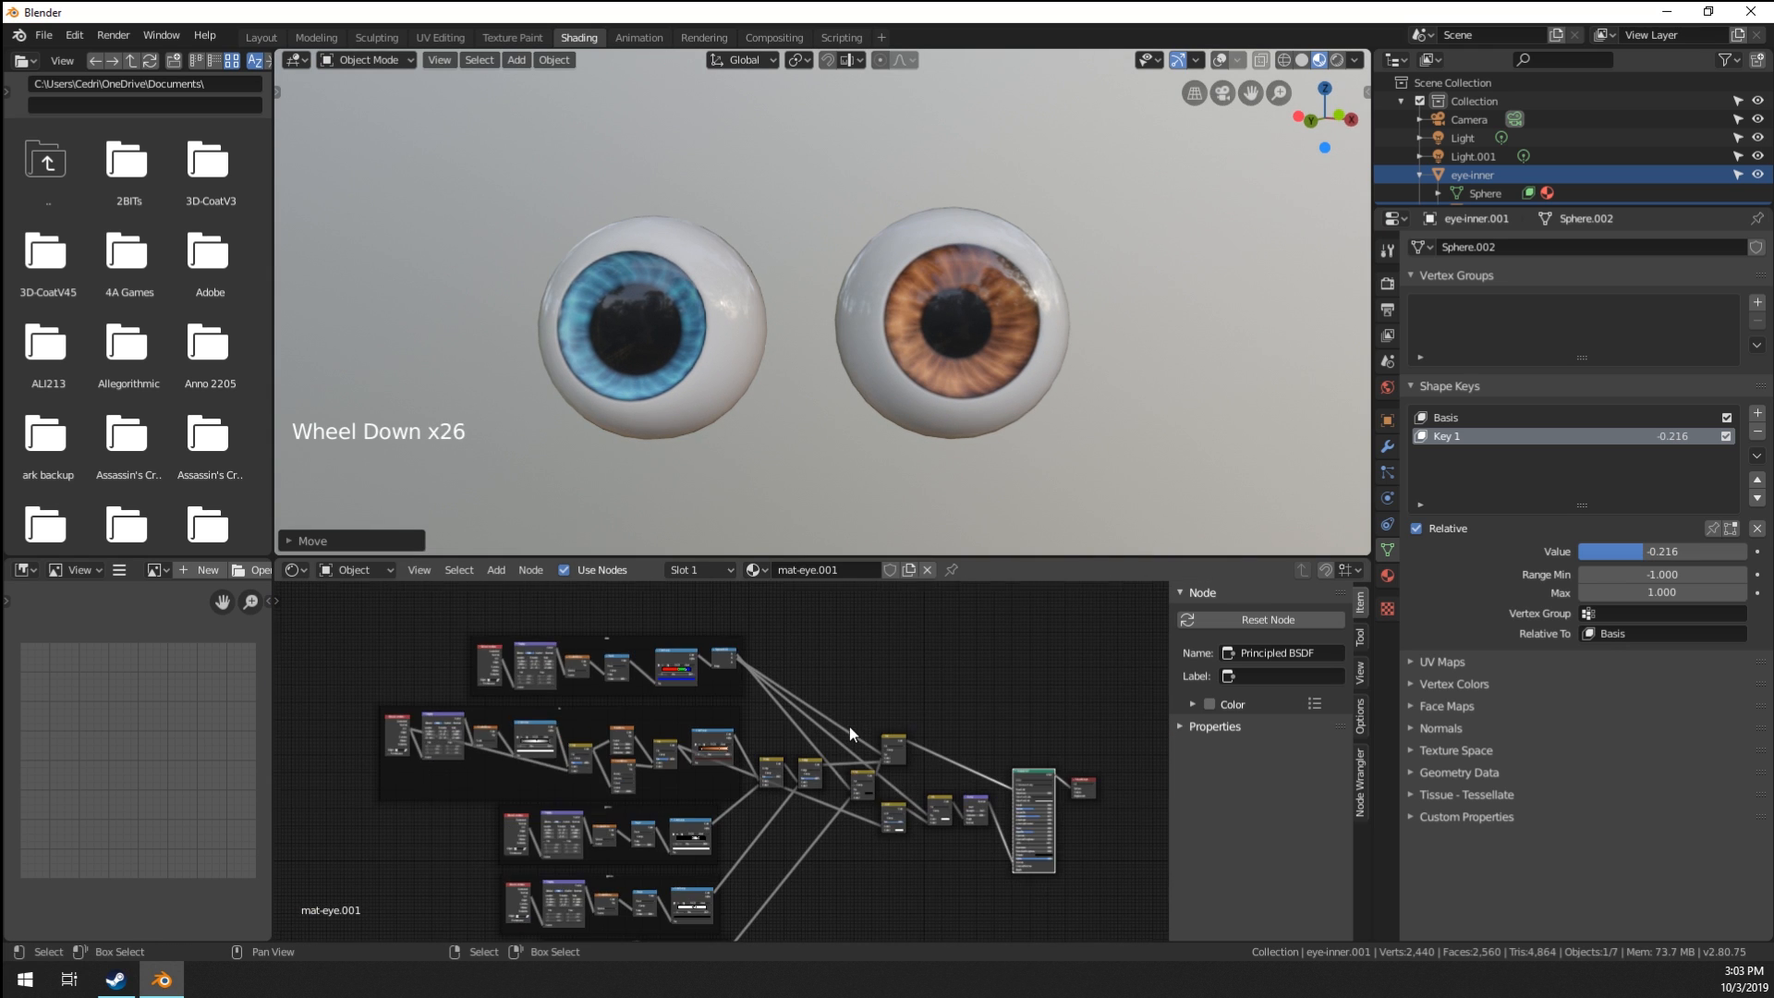
pyautogui.moveTo(850, 726); pyautogui.dragTo(835, 765, button='middle')
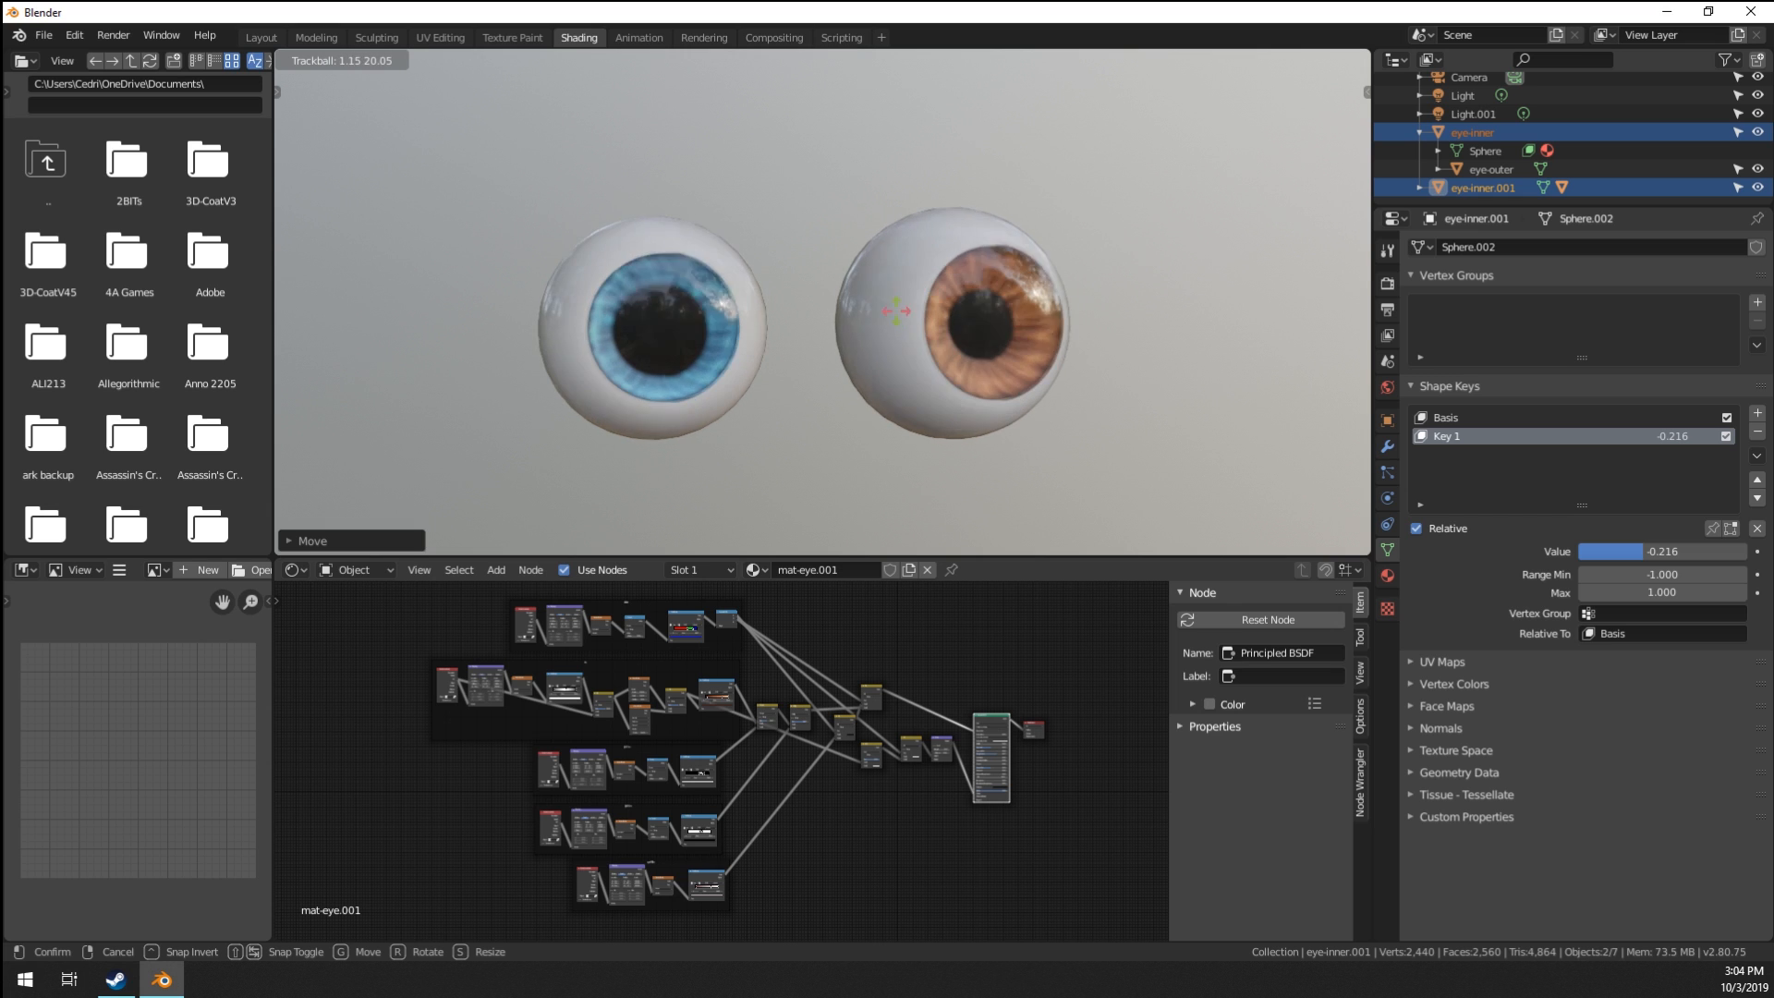